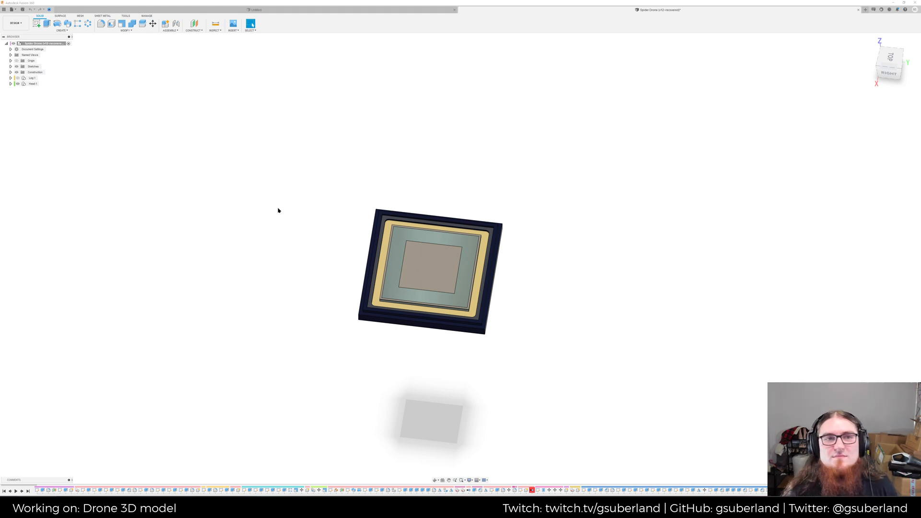
pyautogui.moveTo(278, 210); pyautogui.dragTo(277, 178, button='middle')
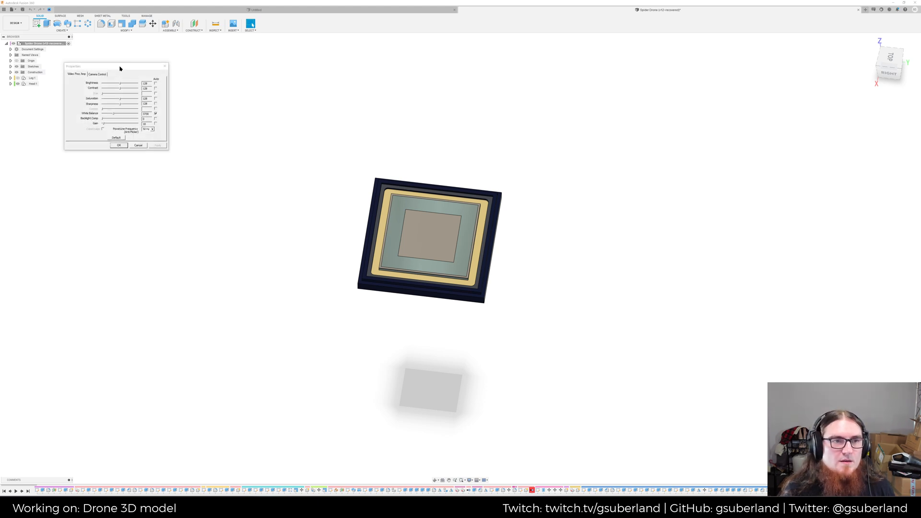
pyautogui.moveTo(120, 67); pyautogui.dragTo(0, 67)
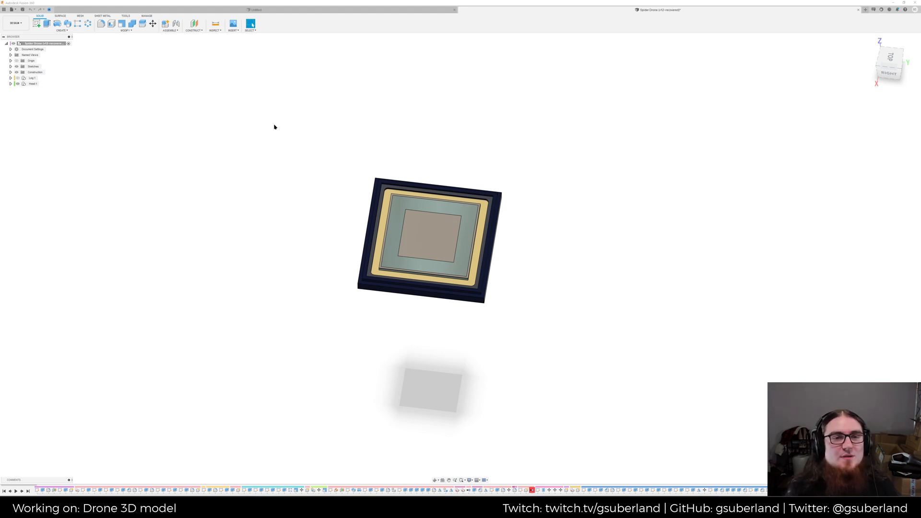
pyautogui.scroll(-1, 339, 200)
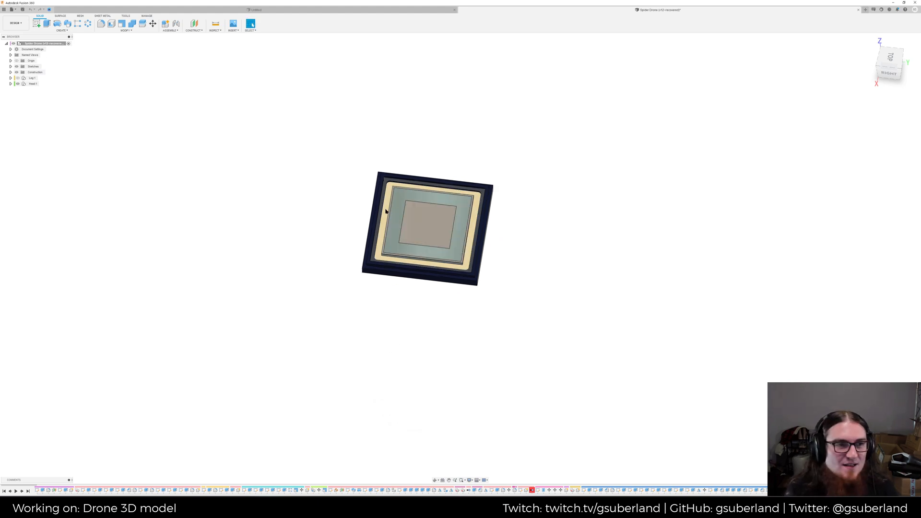
pyautogui.scroll(1, 464, 238)
pyautogui.scroll(2, 349, 209)
pyautogui.scroll(-1, 253, 197)
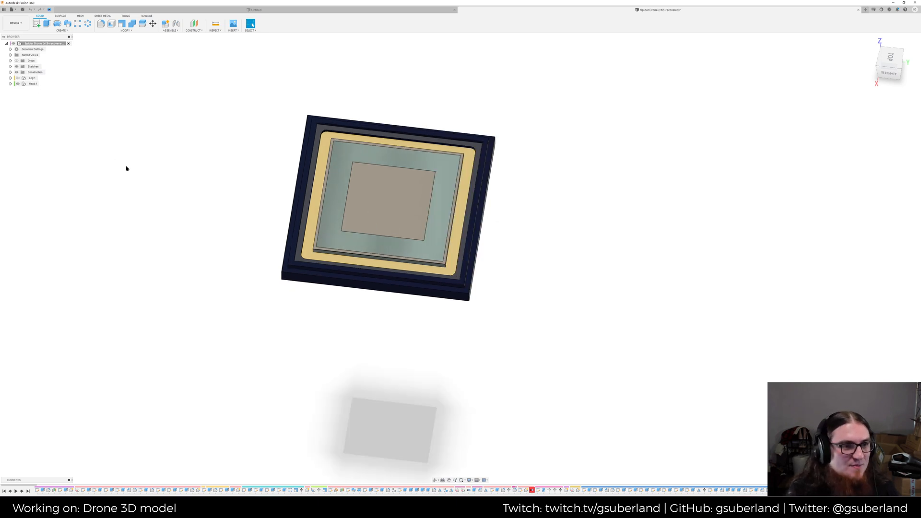
# Expand the head component and its bodies in the browser tree, and show the housing body
pyautogui.scroll(-8, 127, 170)
pyautogui.moveTo(274, 179); pyautogui.dragTo(609, 230, button='middle')
pyautogui.scroll(-2, 485, 224)
pyautogui.scroll(-1, 366, 202)
pyautogui.scroll(1, 107, 149)
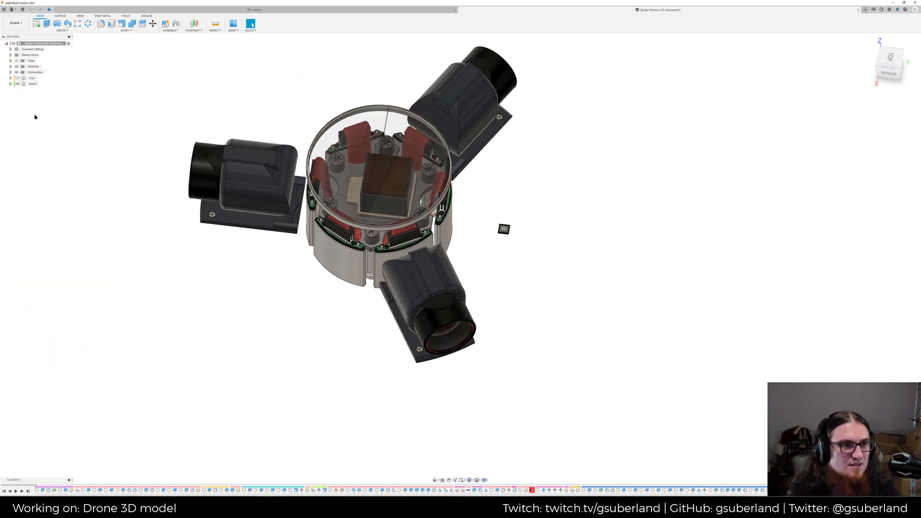
pyautogui.click(10, 83)
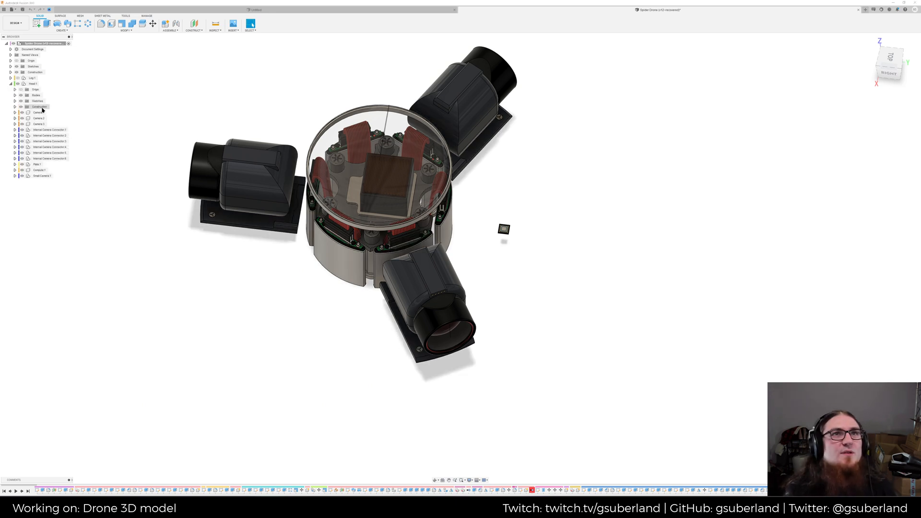
pyautogui.moveTo(221, 160); pyautogui.dragTo(289, 232, button='middle')
pyautogui.scroll(2, 290, 232)
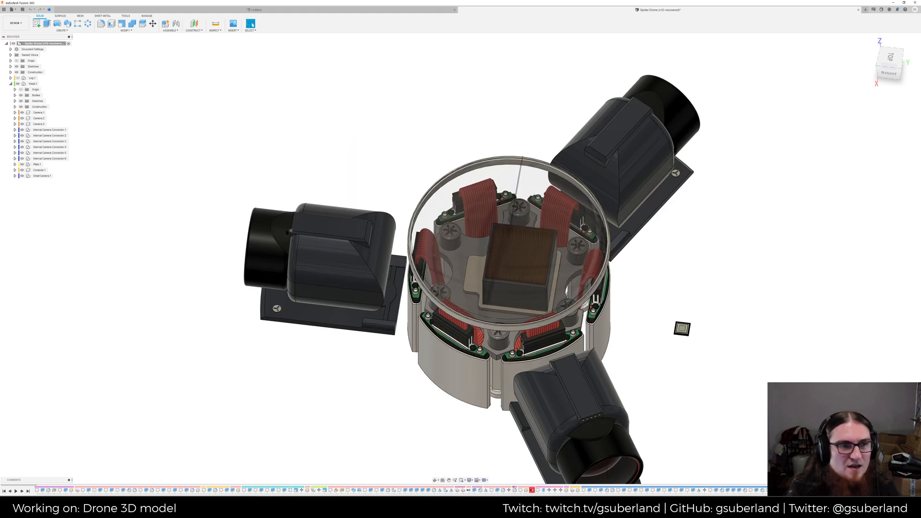
pyautogui.click(15, 95)
pyautogui.click(25, 100)
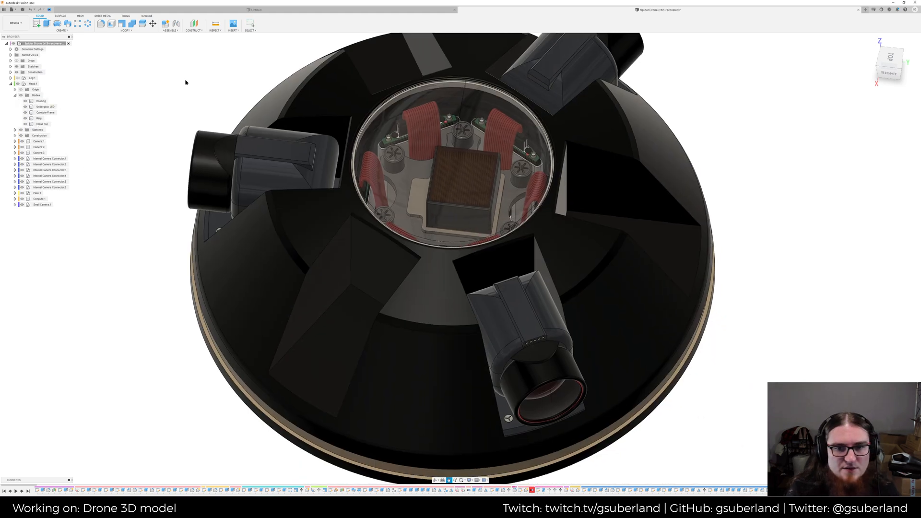
# Examine the drone head from above, including the glass top and the components beneath it
pyautogui.scroll(-3, 272, 180)
pyautogui.scroll(-2, 561, 182)
pyautogui.keyDown('shift'); pyautogui.moveTo(561, 182); pyautogui.dragTo(559, 157, button='middle'); pyautogui.keyUp('shift')
pyautogui.scroll(5, 503, 206)
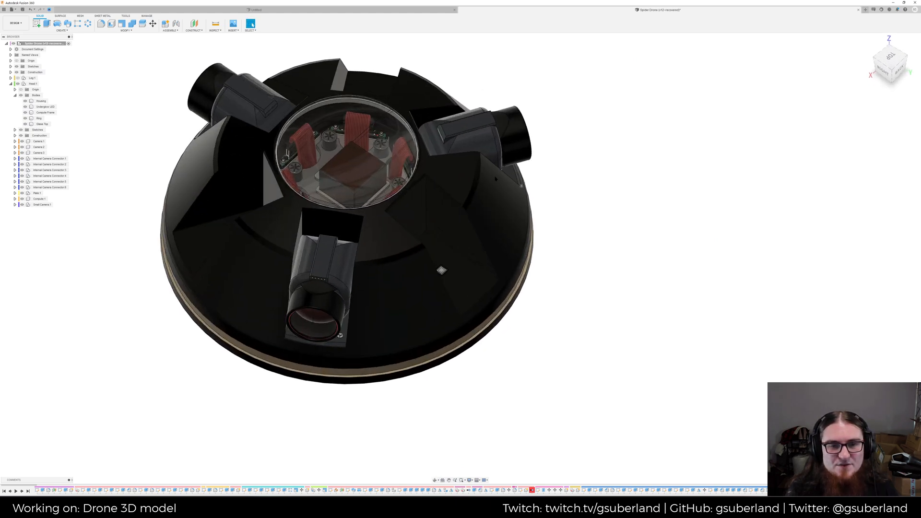
pyautogui.click(357, 158)
pyautogui.moveTo(357, 157); pyautogui.dragTo(453, 176, button='middle')
pyautogui.scroll(-4, 439, 158)
pyautogui.scroll(10, 666, 166)
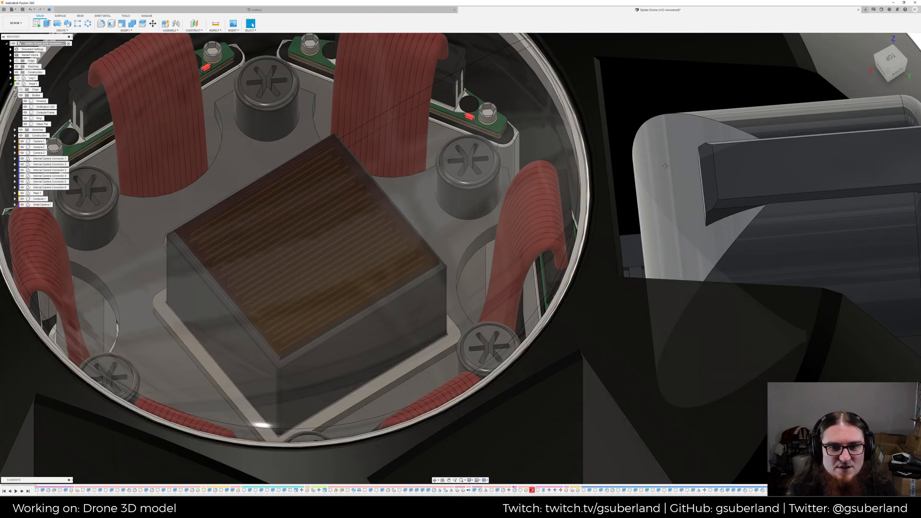
pyautogui.moveTo(665, 166); pyautogui.dragTo(756, 223, button='middle')
pyautogui.scroll(5, 685, 183)
pyautogui.moveTo(681, 163); pyautogui.dragTo(761, 145, button='middle')
pyautogui.scroll(-10, 761, 144)
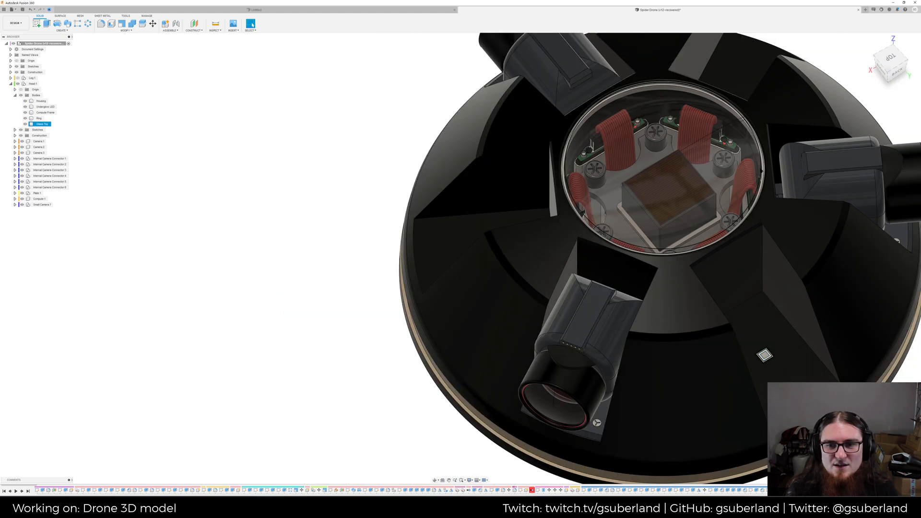
# Inspect the head housing and its mounted cameras from the side and back
pyautogui.moveTo(751, 192); pyautogui.dragTo(546, 156, button='middle')
pyautogui.scroll(2, 462, 290)
pyautogui.scroll(-4, 462, 290)
pyautogui.keyDown('shift'); pyautogui.moveTo(462, 290); pyautogui.dragTo(454, 277, button='middle'); pyautogui.keyUp('shift')
pyautogui.scroll(5, 454, 277)
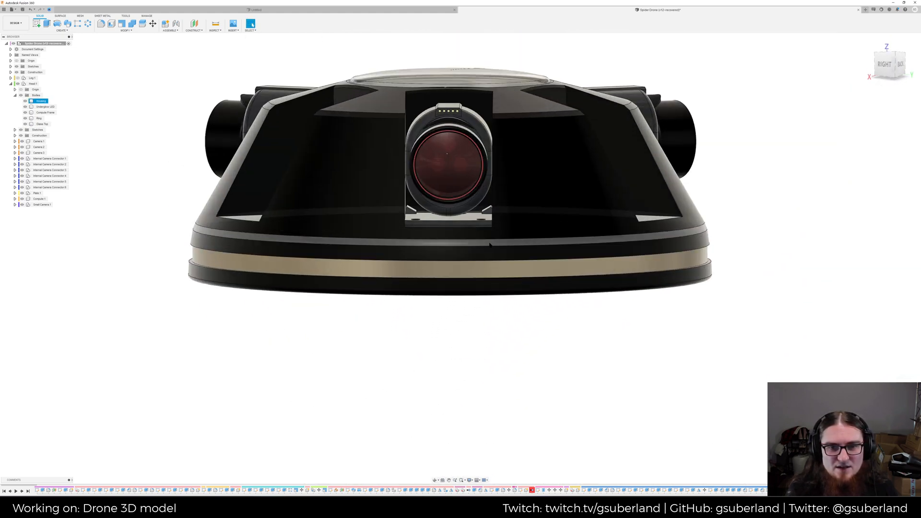
pyautogui.scroll(-6, 606, 195)
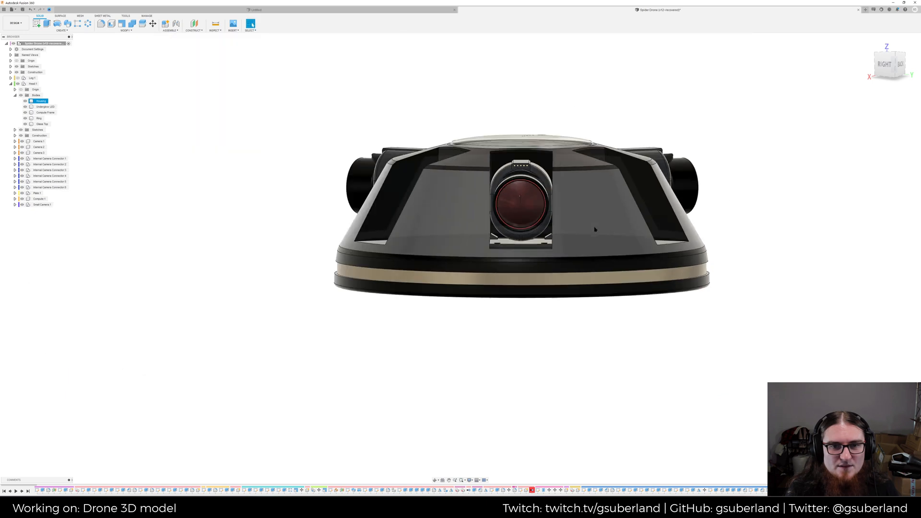
pyautogui.keyDown('shift'); pyautogui.moveTo(747, 232); pyautogui.dragTo(695, 259, button='middle'); pyautogui.keyUp('shift')
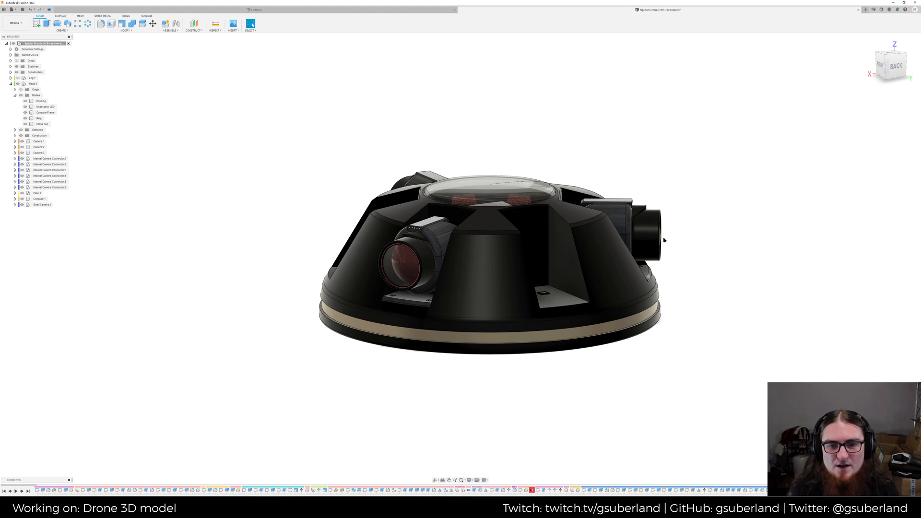
pyautogui.keyDown('shift'); pyautogui.moveTo(629, 283); pyautogui.dragTo(655, 281, button='middle'); pyautogui.keyUp('shift')
pyautogui.keyDown('shift'); pyautogui.moveTo(654, 281); pyautogui.dragTo(491, 321, button='middle'); pyautogui.keyUp('shift')
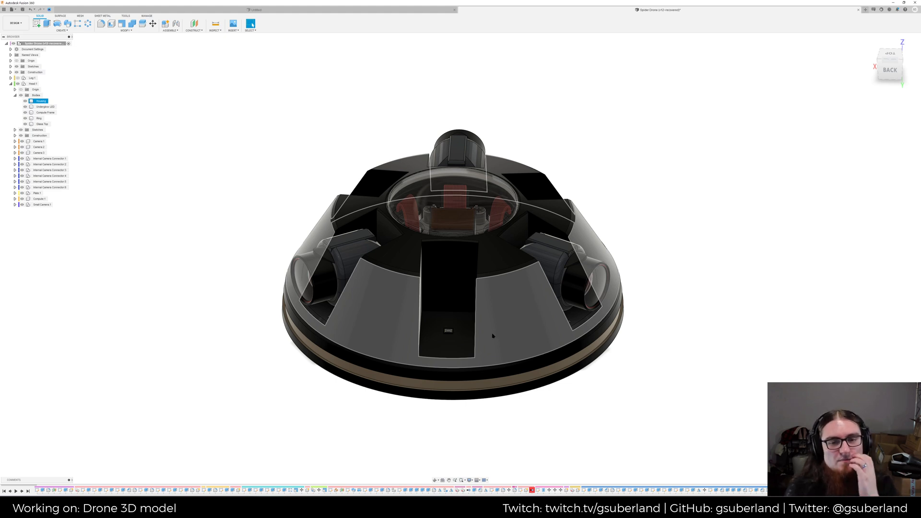
# Inspect the small camera's sensor model, and compare it with the CCD chip reference photo in the web browser
pyautogui.scroll(8, 499, 340)
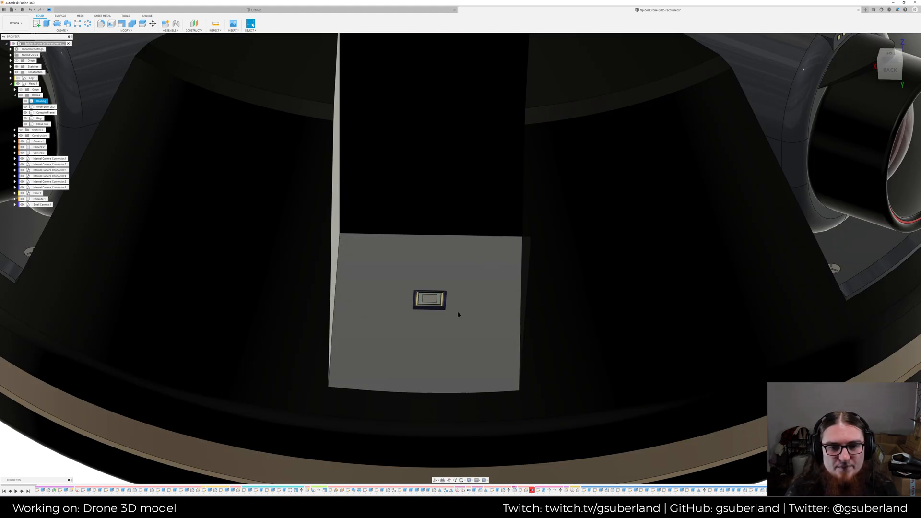
pyautogui.scroll(10, 458, 315)
pyautogui.scroll(-2, 414, 288)
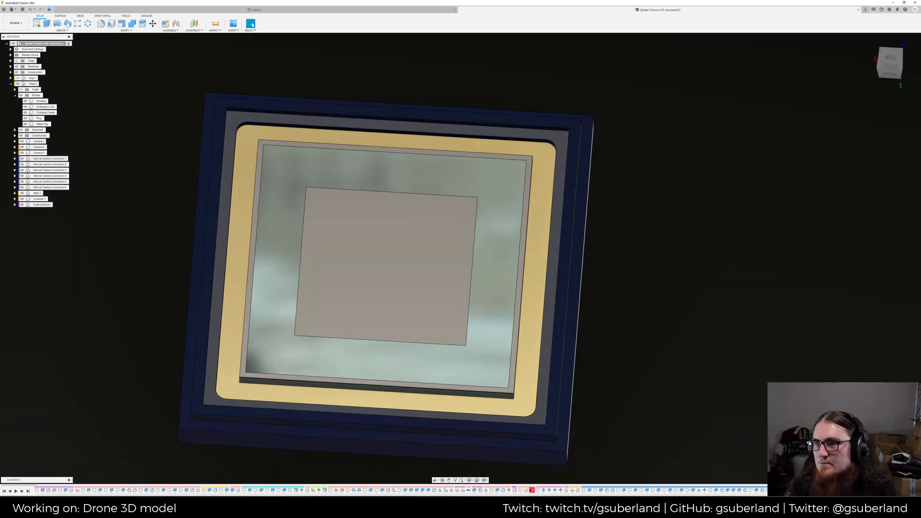
pyautogui.moveTo(920, 54); pyautogui.dragTo(475, 104)
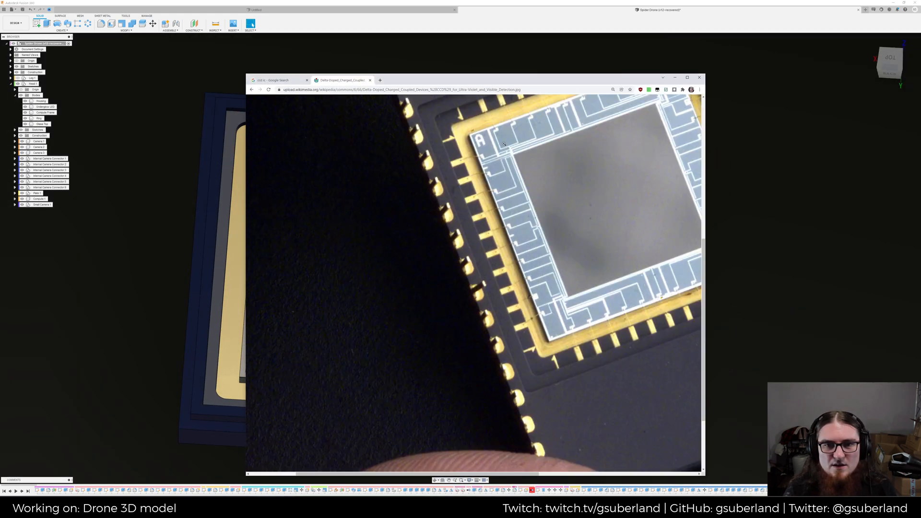
pyautogui.click(523, 97)
pyautogui.doubleClick(522, 81)
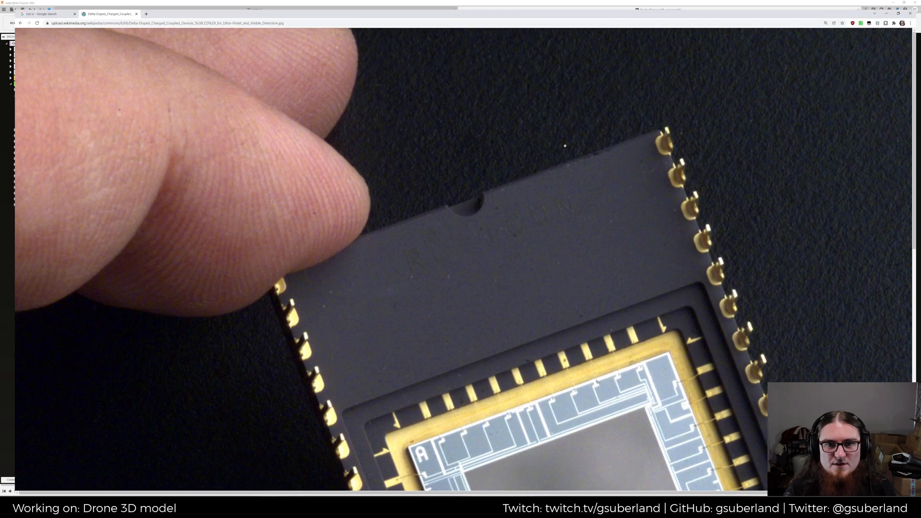
pyautogui.hscroll(1, 456, 198)
pyautogui.scroll(-2, 457, 198)
pyautogui.scroll(-5, 457, 198)
pyautogui.hscroll(2, 564, 224)
pyautogui.scroll(1, 612, 100)
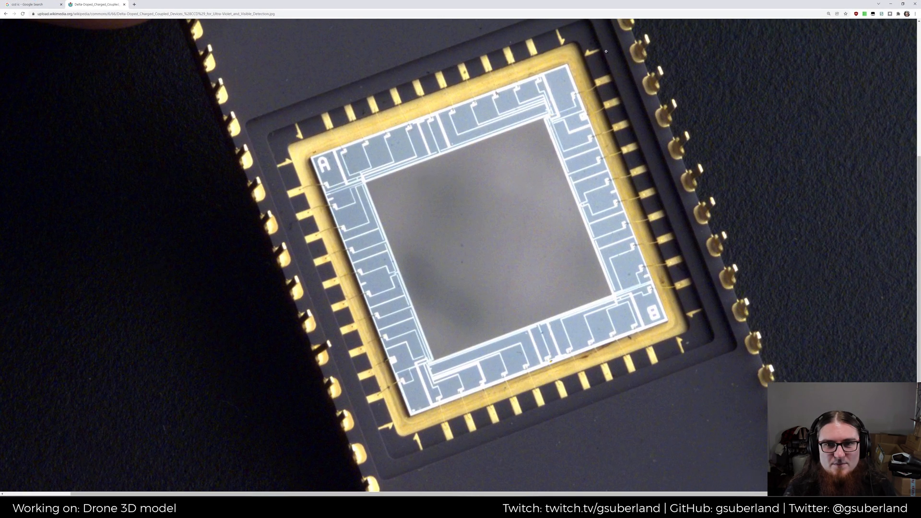
pyautogui.moveTo(517, 6); pyautogui.dragTo(920, 110)
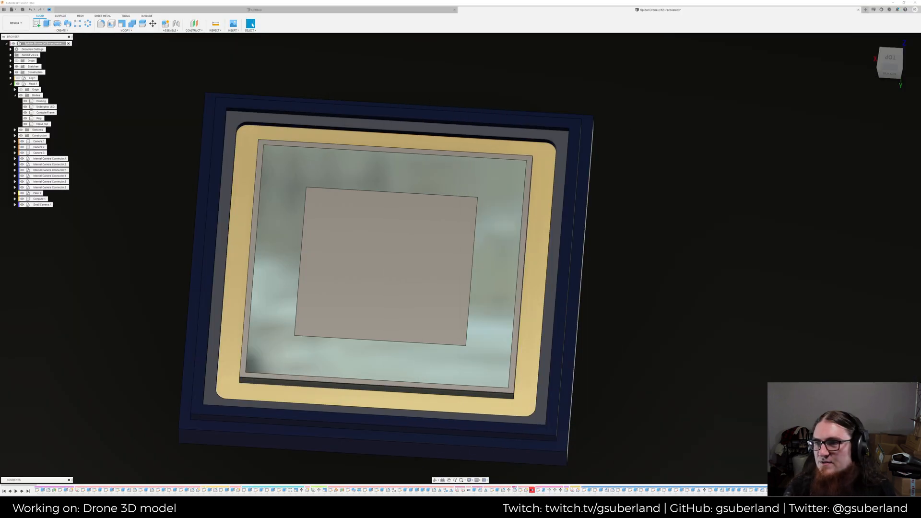
# Hide the head's housing body to isolate the small camera sensor
pyautogui.moveTo(530, 278); pyautogui.dragTo(543, 259, button='middle')
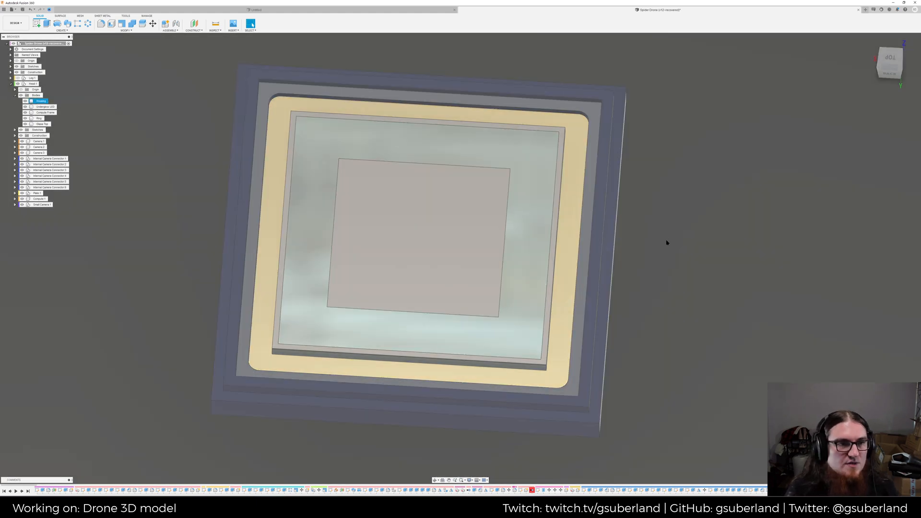
pyautogui.keyDown('shift'); pyautogui.moveTo(700, 273); pyautogui.dragTo(658, 239, button='middle'); pyautogui.keyUp('shift')
pyautogui.scroll(-5, 542, 201)
pyautogui.moveTo(437, 266); pyautogui.dragTo(352, 378, button='middle')
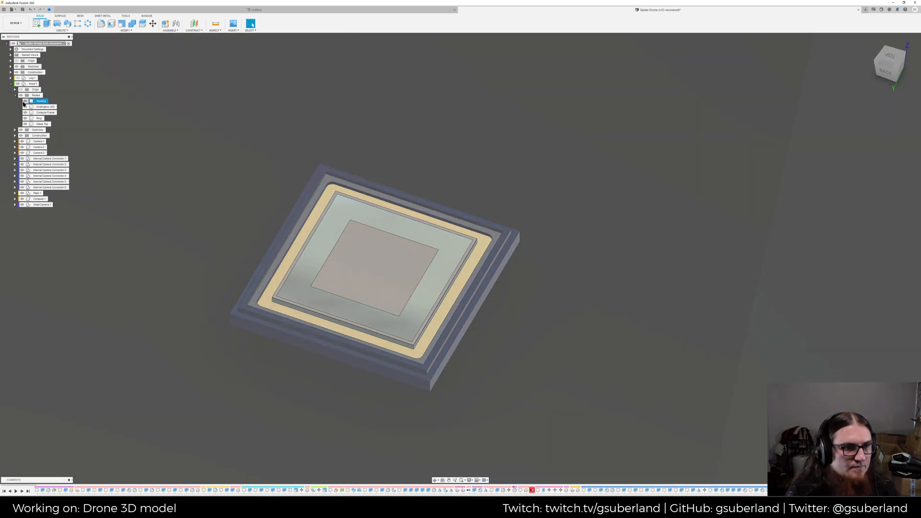
pyautogui.scroll(-5, 269, 211)
pyautogui.scroll(4, 346, 259)
pyautogui.scroll(5, 346, 260)
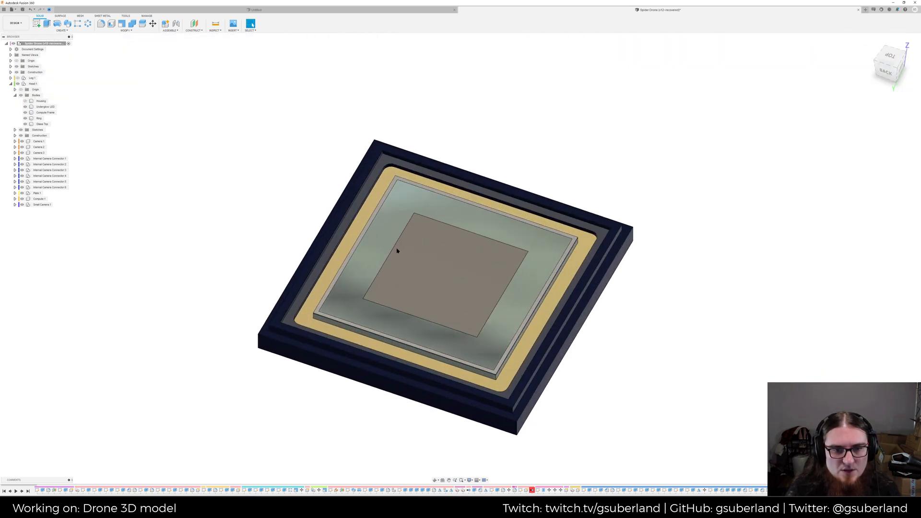
# Open the sensor die's Silicon appearance for detailed editing and set its highlight anisotropy to 0.3
pyautogui.keyDown('shift'); pyautogui.moveTo(279, 216); pyautogui.dragTo(323, 152, button='middle'); pyautogui.keyUp('shift')
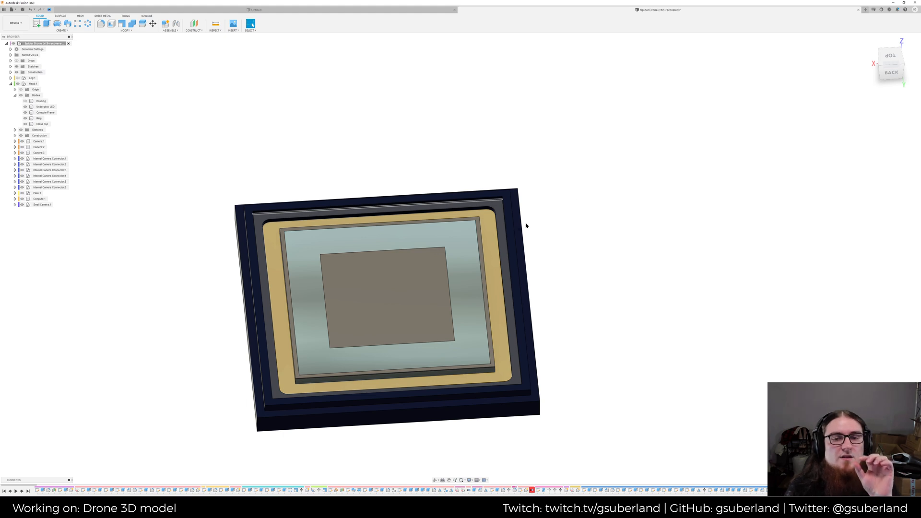
pyautogui.press('a')
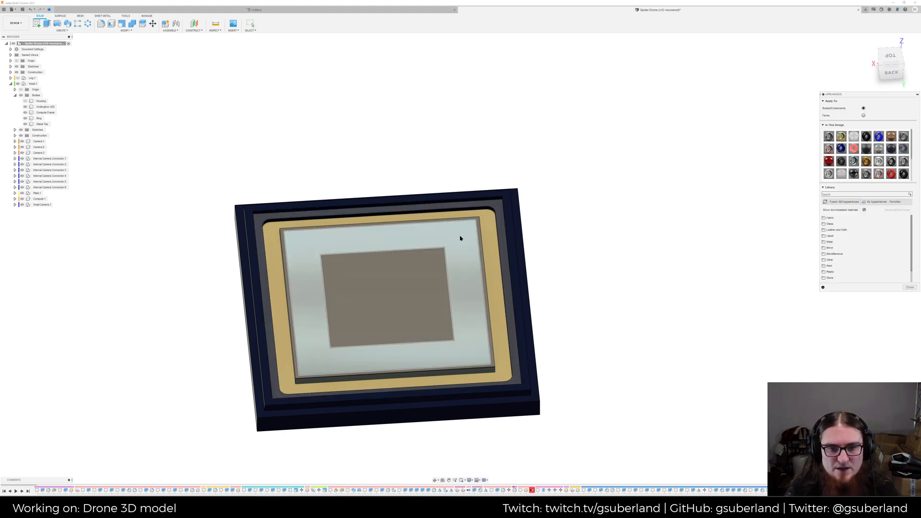
pyautogui.keyDown('shift'); pyautogui.moveTo(447, 243); pyautogui.dragTo(473, 257, button='middle'); pyautogui.keyUp('shift')
pyautogui.scroll(5, 460, 261)
pyautogui.scroll(-5, 473, 258)
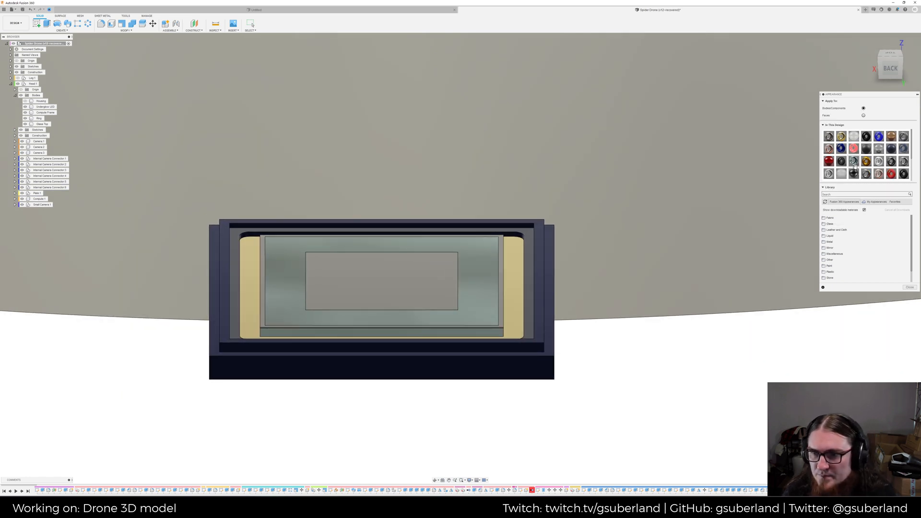
pyautogui.rightClick(855, 162)
pyautogui.click(861, 165)
pyautogui.click(797, 166)
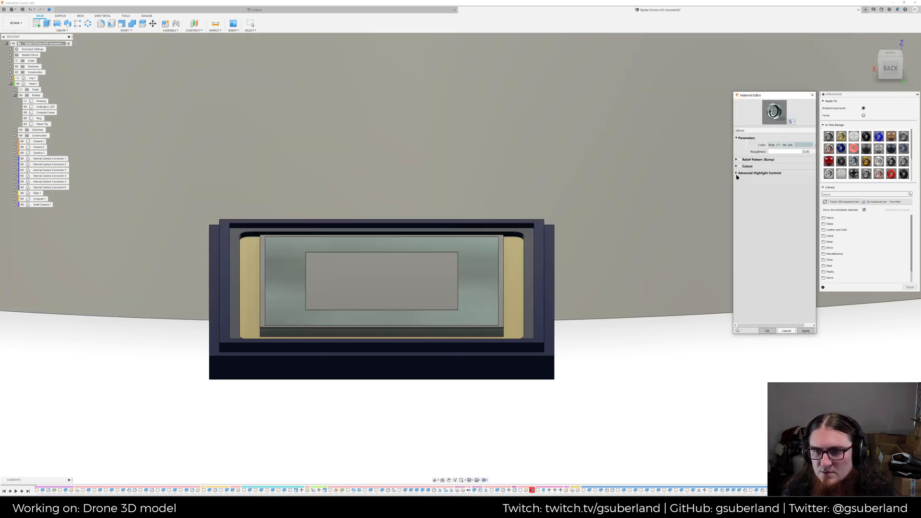
pyautogui.click(737, 174)
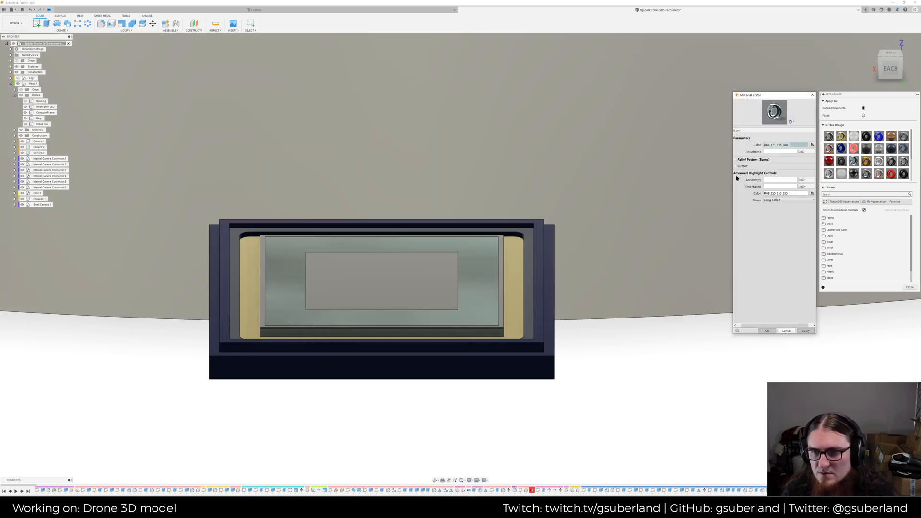
pyautogui.moveTo(769, 180); pyautogui.dragTo(783, 181)
pyautogui.click(804, 180)
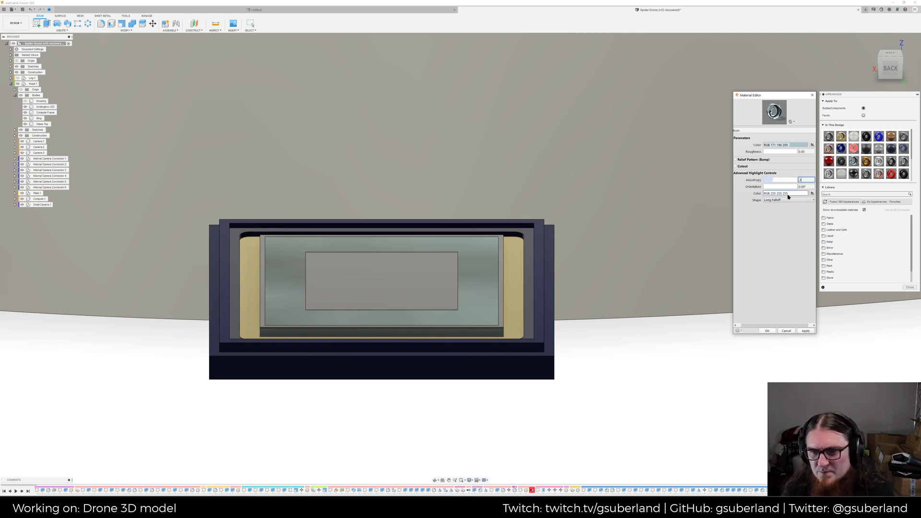
# Set the Silicon appearance's highlight color to a pale blue, RGB 213 217 255
pyautogui.click(787, 193)
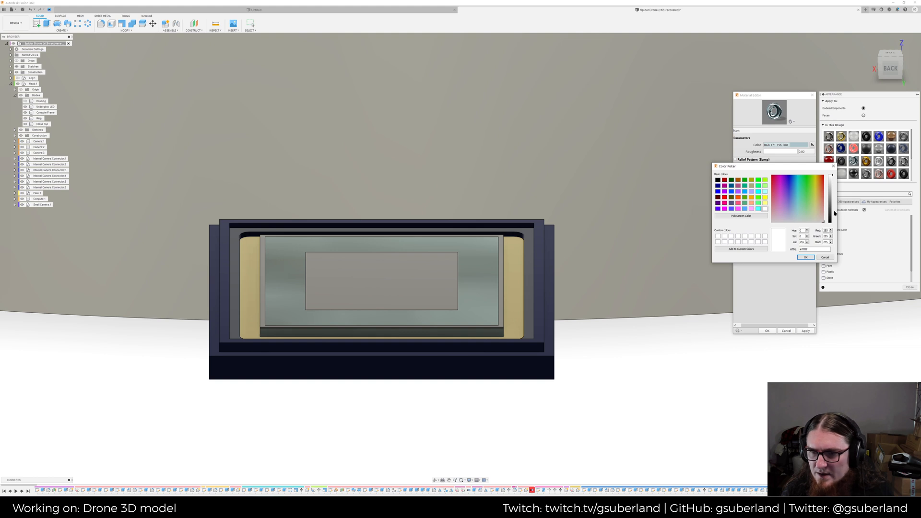
pyautogui.click(794, 217)
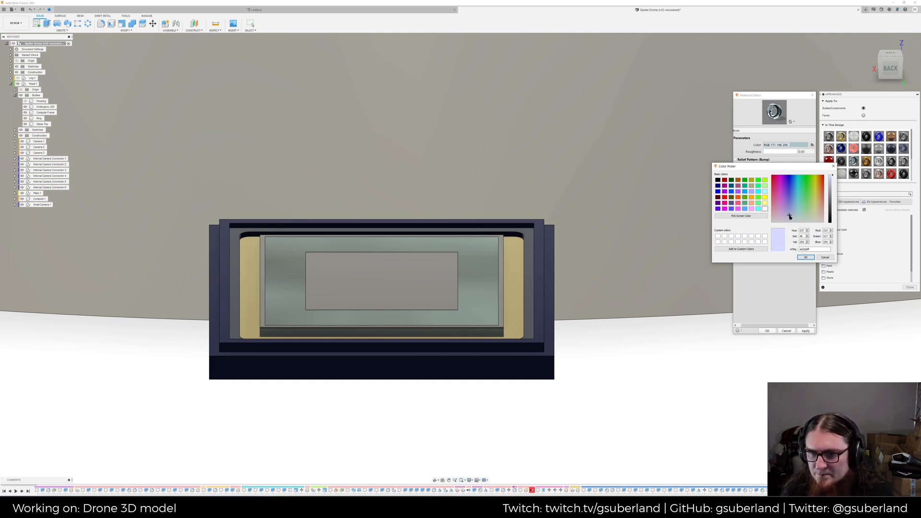
pyautogui.click(804, 257)
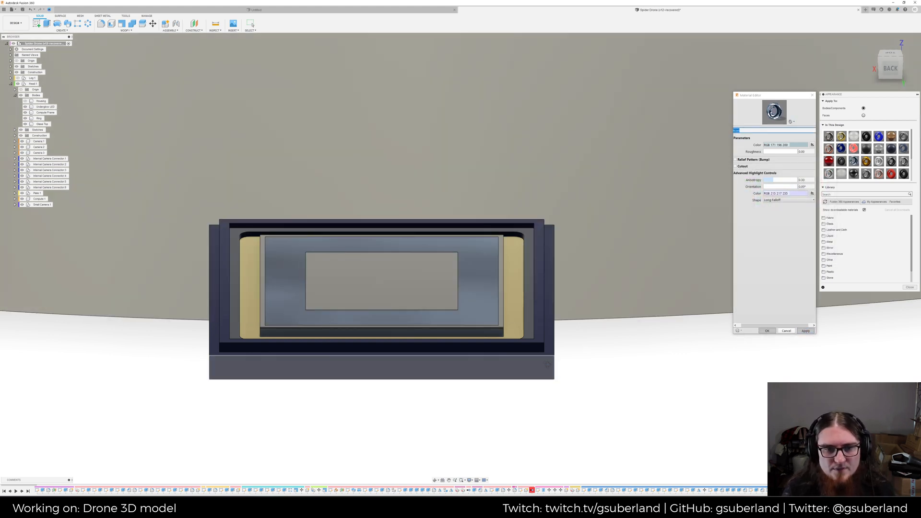
# Raise the Silicon appearance's highlight anisotropy to 0.48, apply it, check the die's reflections, and close its editor
pyautogui.keyDown('shift'); pyautogui.moveTo(557, 312); pyautogui.dragTo(537, 355, button='middle'); pyautogui.keyUp('shift')
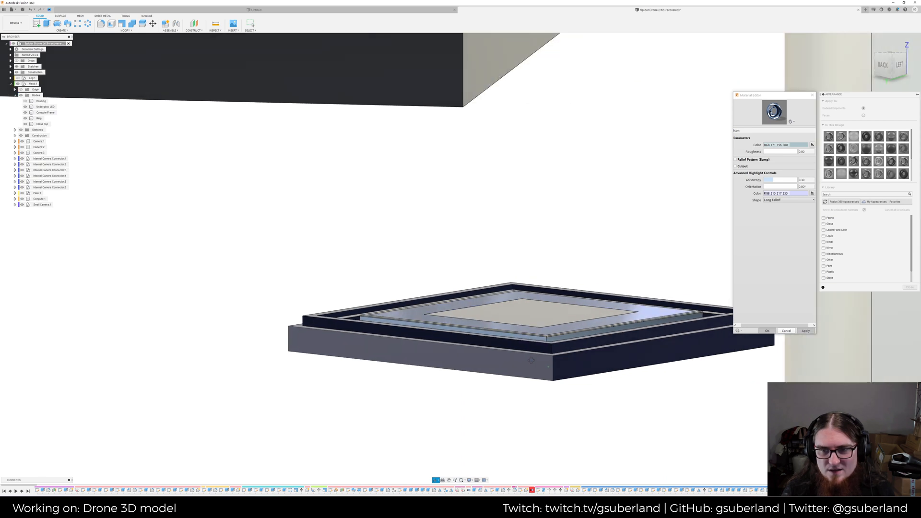
pyautogui.moveTo(773, 180); pyautogui.dragTo(784, 179)
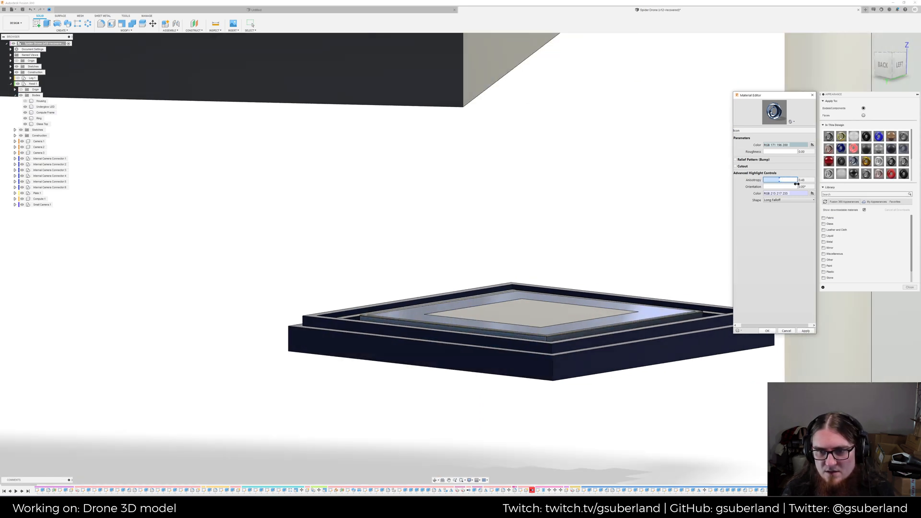
pyautogui.click(804, 331)
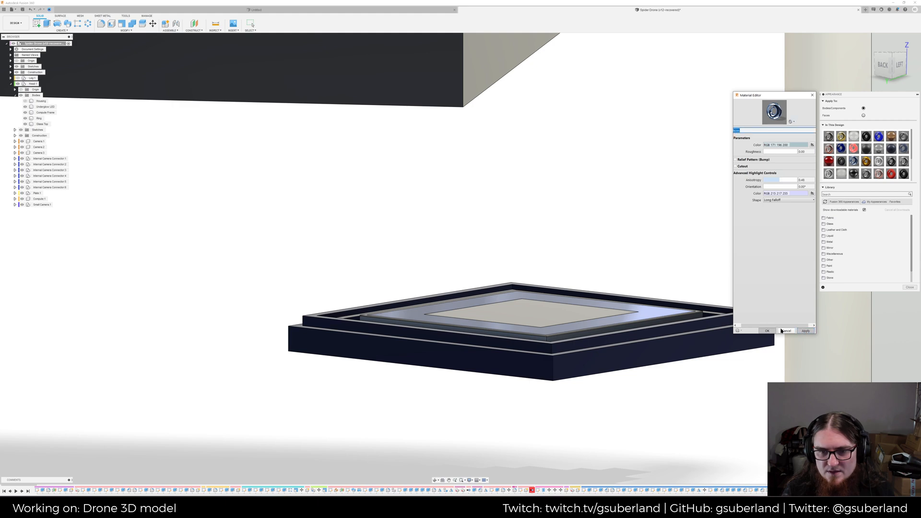
pyautogui.keyDown('shift'); pyautogui.moveTo(622, 272); pyautogui.dragTo(474, 322, button='middle'); pyautogui.keyUp('shift')
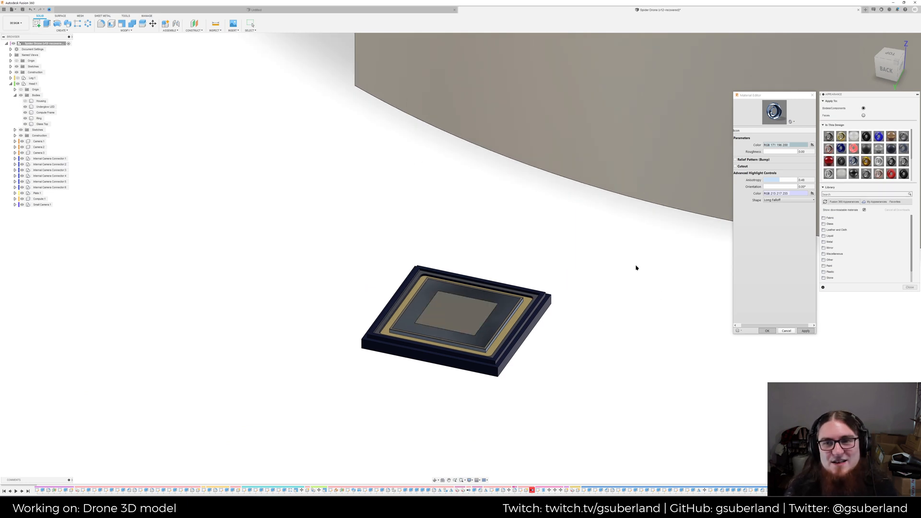
pyautogui.click(812, 97)
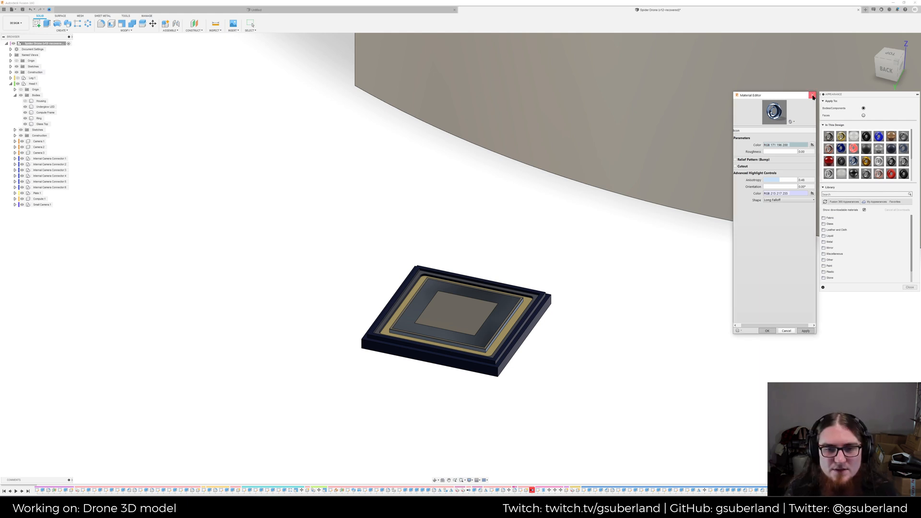
# Find the Silicon appearance among the appearances in this design and duplicate it
pyautogui.scroll(-5, 875, 165)
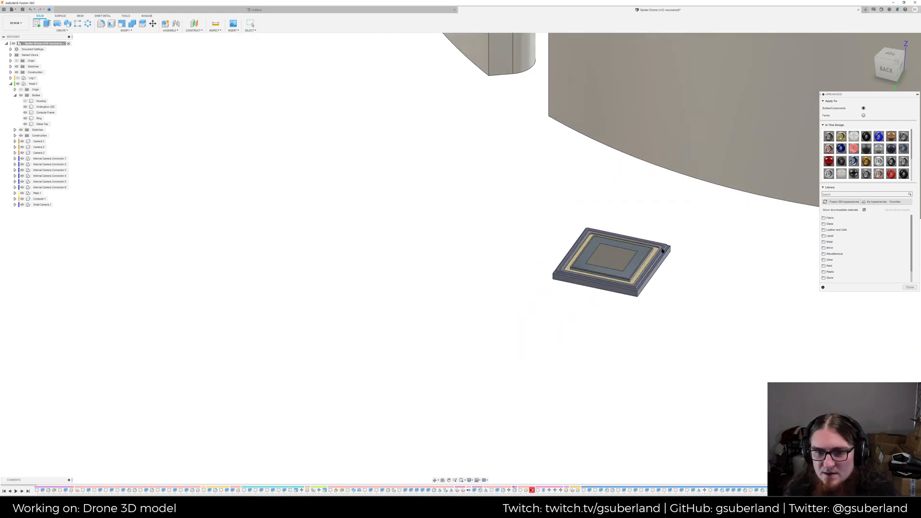
pyautogui.scroll(4, 658, 244)
pyautogui.scroll(3, 640, 246)
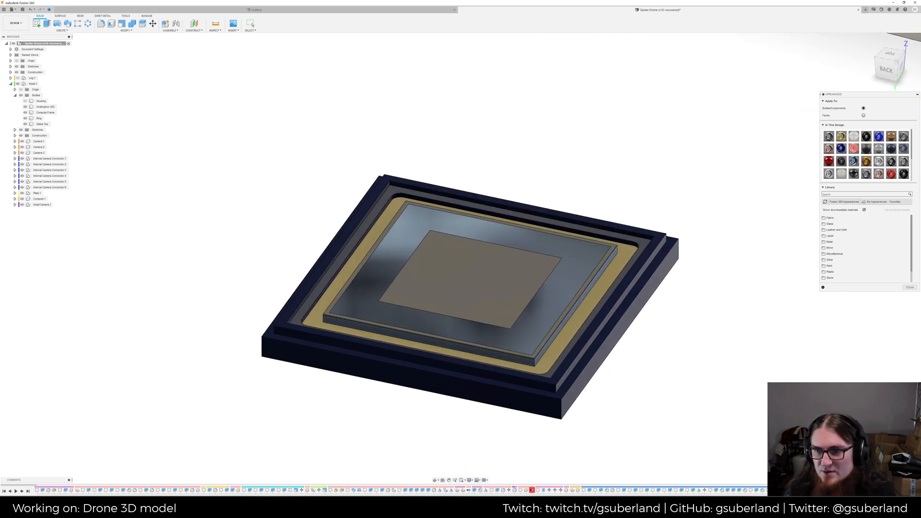
pyautogui.moveTo(911, 152); pyautogui.dragTo(915, 185)
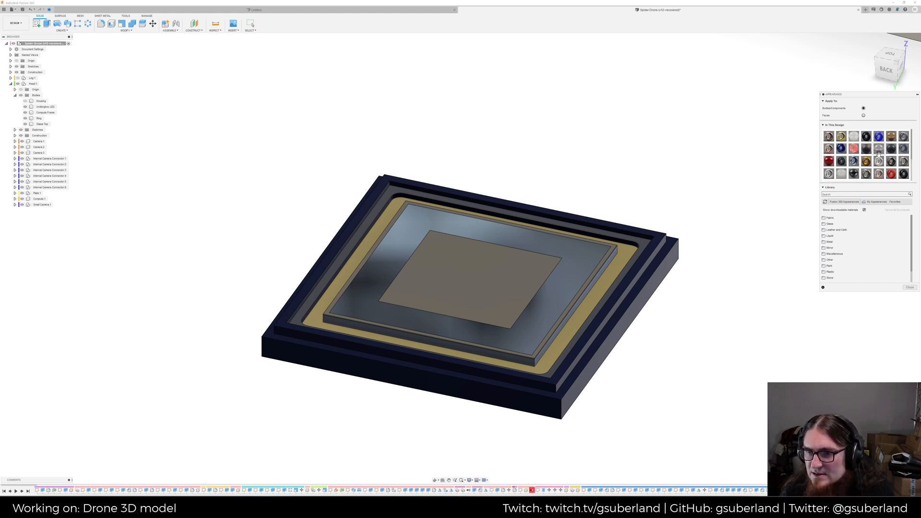
pyautogui.moveTo(734, 150); pyautogui.dragTo(742, 154, button='middle')
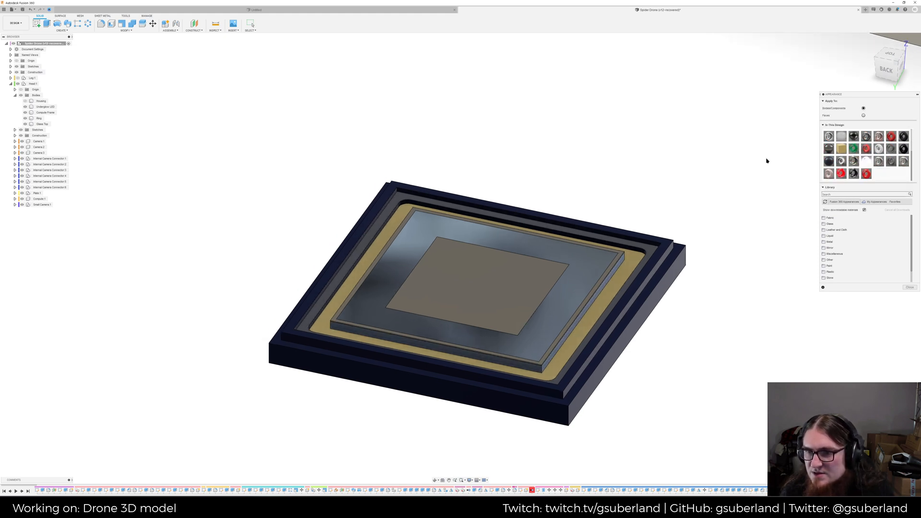
pyautogui.scroll(2, 879, 174)
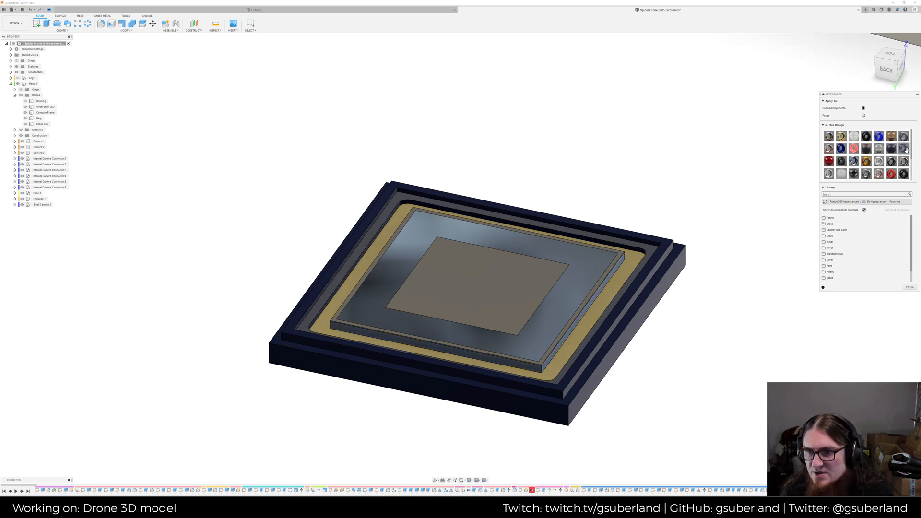
pyautogui.rightClick(858, 165)
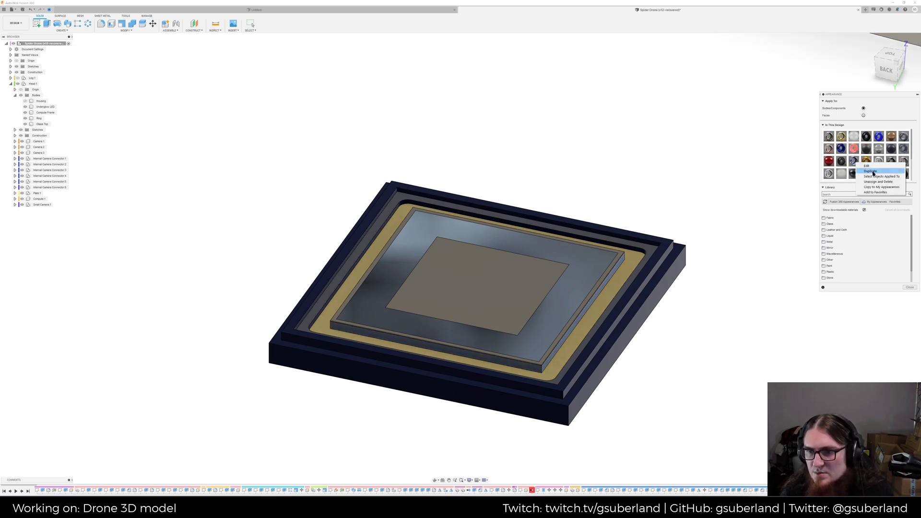
pyautogui.click(873, 172)
# Rename the duplicated appearance as Silicon (Light), lighten its base color, and open its advanced settings
pyautogui.scroll(-3, 875, 157)
pyautogui.rightClick(880, 174)
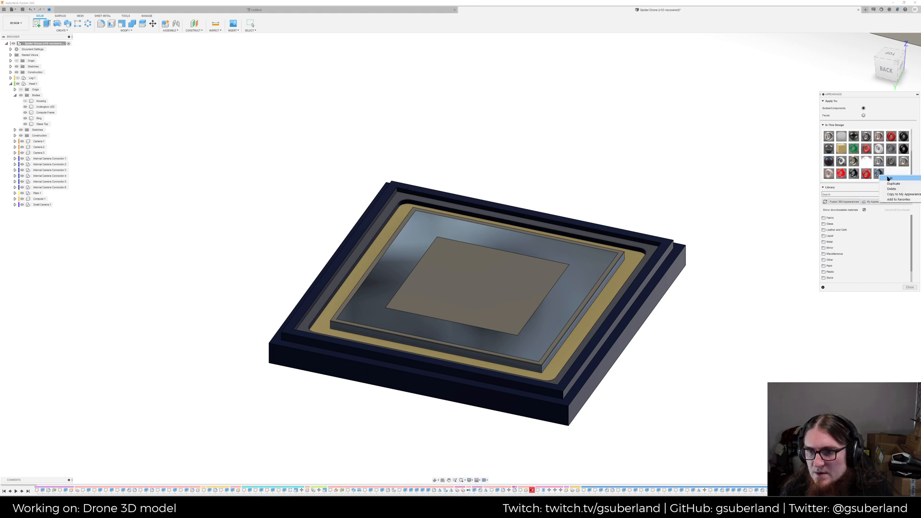
pyautogui.click(886, 177)
pyautogui.moveTo(773, 95); pyautogui.dragTo(797, 99)
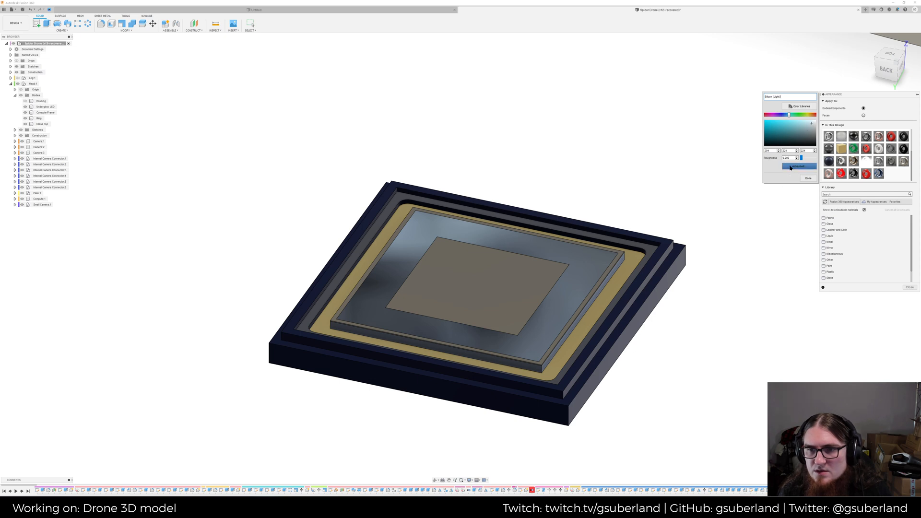
pyautogui.click(797, 167)
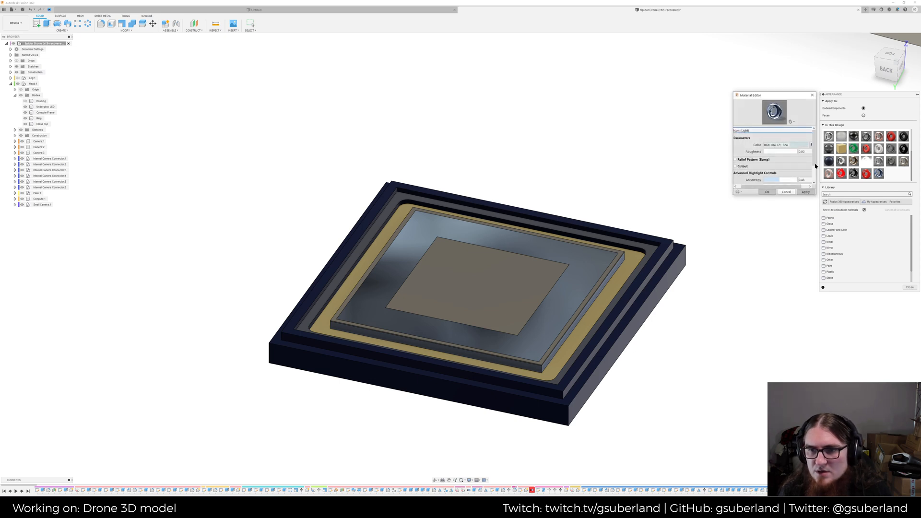
# Set the Silicon (Light) highlight orientation to 45° and its highlight color to a pale green, RGB 212 255 228
pyautogui.scroll(-2, 814, 149)
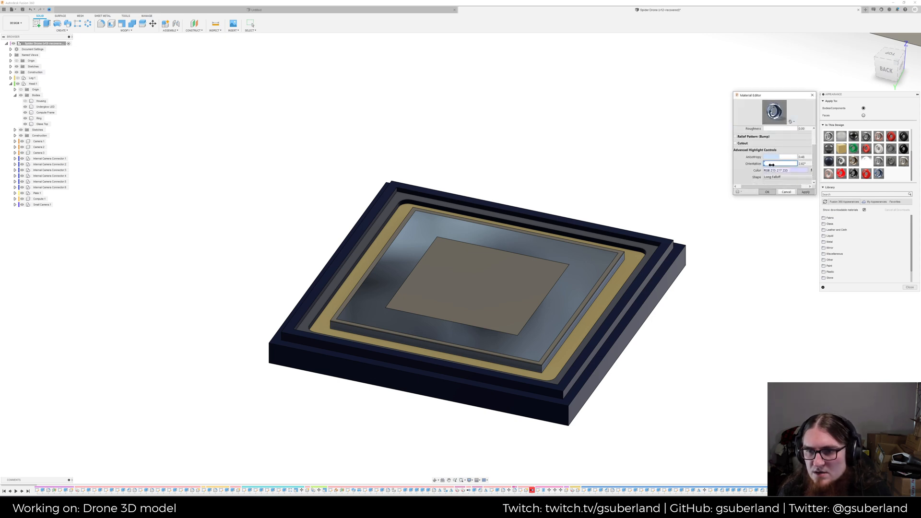
pyautogui.click(802, 157)
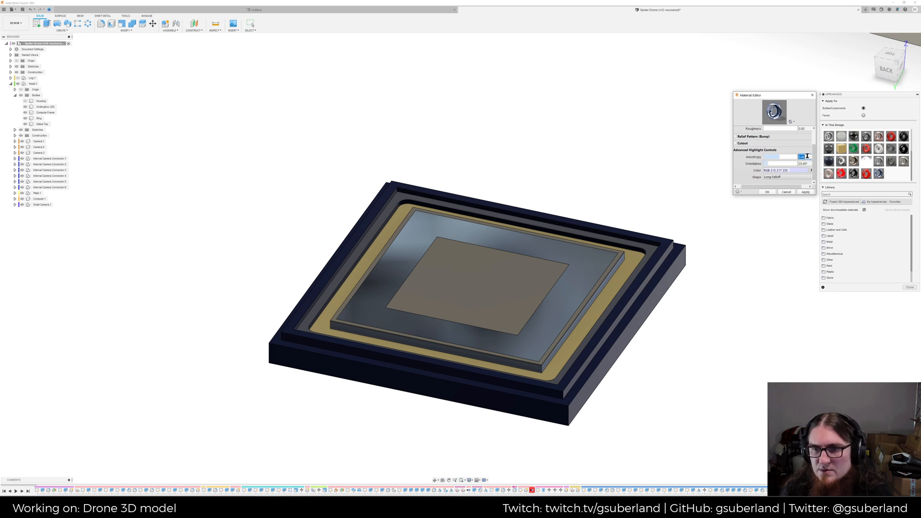
pyautogui.click(802, 163)
pyautogui.write('4')
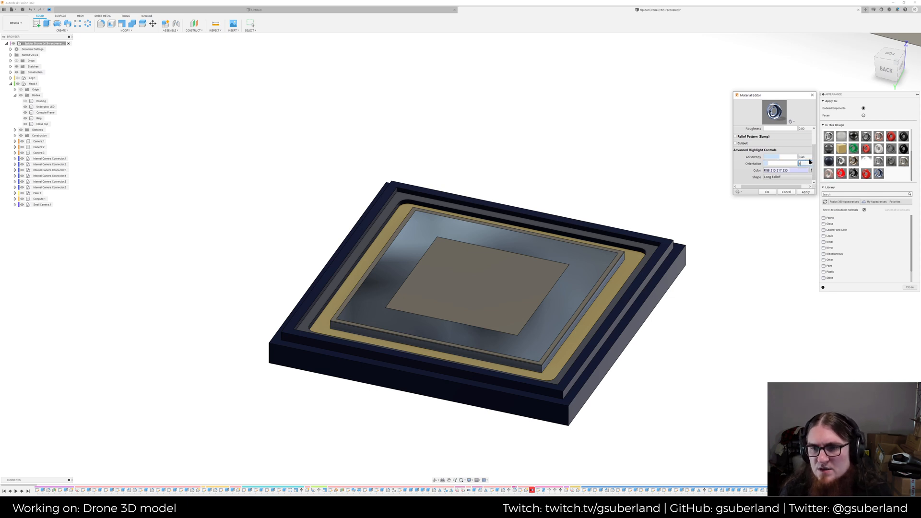
pyautogui.click(781, 171)
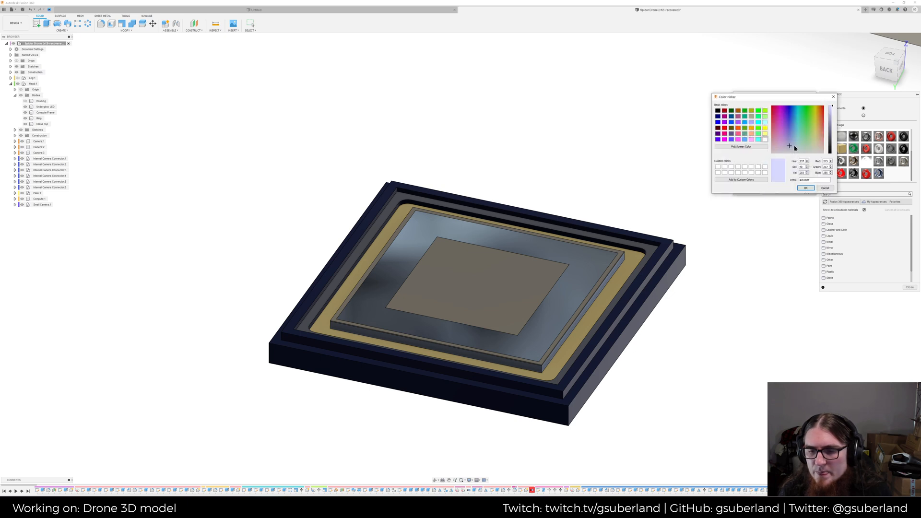
pyautogui.click(803, 146)
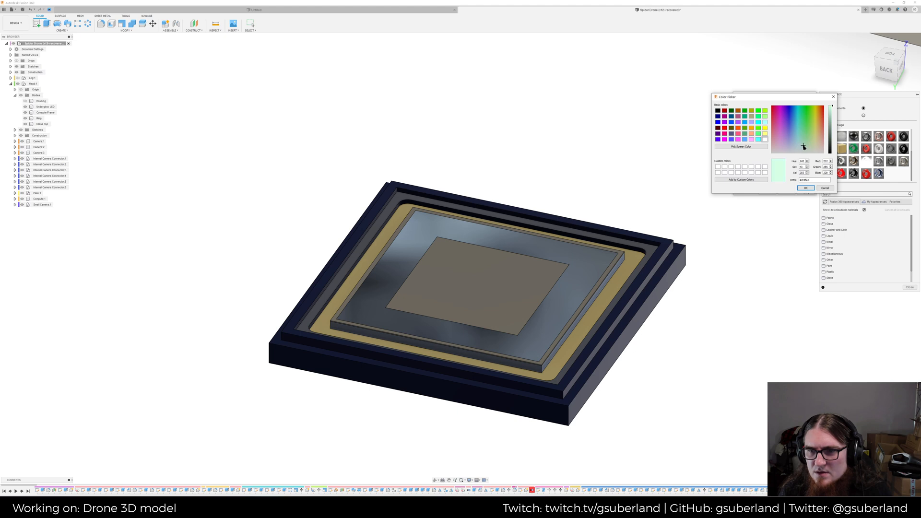
pyautogui.click(806, 188)
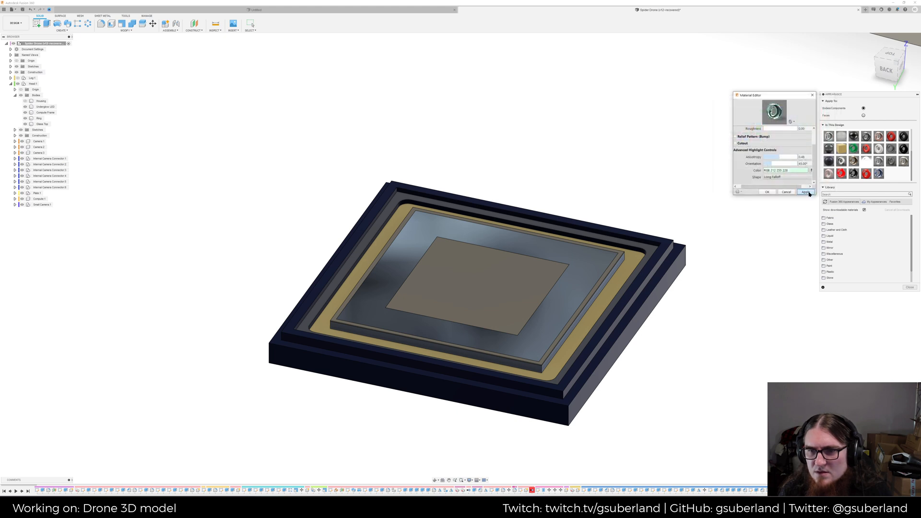
pyautogui.click(809, 194)
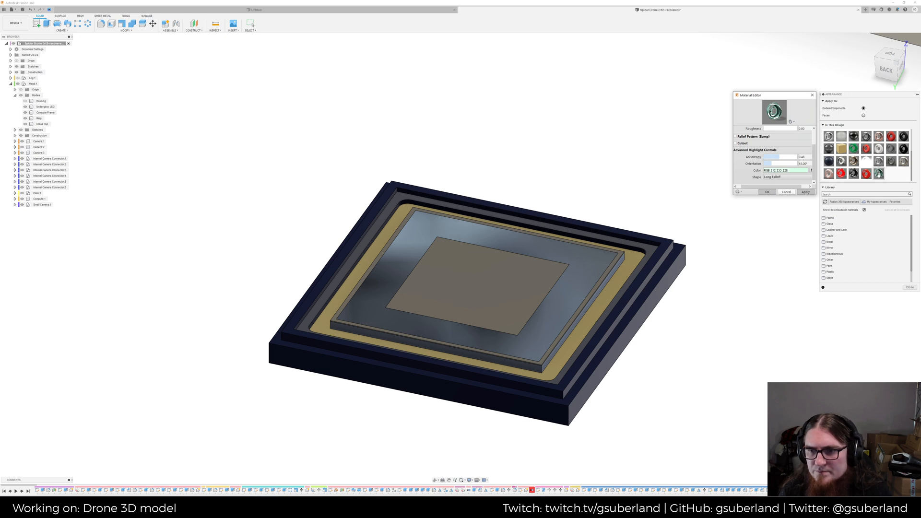
# Apply Silicon (Light) to the thin border around the sensor die and shift its highlight color to a paler green
pyautogui.moveTo(879, 175); pyautogui.dragTo(607, 281)
pyautogui.click(788, 170)
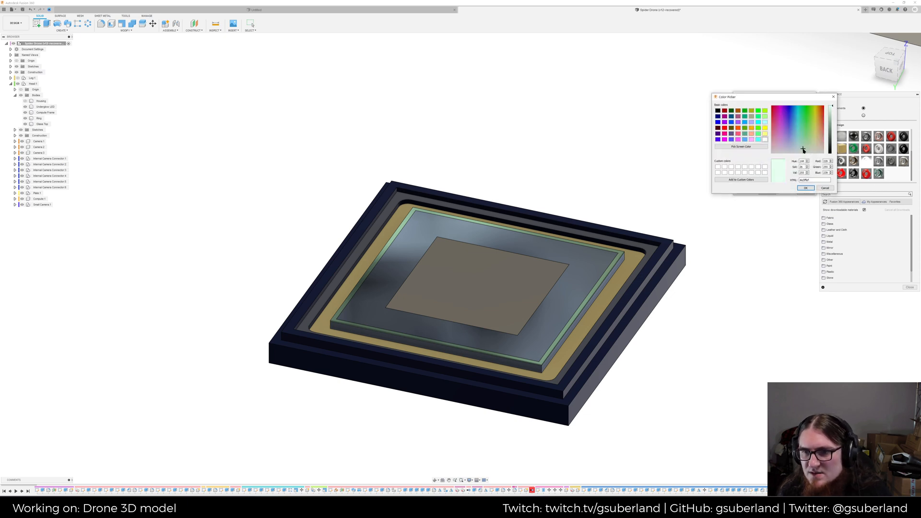
pyautogui.click(806, 188)
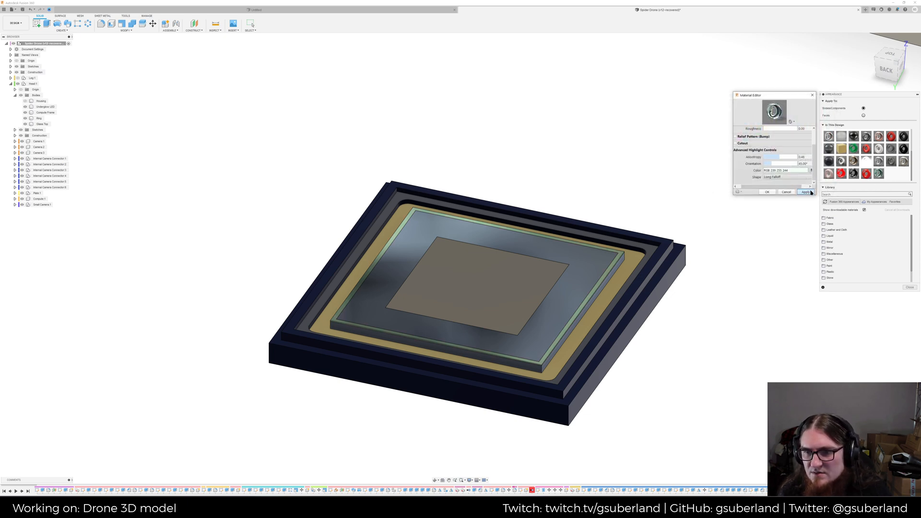
pyautogui.moveTo(870, 175); pyautogui.dragTo(677, 305)
pyautogui.moveTo(741, 251)
pyautogui.keyDown('shift'); pyautogui.mouseDown(button='middle')
pyautogui.moveTo(730, 233)
pyautogui.moveTo(726, 252)
pyautogui.moveTo(739, 246)
pyautogui.mouseUp(button='middle'); pyautogui.keyUp('shift')
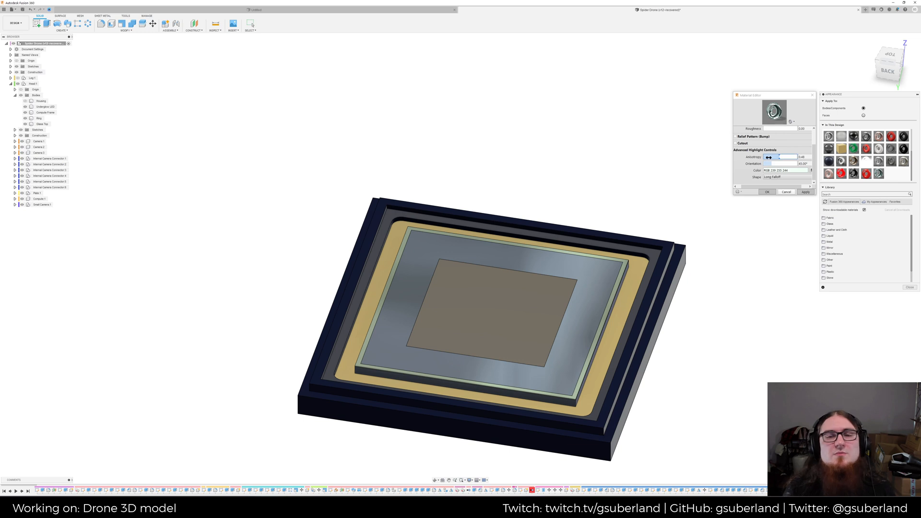
# Raise the Silicon (Light) anisotropy to about 0.9 and set its base color to a pale blue-grey, RGB 198 214 224
pyautogui.moveTo(776, 154)
pyautogui.mouseDown()
pyautogui.moveTo(763, 158)
pyautogui.moveTo(794, 157)
pyautogui.mouseUp()
pyautogui.click(806, 193)
pyautogui.click(807, 192)
pyautogui.click(807, 193)
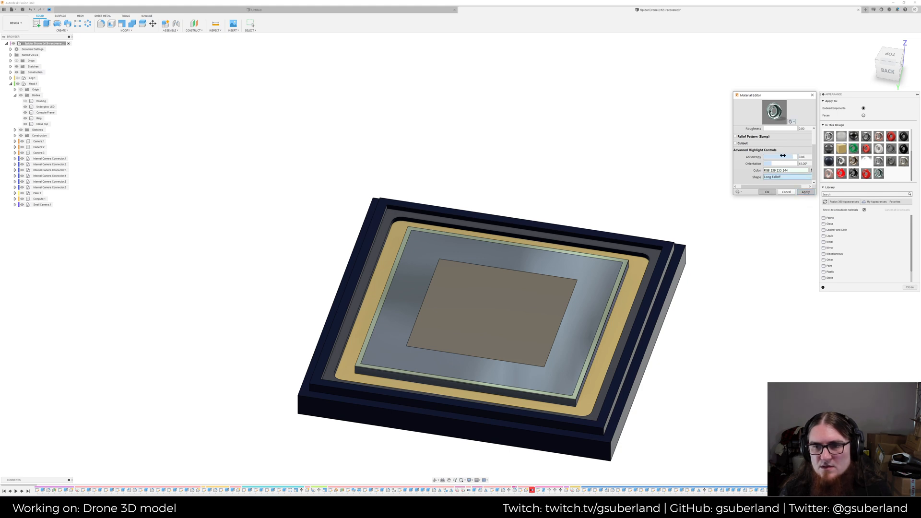
pyautogui.scroll(2, 810, 151)
pyautogui.click(793, 143)
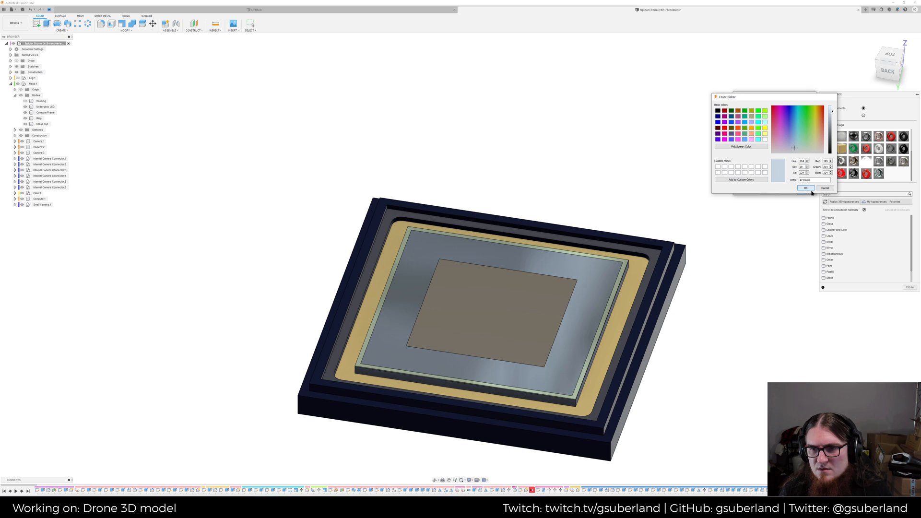
pyautogui.click(811, 190)
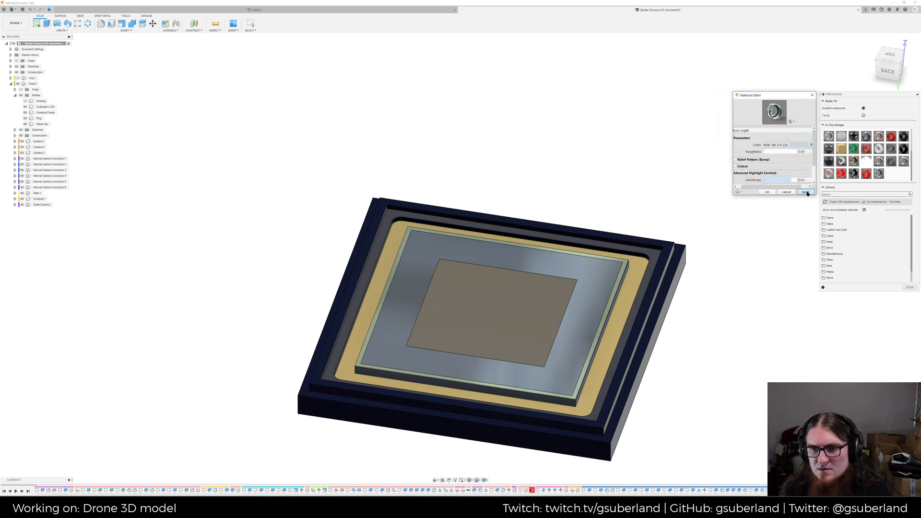
# Change the Silicon (Light) highlight color from pale green to a very pale cyan
pyautogui.scroll(1, 816, 163)
pyautogui.click(801, 159)
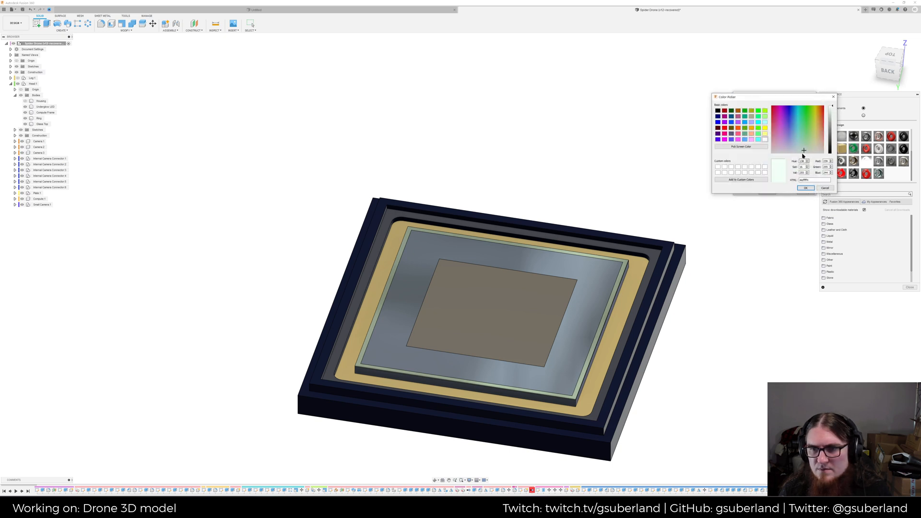
pyautogui.click(806, 189)
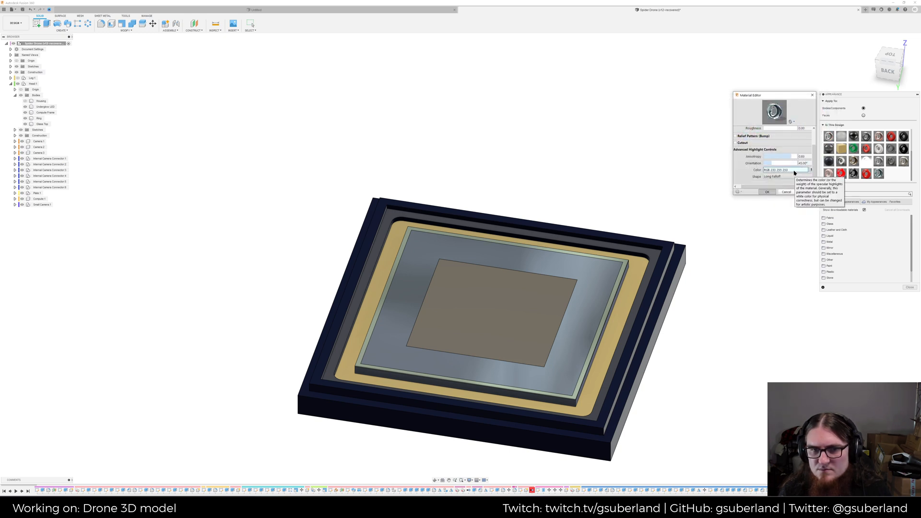
pyautogui.click(794, 172)
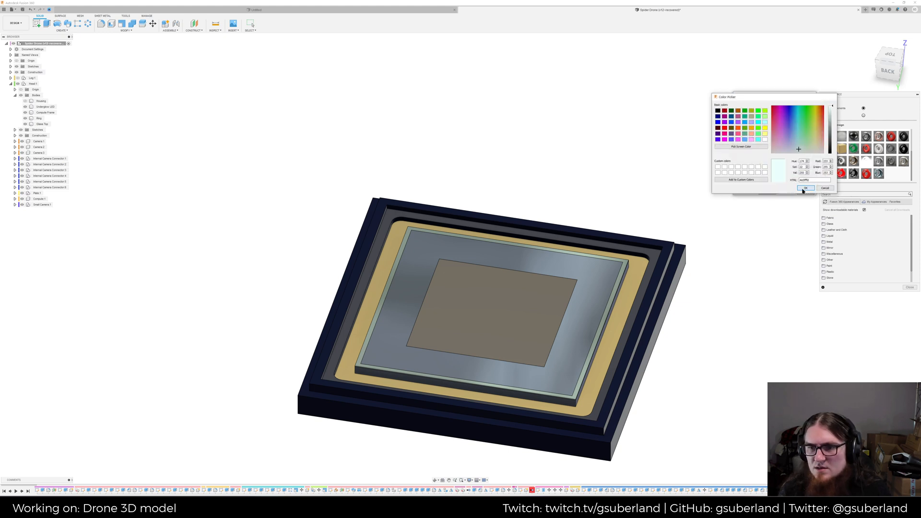
pyautogui.click(806, 188)
# Brighten the Silicon (Light) base color to RGB 223 239 250, inspect the die's border up close, and close the material editor
pyautogui.scroll(2, 796, 139)
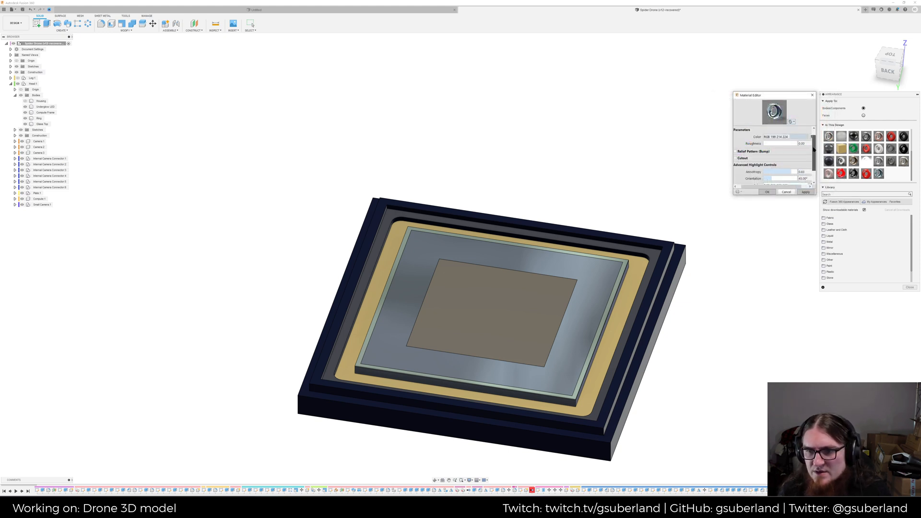
pyautogui.click(791, 137)
pyautogui.moveTo(833, 117); pyautogui.dragTo(833, 109)
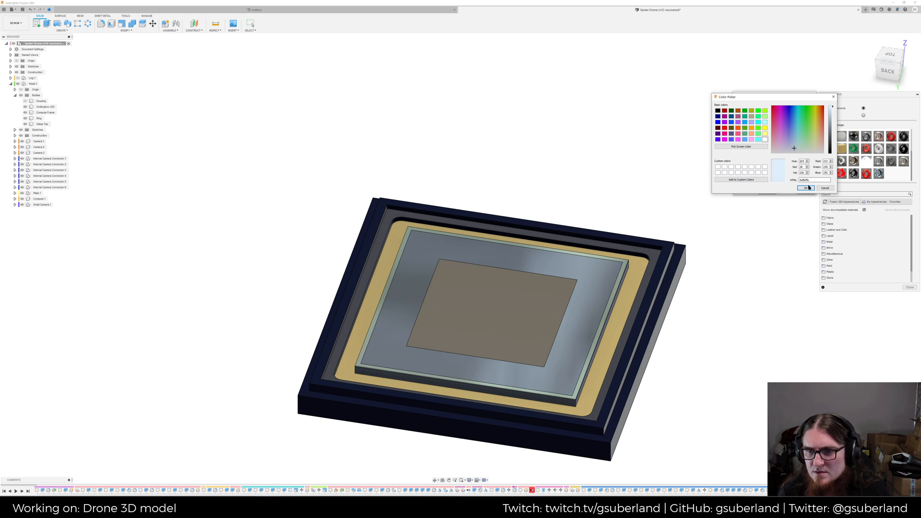
pyautogui.click(808, 188)
pyautogui.moveTo(684, 305)
pyautogui.keyDown('shift'); pyautogui.mouseDown(button='middle')
pyautogui.moveTo(644, 288)
pyautogui.moveTo(638, 305)
pyautogui.moveTo(622, 296)
pyautogui.moveTo(627, 303)
pyautogui.mouseUp(button='middle'); pyautogui.keyUp('shift')
pyautogui.scroll(3, 626, 298)
pyautogui.click(763, 98)
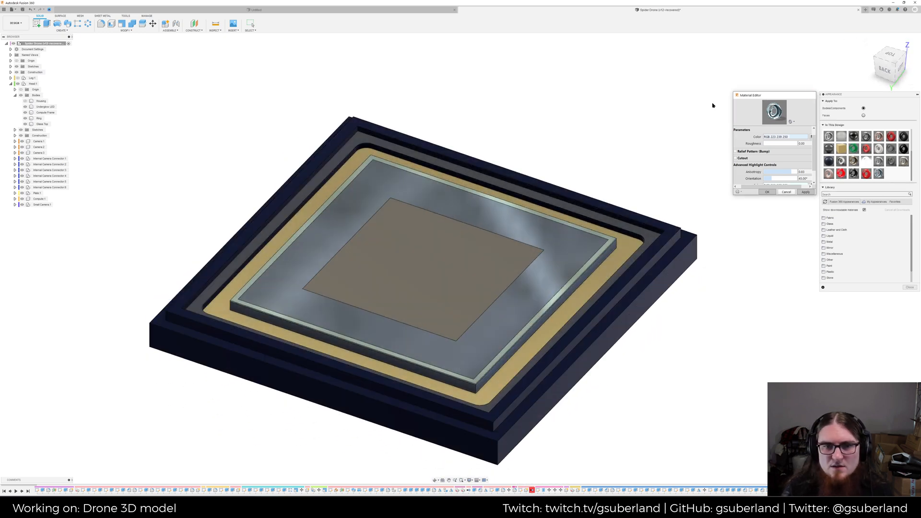
pyautogui.press('Escape')
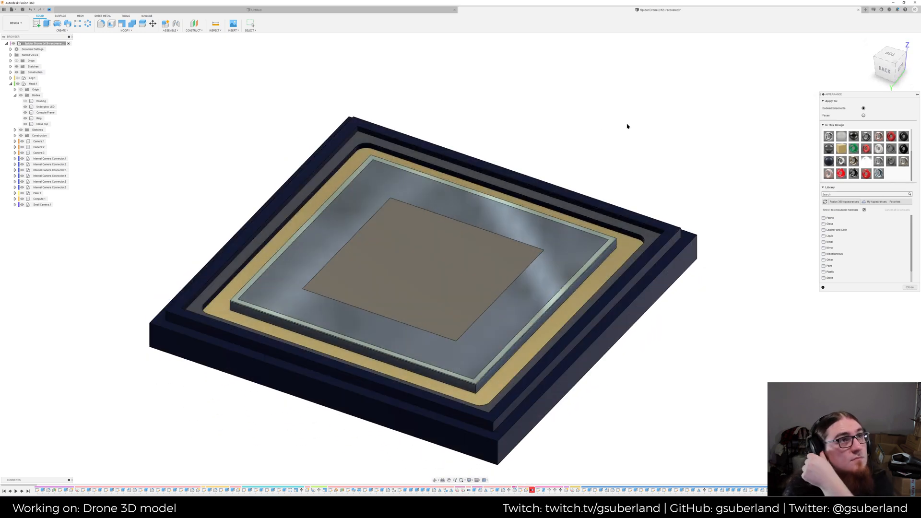
pyautogui.scroll(2, 614, 164)
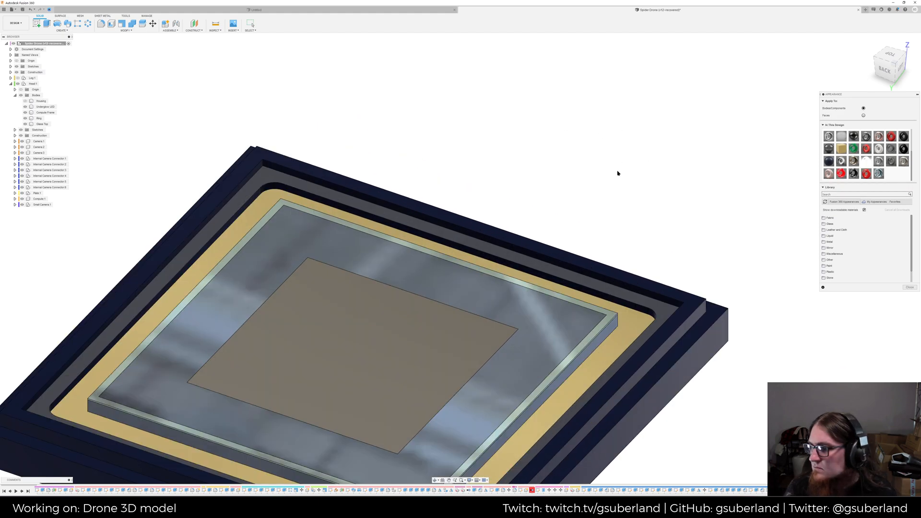
# Find Chrome in the appearance library and apply it to the central square area of the sensor die, then close the appearance settings
pyautogui.scroll(4, 352, 203)
pyautogui.moveTo(385, 211); pyautogui.dragTo(415, 107, button='middle')
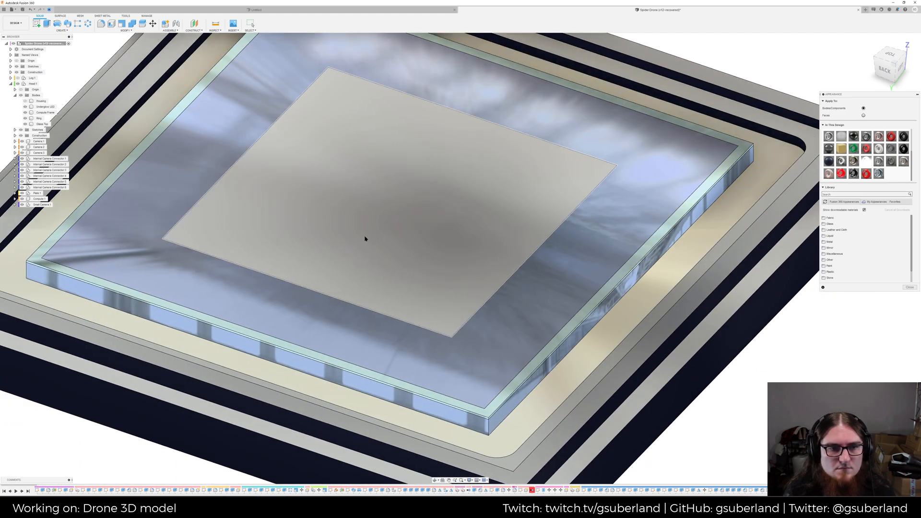
pyautogui.scroll(-4, 366, 239)
pyautogui.keyDown('shift'); pyautogui.moveTo(357, 222); pyautogui.dragTo(360, 220, button='middle'); pyautogui.keyUp('shift')
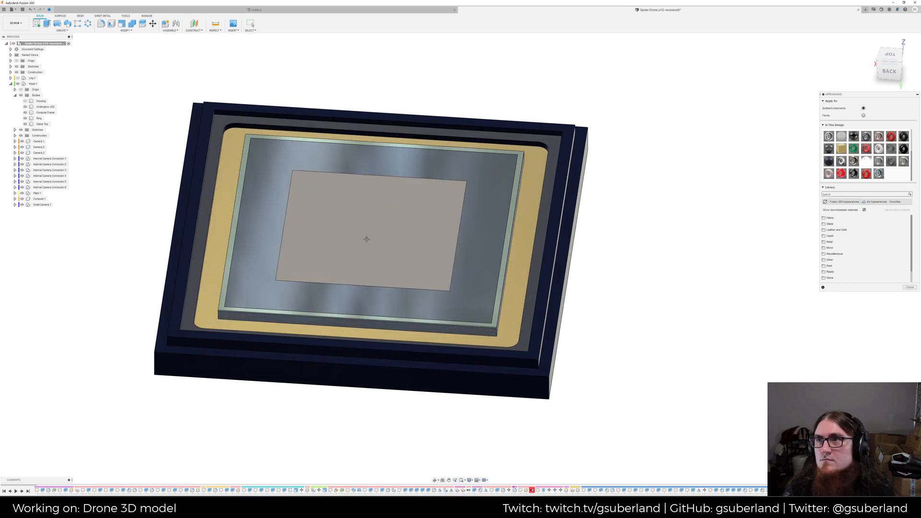
pyautogui.scroll(2, 409, 187)
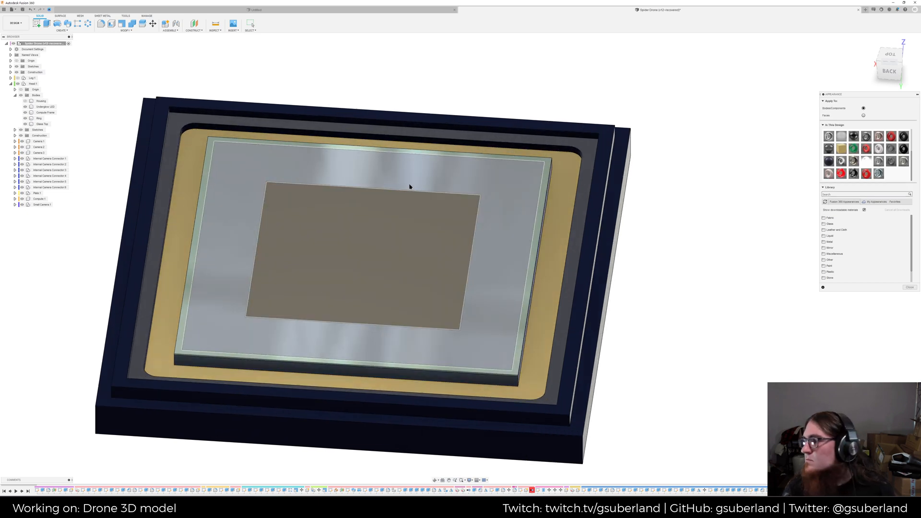
pyautogui.moveTo(409, 187); pyautogui.dragTo(442, 187, button='middle')
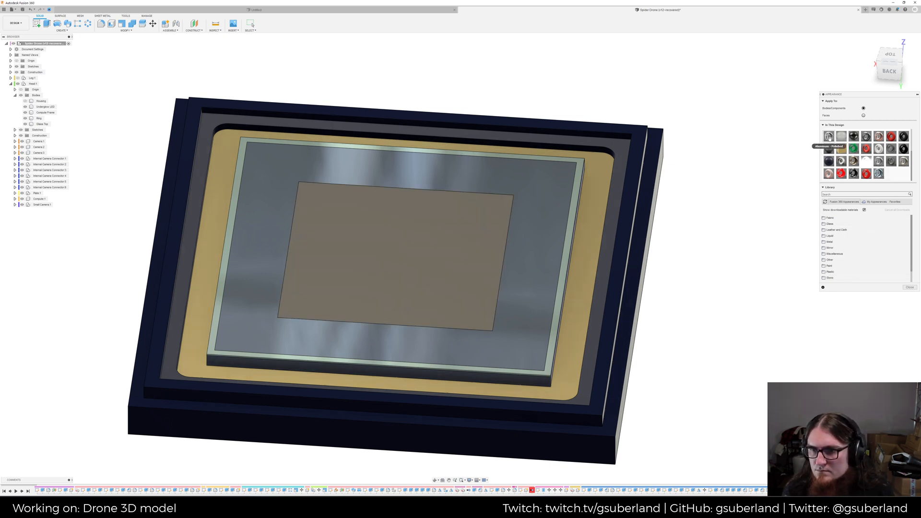
pyautogui.click(862, 194)
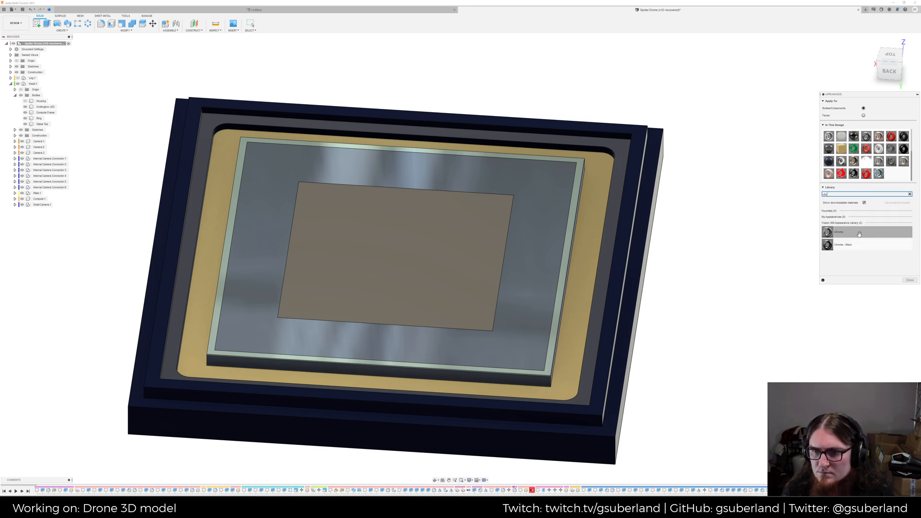
pyautogui.moveTo(859, 234); pyautogui.dragTo(439, 238)
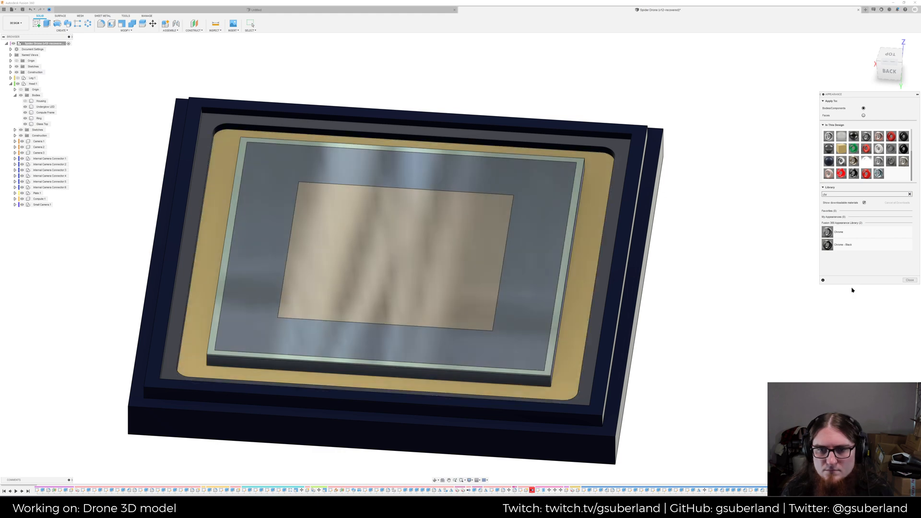
pyautogui.click(907, 281)
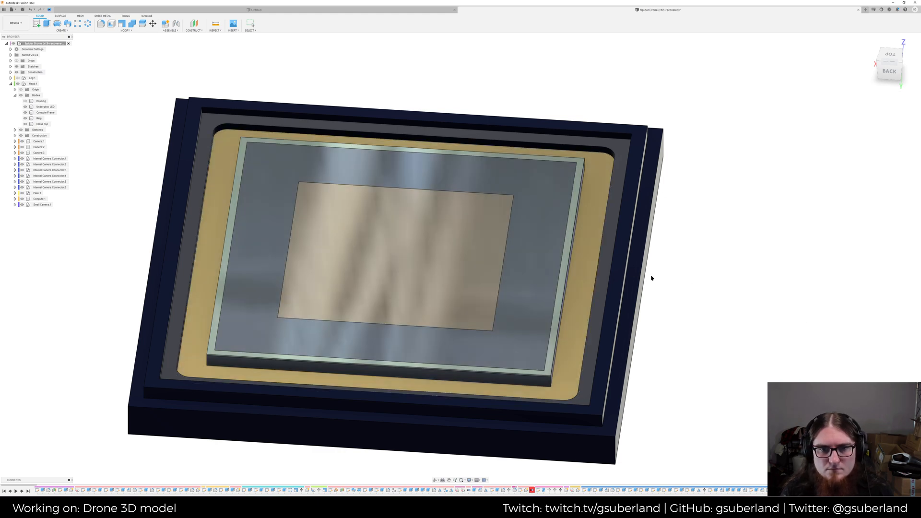
# Examine the reflections on the sensor die's central area and surrounding border from several angles and distances
pyautogui.keyDown('shift'); pyautogui.moveTo(503, 211); pyautogui.dragTo(406, 226, button='middle'); pyautogui.keyUp('shift')
pyautogui.scroll(1, 517, 243)
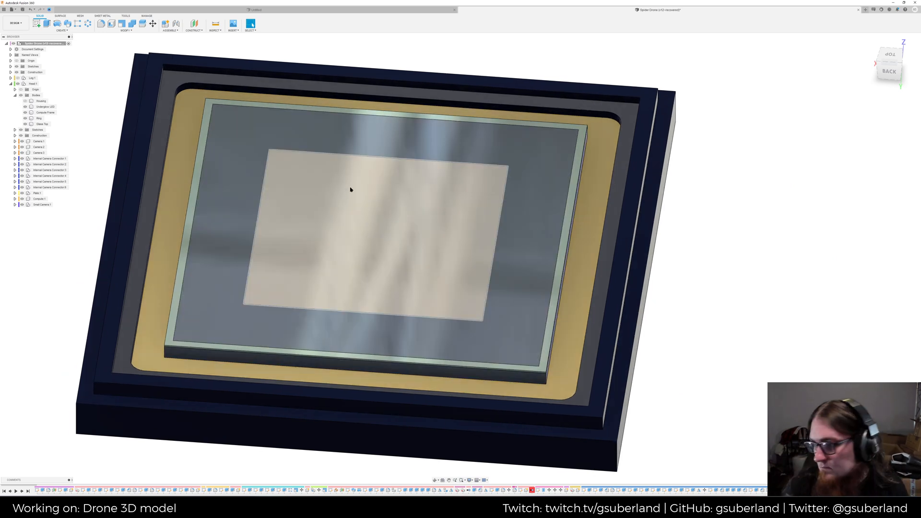
pyautogui.scroll(1, 367, 182)
pyautogui.scroll(3, 341, 153)
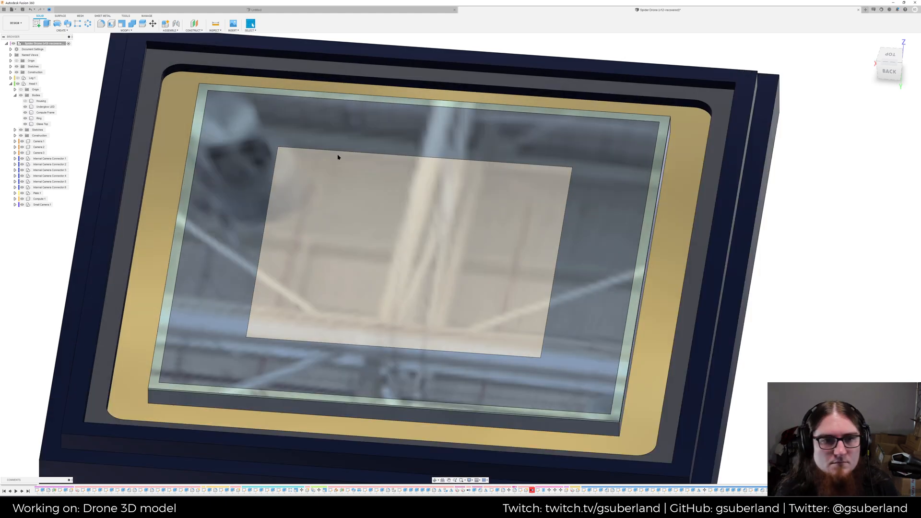
pyautogui.scroll(-5, 350, 145)
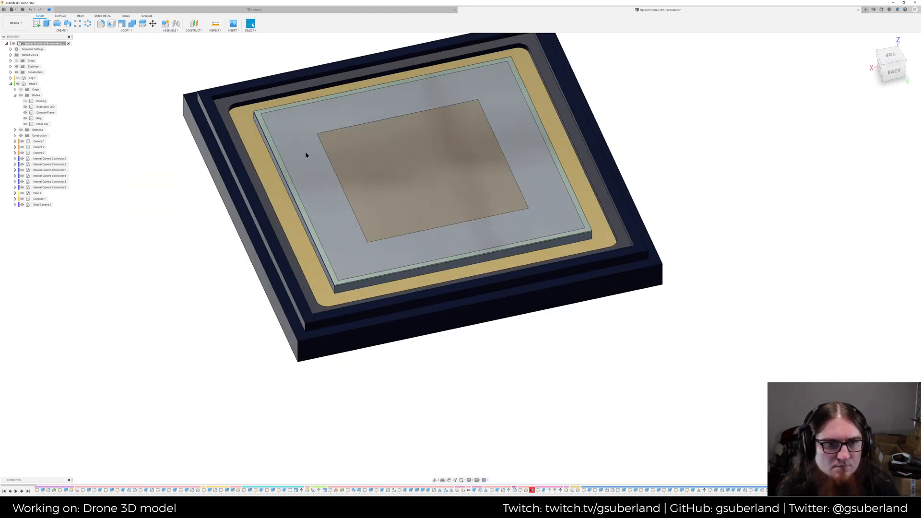
pyautogui.moveTo(305, 160); pyautogui.dragTo(305, 164, button='middle')
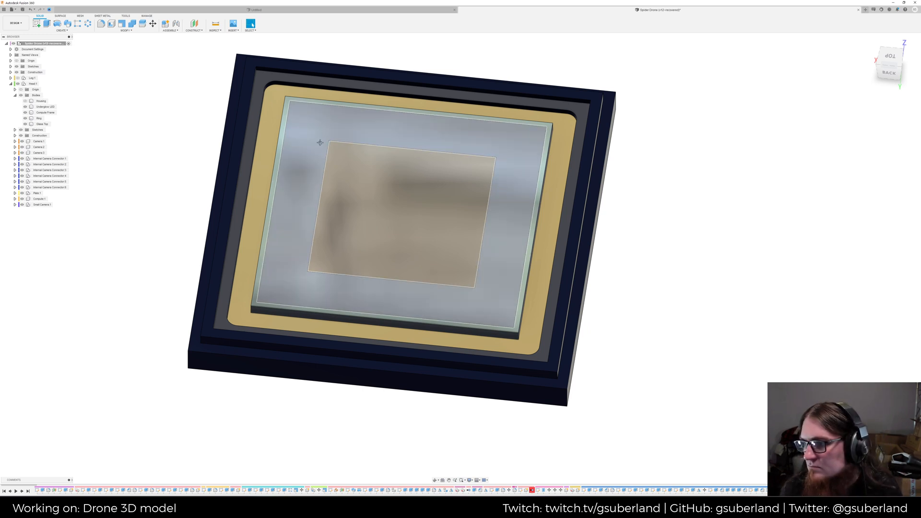
pyautogui.moveTo(322, 141); pyautogui.dragTo(303, 153, button='middle')
pyautogui.scroll(1, 296, 148)
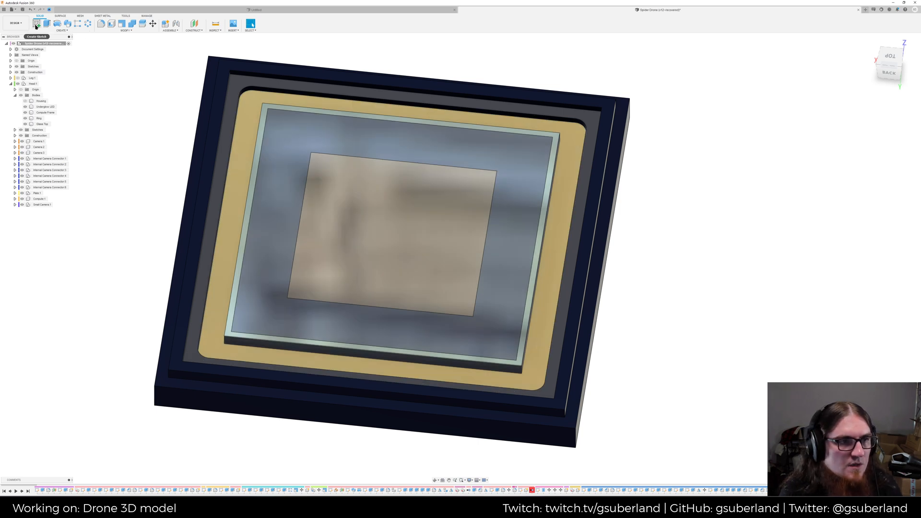
# Create a sketch on the die face around the central area and draw eight small, evenly spaced squares along its upper edge
pyautogui.click(287, 135)
pyautogui.rightClick(286, 134)
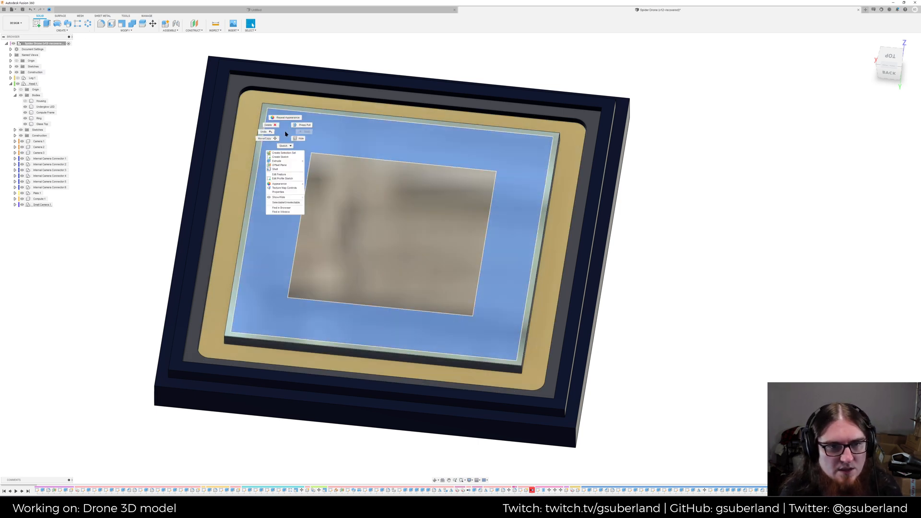
pyautogui.click(288, 157)
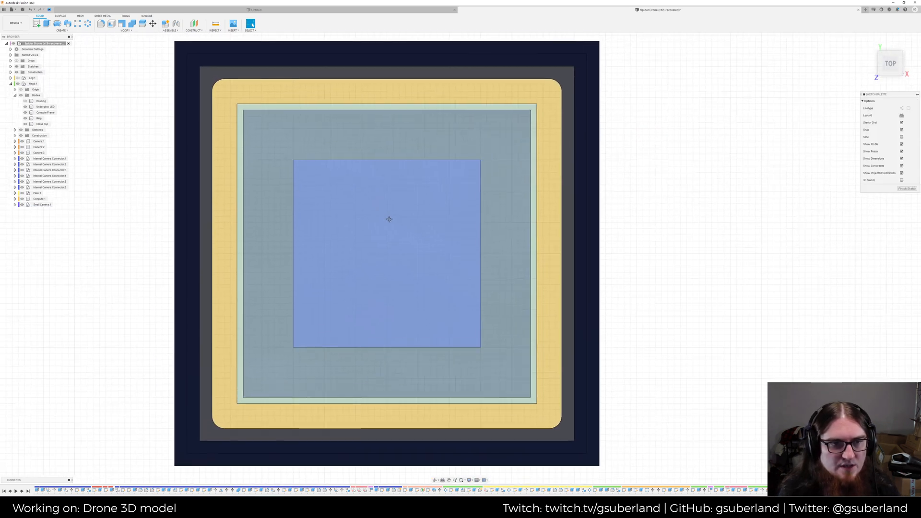
pyautogui.click(47, 24)
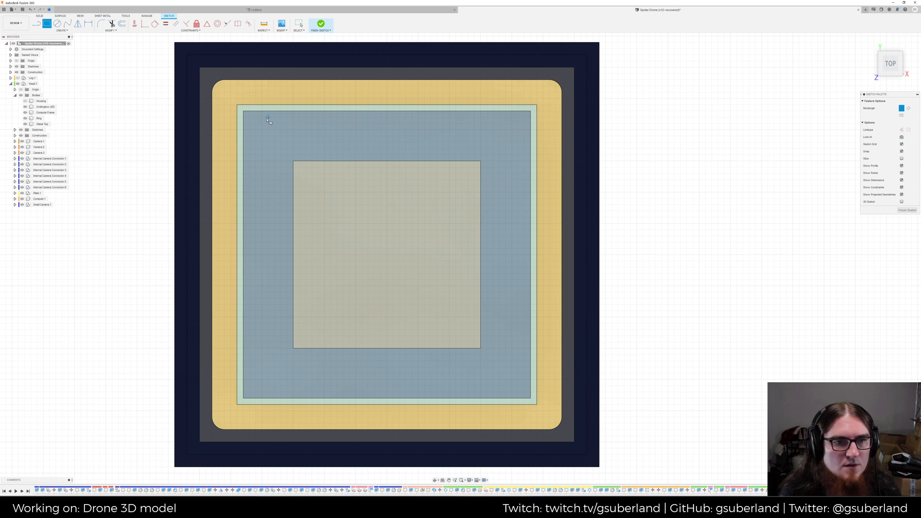
pyautogui.click(265, 113)
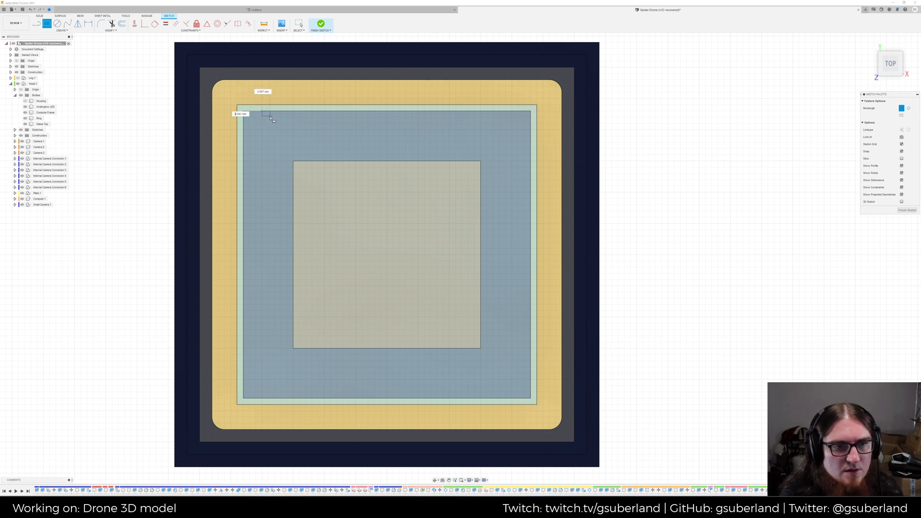
pyautogui.click(295, 114)
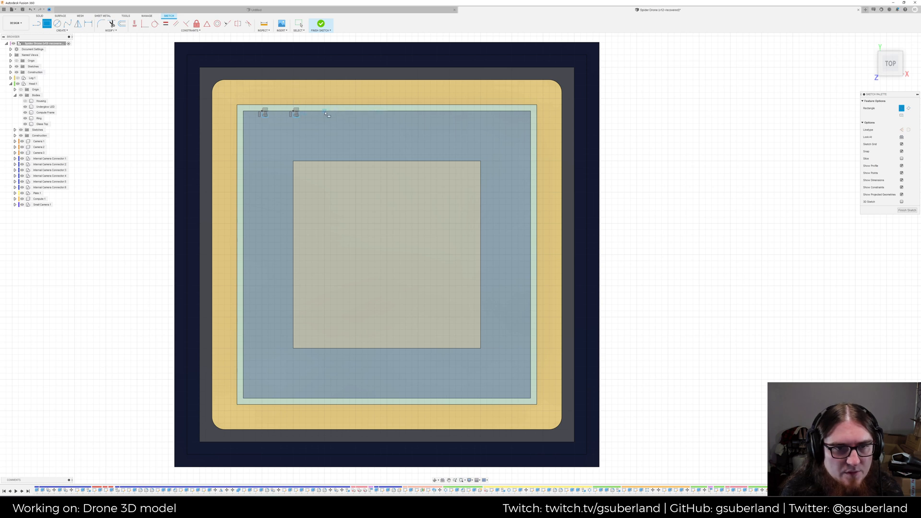
pyautogui.click(327, 113)
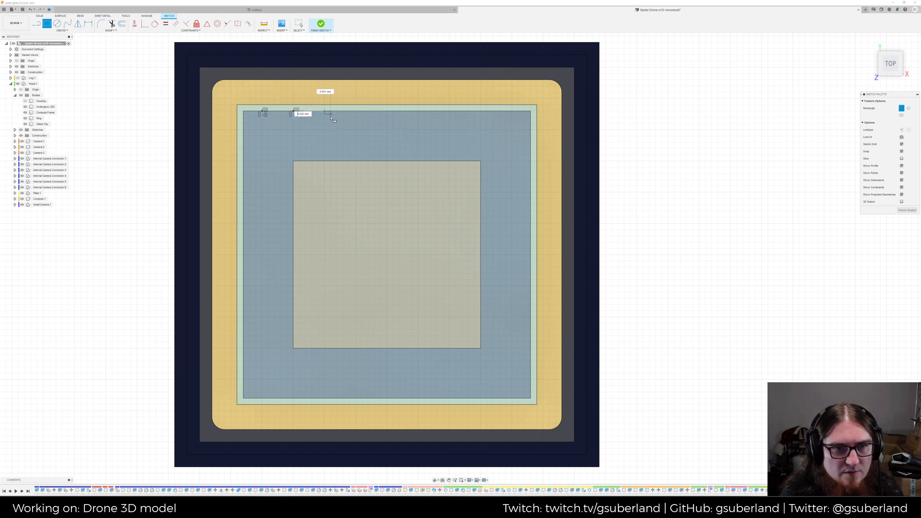
pyautogui.click(358, 114)
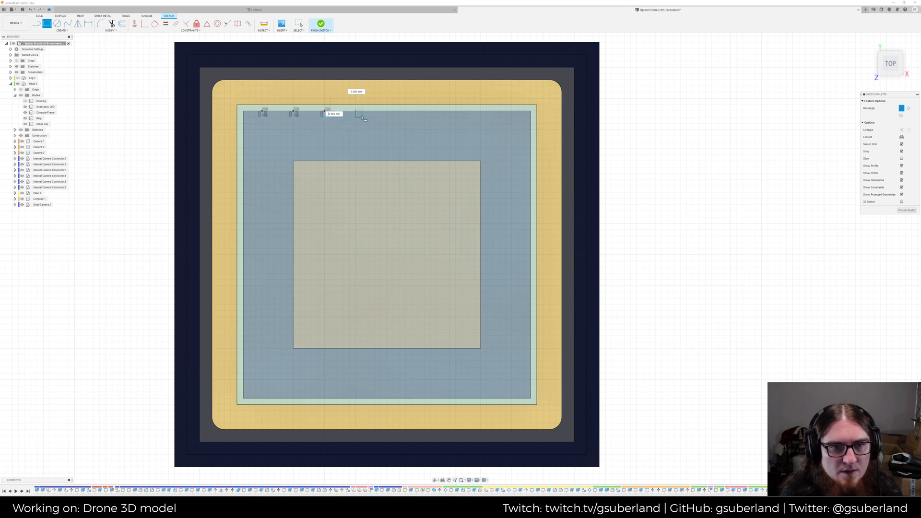
pyautogui.click(388, 113)
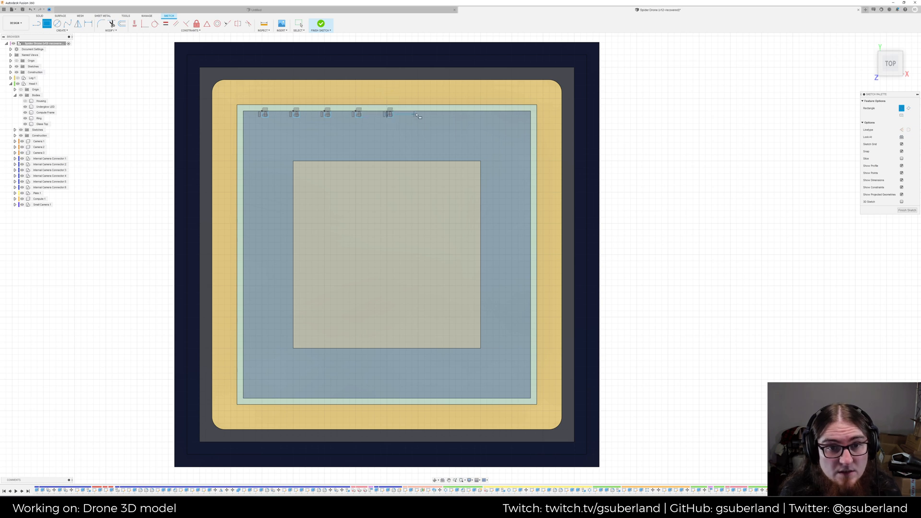
pyautogui.click(421, 114)
pyautogui.click(452, 114)
pyautogui.click(483, 114)
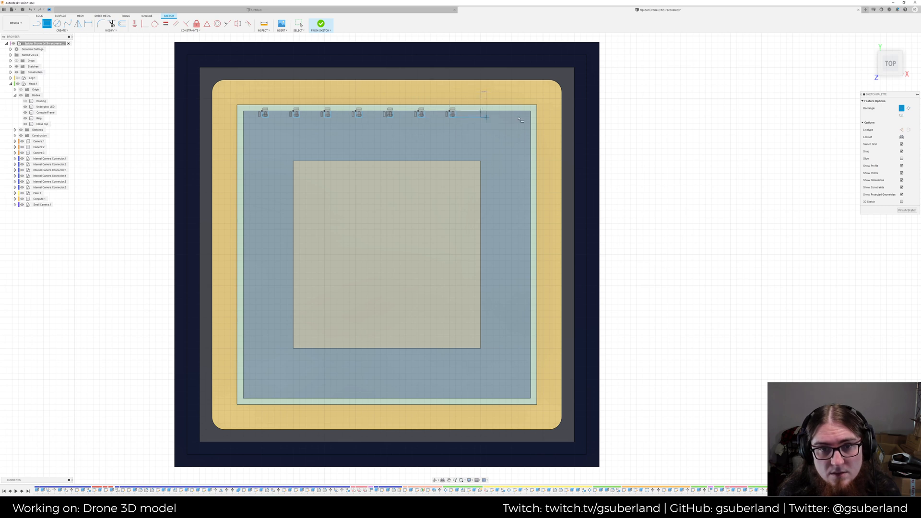
pyautogui.moveTo(498, 130)
pyautogui.mouseDown(button='middle')
pyautogui.moveTo(516, 127)
pyautogui.moveTo(501, 129)
pyautogui.mouseUp(button='middle')
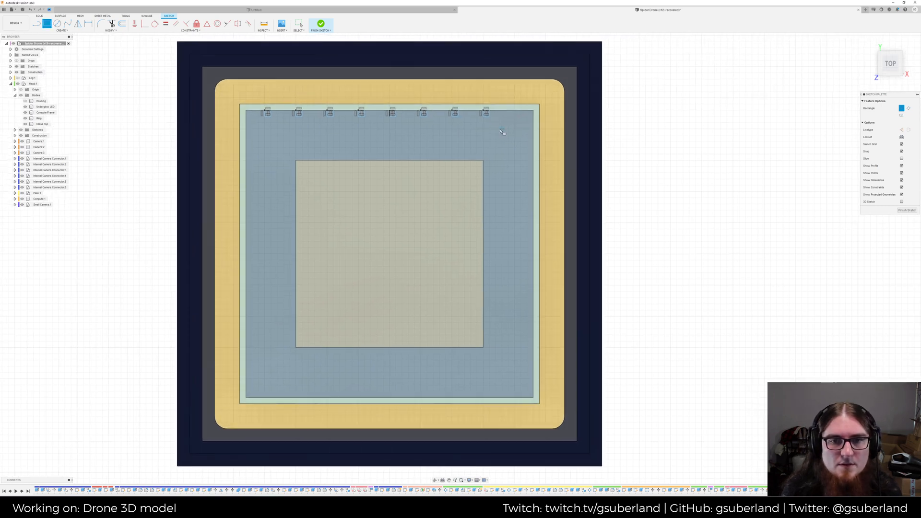
# Draw eight small, evenly spaced squares down the inside of the die face's right edge
pyautogui.click(530, 130)
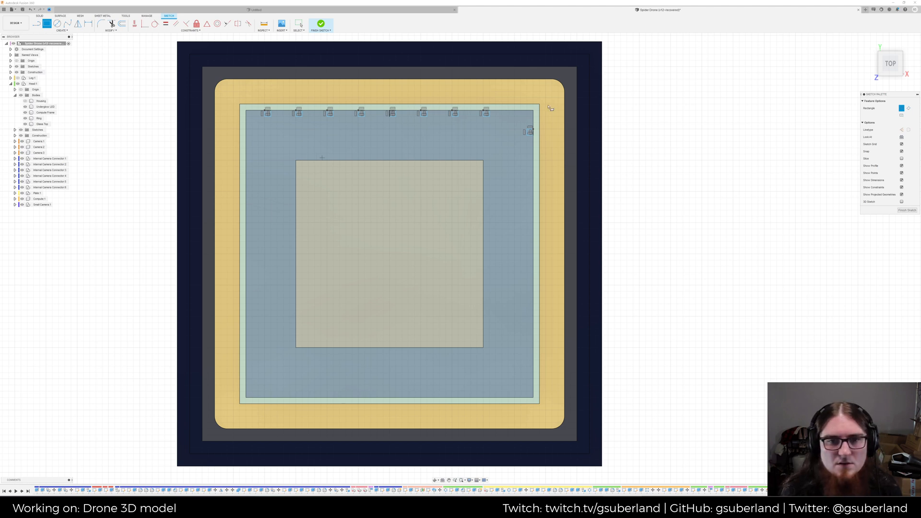
pyautogui.click(529, 163)
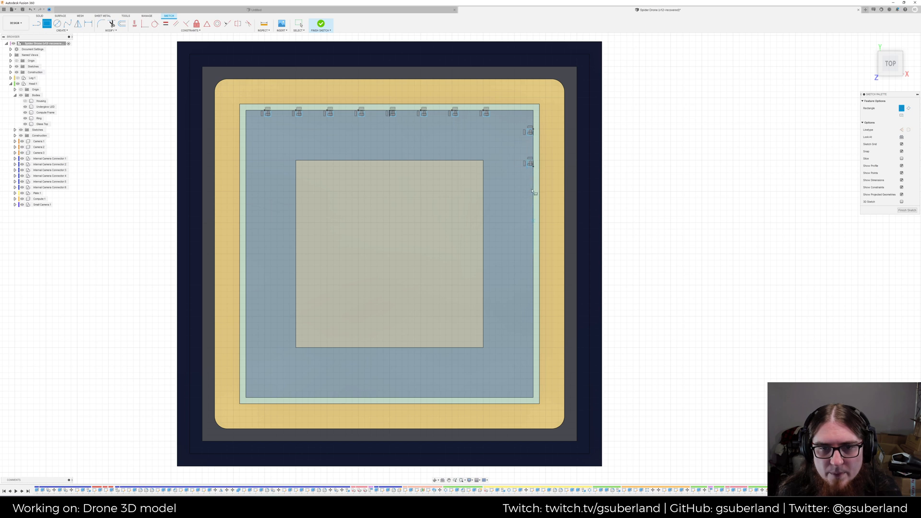
pyautogui.click(532, 197)
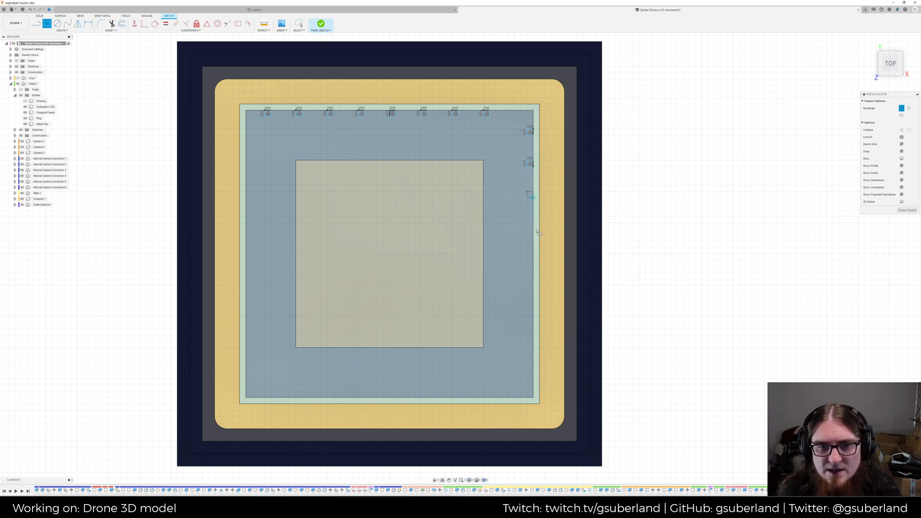
pyautogui.click(528, 224)
pyautogui.click(534, 230)
pyautogui.click(527, 255)
pyautogui.click(533, 261)
pyautogui.click(527, 287)
pyautogui.click(533, 293)
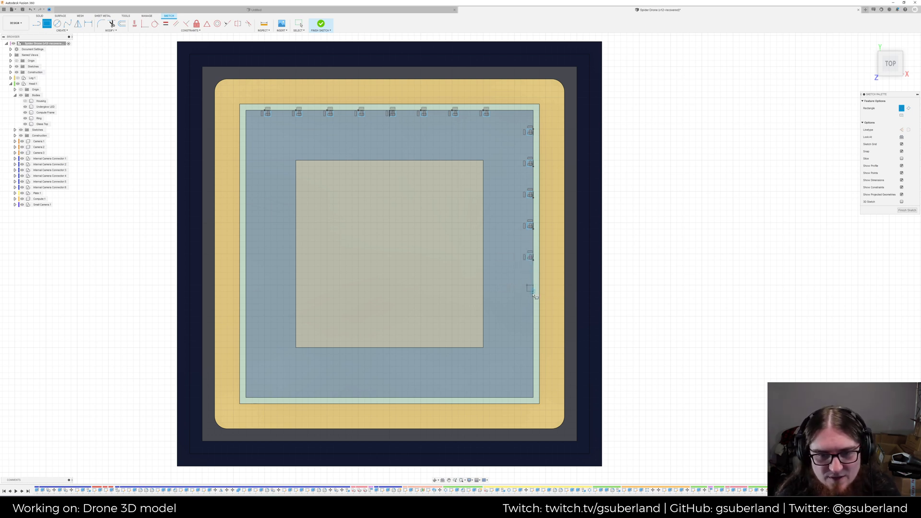
pyautogui.click(527, 318)
pyautogui.click(533, 324)
pyautogui.click(527, 349)
pyautogui.click(533, 355)
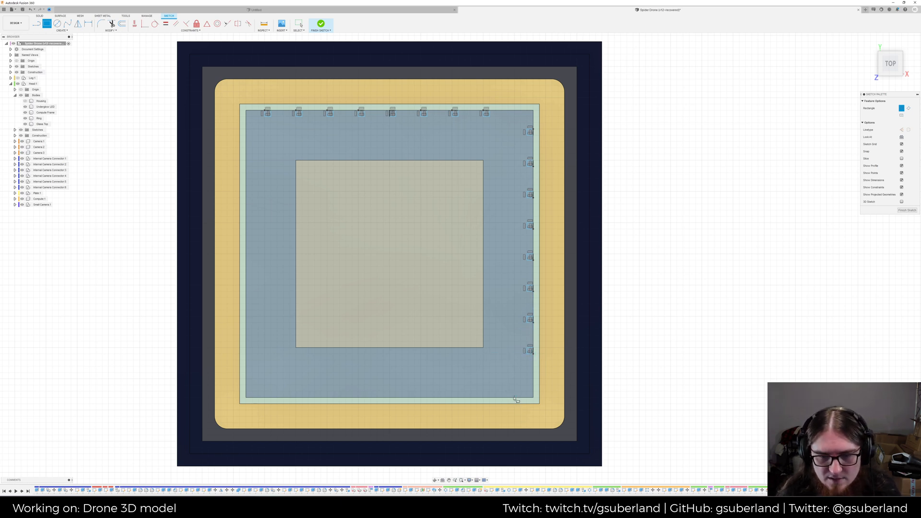
# Draw eight small, evenly spaced squares along the inside of the die face's lower edge, working from right to left
pyautogui.click(514, 397)
pyautogui.click(508, 391)
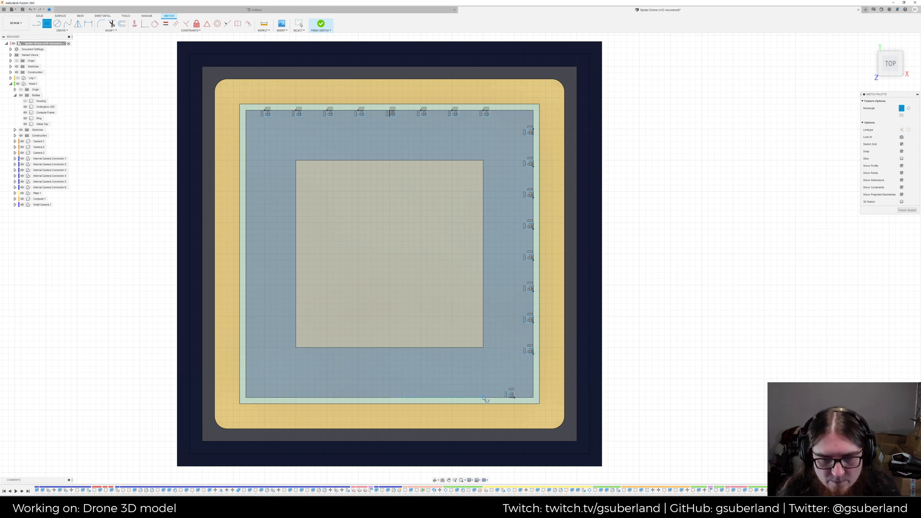
pyautogui.click(483, 397)
pyautogui.click(477, 391)
pyautogui.click(451, 398)
pyautogui.click(445, 391)
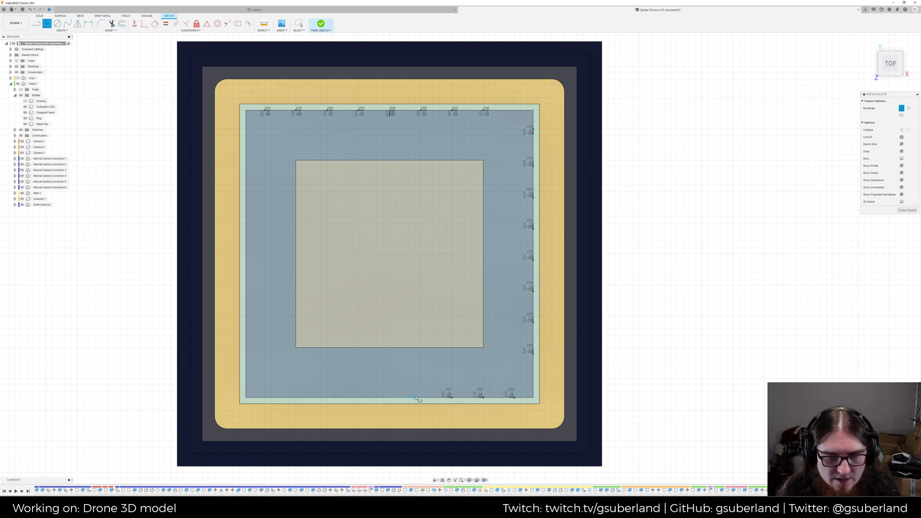
pyautogui.click(420, 397)
pyautogui.click(414, 391)
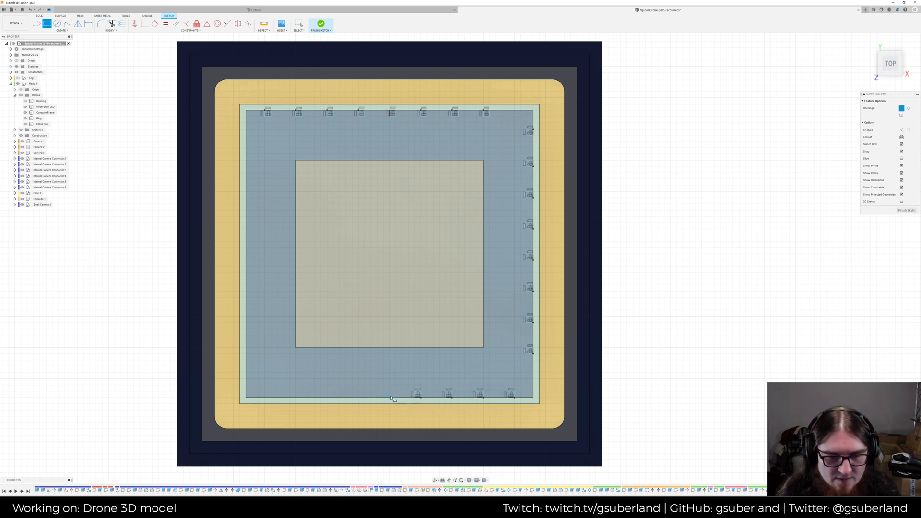
pyautogui.click(388, 397)
pyautogui.click(383, 391)
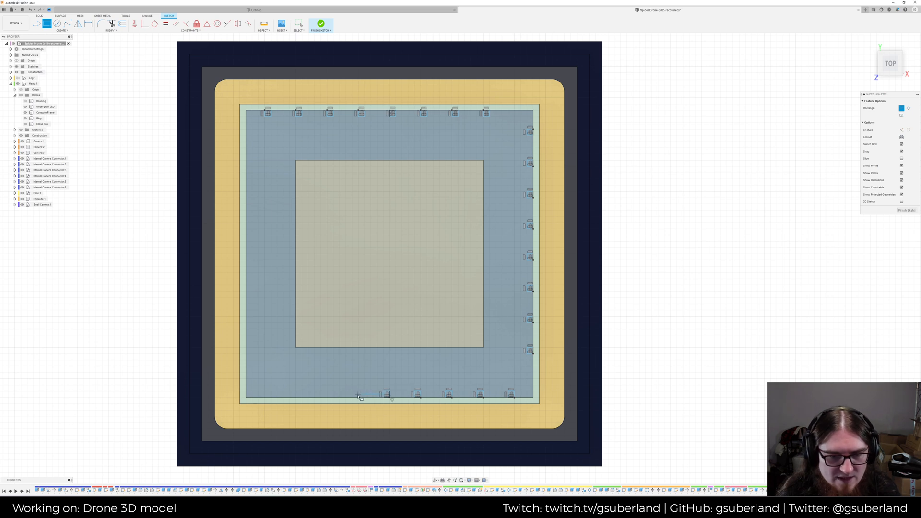
pyautogui.click(358, 397)
pyautogui.click(351, 391)
pyautogui.click(327, 397)
pyautogui.click(320, 391)
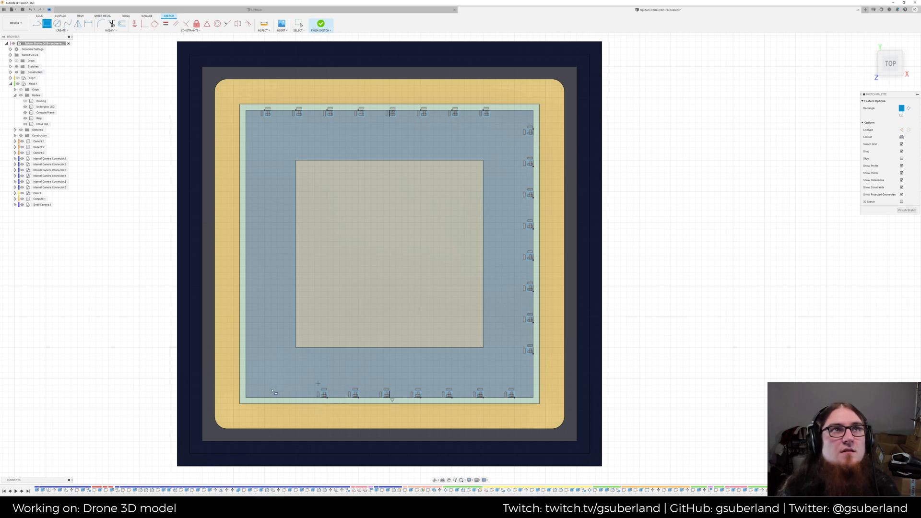
pyautogui.click(297, 398)
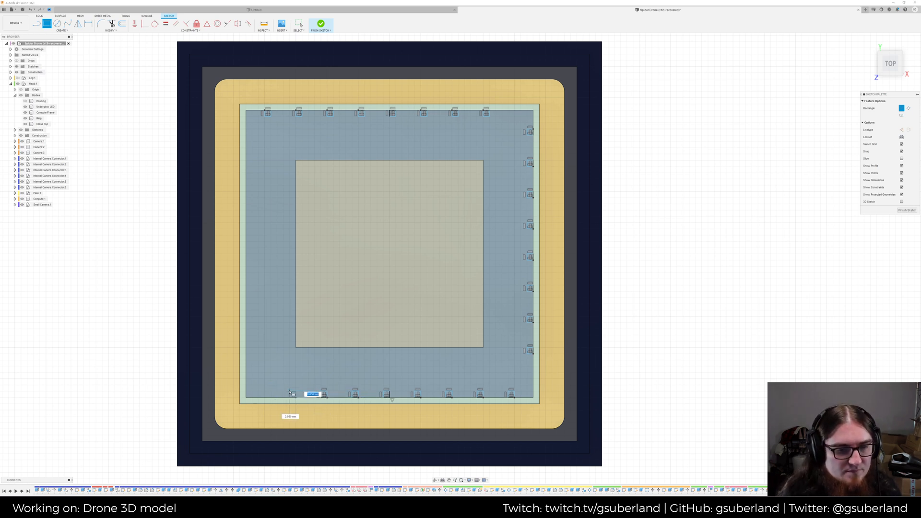
pyautogui.click(289, 391)
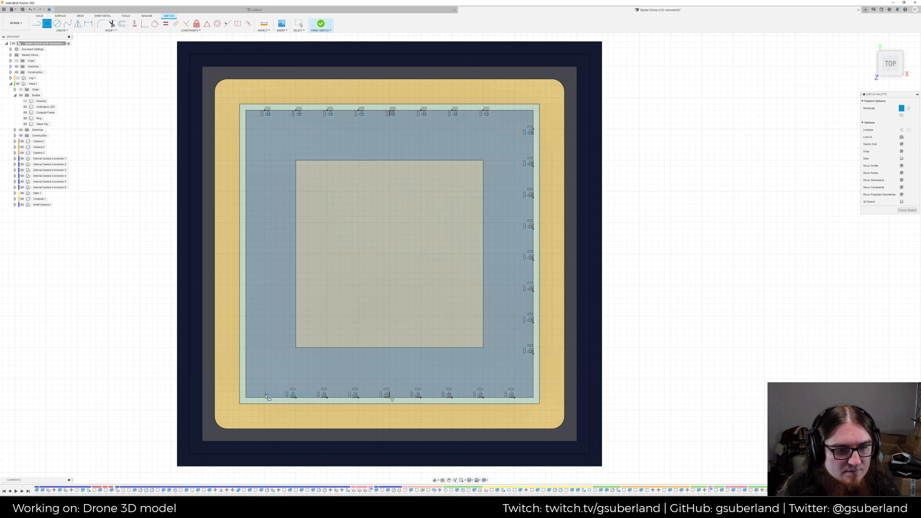
# Draw eight small, evenly spaced squares along the inside of the die face's left edge, working upward
pyautogui.click(246, 373)
pyautogui.click(251, 378)
pyautogui.click(246, 341)
pyautogui.click(252, 348)
pyautogui.click(246, 310)
pyautogui.click(252, 316)
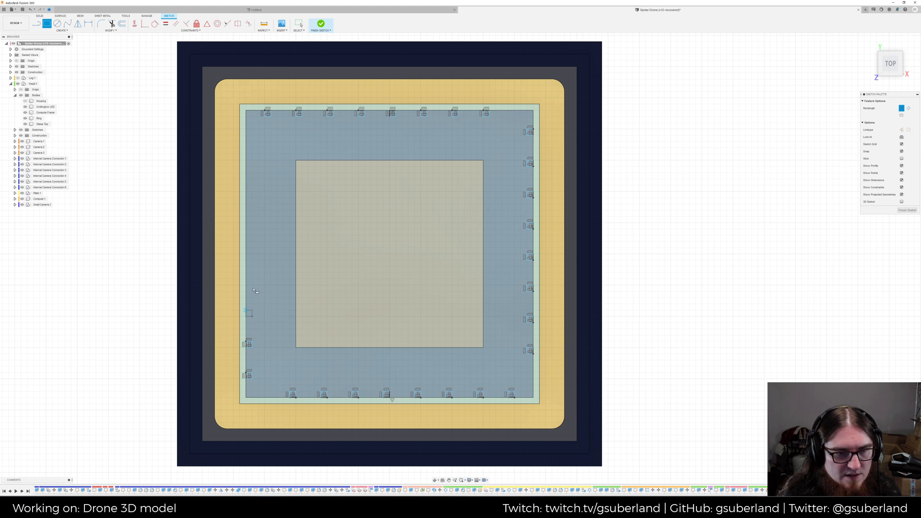
pyautogui.click(246, 280)
pyautogui.click(252, 285)
pyautogui.click(246, 247)
pyautogui.click(252, 254)
pyautogui.click(246, 217)
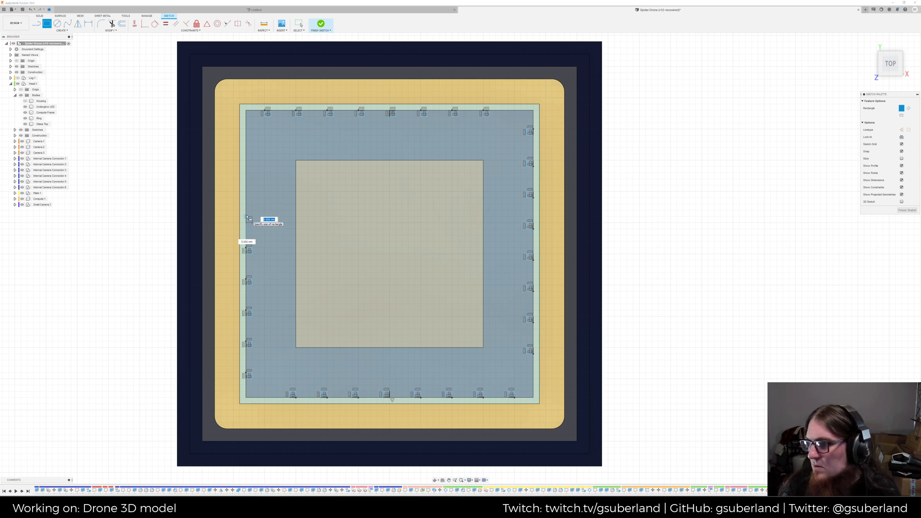
pyautogui.click(251, 222)
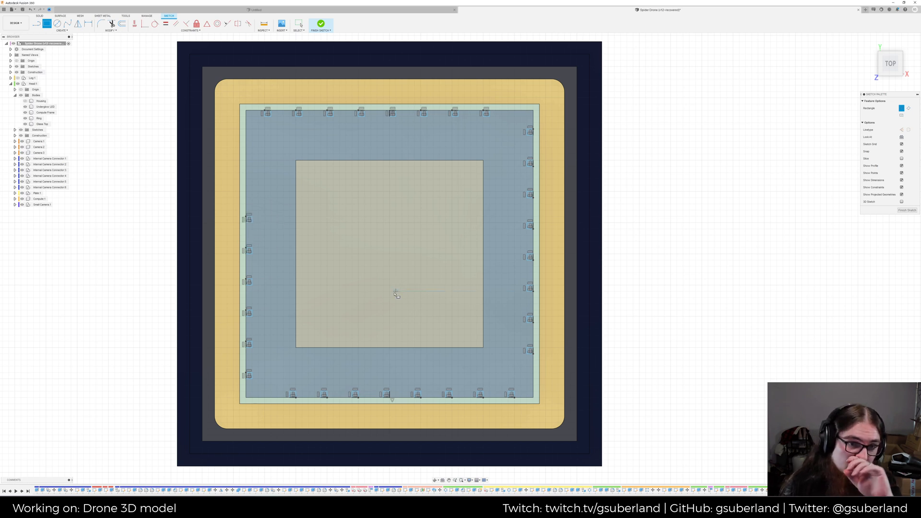
pyautogui.click(245, 184)
pyautogui.click(252, 190)
pyautogui.click(245, 154)
pyautogui.click(252, 160)
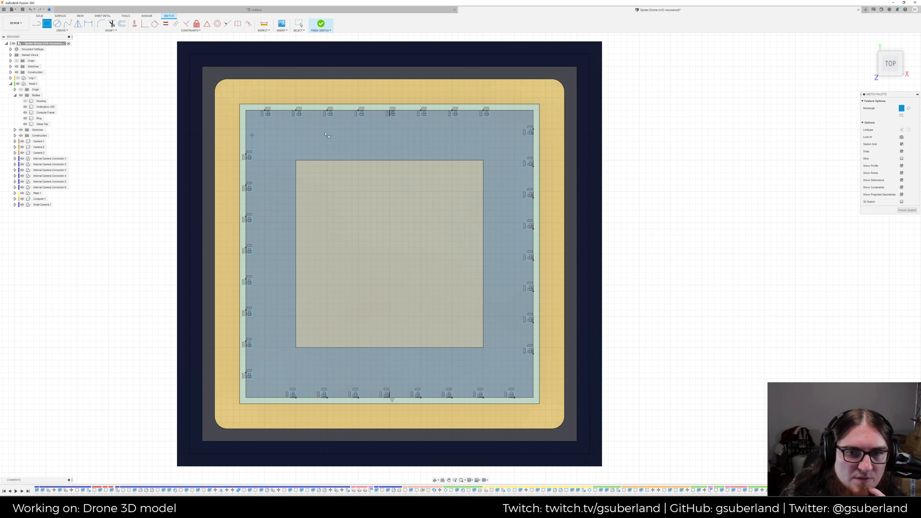
# Try to move the eight squares along the die face's left edge horizontally
pyautogui.rightClick(146, 87)
pyautogui.click(163, 86)
pyautogui.moveTo(226, 145); pyautogui.dragTo(261, 384)
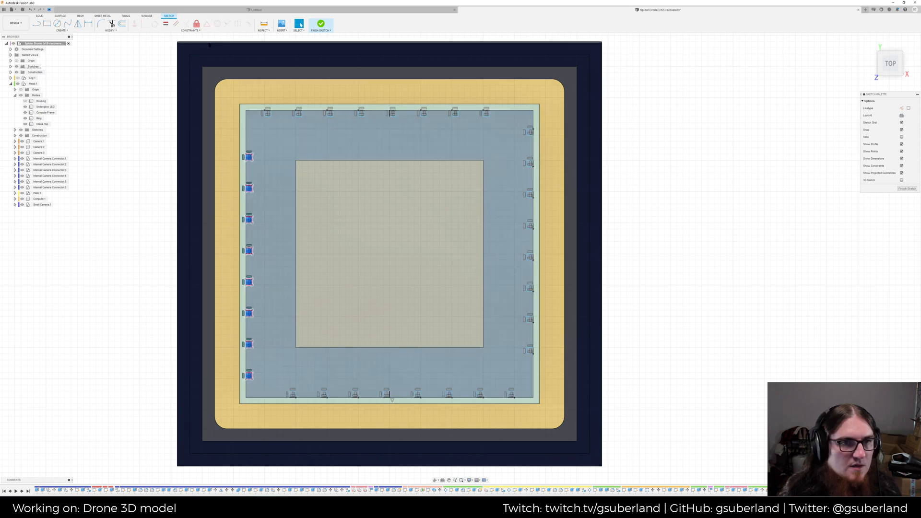
pyautogui.click(110, 30)
pyautogui.click(110, 73)
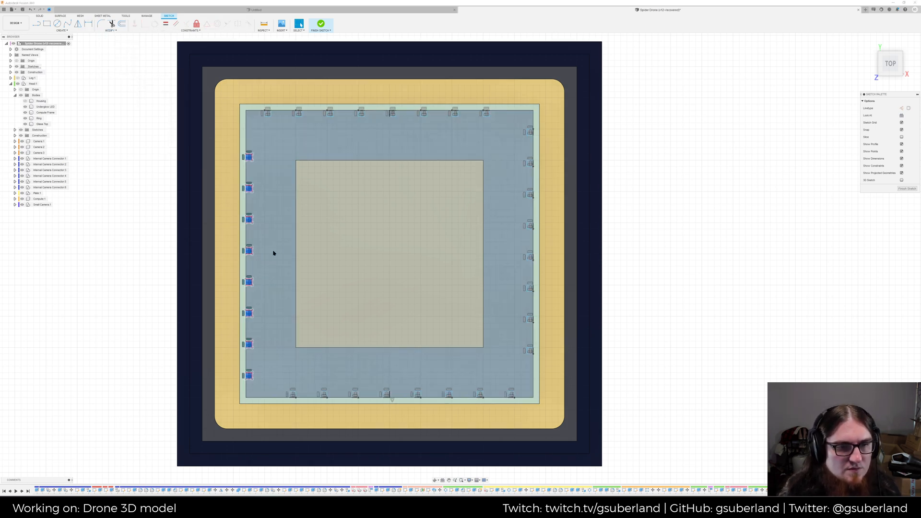
pyautogui.moveTo(237, 285); pyautogui.dragTo(244, 284)
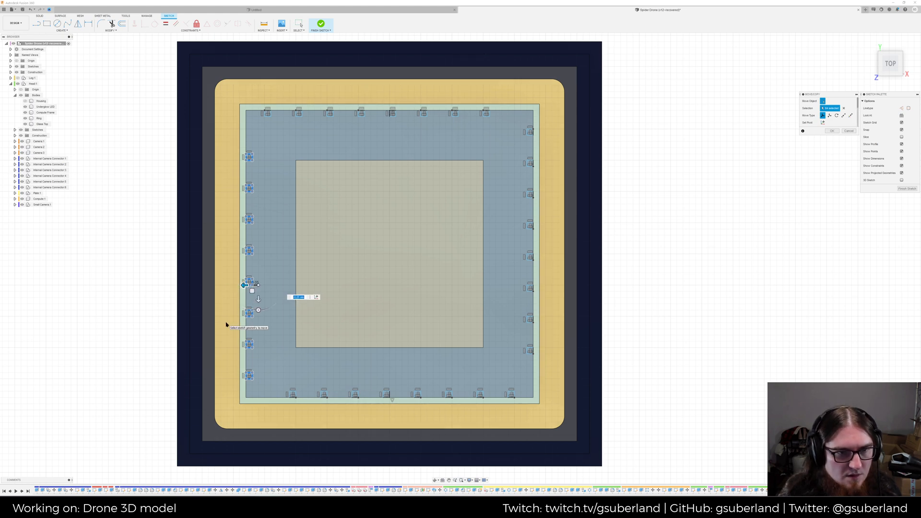
pyautogui.press('Escape')
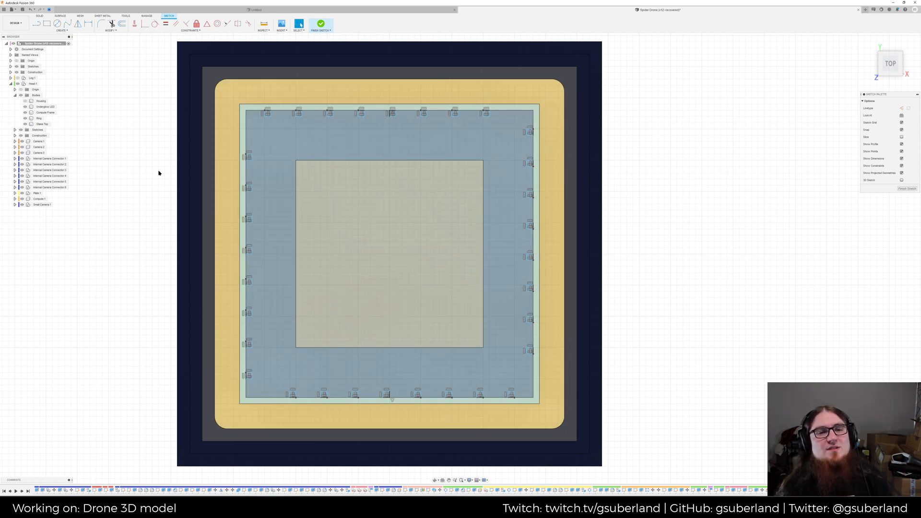
# Undo all the small squares drawn along the four edges of the die face
pyautogui.hotkey('ctrl', 'z')
pyautogui.hotkey('ctrl', 'z')
pyautogui.hotkey('ctrl', 'z')
pyautogui.hotkey('ctrl', 'z')
pyautogui.hotkey('ctrl', 'z')
pyautogui.hotkey('ctrl', 'z')
pyautogui.hotkey('ctrl', 'z')
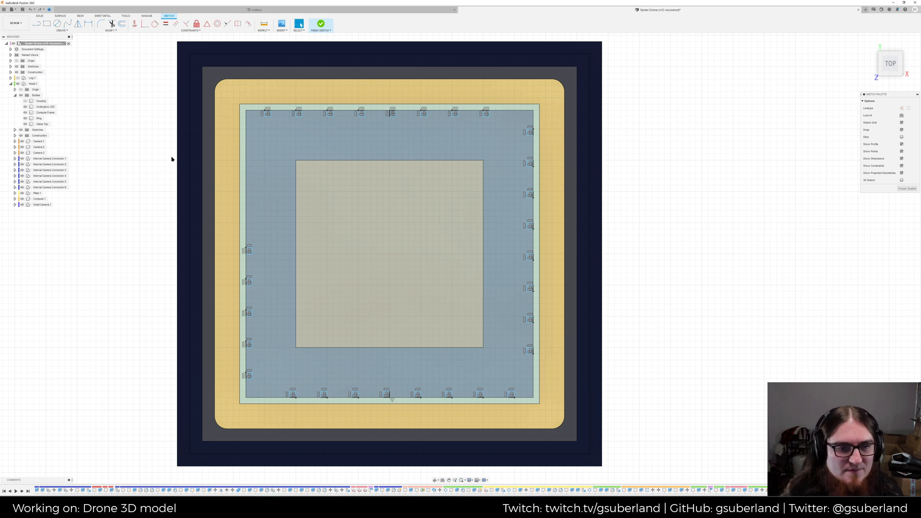
pyautogui.hotkey('ctrl', 'z')
pyautogui.hotkey('ctrl', 'z')
pyautogui.hotkey('ctrl', 'z')
pyautogui.hotkey('ctrl', 'z')
pyautogui.hotkey('ctrl', 'z')
pyautogui.hotkey('ctrl', 'z')
pyautogui.hotkey('ctrl', 'z')
pyautogui.hotkey('ctrl', 'z')
pyautogui.hotkey('ctrl', 'z')
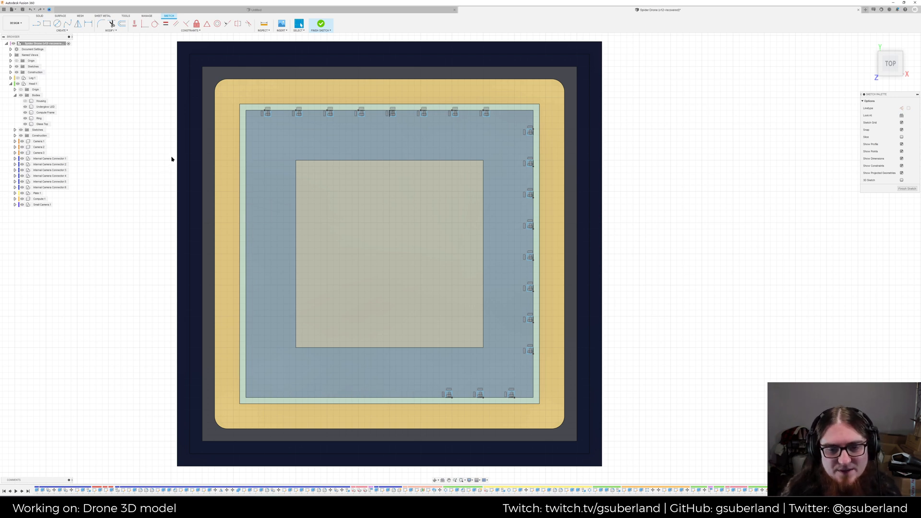
pyautogui.hotkey('ctrl', 'z')
pyautogui.hotkey('ctrl', 'z')
pyautogui.hotkey('ctrl', 'z')
pyautogui.hotkey('ctrl', 'z')
pyautogui.hotkey('ctrl', 'z')
pyautogui.hotkey('ctrl', 'z')
pyautogui.hotkey('ctrl', 'z')
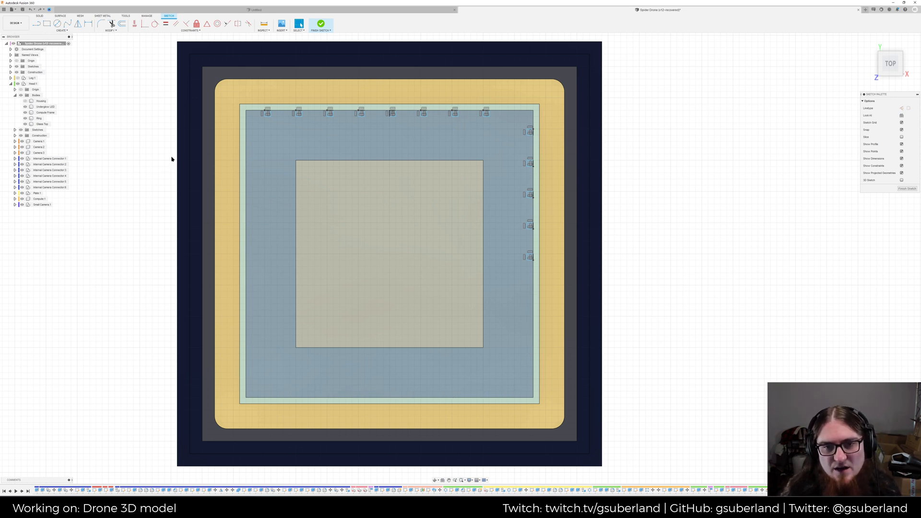
pyautogui.hotkey('ctrl', 'z')
pyautogui.hotkey('ctrl', 'z')
pyautogui.hotkey('ctrl', 'z')
pyautogui.hotkey('ctrl', 'z')
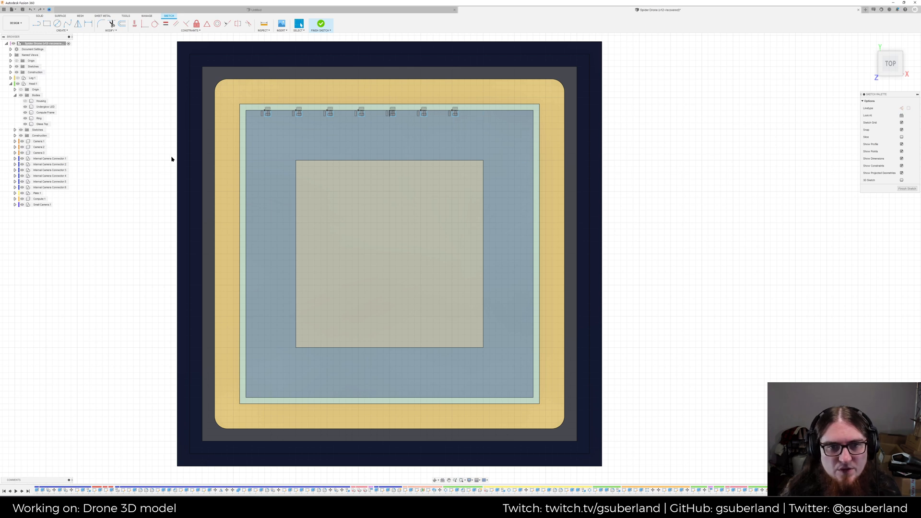
pyautogui.hotkey('ctrl', 'z')
pyautogui.hotkey('ctrl', 'z')
pyautogui.hotkey('ctrl', 'z')
pyautogui.hotkey('ctrl', 'z')
pyautogui.hotkey('ctrl', 'z')
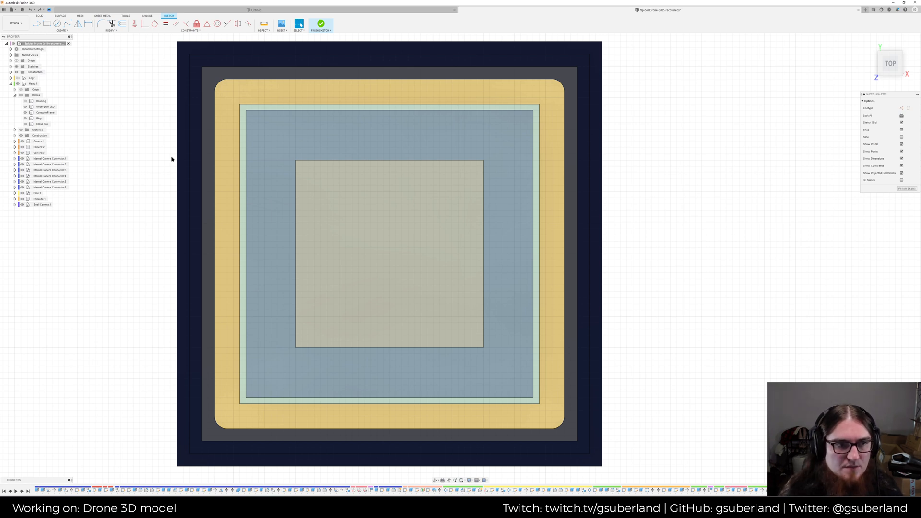
# Draw eight small, evenly spaced squares along the die face's upper edge, leaving a small gap to the edge
pyautogui.click(47, 23)
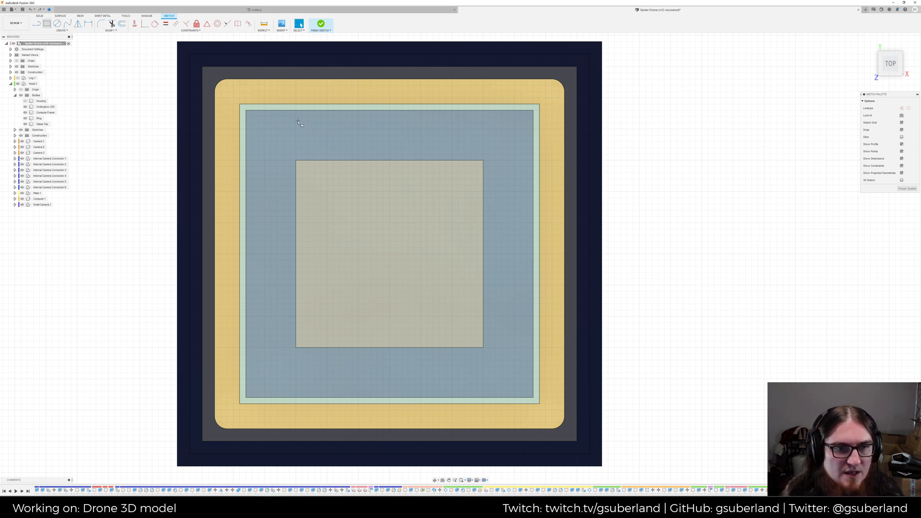
pyautogui.click(266, 119)
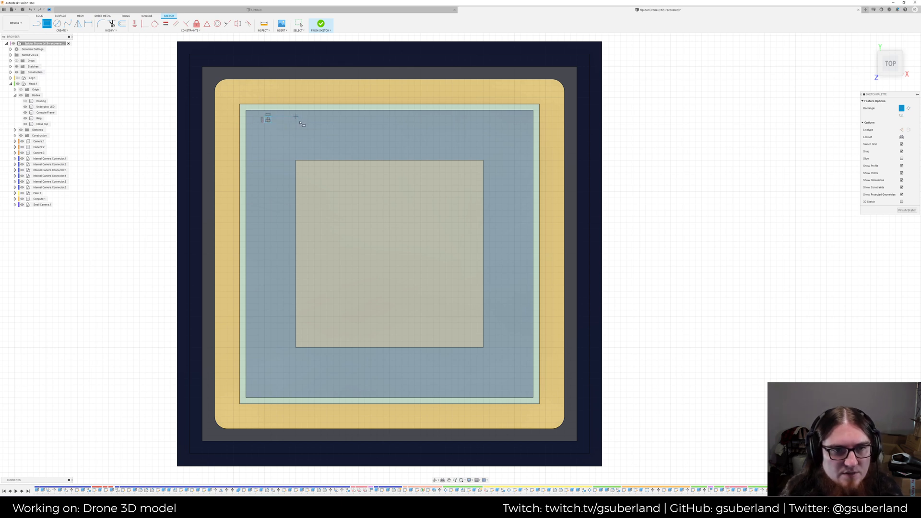
pyautogui.click(296, 117)
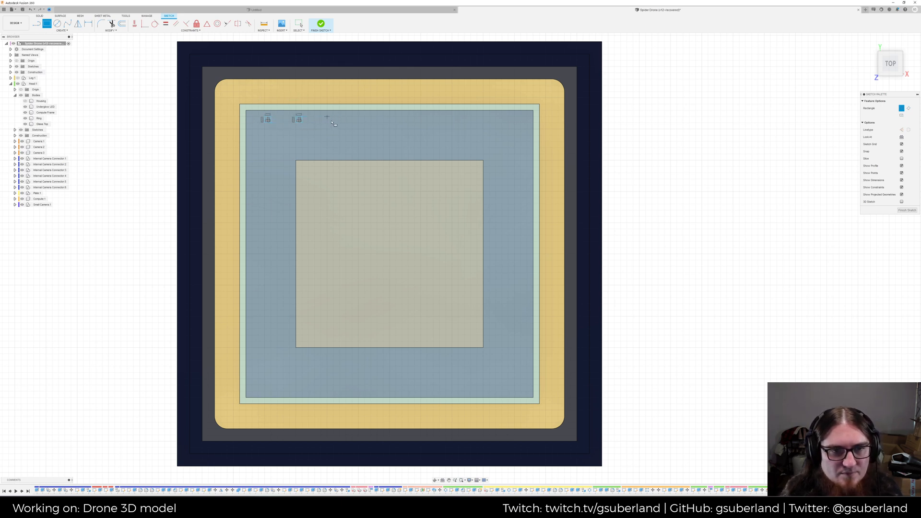
pyautogui.click(328, 118)
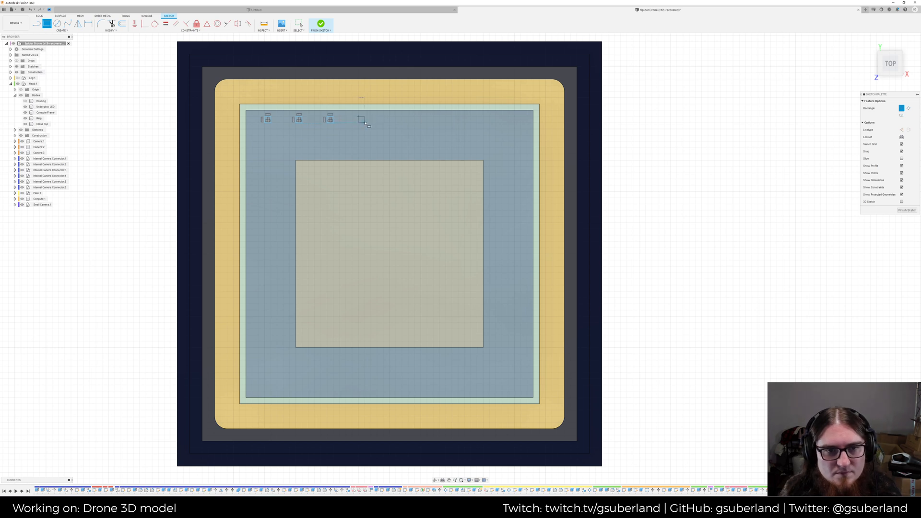
pyautogui.click(365, 123)
pyautogui.click(390, 117)
pyautogui.click(396, 124)
pyautogui.click(420, 117)
pyautogui.click(427, 123)
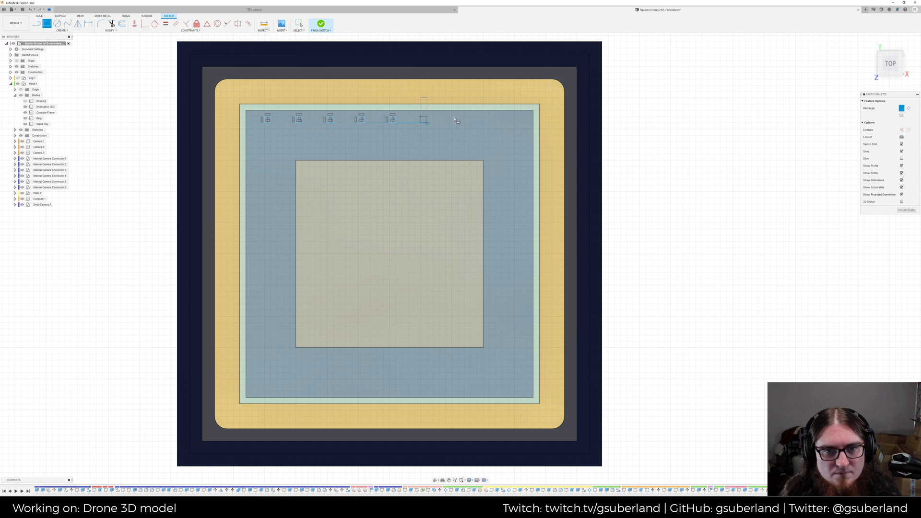
pyautogui.click(452, 117)
pyautogui.click(459, 124)
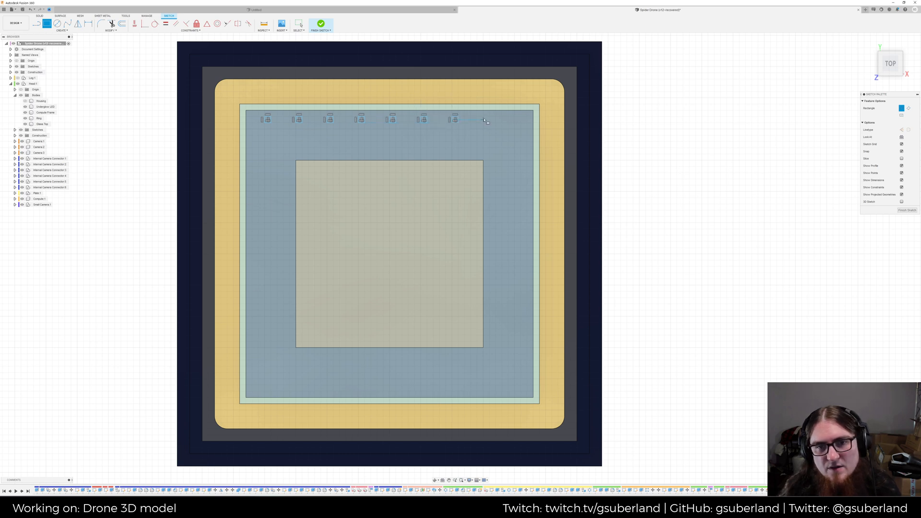
pyautogui.click(484, 117)
pyautogui.click(491, 124)
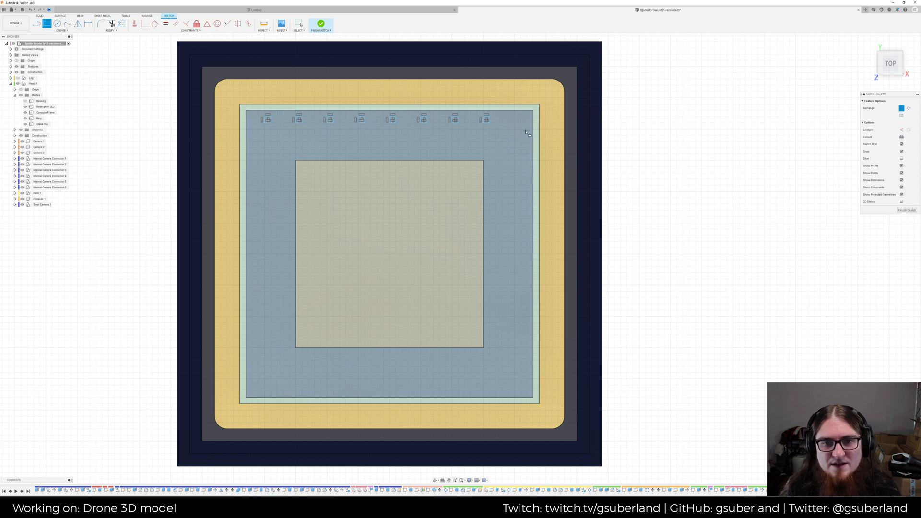
# Draw eight small, evenly spaced squares down the die face's right edge, leaving a small gap to the edge
pyautogui.click(518, 127)
pyautogui.click(525, 133)
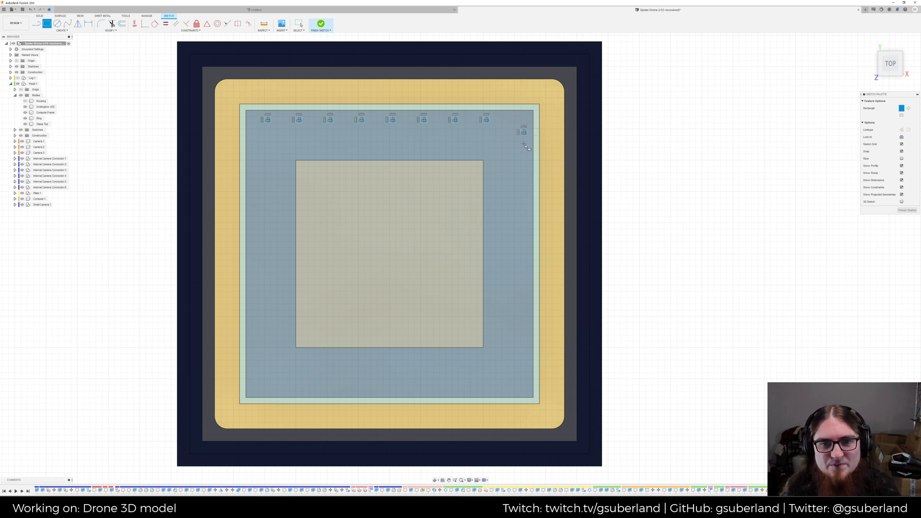
pyautogui.click(527, 163)
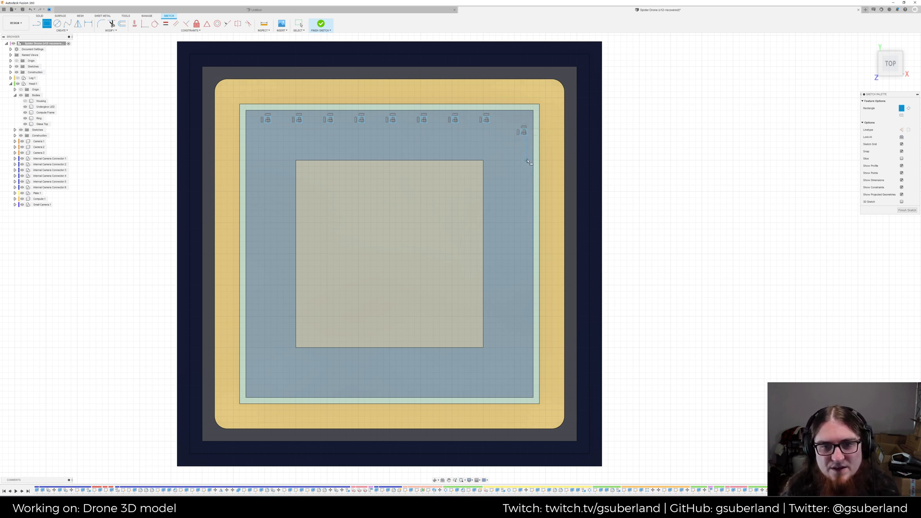
pyautogui.click(526, 193)
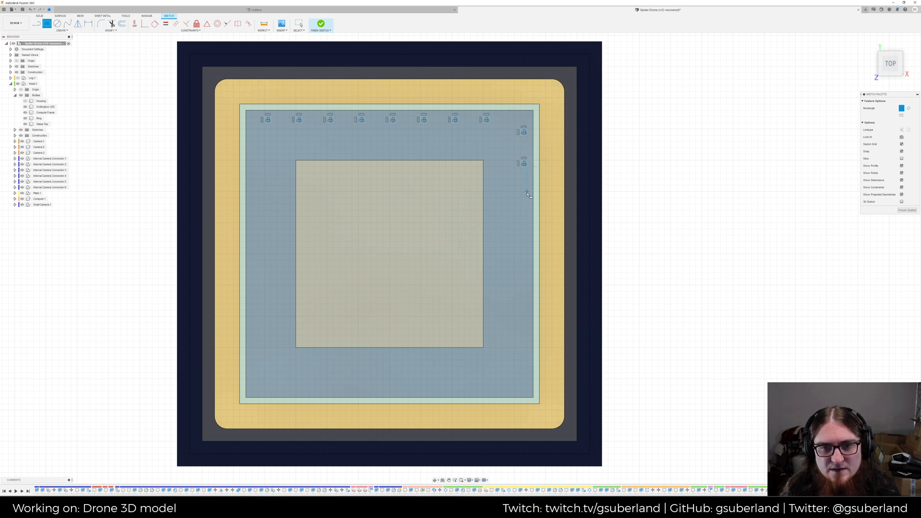
pyautogui.click(524, 197)
pyautogui.click(521, 198)
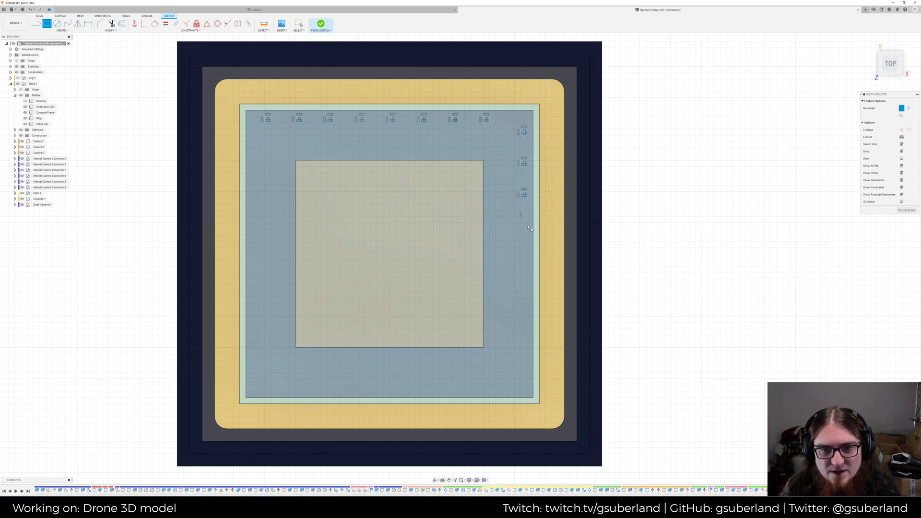
pyautogui.click(524, 227)
pyautogui.click(521, 229)
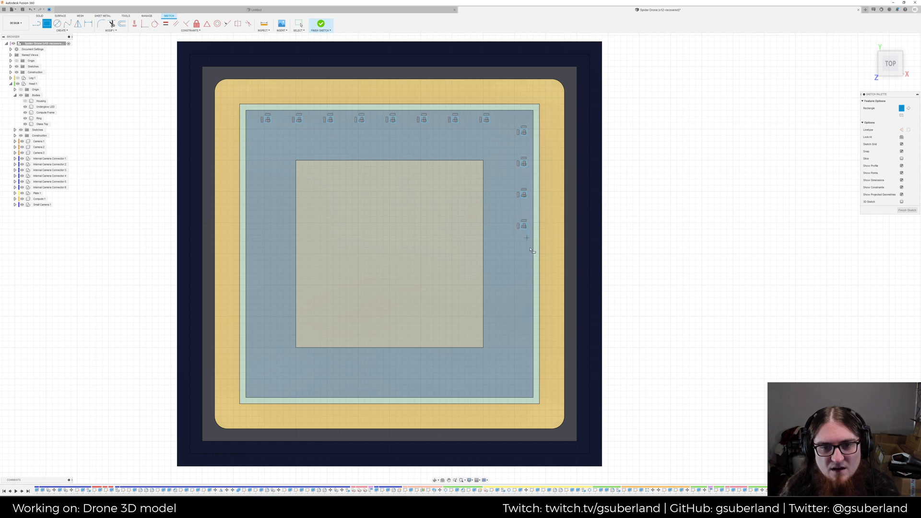
pyautogui.press('Escape')
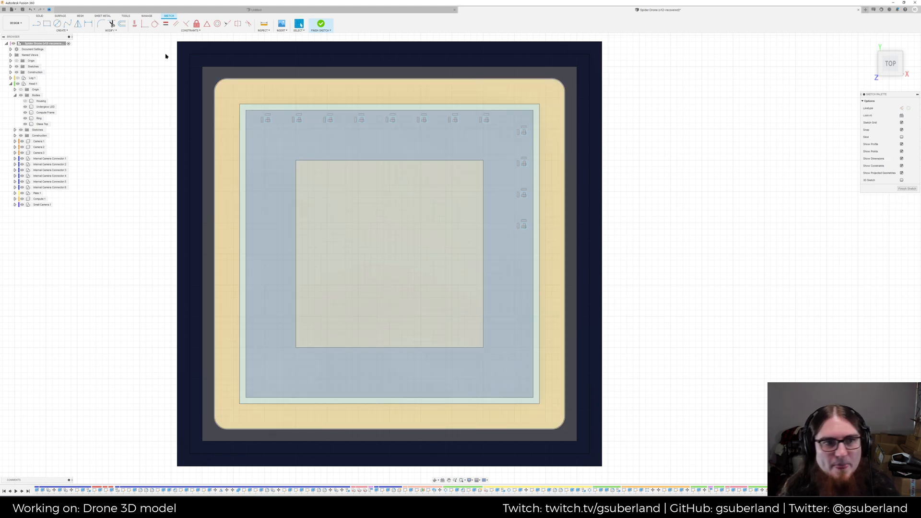
pyautogui.click(47, 24)
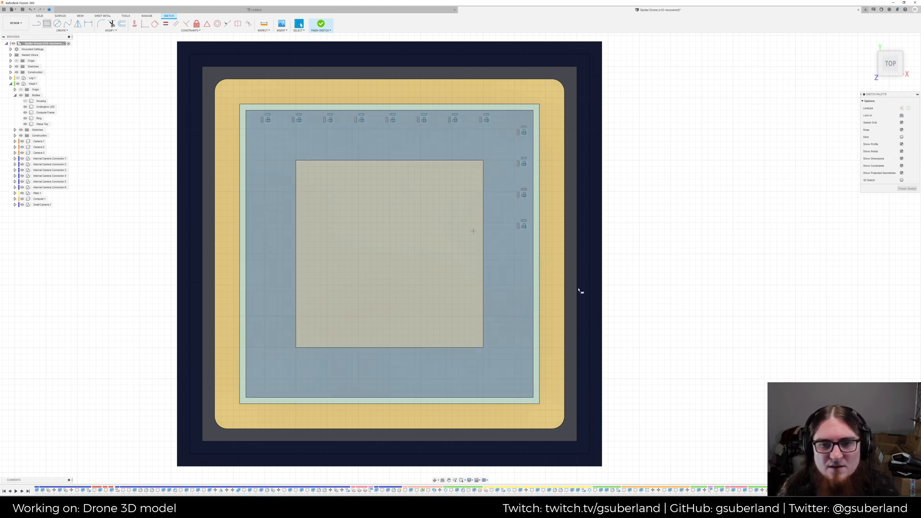
pyautogui.click(524, 256)
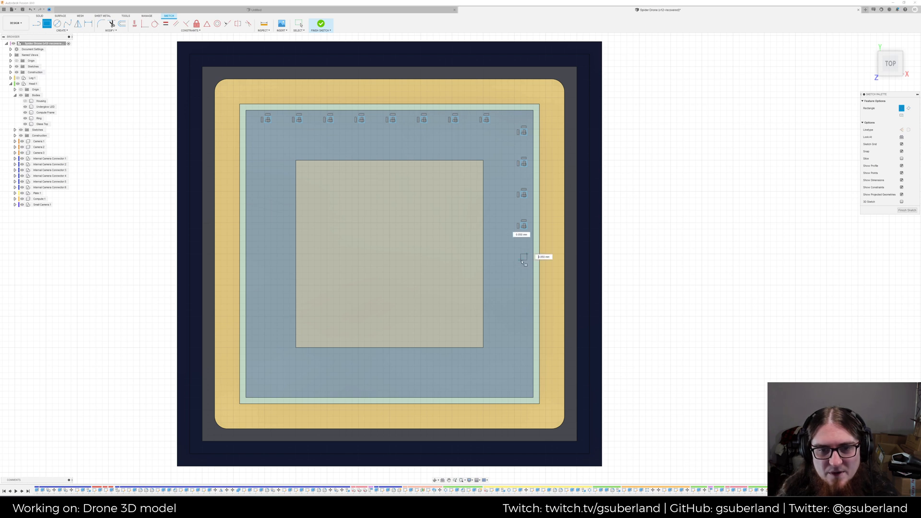
pyautogui.click(521, 258)
pyautogui.click(527, 287)
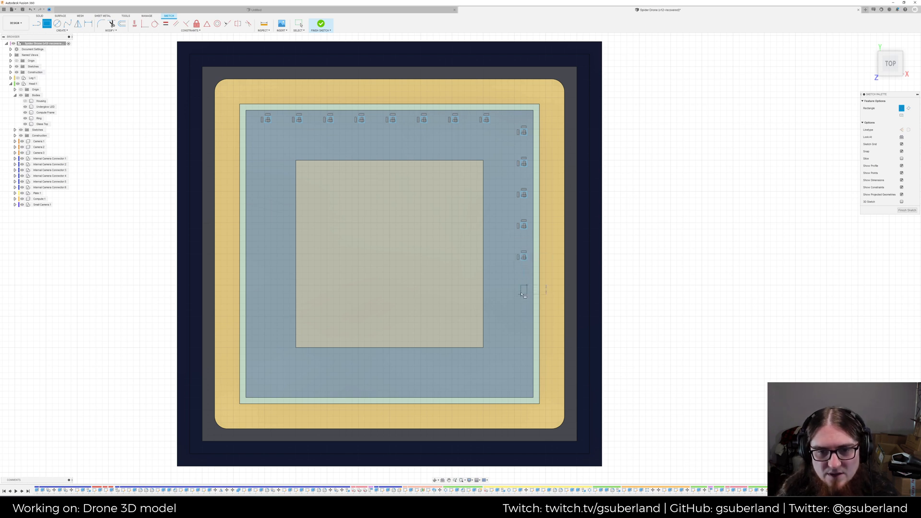
pyautogui.click(522, 290)
pyautogui.click(527, 318)
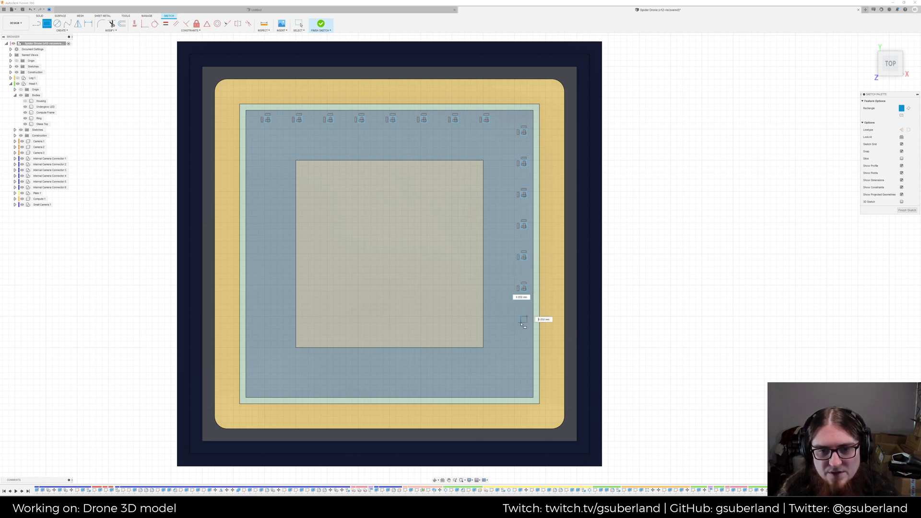
pyautogui.click(522, 320)
pyautogui.click(527, 348)
pyautogui.click(522, 352)
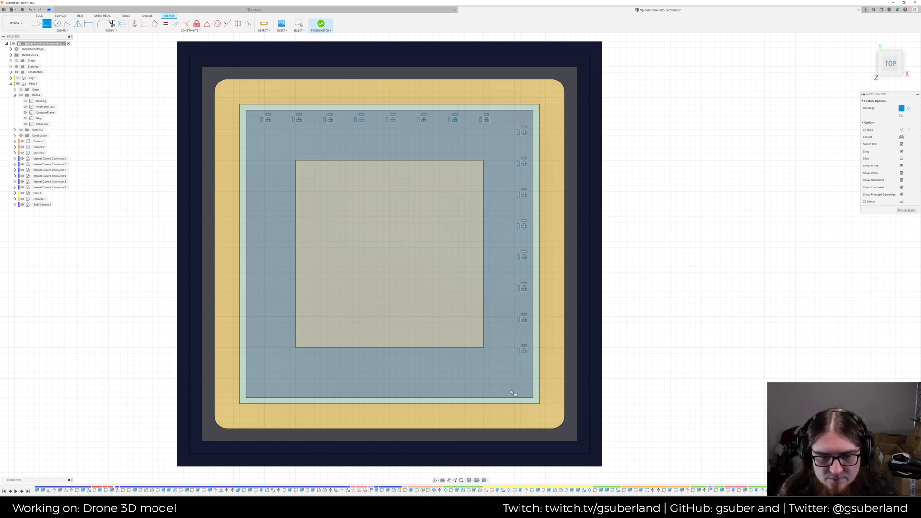
# Draw eight small, evenly spaced squares along the die face's lower edge, leaving a small gap to the edge
pyautogui.click(515, 391)
pyautogui.click(509, 386)
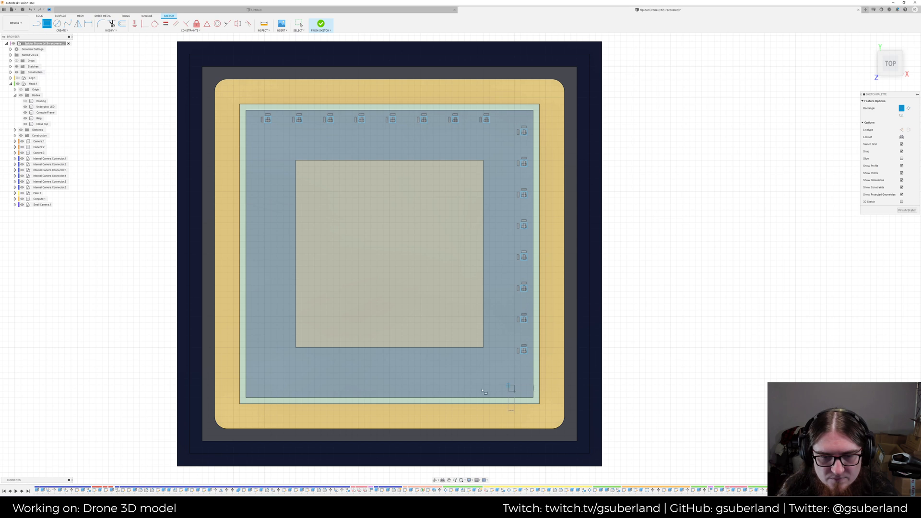
pyautogui.click(483, 391)
pyautogui.click(477, 385)
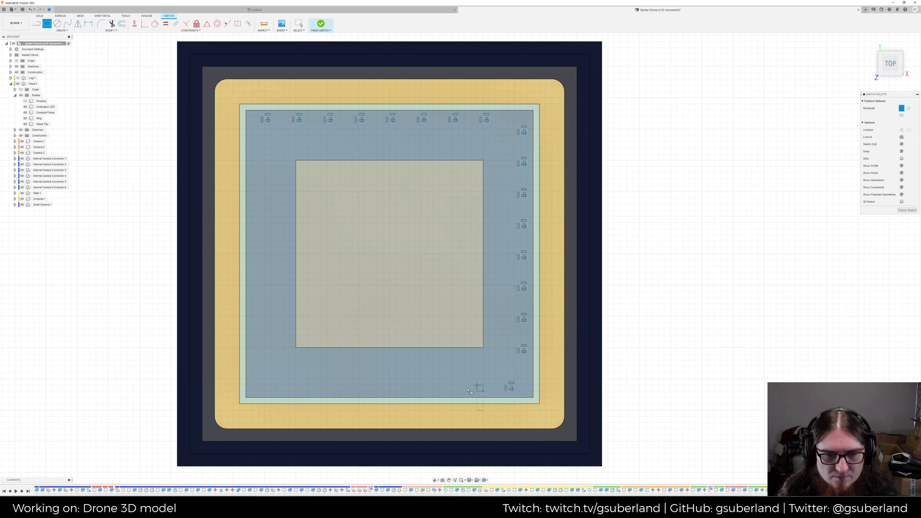
pyautogui.click(452, 391)
pyautogui.click(446, 385)
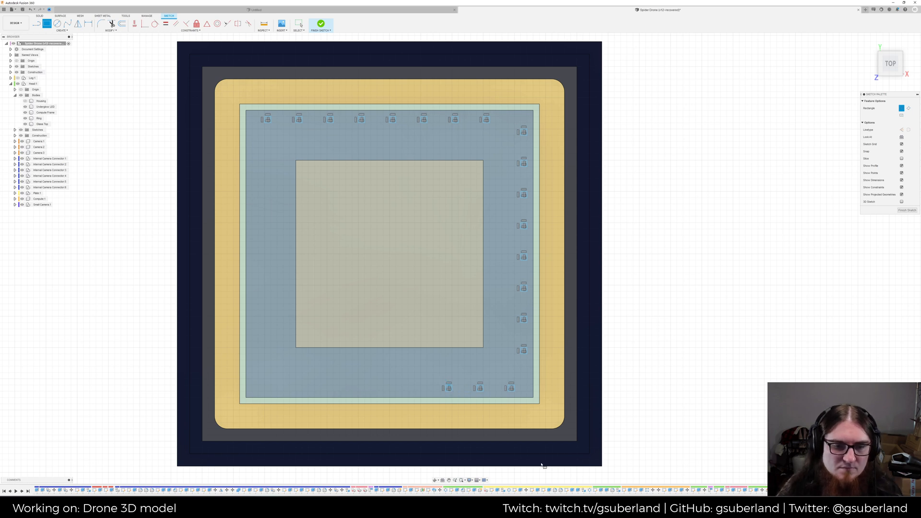
pyautogui.click(421, 392)
pyautogui.click(415, 386)
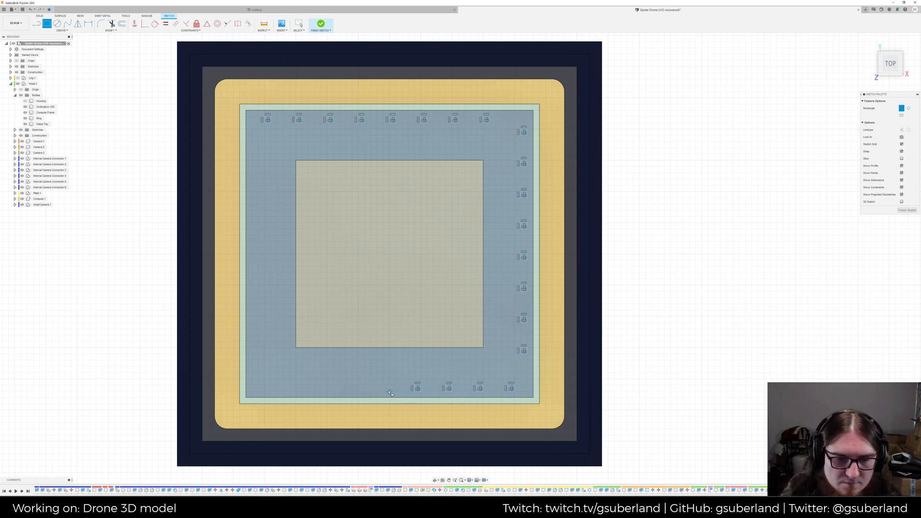
pyautogui.click(390, 391)
pyautogui.click(384, 386)
pyautogui.click(357, 391)
pyautogui.click(351, 386)
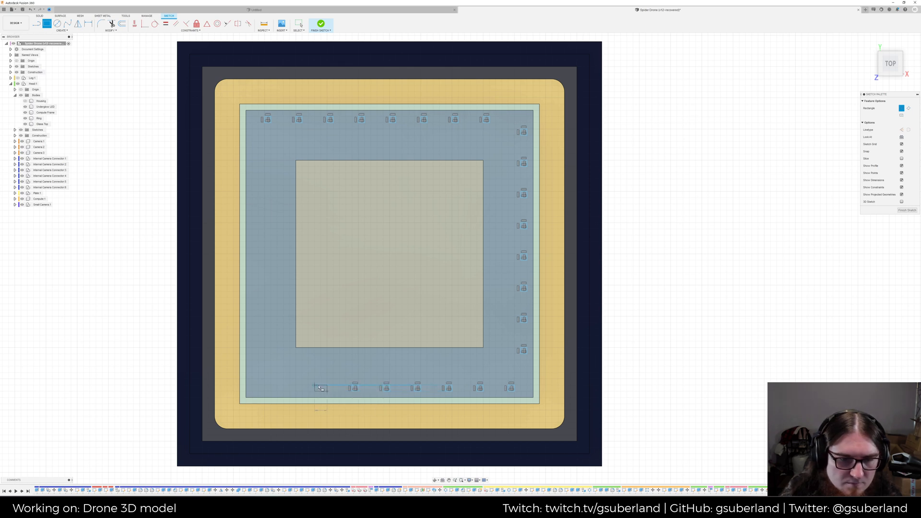
pyautogui.click(321, 386)
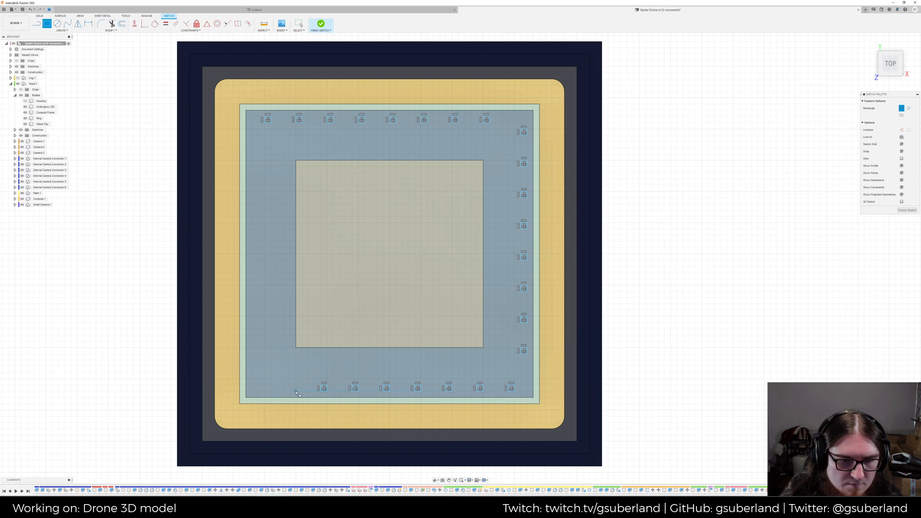
pyautogui.click(295, 391)
pyautogui.click(290, 385)
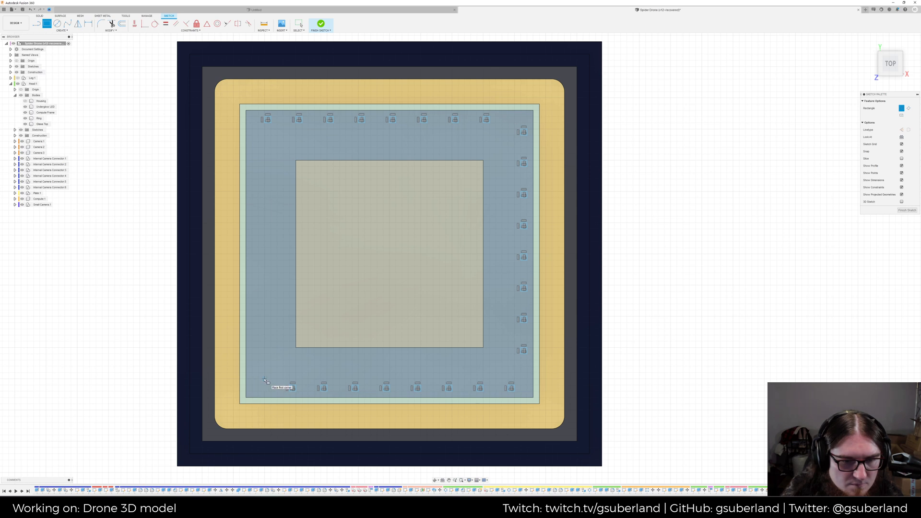
# Draw eight small, evenly spaced squares up the die face's left edge, leaving a small gap to the edge
pyautogui.click(258, 379)
pyautogui.click(253, 373)
pyautogui.click(258, 348)
pyautogui.click(249, 339)
pyautogui.click(259, 316)
pyautogui.click(249, 307)
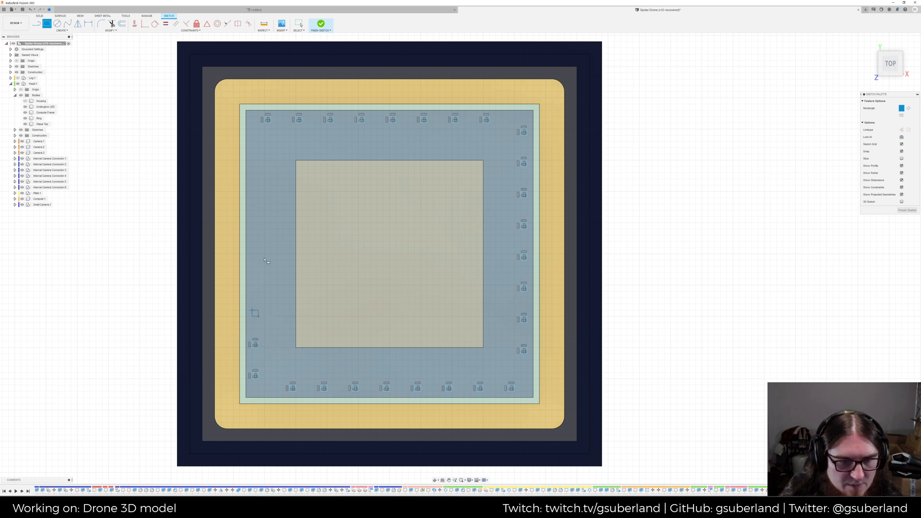
pyautogui.click(258, 285)
pyautogui.click(249, 277)
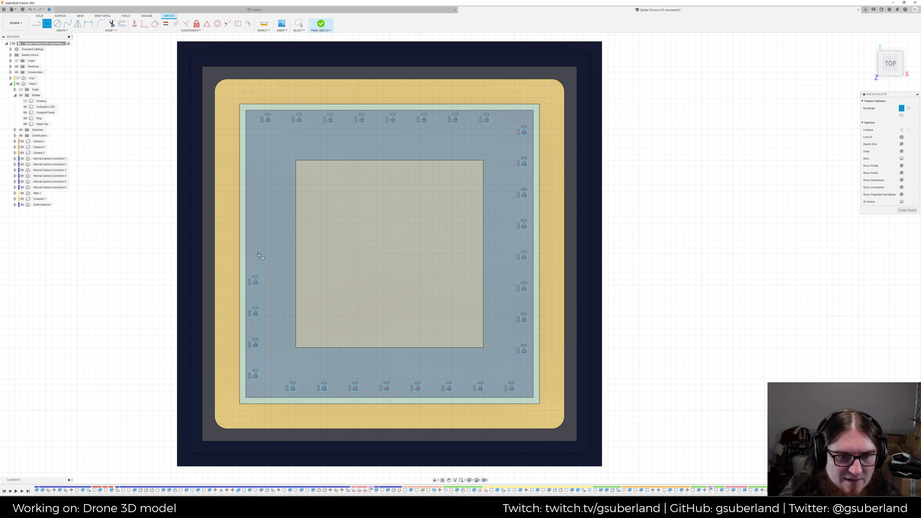
pyautogui.click(258, 254)
pyautogui.click(249, 246)
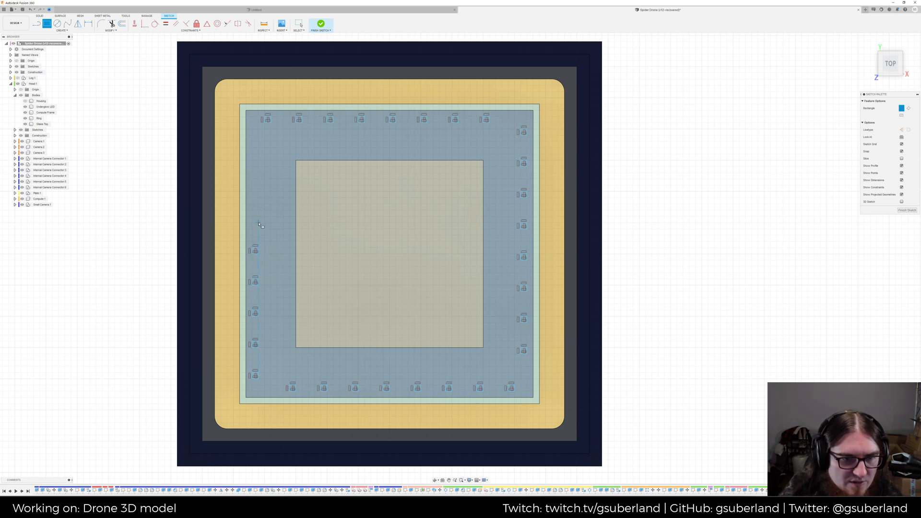
pyautogui.click(258, 223)
pyautogui.click(249, 214)
pyautogui.click(258, 191)
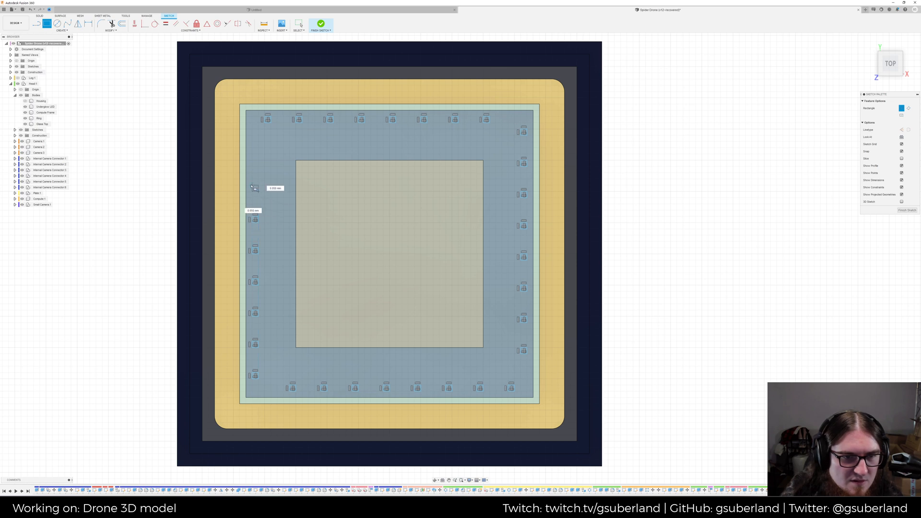
pyautogui.click(258, 171)
pyautogui.click(258, 160)
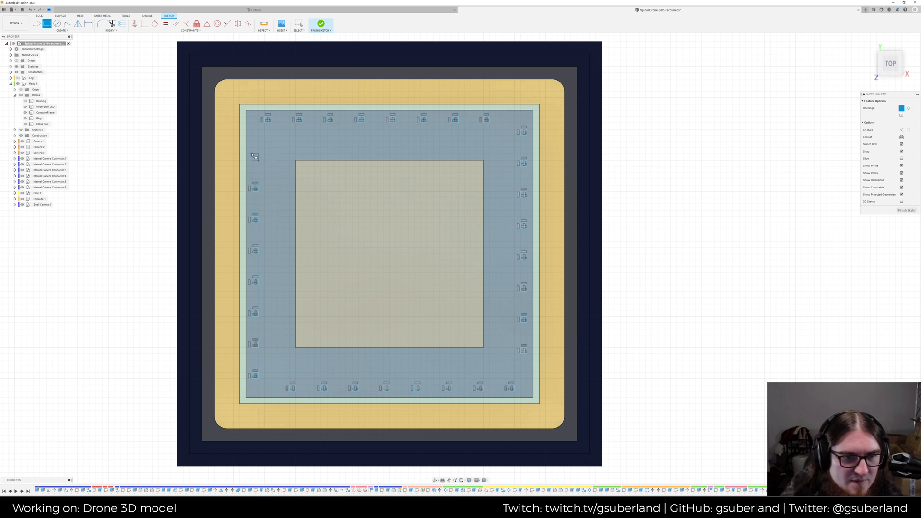
pyautogui.click(249, 153)
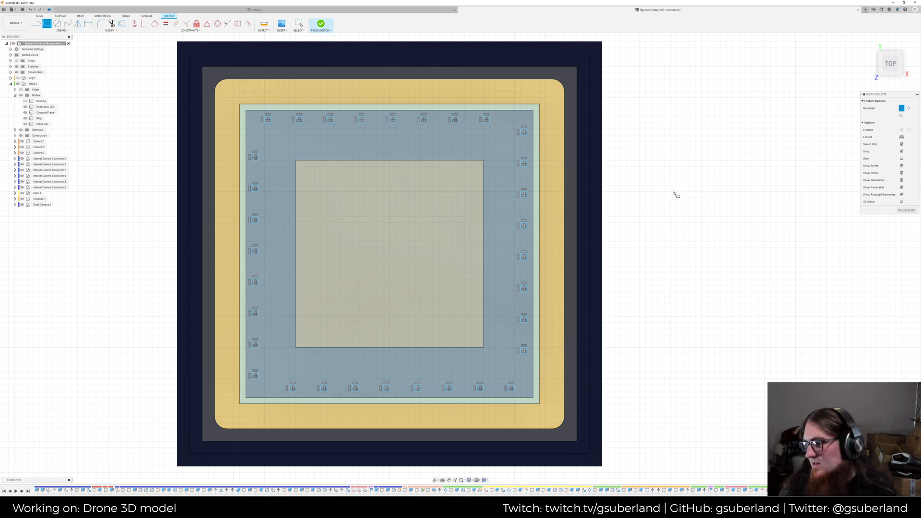
pyautogui.rightClick(645, 190)
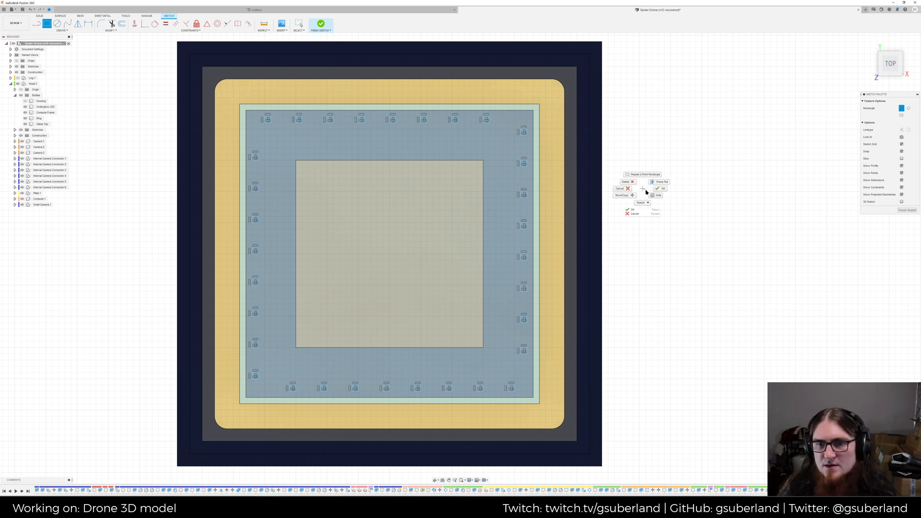
pyautogui.click(657, 190)
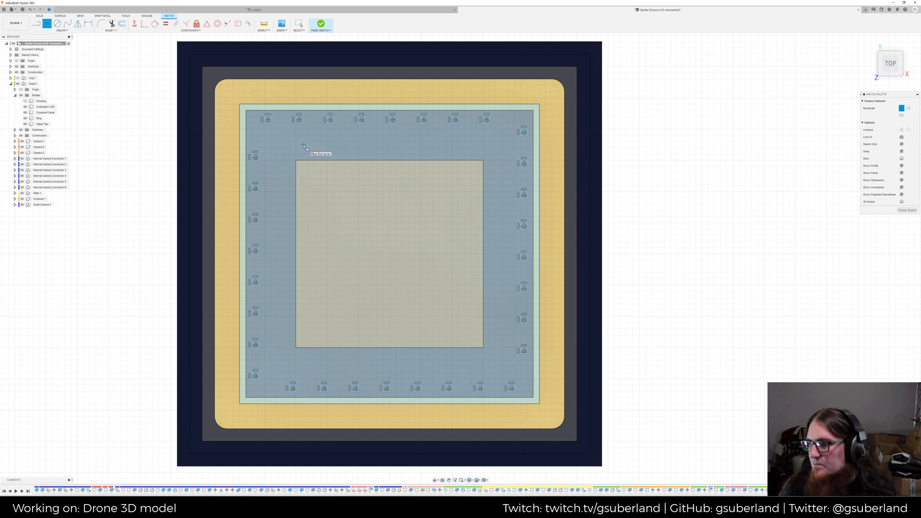
# Draw thin connected rectangles as a stepped trace from the central sensing area's upper-left corner to the third pad on the upper edge
pyautogui.scroll(2, 302, 157)
pyautogui.scroll(3, 303, 157)
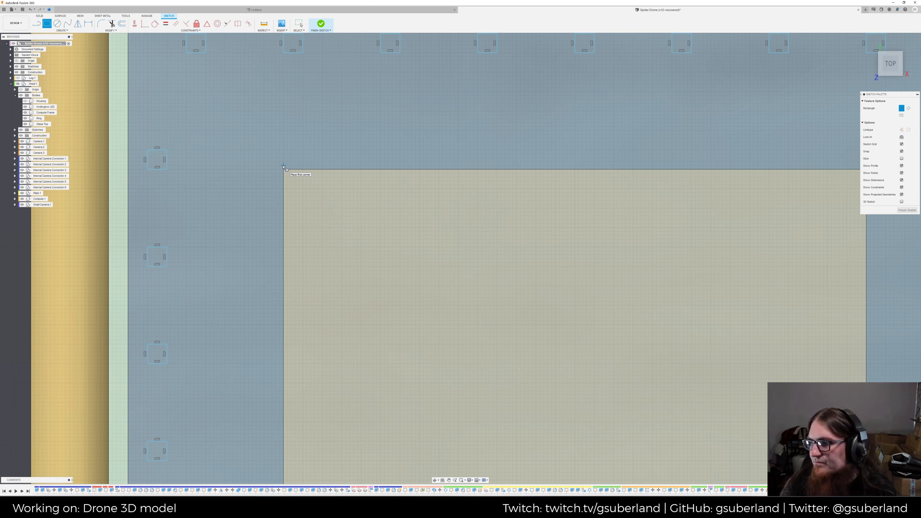
pyautogui.click(283, 166)
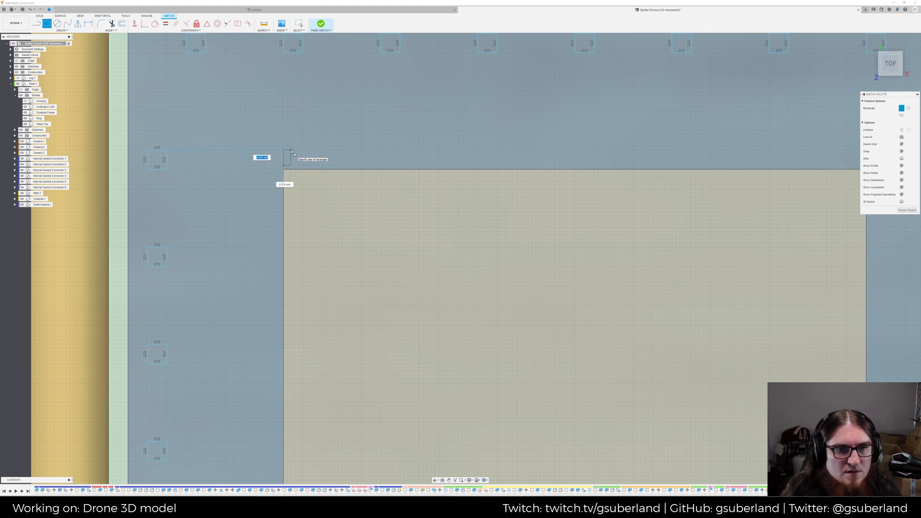
pyautogui.click(290, 152)
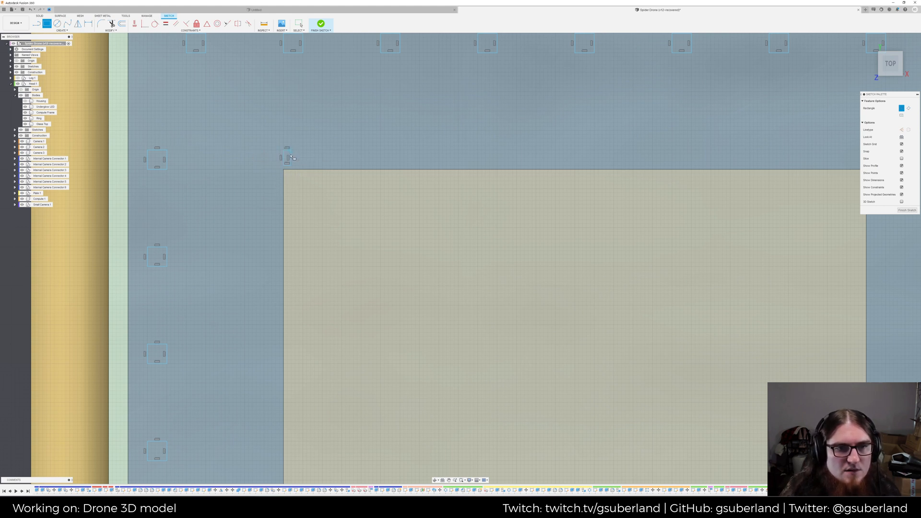
pyautogui.click(291, 153)
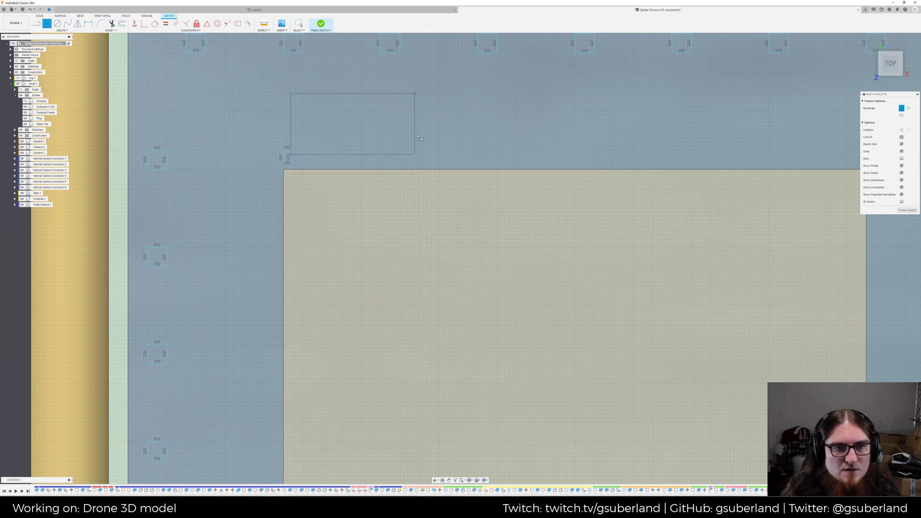
pyautogui.click(382, 151)
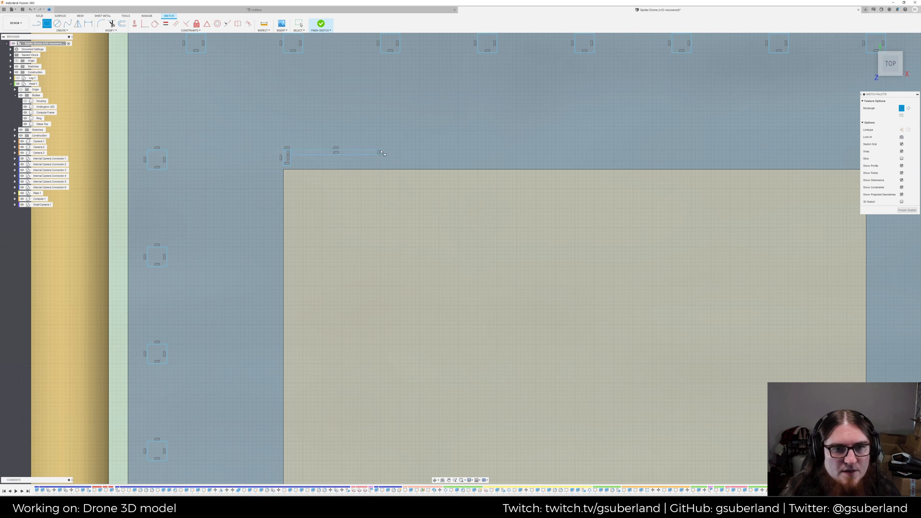
pyautogui.click(379, 151)
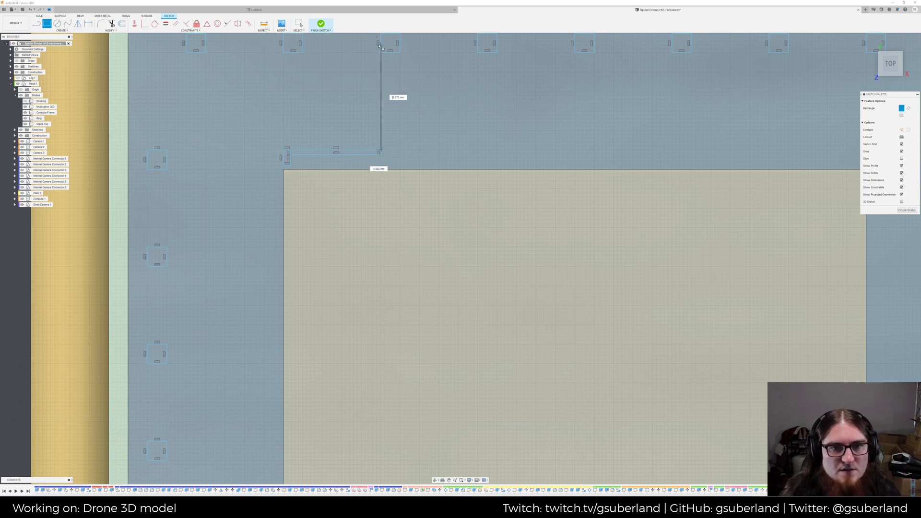
pyautogui.click(377, 44)
# Draw a thin vertical rectangle as a trace from the second upper pad down to the sensing area's upper-left corner
pyautogui.moveTo(261, 86); pyautogui.dragTo(352, 171, button='middle')
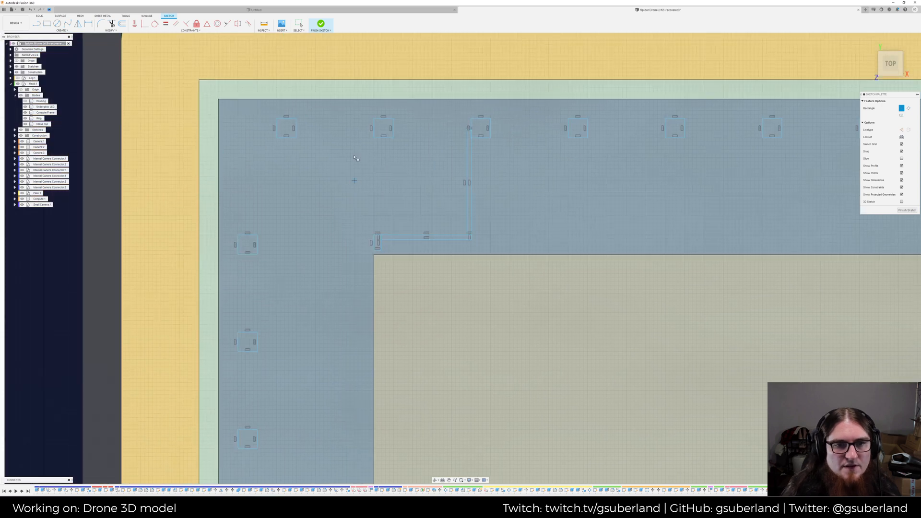
pyautogui.press('r')
pyautogui.click(371, 134)
pyautogui.click(374, 240)
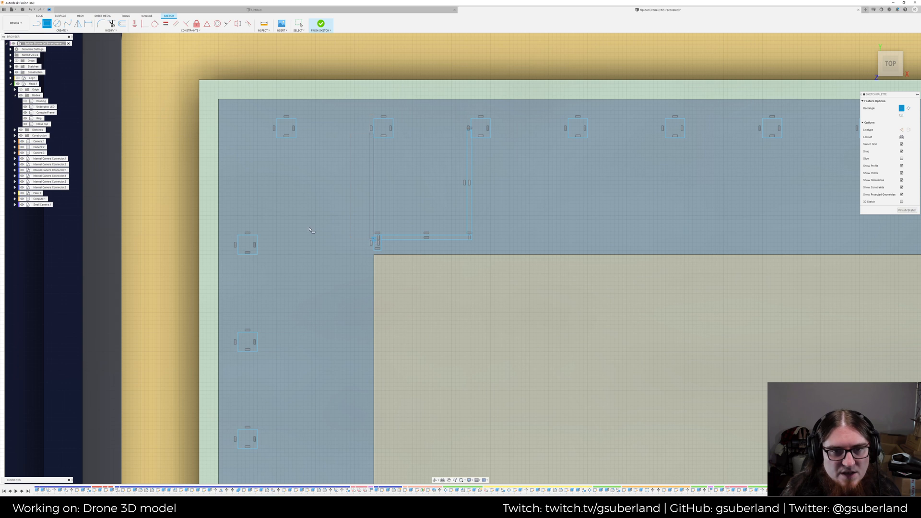
# Draw thin connected rectangles as a stepped trace from the first upper pad down and across to the sensing area's upper-left corner
pyautogui.click(297, 135)
pyautogui.click(308, 137)
pyautogui.click(308, 134)
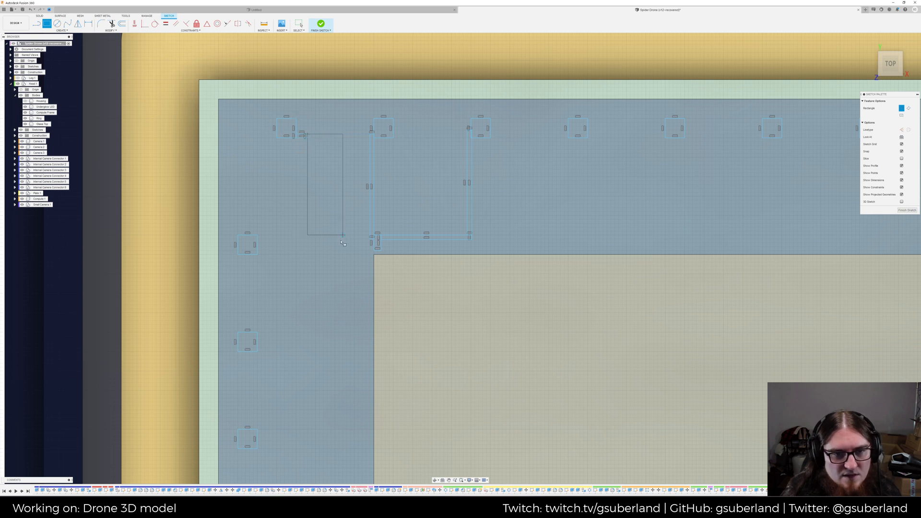
pyautogui.click(311, 229)
pyautogui.click(310, 225)
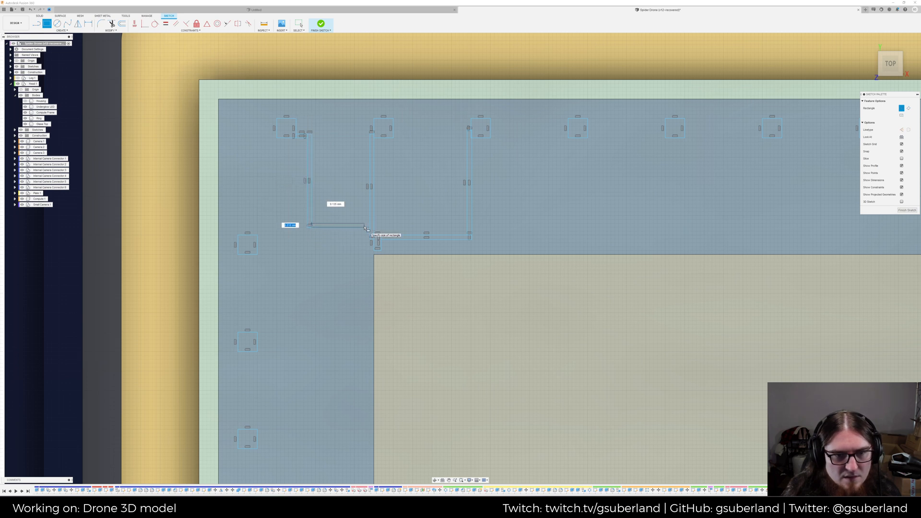
pyautogui.click(364, 226)
pyautogui.click(363, 225)
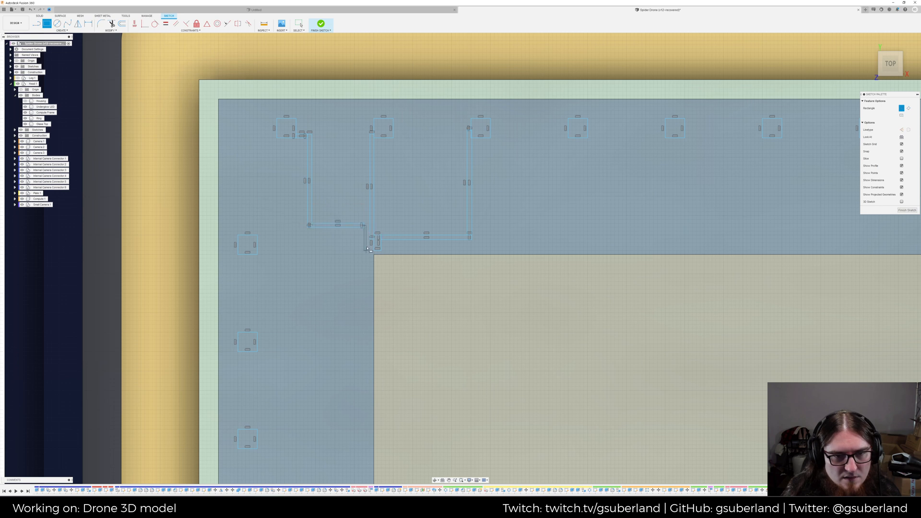
pyautogui.click(371, 246)
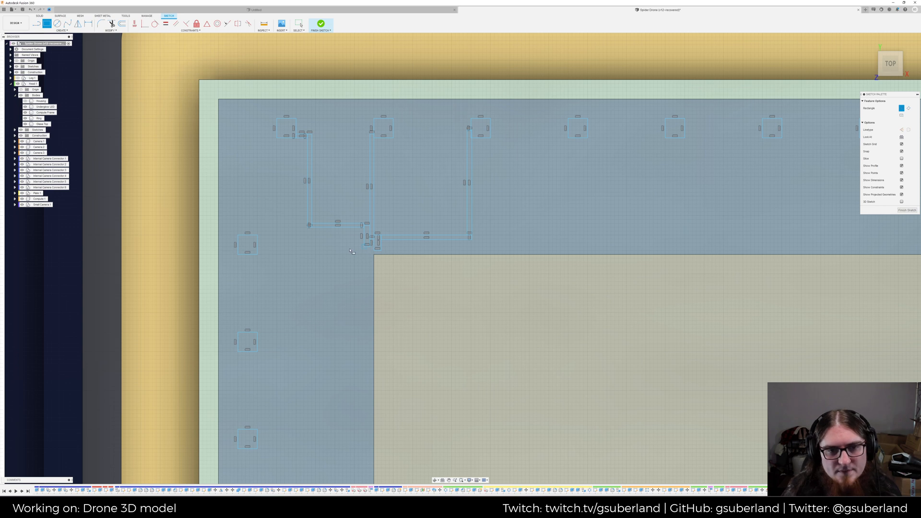
# Draw a long thin horizontal rectangle just above the sensing area's upper edge, from its upper-left corner to beneath the fourth upper pad
pyautogui.click(382, 248)
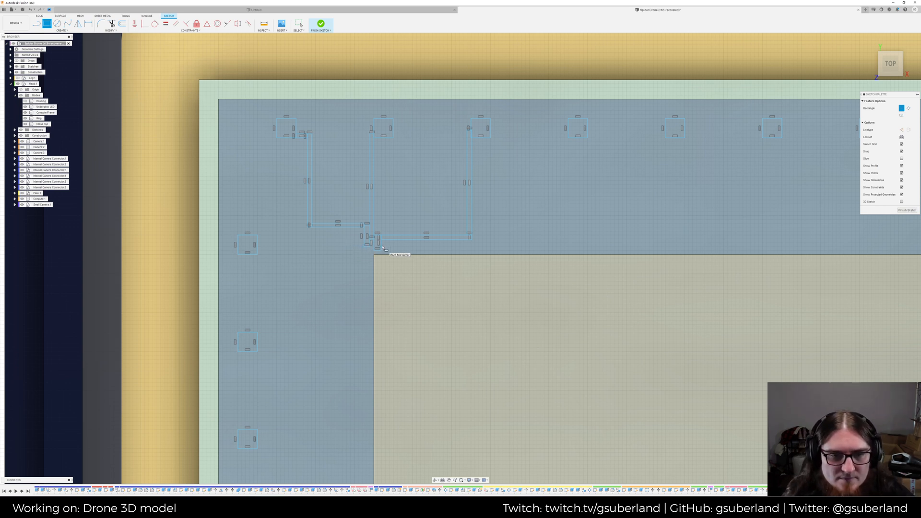
pyautogui.click(585, 250)
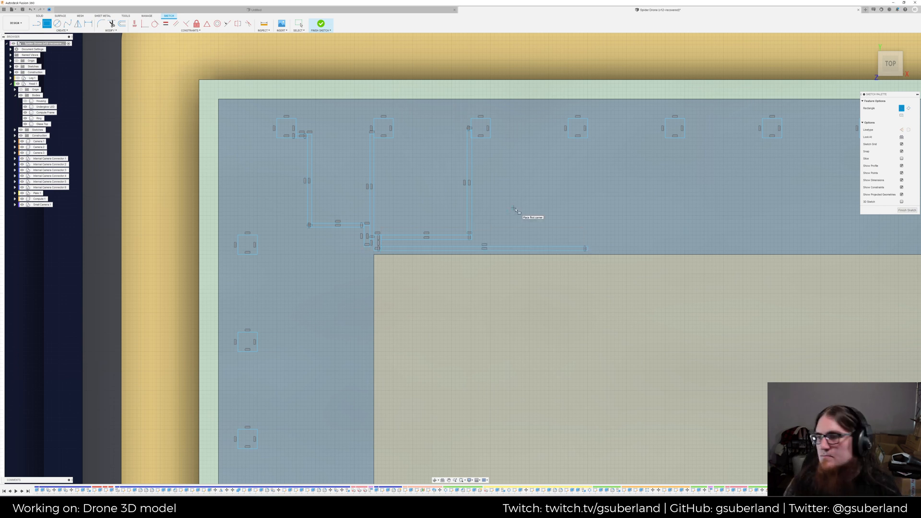
pyautogui.moveTo(580, 211); pyautogui.dragTo(538, 219, button='middle')
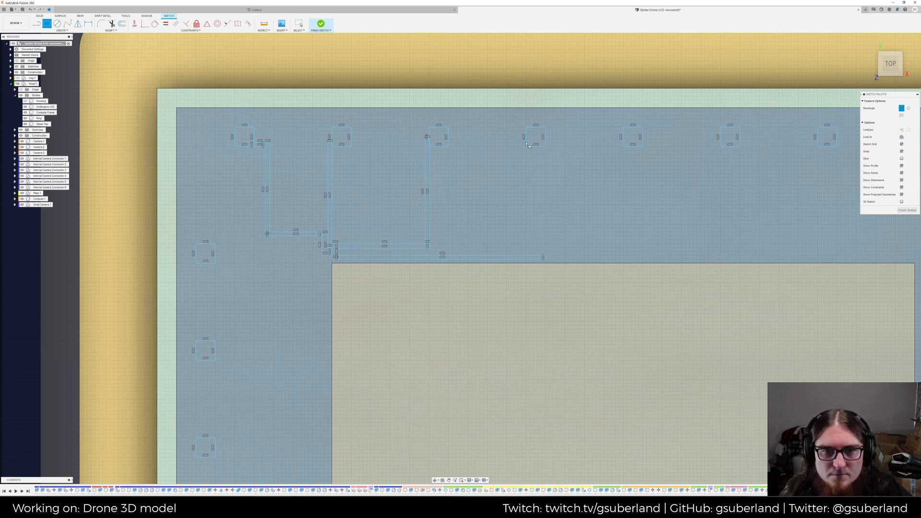
# Draw thin connected rectangles as a stepped trace from the fourth upper pad down and across to the sensing area's upper-left corner
pyautogui.click(524, 246)
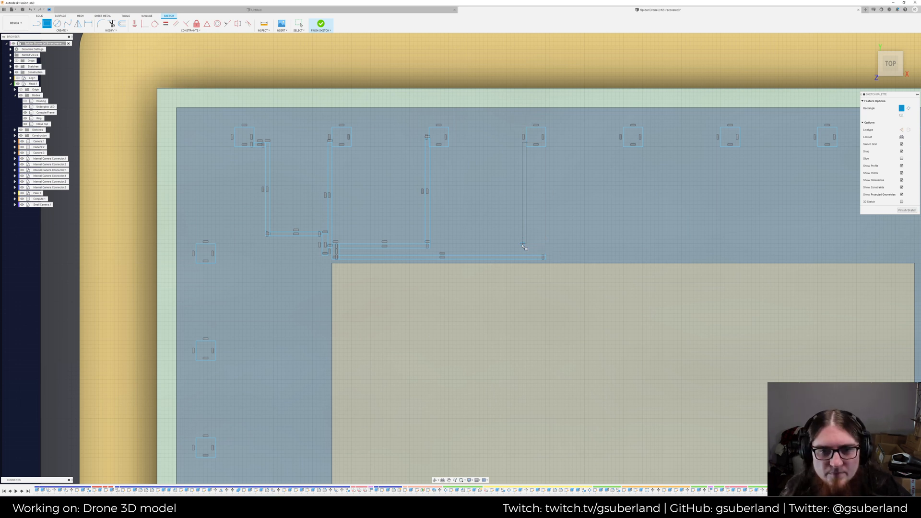
pyautogui.click(524, 242)
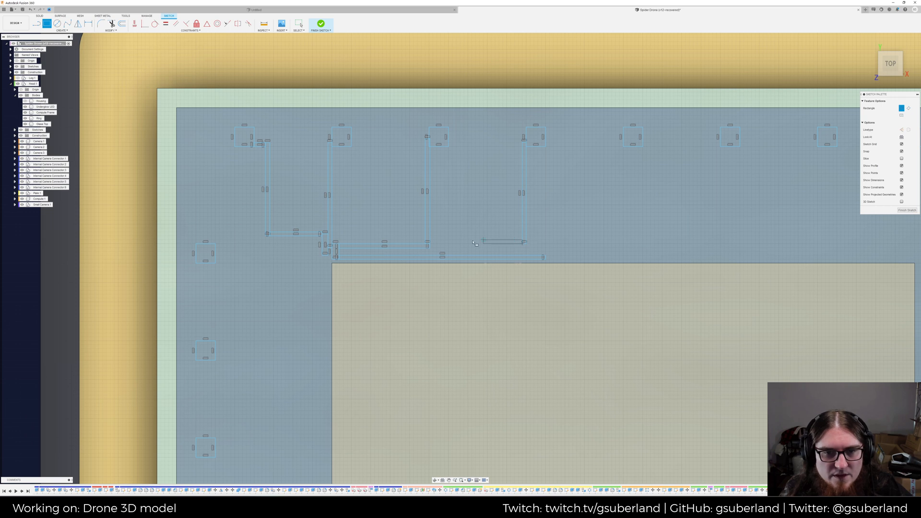
pyautogui.click(436, 241)
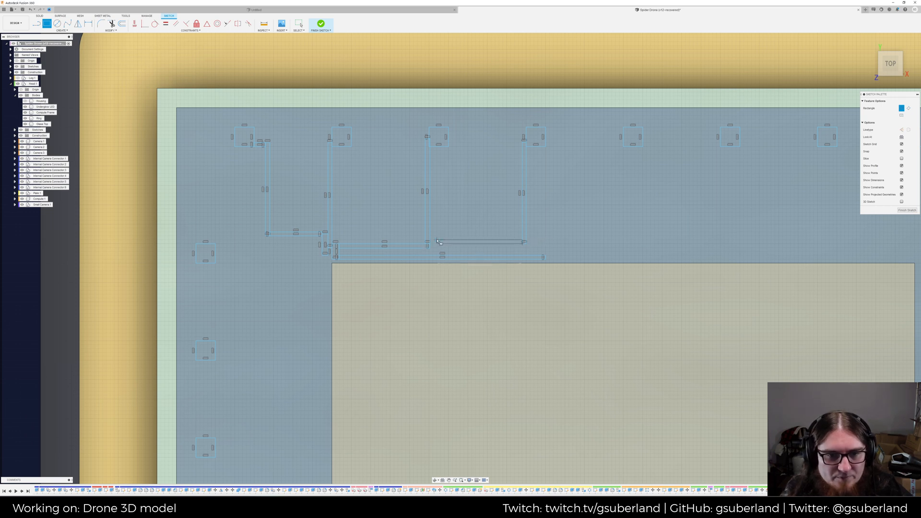
pyautogui.click(435, 241)
pyautogui.click(436, 254)
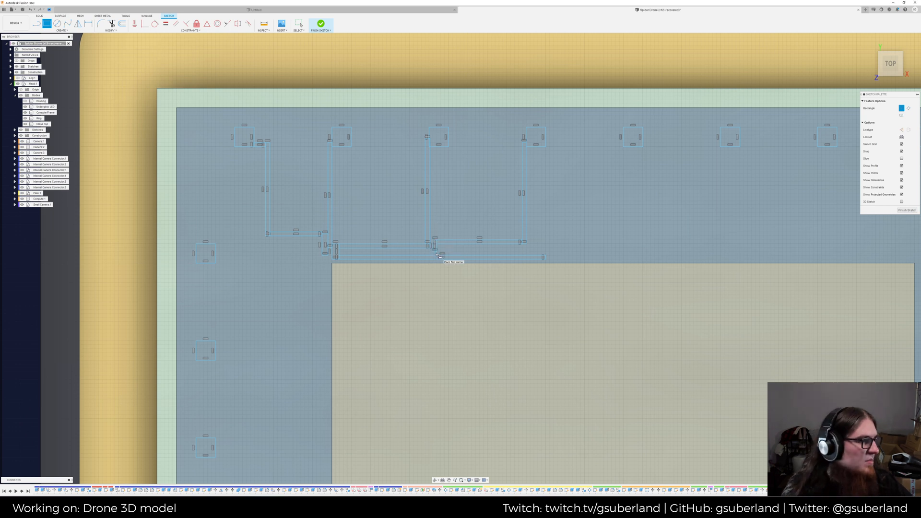
pyautogui.scroll(3, 436, 254)
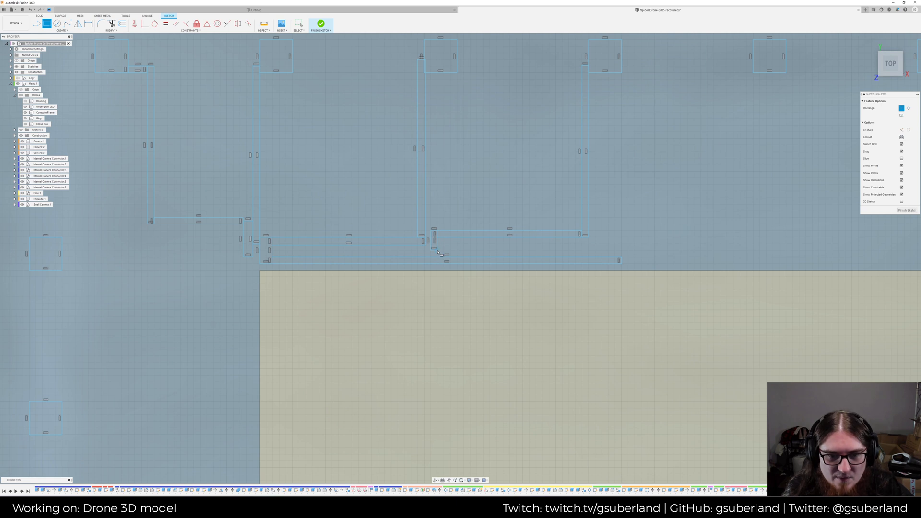
pyautogui.click(272, 255)
pyautogui.scroll(-4, 333, 244)
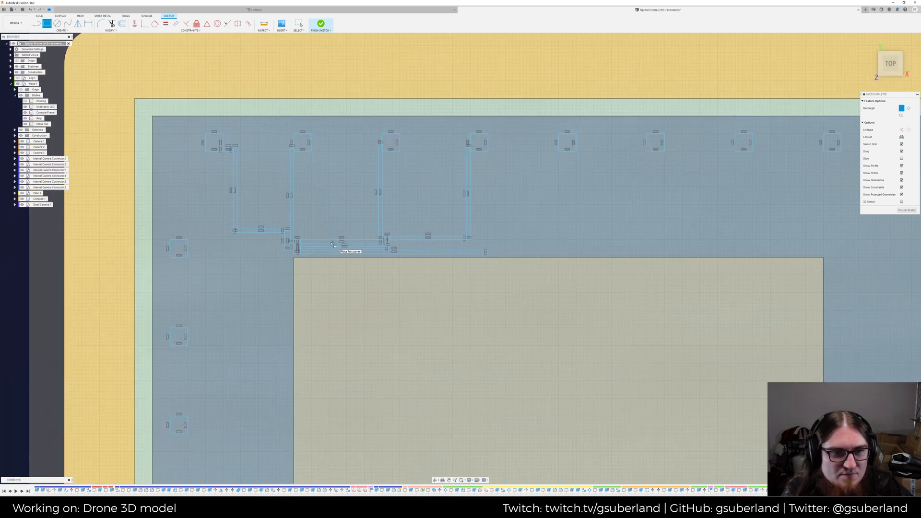
pyautogui.scroll(-4, 333, 244)
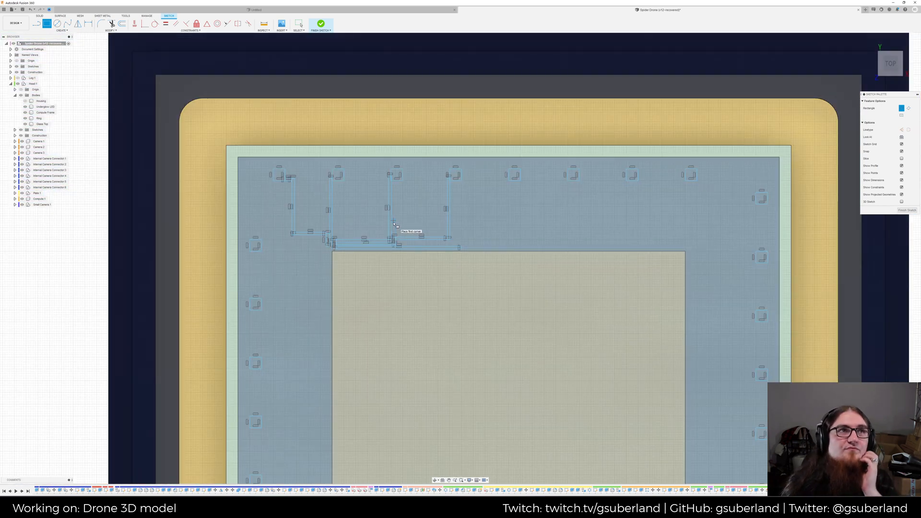
# Draw a small wide rectangle against the die's upper edge between the fourth and fifth pads, with a narrower one centred below it
pyautogui.moveTo(449, 225); pyautogui.dragTo(424, 227, button='middle')
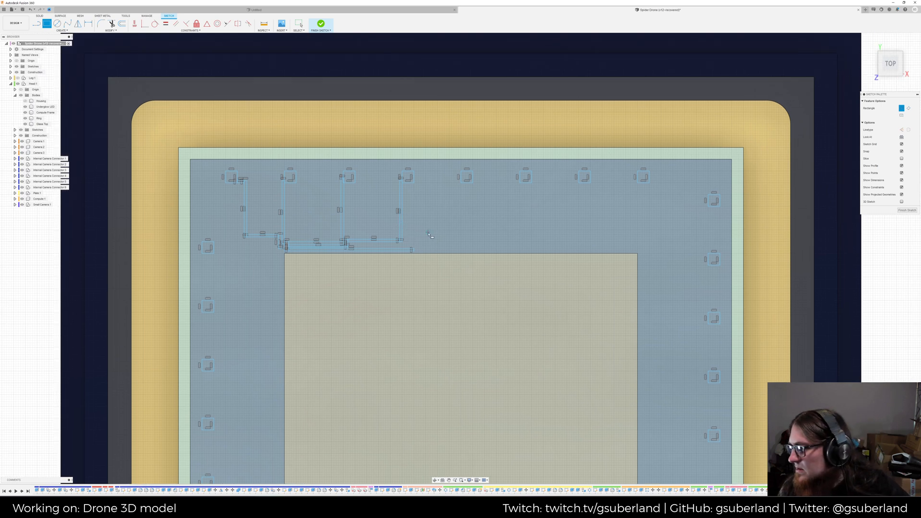
pyautogui.click(425, 160)
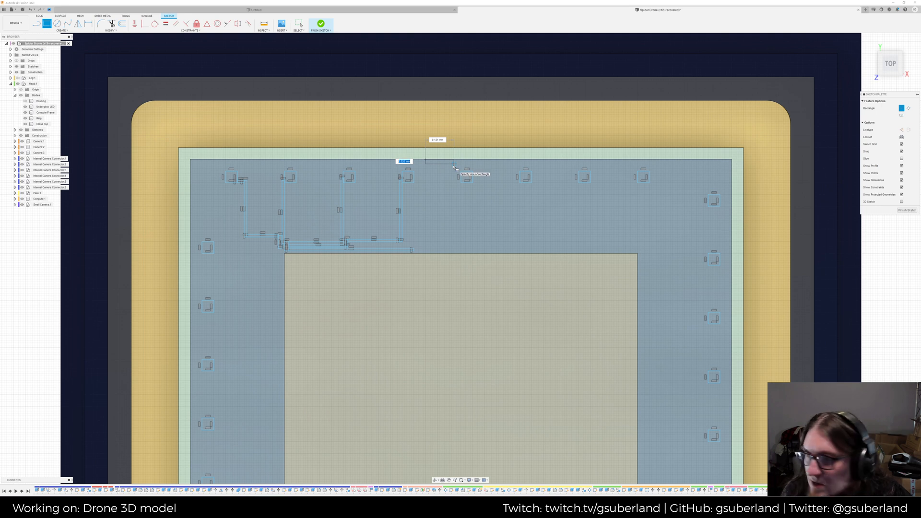
pyautogui.click(451, 167)
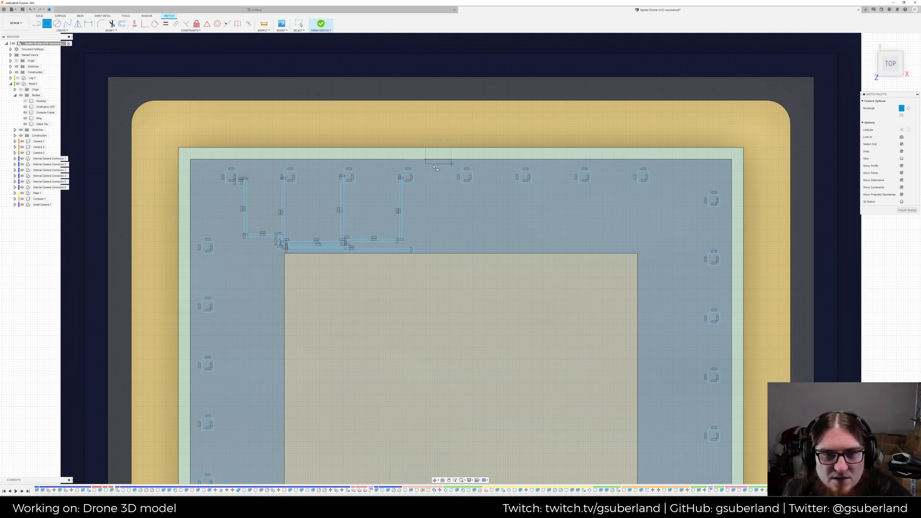
pyautogui.click(428, 163)
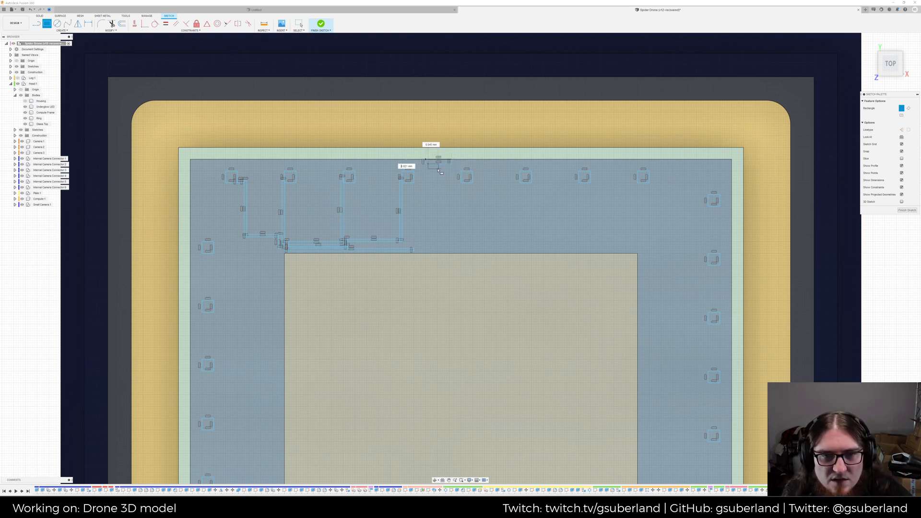
pyautogui.click(435, 171)
# Draw a thin vertical trace from the stacked rectangles down towards the sensing area, ending in a thin horizontal bar above its upper edge
pyautogui.click(434, 166)
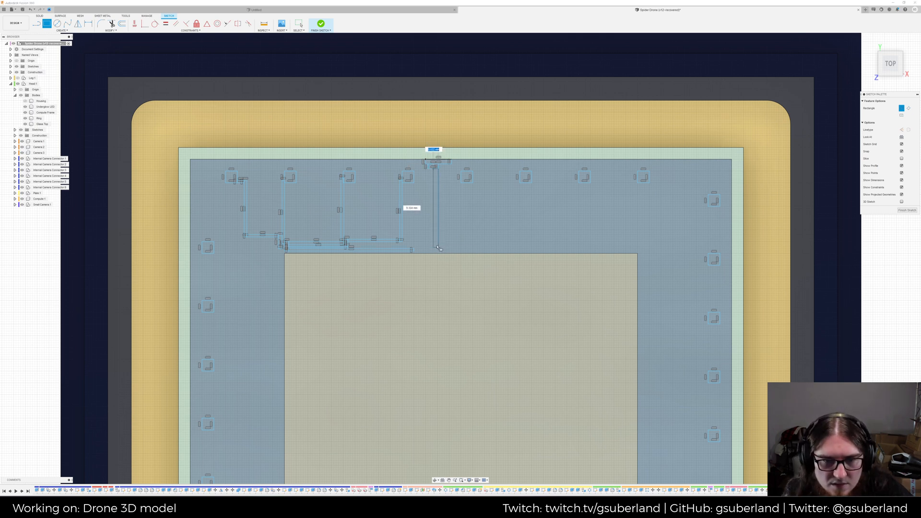
pyautogui.click(436, 248)
pyautogui.scroll(4, 435, 247)
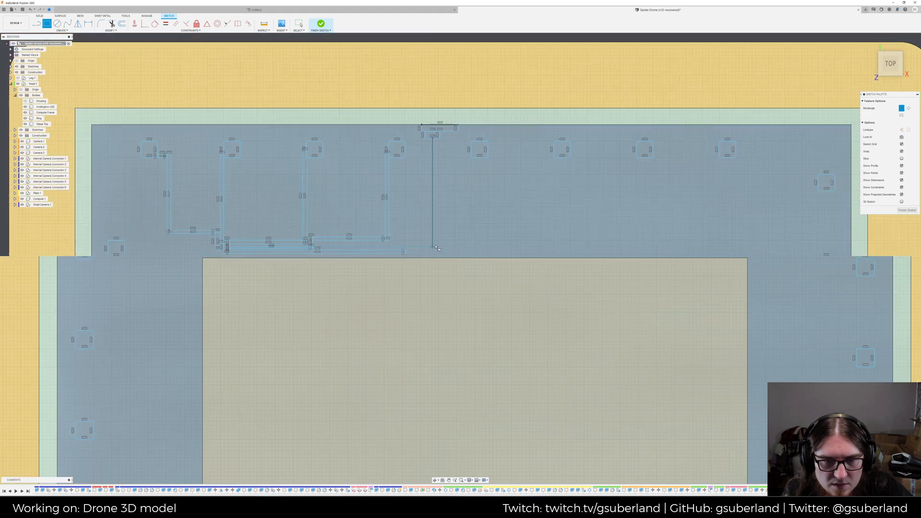
pyautogui.click(394, 246)
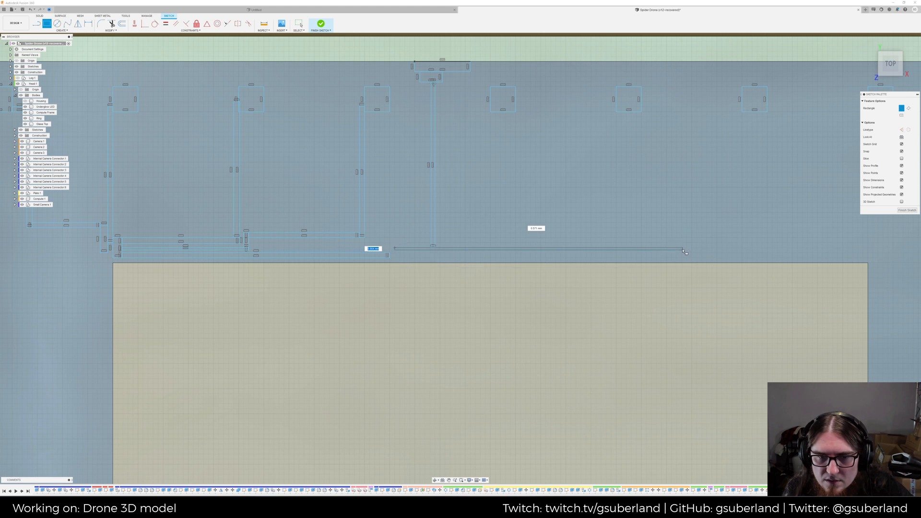
pyautogui.click(529, 255)
# Save the design as a new version with the default version description
pyautogui.scroll(-5, 603, 243)
pyautogui.scroll(-1, 603, 243)
pyautogui.moveTo(603, 243); pyautogui.dragTo(451, 220, button='middle')
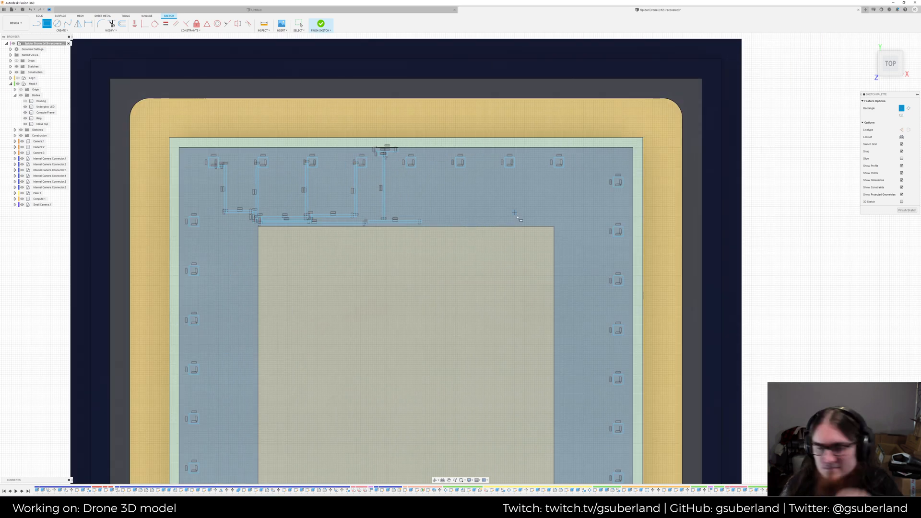
pyautogui.moveTo(515, 216); pyautogui.dragTo(483, 214, button='middle')
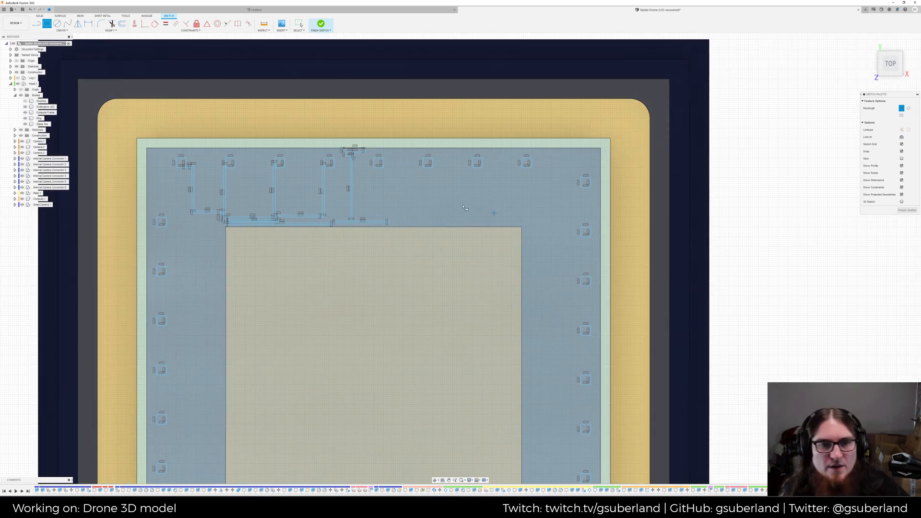
pyautogui.hotkey('ctrl', 's')
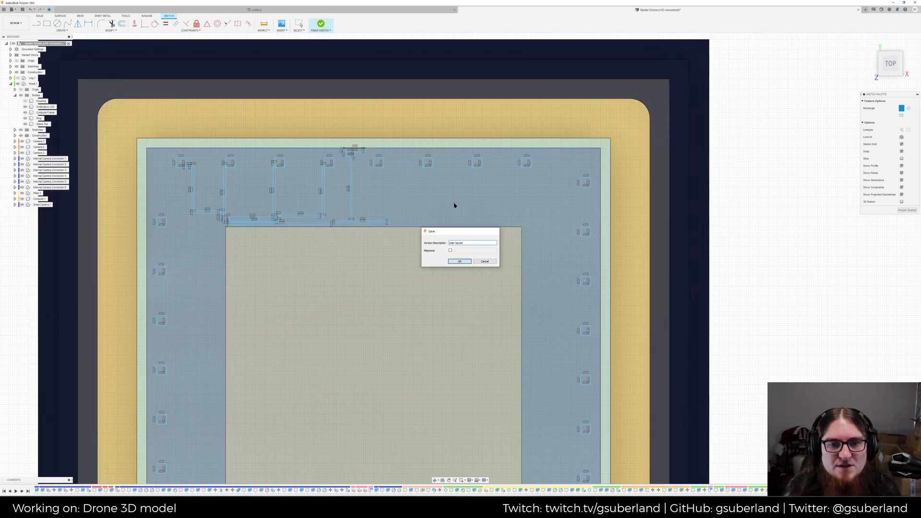
pyautogui.press('Return')
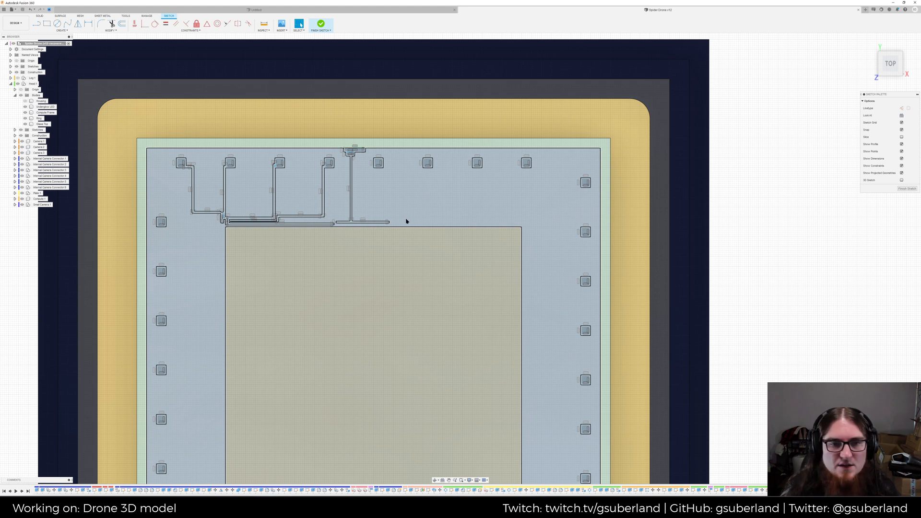
# Draw thin connected rectangles as a trace from the fifth upper pad left, down, and right to just past the sensing area's upper-right corner
pyautogui.moveTo(410, 204); pyautogui.dragTo(449, 214, button='middle')
pyautogui.scroll(2, 442, 211)
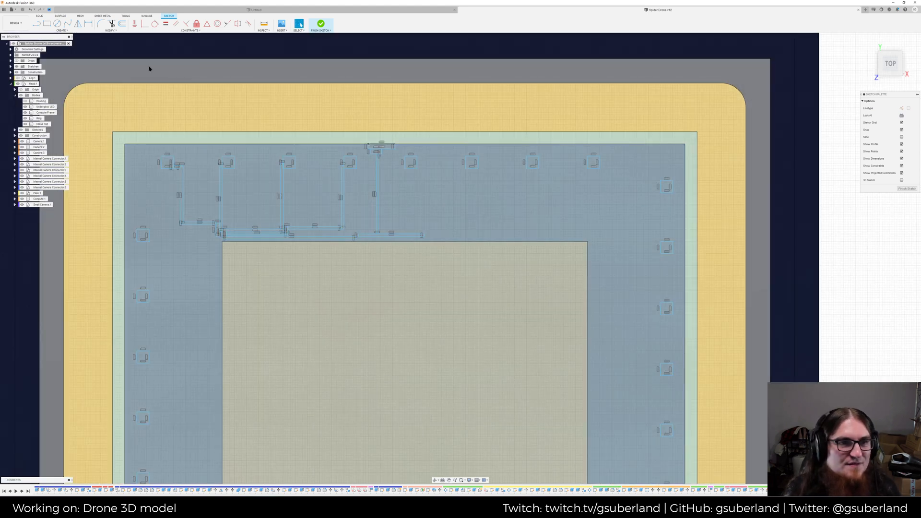
pyautogui.click(47, 24)
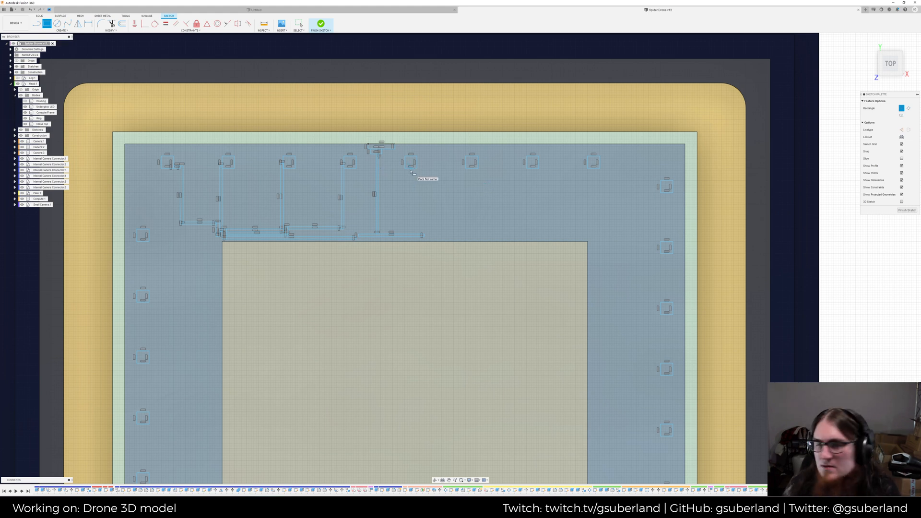
pyautogui.click(411, 171)
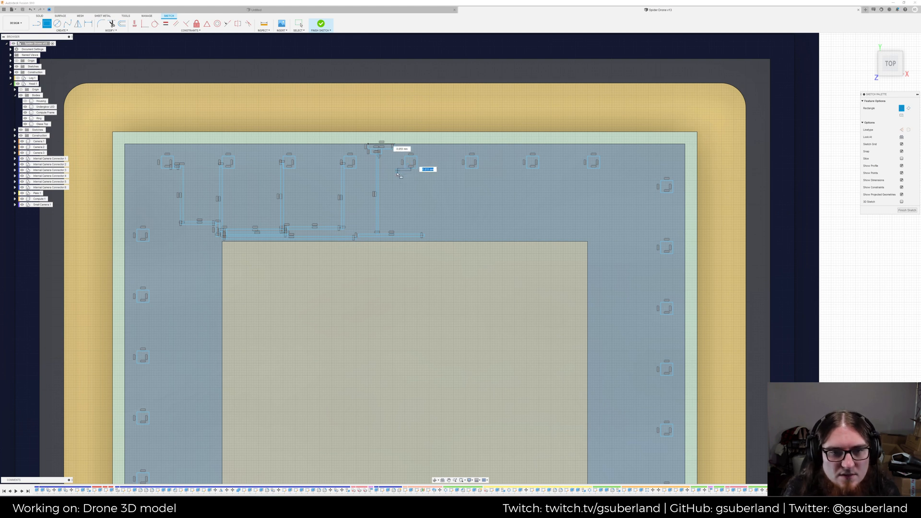
pyautogui.click(398, 175)
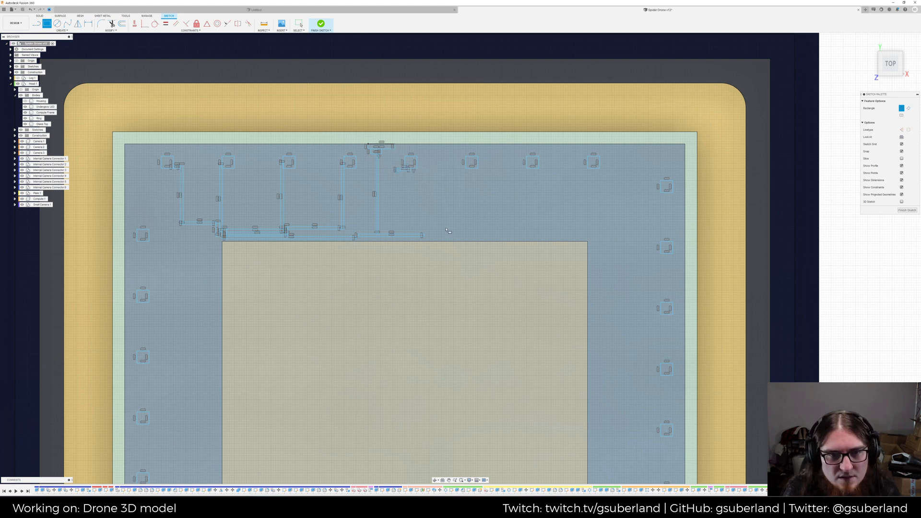
pyautogui.click(400, 223)
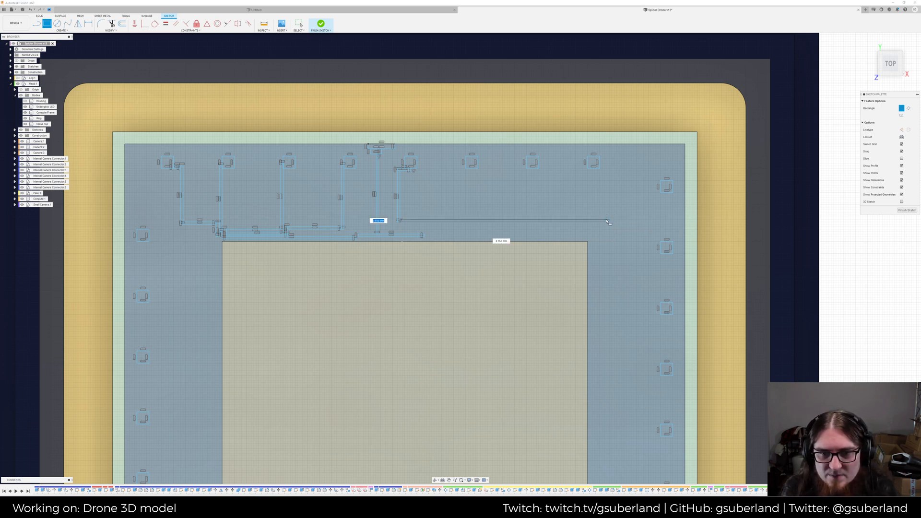
pyautogui.click(607, 221)
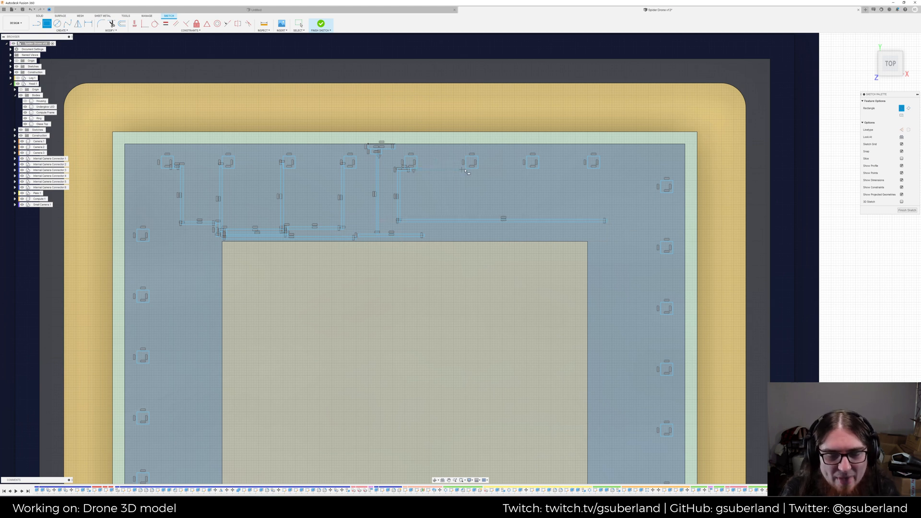
# Draw a matching thin trace from the sixth upper pad left, down, and right, running just above the fifth pad's trace to the same end
pyautogui.click(465, 168)
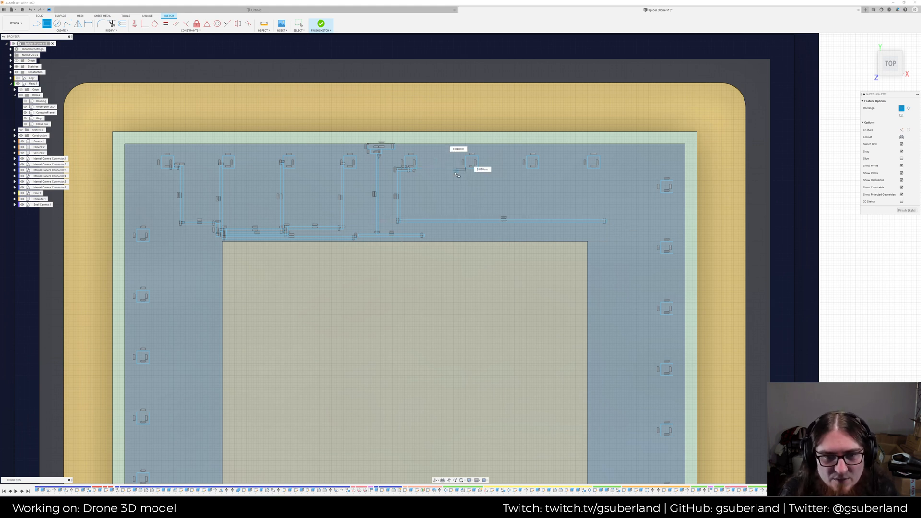
pyautogui.press('Escape')
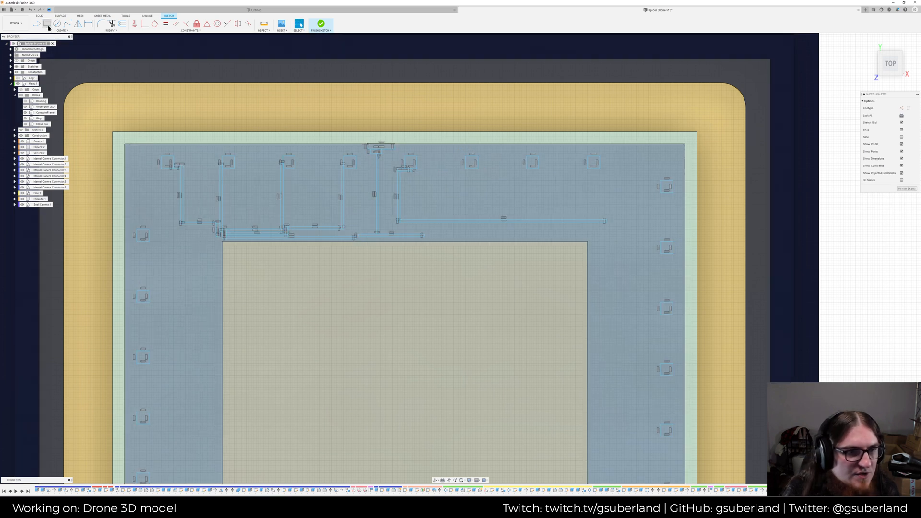
pyautogui.click(47, 24)
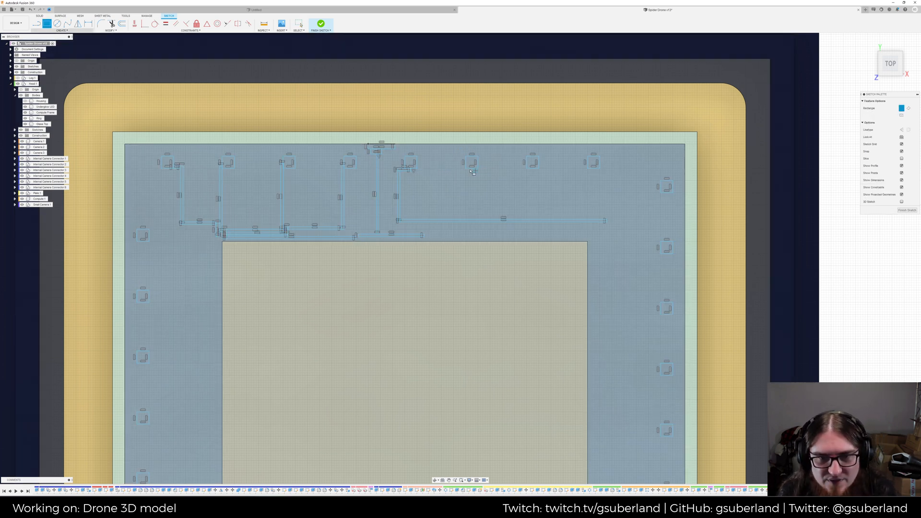
pyautogui.click(472, 169)
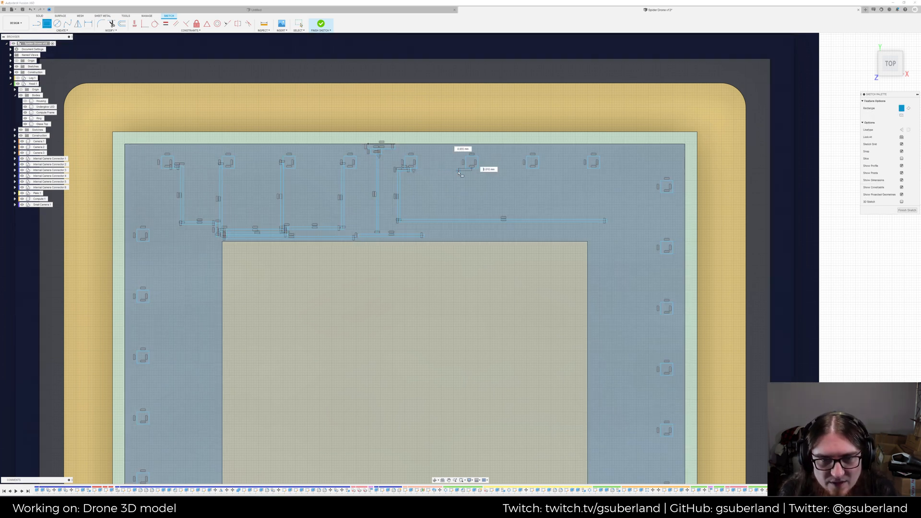
pyautogui.click(458, 172)
pyautogui.click(458, 172)
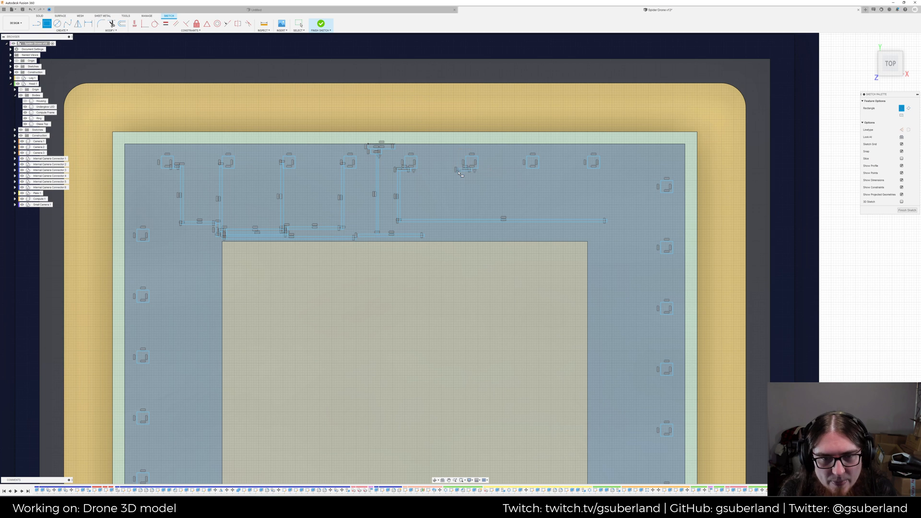
pyautogui.click(461, 218)
pyautogui.click(460, 213)
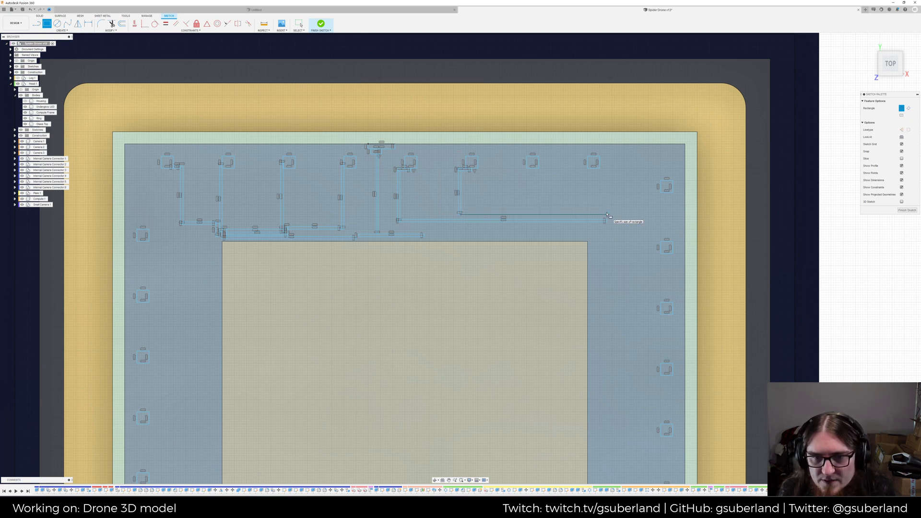
pyautogui.click(606, 214)
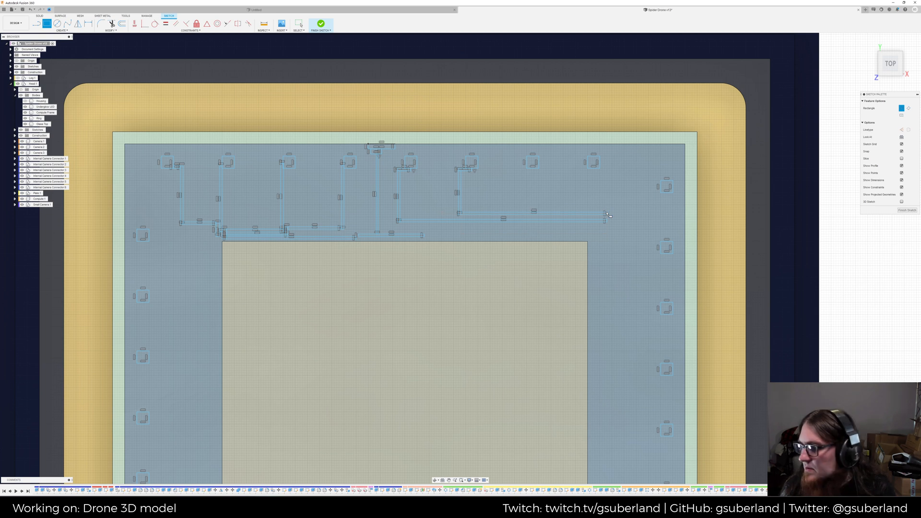
# Draw thin connected rectangles as a trace from the seventh upper pad left, down, and right, ending level with the two traces below it
pyautogui.click(519, 172)
pyautogui.click(519, 171)
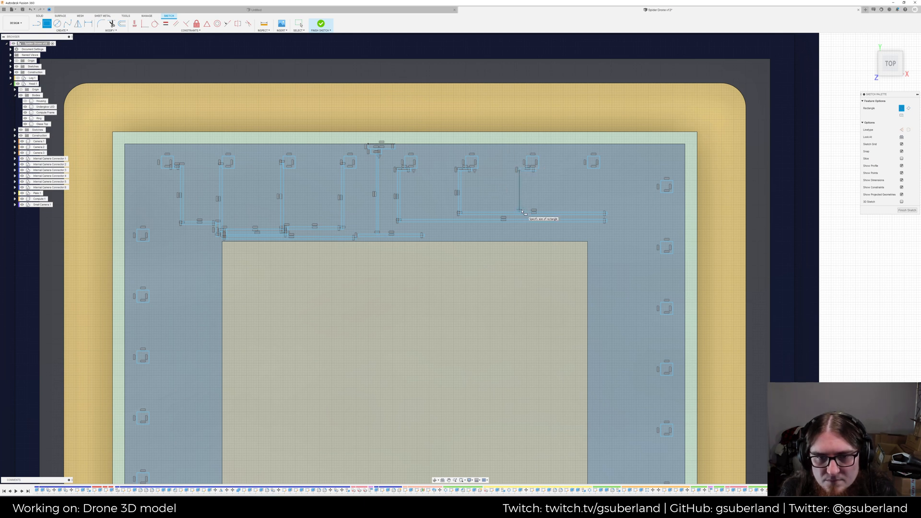
pyautogui.click(522, 211)
pyautogui.scroll(2, 523, 211)
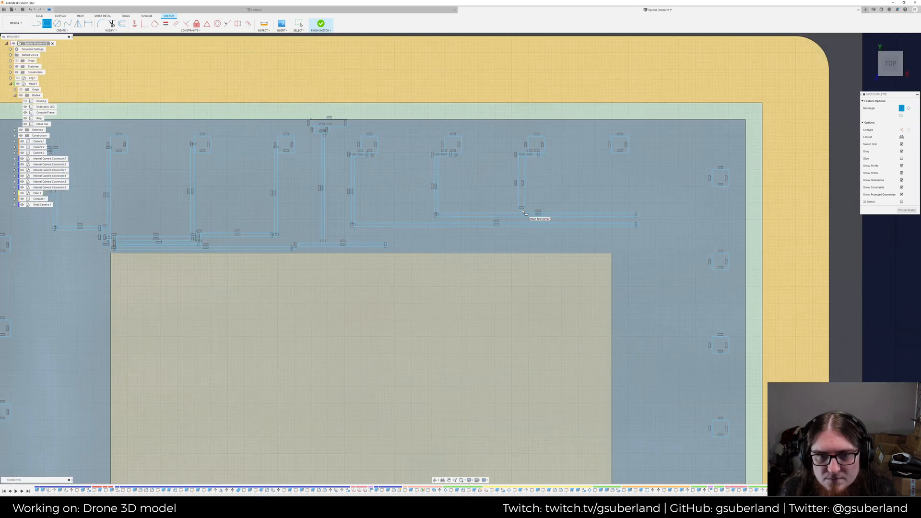
pyautogui.scroll(2, 523, 211)
pyautogui.click(526, 209)
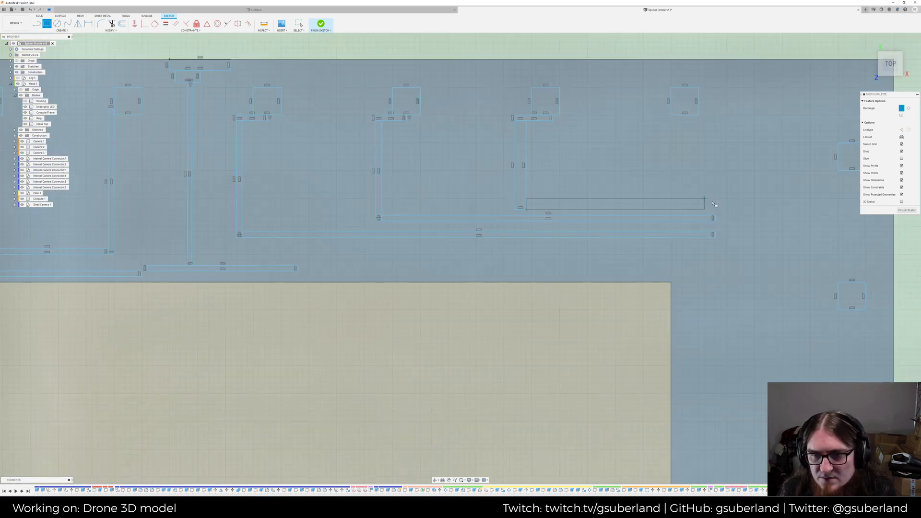
pyautogui.press('Return')
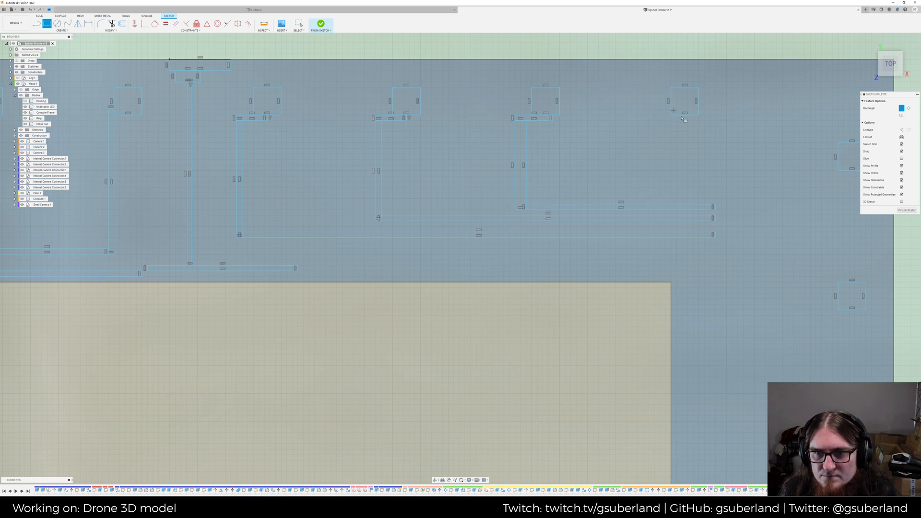
# Draw a thin trace from the eighth upper pad left, down, and right, just above the seventh pad's trace and ending with it
pyautogui.click(682, 115)
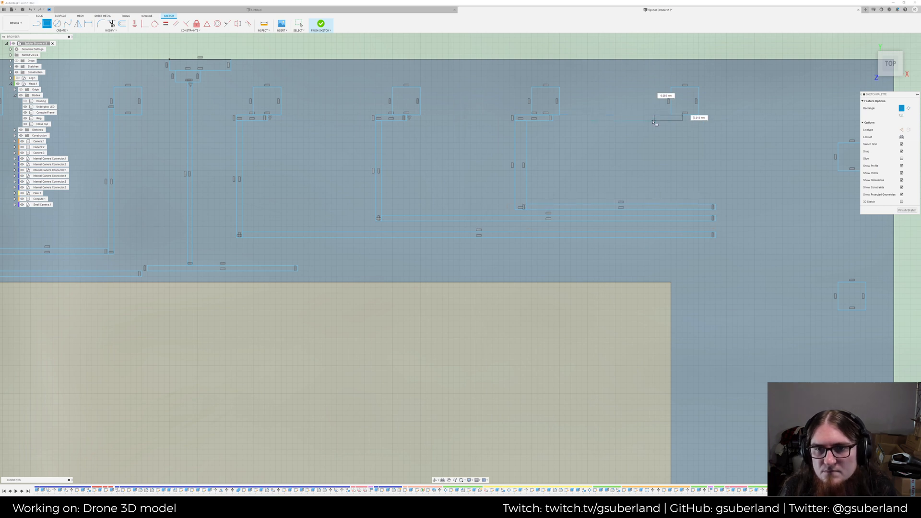
pyautogui.click(654, 121)
pyautogui.click(649, 116)
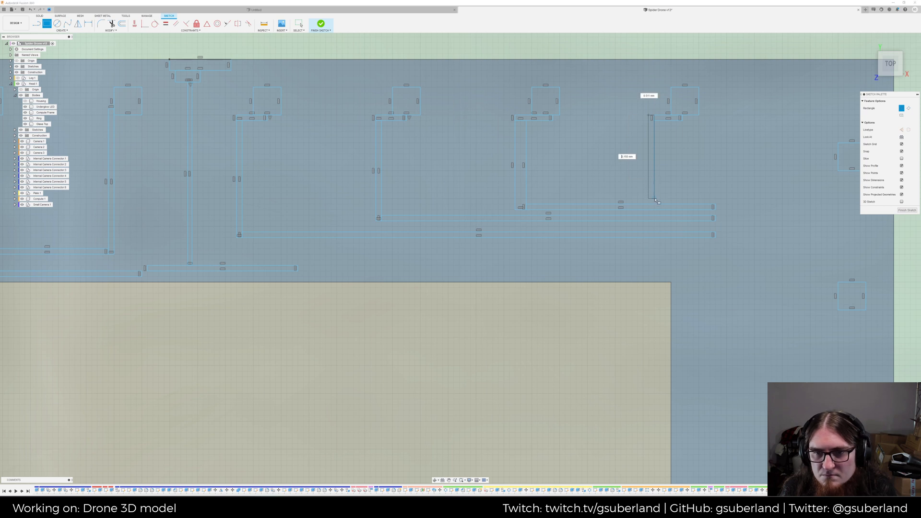
pyautogui.click(655, 197)
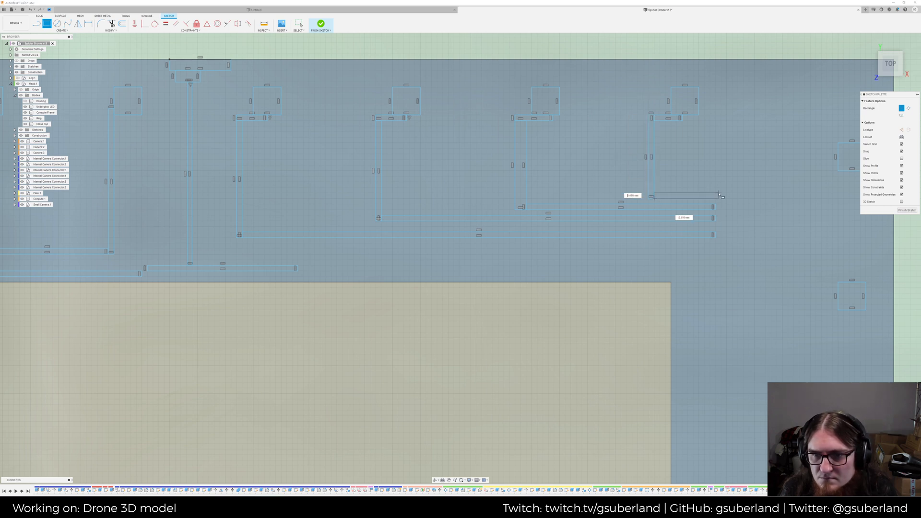
pyautogui.click(716, 197)
# Draw a wider stepped trace from the chip's upper edge near the right corner down, left, down, and left to the sensing area's right edge
pyautogui.moveTo(706, 152); pyautogui.dragTo(595, 141, button='middle')
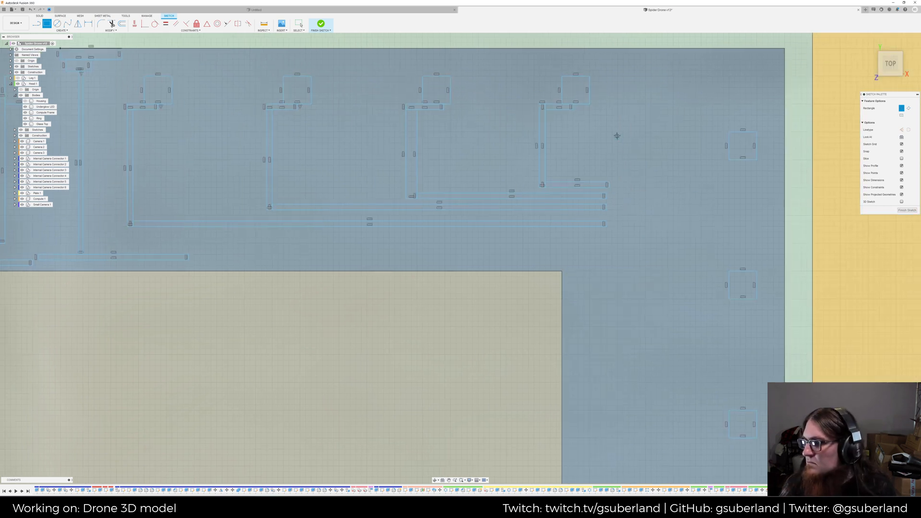
pyautogui.press('r')
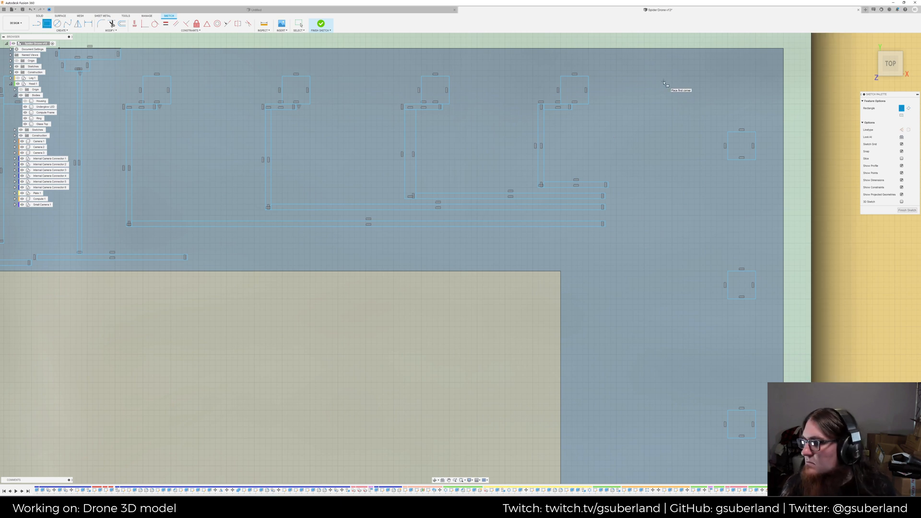
pyautogui.click(643, 48)
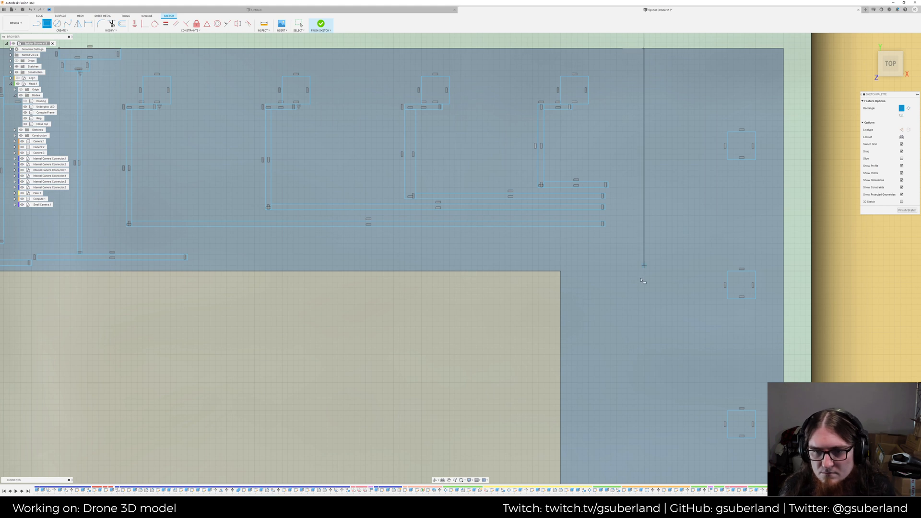
pyautogui.click(661, 272)
pyautogui.click(661, 271)
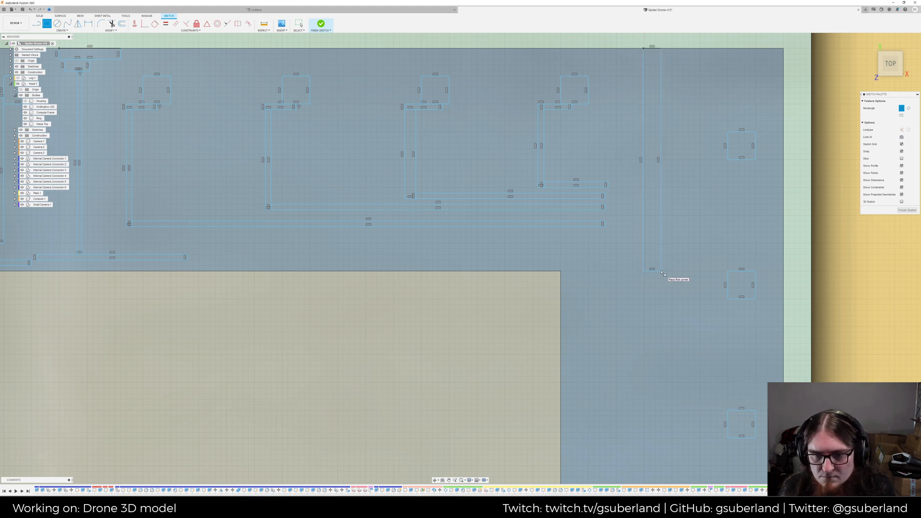
pyautogui.click(588, 289)
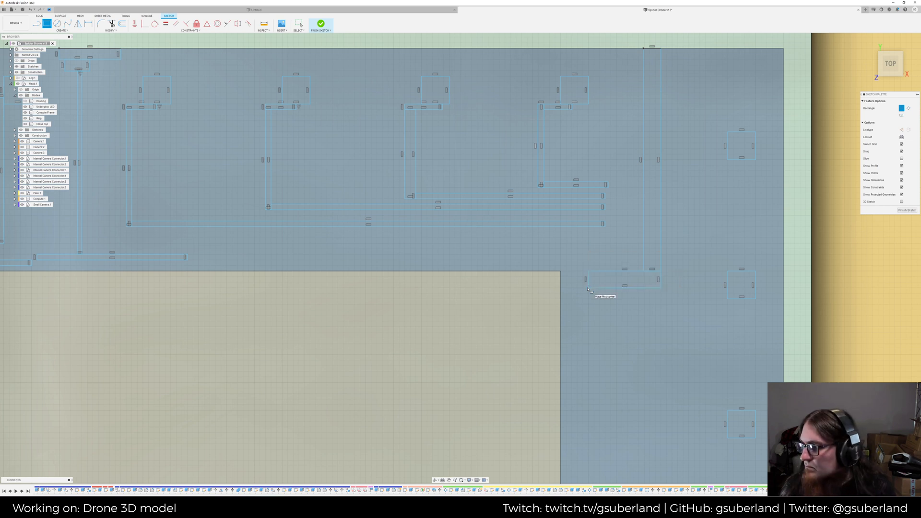
pyautogui.click(604, 382)
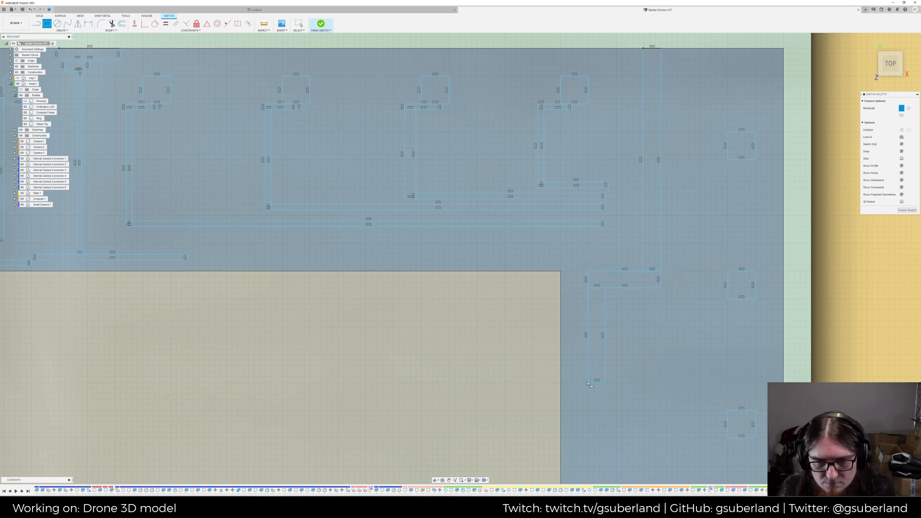
pyautogui.click(558, 376)
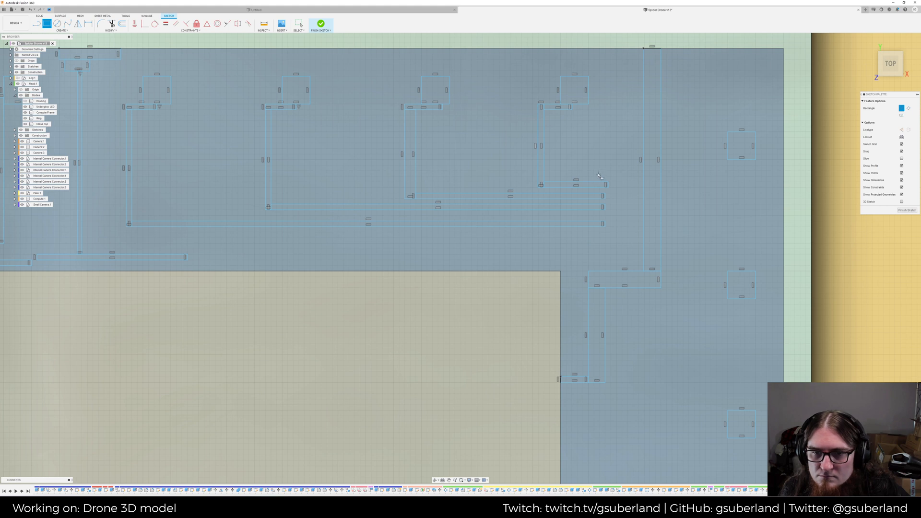
# Join the four pad traces' ends with rectangles running down, left, and down beside the sensing area, plus a narrow strip along its right edge
pyautogui.click(617, 243)
pyautogui.click(616, 243)
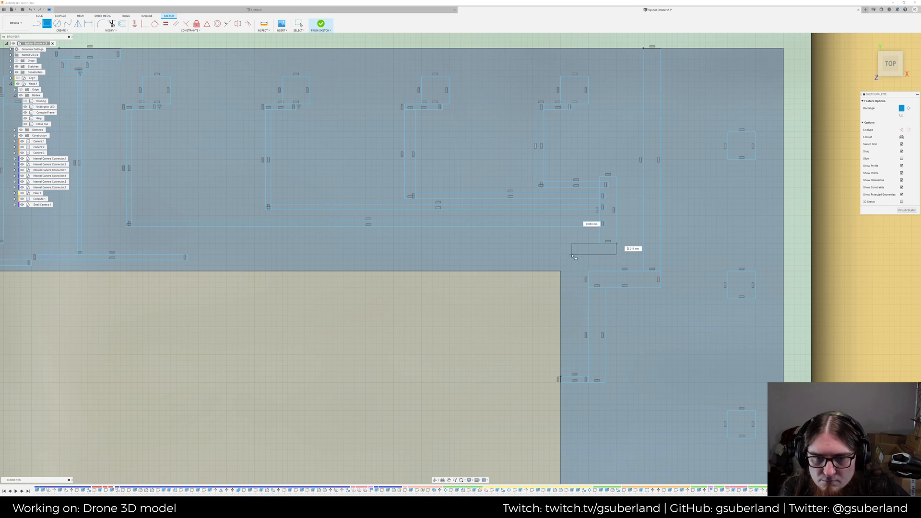
pyautogui.click(572, 255)
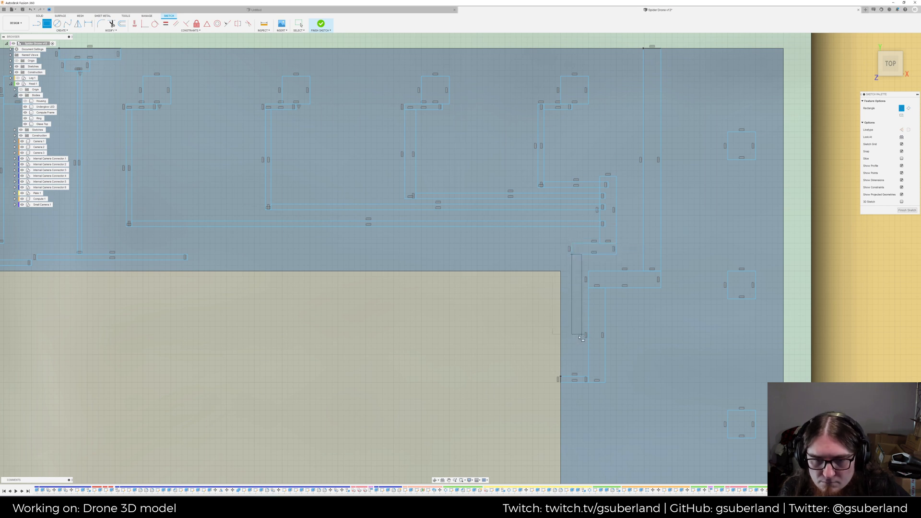
pyautogui.click(577, 337)
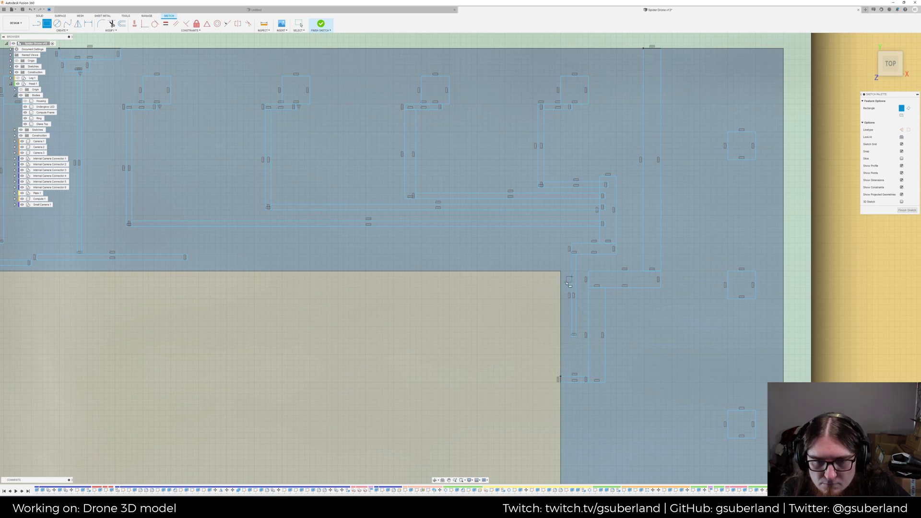
pyautogui.click(566, 282)
pyautogui.click(561, 271)
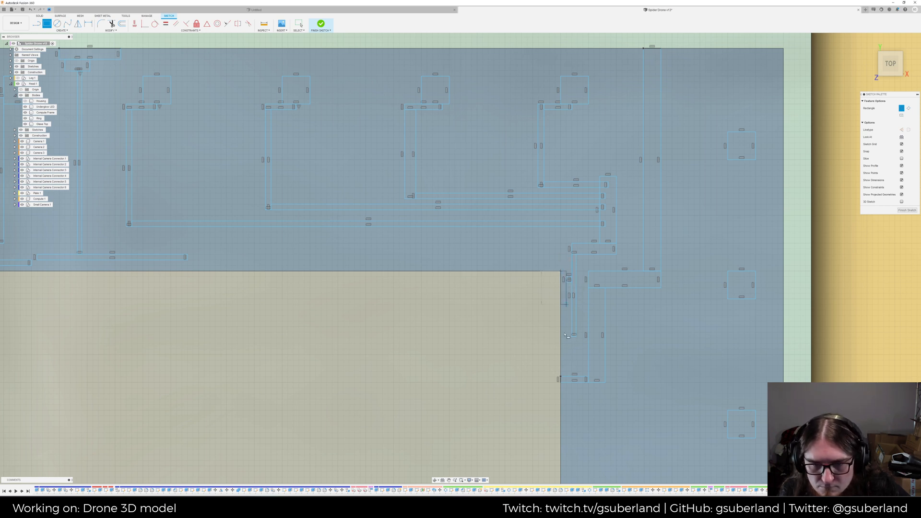
# Extend the thin horizontal bar above the sensing area's upper edge to the right with another rectangle
pyautogui.moveTo(661, 316); pyautogui.dragTo(692, 322, button='middle')
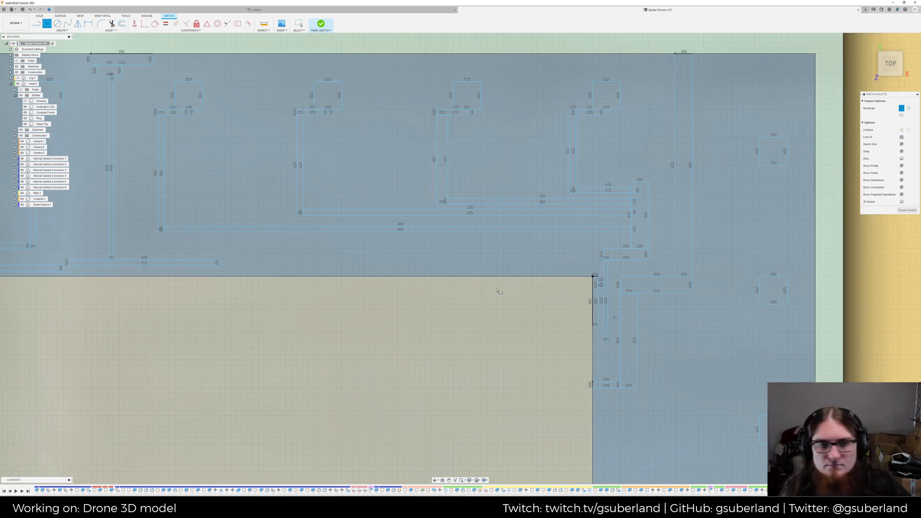
pyautogui.click(218, 263)
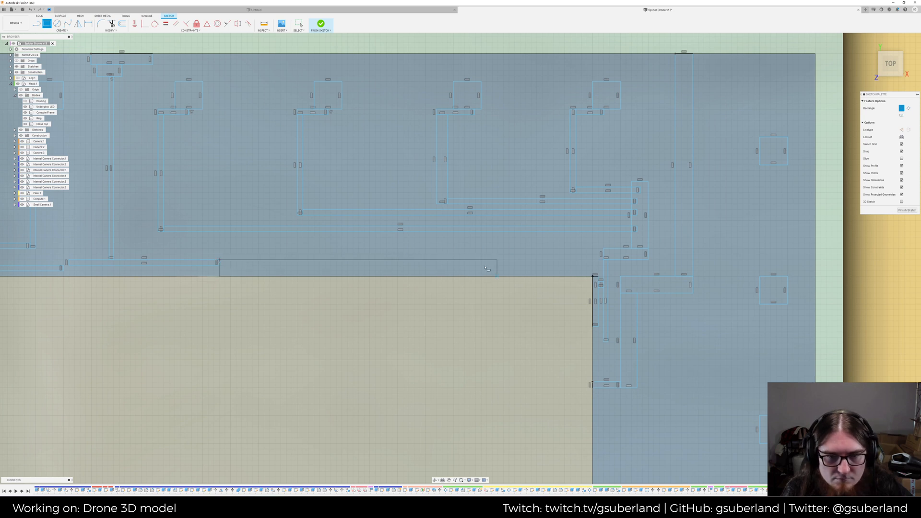
pyautogui.press('Escape')
pyautogui.scroll(-2, 612, 298)
pyautogui.scroll(-3, 622, 288)
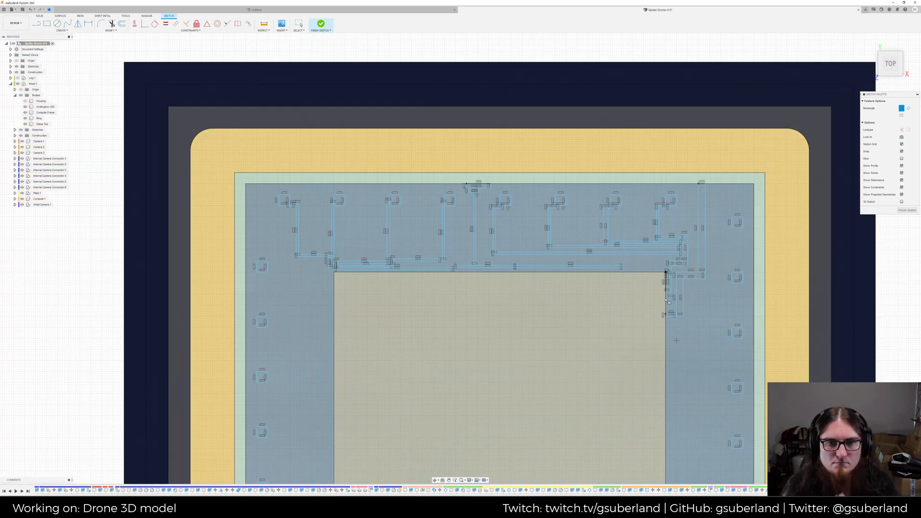
# Draw a thin stepped trace from the first right-hand pad left, down, left, down, and left to the sensing area's right edge
pyautogui.scroll(1, 629, 269)
pyautogui.press('r')
pyautogui.moveTo(671, 229); pyautogui.dragTo(741, 178, button='middle')
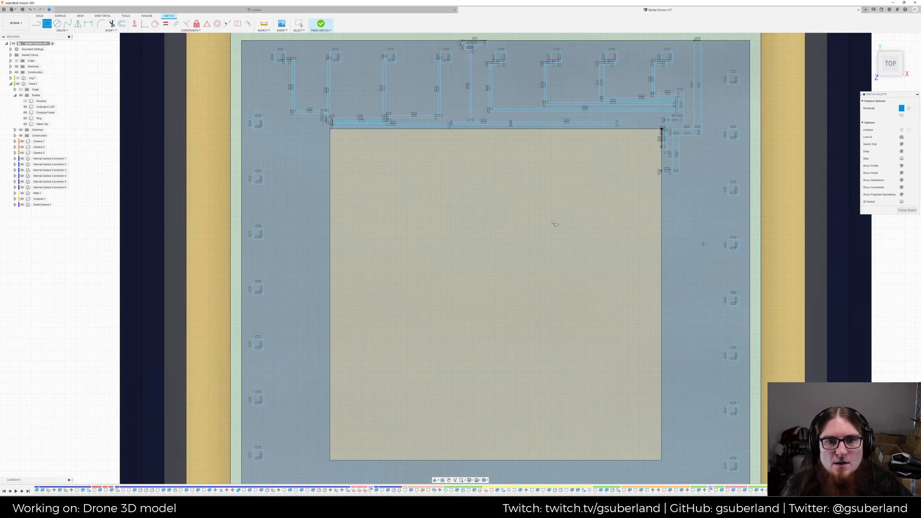
pyautogui.moveTo(292, 215)
pyautogui.mouseDown(button='middle')
pyautogui.moveTo(275, 228)
pyautogui.moveTo(208, 241)
pyautogui.mouseUp(button='middle')
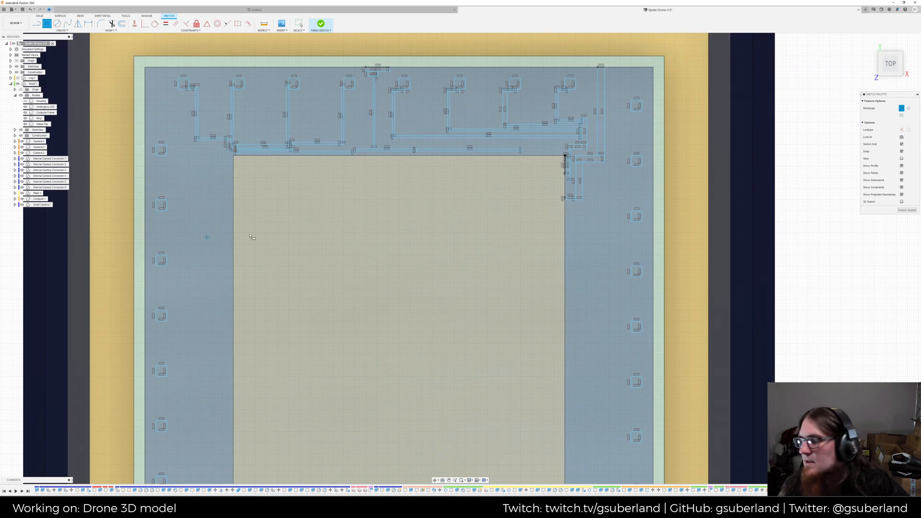
pyautogui.scroll(3, 638, 158)
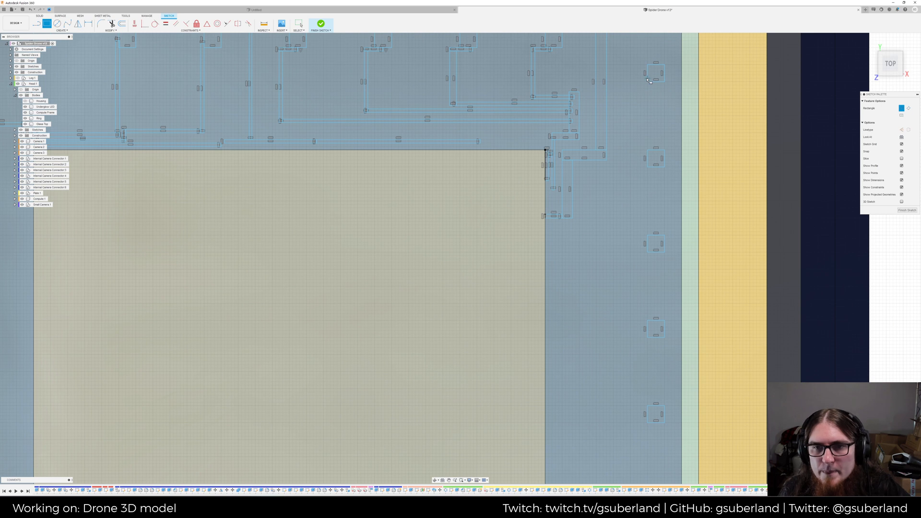
pyautogui.click(618, 81)
pyautogui.click(617, 80)
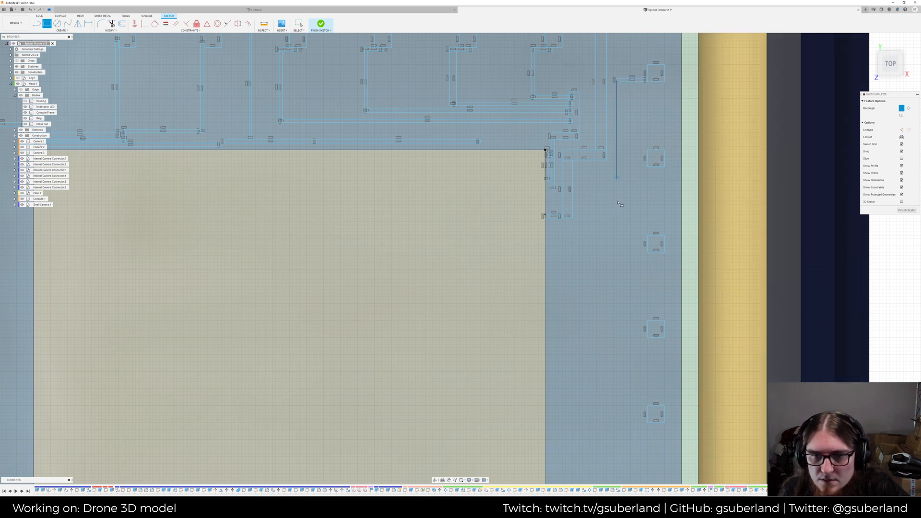
pyautogui.click(622, 179)
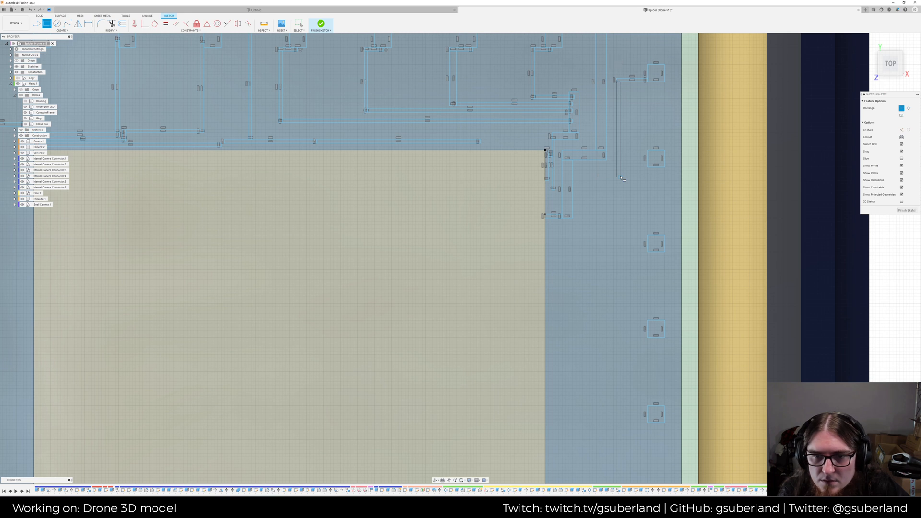
pyautogui.click(619, 175)
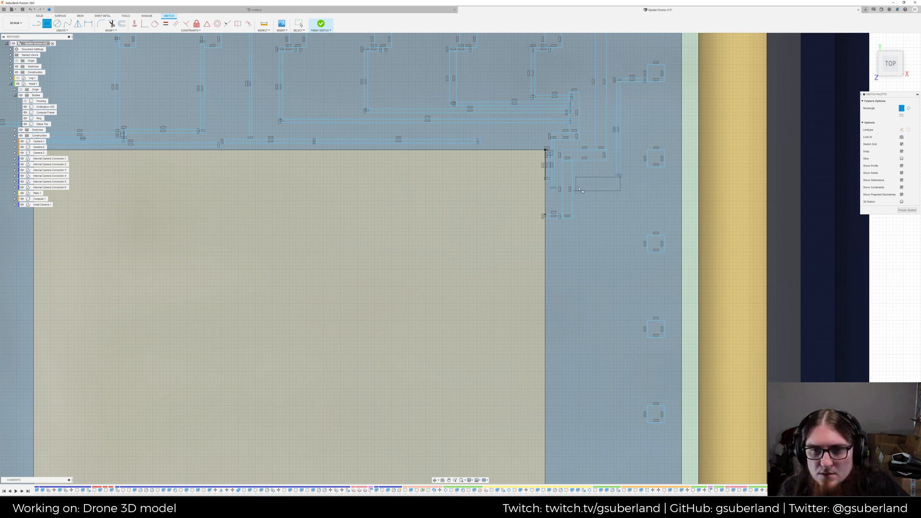
pyautogui.click(579, 180)
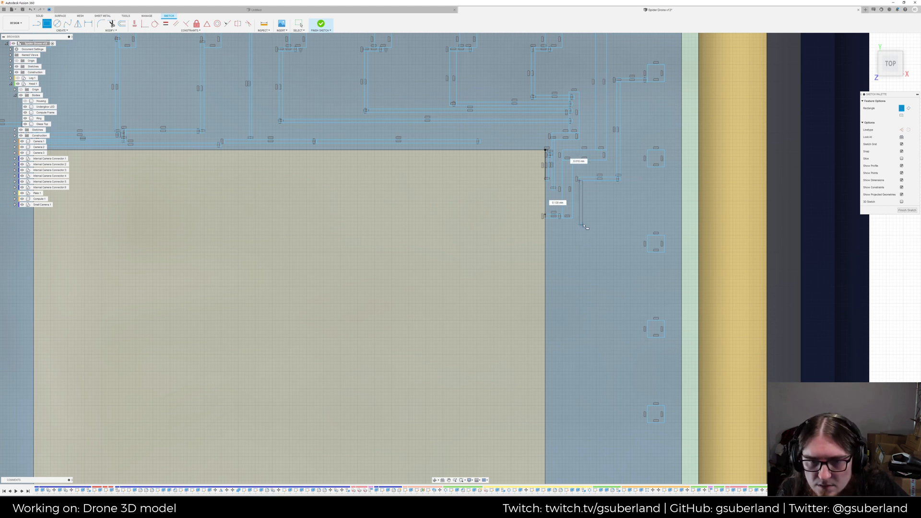
pyautogui.click(583, 226)
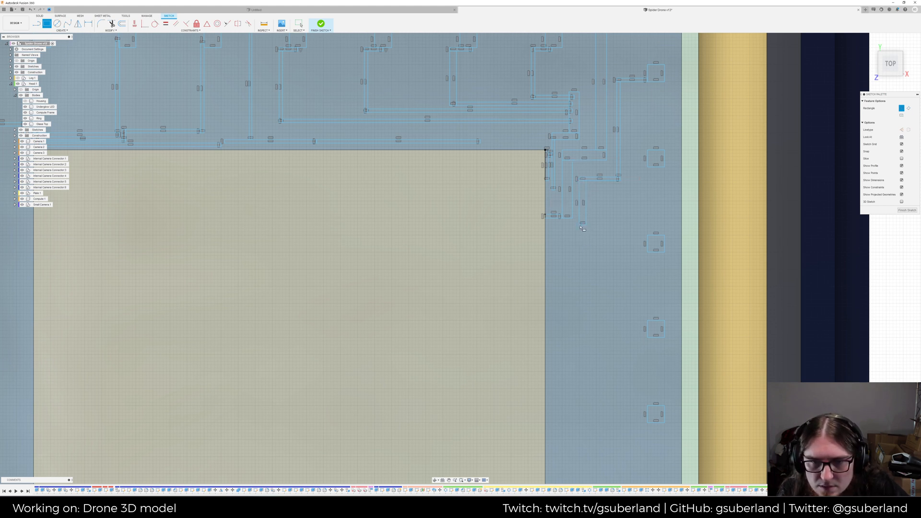
pyautogui.click(583, 224)
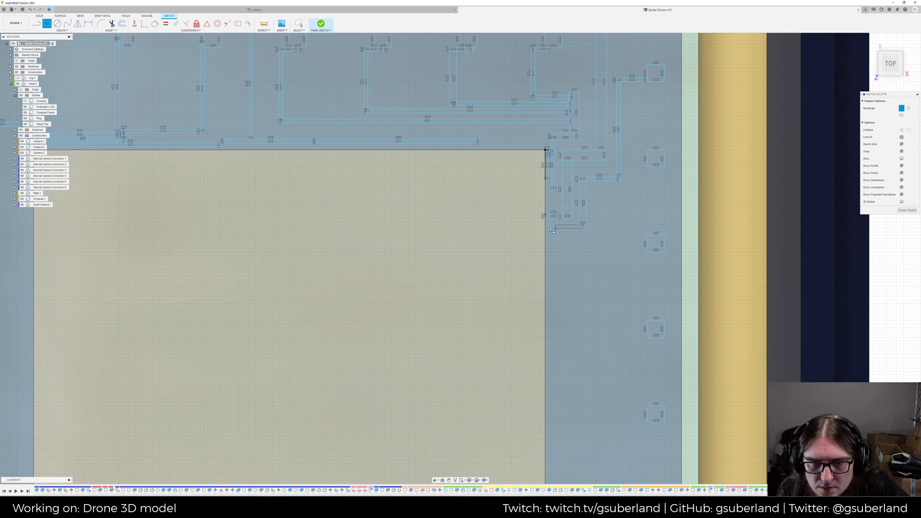
pyautogui.click(545, 228)
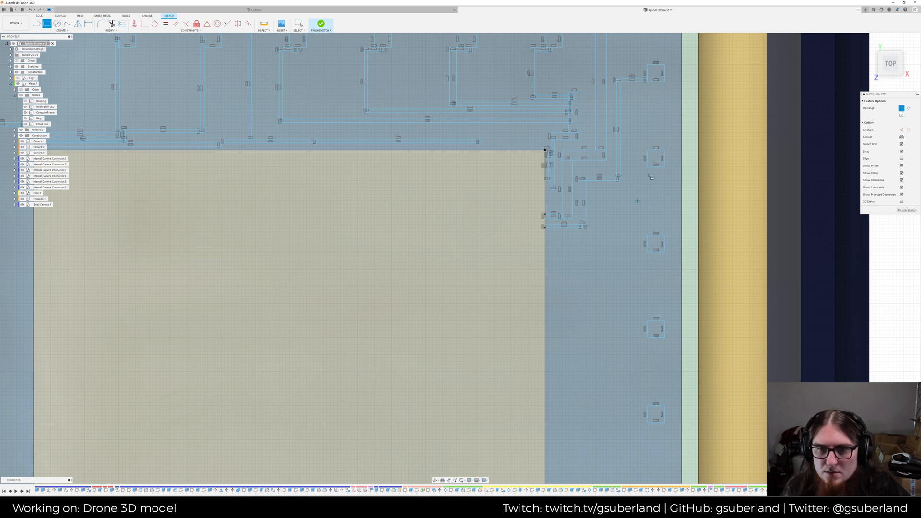
# Draw a thin trace from the second right-hand pad down and left, stopping beside the first pad's trace
pyautogui.click(647, 167)
pyautogui.click(647, 194)
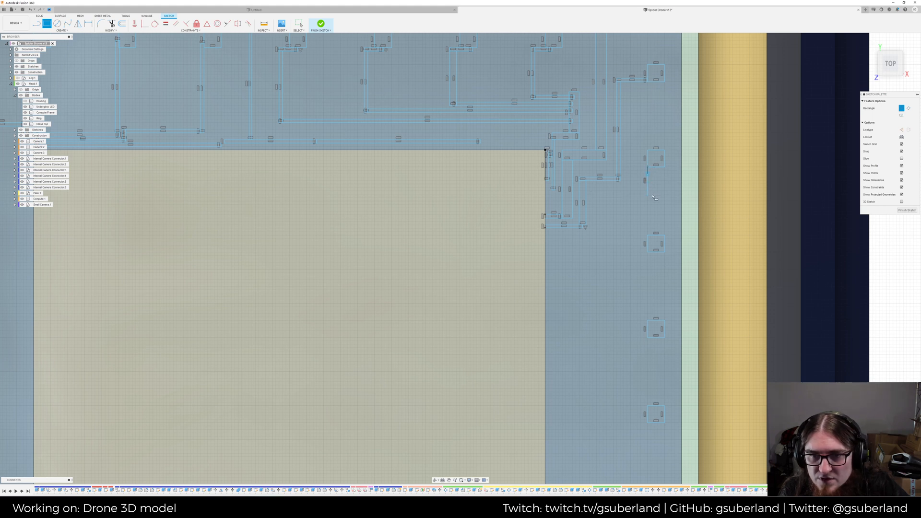
pyautogui.click(652, 195)
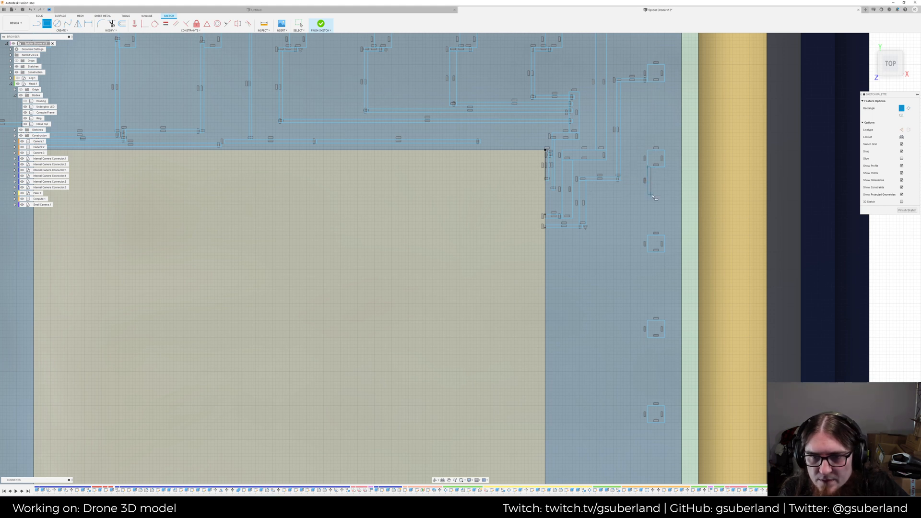
pyautogui.click(593, 200)
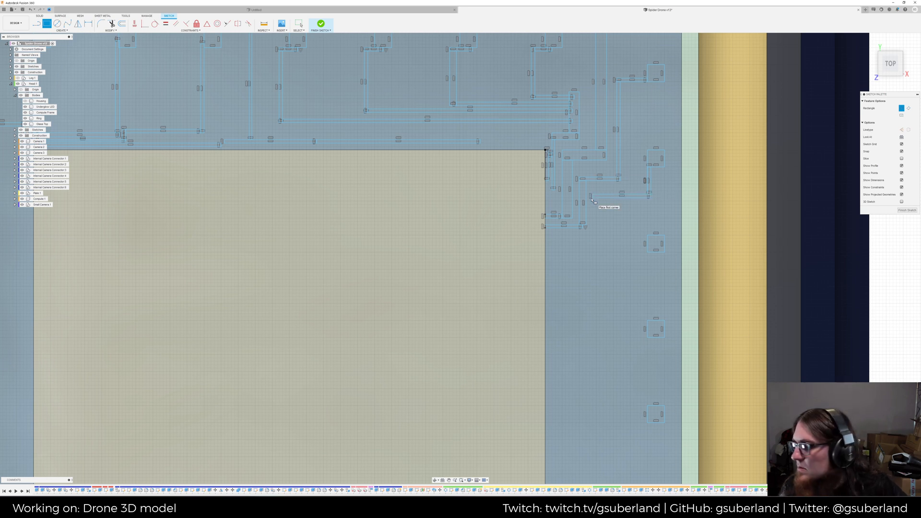
pyautogui.click(592, 198)
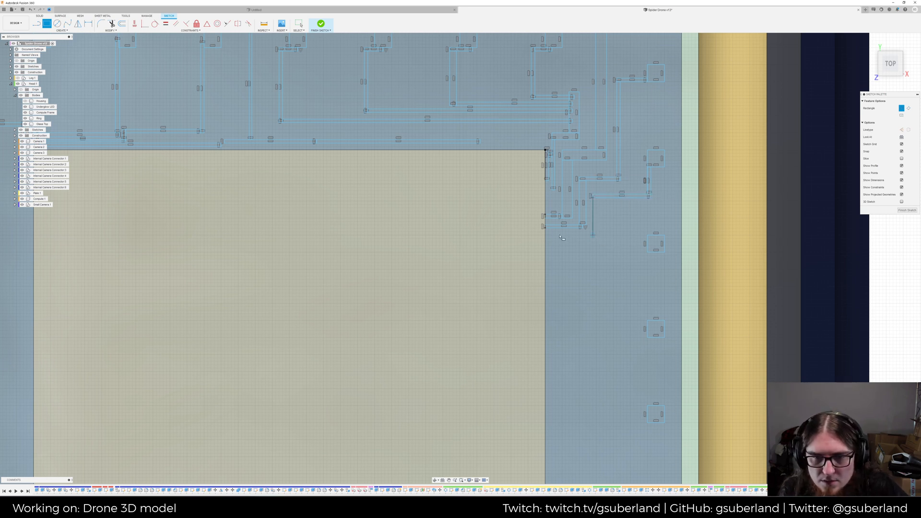
pyautogui.click(543, 242)
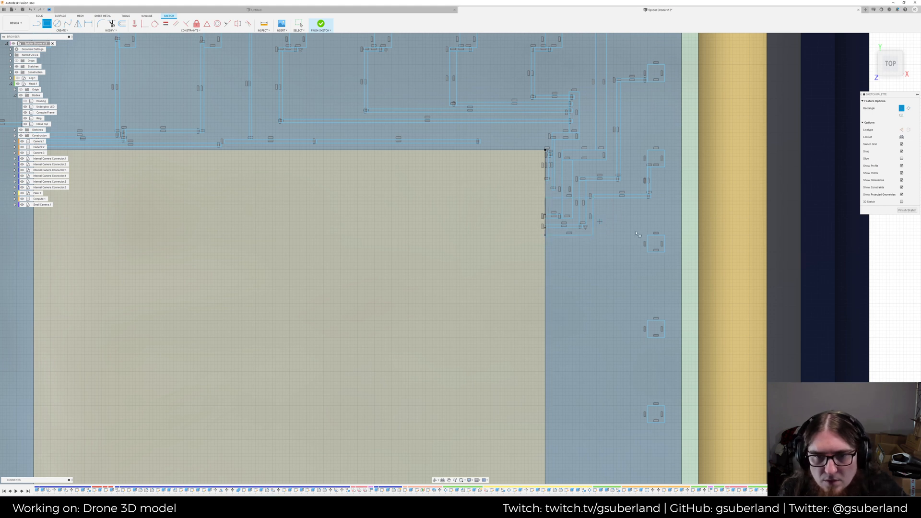
pyautogui.press('Escape')
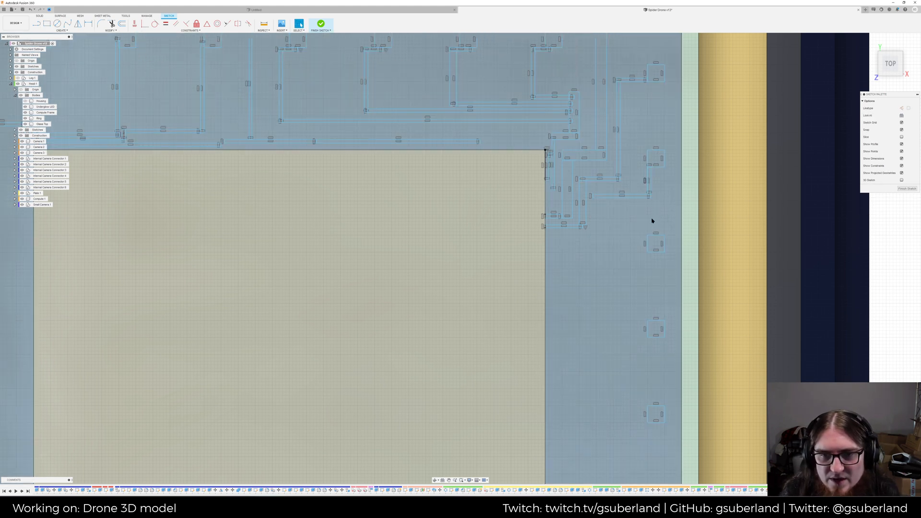
# Continue the second right-hand pad's trace with thin rectangles running down and left to the sensing area's right edge
pyautogui.press('r')
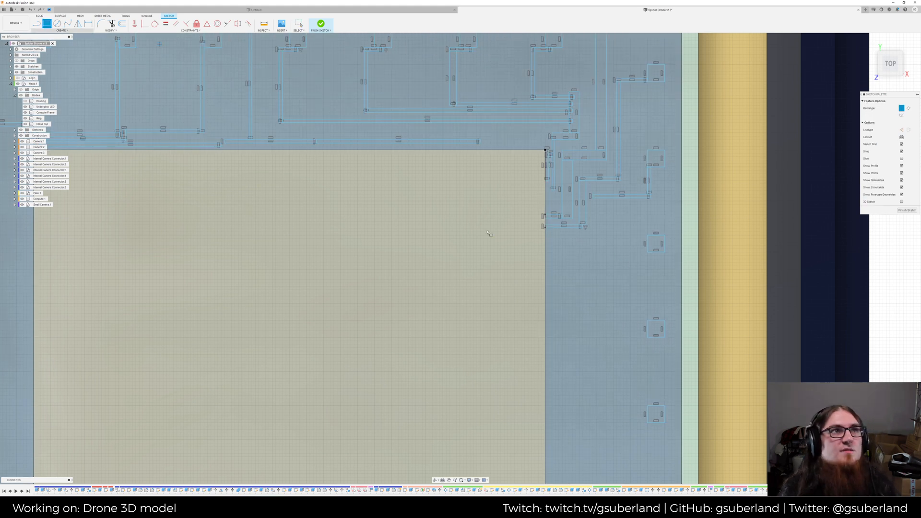
pyautogui.click(590, 197)
pyautogui.click(595, 235)
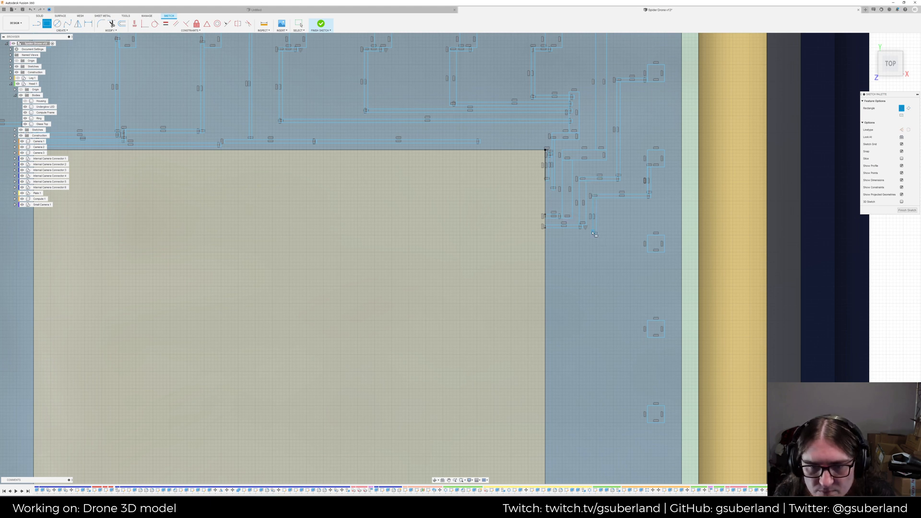
pyautogui.click(545, 236)
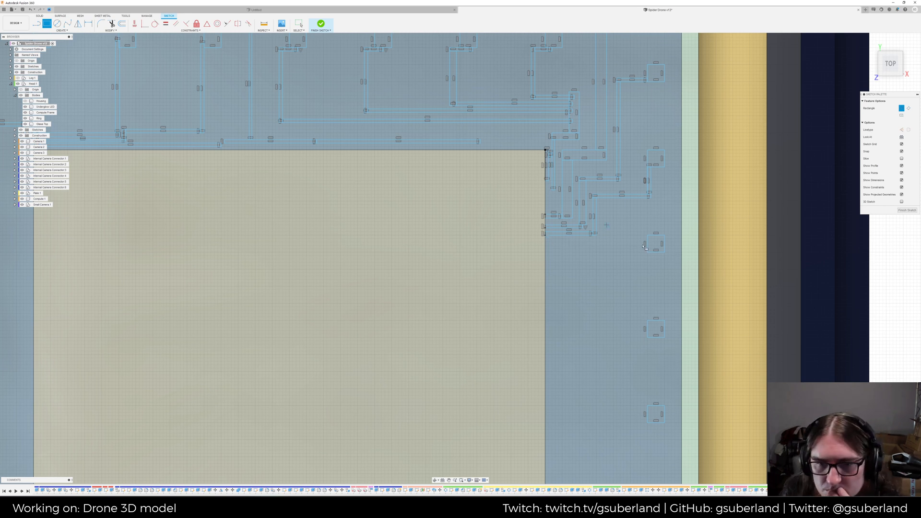
# Draw a straight trace between the third right-hand pad and the sensing area, plus a stepped one from the fourth pad up, left, up, left
pyautogui.click(546, 241)
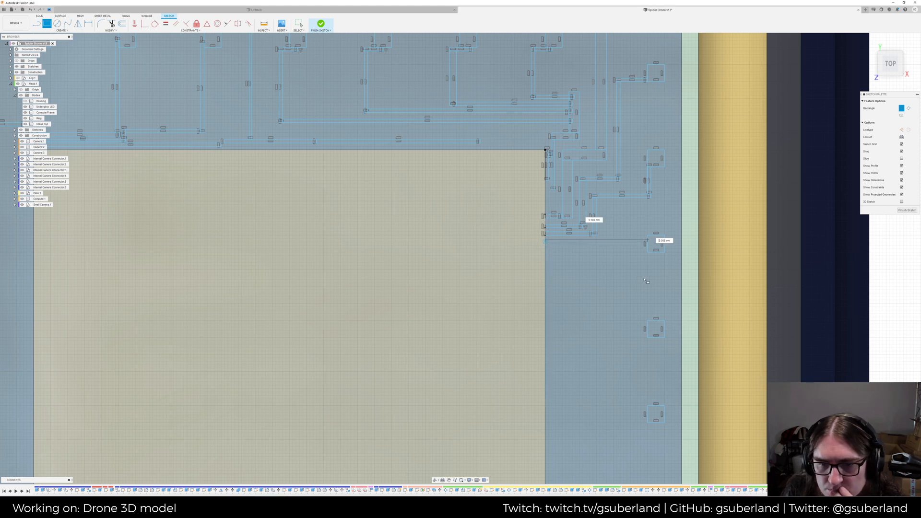
pyautogui.press('Return')
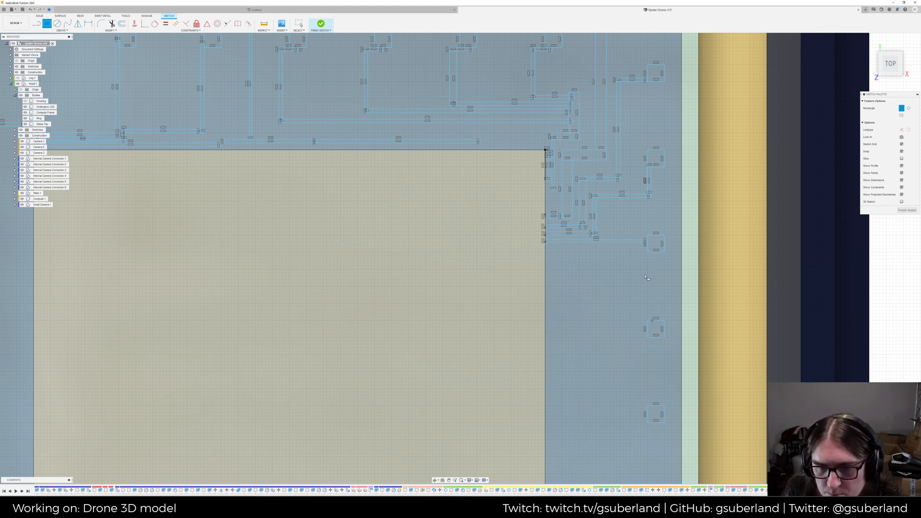
pyautogui.click(648, 270)
pyautogui.click(648, 270)
pyautogui.click(598, 272)
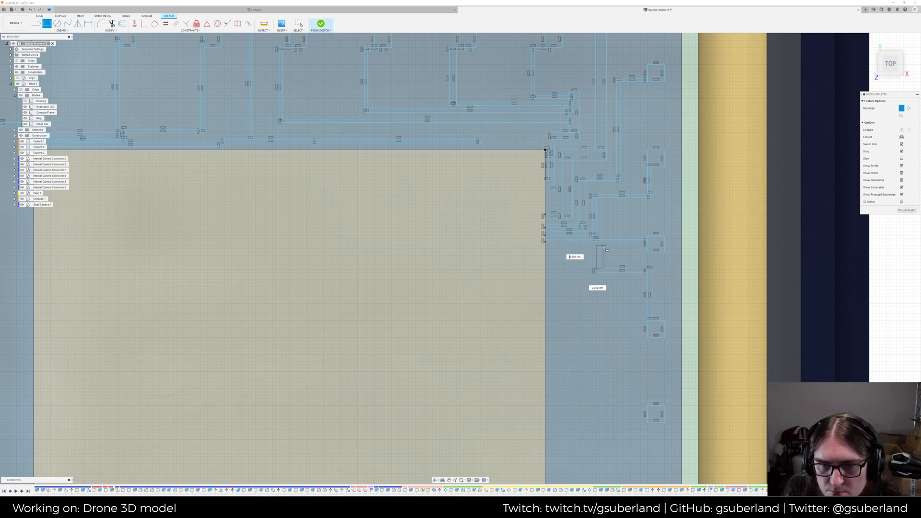
pyautogui.click(597, 248)
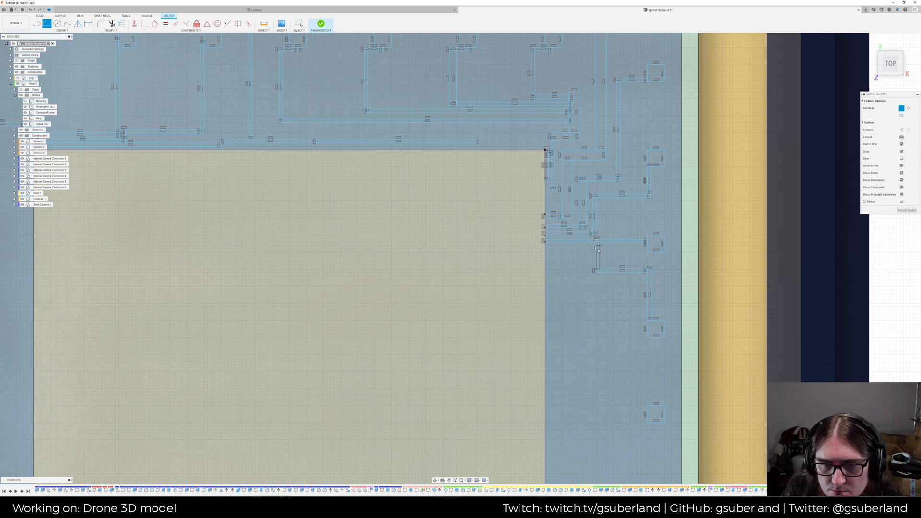
pyautogui.click(546, 246)
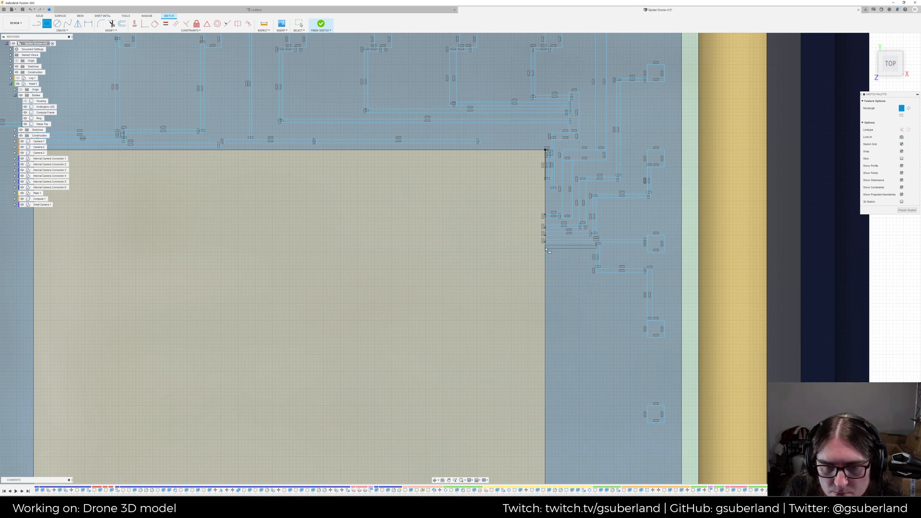
pyautogui.press('Return')
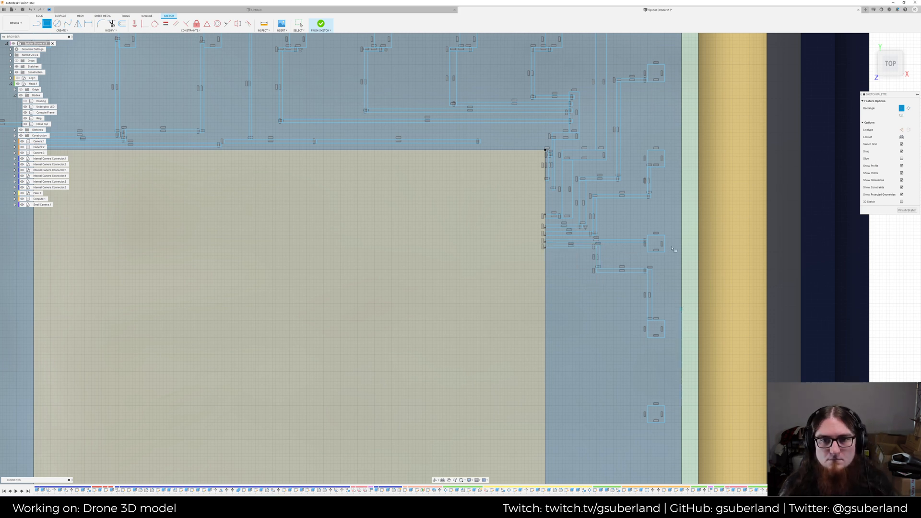
# Draw a long vertical strip beside the sensing area's right edge and a wider horizontal bar linking it to the chip's right edge
pyautogui.moveTo(683, 331); pyautogui.dragTo(670, 257, button='middle')
pyautogui.scroll(-3, 651, 267)
pyautogui.moveTo(635, 291); pyautogui.dragTo(605, 263, button='middle')
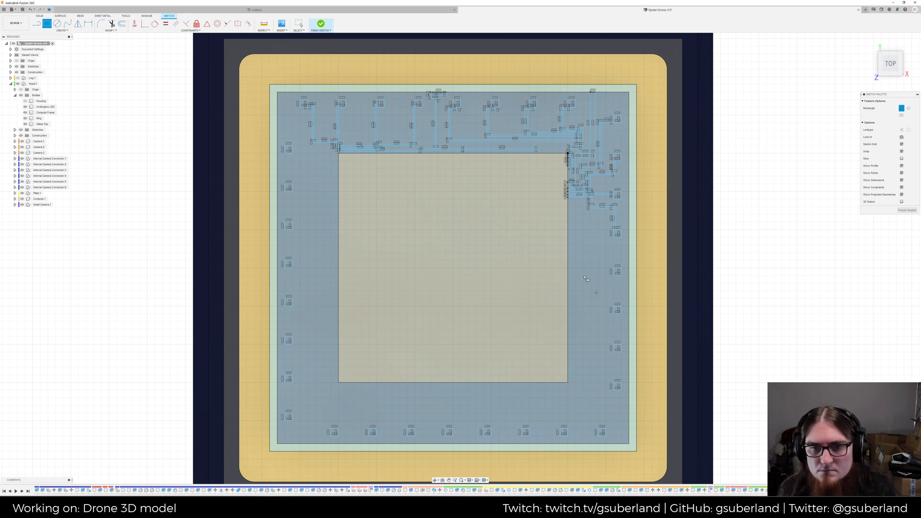
pyautogui.scroll(2, 571, 204)
pyautogui.click(572, 199)
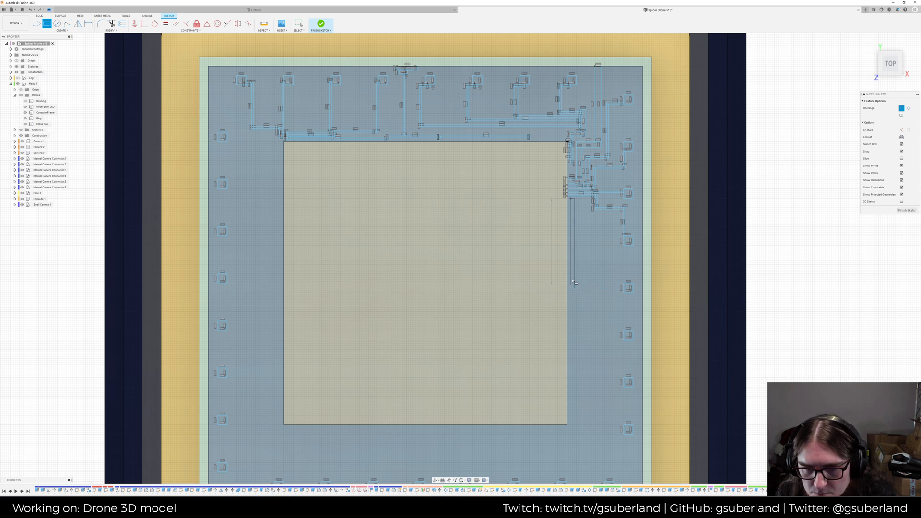
pyautogui.click(573, 267)
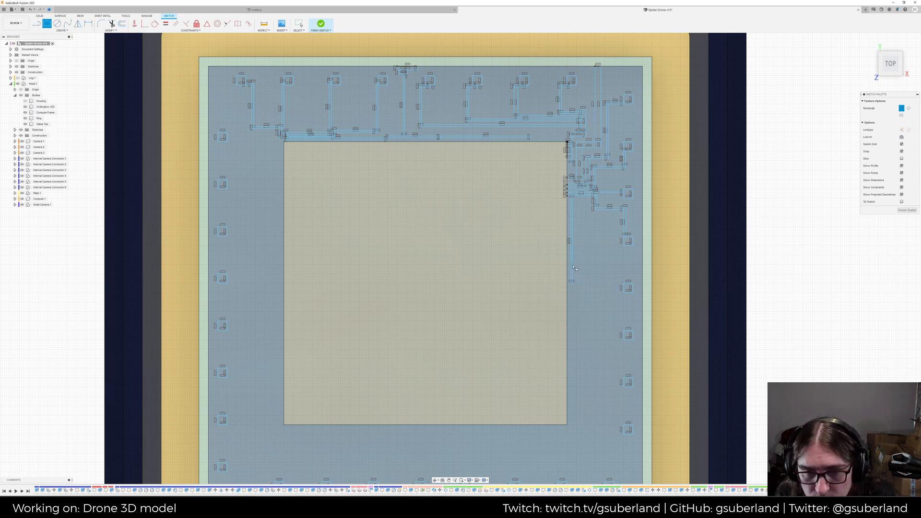
pyautogui.click(644, 274)
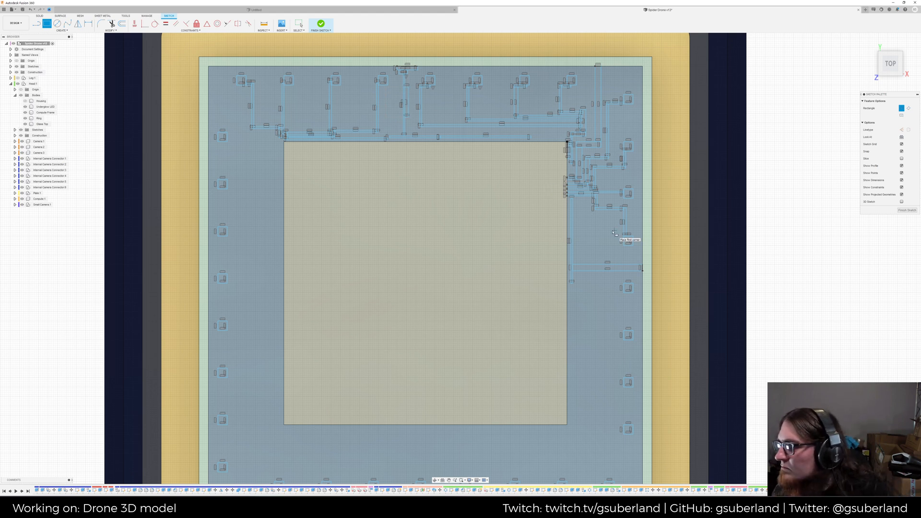
# Draw equally long thin horizontal traces from the fifth and sixth right-hand pads left toward the sensing area
pyautogui.moveTo(599, 294)
pyautogui.mouseDown(button='middle')
pyautogui.moveTo(601, 278)
pyautogui.moveTo(576, 251)
pyautogui.mouseUp(button='middle')
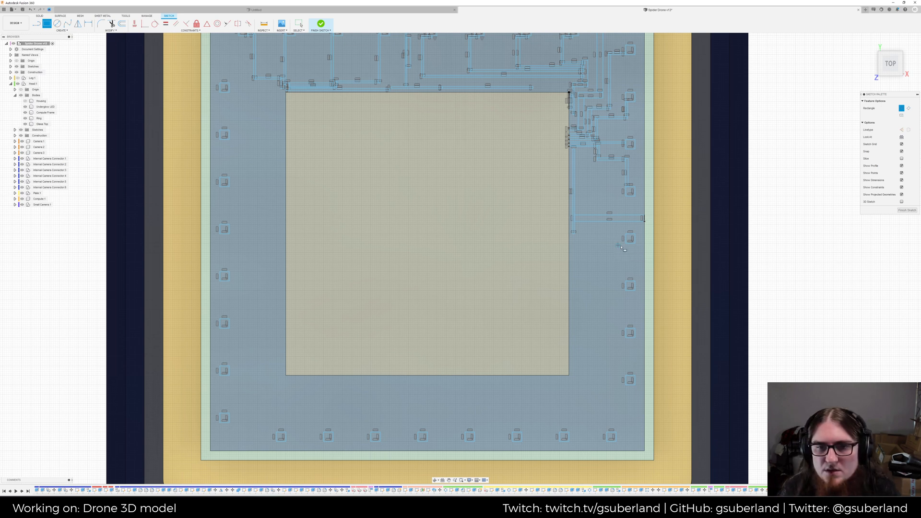
pyautogui.click(644, 242)
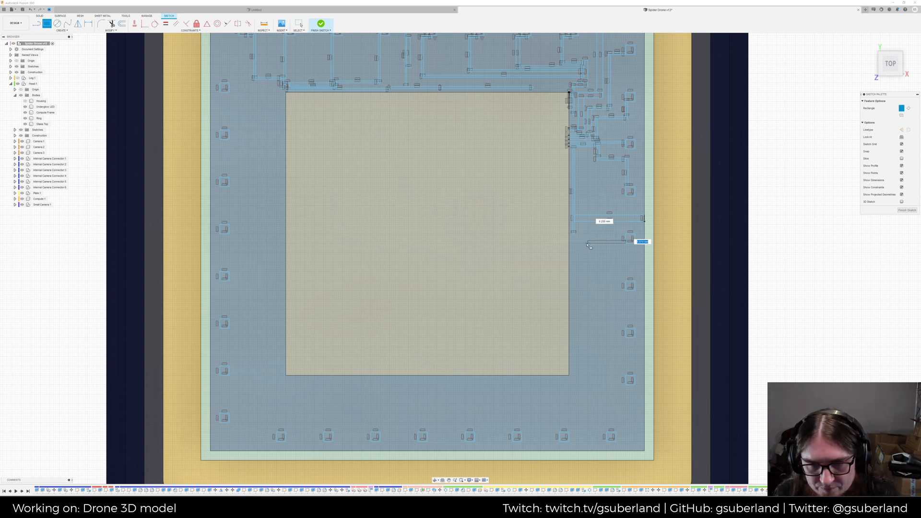
pyautogui.click(586, 243)
pyautogui.click(625, 282)
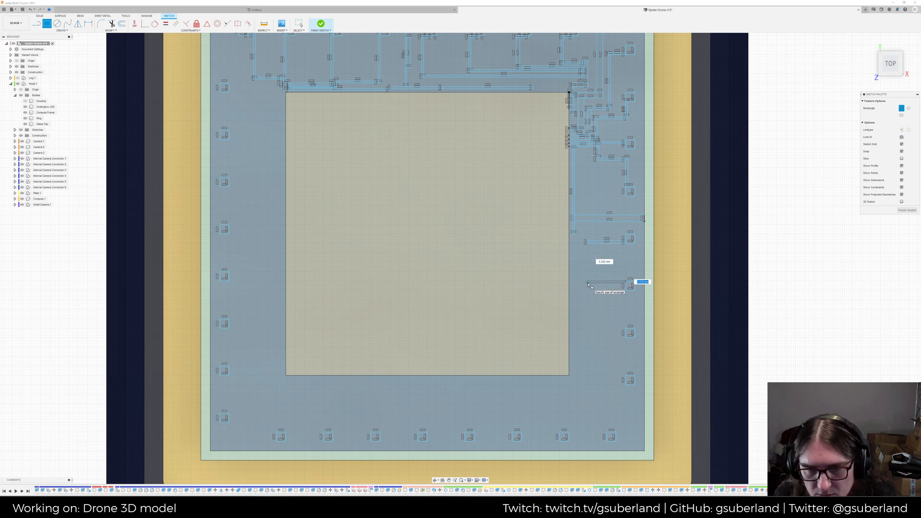
pyautogui.click(589, 284)
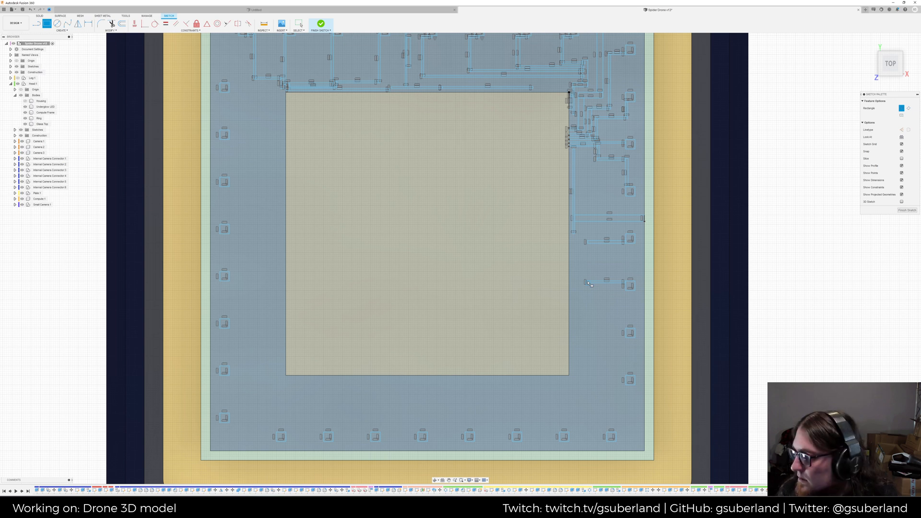
# Extend the sixth pad's trace up and the fifth pad's trace down with thin vertical rectangles, leaving a gap between their ends
pyautogui.click(589, 284)
pyautogui.click(591, 264)
pyautogui.scroll(1, 591, 267)
pyautogui.click(591, 266)
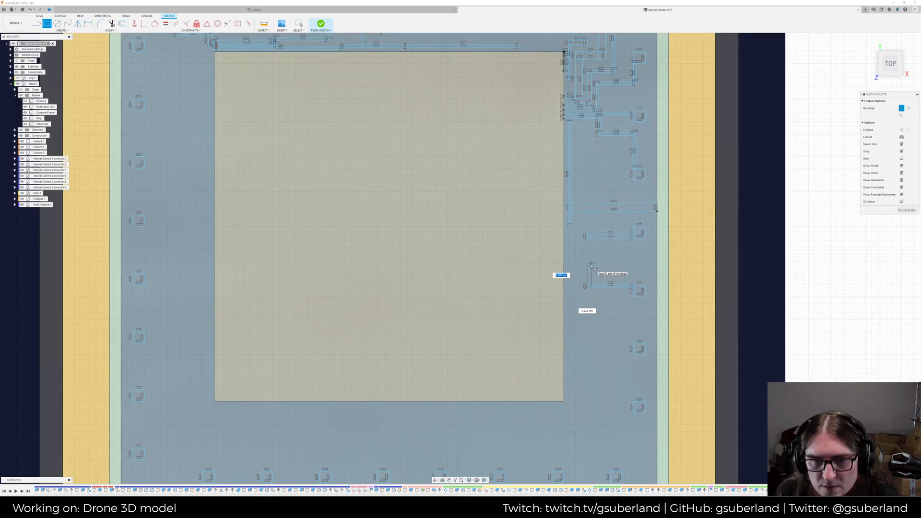
pyautogui.moveTo(590, 266); pyautogui.dragTo(557, 265, button='middle')
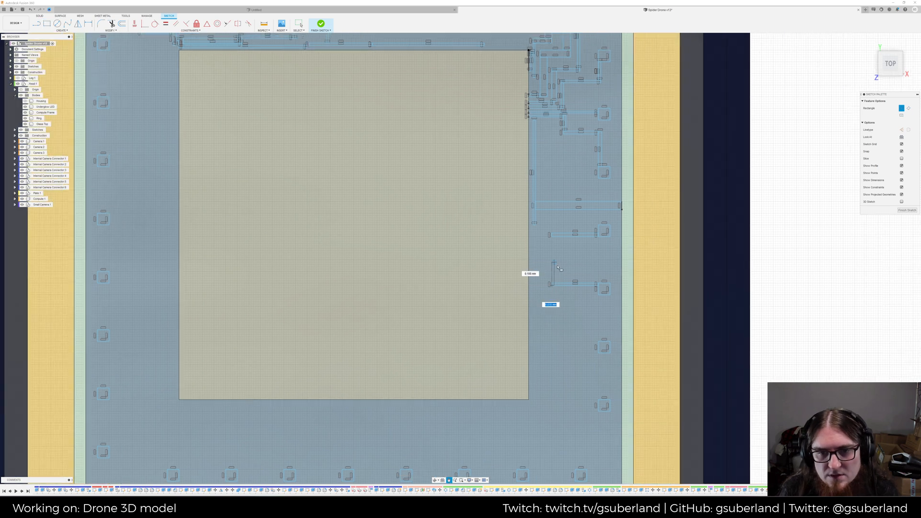
pyautogui.press('Tab')
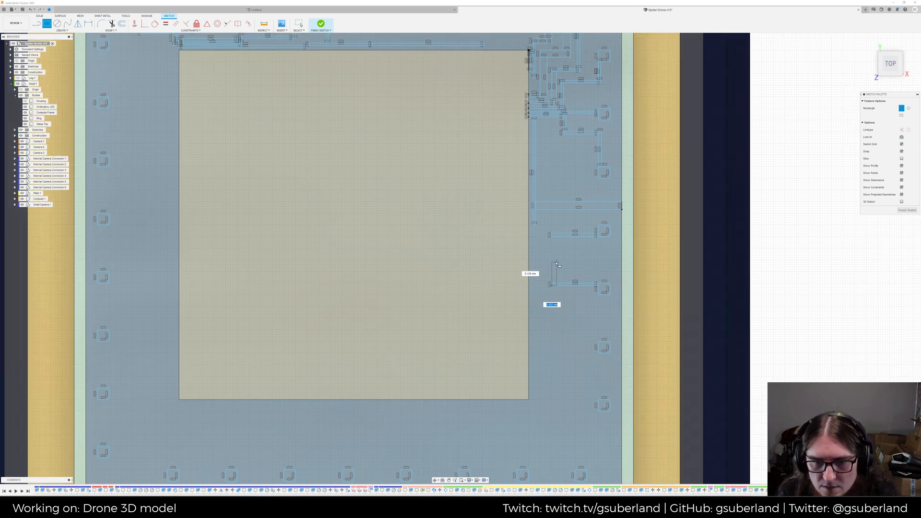
pyautogui.press('Return')
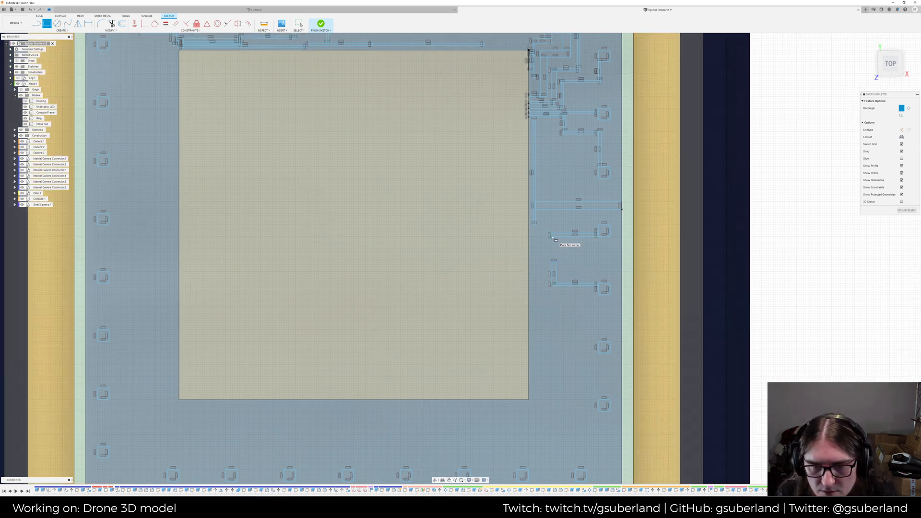
pyautogui.click(551, 236)
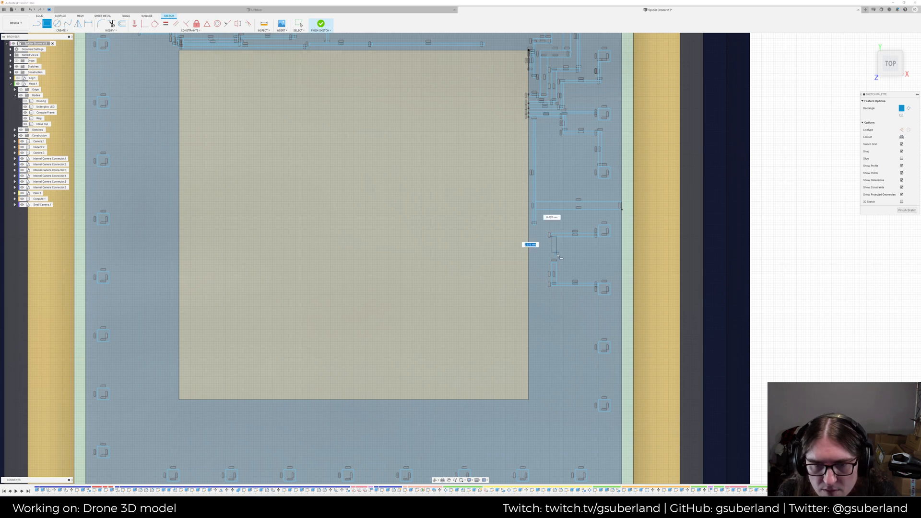
pyautogui.press('Return')
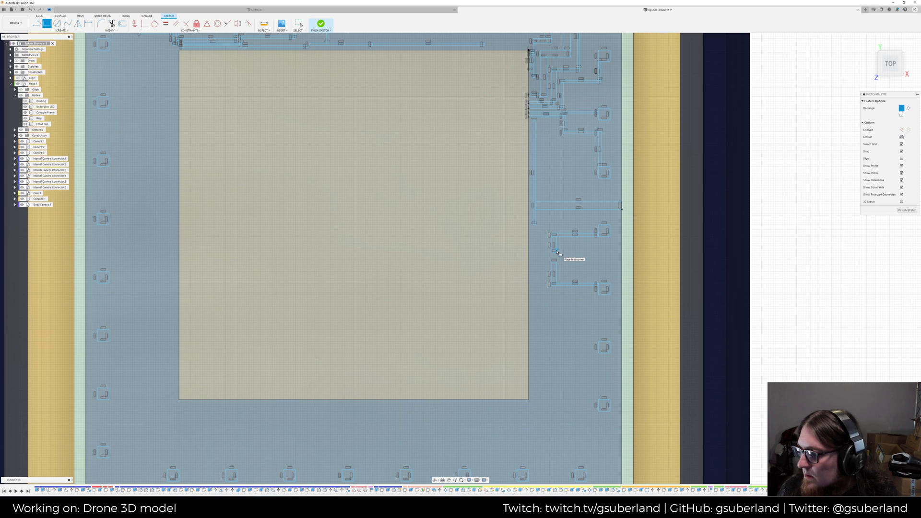
# Bridge the gap between the two vertical traces with thin rectangles running left, down along the sensing area's edge, and back right
pyautogui.click(557, 251)
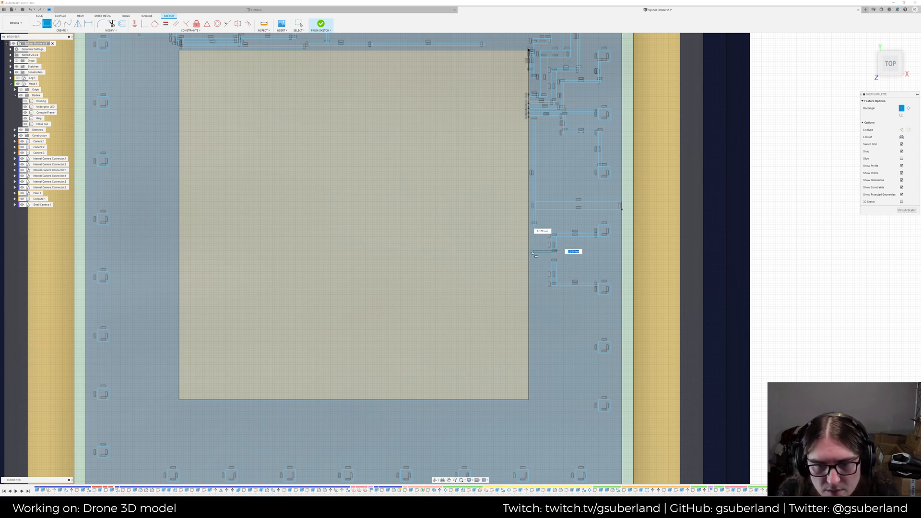
pyautogui.click(531, 253)
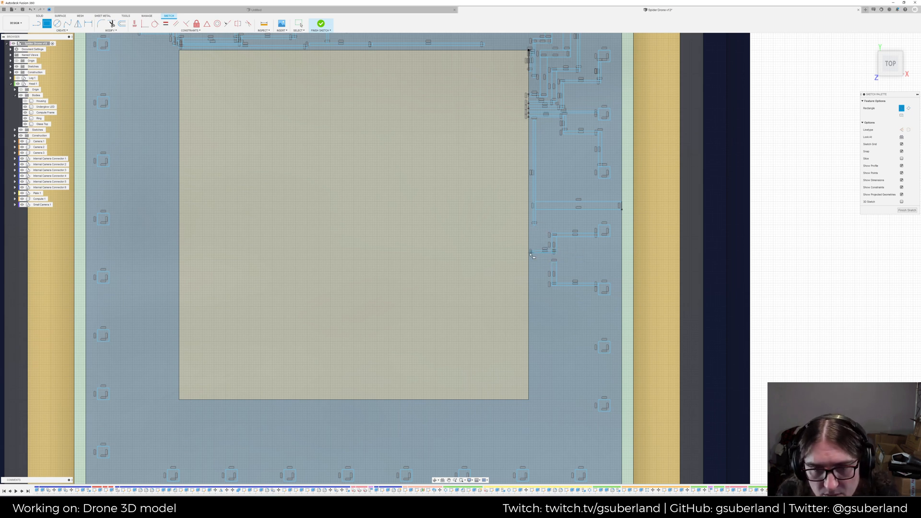
pyautogui.click(533, 261)
pyautogui.click(532, 261)
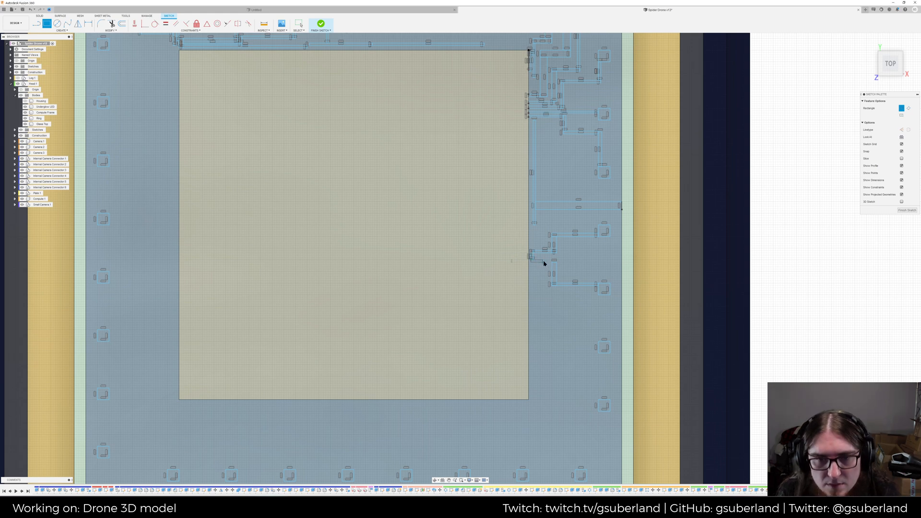
pyautogui.press('Escape')
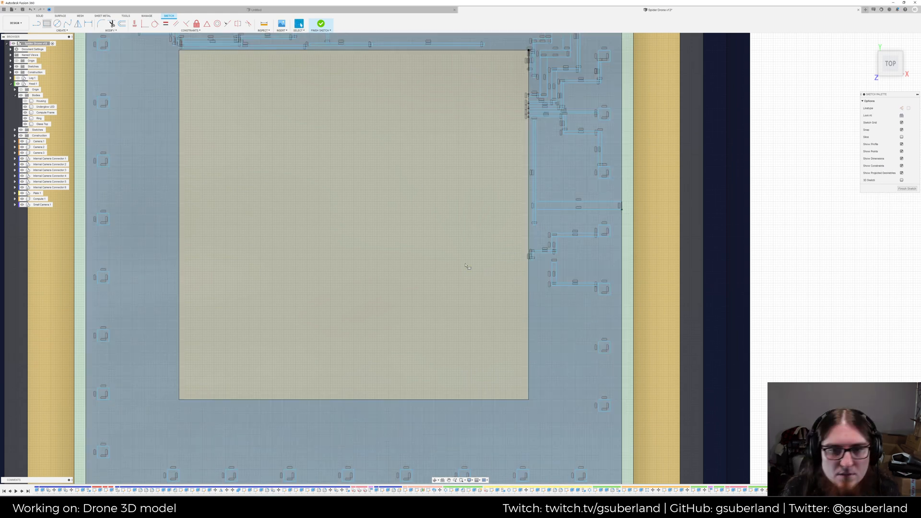
pyautogui.press('r')
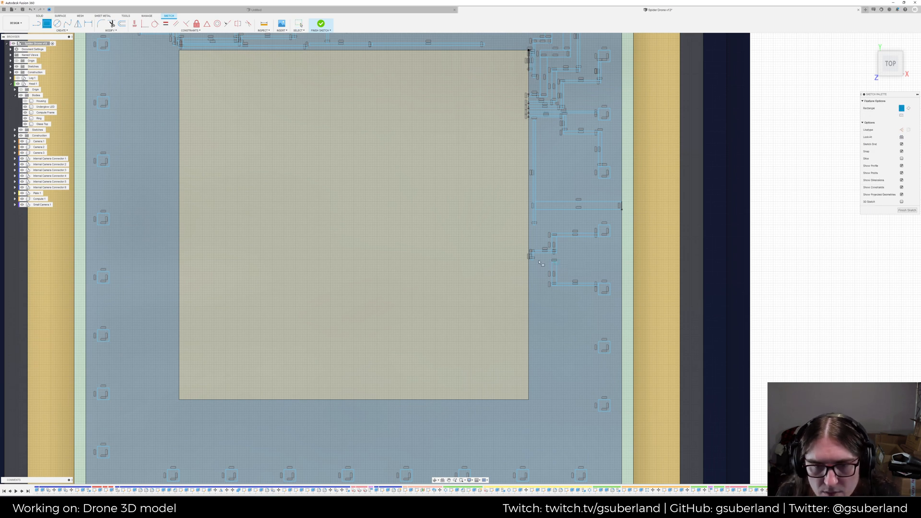
pyautogui.click(533, 259)
pyautogui.click(534, 260)
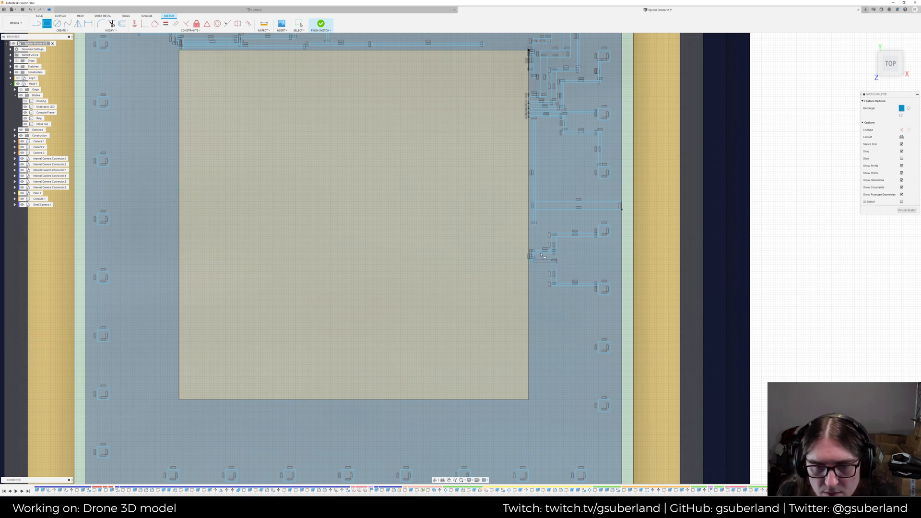
# Add a short vertical rectangle inside the bridge between the fifth and sixth pads' traces and a short strip above it beside the sensing area
pyautogui.click(541, 255)
pyautogui.click(543, 260)
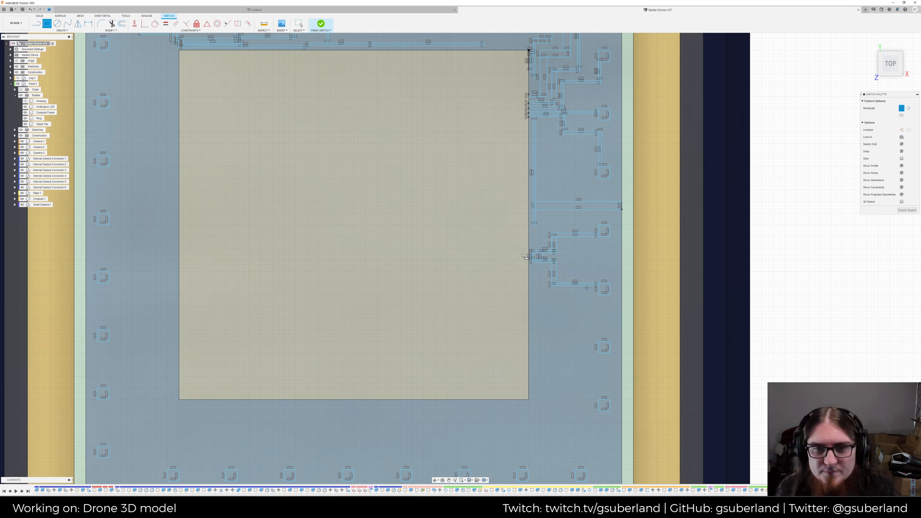
pyautogui.click(532, 230)
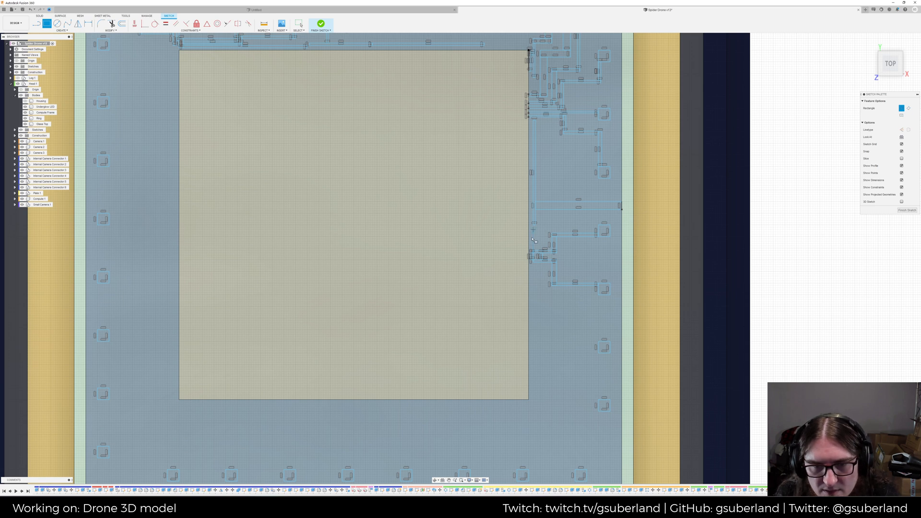
# Draw a thin vertical strip below the bridge beside the sensing area and a wider horizontal bar from its lower end to the chip's right edge
pyautogui.click(534, 267)
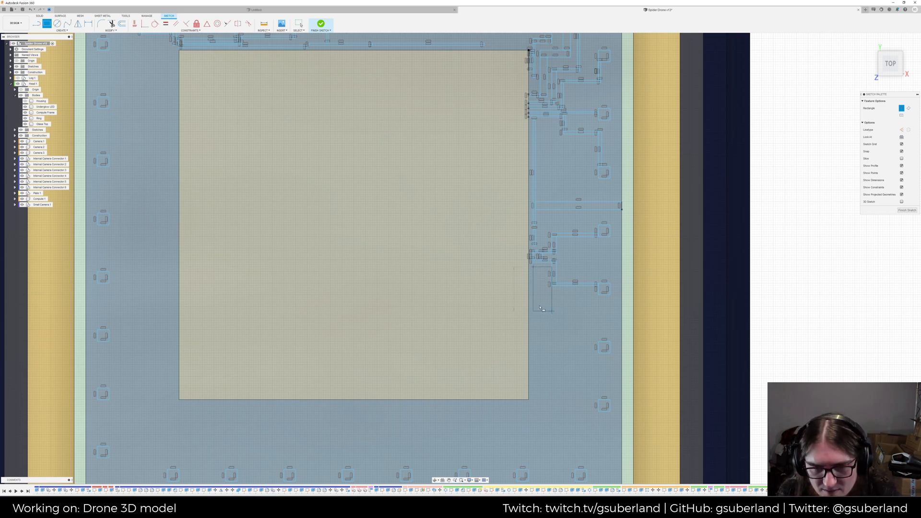
pyautogui.click(538, 307)
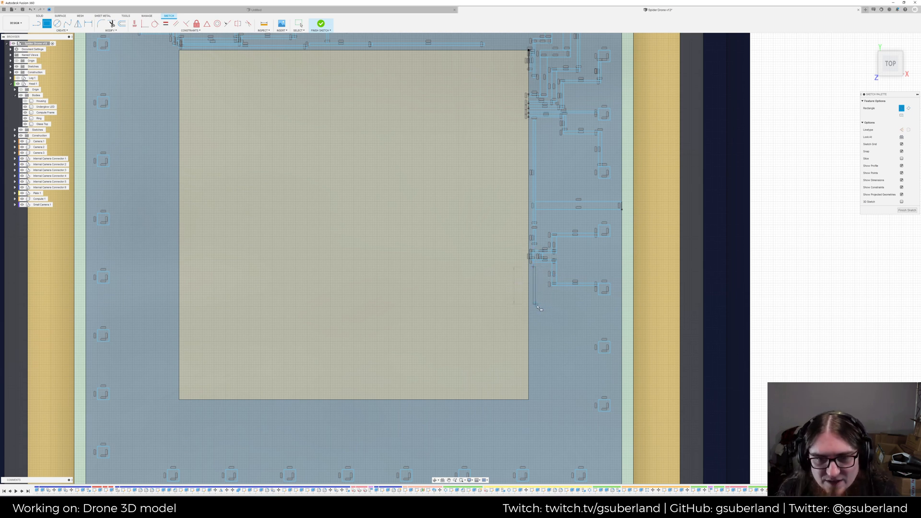
pyautogui.click(536, 305)
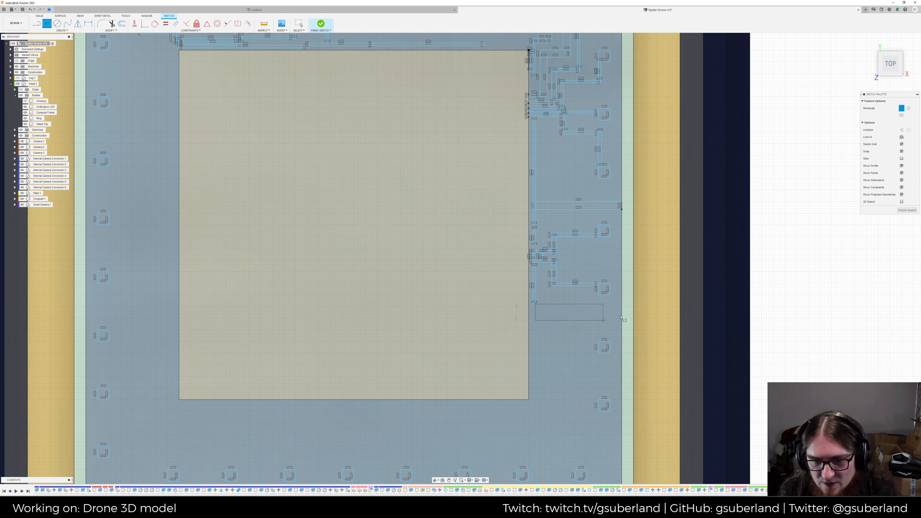
pyautogui.click(534, 307)
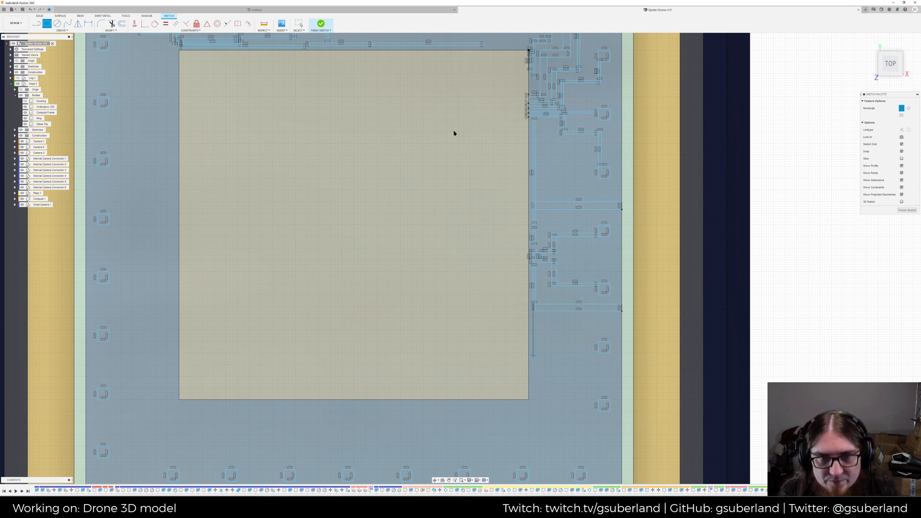
pyautogui.press('Escape')
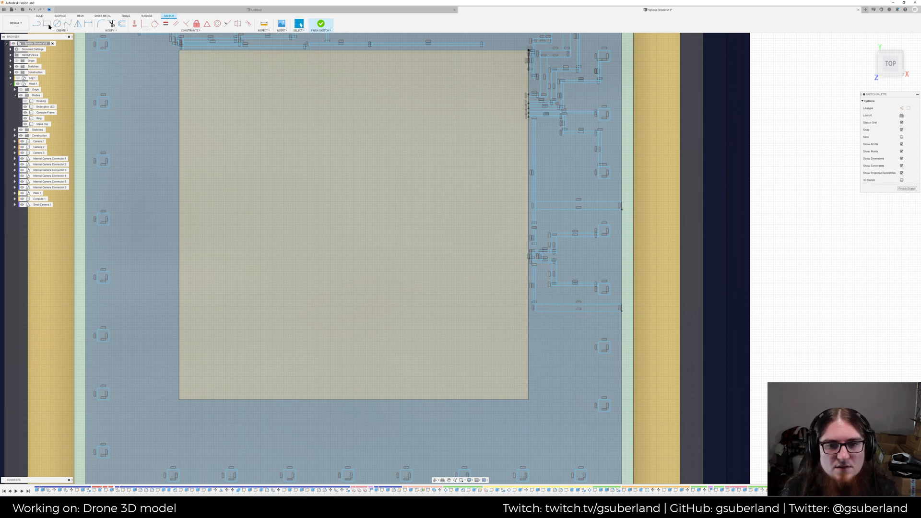
# Continue the vertical strip below the lower horizontal bar to about the seventh right-hand pad's height, and save the design
pyautogui.press('r')
pyautogui.click(533, 308)
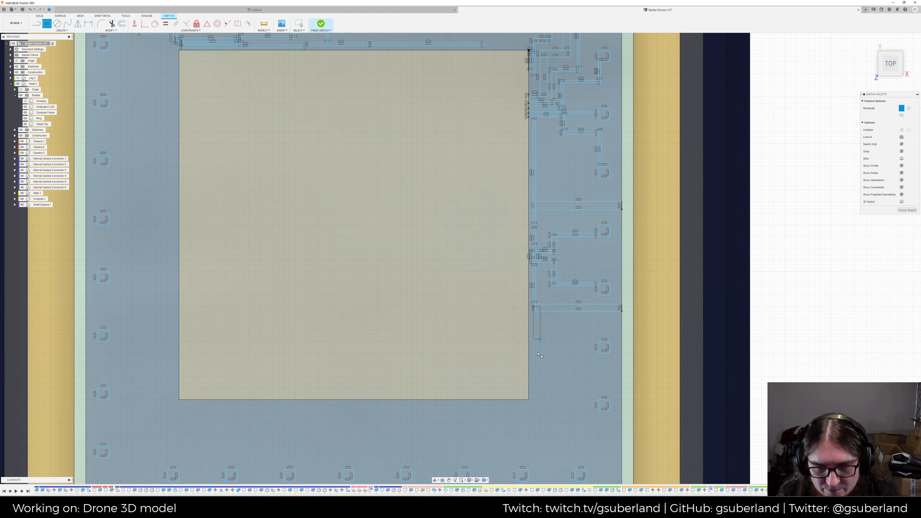
pyautogui.click(538, 356)
pyautogui.moveTo(579, 363); pyautogui.dragTo(594, 358, button='middle')
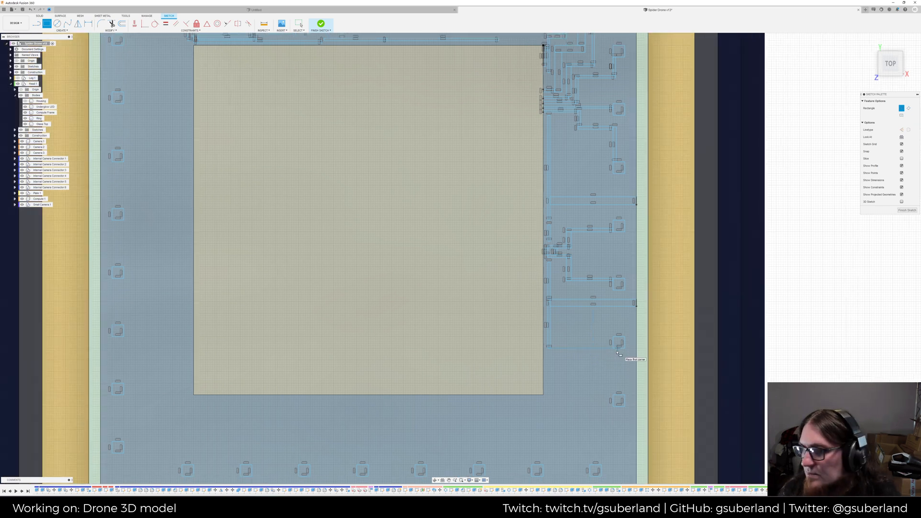
pyautogui.moveTo(603, 358); pyautogui.dragTo(596, 346, button='middle')
pyautogui.hotkey('ctrl', 's')
pyautogui.press('Return')
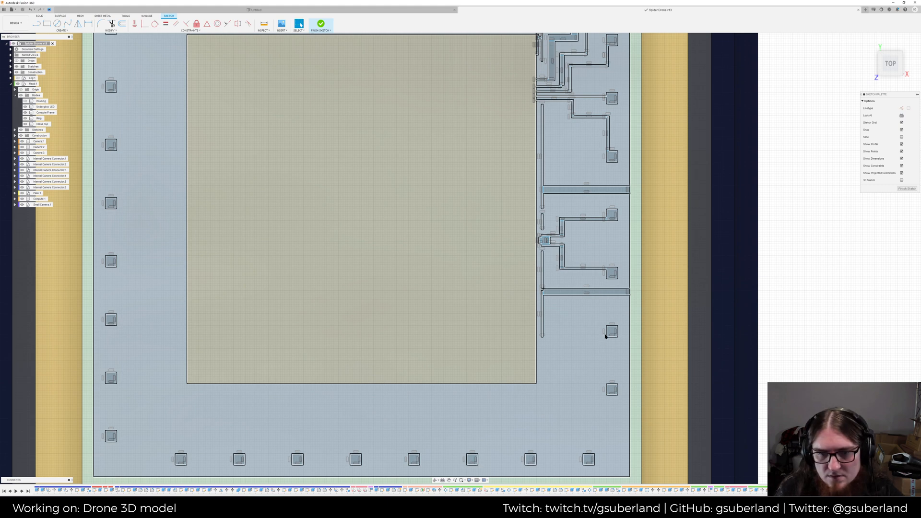
# Draw the seventh right-hand pad's trace as a thin rectangle running down and another running left to the sensing area's edge
pyautogui.click(46, 23)
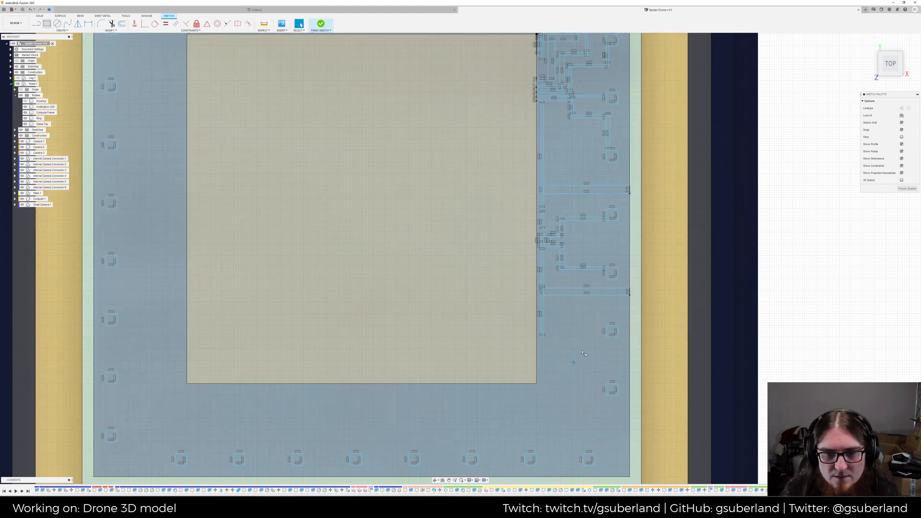
pyautogui.moveTo(577, 356); pyautogui.dragTo(589, 341, button='middle')
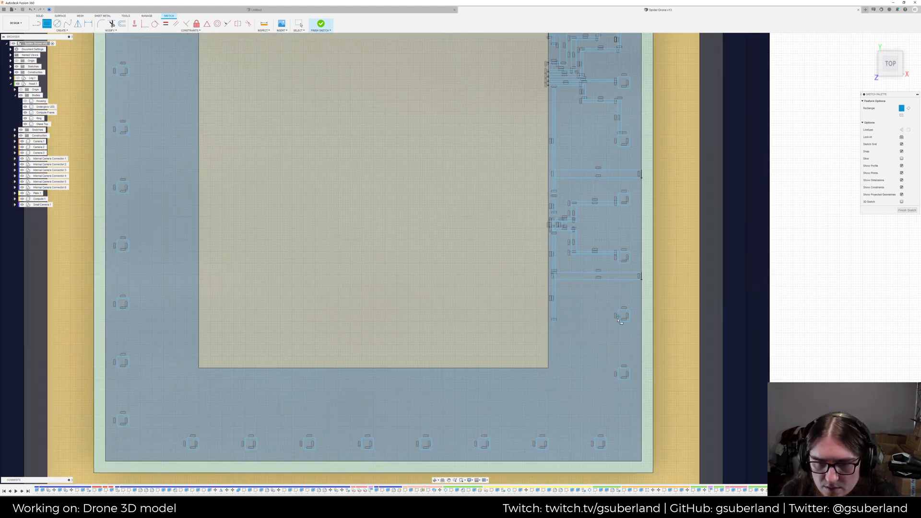
pyautogui.click(615, 319)
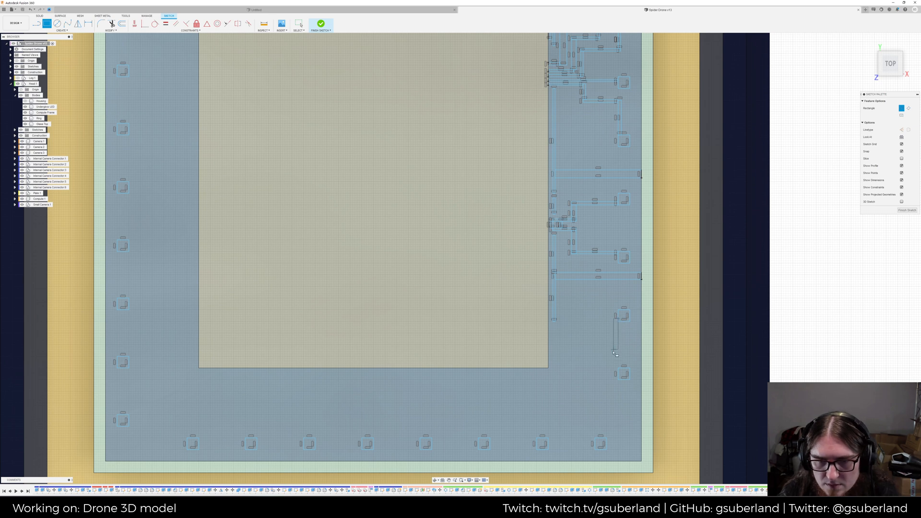
pyautogui.press('Tab')
pyautogui.click(613, 351)
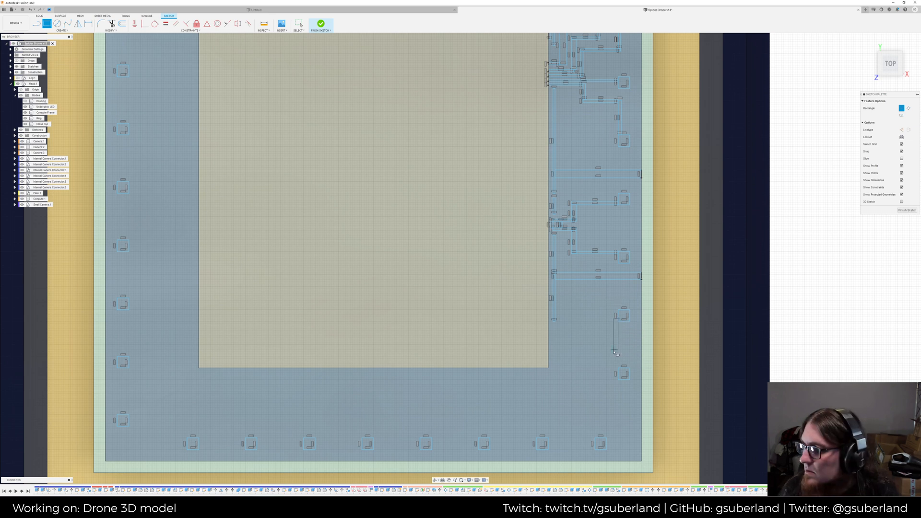
pyautogui.click(613, 351)
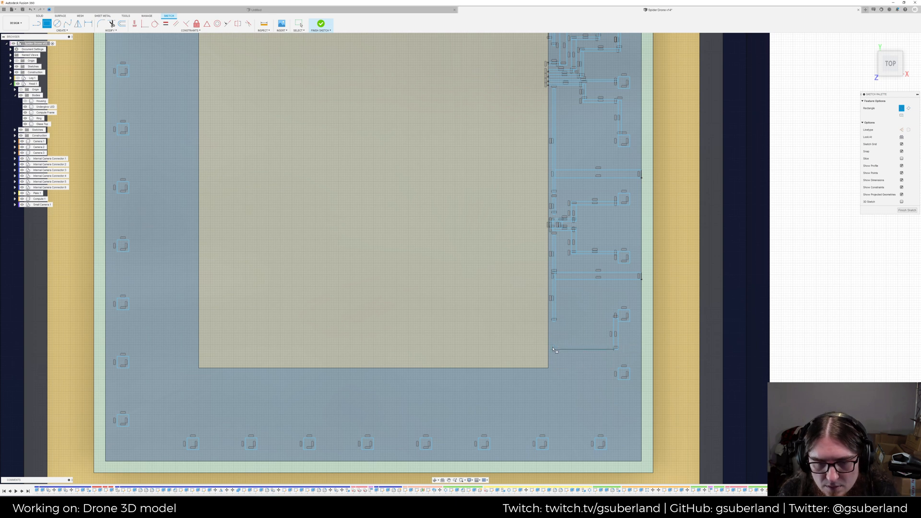
pyautogui.click(554, 350)
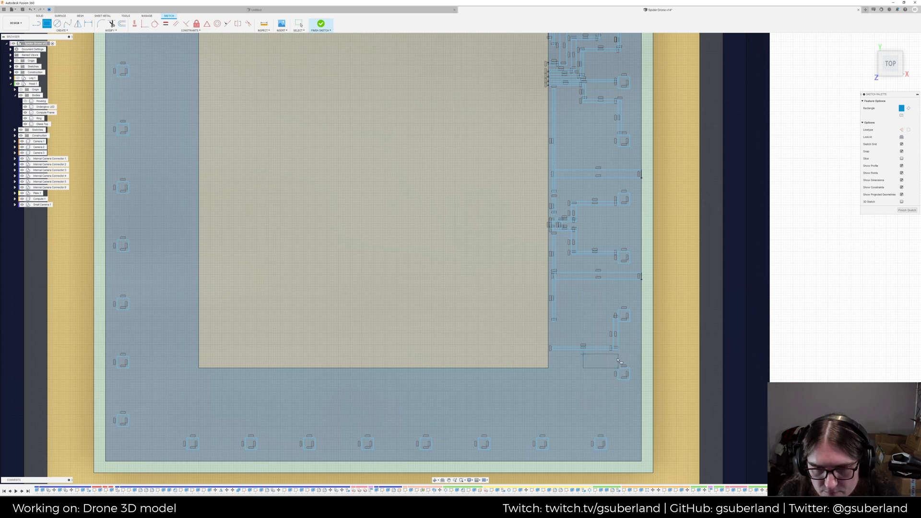
# Draw the eighth right-hand pad's trace up and left to the sensing area, parallel to the seventh's, with a short link at the pad
pyautogui.click(615, 356)
pyautogui.click(614, 357)
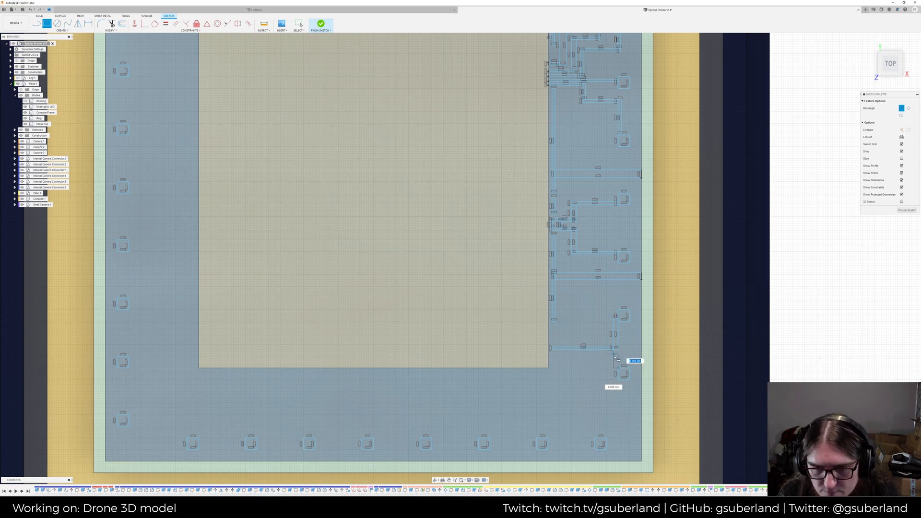
pyautogui.click(555, 358)
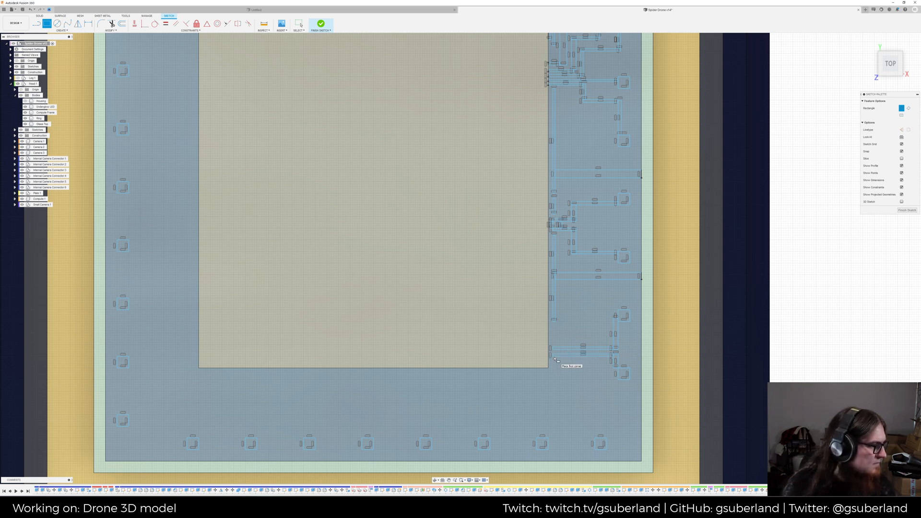
pyautogui.click(626, 371)
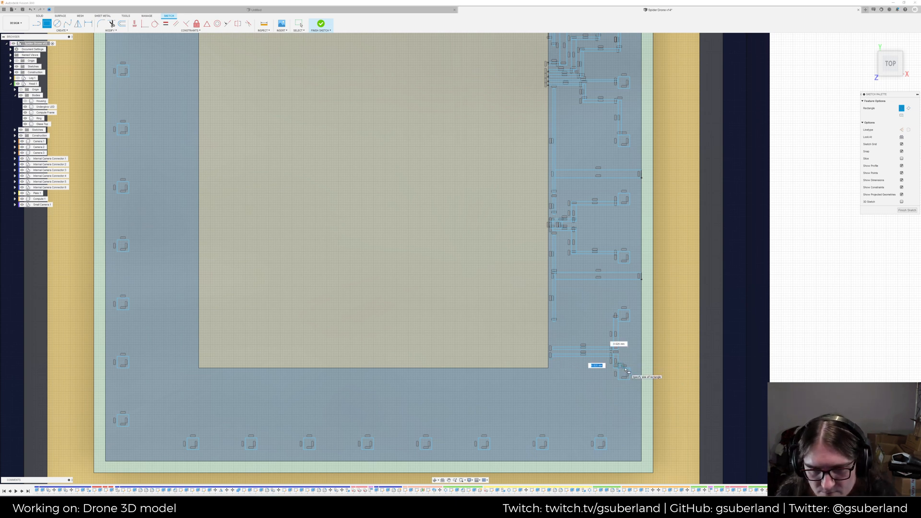
pyautogui.press('Return')
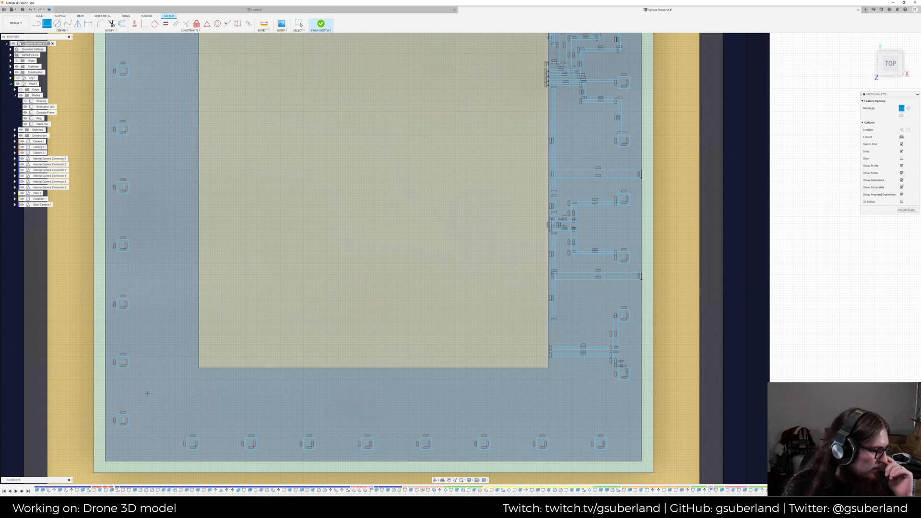
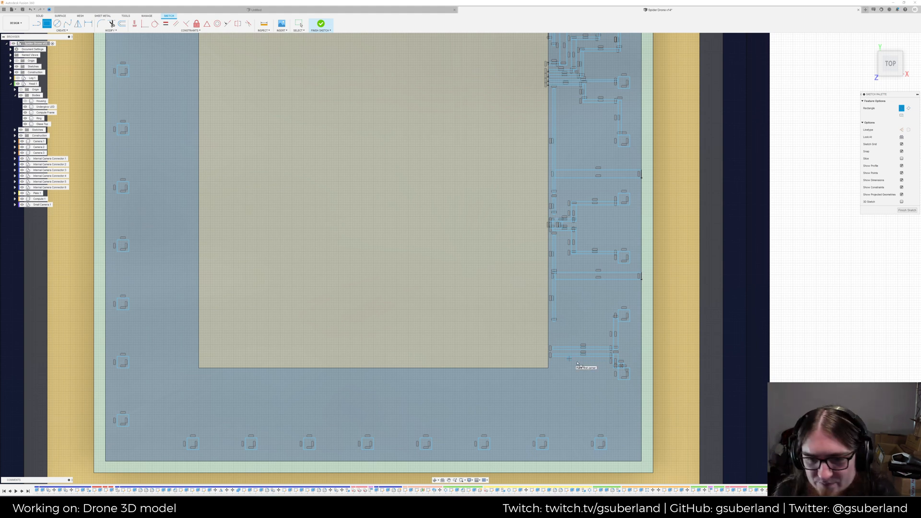
# Draw a thin trace from the rightmost bottom-row pad up and left to the sensing area, just below the eighth pad's trace
pyautogui.click(605, 439)
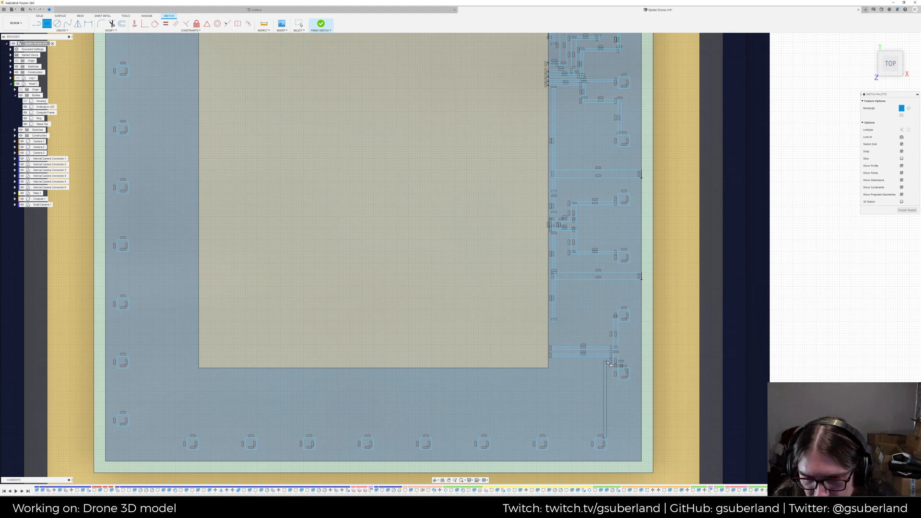
pyautogui.click(607, 361)
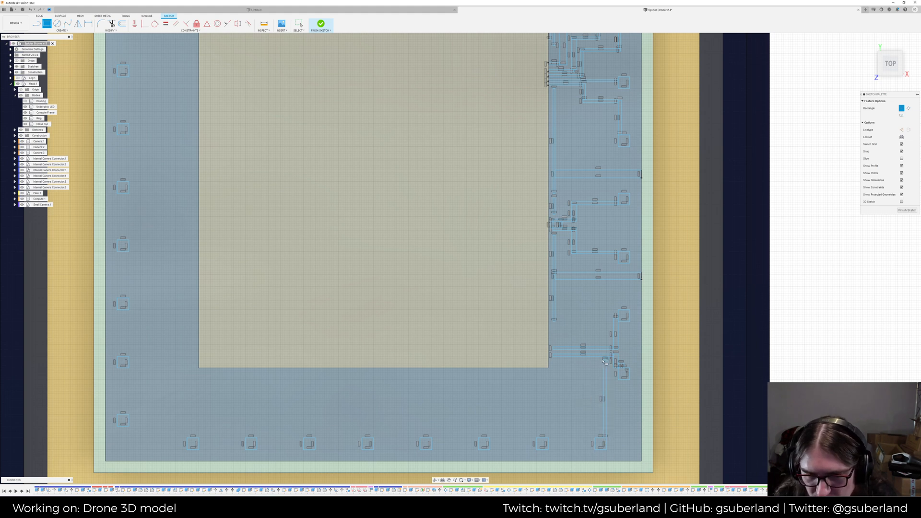
pyautogui.click(553, 360)
pyautogui.click(591, 371)
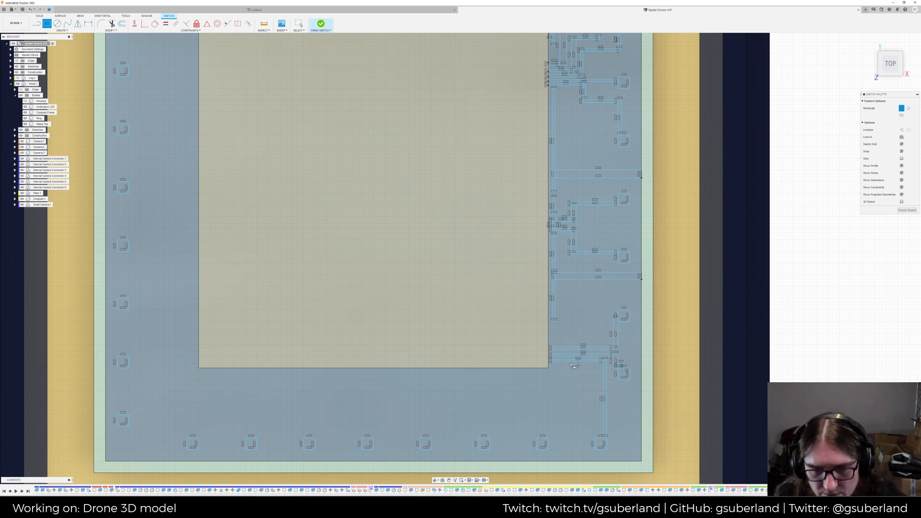
# Draw a short vertical link below that trace and a horizontal bar beneath it, starting at the sensing area's lower-right corner
pyautogui.click(567, 357)
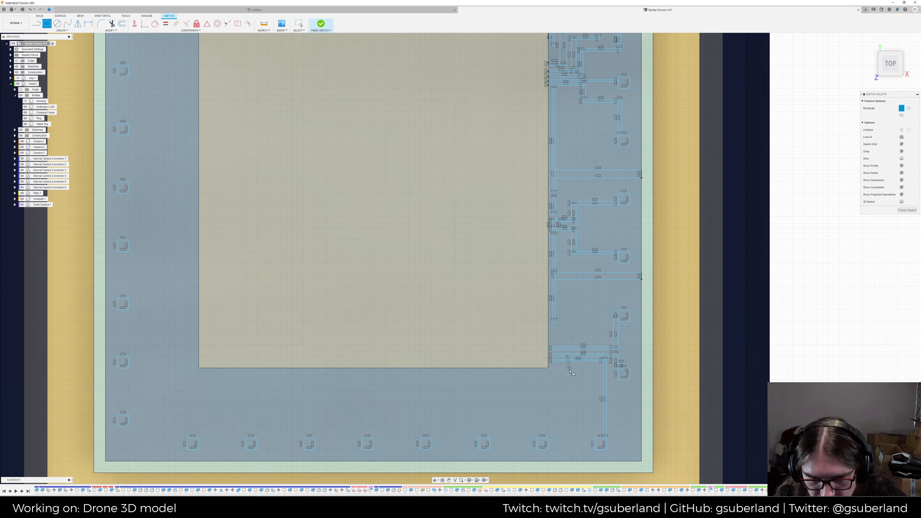
pyautogui.click(570, 371)
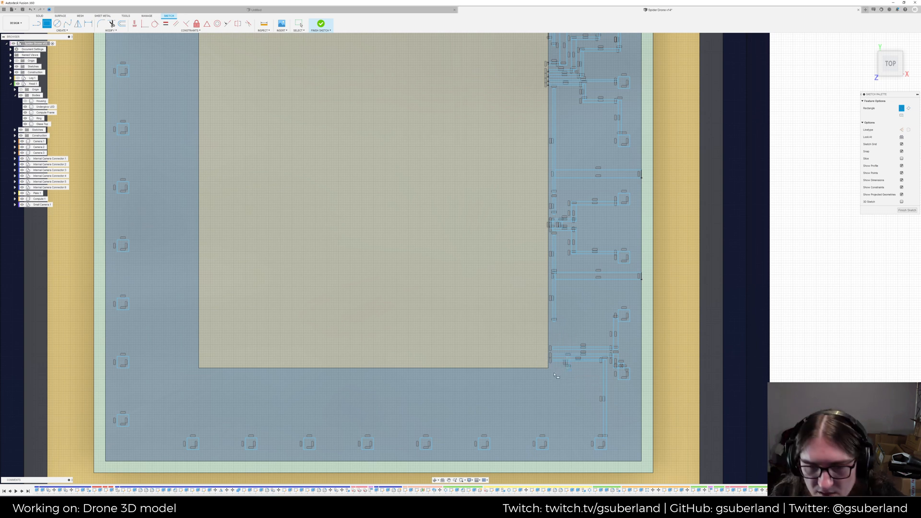
pyautogui.click(549, 369)
pyautogui.click(585, 375)
# Draw a second horizontal bar of equal length just below the first and join the two with a short vertical rectangle
pyautogui.click(548, 377)
pyautogui.click(585, 380)
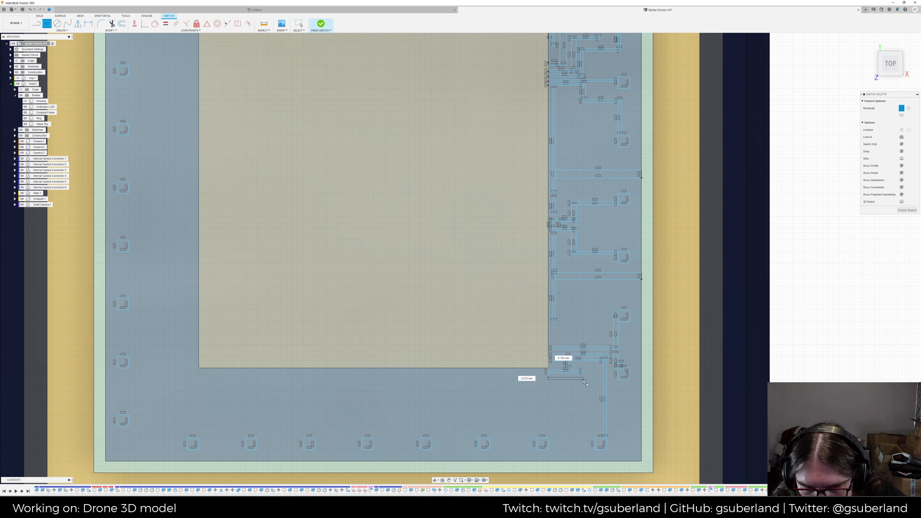
pyautogui.click(557, 374)
pyautogui.click(558, 378)
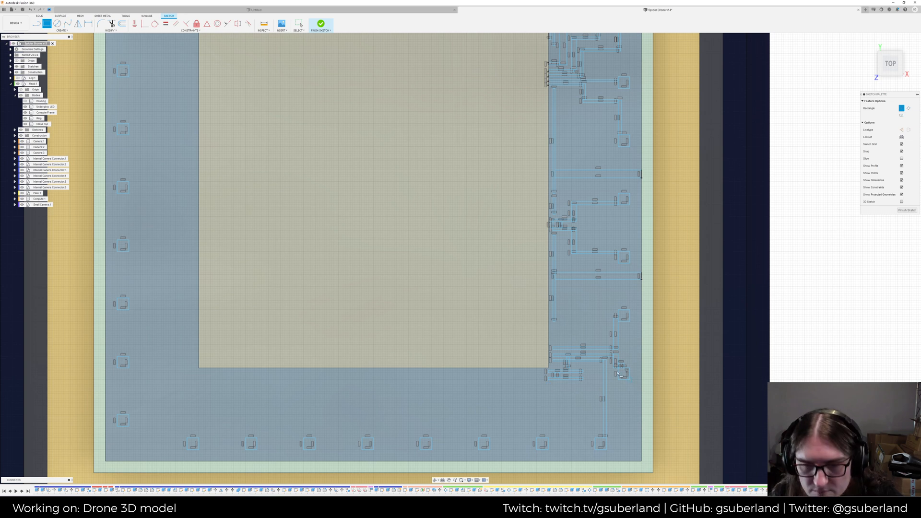
# Route a stepped trace from the upper bar's right end down, left, and down again to the chip's bottom edge
pyautogui.click(585, 372)
pyautogui.click(588, 372)
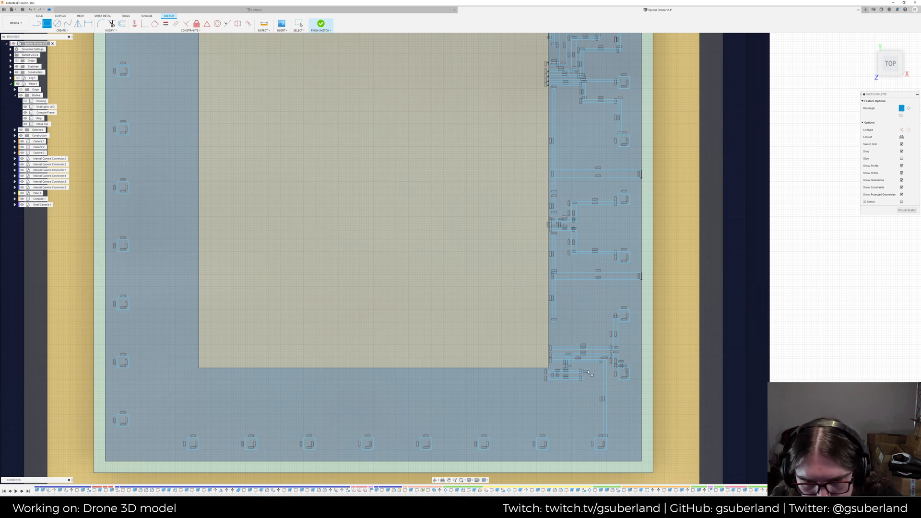
pyautogui.click(597, 417)
pyautogui.click(595, 416)
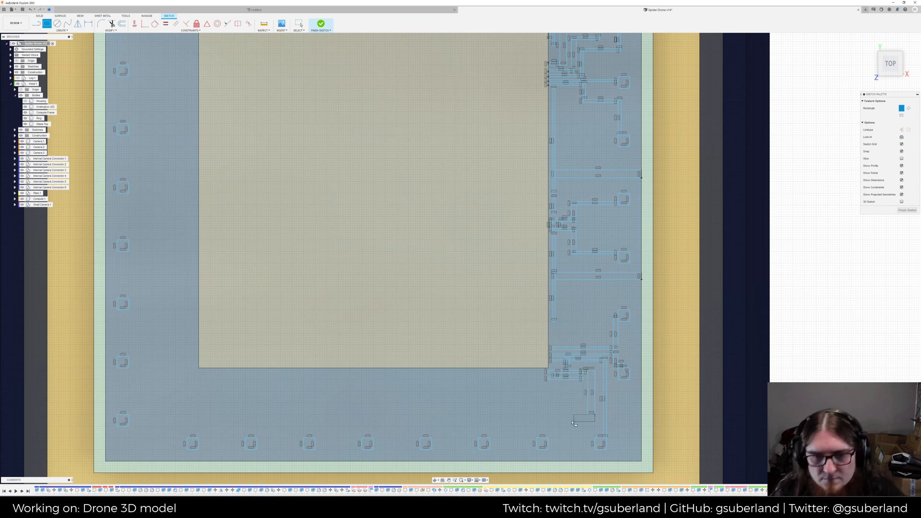
pyautogui.press('Tab')
pyautogui.click(572, 424)
pyautogui.click(579, 463)
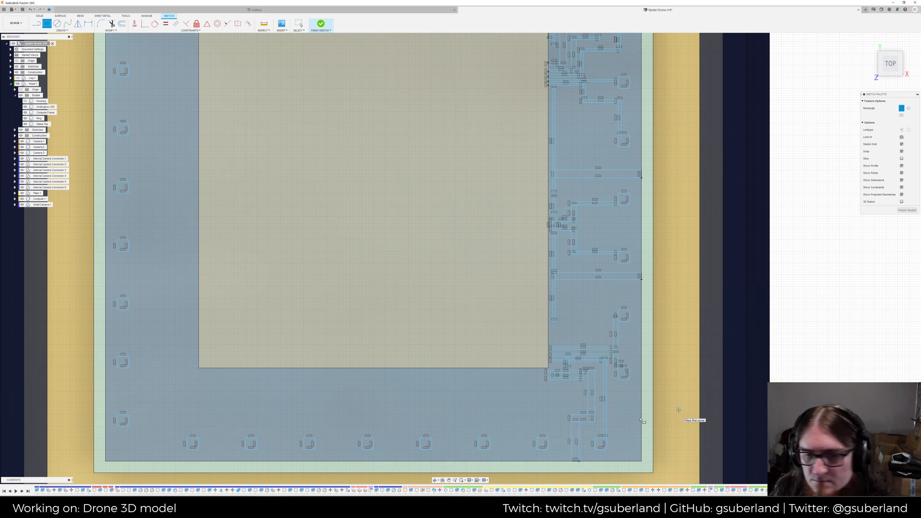
# Route a stepped trace from the second-from-right bottom-row pad up, left, and up again to the sensing area's lower edge
pyautogui.click(544, 437)
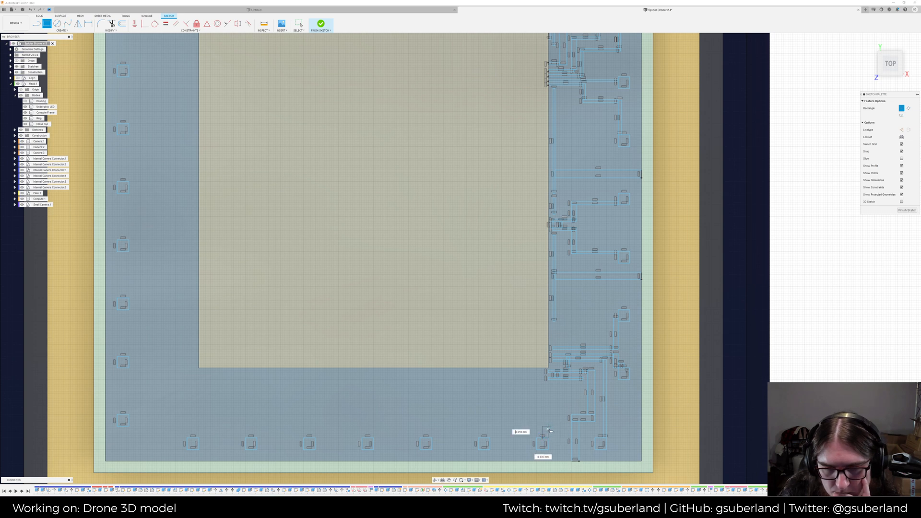
pyautogui.click(547, 427)
pyautogui.click(546, 425)
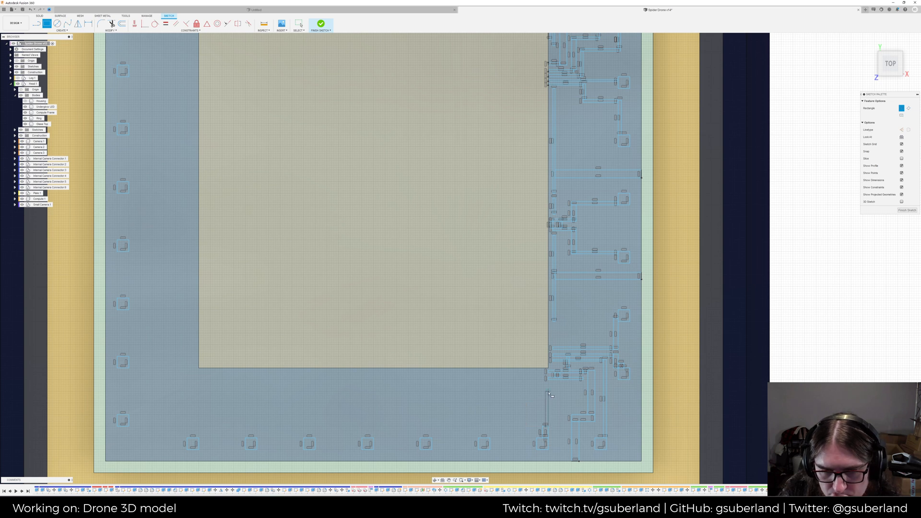
pyautogui.click(549, 392)
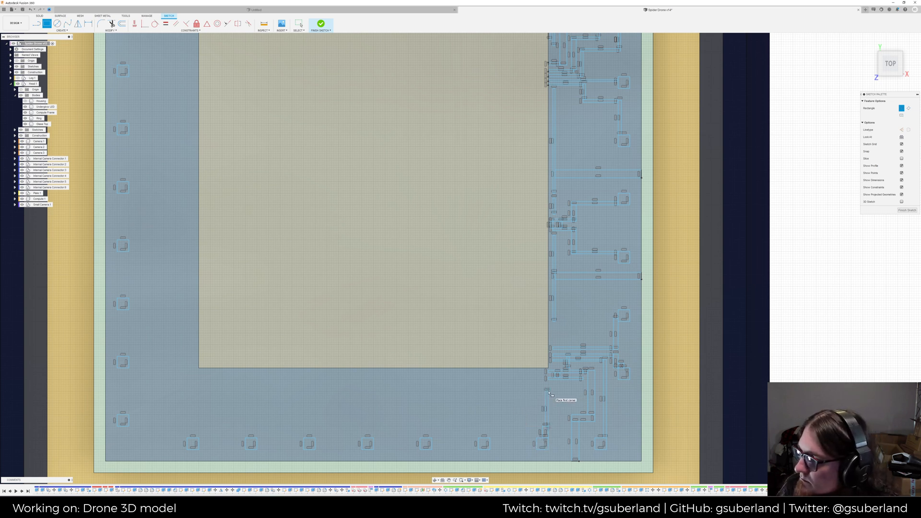
pyautogui.click(548, 390)
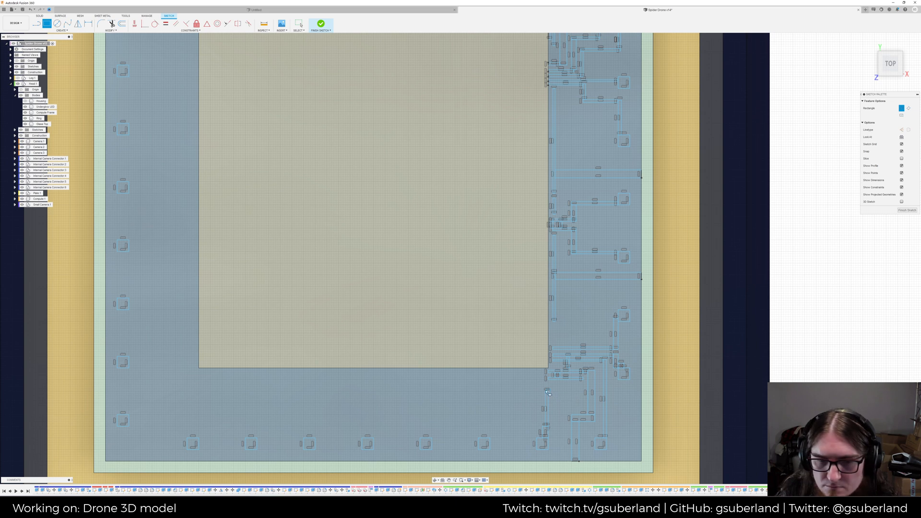
pyautogui.click(530, 370)
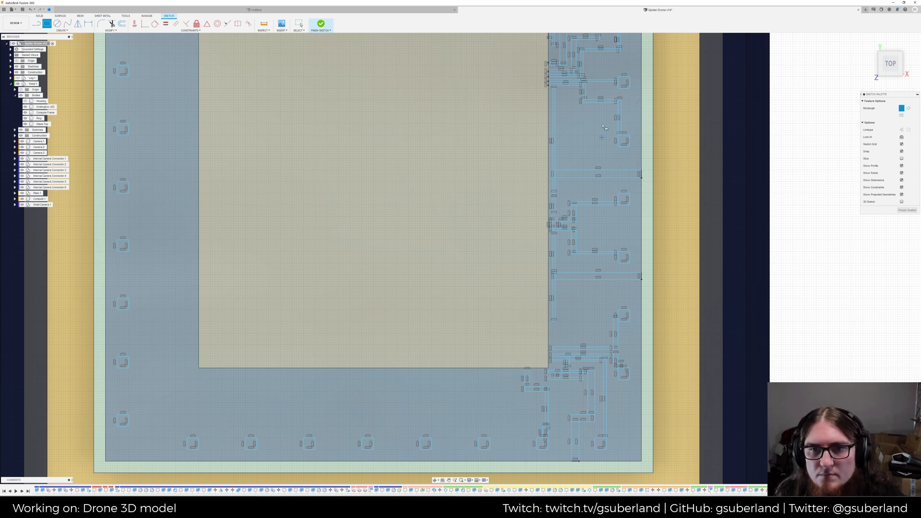
# Add a small rectangle against the chip's right edge, just above the upper of the two long horizontal traces
pyautogui.moveTo(577, 193); pyautogui.dragTo(557, 255, button='middle')
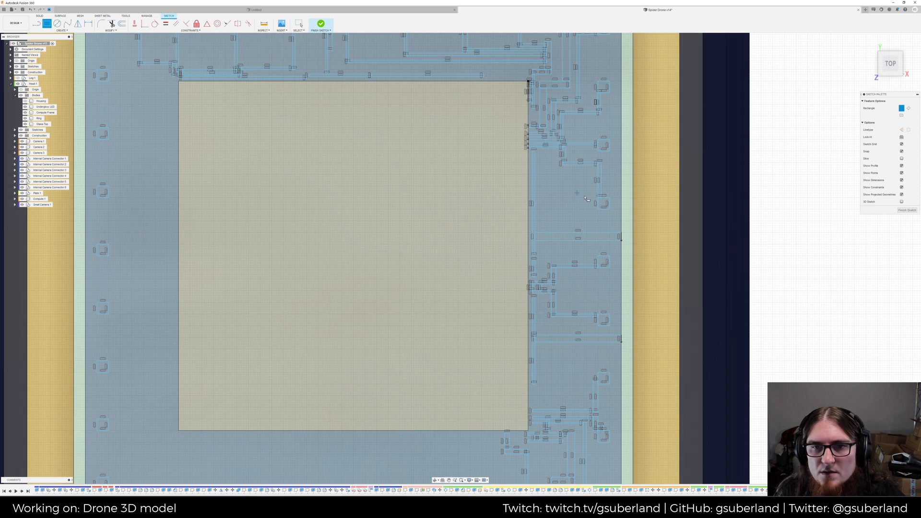
pyautogui.click(612, 222)
pyautogui.click(621, 219)
pyautogui.moveTo(576, 146); pyautogui.dragTo(565, 186, button='middle')
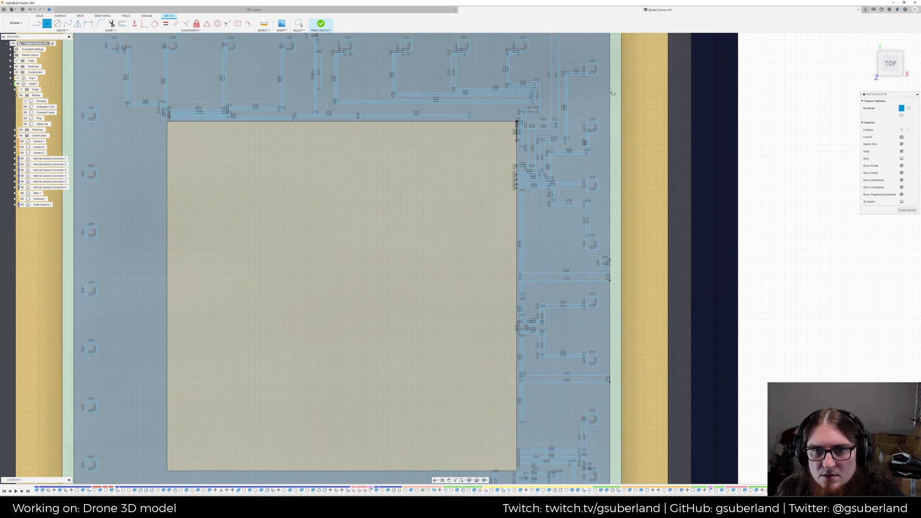
pyautogui.click(591, 99)
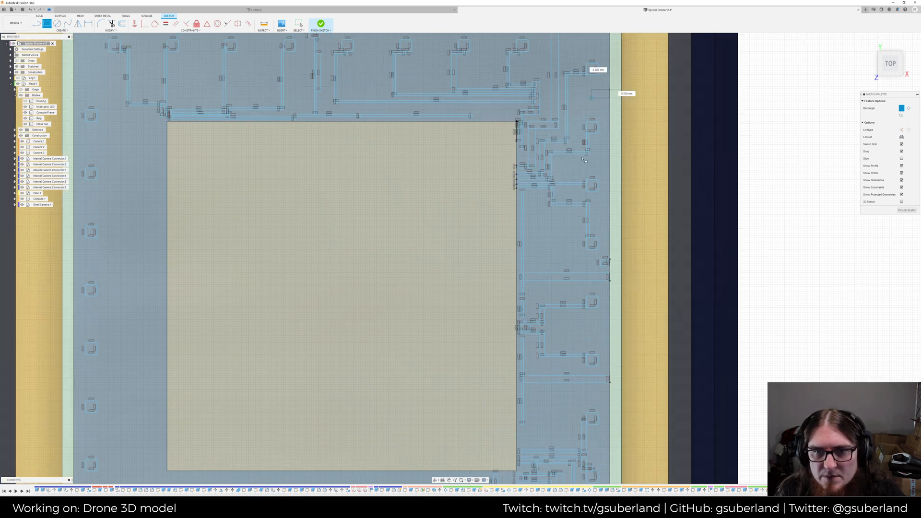
pyautogui.moveTo(541, 231)
pyautogui.mouseDown(button='middle')
pyautogui.moveTo(638, 199)
pyautogui.moveTo(650, 183)
pyautogui.mouseUp(button='middle')
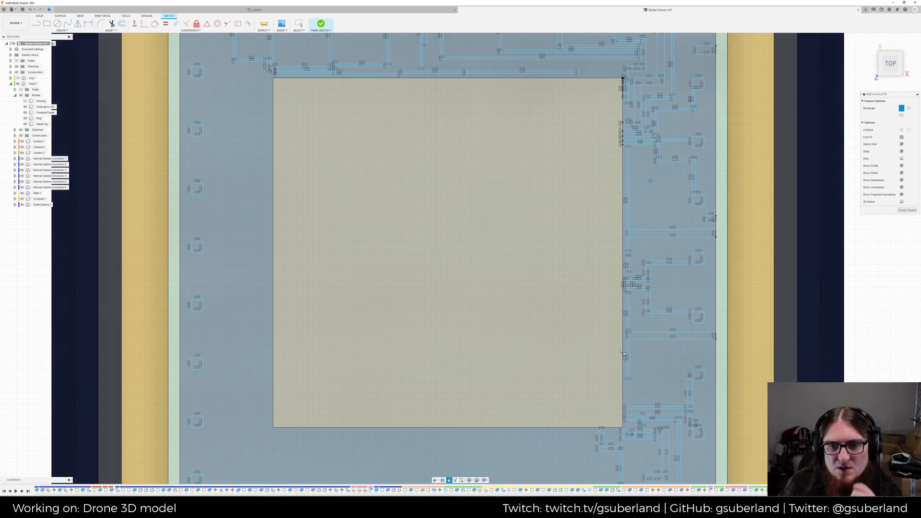
pyautogui.moveTo(664, 356); pyautogui.dragTo(652, 241, button='middle')
# Route a thin trace from the third-from-right bottom-row pad up, right, and up to the sensing area's lower edge
pyautogui.press('r')
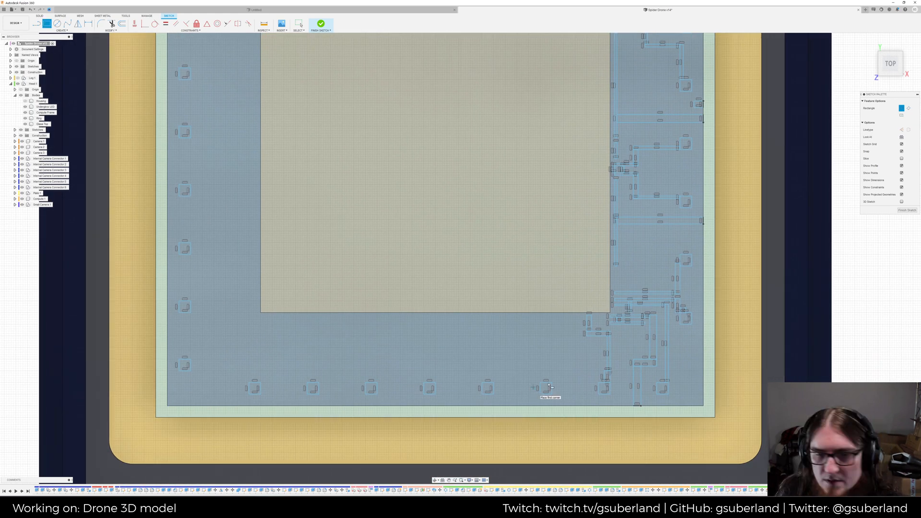
pyautogui.click(549, 383)
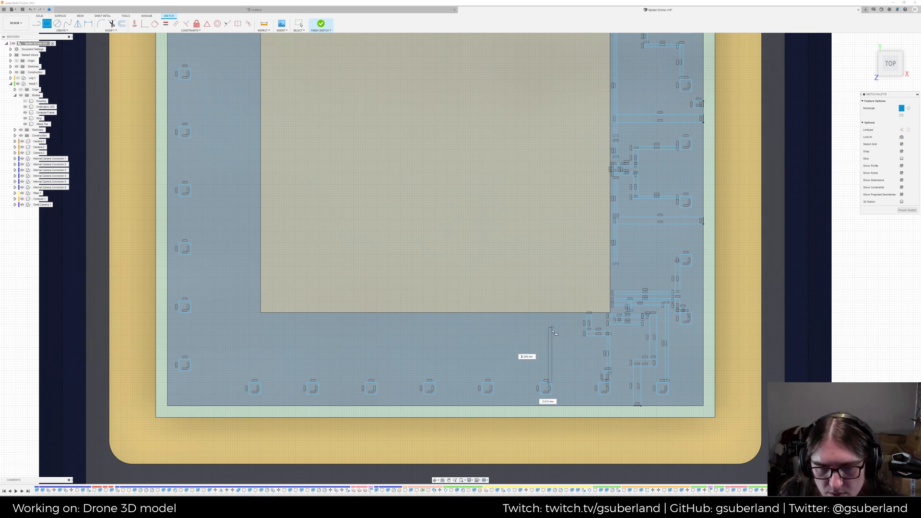
pyautogui.click(551, 333)
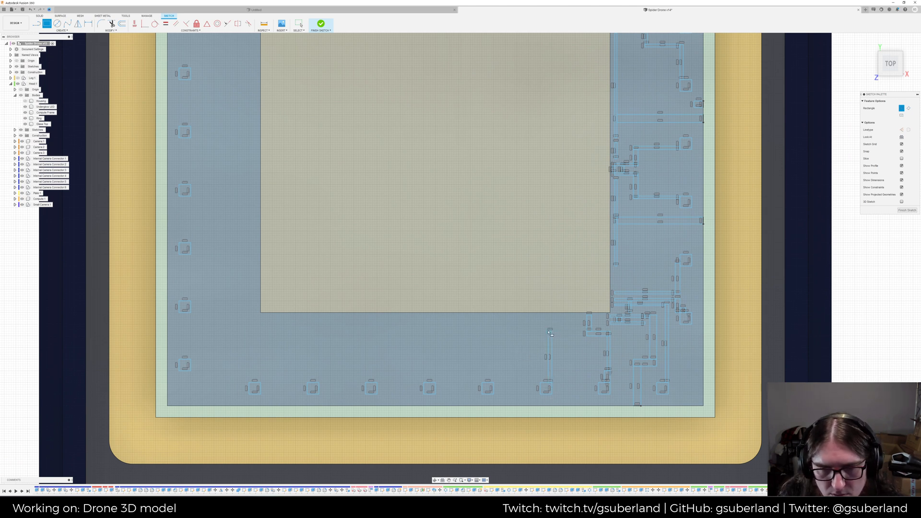
pyautogui.click(549, 329)
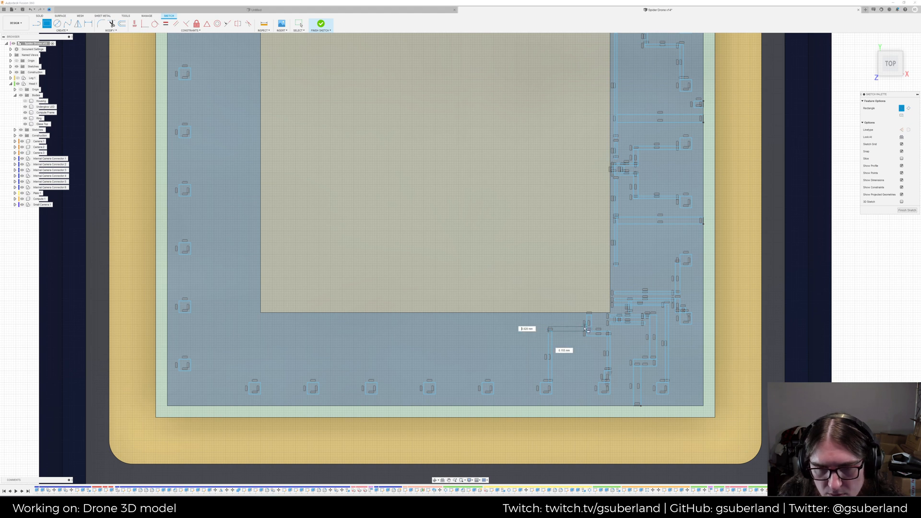
pyautogui.click(585, 331)
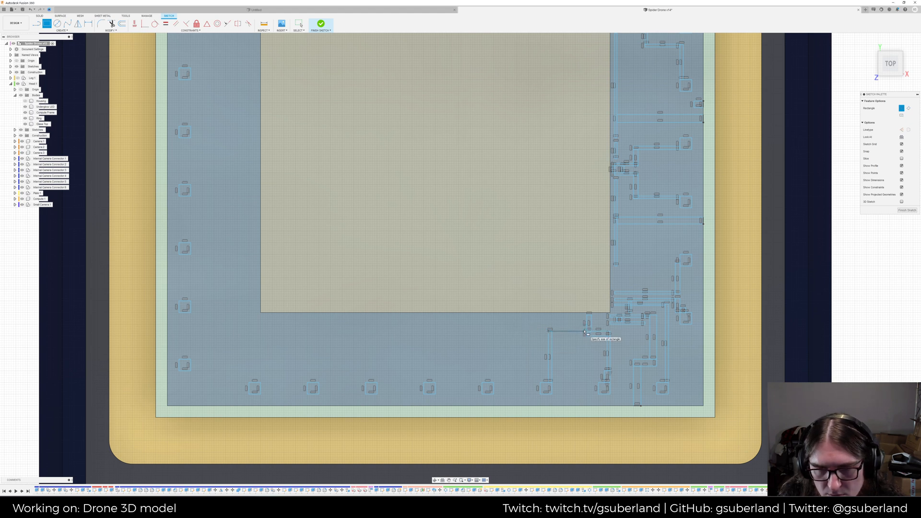
pyautogui.click(584, 330)
pyautogui.click(581, 316)
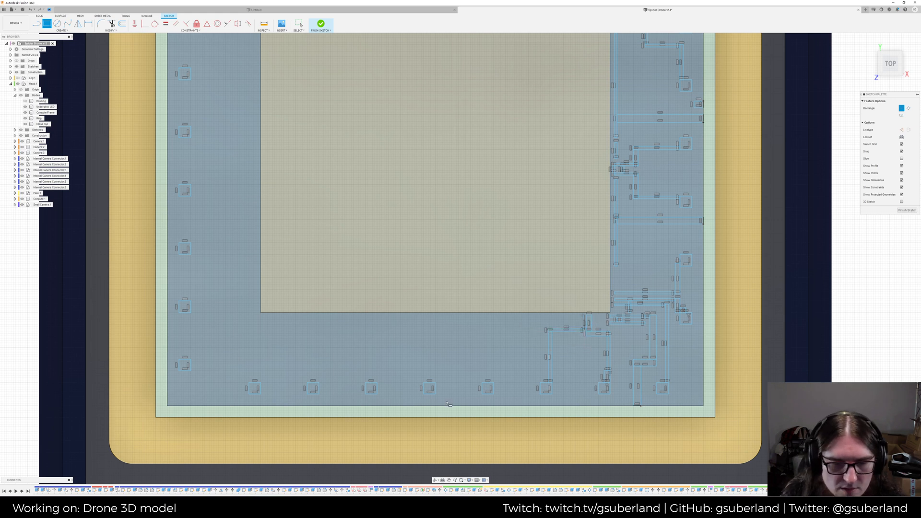
# Draw a large rectangle over the lower-right traces, reaching down to the lower edge of the rightmost bottom-row pad
pyautogui.click(575, 343)
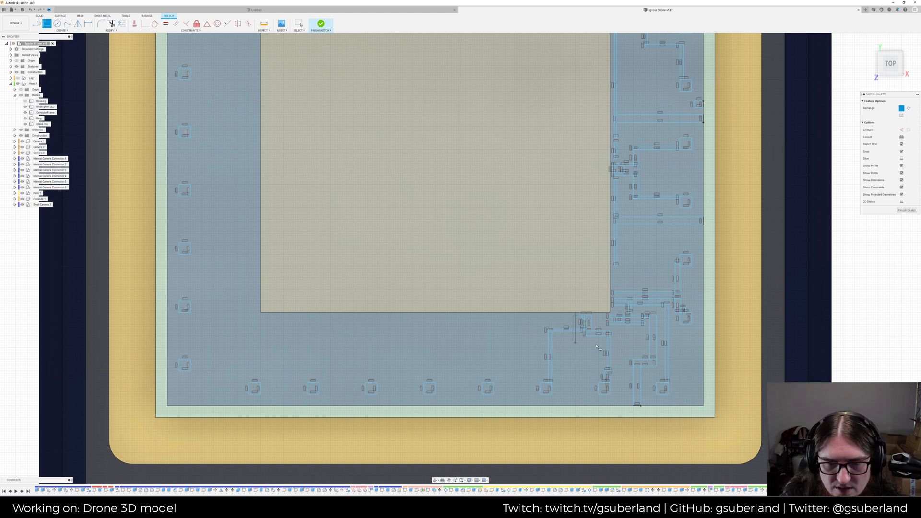
pyautogui.click(664, 396)
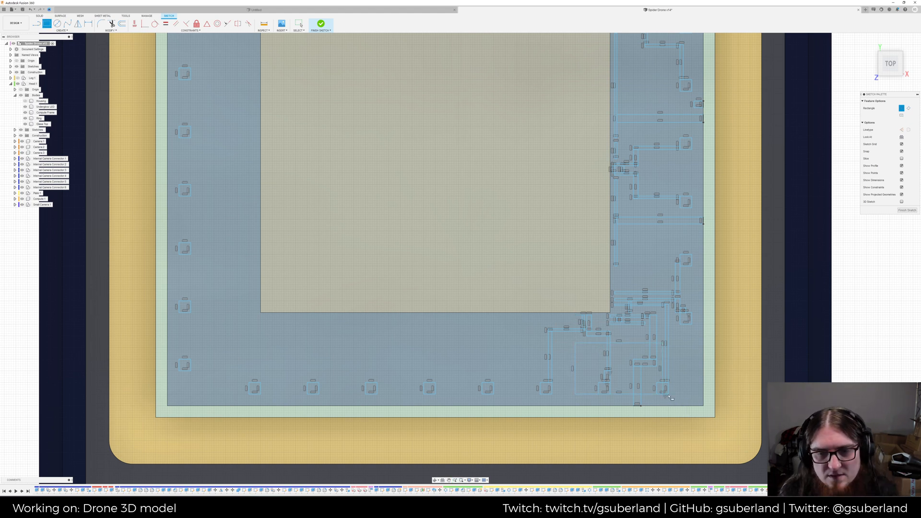
pyautogui.press('Escape')
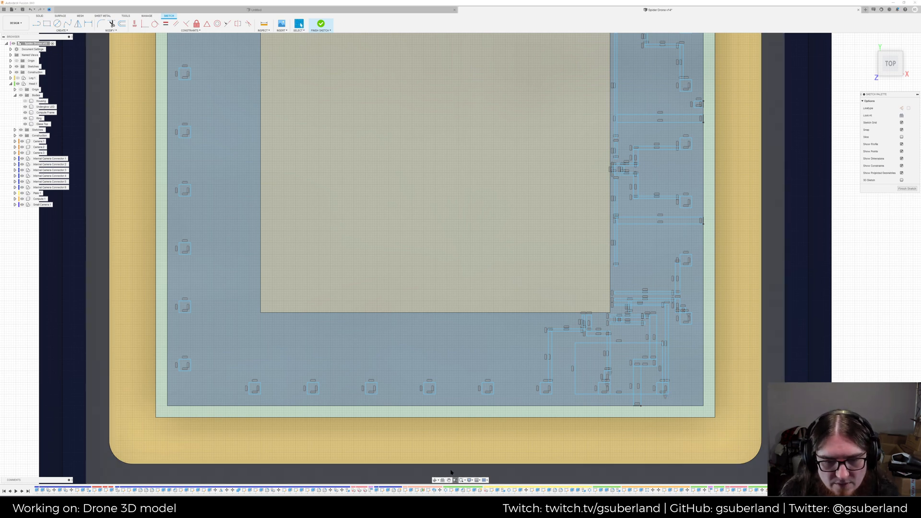
# Draw a trace from the fourth-from-right bottom-row pad up and right, ending in a short upward step beside the neighbouring trace
pyautogui.scroll(8, 464, 369)
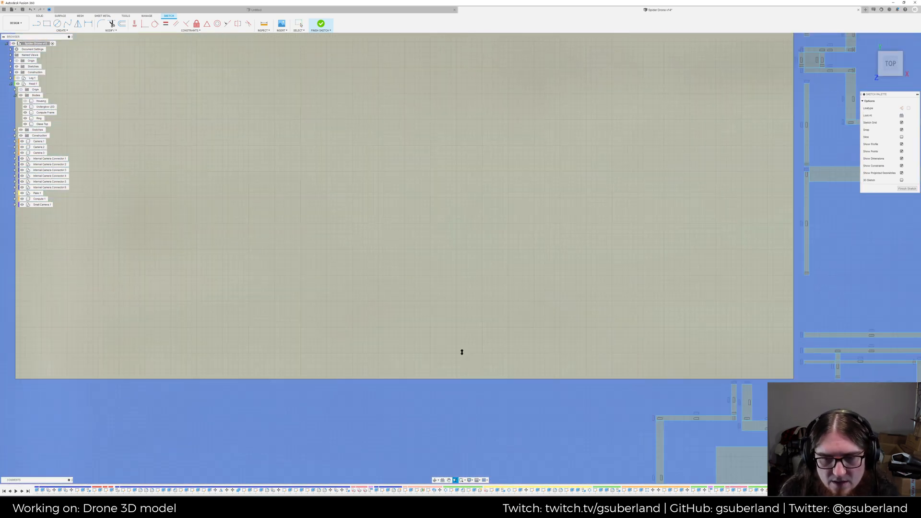
pyautogui.scroll(-8, 437, 301)
pyautogui.scroll(2, 481, 329)
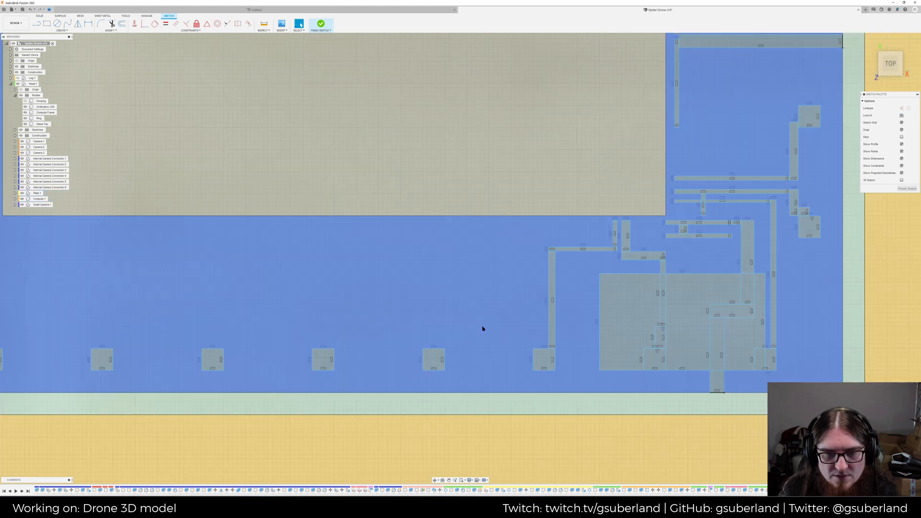
pyautogui.moveTo(516, 291)
pyautogui.mouseDown(button='middle')
pyautogui.moveTo(450, 304)
pyautogui.moveTo(440, 294)
pyautogui.mouseUp(button='middle')
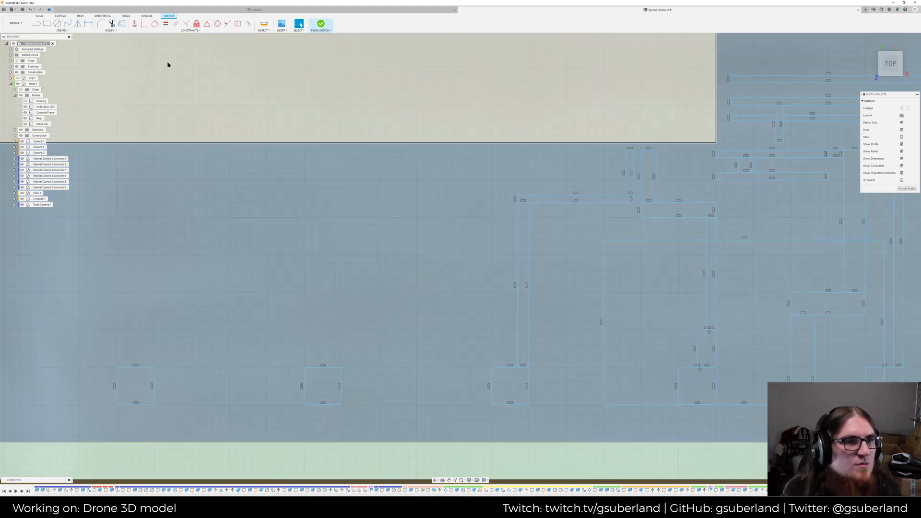
pyautogui.click(46, 23)
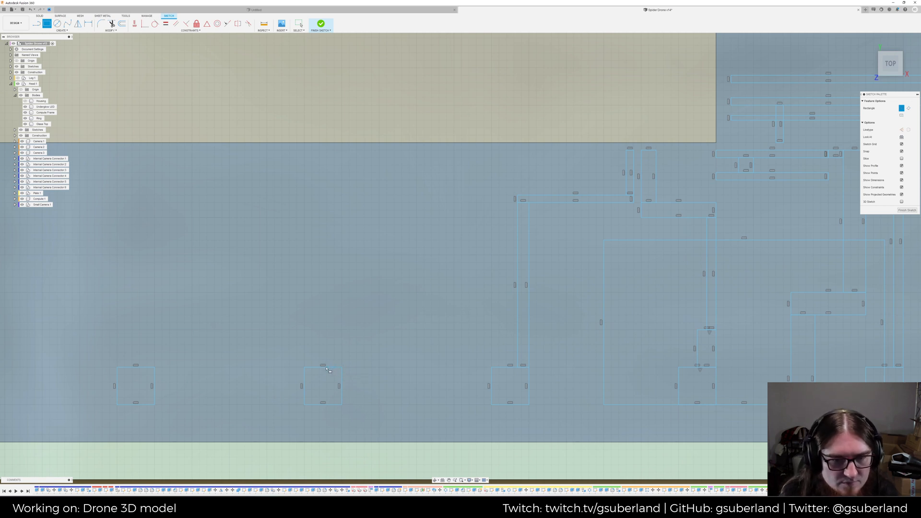
pyautogui.press('Tab')
pyautogui.click(343, 182)
pyautogui.click(342, 181)
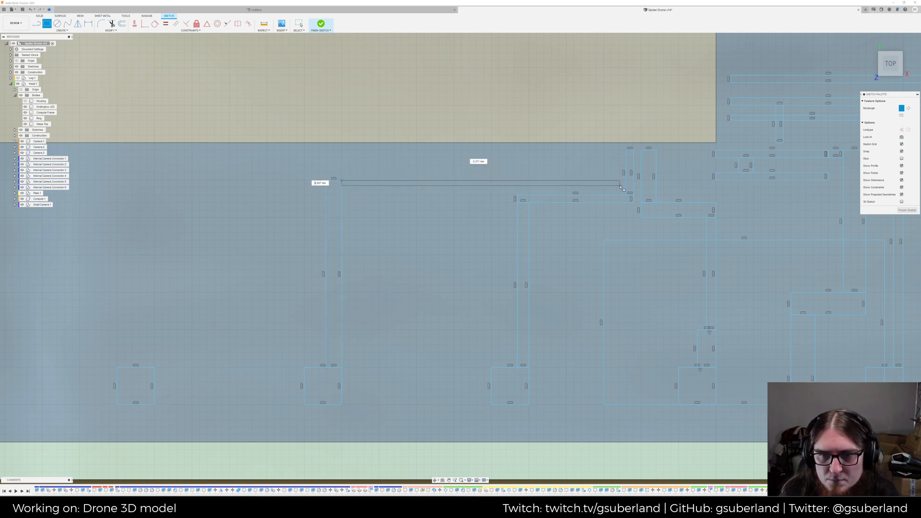
pyautogui.click(628, 167)
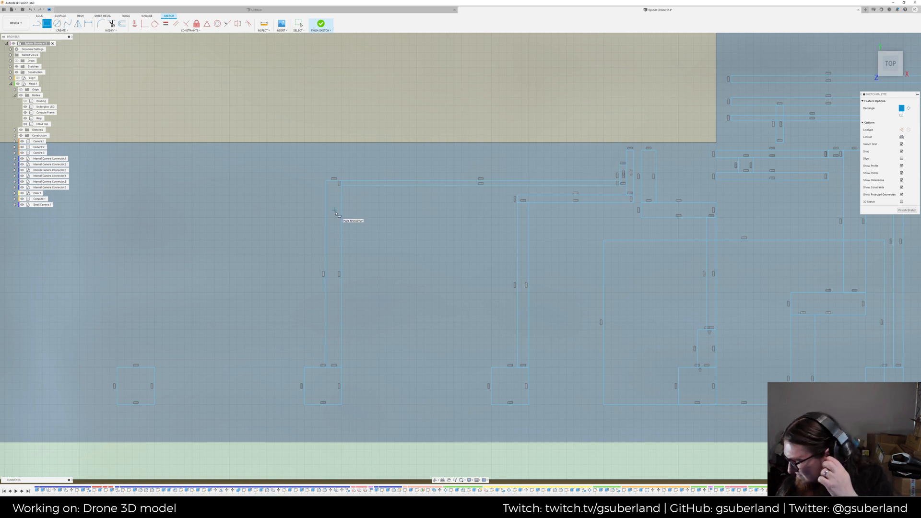
# Draw a trace from the fourth-from-left bottom-row pad up, right above the previous trace, and up to the sensing area's edge
pyautogui.moveTo(525, 199)
pyautogui.mouseDown(button='middle')
pyautogui.moveTo(487, 241)
pyautogui.moveTo(485, 256)
pyautogui.moveTo(301, 326)
pyautogui.mouseUp(button='middle')
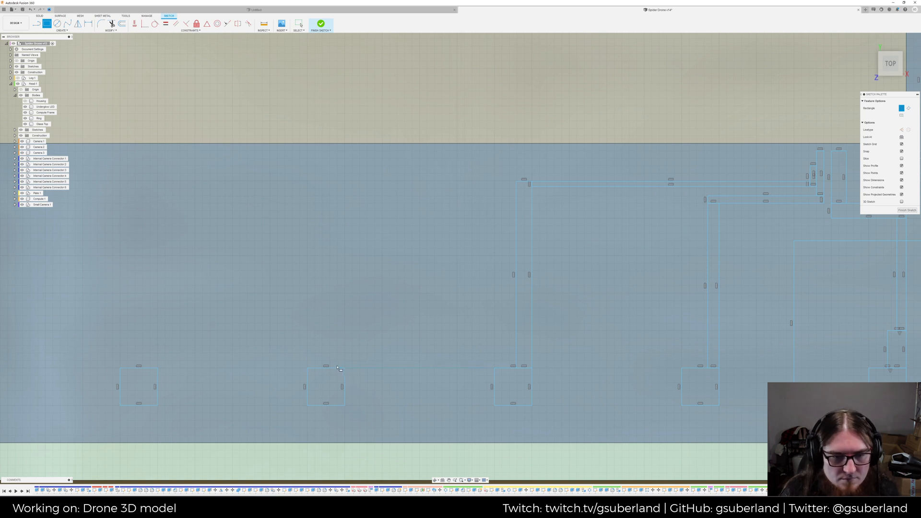
pyautogui.click(352, 174)
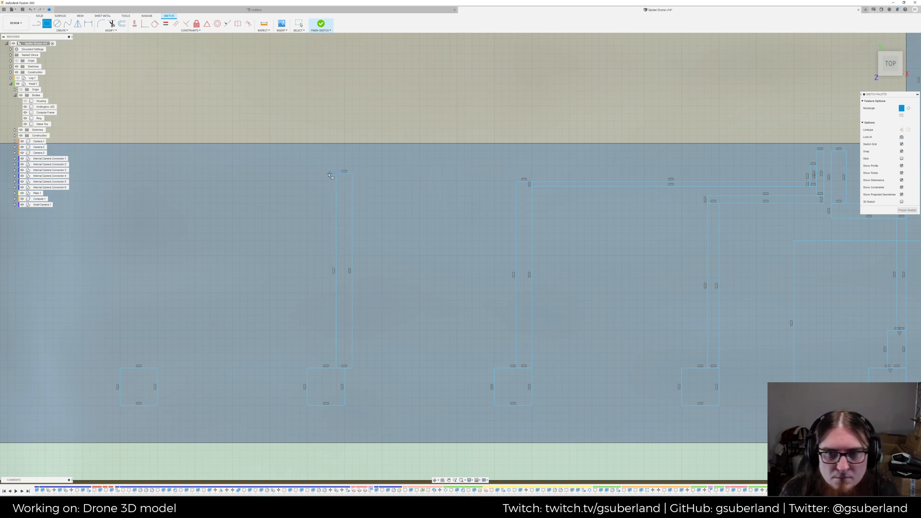
pyautogui.click(802, 167)
pyautogui.click(800, 167)
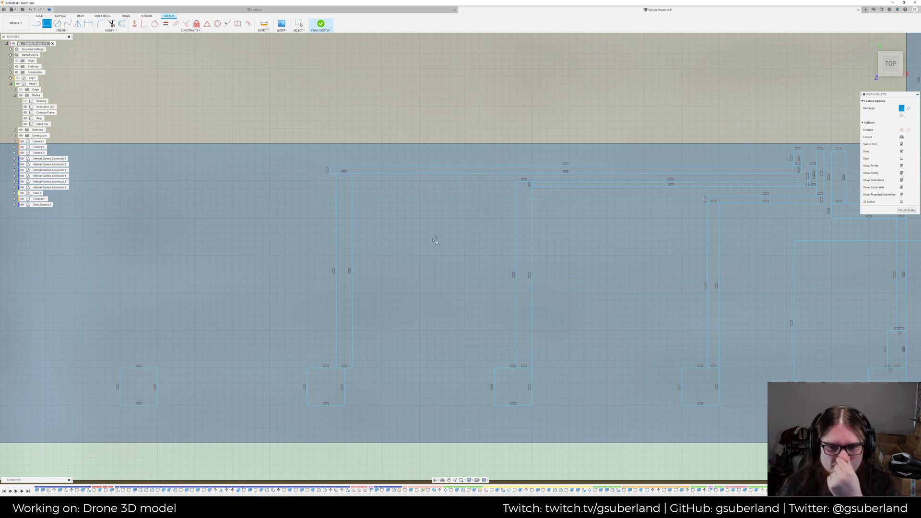
# Draw a wide base on the chip's bottom edge between the third and fourth pads, with a vertical bar and small end rectangle at the sensing area
pyautogui.moveTo(391, 244); pyautogui.dragTo(556, 240, button='middle')
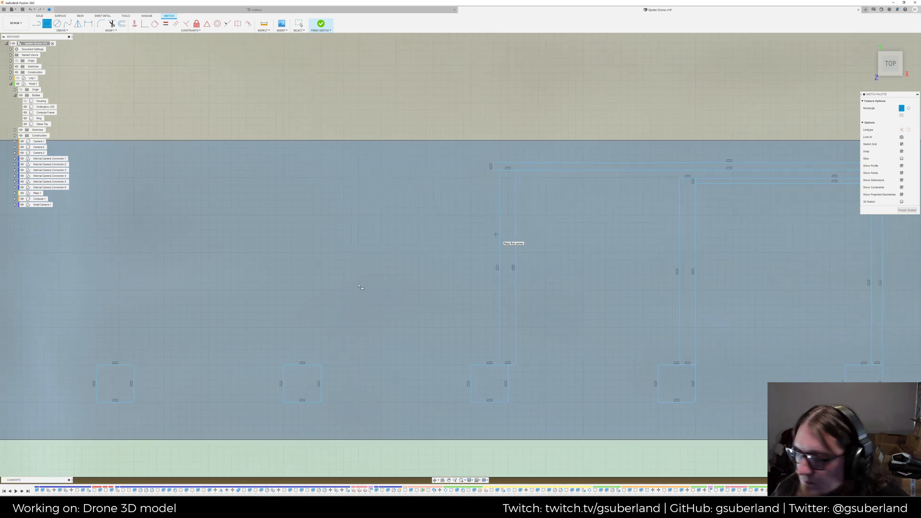
pyautogui.click(357, 459)
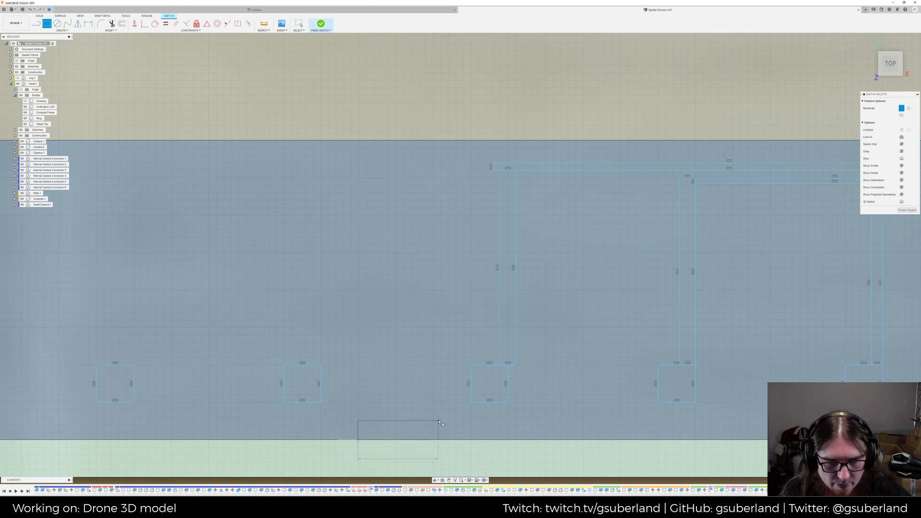
pyautogui.click(395, 418)
pyautogui.click(395, 417)
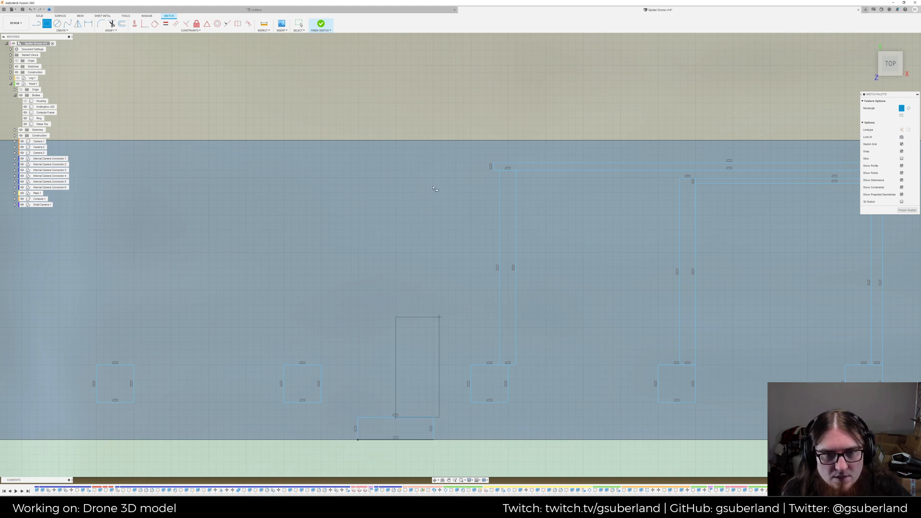
pyautogui.click(416, 141)
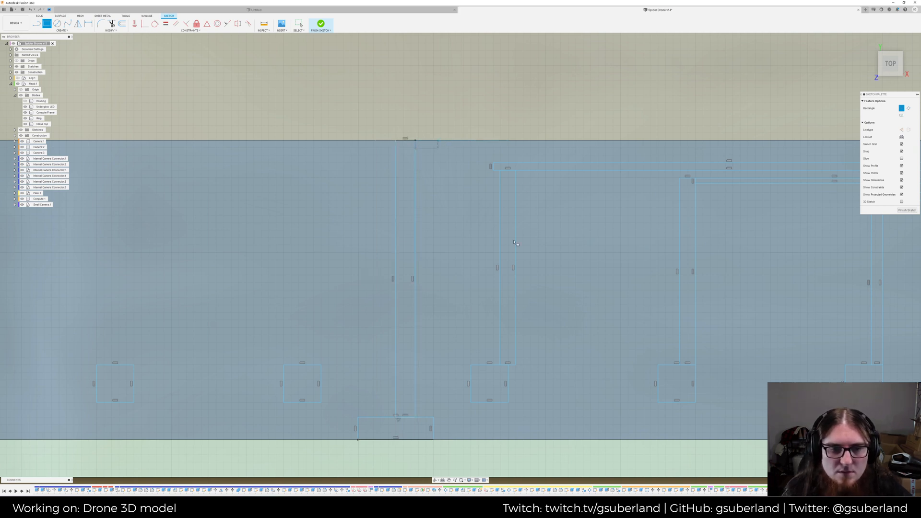
pyautogui.press('Return')
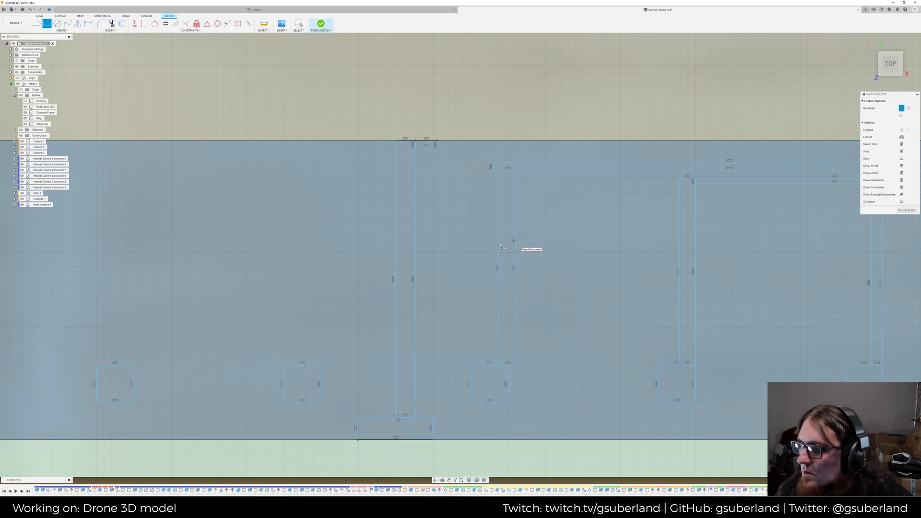
# Draw a trace from the third-from-left bottom-row pad up, left past the sensing area's lower-left corner, and up beside its left edge
pyautogui.moveTo(359, 331); pyautogui.dragTo(649, 319, button='middle')
pyautogui.scroll(-3, 625, 332)
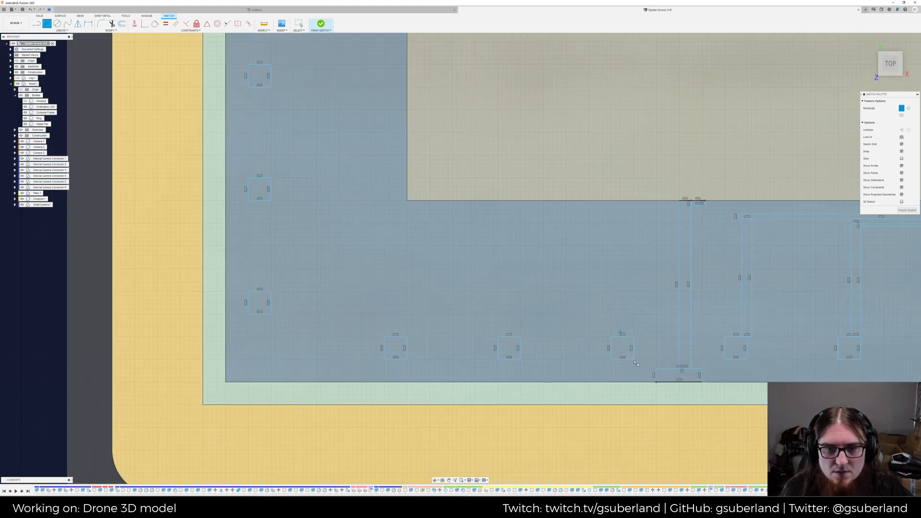
pyautogui.click(633, 336)
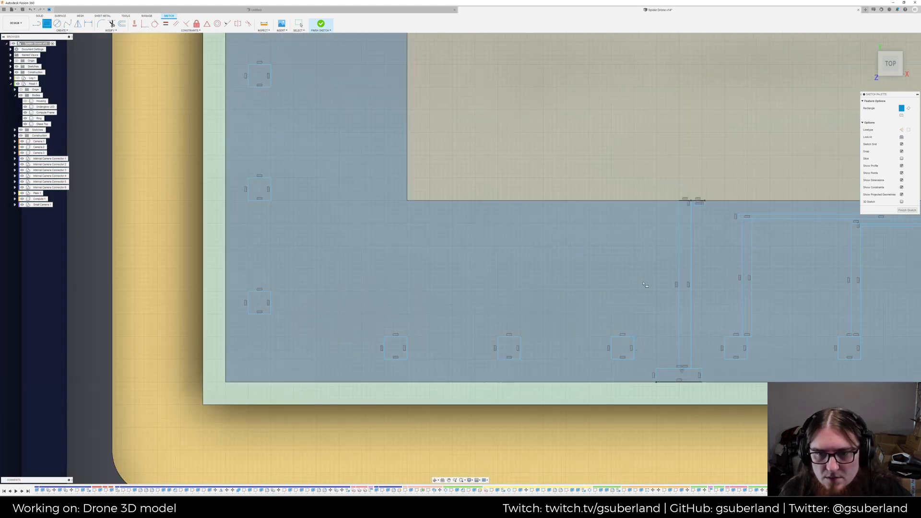
pyautogui.click(631, 217)
pyautogui.click(630, 214)
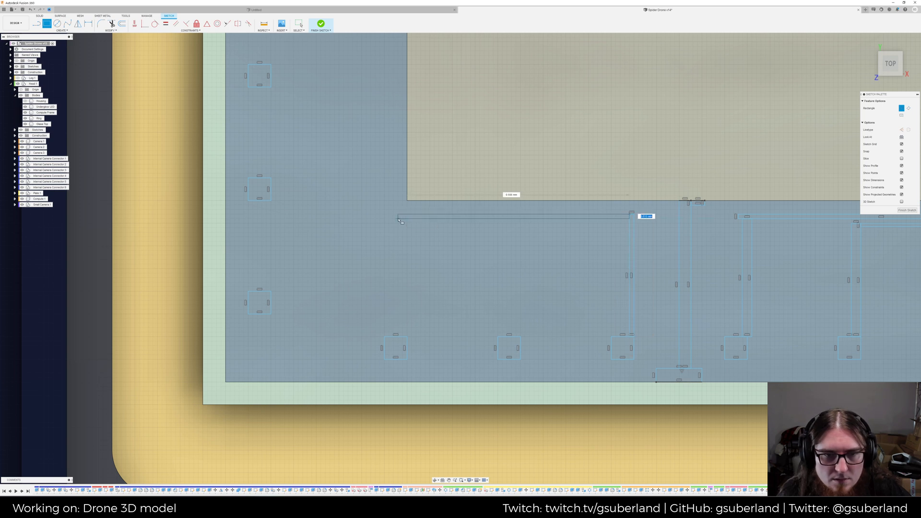
pyautogui.click(398, 219)
pyautogui.click(396, 217)
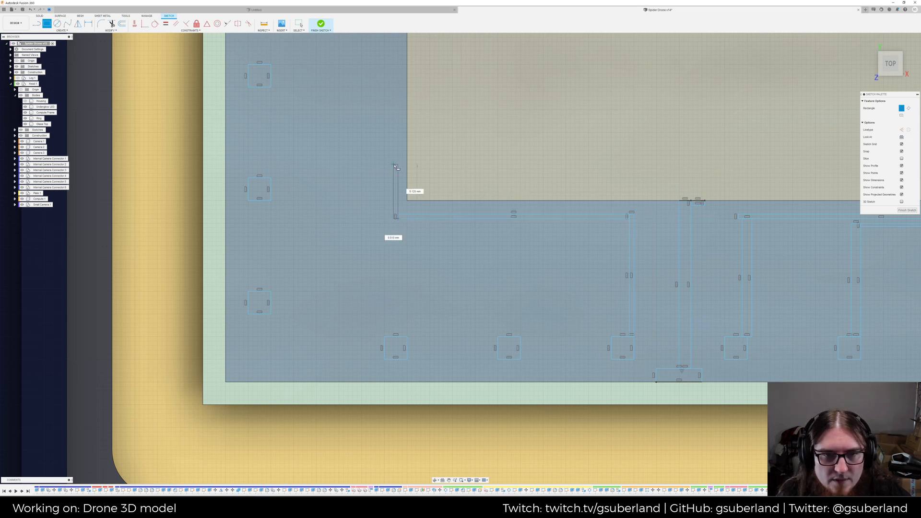
pyautogui.click(395, 163)
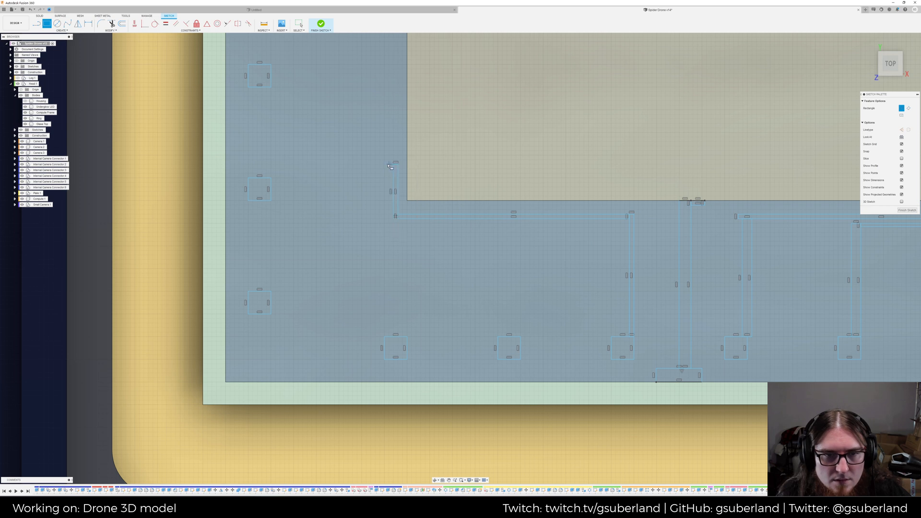
# Draw a parallel vertical strip with a small block at its foot, and a trace from the second bottom-row pad up and left to it
pyautogui.click(390, 221)
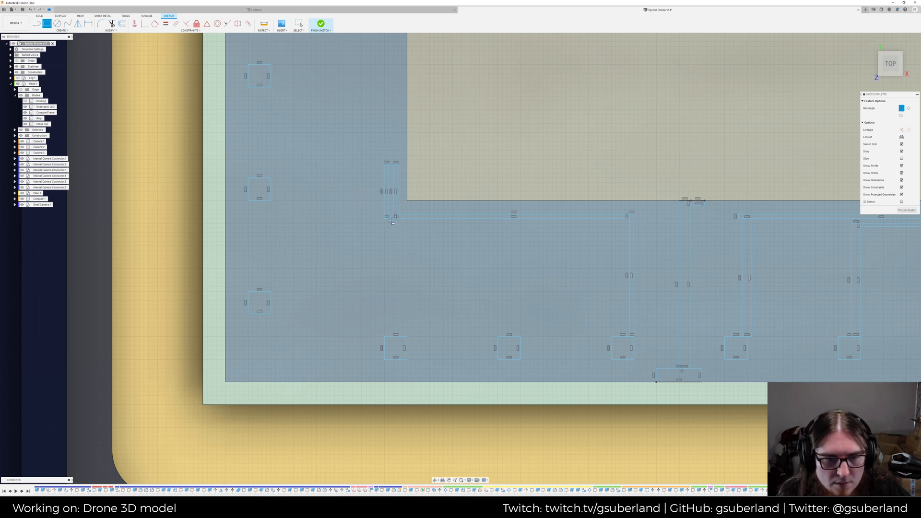
pyautogui.click(389, 219)
pyautogui.click(376, 227)
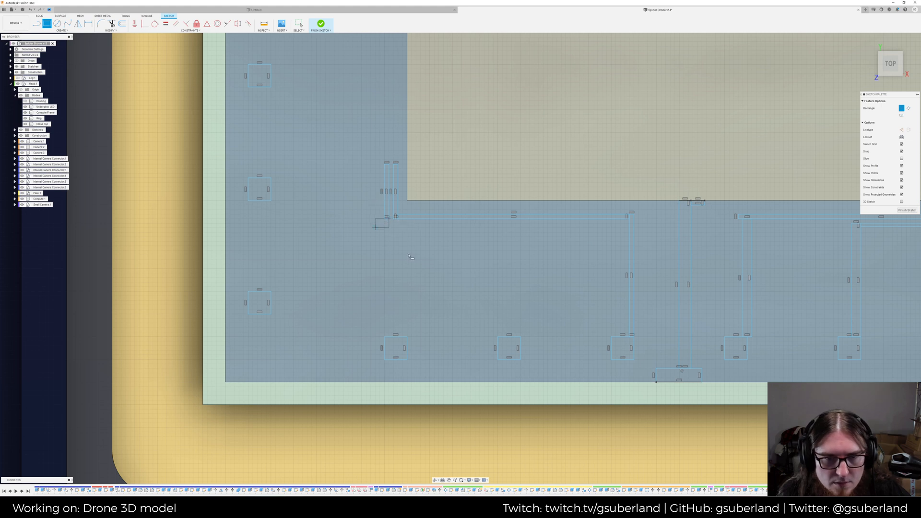
pyautogui.click(520, 337)
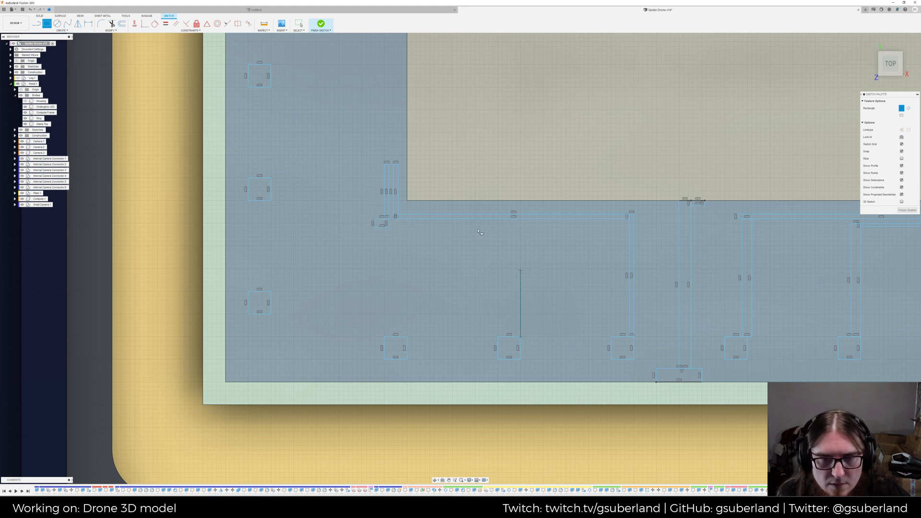
pyautogui.click(516, 229)
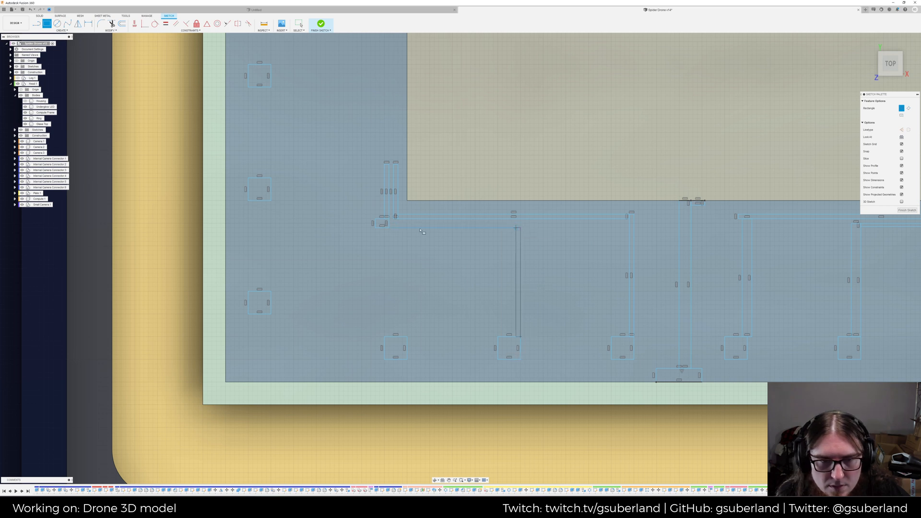
pyautogui.click(385, 235)
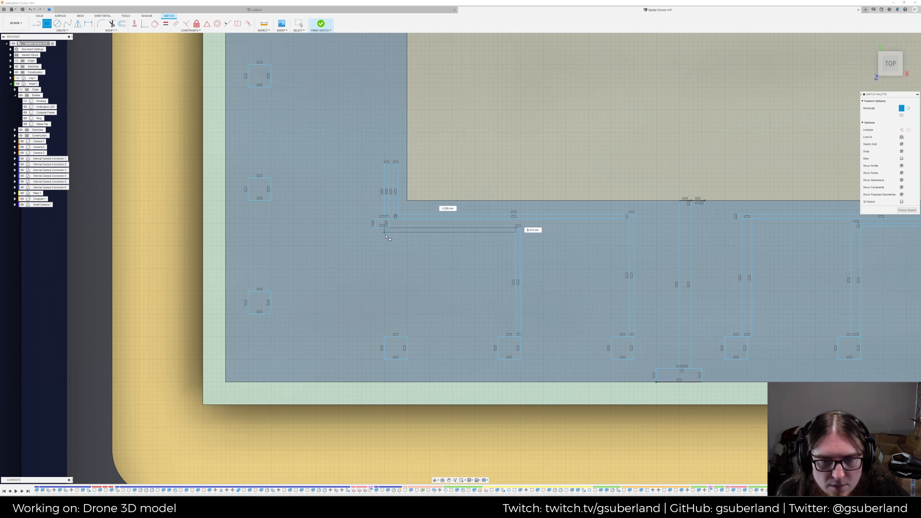
# Draw a trace from the leftmost bottom-row pad up, left below the previous trace, and up to the small block beside the vertical strips
pyautogui.click(407, 336)
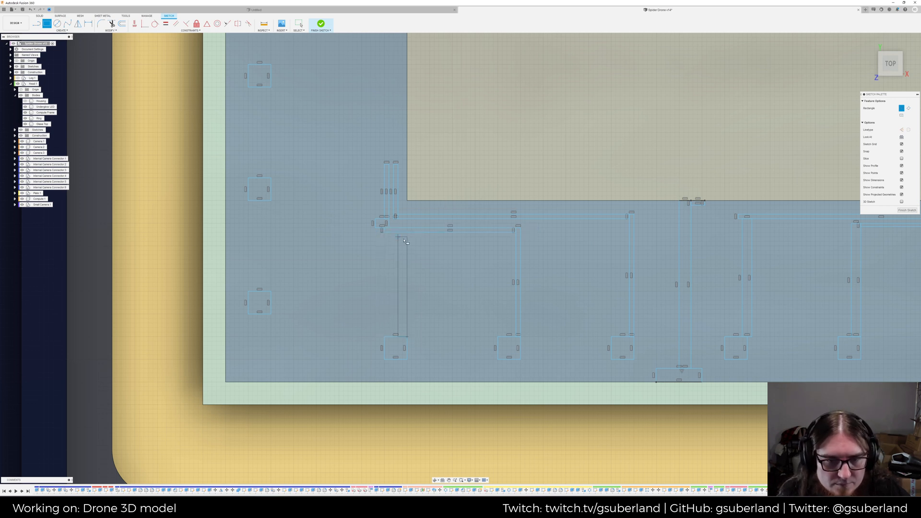
pyautogui.click(403, 237)
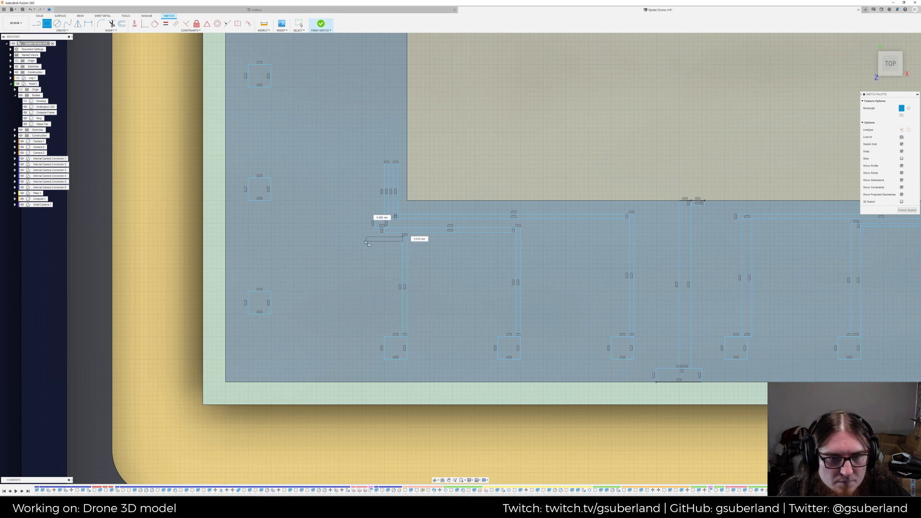
pyautogui.click(365, 241)
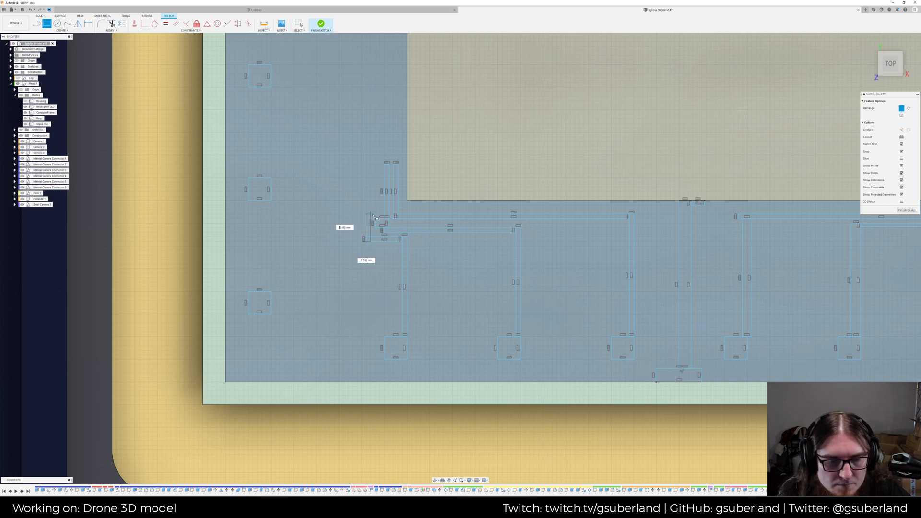
pyautogui.click(373, 215)
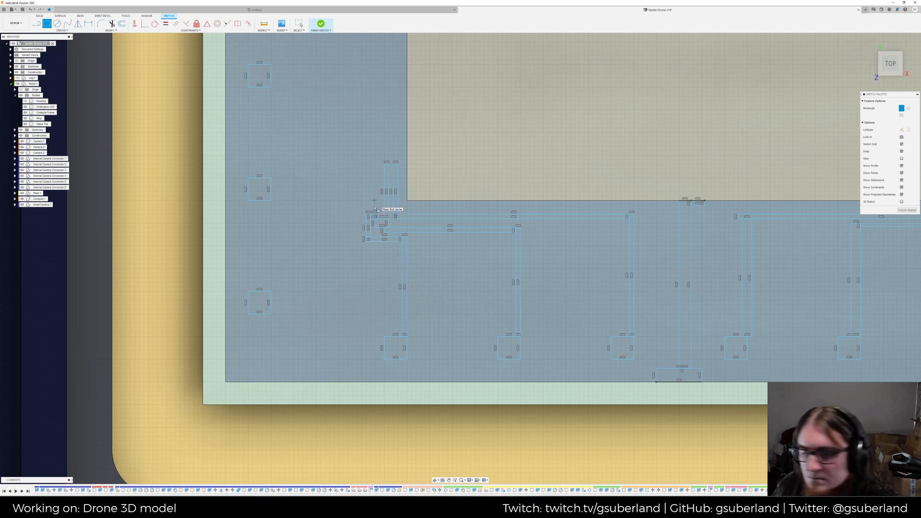
# Draw a wide base on the chip's bottom edge near the left corner, with a tall vertical bar and a thin horizontal branch toward the strips
pyautogui.click(271, 383)
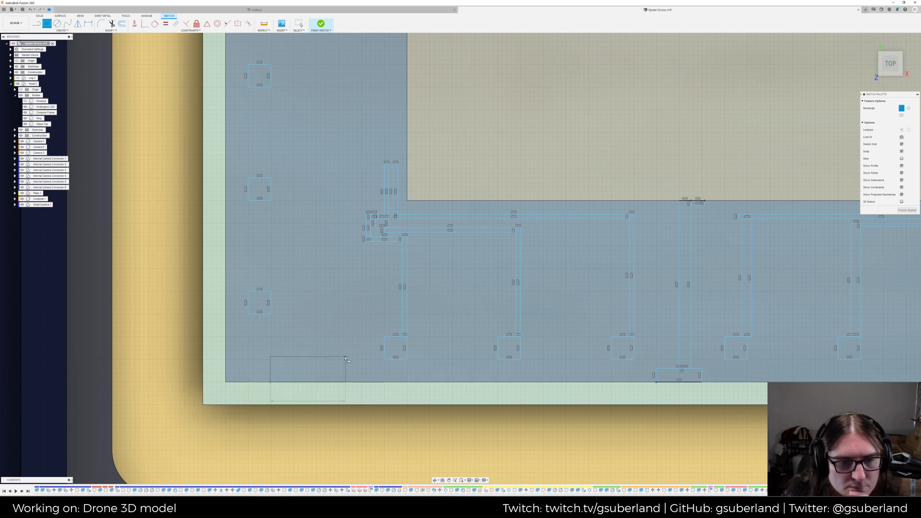
pyautogui.click(344, 357)
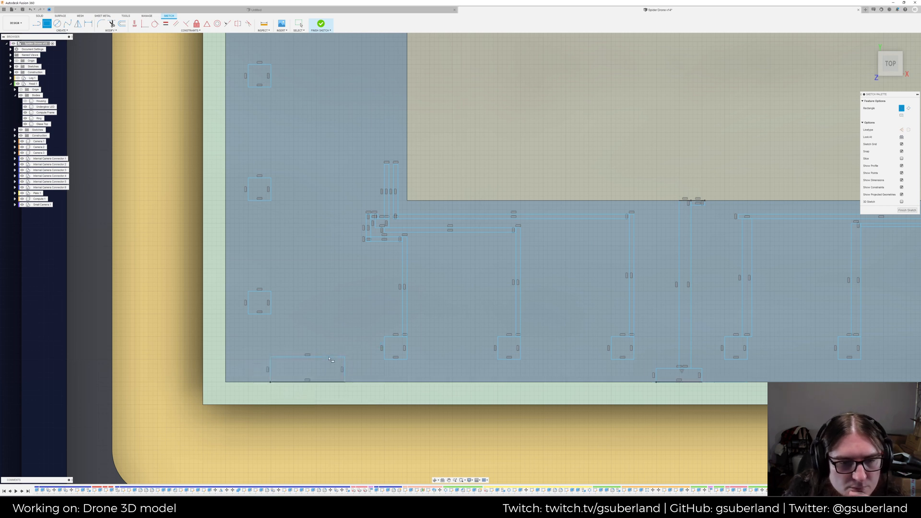
pyautogui.click(328, 357)
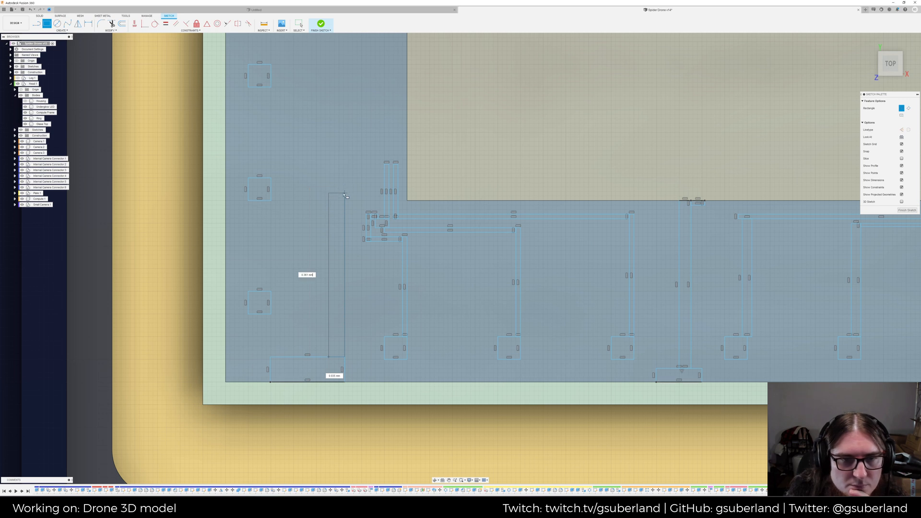
pyautogui.click(344, 193)
pyautogui.click(344, 193)
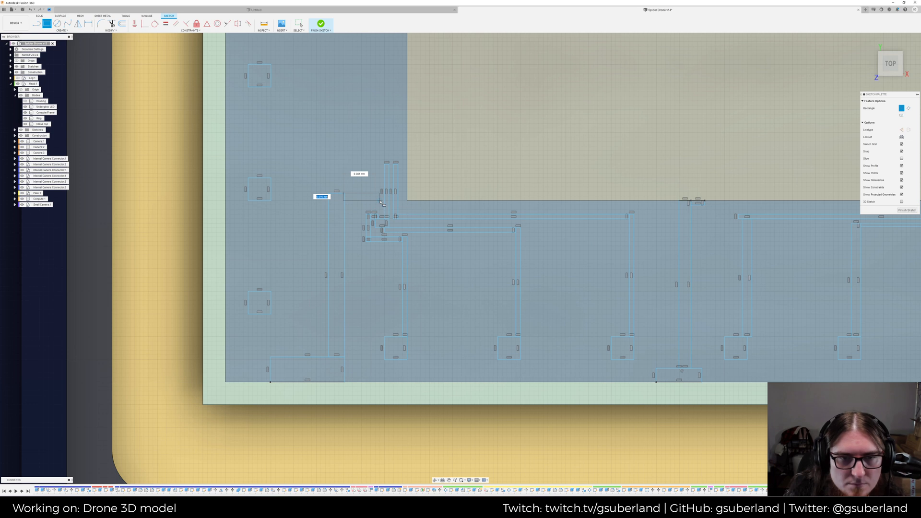
pyautogui.press('Return')
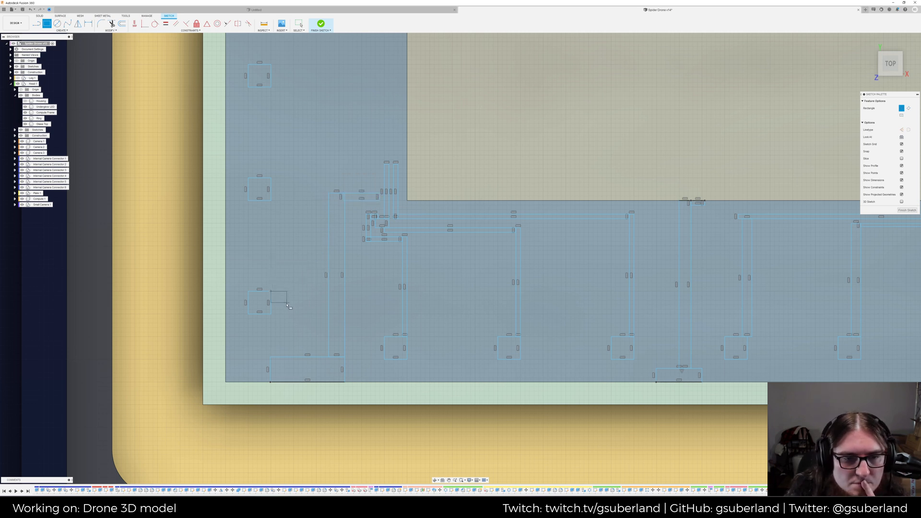
# Draw a short stub right from the lowest left-column pad and a narrow vertical strip rising from it
pyautogui.click(281, 294)
pyautogui.click(278, 290)
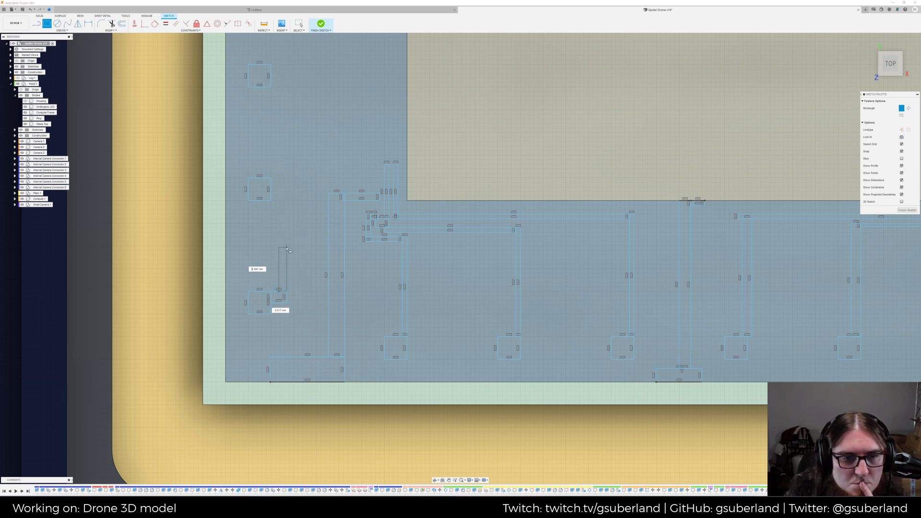
# Sketch the remaining thin rectangles of the stepped trace from the lowest left-side pad, ending vertically beside the inner opening's left edge
pyautogui.click(286, 262)
pyautogui.click(285, 262)
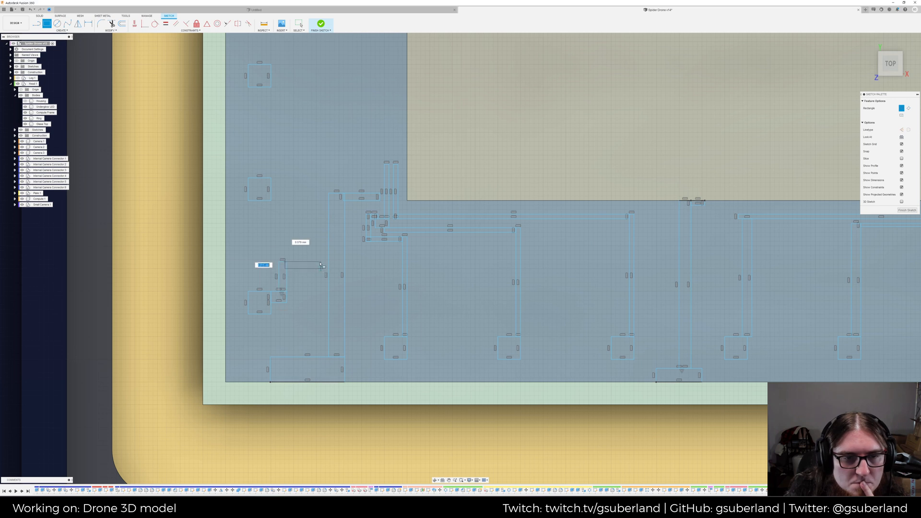
pyautogui.click(320, 264)
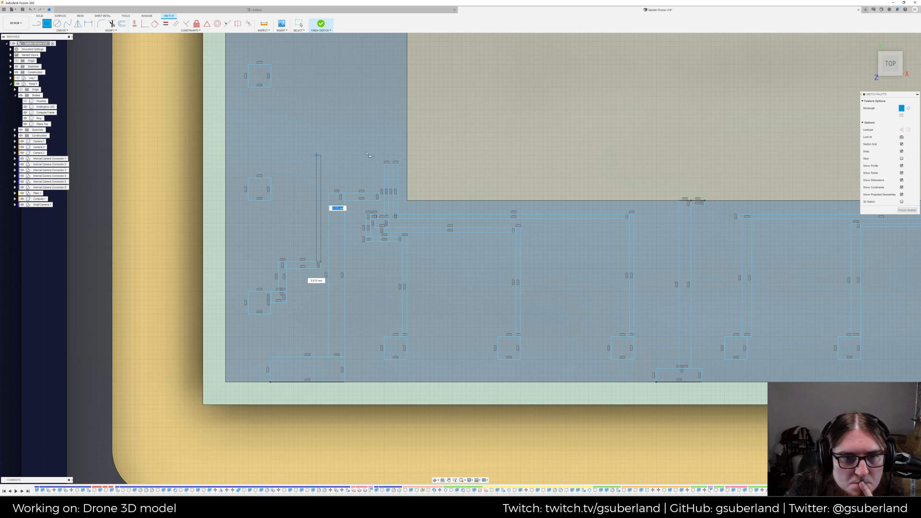
pyautogui.click(400, 152)
pyautogui.click(398, 150)
pyautogui.moveTo(399, 157); pyautogui.dragTo(372, 212, button='middle')
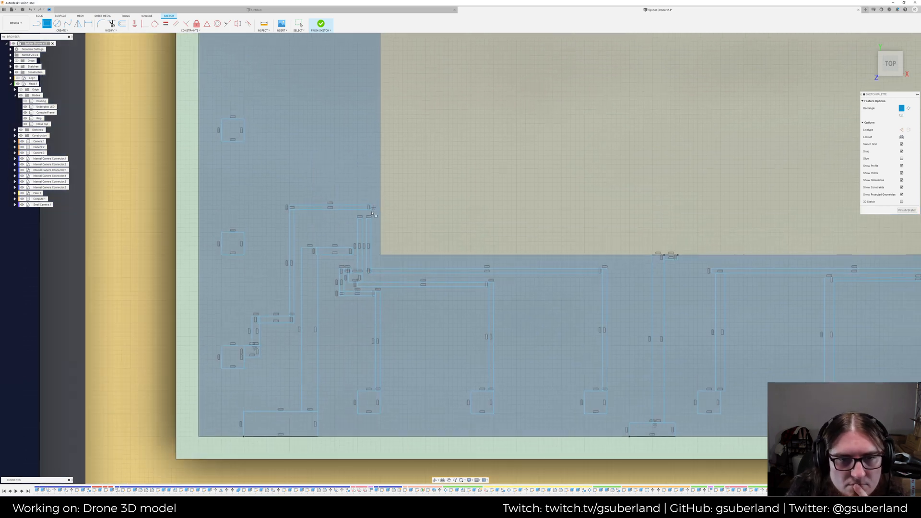
pyautogui.click(369, 207)
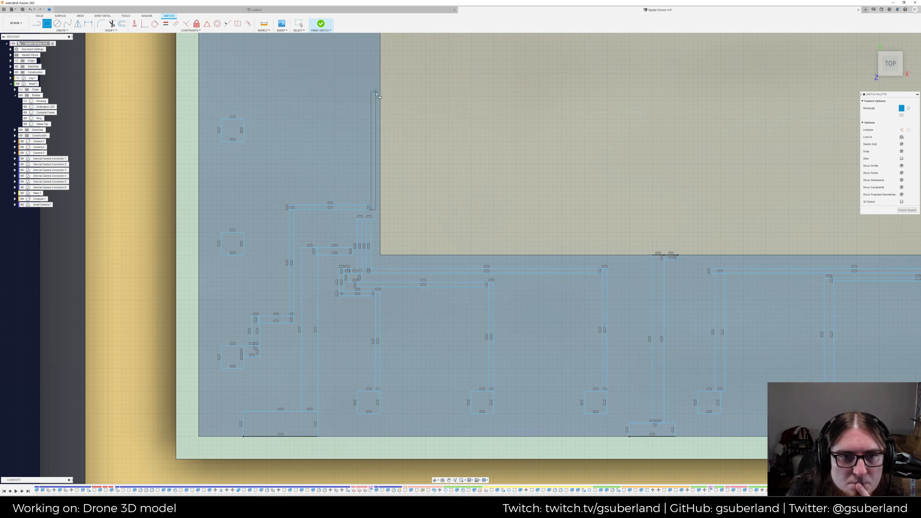
pyautogui.press('Return')
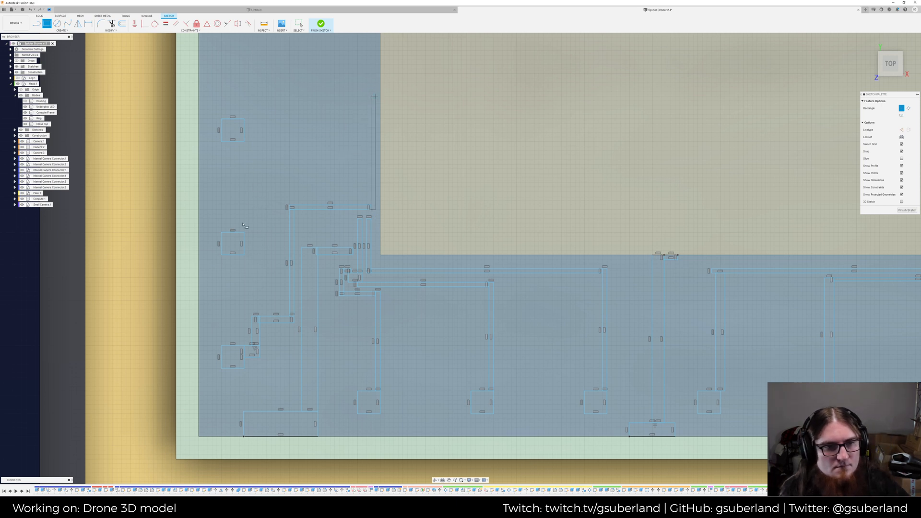
# Sketch a stepped trace of thin rectangles from the second-lowest left-side pad, joining it to the vertical trace beside the inner opening
pyautogui.click(244, 234)
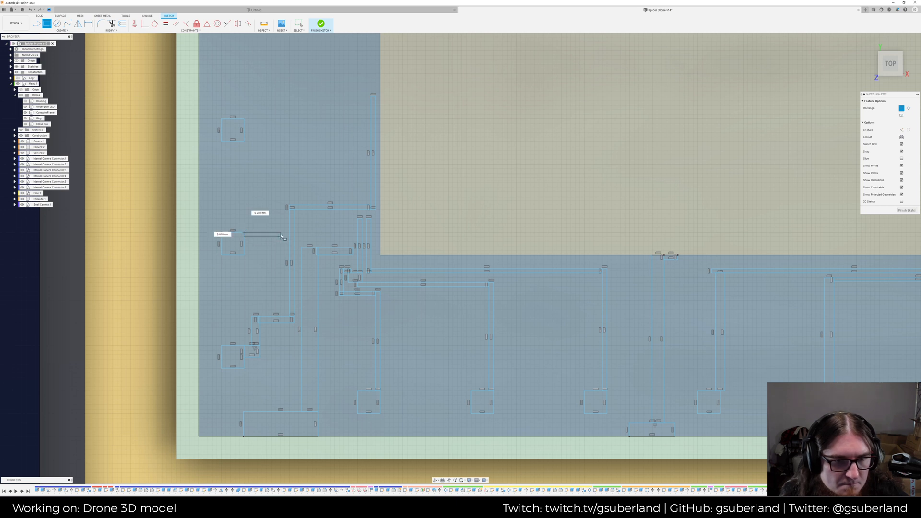
pyautogui.click(279, 235)
pyautogui.click(279, 233)
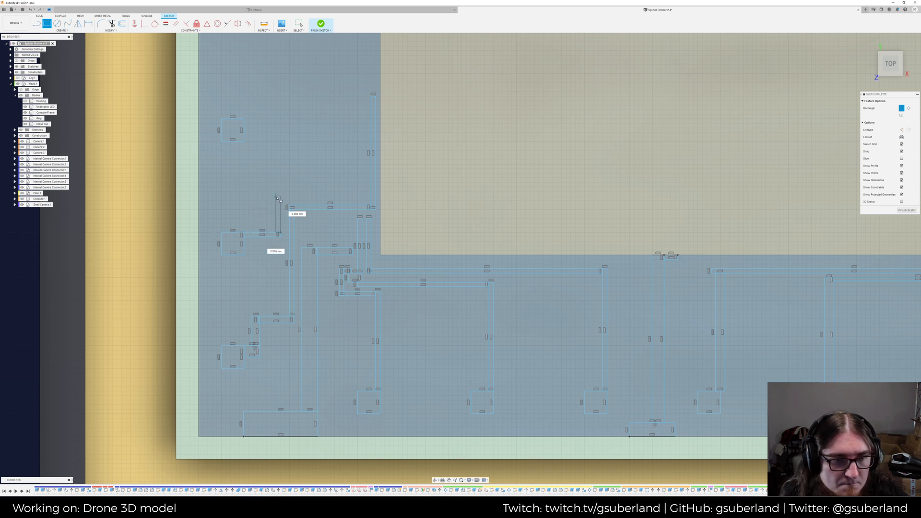
pyautogui.click(280, 196)
pyautogui.click(280, 196)
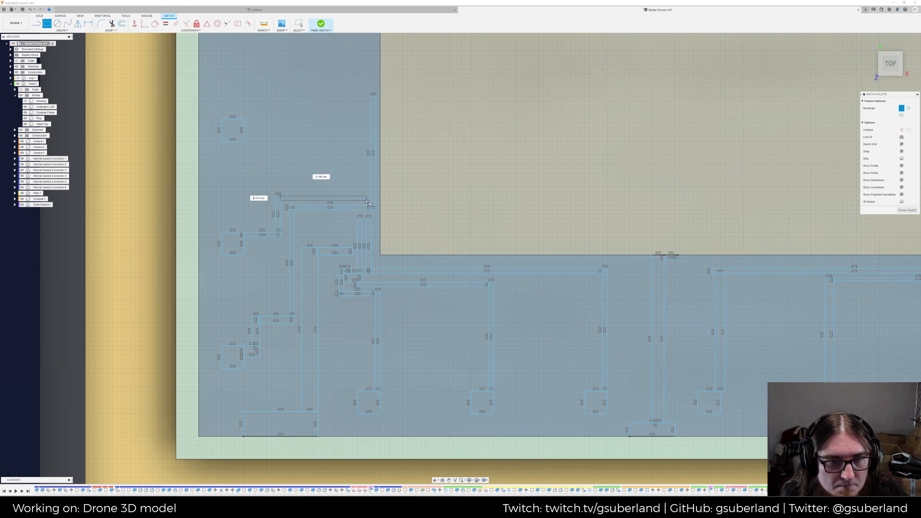
pyautogui.click(366, 197)
pyautogui.click(364, 197)
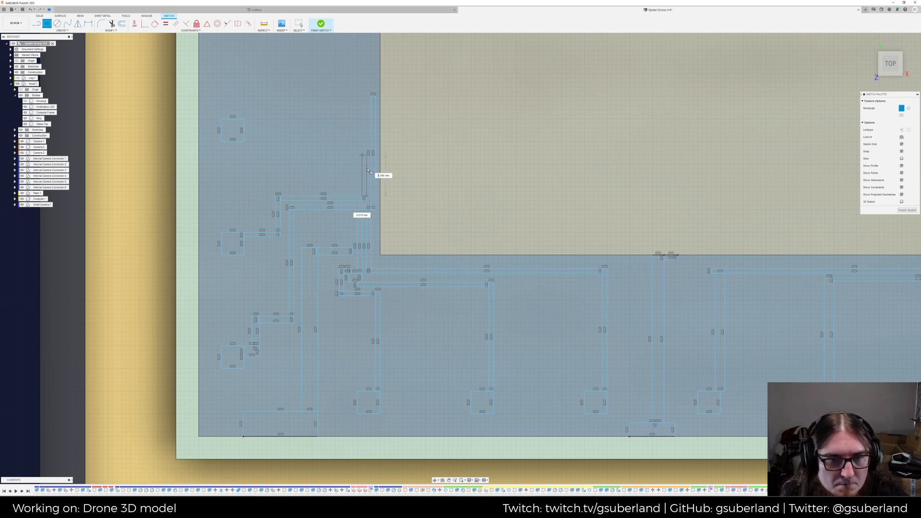
pyautogui.click(368, 171)
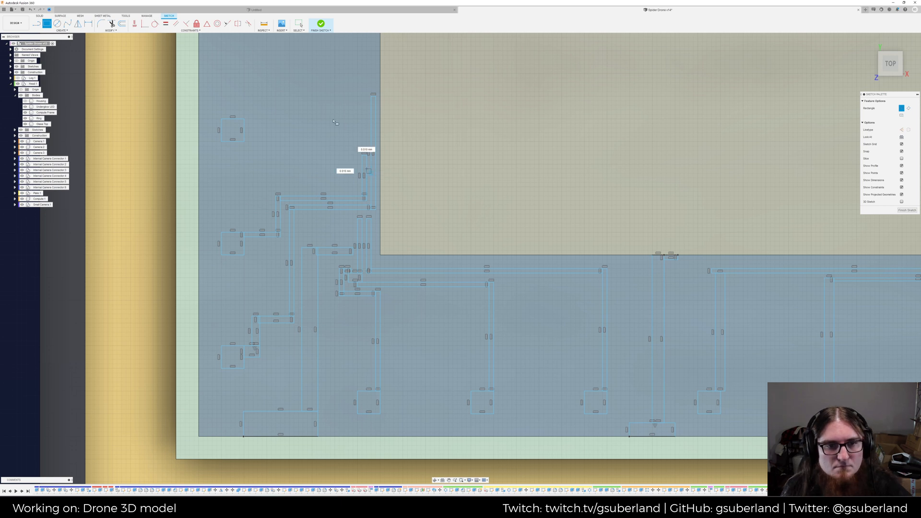
# Sketch a thin vertical rectangle along the upper part of the inner opening's left edge
pyautogui.scroll(-3, 317, 221)
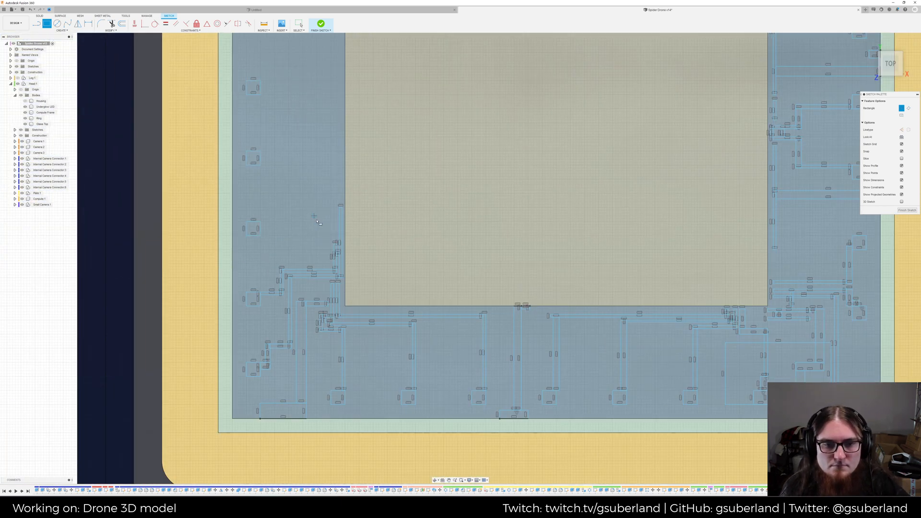
pyautogui.scroll(-5, 317, 222)
pyautogui.moveTo(402, 185); pyautogui.dragTo(411, 298, button='middle')
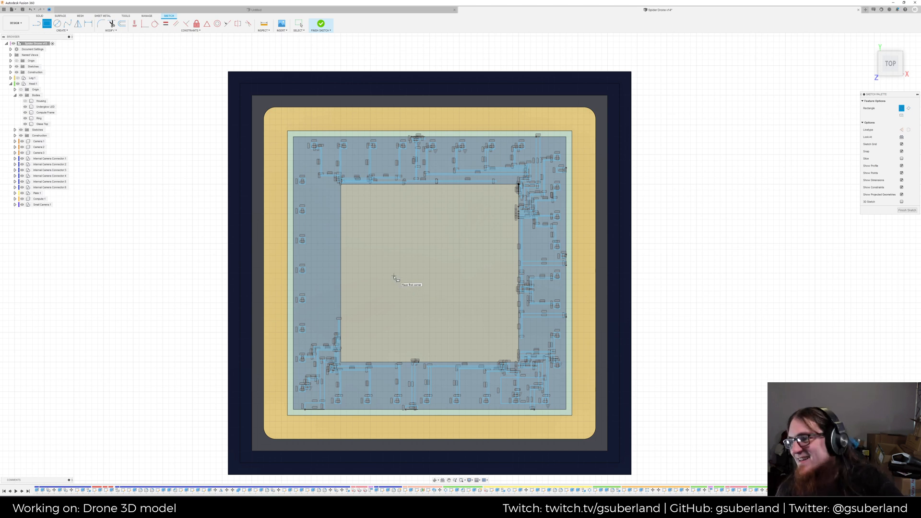
pyautogui.moveTo(394, 276); pyautogui.dragTo(420, 268, button='middle')
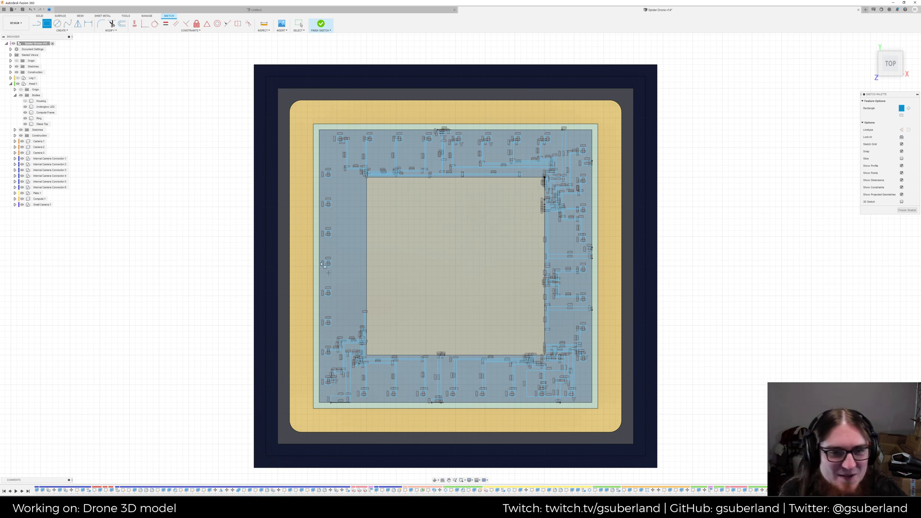
pyautogui.scroll(3, 323, 267)
pyautogui.moveTo(397, 172); pyautogui.dragTo(391, 146, button='middle')
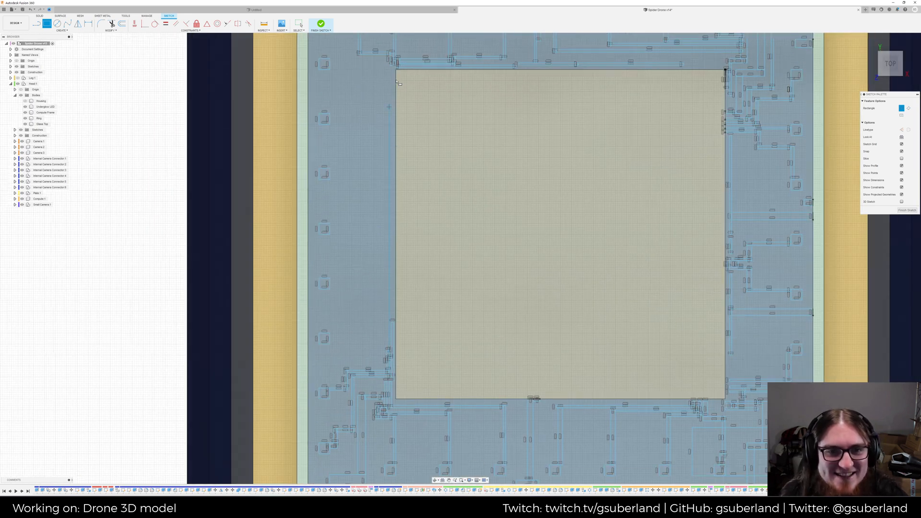
pyautogui.click(389, 141)
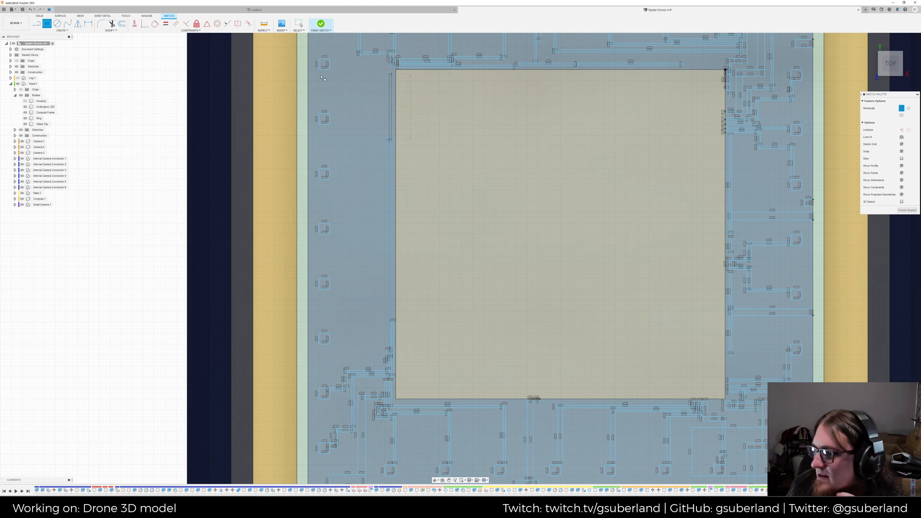
# Sketch a thin horizontal rectangle from the third left-side pad from the top toward the inner opening
pyautogui.click(330, 174)
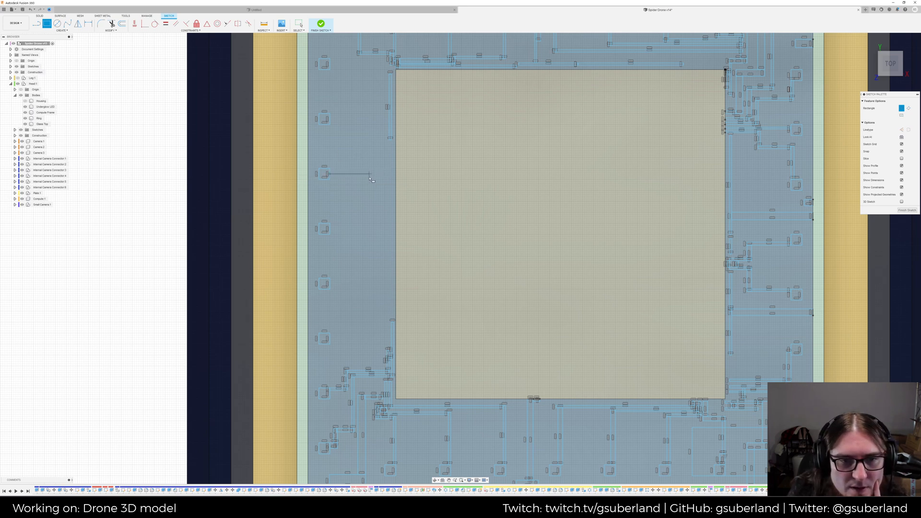
pyautogui.scroll(3, 368, 179)
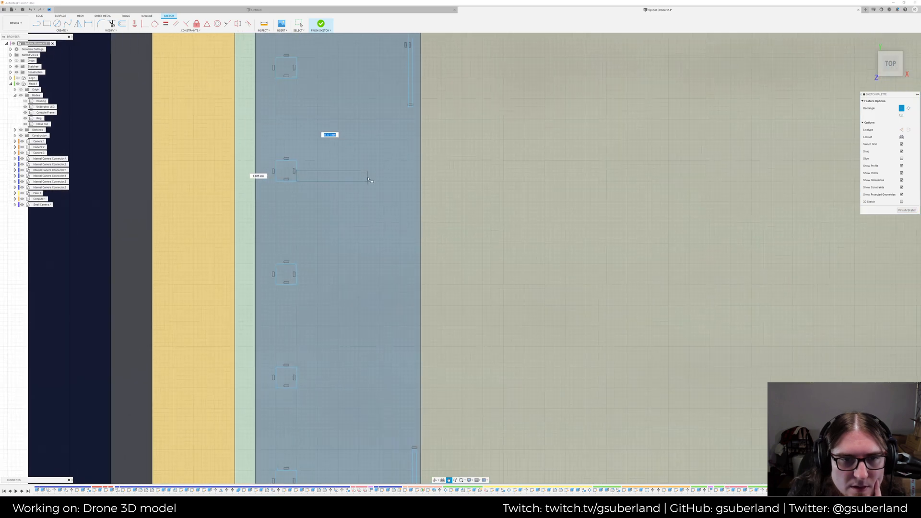
pyautogui.click(368, 175)
# Sketch a stepped trace from the fourth left-side pad from the top: horizontal, up, and across to near the opening's edge
pyautogui.click(297, 268)
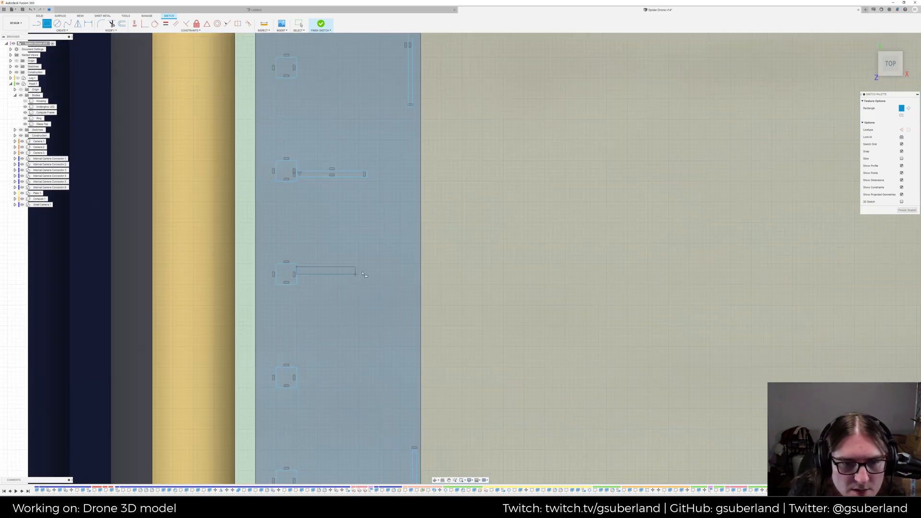
pyautogui.click(368, 271)
pyautogui.click(367, 270)
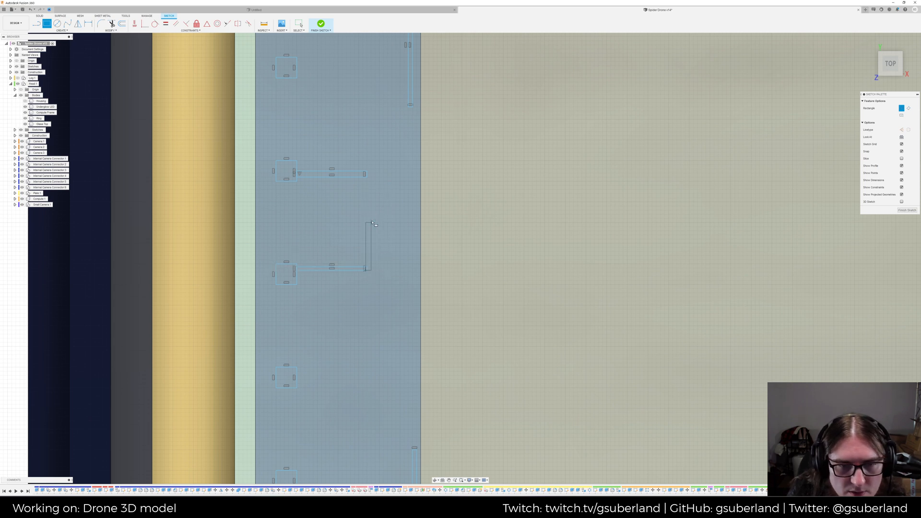
pyautogui.click(369, 221)
pyautogui.click(366, 220)
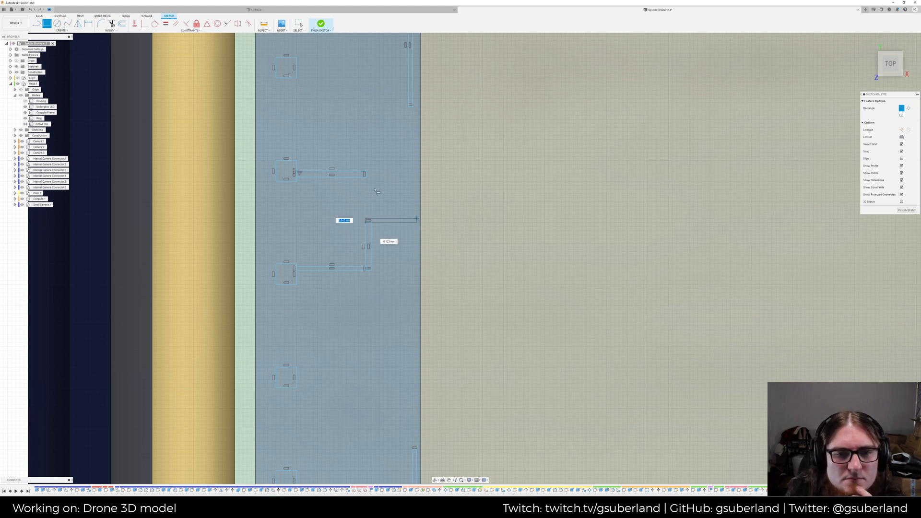
pyautogui.press('Return')
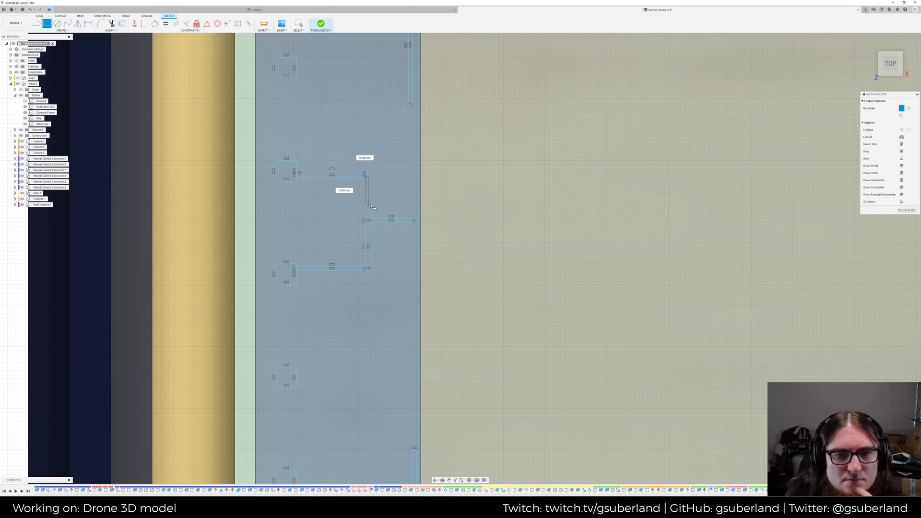
# Extend the third pad's trace down and across to near the opening, and link it to the fourth pad's trace with small rectangles
pyautogui.click(370, 205)
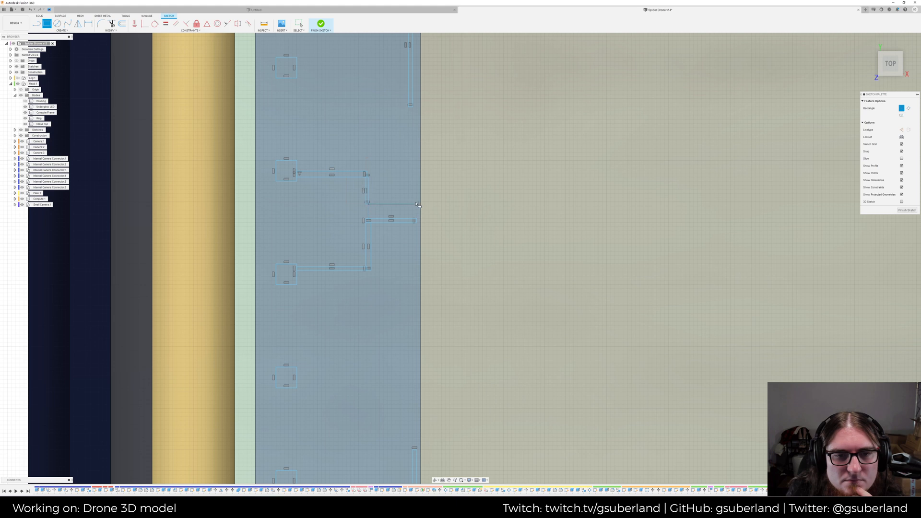
pyautogui.click(416, 203)
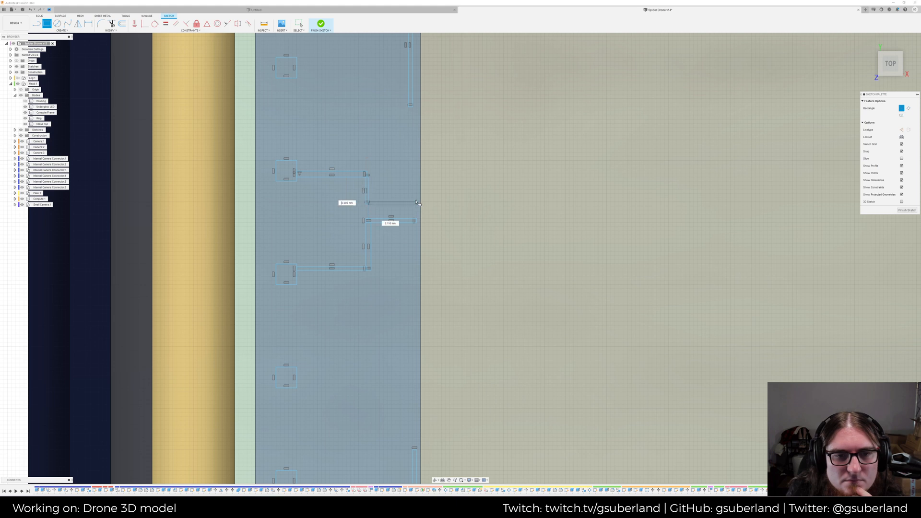
pyautogui.click(379, 206)
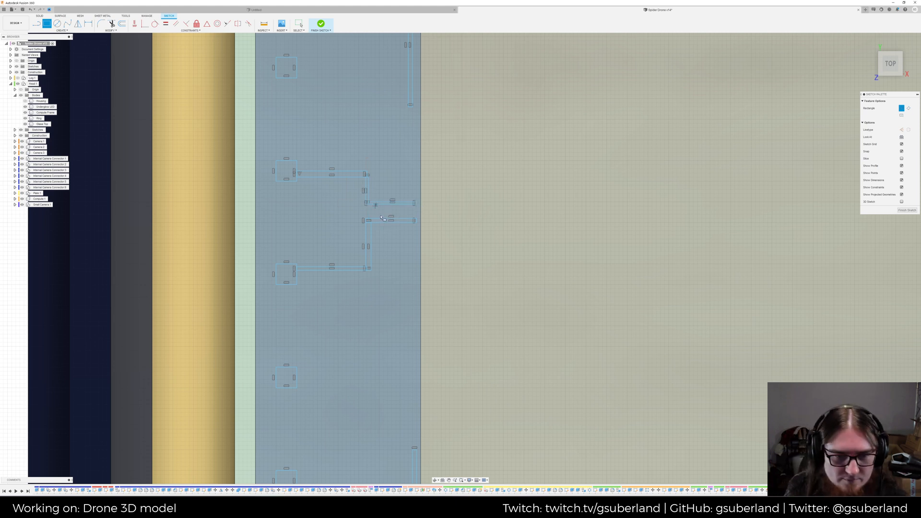
pyautogui.click(377, 204)
pyautogui.click(411, 212)
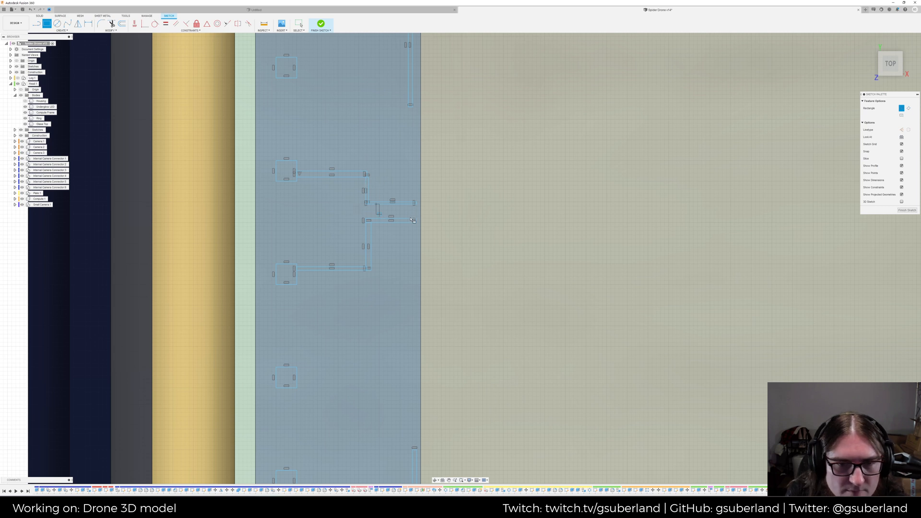
pyautogui.click(416, 211)
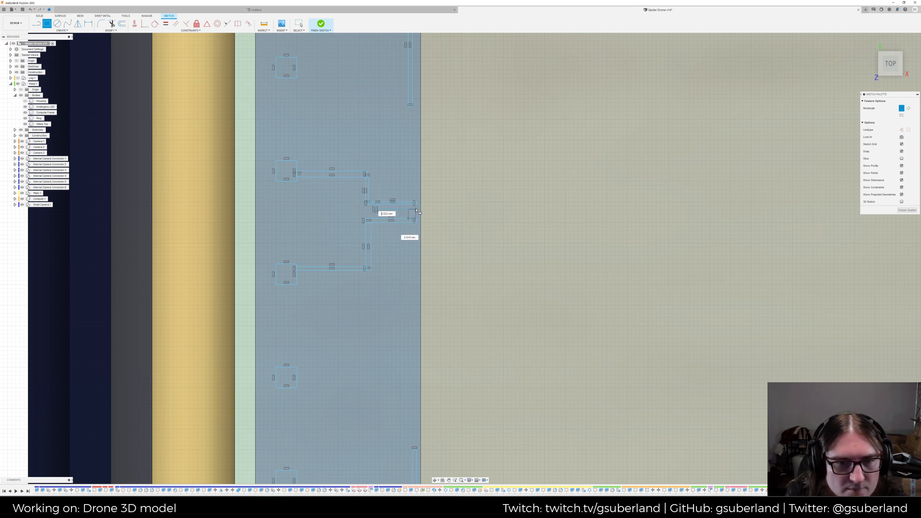
pyautogui.click(406, 219)
# Sketch a horizontal trace from the ring's outer left edge to the inner opening, with vertical rectangles above and below its inner end
pyautogui.scroll(-5, 245, 293)
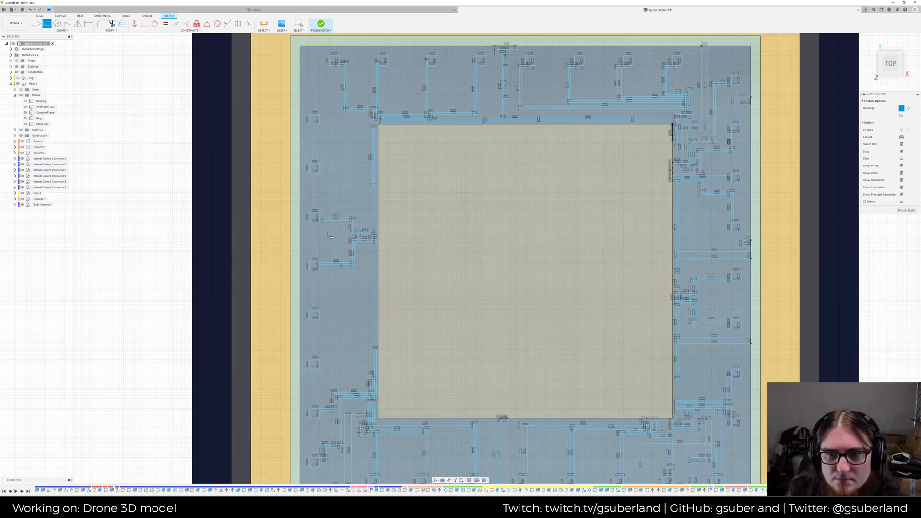
pyautogui.scroll(-1, 331, 234)
pyautogui.scroll(2, 328, 234)
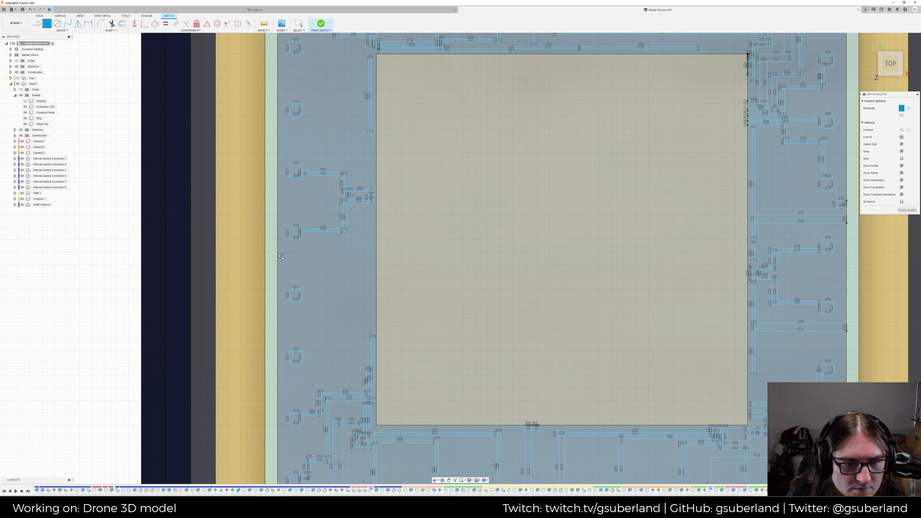
pyautogui.click(370, 227)
pyautogui.click(370, 258)
pyautogui.click(370, 257)
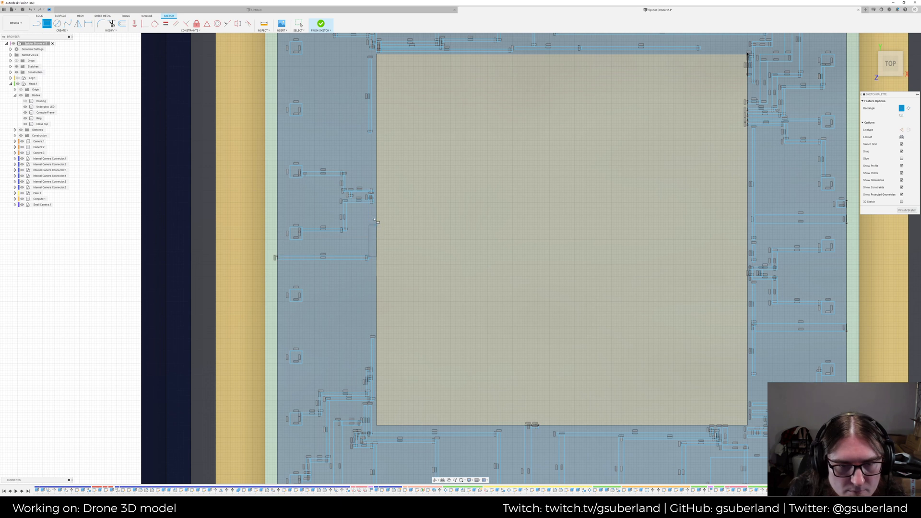
pyautogui.click(375, 270)
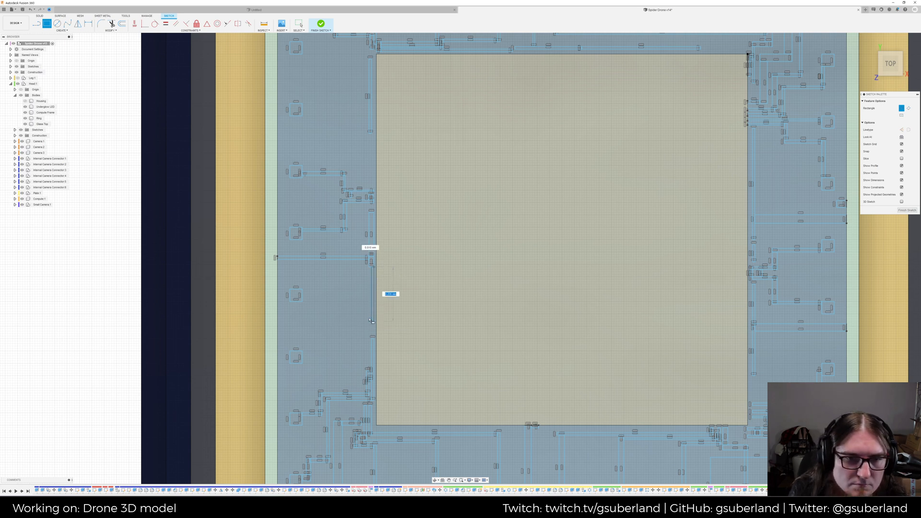
pyautogui.press('Escape')
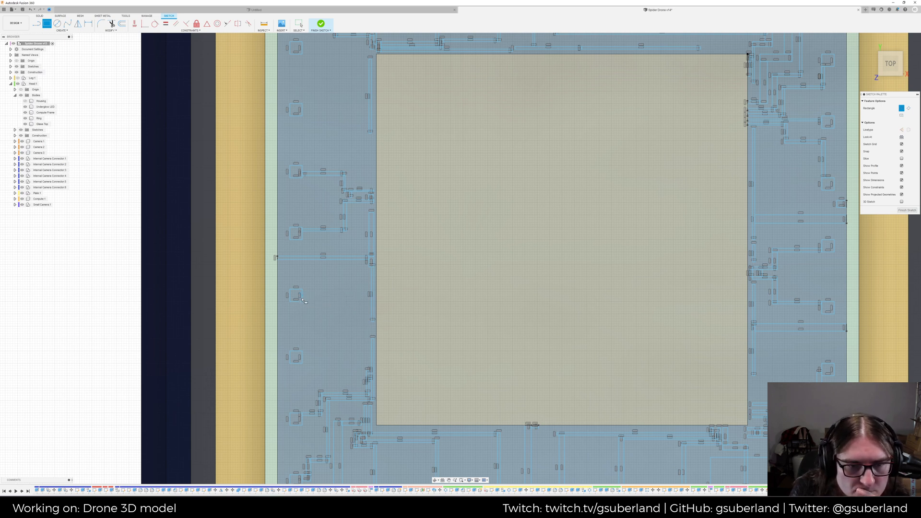
# Sketch a stepped trace from the third-lowest left-side pad: horizontal, down, and across to the vertical trace beside the inner opening
pyautogui.click(302, 300)
pyautogui.click(302, 349)
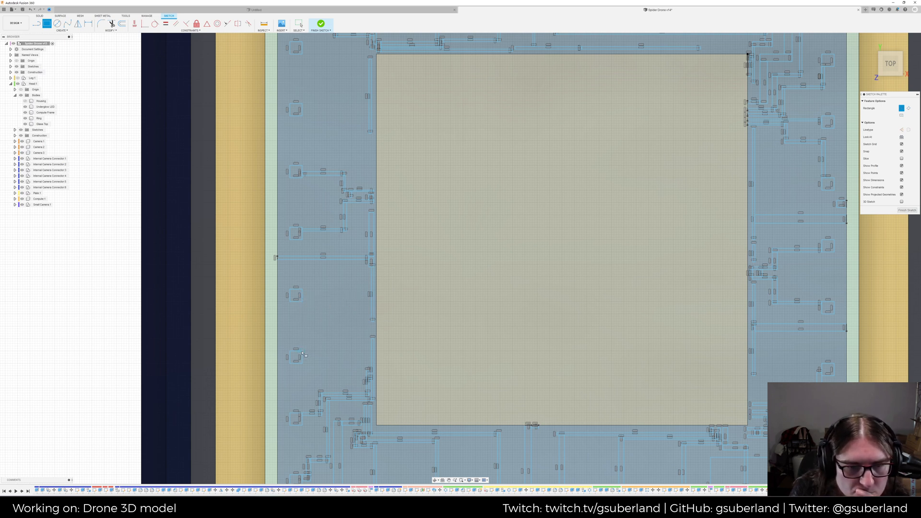
pyautogui.click(302, 351)
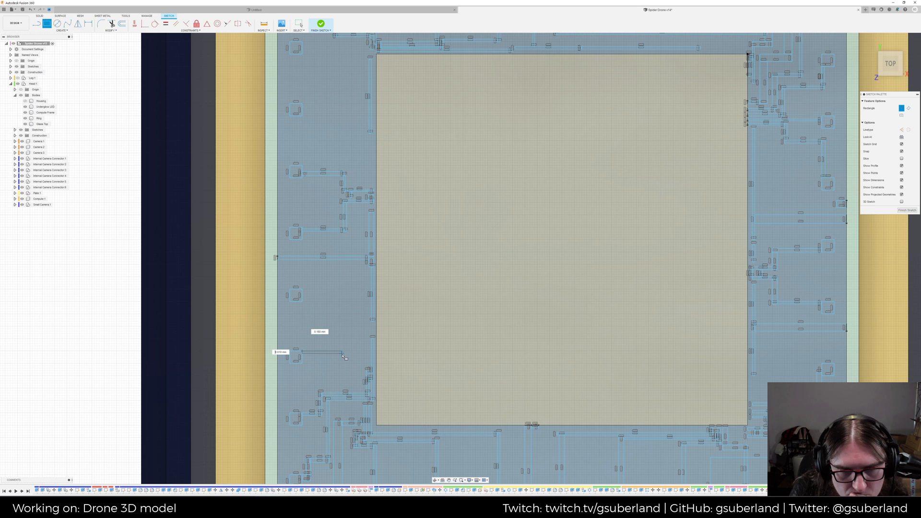
pyautogui.click(341, 354)
pyautogui.click(342, 351)
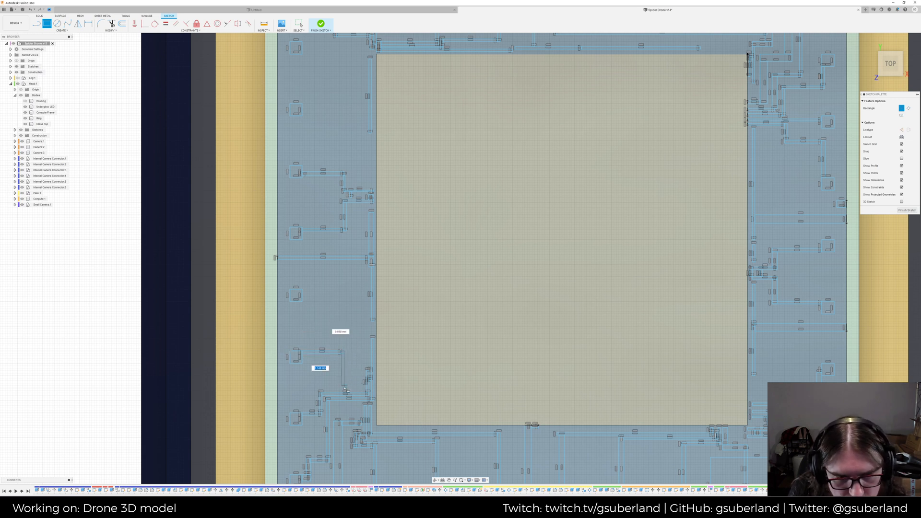
pyautogui.click(344, 386)
pyautogui.click(343, 386)
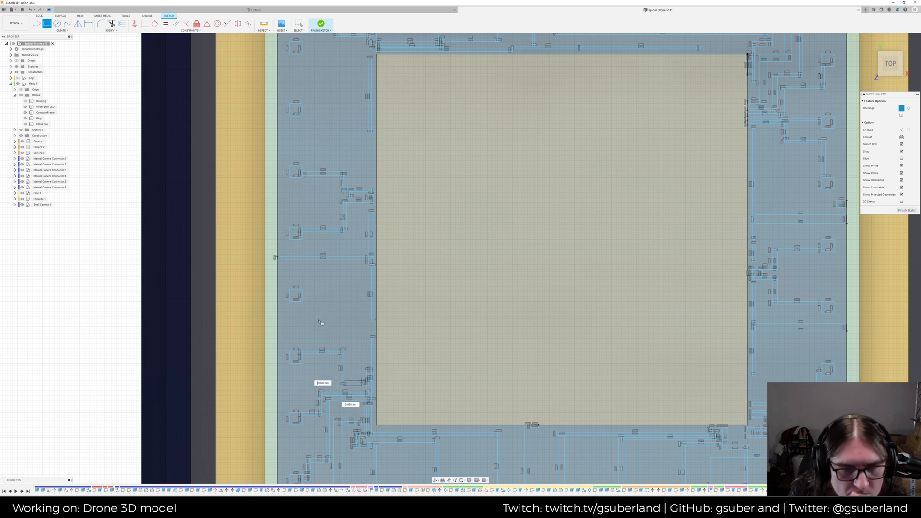
# Sketch a stepped trace from the fifth left-side pad from the top: horizontal, down, and across to the inner opening's edge
pyautogui.click(303, 295)
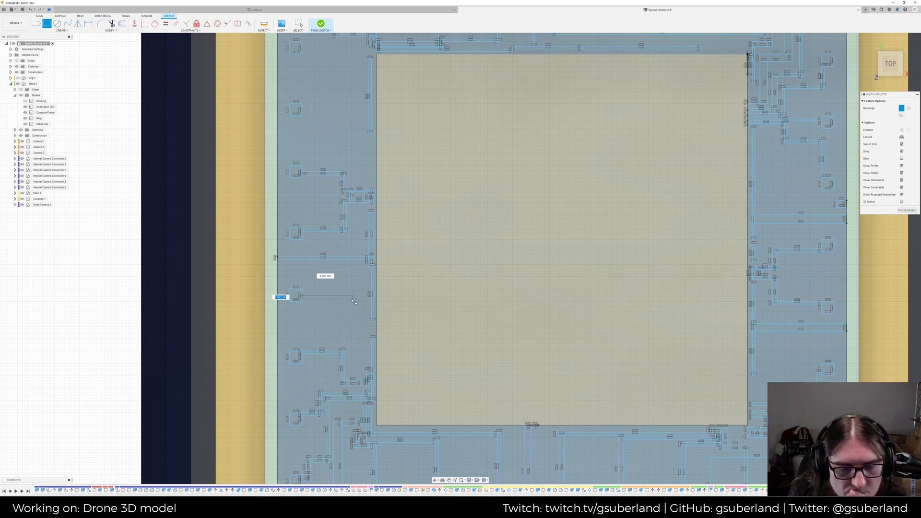
pyautogui.click(353, 298)
pyautogui.click(354, 296)
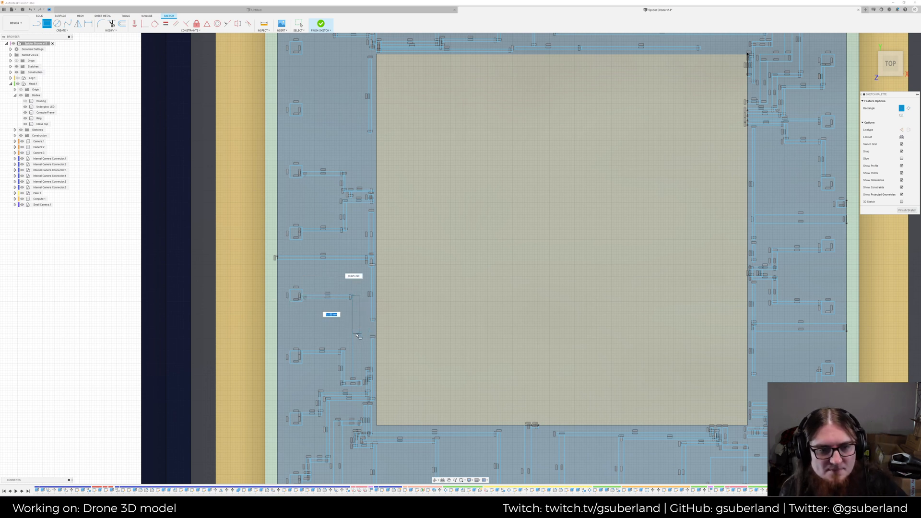
pyautogui.click(356, 332)
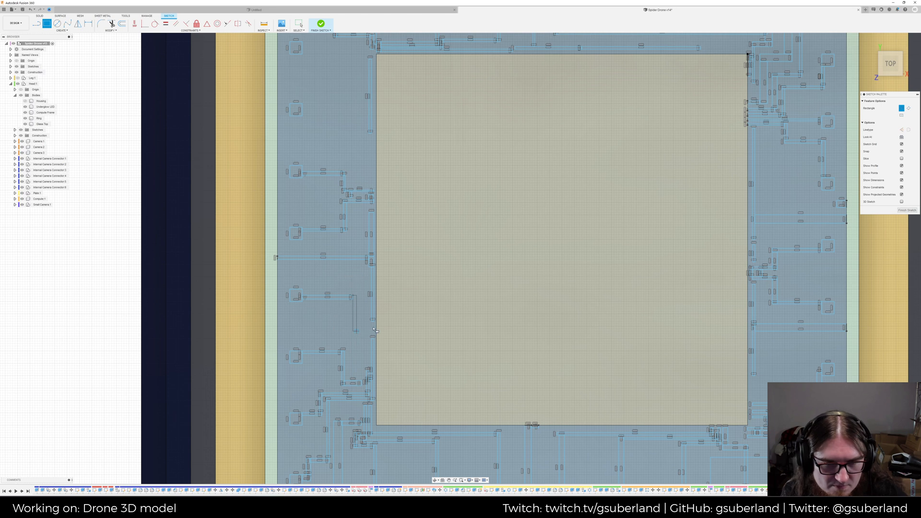
pyautogui.click(374, 329)
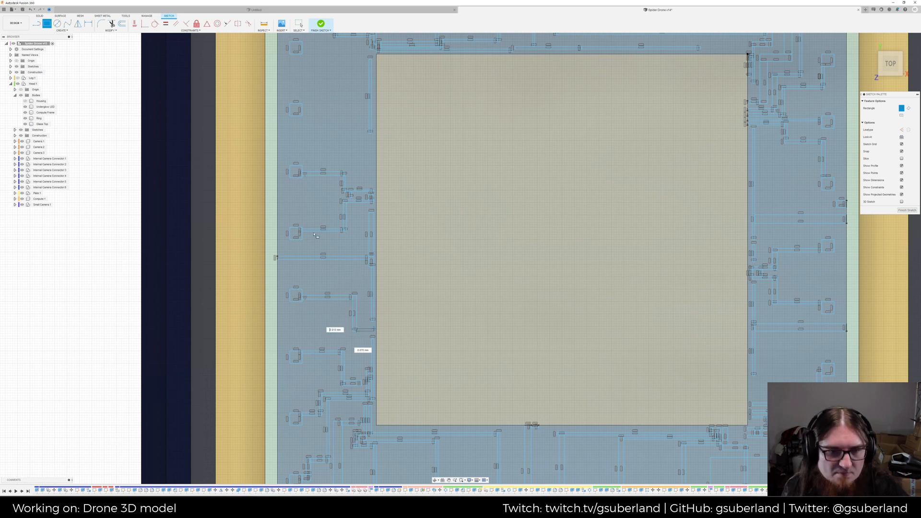
# Sketch a small rectangle on the ring's outer left edge, between the fifth and sixth pads from the top
pyautogui.click(277, 321)
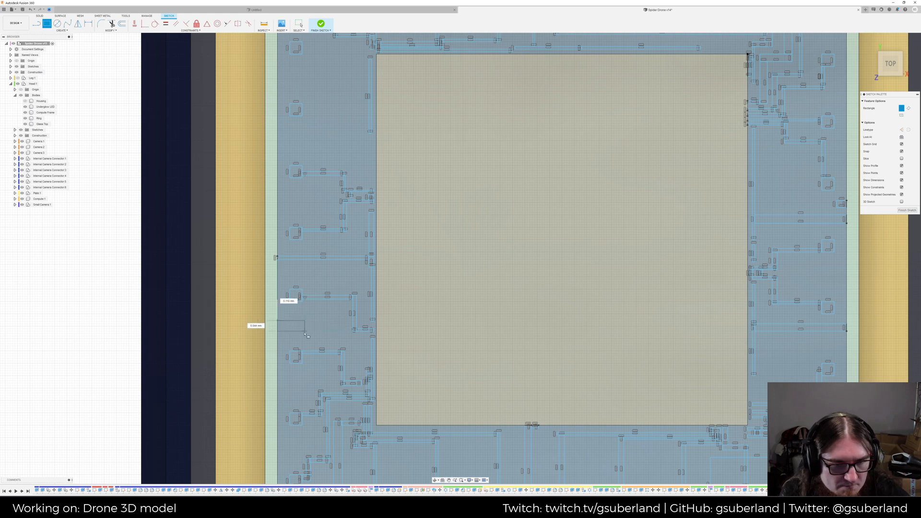
pyautogui.moveTo(341, 327)
pyautogui.mouseDown(button='middle')
pyautogui.moveTo(314, 221)
pyautogui.moveTo(301, 330)
pyautogui.mouseUp(button='middle')
pyautogui.scroll(-2, 326, 249)
pyautogui.scroll(1, 307, 130)
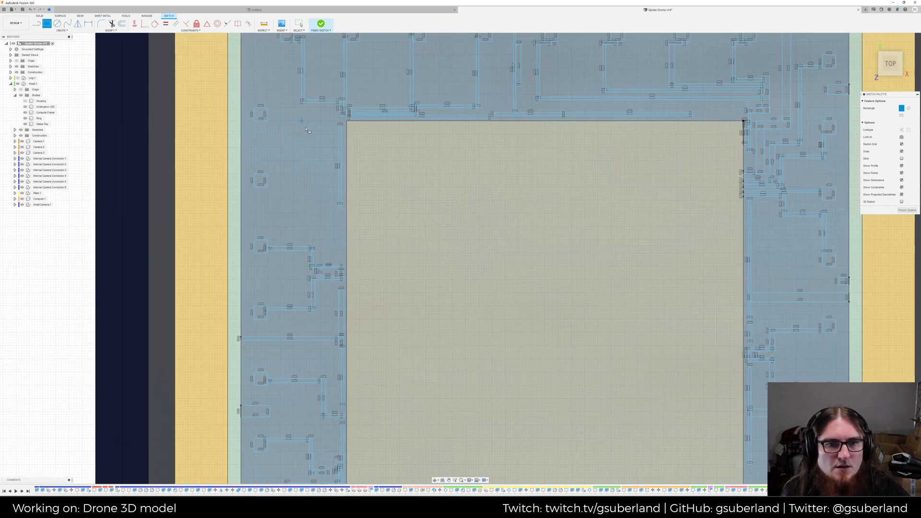
# Sketch a stepped trace from the topmost left-side pad: horizontal, short section up, and across towards the inner opening's upper-left corner
pyautogui.moveTo(300, 136); pyautogui.dragTo(297, 184, button='middle')
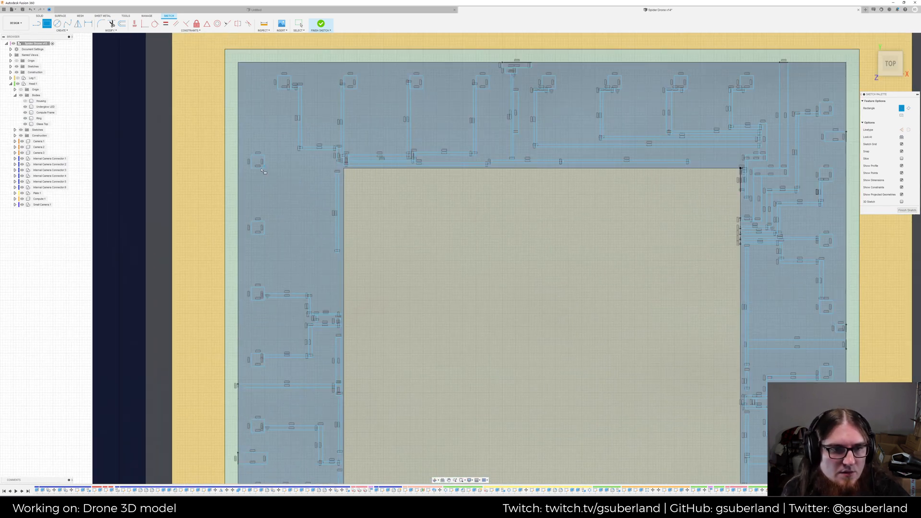
pyautogui.click(261, 169)
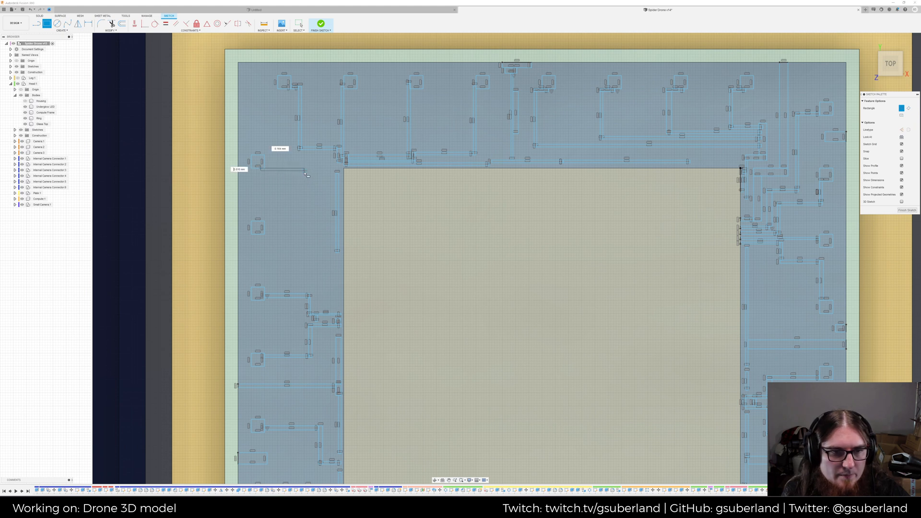
pyautogui.click(305, 171)
pyautogui.click(305, 171)
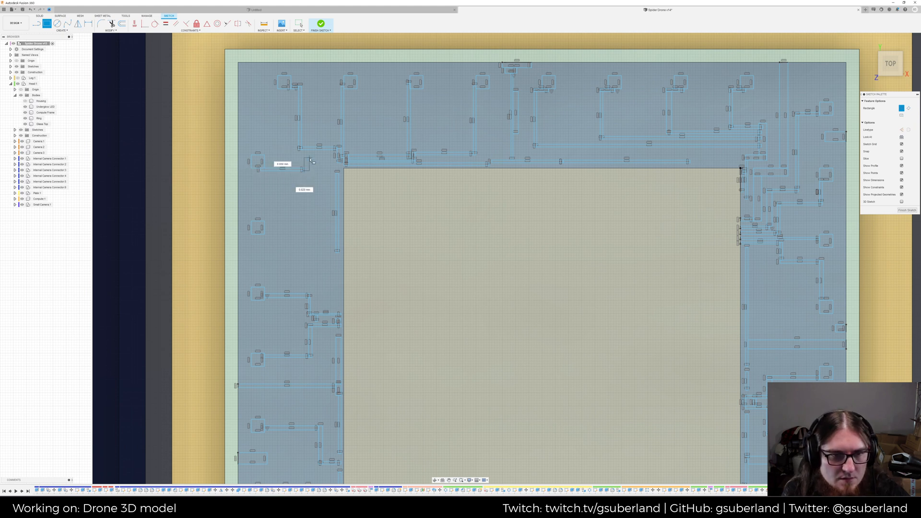
pyautogui.click(309, 158)
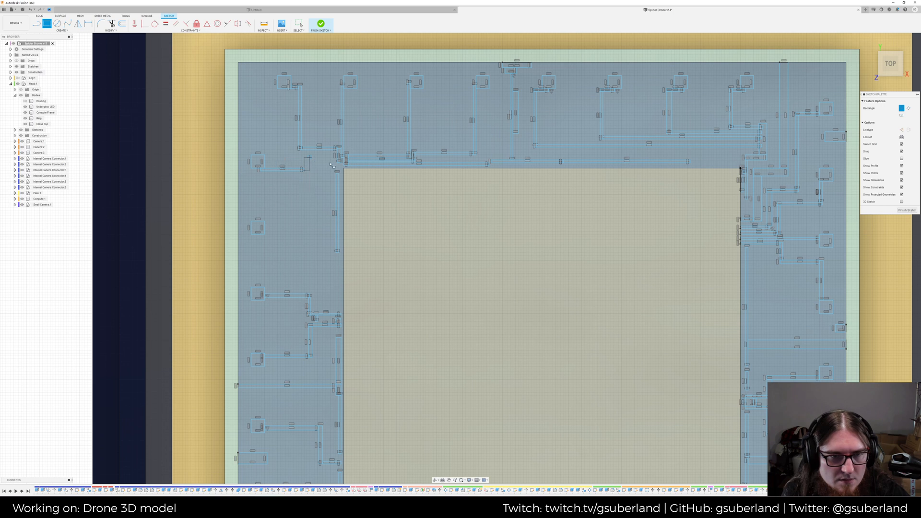
pyautogui.press('Return')
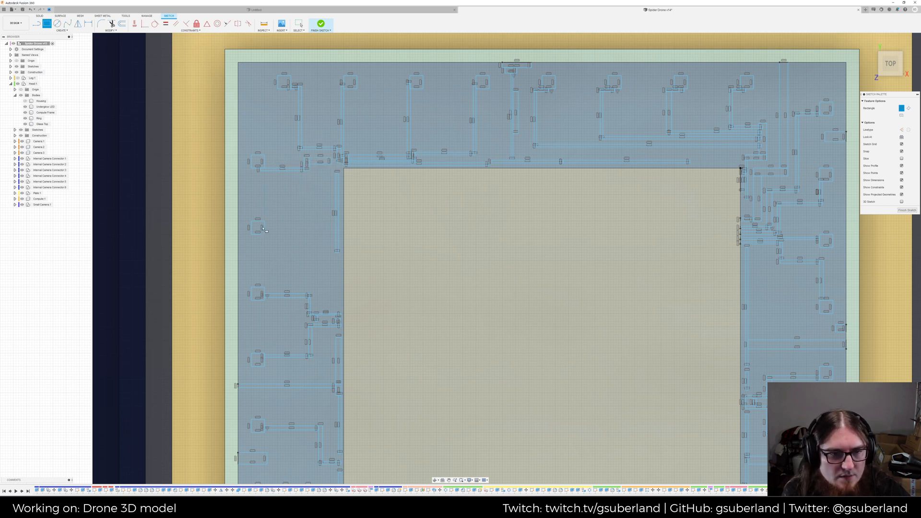
# Sketch a stepped trace from the second left-side pad from the top: horizontal, down, and across to near the opening's edge
pyautogui.click(319, 234)
pyautogui.click(318, 235)
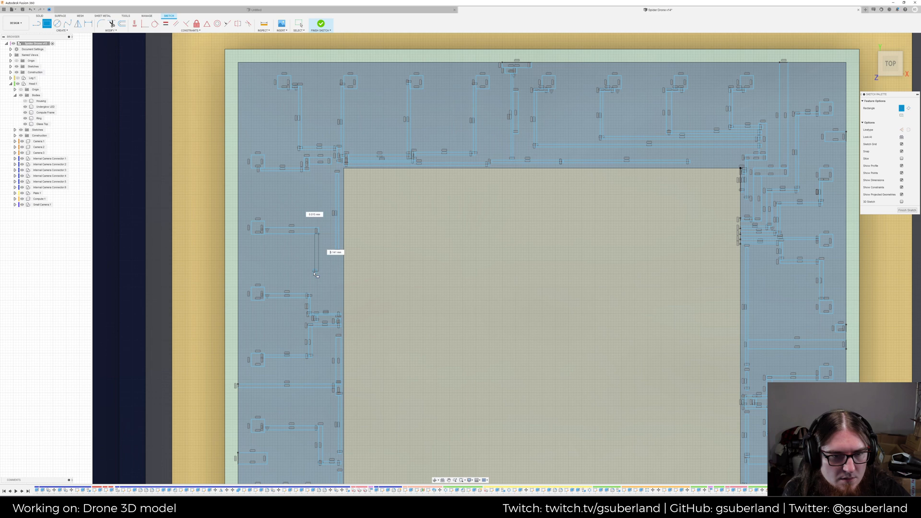
pyautogui.click(315, 271)
pyautogui.click(314, 271)
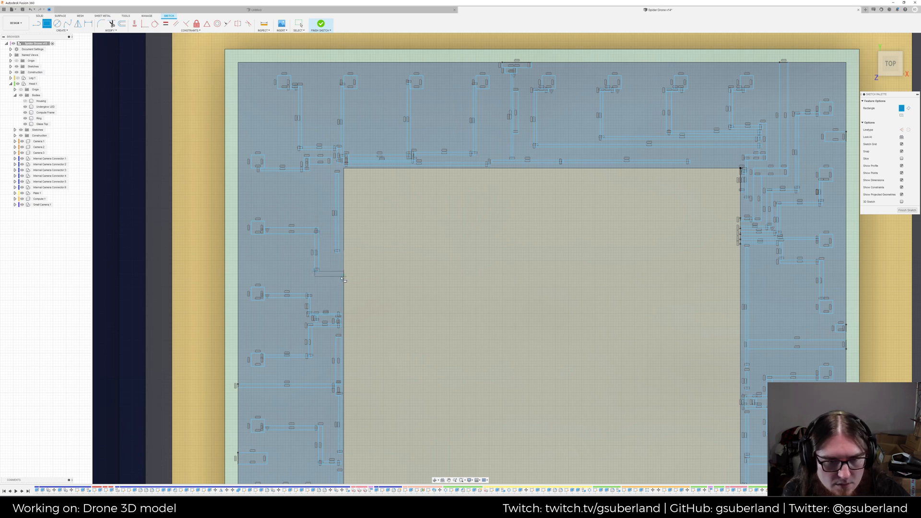
pyautogui.click(341, 275)
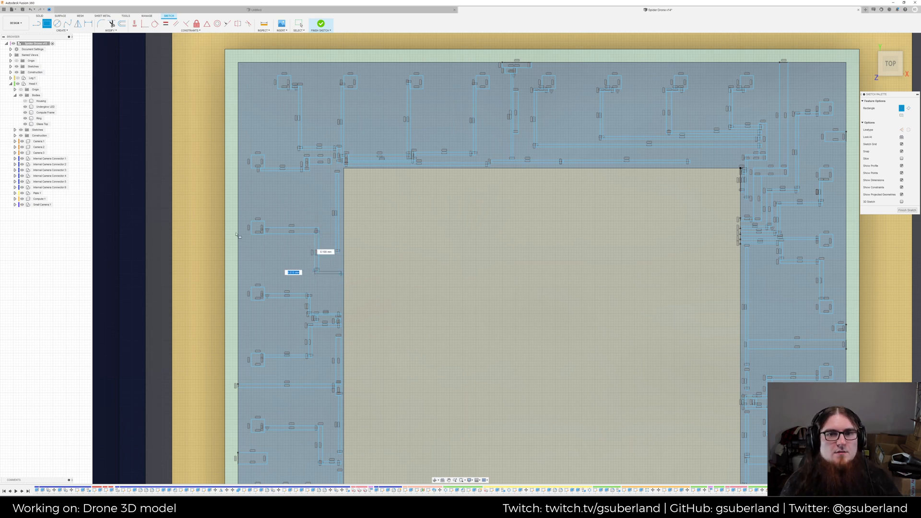
# Sketch an upright rectangle in the ring's upper-left corner, starting at the corner point
pyautogui.scroll(-5, 248, 236)
pyautogui.scroll(-2, 298, 255)
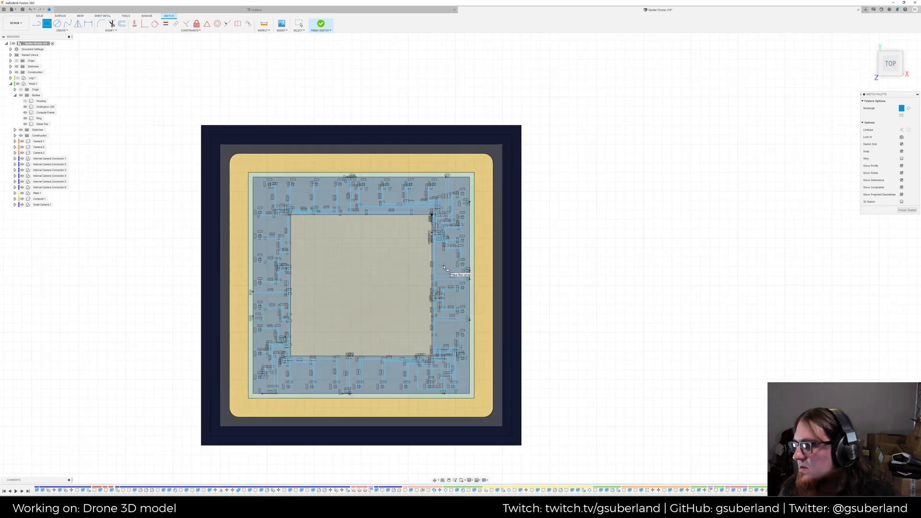
pyautogui.scroll(6, 240, 180)
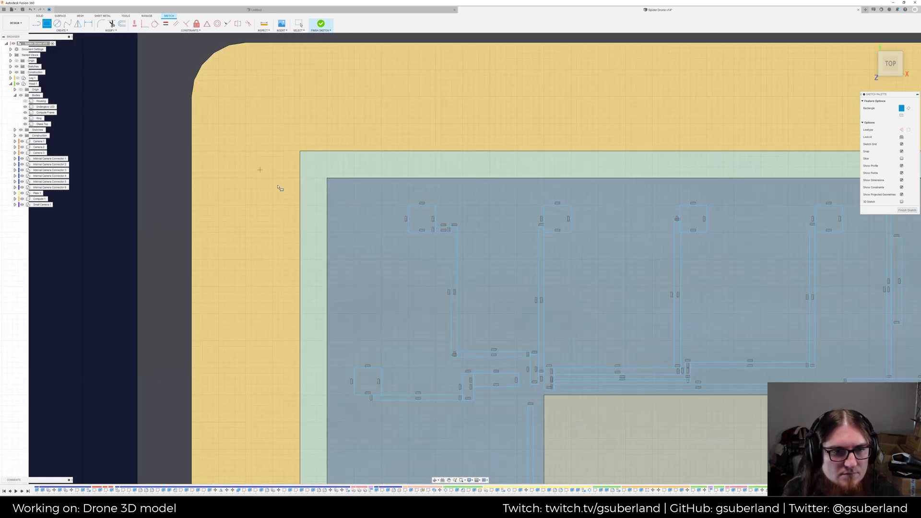
pyautogui.moveTo(331, 182); pyautogui.dragTo(281, 151, button='middle')
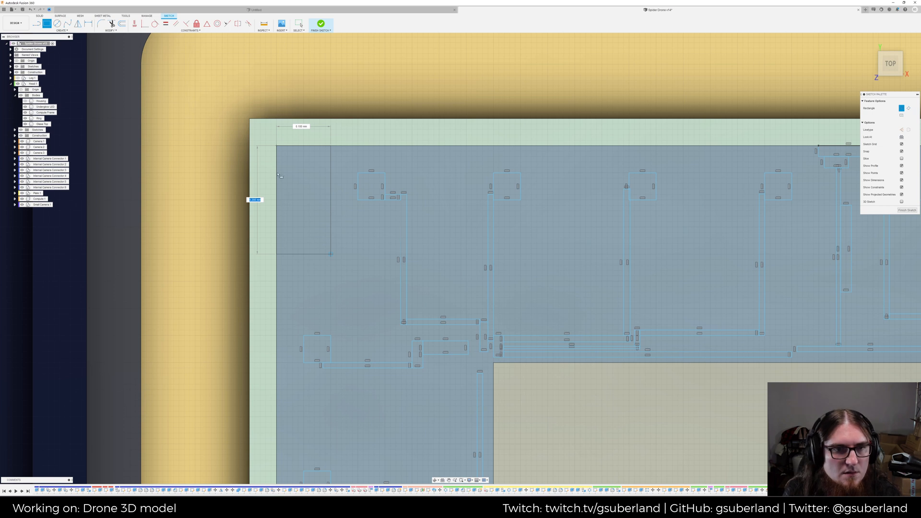
pyautogui.press('Return')
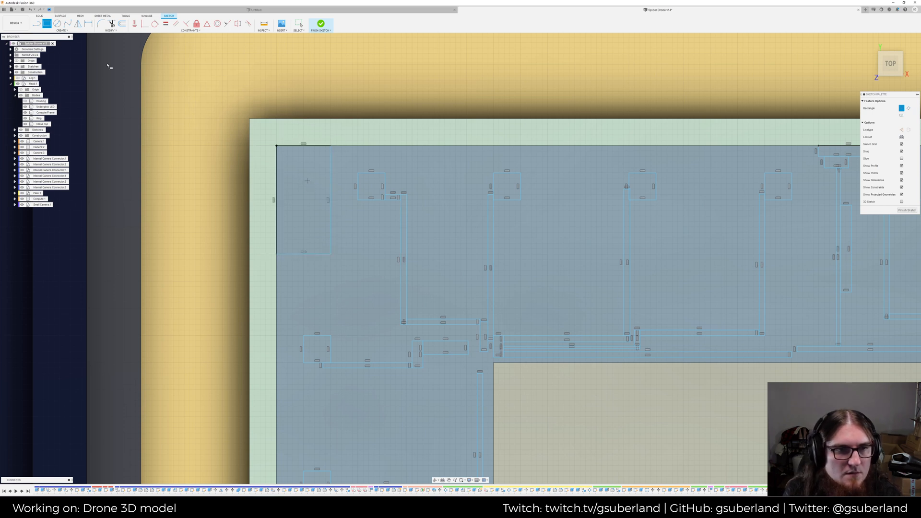
pyautogui.press('Escape')
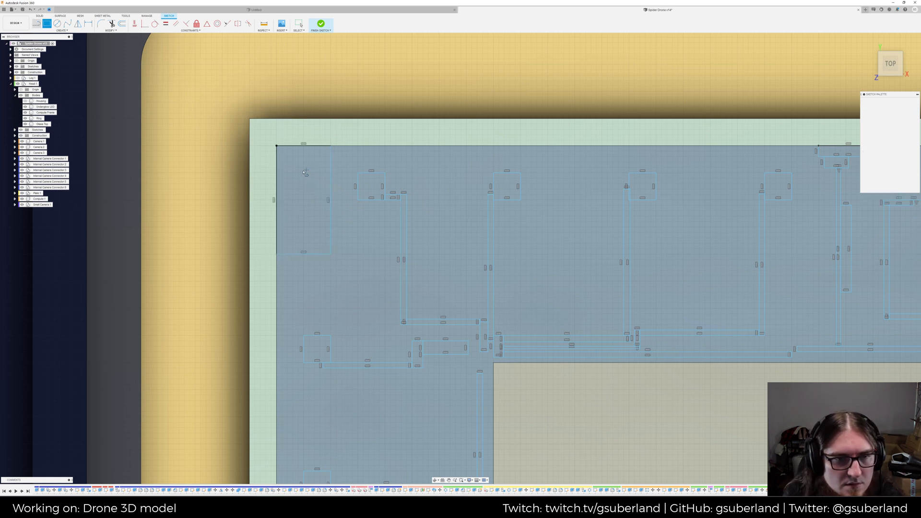
# Draw a triangular emblem's slanted left side, flat base and parallel inner lines with the Line tool inside the corner rectangle
pyautogui.press('l')
pyautogui.click(303, 173)
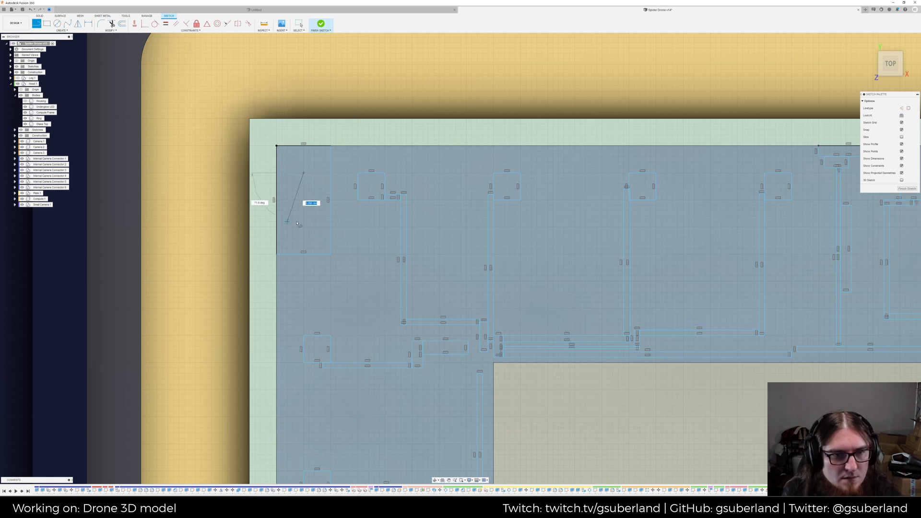
pyautogui.press('Escape')
pyautogui.press('Return')
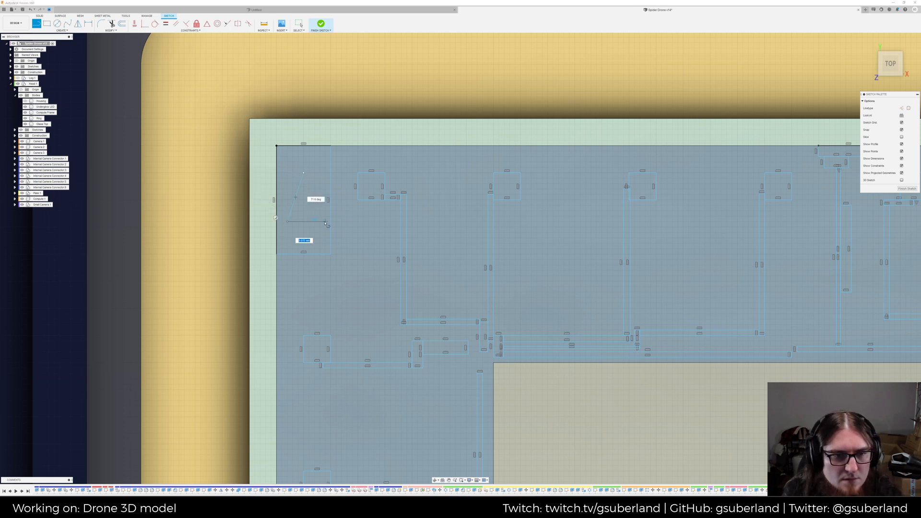
pyautogui.click(326, 221)
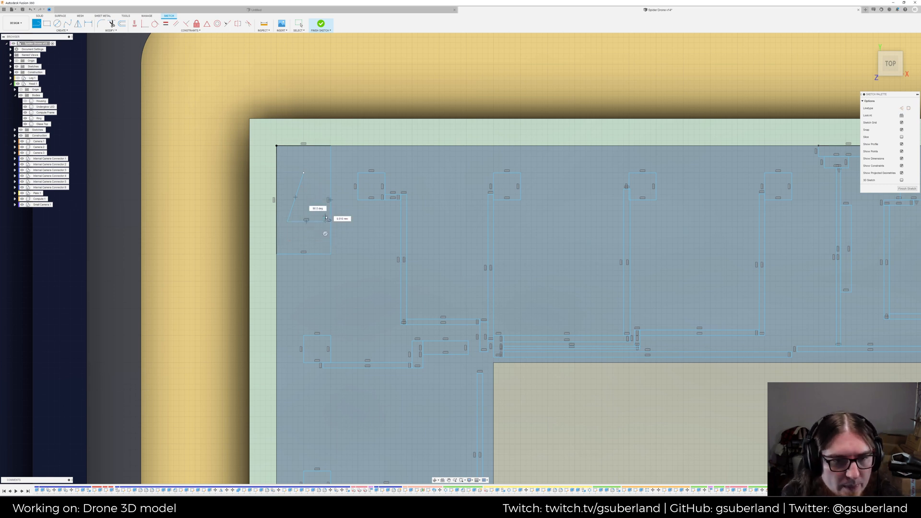
pyautogui.click(297, 217)
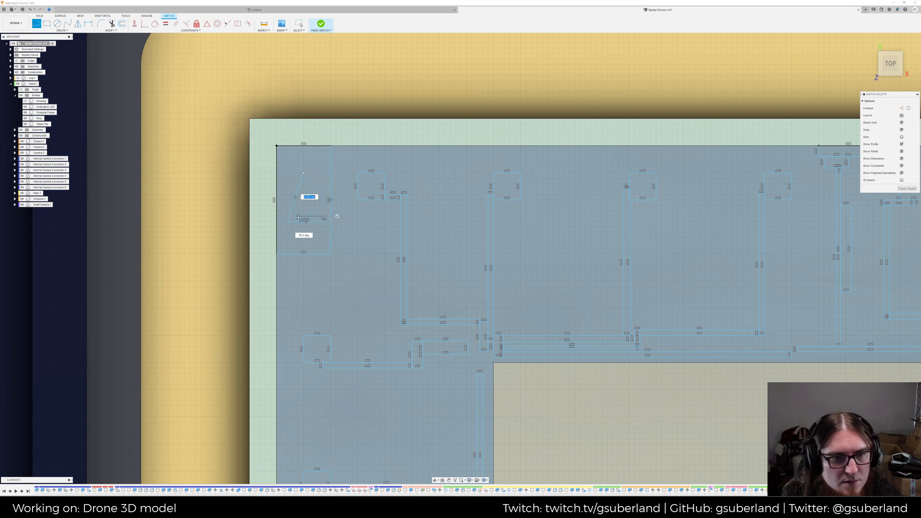
pyautogui.click(304, 173)
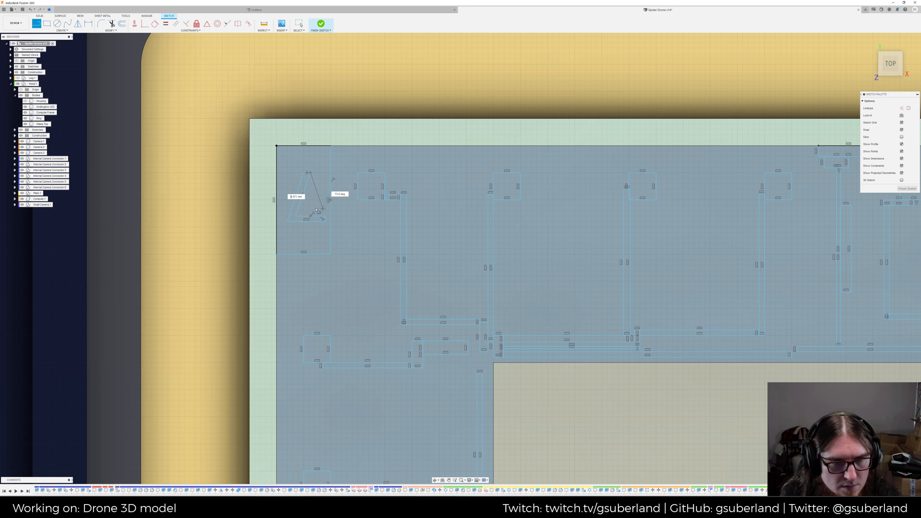
# Complete the triangular emblem with its slanted right side and the short inner lines parallel to its edges
pyautogui.click(314, 211)
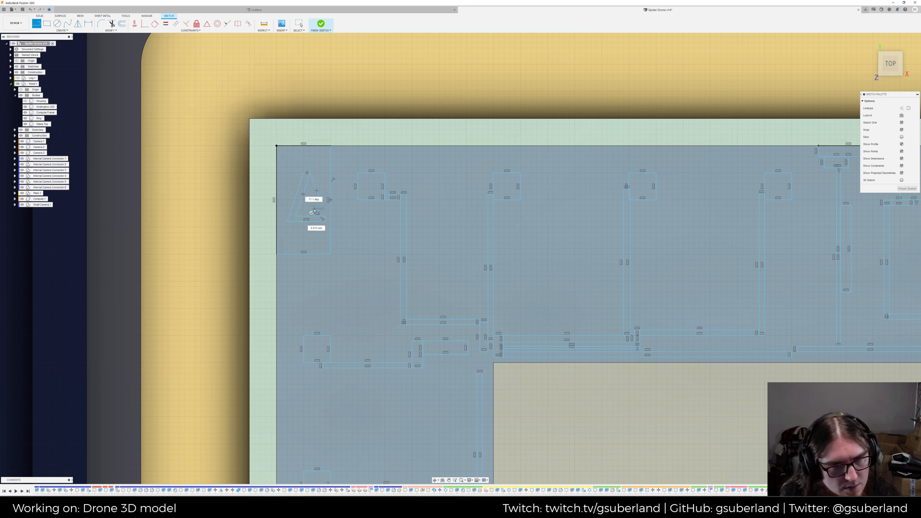
pyautogui.click(307, 184)
pyautogui.click(308, 184)
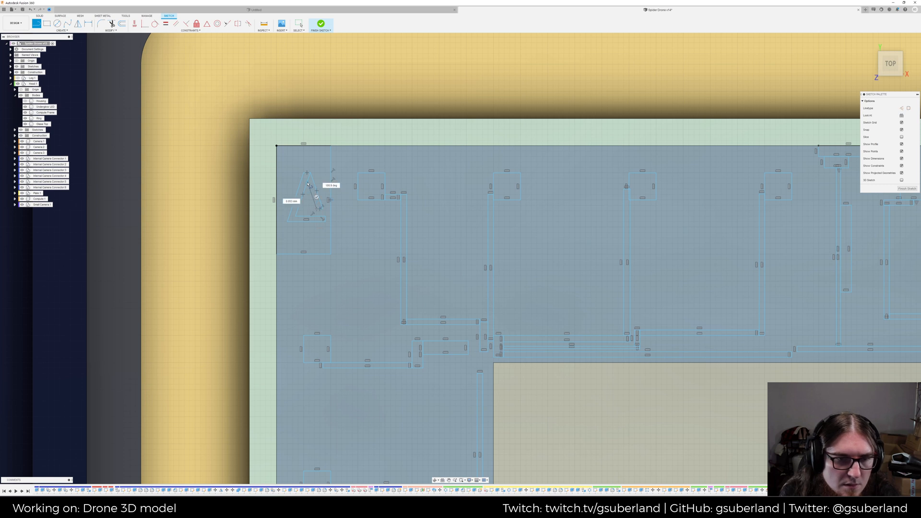
pyautogui.press('Escape')
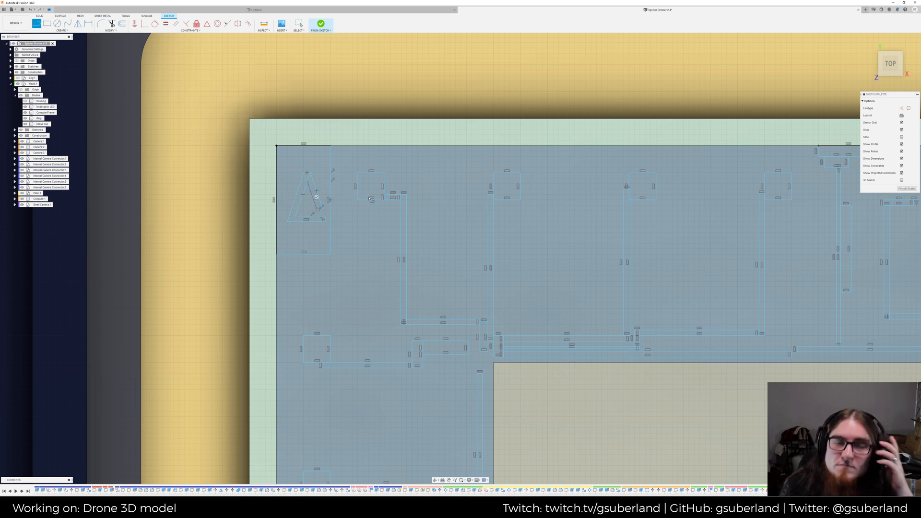
# Widen the corner rectangle slightly by moving its right vertical side away from the emblem
pyautogui.moveTo(351, 170); pyautogui.dragTo(341, 157, button='middle')
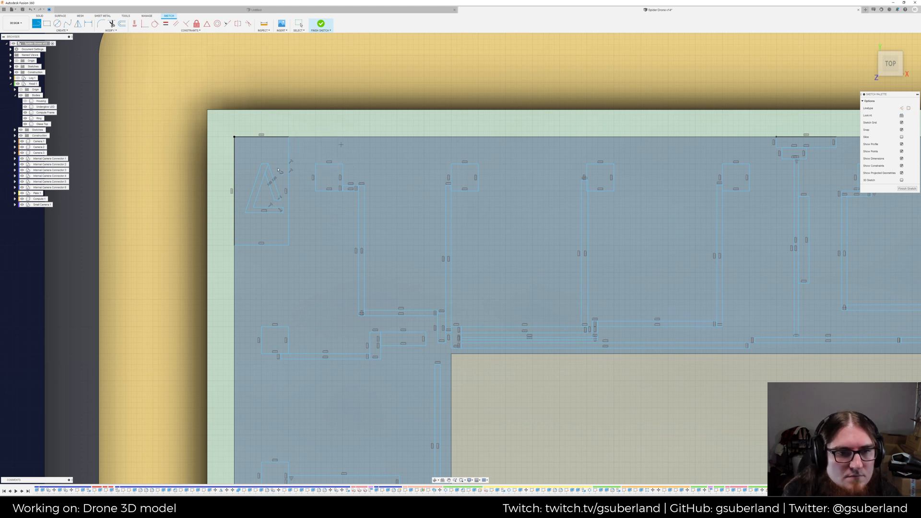
pyautogui.press('Escape')
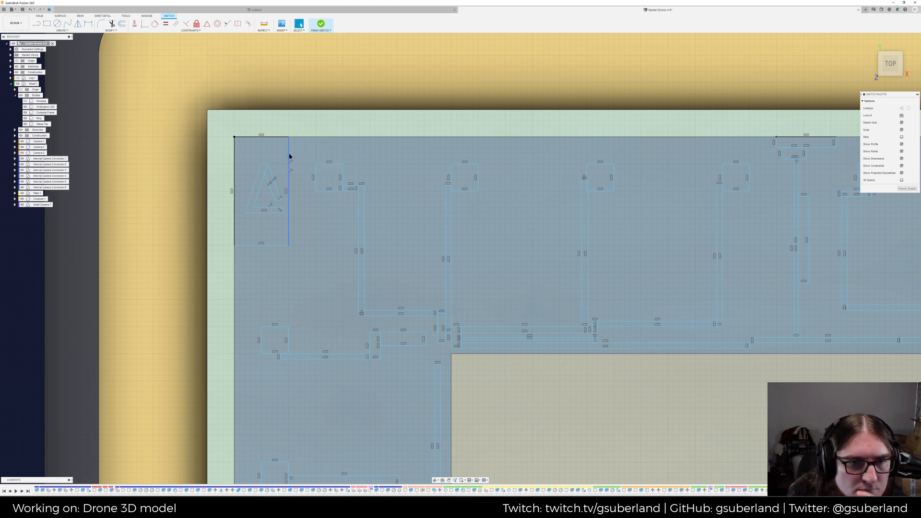
pyautogui.moveTo(289, 156); pyautogui.dragTo(294, 156)
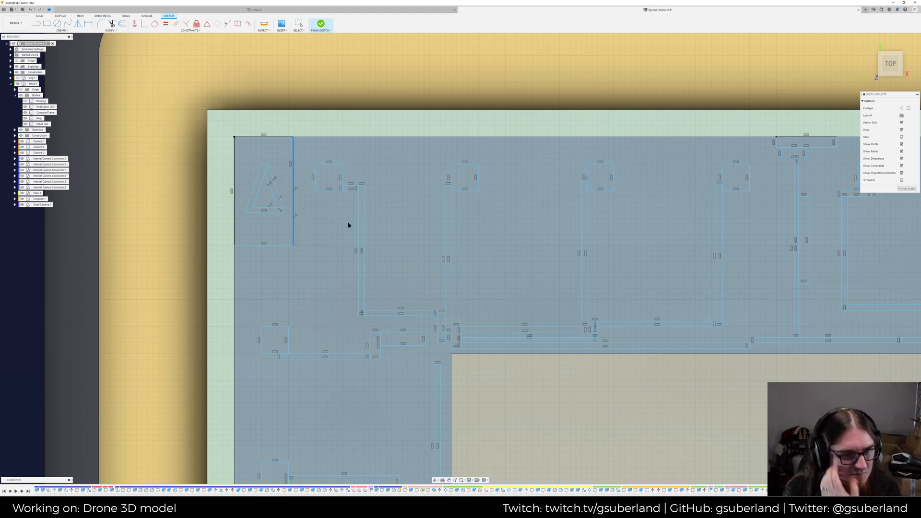
# Delete the long vertical line and the adjoining horizontal line among the traces in the ring's lower-right area
pyautogui.scroll(-10, 348, 225)
pyautogui.scroll(-2, 210, 202)
pyautogui.scroll(8, 208, 225)
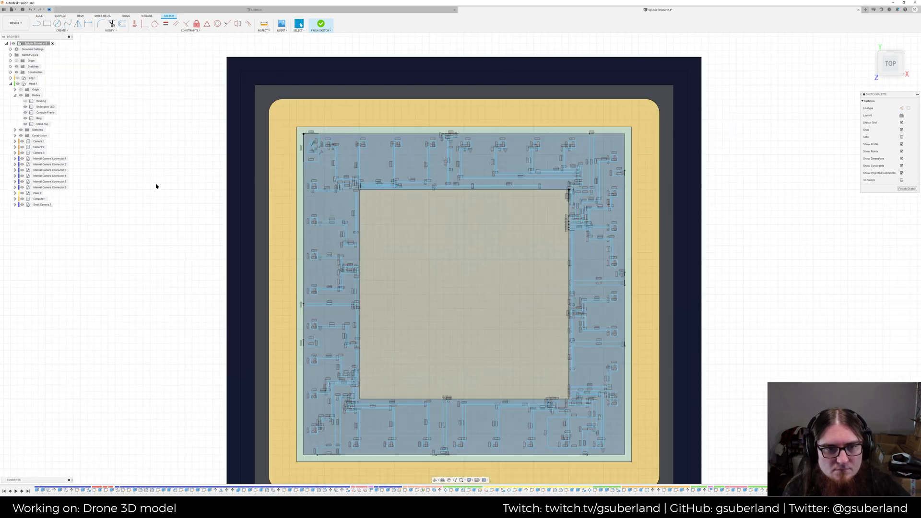
pyautogui.moveTo(165, 187); pyautogui.dragTo(142, 169, button='middle')
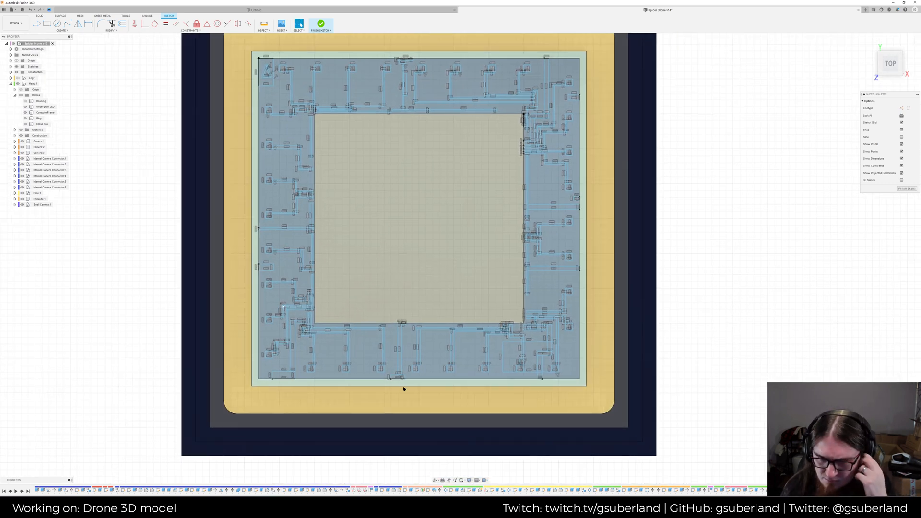
pyautogui.click(502, 356)
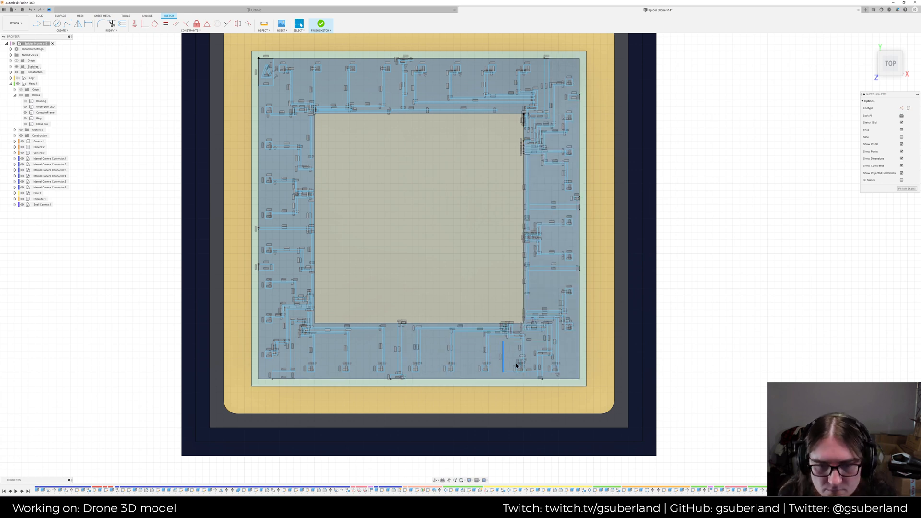
pyautogui.press('Delete')
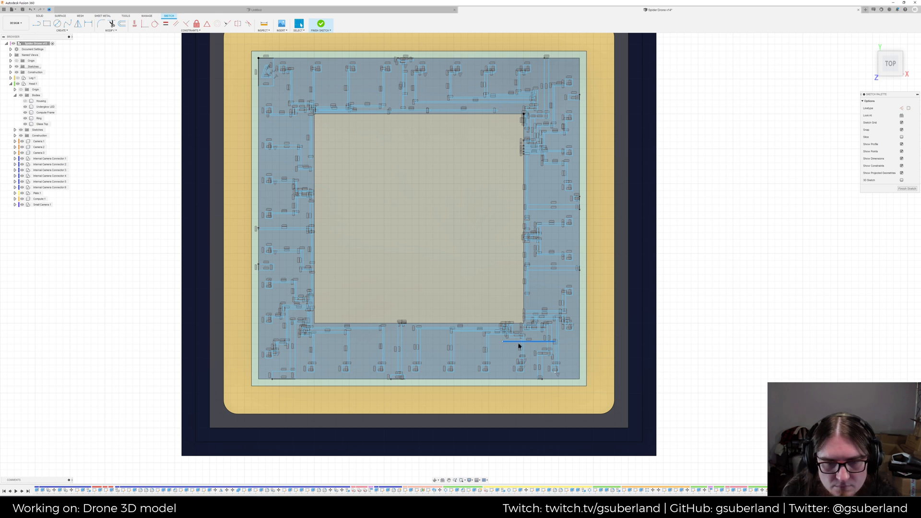
pyautogui.press('Delete')
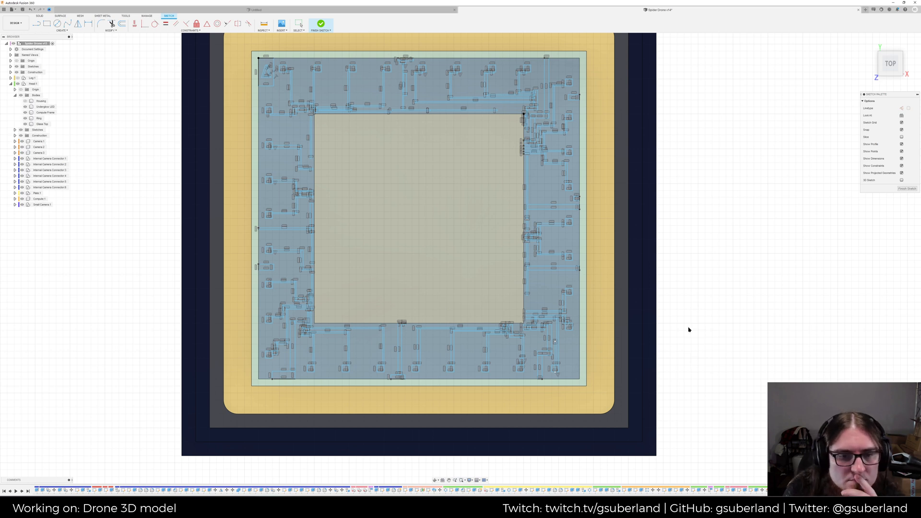
# Draw a narrow upright rectangle from the ring's lower outer edge and two wide, flat rectangles stacked above it
pyautogui.moveTo(715, 308); pyautogui.dragTo(704, 327, button='middle')
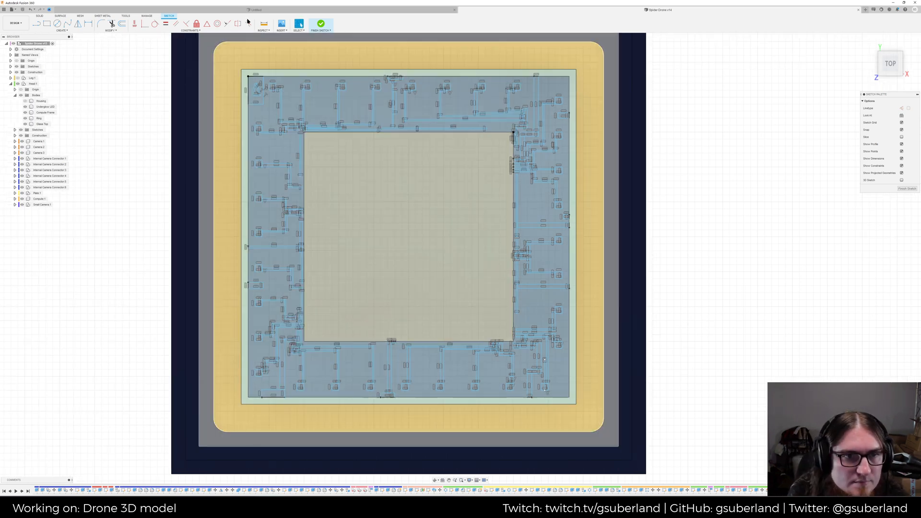
pyautogui.click(46, 24)
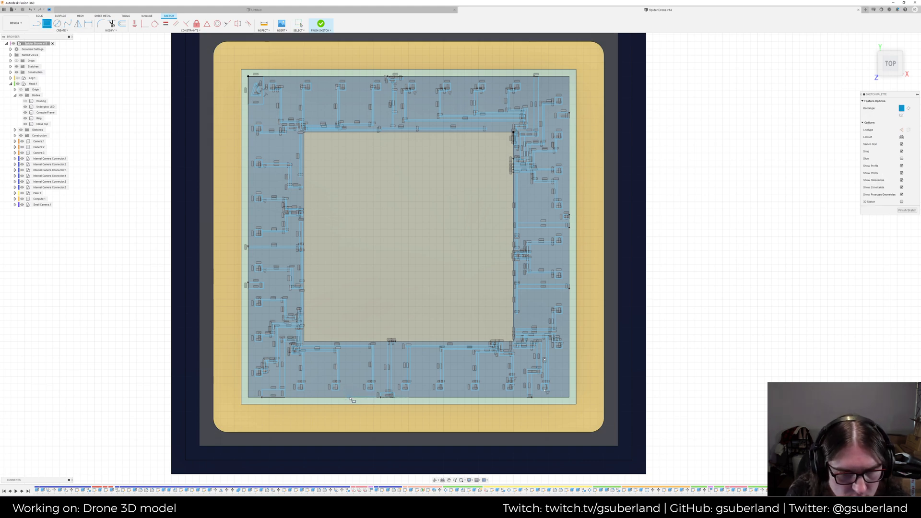
pyautogui.scroll(10, 352, 400)
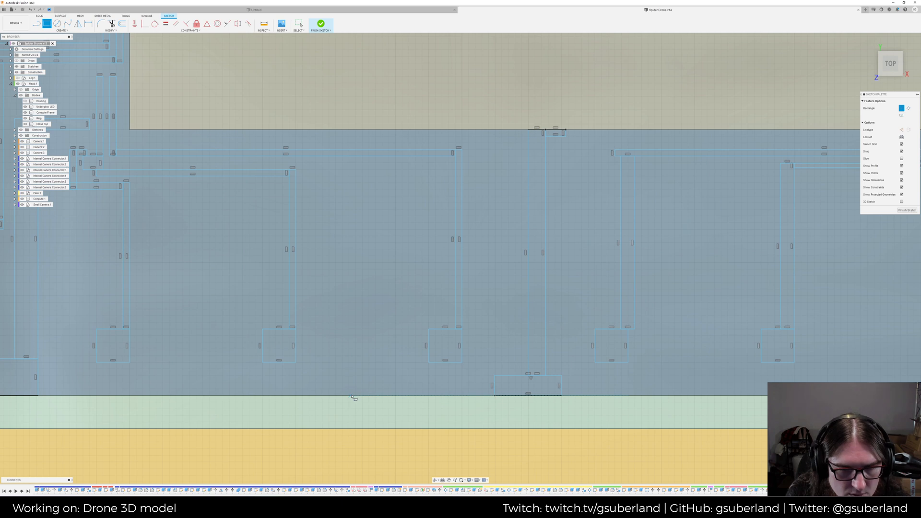
pyautogui.click(351, 396)
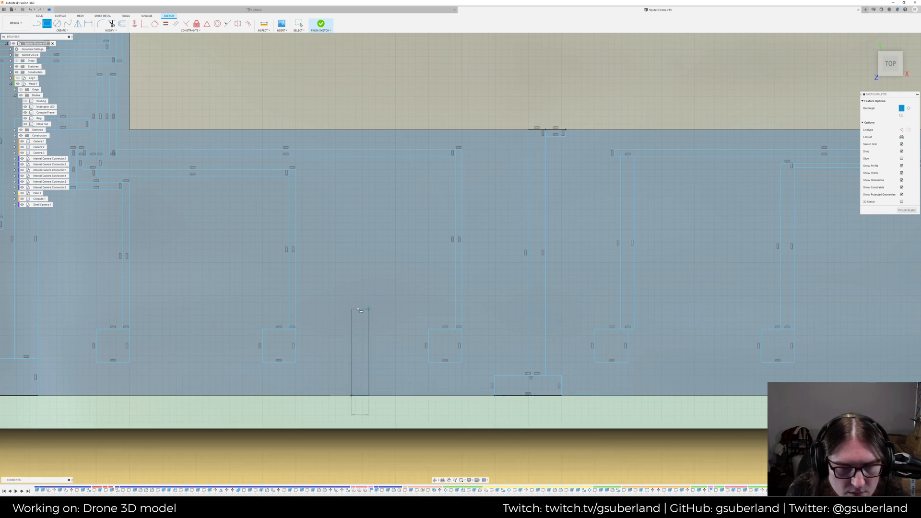
pyautogui.click(409, 296)
pyautogui.click(409, 283)
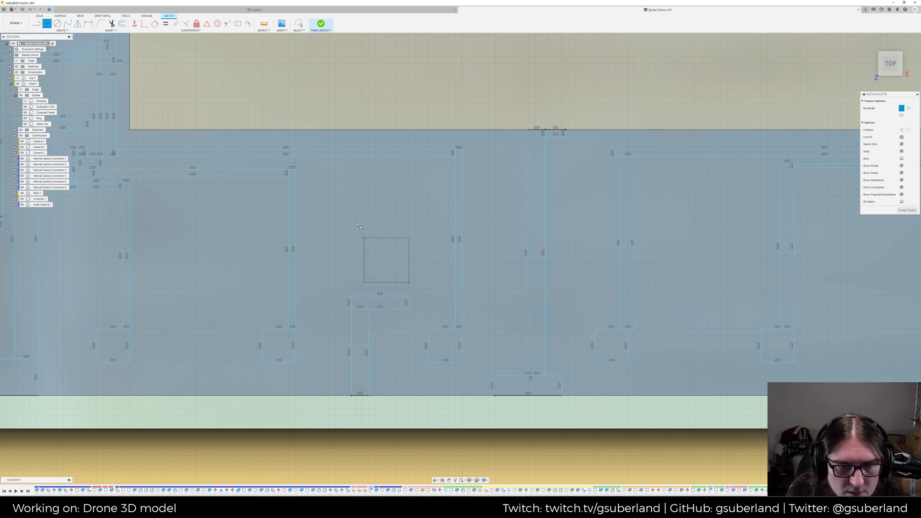
pyautogui.click(352, 269)
# Draw a long thin upright rectangle rising from the upper flat rectangle, with two small upright ones about 0.034 mm tall beside it
pyautogui.click(352, 269)
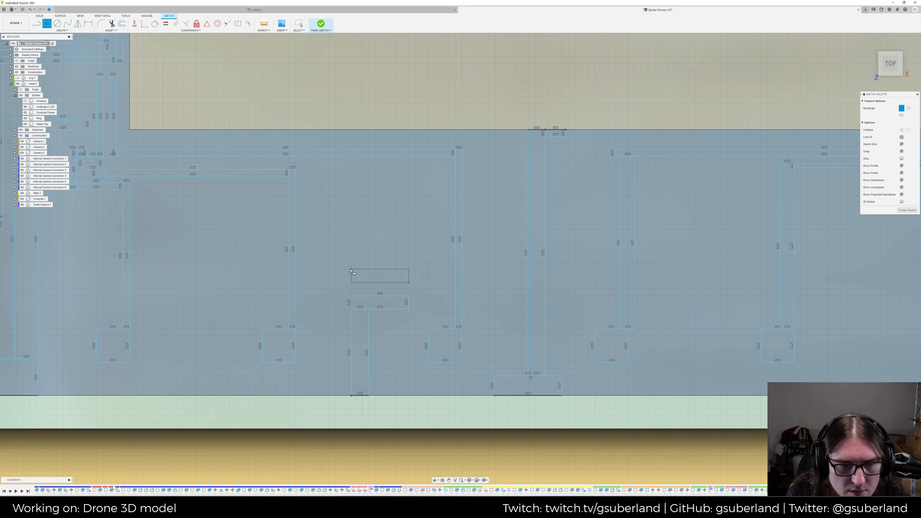
pyautogui.click(357, 173)
pyautogui.click(368, 173)
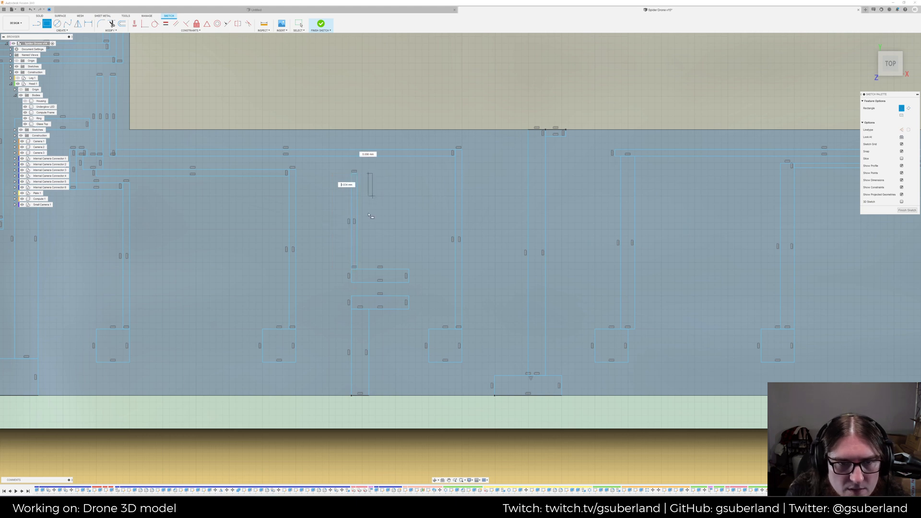
pyautogui.click(372, 196)
pyautogui.click(368, 208)
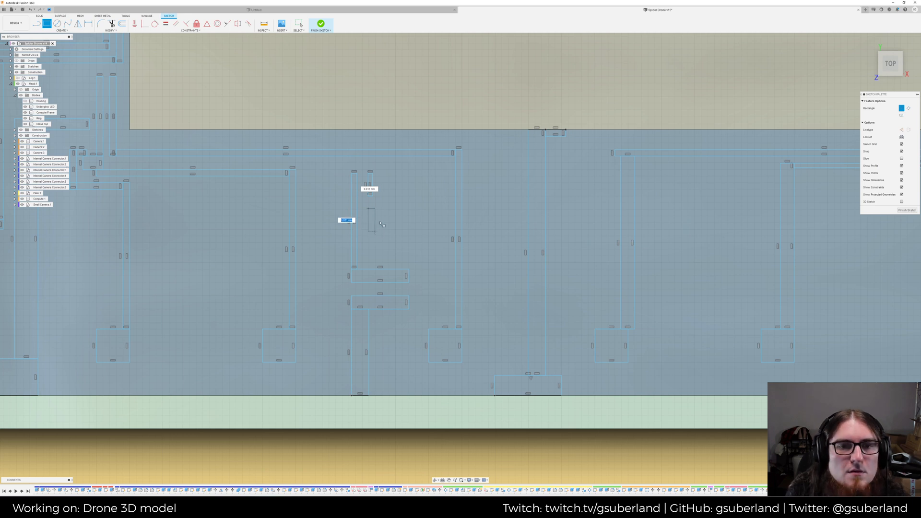
pyautogui.click(383, 200)
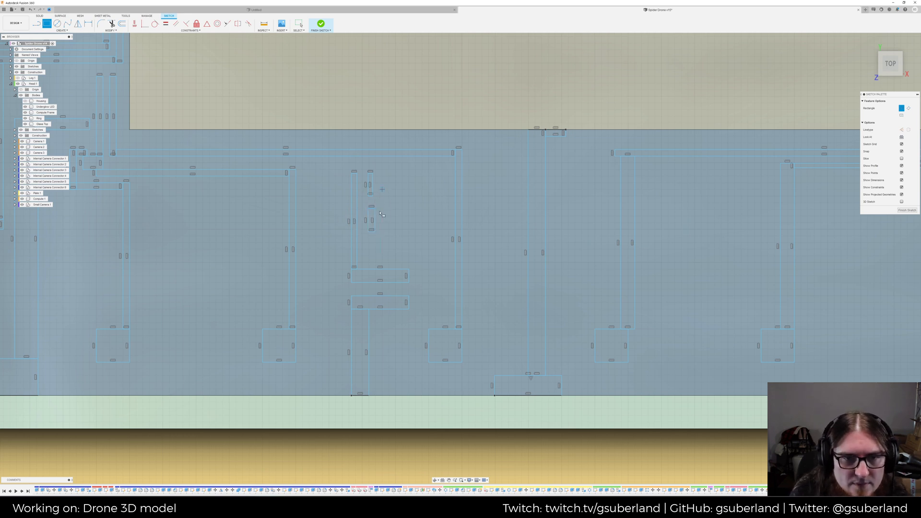
# Draw a horizontal rectangle about 0.075 mm long from the lower small upright one, with a thin vertical rectangle rising at its far end
pyautogui.click(375, 216)
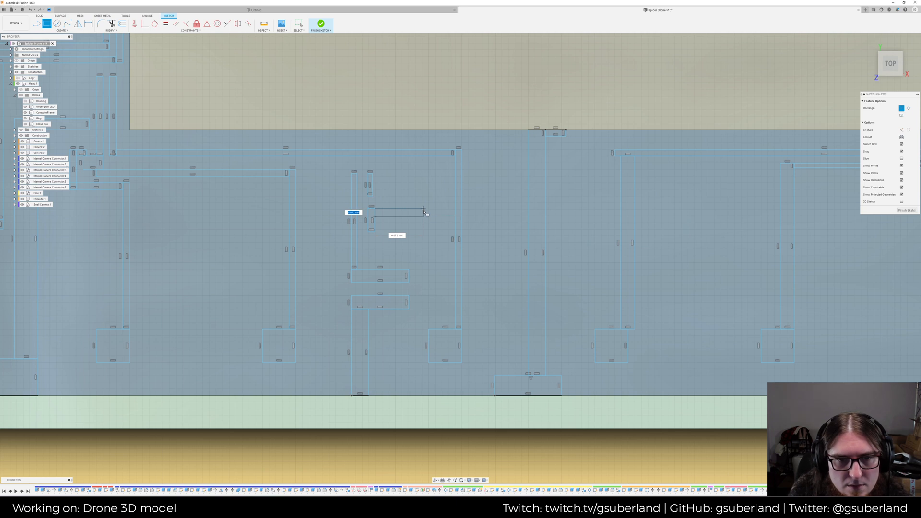
pyautogui.click(424, 212)
pyautogui.click(421, 213)
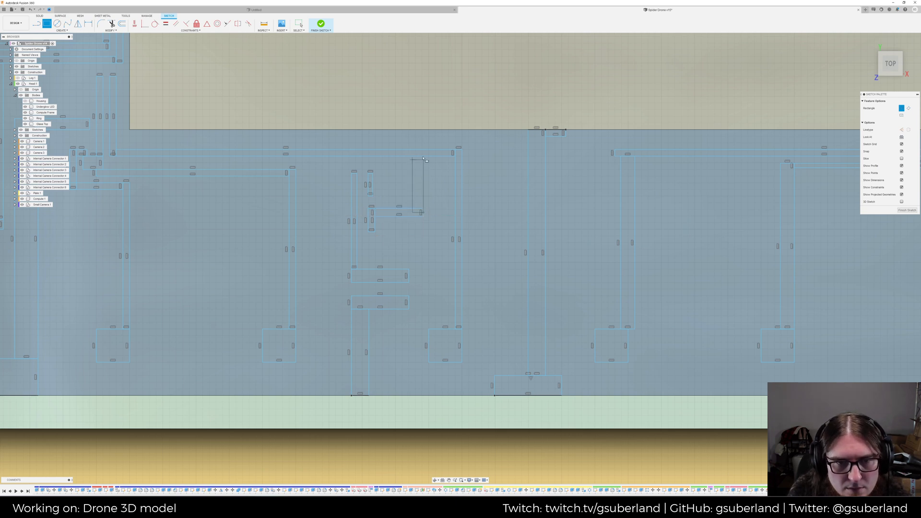
pyautogui.click(423, 156)
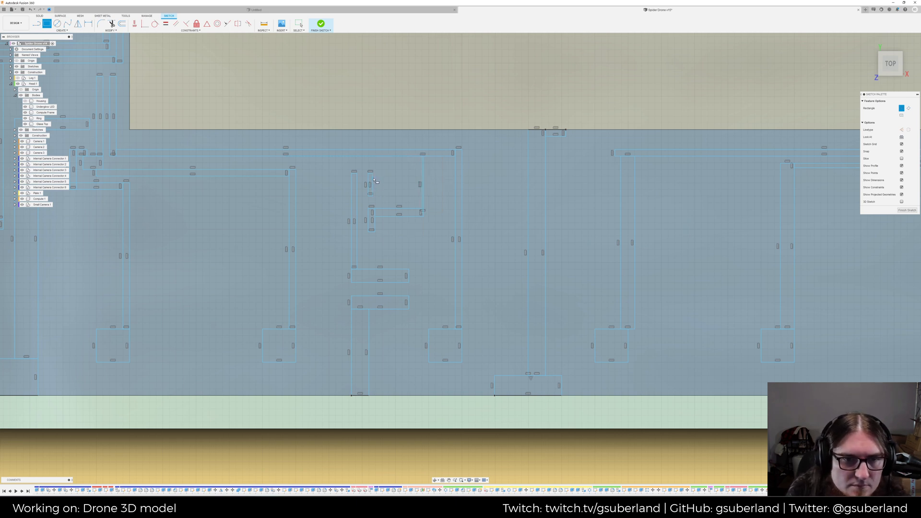
pyautogui.click(372, 178)
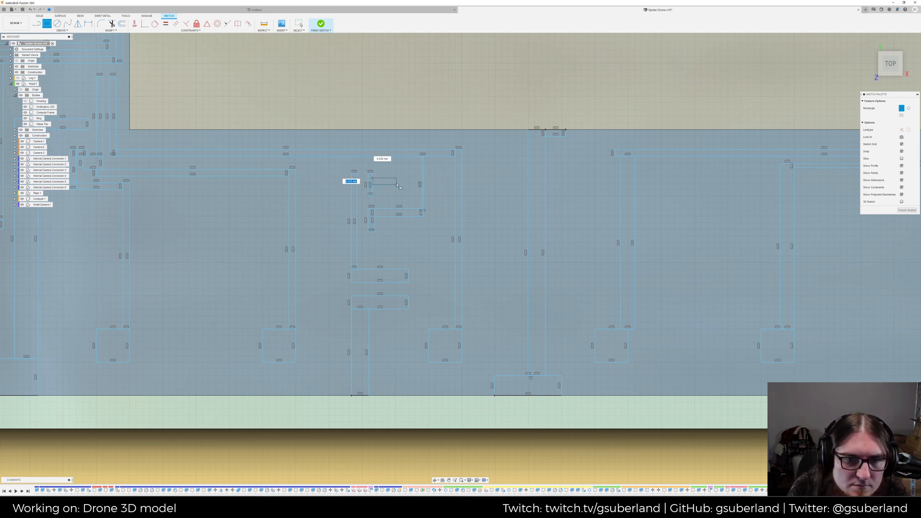
pyautogui.press('Escape')
# Draw two concentric squares, about 0.1 mm and 0.06 mm wide, in the empty area on the ring's right side
pyautogui.scroll(-5, 461, 272)
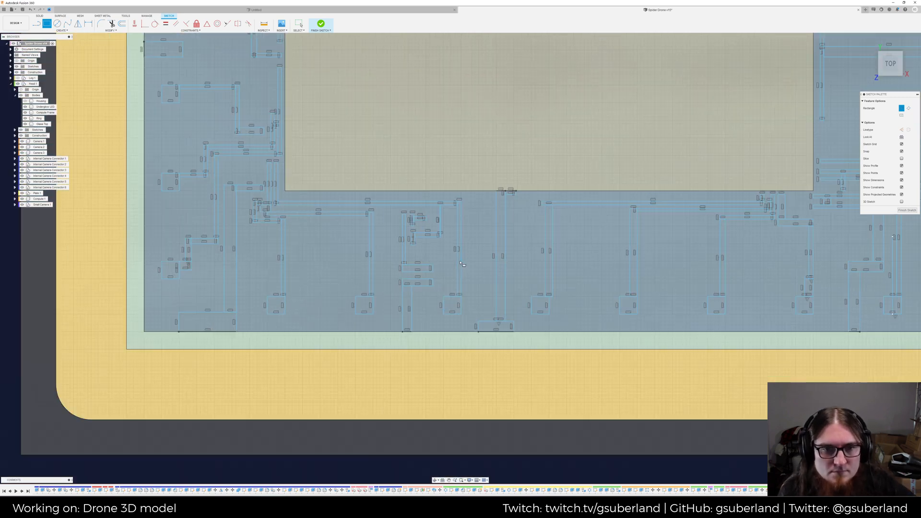
pyautogui.scroll(-1, 458, 270)
pyautogui.moveTo(653, 226); pyautogui.dragTo(607, 285, button='middle')
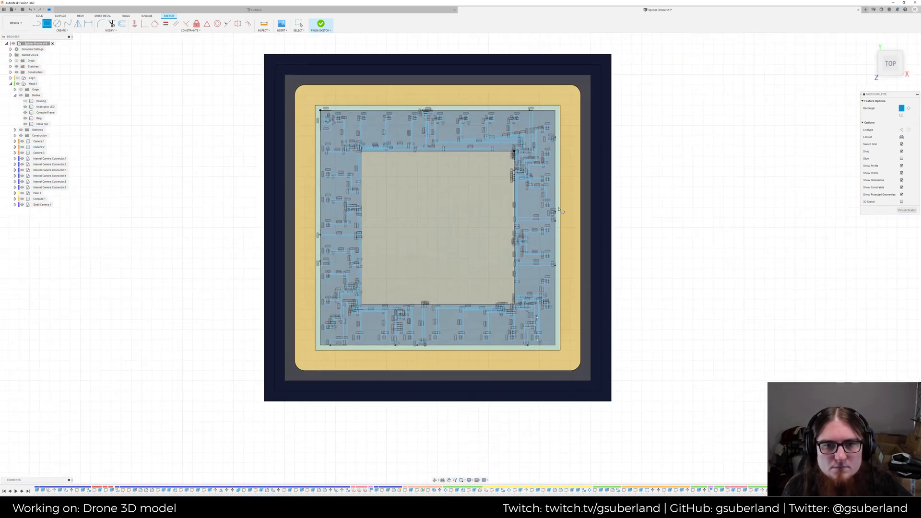
pyautogui.scroll(6, 528, 203)
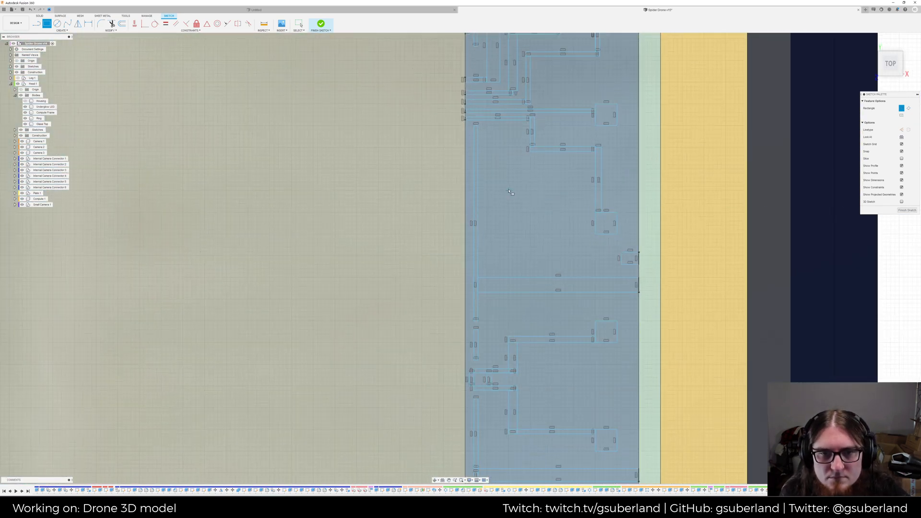
pyautogui.click(509, 191)
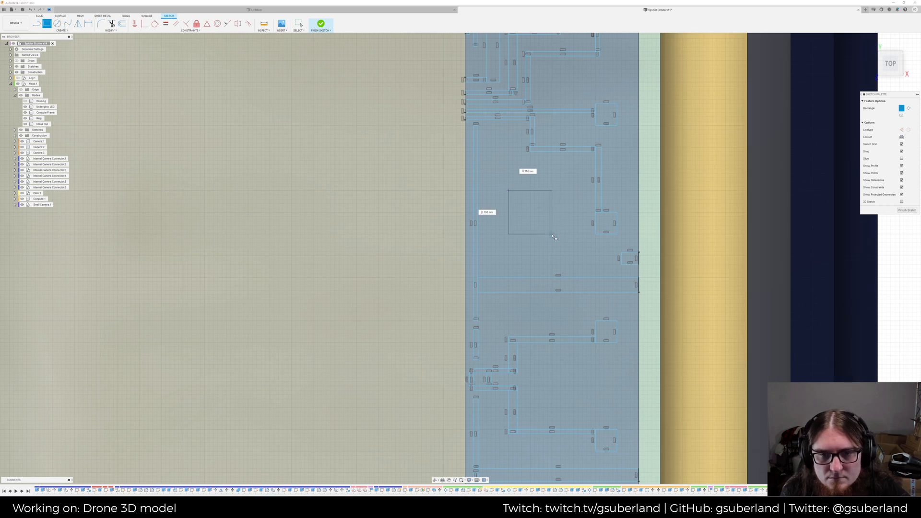
pyautogui.click(551, 234)
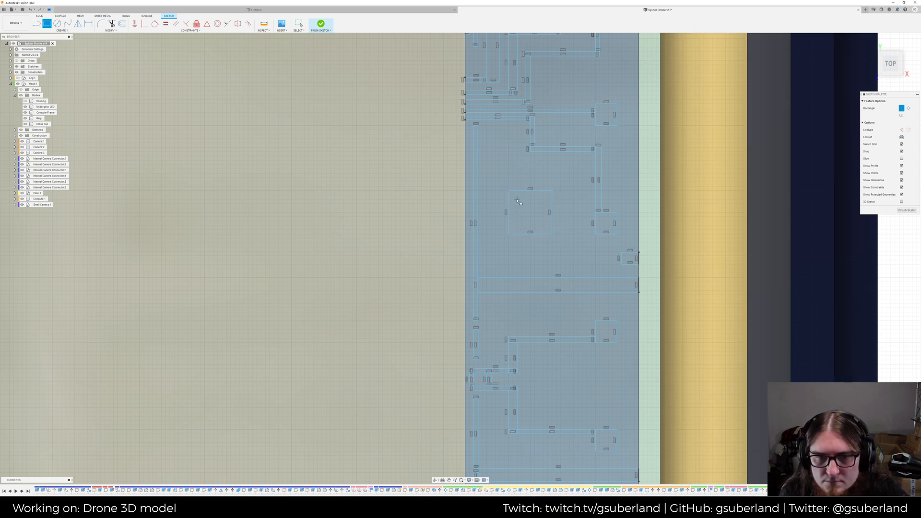
pyautogui.click(517, 199)
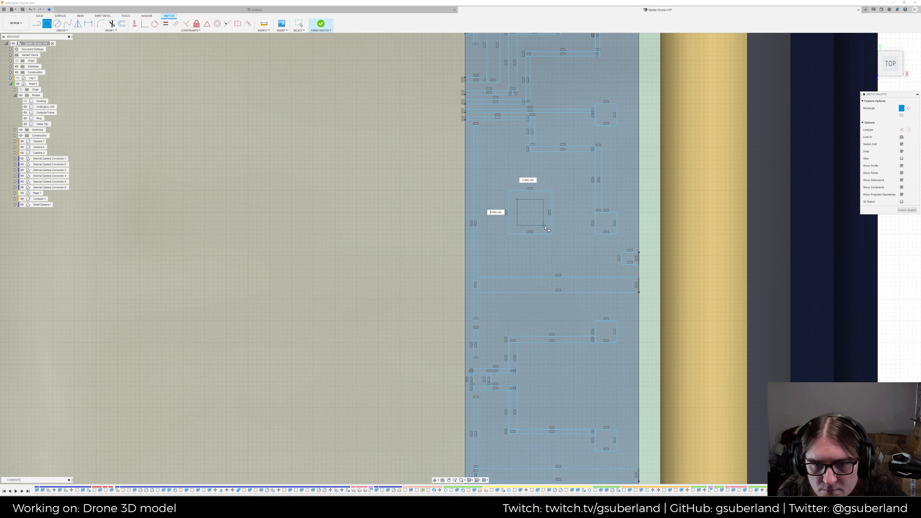
pyautogui.click(544, 226)
# Finish the circuit sketch and set the selection filter to sketch profiles
pyautogui.scroll(-6, 544, 227)
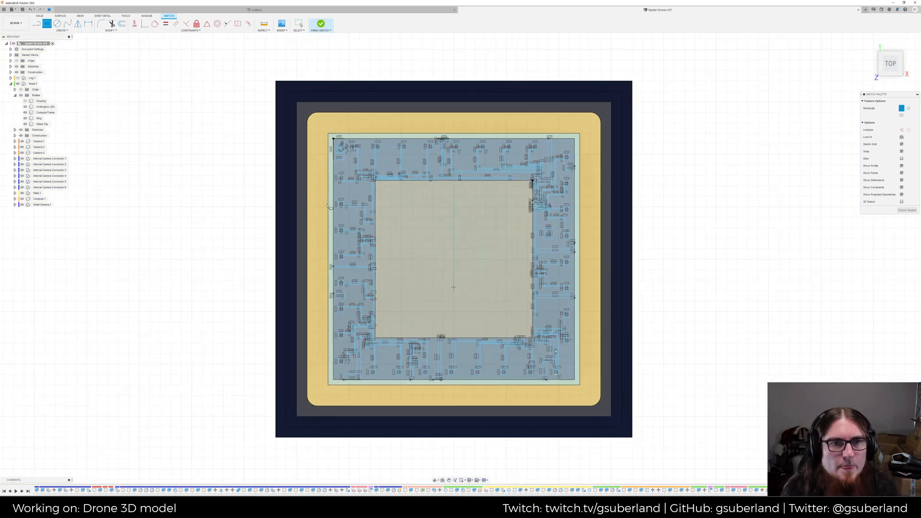
pyautogui.click(332, 23)
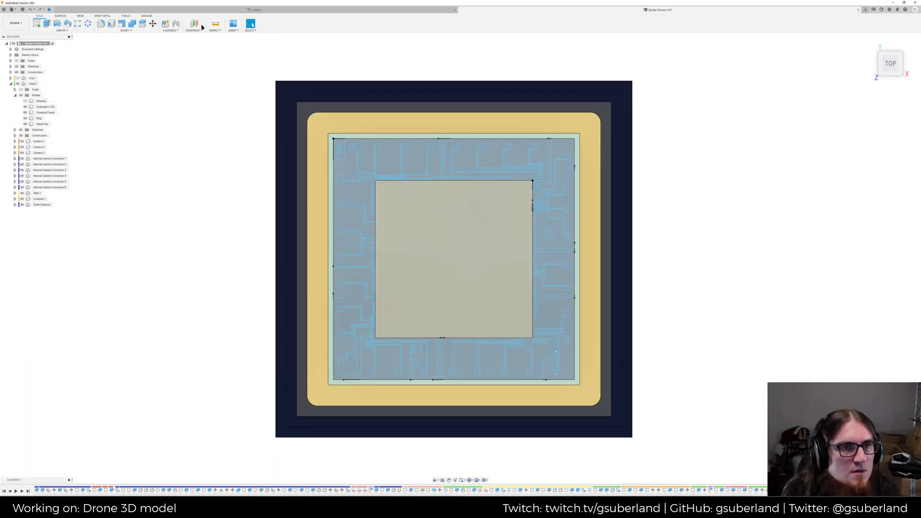
pyautogui.click(251, 30)
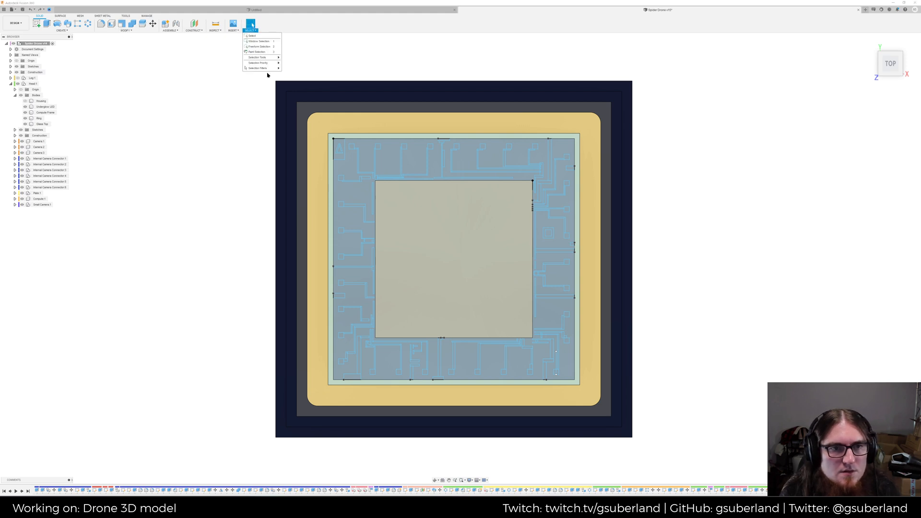
pyautogui.moveTo(272, 69)
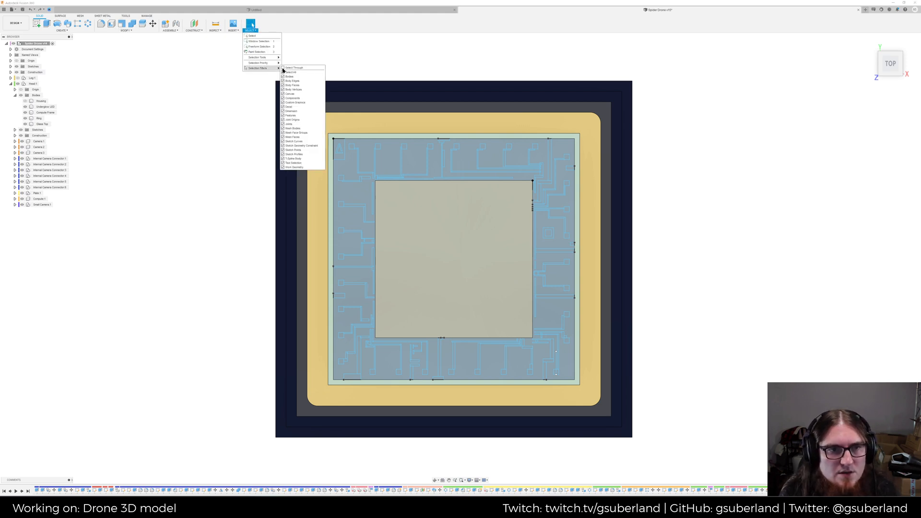
pyautogui.click(286, 156)
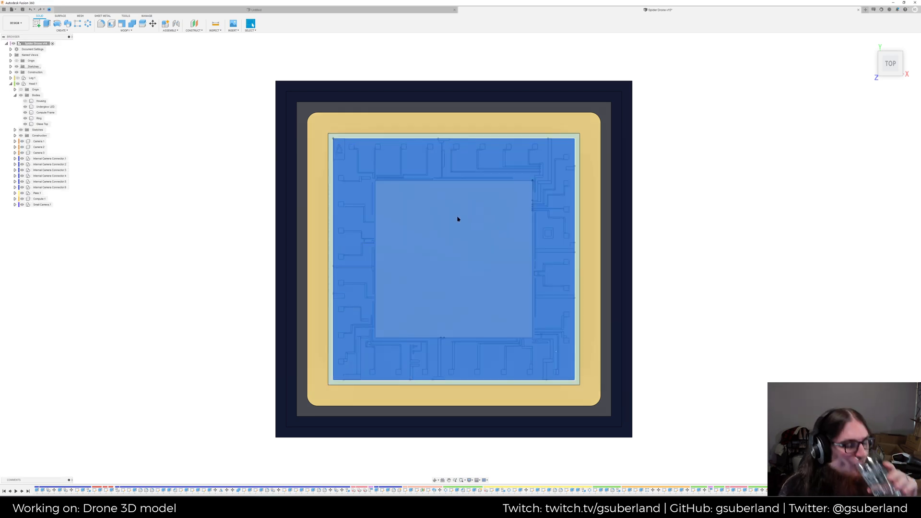
# Remove the ring's background, the corner emblem and the small square's centre from the profile selection, keeping the traces and pads selected
pyautogui.keyDown('ctrl'); pyautogui.click(352, 167); pyautogui.keyUp('ctrl')
pyautogui.keyDown('ctrl'); pyautogui.click(568, 148); pyautogui.keyUp('ctrl')
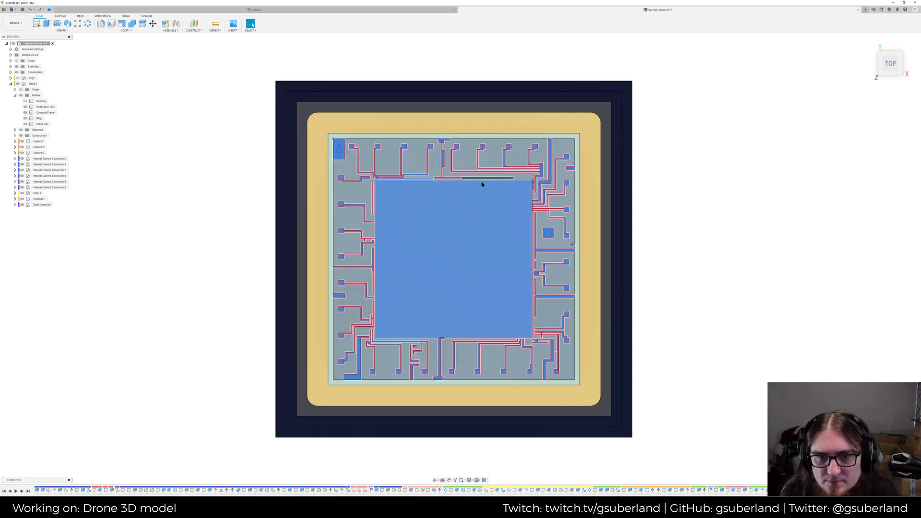
pyautogui.scroll(3, 422, 176)
pyautogui.keyDown('ctrl'); pyautogui.click(311, 145); pyautogui.keyUp('ctrl')
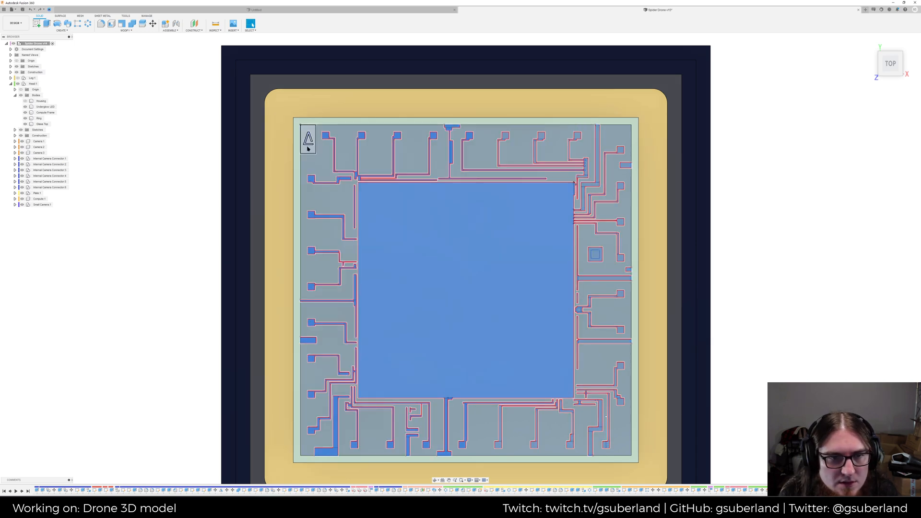
pyautogui.keyDown('ctrl'); pyautogui.click(307, 150); pyautogui.keyUp('ctrl')
pyautogui.scroll(5, 308, 150)
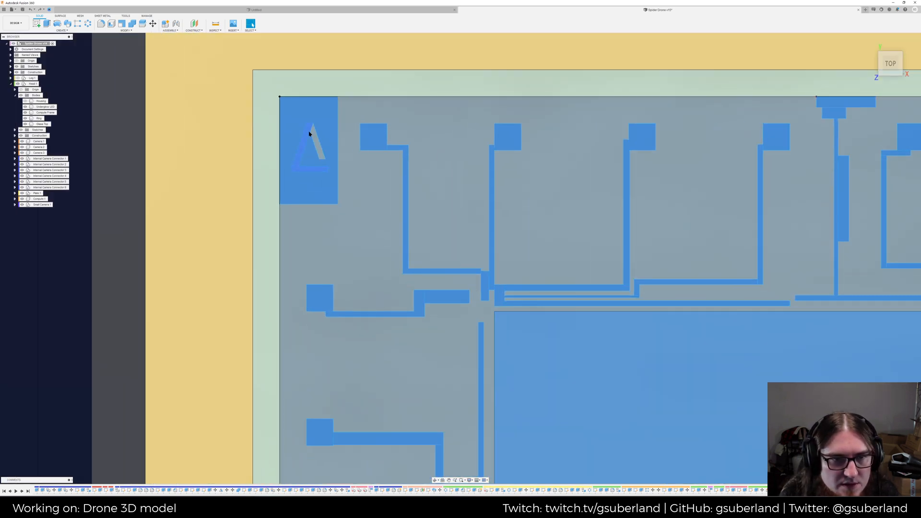
pyautogui.scroll(-8, 253, 268)
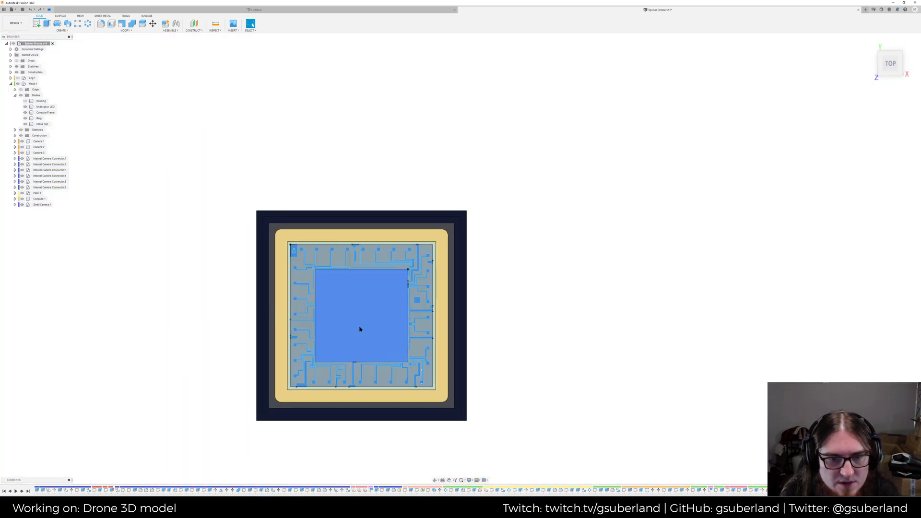
pyautogui.scroll(8, 416, 302)
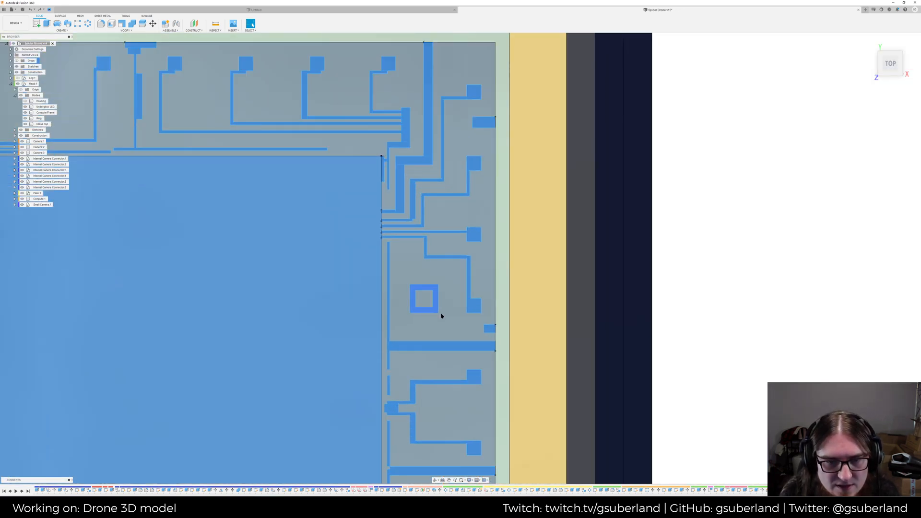
pyautogui.scroll(-6, 439, 319)
# Extrude the selected trace and pad profiles as a cut with a distance of -0.02 mm
pyautogui.keyDown('shift'); pyautogui.moveTo(438, 322); pyautogui.dragTo(412, 336, button='middle'); pyautogui.keyUp('shift')
pyautogui.scroll(6, 478, 337)
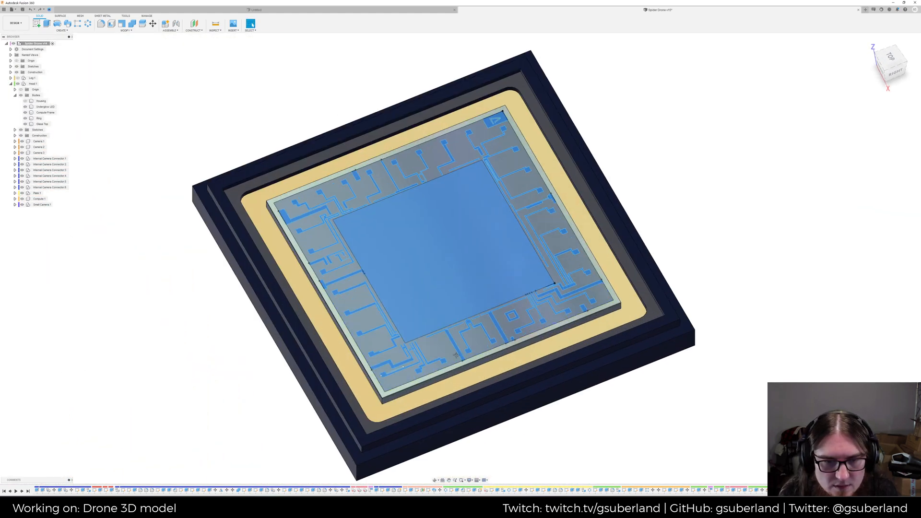
pyautogui.scroll(4, 417, 354)
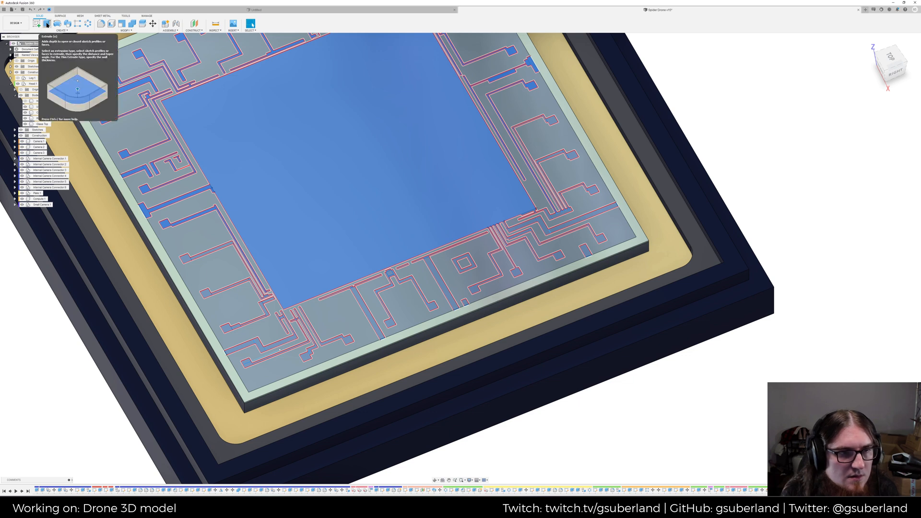
pyautogui.click(46, 24)
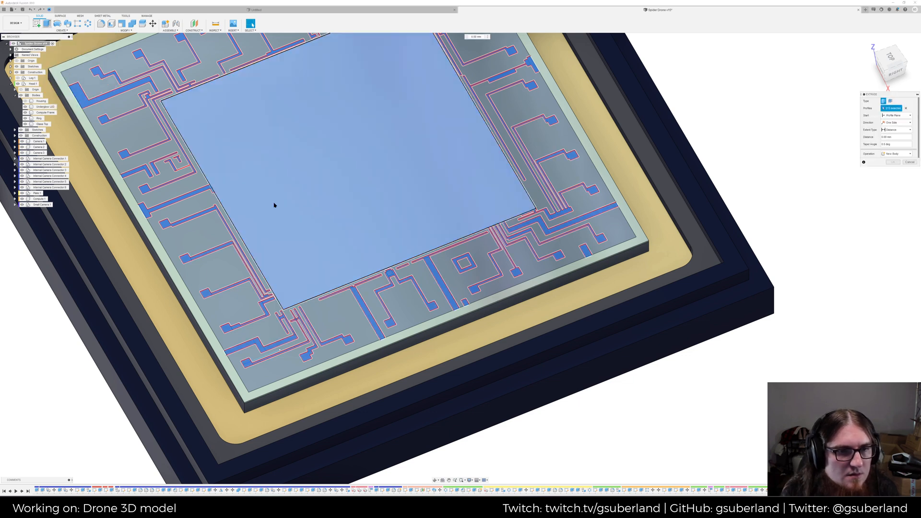
pyautogui.moveTo(274, 205); pyautogui.dragTo(327, 281, button='middle')
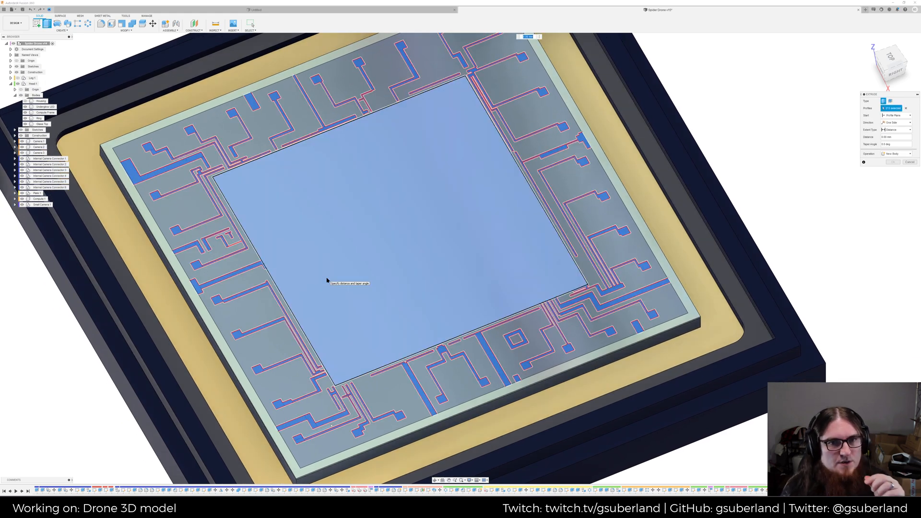
pyautogui.write('-')
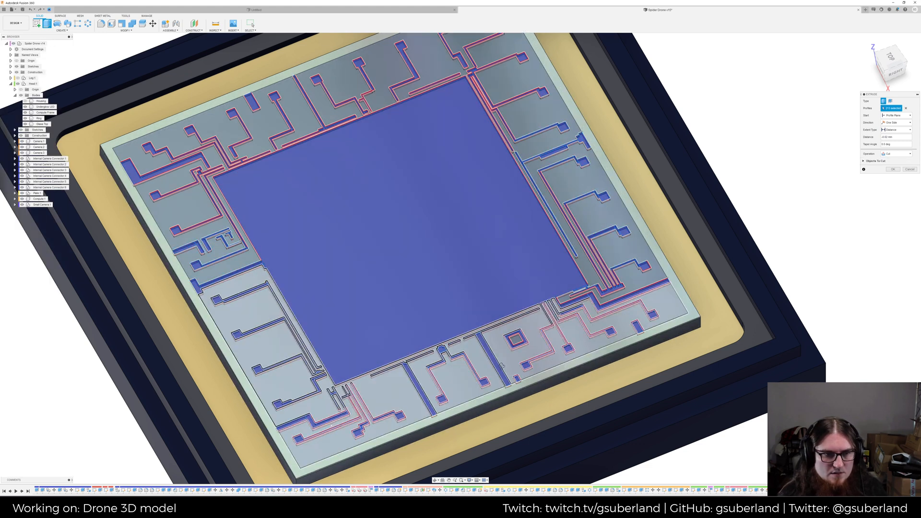
# Remove the large central square from the cut's profiles, keeping only the traces and pads
pyautogui.keyDown('shift'); pyautogui.moveTo(502, 365); pyautogui.dragTo(467, 336, button='middle'); pyautogui.keyUp('shift')
pyautogui.scroll(5, 531, 359)
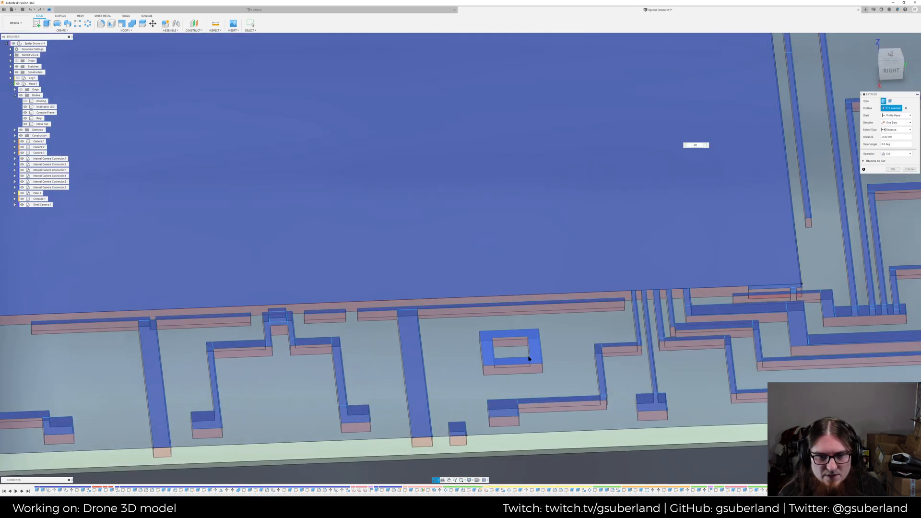
pyautogui.scroll(2, 531, 358)
pyautogui.click(109, 292)
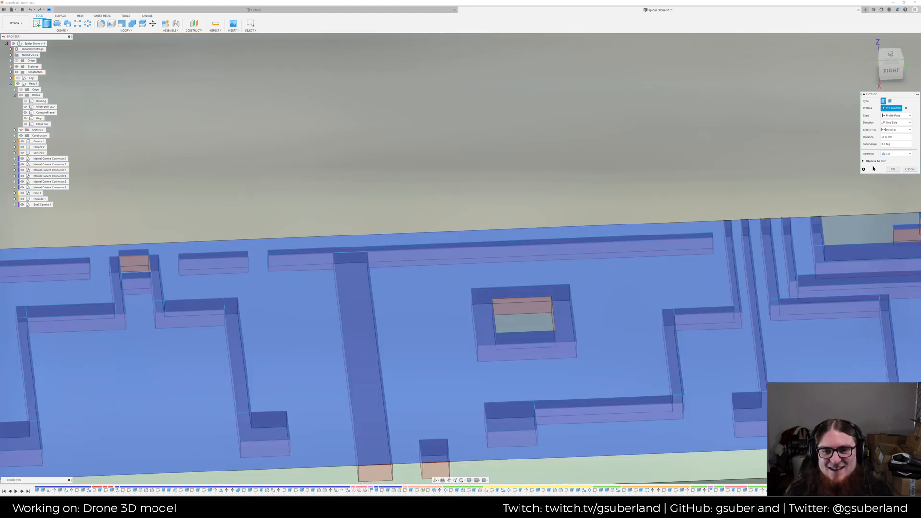
pyautogui.scroll(-1, 716, 338)
pyautogui.moveTo(716, 338); pyautogui.dragTo(659, 283, button='middle')
pyautogui.scroll(-1, 683, 275)
pyautogui.click(684, 275)
pyautogui.scroll(-1, 708, 264)
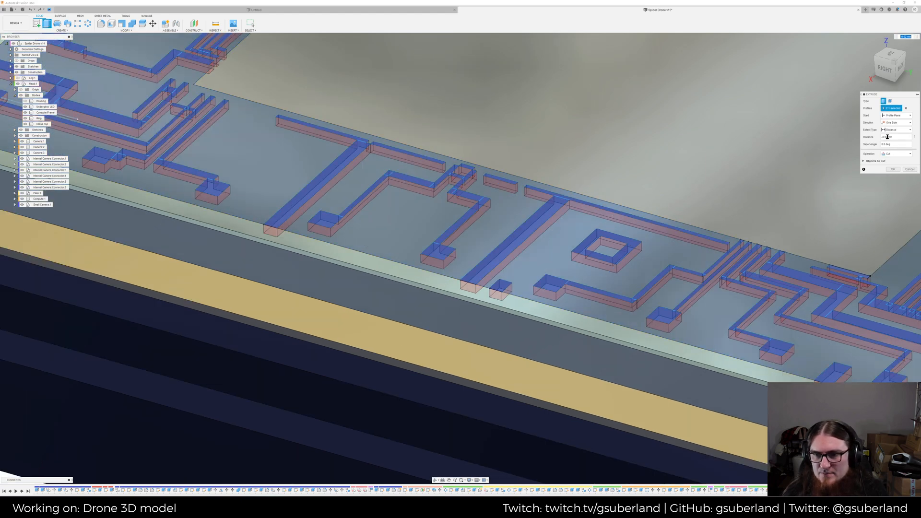
# Set the cut distance to -0.005 mm and complete the extrusion
pyautogui.click(888, 137)
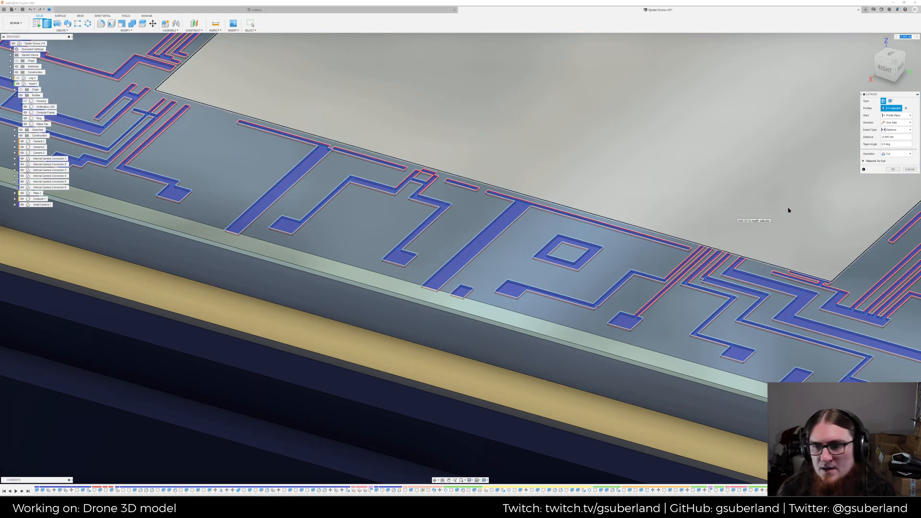
pyautogui.click(895, 169)
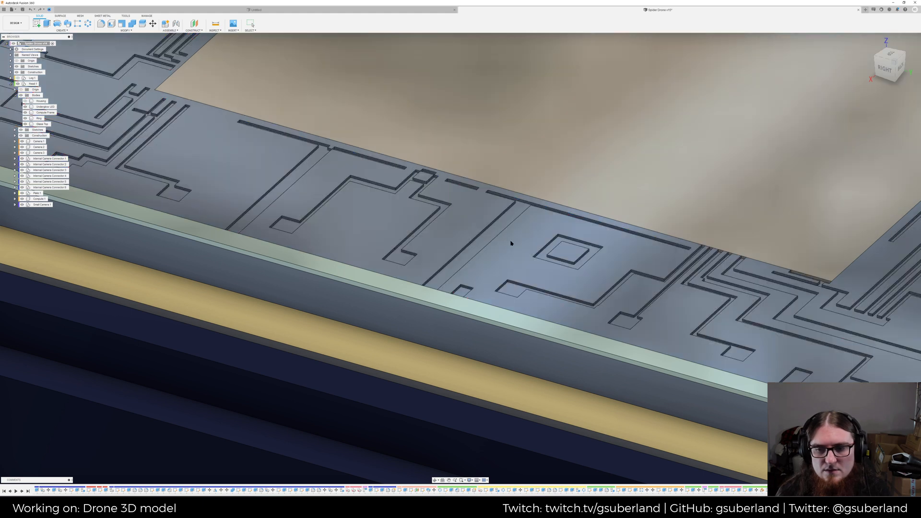
pyautogui.moveTo(659, 276); pyautogui.dragTo(643, 280, button='middle')
pyautogui.scroll(-6, 635, 282)
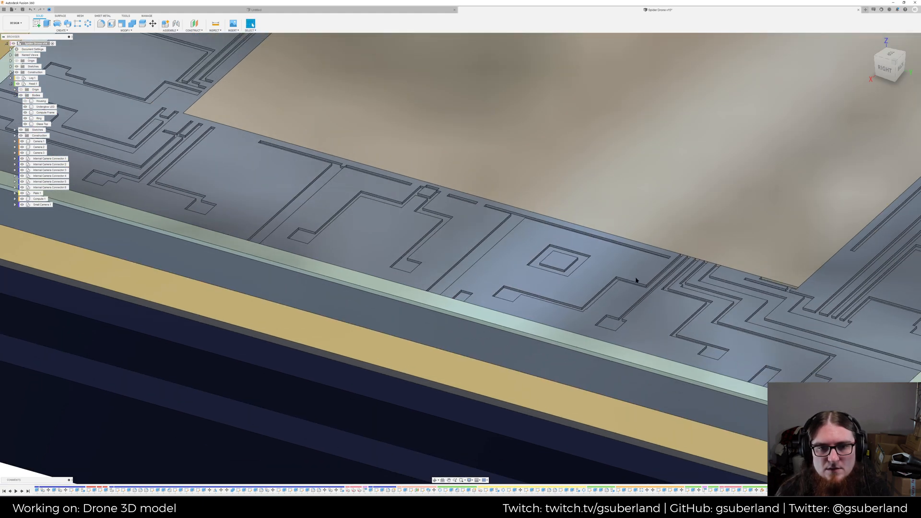
pyautogui.moveTo(677, 253); pyautogui.dragTo(544, 291, button='middle')
pyautogui.moveTo(704, 243)
pyautogui.keyDown('shift'); pyautogui.mouseDown(button='middle')
pyautogui.moveTo(672, 182)
pyautogui.moveTo(694, 237)
pyautogui.mouseUp(button='middle'); pyautogui.keyUp('shift')
pyautogui.scroll(4, 694, 237)
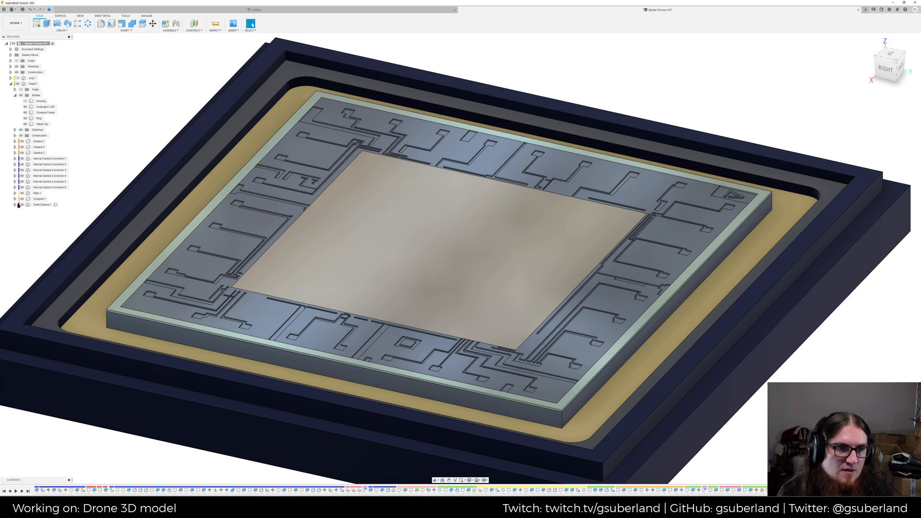
# Make the circuit sketch, the last one in the top-level sketches folder, visible on the ring again
pyautogui.click(10, 66)
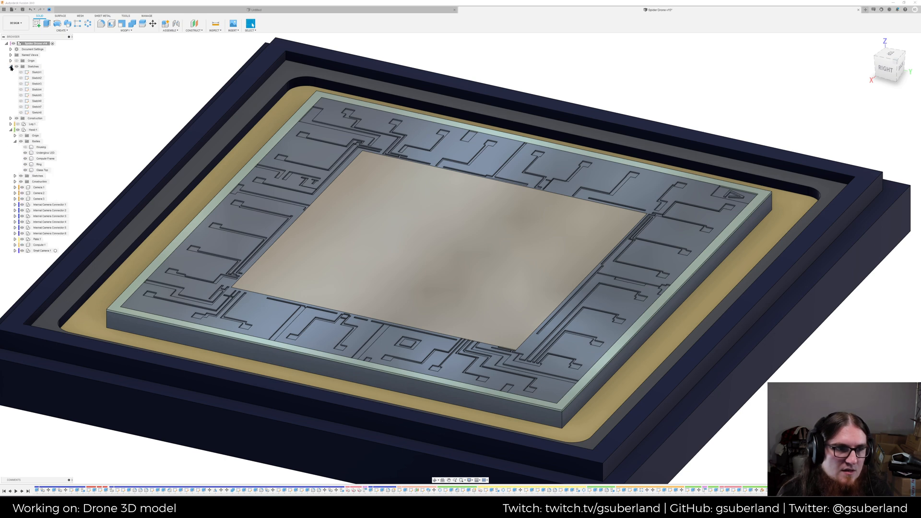
pyautogui.click(37, 113)
pyautogui.click(20, 112)
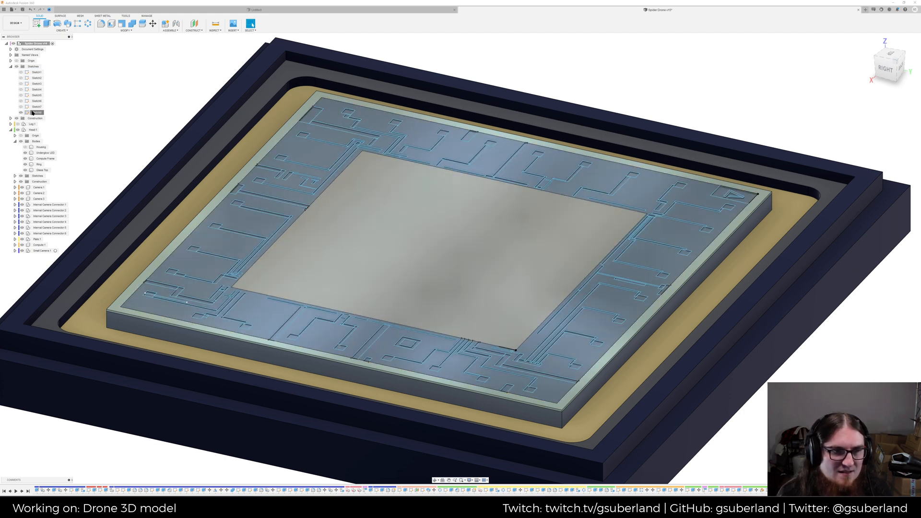
pyautogui.click(33, 112)
pyautogui.click(79, 102)
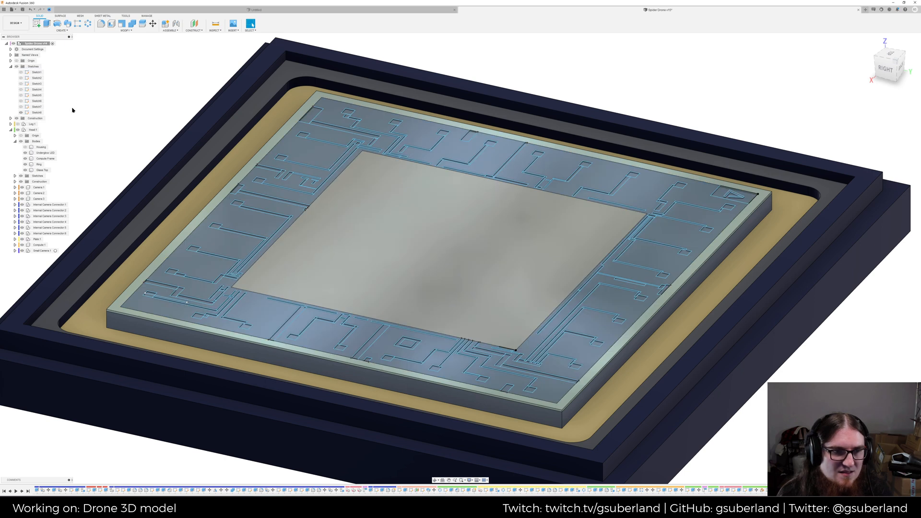
# Activate the CCD Die component nested inside the small camera component
pyautogui.click(55, 251)
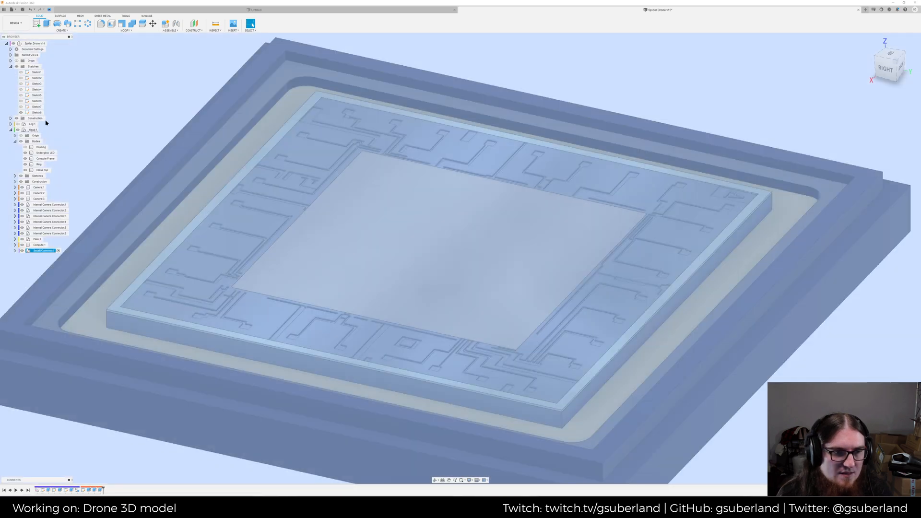
pyautogui.click(37, 112)
pyautogui.click(89, 122)
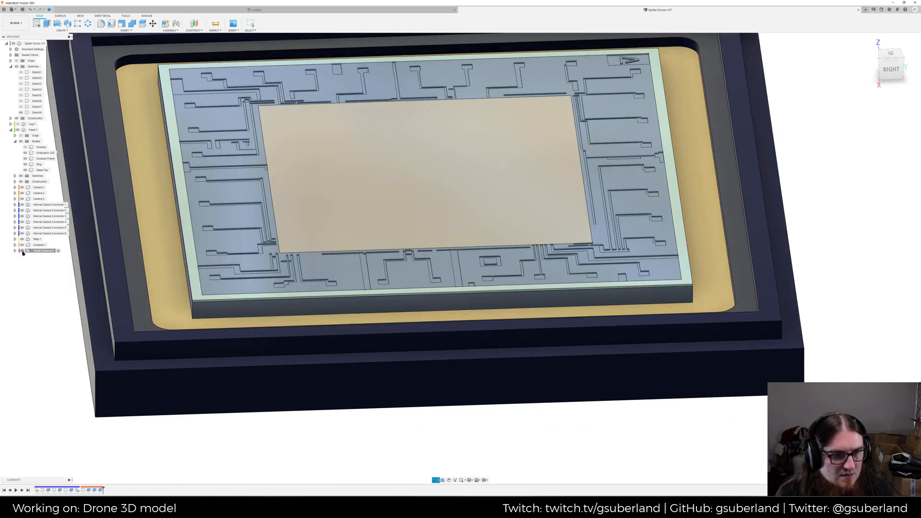
pyautogui.click(14, 251)
pyautogui.click(20, 273)
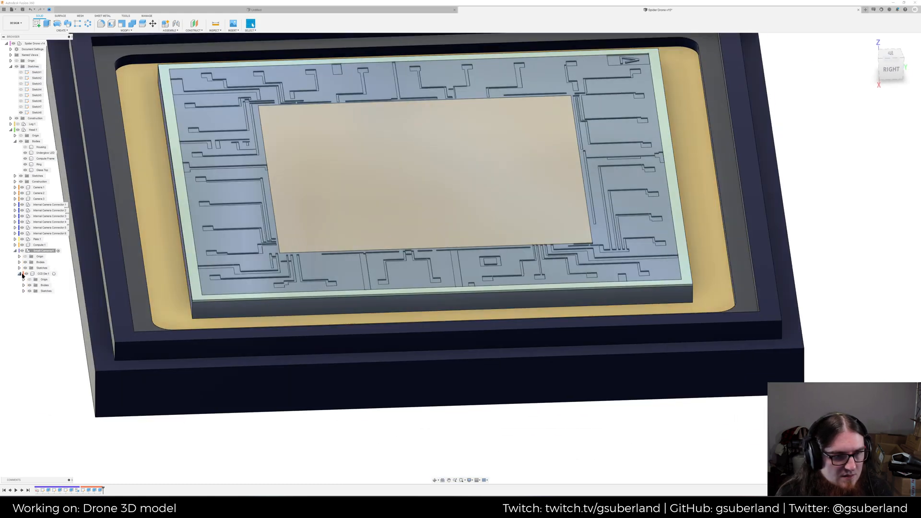
pyautogui.click(55, 274)
pyautogui.click(55, 315)
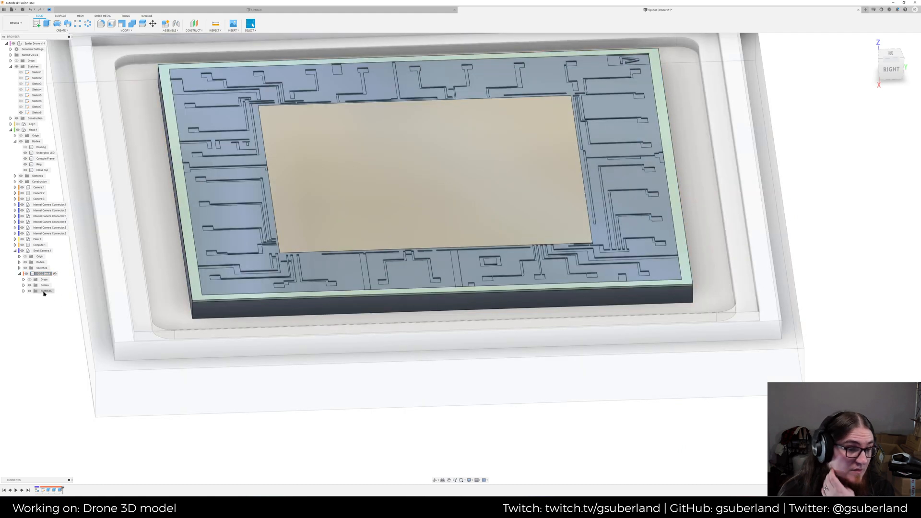
# Hide the CCD Die component's bodies so that only its circuit sketch can be picked
pyautogui.moveTo(321, 235); pyautogui.dragTo(342, 256, button='middle')
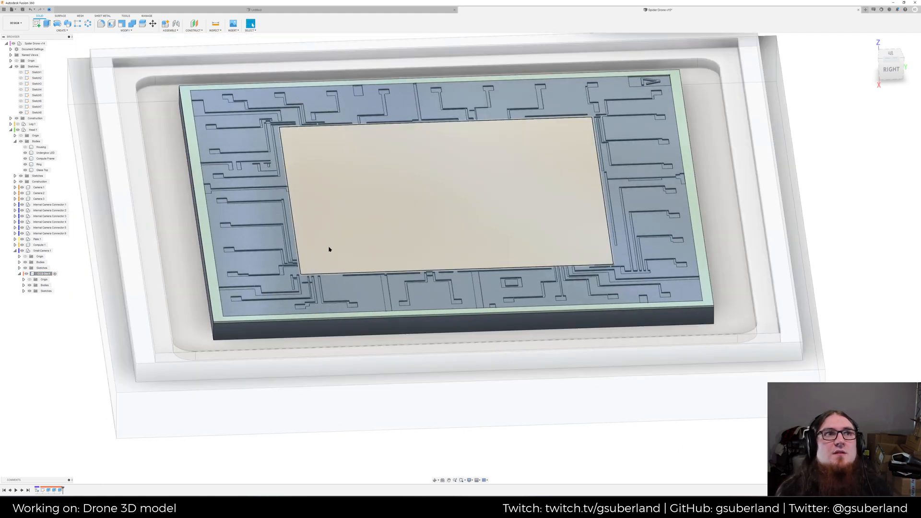
pyautogui.scroll(5, 347, 247)
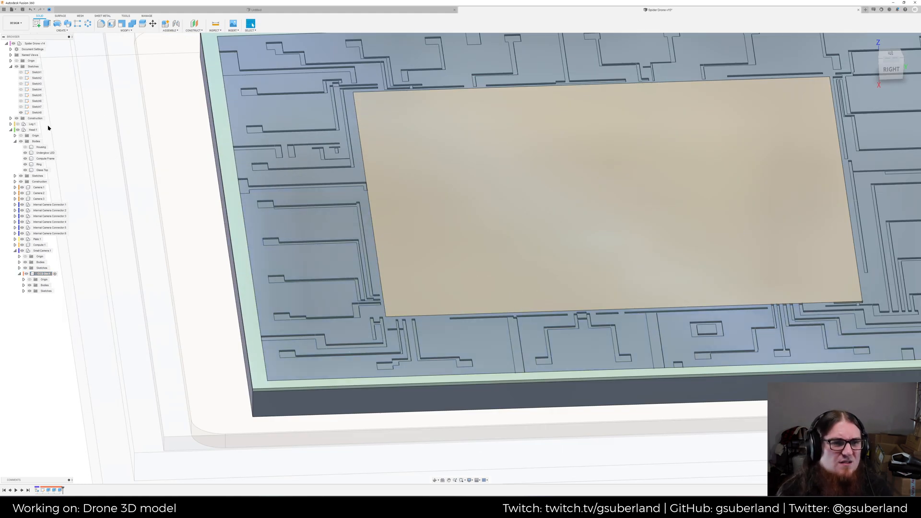
pyautogui.click(37, 112)
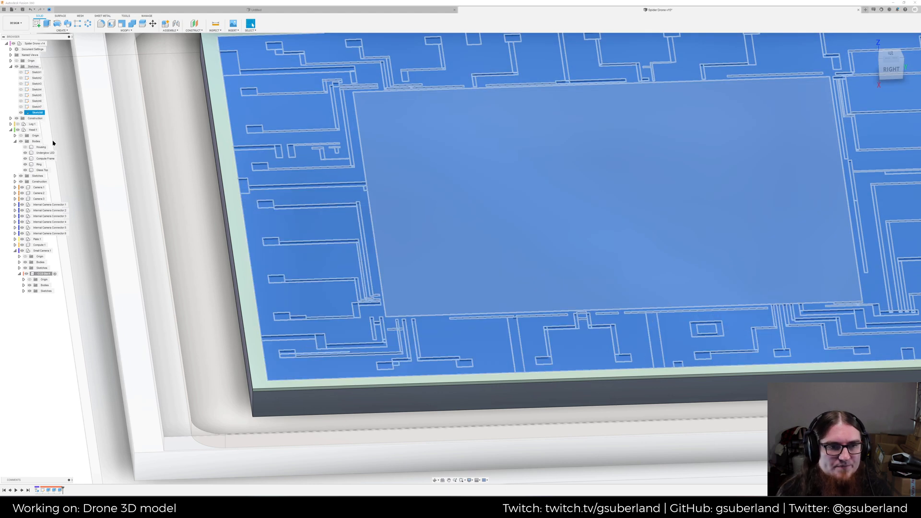
pyautogui.click(61, 341)
pyautogui.scroll(-5, 227, 270)
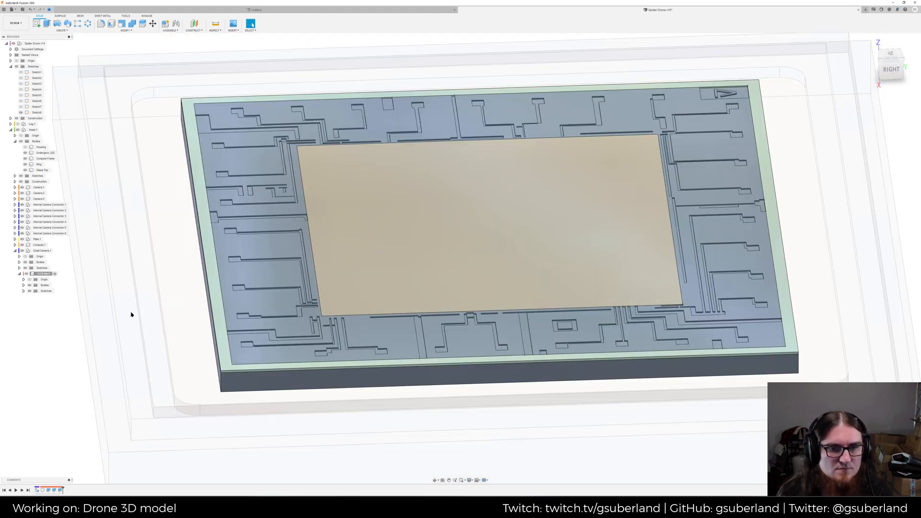
pyautogui.scroll(3, 223, 269)
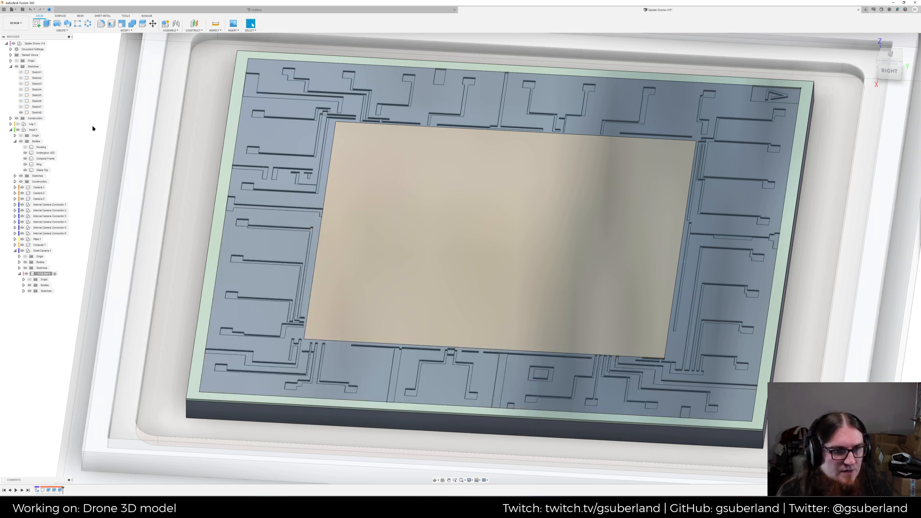
pyautogui.click(30, 286)
# Select all profiles of the circuit sketch with one window selection and save the design
pyautogui.moveTo(249, 140)
pyautogui.mouseDown(button='middle')
pyautogui.moveTo(195, 123)
pyautogui.moveTo(223, 128)
pyautogui.mouseUp(button='middle')
pyautogui.keyDown('shift'); pyautogui.moveTo(339, 178); pyautogui.dragTo(299, 151, button='middle'); pyautogui.keyUp('shift')
pyautogui.scroll(-3, 300, 151)
pyautogui.moveTo(177, 49)
pyautogui.mouseDown()
pyautogui.moveTo(424, 195)
pyautogui.moveTo(597, 329)
pyautogui.mouseUp()
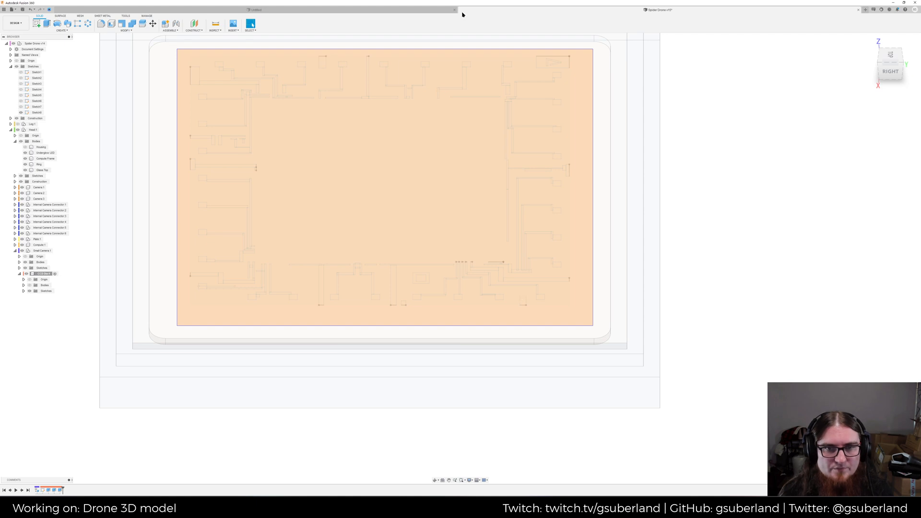
pyautogui.hotkey('ctrl', 's')
pyautogui.press('Return')
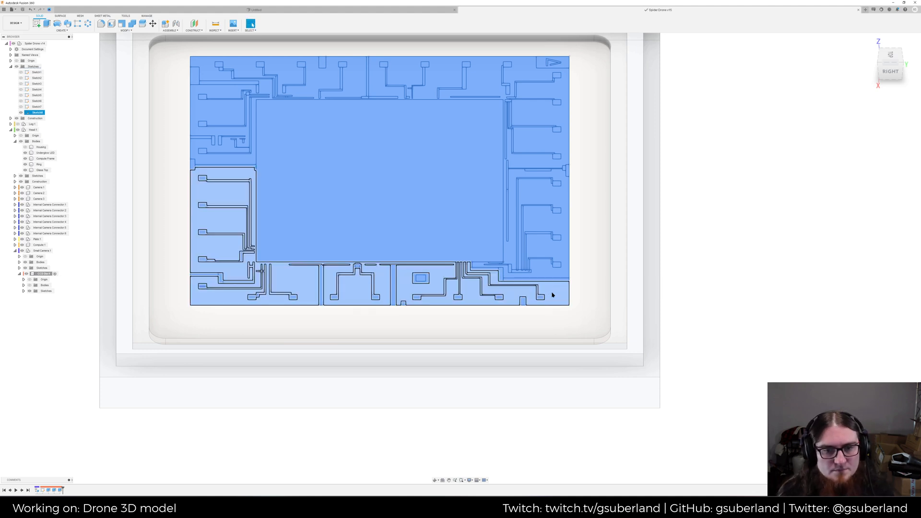
# Deselect the ring's background areas, the small square's centre and the large central square, keeping the traces, pads and emblem selected
pyautogui.keyDown('ctrl'); pyautogui.click(552, 295); pyautogui.keyUp('ctrl')
pyautogui.keyDown('ctrl'); pyautogui.click(561, 272); pyautogui.keyUp('ctrl')
pyautogui.keyDown('ctrl'); pyautogui.click(420, 279); pyautogui.keyUp('ctrl')
pyautogui.keyDown('ctrl'); pyautogui.click(357, 267); pyautogui.keyUp('ctrl')
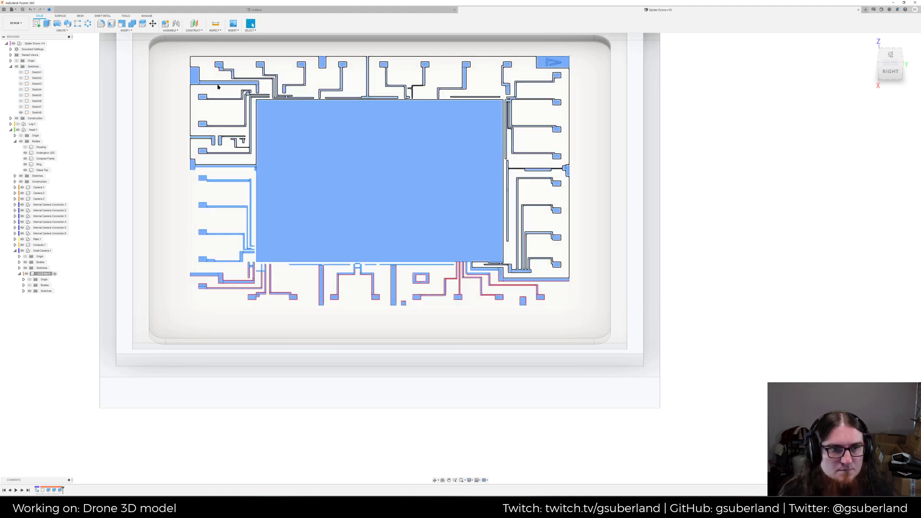
pyautogui.keyDown('ctrl'); pyautogui.click(547, 63); pyautogui.keyUp('ctrl')
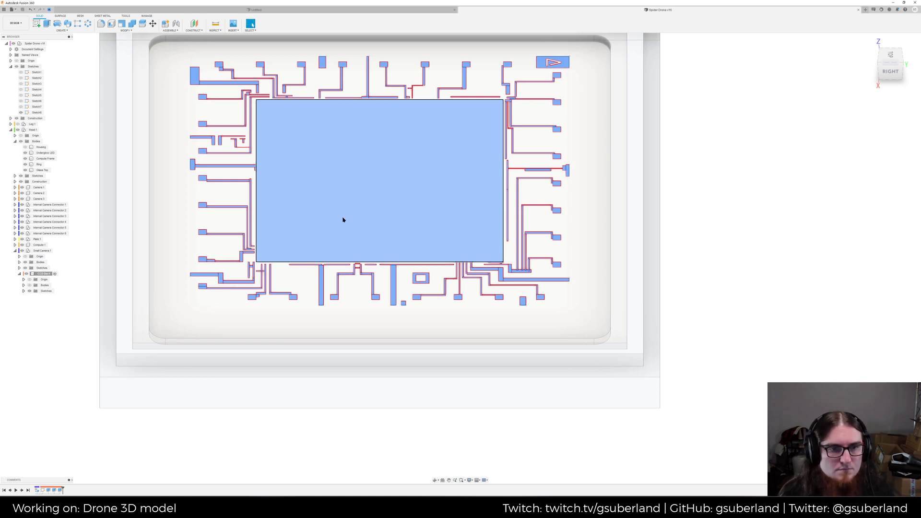
pyautogui.scroll(3, 343, 219)
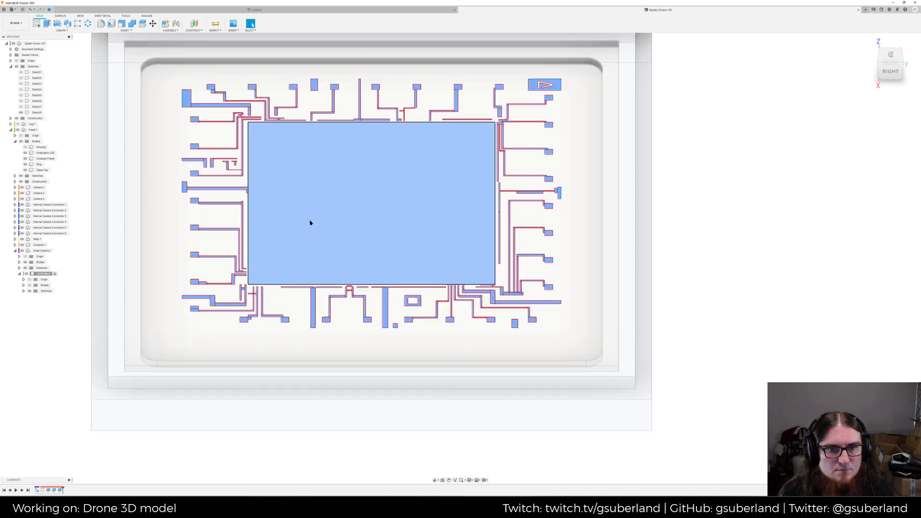
pyautogui.scroll(-3, 158, 208)
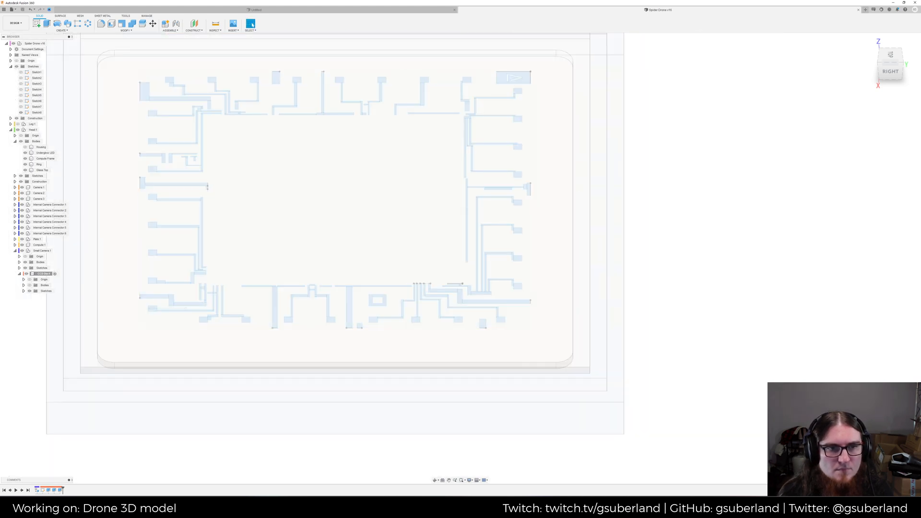
# Extrude the selected trace, pad and emblem profiles by -0.005 mm as new bodies
pyautogui.keyDown('shift'); pyautogui.moveTo(134, 159); pyautogui.dragTo(54, 211, button='middle'); pyautogui.keyUp('shift')
pyautogui.click(47, 24)
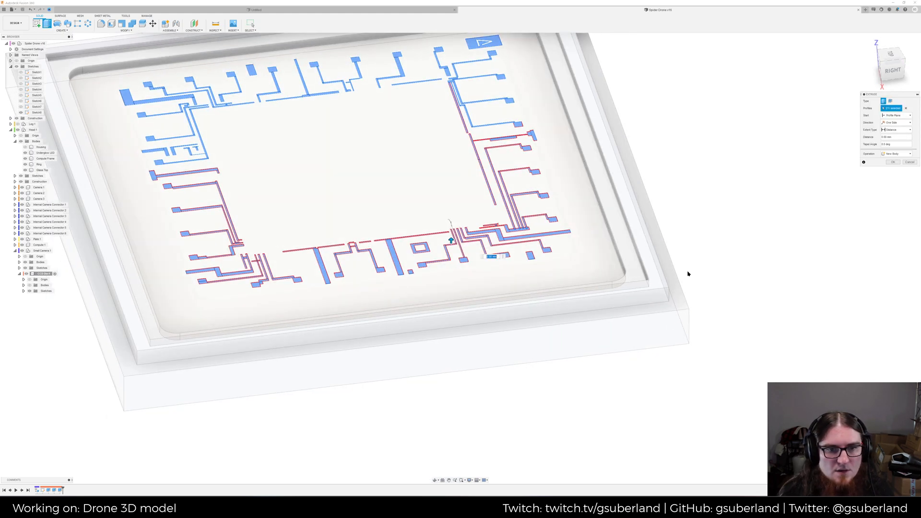
pyautogui.click(895, 154)
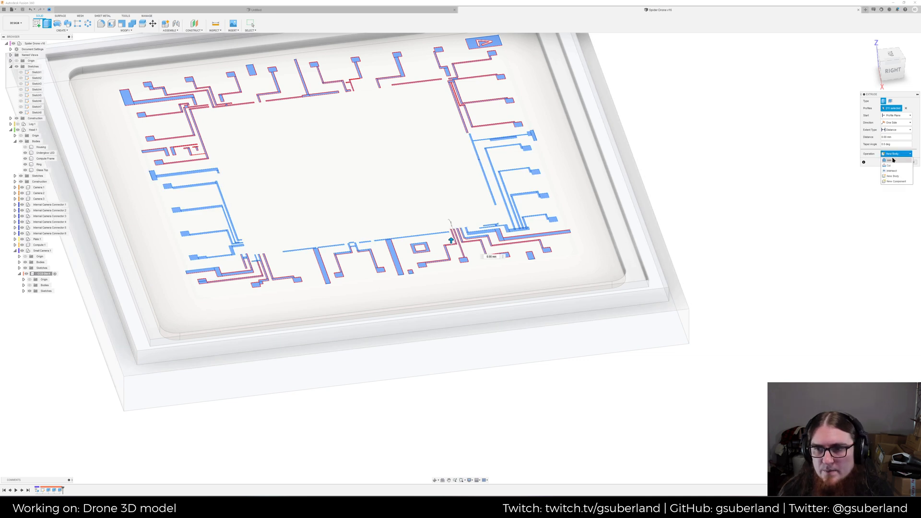
pyautogui.click(892, 176)
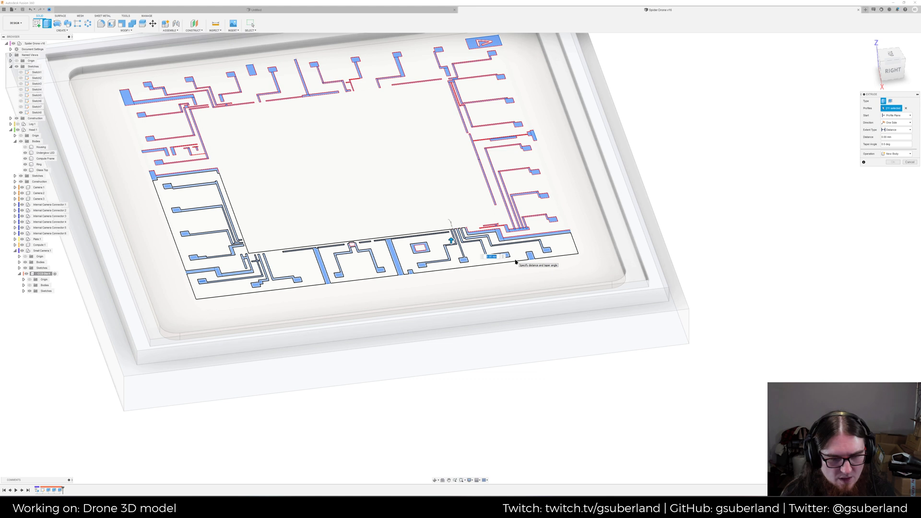
pyautogui.write('5')
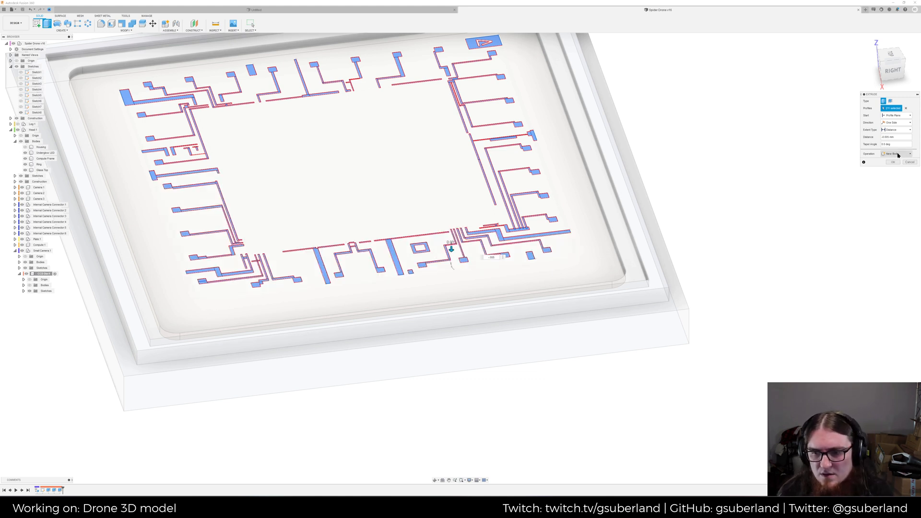
pyautogui.click(885, 165)
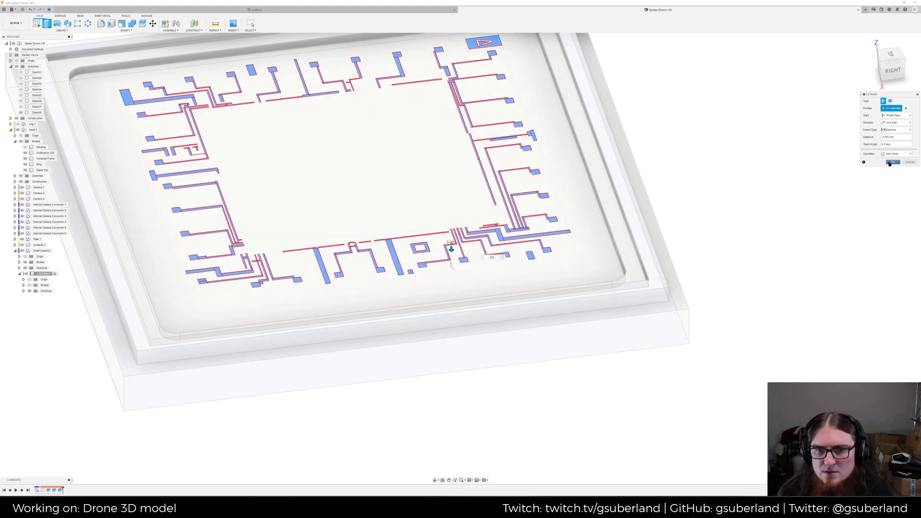
# Complete the -0.005 mm extrusion of the trace, pad and emblem profiles as new bodies
pyautogui.click(891, 163)
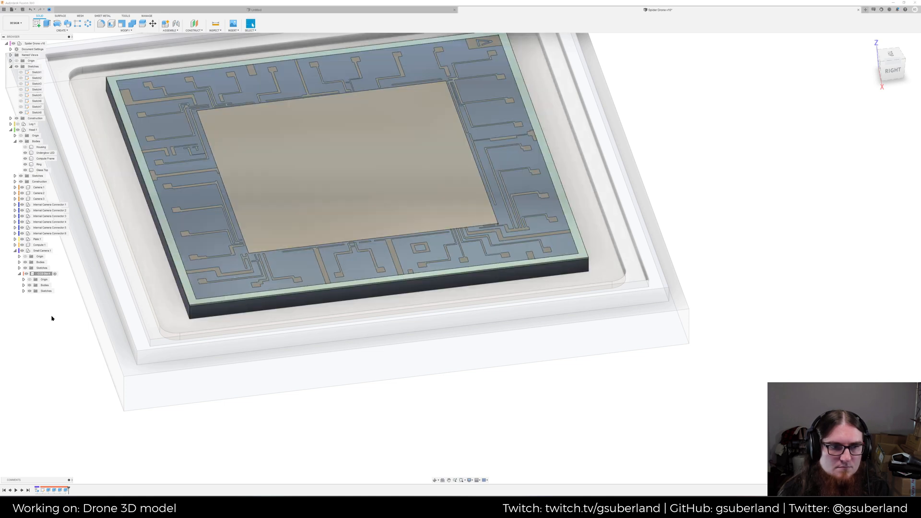
pyautogui.scroll(3, 115, 379)
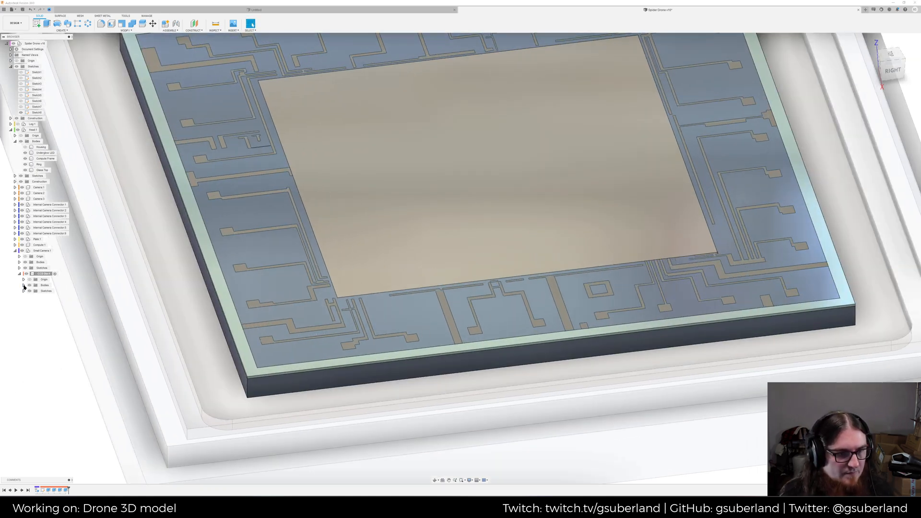
# Rename the CCD die's rim body as Border and the next body in its body list as CCD Area
pyautogui.click(23, 286)
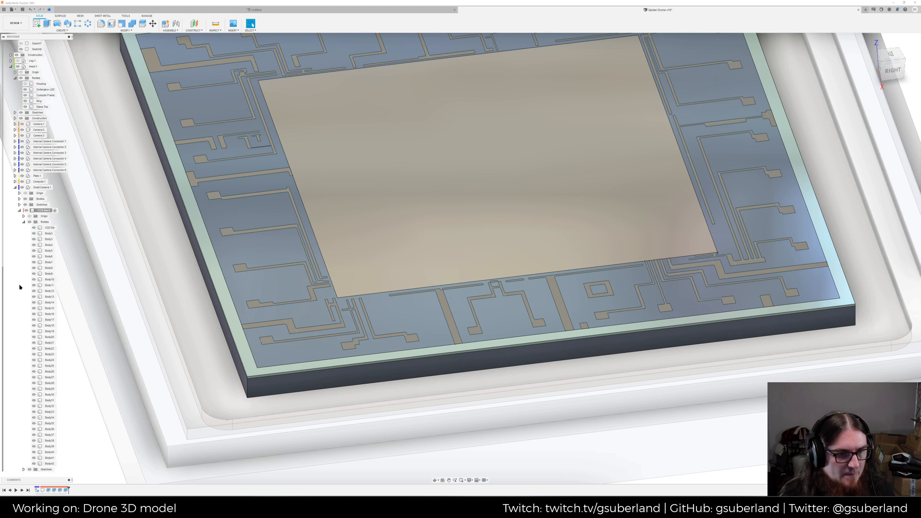
pyautogui.click(48, 234)
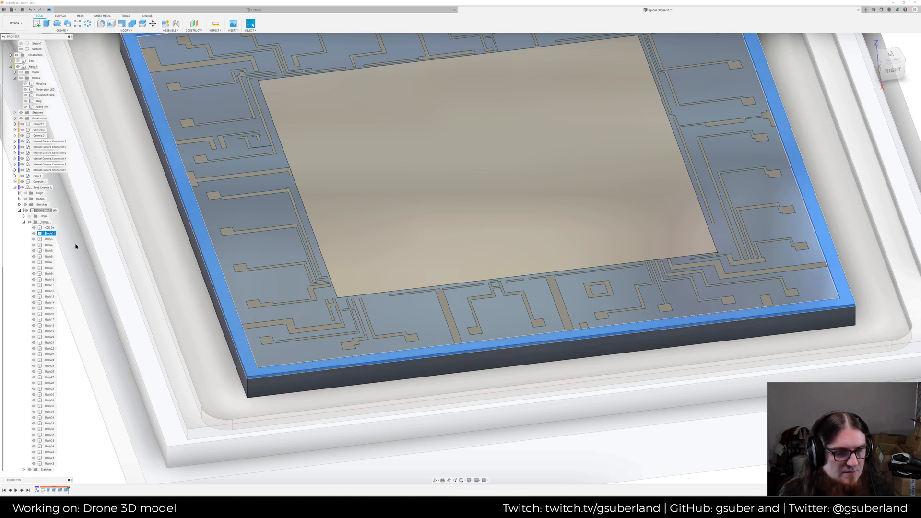
pyautogui.write('Border')
pyautogui.press('Return')
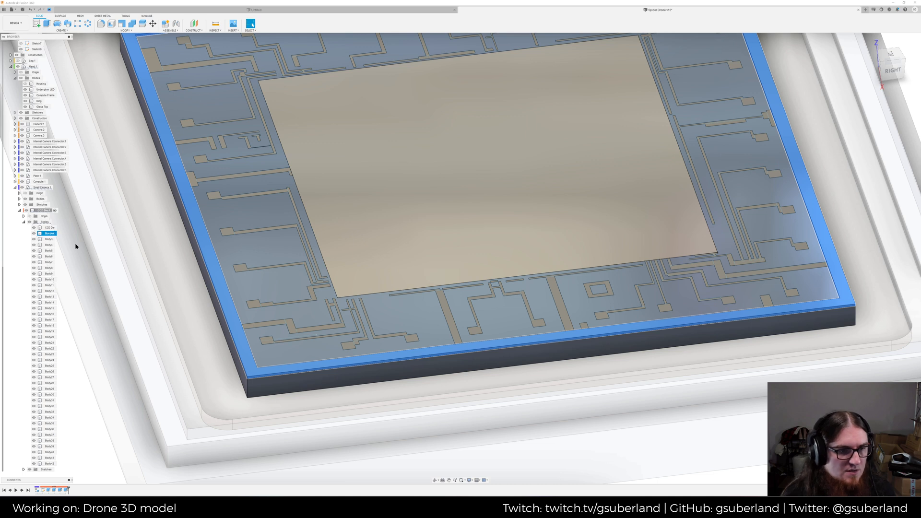
pyautogui.doubleClick(48, 239)
pyautogui.write('CCD Area')
pyautogui.press('Return')
# Apply the border's pale green appearance to all the trace, pad and emblem bodies, from Body4 through the last one
pyautogui.click(48, 245)
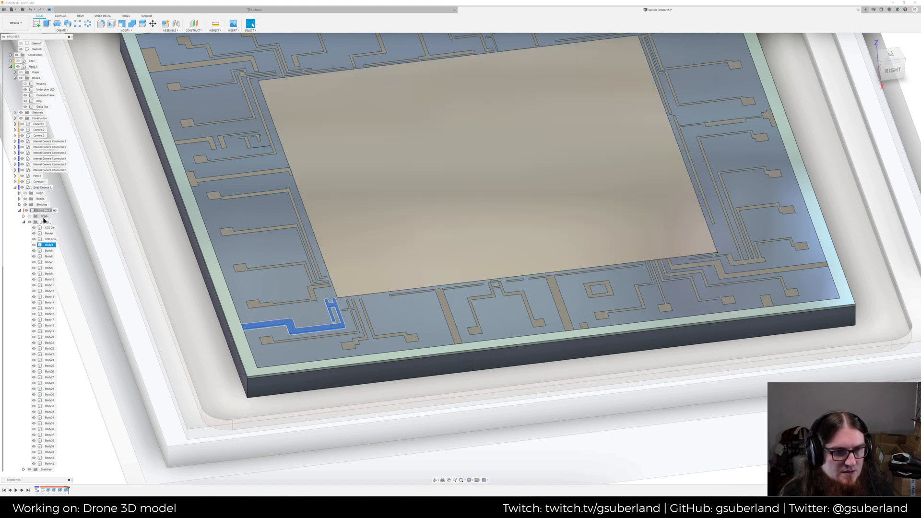
pyautogui.scroll(1, 43, 441)
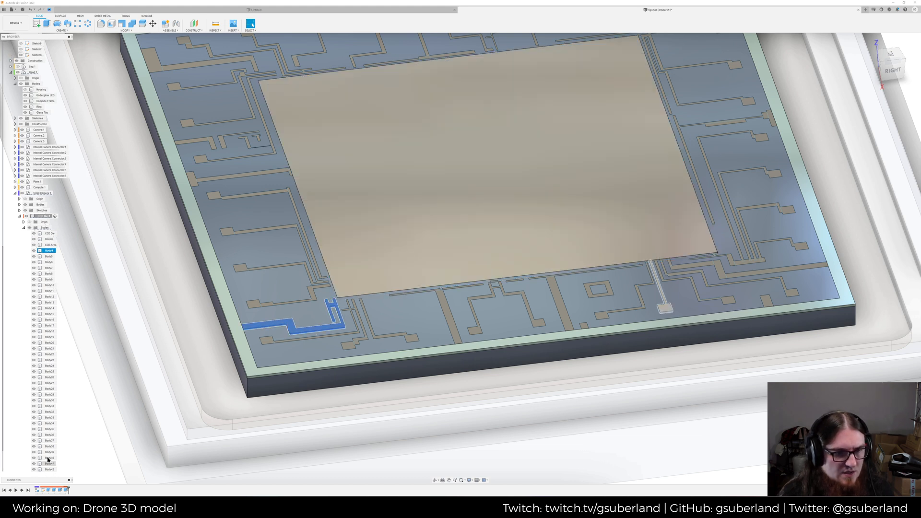
pyautogui.scroll(-1, 48, 460)
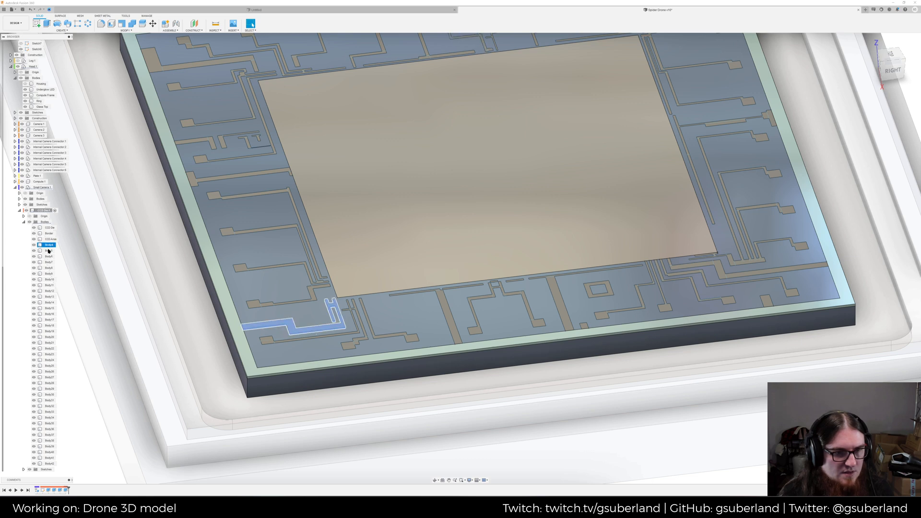
pyautogui.keyDown('shift'); pyautogui.click(50, 464); pyautogui.keyUp('shift')
pyautogui.moveTo(395, 325); pyautogui.dragTo(426, 337, button='middle')
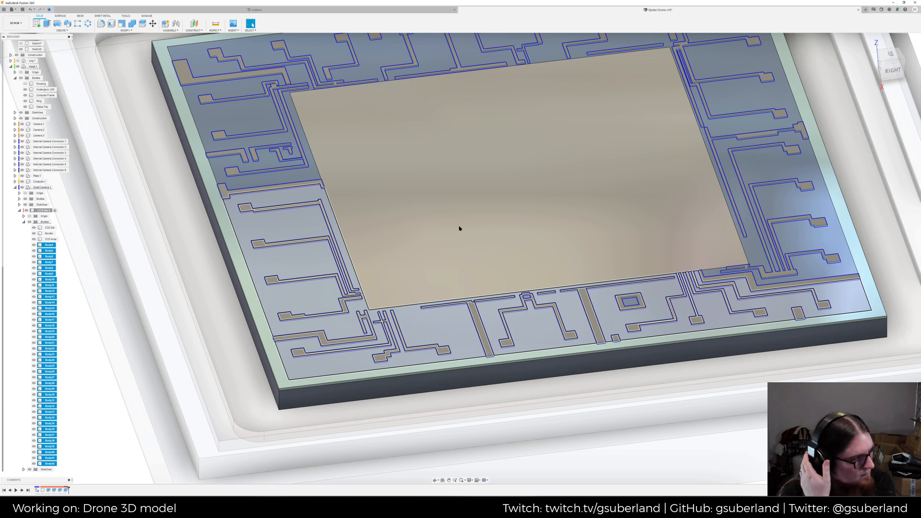
pyautogui.press('a')
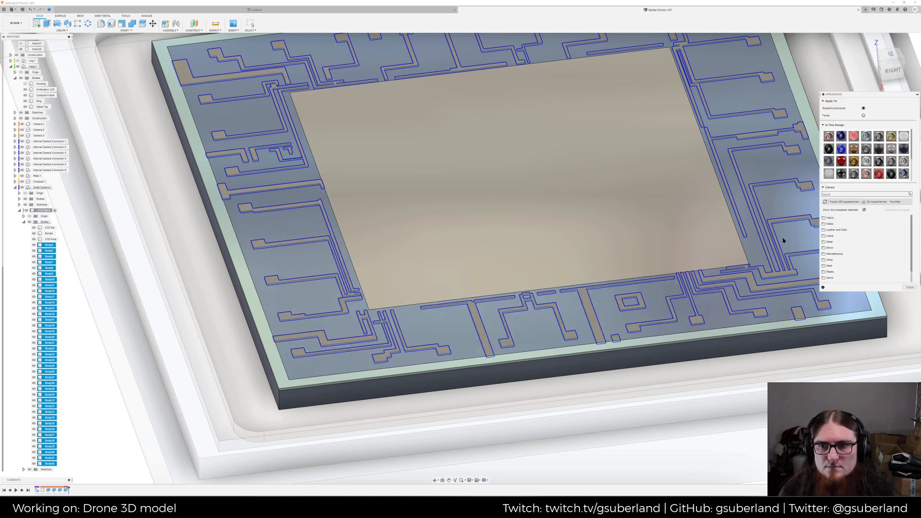
pyautogui.moveTo(867, 135)
pyautogui.mouseDown()
pyautogui.moveTo(144, 343)
pyautogui.moveTo(52, 251)
pyautogui.mouseUp()
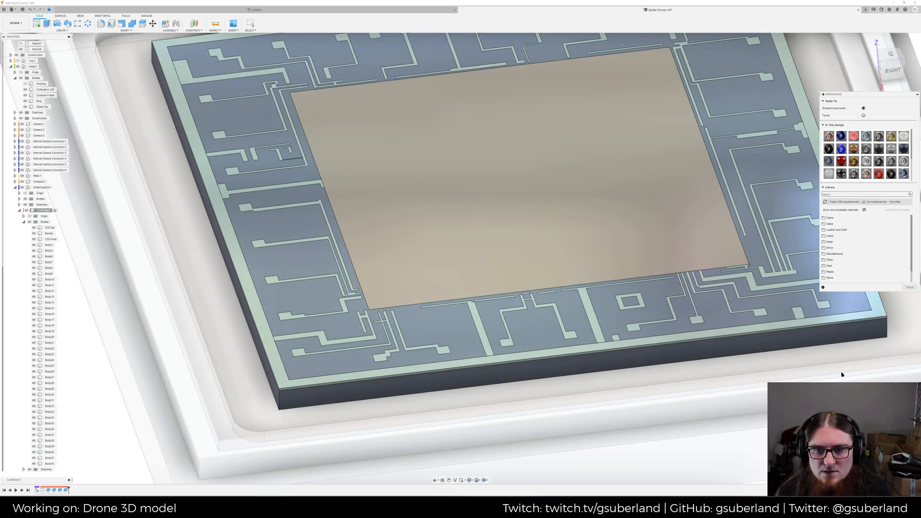
# Examine the recoloured traces, pads and emblem on the CCD die from several angles
pyautogui.moveTo(805, 330); pyautogui.dragTo(738, 345, button='middle')
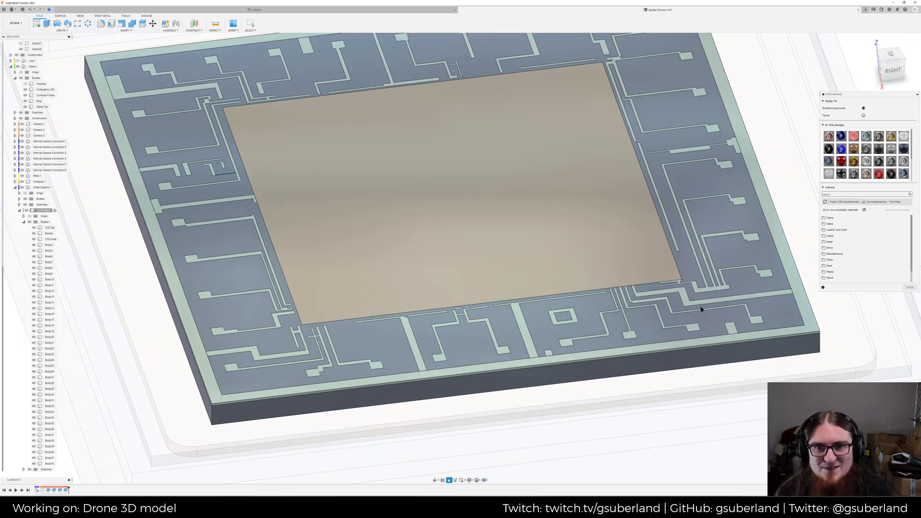
pyautogui.moveTo(669, 288)
pyautogui.keyDown('shift'); pyautogui.mouseDown(button='middle')
pyautogui.moveTo(628, 269)
pyautogui.moveTo(580, 274)
pyautogui.mouseUp(button='middle'); pyautogui.keyUp('shift')
pyautogui.scroll(-3, 670, 292)
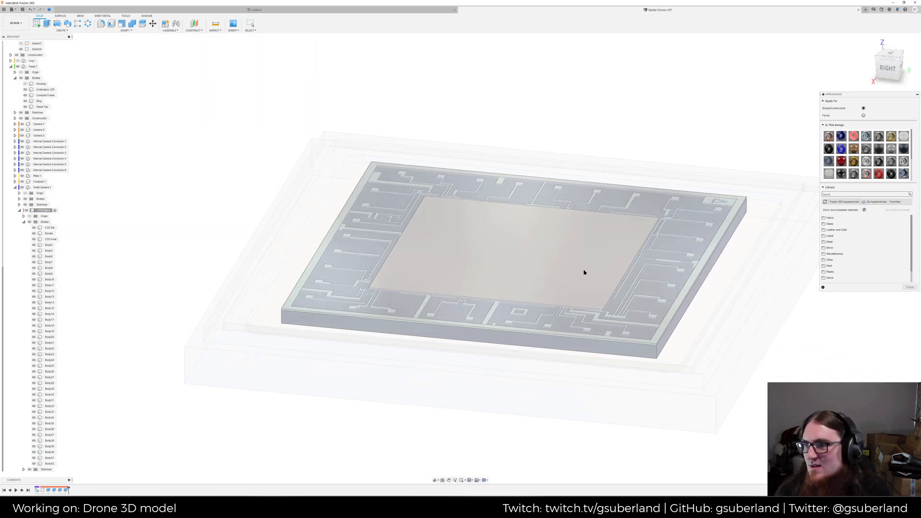
pyautogui.scroll(-2, 582, 281)
pyautogui.keyDown('shift'); pyautogui.moveTo(524, 253); pyautogui.dragTo(833, 316, button='middle'); pyautogui.keyUp('shift')
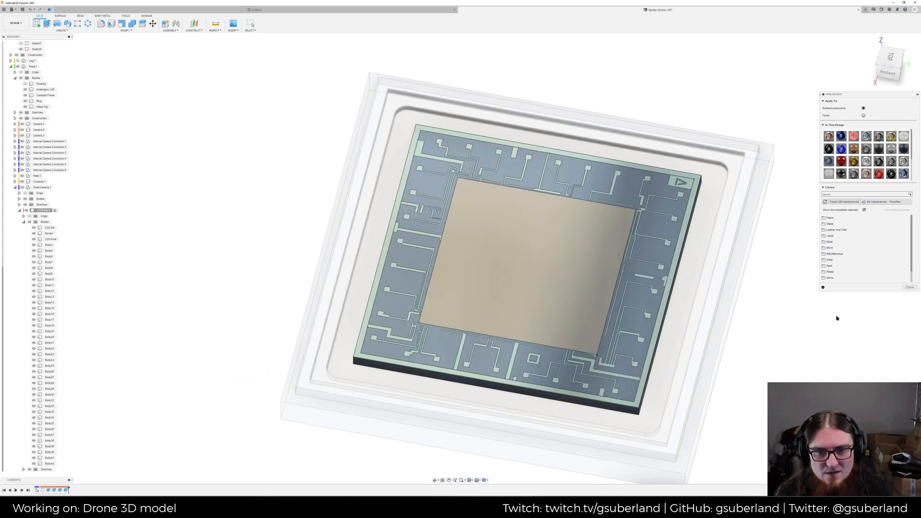
pyautogui.scroll(3, 783, 318)
pyautogui.keyDown('shift'); pyautogui.moveTo(704, 342); pyautogui.dragTo(675, 234, button='middle'); pyautogui.keyUp('shift')
pyautogui.keyDown('shift'); pyautogui.moveTo(657, 372); pyautogui.dragTo(691, 367, button='middle'); pyautogui.keyUp('shift')
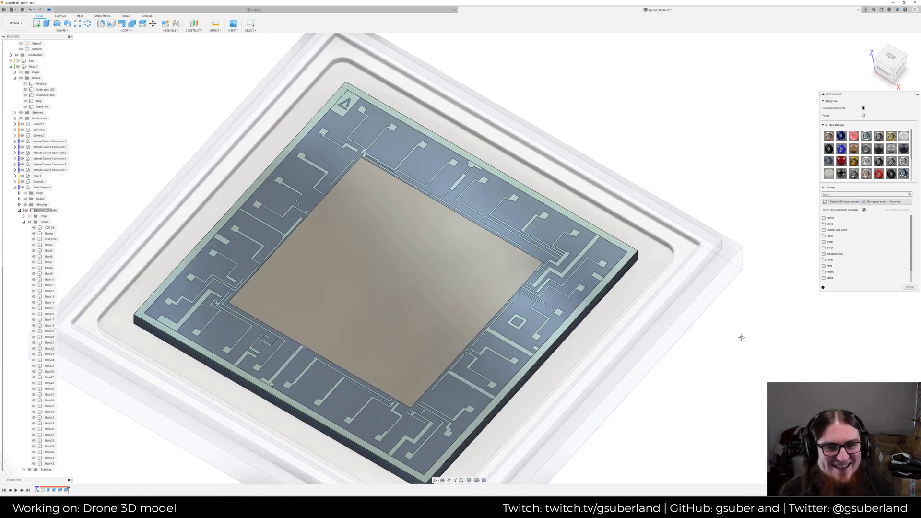
pyautogui.scroll(2, 772, 269)
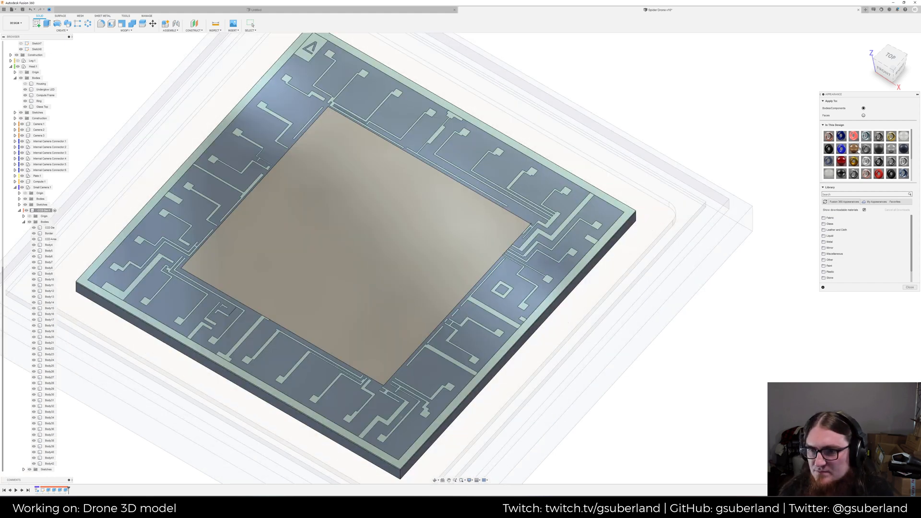
pyautogui.moveTo(582, 268); pyautogui.dragTo(674, 243, button='middle')
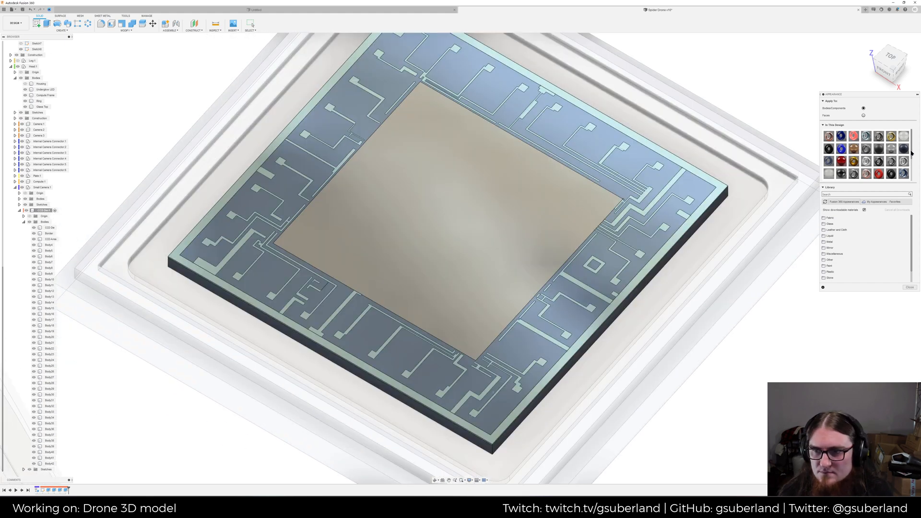
# Duplicate the Chrome appearance in this design, name the copy CCD Silicon and shift its colour hue to yellow-green
pyautogui.moveTo(912, 156); pyautogui.dragTo(912, 178)
pyautogui.scroll(-2, 859, 253)
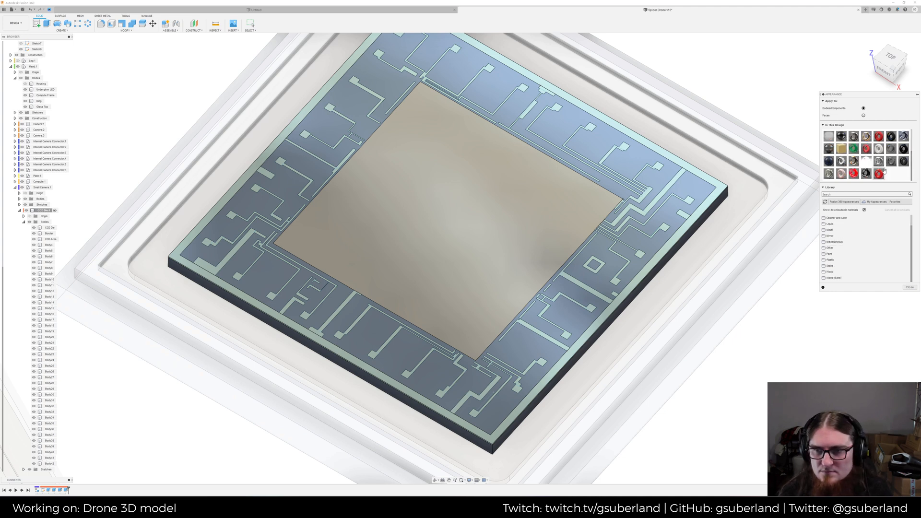
pyautogui.scroll(3, 859, 149)
pyautogui.scroll(-2, 860, 150)
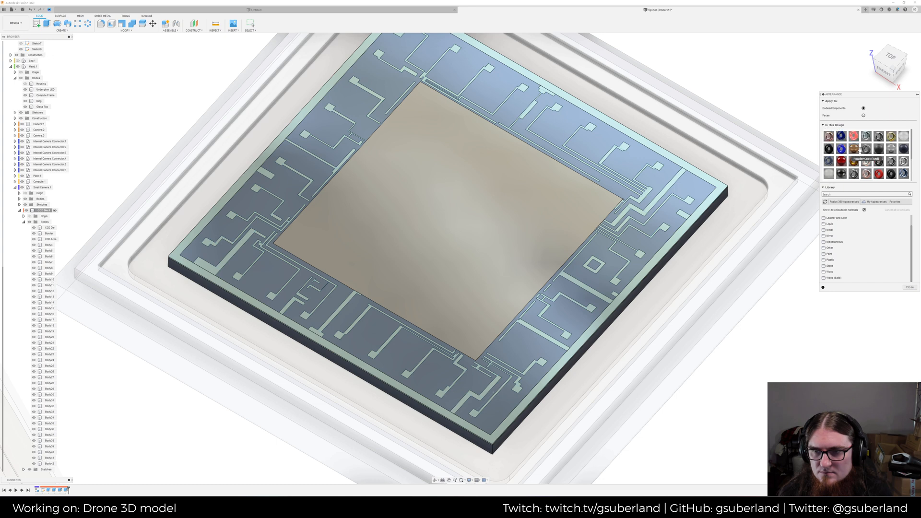
pyautogui.scroll(-2, 907, 149)
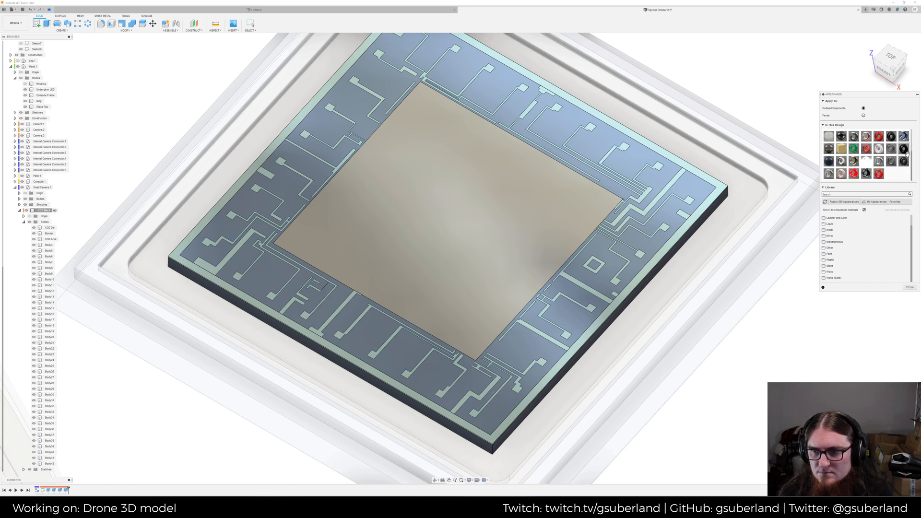
pyautogui.scroll(2, 905, 153)
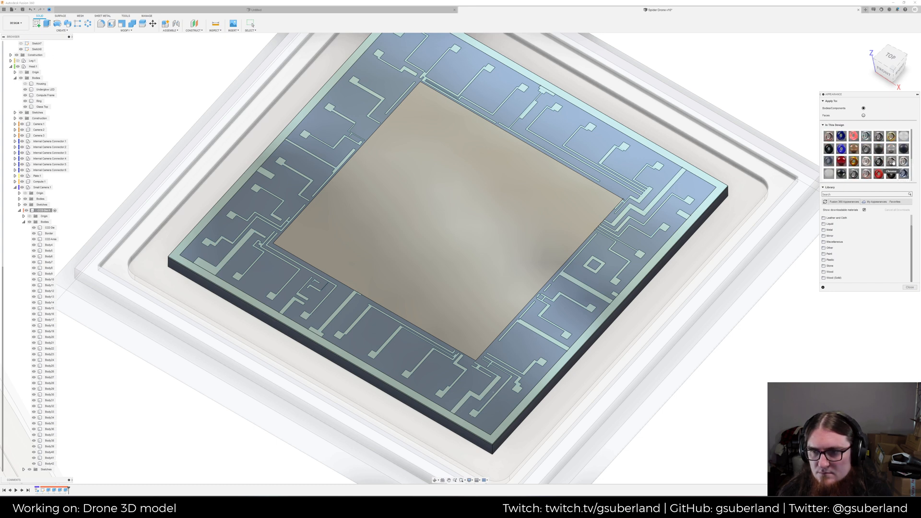
pyautogui.scroll(-2, 893, 168)
pyautogui.rightClick(892, 177)
pyautogui.click(896, 179)
pyautogui.write('CCD Silicon')
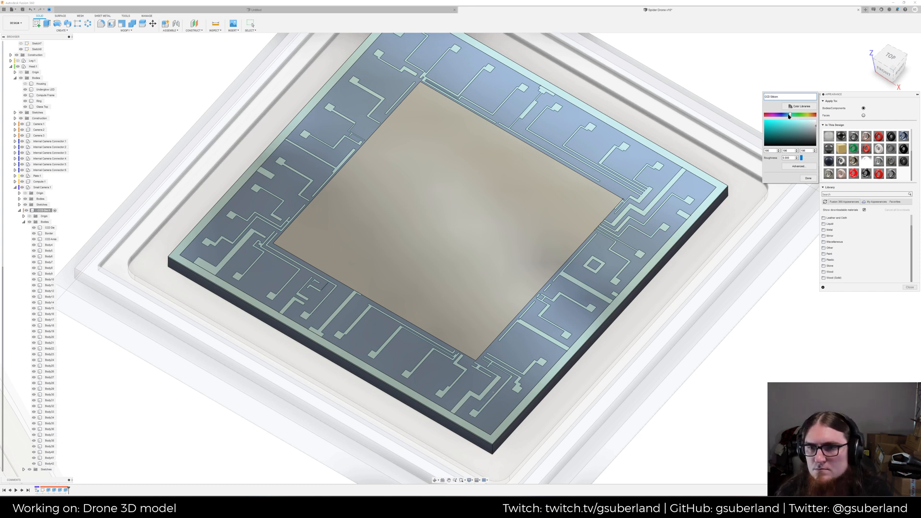
pyautogui.moveTo(791, 115); pyautogui.dragTo(804, 118)
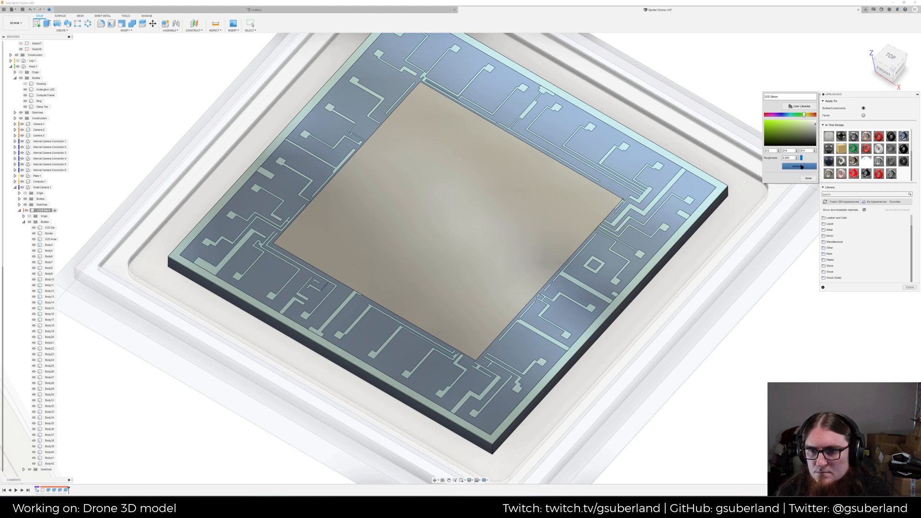
# Set the CCD Silicon material's advanced highlight anisotropy to 1.00 and its orientation to 90°
pyautogui.click(801, 166)
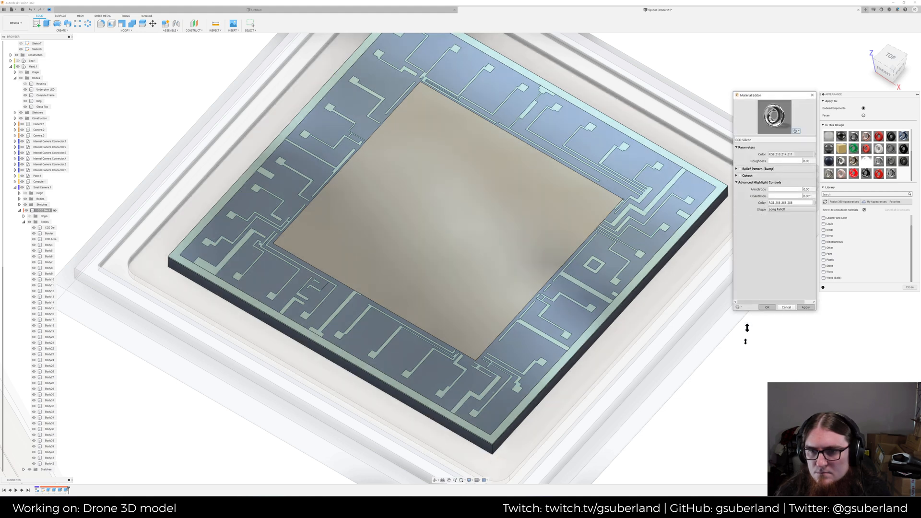
pyautogui.moveTo(747, 328); pyautogui.dragTo(745, 342)
pyautogui.moveTo(733, 229); pyautogui.dragTo(680, 226)
pyautogui.click(718, 190)
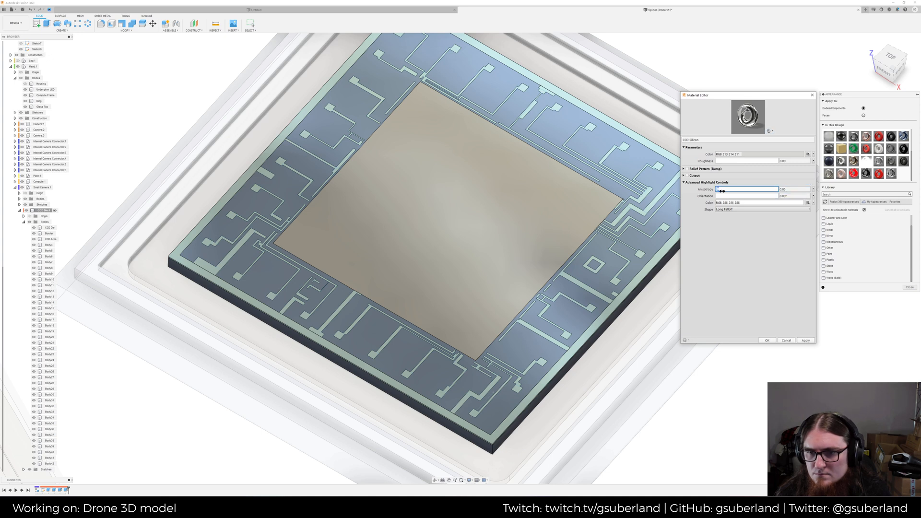
pyautogui.moveTo(720, 190); pyautogui.dragTo(767, 194)
pyautogui.write('90')
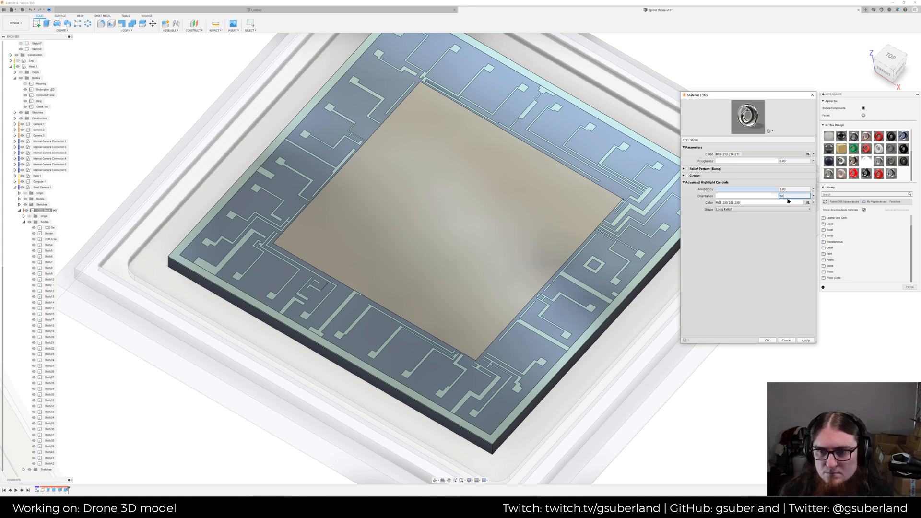
pyautogui.hotkey('shift', 'Tab')
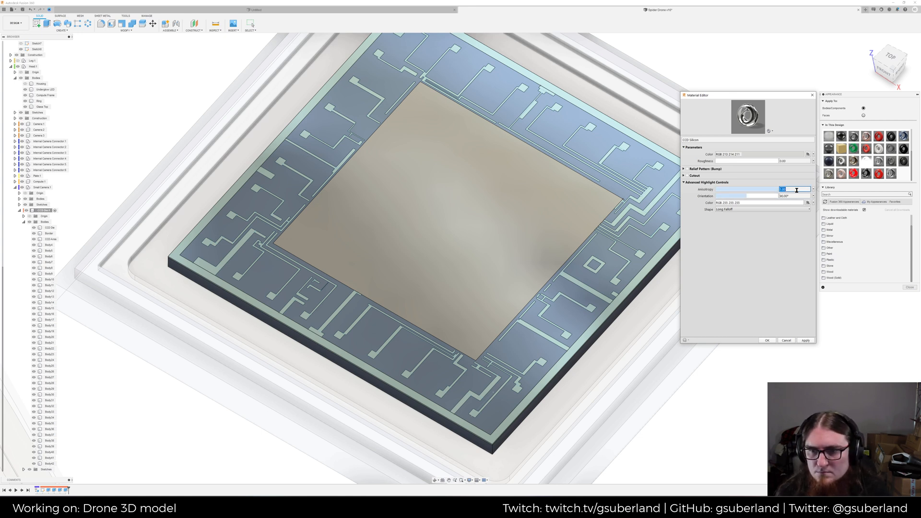
# Set the CCD Silicon highlight colour to a faintly yellow white with a blue value of 253, and finish editing the material
pyautogui.click(774, 204)
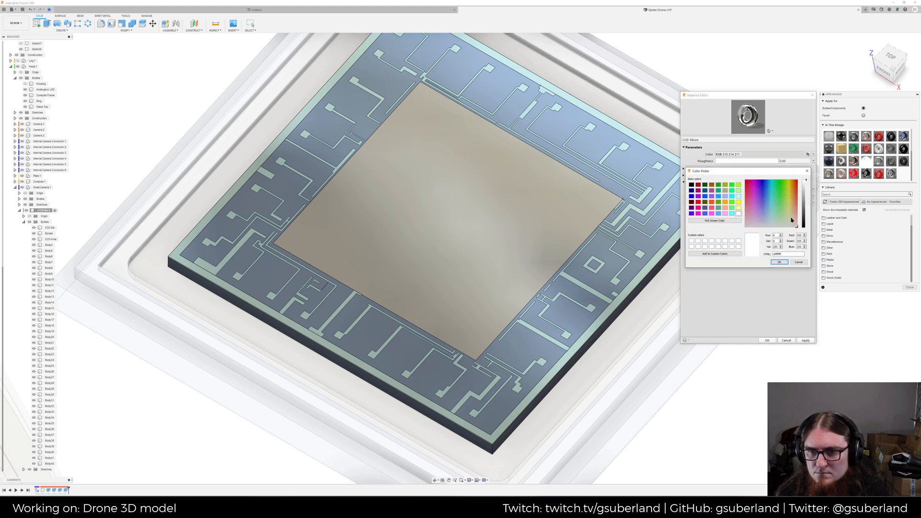
pyautogui.click(781, 226)
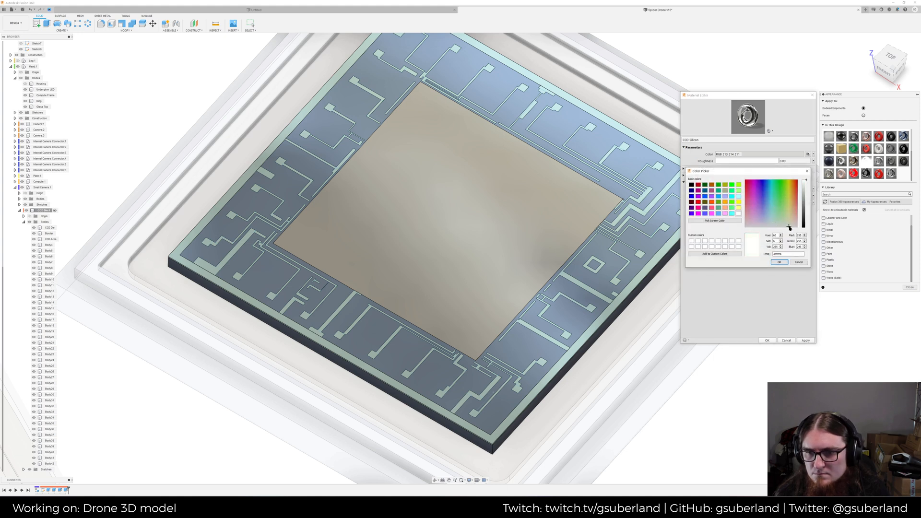
pyautogui.moveTo(802, 247); pyautogui.dragTo(774, 249)
pyautogui.write('253')
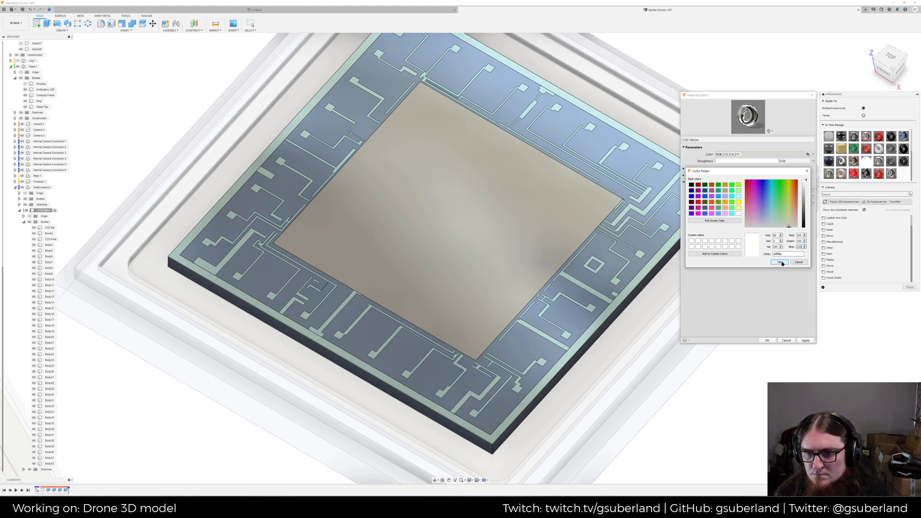
pyautogui.click(799, 262)
pyautogui.click(802, 341)
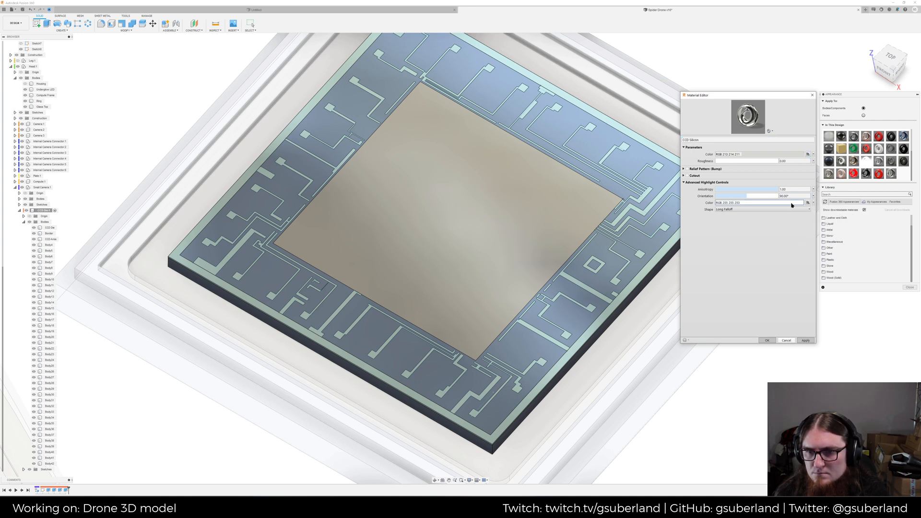
pyautogui.click(808, 154)
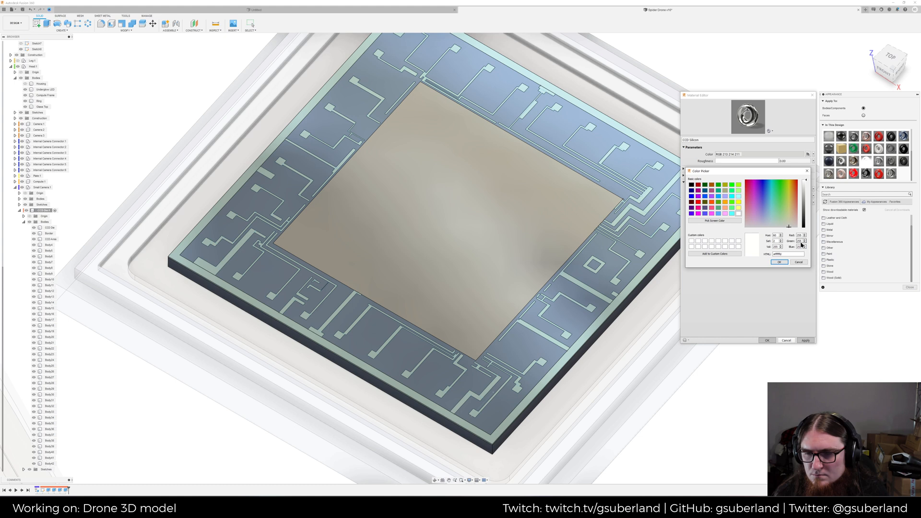
pyautogui.click(778, 262)
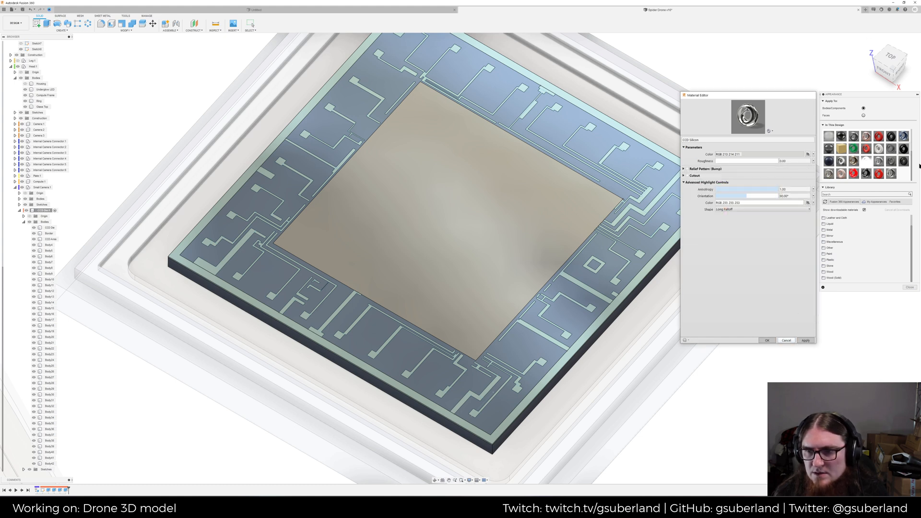
pyautogui.click(810, 96)
# Try to apply the CCD Silicon appearance to the die's large central area, as a body and as a face
pyautogui.moveTo(891, 173); pyautogui.dragTo(442, 249)
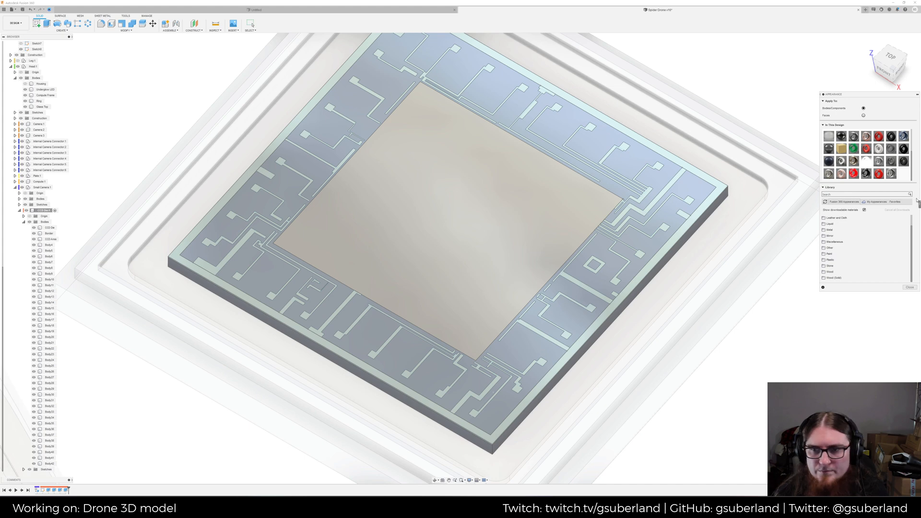
pyautogui.moveTo(891, 174); pyautogui.dragTo(305, 244)
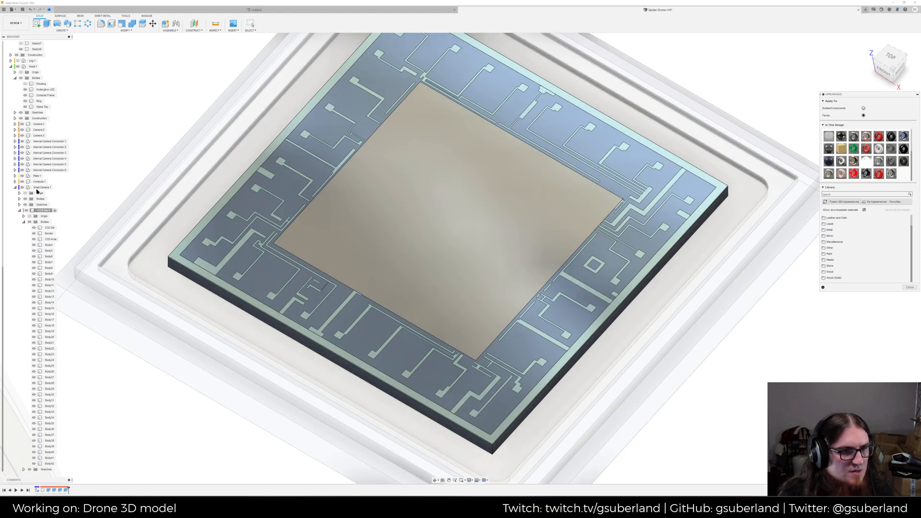
# Apply the CCD Silicon appearance to the CCD Frame and CCD Area bodies, removing the appearances already applied to their faces
pyautogui.click(19, 199)
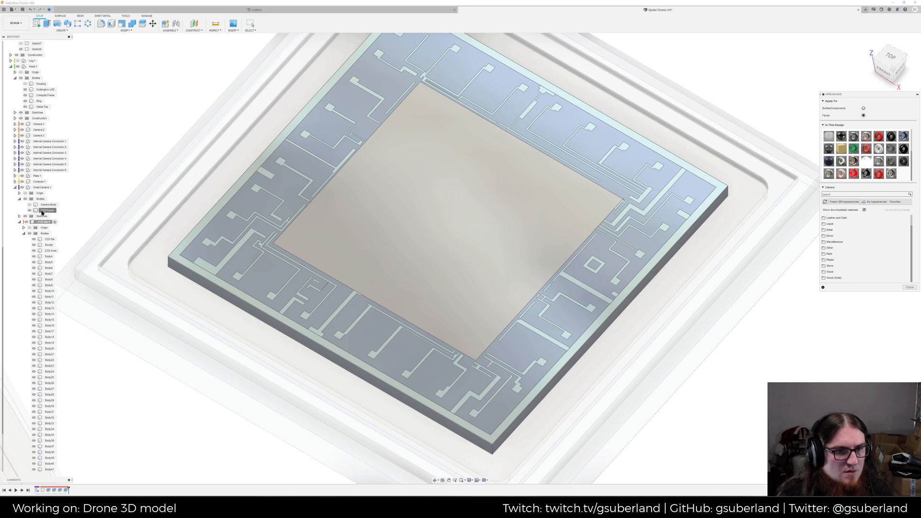
pyautogui.click(44, 210)
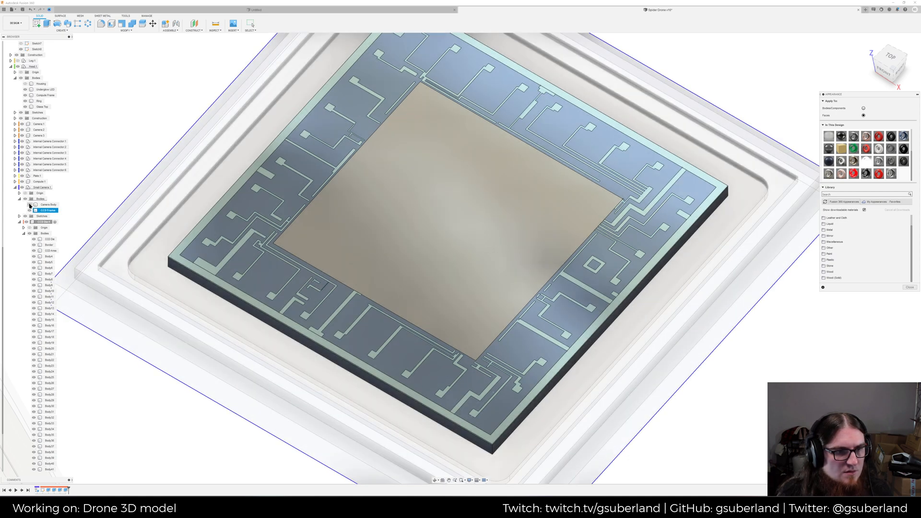
pyautogui.click(30, 205)
pyautogui.click(29, 204)
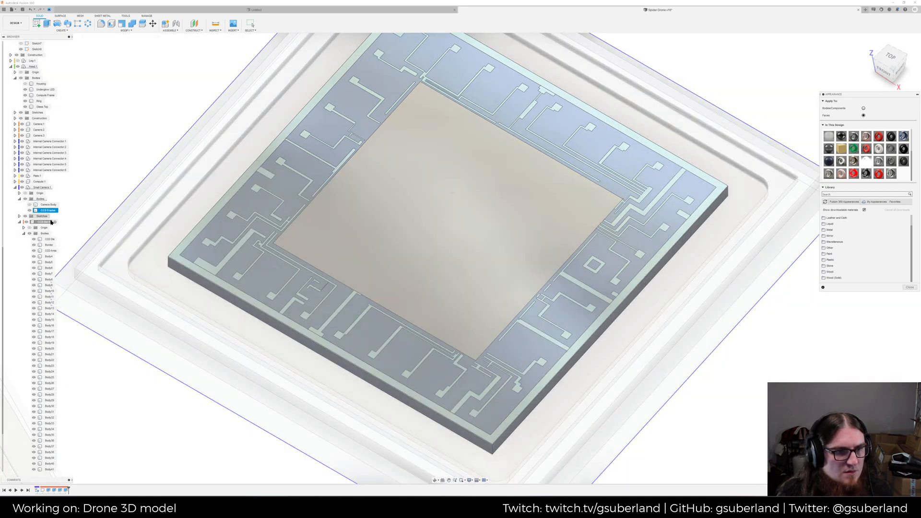
pyautogui.keyDown('ctrl'); pyautogui.click(48, 251); pyautogui.keyUp('ctrl')
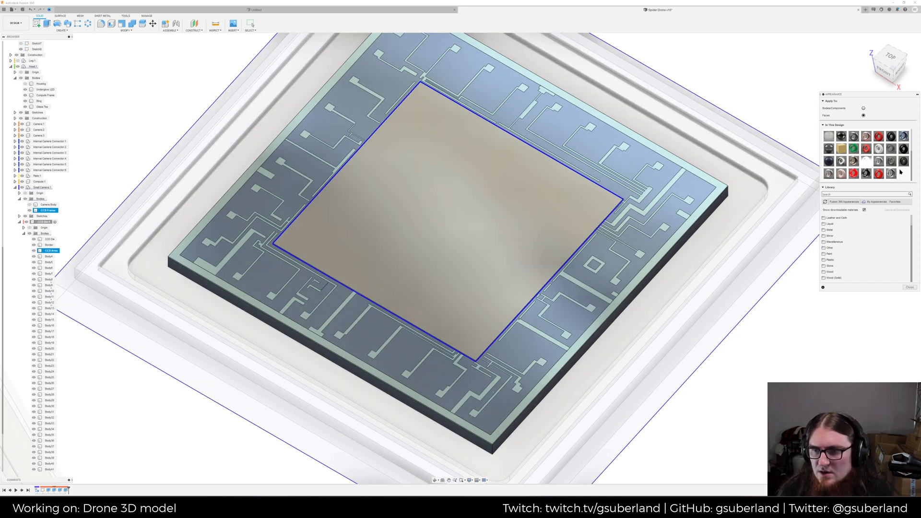
pyautogui.moveTo(893, 172); pyautogui.dragTo(61, 253)
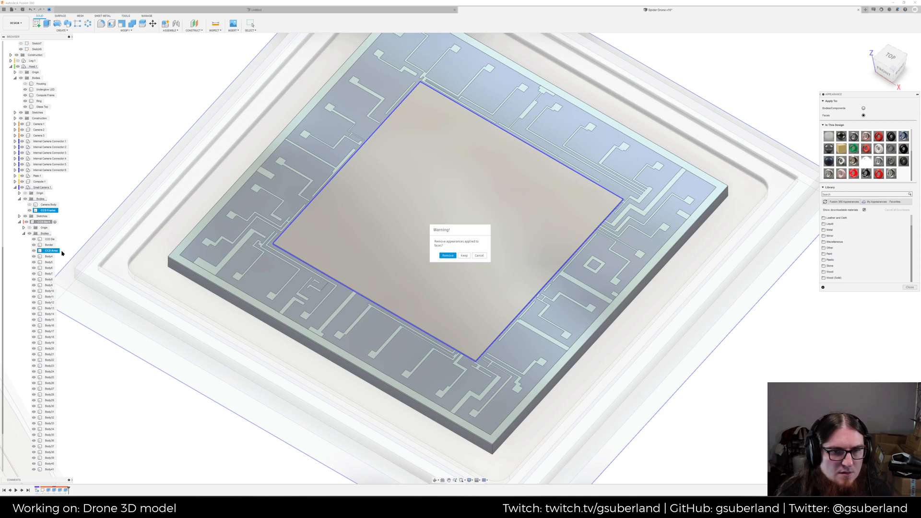
pyautogui.click(447, 255)
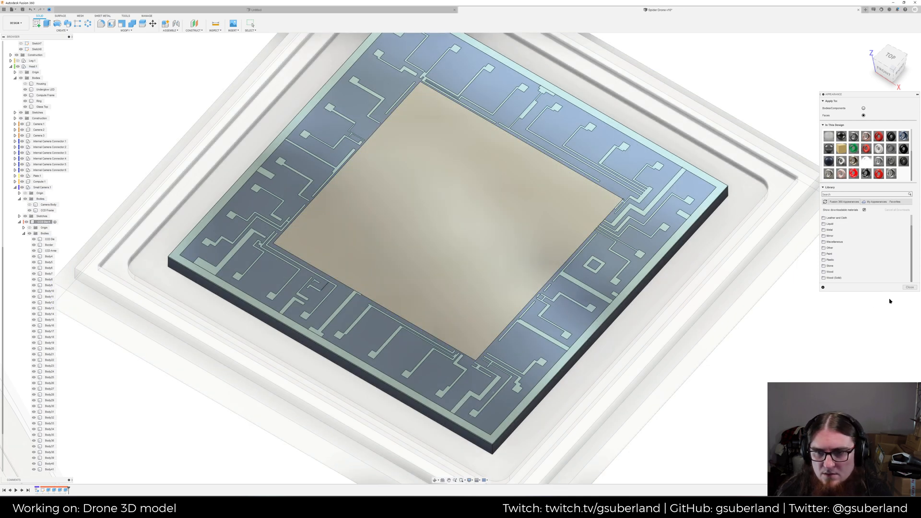
pyautogui.click(910, 286)
# Check the die from further out and save a new version of the design
pyautogui.keyDown('shift'); pyautogui.moveTo(795, 304); pyautogui.dragTo(773, 301, button='middle'); pyautogui.keyUp('shift')
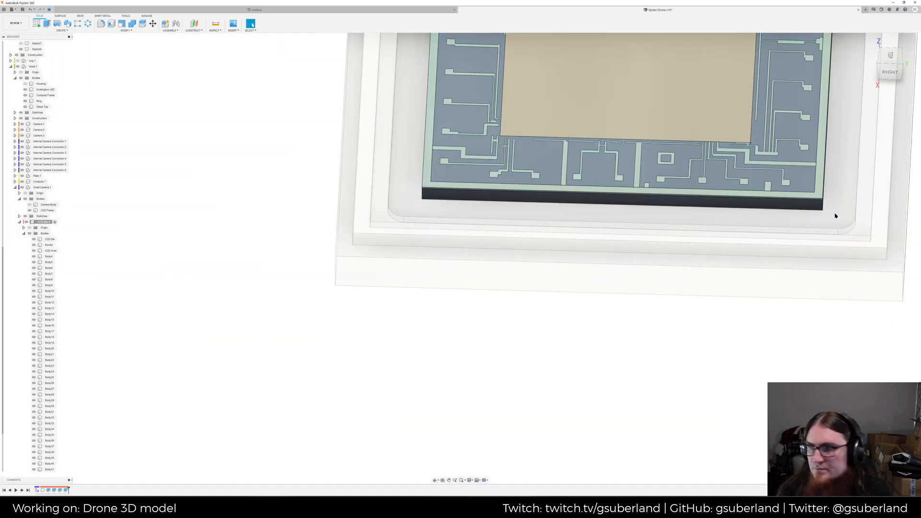
pyautogui.moveTo(834, 217); pyautogui.dragTo(608, 335, button='middle')
pyautogui.scroll(-3, 605, 297)
pyautogui.scroll(-1, 595, 219)
pyautogui.keyDown('shift'); pyautogui.moveTo(590, 205); pyautogui.dragTo(589, 202, button='middle'); pyautogui.keyUp('shift')
pyautogui.moveTo(621, 184); pyautogui.dragTo(578, 255, button='middle')
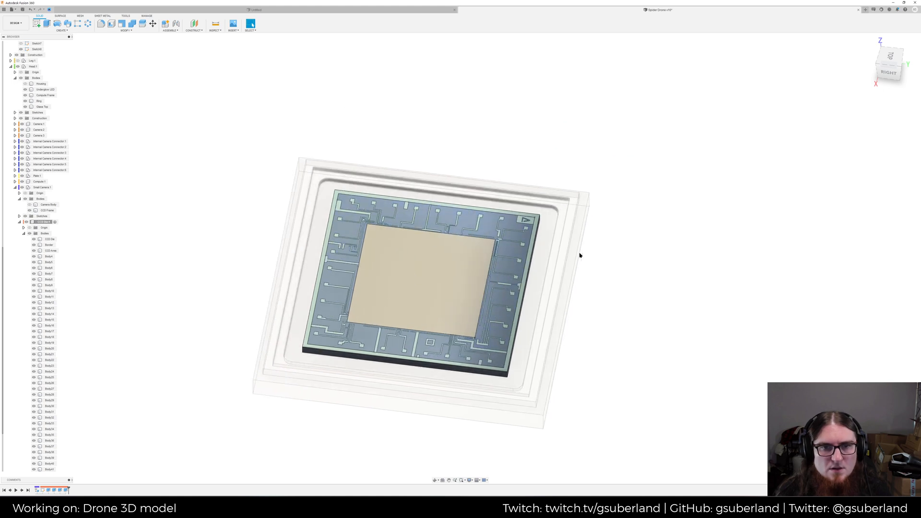
pyautogui.hotkey('ctrl', 's')
pyautogui.press('Return')
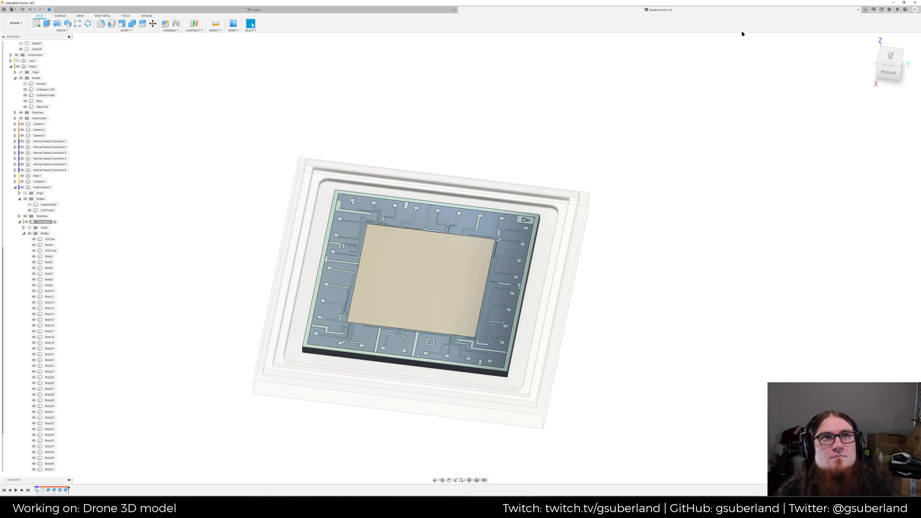
# Activate the small camera component and apply a dark grey appearance from this design to the CCD Frame body
pyautogui.click(890, 56)
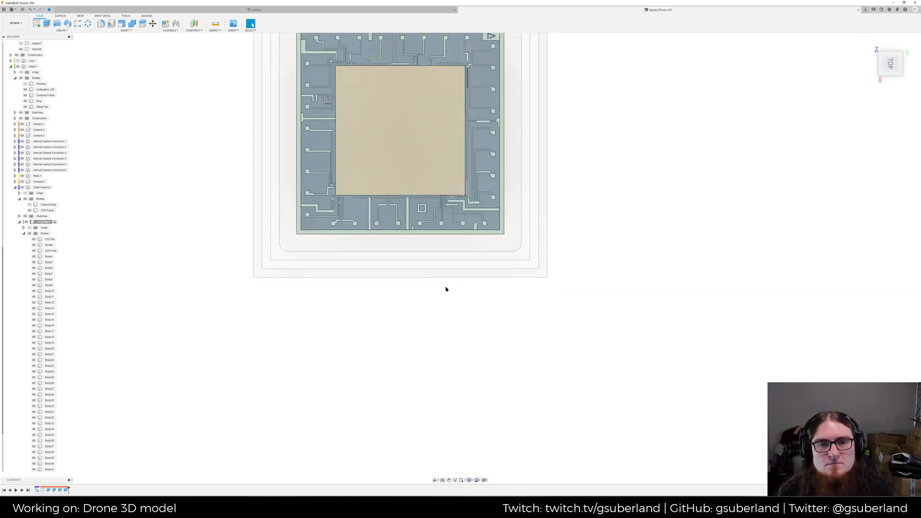
pyautogui.click(906, 42)
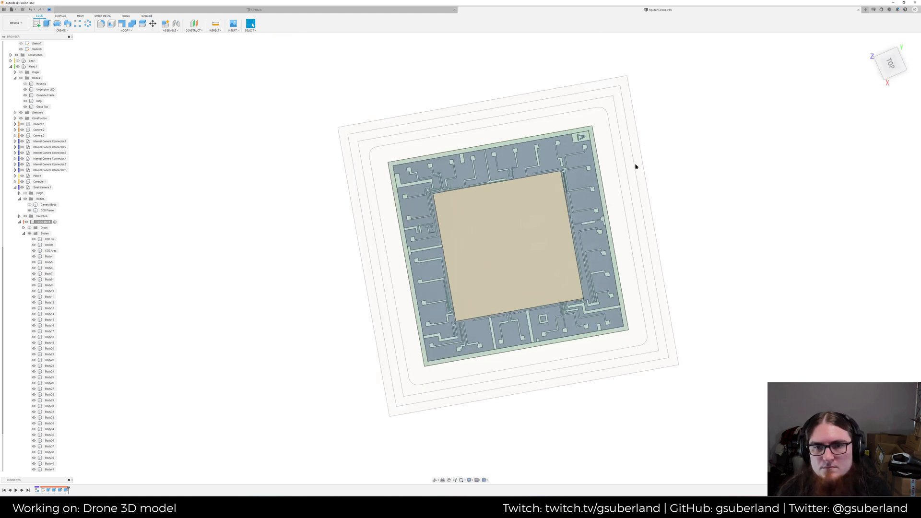
pyautogui.scroll(3, 522, 243)
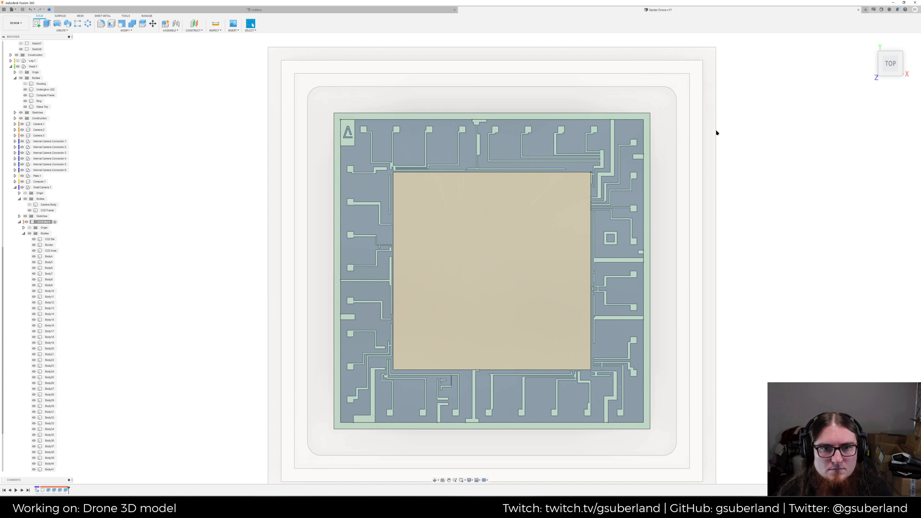
pyautogui.scroll(-3, 716, 132)
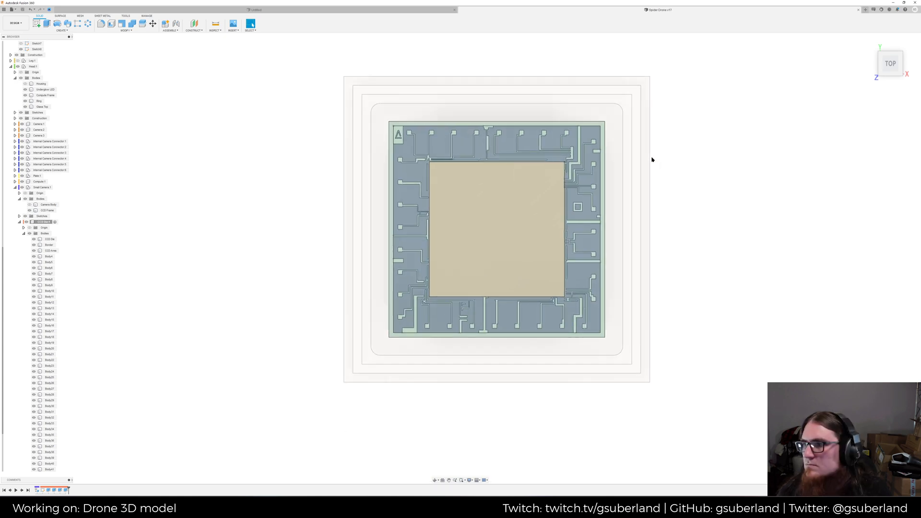
pyautogui.click(46, 187)
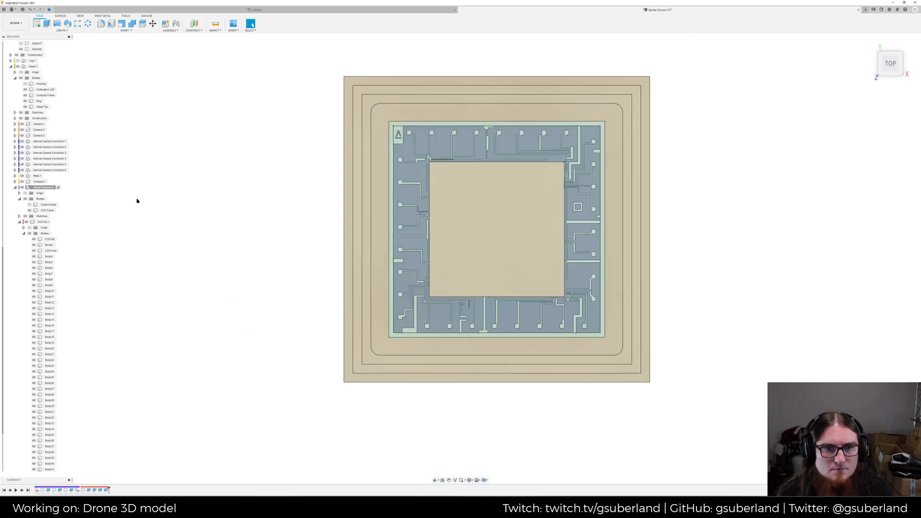
pyautogui.scroll(-2, 136, 200)
pyautogui.keyDown('shift'); pyautogui.moveTo(470, 272); pyautogui.dragTo(643, 287, button='middle'); pyautogui.keyUp('shift')
pyautogui.scroll(3, 674, 245)
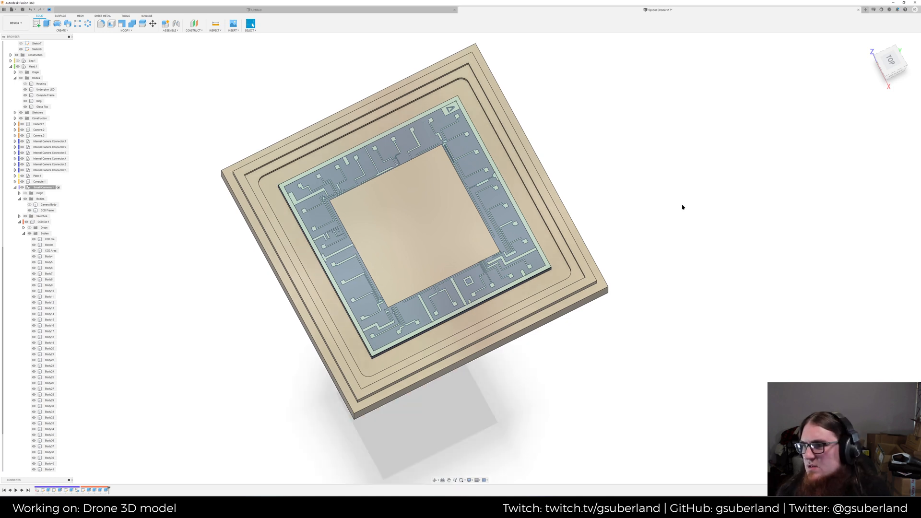
pyautogui.press('a')
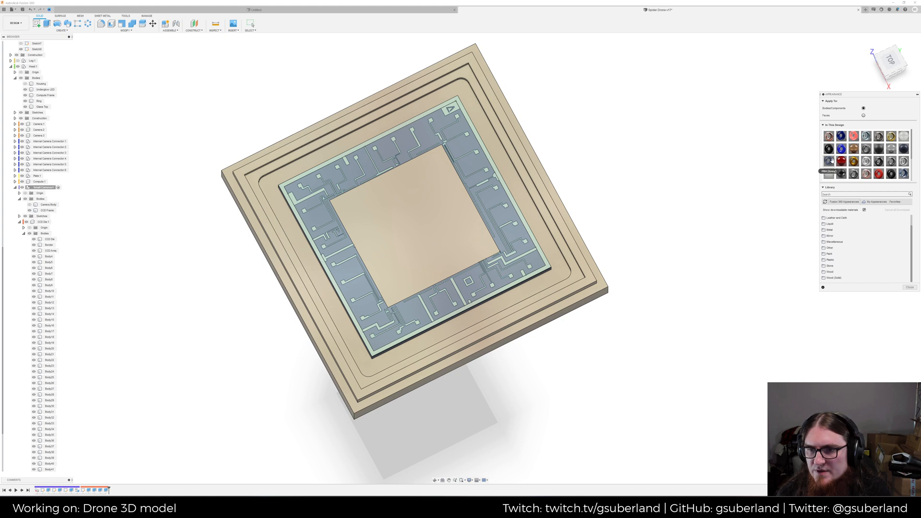
pyautogui.moveTo(833, 161); pyautogui.dragTo(599, 278)
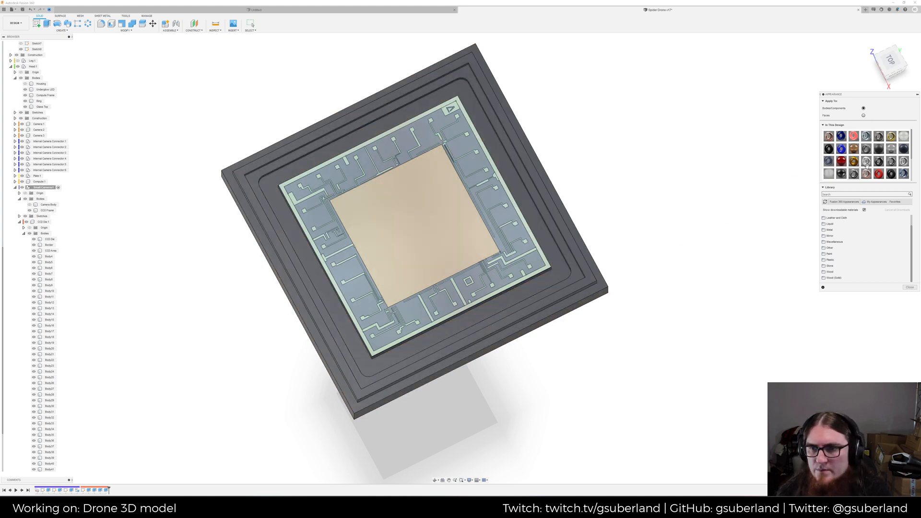
# Apply the gold appearance to only the recessed floor face of the frame around the die, and finish editing appearances
pyautogui.click(863, 115)
pyautogui.moveTo(888, 135); pyautogui.dragTo(523, 199)
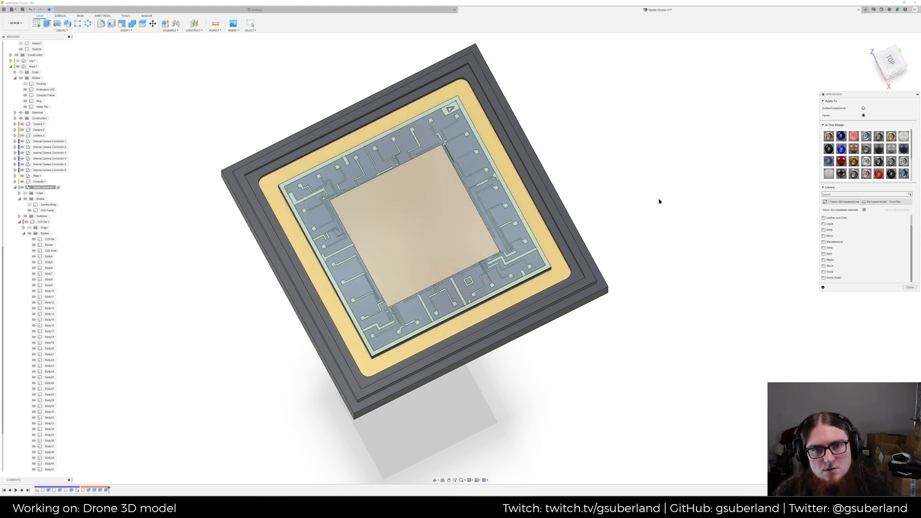
pyautogui.click(910, 286)
# Examine the die, the gold recess and the stepped ledges of the frame from several angles and distances
pyautogui.keyDown('shift'); pyautogui.moveTo(469, 272); pyautogui.dragTo(479, 249, button='middle'); pyautogui.keyUp('shift')
pyautogui.moveTo(258, 238)
pyautogui.keyDown('shift'); pyautogui.mouseDown(button='middle')
pyautogui.moveTo(248, 228)
pyautogui.moveTo(239, 234)
pyautogui.moveTo(276, 237)
pyautogui.mouseUp(button='middle'); pyautogui.keyUp('shift')
pyautogui.scroll(3, 423, 229)
pyautogui.moveTo(505, 228); pyautogui.dragTo(462, 247, button='middle')
pyautogui.scroll(-3, 740, 150)
pyautogui.keyDown('shift'); pyautogui.moveTo(740, 150); pyautogui.dragTo(611, 307, button='middle'); pyautogui.keyUp('shift')
pyautogui.scroll(2, 609, 306)
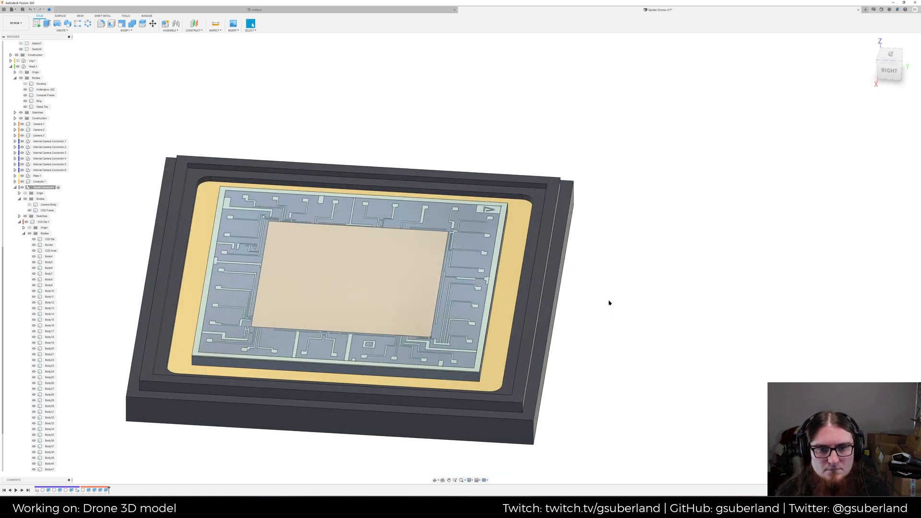
pyautogui.scroll(-3, 605, 303)
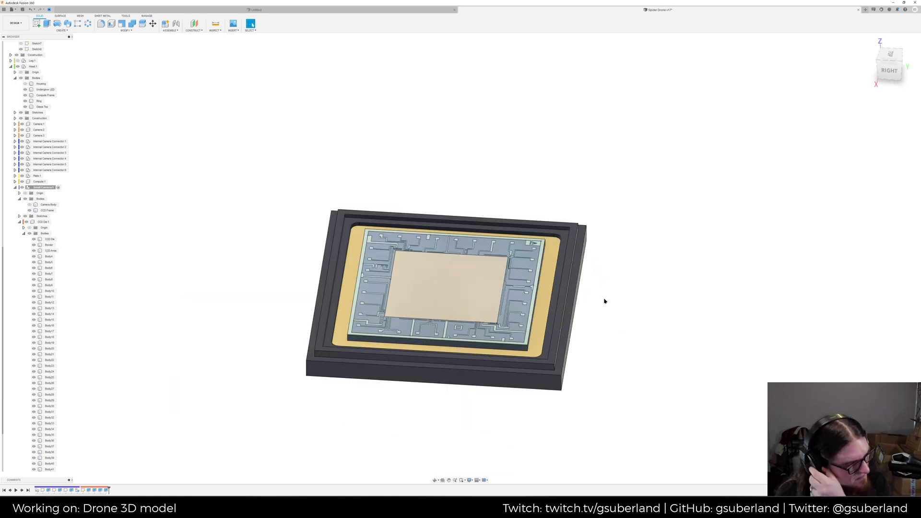
pyautogui.scroll(3, 606, 269)
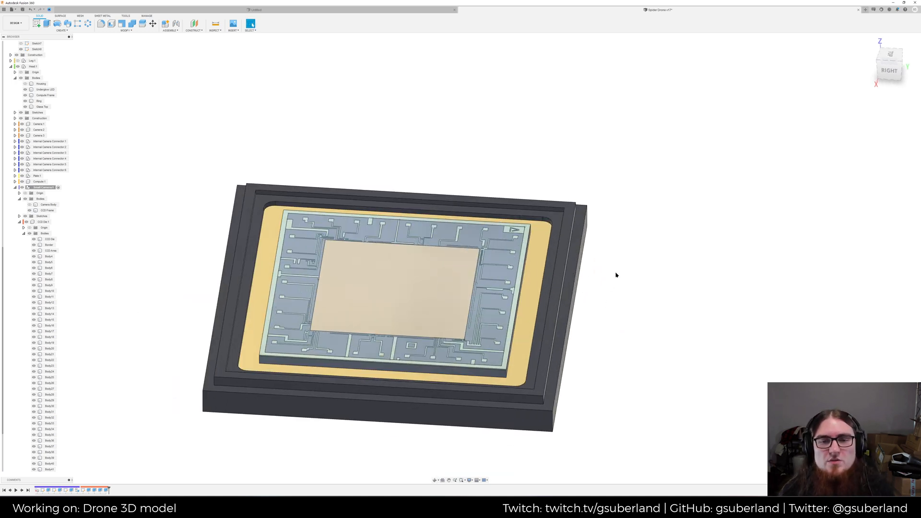
pyautogui.scroll(3, 463, 262)
pyautogui.moveTo(698, 374)
pyautogui.keyDown('shift'); pyautogui.mouseDown(button='middle')
pyautogui.moveTo(704, 346)
pyautogui.moveTo(707, 361)
pyautogui.mouseUp(button='middle'); pyautogui.keyUp('shift')
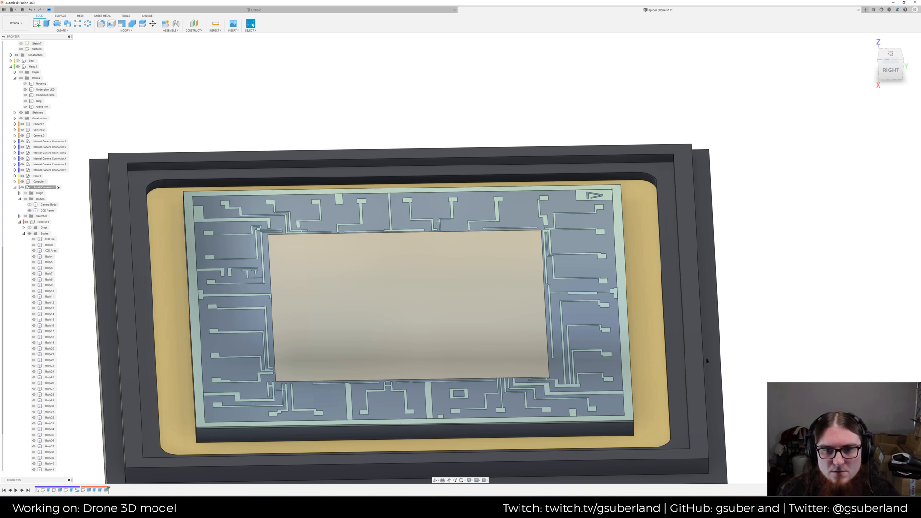
pyautogui.scroll(4, 687, 282)
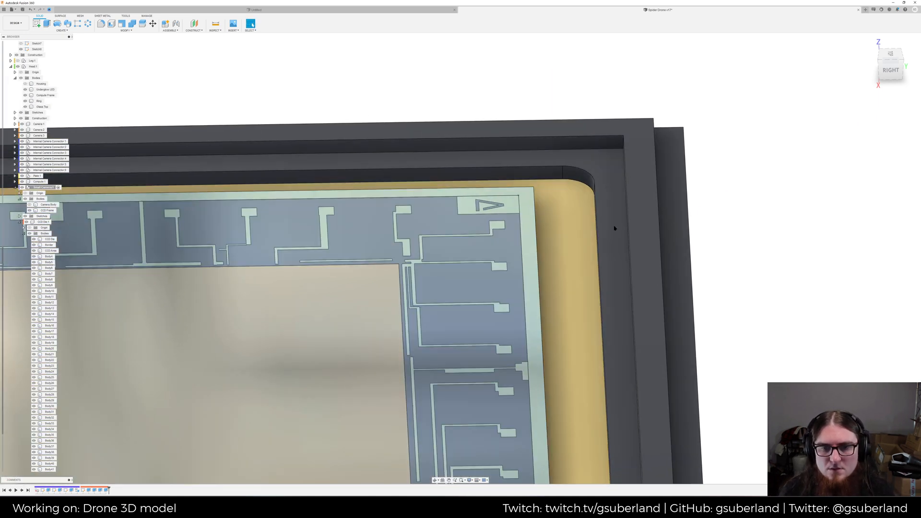
pyautogui.scroll(-3, 616, 236)
pyautogui.moveTo(617, 243); pyautogui.dragTo(583, 68, button='middle')
pyautogui.click(250, 30)
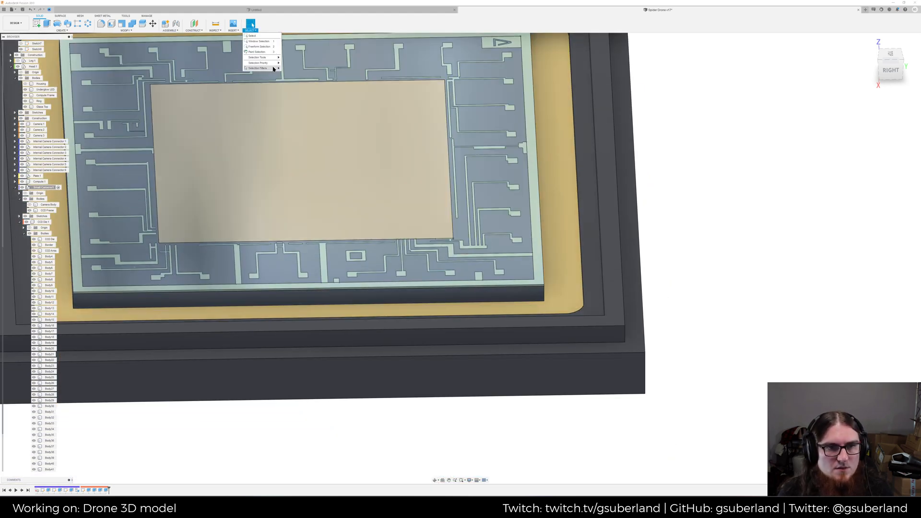
pyautogui.moveTo(259, 68)
pyautogui.scroll(-5, 450, 133)
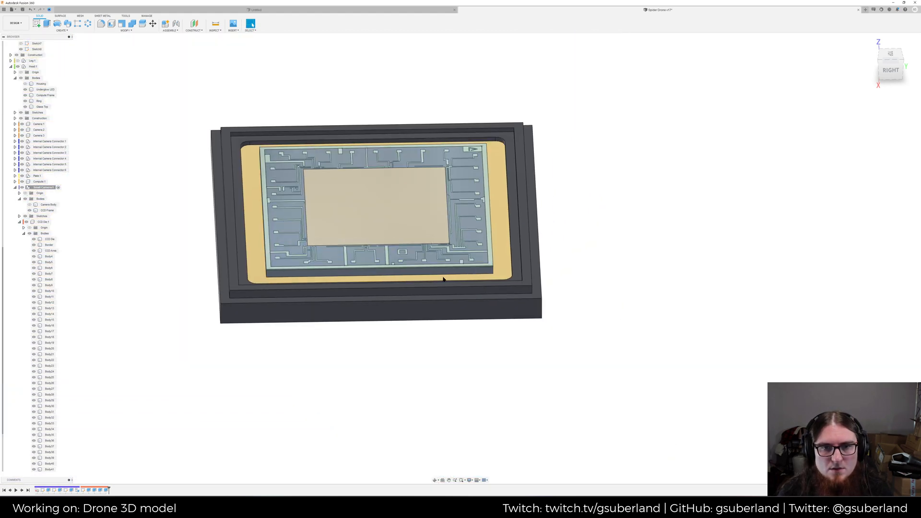
# Create a sketch on the frame's innermost ledge face surrounding the gold recess
pyautogui.click(891, 56)
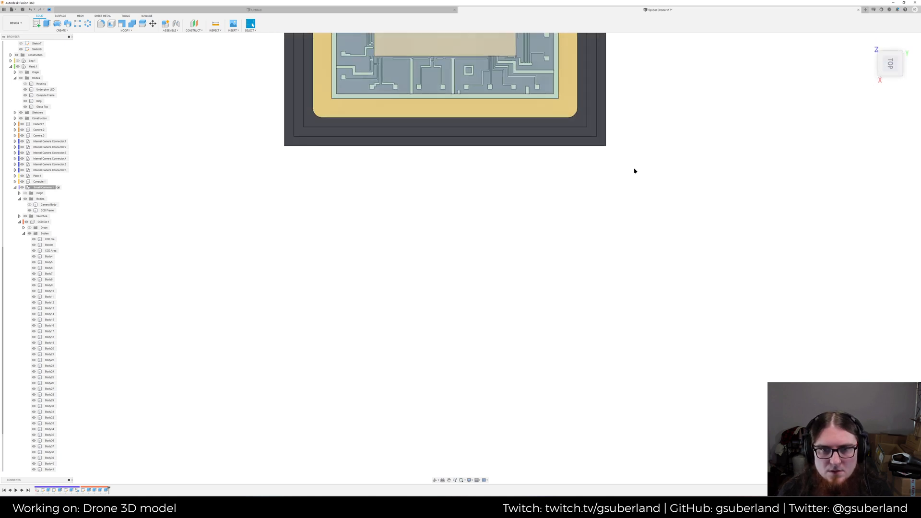
pyautogui.click(598, 93)
pyautogui.rightClick(597, 96)
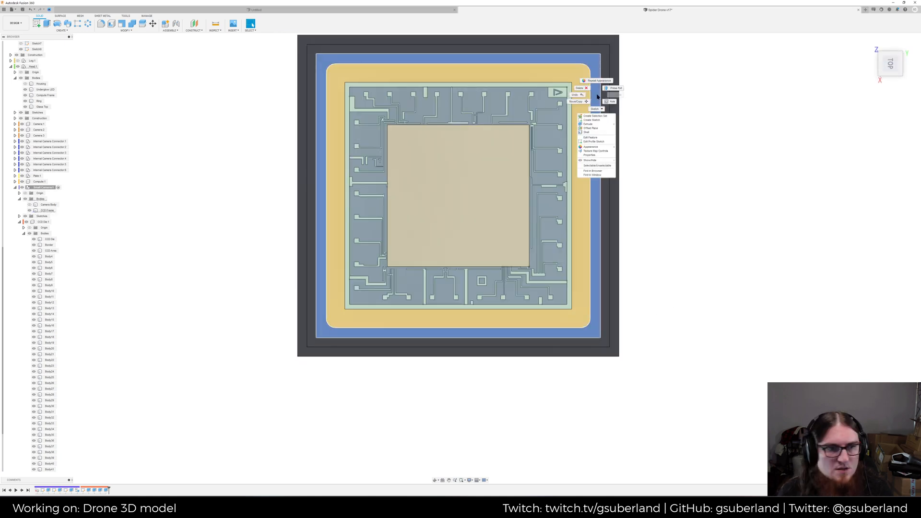
pyautogui.click(599, 121)
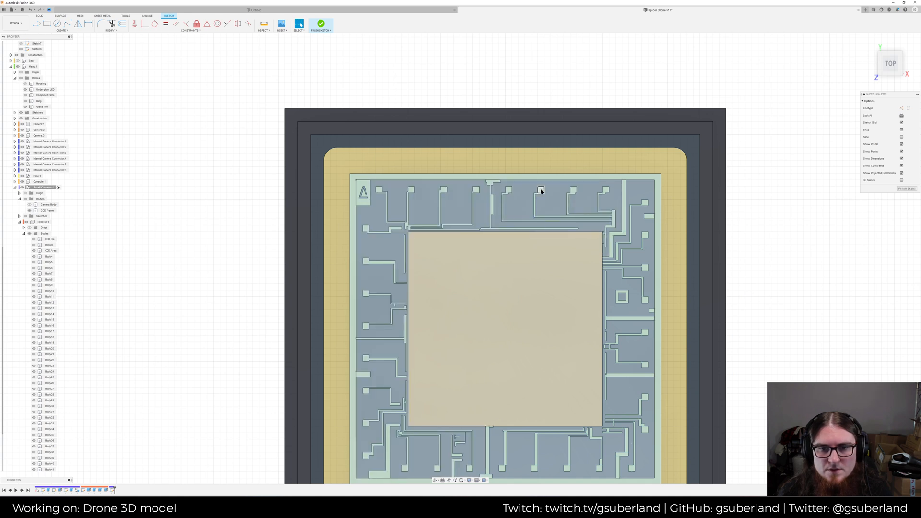
pyautogui.moveTo(634, 210); pyautogui.dragTo(619, 165, button='middle')
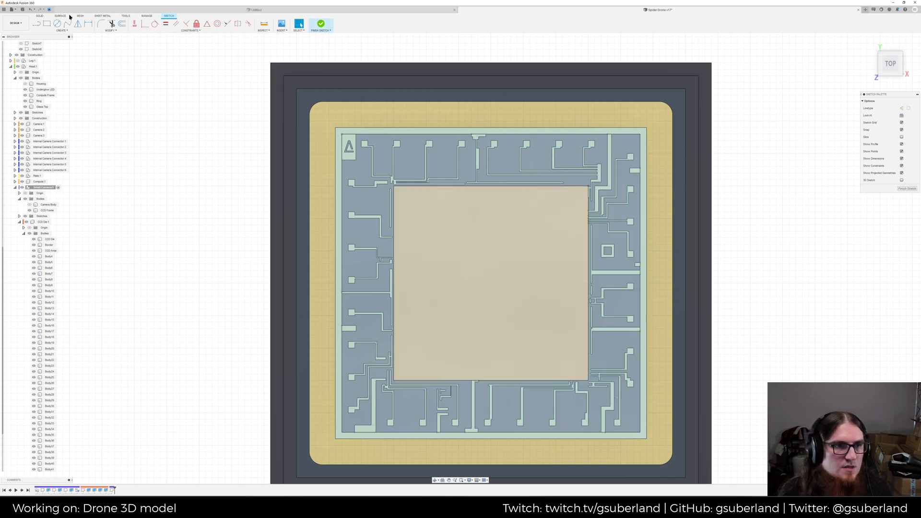
# Try to sketch a small rectangle spanning the width of the frame's ledge near the die's marked corner
pyautogui.click(47, 24)
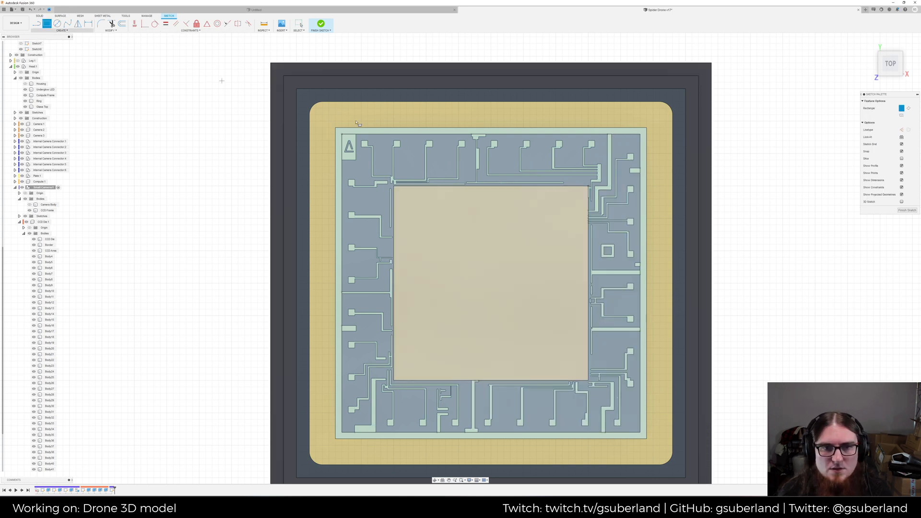
pyautogui.click(341, 89)
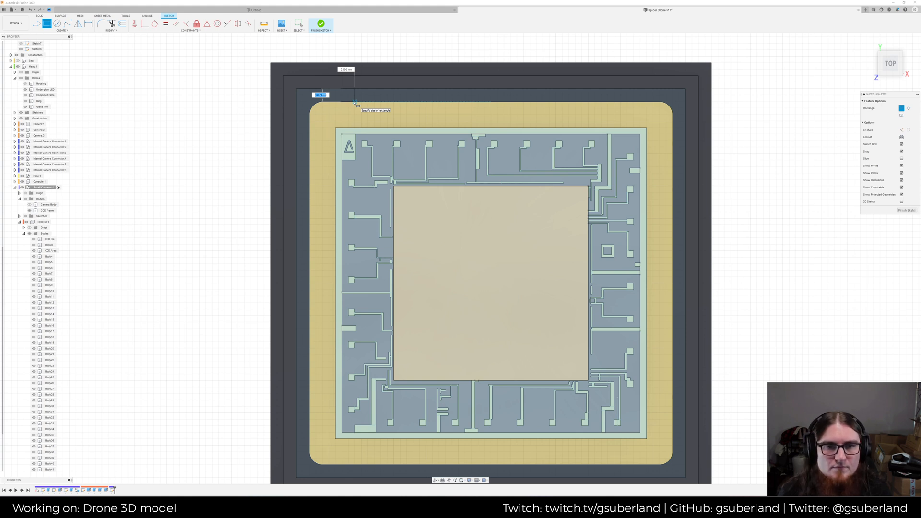
pyautogui.click(355, 102)
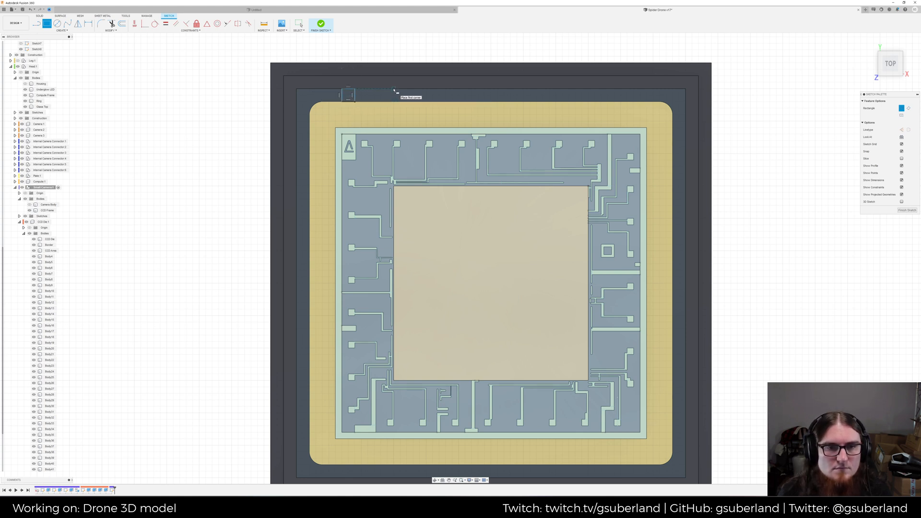
pyautogui.press('Escape')
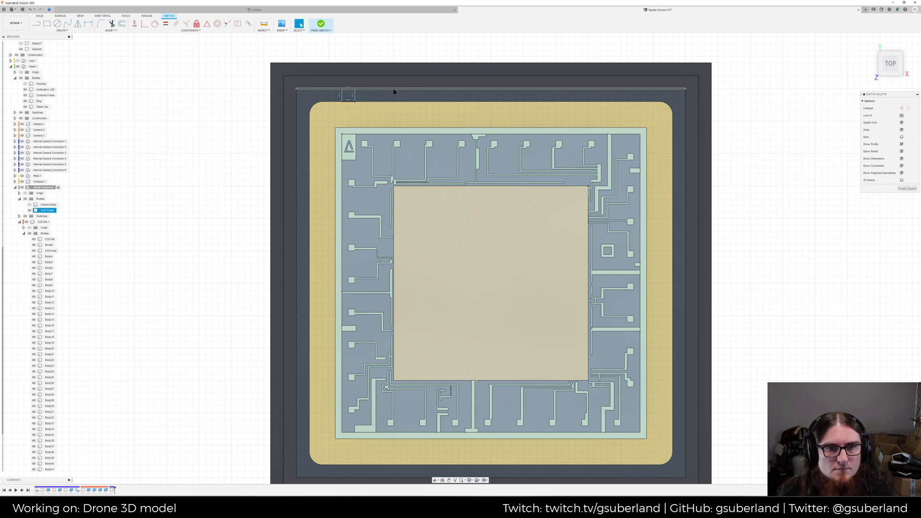
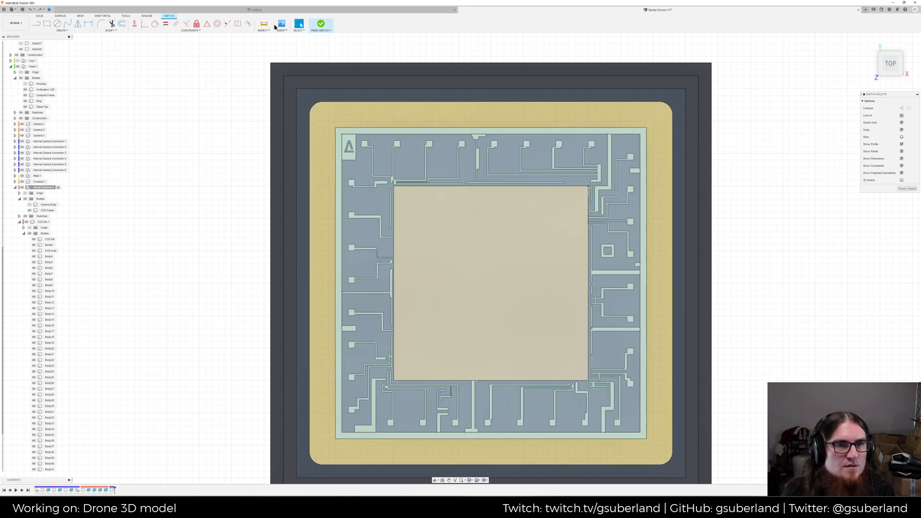
# Measure the die's outer width between the two corners of its marked-corner edge
pyautogui.press('i')
pyautogui.click(336, 128)
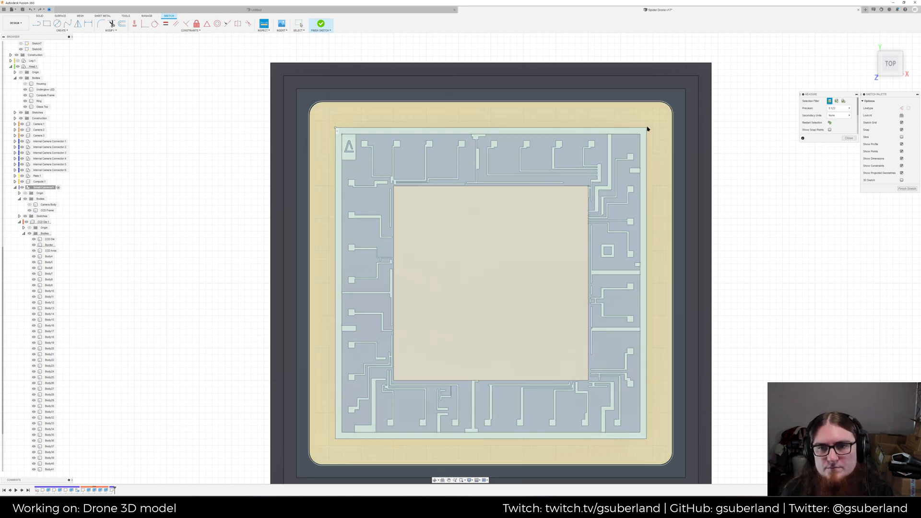
pyautogui.click(647, 129)
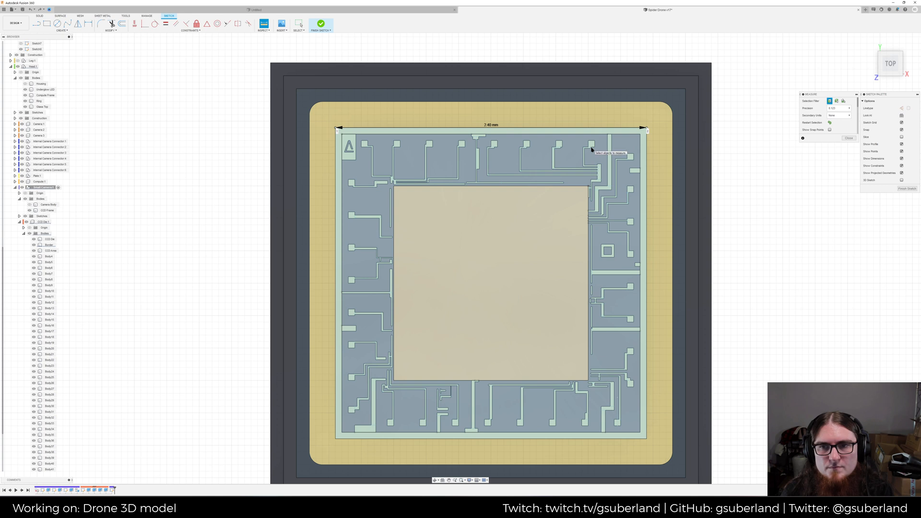
pyautogui.click(849, 139)
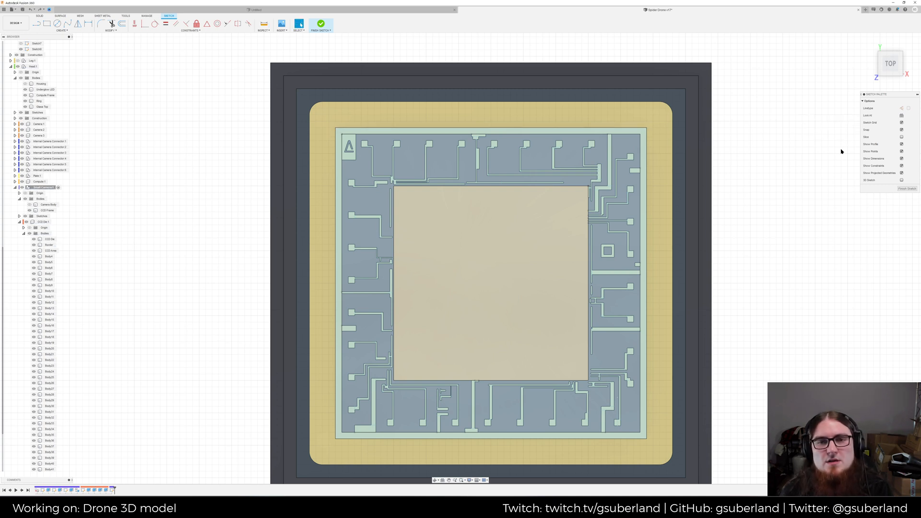
# Sketch a small two-point rectangle spanning the width of the frame's innermost ledge, near the die's marked corner
pyautogui.moveTo(836, 154); pyautogui.dragTo(822, 165, button='middle')
pyautogui.scroll(1, 819, 162)
pyautogui.scroll(-2, 818, 160)
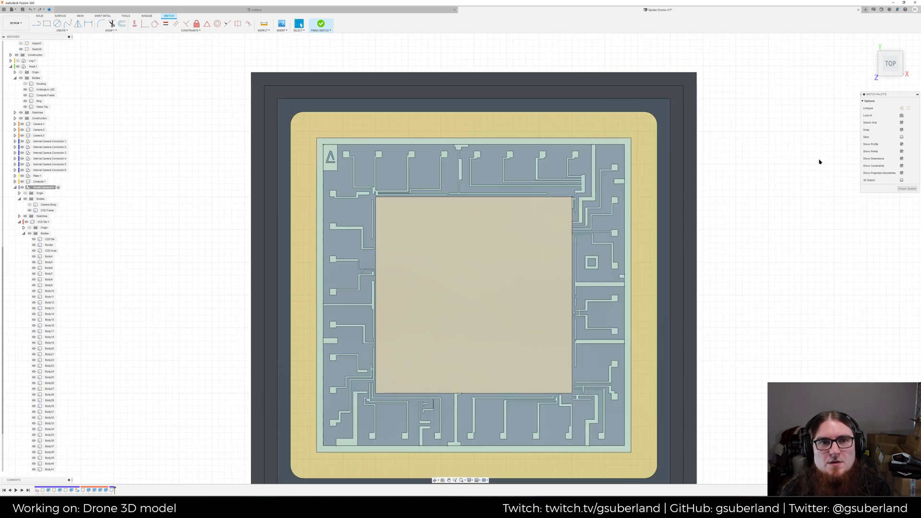
pyautogui.moveTo(250, 72); pyautogui.dragTo(224, 82, button='middle')
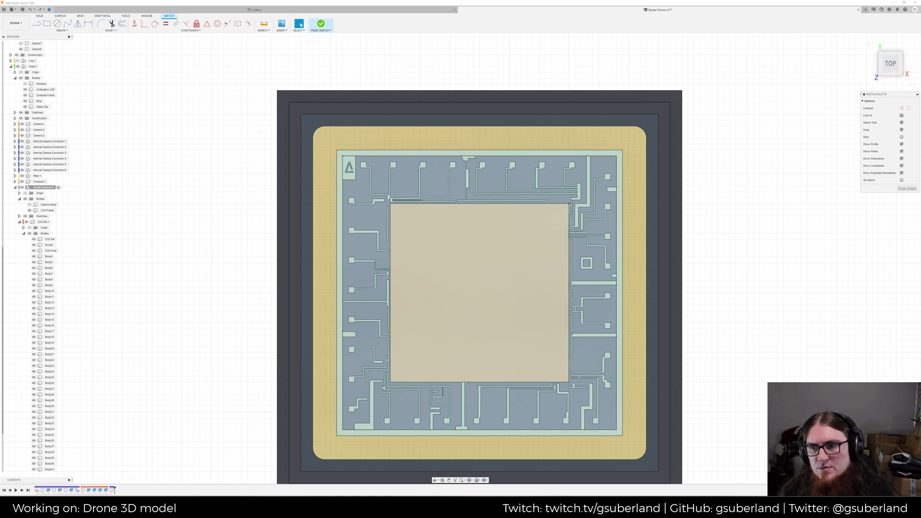
pyautogui.click(46, 24)
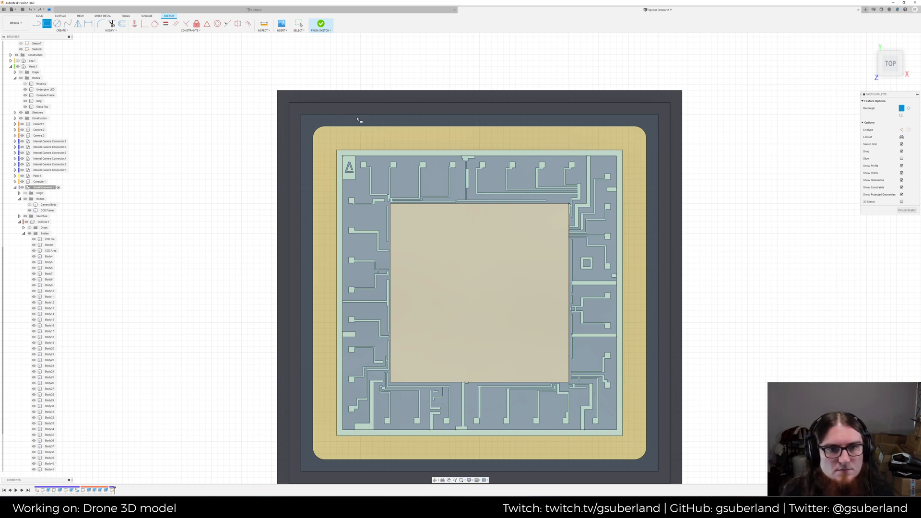
pyautogui.click(355, 95)
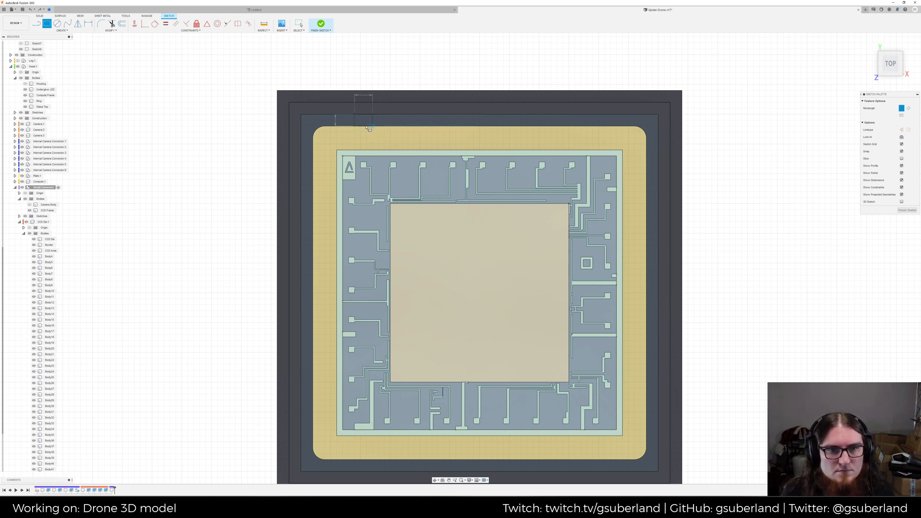
pyautogui.click(367, 127)
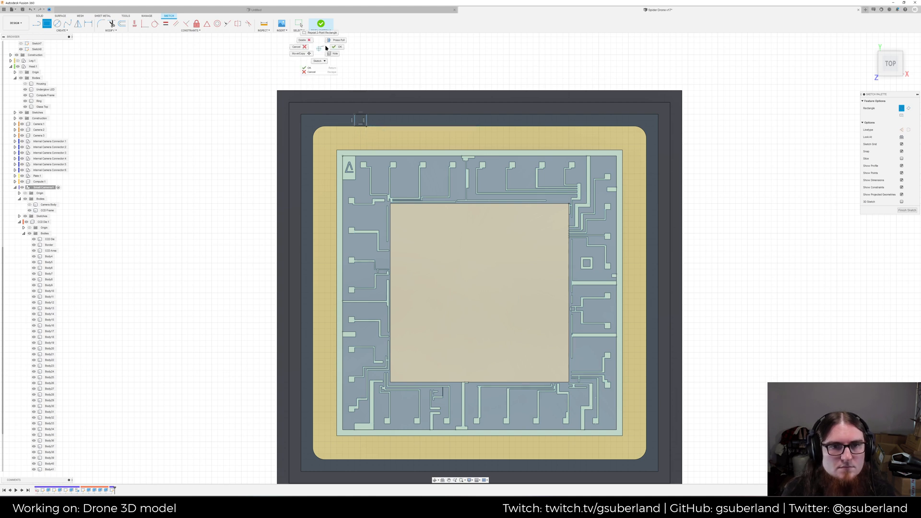
pyautogui.click(299, 24)
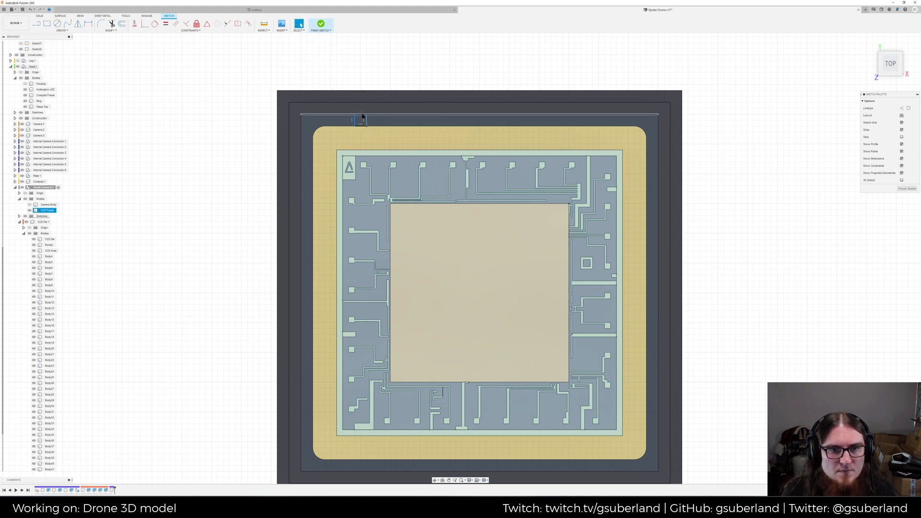
# Set up a rectangular sketch pattern of the small rectangle's four edges, using Spacing as the distance type
pyautogui.scroll(5, 362, 116)
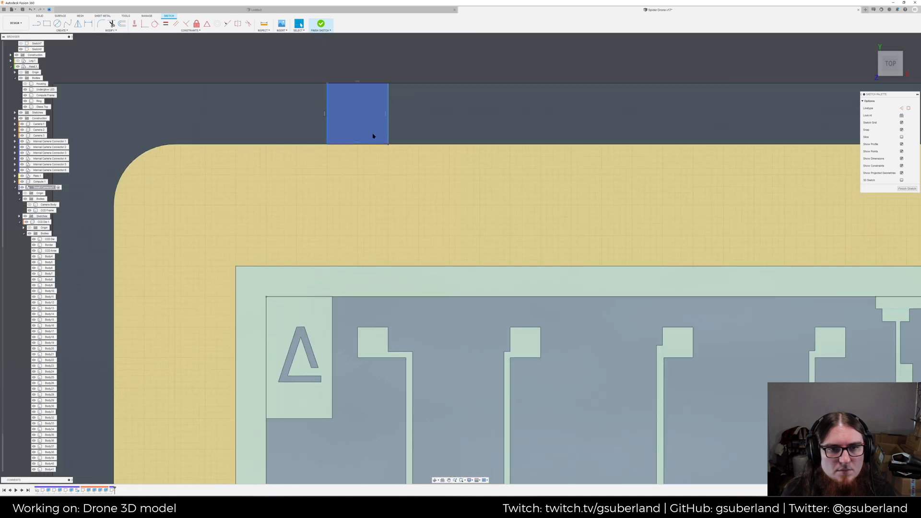
pyautogui.keyDown('ctrl'); pyautogui.click(372, 143); pyautogui.keyUp('ctrl')
pyautogui.keyDown('ctrl'); pyautogui.click(388, 133); pyautogui.keyUp('ctrl')
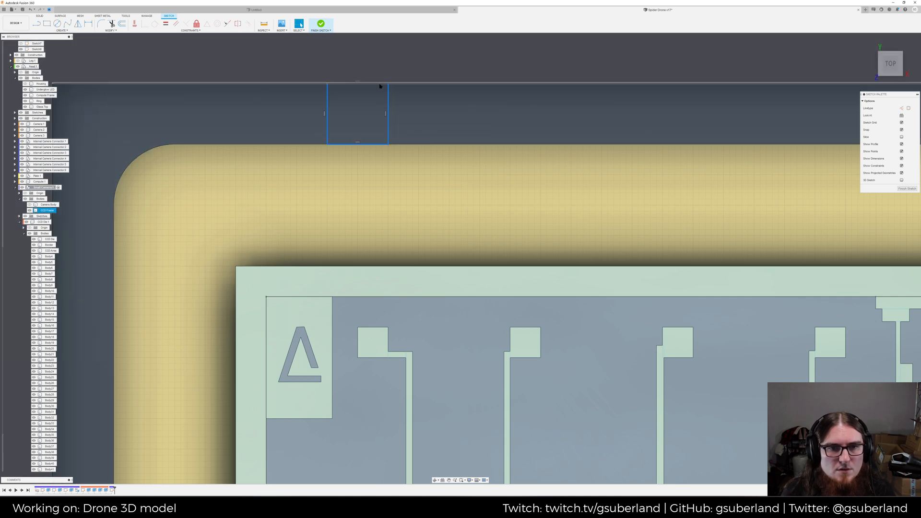
pyautogui.keyDown('shift'); pyautogui.moveTo(391, 120); pyautogui.dragTo(394, 123, button='middle'); pyautogui.keyUp('shift')
pyautogui.scroll(-6, 392, 156)
pyautogui.scroll(8, 117, 98)
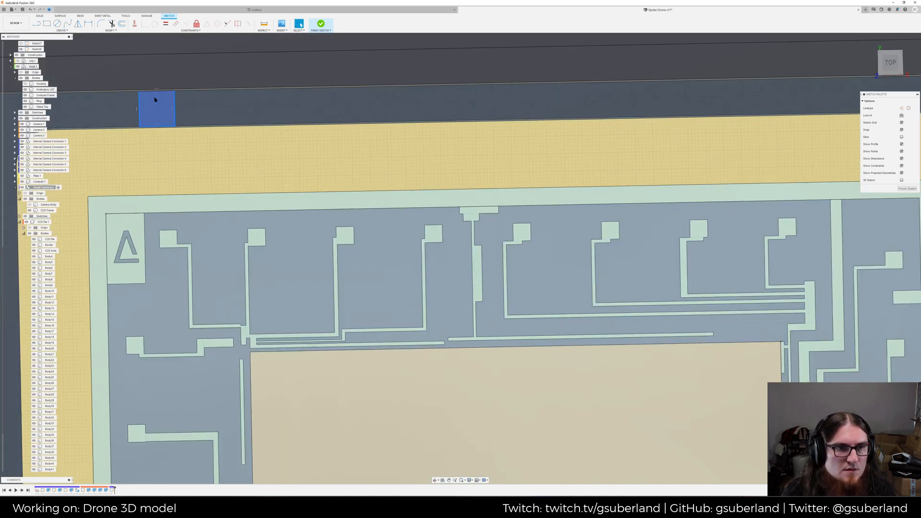
pyautogui.moveTo(206, 109); pyautogui.dragTo(338, 165, button='middle')
pyautogui.click(80, 32)
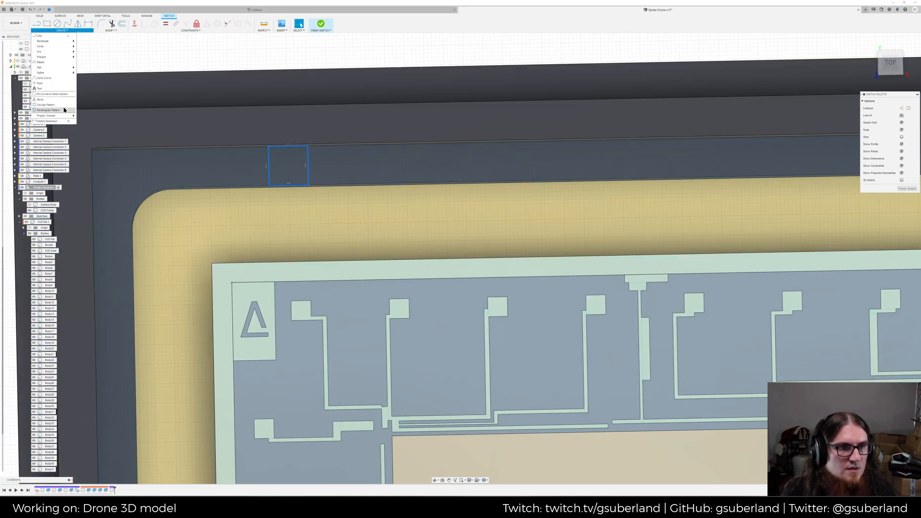
pyautogui.click(53, 113)
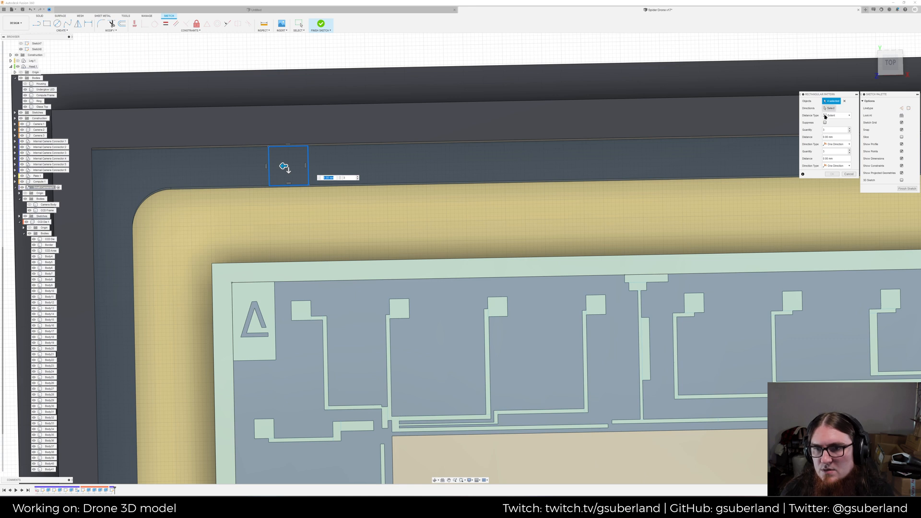
pyautogui.click(836, 116)
pyautogui.click(835, 128)
# Direct the pattern along the gold recess's straight edge, with 8 instances spaced 0.35 mm apart
pyautogui.click(830, 108)
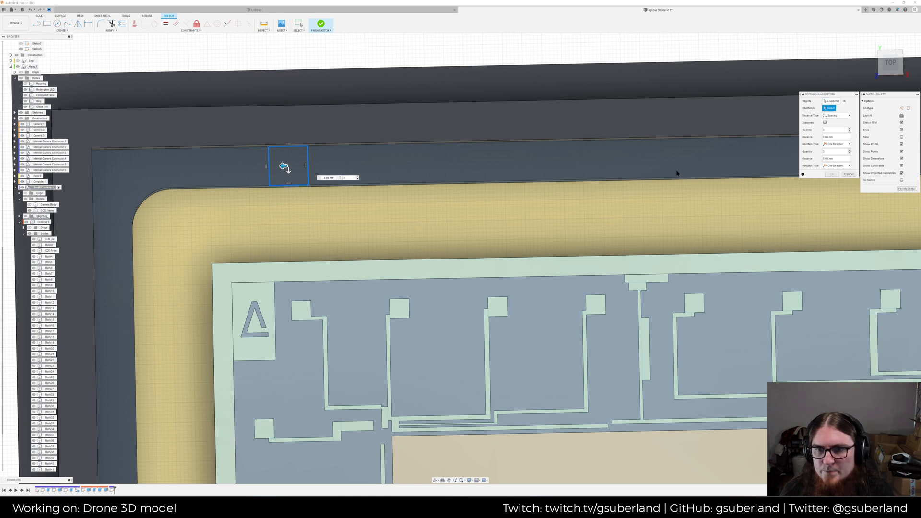
pyautogui.click(676, 179)
pyautogui.moveTo(716, 180); pyautogui.dragTo(698, 179)
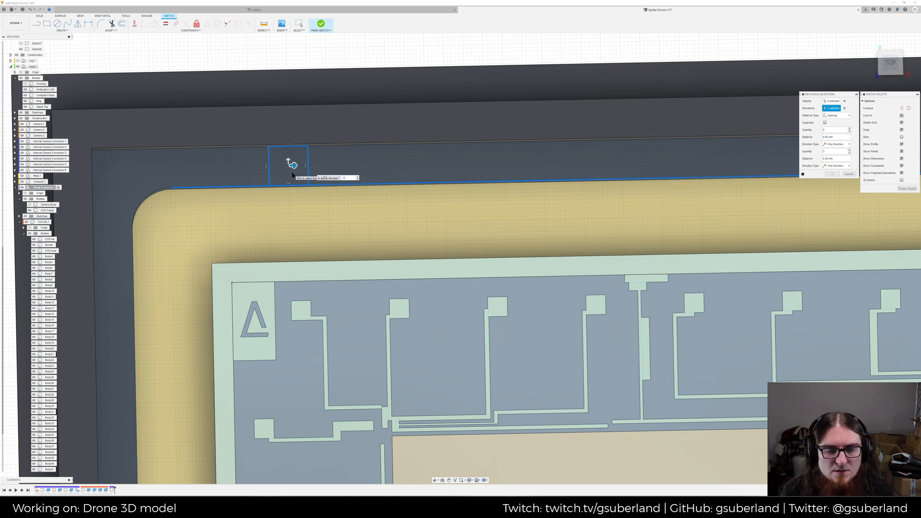
pyautogui.write('0.35')
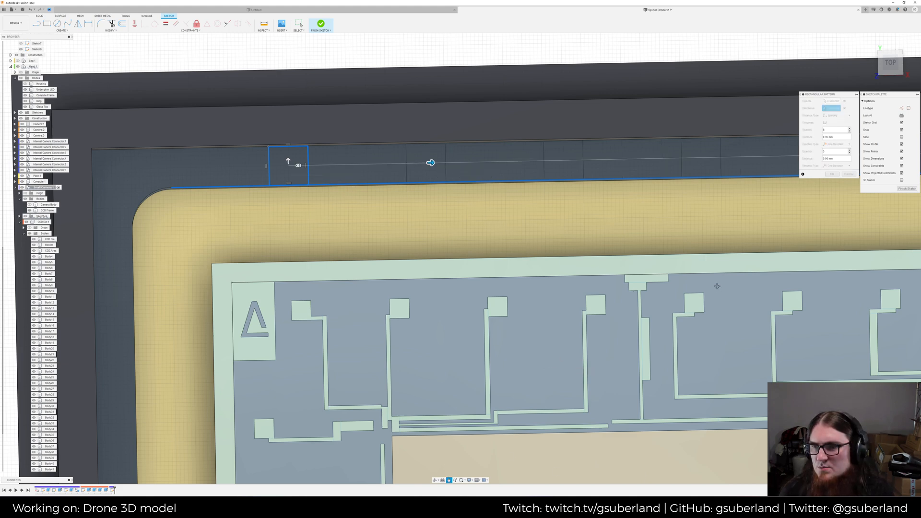
pyautogui.scroll(-4, 729, 290)
pyautogui.moveTo(736, 294); pyautogui.dragTo(539, 328, button='middle')
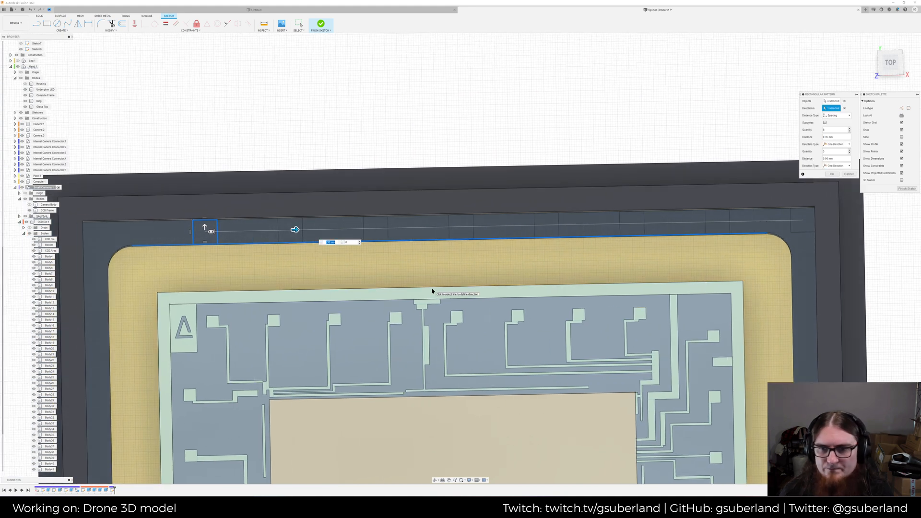
pyautogui.moveTo(541, 283); pyautogui.dragTo(555, 294, button='middle')
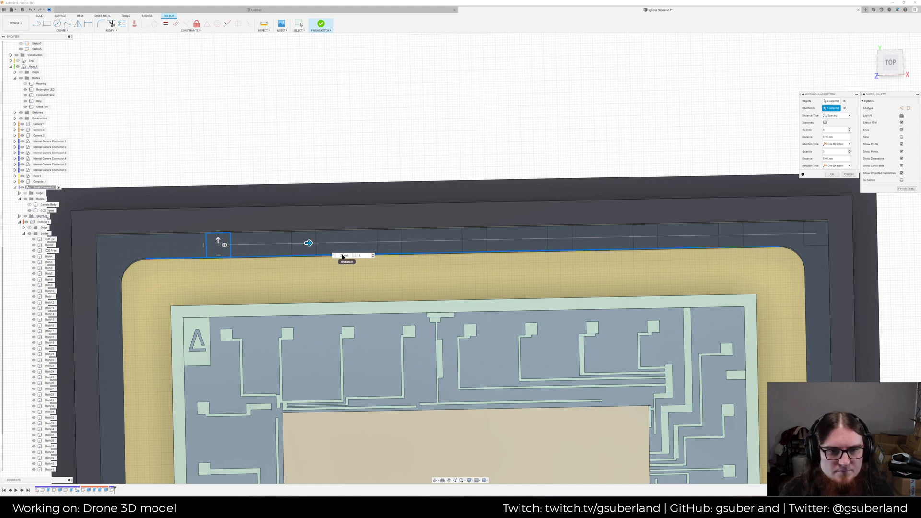
# Adjust the pattern's spacing to 0.285 mm and complete the row of rectangles along the ledge
pyautogui.press('BackSpace')
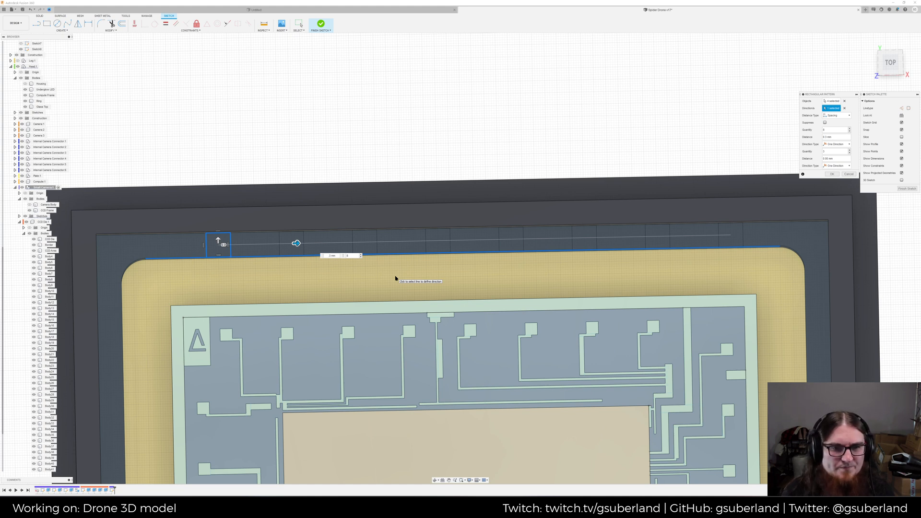
pyautogui.write('9')
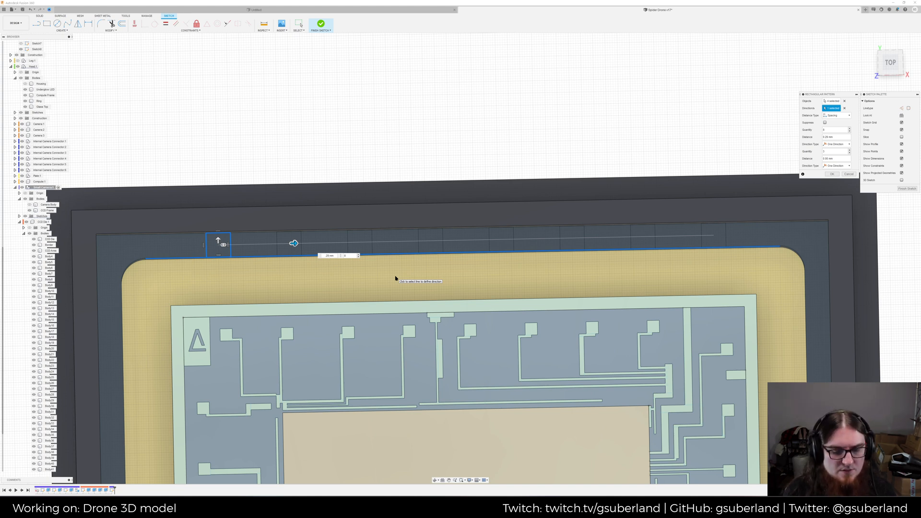
pyautogui.press('BackSpace')
pyautogui.write('8')
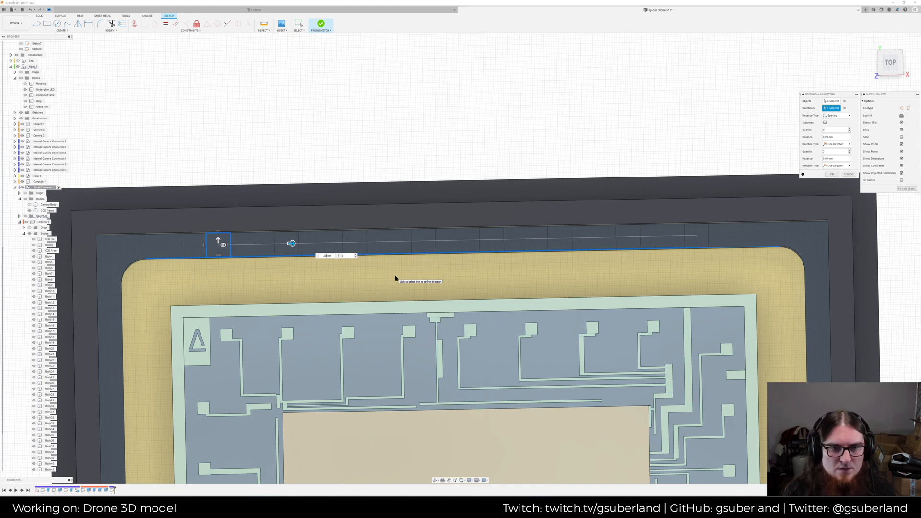
pyautogui.write('5')
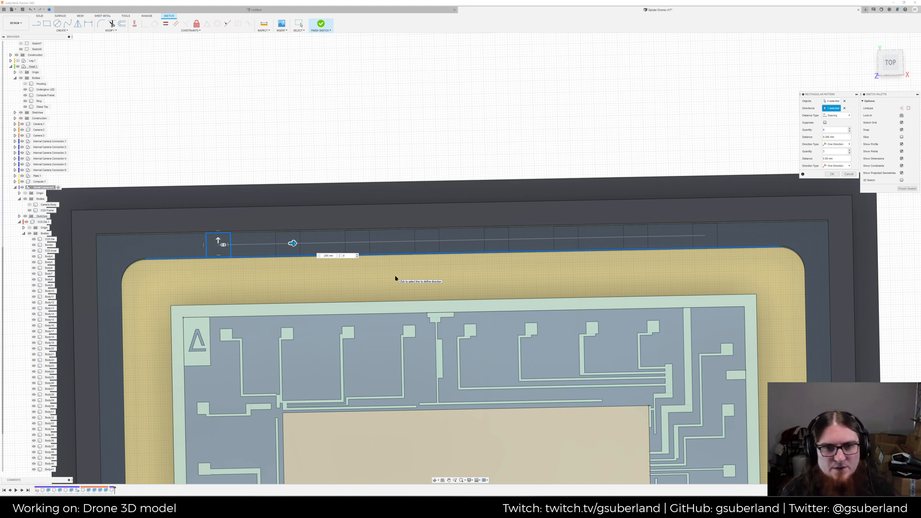
pyautogui.press('Return')
# Look over the patterned row against the whole frame and collapse the CCD die component in the browser
pyautogui.scroll(-5, 422, 322)
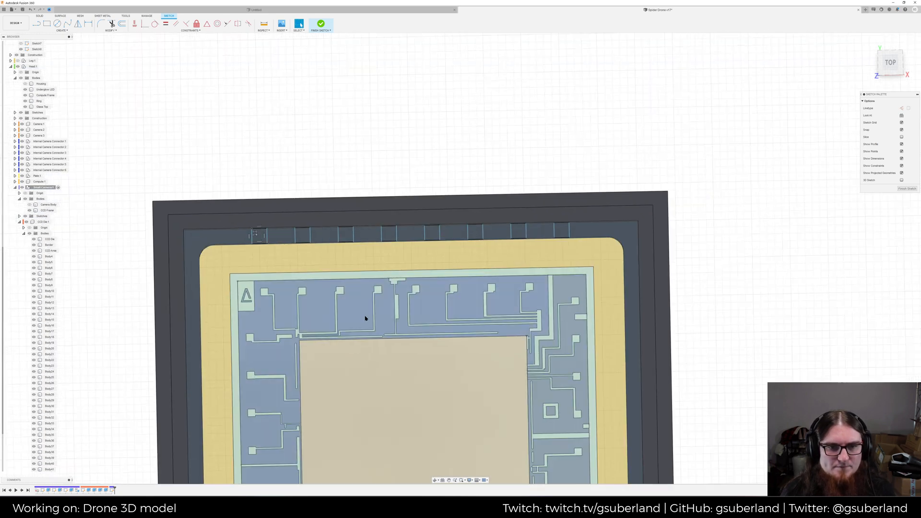
pyautogui.moveTo(365, 318); pyautogui.dragTo(408, 154, button='middle')
pyautogui.scroll(-3, 407, 154)
pyautogui.moveTo(413, 238); pyautogui.dragTo(413, 216, button='middle')
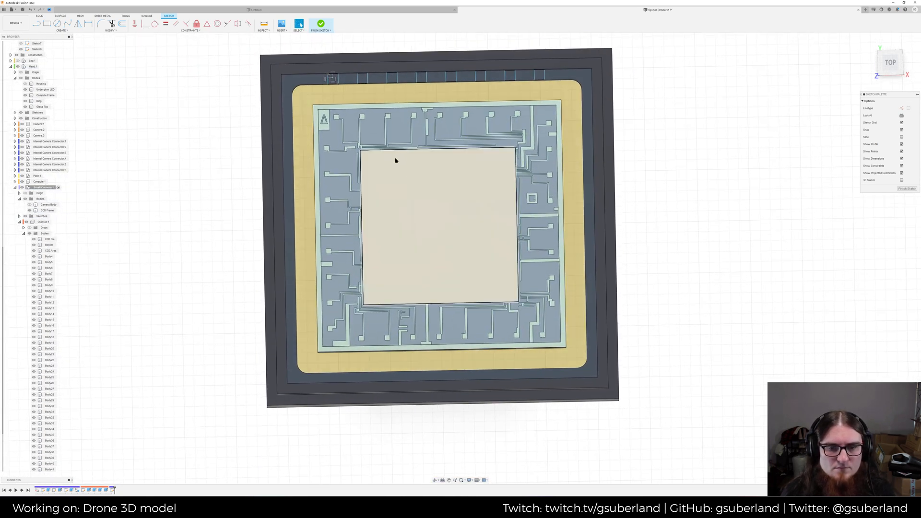
pyautogui.scroll(1, 396, 161)
pyautogui.moveTo(383, 163); pyautogui.dragTo(385, 212, button='middle')
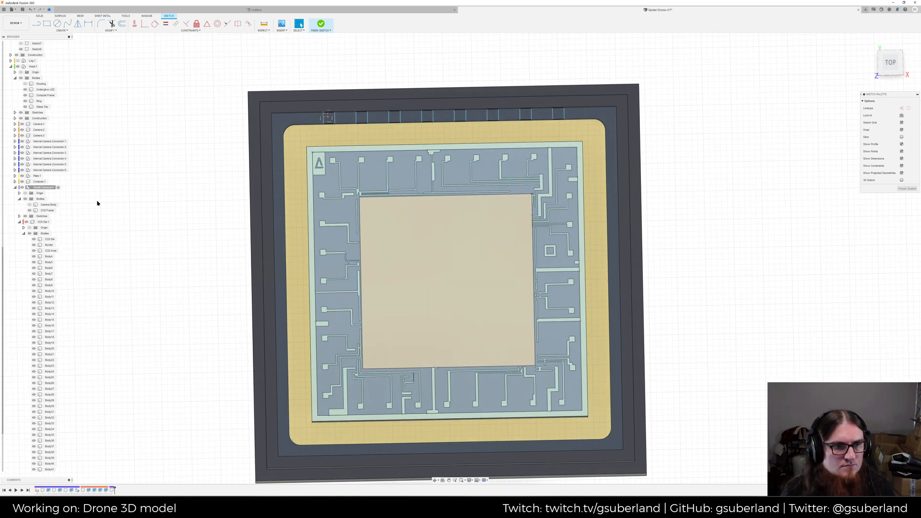
pyautogui.click(21, 222)
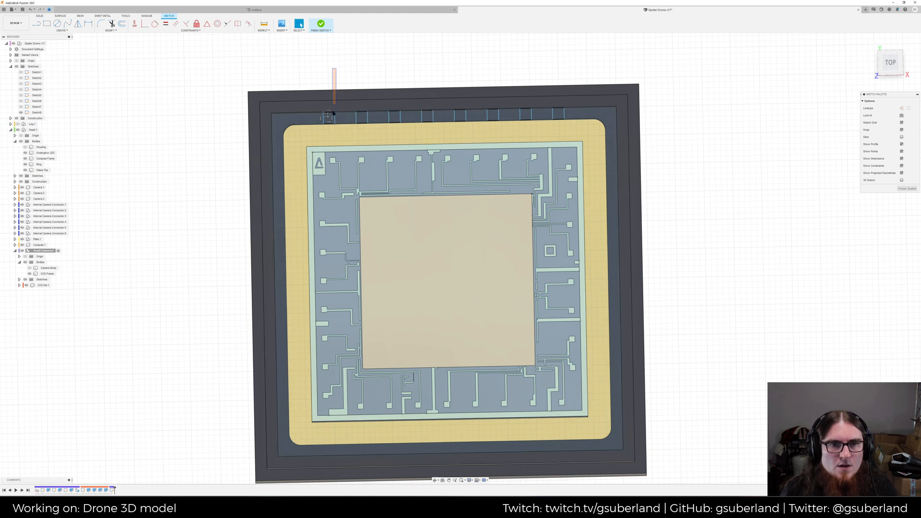
# Try to finish the sketch and extrude the eight patterned rectangles on the ledge by 0.01 mm
pyautogui.click(322, 25)
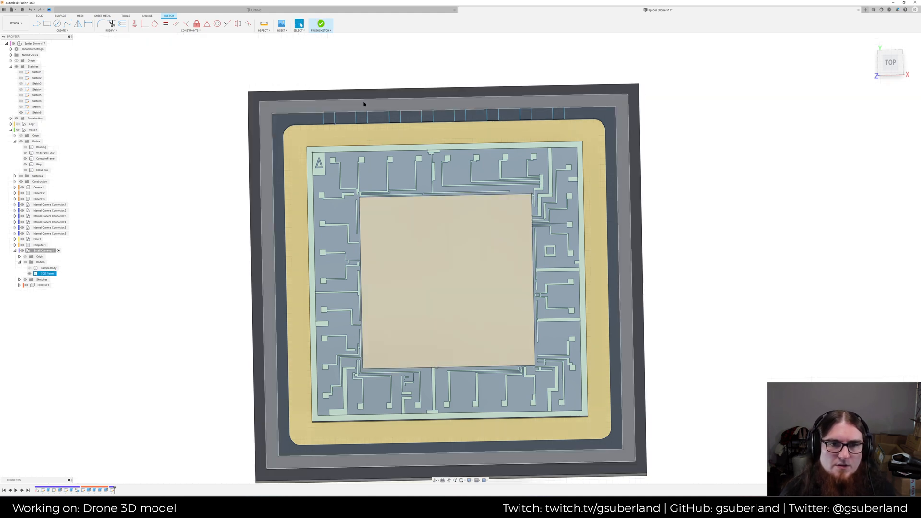
pyautogui.scroll(4, 344, 108)
pyautogui.click(322, 121)
pyautogui.keyDown('shift'); pyautogui.click(377, 126); pyautogui.keyUp('shift')
pyautogui.keyDown('shift'); pyautogui.click(438, 124); pyautogui.keyUp('shift')
pyautogui.keyDown('shift'); pyautogui.click(499, 123); pyautogui.keyUp('shift')
pyautogui.keyDown('shift'); pyautogui.click(561, 121); pyautogui.keyUp('shift')
pyautogui.keyDown('shift'); pyautogui.click(622, 120); pyautogui.keyUp('shift')
pyautogui.keyDown('shift'); pyautogui.click(683, 122); pyautogui.keyUp('shift')
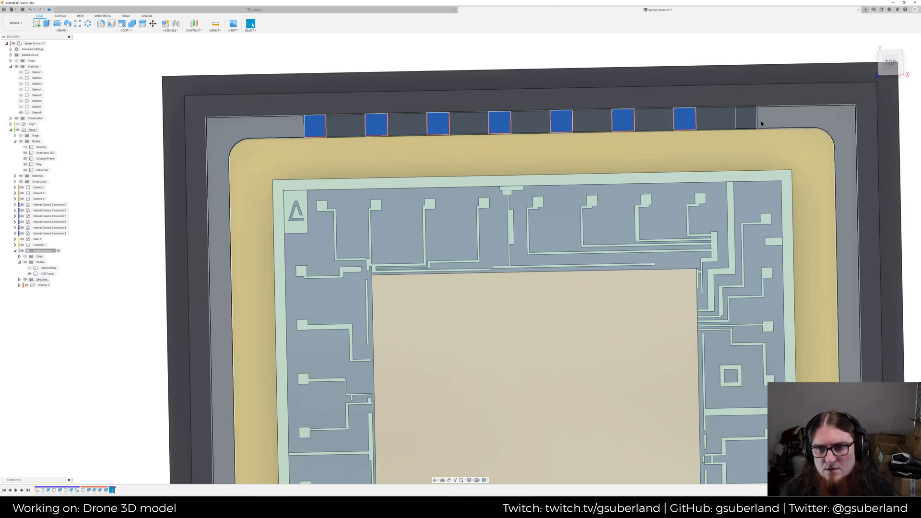
pyautogui.keyDown('shift'); pyautogui.click(746, 119); pyautogui.keyUp('shift')
pyautogui.click(52, 25)
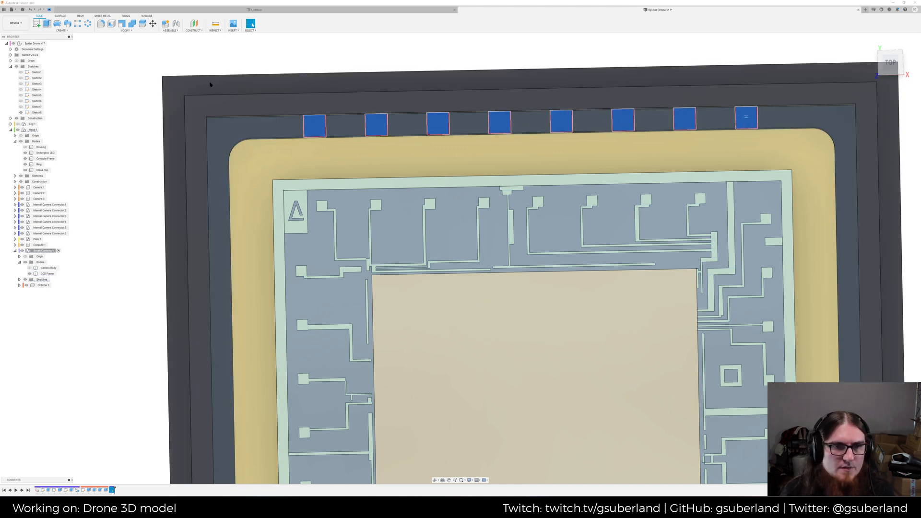
pyautogui.write('0')
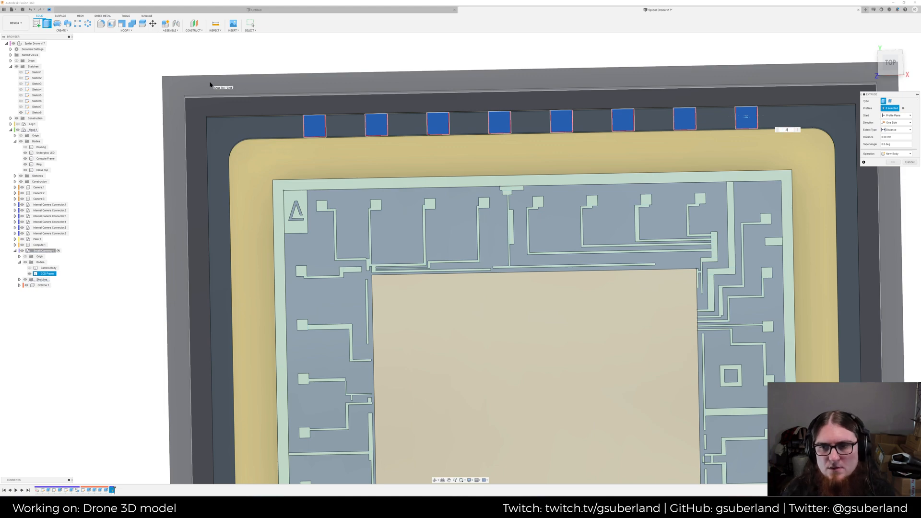
pyautogui.write('.01')
pyautogui.moveTo(578, 168)
pyautogui.keyDown('shift'); pyautogui.mouseDown(button='middle')
pyautogui.moveTo(548, 141)
pyautogui.moveTo(575, 164)
pyautogui.mouseUp(button='middle'); pyautogui.keyUp('shift')
pyautogui.keyDown('shift'); pyautogui.moveTo(576, 164); pyautogui.dragTo(584, 168); pyautogui.keyUp('shift')
pyautogui.moveTo(567, 167); pyautogui.dragTo(520, 100, button='middle')
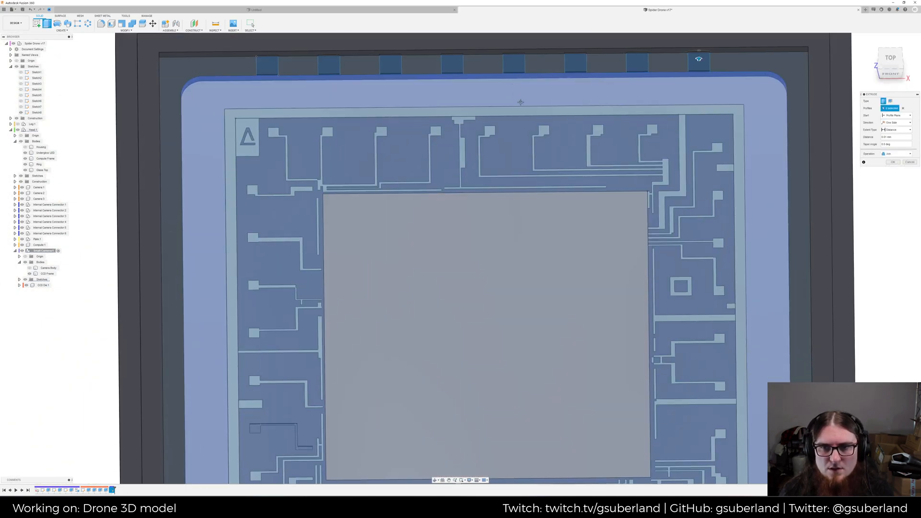
pyautogui.scroll(-2, 547, 154)
pyautogui.press('Escape')
pyautogui.hotkey('ctrl', 'z')
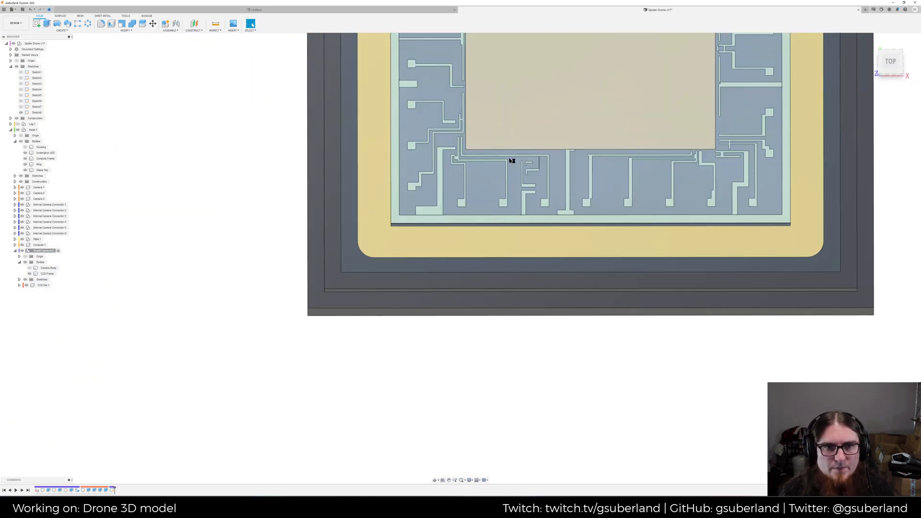
# Draw a small rectangle across the frame's left ledge, just below the corner where the top row of rectangles begins
pyautogui.moveTo(540, 238); pyautogui.dragTo(464, 139, button='middle')
pyautogui.scroll(-3, 464, 139)
pyautogui.moveTo(427, 211); pyautogui.dragTo(377, 164, button='middle')
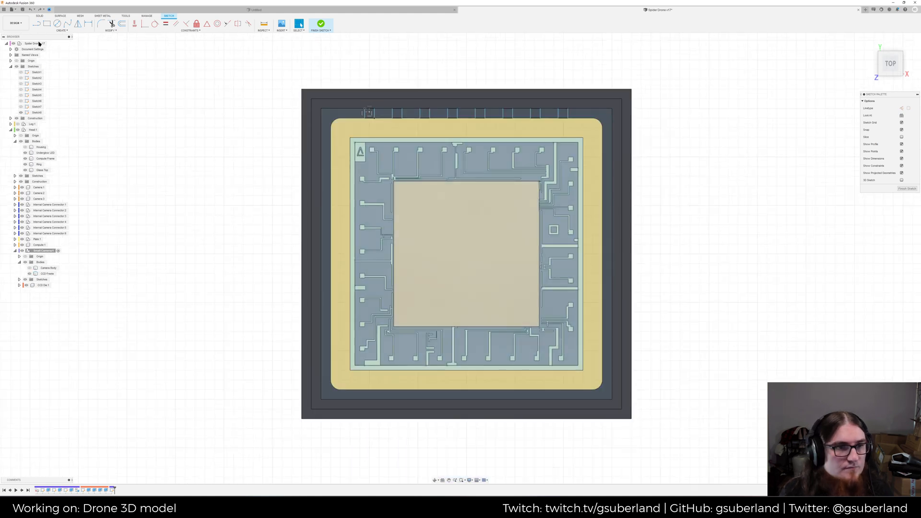
pyautogui.click(50, 26)
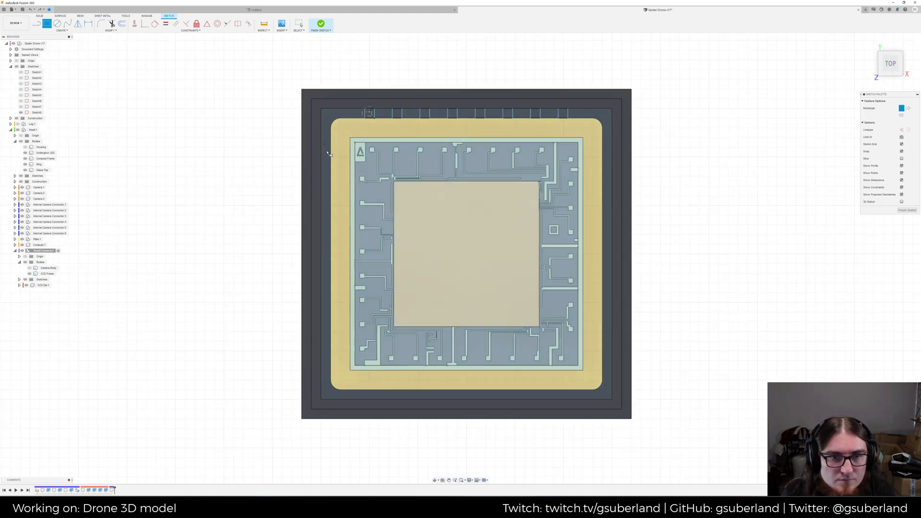
pyautogui.scroll(4, 331, 155)
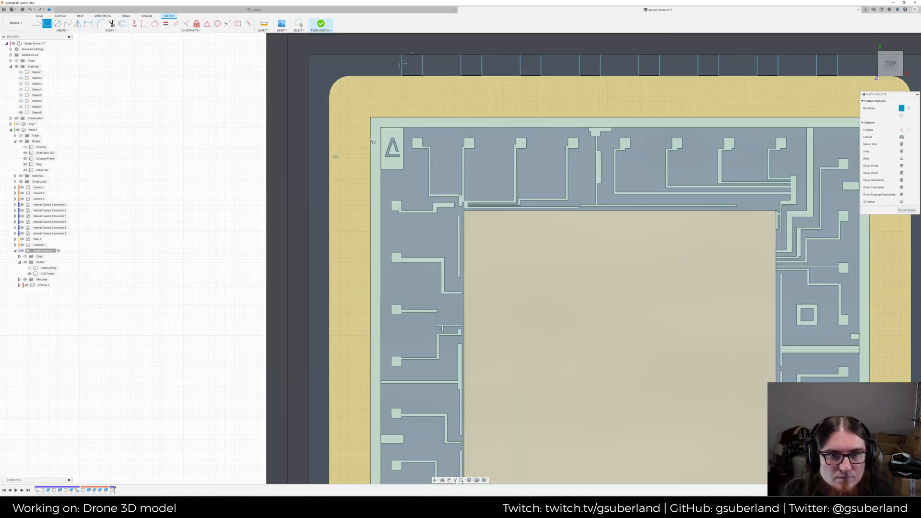
pyautogui.scroll(-1, 357, 137)
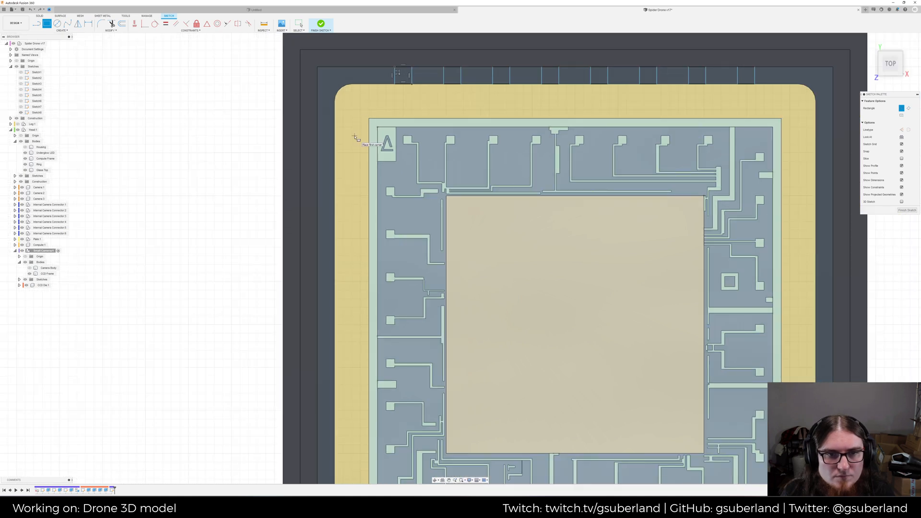
pyautogui.click(317, 145)
pyautogui.click(334, 163)
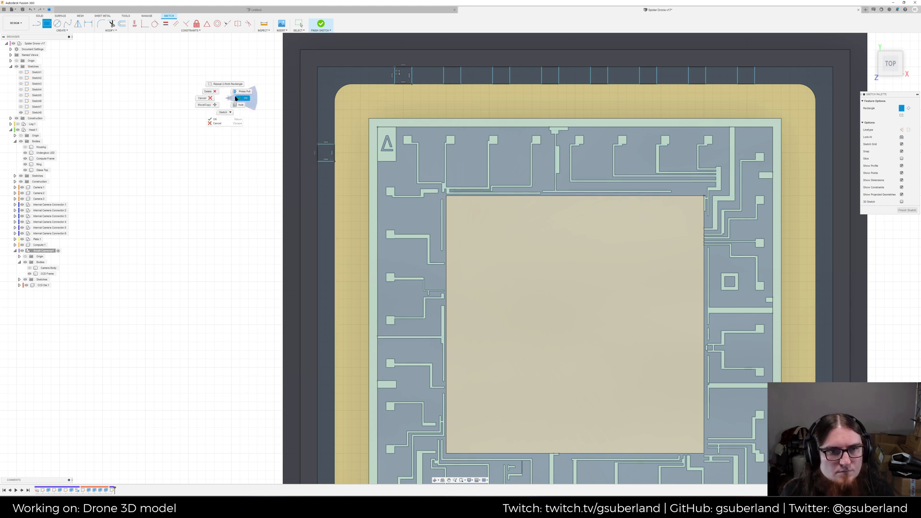
pyautogui.press('Escape')
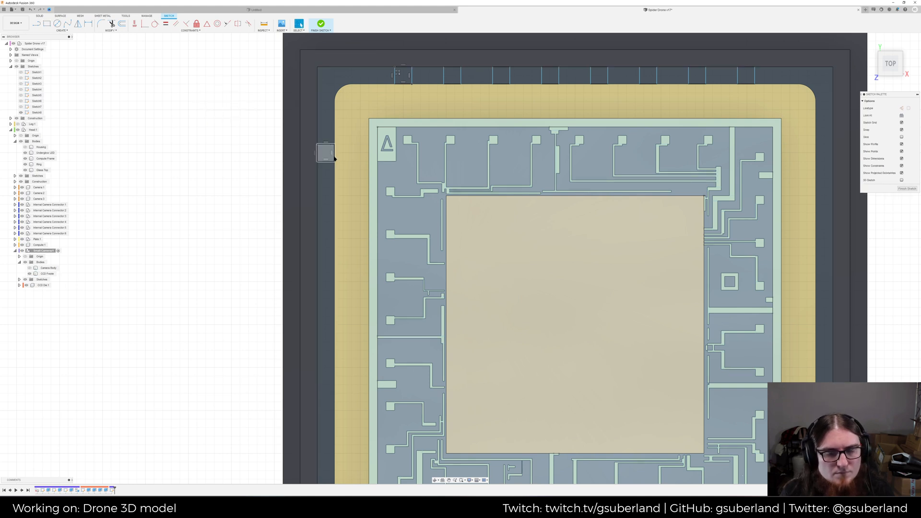
# Examine how the new rectangle fits the ledge's width between the frame wall and the gold recess
pyautogui.scroll(-10, 323, 151)
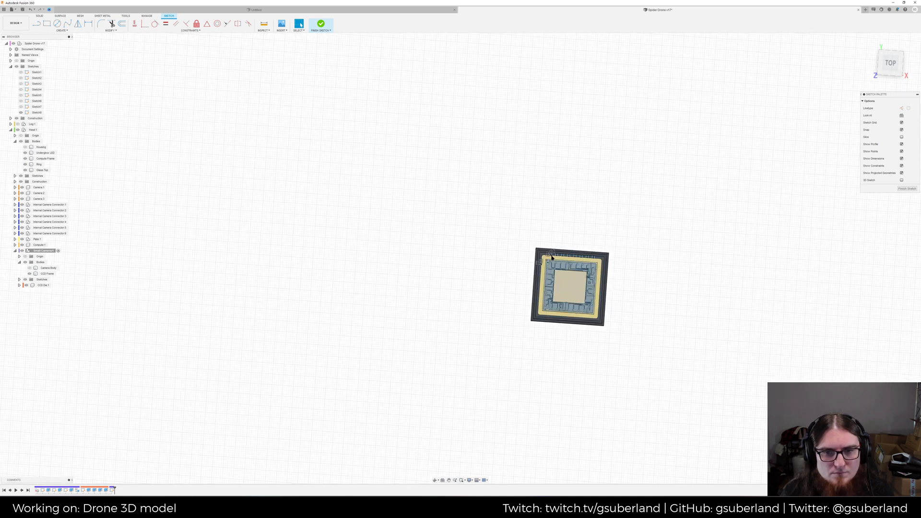
pyautogui.scroll(10, 546, 269)
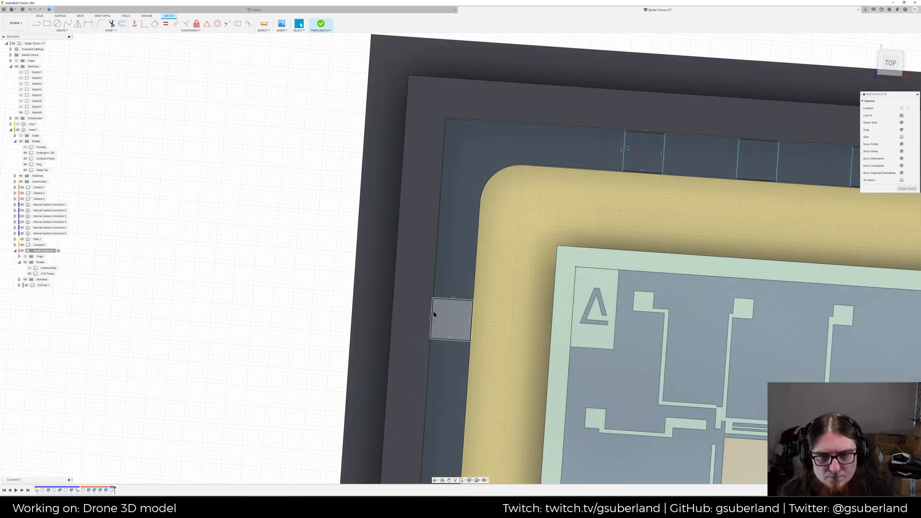
pyautogui.click(434, 314)
pyautogui.keyDown('shift'); pyautogui.moveTo(824, 332); pyautogui.dragTo(814, 325, button='middle'); pyautogui.keyUp('shift')
pyautogui.scroll(-8, 796, 321)
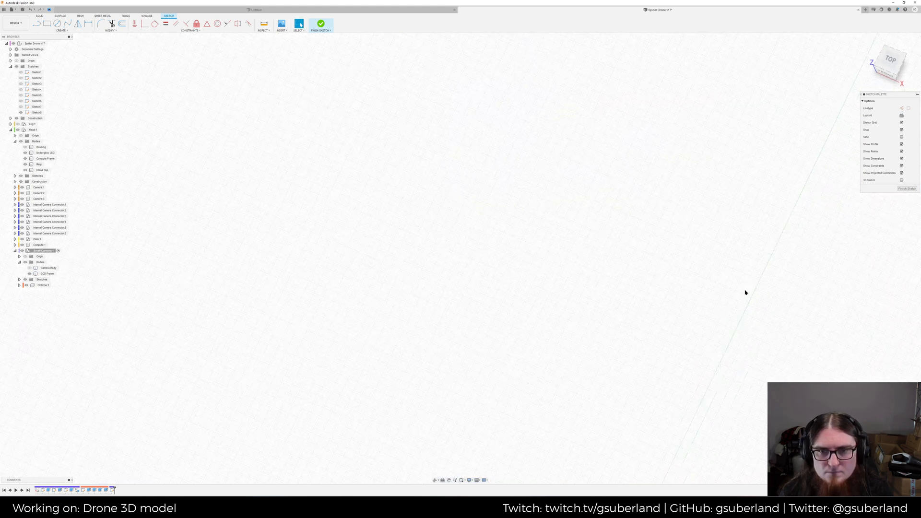
pyautogui.moveTo(517, 237); pyautogui.dragTo(329, 201, button='middle')
pyautogui.scroll(8, 353, 200)
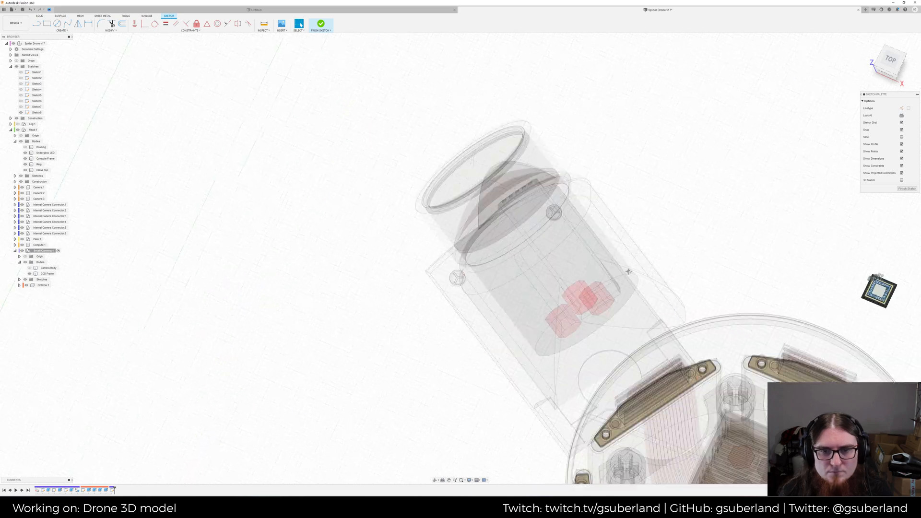
pyautogui.moveTo(734, 298); pyautogui.dragTo(321, 226, button='middle')
pyautogui.scroll(3, 451, 224)
pyautogui.scroll(10, 512, 202)
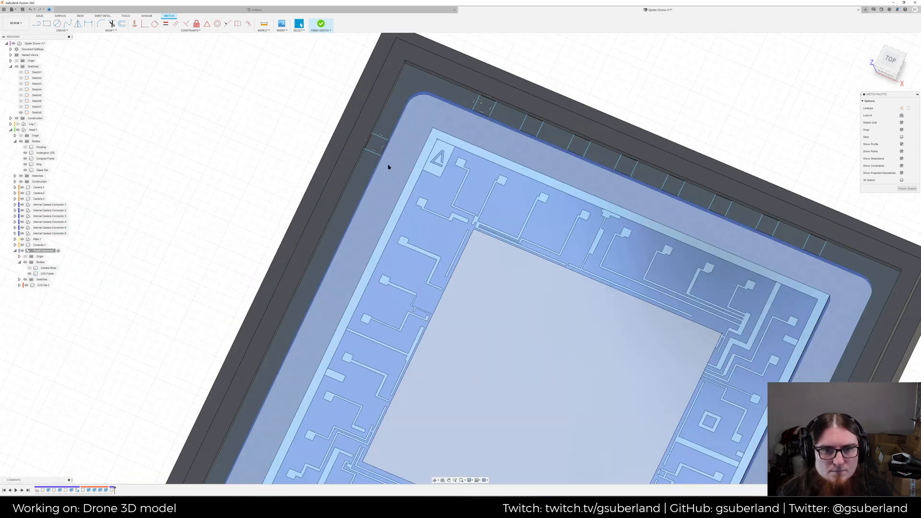
pyautogui.scroll(15, 390, 192)
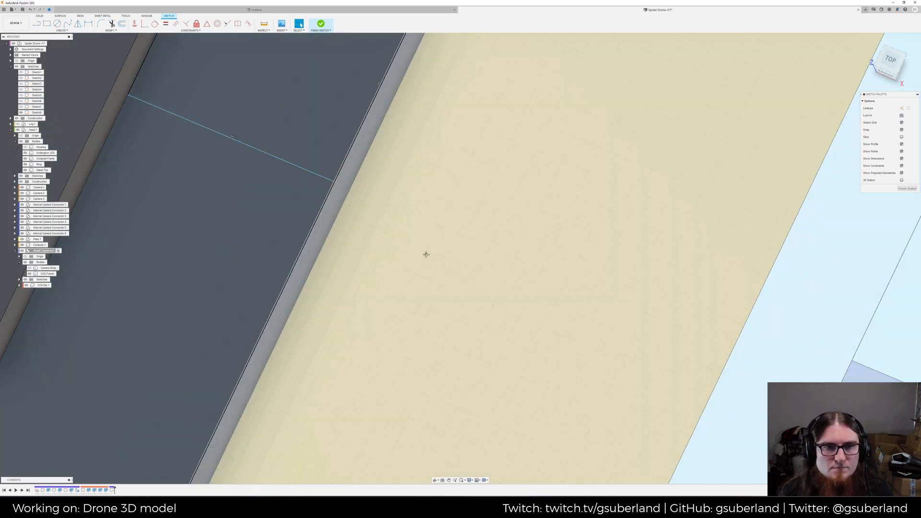
pyautogui.scroll(-10, 368, 188)
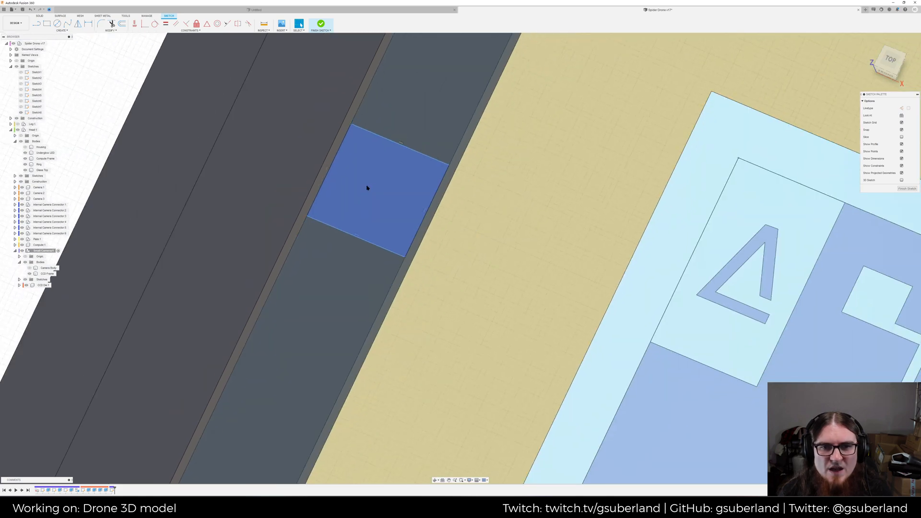
pyautogui.scroll(-6, 367, 188)
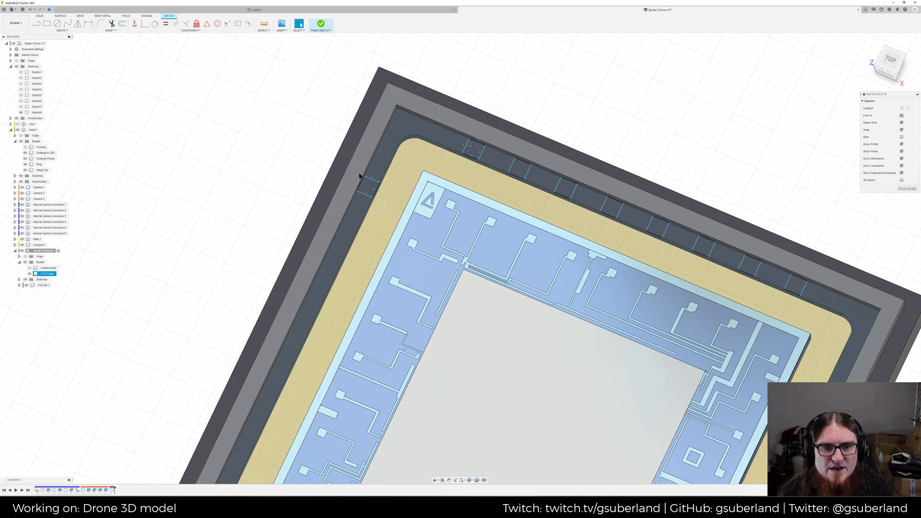
# Pattern the new rectangle's four lines along the left ledge's straight edge, with 7 instances spaced 0.285 mm apart
pyautogui.scroll(5, 358, 178)
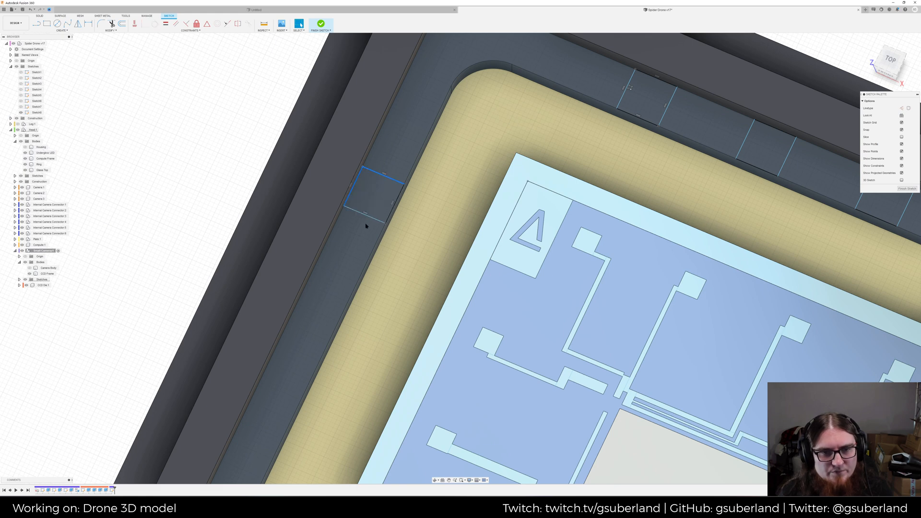
pyautogui.click(391, 211)
pyautogui.click(62, 30)
pyautogui.click(56, 112)
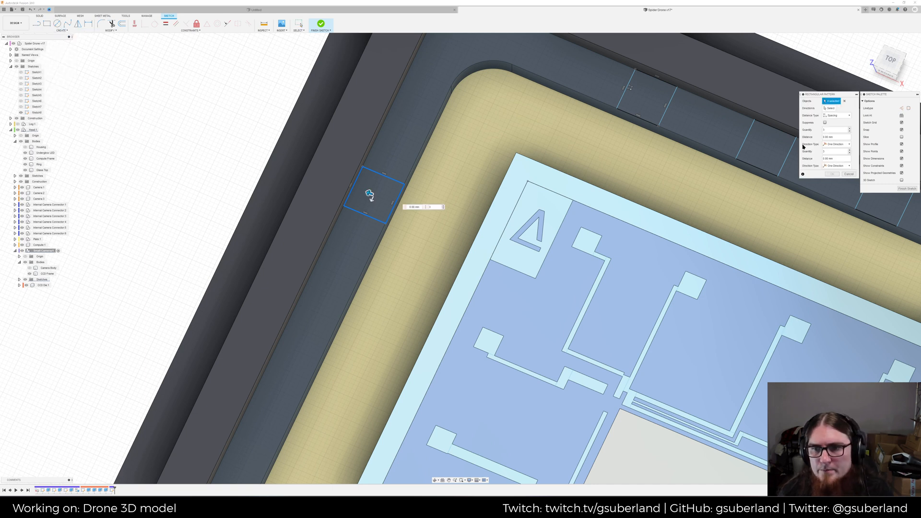
pyautogui.click(338, 218)
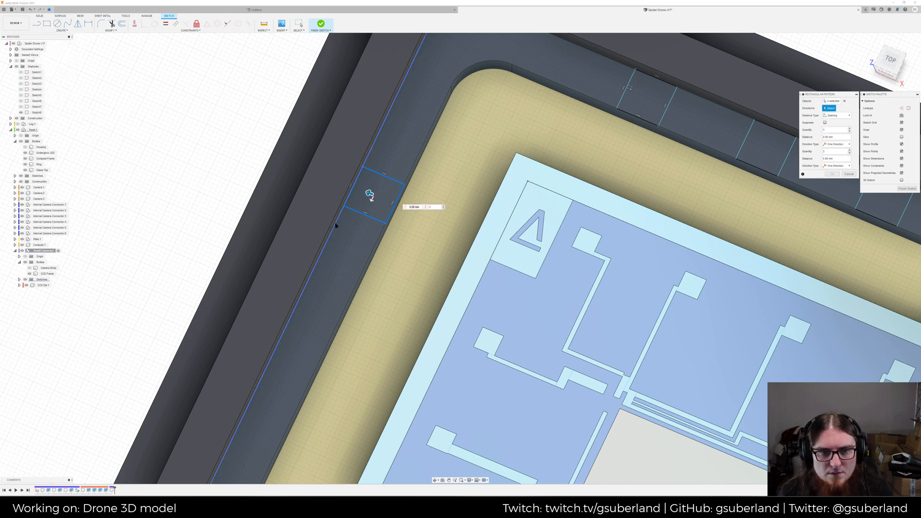
pyautogui.click(423, 222)
pyautogui.hotkey('ctrl', 'a')
pyautogui.press('BackSpace')
pyautogui.write('285')
pyautogui.press('Tab')
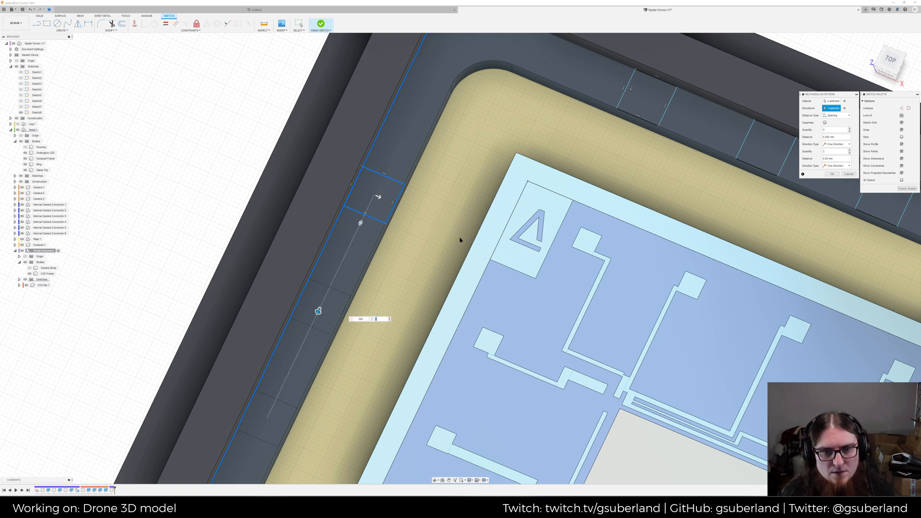
pyautogui.write('7')
# Examine how far the pattern preview reaches along the left ledge relative to the frame's corners
pyautogui.scroll(-3, 458, 244)
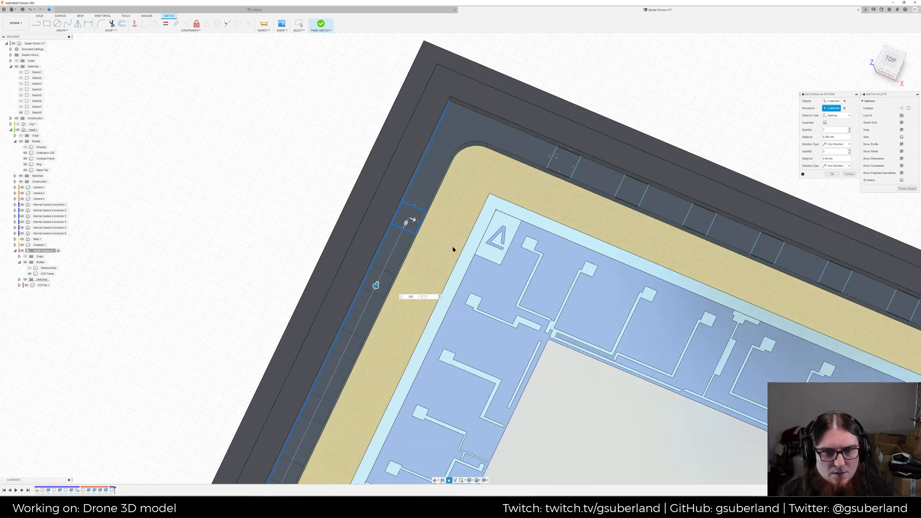
pyautogui.scroll(-3, 475, 294)
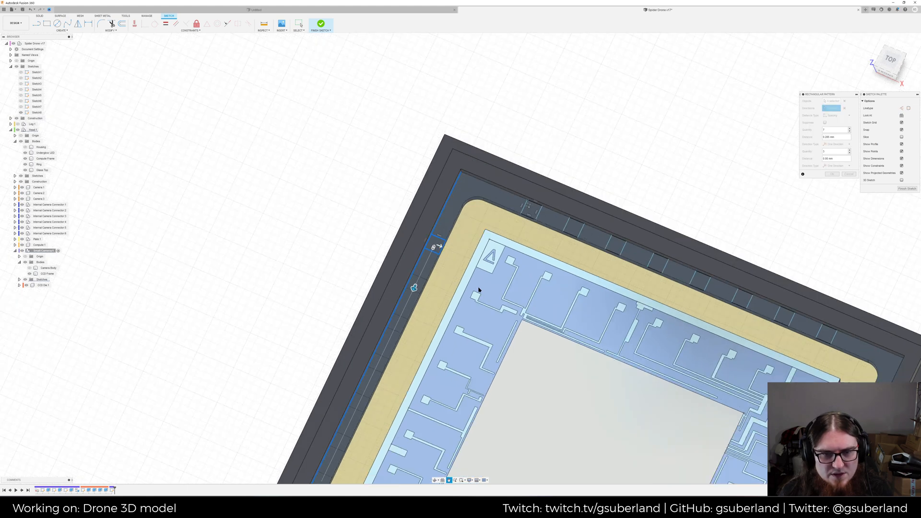
pyautogui.scroll(2, 513, 195)
pyautogui.scroll(-3, 512, 194)
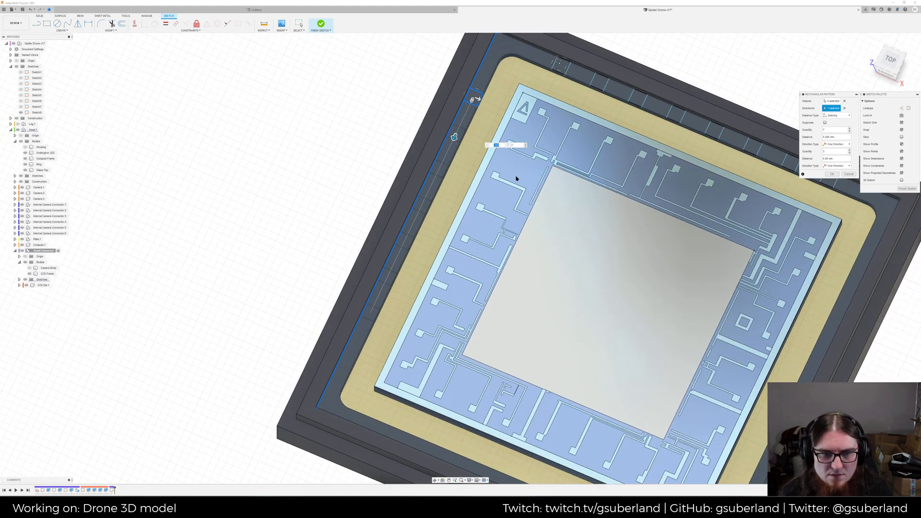
pyautogui.scroll(5, 498, 178)
pyautogui.moveTo(534, 210); pyautogui.dragTo(230, 247, button='middle')
pyautogui.moveTo(495, 254)
pyautogui.mouseDown(button='middle')
pyautogui.moveTo(434, 286)
pyautogui.moveTo(446, 291)
pyautogui.mouseUp(button='middle')
pyautogui.scroll(-10, 484, 273)
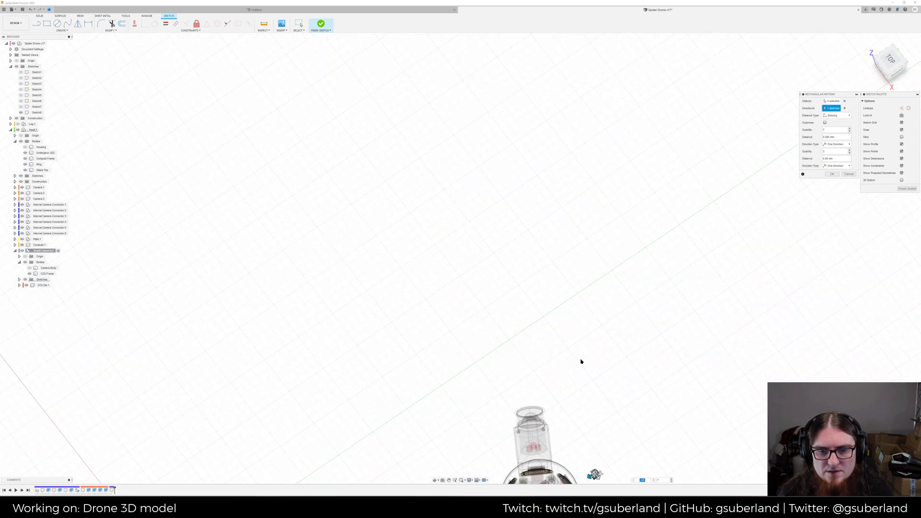
pyautogui.moveTo(580, 361); pyautogui.dragTo(428, 127, button='middle')
pyautogui.scroll(6, 444, 242)
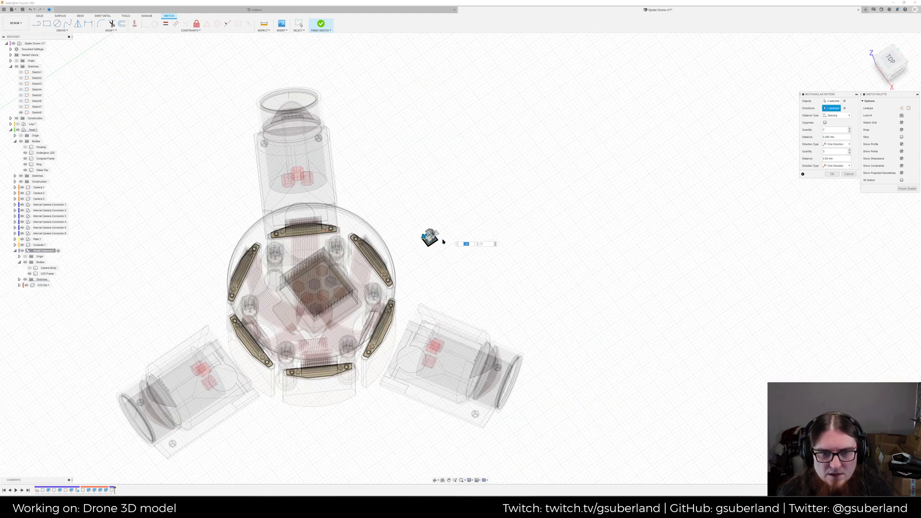
pyautogui.scroll(10, 444, 242)
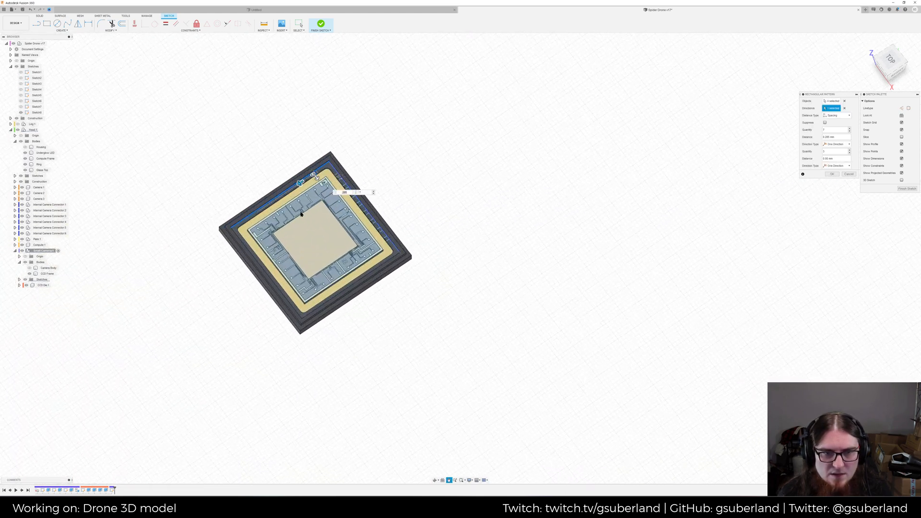
pyautogui.scroll(8, 323, 221)
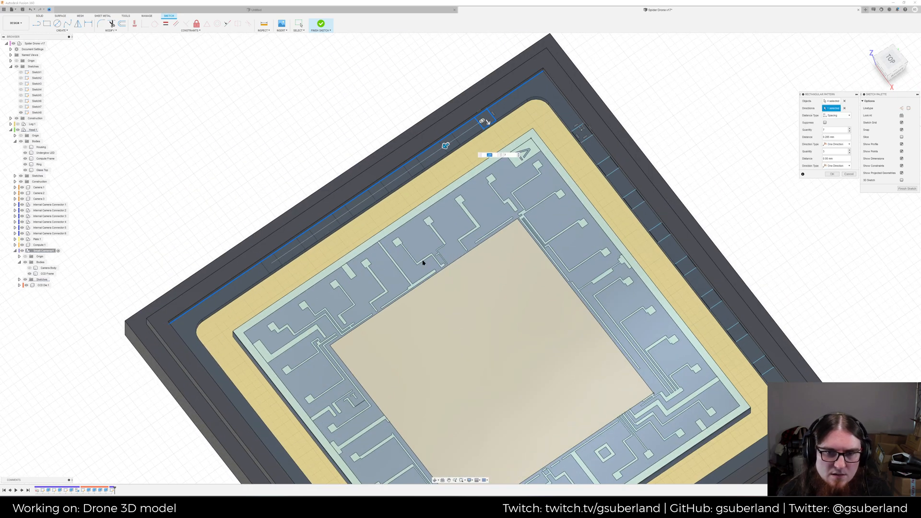
# Raise the pattern to 8 instances, keep 0.285 mm spacing, and complete the row of rectangles
pyautogui.click(493, 155)
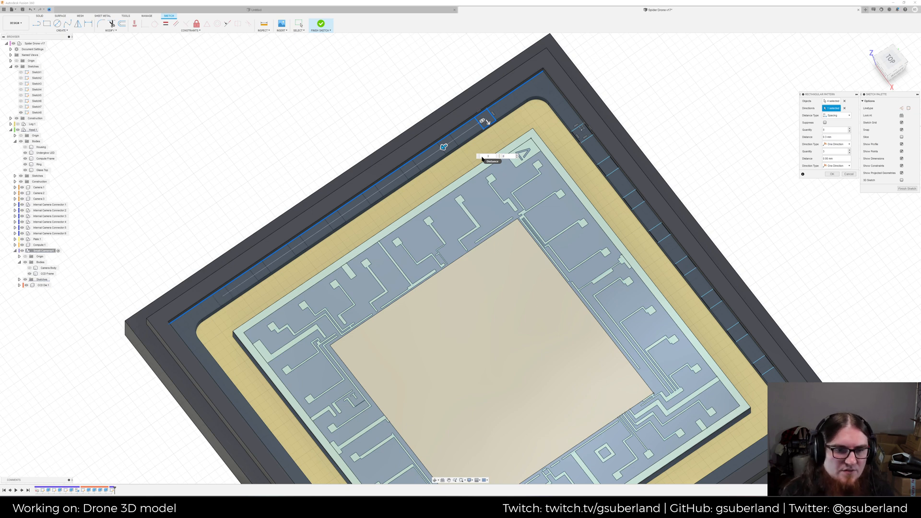
pyautogui.moveTo(482, 158); pyautogui.dragTo(491, 157)
pyautogui.write('.285')
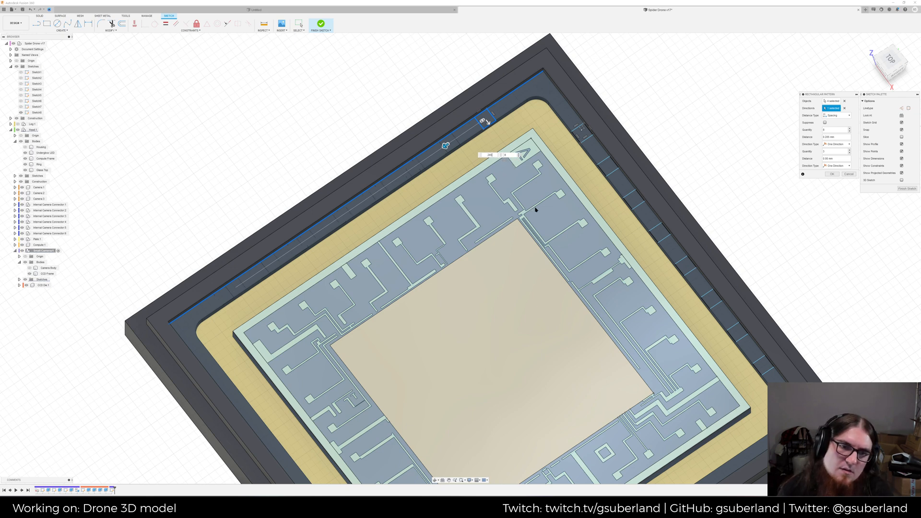
pyautogui.press('Return')
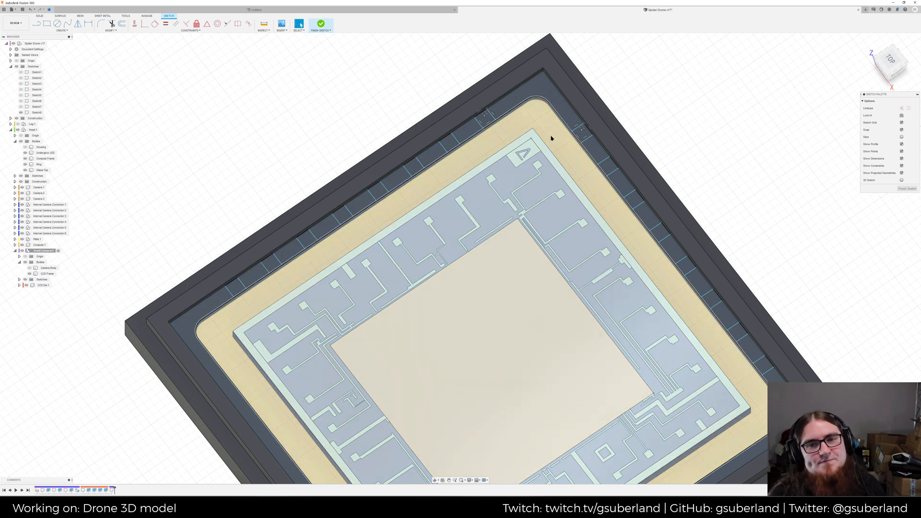
# Try to select the new row of rectangles on the left ledge with a selection window
pyautogui.moveTo(477, 167); pyautogui.dragTo(223, 193, button='middle')
pyautogui.scroll(-10, 356, 268)
pyautogui.scroll(10, 356, 268)
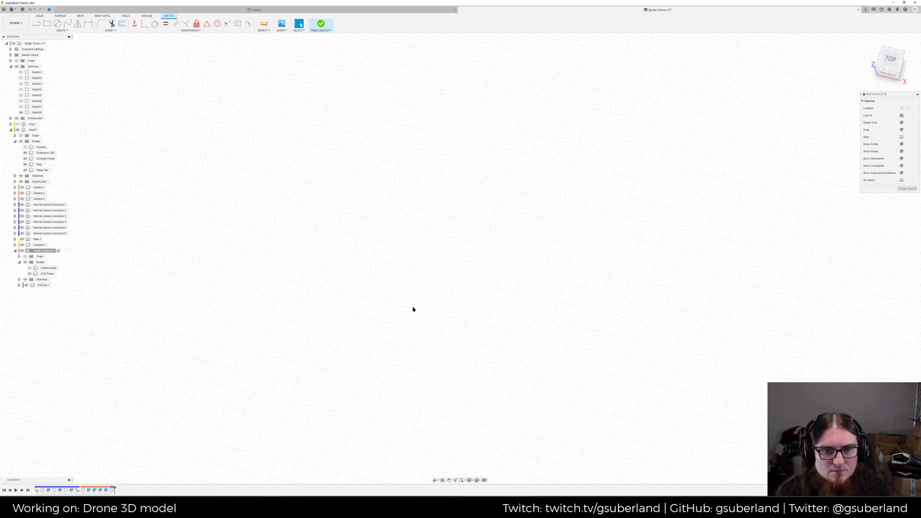
pyautogui.scroll(-5, 412, 308)
pyautogui.moveTo(461, 364); pyautogui.dragTo(339, 125, button='middle')
pyautogui.scroll(8, 294, 151)
pyautogui.scroll(3, 340, 125)
pyautogui.moveTo(352, 188); pyautogui.dragTo(308, 127, button='middle')
pyautogui.scroll(-3, 329, 119)
pyautogui.scroll(-2, 316, 115)
pyautogui.scroll(-1, 264, 136)
pyautogui.moveTo(142, 69)
pyautogui.mouseDown()
pyautogui.moveTo(258, 266)
pyautogui.moveTo(245, 294)
pyautogui.mouseUp()
pyautogui.press('Delete')
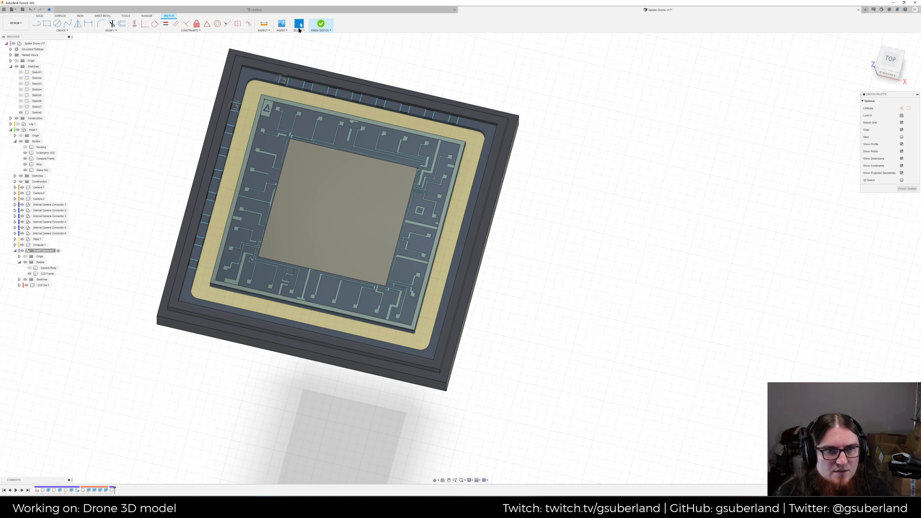
# Limit the selection filter to sketch curves and select all eight rectangles on the left ledge, viewed squarely from the top
pyautogui.click(298, 30)
pyautogui.moveTo(311, 68)
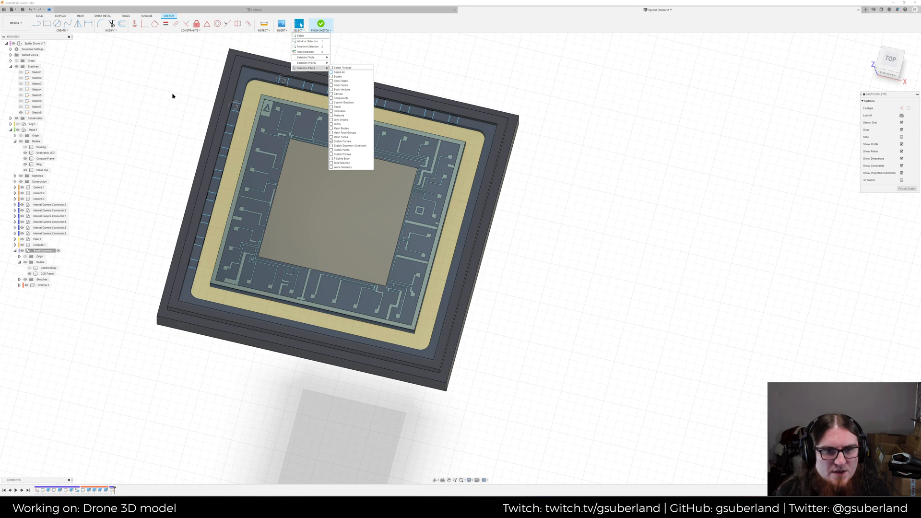
pyautogui.moveTo(126, 77)
pyautogui.mouseDown()
pyautogui.moveTo(606, 258)
pyautogui.moveTo(251, 250)
pyautogui.moveTo(243, 286)
pyautogui.mouseUp()
pyautogui.scroll(-15, 285, 227)
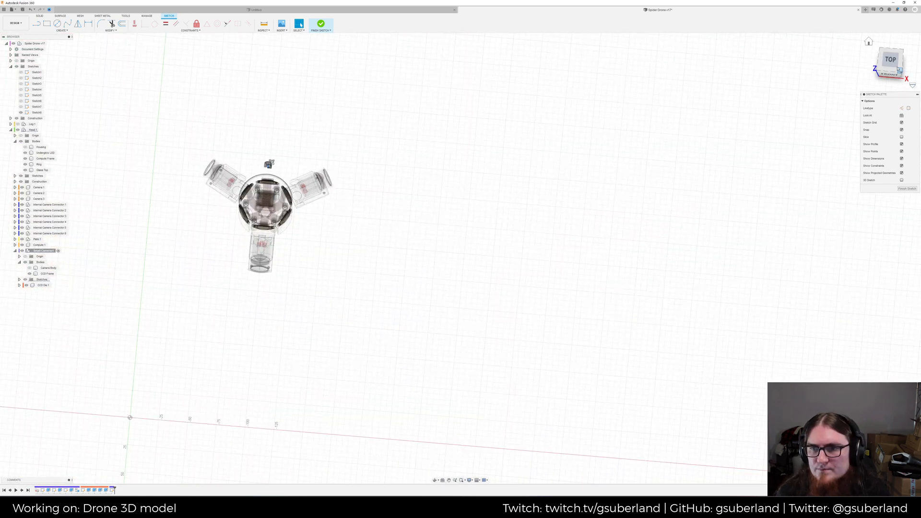
pyautogui.scroll(5, 253, 160)
pyautogui.scroll(10, 254, 161)
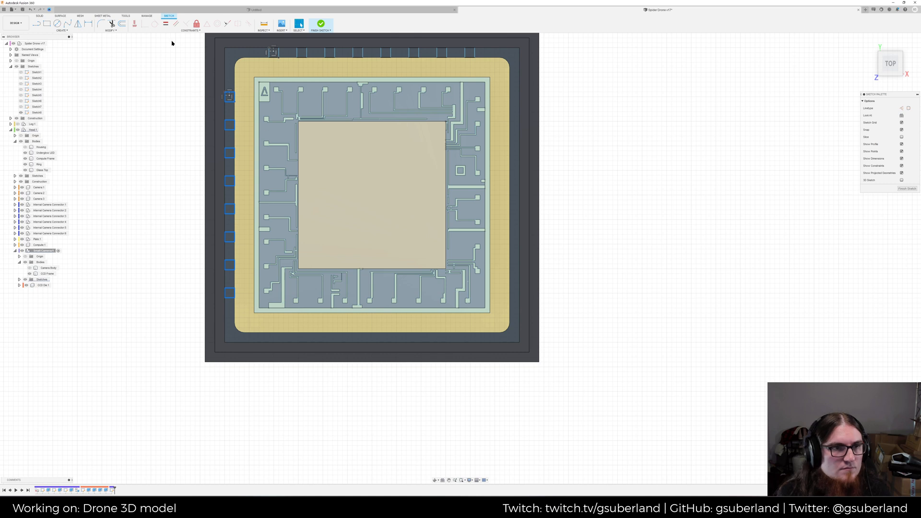
# Try to move the eight selected left-ledge rectangles horizontally toward the opposite ledge with Move/Copy
pyautogui.click(113, 30)
pyautogui.click(111, 75)
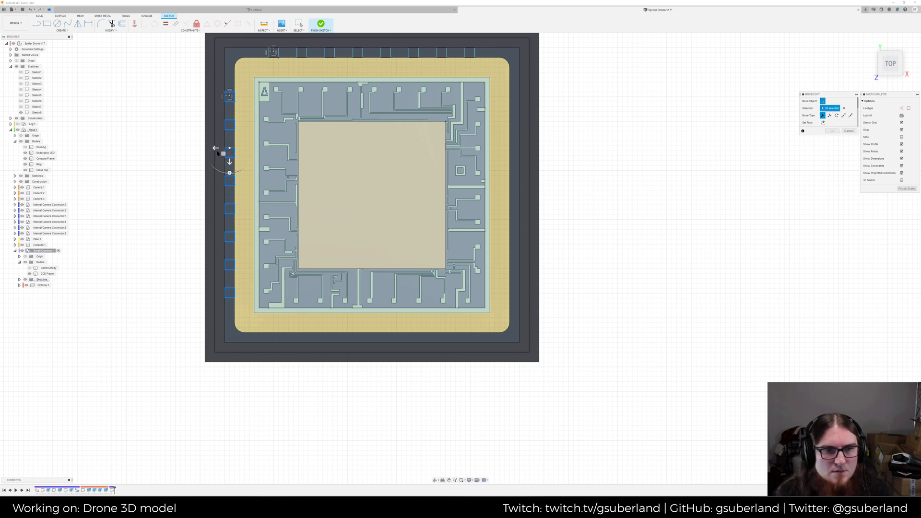
pyautogui.moveTo(216, 148); pyautogui.dragTo(240, 148)
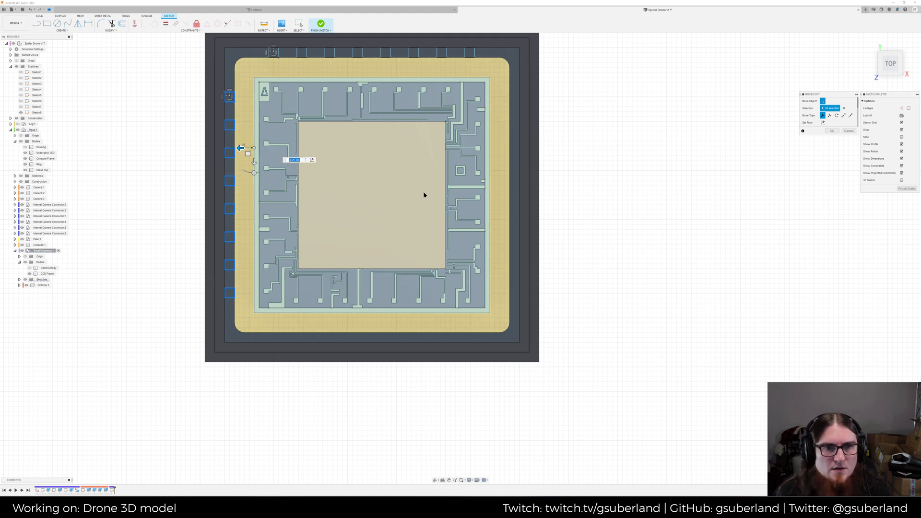
pyautogui.press('Return')
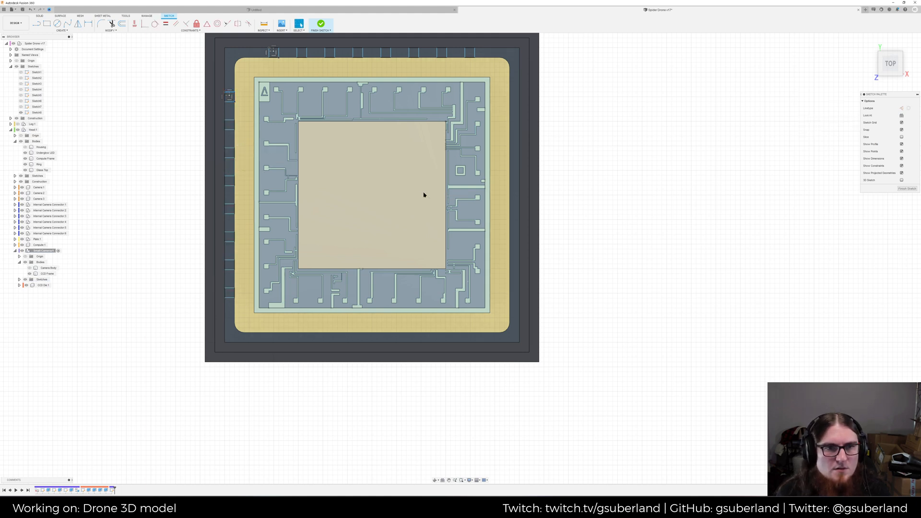
# Draw a small rectangle across the full width of the frame's right ledge, level with the first rectangle on the left ledge
pyautogui.scroll(2, 366, 167)
pyautogui.moveTo(417, 165); pyautogui.dragTo(404, 179, button='middle')
pyautogui.click(47, 24)
pyautogui.press('r')
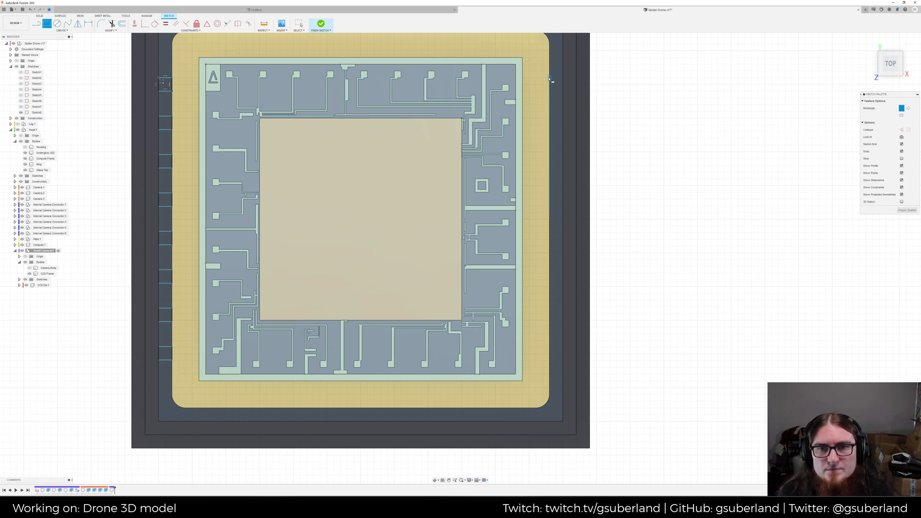
pyautogui.click(550, 78)
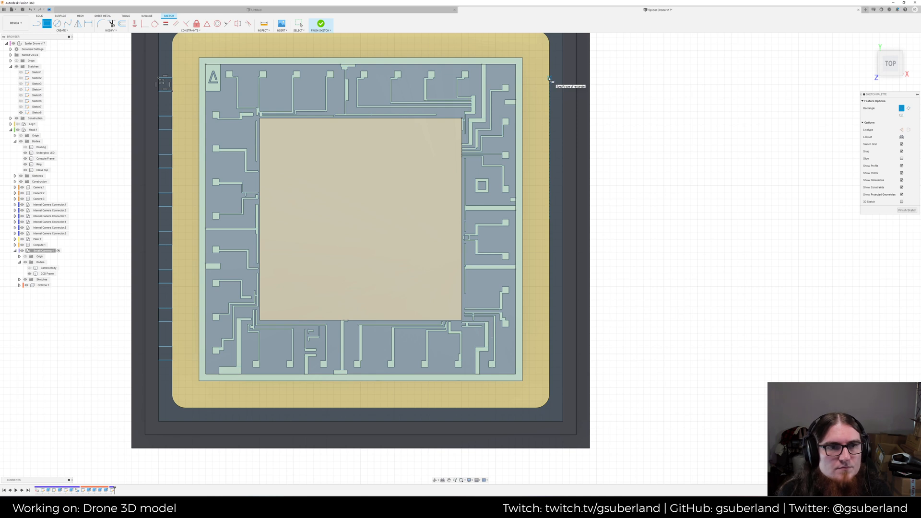
pyautogui.click(563, 91)
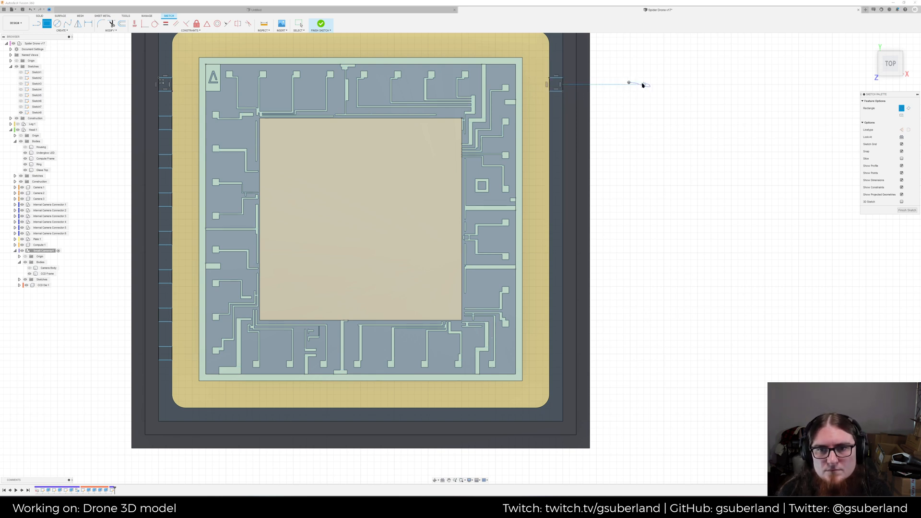
pyautogui.press('h')
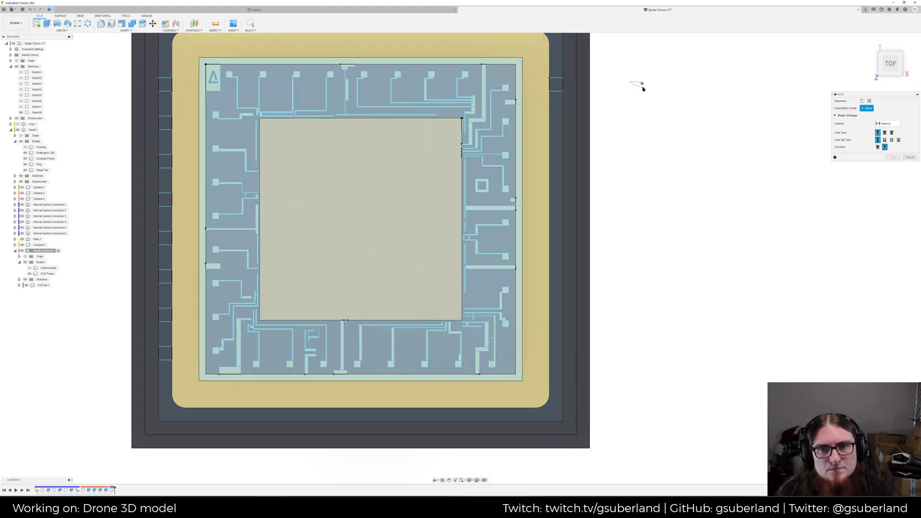
pyautogui.rightClick(643, 89)
pyautogui.press('Escape')
pyautogui.hotkey('ctrl', 'z')
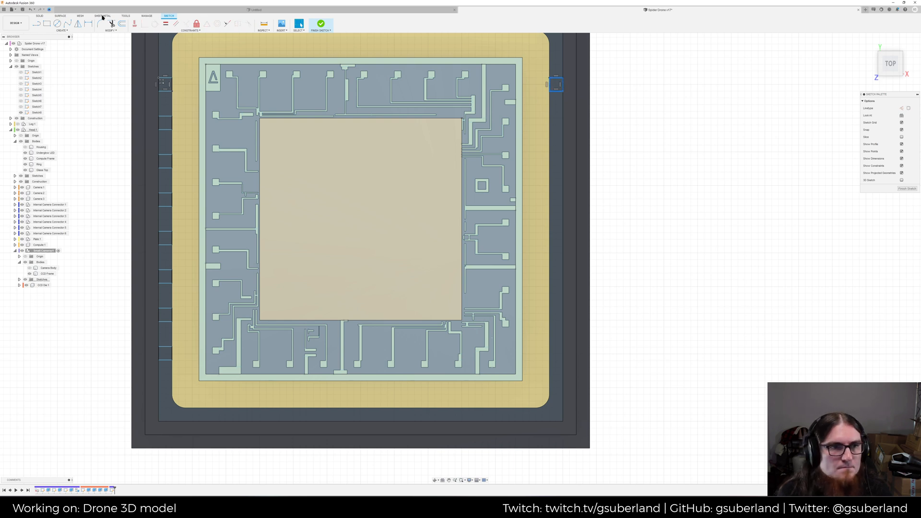
# Pattern the right-ledge rectangle down along the ledge edge with 8 instances at 0.285 mm spacing
pyautogui.click(62, 30)
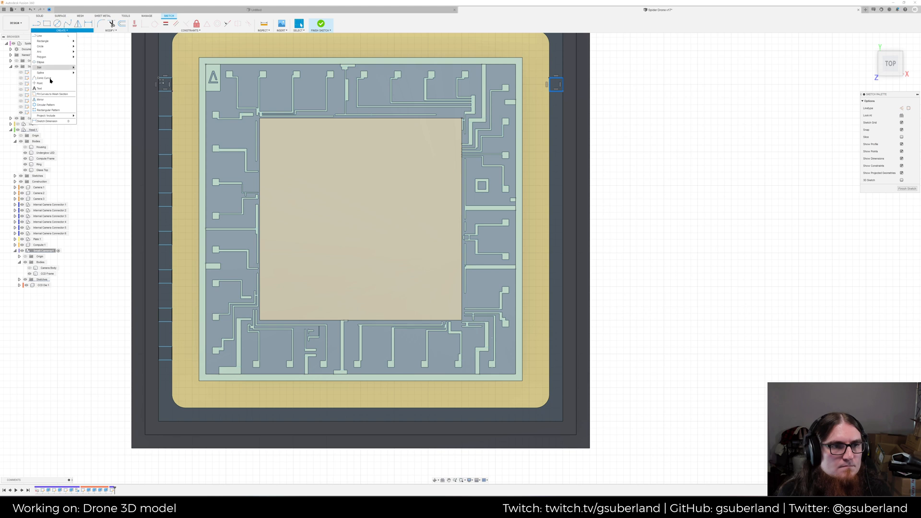
pyautogui.click(46, 110)
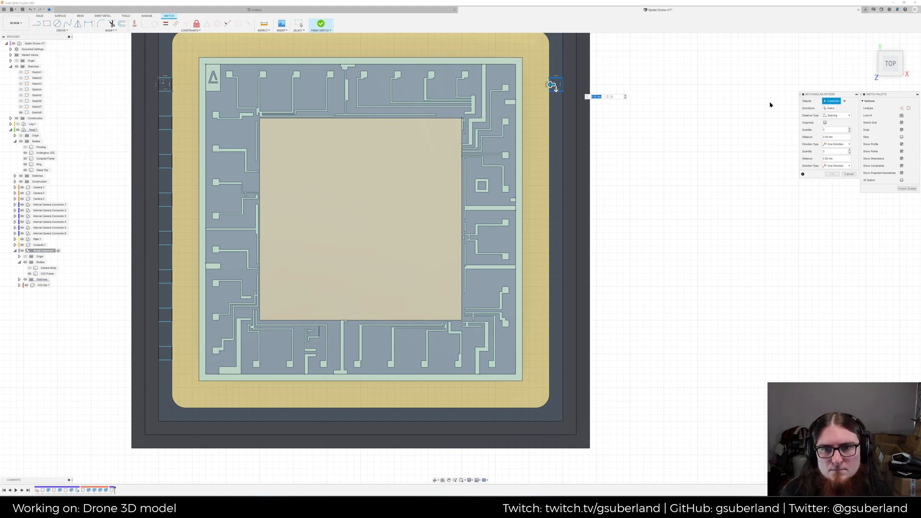
pyautogui.click(829, 109)
pyautogui.click(563, 137)
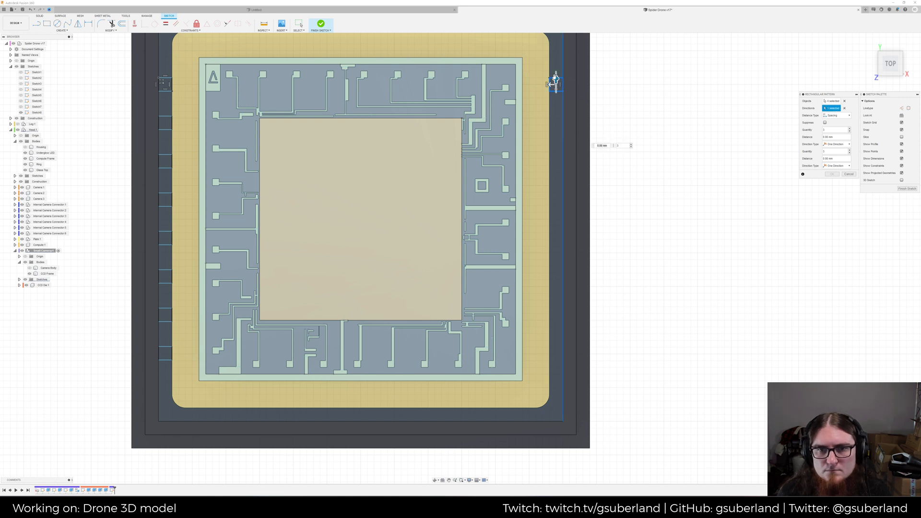
pyautogui.moveTo(555, 78); pyautogui.dragTo(556, 110)
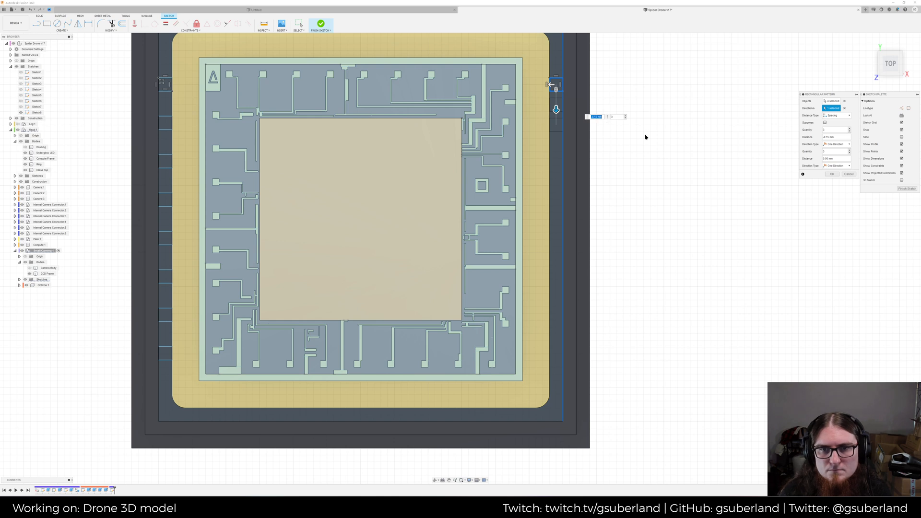
pyautogui.moveTo(555, 110); pyautogui.dragTo(555, 128)
pyautogui.write('8')
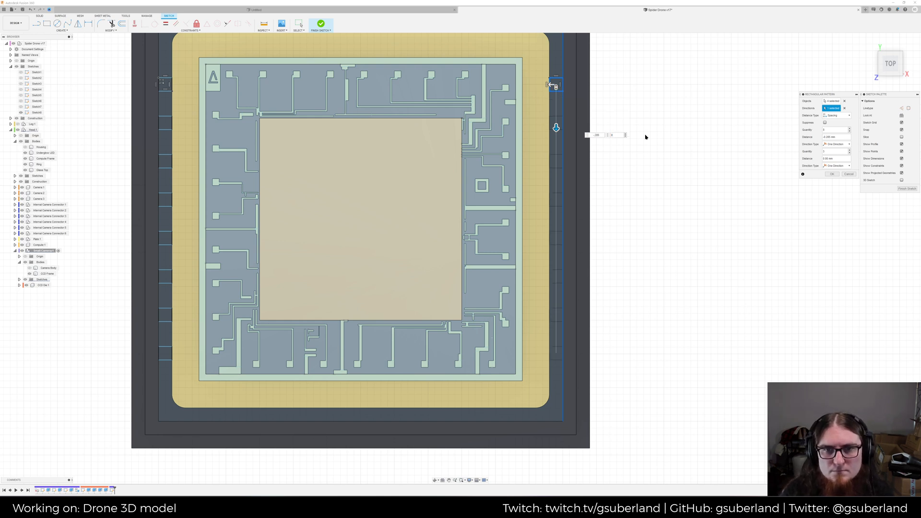
pyautogui.press('Return')
# Draw a rectangle about 0.11 mm wide across the frame's bottom ledge, near its left end
pyautogui.moveTo(470, 246); pyautogui.dragTo(497, 209, button='middle')
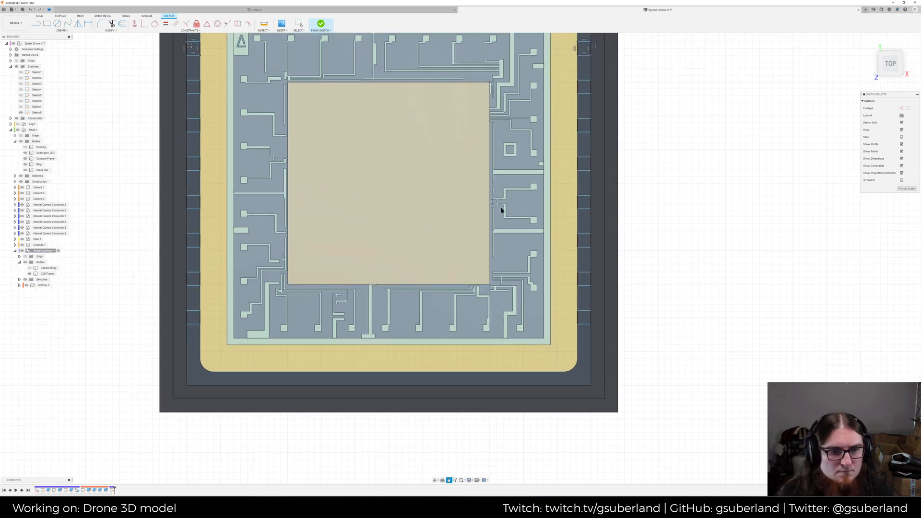
pyautogui.press('r')
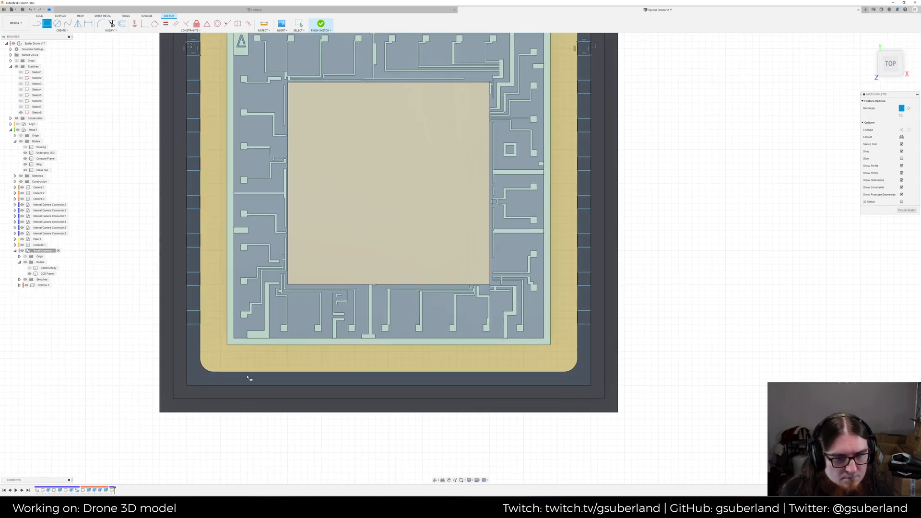
pyautogui.click(247, 372)
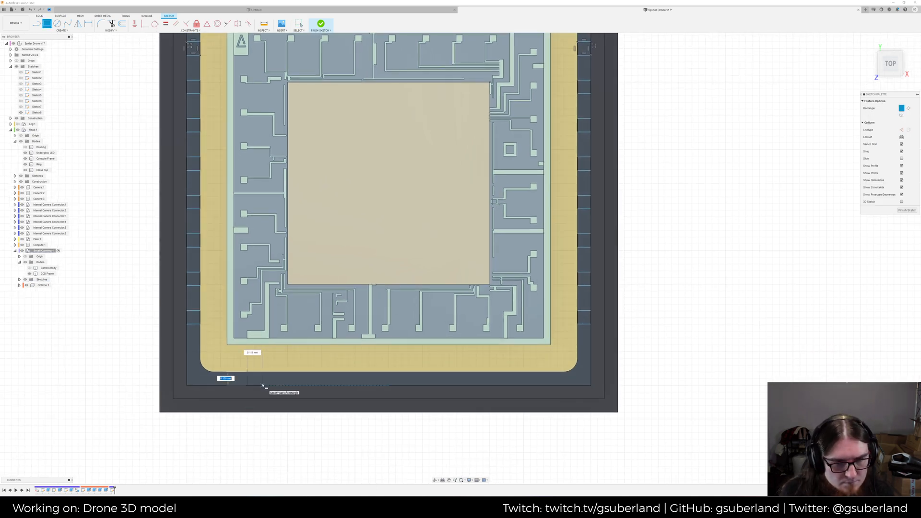
pyautogui.press('Return')
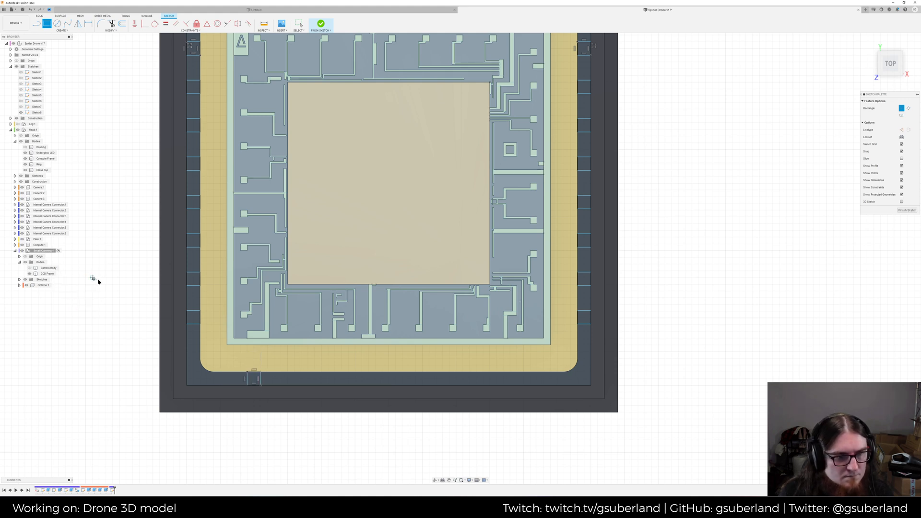
pyautogui.press('Escape')
# Pattern the bottom-ledge rectangle along the ledge toward the right corner with 8 instances at 0.285 mm spacing
pyautogui.moveTo(238, 364); pyautogui.dragTo(267, 397)
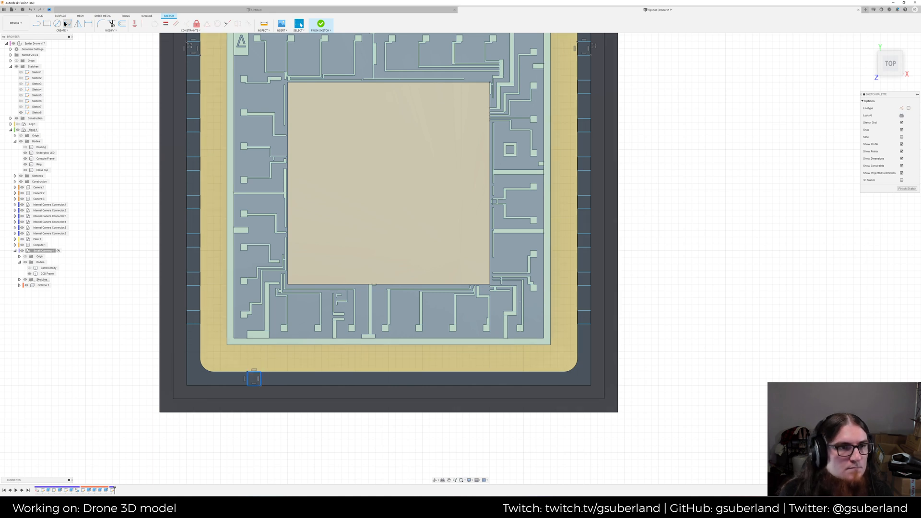
pyautogui.click(62, 31)
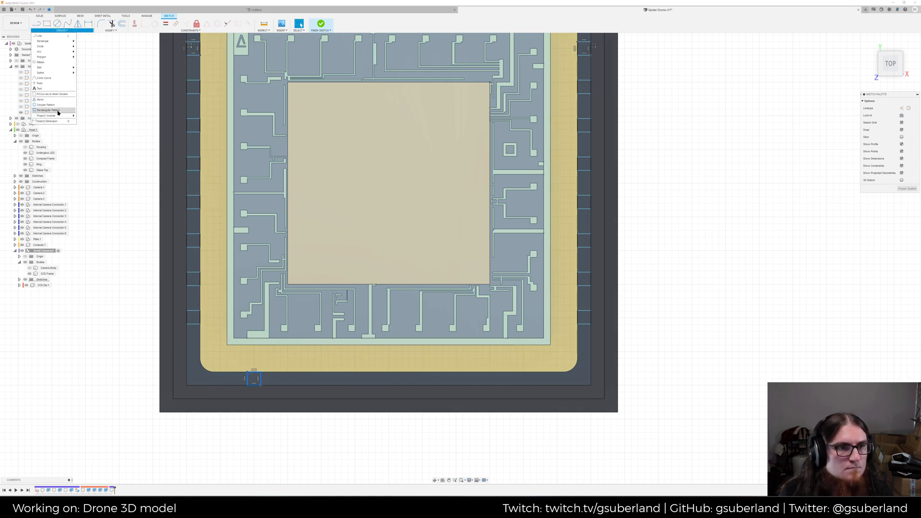
pyautogui.click(57, 110)
pyautogui.moveTo(249, 379); pyautogui.dragTo(339, 378)
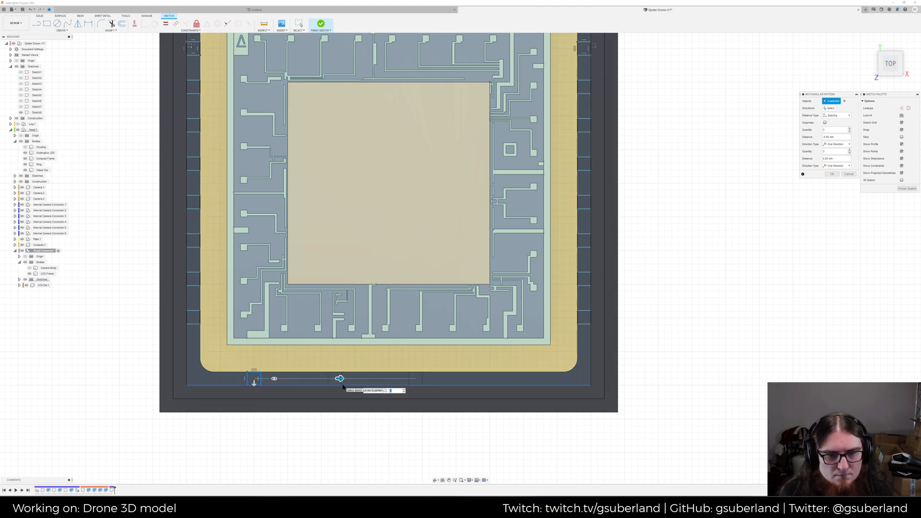
pyautogui.hotkey('ctrl', 'a')
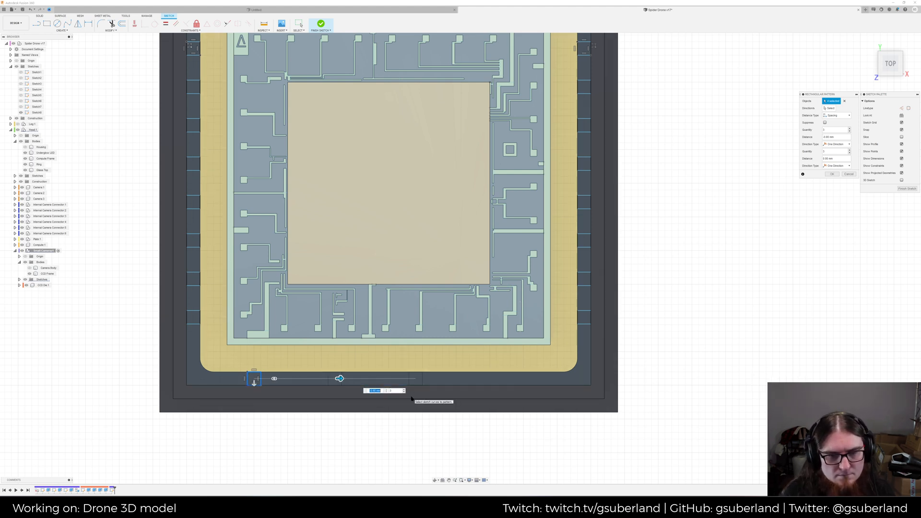
pyautogui.write('-.825')
pyautogui.press('BackSpace')
pyautogui.press('BackSpace')
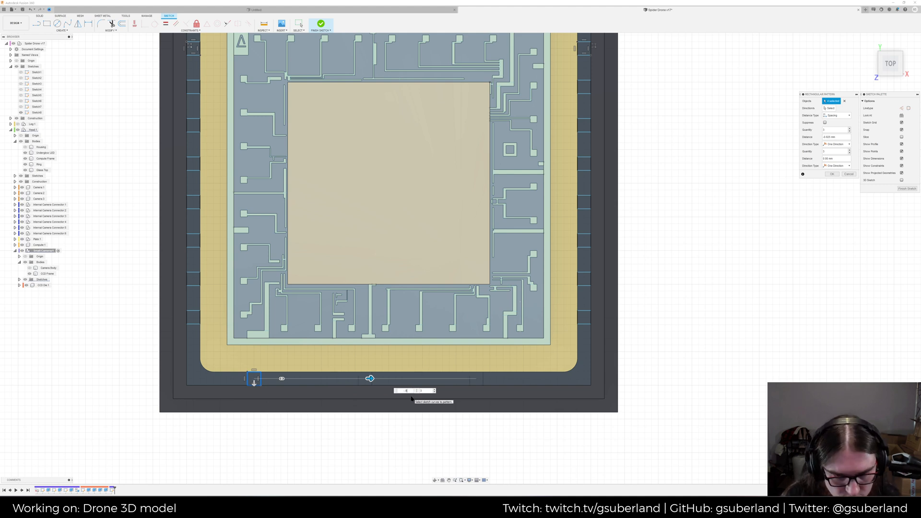
pyautogui.write('85')
pyautogui.press('Tab')
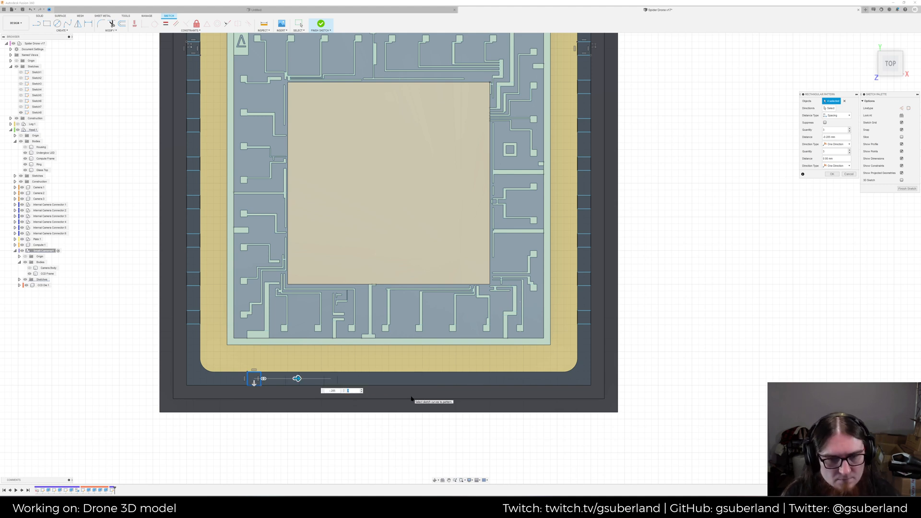
pyautogui.press('Return')
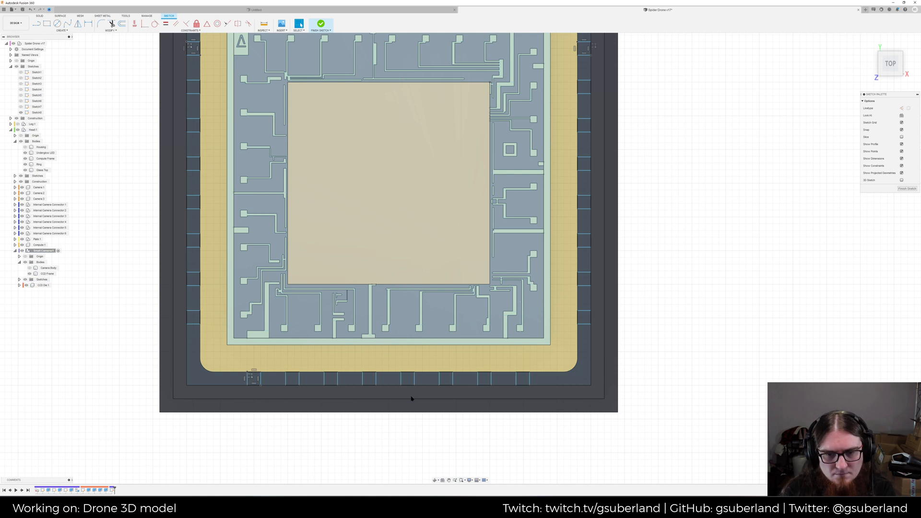
# Finish the sketch and re-enable all selection filters
pyautogui.scroll(-2, 342, 174)
pyautogui.click(321, 23)
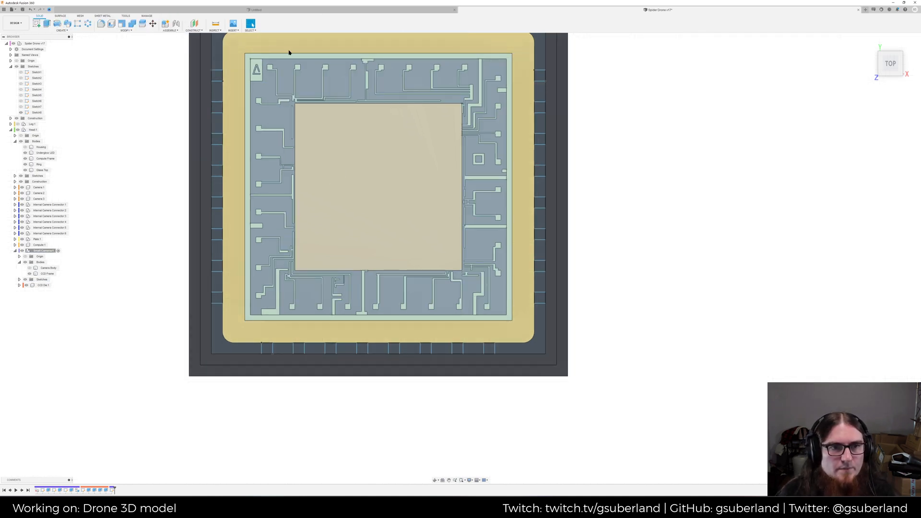
pyautogui.click(250, 30)
pyautogui.click(293, 73)
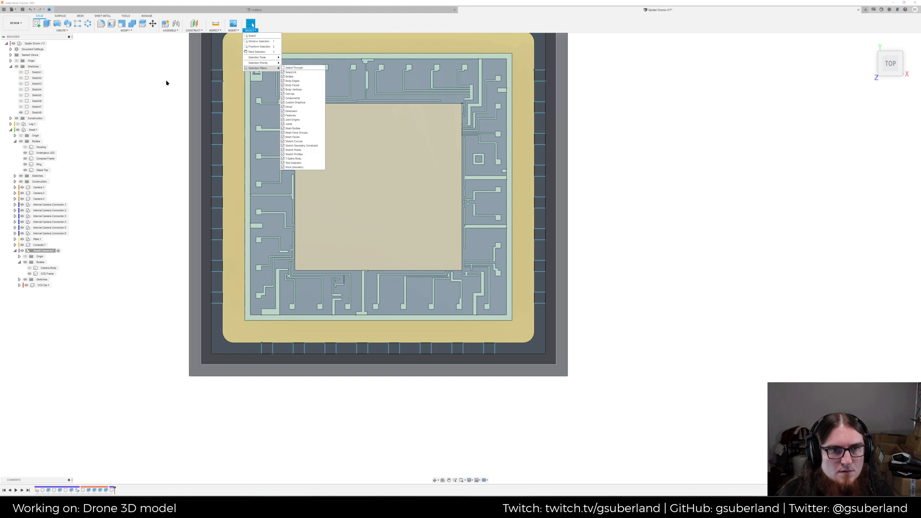
pyautogui.click(181, 80)
# Select all 32 rectangular pad profiles on the frame's left, bottom, right and top ledges
pyautogui.click(217, 77)
pyautogui.keyDown('ctrl'); pyautogui.click(217, 108); pyautogui.keyUp('ctrl')
pyautogui.keyDown('ctrl'); pyautogui.click(216, 139); pyautogui.keyUp('ctrl')
pyautogui.keyDown('ctrl'); pyautogui.click(217, 171); pyautogui.keyUp('ctrl')
pyautogui.keyDown('ctrl'); pyautogui.click(217, 202); pyautogui.keyUp('ctrl')
pyautogui.keyDown('ctrl'); pyautogui.click(217, 234); pyautogui.keyUp('ctrl')
pyautogui.keyDown('ctrl'); pyautogui.click(217, 266); pyautogui.keyUp('ctrl')
pyautogui.keyDown('ctrl'); pyautogui.click(216, 298); pyautogui.keyUp('ctrl')
pyautogui.keyDown('ctrl'); pyautogui.click(266, 348); pyautogui.keyUp('ctrl')
pyautogui.keyDown('ctrl'); pyautogui.click(298, 349); pyautogui.keyUp('ctrl')
pyautogui.keyDown('ctrl'); pyautogui.click(330, 348); pyautogui.keyUp('ctrl')
pyautogui.keyDown('ctrl'); pyautogui.click(361, 349); pyautogui.keyUp('ctrl')
pyautogui.keyDown('ctrl'); pyautogui.click(425, 349); pyautogui.keyUp('ctrl')
pyautogui.keyDown('ctrl'); pyautogui.click(456, 349); pyautogui.keyUp('ctrl')
pyautogui.keyDown('ctrl'); pyautogui.click(488, 348); pyautogui.keyUp('ctrl')
pyautogui.keyDown('ctrl'); pyautogui.click(540, 297); pyautogui.keyUp('ctrl')
pyautogui.keyDown('ctrl'); pyautogui.click(540, 266); pyautogui.keyUp('ctrl')
pyautogui.keyDown('ctrl'); pyautogui.click(539, 234); pyautogui.keyUp('ctrl')
pyautogui.keyDown('ctrl'); pyautogui.click(540, 202); pyautogui.keyUp('ctrl')
pyautogui.keyDown('ctrl'); pyautogui.click(539, 138); pyautogui.keyUp('ctrl')
pyautogui.keyDown('ctrl'); pyautogui.click(540, 106); pyautogui.keyUp('ctrl')
pyautogui.keyDown('ctrl'); pyautogui.click(539, 74); pyautogui.keyUp('ctrl')
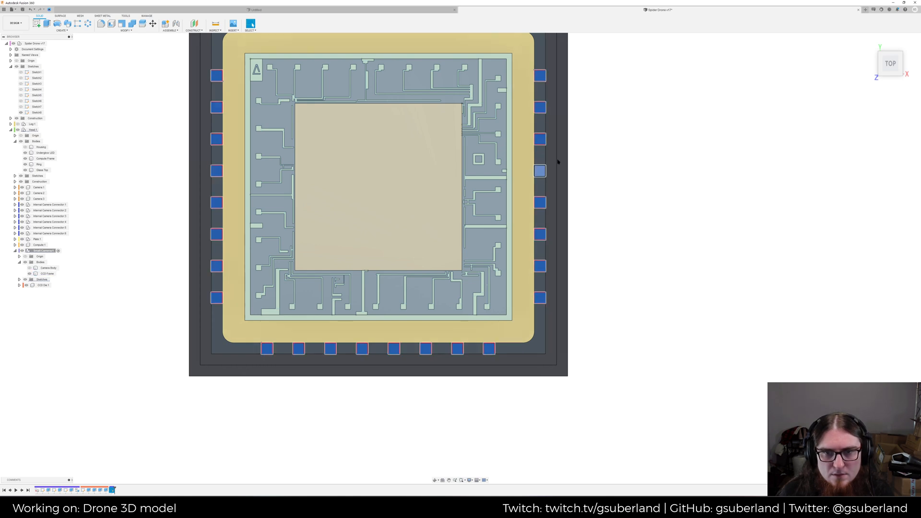
pyautogui.keyDown('ctrl'); pyautogui.click(543, 170); pyautogui.keyUp('ctrl')
pyautogui.moveTo(603, 156); pyautogui.dragTo(611, 267, button='middle')
pyautogui.keyDown('ctrl'); pyautogui.click(496, 137); pyautogui.keyUp('ctrl')
pyautogui.keyDown('ctrl'); pyautogui.click(465, 137); pyautogui.keyUp('ctrl')
pyautogui.keyDown('ctrl'); pyautogui.click(434, 137); pyautogui.keyUp('ctrl')
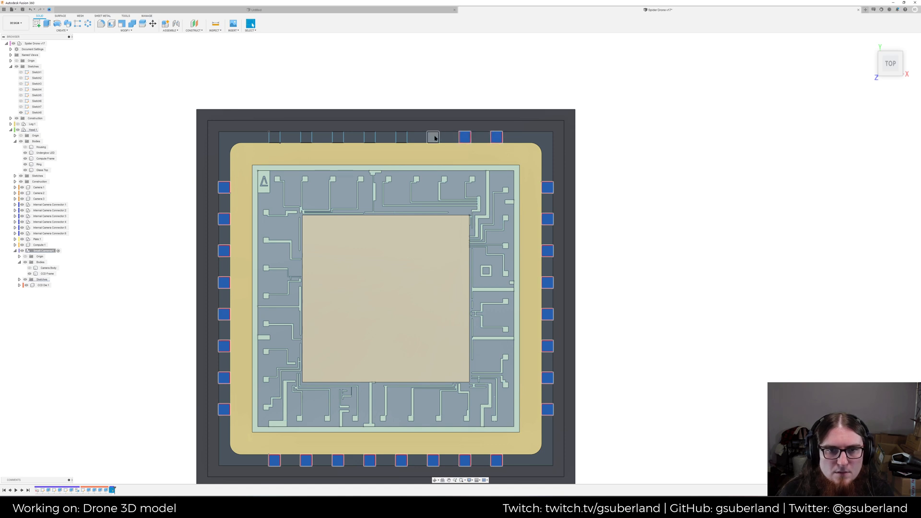
pyautogui.keyDown('ctrl'); pyautogui.click(401, 137); pyautogui.keyUp('ctrl')
pyautogui.keyDown('ctrl'); pyautogui.click(369, 137); pyautogui.keyUp('ctrl')
pyautogui.keyDown('ctrl'); pyautogui.click(338, 137); pyautogui.keyUp('ctrl')
pyautogui.keyDown('ctrl'); pyautogui.click(306, 137); pyautogui.keyUp('ctrl')
pyautogui.keyDown('ctrl'); pyautogui.click(275, 139); pyautogui.keyUp('ctrl')
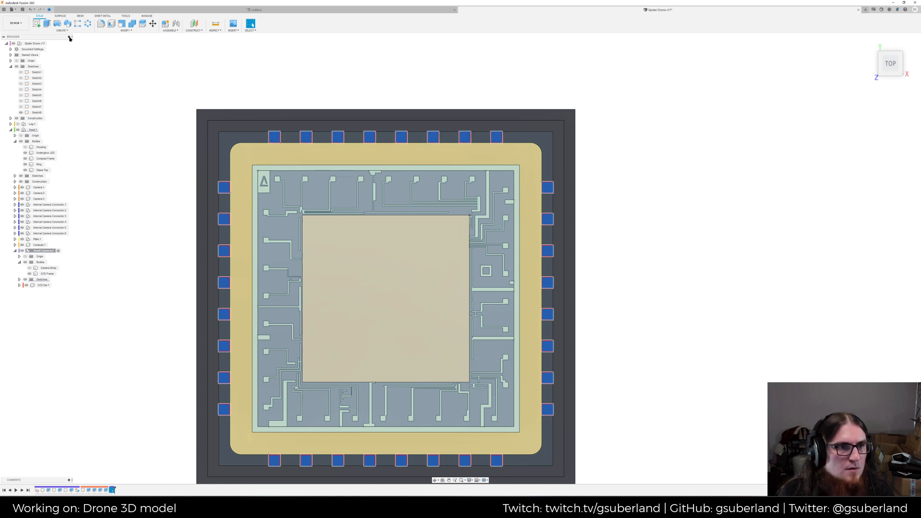
# Extrude the 32 selected pad profiles upward 0.02 mm, joined to the CCD frame, and save the design
pyautogui.click(47, 24)
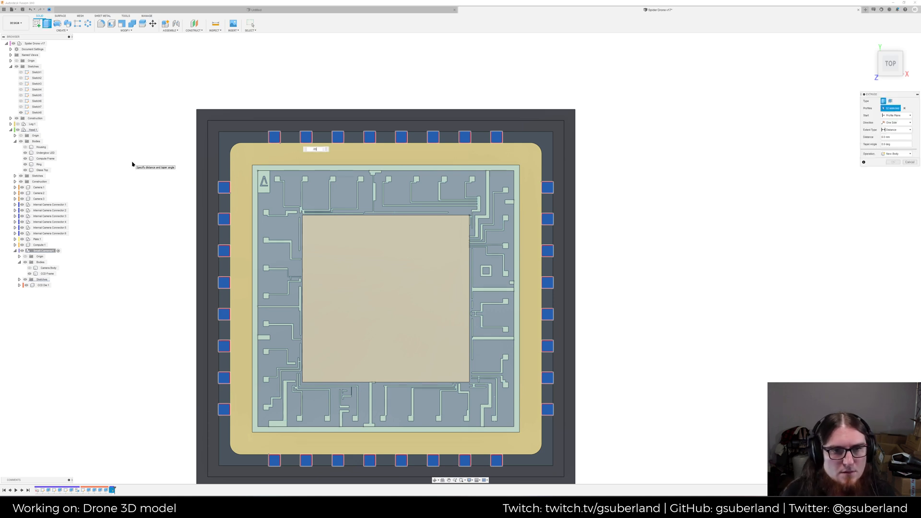
pyautogui.keyDown('shift'); pyautogui.moveTo(634, 278); pyautogui.dragTo(728, 227, button='middle'); pyautogui.keyUp('shift')
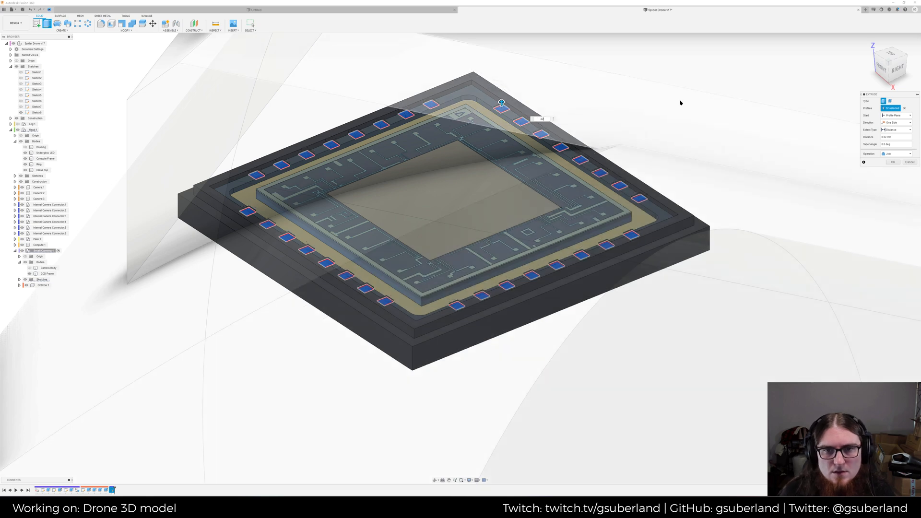
pyautogui.scroll(10, 674, 98)
pyautogui.scroll(-5, 668, 315)
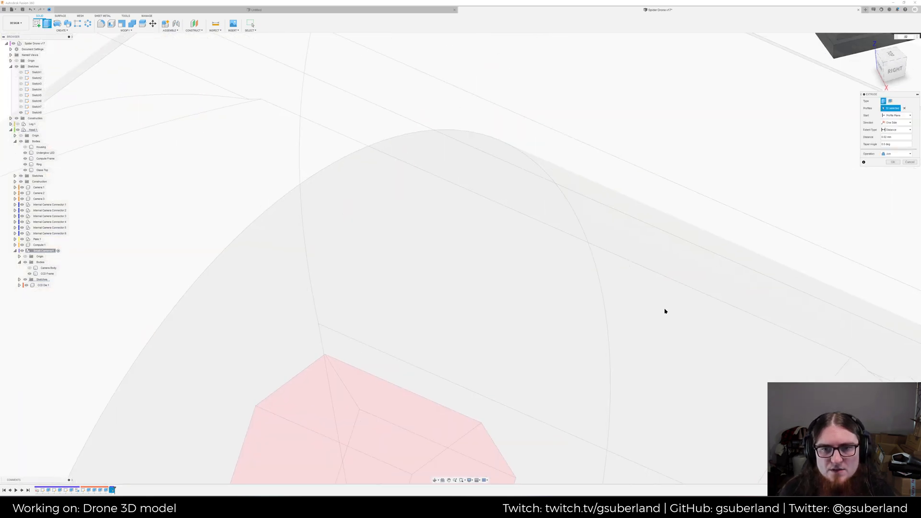
pyautogui.scroll(-5, 429, 282)
pyautogui.moveTo(601, 206); pyautogui.dragTo(565, 223, button='middle')
pyautogui.scroll(-3, 564, 223)
pyautogui.keyDown('shift'); pyautogui.moveTo(711, 134); pyautogui.dragTo(692, 171, button='middle'); pyautogui.keyUp('shift')
pyautogui.moveTo(767, 164); pyautogui.dragTo(196, 285, button='middle')
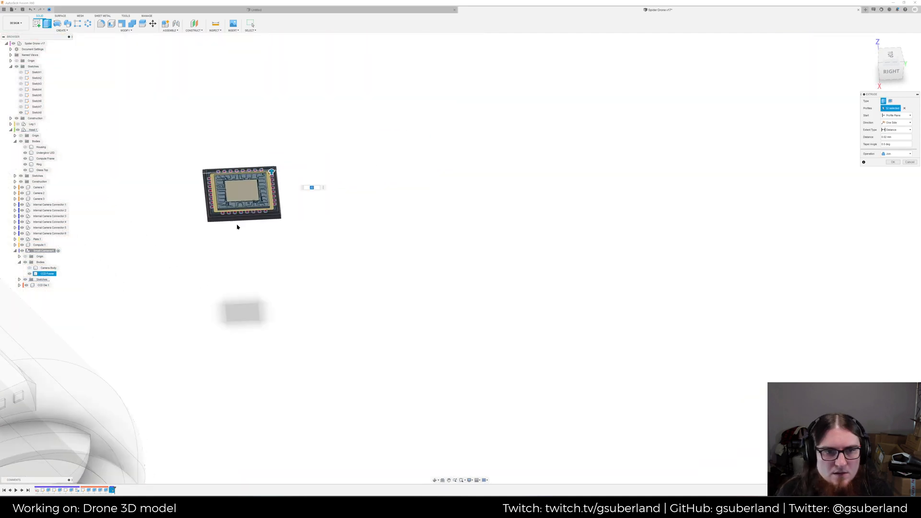
pyautogui.scroll(4, 226, 251)
pyautogui.scroll(1, 404, 202)
pyautogui.scroll(3, 379, 129)
pyautogui.moveTo(345, 144); pyautogui.dragTo(549, 329, button='middle')
pyautogui.press('Return')
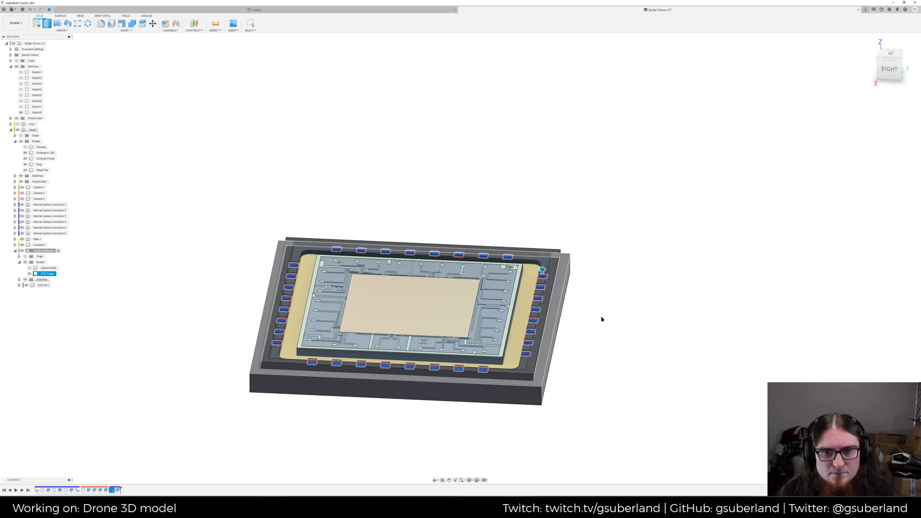
pyautogui.hotkey('ctrl', 's')
pyautogui.press('Return')
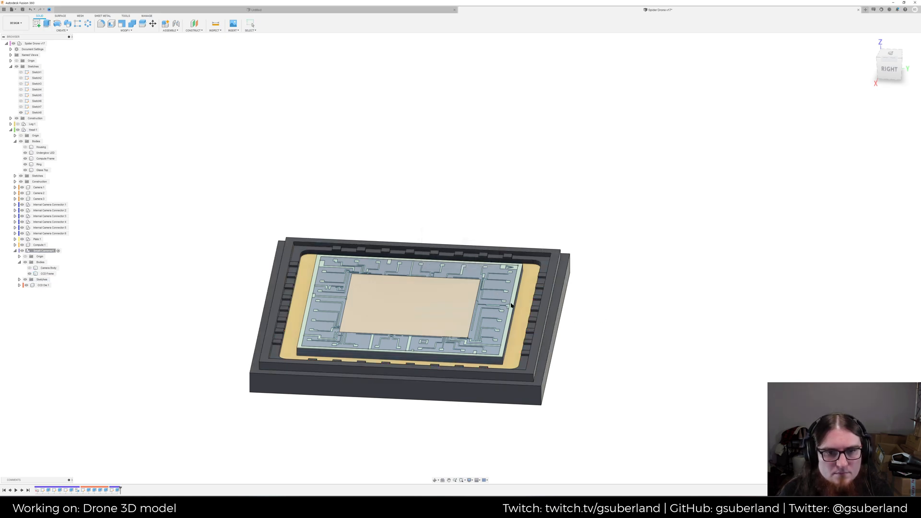
# Open the appearance settings and set appearances to apply to individual faces
pyautogui.moveTo(389, 164); pyautogui.dragTo(344, 132, button='middle')
pyautogui.scroll(2, 347, 185)
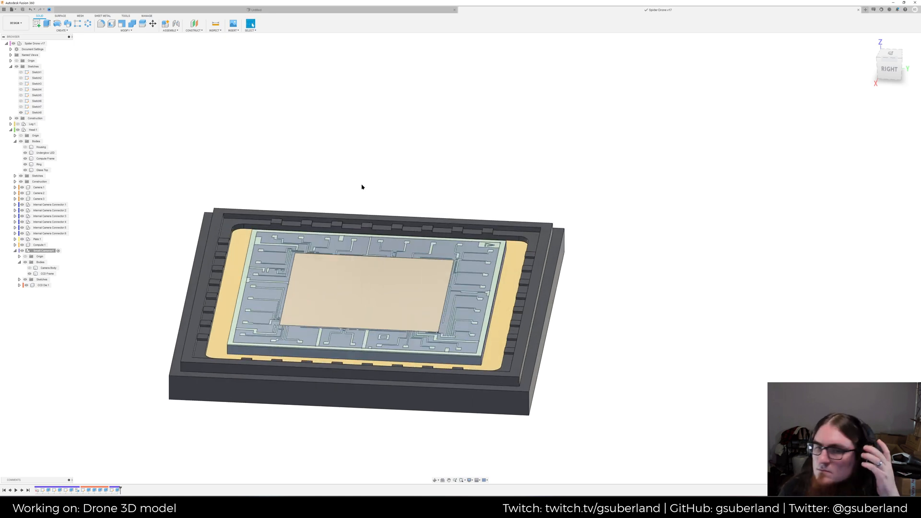
pyautogui.press('a')
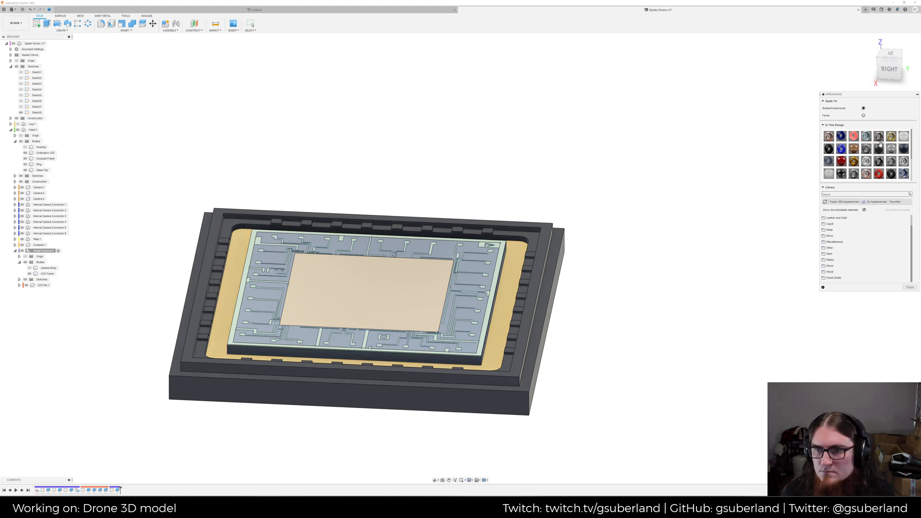
pyautogui.moveTo(891, 139)
pyautogui.mouseDown()
pyautogui.moveTo(485, 230)
pyautogui.moveTo(897, 127)
pyautogui.moveTo(886, 134)
pyautogui.mouseUp()
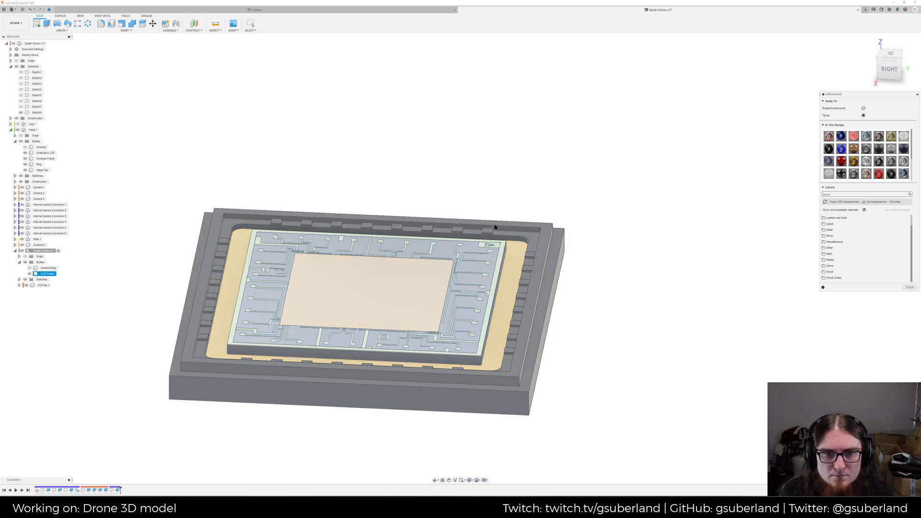
# Try to apply Gold - Polished at once to the 24 pad faces on the frame's left, bottom and top ledges
pyautogui.keyDown('ctrl'); pyautogui.click(457, 230); pyautogui.keyUp('ctrl')
pyautogui.keyDown('ctrl'); pyautogui.click(427, 228); pyautogui.keyUp('ctrl')
pyautogui.keyDown('ctrl'); pyautogui.click(398, 227); pyautogui.keyUp('ctrl')
pyautogui.keyDown('ctrl'); pyautogui.click(367, 226); pyautogui.keyUp('ctrl')
pyautogui.keyDown('ctrl'); pyautogui.click(337, 224); pyautogui.keyUp('ctrl')
pyautogui.keyDown('ctrl'); pyautogui.click(307, 223); pyautogui.keyUp('ctrl')
pyautogui.keyDown('ctrl'); pyautogui.click(276, 221); pyautogui.keyUp('ctrl')
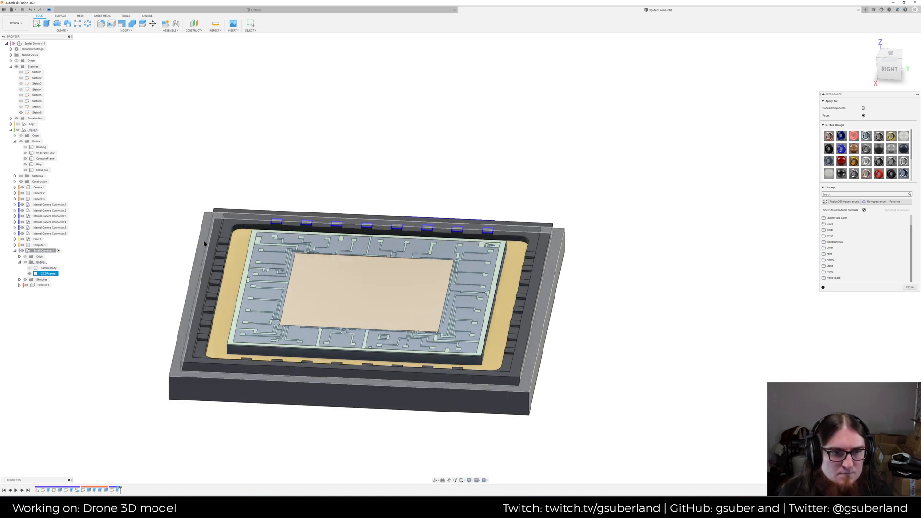
pyautogui.keyDown('ctrl'); pyautogui.click(224, 241); pyautogui.keyUp('ctrl')
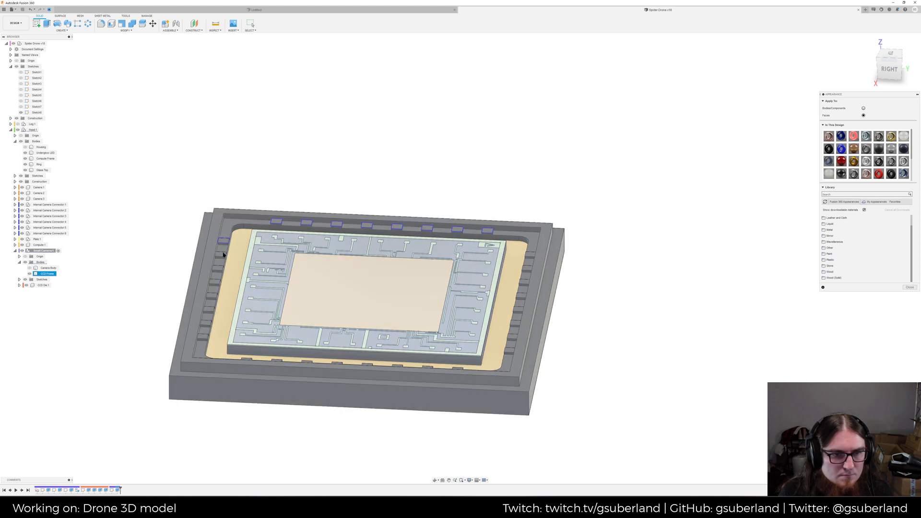
pyautogui.keyDown('ctrl'); pyautogui.click(221, 254); pyautogui.keyUp('ctrl')
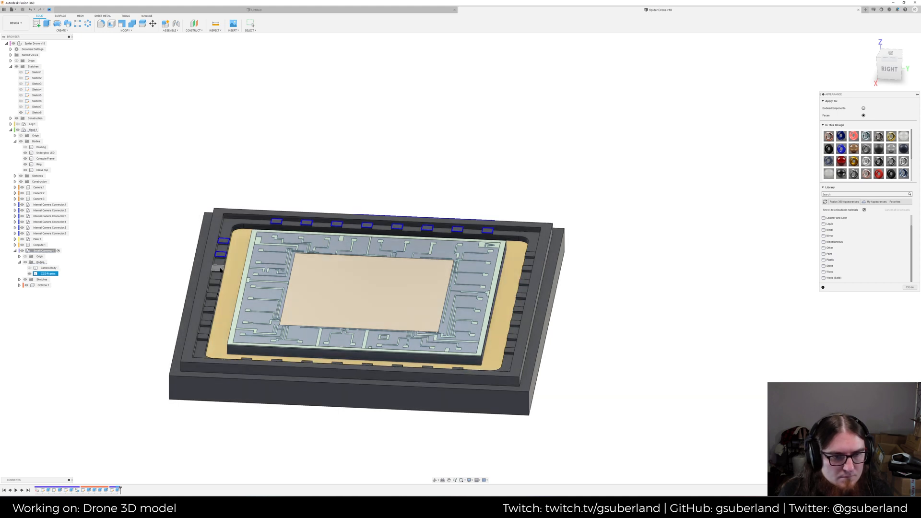
pyautogui.keyDown('ctrl'); pyautogui.click(219, 269); pyautogui.keyUp('ctrl')
pyautogui.keyDown('ctrl'); pyautogui.click(216, 282); pyautogui.keyUp('ctrl')
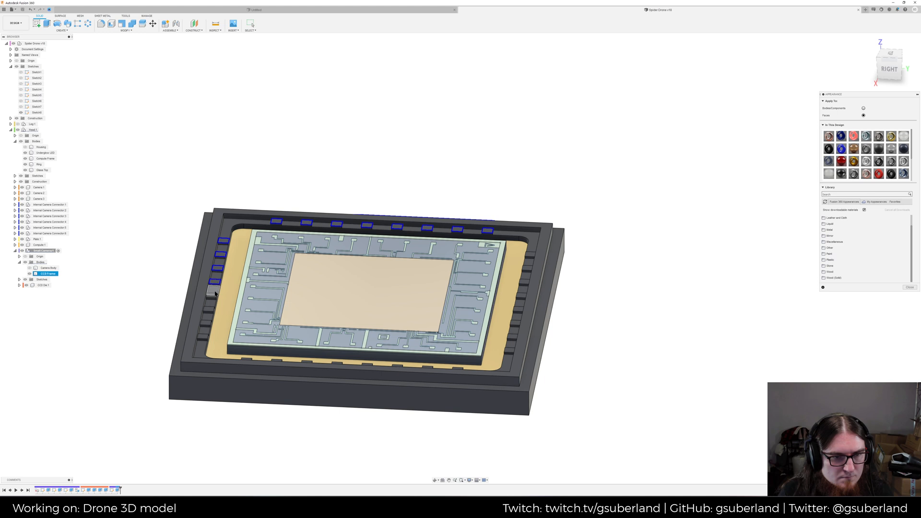
pyautogui.keyDown('ctrl'); pyautogui.click(212, 295); pyautogui.keyUp('ctrl')
pyautogui.keyDown('ctrl'); pyautogui.click(209, 310); pyautogui.keyUp('ctrl')
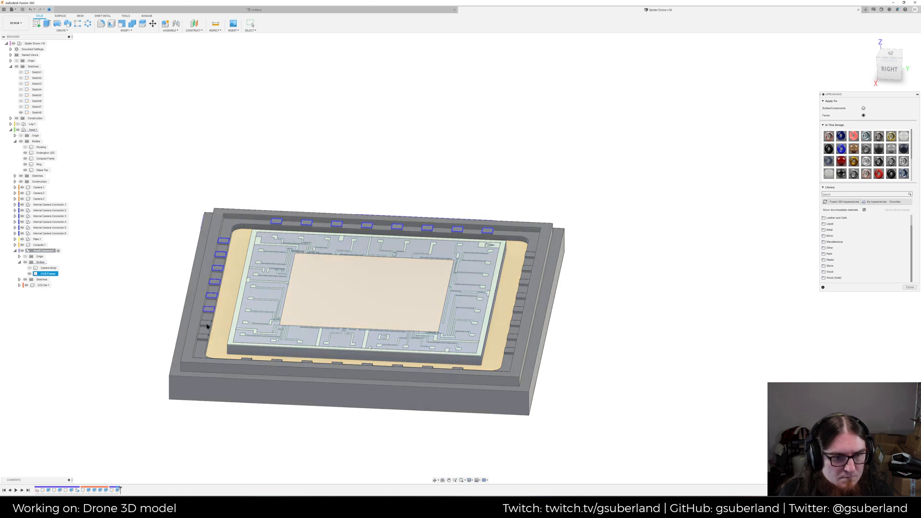
pyautogui.keyDown('ctrl'); pyautogui.click(207, 324); pyautogui.keyUp('ctrl')
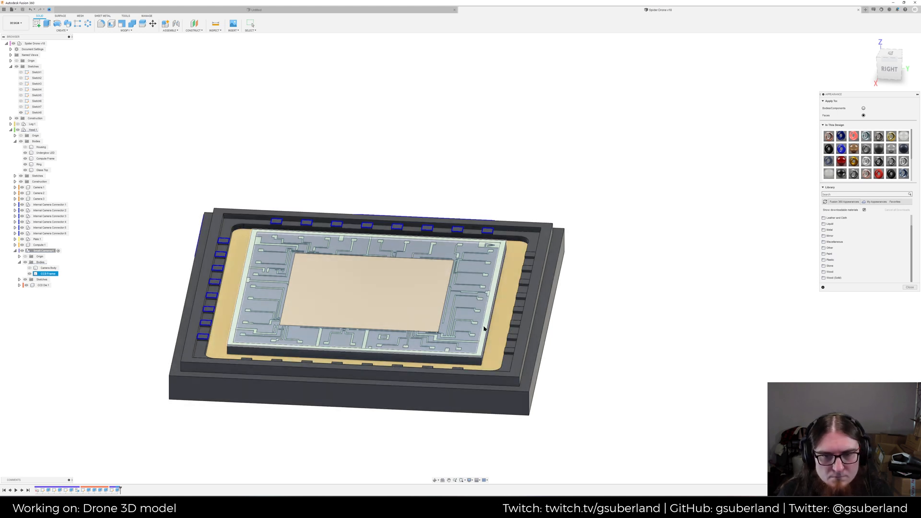
pyautogui.keyDown('ctrl'); pyautogui.click(530, 255); pyautogui.keyUp('ctrl')
pyautogui.keyDown('ctrl'); pyautogui.click(527, 269); pyautogui.keyUp('ctrl')
pyautogui.keyDown('ctrl'); pyautogui.click(524, 282); pyautogui.keyUp('ctrl')
pyautogui.keyDown('ctrl'); pyautogui.click(521, 296); pyautogui.keyUp('ctrl')
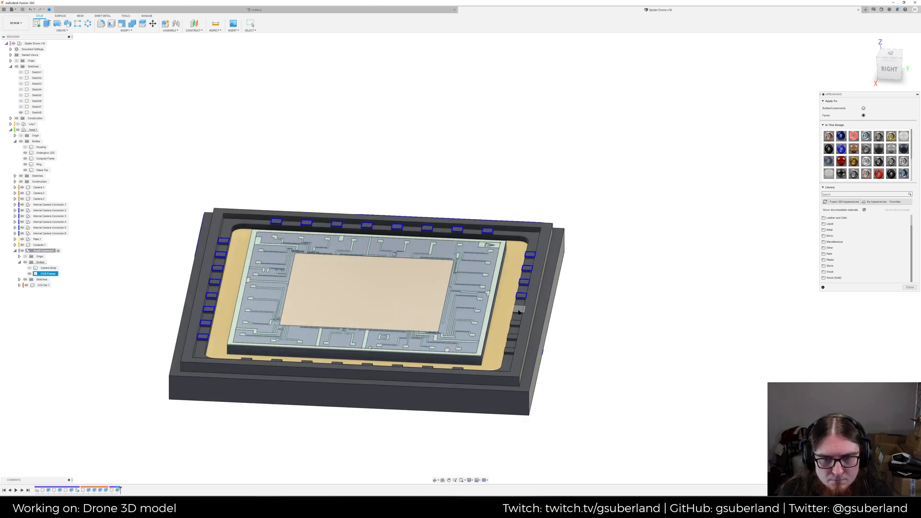
pyautogui.keyDown('ctrl'); pyautogui.click(519, 310); pyautogui.keyUp('ctrl')
pyautogui.keyDown('ctrl'); pyautogui.click(515, 324); pyautogui.keyUp('ctrl')
pyautogui.keyDown('ctrl'); pyautogui.click(513, 337); pyautogui.keyUp('ctrl')
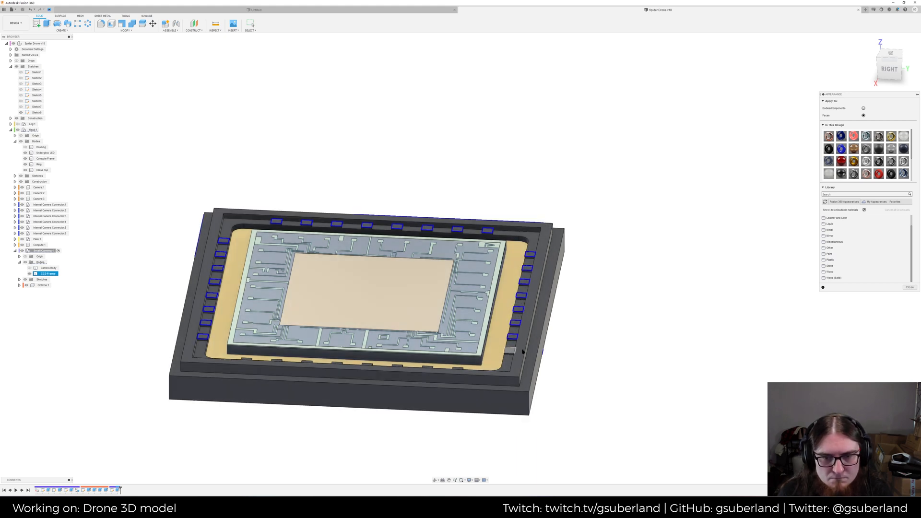
pyautogui.keyDown('ctrl'); pyautogui.click(509, 352); pyautogui.keyUp('ctrl')
pyautogui.moveTo(890, 136); pyautogui.dragTo(272, 225)
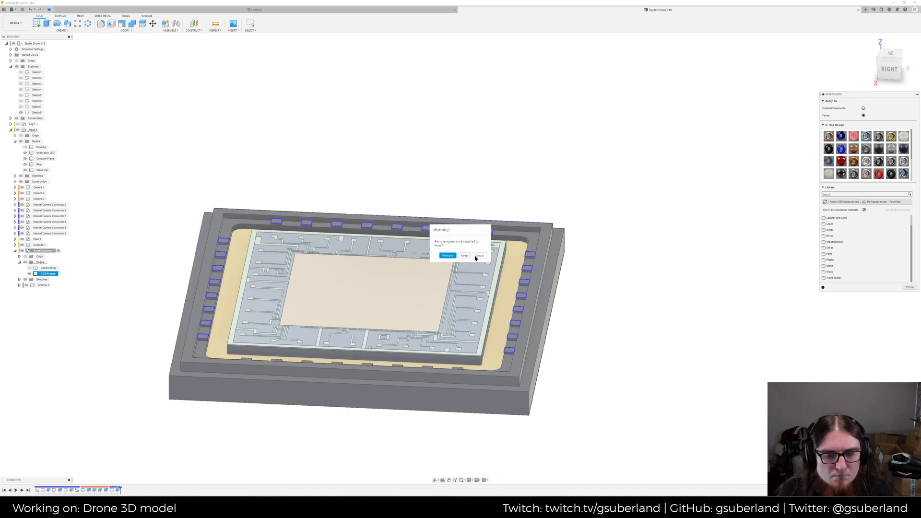
pyautogui.click(481, 256)
# Apply the Gold - Polished appearance to the top faces of all eight pads on the frame's left ledge
pyautogui.keyDown('shift'); pyautogui.moveTo(563, 195); pyautogui.dragTo(575, 175, button='middle'); pyautogui.keyUp('shift')
pyautogui.scroll(3, 508, 205)
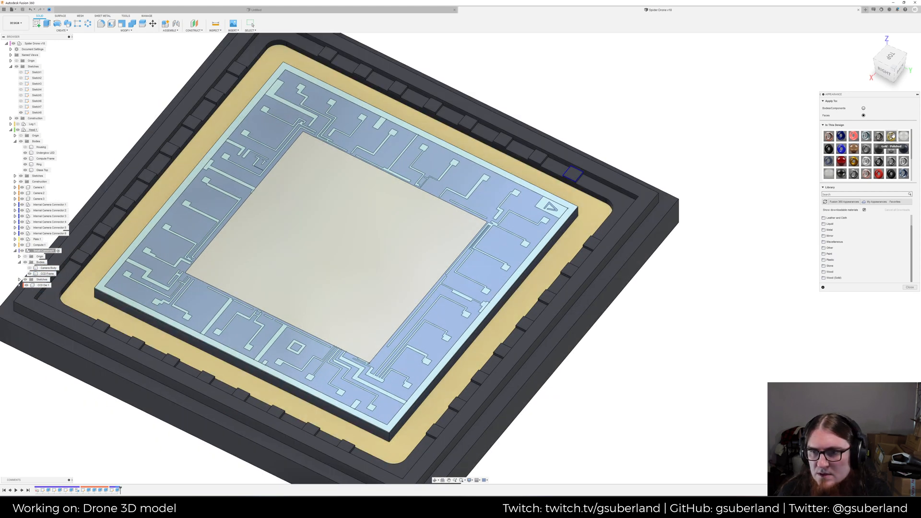
pyautogui.moveTo(890, 135); pyautogui.dragTo(538, 160)
pyautogui.moveTo(891, 137); pyautogui.dragTo(505, 142)
pyautogui.moveTo(559, 98); pyautogui.dragTo(733, 152, button='middle')
pyautogui.moveTo(891, 137); pyautogui.dragTo(642, 175)
pyautogui.moveTo(891, 138); pyautogui.dragTo(606, 157)
pyautogui.moveTo(890, 136); pyautogui.dragTo(570, 140)
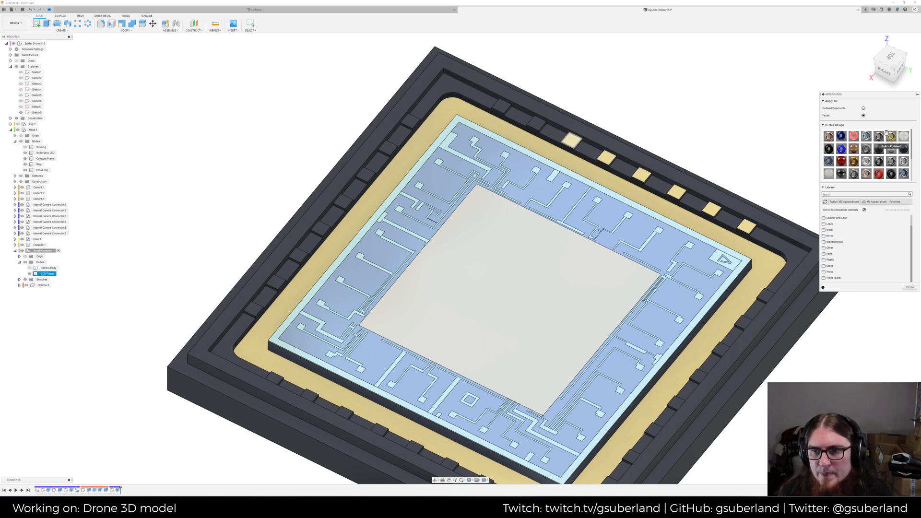
pyautogui.moveTo(857, 139); pyautogui.dragTo(536, 124)
pyautogui.moveTo(891, 137); pyautogui.dragTo(544, 122)
pyautogui.moveTo(504, 111); pyautogui.dragTo(502, 107)
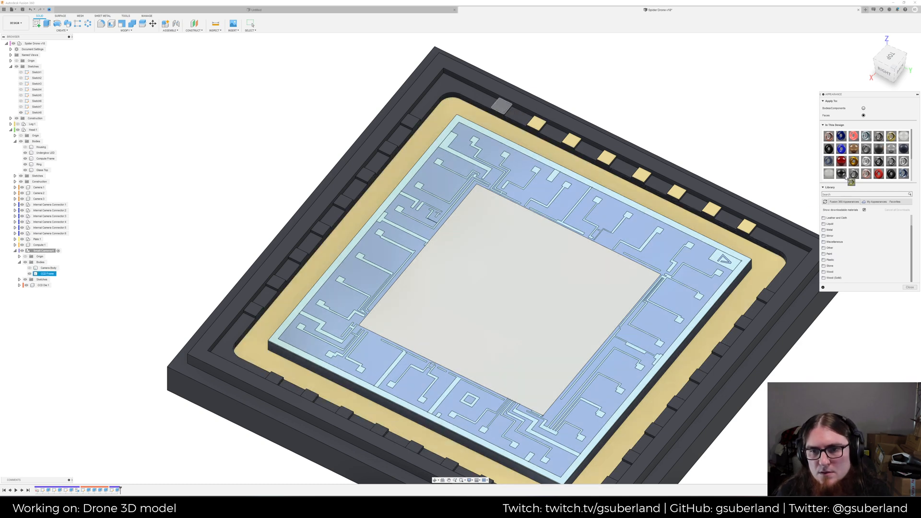
# Apply the Gold - Polished appearance to the eight pad faces on the top ledge, starting from the A-marked corner
pyautogui.moveTo(856, 194); pyautogui.dragTo(766, 296)
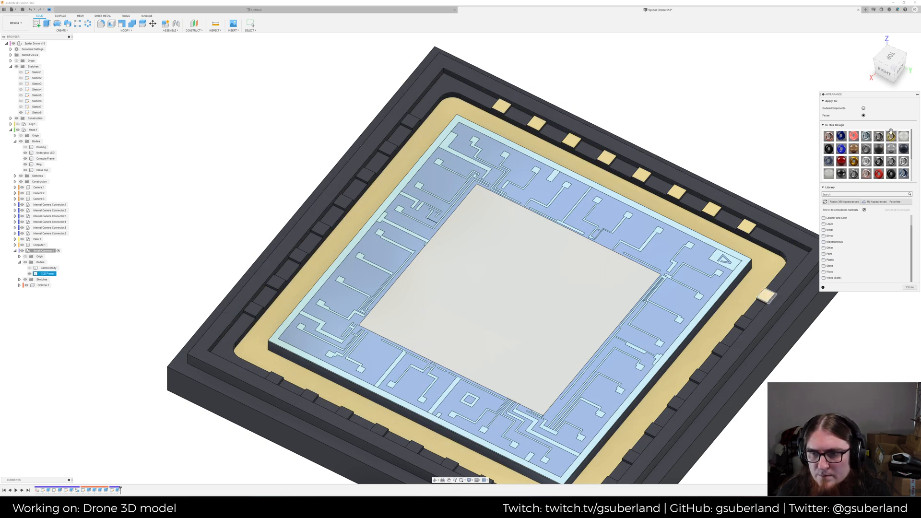
pyautogui.moveTo(764, 326); pyautogui.dragTo(758, 238, button='middle')
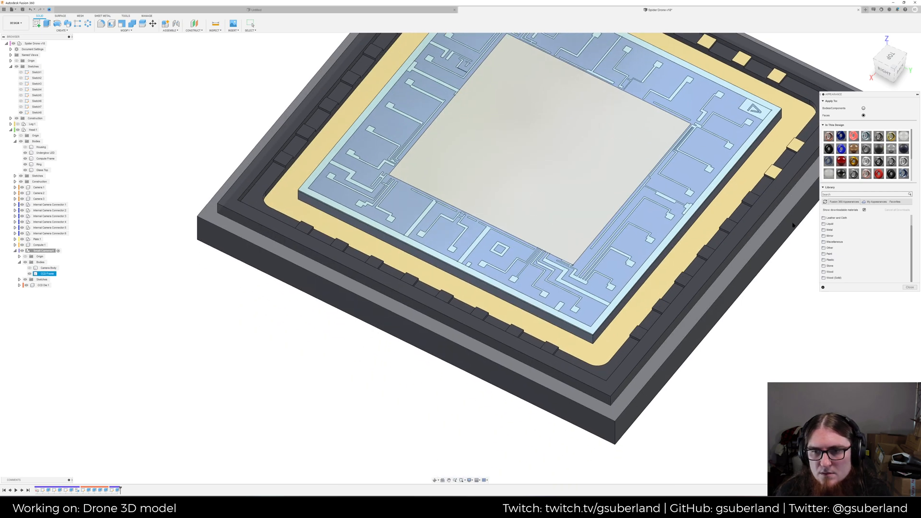
pyautogui.moveTo(755, 202); pyautogui.dragTo(753, 201)
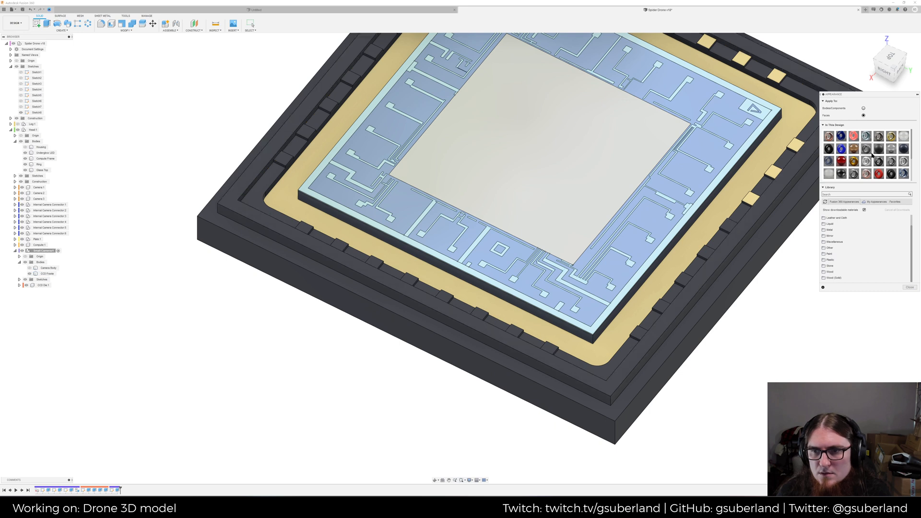
pyautogui.moveTo(890, 137); pyautogui.dragTo(707, 252)
pyautogui.moveTo(892, 138); pyautogui.dragTo(638, 332)
# Apply the Gold - Polished appearance to the first five pad faces on the right ledge, starting beside the top ledge
pyautogui.moveTo(891, 137); pyautogui.dragTo(546, 345)
pyautogui.moveTo(891, 137); pyautogui.dragTo(517, 334)
pyautogui.moveTo(891, 137); pyautogui.dragTo(445, 299)
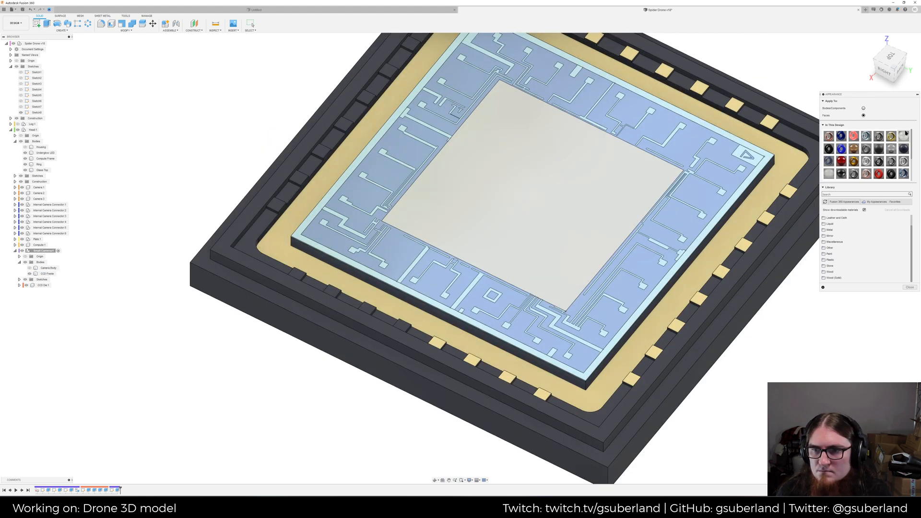
pyautogui.moveTo(891, 136); pyautogui.dragTo(404, 332)
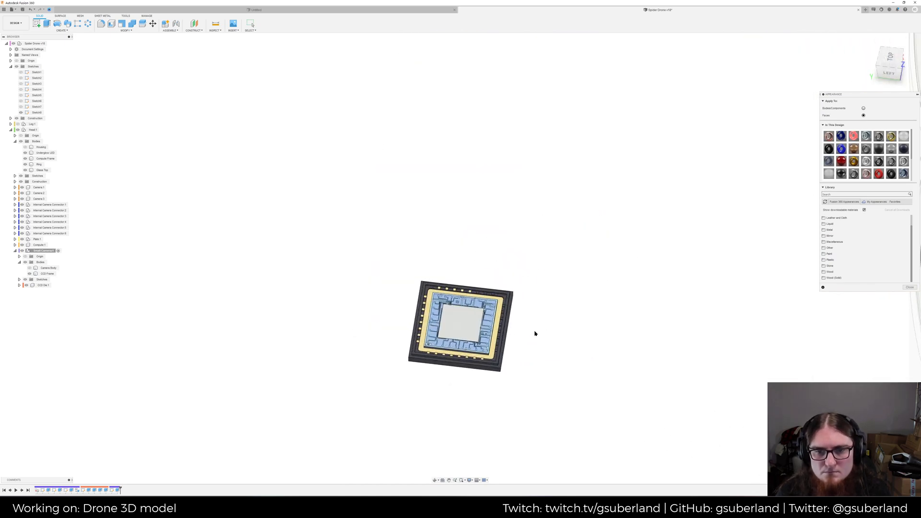
# Apply the Gold - Polished appearance to all eight pad faces on the frame's bottom ledge
pyautogui.scroll(10, 536, 334)
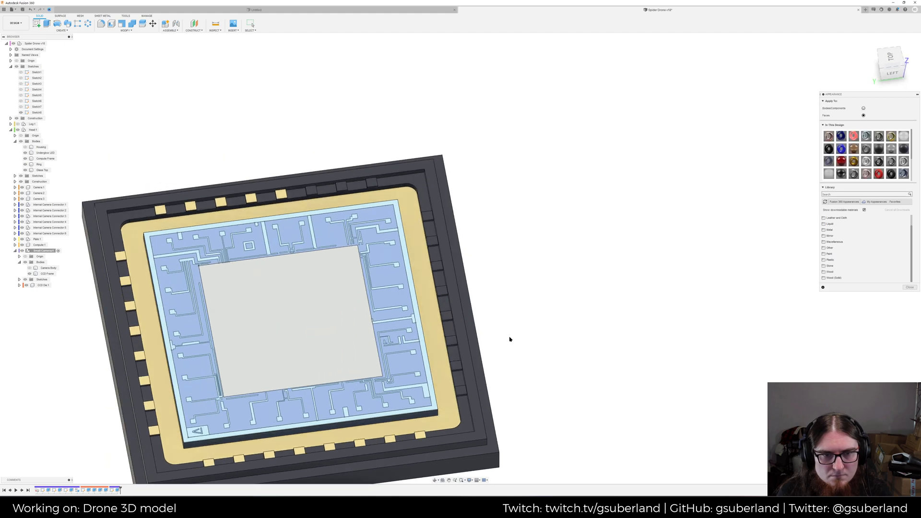
pyautogui.moveTo(509, 339); pyautogui.dragTo(568, 286, button='middle')
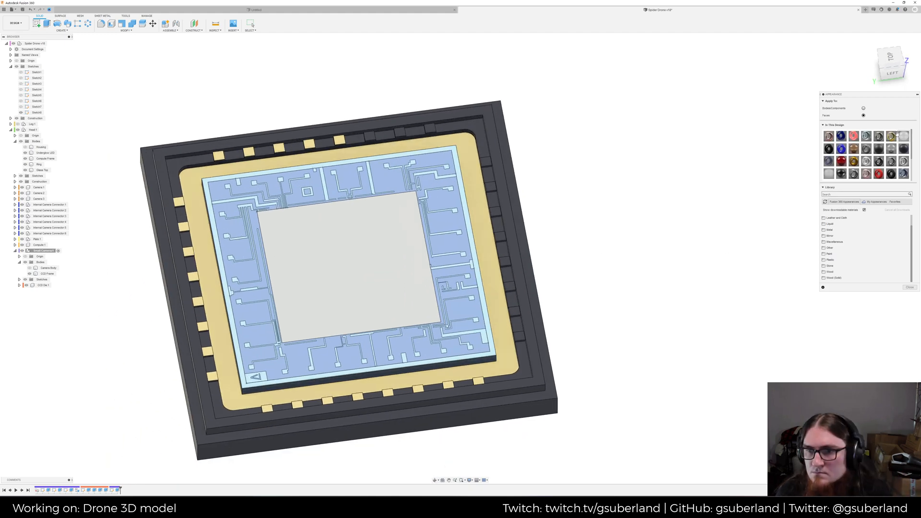
pyautogui.click(534, 329)
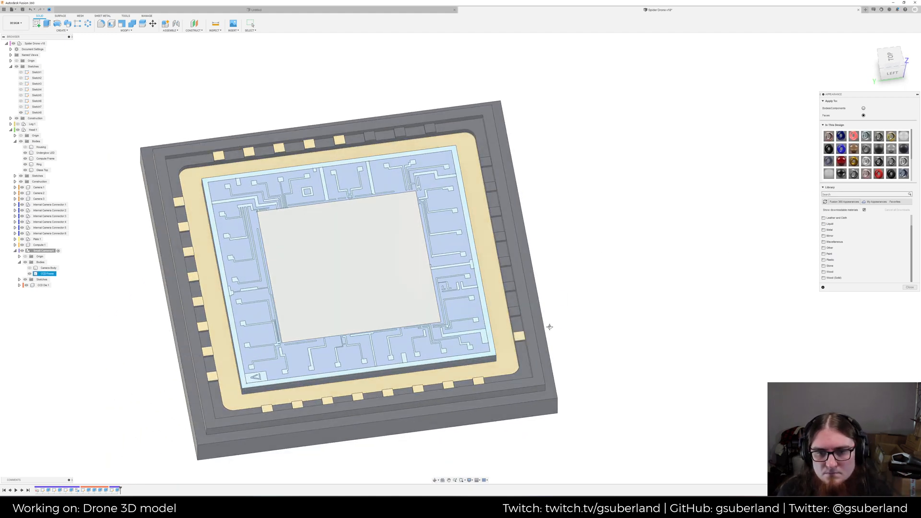
pyautogui.moveTo(533, 328); pyautogui.dragTo(710, 286, button='middle')
pyautogui.moveTo(710, 286); pyautogui.dragTo(713, 252)
pyautogui.moveTo(889, 138); pyautogui.dragTo(709, 230)
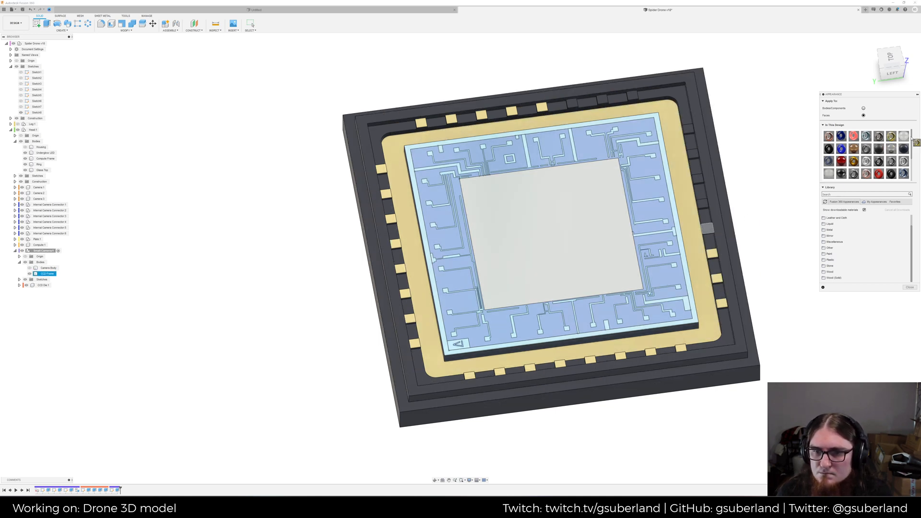
pyautogui.moveTo(890, 136); pyautogui.dragTo(702, 205)
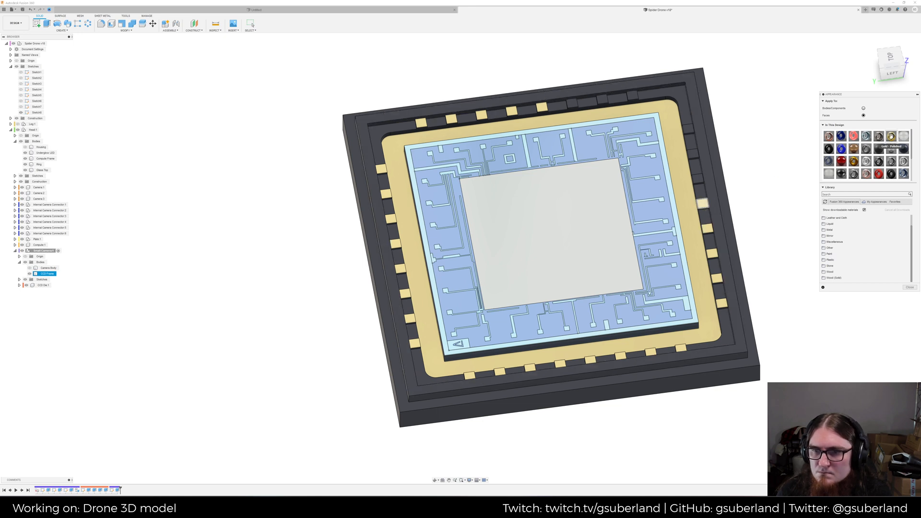
pyautogui.moveTo(891, 137); pyautogui.dragTo(691, 129)
# Apply the Gold - Polished appearance to the last three pad faces on the right ledge and close the appearance settings
pyautogui.moveTo(891, 136); pyautogui.dragTo(602, 99)
pyautogui.moveTo(890, 136); pyautogui.dragTo(572, 102)
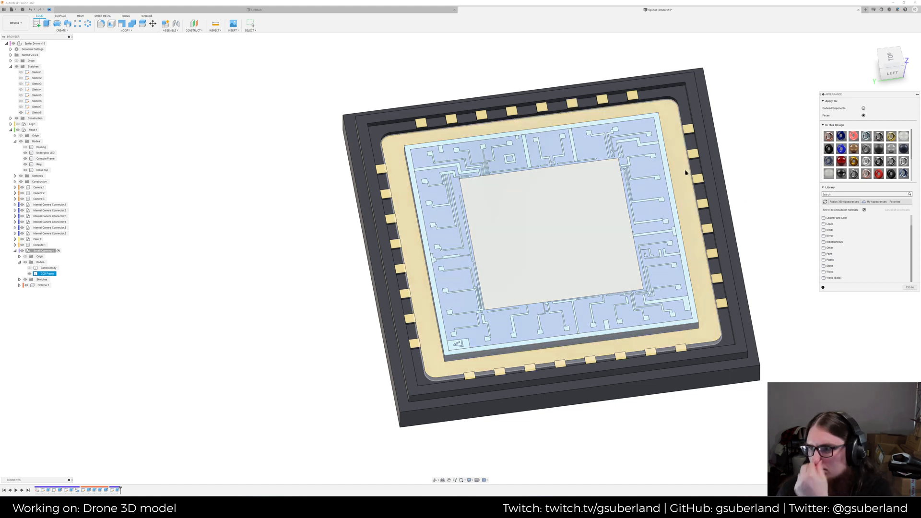
pyautogui.click(310, 145)
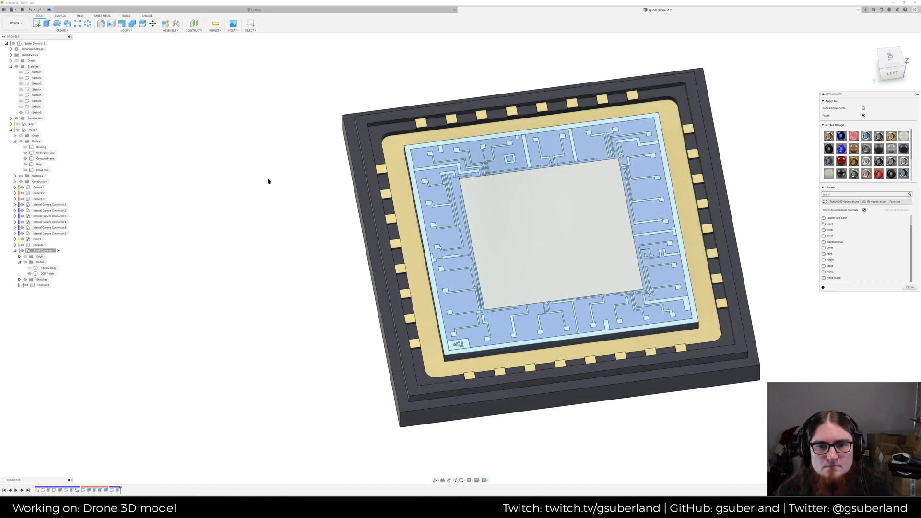
pyautogui.scroll(-3, 253, 182)
pyautogui.keyDown('shift'); pyautogui.moveTo(253, 183); pyautogui.dragTo(234, 184, button='middle'); pyautogui.keyUp('shift')
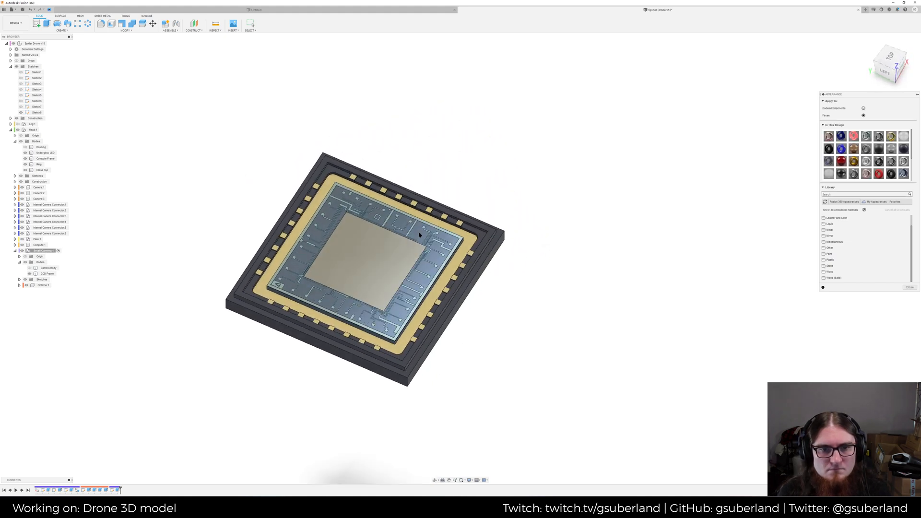
pyautogui.moveTo(633, 231); pyautogui.dragTo(675, 237, button='middle')
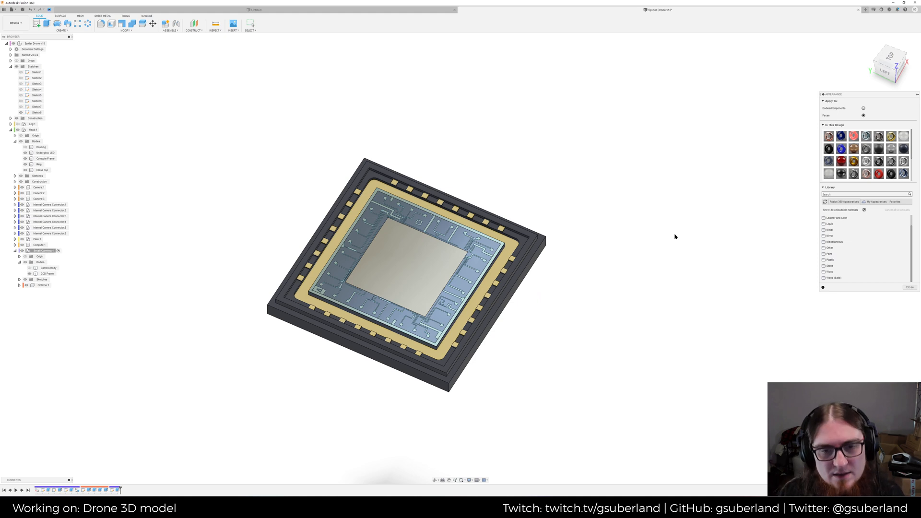
pyautogui.click(909, 286)
pyautogui.moveTo(601, 290); pyautogui.dragTo(670, 271, button='middle')
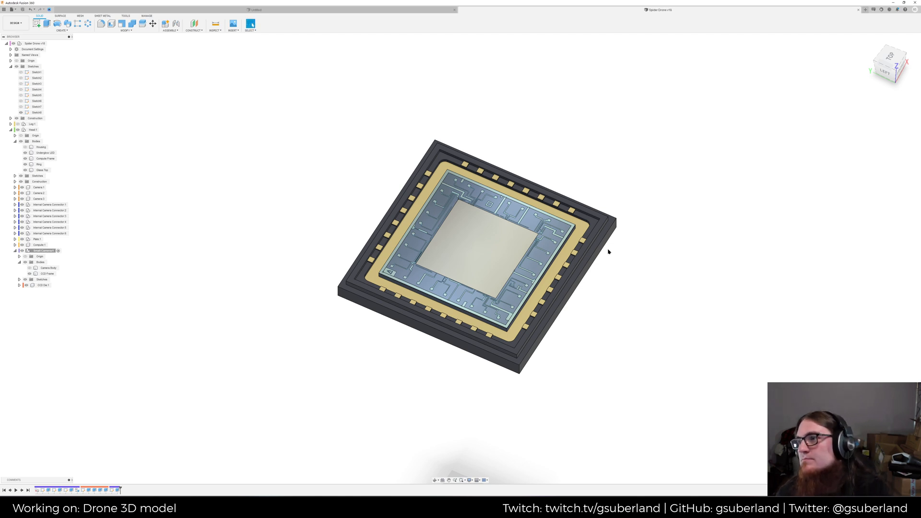
pyautogui.scroll(5, 541, 228)
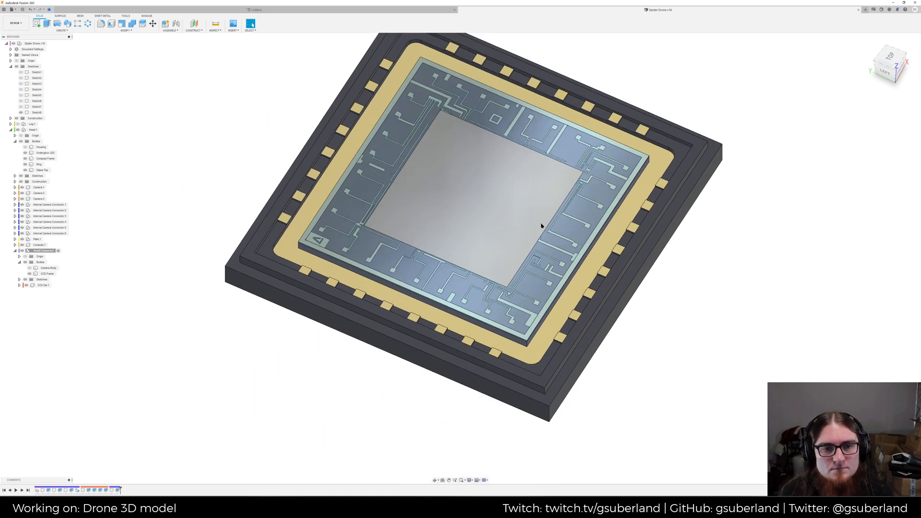
pyautogui.moveTo(541, 226)
pyautogui.keyDown('shift'); pyautogui.mouseDown(button='middle')
pyautogui.moveTo(502, 247)
pyautogui.moveTo(535, 224)
pyautogui.mouseUp(button='middle'); pyautogui.keyUp('shift')
pyautogui.scroll(-4, 698, 177)
pyautogui.moveTo(694, 179); pyautogui.dragTo(583, 201, button='middle')
pyautogui.scroll(-1, 576, 201)
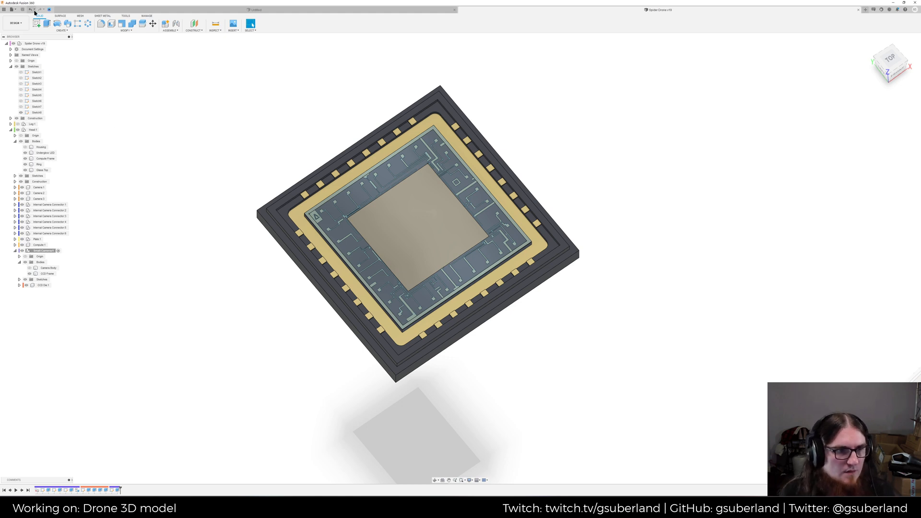
# Create an internal component named "Bond Wire" inside the small camera component
pyautogui.click(60, 30)
pyautogui.click(48, 39)
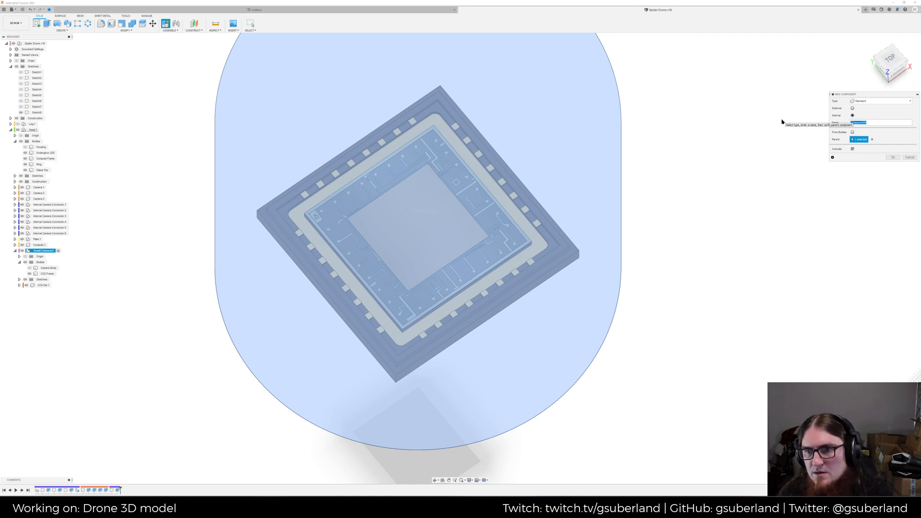
pyautogui.write('Bond Wire')
pyautogui.press('Return')
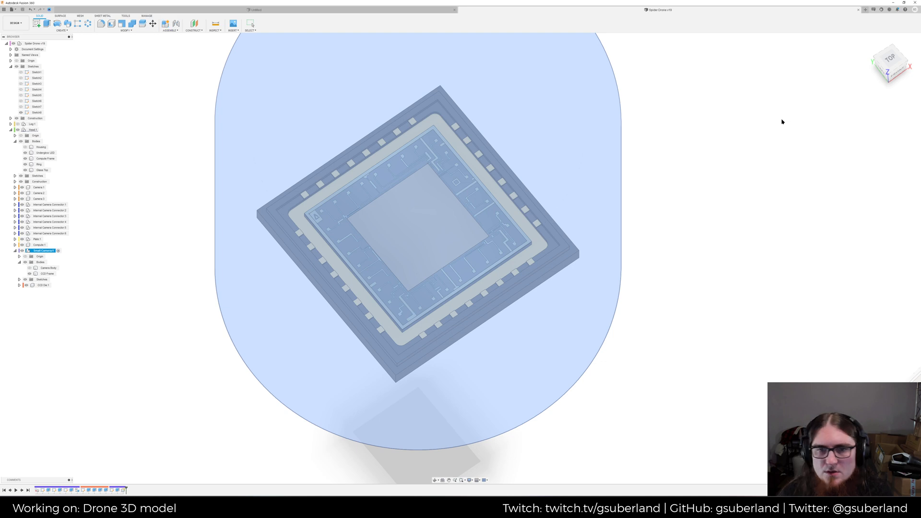
# Start a sketch on the face of the top-ledge pad nearest the die's A-marked corner
pyautogui.scroll(4, 258, 251)
pyautogui.scroll(5, 363, 215)
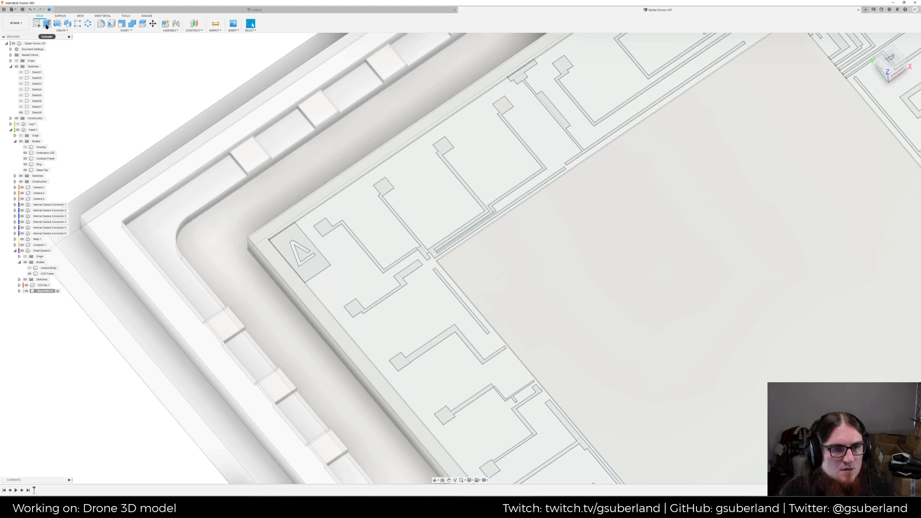
pyautogui.rightClick(326, 231)
pyautogui.click(257, 160)
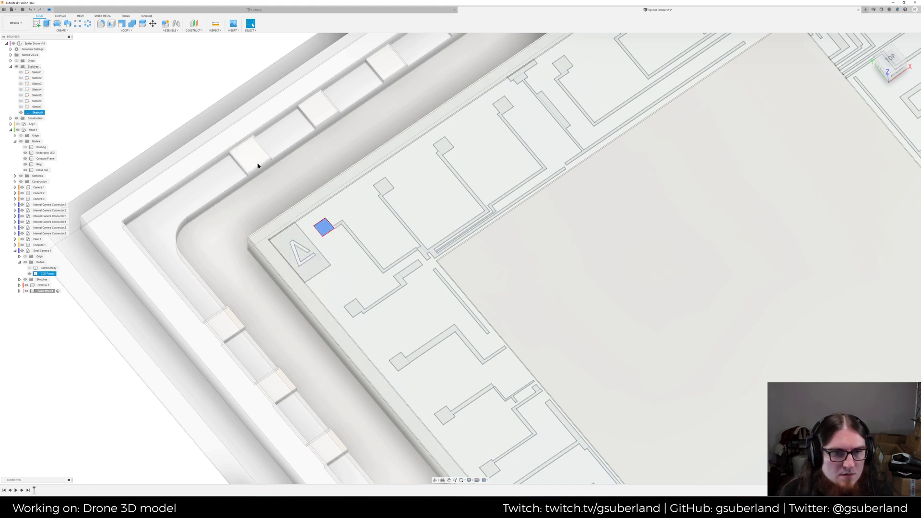
pyautogui.rightClick(257, 163)
pyautogui.click(254, 160)
pyautogui.click(254, 159)
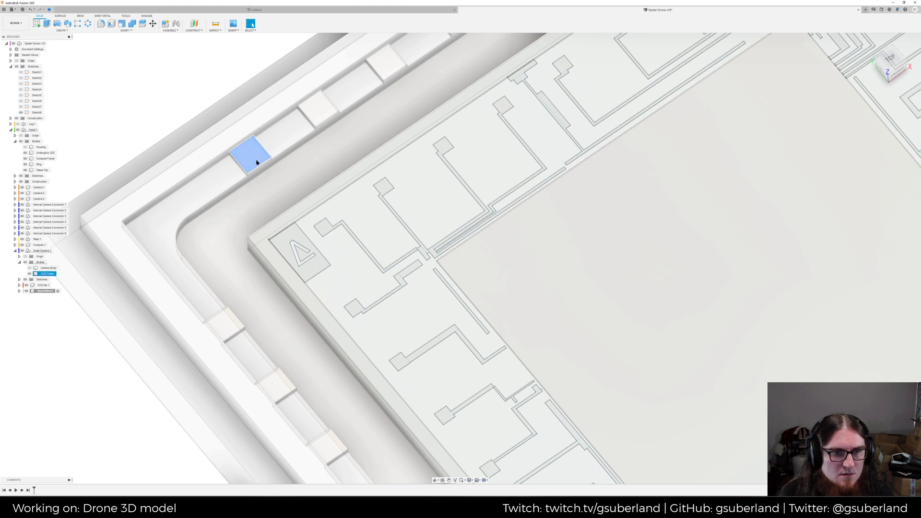
pyautogui.rightClick(255, 160)
pyautogui.click(258, 185)
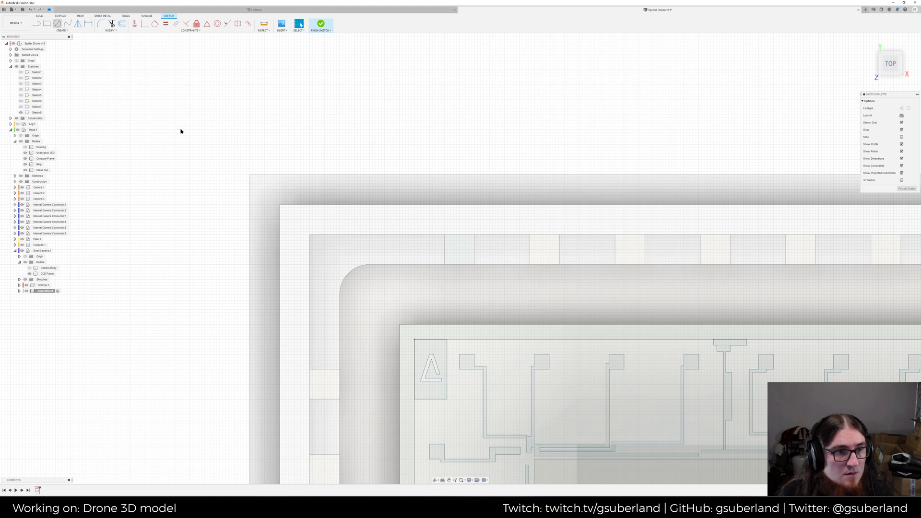
# Begin a center-diameter circle on the top-ledge pad nearest the A-marked corner
pyautogui.scroll(3, 446, 247)
pyautogui.press('c')
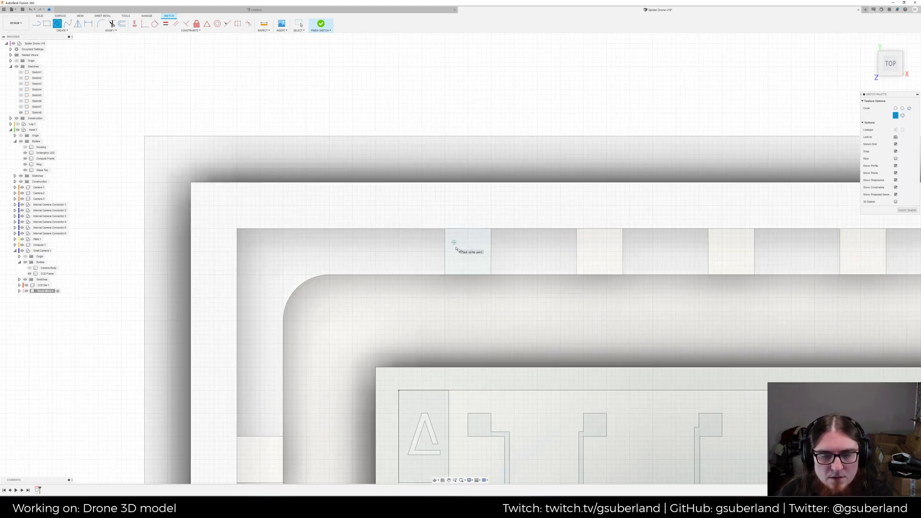
# Sketch a centre-point circle on the first raised pad along the frame's upper inner ledge
pyautogui.click(462, 250)
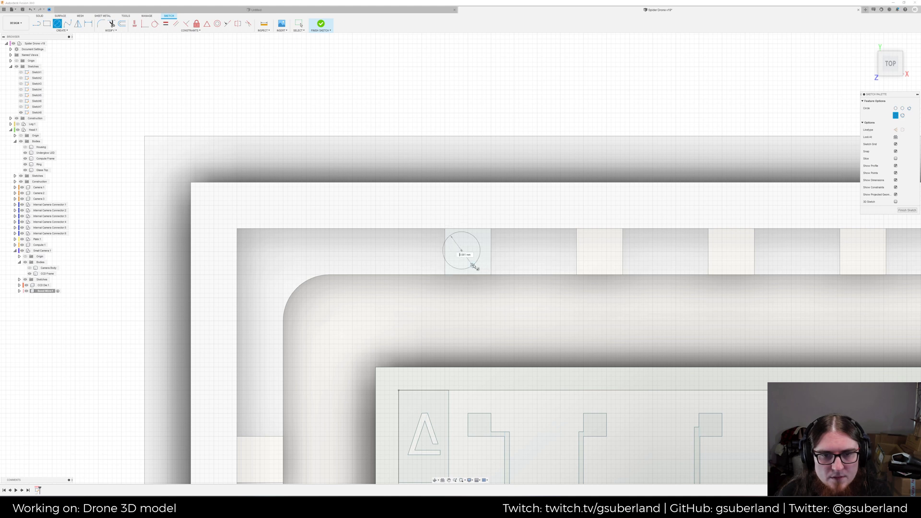
pyautogui.click(464, 263)
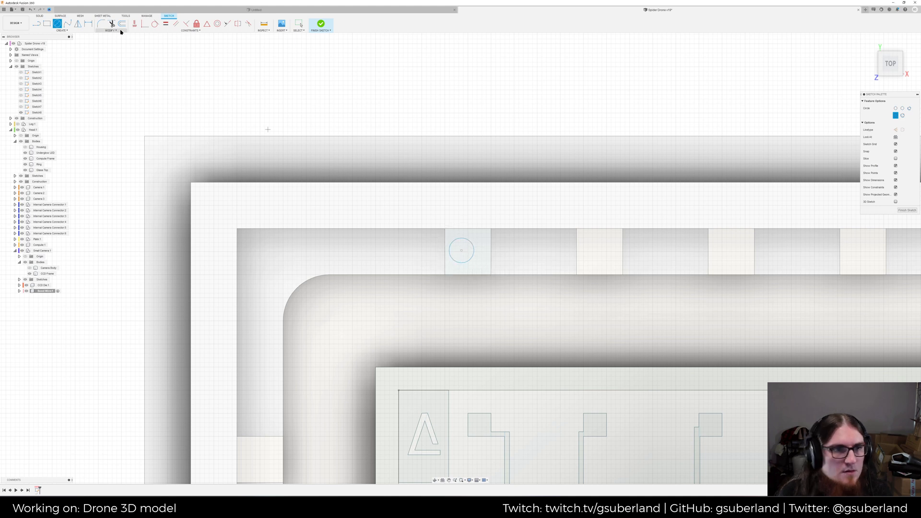
pyautogui.click(62, 30)
pyautogui.click(52, 62)
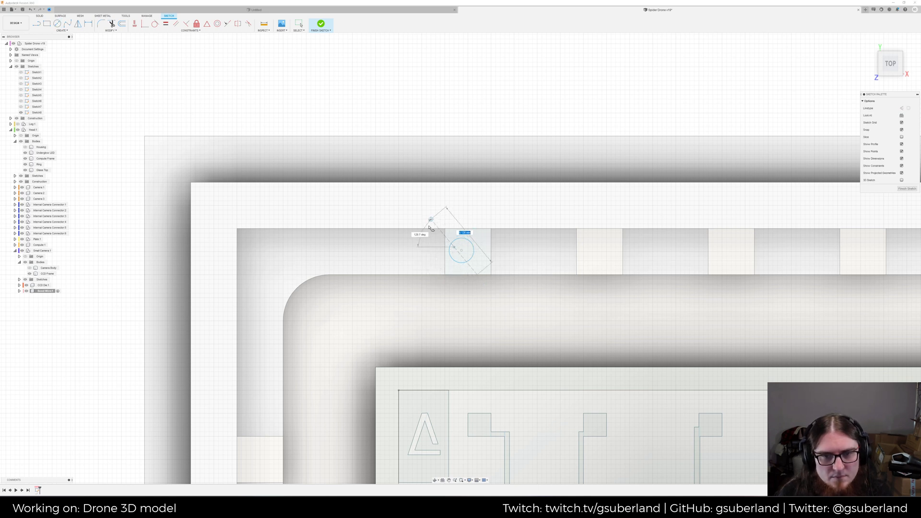
pyautogui.press('Escape')
# Sketch an upright ellipse overlapping the circle on the first pad and finish the sketch
pyautogui.click(62, 30)
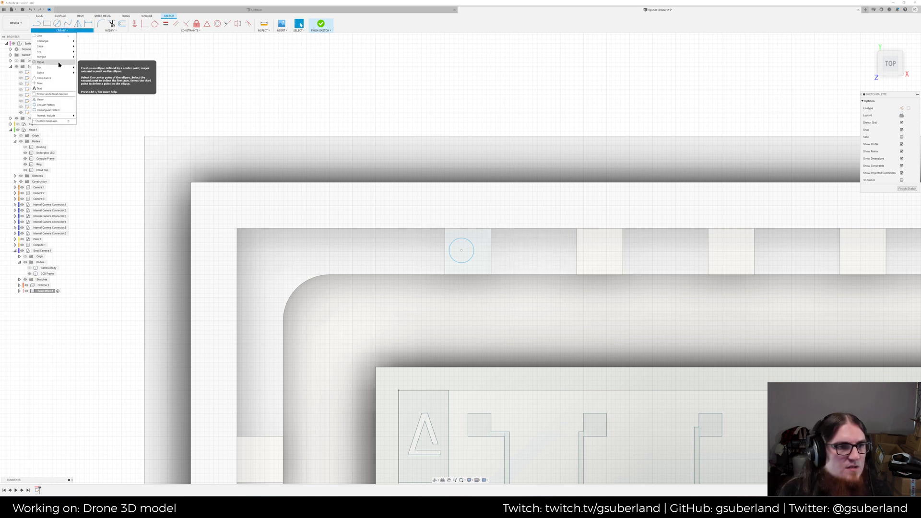
pyautogui.click(58, 63)
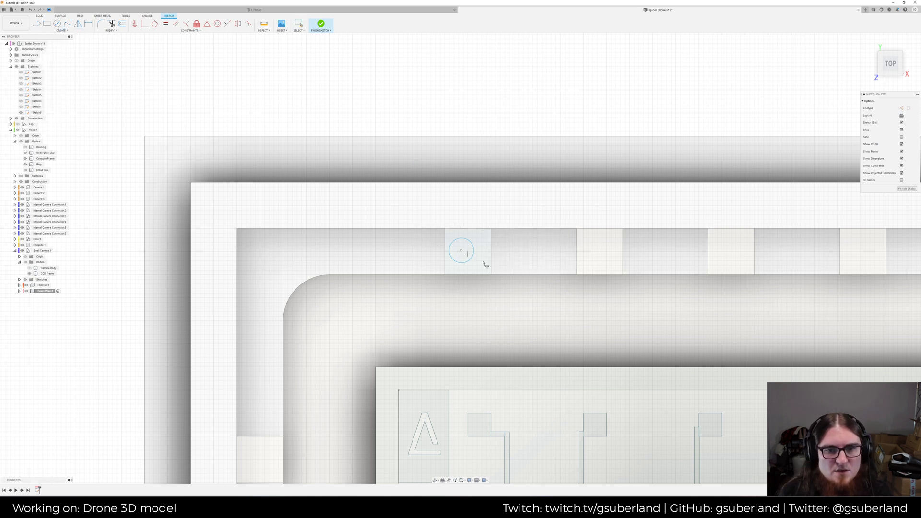
pyautogui.click(461, 250)
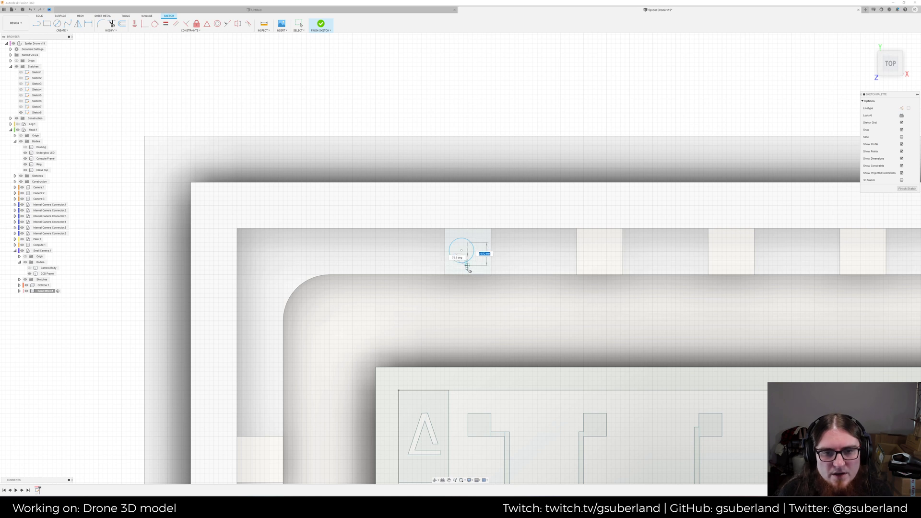
pyautogui.click(462, 271)
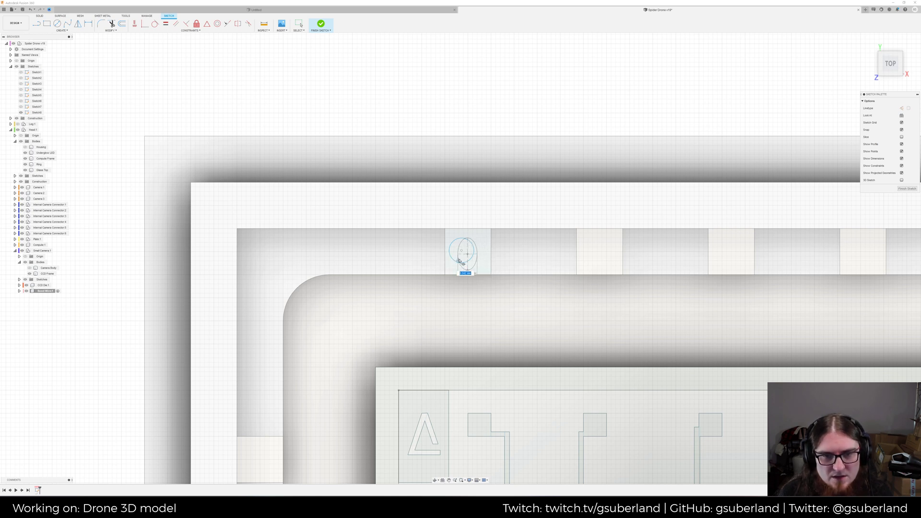
pyautogui.click(460, 261)
pyautogui.moveTo(547, 241); pyautogui.dragTo(495, 226, button='middle')
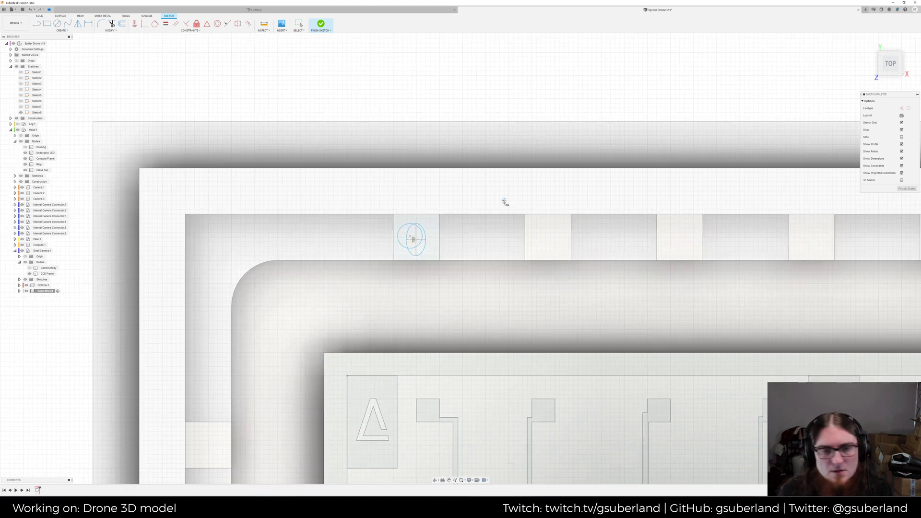
pyautogui.scroll(-3, 456, 234)
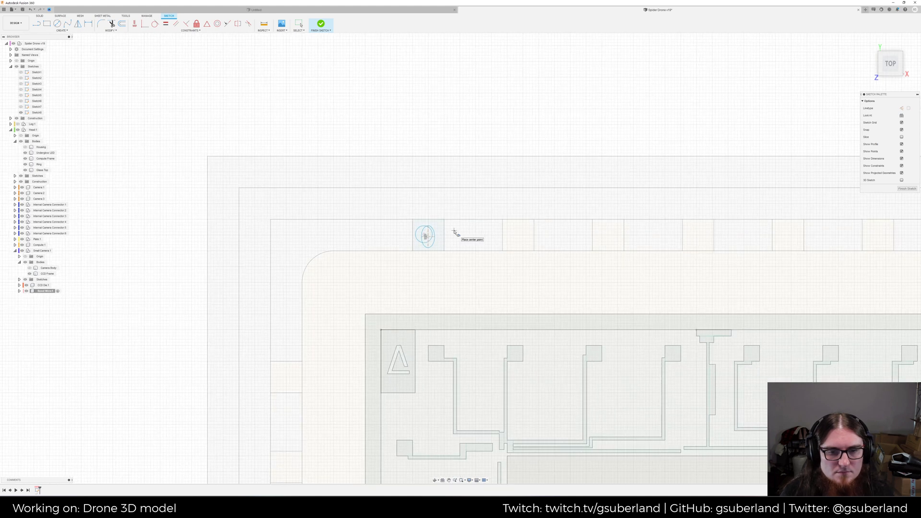
pyautogui.scroll(2, 456, 233)
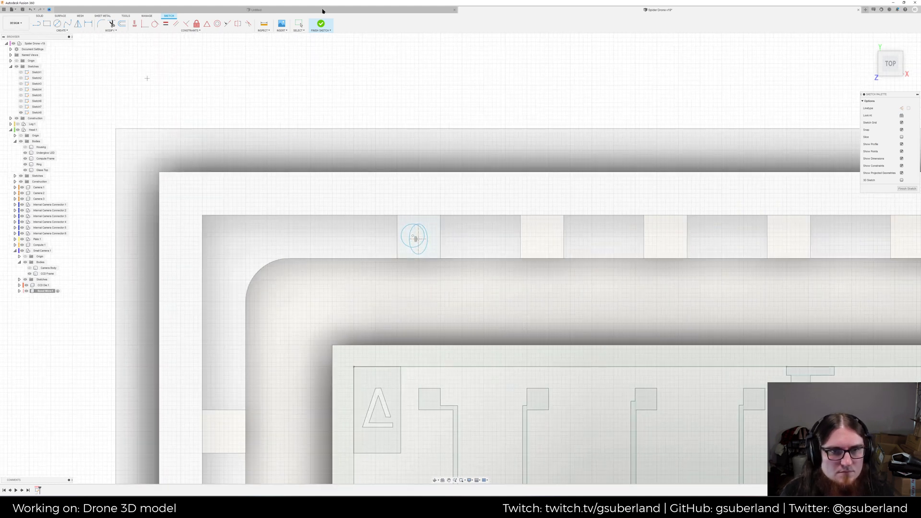
pyautogui.click(320, 24)
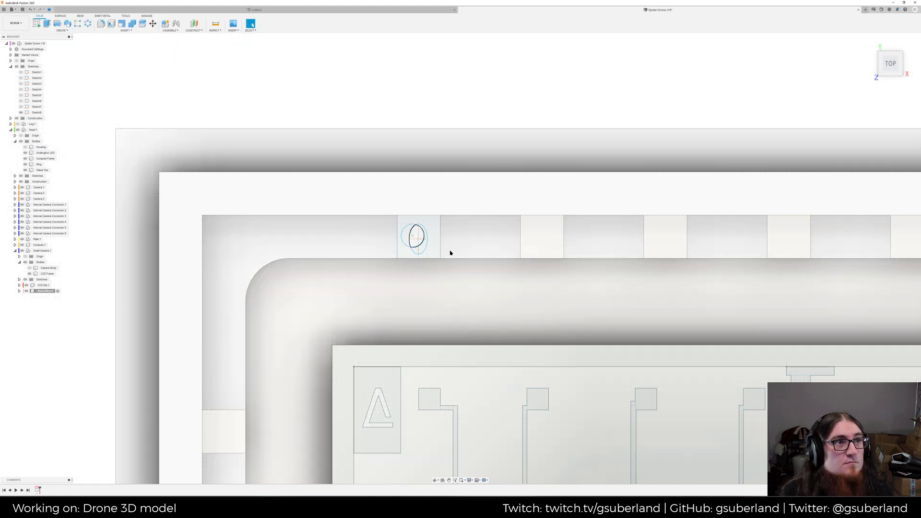
# Extrude all regions of the overlapping circle and ellipse upward into a thin new body
pyautogui.scroll(3, 408, 259)
pyautogui.click(408, 232)
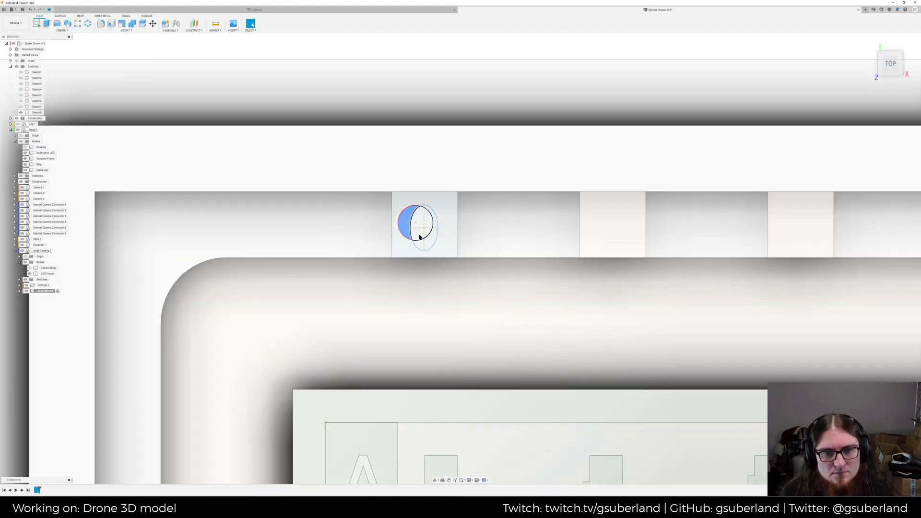
pyautogui.keyDown('ctrl'); pyautogui.click(430, 220); pyautogui.keyUp('ctrl')
pyautogui.keyDown('ctrl'); pyautogui.click(437, 226); pyautogui.keyUp('ctrl')
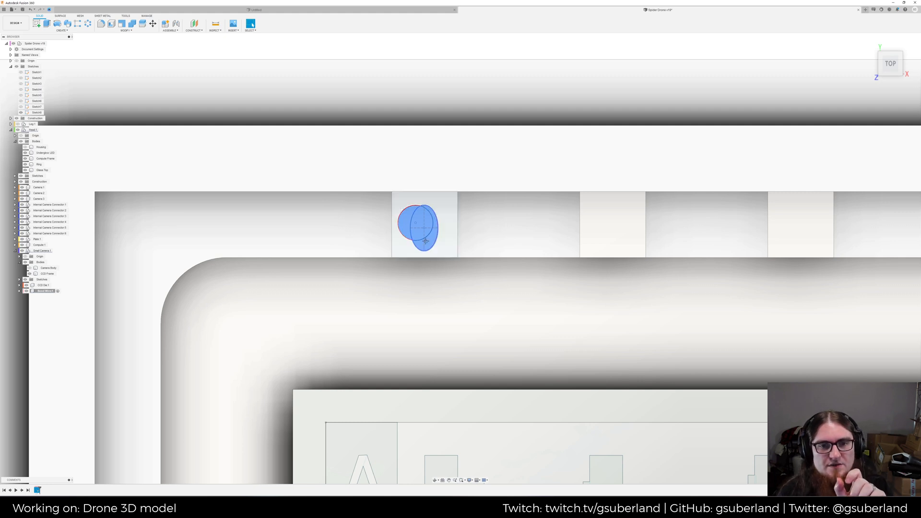
pyautogui.moveTo(427, 243); pyautogui.dragTo(412, 239, button='middle')
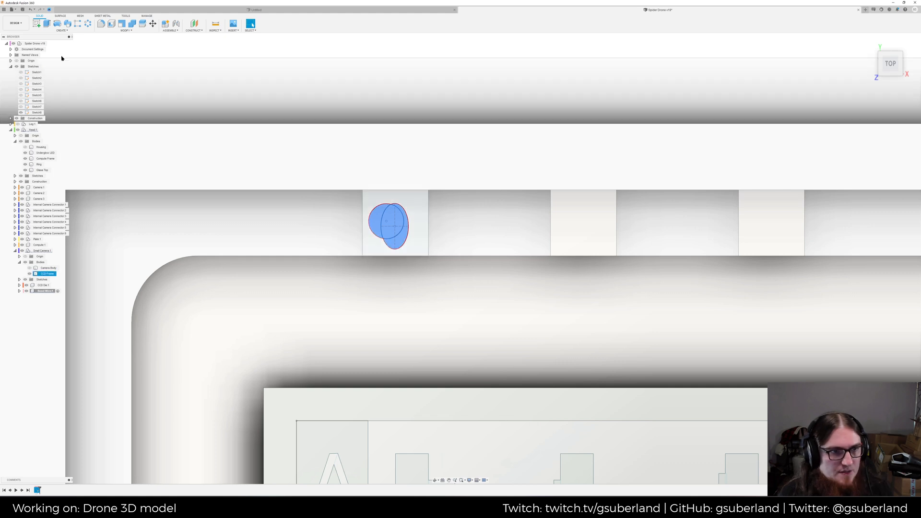
pyautogui.click(46, 25)
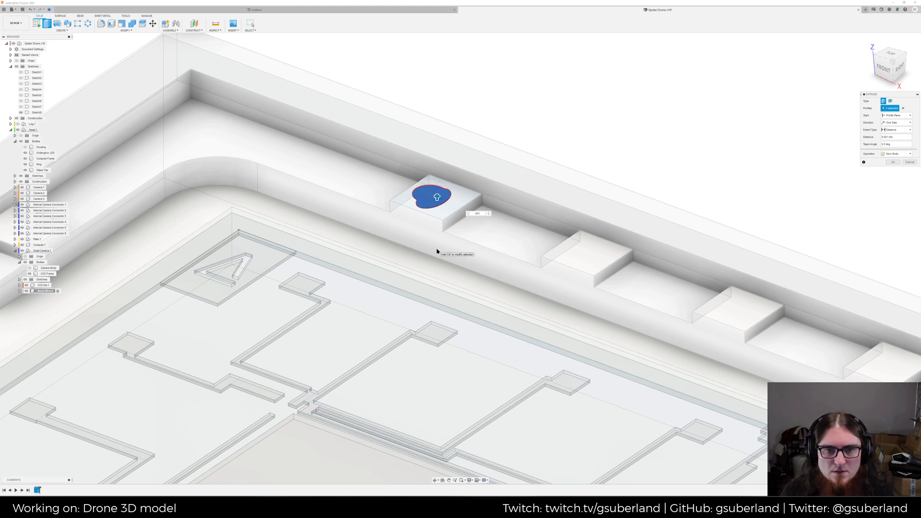
pyautogui.write('5')
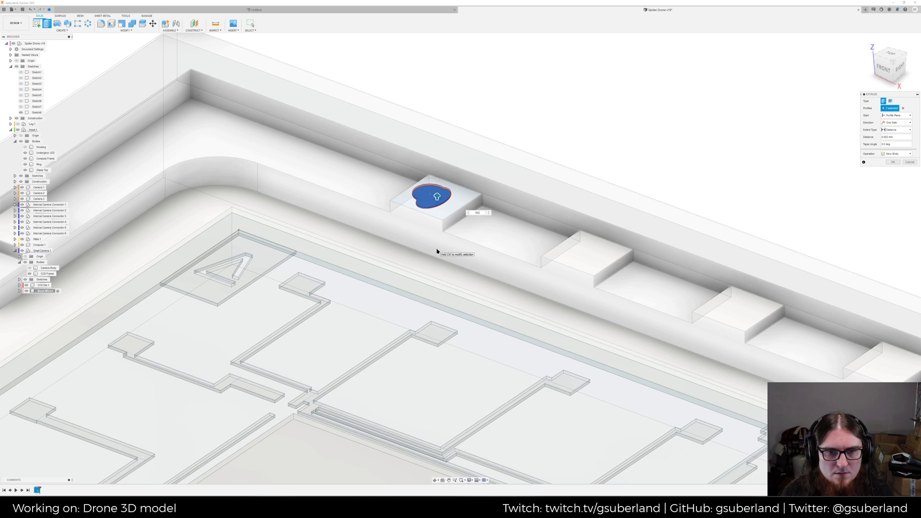
pyautogui.press('Return')
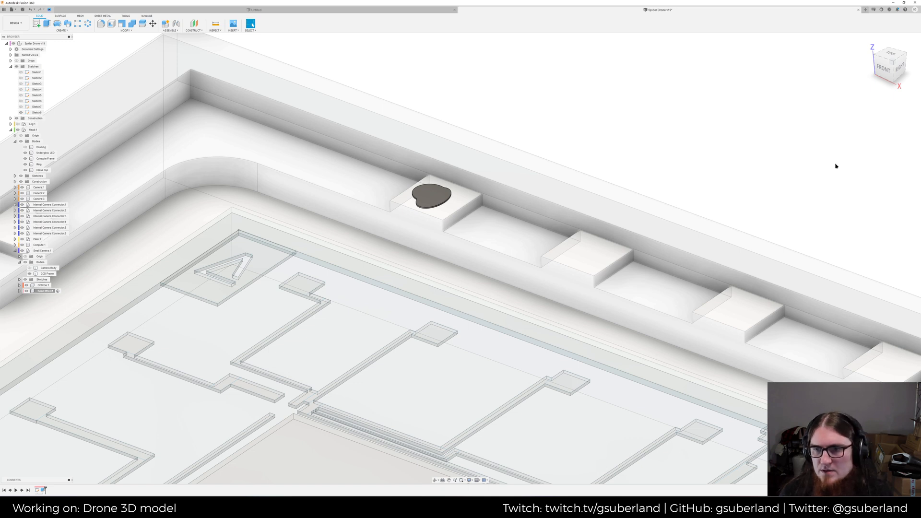
# Apply the gold appearance from the design's existing materials to the thin blob-shaped body
pyautogui.press('a')
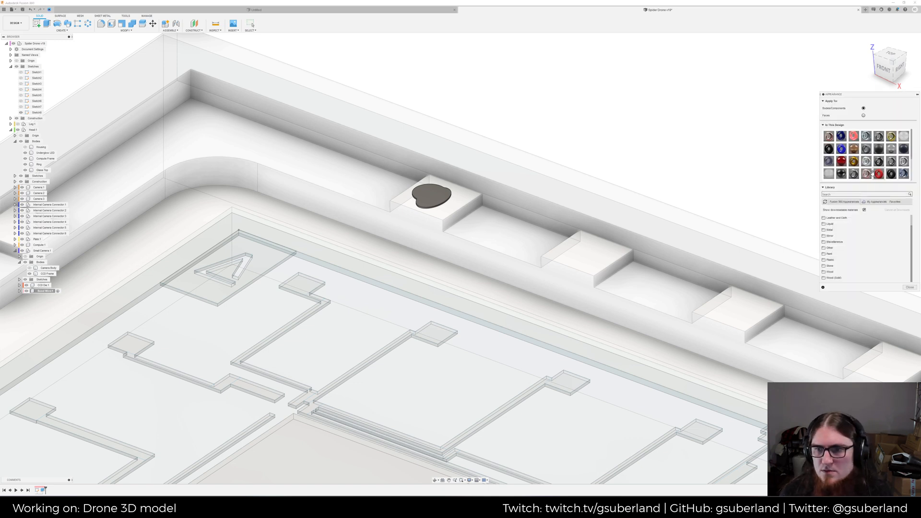
pyautogui.moveTo(895, 138); pyautogui.dragTo(445, 199)
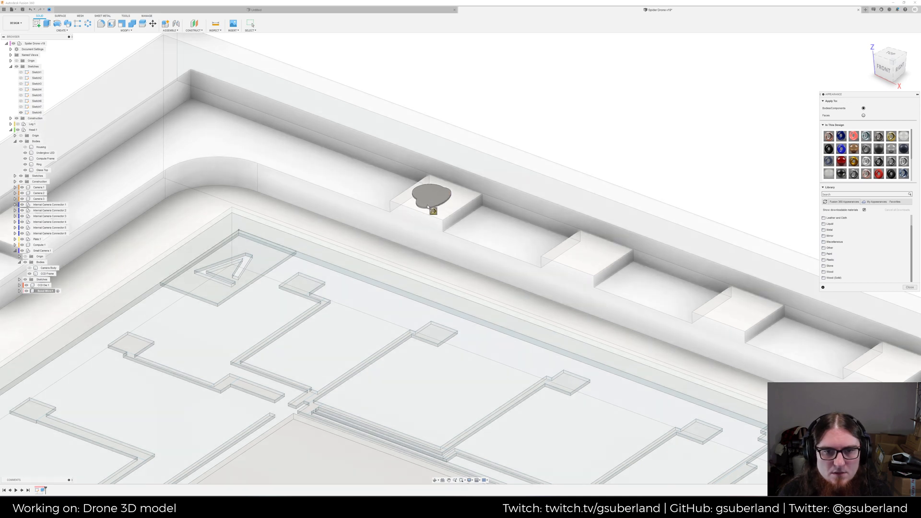
pyautogui.moveTo(432, 204); pyautogui.dragTo(882, 167)
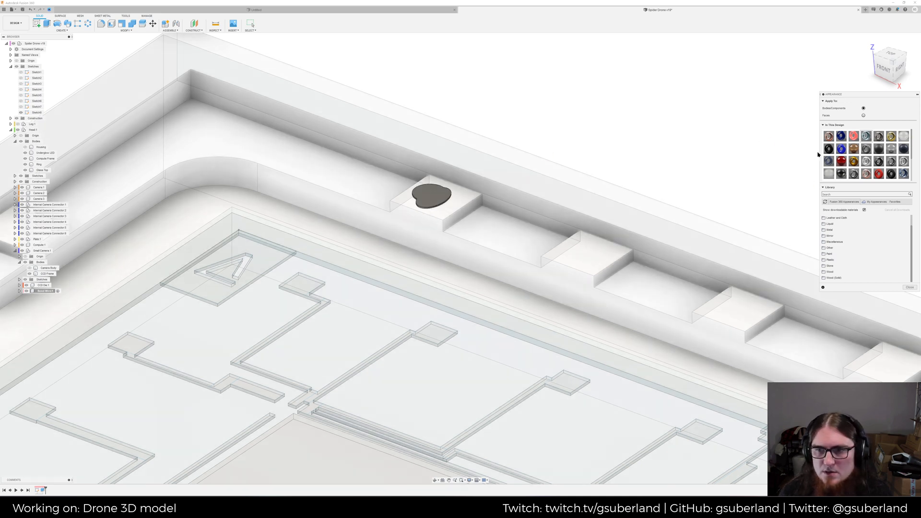
pyautogui.moveTo(420, 198); pyautogui.dragTo(401, 240, button='middle')
pyautogui.click(404, 247)
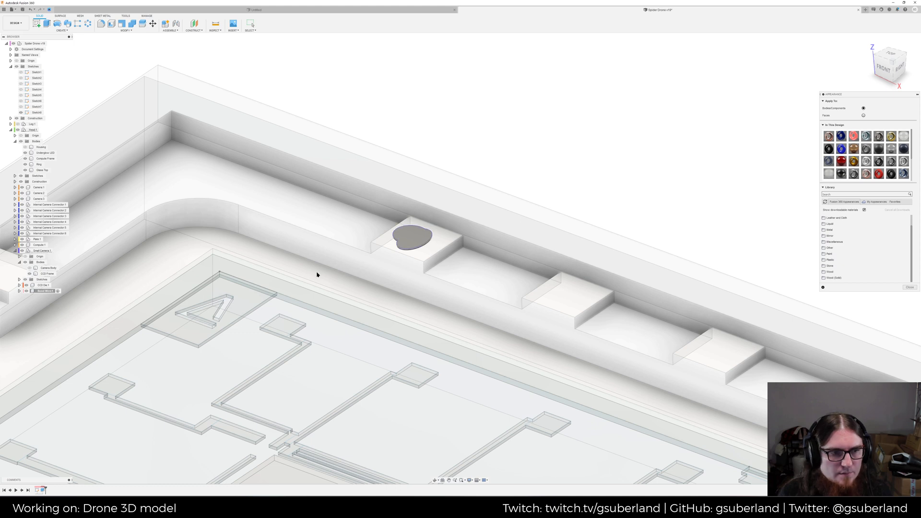
pyautogui.moveTo(891, 137); pyautogui.dragTo(431, 231)
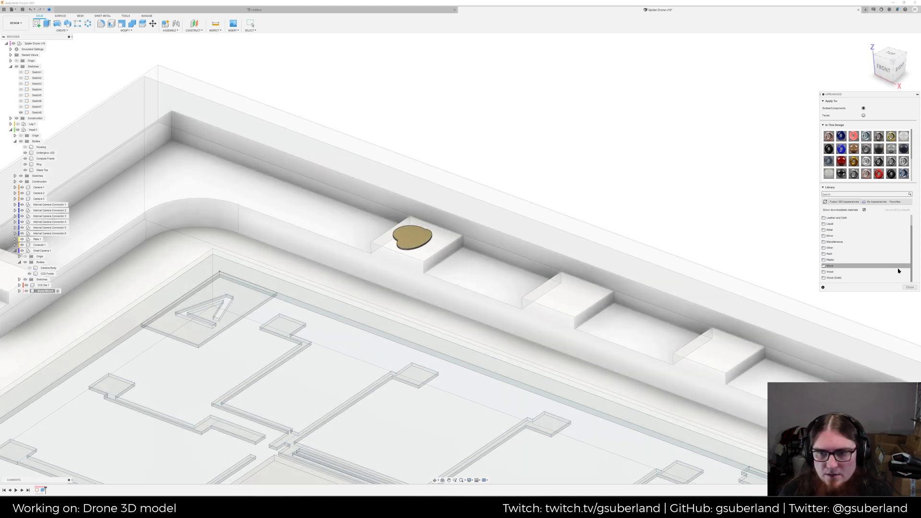
pyautogui.click(909, 287)
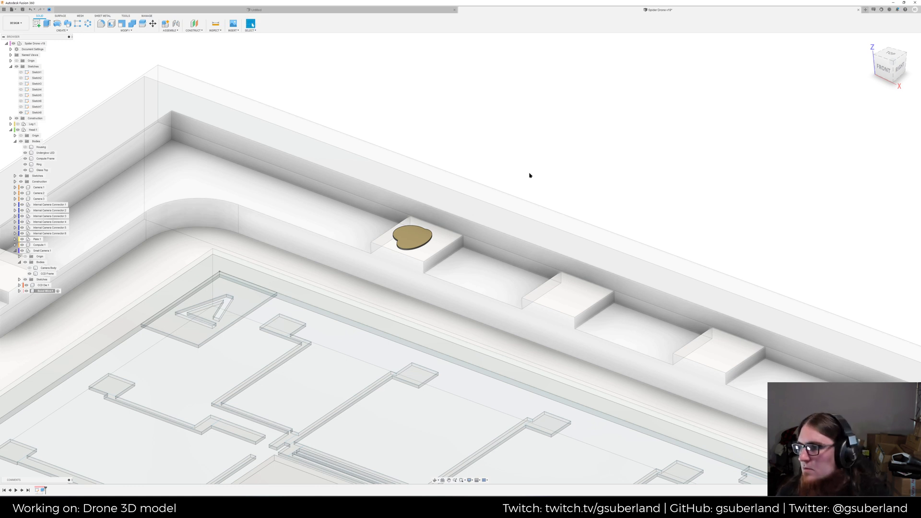
# Create a new sketch on the top face of the gold blob-shaped body
pyautogui.moveTo(417, 206); pyautogui.dragTo(438, 200, button='middle')
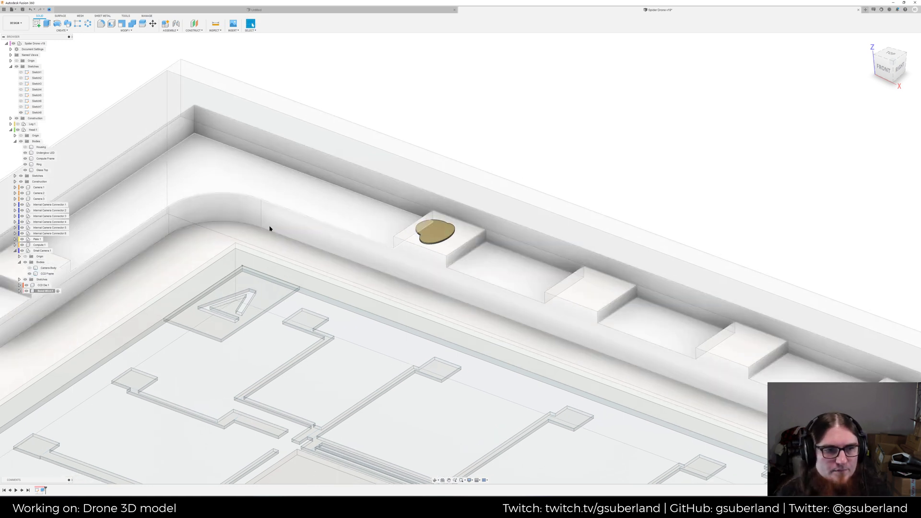
pyautogui.click(46, 273)
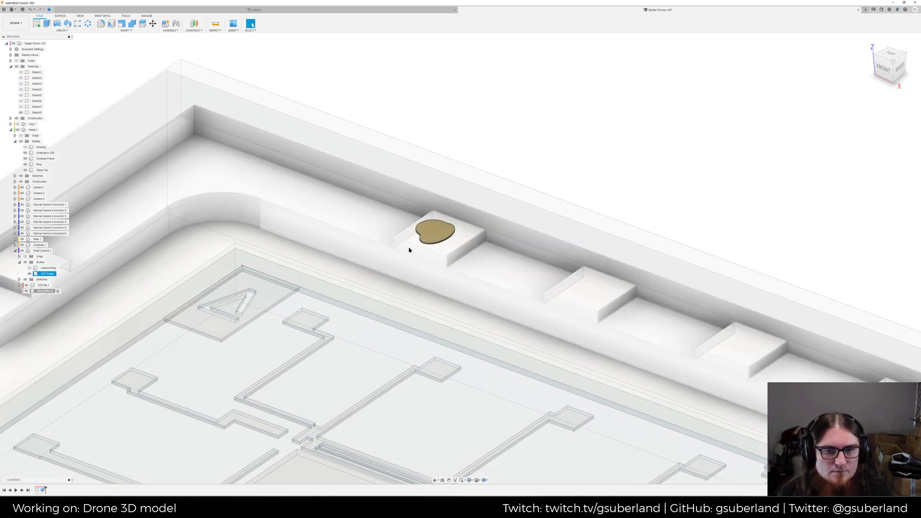
pyautogui.scroll(-2, 417, 243)
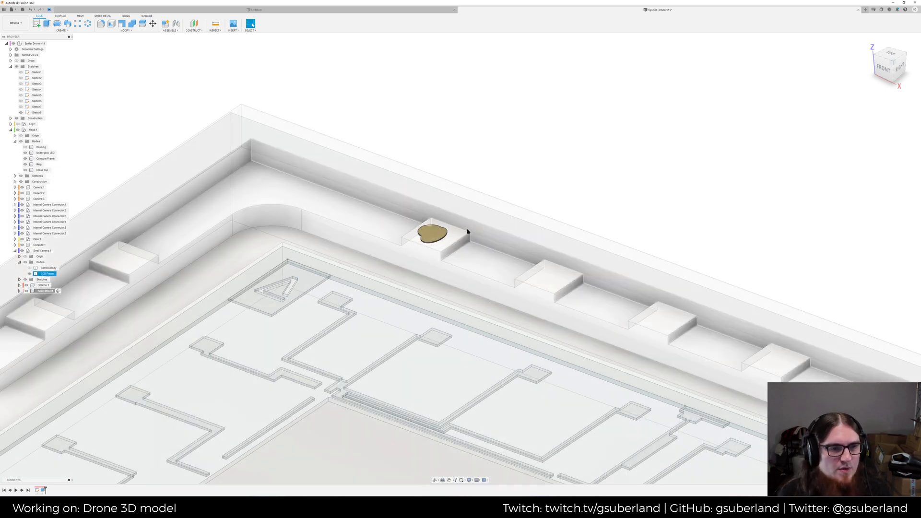
pyautogui.click(20, 291)
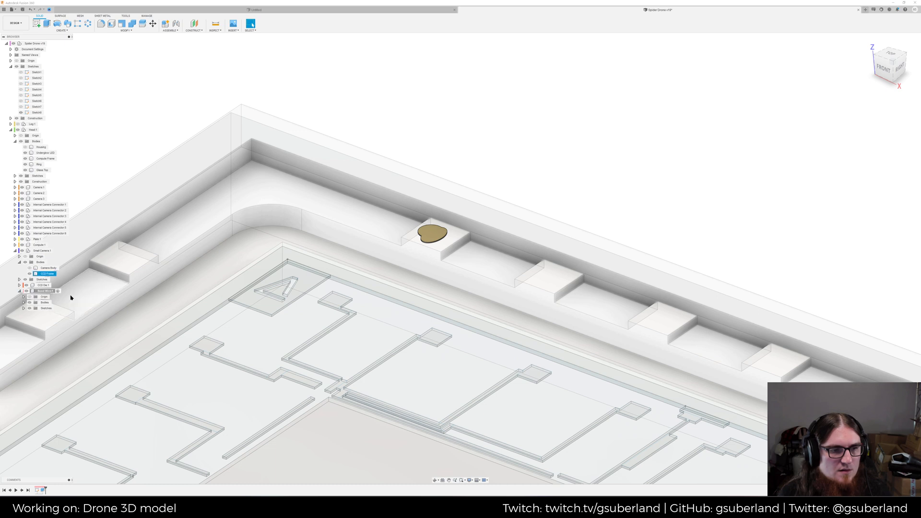
pyautogui.rightClick(428, 238)
pyautogui.click(429, 238)
pyautogui.rightClick(429, 238)
pyautogui.click(427, 263)
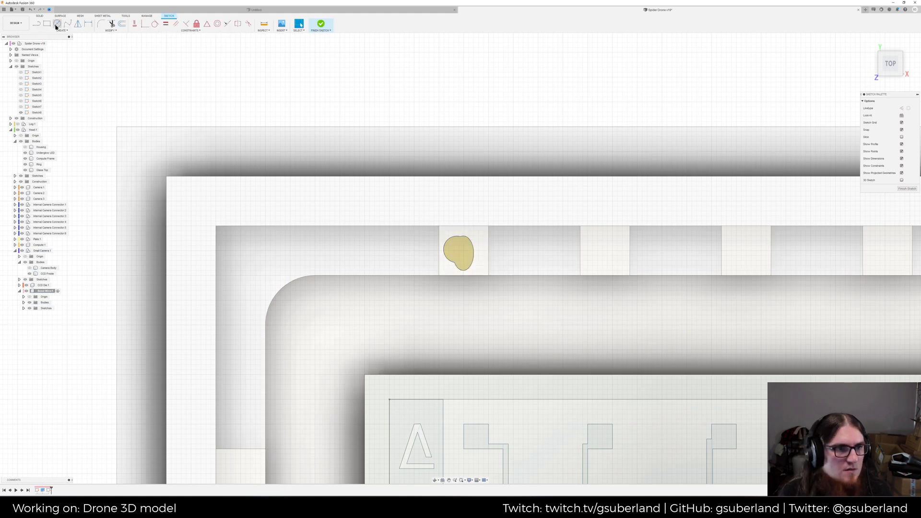
# Try to sketch two overlapping circles across the upper part of the gold body
pyautogui.press('c')
pyautogui.scroll(3, 451, 244)
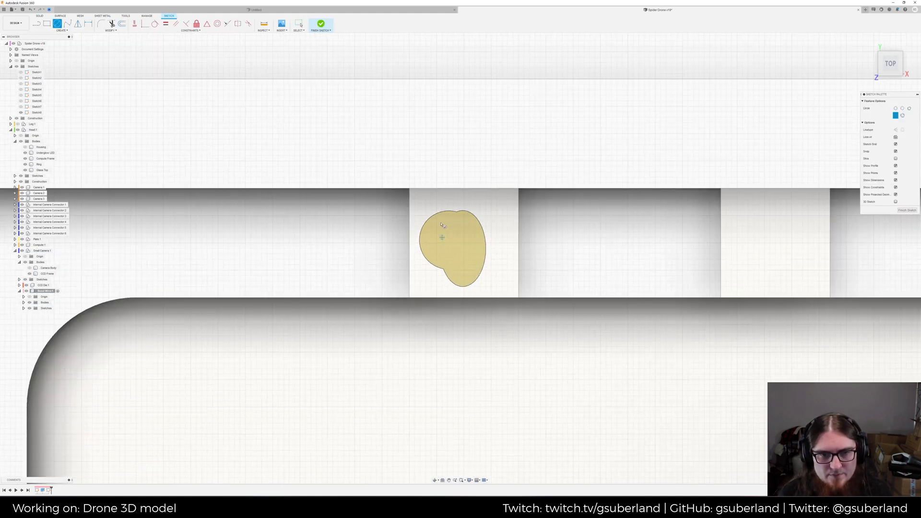
pyautogui.click(440, 229)
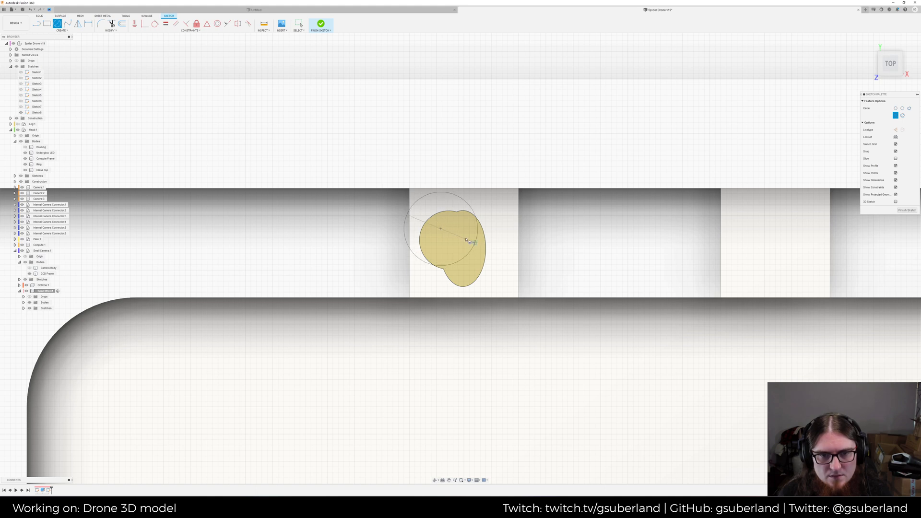
pyautogui.click(463, 239)
pyautogui.click(477, 232)
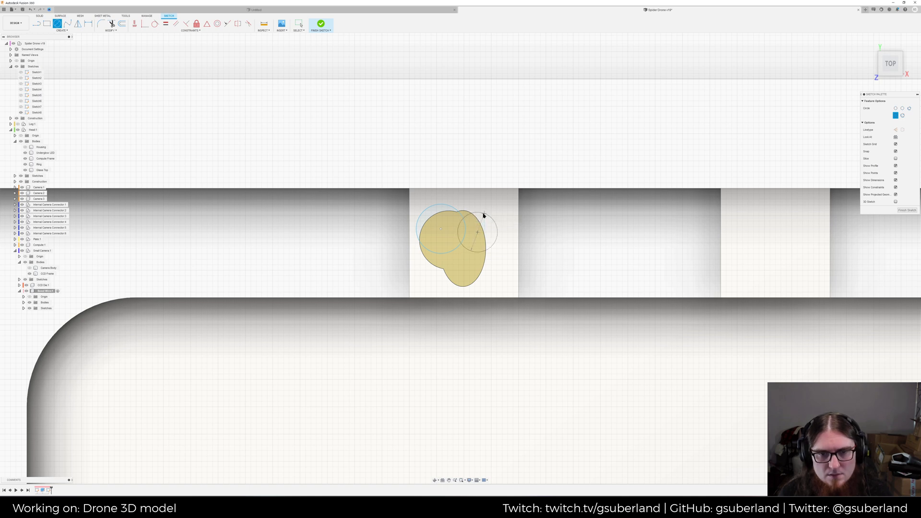
pyautogui.press('Escape')
pyautogui.hotkey('ctrl', 'z')
# Sketch a small circle and an upright ellipse overlapping it inside the rounded lobe of the gold body
pyautogui.click(56, 23)
pyautogui.click(444, 243)
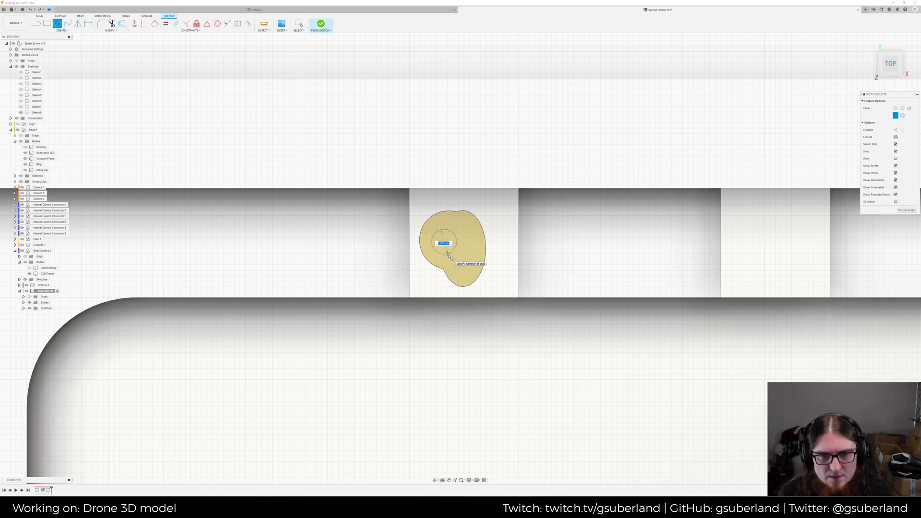
pyautogui.click(450, 258)
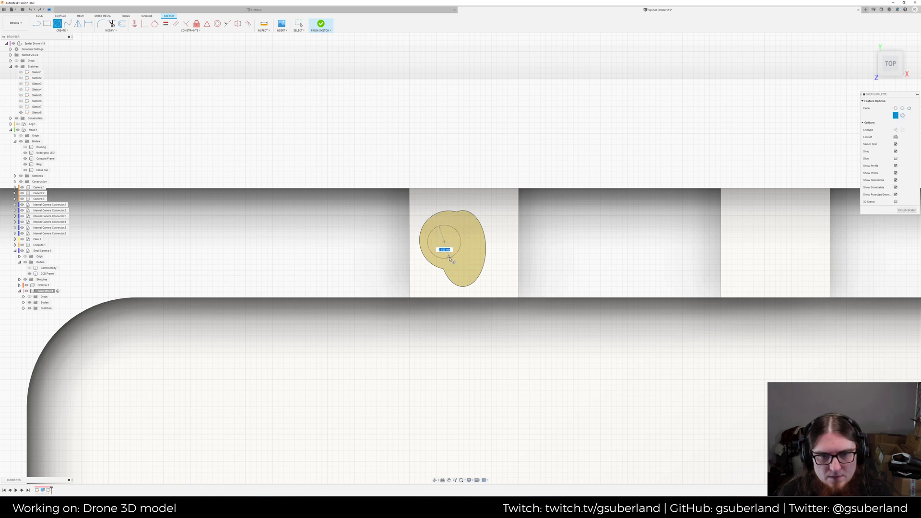
pyautogui.click(56, 30)
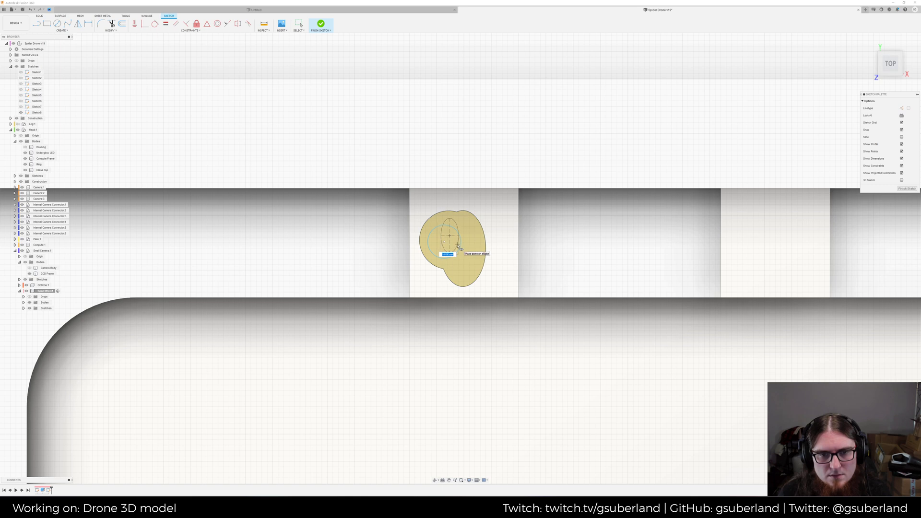
pyautogui.click(460, 246)
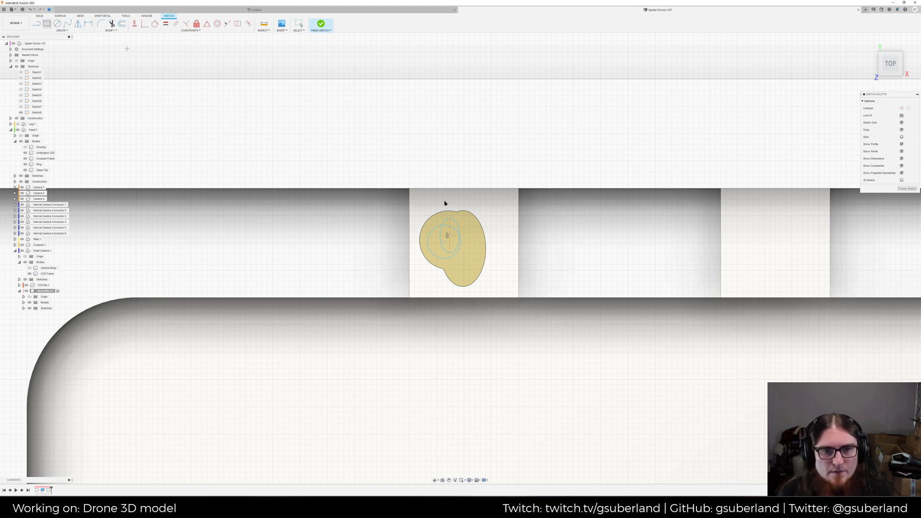
# Sketch a rectangle enclosing the whole gold blob body and finish the sketch
pyautogui.click(415, 198)
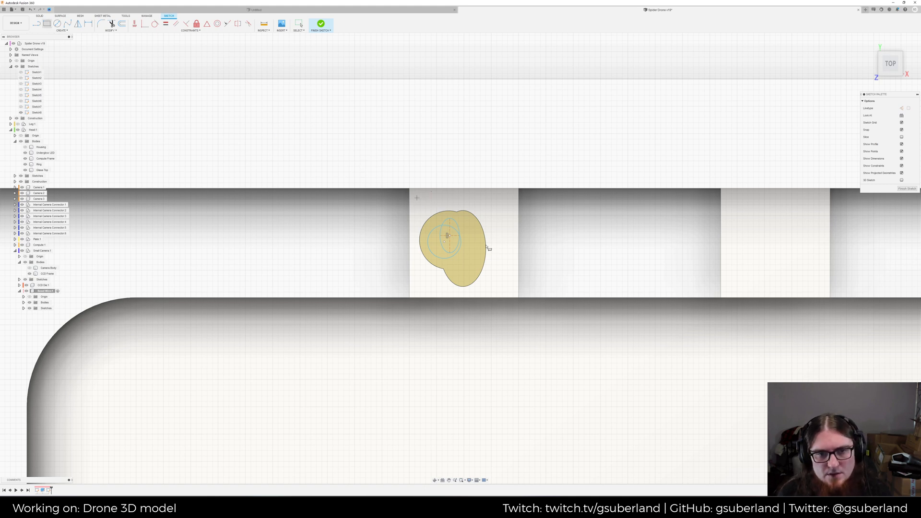
pyautogui.click(492, 289)
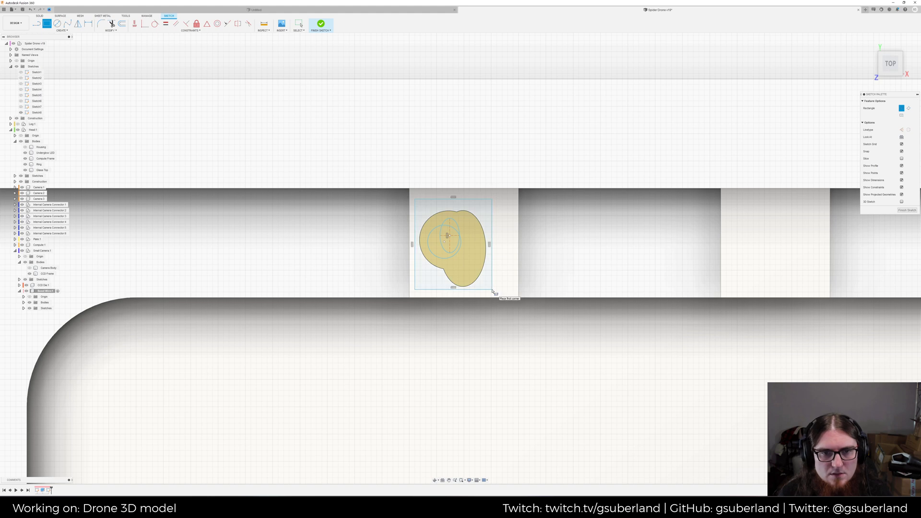
pyautogui.click(321, 24)
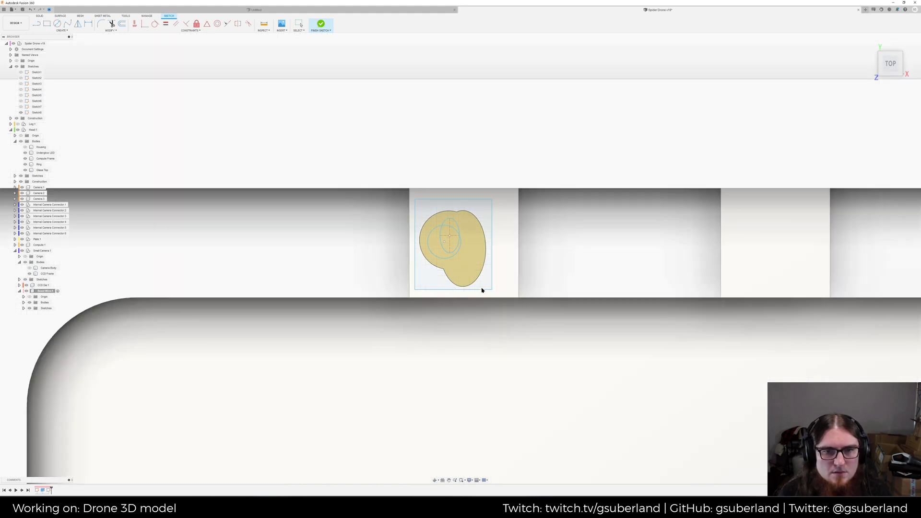
# Cut away the gold body around the overlapping circle and ellipse with an Extrude distance of -0.002 mm
pyautogui.click(481, 276)
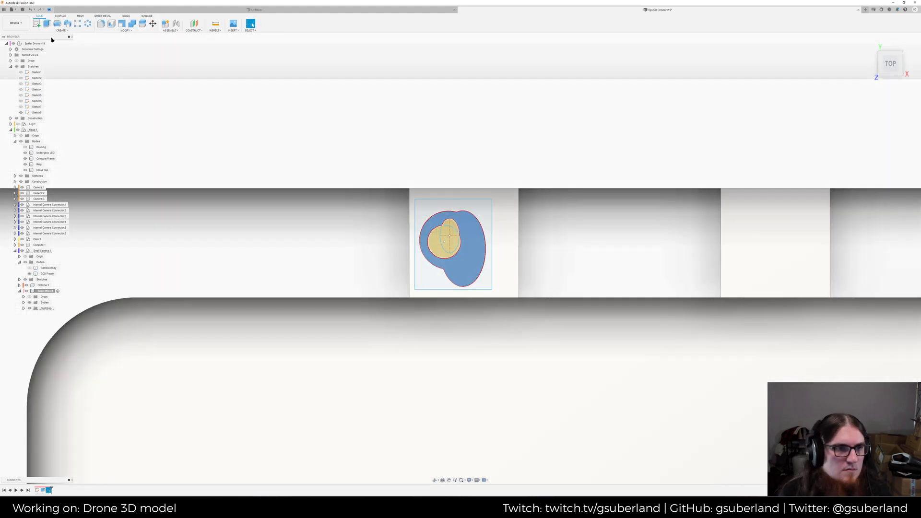
pyautogui.click(47, 24)
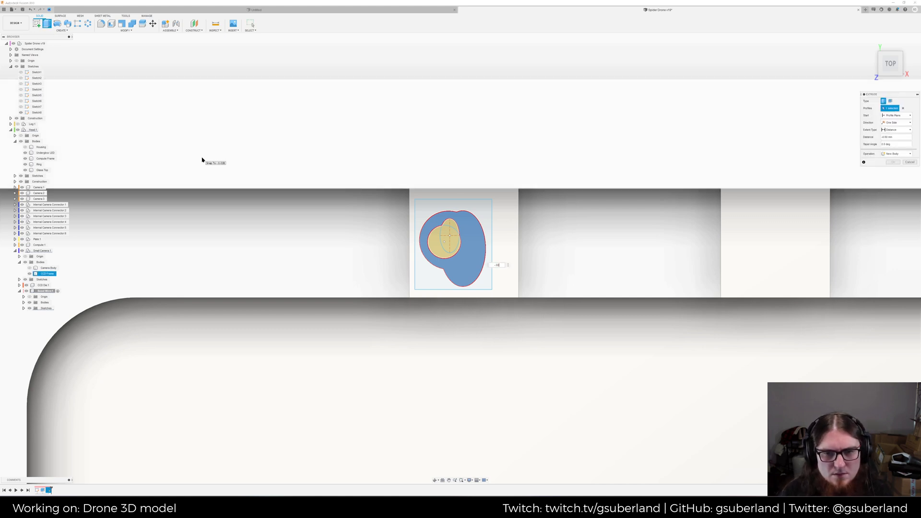
pyautogui.write('-.02')
pyautogui.keyDown('shift'); pyautogui.moveTo(627, 339); pyautogui.dragTo(575, 289, button='middle'); pyautogui.keyUp('shift')
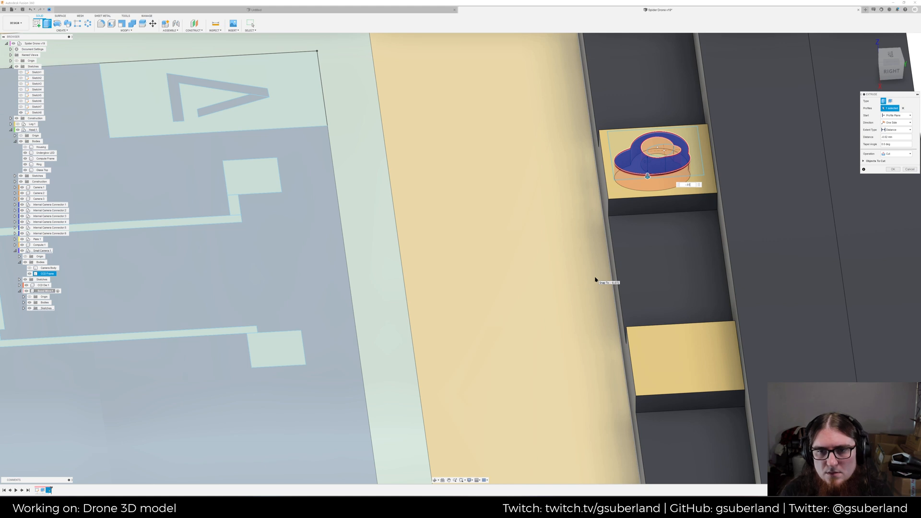
pyautogui.press('BackSpace')
pyautogui.write('01')
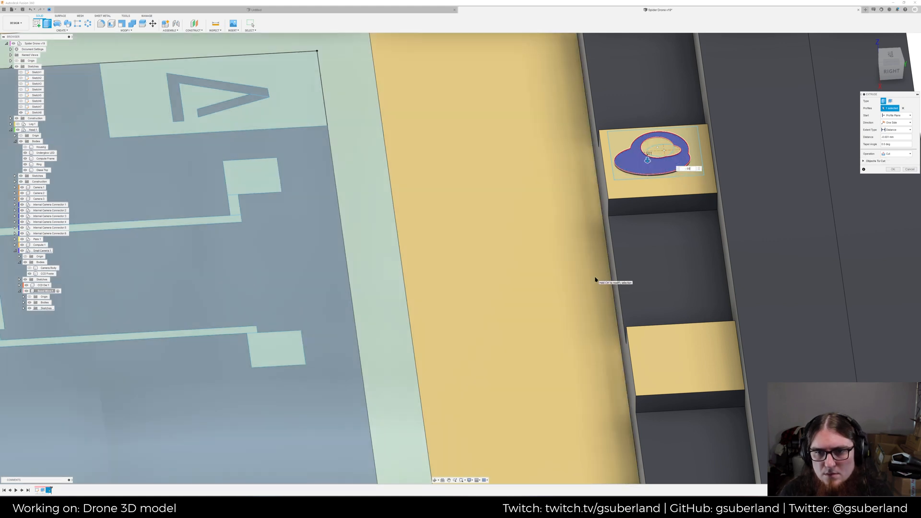
pyautogui.press('BackSpace')
pyautogui.write('2')
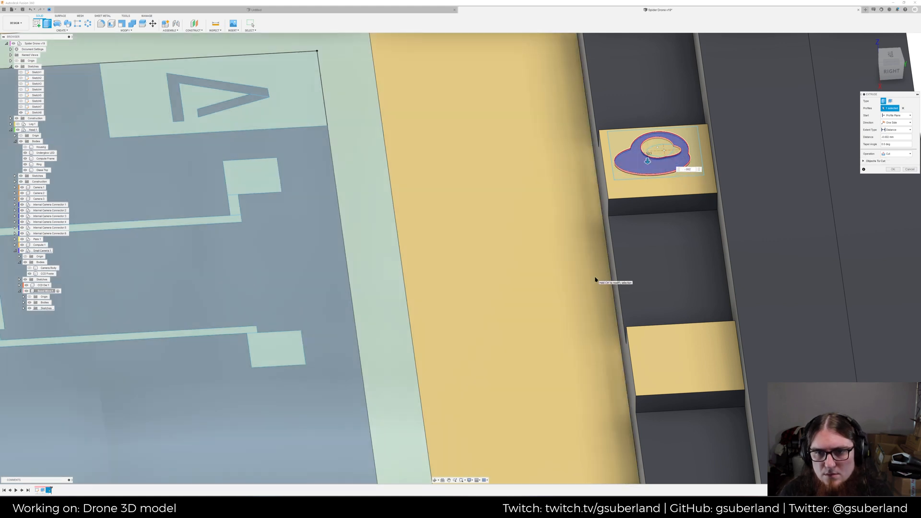
pyautogui.press('Return')
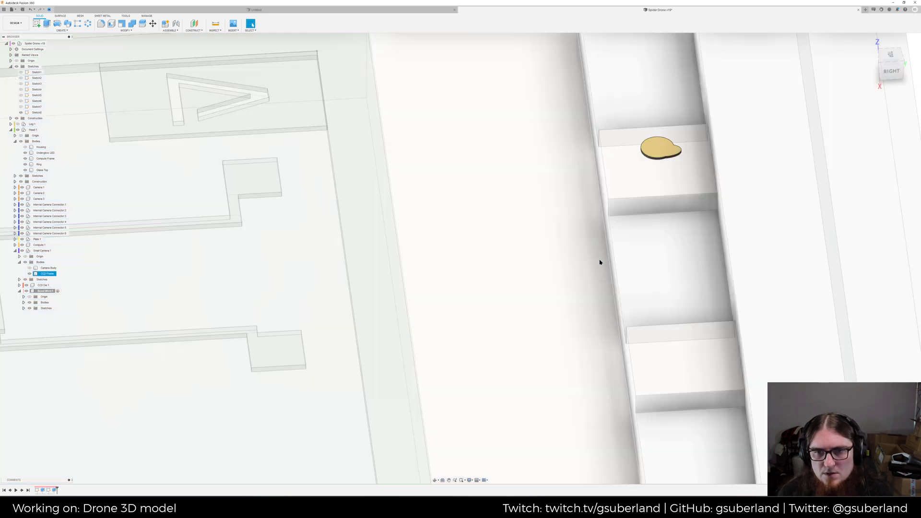
# Create a new sketch on the top face of the small remaining gold blob
pyautogui.scroll(-3, 555, 394)
pyautogui.scroll(-1, 518, 274)
pyautogui.moveTo(545, 259); pyautogui.dragTo(432, 329, button='middle')
pyautogui.keyDown('shift'); pyautogui.moveTo(513, 296); pyautogui.dragTo(491, 263, button='middle'); pyautogui.keyUp('shift')
pyautogui.scroll(-1, 548, 310)
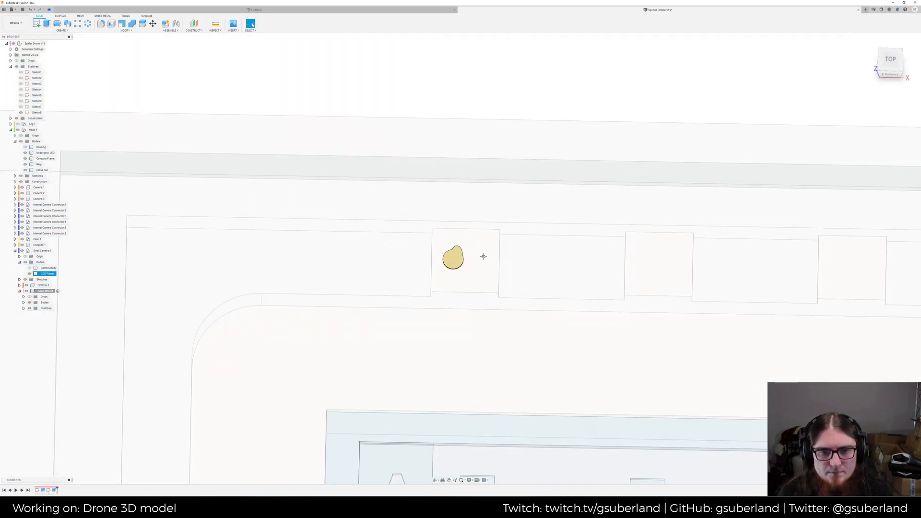
pyautogui.scroll(3, 479, 263)
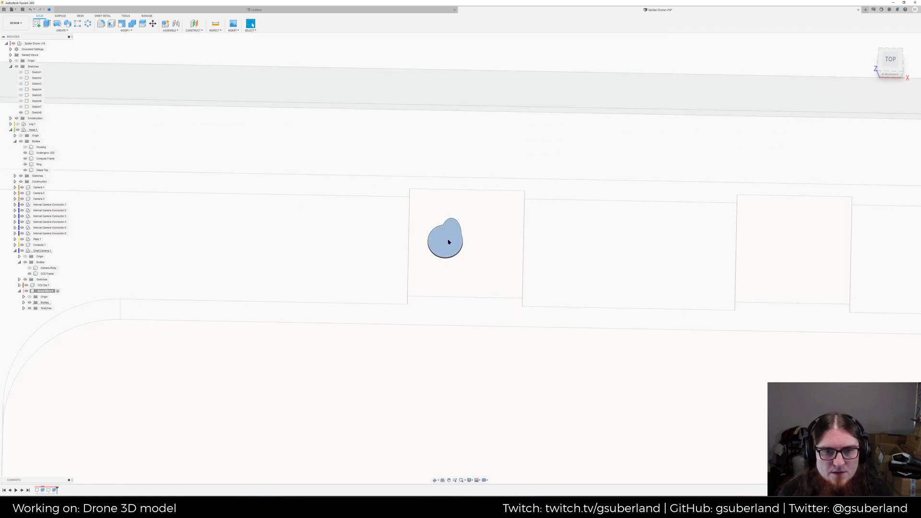
pyautogui.rightClick(449, 242)
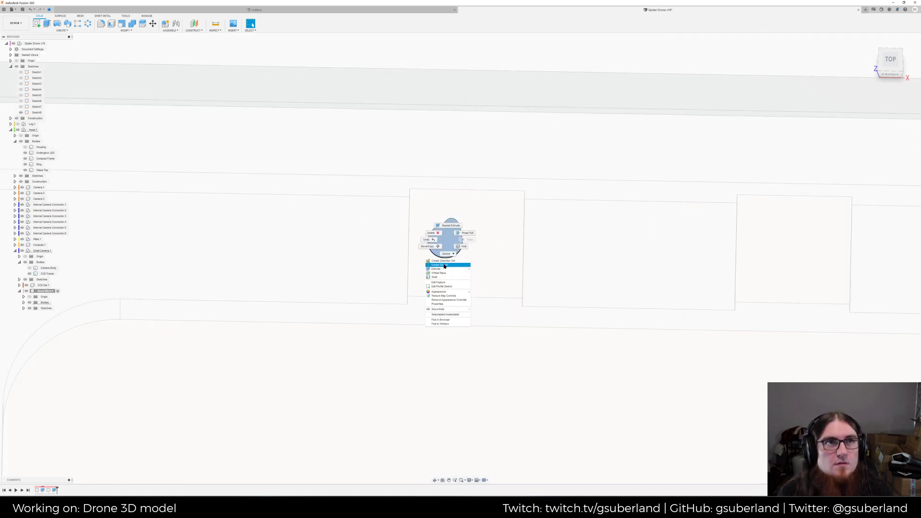
pyautogui.click(445, 265)
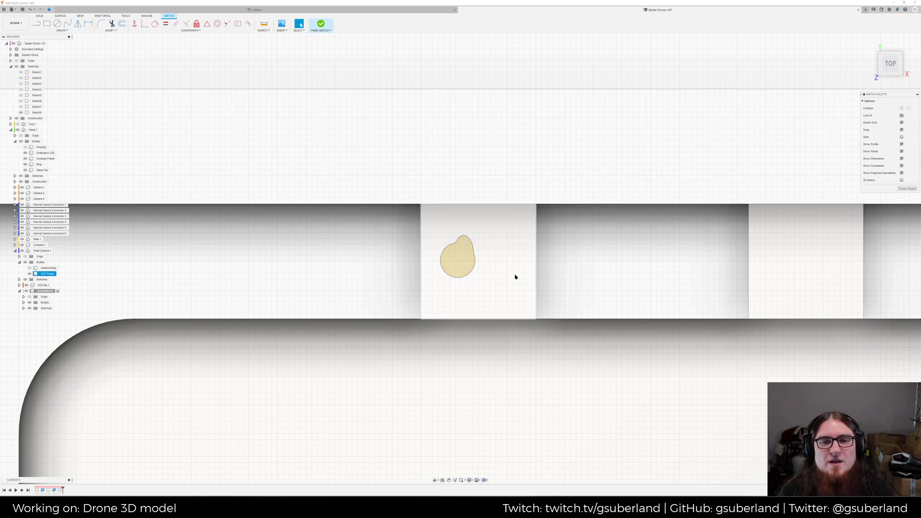
# Sketch a 0.02 mm diameter circle within the round part of the gold blob
pyautogui.scroll(-4, 488, 227)
pyautogui.scroll(-1, 486, 241)
pyautogui.moveTo(503, 267)
pyautogui.mouseDown(button='middle')
pyautogui.moveTo(460, 221)
pyautogui.moveTo(459, 278)
pyautogui.mouseUp(button='middle')
pyautogui.scroll(4, 459, 217)
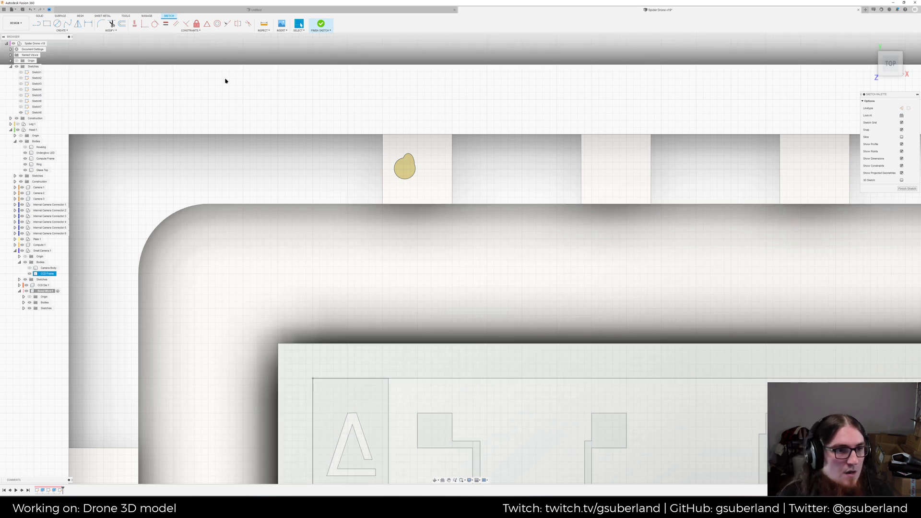
pyautogui.click(186, 84)
pyautogui.click(57, 24)
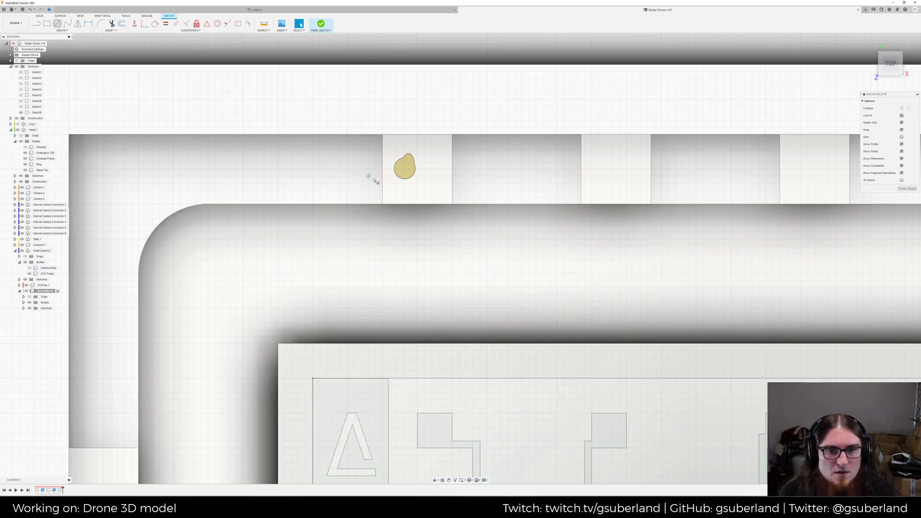
pyautogui.click(405, 169)
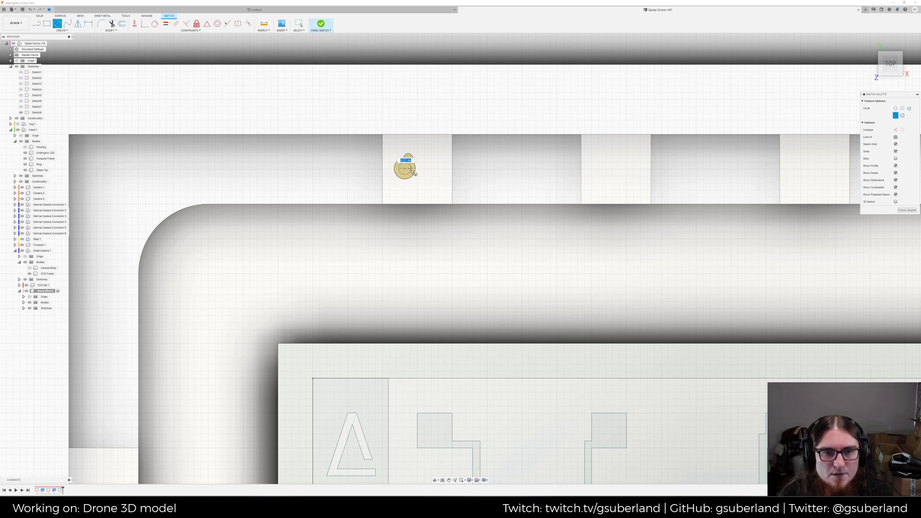
pyautogui.press('Return')
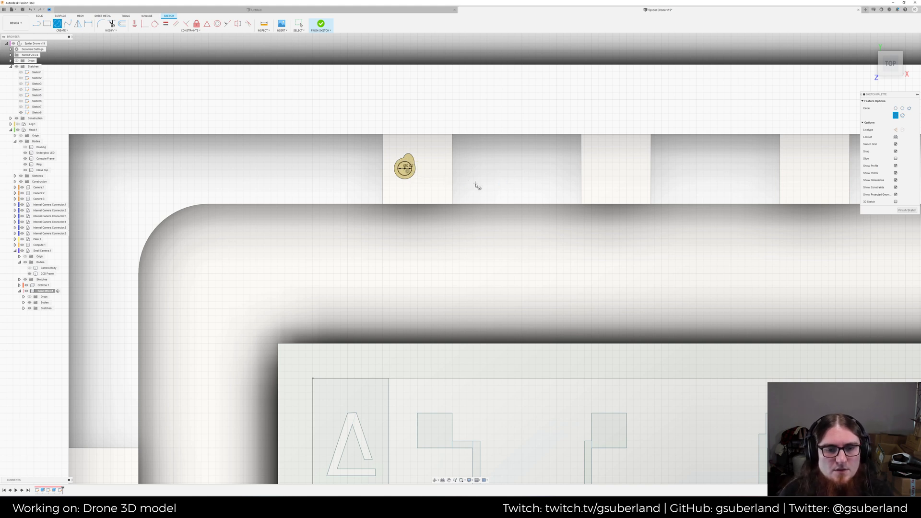
# Examine where the die's square contact pads lie relative to the gold blob on the frame pad
pyautogui.moveTo(454, 413); pyautogui.dragTo(401, 359, button='middle')
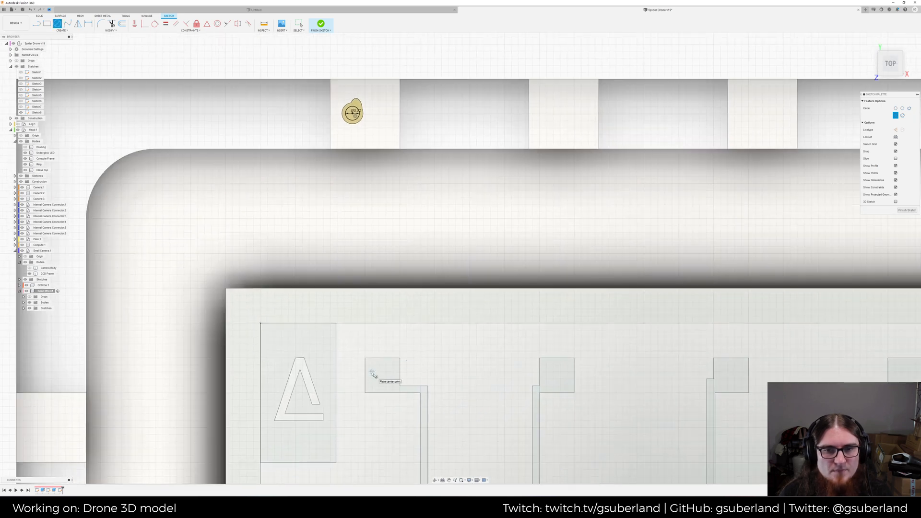
pyautogui.scroll(-8, 372, 373)
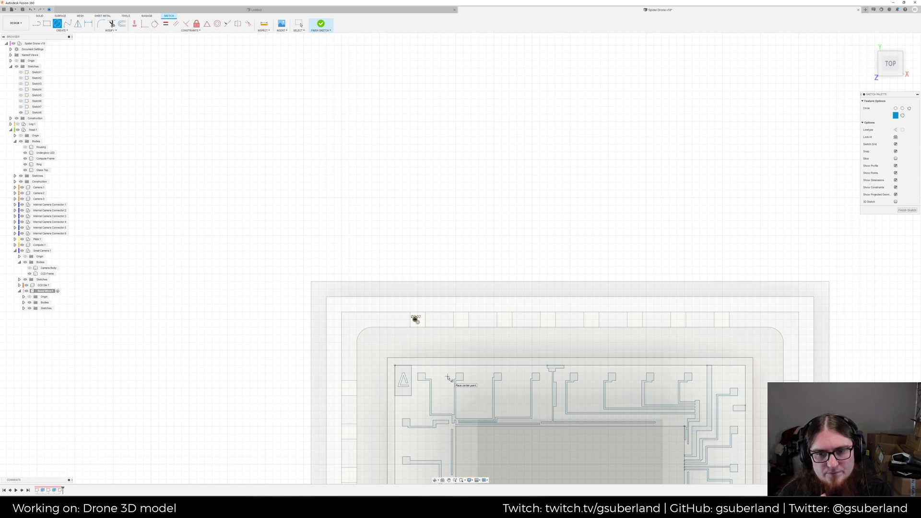
pyautogui.scroll(8, 447, 378)
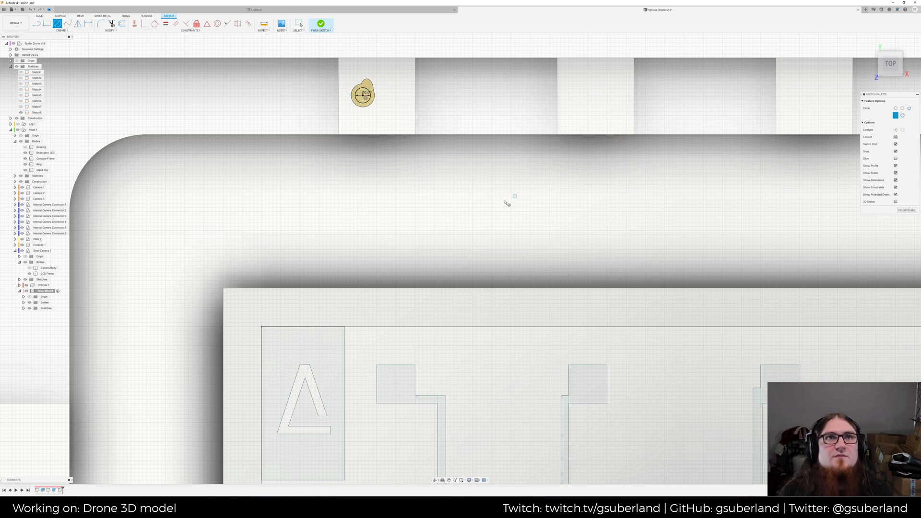
pyautogui.moveTo(505, 196); pyautogui.dragTo(535, 217, button='middle')
pyautogui.rightClick(310, 125)
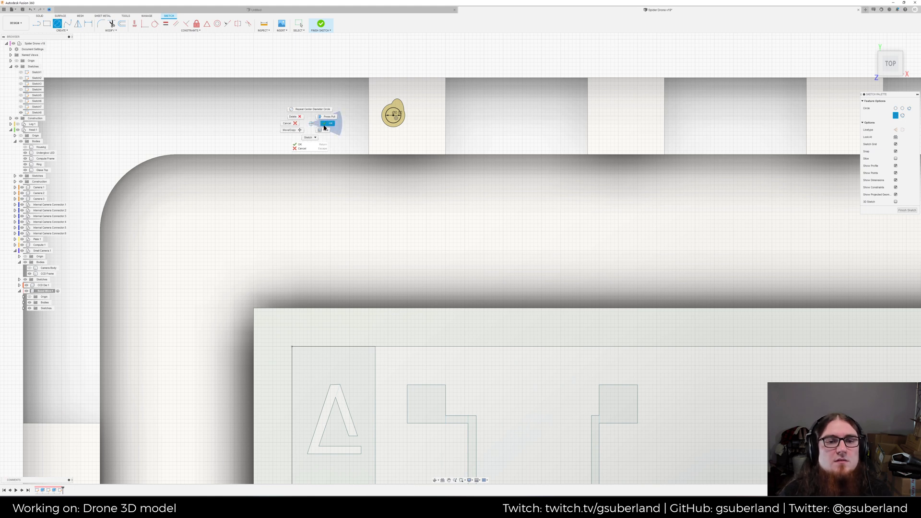
pyautogui.click(324, 126)
pyautogui.click(392, 121)
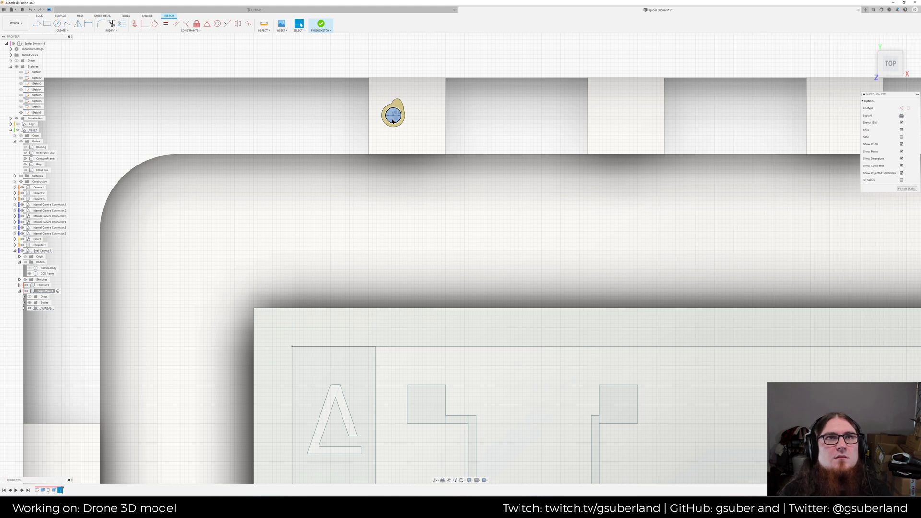
pyautogui.click(411, 146)
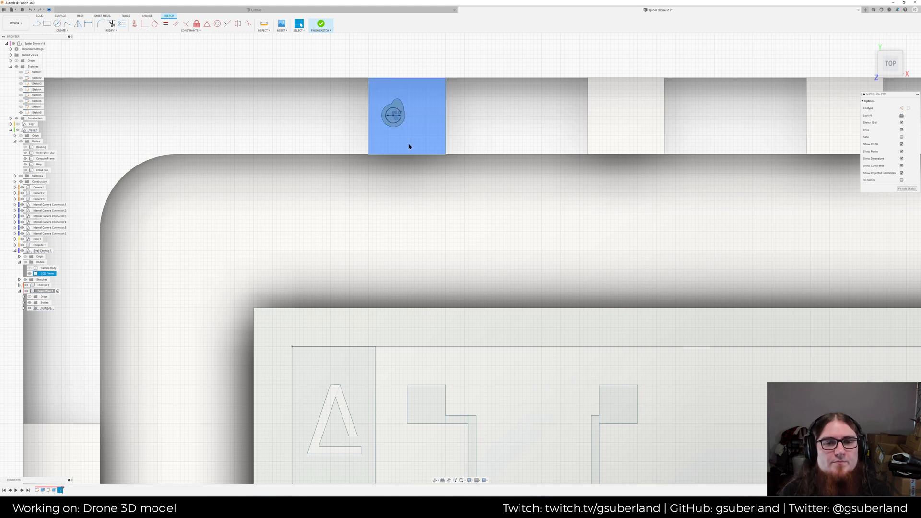
pyautogui.click(256, 102)
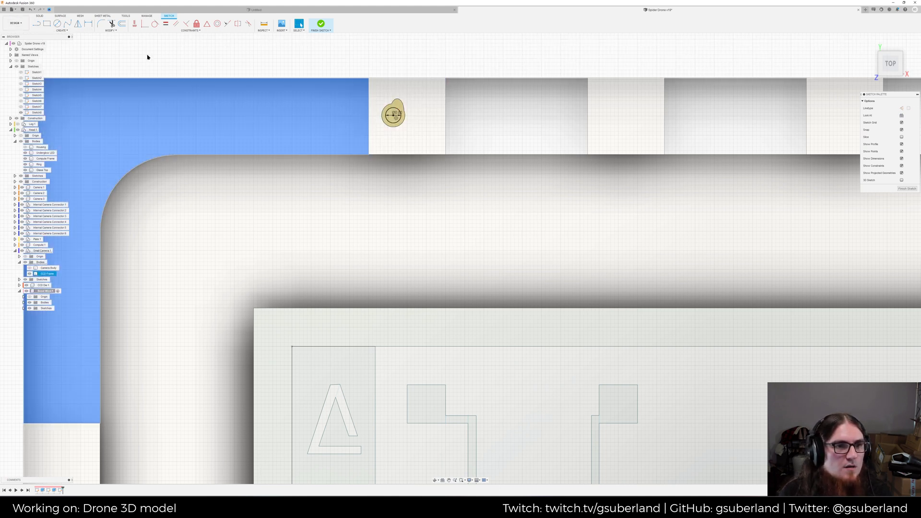
pyautogui.click(146, 55)
# Sketch a straight vertical line across the small circle on the gold blob and finish the sketch
pyautogui.press('l')
pyautogui.scroll(3, 405, 101)
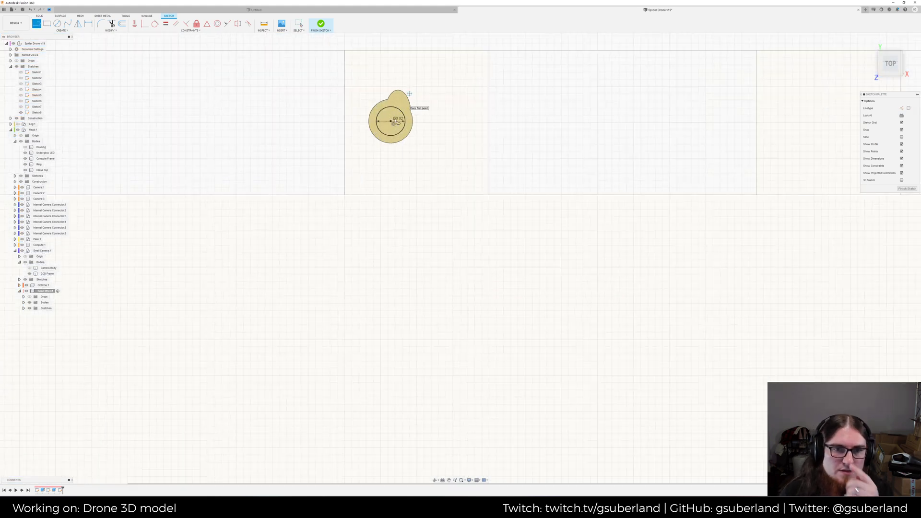
pyautogui.scroll(3, 400, 120)
pyautogui.scroll(1, 382, 107)
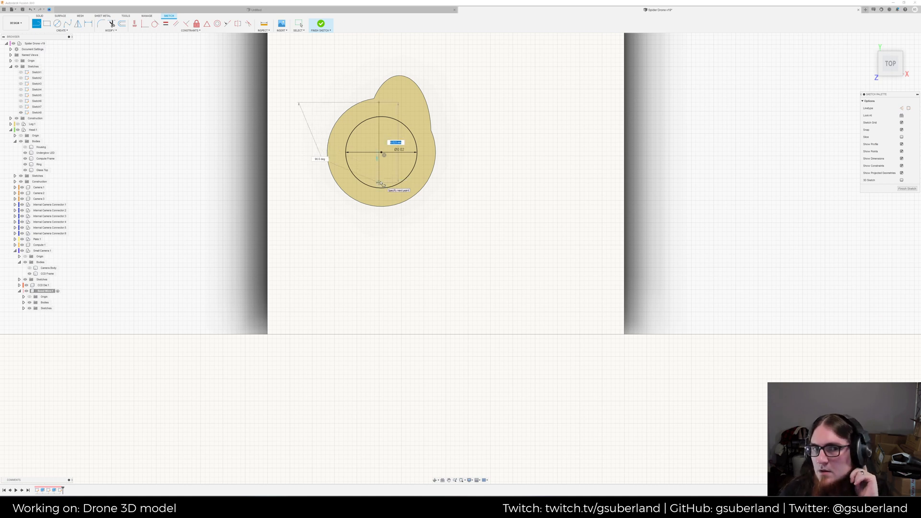
pyautogui.click(380, 182)
pyautogui.click(321, 25)
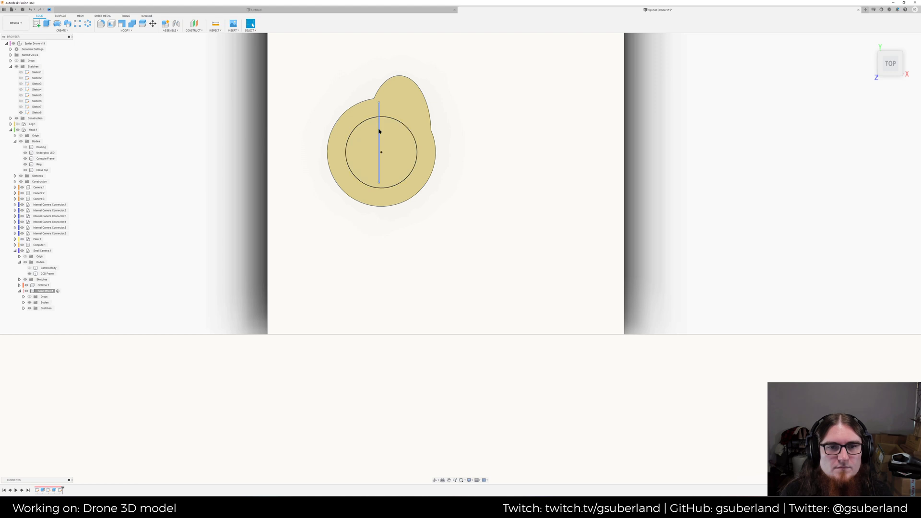
# Create a Plane at Angle through the sketched line, standing perpendicular to the gold blob's top face
pyautogui.scroll(-10, 504, 182)
pyautogui.moveTo(529, 197)
pyautogui.keyDown('shift'); pyautogui.mouseDown(button='middle')
pyautogui.moveTo(486, 180)
pyautogui.moveTo(533, 111)
pyautogui.mouseUp(button='middle'); pyautogui.keyUp('shift')
pyautogui.click(194, 26)
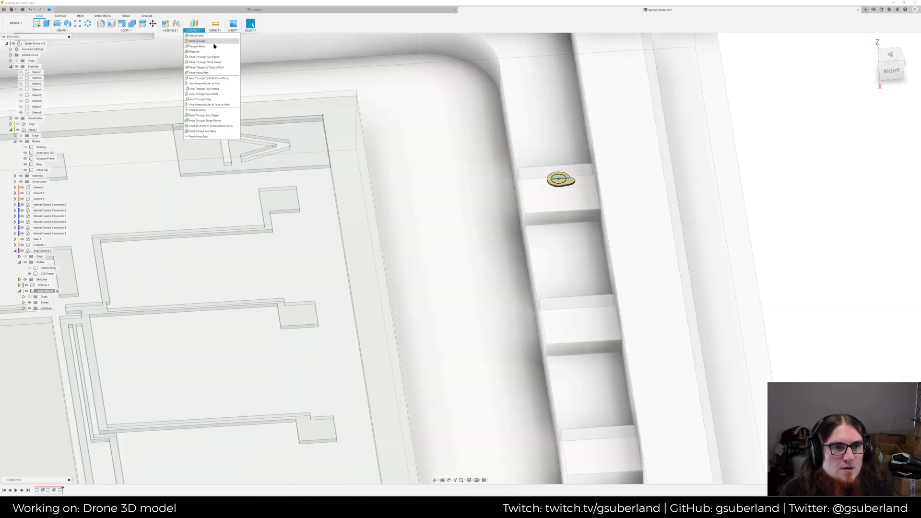
pyautogui.click(212, 41)
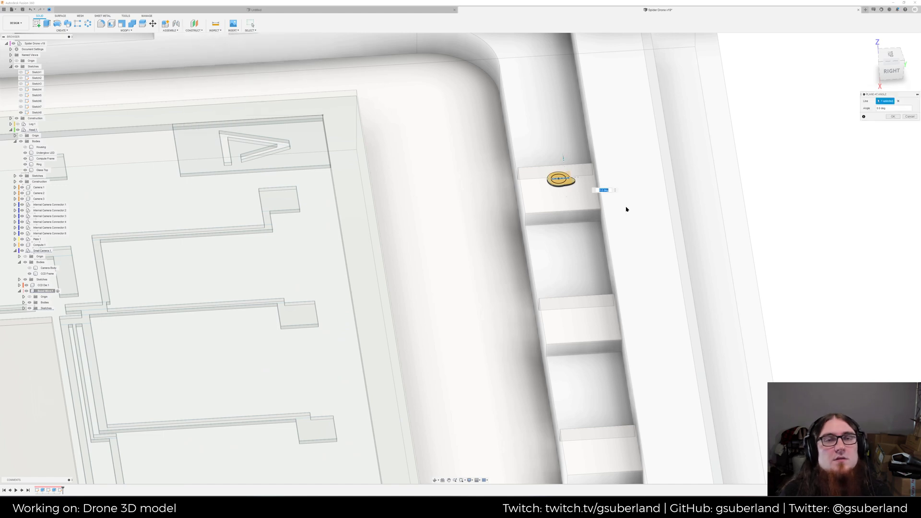
pyautogui.moveTo(621, 195); pyautogui.dragTo(530, 264, button='middle')
pyautogui.scroll(-3, 453, 211)
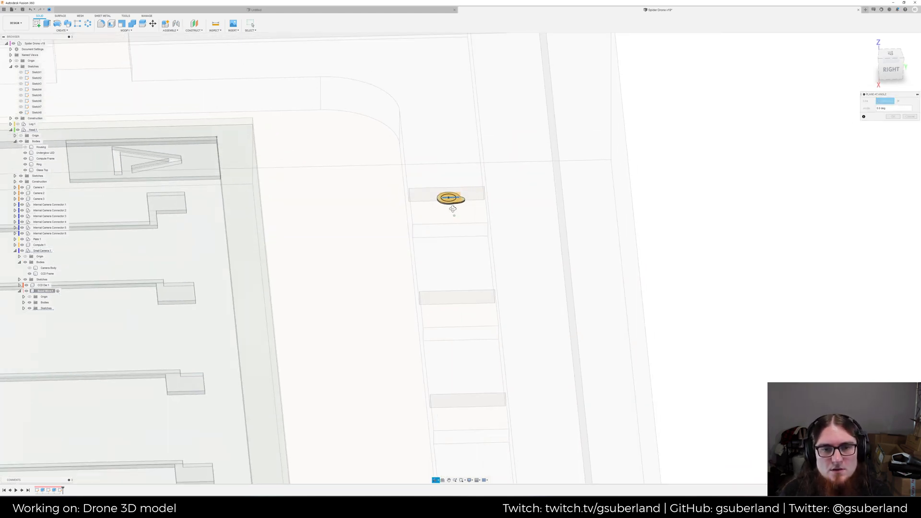
pyautogui.scroll(3, 469, 208)
pyautogui.keyDown('shift'); pyautogui.moveTo(445, 208); pyautogui.dragTo(448, 195, button='middle'); pyautogui.keyUp('shift')
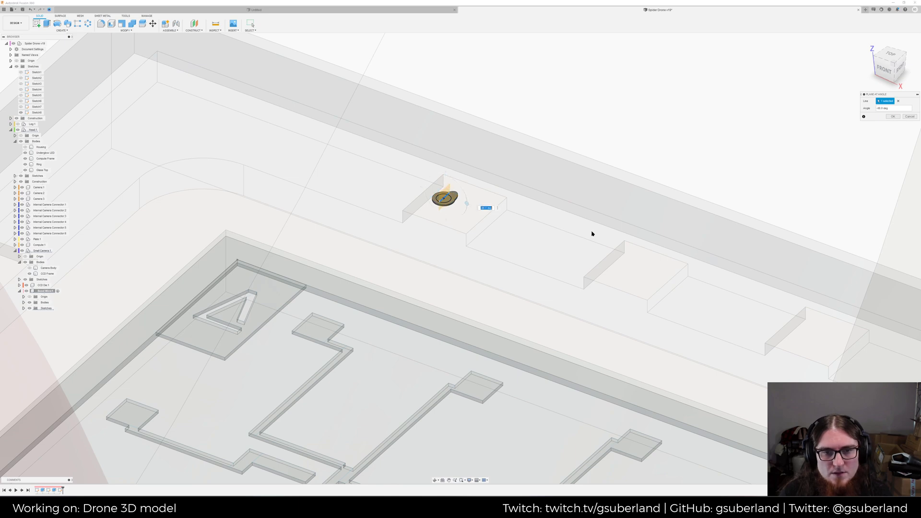
pyautogui.press('Return')
pyautogui.click(647, 216)
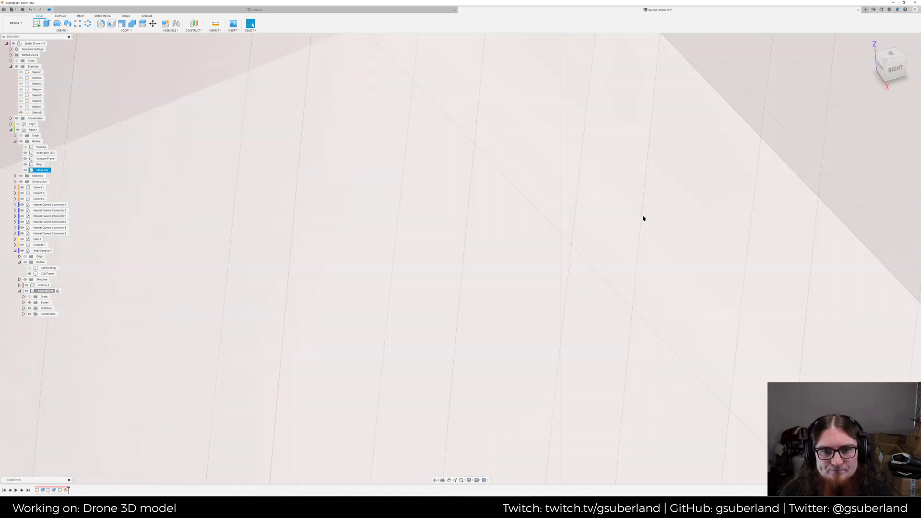
# Hide the other camera components in the head and return to a close view of the gold blob
pyautogui.scroll(-6, 643, 217)
pyautogui.scroll(2, 570, 254)
pyautogui.keyDown('shift'); pyautogui.moveTo(631, 329); pyautogui.dragTo(241, 229, button='middle'); pyautogui.keyUp('shift')
pyautogui.scroll(3, 277, 186)
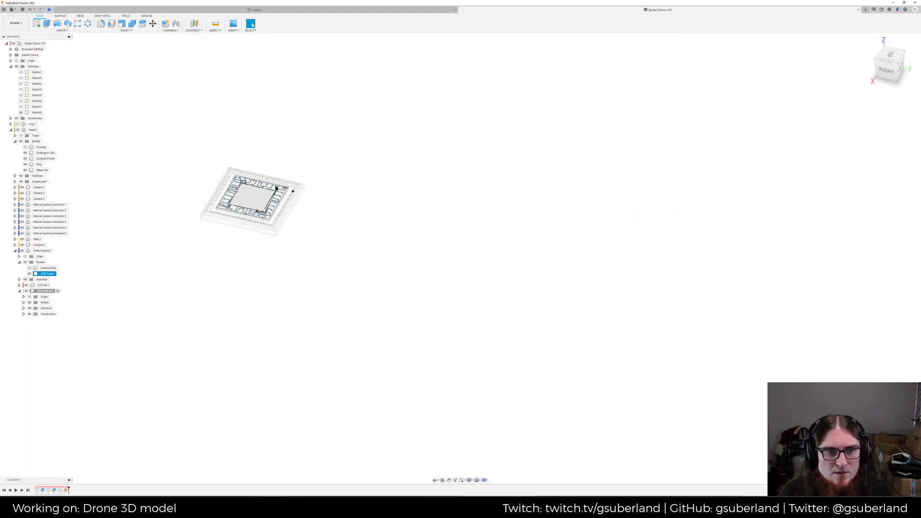
pyautogui.scroll(4, 277, 186)
pyautogui.scroll(-3, 296, 216)
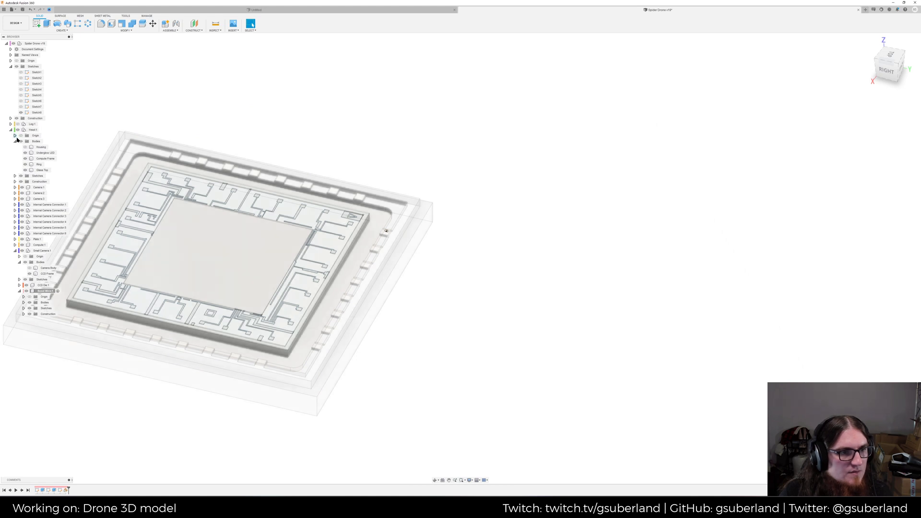
pyautogui.click(22, 192)
pyautogui.keyDown('shift'); pyautogui.moveTo(236, 175); pyautogui.dragTo(432, 183, button='middle'); pyautogui.keyUp('shift')
pyautogui.scroll(3, 456, 189)
pyautogui.scroll(10, 457, 190)
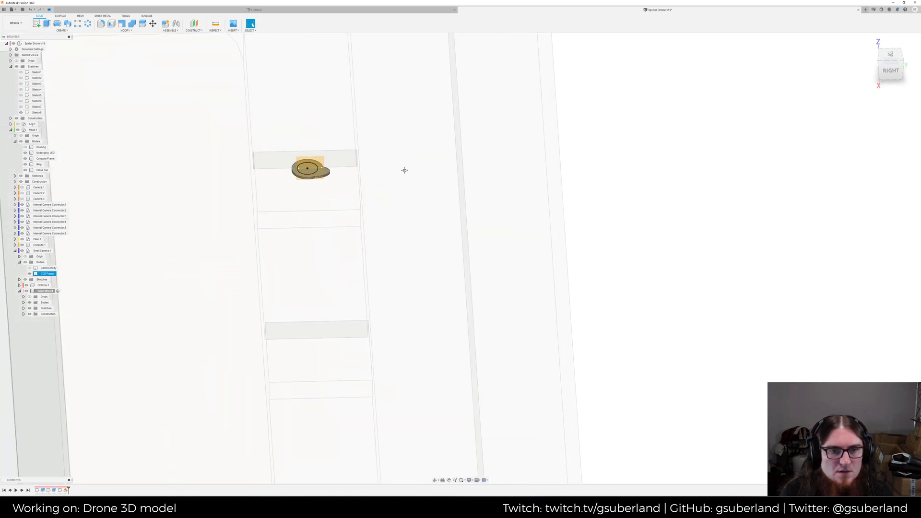
# Start a sketch on the upright plane through the gold blob and hide the CCD Frame and CCD Die bodies
pyautogui.rightClick(441, 192)
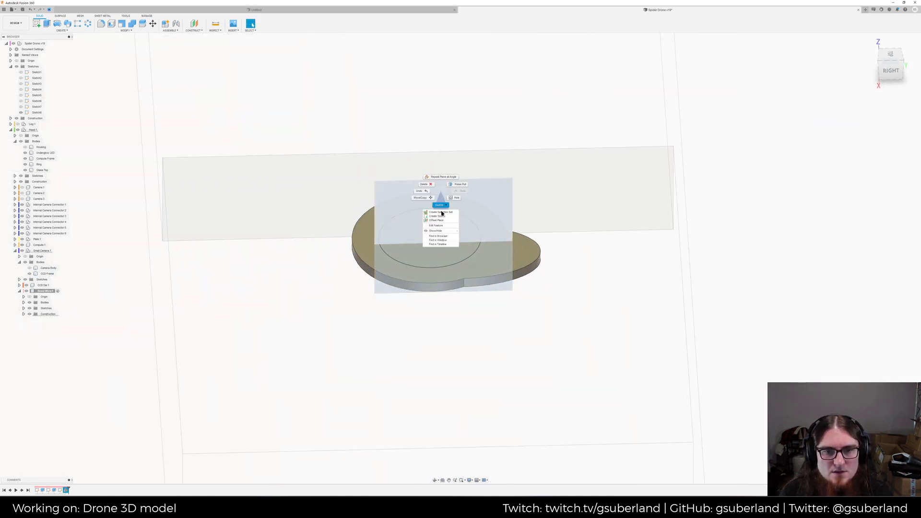
pyautogui.click(441, 215)
pyautogui.click(433, 199)
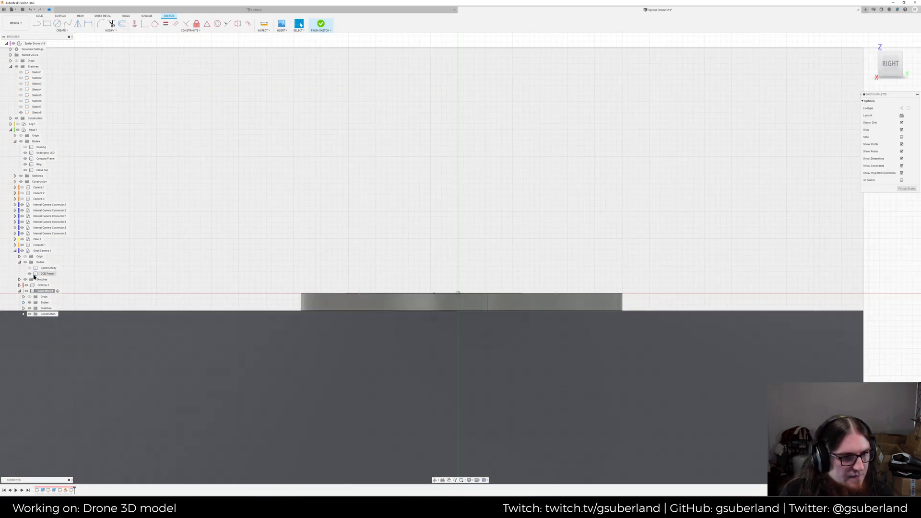
pyautogui.click(47, 273)
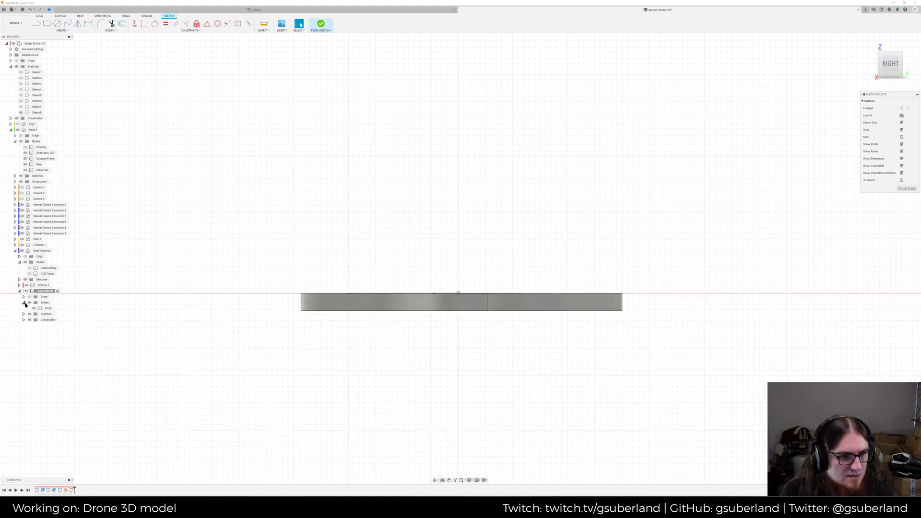
pyautogui.click(19, 285)
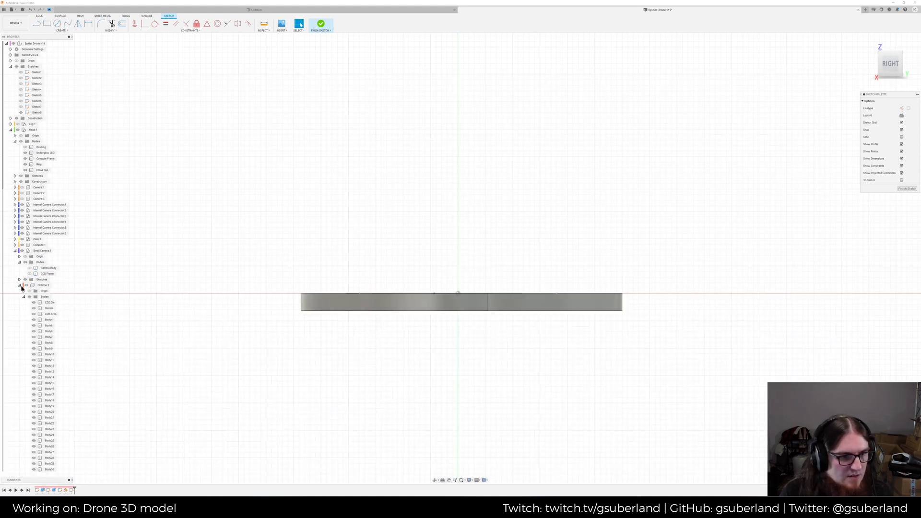
pyautogui.click(34, 314)
pyautogui.click(422, 305)
pyautogui.keyDown('shift'); pyautogui.moveTo(376, 211); pyautogui.dragTo(376, 217, button='middle'); pyautogui.keyUp('shift')
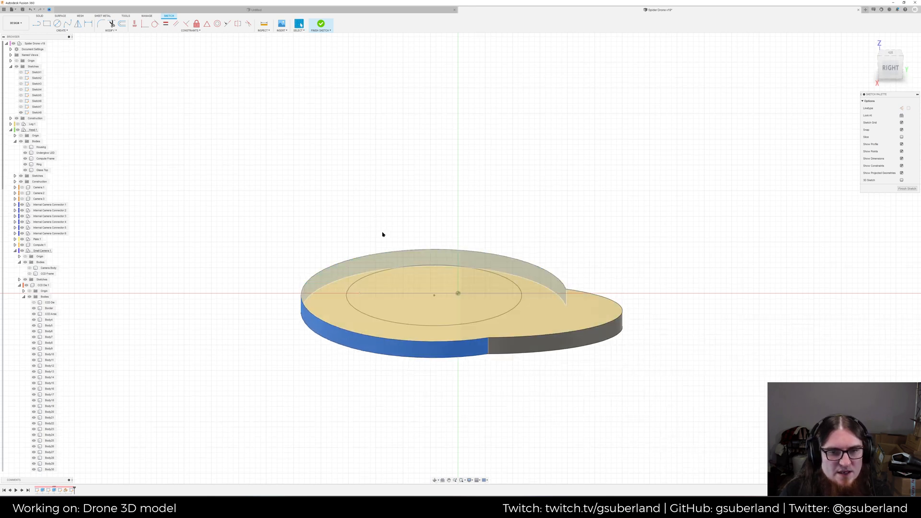
# Draw an arched three-point spline from the small circle's centre on the gold blob over to the die's nearest contact pad
pyautogui.scroll(-8, 375, 244)
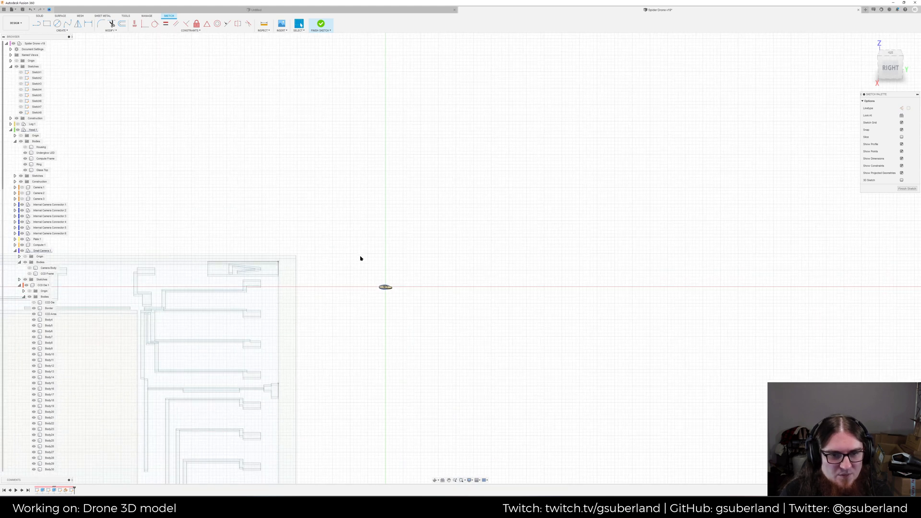
pyautogui.scroll(4, 366, 274)
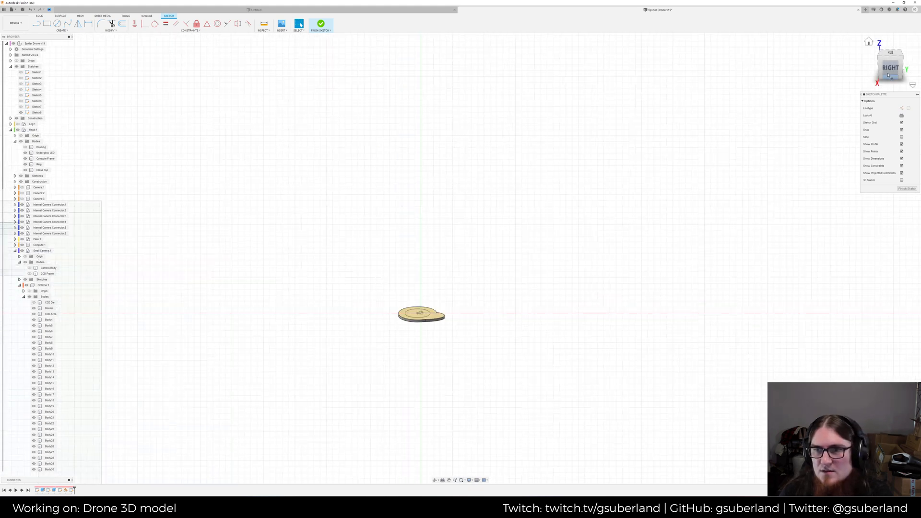
pyautogui.moveTo(507, 233)
pyautogui.mouseDown(button='middle')
pyautogui.moveTo(693, 224)
pyautogui.moveTo(594, 264)
pyautogui.mouseUp(button='middle')
pyautogui.scroll(-3, 679, 232)
pyautogui.scroll(1, 594, 264)
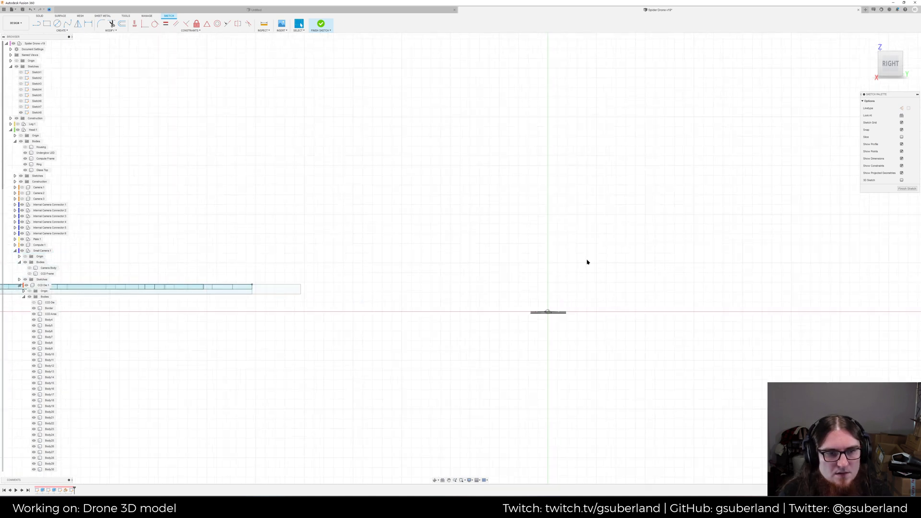
pyautogui.scroll(-6, 528, 252)
pyautogui.moveTo(454, 249)
pyautogui.mouseDown(button='middle')
pyautogui.moveTo(658, 257)
pyautogui.moveTo(502, 272)
pyautogui.mouseUp(button='middle')
pyautogui.scroll(5, 567, 280)
pyautogui.moveTo(580, 304); pyautogui.dragTo(475, 250, button='middle')
pyautogui.scroll(3, 473, 267)
pyautogui.scroll(1, 419, 344)
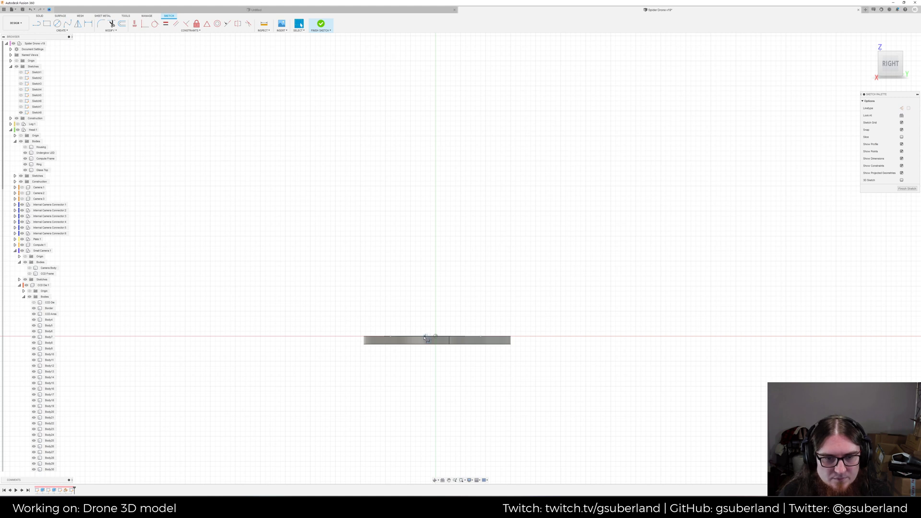
pyautogui.moveTo(243, 202); pyautogui.dragTo(534, 196, button='middle')
pyautogui.scroll(-5, 517, 210)
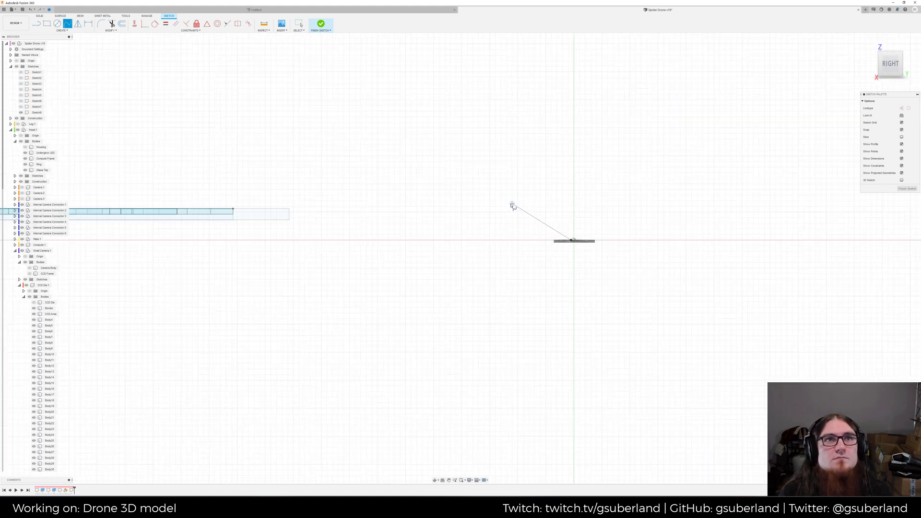
pyautogui.scroll(-5, 513, 206)
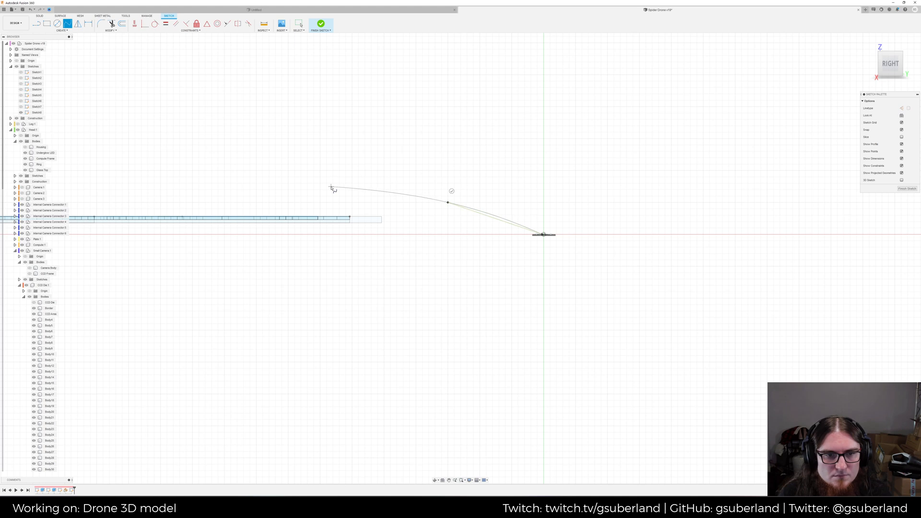
pyautogui.keyDown('shift'); pyautogui.moveTo(333, 204); pyautogui.dragTo(331, 210, button='middle'); pyautogui.keyUp('shift')
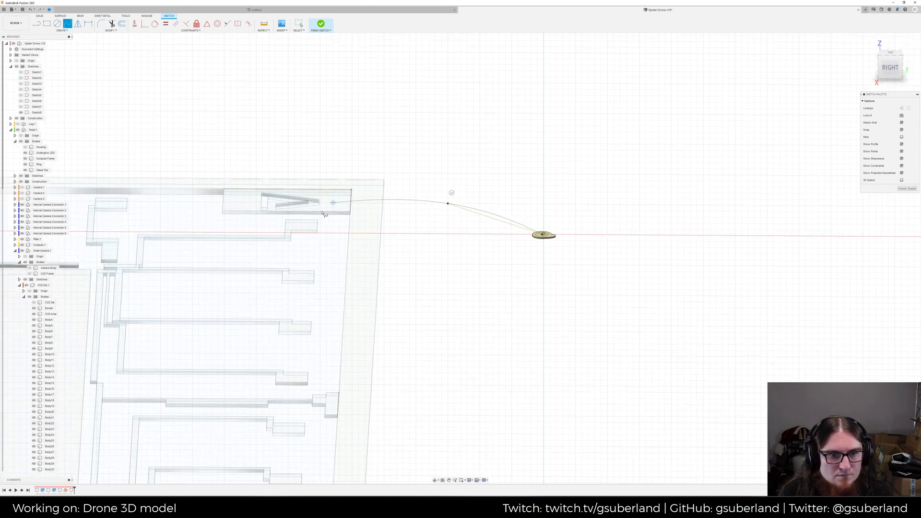
pyautogui.click(301, 227)
pyautogui.press('Return')
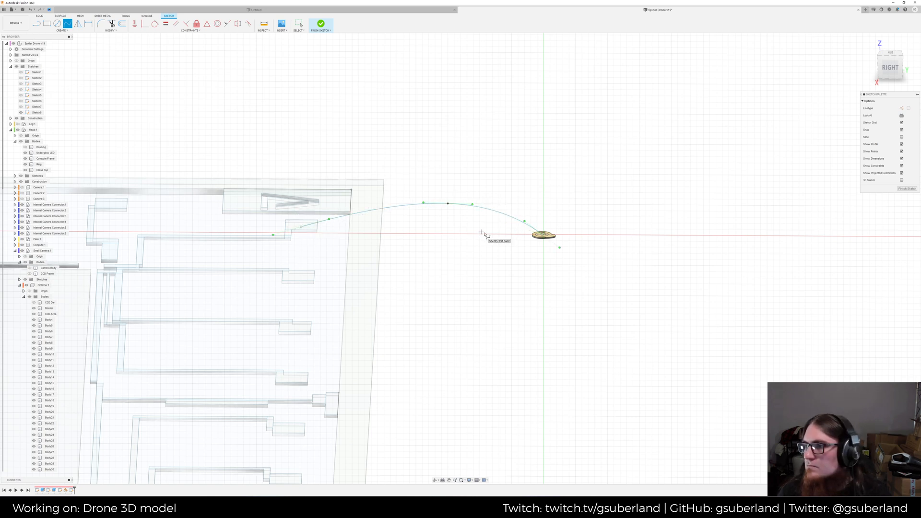
pyautogui.moveTo(510, 246)
pyautogui.keyDown('shift'); pyautogui.mouseDown(button='middle')
pyautogui.moveTo(506, 232)
pyautogui.moveTo(509, 243)
pyautogui.mouseUp(button='middle'); pyautogui.keyUp('shift')
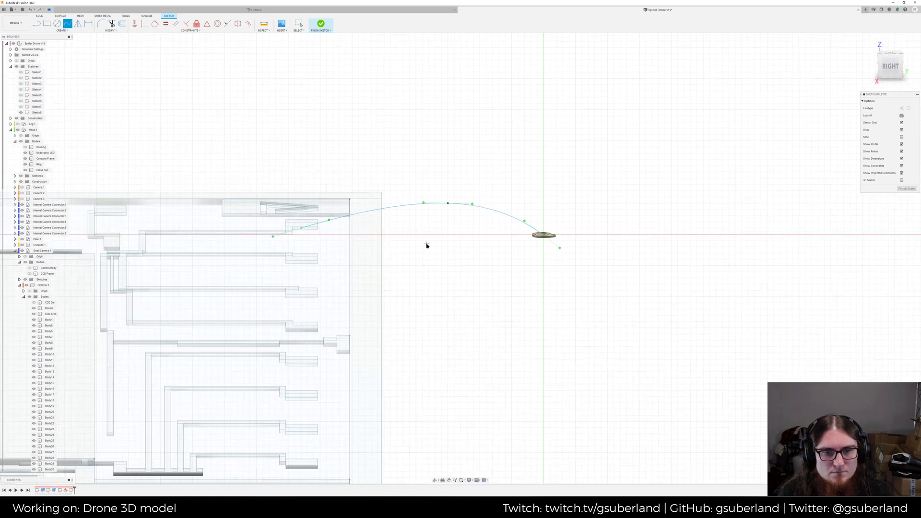
# Adjust the tangent at the spline's die end so the wire meets the die steeply, and finish the sketch
pyautogui.press('Escape')
pyautogui.moveTo(327, 220); pyautogui.dragTo(301, 223)
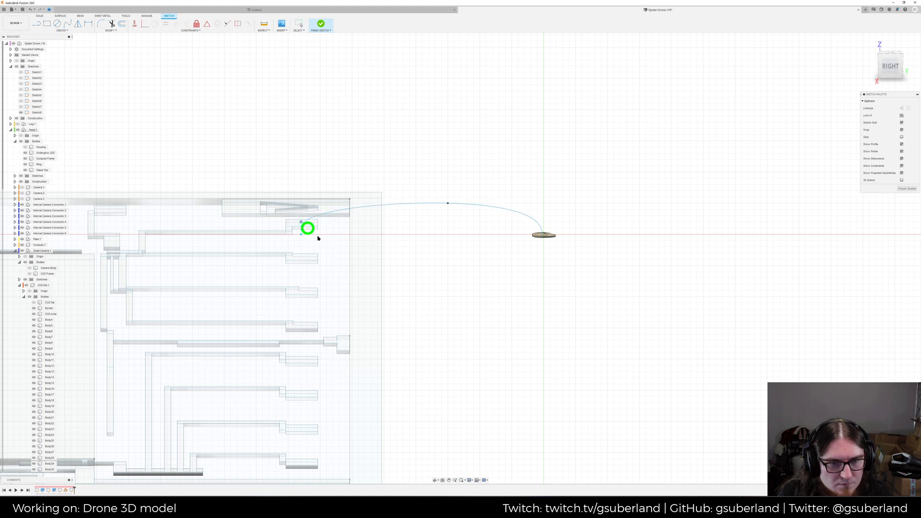
pyautogui.moveTo(423, 241)
pyautogui.keyDown('shift'); pyautogui.mouseDown(button='middle')
pyautogui.moveTo(422, 232)
pyautogui.moveTo(419, 255)
pyautogui.moveTo(398, 261)
pyautogui.moveTo(425, 260)
pyautogui.moveTo(421, 236)
pyautogui.mouseUp(button='middle'); pyautogui.keyUp('shift')
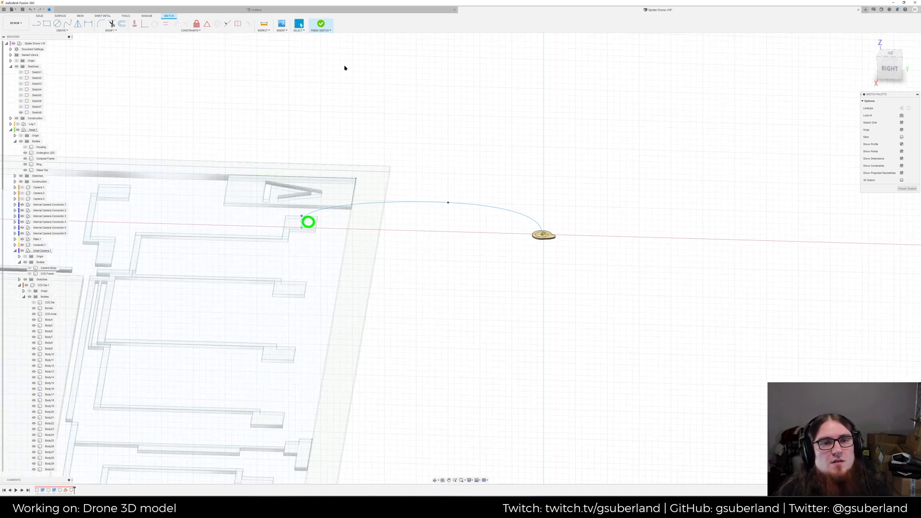
pyautogui.click(321, 24)
# Try a Sweep of the small circle along the wire's spline and inspect the preview towards the die
pyautogui.scroll(5, 569, 249)
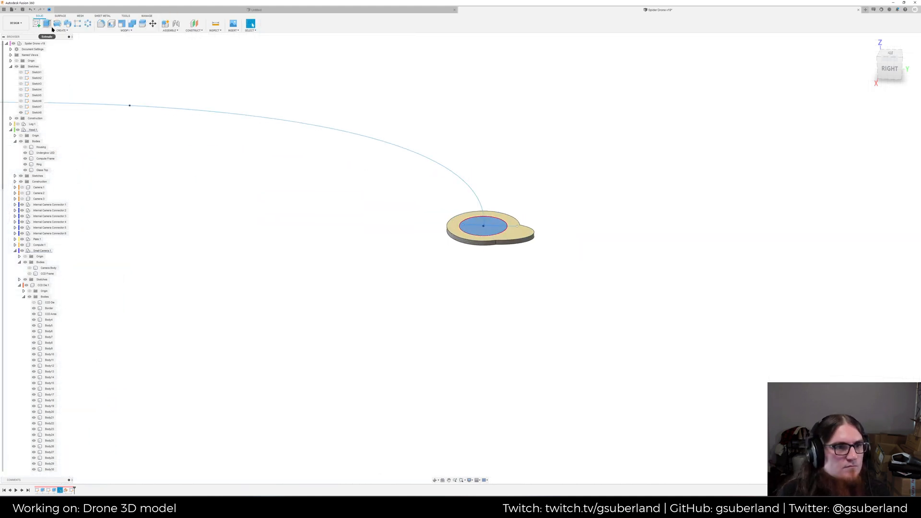
pyautogui.click(67, 24)
pyautogui.click(880, 122)
pyautogui.click(472, 187)
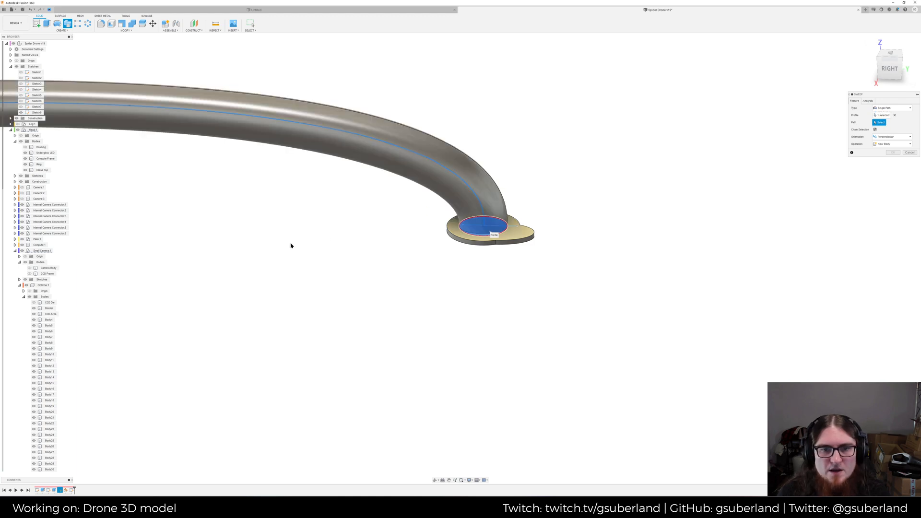
pyautogui.moveTo(292, 244); pyautogui.dragTo(606, 335, button='middle')
pyautogui.scroll(-3, 516, 339)
pyautogui.moveTo(513, 333)
pyautogui.keyDown('shift'); pyautogui.mouseDown(button='middle')
pyautogui.moveTo(507, 310)
pyautogui.moveTo(475, 327)
pyautogui.moveTo(450, 321)
pyautogui.moveTo(501, 325)
pyautogui.moveTo(507, 308)
pyautogui.moveTo(508, 317)
pyautogui.mouseUp(button='middle'); pyautogui.keyUp('shift')
pyautogui.press('Escape')
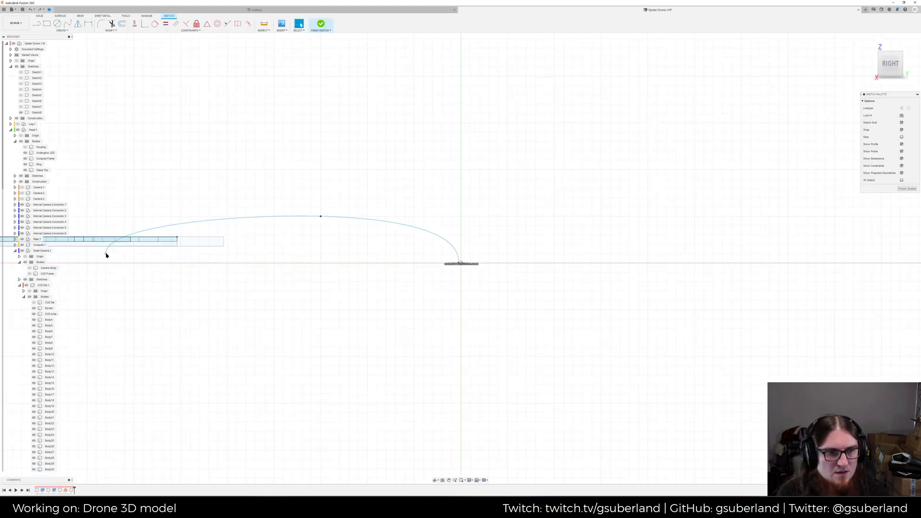
# Raise the spline's die-side endpoint to the level of the die in the path sketch and finish the sketch
pyautogui.click(106, 254)
pyautogui.moveTo(106, 250); pyautogui.dragTo(107, 239)
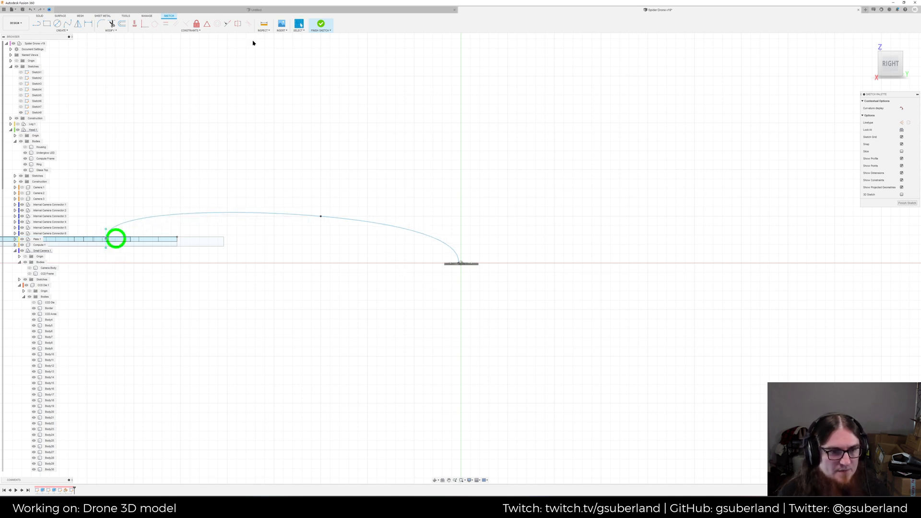
pyautogui.click(311, 29)
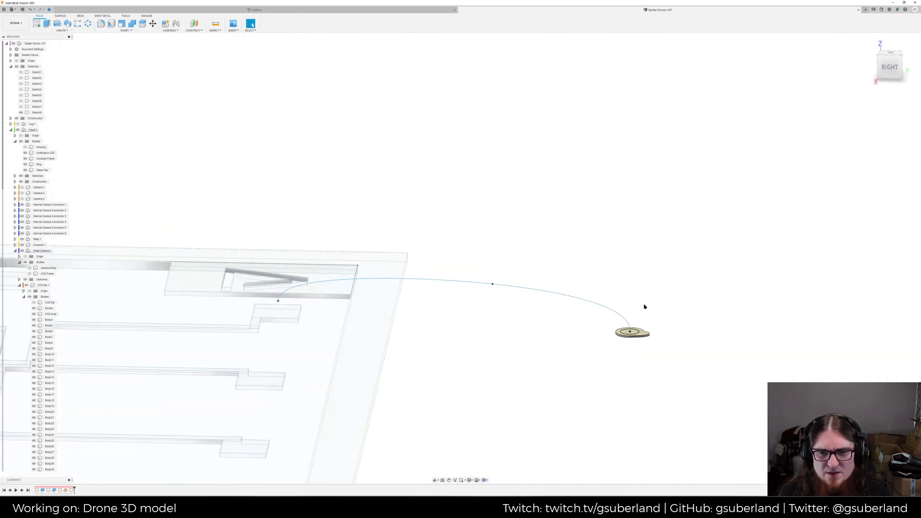
pyautogui.keyDown('shift'); pyautogui.moveTo(649, 314); pyautogui.dragTo(651, 335, button='middle'); pyautogui.keyUp('shift')
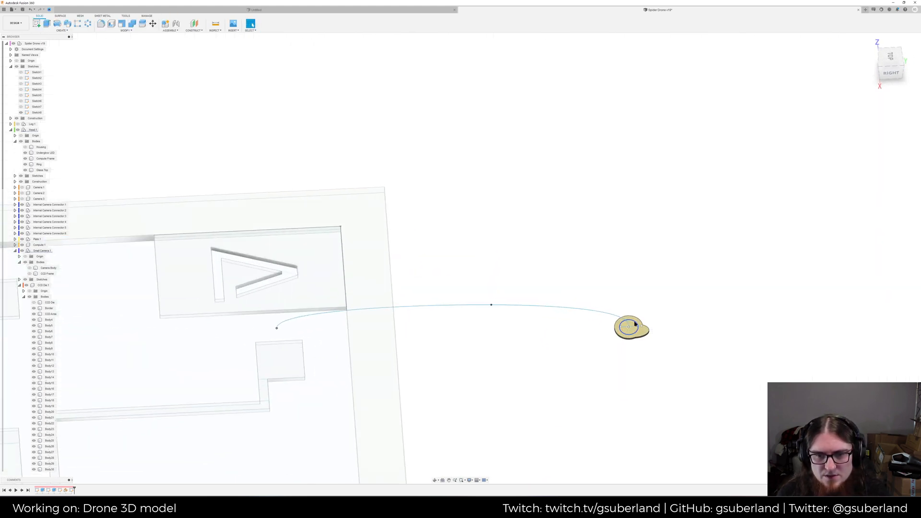
pyautogui.rightClick(635, 324)
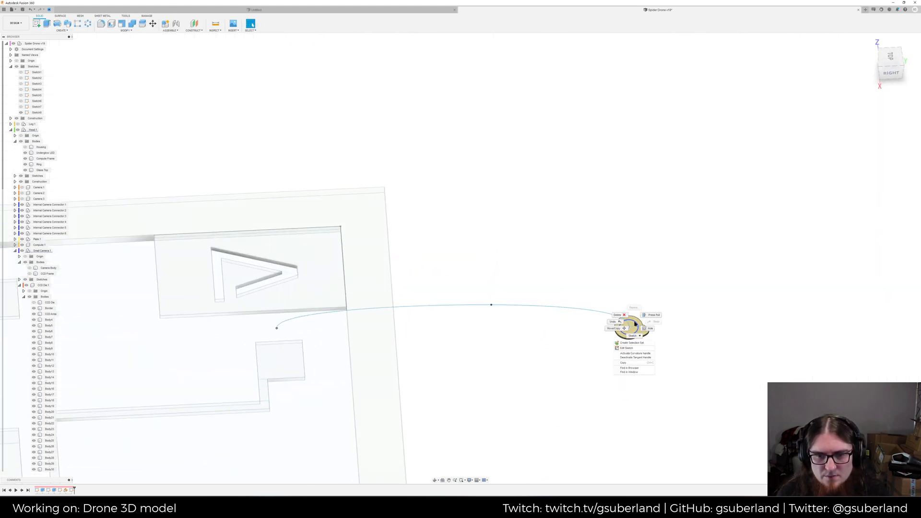
pyautogui.click(627, 348)
pyautogui.hotkey('ctrl', 'z')
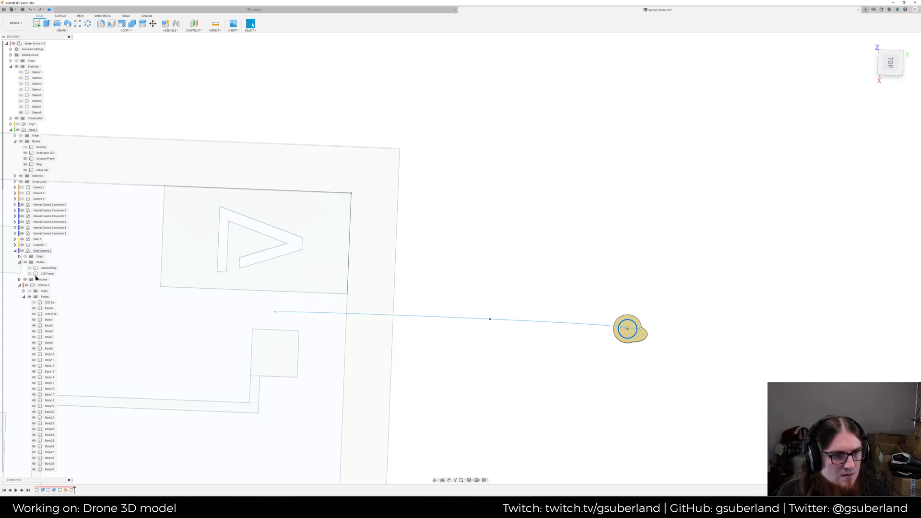
# Reopen the small circle's sketch on the gold blob and set the circle's diameter to 0.015 mm
pyautogui.scroll(-5, 42, 342)
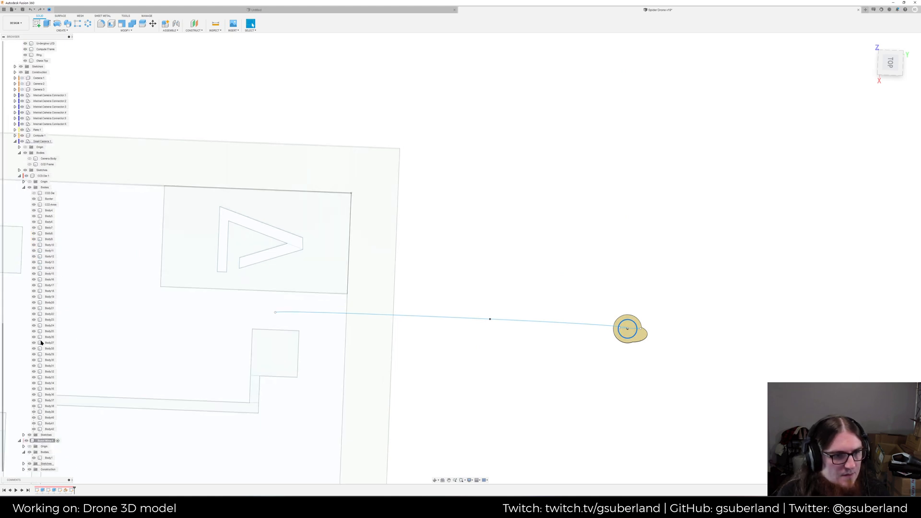
pyautogui.click(23, 464)
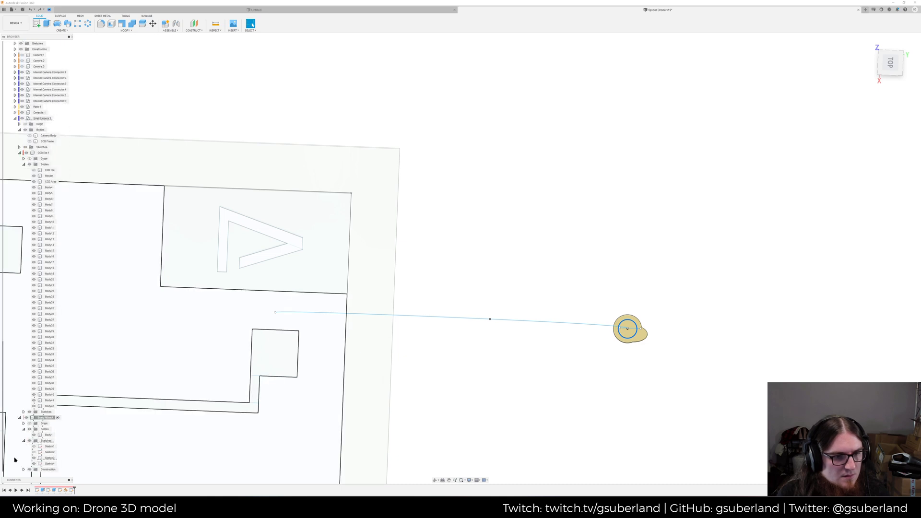
pyautogui.click(49, 459)
pyautogui.rightClick(49, 460)
pyautogui.click(67, 393)
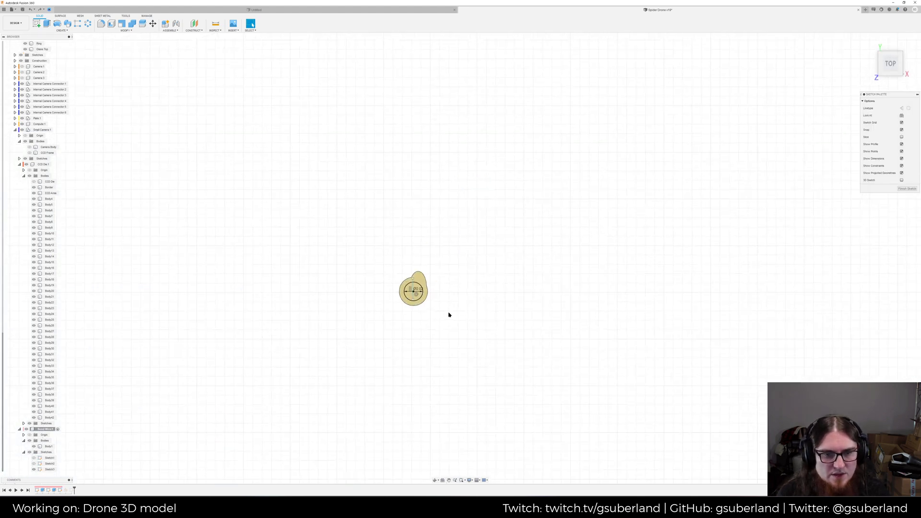
pyautogui.scroll(10, 448, 290)
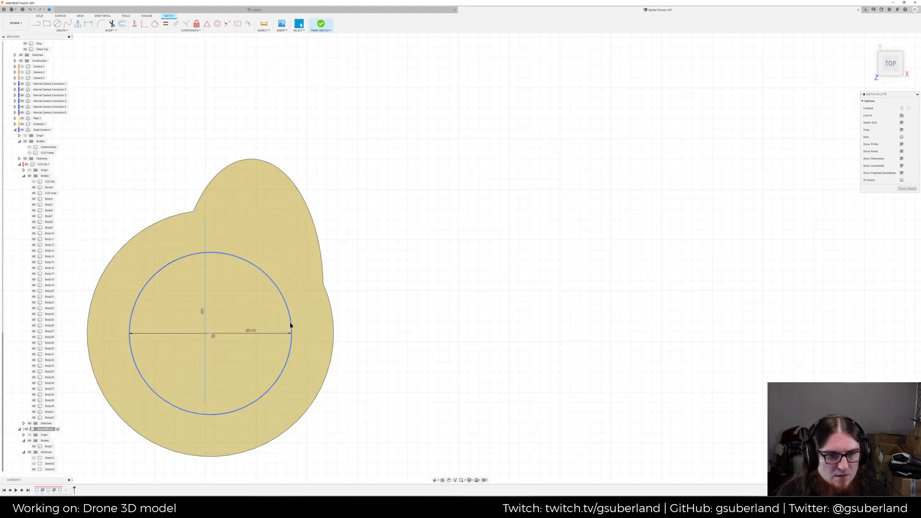
pyautogui.doubleClick(253, 333)
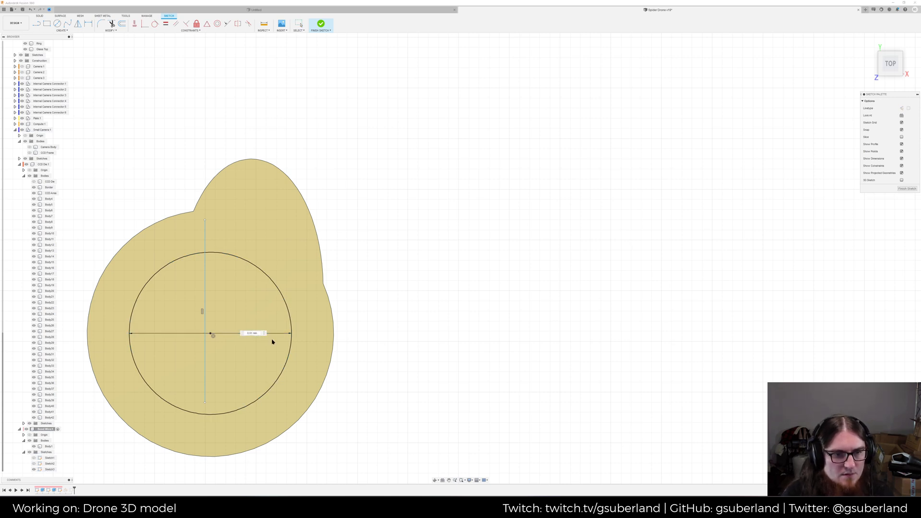
pyautogui.write('0.015')
pyautogui.press('Return')
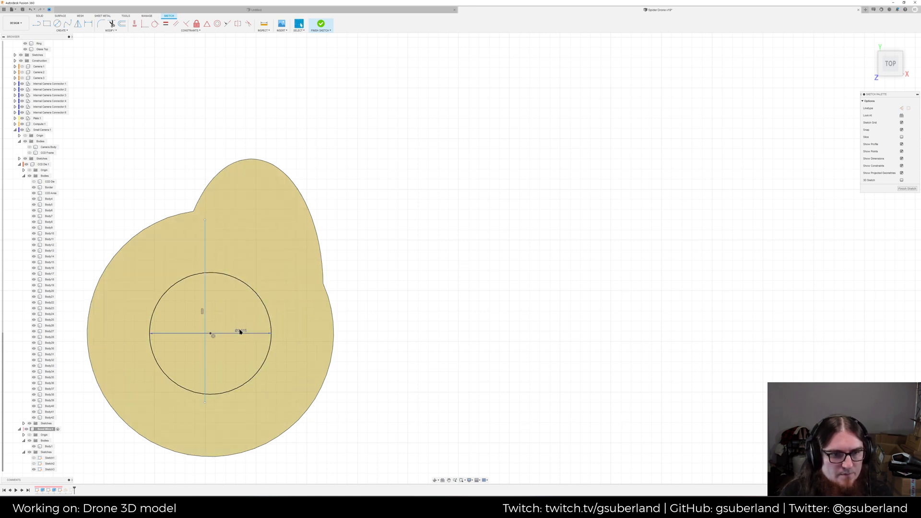
pyautogui.doubleClick(240, 331)
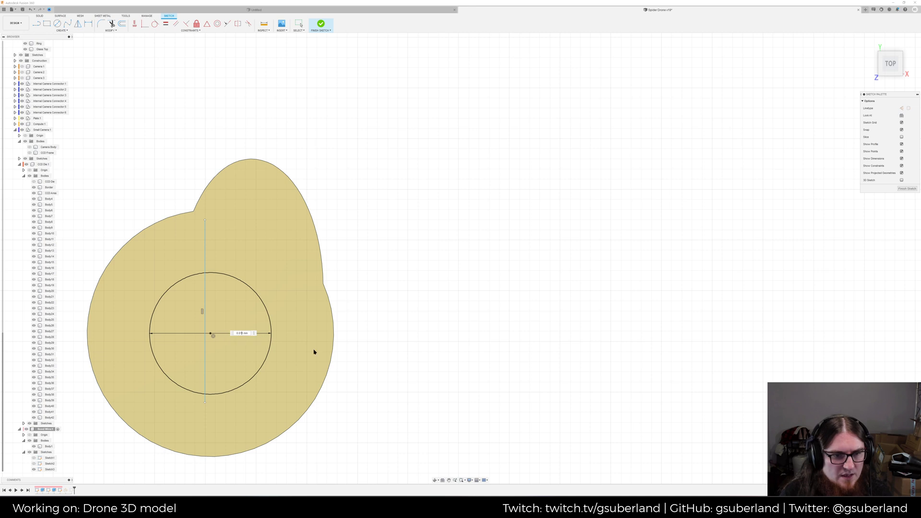
pyautogui.press('Return')
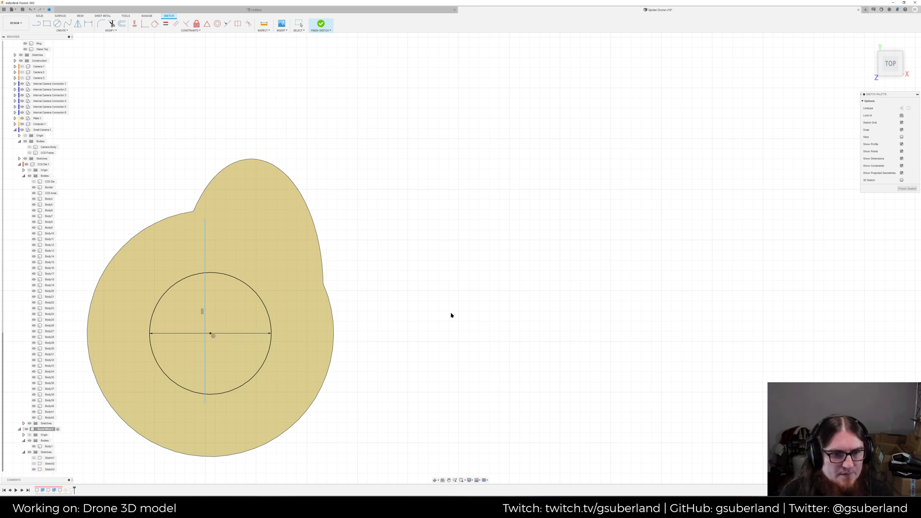
# Finish the circle sketch and return to a close view of the gold blob beside the die's corner
pyautogui.scroll(-6, 452, 316)
pyautogui.scroll(-2, 494, 342)
pyautogui.moveTo(507, 345)
pyautogui.keyDown('shift'); pyautogui.mouseDown(button='middle')
pyautogui.moveTo(484, 335)
pyautogui.moveTo(598, 461)
pyautogui.mouseUp(button='middle'); pyautogui.keyUp('shift')
pyautogui.scroll(-10, 522, 275)
pyautogui.scroll(3, 526, 283)
pyautogui.scroll(9, 516, 298)
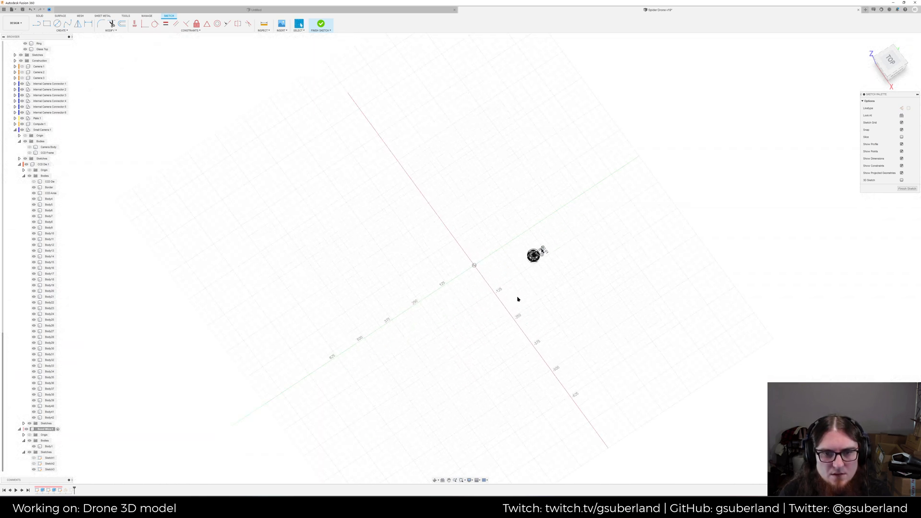
pyautogui.moveTo(629, 155); pyautogui.dragTo(487, 284, button='middle')
pyautogui.scroll(6, 456, 285)
pyautogui.scroll(6, 405, 293)
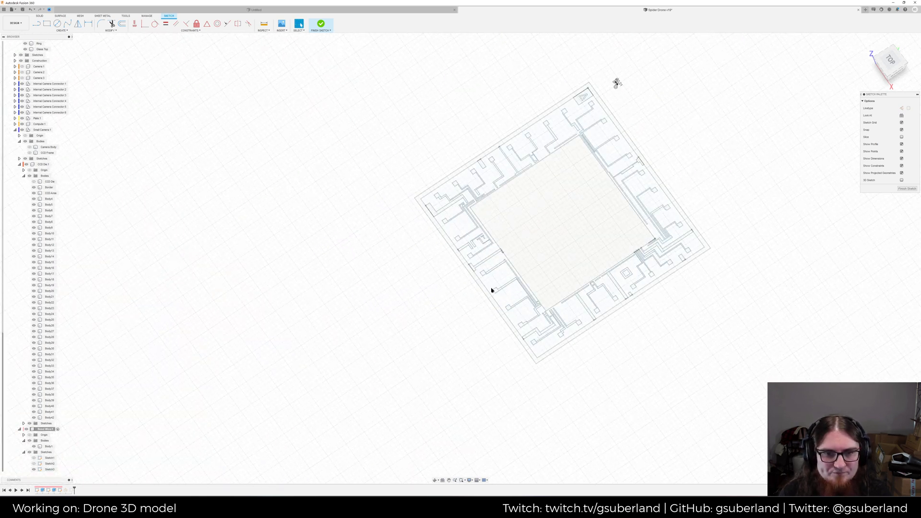
pyautogui.moveTo(617, 82); pyautogui.dragTo(404, 136, button='middle')
pyautogui.scroll(3, 390, 88)
pyautogui.scroll(5, 402, 239)
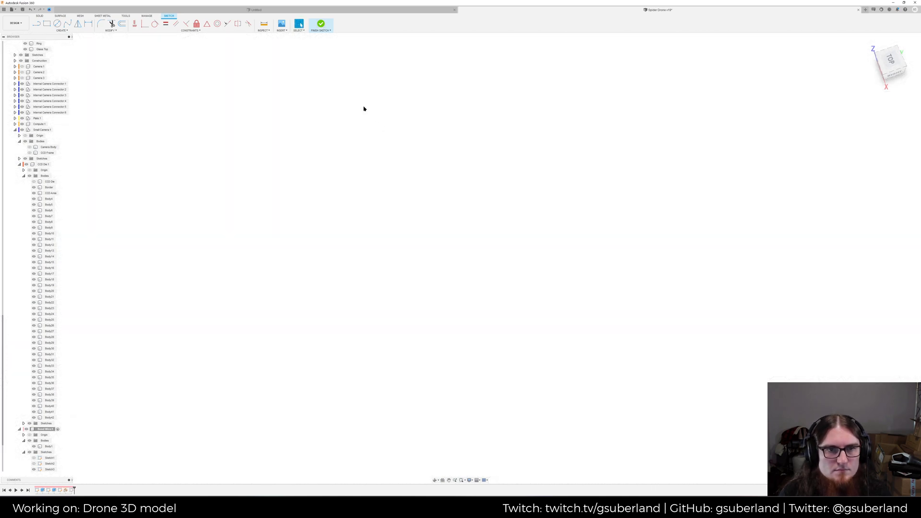
# Sweep the small circle on the gold blob along the arched spline to the die as a new body
pyautogui.moveTo(372, 460); pyautogui.dragTo(513, 200, button='middle')
pyautogui.scroll(3, 416, 272)
pyautogui.scroll(5, 416, 272)
pyautogui.scroll(3, 528, 195)
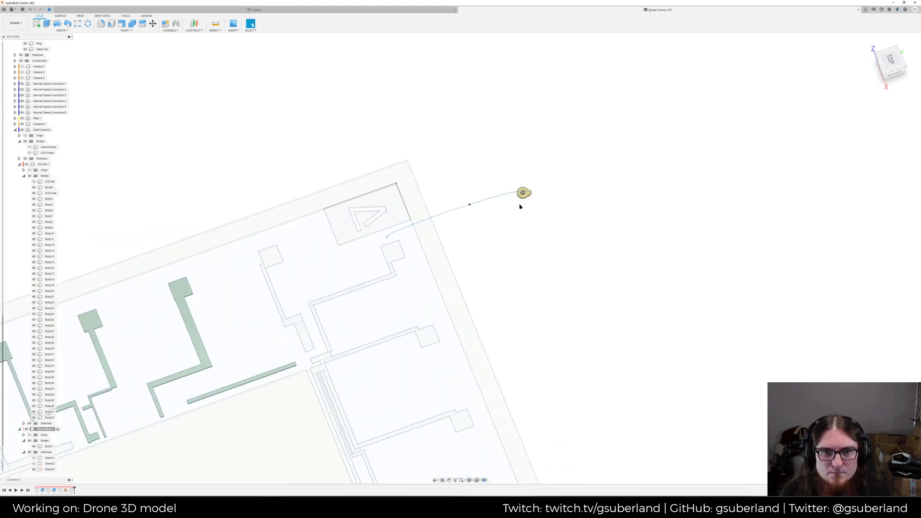
pyautogui.scroll(8, 521, 199)
pyautogui.keyDown('shift'); pyautogui.moveTo(461, 217); pyautogui.dragTo(537, 163, button='middle'); pyautogui.keyUp('shift')
pyautogui.click(536, 163)
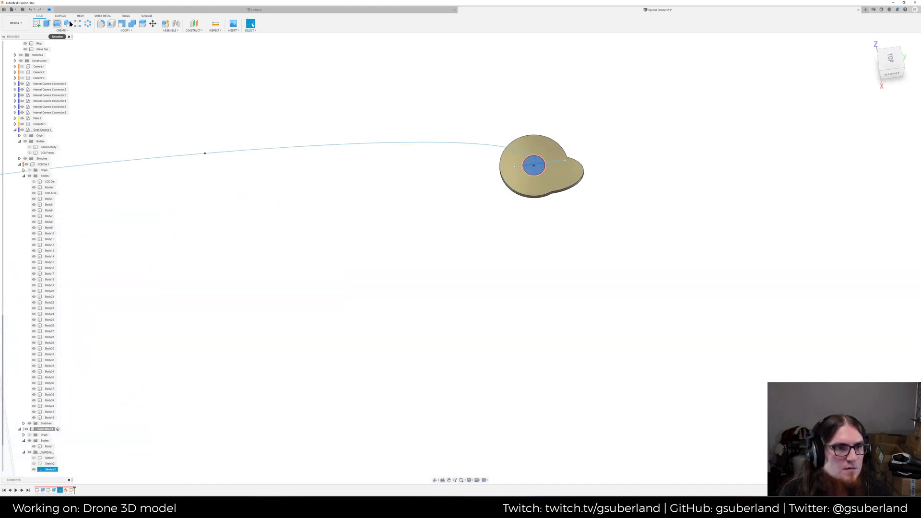
pyautogui.click(431, 143)
pyautogui.moveTo(370, 304); pyautogui.dragTo(432, 235, button='middle')
pyautogui.moveTo(347, 181)
pyautogui.keyDown('shift'); pyautogui.mouseDown(button='middle')
pyautogui.moveTo(354, 169)
pyautogui.moveTo(361, 173)
pyautogui.mouseUp(button='middle'); pyautogui.keyUp('shift')
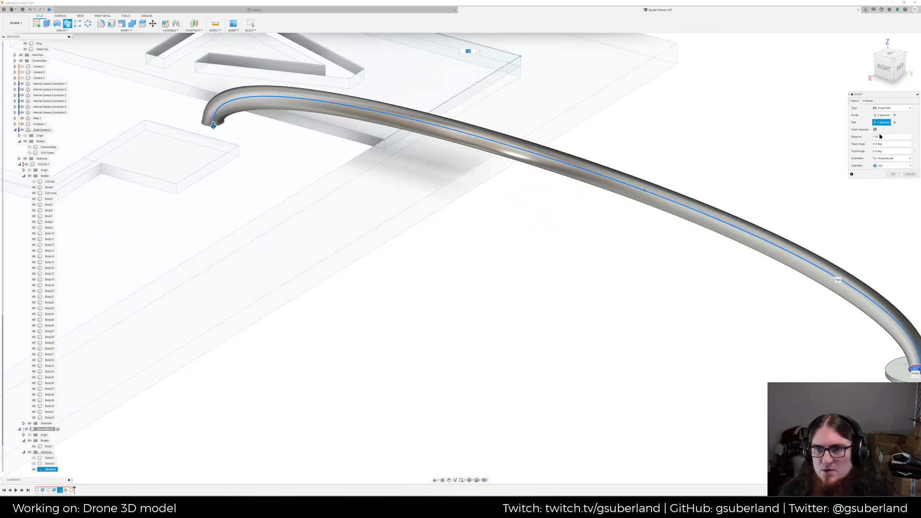
pyautogui.click(892, 166)
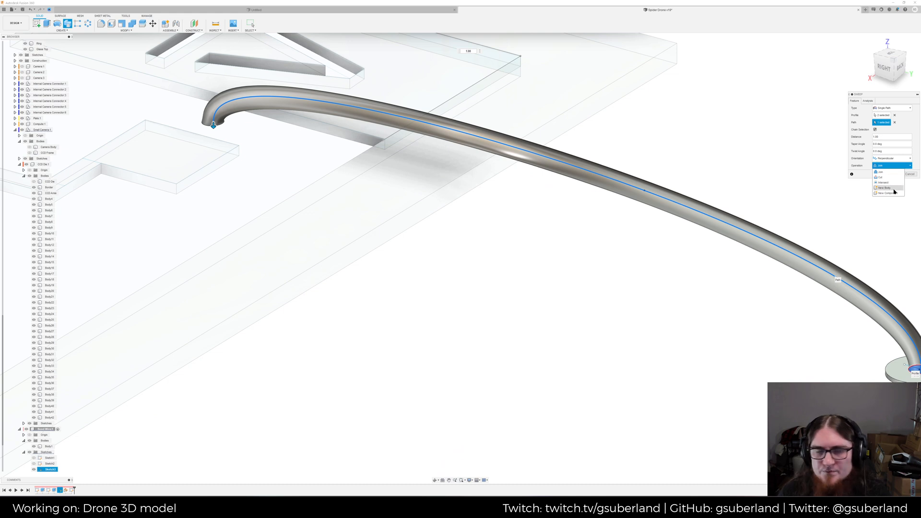
pyautogui.click(894, 188)
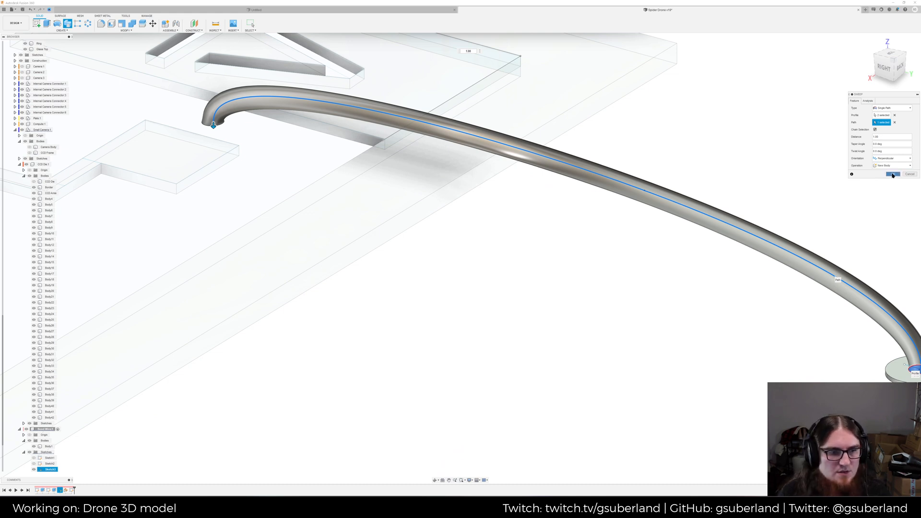
pyautogui.click(892, 174)
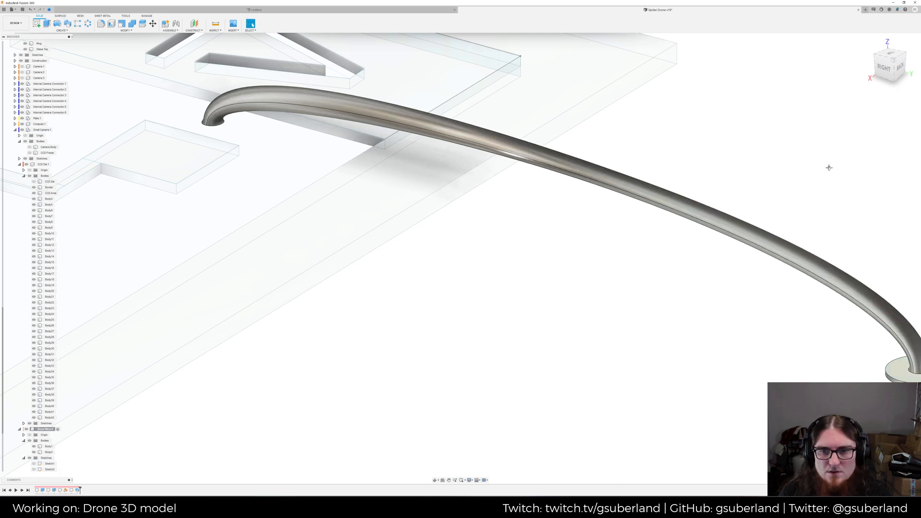
# Apply the gold appearance from the design's materials to the swept wire body
pyautogui.scroll(-5, 768, 183)
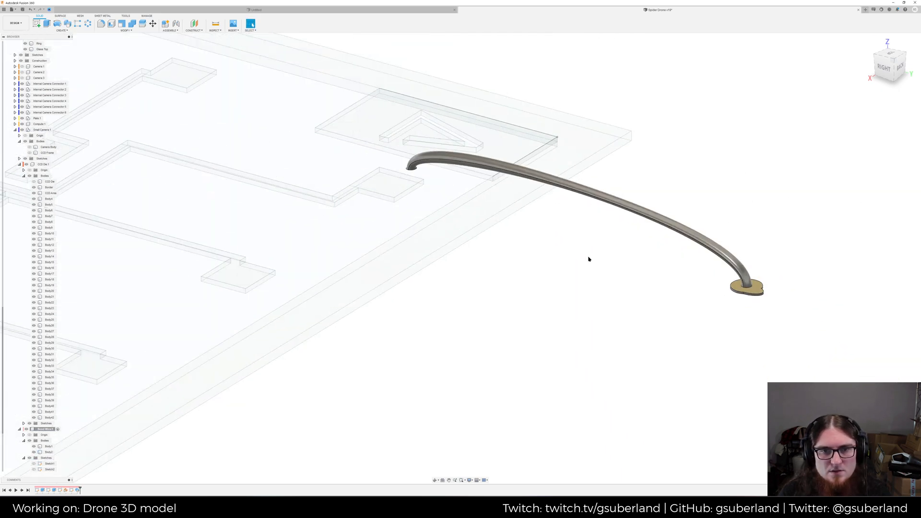
pyautogui.moveTo(589, 259); pyautogui.dragTo(531, 294, button='middle')
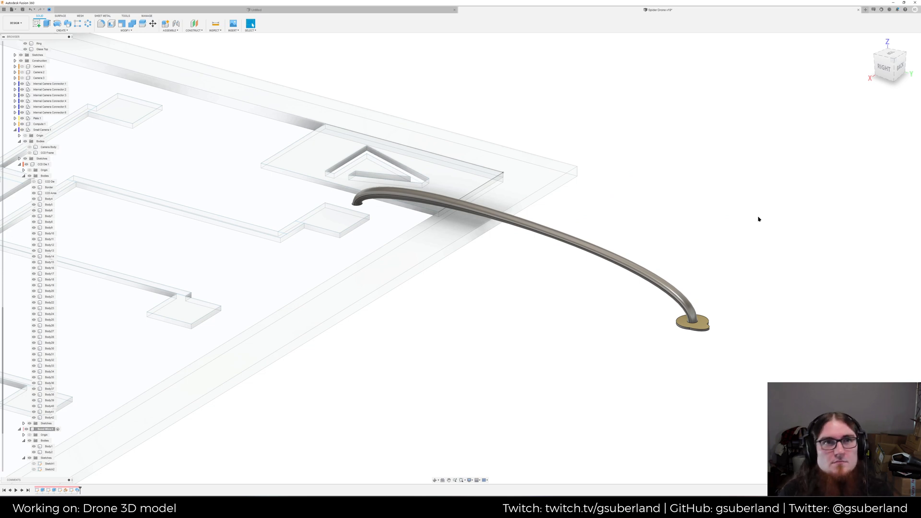
pyautogui.press('a')
pyautogui.moveTo(891, 136); pyautogui.dragTo(644, 273)
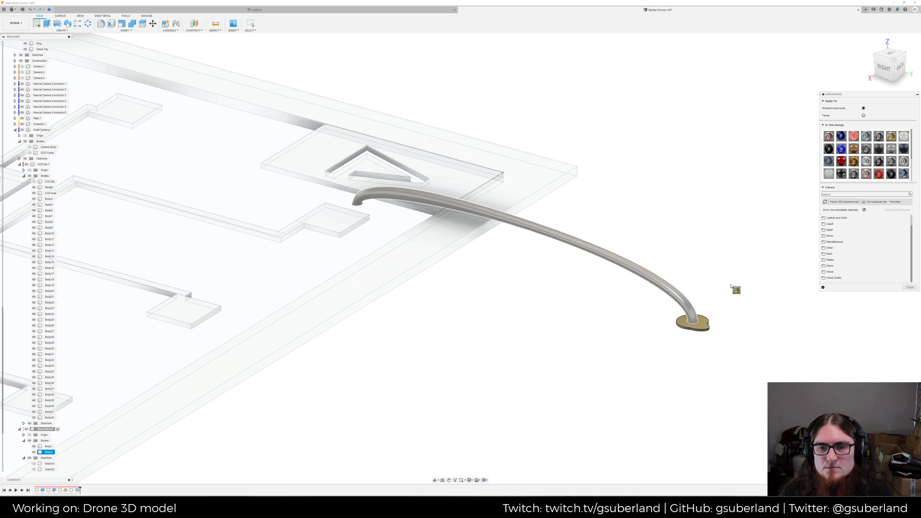
pyautogui.click(909, 287)
pyautogui.keyDown('shift'); pyautogui.moveTo(541, 312); pyautogui.dragTo(516, 308, button='middle'); pyautogui.keyUp('shift')
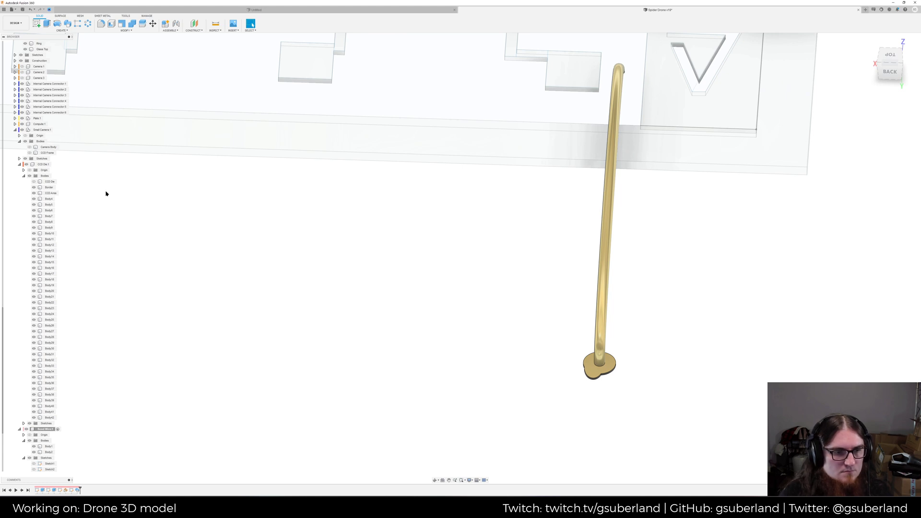
# Collapse the CCD Die component's contents and make the Small Camera component active
pyautogui.click(52, 164)
pyautogui.click(190, 236)
pyautogui.scroll(-5, 315, 301)
pyautogui.keyDown('shift'); pyautogui.moveTo(303, 303); pyautogui.dragTo(290, 303, button='middle'); pyautogui.keyUp('shift')
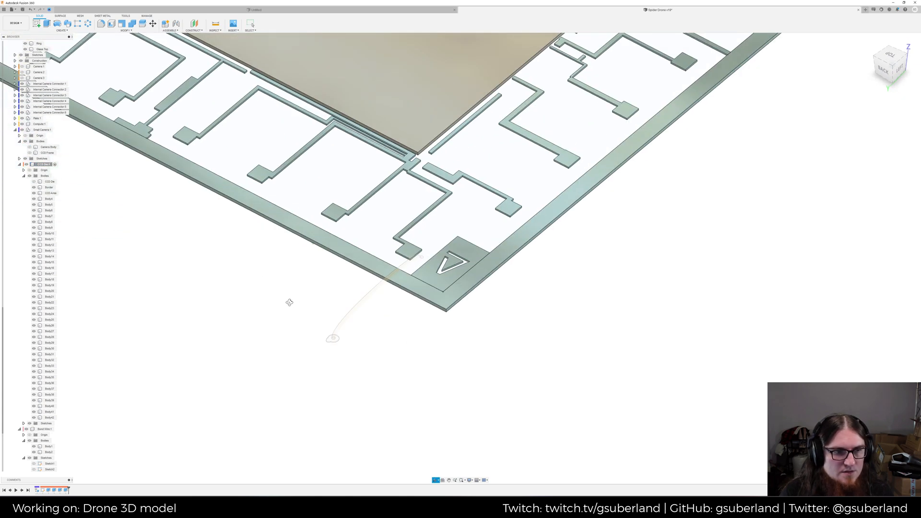
pyautogui.click(20, 165)
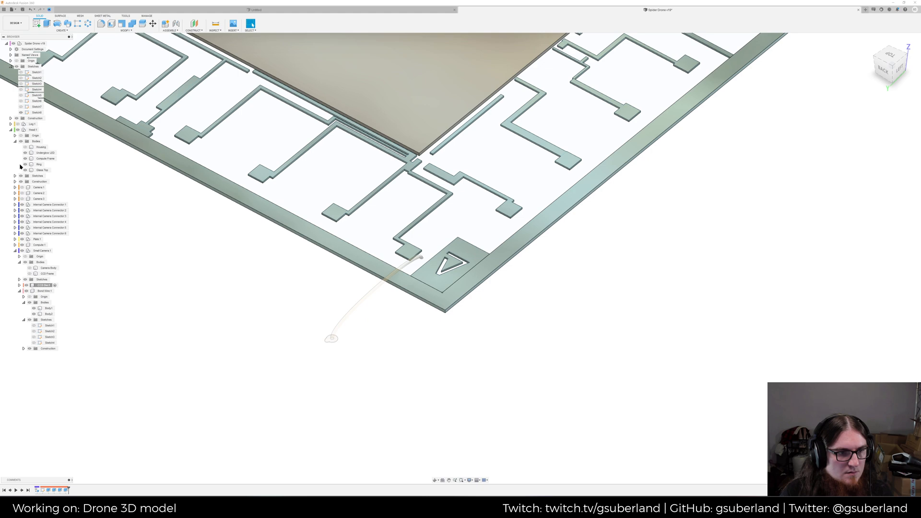
pyautogui.click(54, 251)
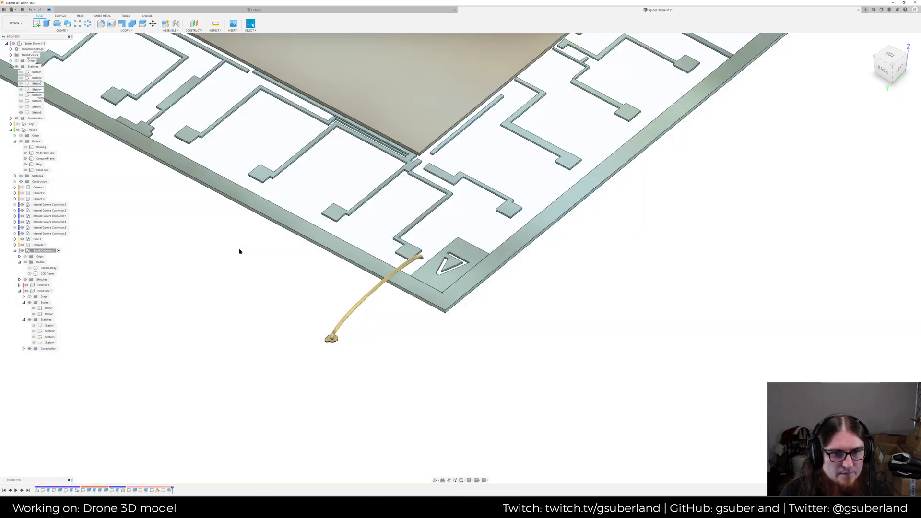
pyautogui.scroll(-3, 255, 261)
pyautogui.keyDown('shift'); pyautogui.moveTo(250, 267); pyautogui.dragTo(253, 361, button='middle'); pyautogui.keyUp('shift')
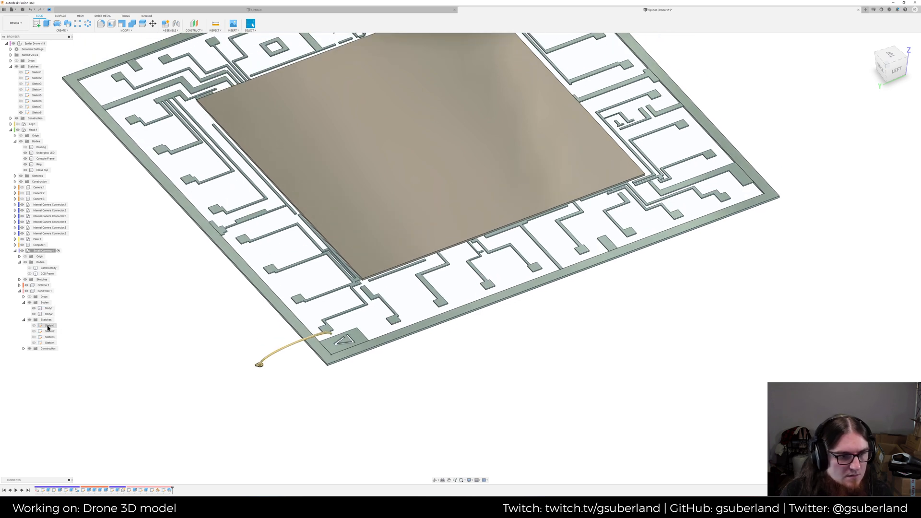
# Collapse the Bond Wire component's contents and show the CCD Frame body around the die
pyautogui.click(19, 291)
pyautogui.click(29, 268)
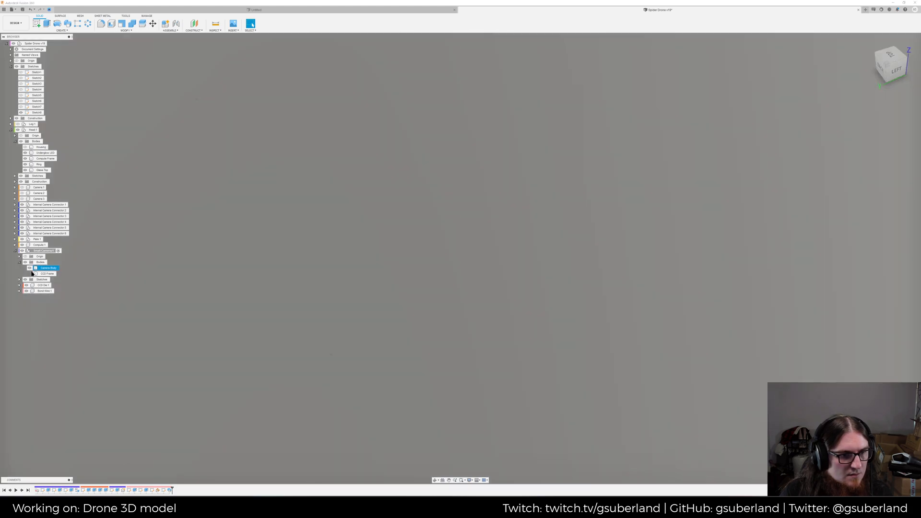
pyautogui.click(29, 268)
pyautogui.keyDown('shift'); pyautogui.moveTo(175, 279); pyautogui.dragTo(261, 341, button='middle'); pyautogui.keyUp('shift')
pyautogui.click(51, 275)
# Rotate the Bond Wire component about its gold blob so the wire's end lands on the die's nearest corner pad
pyautogui.click(44, 291)
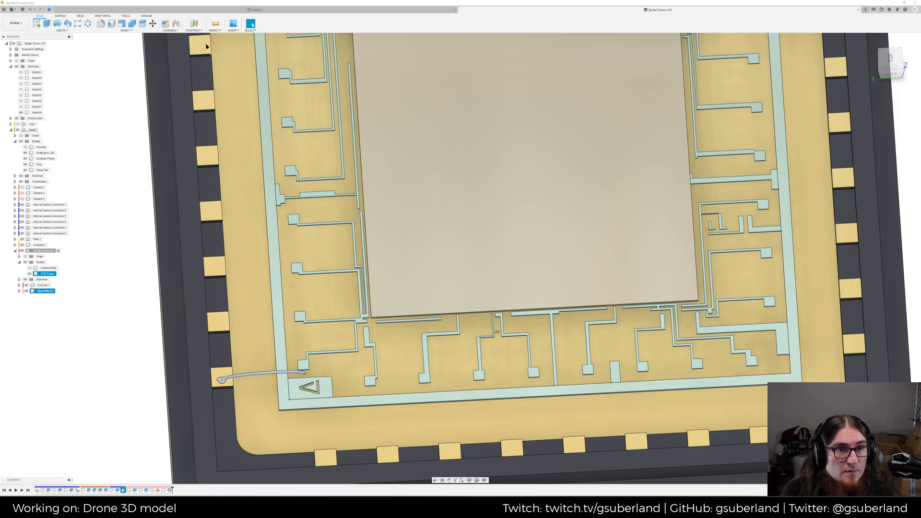
pyautogui.click(153, 24)
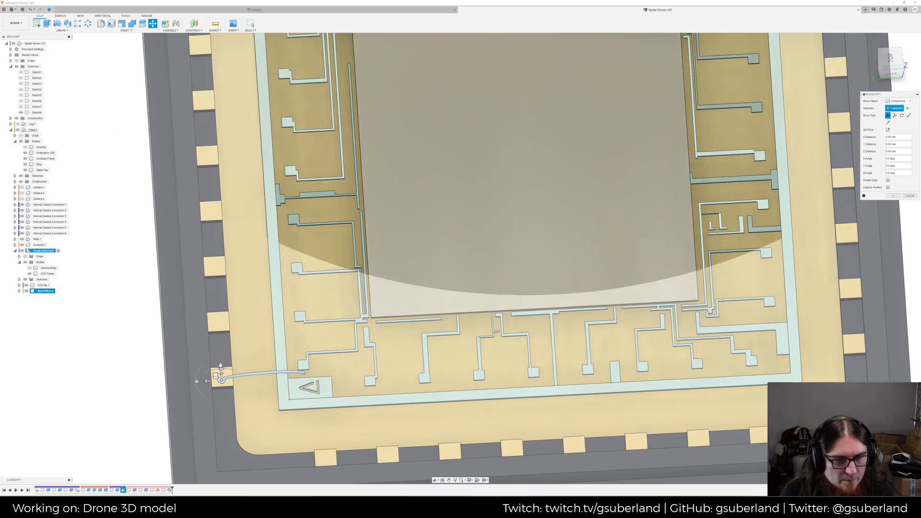
pyautogui.moveTo(220, 368); pyautogui.dragTo(197, 380)
pyautogui.press('Return')
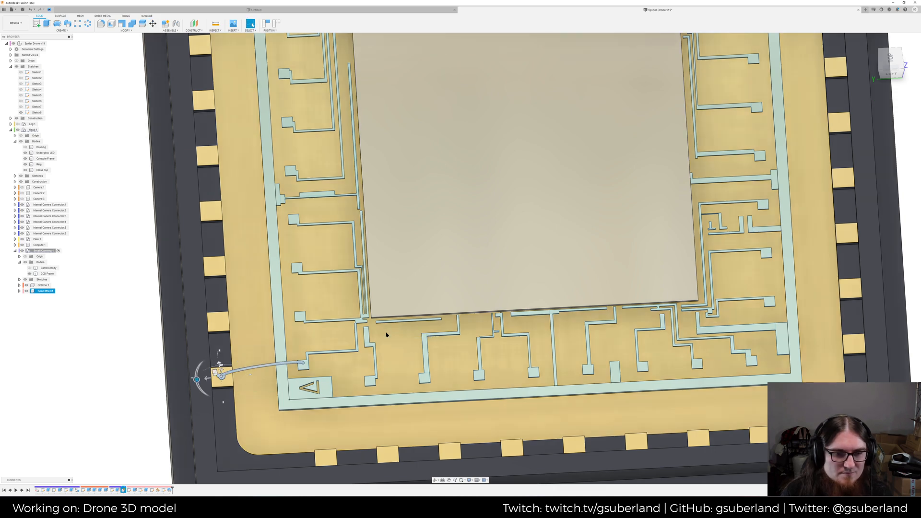
# Keep the Camera Body hidden, show the CCD Die body inside the frame, and collapse the Small Camera component
pyautogui.scroll(-3, 379, 316)
pyautogui.keyDown('shift'); pyautogui.moveTo(468, 339); pyautogui.dragTo(421, 310, button='middle'); pyautogui.keyUp('shift')
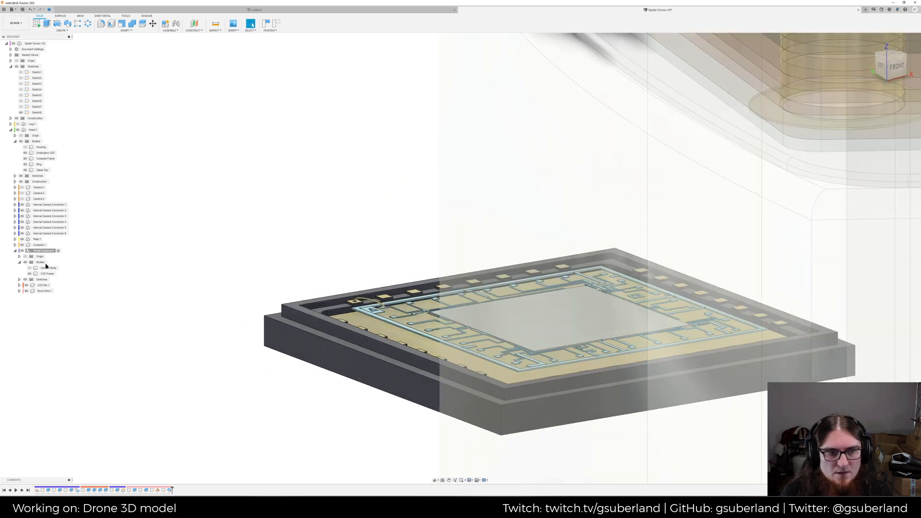
pyautogui.click(30, 269)
pyautogui.click(30, 268)
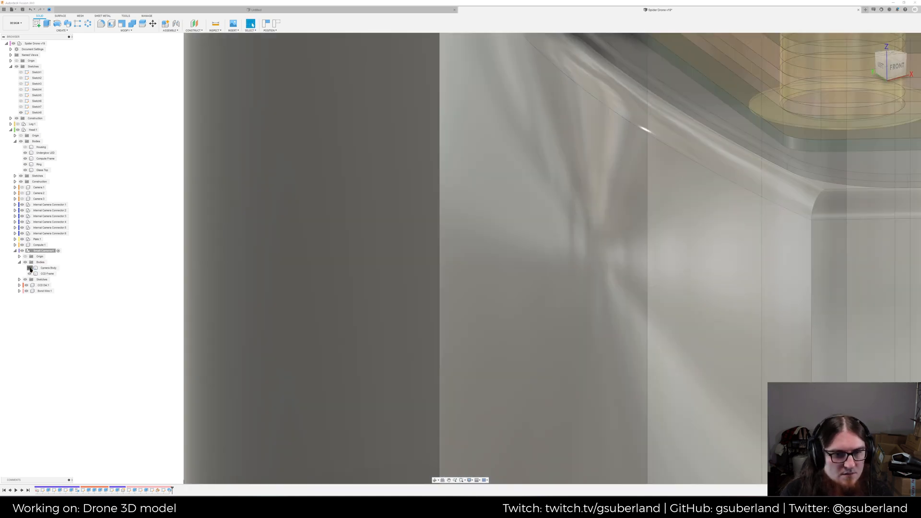
pyautogui.click(19, 285)
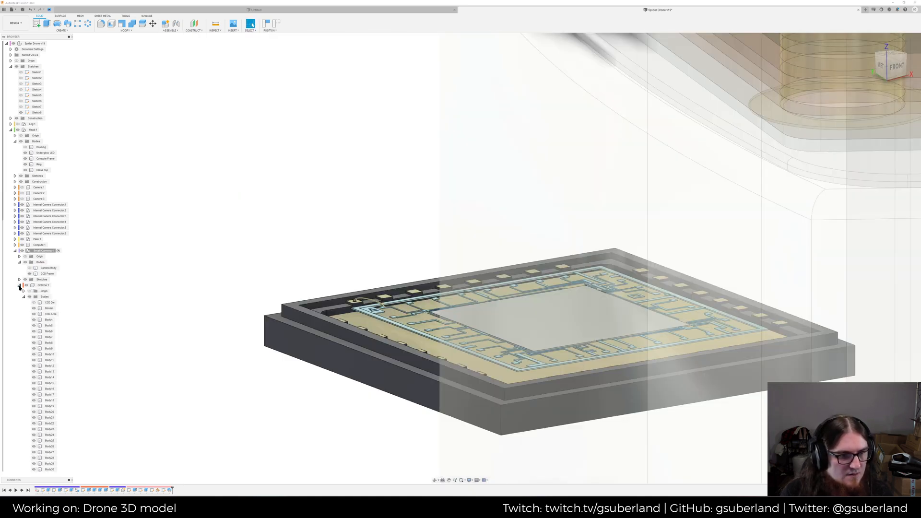
pyautogui.click(34, 303)
pyautogui.moveTo(160, 250); pyautogui.dragTo(133, 255, button='middle')
pyautogui.click(15, 251)
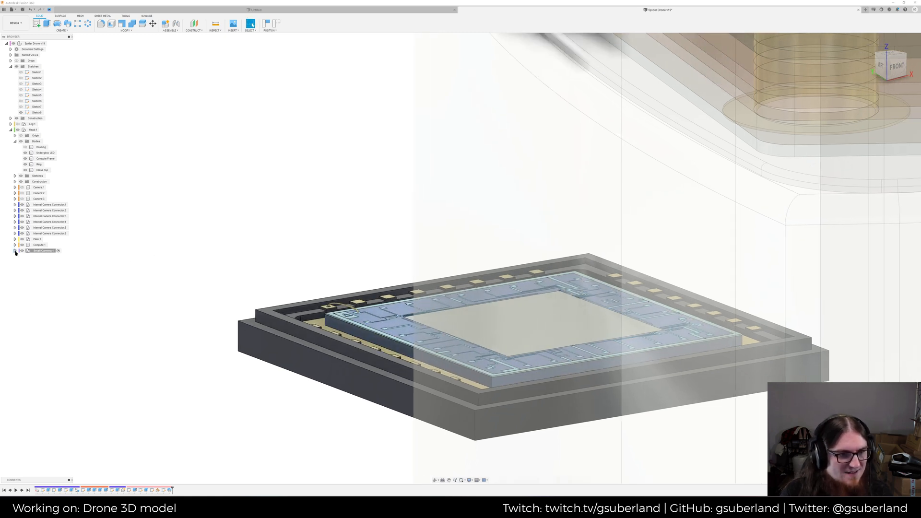
# Examine how the bond wire spans from the frame's contact to the die's pad from the side and above
pyautogui.keyDown('shift'); pyautogui.moveTo(250, 216); pyautogui.dragTo(193, 223, button='middle'); pyautogui.keyUp('shift')
pyautogui.scroll(8, 259, 295)
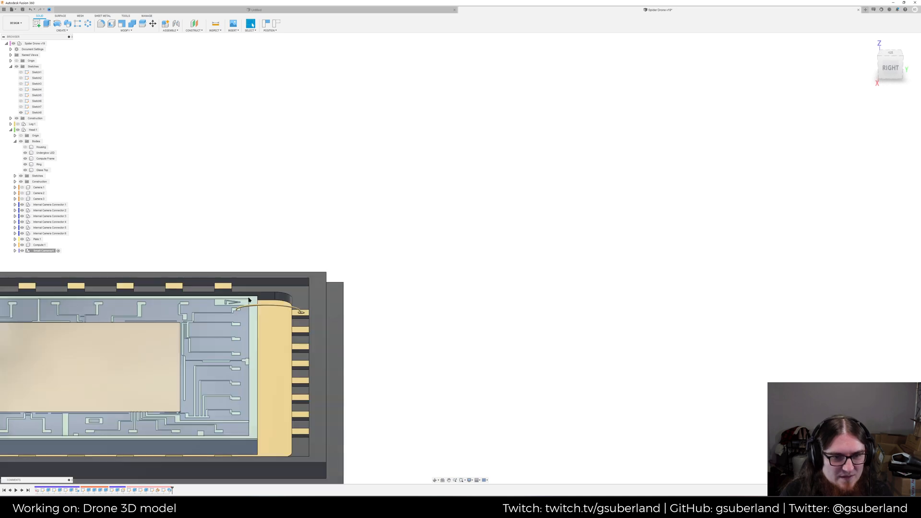
pyautogui.keyDown('shift'); pyautogui.moveTo(519, 204); pyautogui.dragTo(845, 148, button='middle'); pyautogui.keyUp('shift')
pyautogui.scroll(-11, 616, 249)
pyautogui.keyDown('shift'); pyautogui.moveTo(576, 260); pyautogui.dragTo(675, 270, button='middle'); pyautogui.keyUp('shift')
pyautogui.scroll(5, 594, 253)
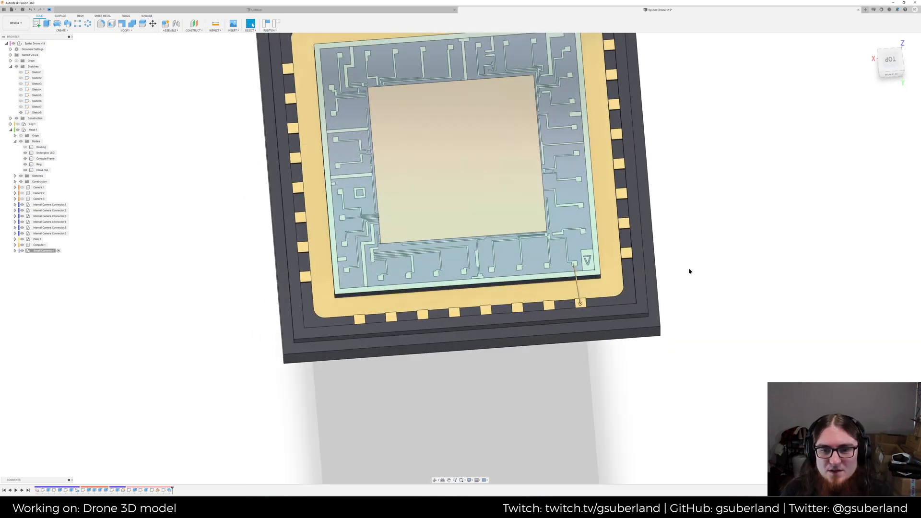
pyautogui.click(14, 251)
pyautogui.click(14, 251)
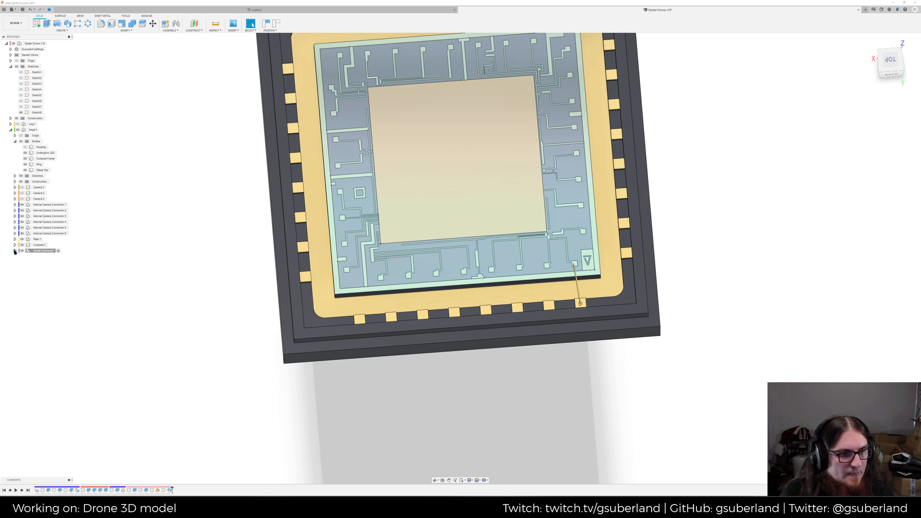
# Expand the Small Camera component and collapse the CCD Die's contents
pyautogui.click(15, 251)
pyautogui.click(24, 297)
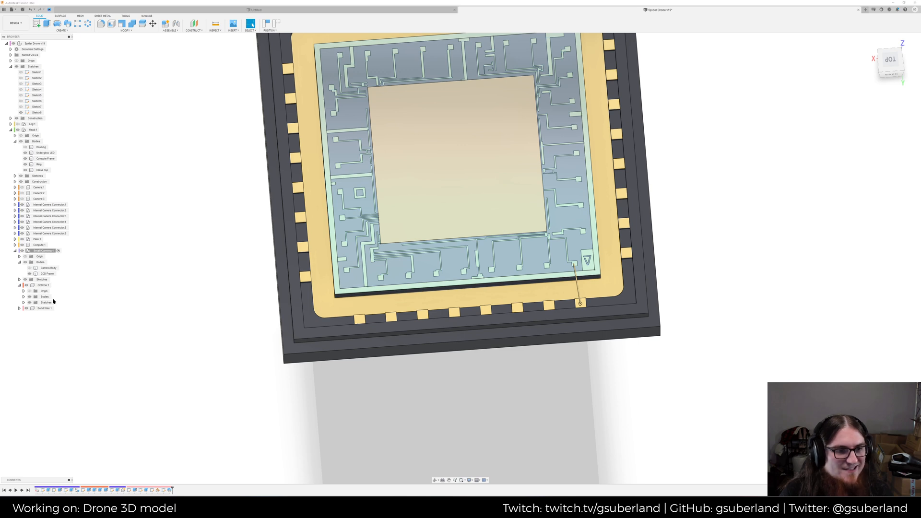
pyautogui.click(20, 285)
pyautogui.click(44, 290)
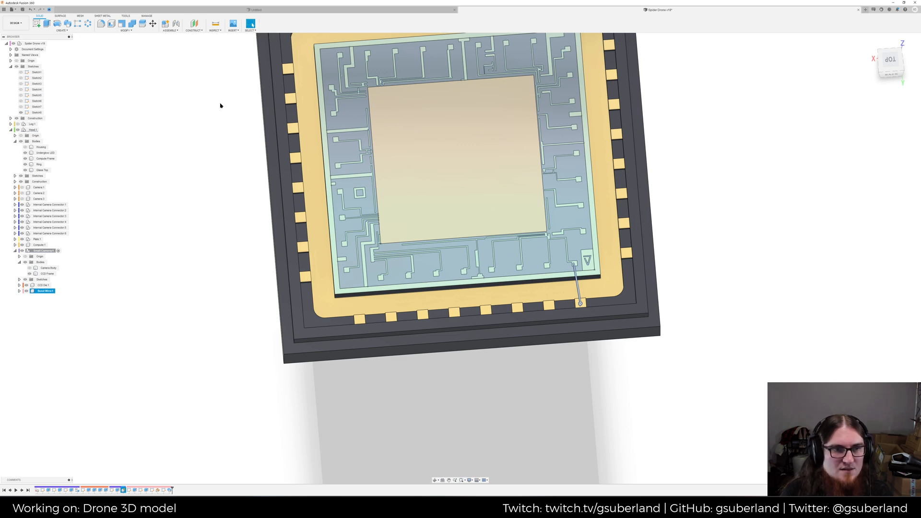
pyautogui.click(154, 24)
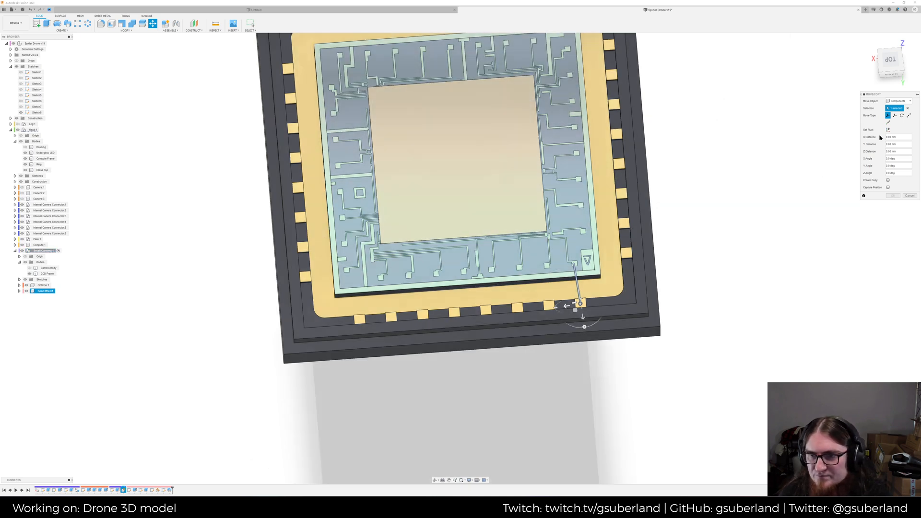
pyautogui.click(887, 129)
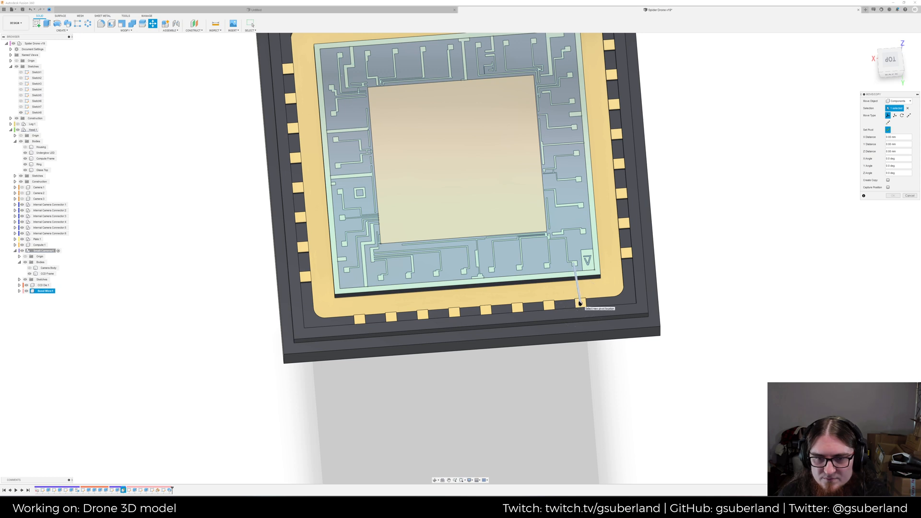
pyautogui.press('Escape')
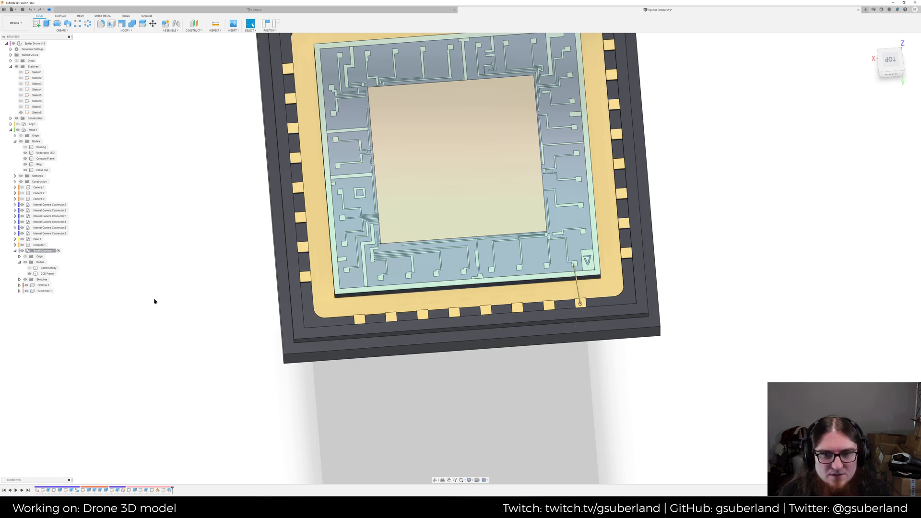
pyautogui.hotkey('ctrl', 'z')
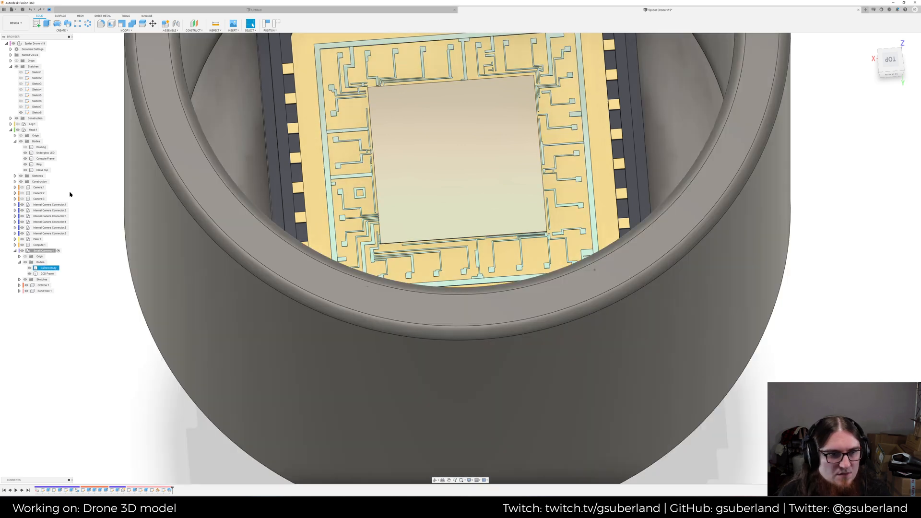
pyautogui.click(41, 10)
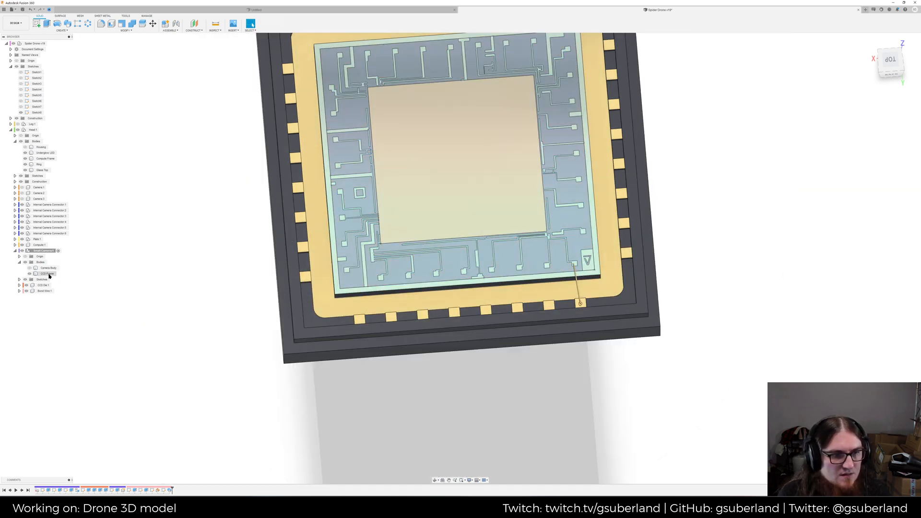
# Rotate the Bond Wire component slightly about its blob so it runs straighter from the frame's contact to the die's corner pad
pyautogui.click(569, 320)
pyautogui.click(578, 290)
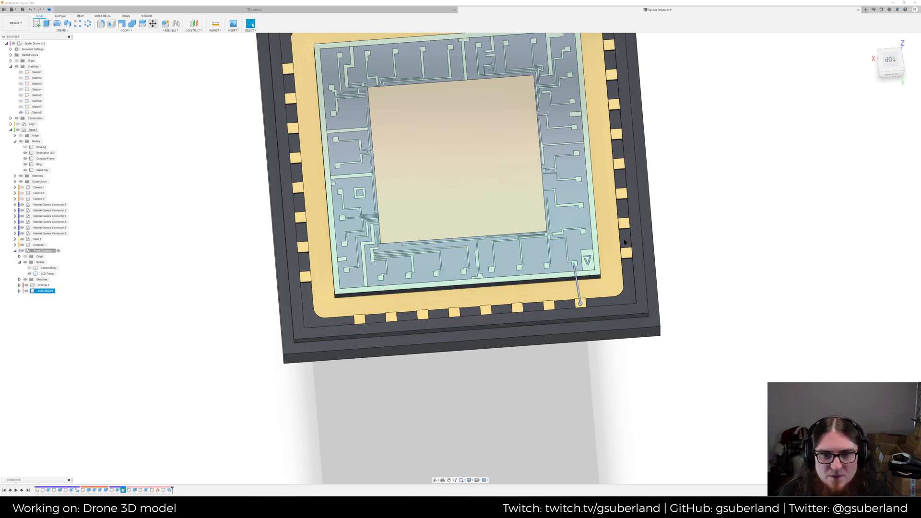
pyautogui.press('m')
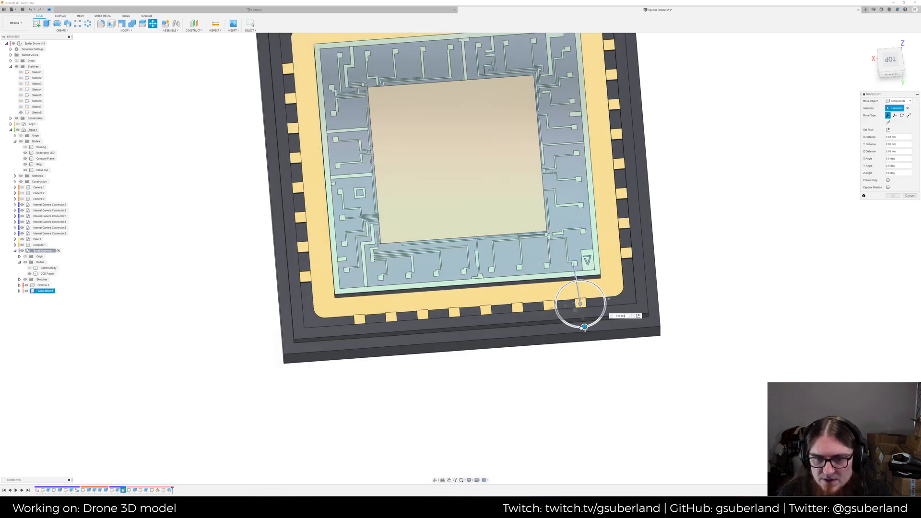
pyautogui.moveTo(584, 327); pyautogui.dragTo(582, 328)
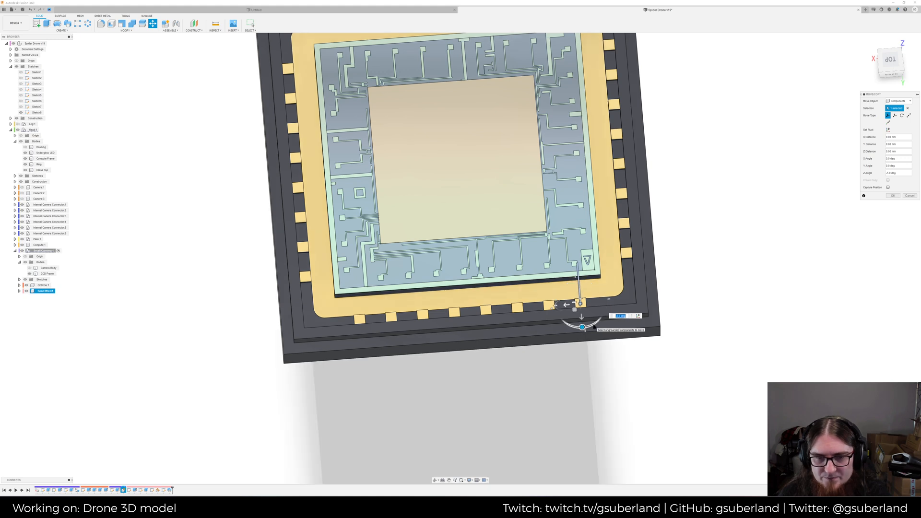
pyautogui.press('Return')
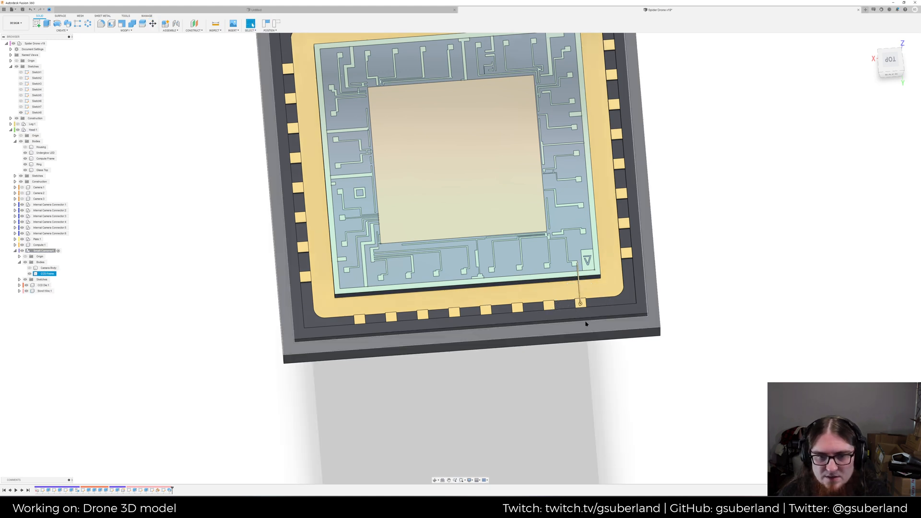
# Set up a rectangular pattern of the Bond Wire component along the frame's adjacent inner edge, with distance -0.285 mm and quantity 8
pyautogui.click(48, 291)
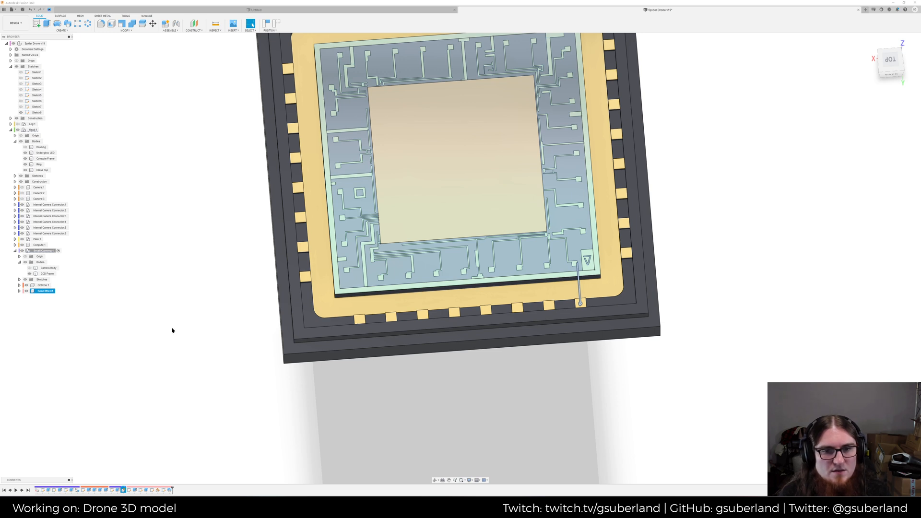
pyautogui.moveTo(187, 316); pyautogui.dragTo(196, 366, button='middle')
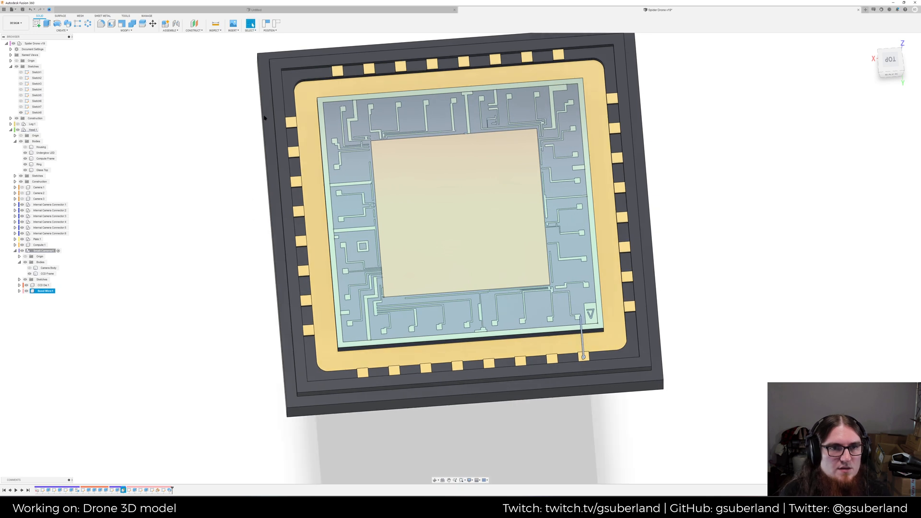
pyautogui.click(78, 24)
pyautogui.click(504, 258)
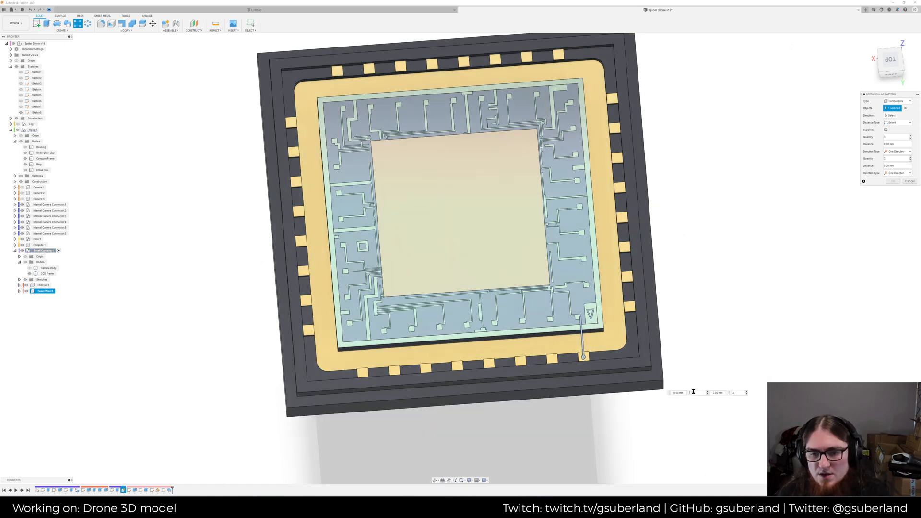
pyautogui.click(890, 115)
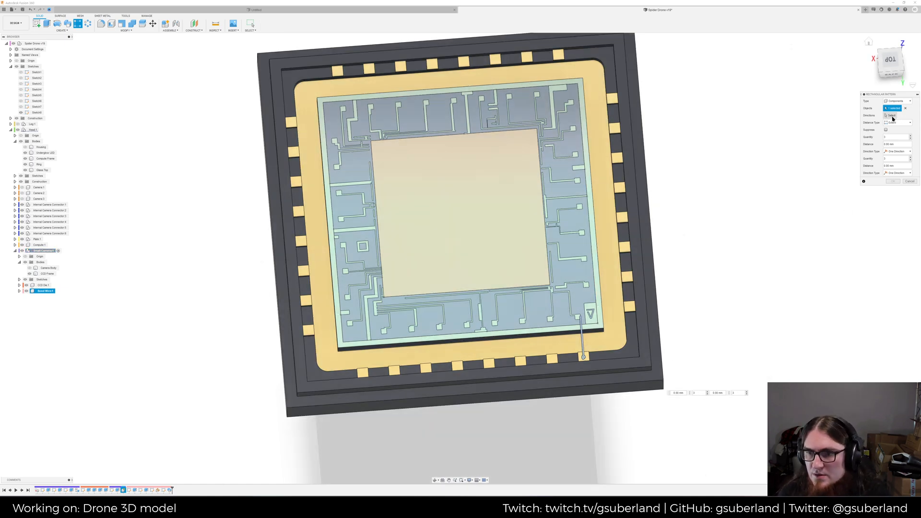
pyautogui.click(581, 360)
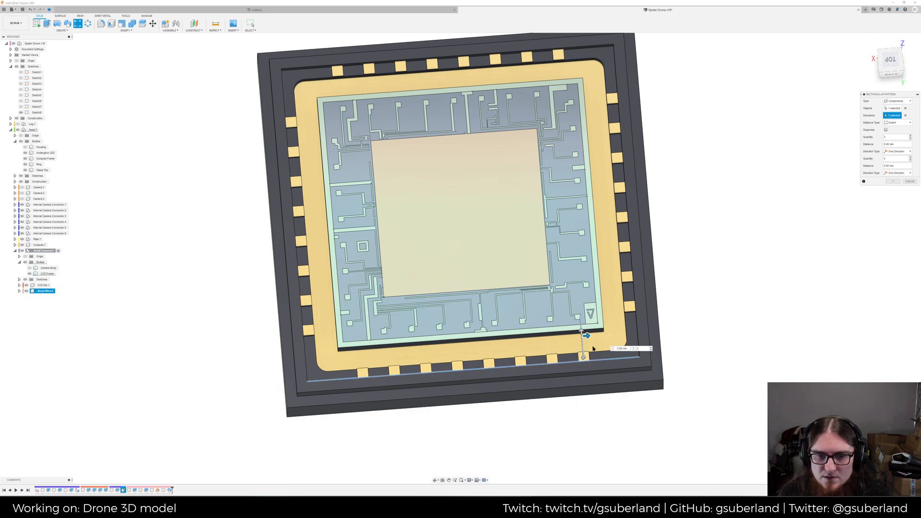
pyautogui.moveTo(588, 335); pyautogui.dragTo(557, 346)
pyautogui.press('Tab')
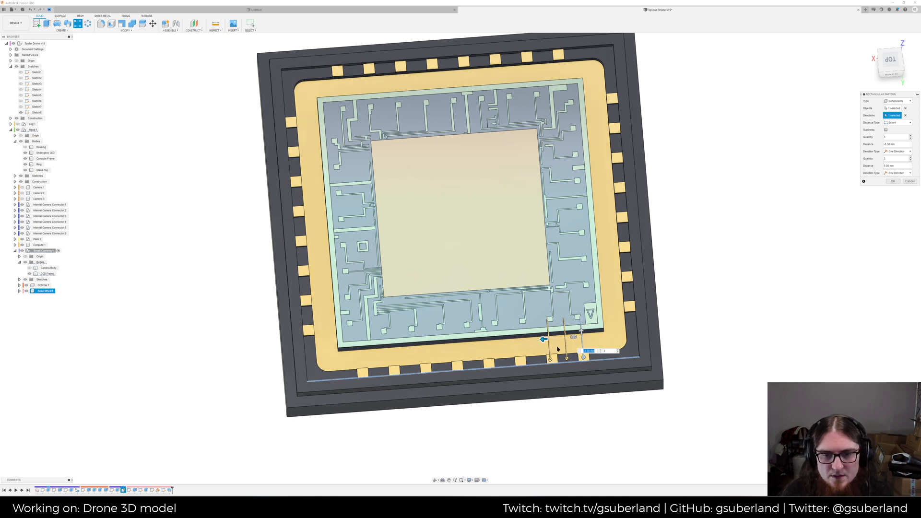
pyautogui.write('-.285')
pyautogui.press('Tab')
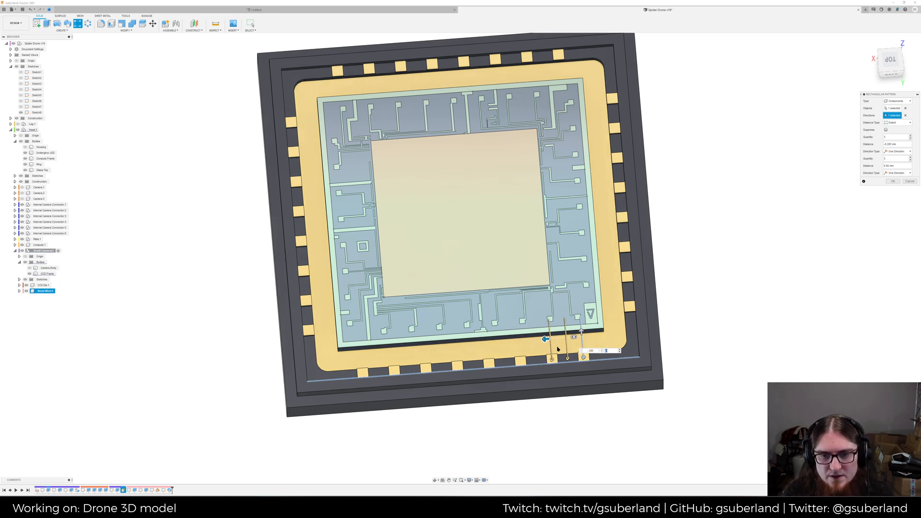
pyautogui.write('88')
pyautogui.press('BackSpace')
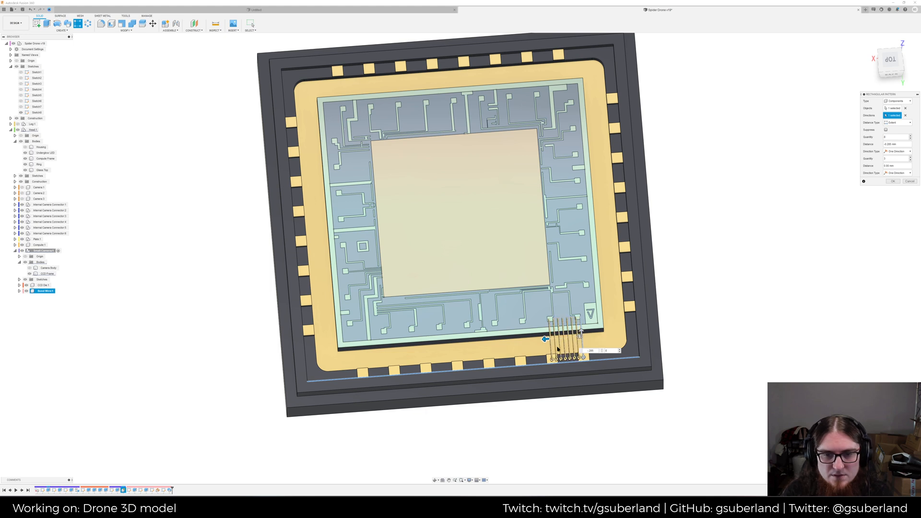
# Switch the pattern's distance type to Spacing at -0.285 mm and create the row of bond wires
pyautogui.click(896, 122)
pyautogui.click(893, 136)
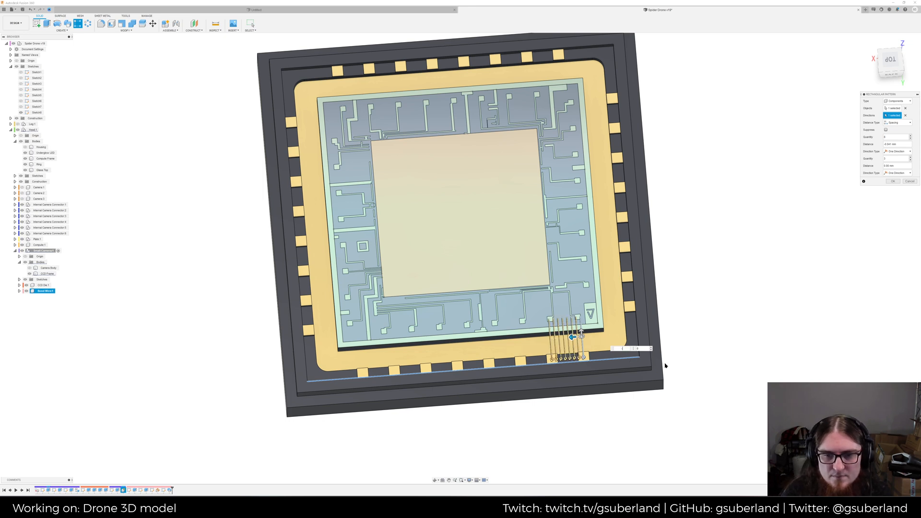
pyautogui.write('-0.285')
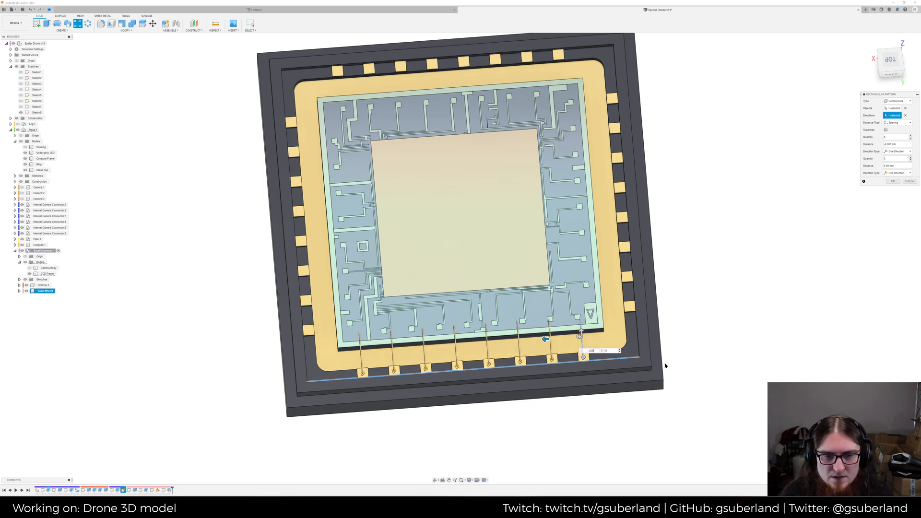
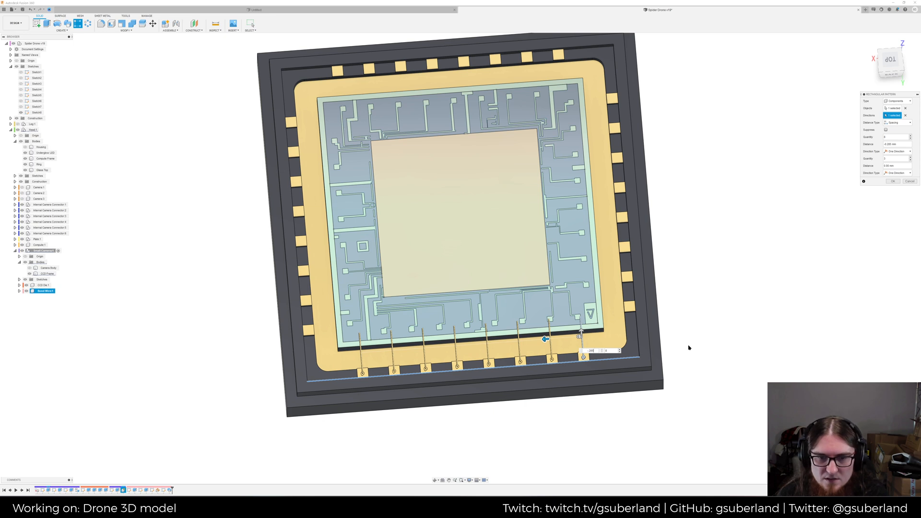
pyautogui.press('Return')
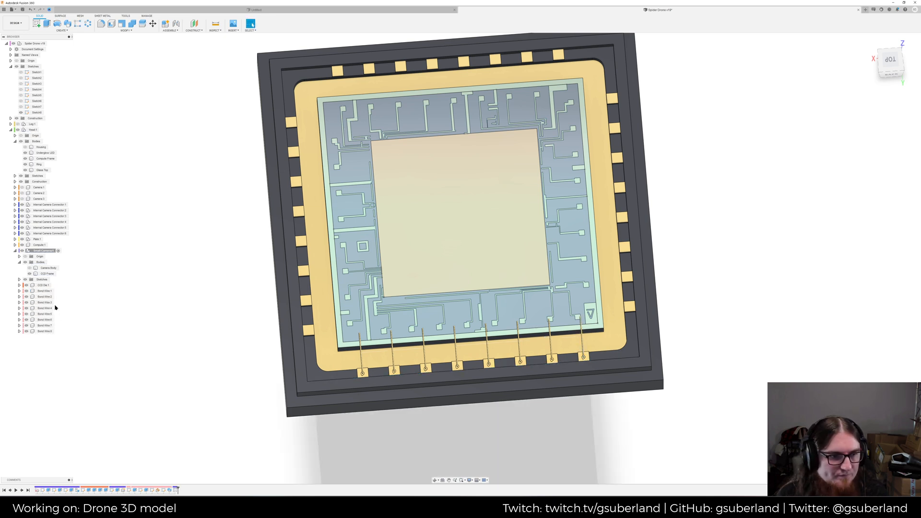
pyautogui.click(49, 292)
pyautogui.keyDown('shift'); pyautogui.click(45, 331); pyautogui.keyUp('shift')
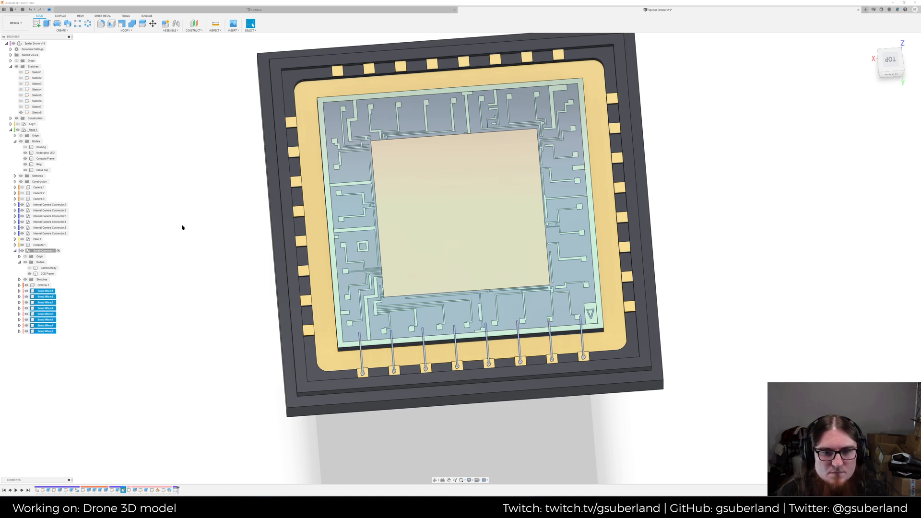
pyautogui.moveTo(182, 227); pyautogui.dragTo(172, 259, button='middle')
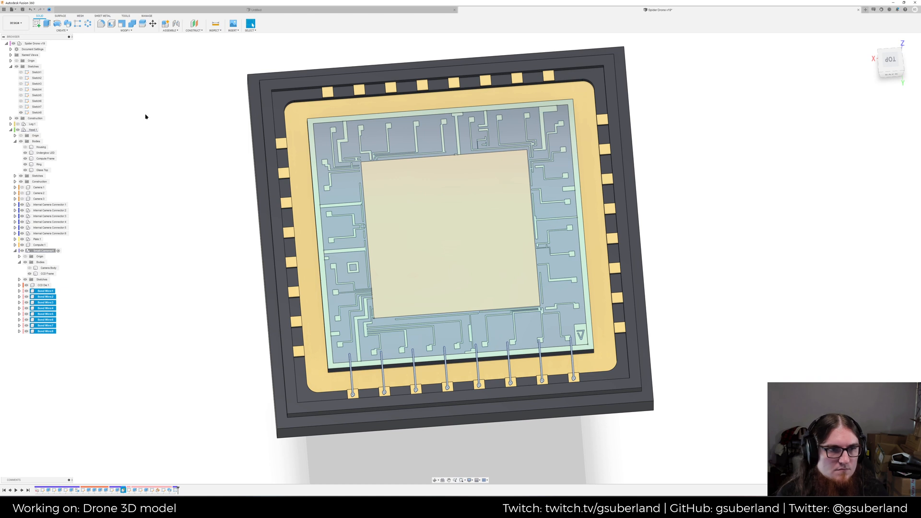
pyautogui.click(140, 167)
# Copy the first bond wire onto the nearest corner contact of the adjacent frame side, rotated 90 degrees about Z
pyautogui.click(47, 291)
pyautogui.press('m')
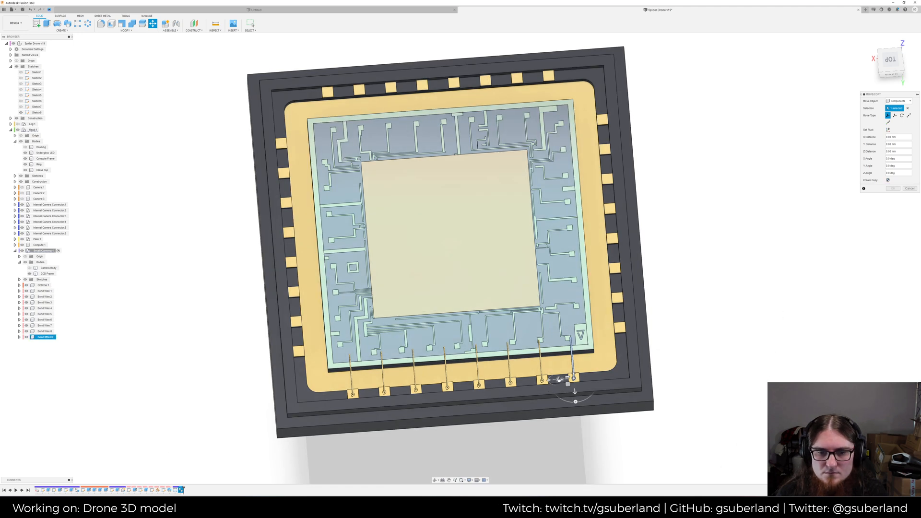
pyautogui.moveTo(576, 381); pyautogui.dragTo(652, 322)
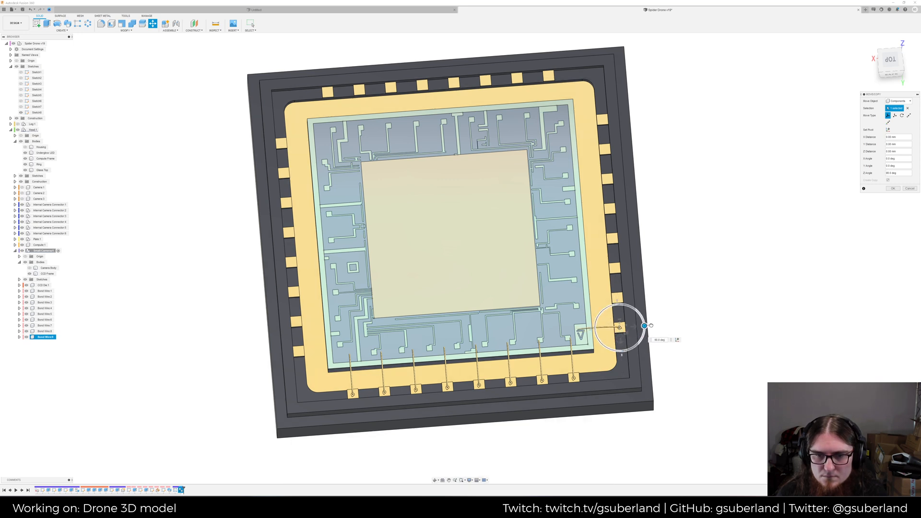
pyautogui.press('Return')
# Pattern the copied bond wire along the second frame side's edge with a quantity of 8 and 0.285 mm spacing
pyautogui.keyDown('shift'); pyautogui.moveTo(653, 312); pyautogui.dragTo(638, 292, button='middle'); pyautogui.keyUp('shift')
pyautogui.click(39, 338)
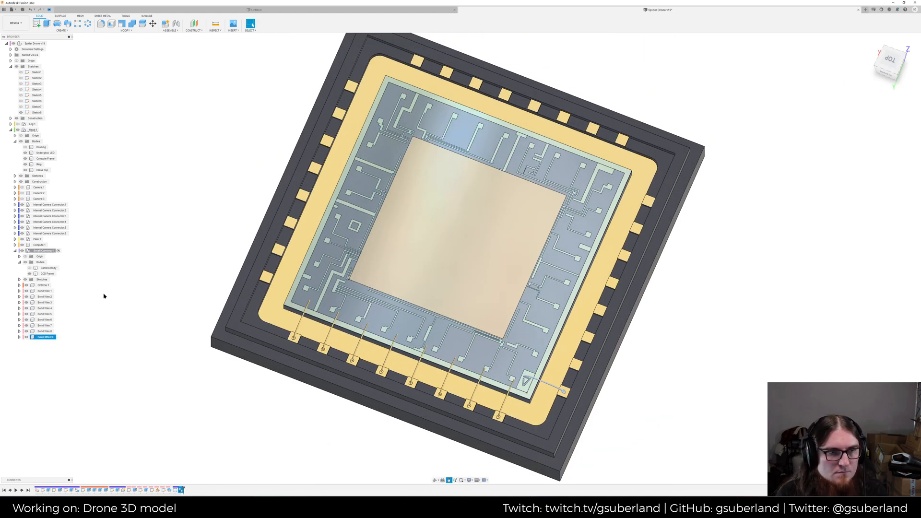
pyautogui.keyDown('shift'); pyautogui.moveTo(102, 294); pyautogui.dragTo(94, 30, button='middle'); pyautogui.keyUp('shift')
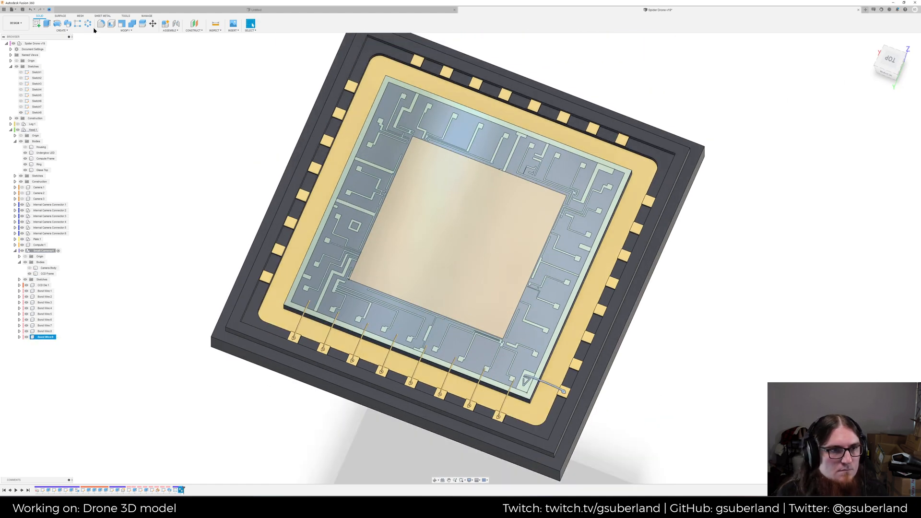
pyautogui.click(78, 23)
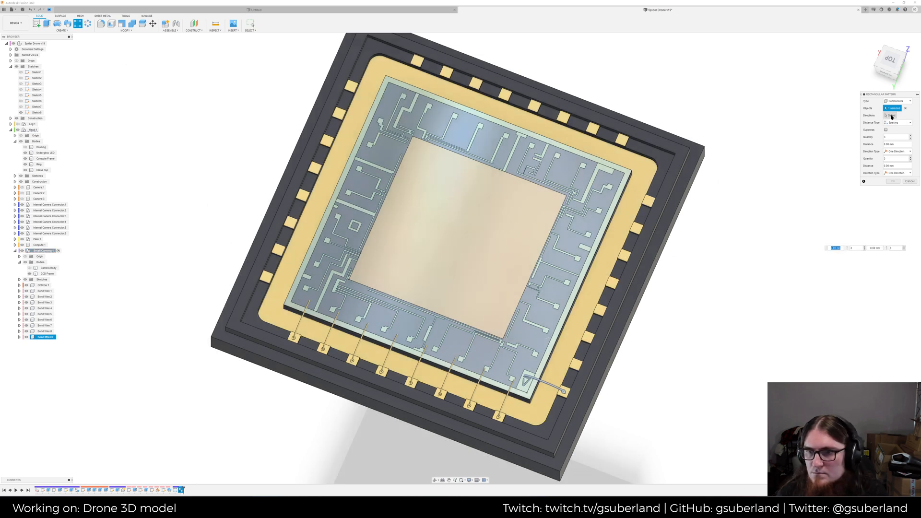
pyautogui.click(633, 259)
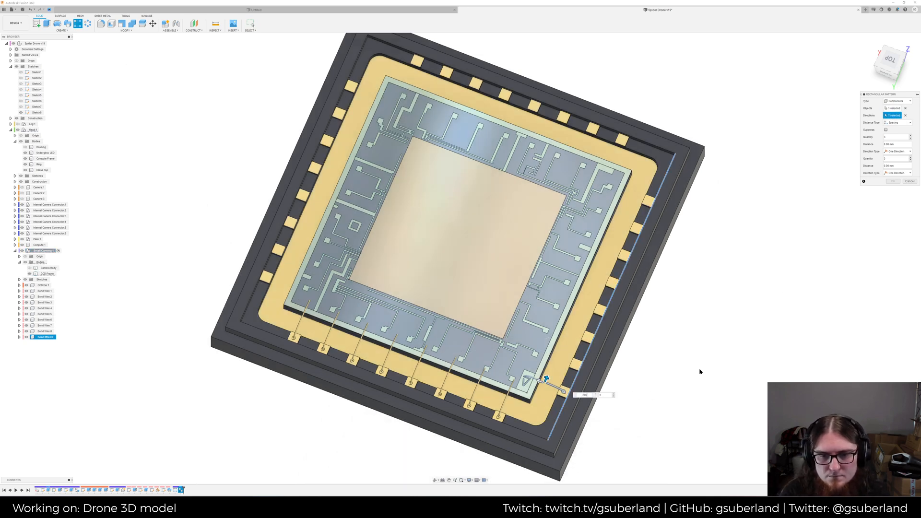
pyautogui.press('Tab')
pyautogui.write('8')
pyautogui.press('Return')
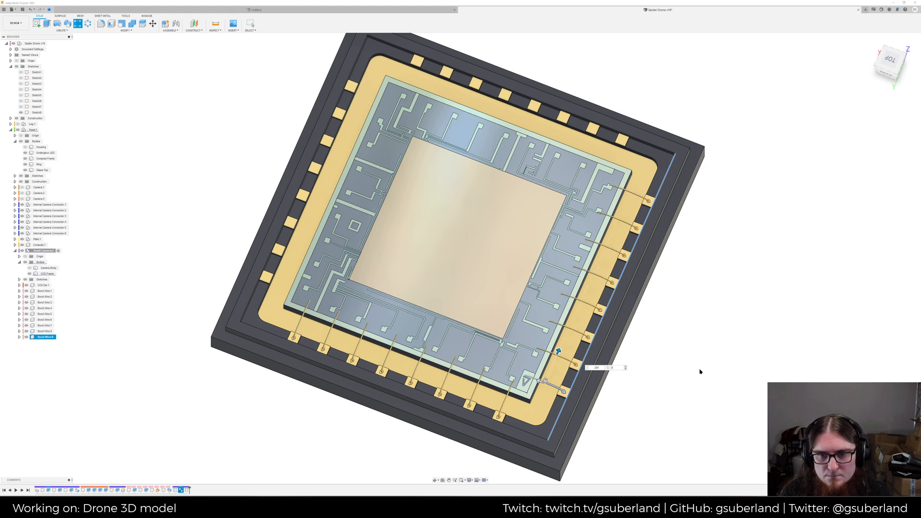
pyautogui.press('Escape')
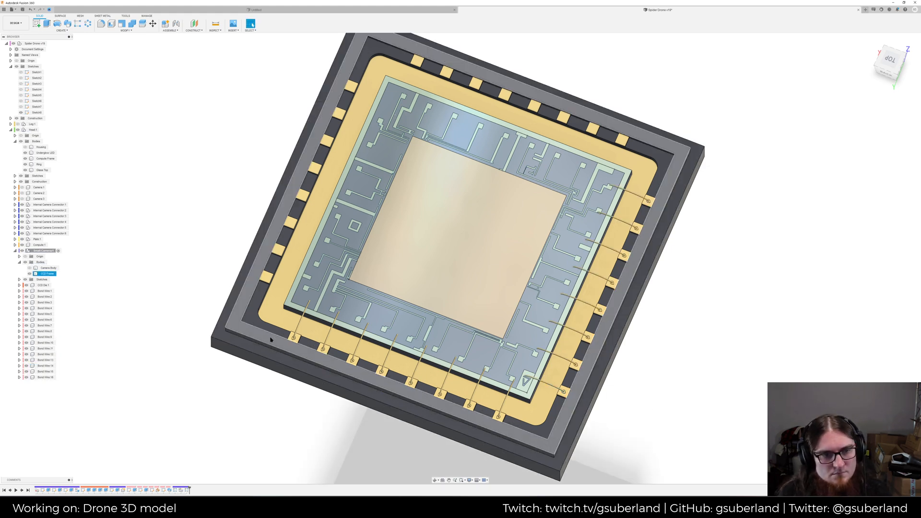
# Copy the first bond wire onto the corner contact of the opposite frame side, rotated 180 degrees about Z
pyautogui.click(46, 377)
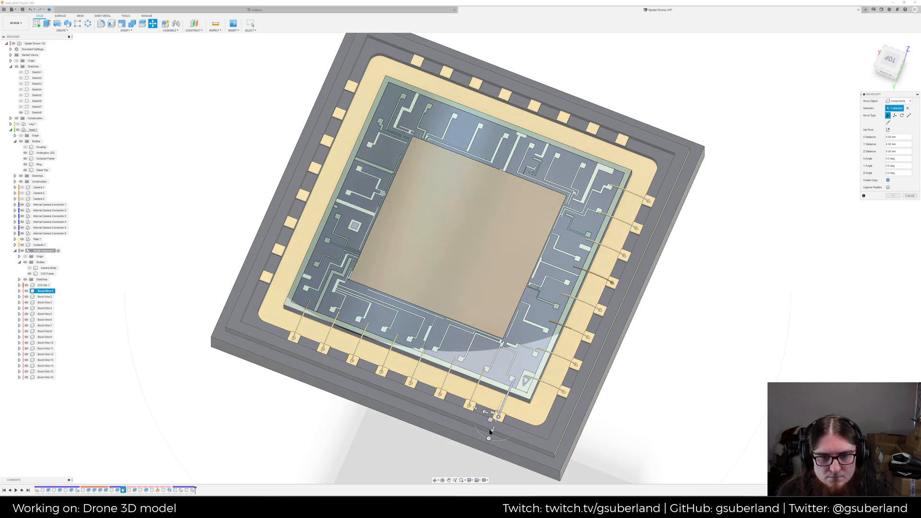
pyautogui.moveTo(491, 428); pyautogui.dragTo(636, 116)
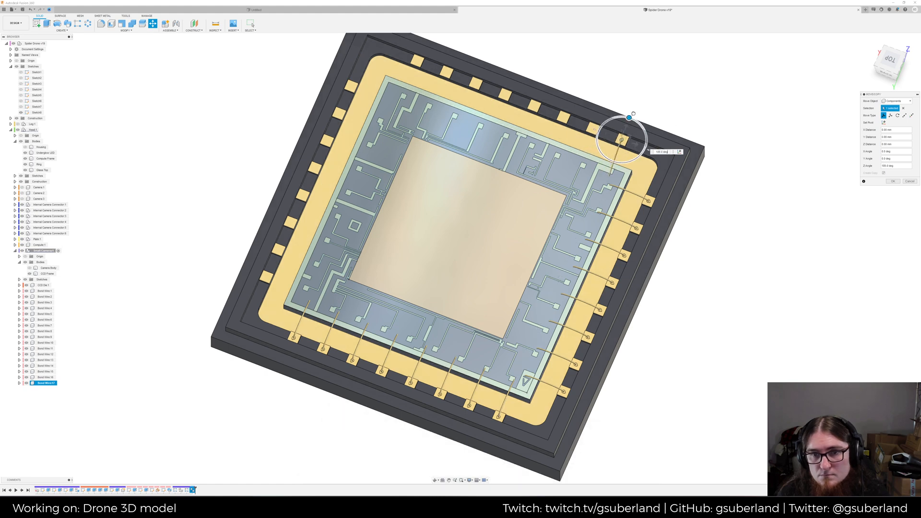
pyautogui.press('Return')
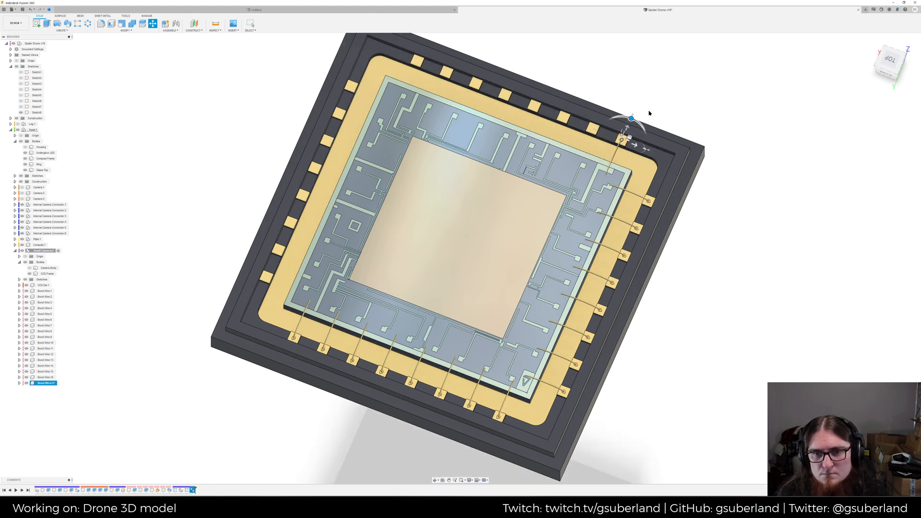
# Pattern the newest bond wire along the third frame side's edge with a quantity of 8 and 0.285 mm spacing
pyautogui.keyDown('shift'); pyautogui.moveTo(666, 107); pyautogui.dragTo(664, 245, button='middle'); pyautogui.keyUp('shift')
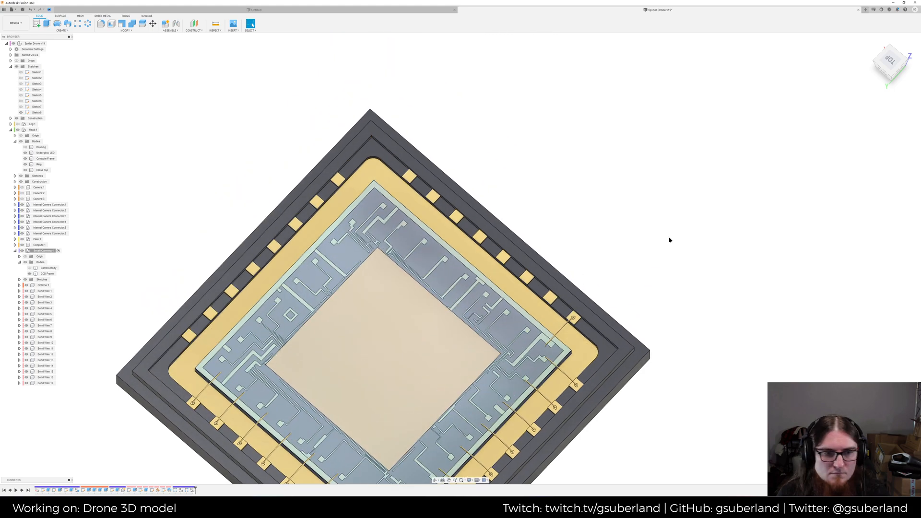
pyautogui.moveTo(578, 319)
pyautogui.keyDown('shift'); pyautogui.mouseDown(button='middle')
pyautogui.moveTo(466, 219)
pyautogui.moveTo(473, 286)
pyautogui.moveTo(378, 309)
pyautogui.mouseUp(button='middle'); pyautogui.keyUp('shift')
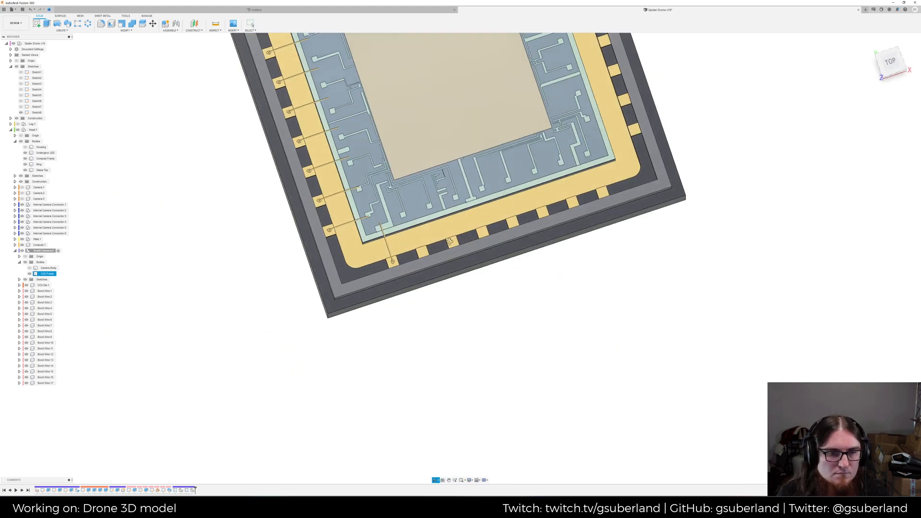
pyautogui.click(38, 383)
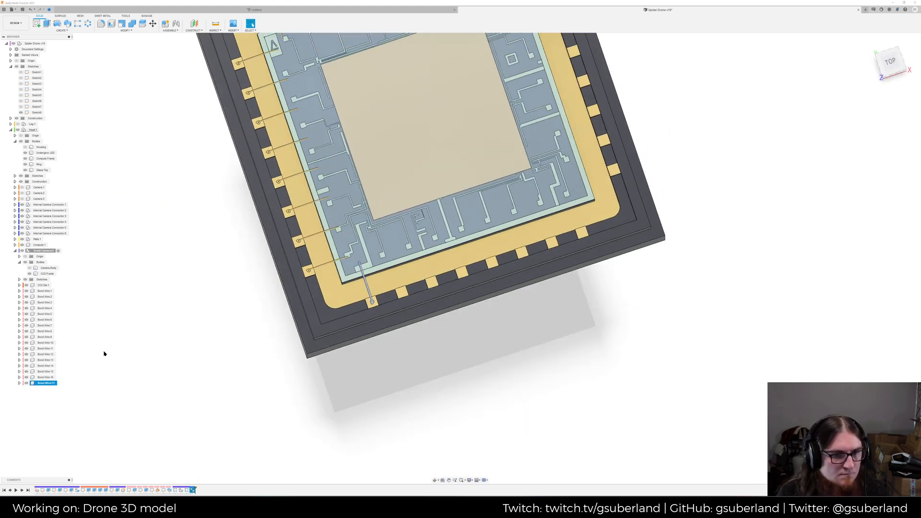
pyautogui.click(77, 23)
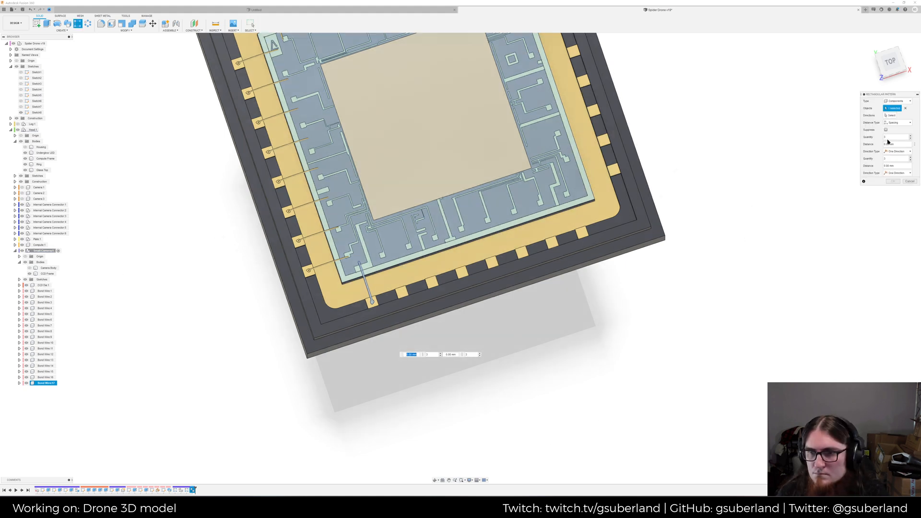
pyautogui.click(890, 115)
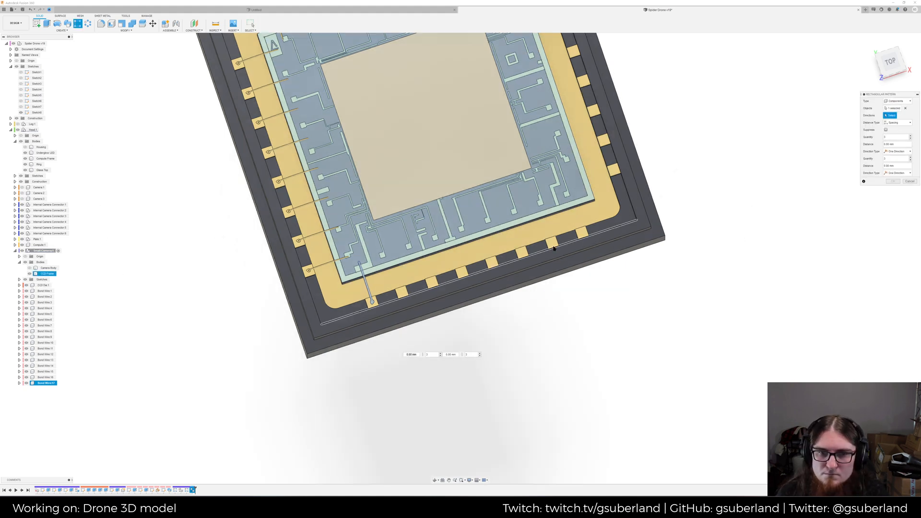
pyautogui.click(458, 269)
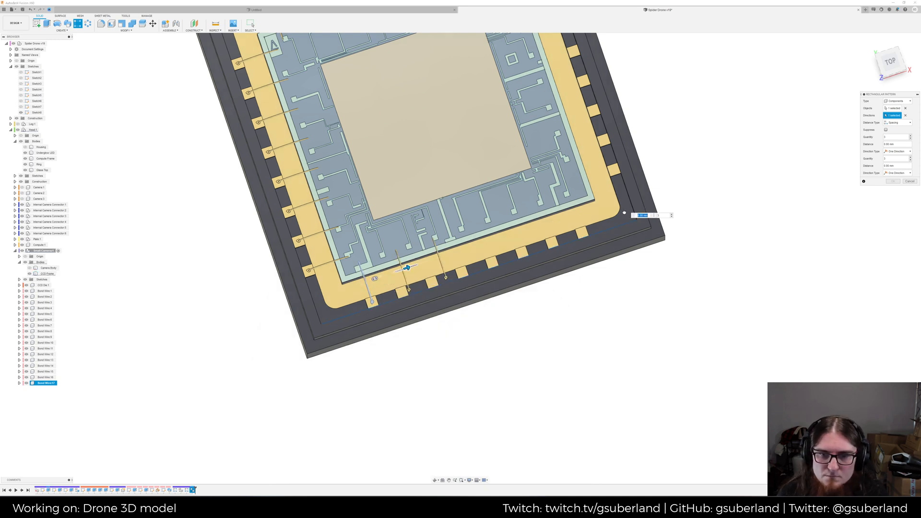
pyautogui.write('1')
pyautogui.press('Tab')
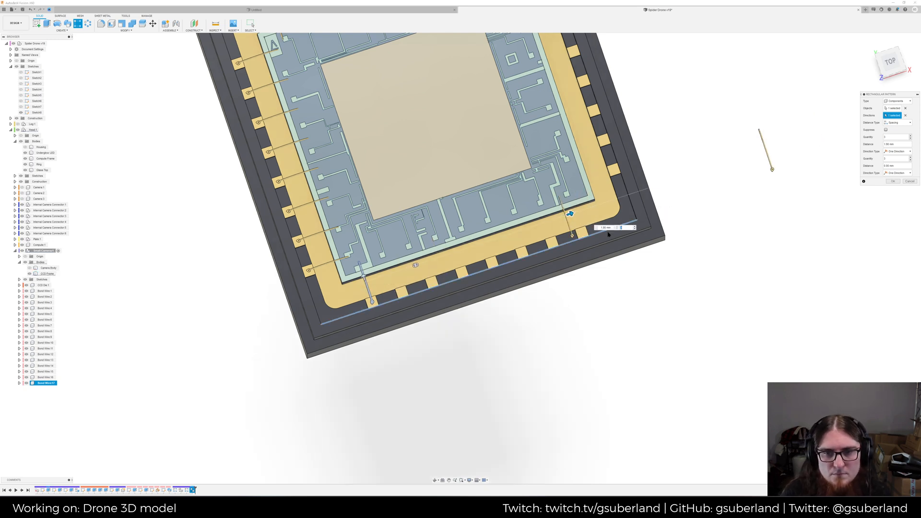
pyautogui.press('Tab')
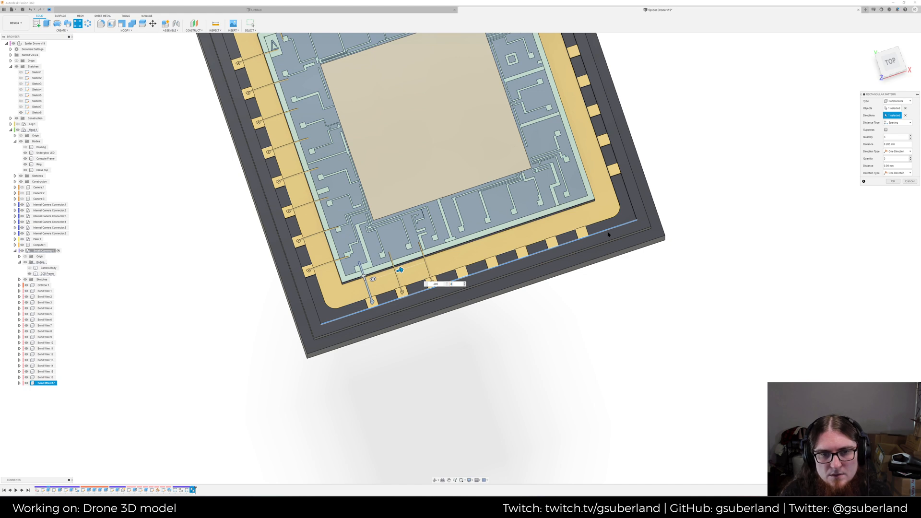
pyautogui.press('Return')
# Copy the first bond wire onto a corner contact of the remaining unwired frame side, turned so it reaches inward onto the die
pyautogui.keyDown('shift'); pyautogui.moveTo(669, 169); pyautogui.dragTo(629, 341, button='middle'); pyautogui.keyUp('shift')
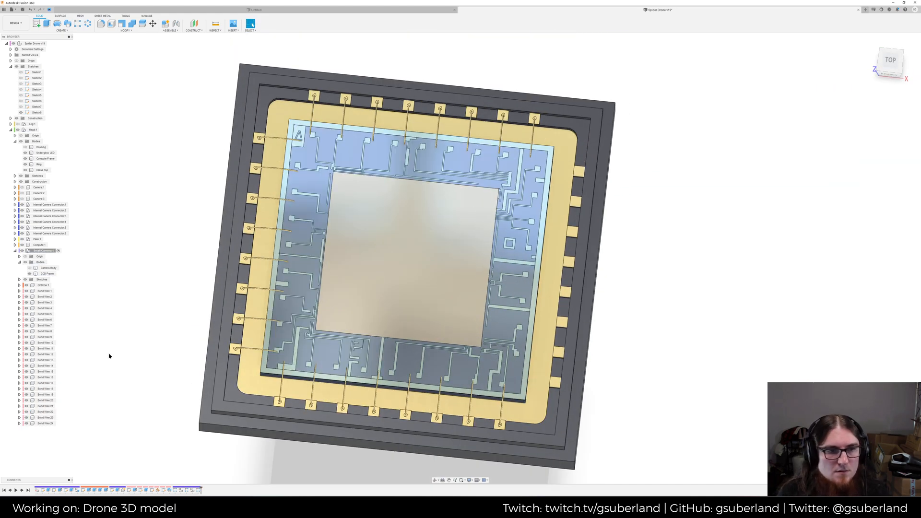
pyautogui.click(44, 291)
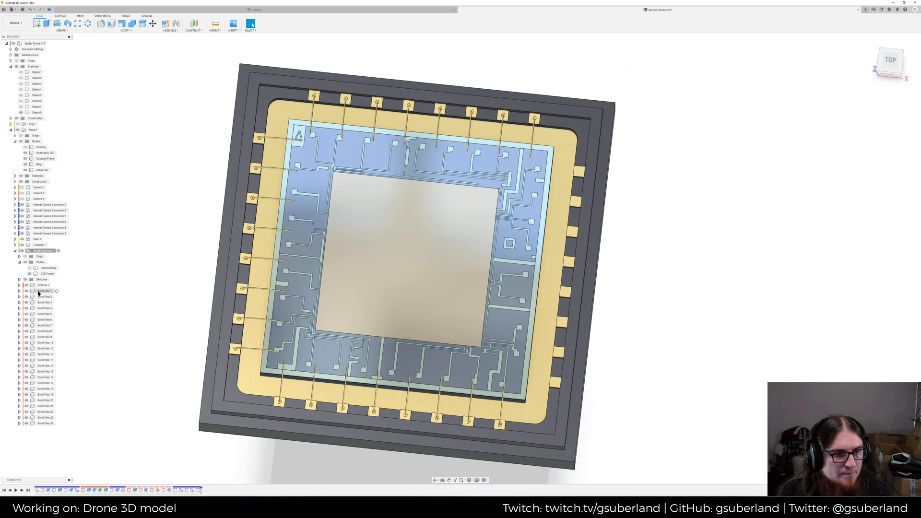
pyautogui.click(153, 23)
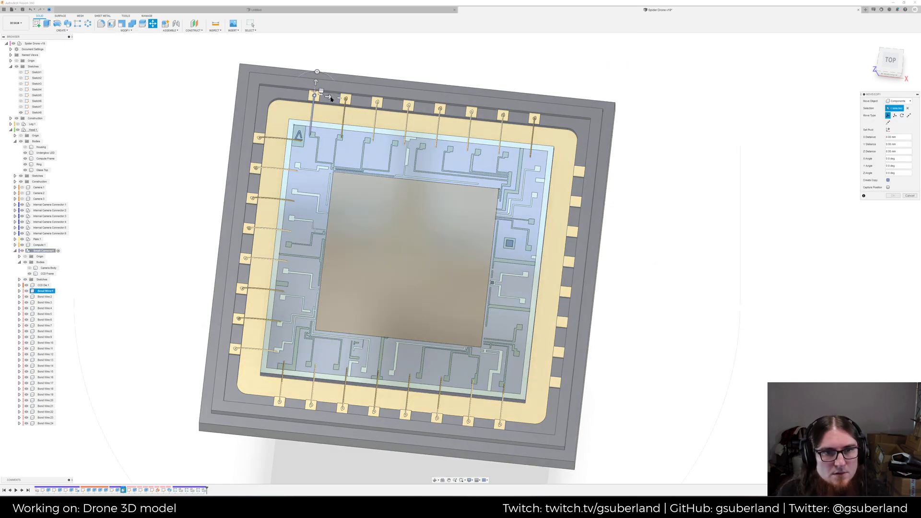
pyautogui.moveTo(330, 97); pyautogui.dragTo(563, 156)
pyautogui.moveTo(555, 96); pyautogui.dragTo(579, 184)
pyautogui.press('Return')
# Pattern the newest bond wire along the fourth frame side's edge over the empty contacts, with a quantity of 8 and 0.285 mm spacing
pyautogui.keyDown('shift'); pyautogui.moveTo(631, 192); pyautogui.dragTo(537, 195, button='middle'); pyautogui.keyUp('shift')
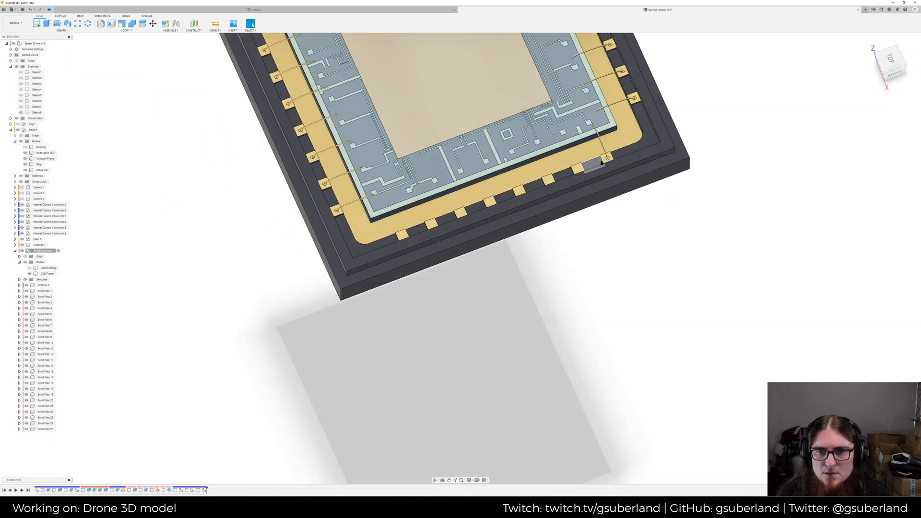
pyautogui.click(48, 429)
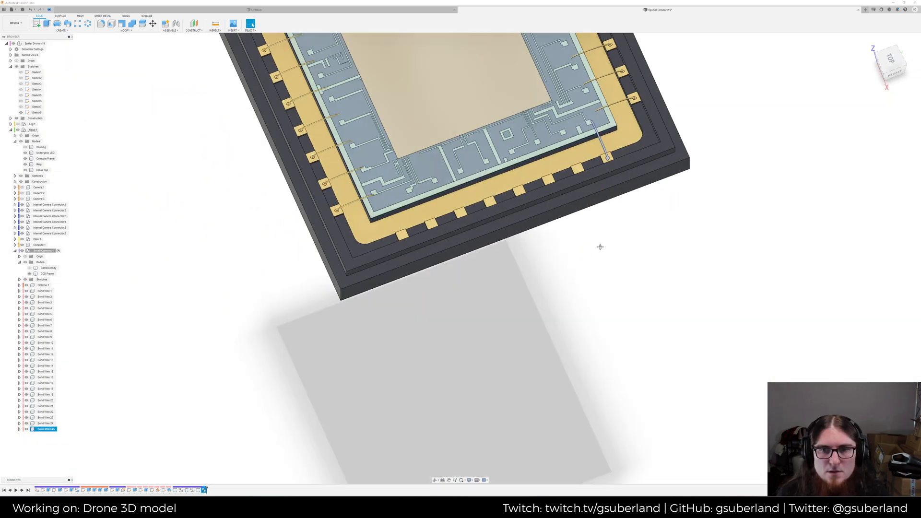
pyautogui.moveTo(601, 241); pyautogui.dragTo(616, 309, button='middle')
pyautogui.click(153, 24)
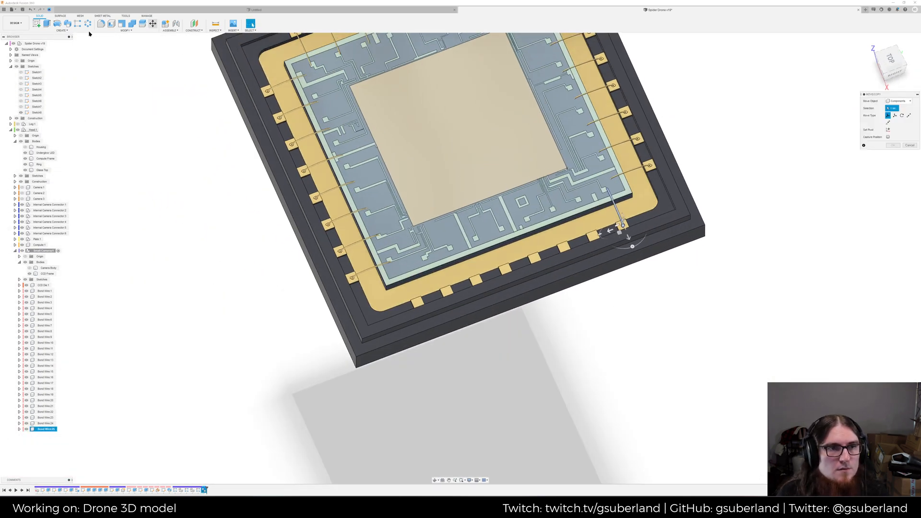
pyautogui.press('Escape')
pyautogui.click(40, 429)
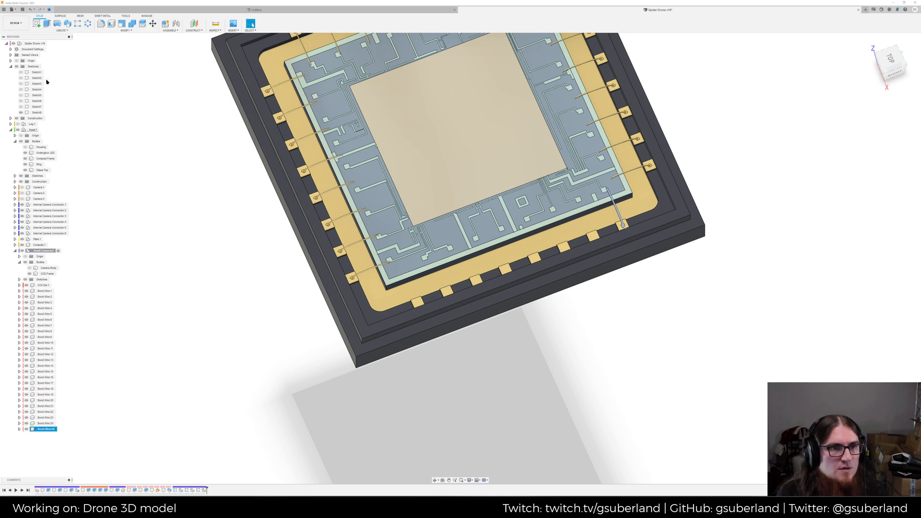
pyautogui.click(87, 23)
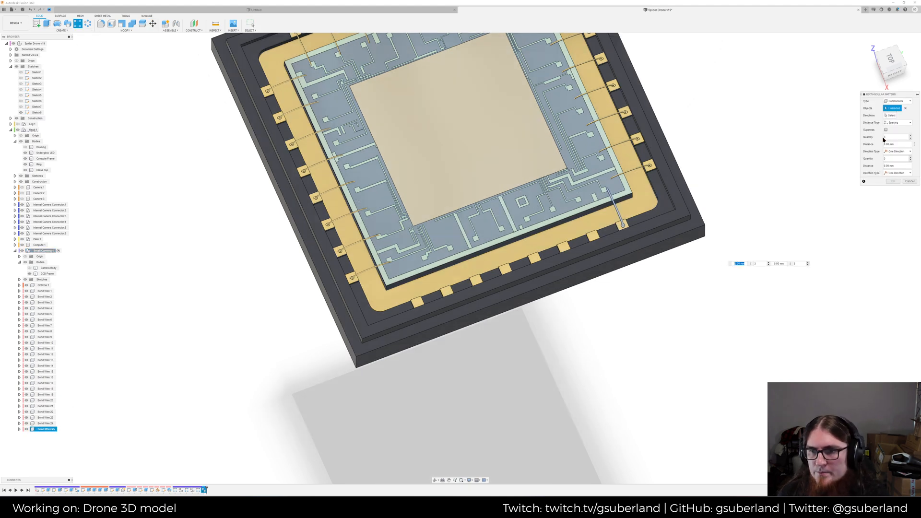
pyautogui.click(888, 116)
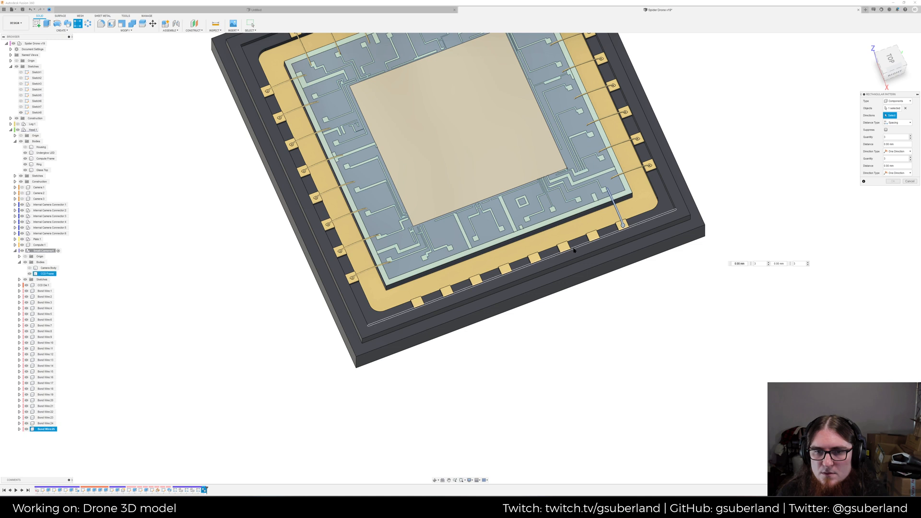
pyautogui.write('.285')
pyautogui.press('Tab')
pyautogui.write('8')
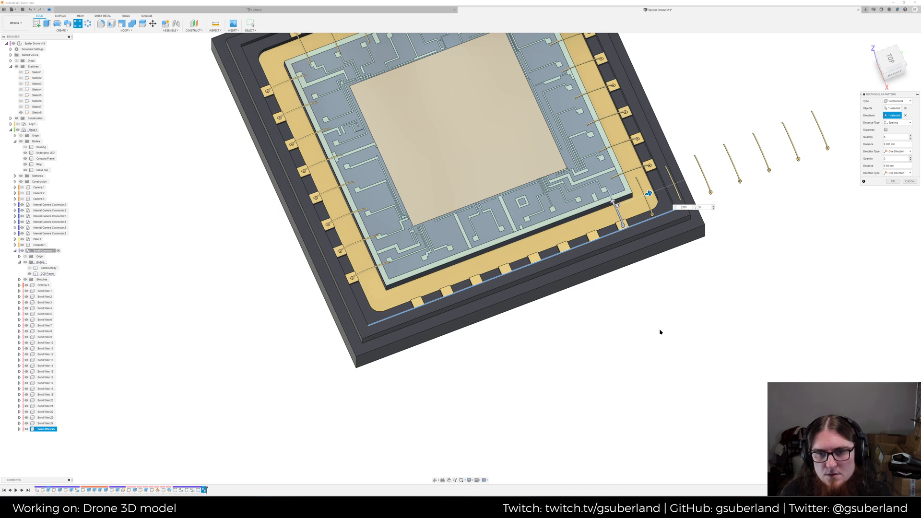
pyautogui.press('Return')
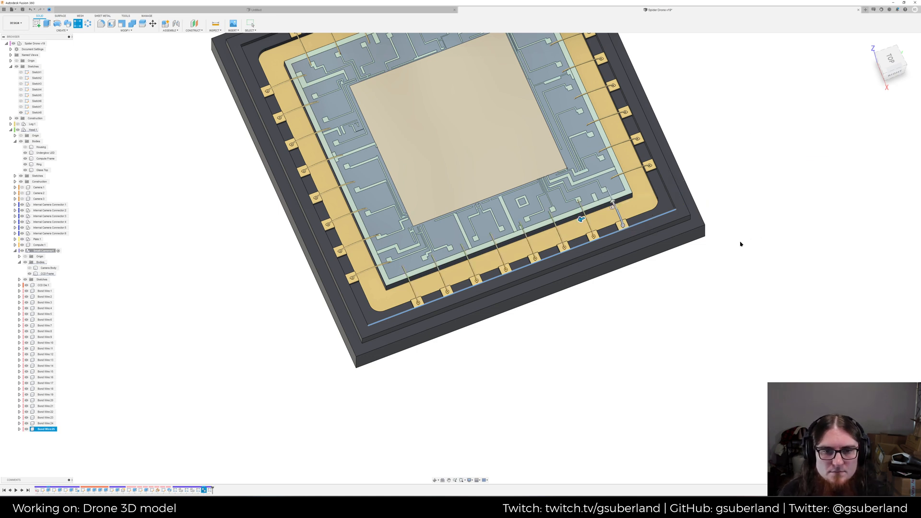
# Save the design
pyautogui.moveTo(740, 244); pyautogui.dragTo(712, 271, button='middle')
pyautogui.hotkey('ctrl', 's')
pyautogui.press('Return')
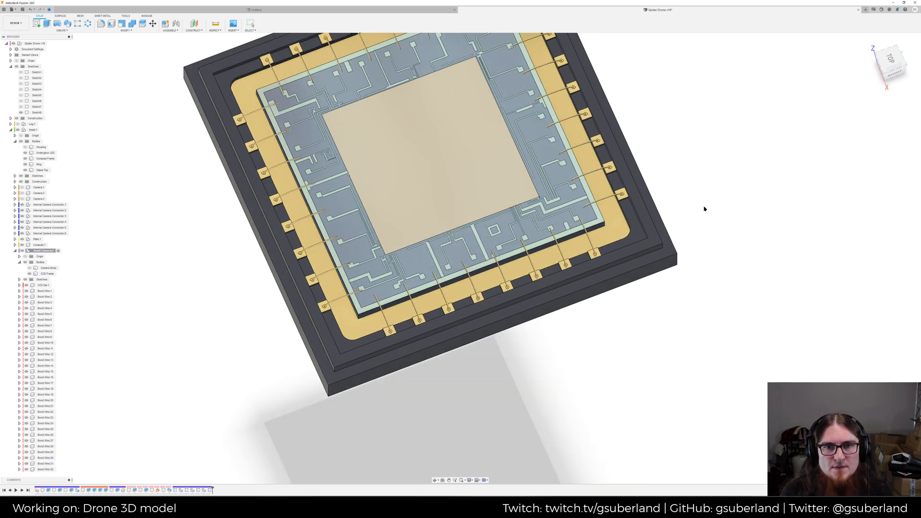
# Rotate the first bond wire slightly about its contact so its inner end lands on the die pad beside the corner triangle mark
pyautogui.moveTo(708, 220); pyautogui.dragTo(713, 255, button='middle')
pyautogui.moveTo(729, 203); pyautogui.dragTo(699, 252, button='middle')
pyautogui.scroll(5, 673, 167)
pyautogui.keyDown('shift'); pyautogui.moveTo(650, 122); pyautogui.dragTo(683, 187, button='middle'); pyautogui.keyUp('shift')
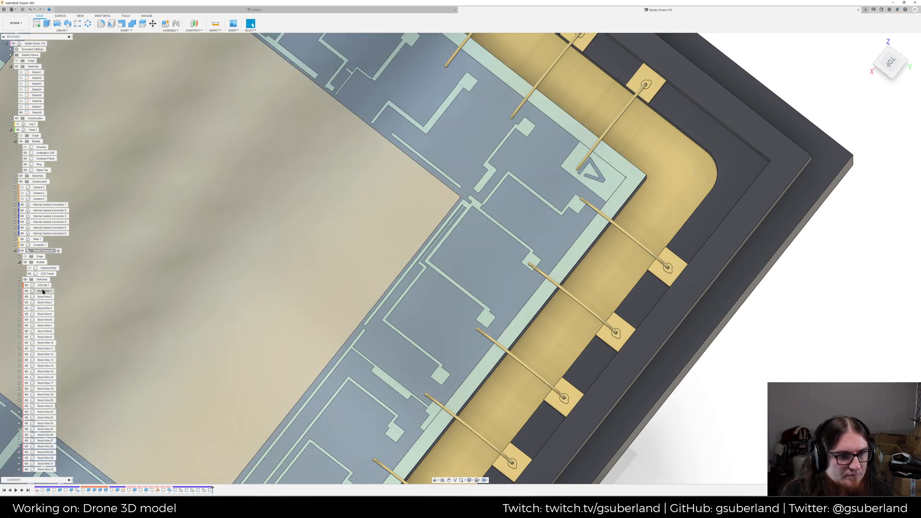
pyautogui.click(44, 292)
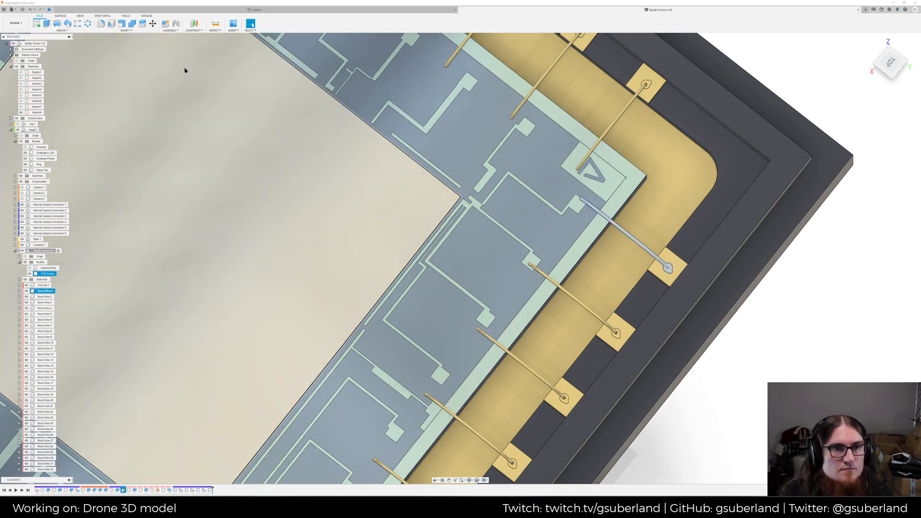
pyautogui.press('m')
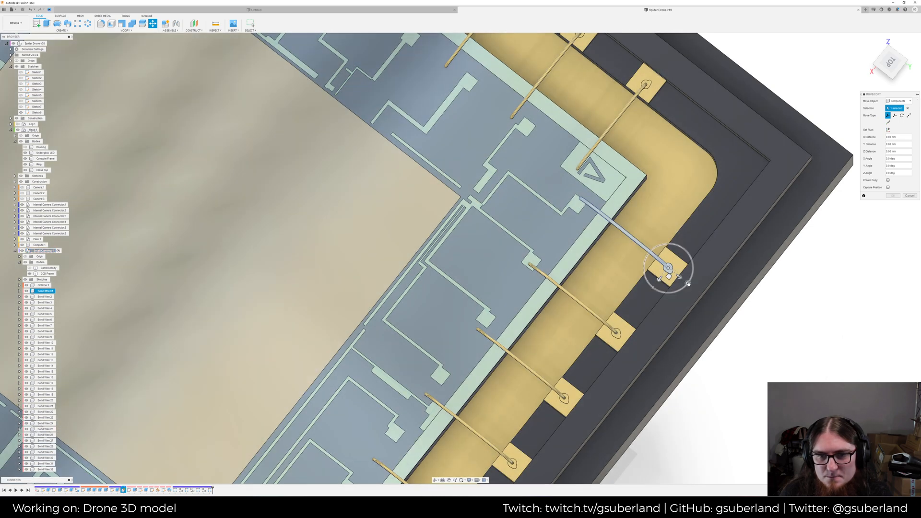
pyautogui.moveTo(687, 283); pyautogui.dragTo(685, 282)
pyautogui.press('Return')
# Rotate the third bond wire about its contact so its inner end meets the matching die pad
pyautogui.moveTo(610, 356); pyautogui.dragTo(627, 317, button='middle')
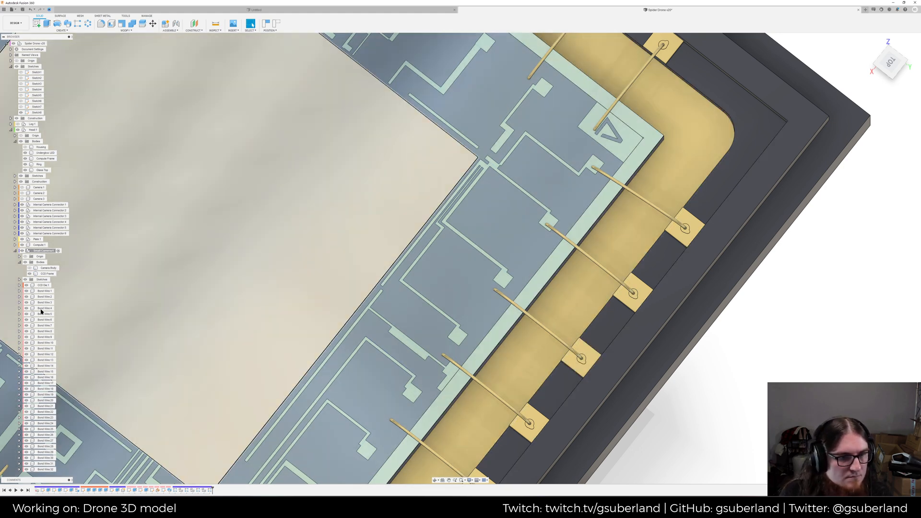
pyautogui.click(44, 302)
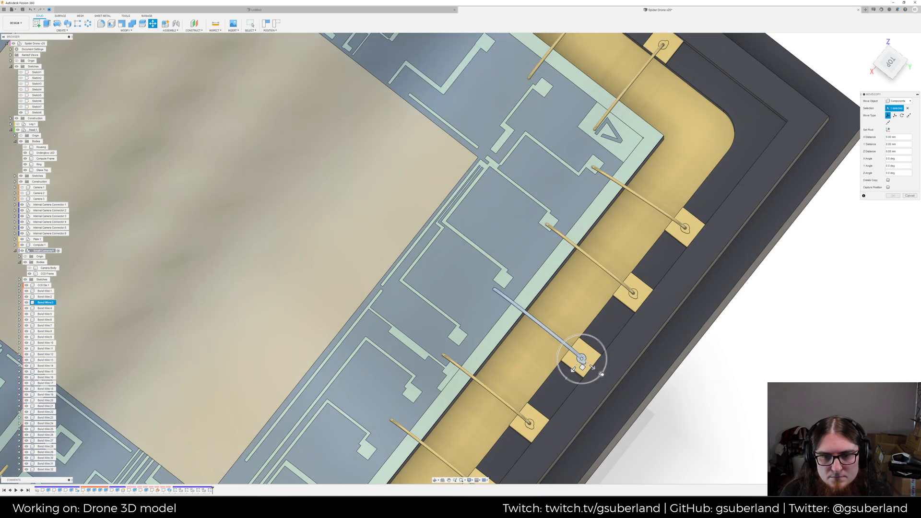
pyautogui.moveTo(601, 374); pyautogui.dragTo(601, 376)
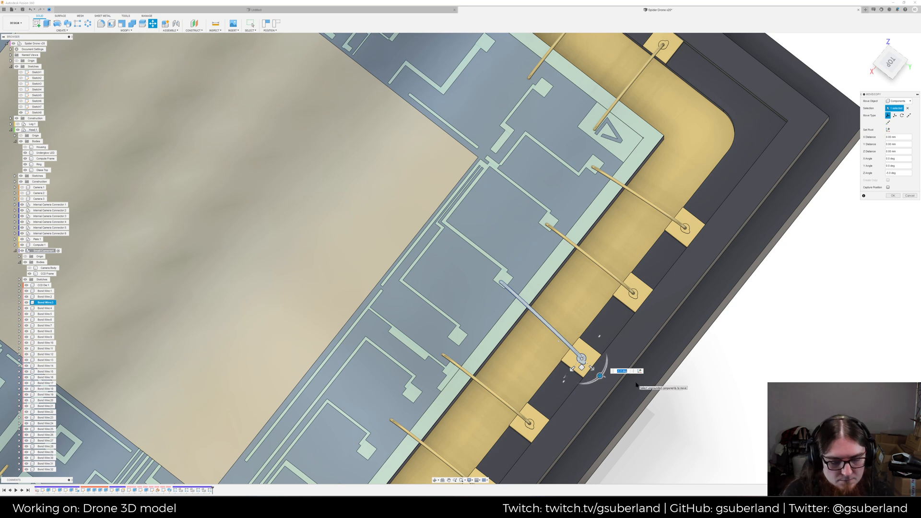
pyautogui.press('Return')
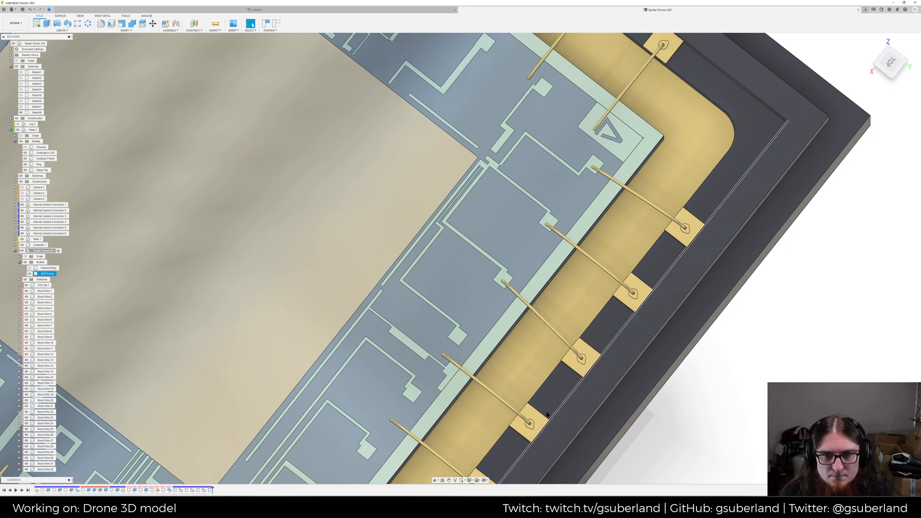
# Rotate the fourth bond wire about 10 degrees about Z and shift it slightly so its inner end meets its die pad
pyautogui.moveTo(529, 425); pyautogui.dragTo(526, 399, button='middle')
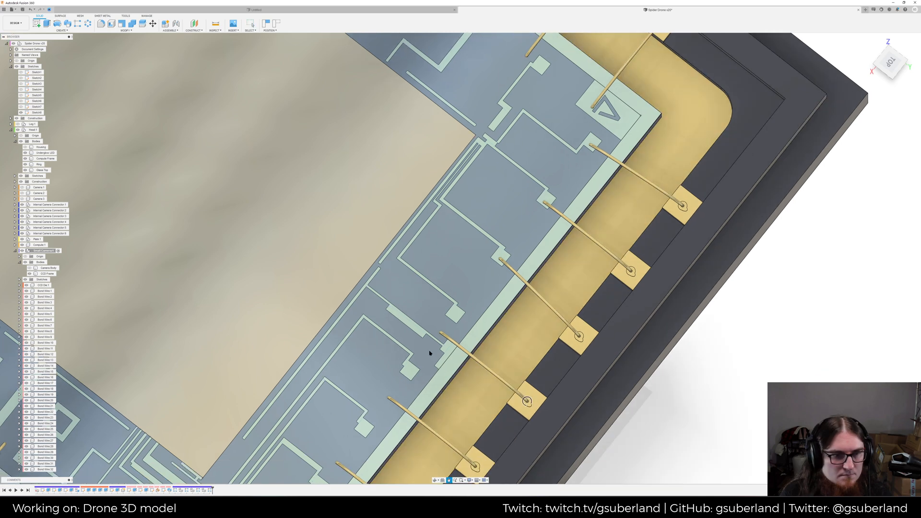
pyautogui.moveTo(178, 378); pyautogui.dragTo(181, 301, button='middle')
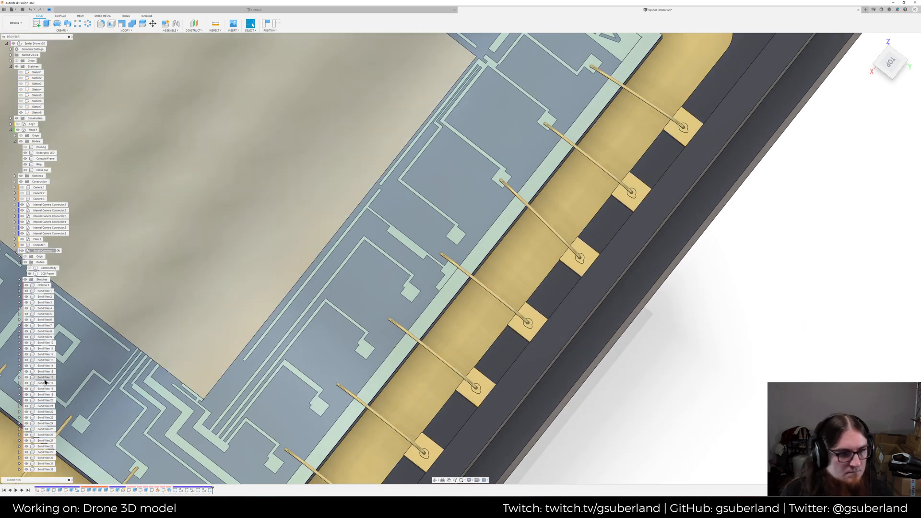
pyautogui.click(45, 308)
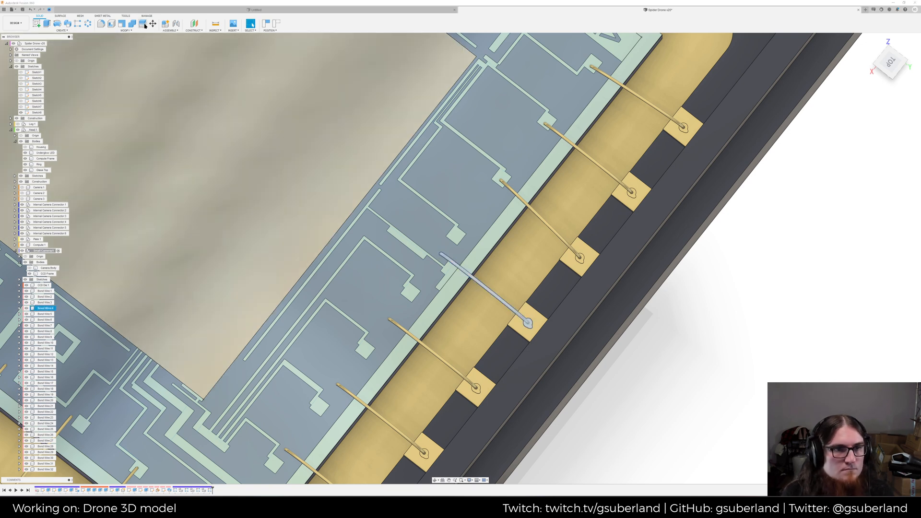
pyautogui.click(152, 24)
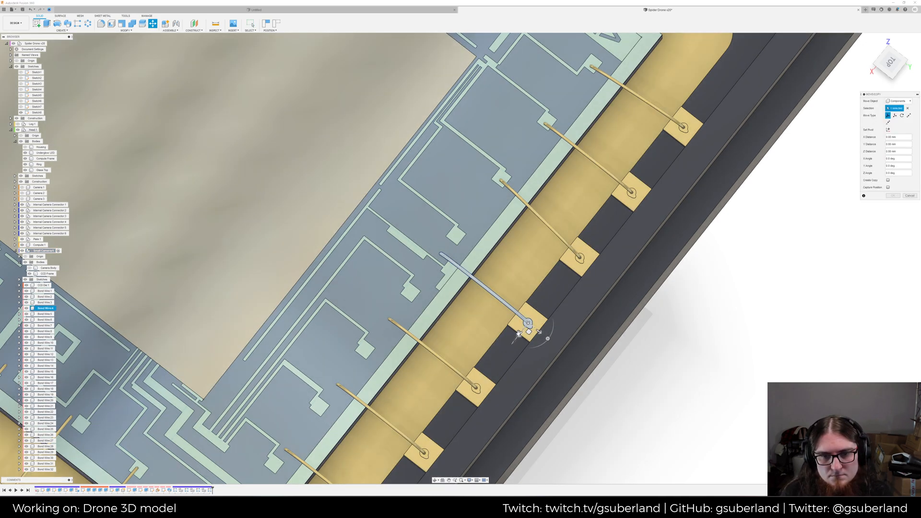
pyautogui.moveTo(519, 335); pyautogui.dragTo(541, 335)
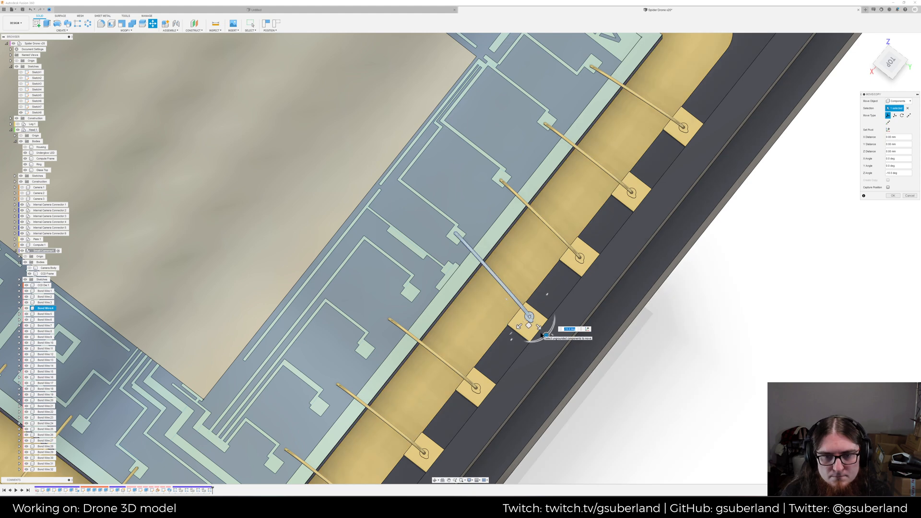
pyautogui.press('Return')
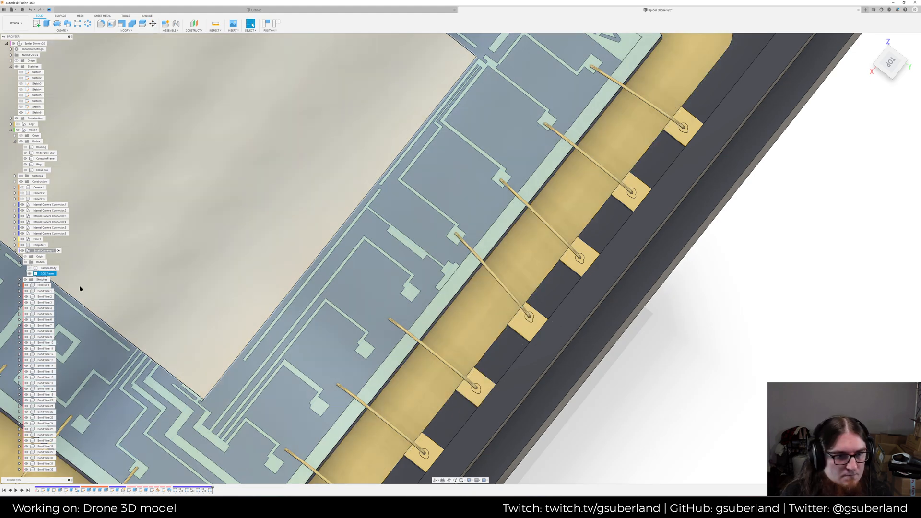
# Rotate the fifth bond wire about its contact and shift it slightly along X so its inner end meets its die pad
pyautogui.click(44, 314)
pyautogui.click(152, 23)
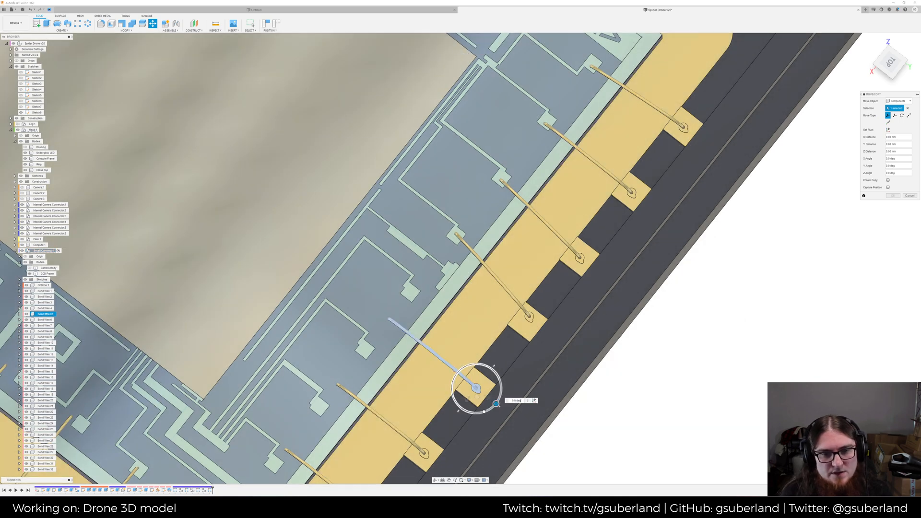
pyautogui.moveTo(494, 406); pyautogui.dragTo(462, 388)
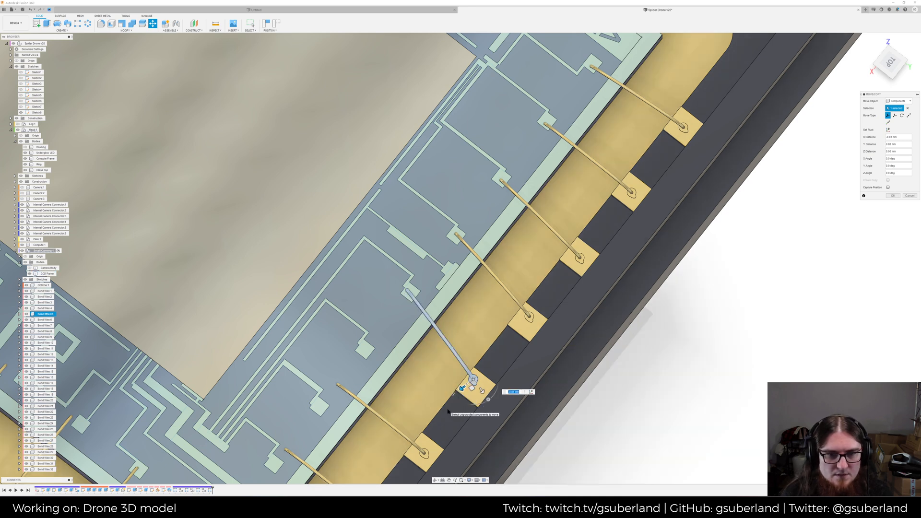
pyautogui.press('Return')
# Rotate the sixth bond wire about its contact and shift it slightly along Y so its inner end meets its die pad
pyautogui.moveTo(443, 416); pyautogui.dragTo(516, 351, button='middle')
pyautogui.click(481, 377)
pyautogui.click(39, 320)
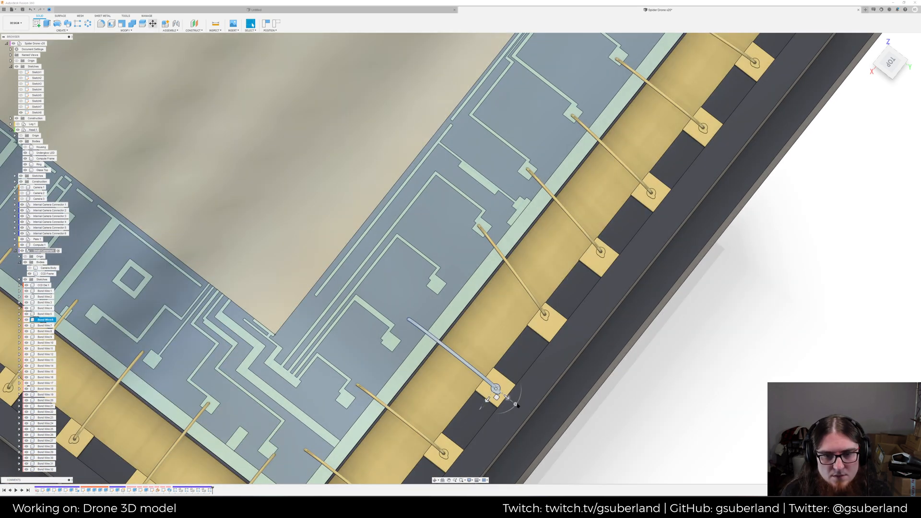
pyautogui.press('m')
pyautogui.moveTo(515, 404); pyautogui.dragTo(489, 394)
pyautogui.moveTo(508, 398); pyautogui.dragTo(505, 392)
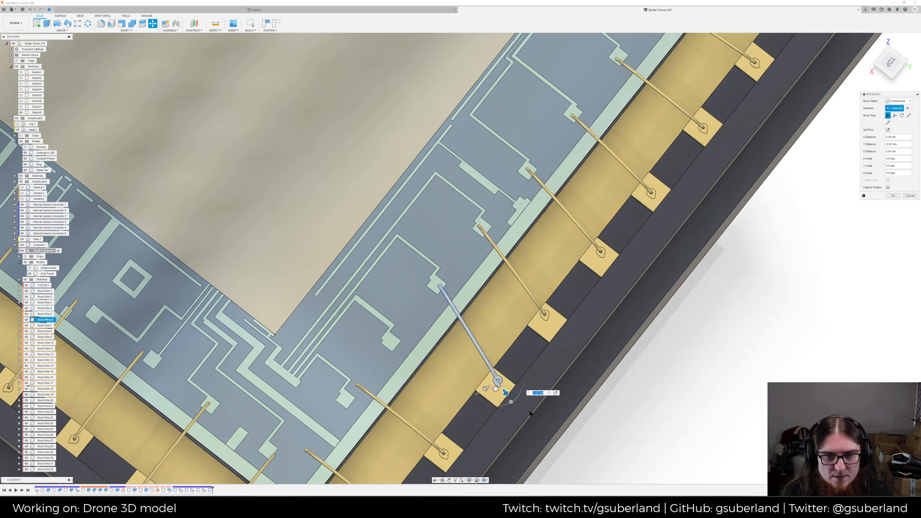
pyautogui.press('Return')
# Rotate the seventh bond wire and shift it slightly inward on its contact so its inner end lands on the matching die pad
pyautogui.moveTo(443, 414); pyautogui.dragTo(471, 385, button='middle')
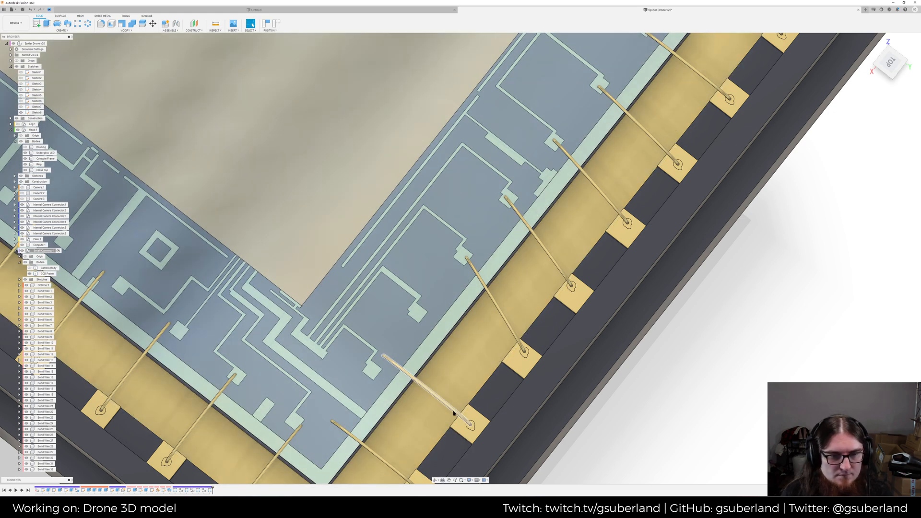
pyautogui.click(456, 413)
pyautogui.click(45, 325)
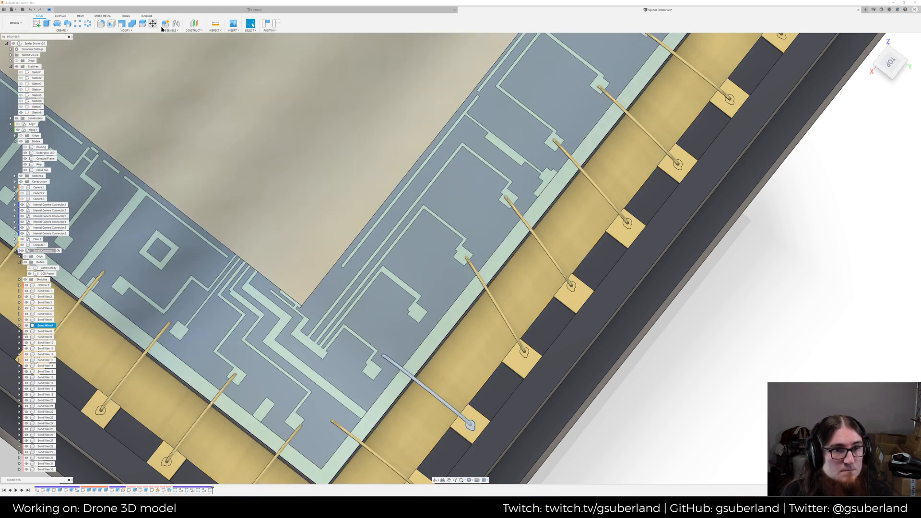
pyautogui.click(152, 24)
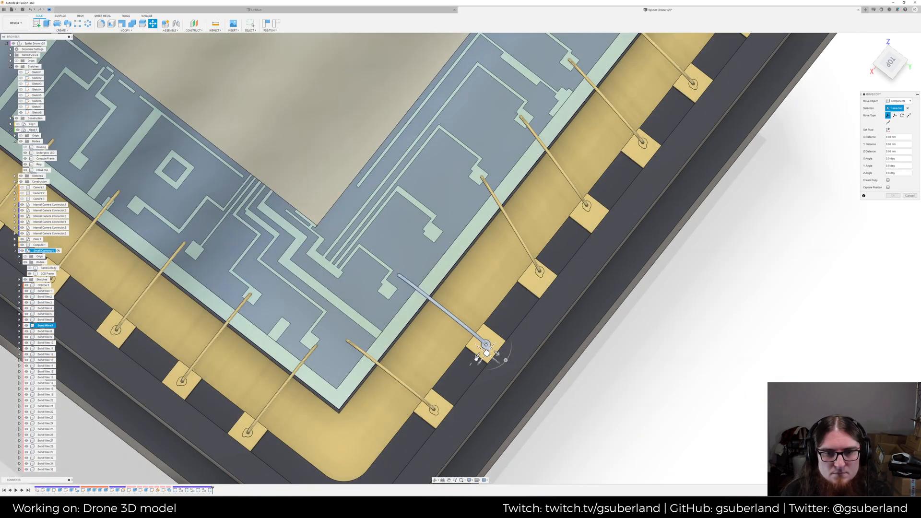
pyautogui.moveTo(478, 355)
pyautogui.mouseDown()
pyautogui.moveTo(498, 339)
pyautogui.moveTo(506, 347)
pyautogui.moveTo(499, 353)
pyautogui.moveTo(472, 341)
pyautogui.mouseUp()
pyautogui.press('Return')
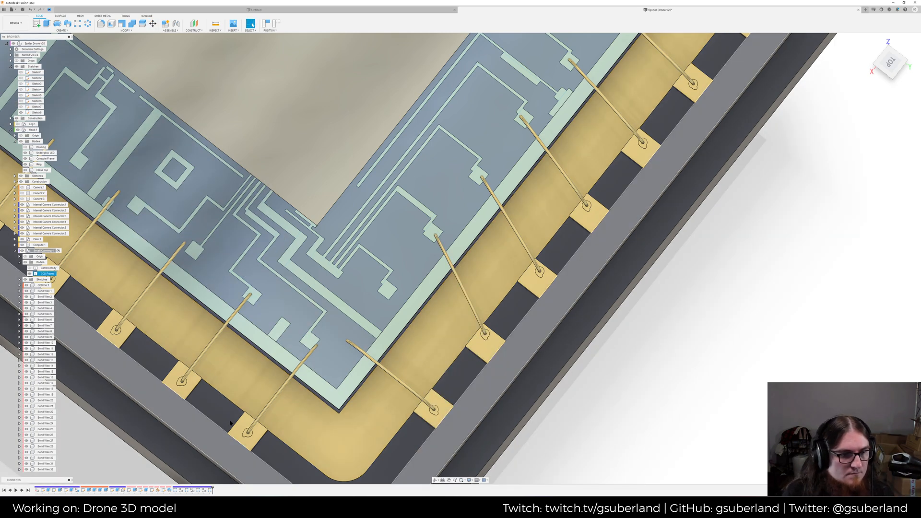
# Rotate the eighth bond wire, the last before the corner, and shift it along Y so its inner end reaches its die pad
pyautogui.click(432, 408)
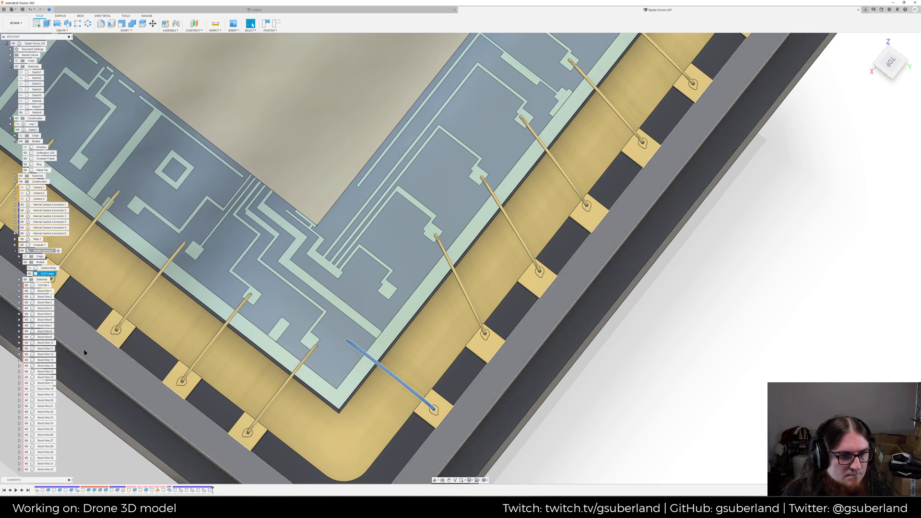
pyautogui.click(46, 331)
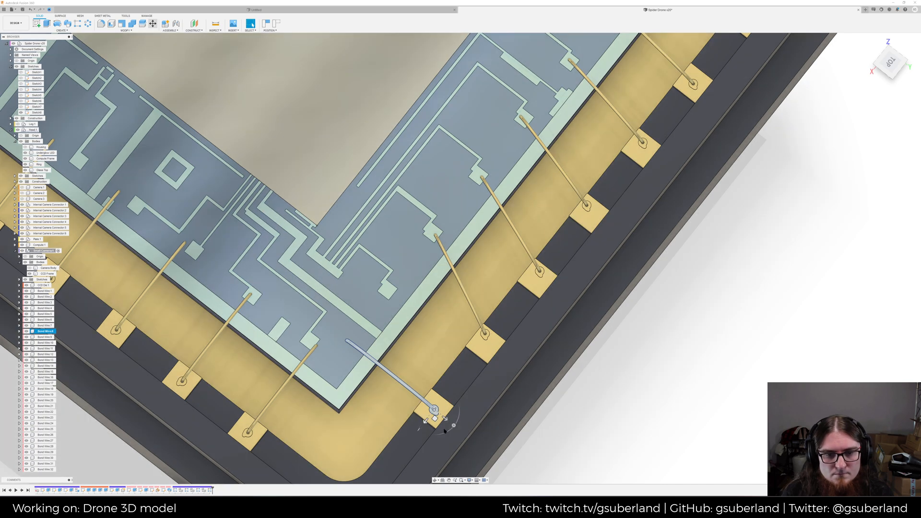
pyautogui.press('m')
pyautogui.moveTo(453, 426); pyautogui.dragTo(438, 413)
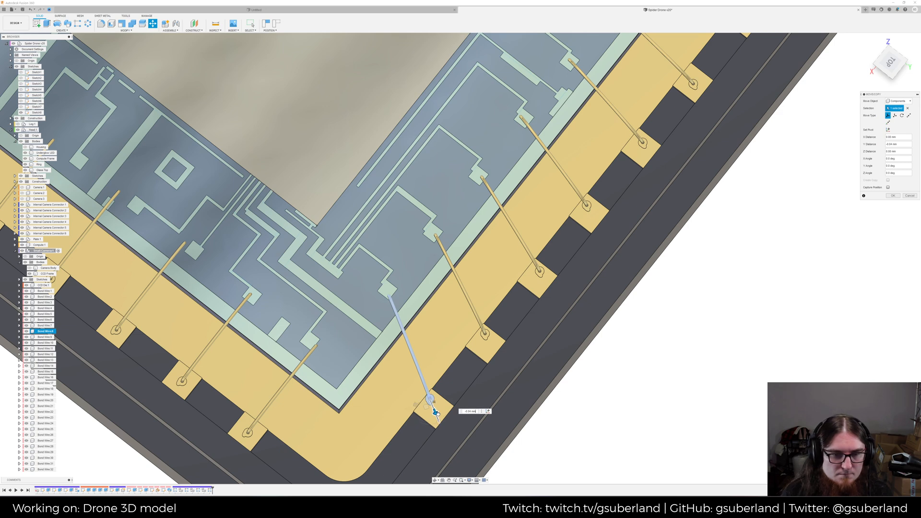
pyautogui.press('Return')
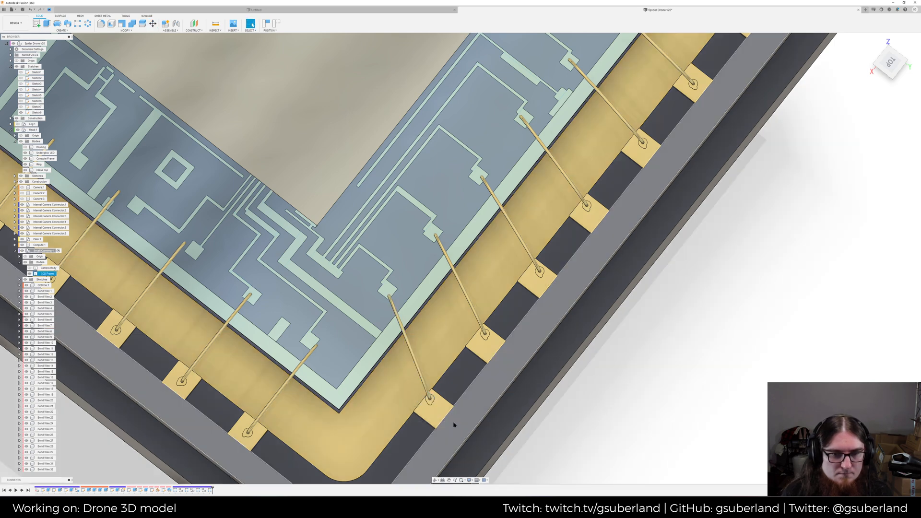
# Examine the adjusted row of bond wires in perspective and then the whole CCD package
pyautogui.keyDown('shift'); pyautogui.moveTo(393, 447); pyautogui.dragTo(392, 414, button='middle'); pyautogui.keyUp('shift')
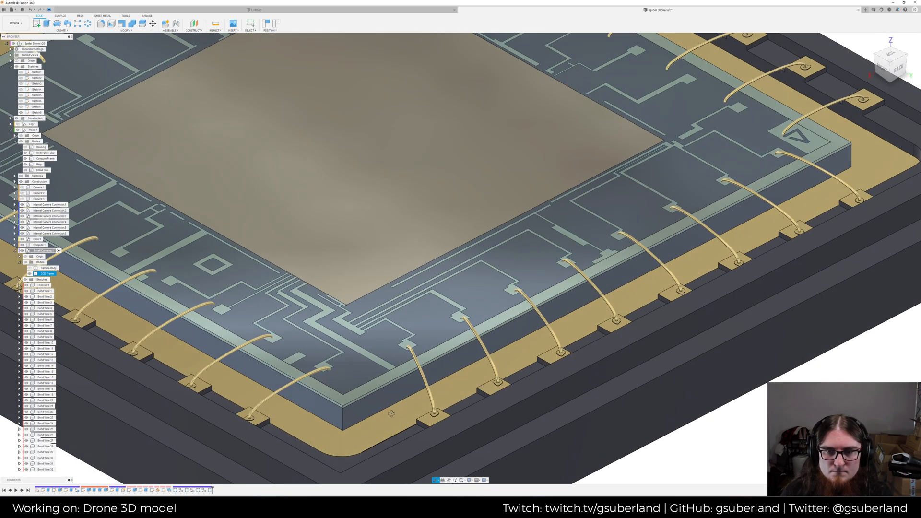
pyautogui.scroll(-8, 477, 303)
pyautogui.moveTo(535, 291); pyautogui.dragTo(573, 295, button='middle')
pyautogui.scroll(3, 537, 287)
pyautogui.scroll(1, 537, 286)
pyautogui.scroll(-1, 537, 287)
pyautogui.scroll(-1, 572, 295)
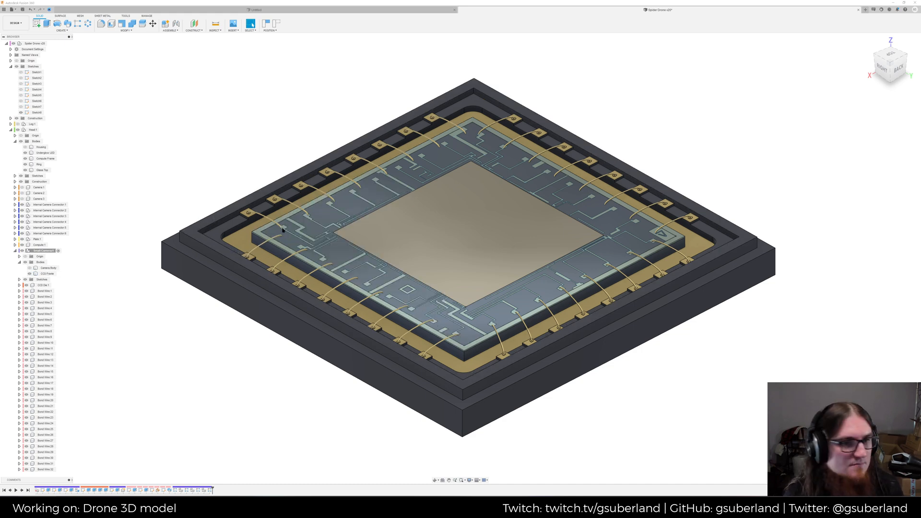
# Rotate the bond wire nearest the corner on the adjacent, unadjusted side about its contact so its inner end meets its die pad
pyautogui.scroll(3, 283, 227)
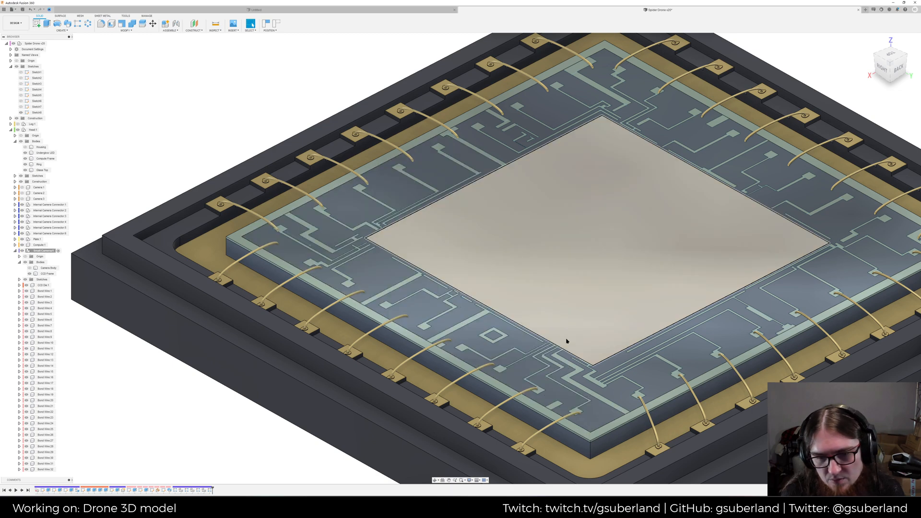
pyautogui.moveTo(509, 346); pyautogui.dragTo(470, 305, button='middle')
pyautogui.keyDown('shift'); pyautogui.moveTo(532, 283); pyautogui.dragTo(580, 370, button='middle'); pyautogui.keyUp('shift')
pyautogui.moveTo(712, 284); pyautogui.dragTo(462, 230, button='middle')
pyautogui.moveTo(787, 263); pyautogui.dragTo(422, 280, button='middle')
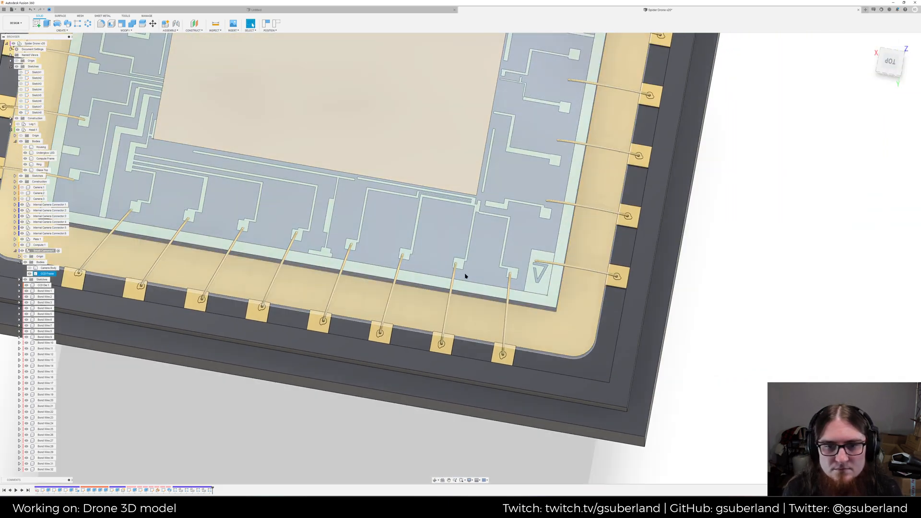
pyautogui.scroll(3, 480, 278)
pyautogui.moveTo(317, 288); pyautogui.dragTo(808, 376, button='middle')
pyautogui.keyDown('shift'); pyautogui.moveTo(371, 307); pyautogui.dragTo(523, 392, button='middle'); pyautogui.keyUp('shift')
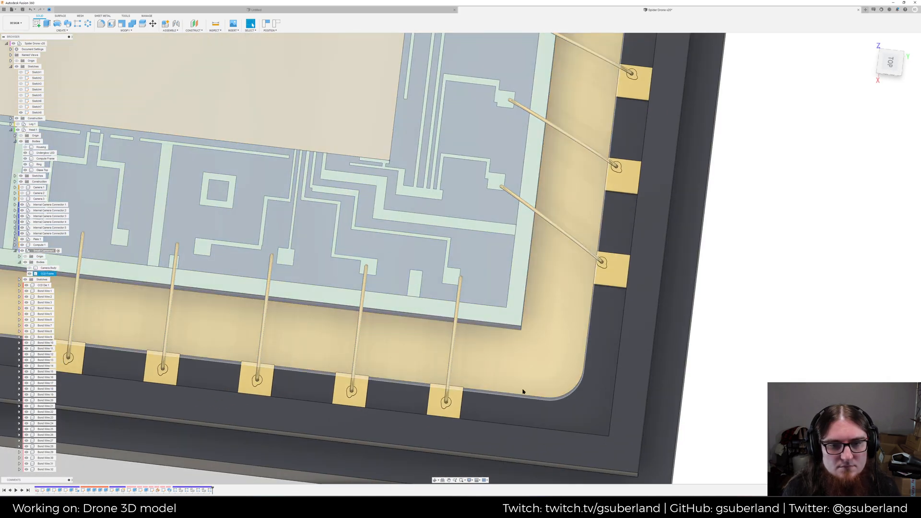
pyautogui.click(449, 374)
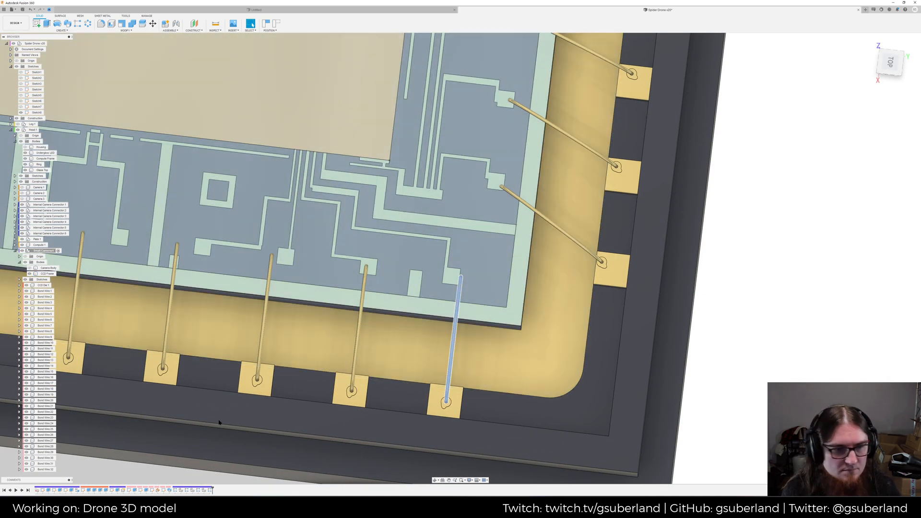
pyautogui.click(47, 429)
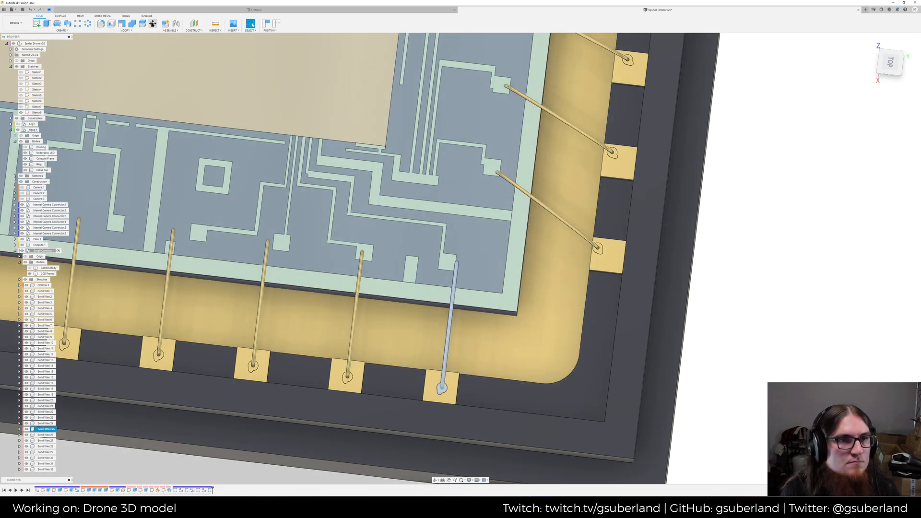
pyautogui.press('m')
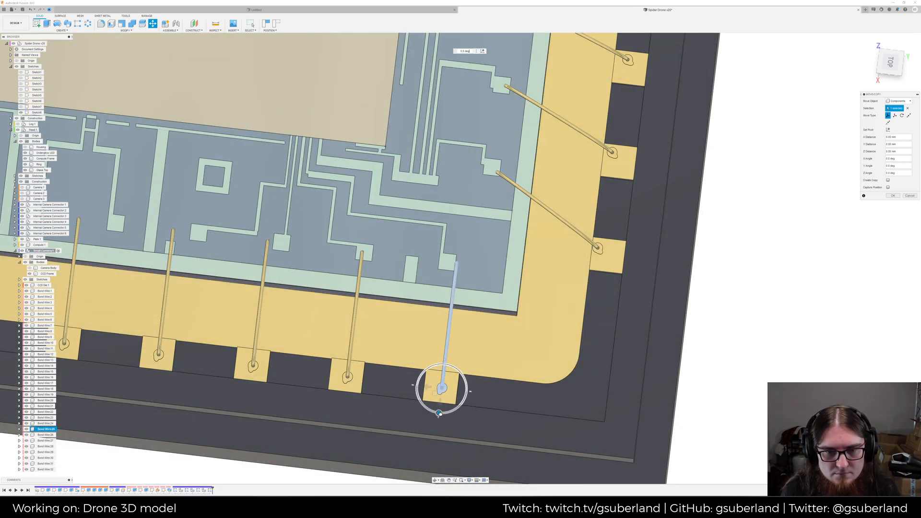
pyautogui.press('Return')
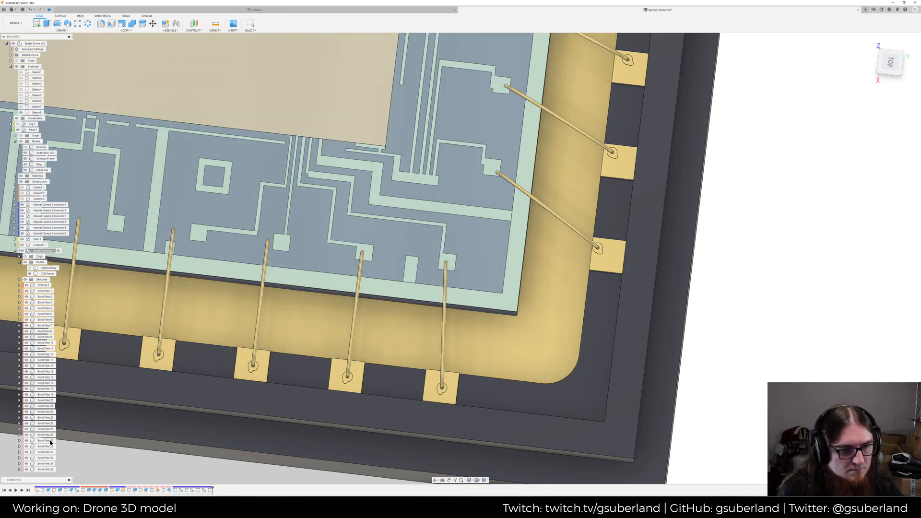
# Rotate the third bond wire from the corner on this side about its contact so its inner end lands on its die pad
pyautogui.click(349, 375)
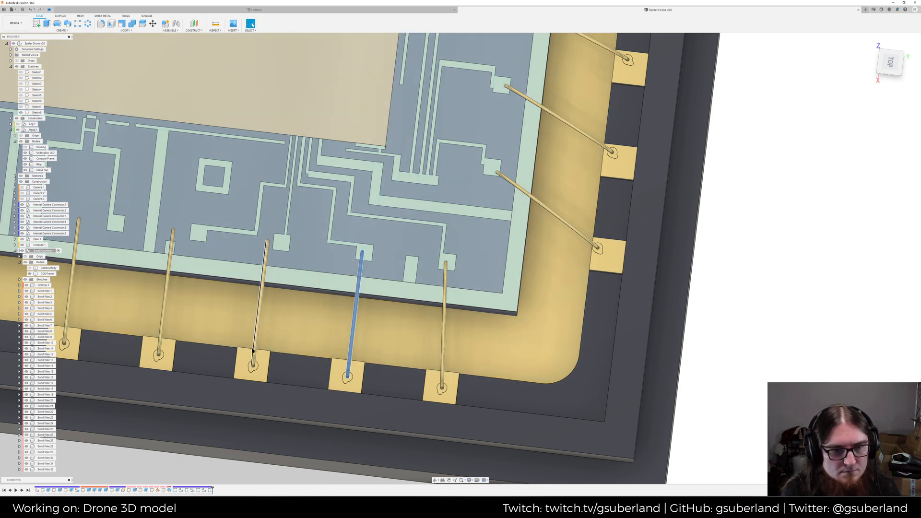
pyautogui.click(254, 353)
pyautogui.click(46, 440)
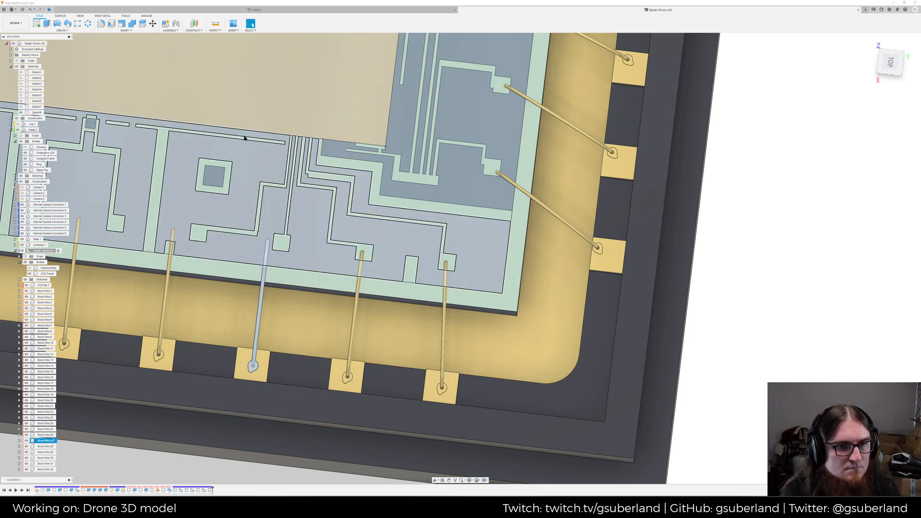
pyautogui.click(152, 24)
pyautogui.scroll(2, 377, 336)
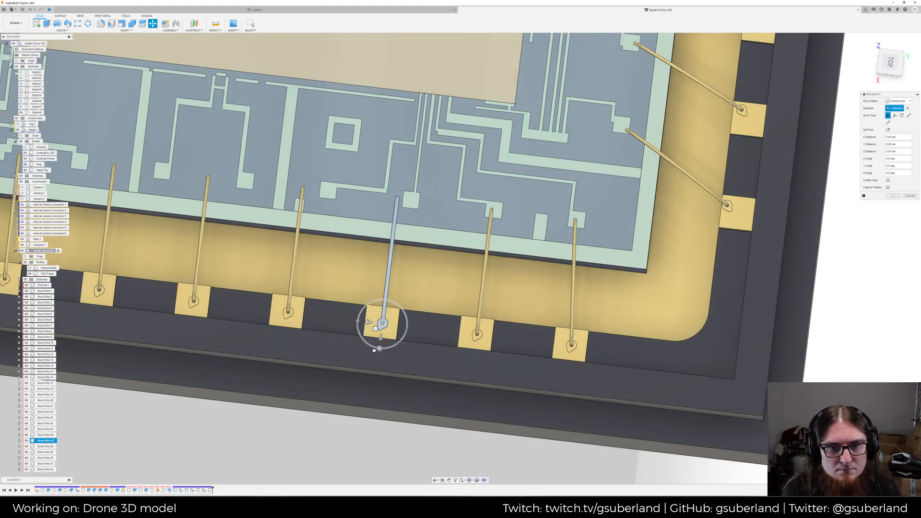
pyautogui.moveTo(379, 348); pyautogui.dragTo(371, 337)
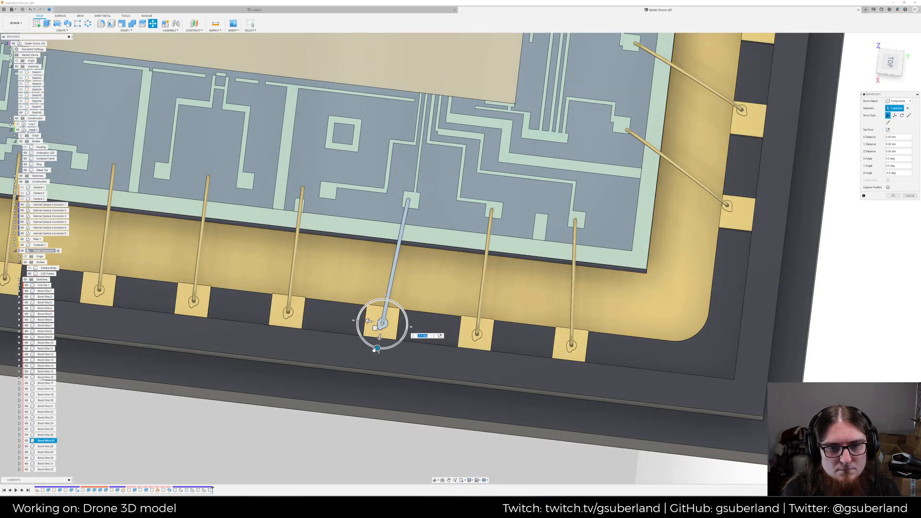
pyautogui.press('Return')
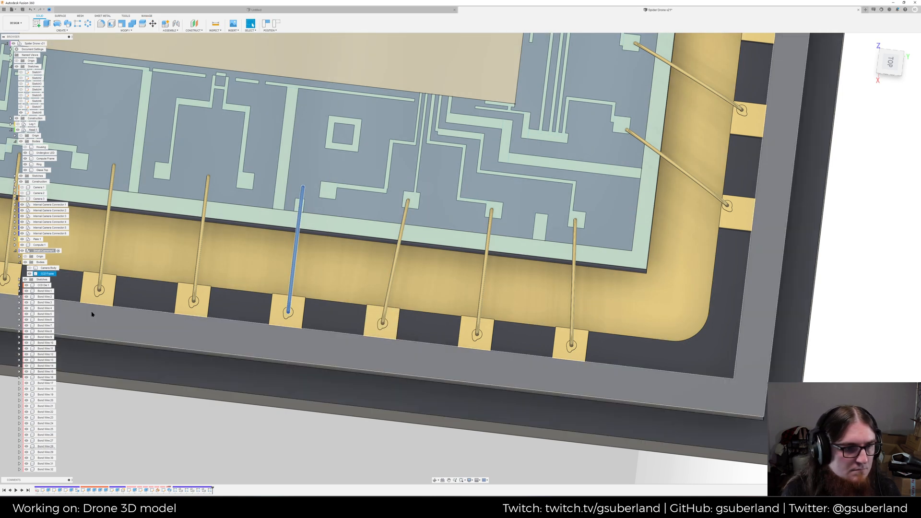
# Rotate the fourth bond wire from the corner on this side and shift it slightly along Y so it meets its die pad
pyautogui.click(46, 446)
pyautogui.click(153, 23)
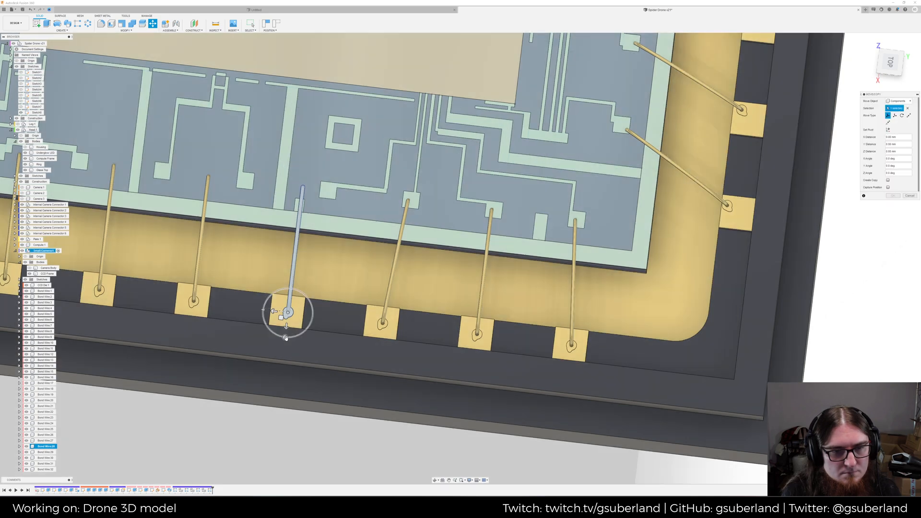
pyautogui.moveTo(286, 338); pyautogui.dragTo(284, 326)
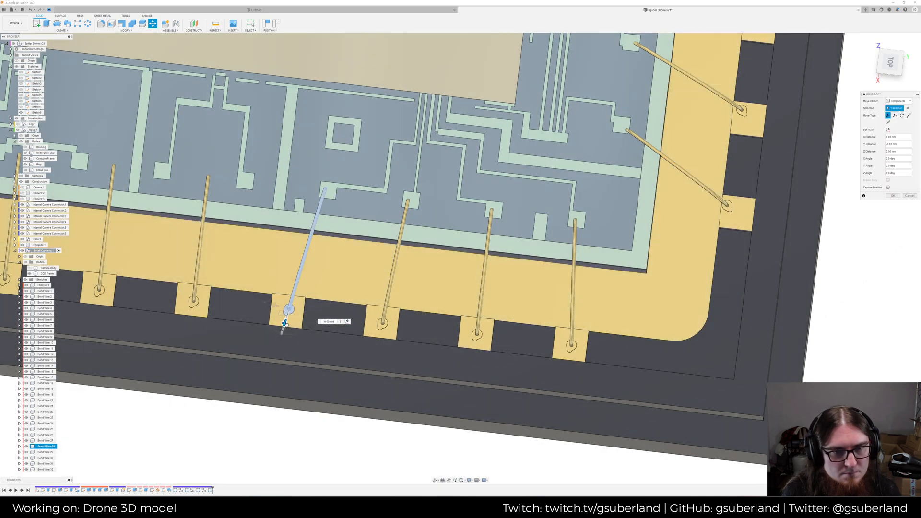
pyautogui.press('Return')
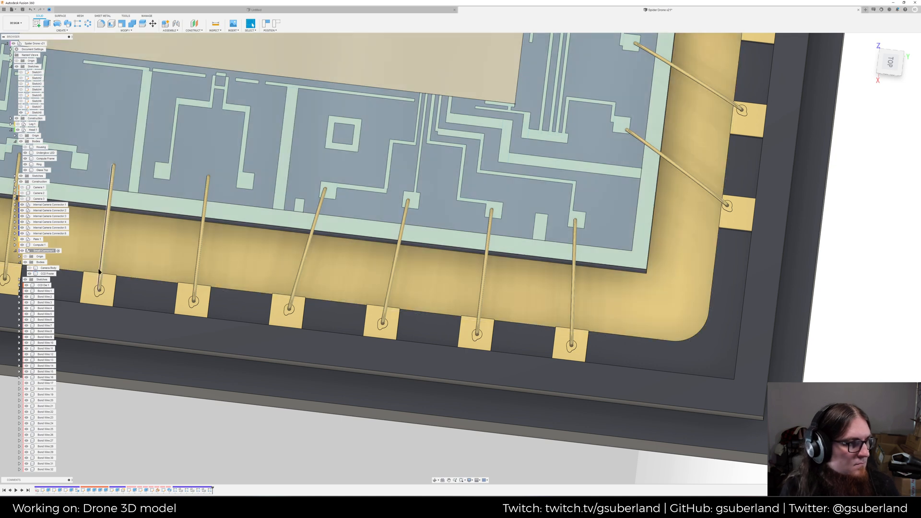
# Rotate the fifth bond wire from the corner on this side and shift it slightly along X so it meets its die pad
pyautogui.moveTo(213, 298); pyautogui.dragTo(288, 308, button='middle')
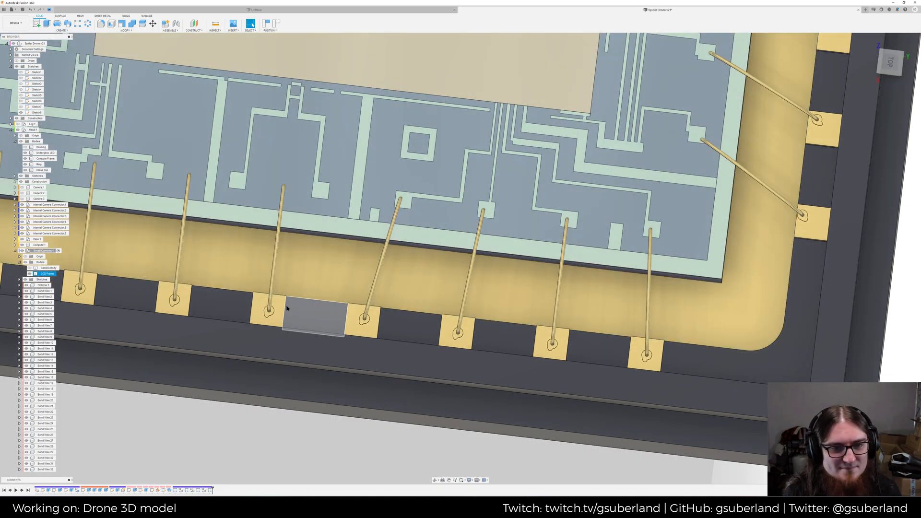
pyautogui.click(269, 310)
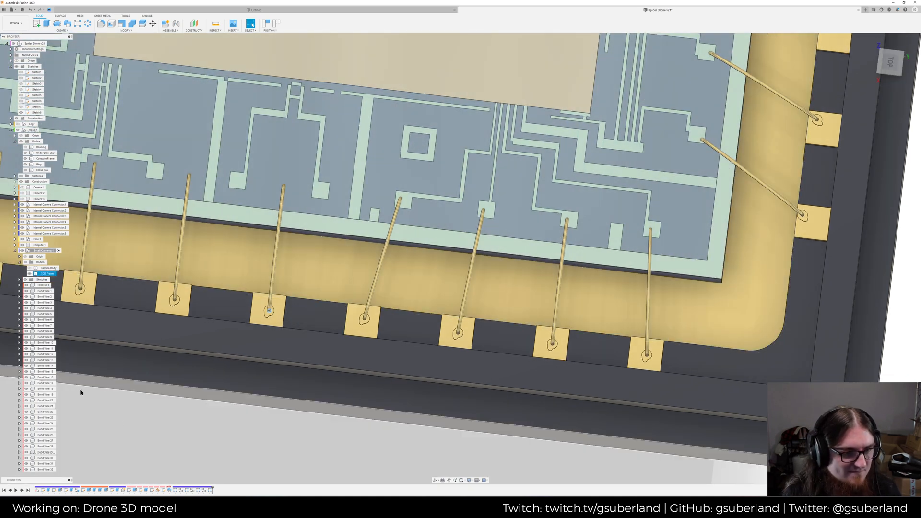
pyautogui.click(45, 452)
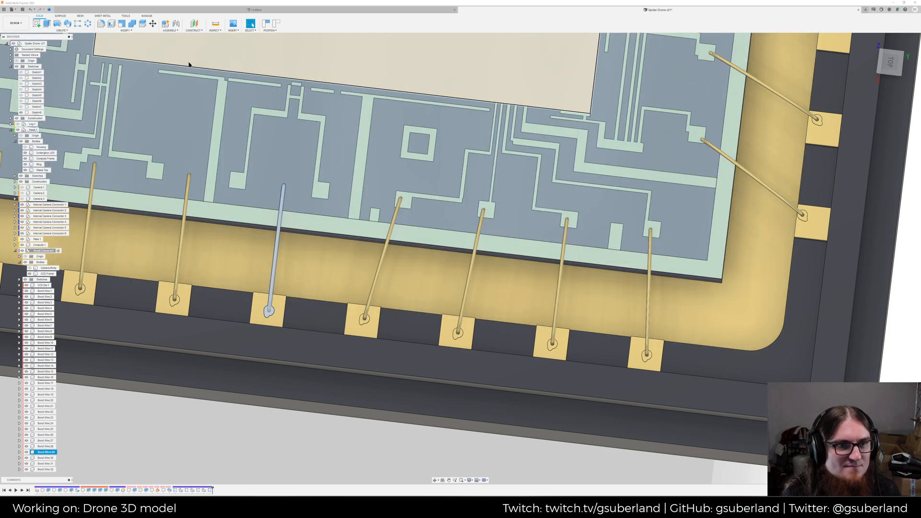
pyautogui.press('m')
pyautogui.moveTo(268, 318)
pyautogui.mouseDown()
pyautogui.moveTo(256, 335)
pyautogui.moveTo(261, 301)
pyautogui.mouseUp()
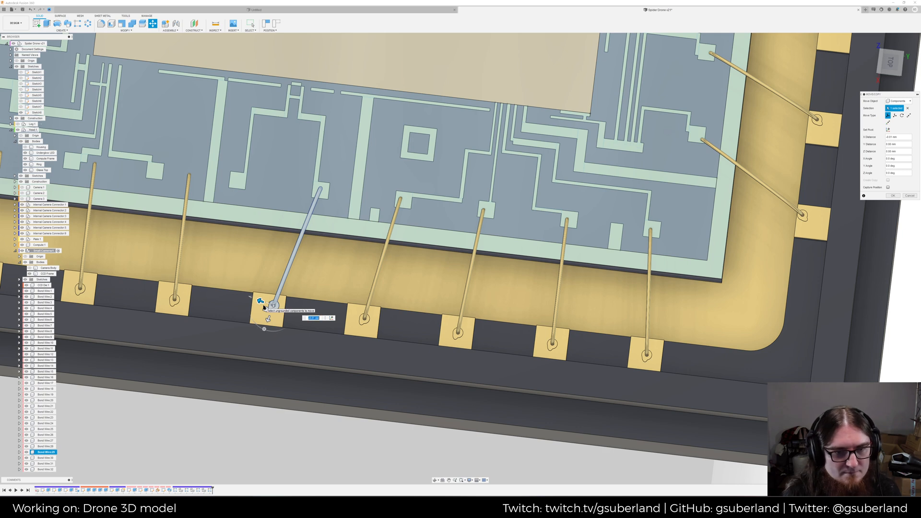
pyautogui.press('Return')
pyautogui.moveTo(291, 299); pyautogui.dragTo(442, 374, button='middle')
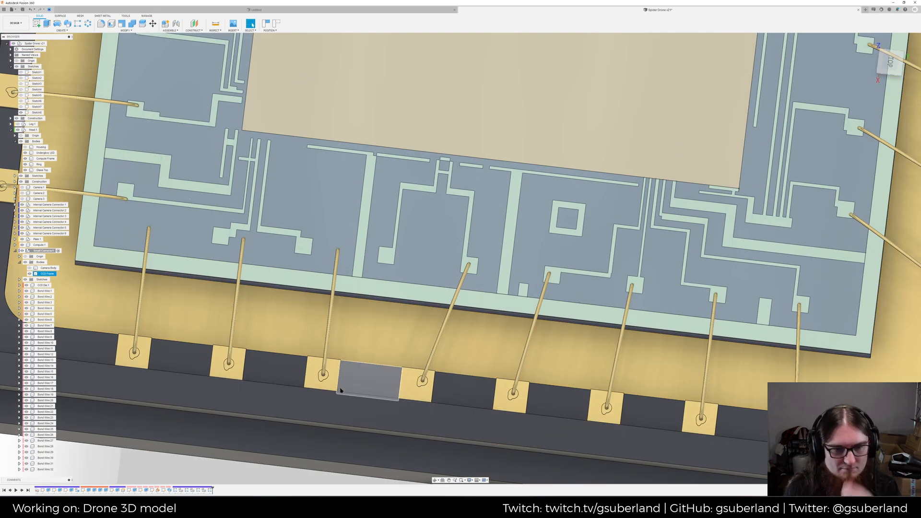
pyautogui.click(323, 373)
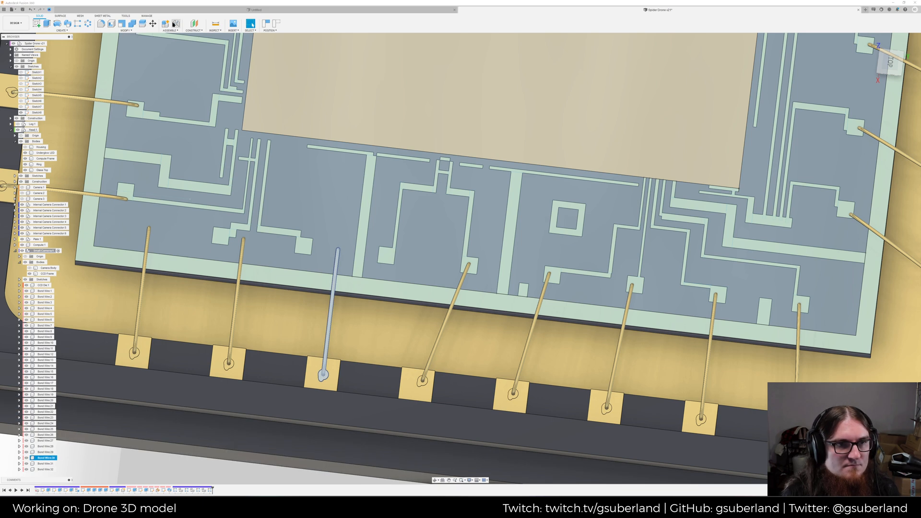
pyautogui.click(153, 23)
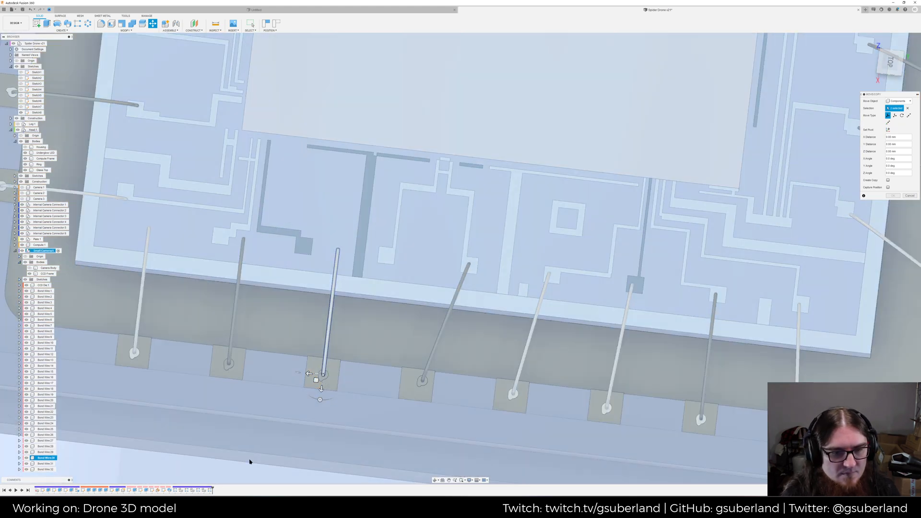
pyautogui.press('Escape')
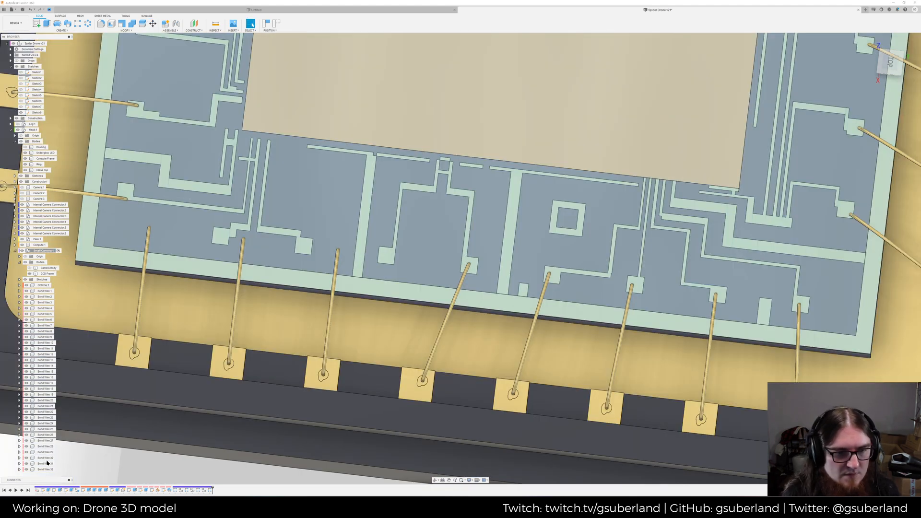
# Rotate the sixth bond wire from the corner on this side and shift it slightly so its inner end meets its die pad
pyautogui.click(47, 460)
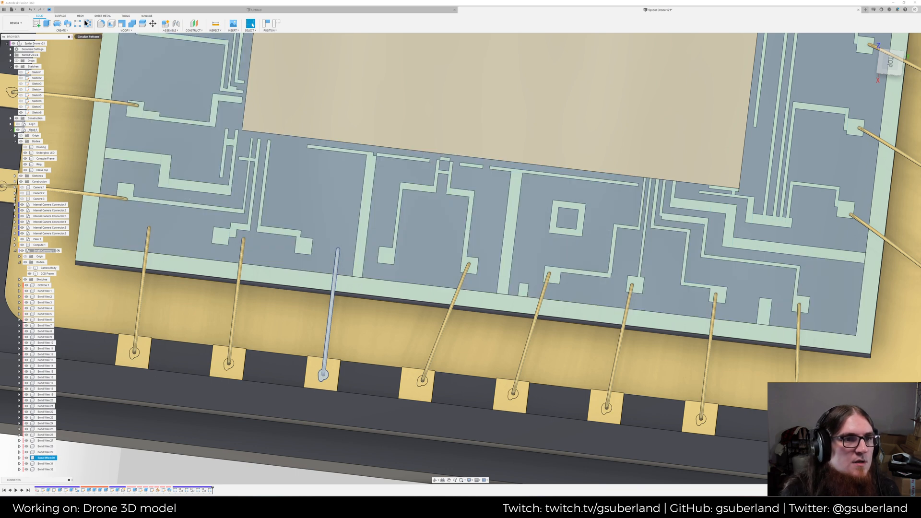
pyautogui.click(152, 24)
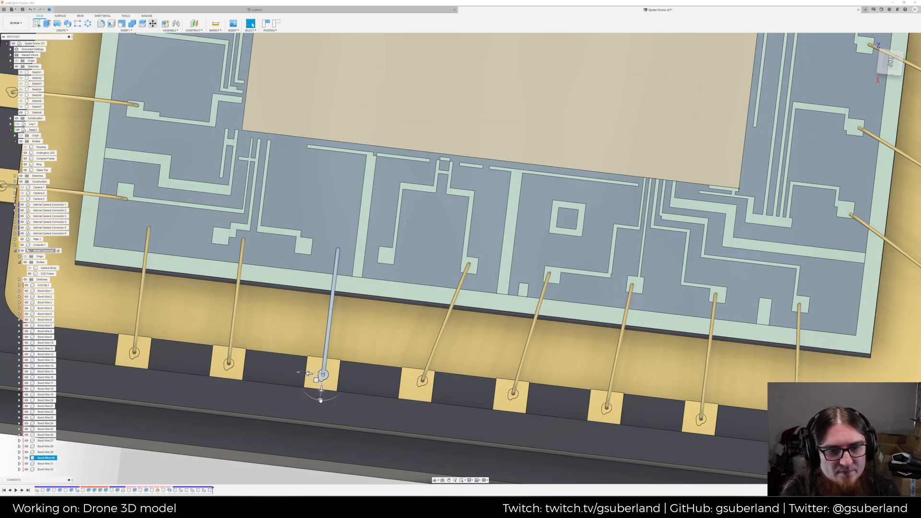
pyautogui.moveTo(317, 400)
pyautogui.mouseDown()
pyautogui.moveTo(308, 402)
pyautogui.moveTo(315, 403)
pyautogui.mouseUp()
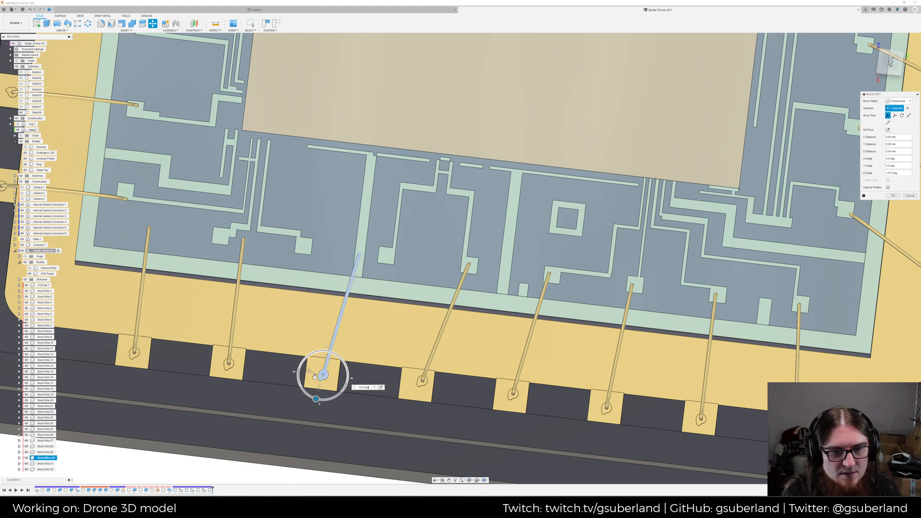
pyautogui.moveTo(309, 372); pyautogui.dragTo(322, 391)
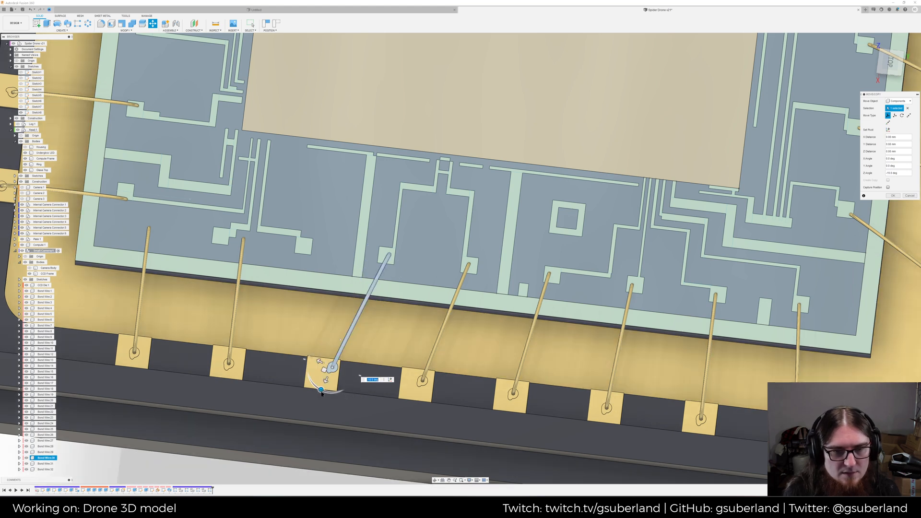
pyautogui.press('Return')
# Rotate the seventh bond wire from the corner on this side and fine-tune its Y distance so it meets its die pad
pyautogui.moveTo(379, 288); pyautogui.dragTo(520, 320, button='middle')
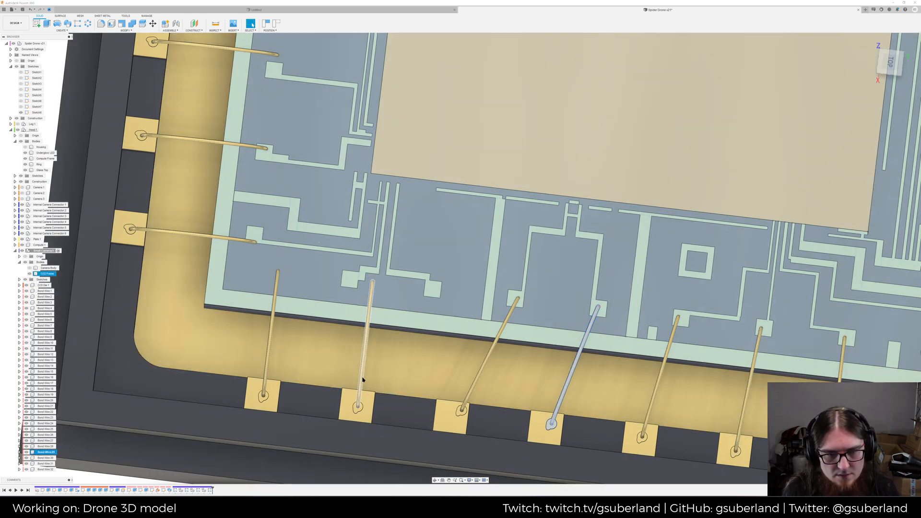
pyautogui.click(45, 463)
pyautogui.click(46, 464)
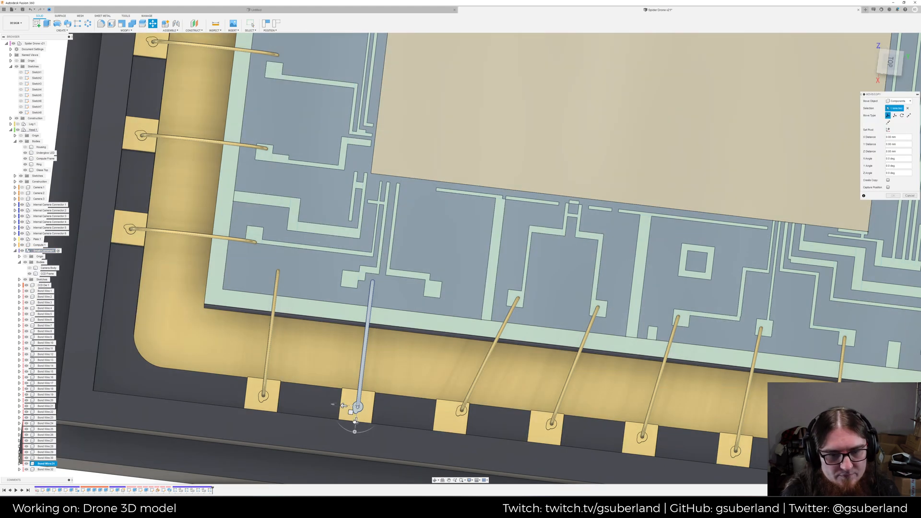
pyautogui.moveTo(356, 420); pyautogui.dragTo(341, 426)
pyautogui.moveTo(346, 392)
pyautogui.mouseDown()
pyautogui.moveTo(341, 388)
pyautogui.moveTo(347, 407)
pyautogui.mouseUp()
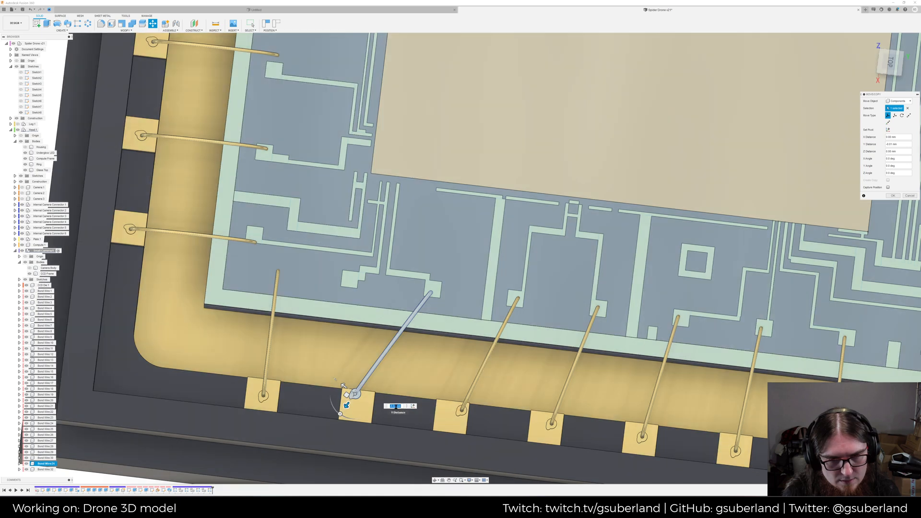
pyautogui.click(396, 406)
pyautogui.press('BackSpace')
pyautogui.write('05')
pyautogui.press('Return')
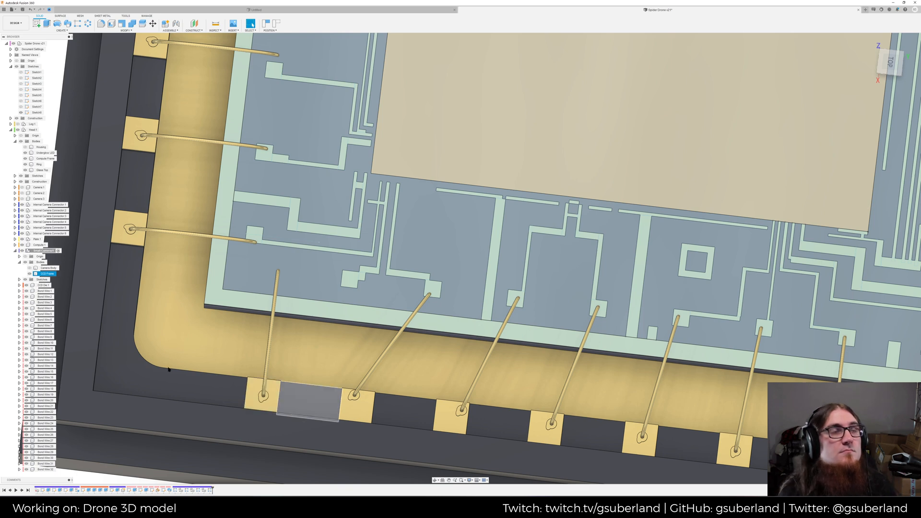
# Rotate and shift the eighth and last bond wire on this side so its inner end reaches its die pad
pyautogui.click(266, 383)
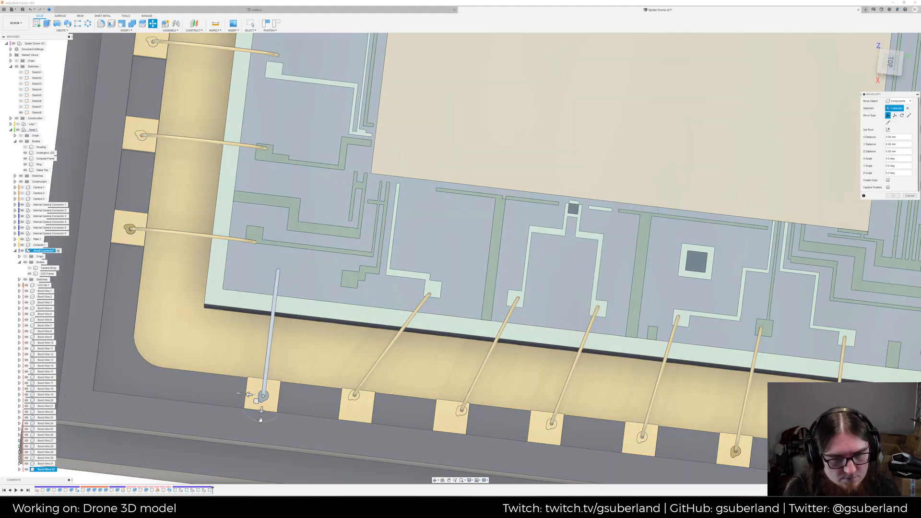
pyautogui.moveTo(261, 420)
pyautogui.mouseDown()
pyautogui.moveTo(245, 421)
pyautogui.moveTo(265, 395)
pyautogui.moveTo(256, 406)
pyautogui.mouseUp()
pyautogui.press('Return')
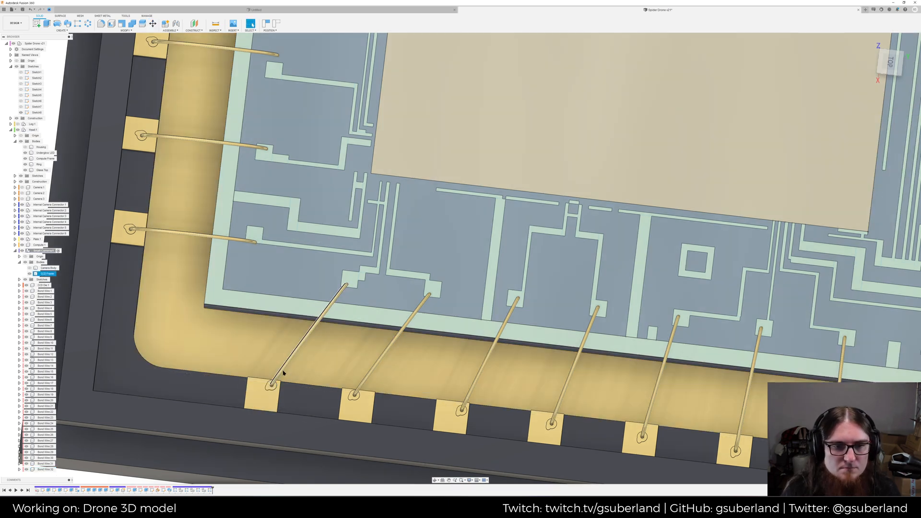
# Examine the bond wires around the CCD frame to find the next side whose wires miss their die pads
pyautogui.scroll(-6, 528, 340)
pyautogui.moveTo(577, 325); pyautogui.dragTo(260, 356, button='middle')
pyautogui.keyDown('shift'); pyautogui.moveTo(331, 356); pyautogui.dragTo(370, 323, button='middle'); pyautogui.keyUp('shift')
pyautogui.keyDown('shift'); pyautogui.moveTo(460, 321); pyautogui.dragTo(383, 331, button='middle'); pyautogui.keyUp('shift')
pyautogui.moveTo(453, 344); pyautogui.dragTo(398, 236, button='middle')
pyautogui.scroll(5, 310, 347)
pyautogui.moveTo(391, 348); pyautogui.dragTo(568, 350, button='middle')
pyautogui.scroll(-4, 408, 350)
pyautogui.moveTo(791, 410); pyautogui.dragTo(409, 391, button='middle')
pyautogui.scroll(-1, 409, 391)
pyautogui.scroll(2, 358, 374)
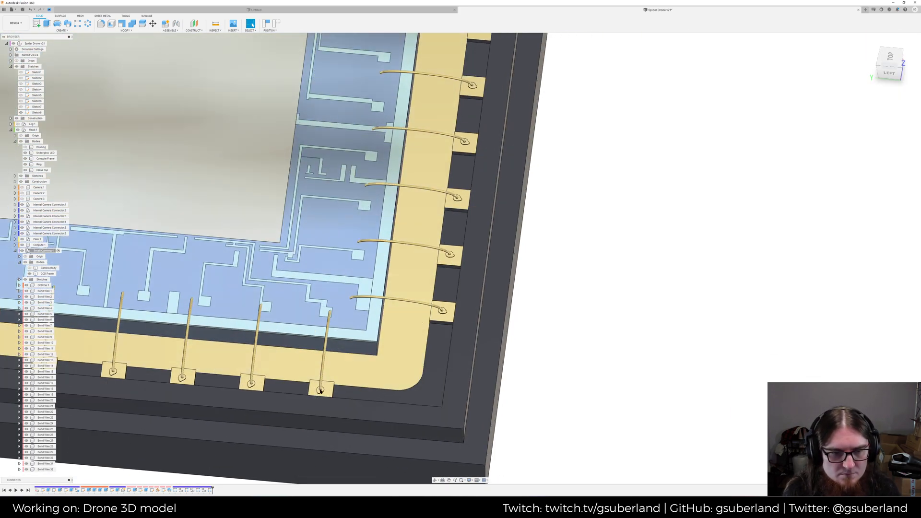
# Identify Bond Wire 9 beside the triangle-marked corner of the die, and rotate and shift it so its inner end meets its die pad
pyautogui.click(46, 325)
pyautogui.scroll(-3, 564, 385)
pyautogui.scroll(-2, 564, 385)
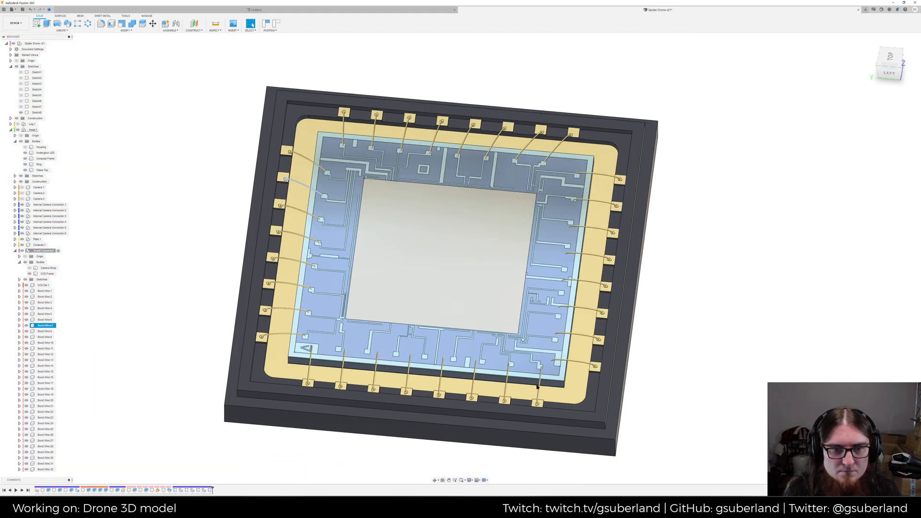
pyautogui.moveTo(537, 387); pyautogui.dragTo(446, 385, button='middle')
pyautogui.click(47, 337)
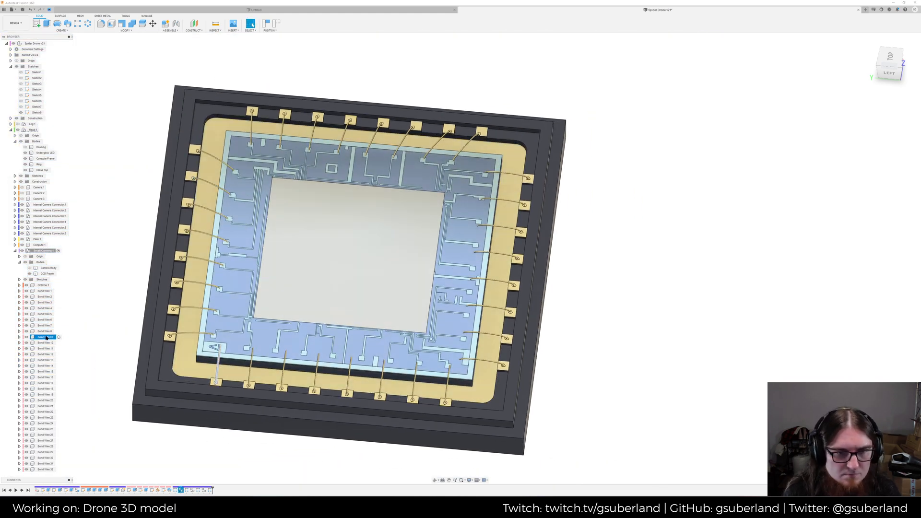
pyautogui.click(45, 331)
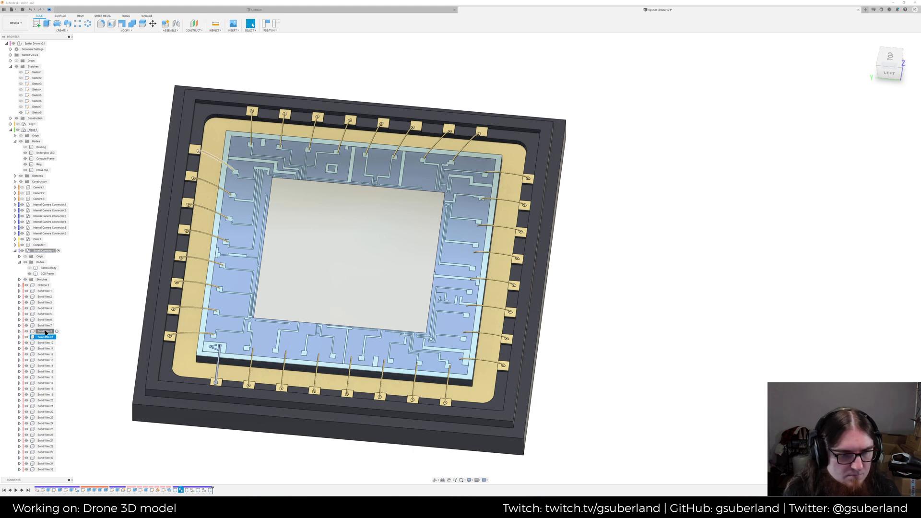
pyautogui.click(45, 337)
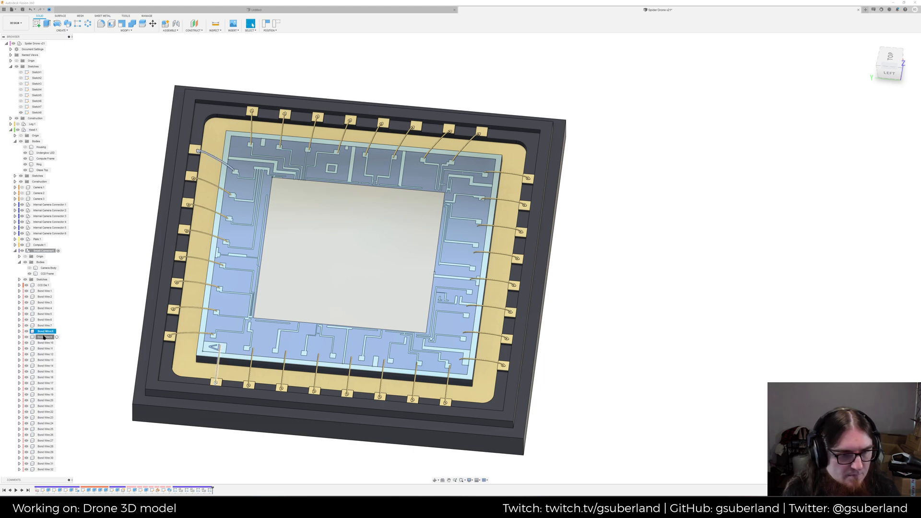
pyautogui.scroll(5, 350, 275)
pyautogui.moveTo(350, 275); pyautogui.dragTo(289, 330, button='middle')
pyautogui.click(153, 23)
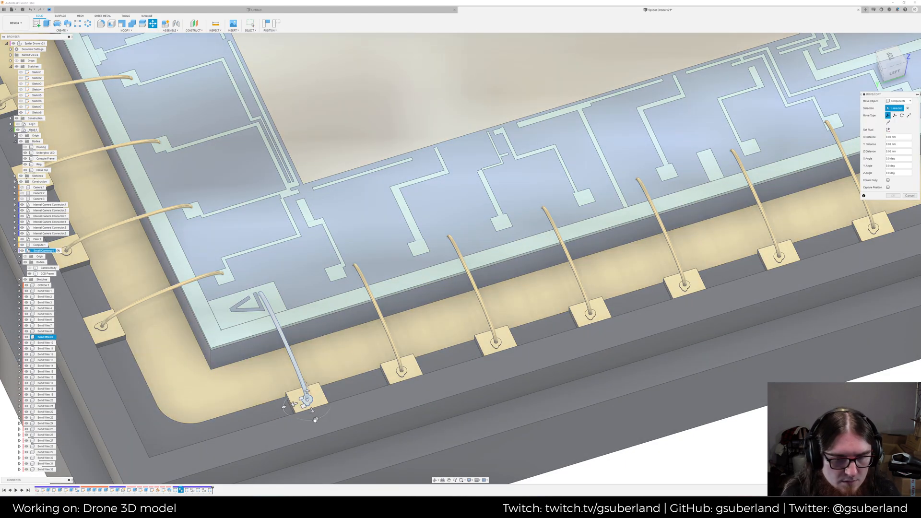
pyautogui.moveTo(312, 422); pyautogui.dragTo(297, 387)
pyautogui.press('Return')
# Select the second bond wire from the triangle-marked corner on this side as a whole component
pyautogui.keyDown('shift'); pyautogui.moveTo(417, 315); pyautogui.dragTo(379, 345, button='middle'); pyautogui.keyUp('shift')
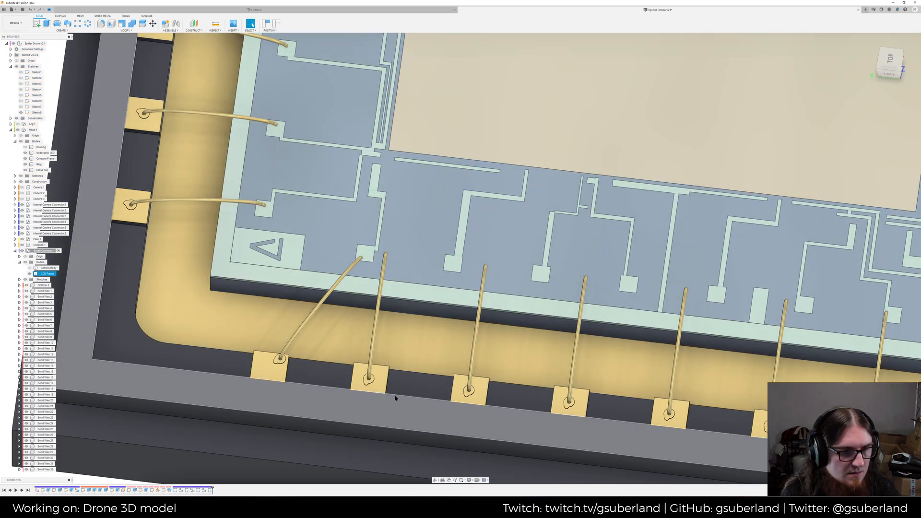
pyautogui.moveTo(395, 404); pyautogui.dragTo(345, 334, button='middle')
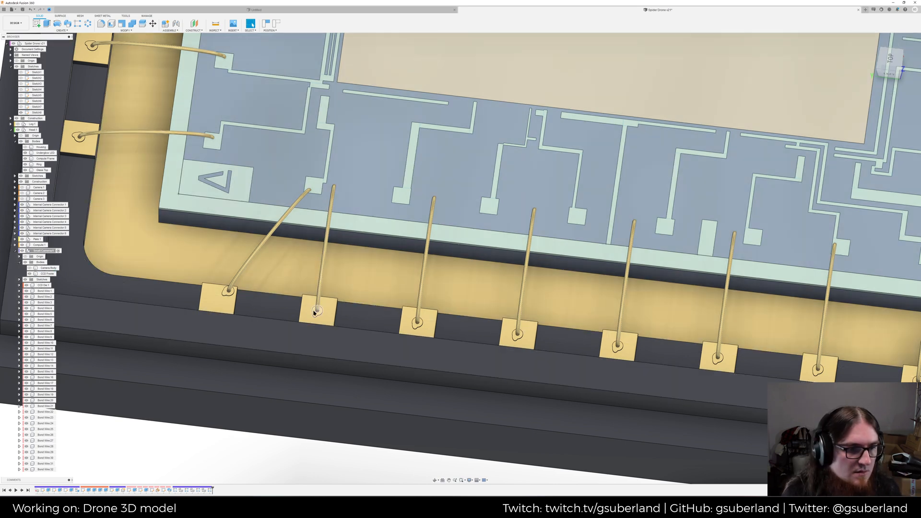
pyautogui.click(317, 311)
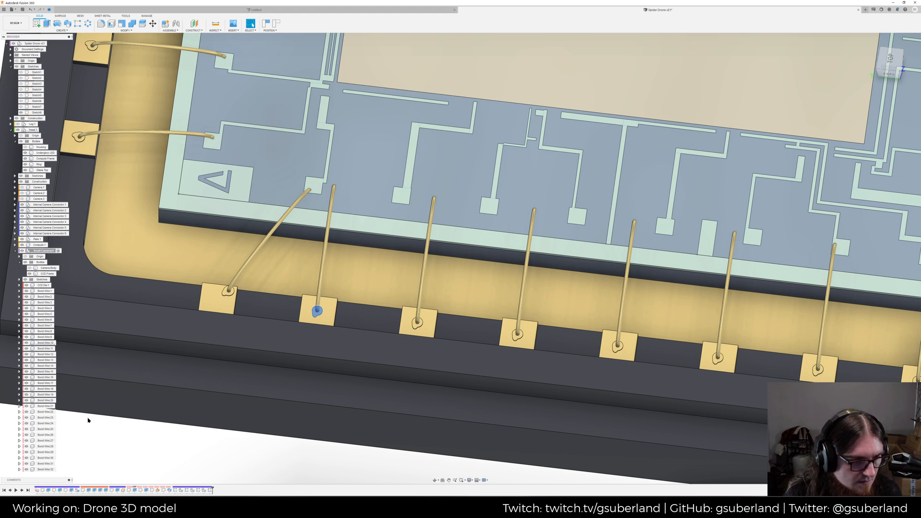
pyautogui.click(45, 342)
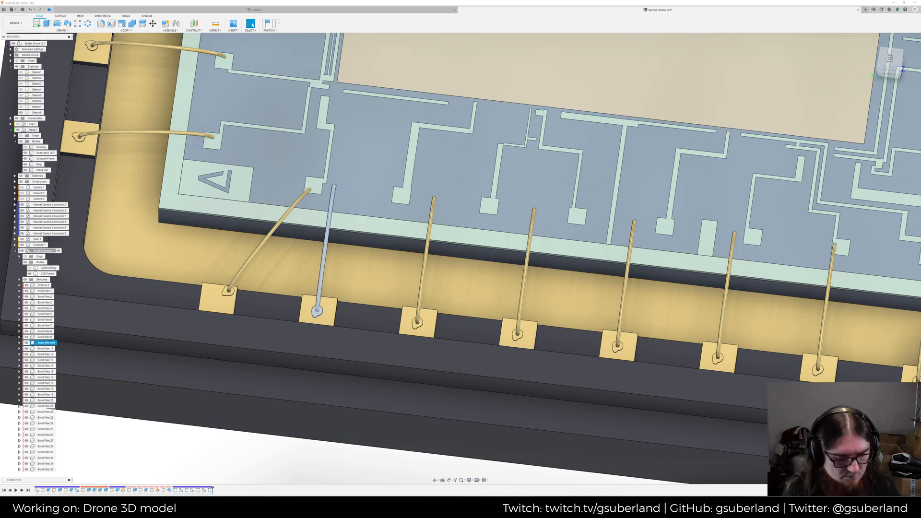
pyautogui.press('super')
pyautogui.write('tele')
pyautogui.press('Return')
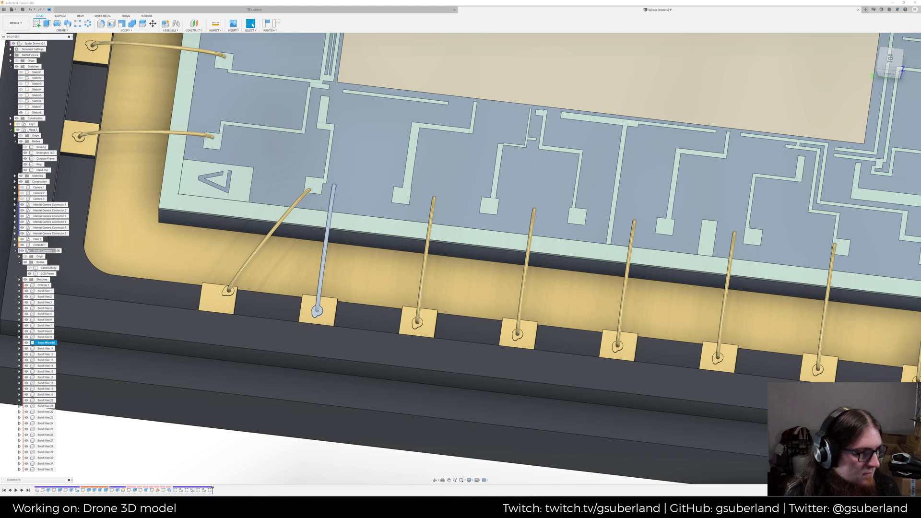
# View the empty Untitled design from the top and return to the Spider Drone design
pyautogui.click(317, 10)
pyautogui.click(250, 24)
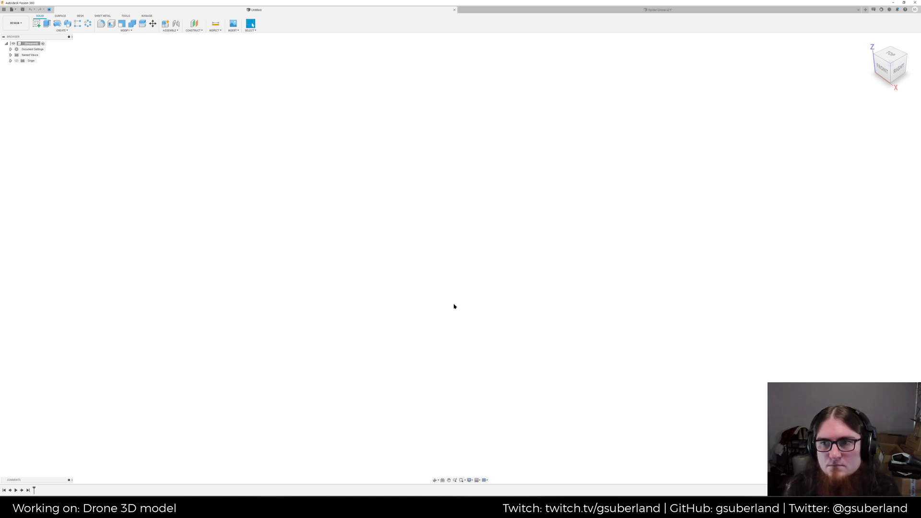
pyautogui.click(885, 53)
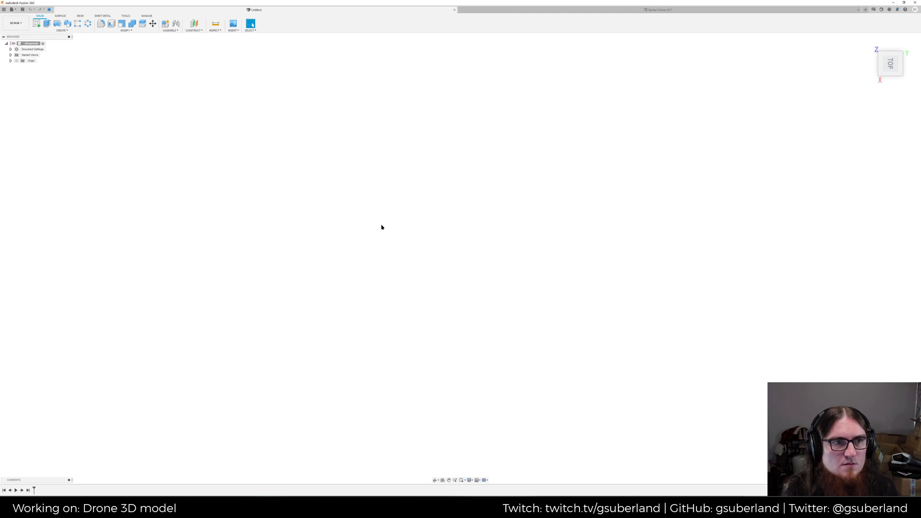
pyautogui.click(657, 10)
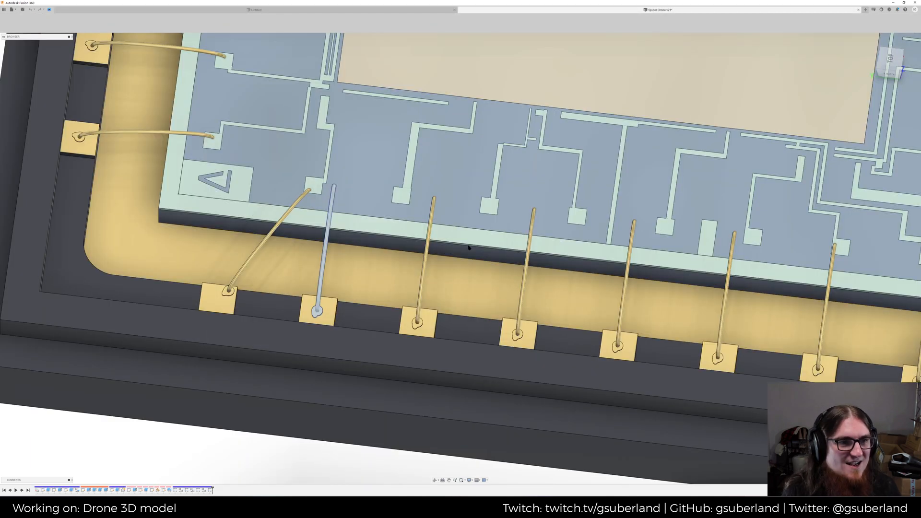
# Rotate and slightly shift the second bond wire from the triangle-marked corner so its inner end meets its die pad
pyautogui.scroll(-5, 450, 277)
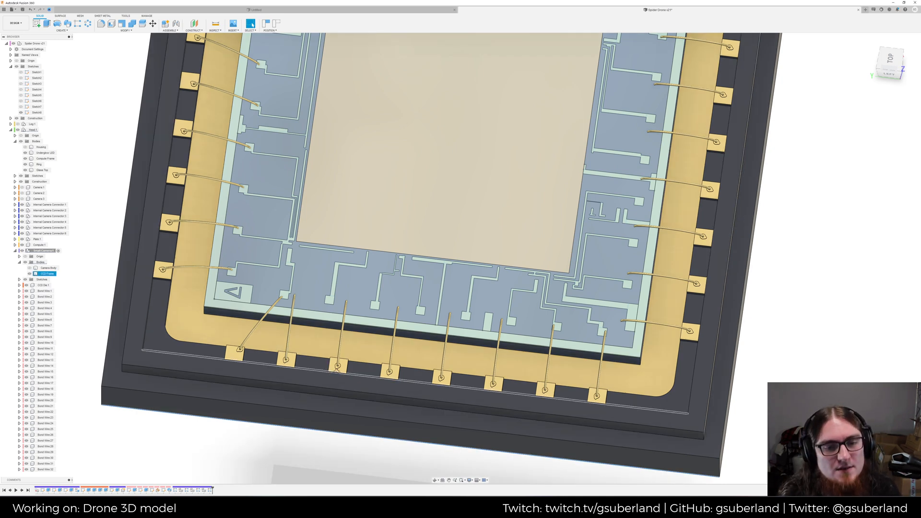
pyautogui.scroll(5, 337, 369)
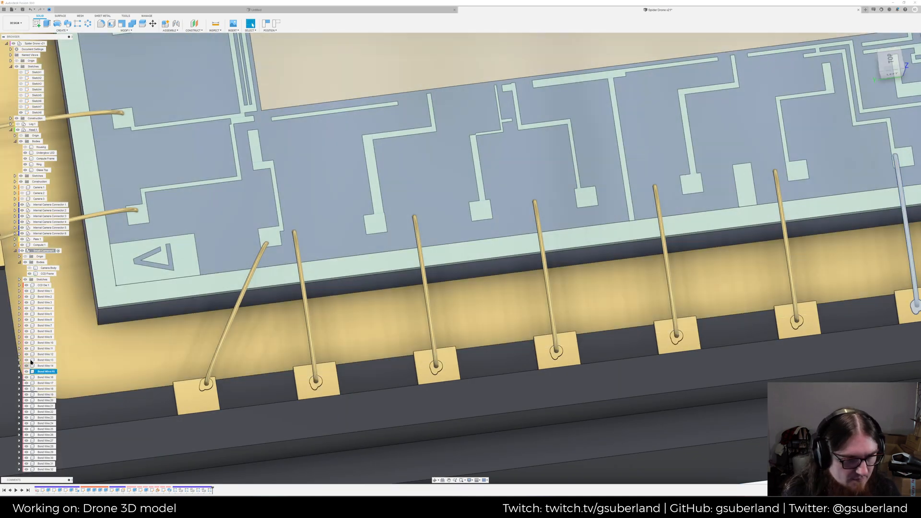
pyautogui.click(45, 337)
pyautogui.click(45, 343)
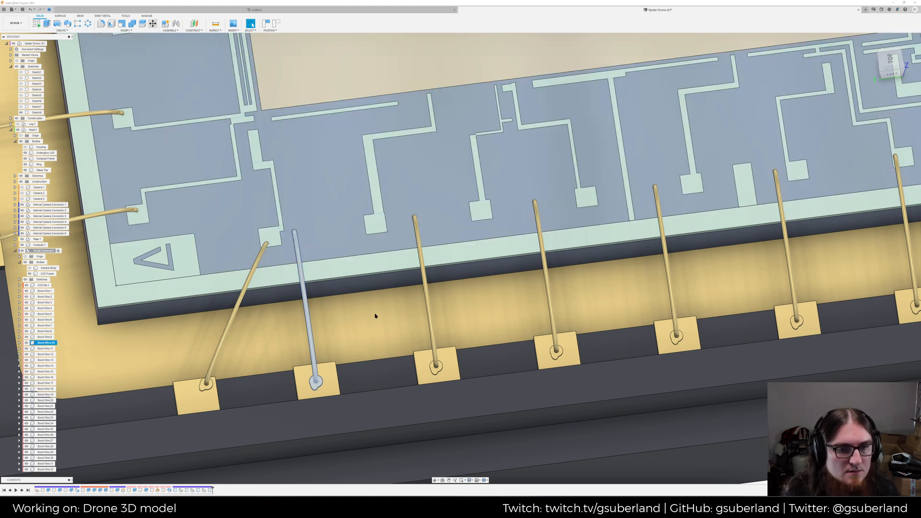
pyautogui.press('m')
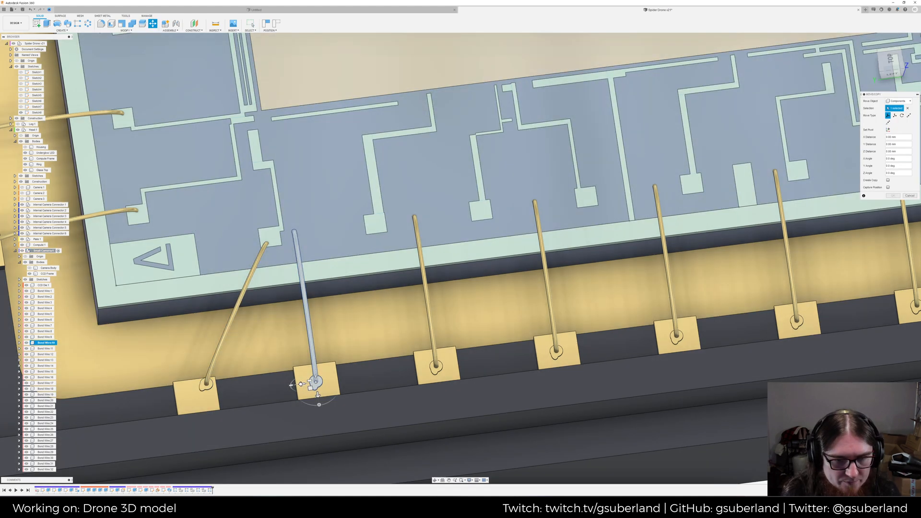
pyautogui.moveTo(309, 381); pyautogui.dragTo(320, 397)
pyautogui.press('Return')
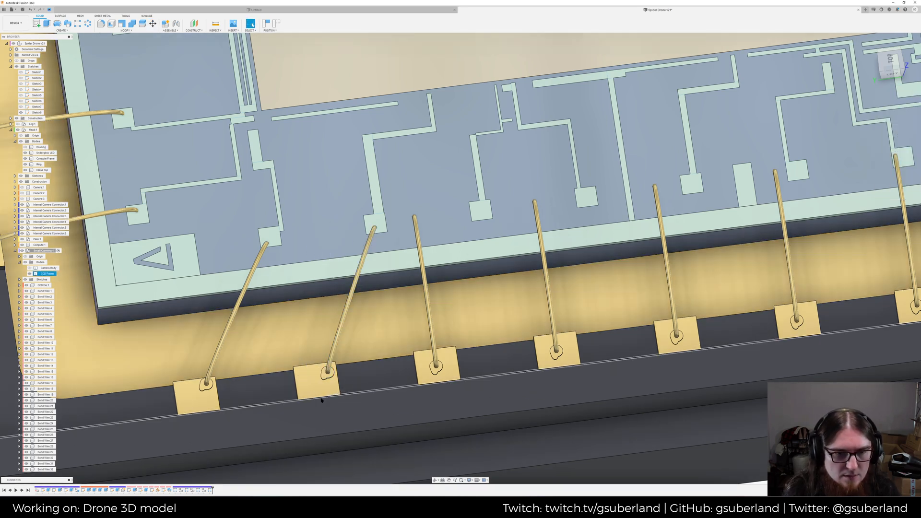
# Shift and rotate Bond Wire 11, third from the triangle-marked corner, so its inner end meets its die pad
pyautogui.keyDown('shift'); pyautogui.moveTo(500, 312); pyautogui.dragTo(424, 345, button='middle'); pyautogui.keyUp('shift')
pyautogui.click(423, 345)
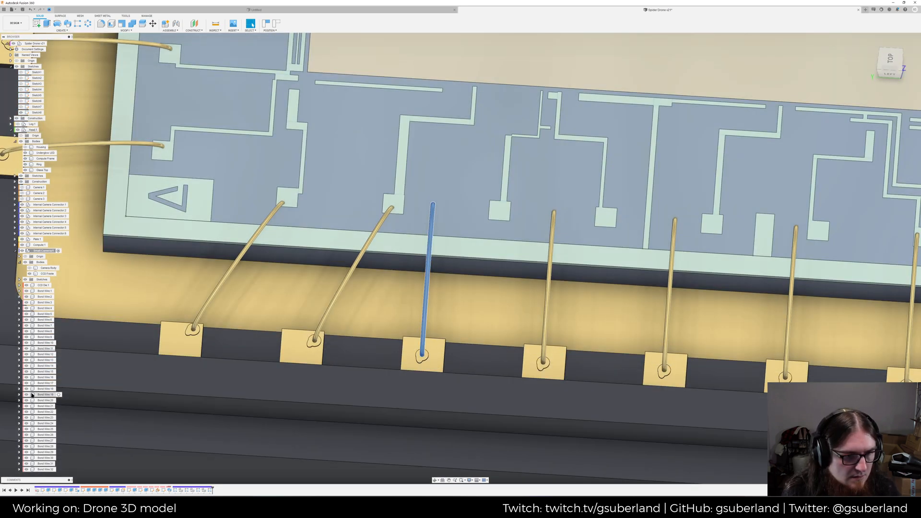
pyautogui.click(46, 348)
pyautogui.moveTo(227, 326); pyautogui.dragTo(180, 367, button='middle')
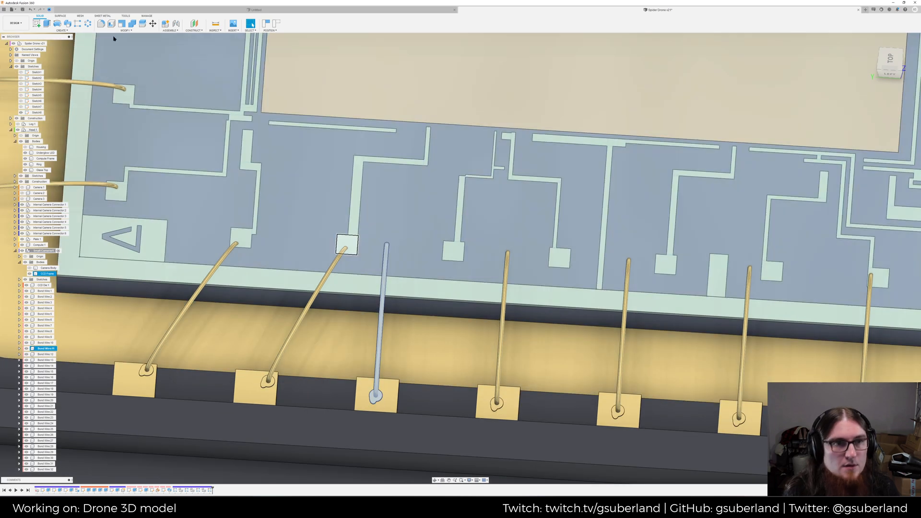
pyautogui.press('m')
pyautogui.moveTo(375, 401); pyautogui.dragTo(372, 386)
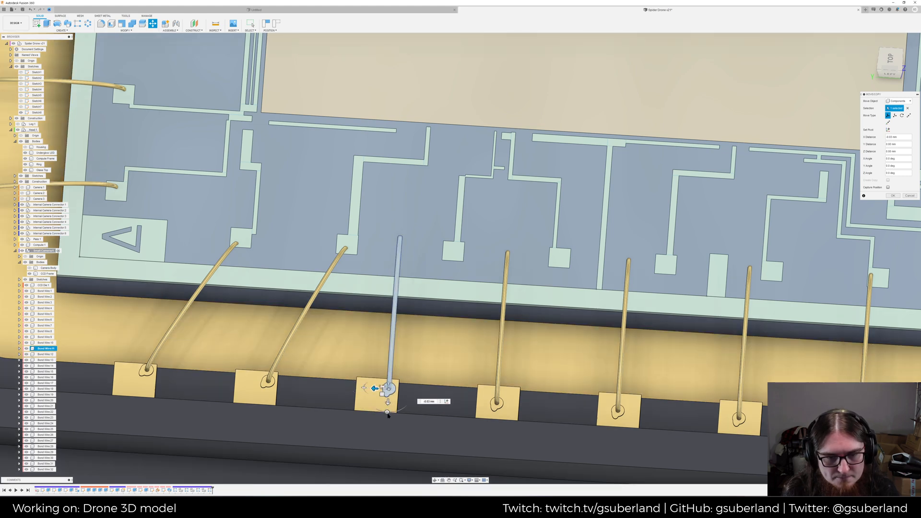
pyautogui.moveTo(387, 411); pyautogui.dragTo(379, 411)
pyautogui.moveTo(552, 363); pyautogui.dragTo(519, 360, button='middle')
pyautogui.press('Return')
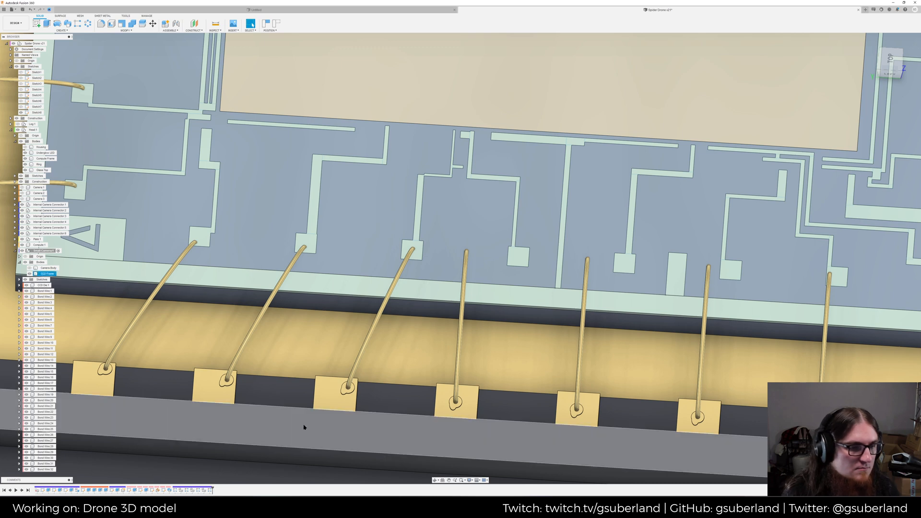
# Rotate Bond Wire 12, fourth from the triangle-marked corner, so its inner end meets its die pad
pyautogui.click(457, 379)
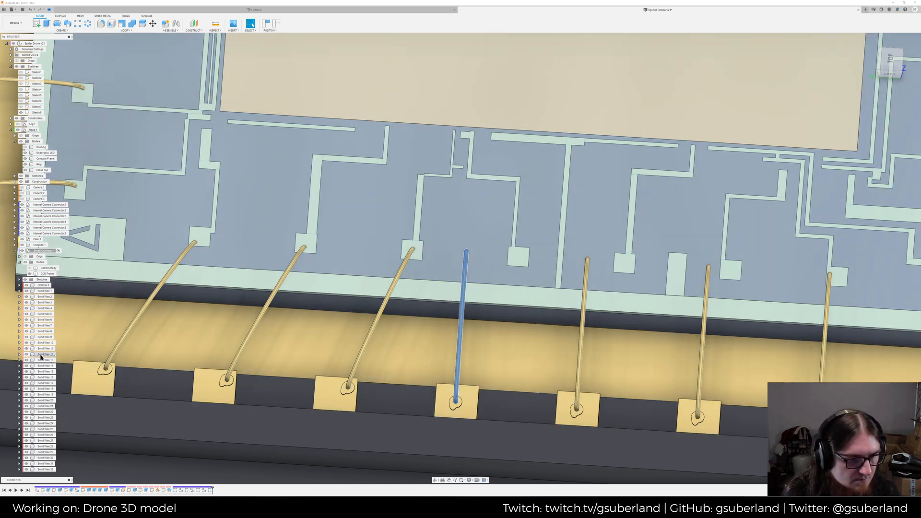
pyautogui.click(45, 354)
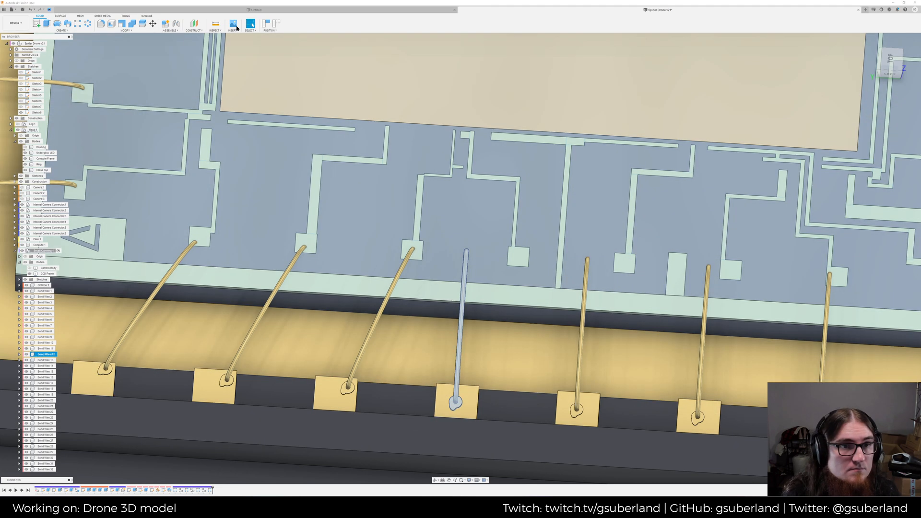
pyautogui.click(153, 23)
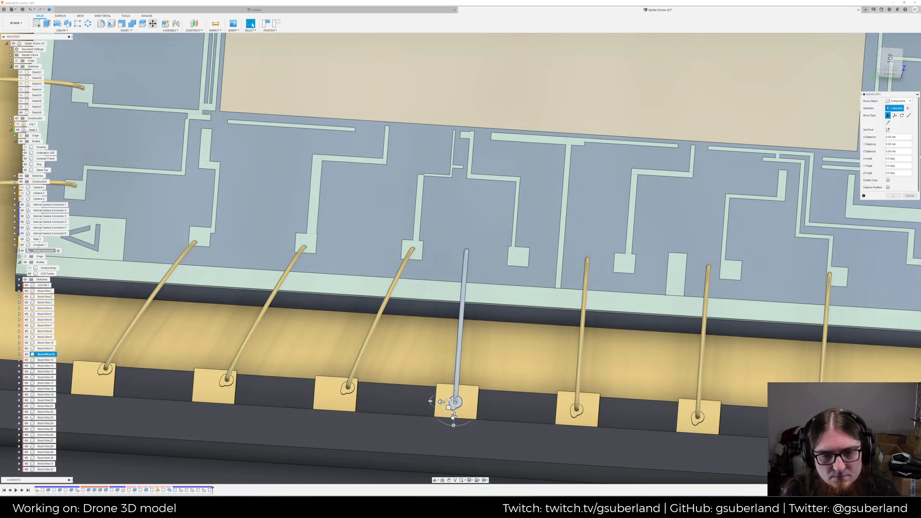
pyautogui.moveTo(454, 414)
pyautogui.mouseDown()
pyautogui.moveTo(451, 394)
pyautogui.moveTo(459, 418)
pyautogui.moveTo(461, 411)
pyautogui.mouseUp()
pyautogui.press('Return')
# Rotate Bond Wire 13, fifth from the triangle-marked corner, about its frame contact so its inner end meets its die pad
pyautogui.keyDown('shift'); pyautogui.moveTo(609, 382); pyautogui.dragTo(411, 405, button='middle'); pyautogui.keyUp('shift')
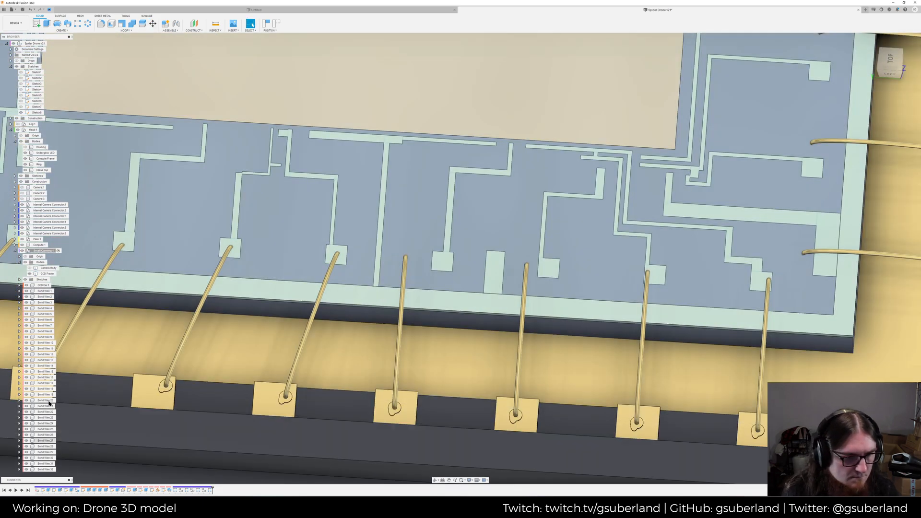
pyautogui.click(46, 360)
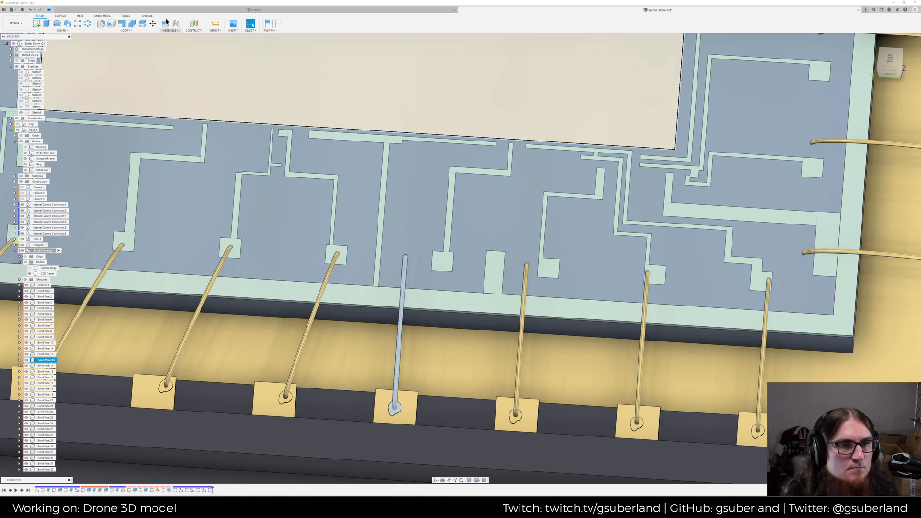
pyautogui.click(153, 23)
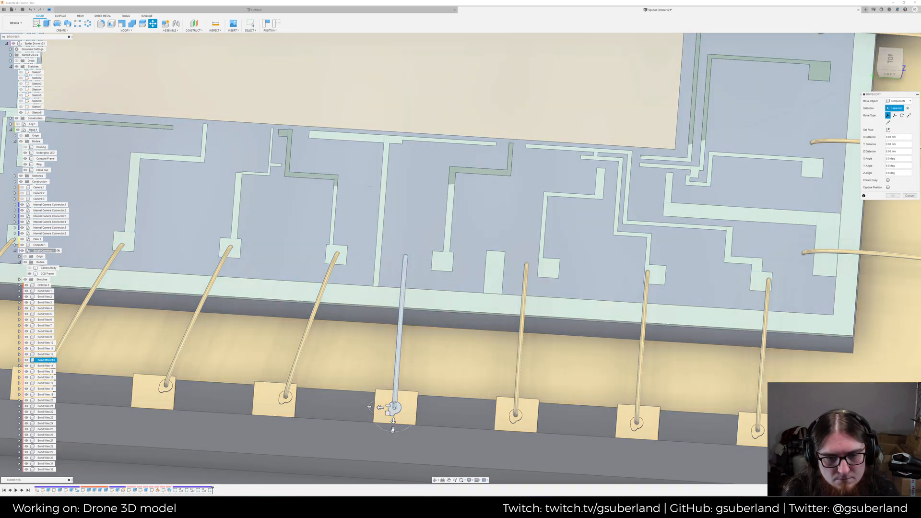
pyautogui.moveTo(393, 430); pyautogui.dragTo(386, 430)
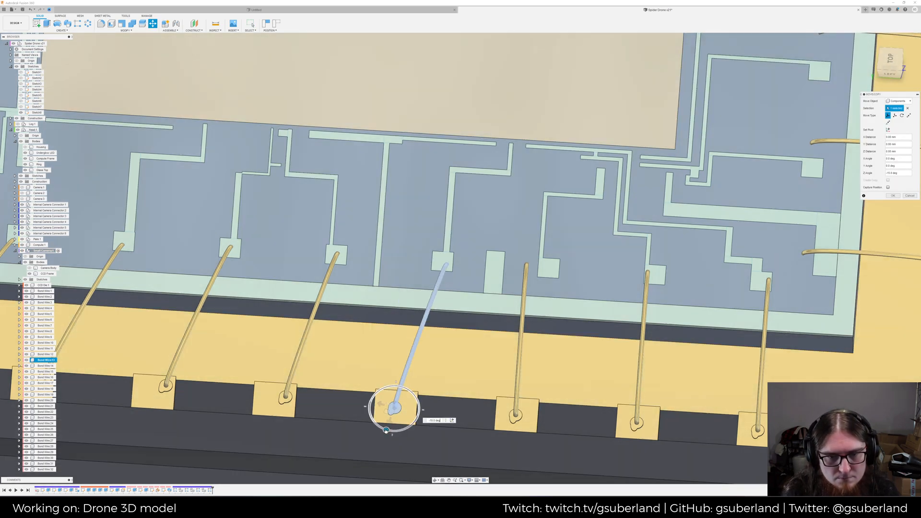
pyautogui.press('Return')
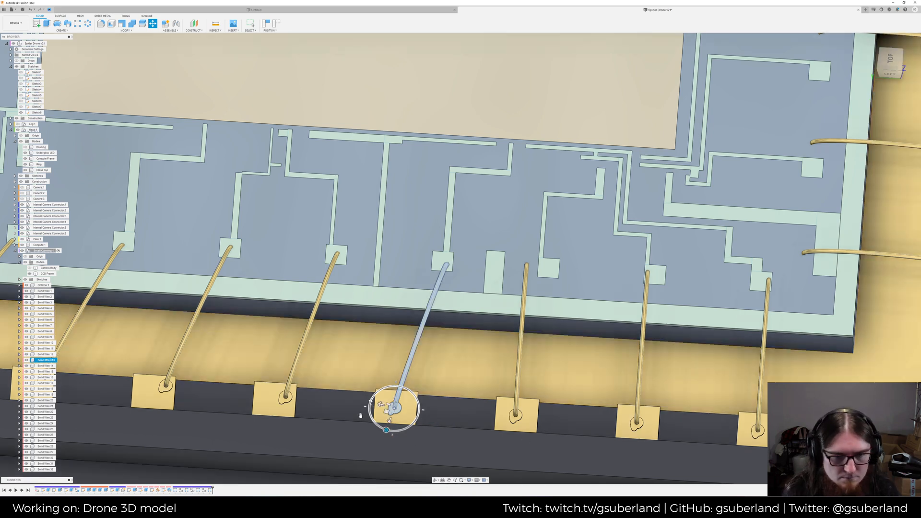
# Shift Bond Wire 14, sixth from the triangle-marked corner, within its frame contact and fine-tune its rotation so its inner end meets its die pad
pyautogui.moveTo(442, 419); pyautogui.dragTo(392, 417, button='middle')
pyautogui.click(472, 345)
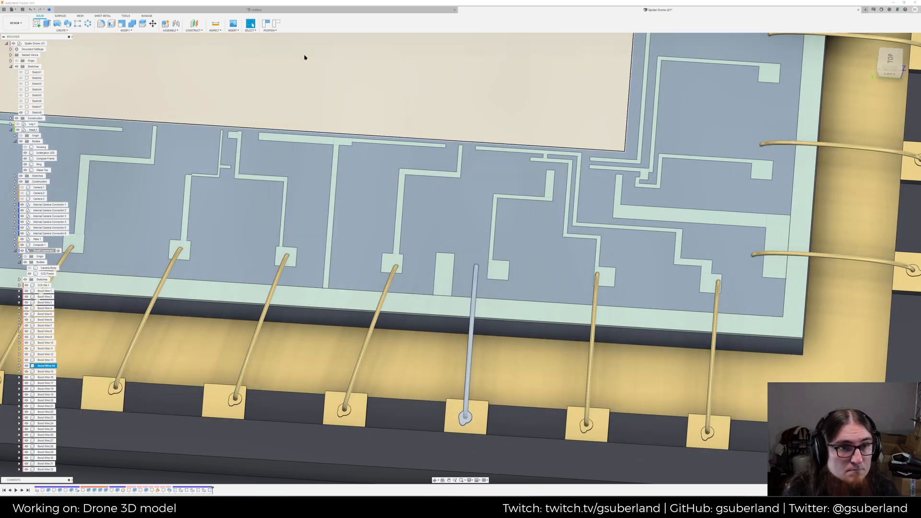
pyautogui.click(153, 23)
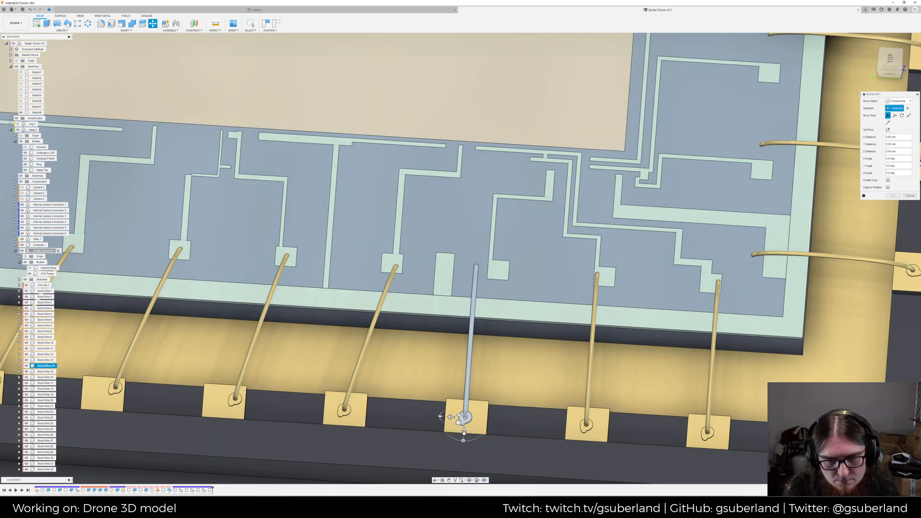
pyautogui.moveTo(464, 420); pyautogui.dragTo(464, 427)
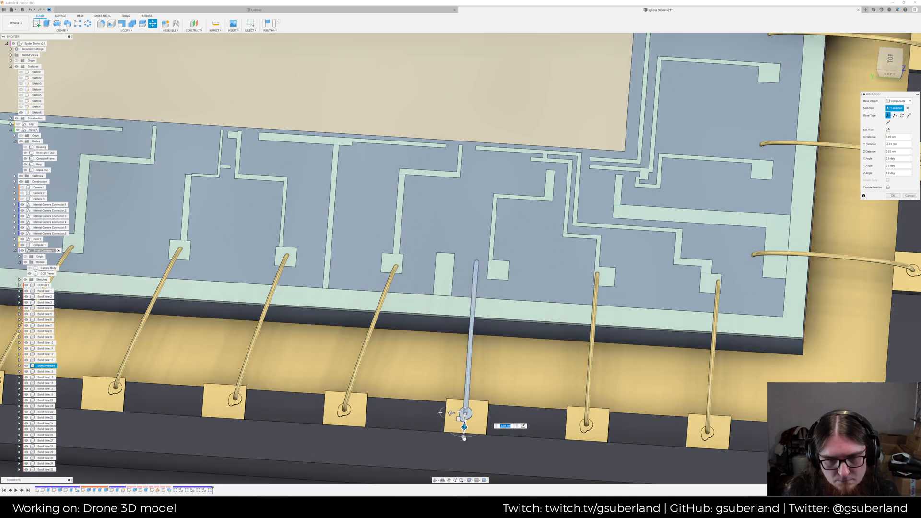
pyautogui.moveTo(456, 413); pyautogui.dragTo(470, 438)
pyautogui.write('-2')
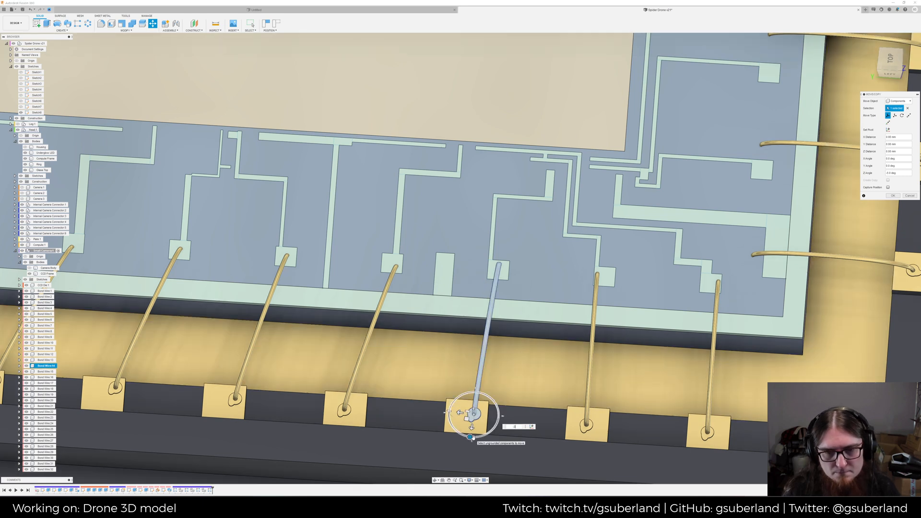
pyautogui.write('-3')
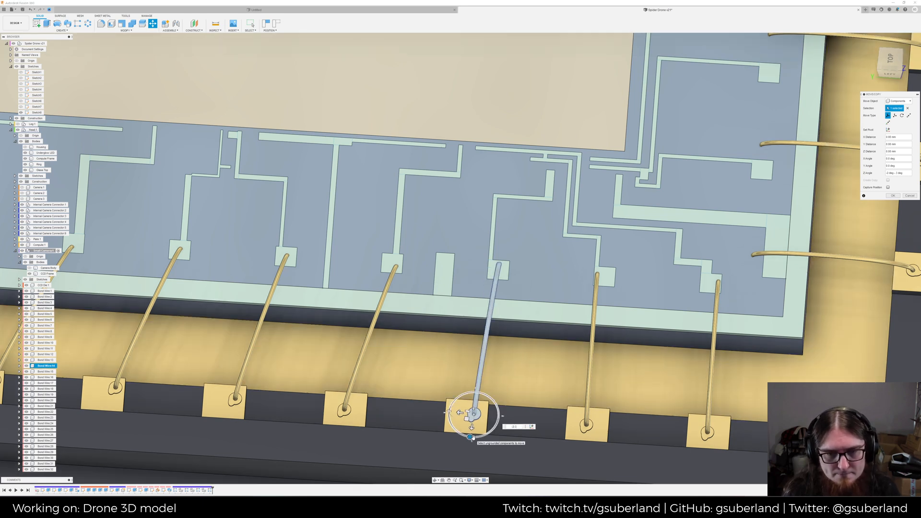
pyautogui.press('Return')
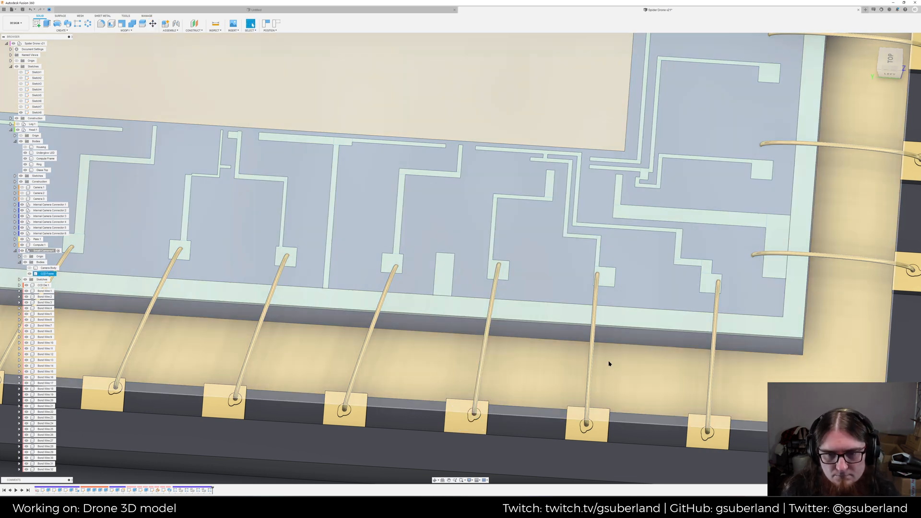
# Shift Bond Wire 15, second to last on this side, sideways along the die edge so its inner end meets its die pad
pyautogui.moveTo(611, 363); pyautogui.dragTo(559, 366, button='middle')
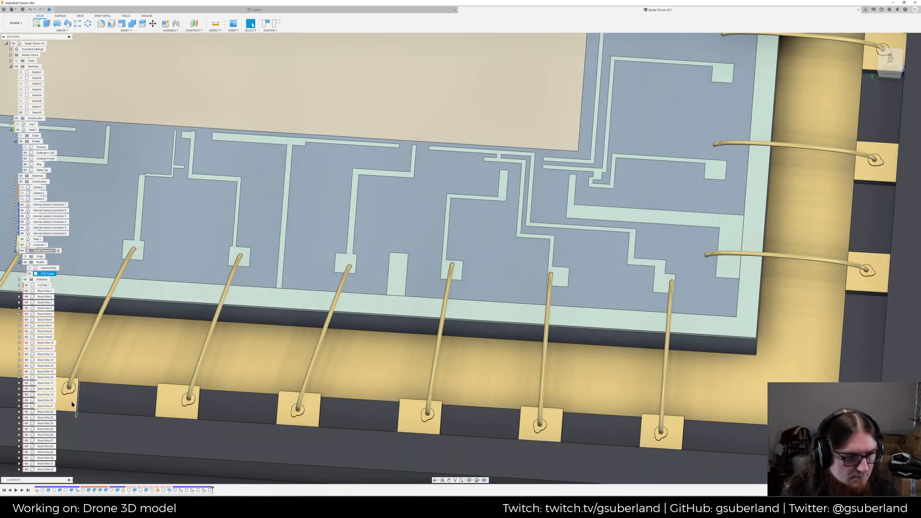
pyautogui.click(541, 413)
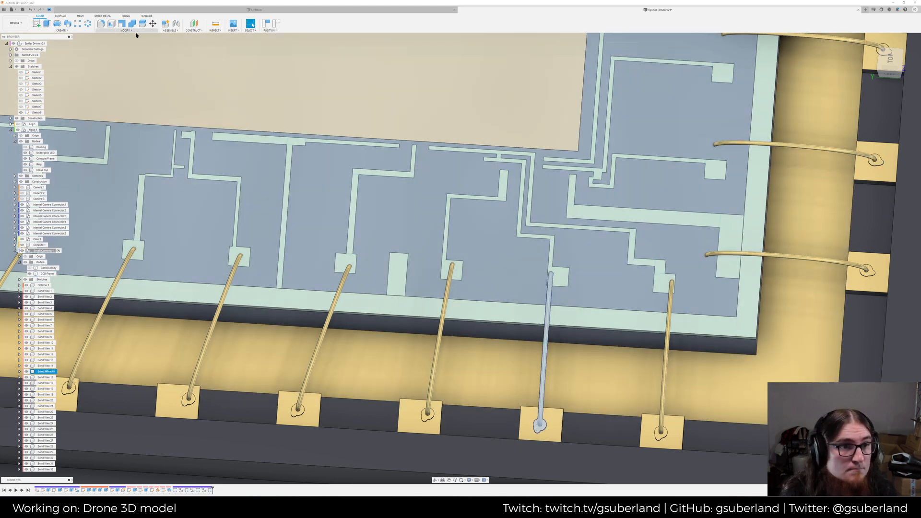
pyautogui.click(152, 24)
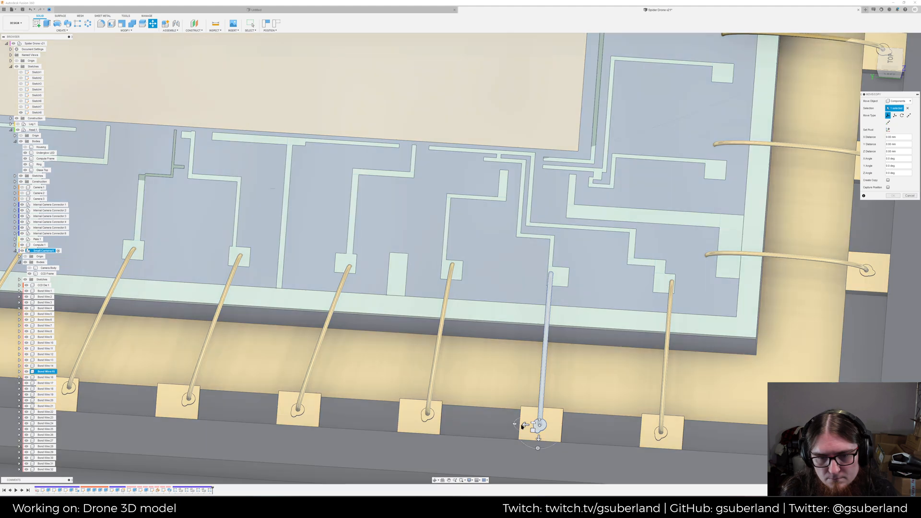
pyautogui.moveTo(523, 425); pyautogui.dragTo(534, 425)
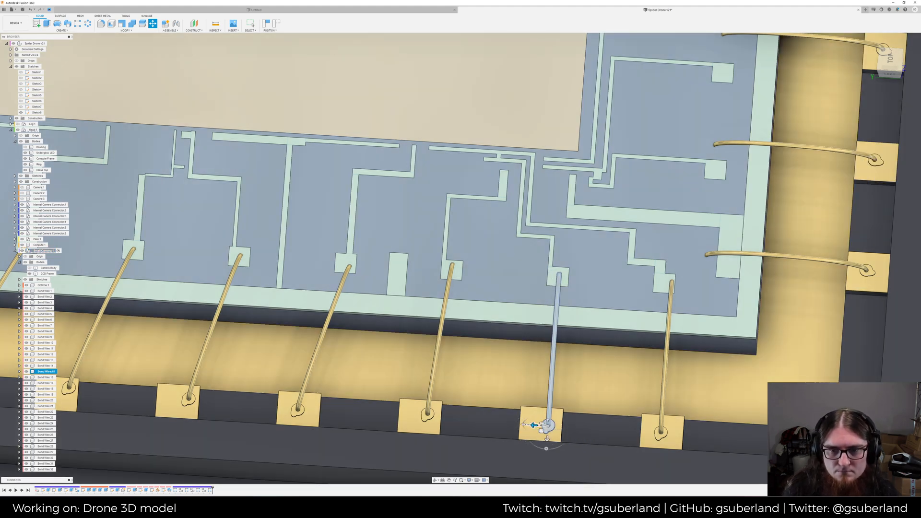
pyautogui.press('Escape')
# Rotate Bond Wire 16, the last wire on this side, by 1 degree about the Z axis so its inner end sits on its pad
pyautogui.moveTo(669, 426); pyautogui.dragTo(610, 432, button='middle')
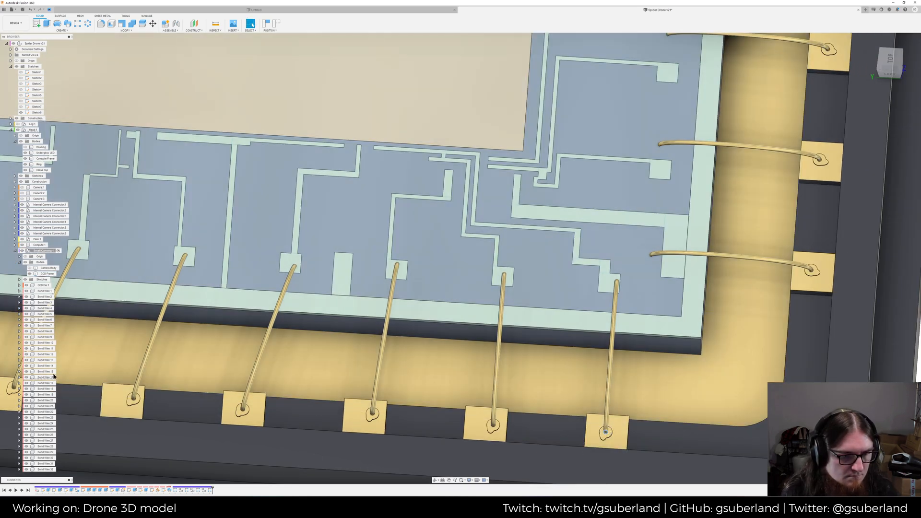
pyautogui.click(605, 431)
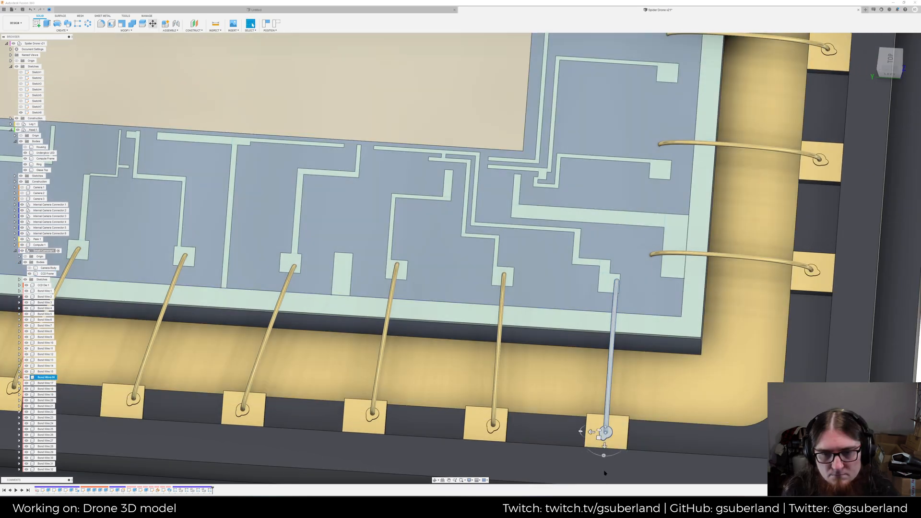
pyautogui.press('m')
pyautogui.write('1')
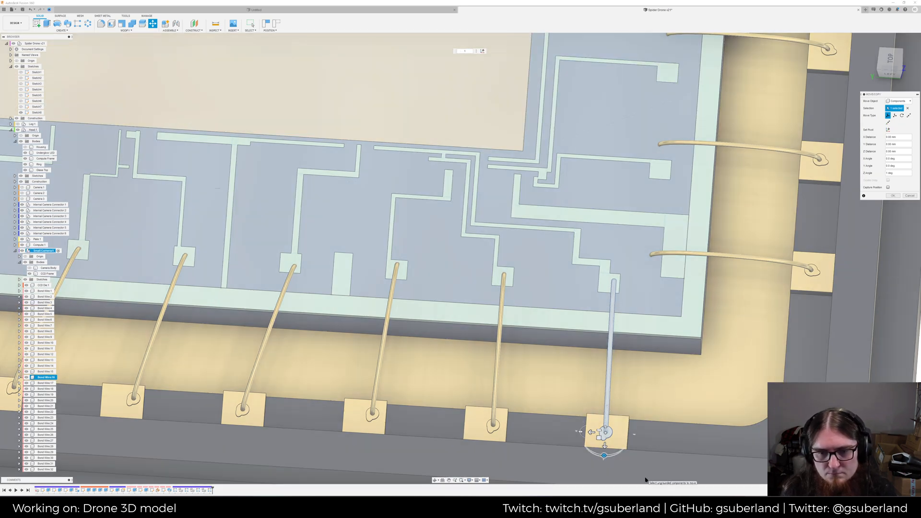
pyautogui.press('Return')
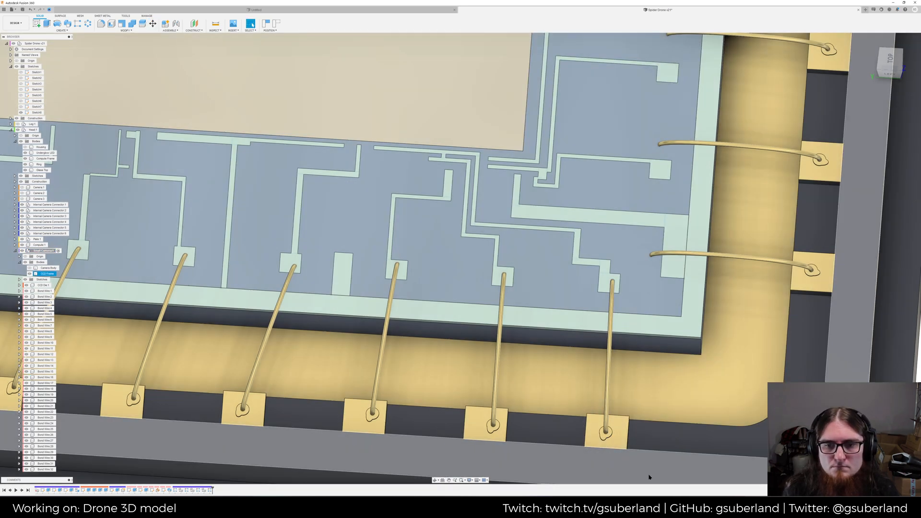
# Save the Spider Drone design as a new version
pyautogui.scroll(-6, 666, 415)
pyautogui.hotkey('ctrl', 's')
pyautogui.press('Return')
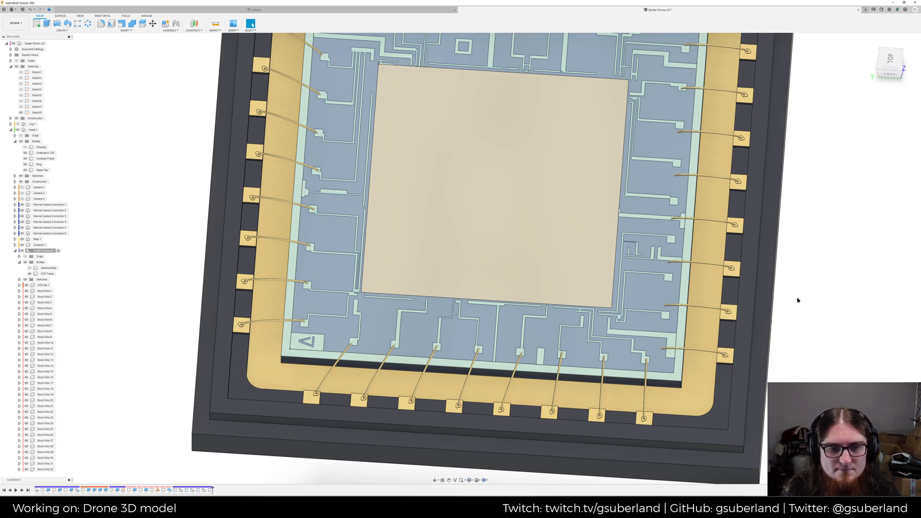
# Examine the unadjusted bond wires on the next die side and inspect the component's sketches and the contents of Bond Wire 1
pyautogui.keyDown('shift'); pyautogui.moveTo(773, 322); pyautogui.dragTo(701, 335, button='middle'); pyautogui.keyUp('shift')
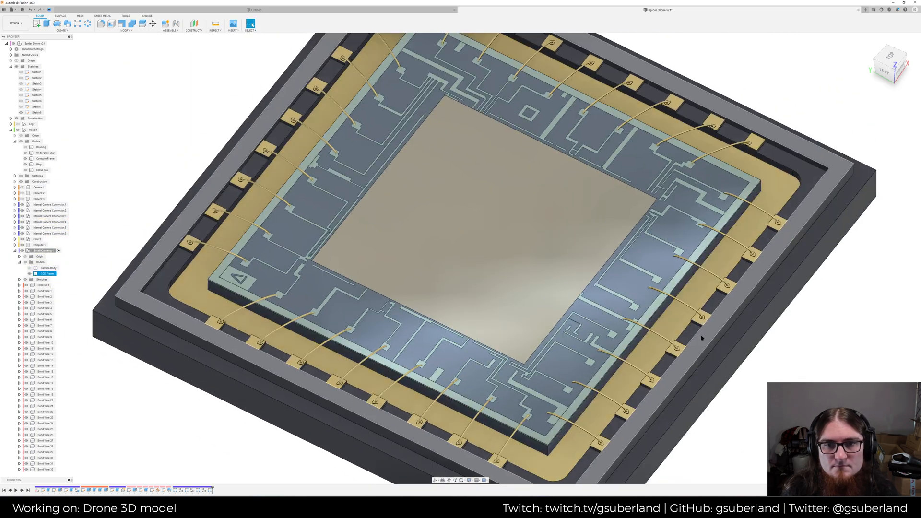
pyautogui.scroll(4, 635, 429)
pyautogui.keyDown('shift'); pyautogui.moveTo(635, 428); pyautogui.dragTo(684, 358, button='middle'); pyautogui.keyUp('shift')
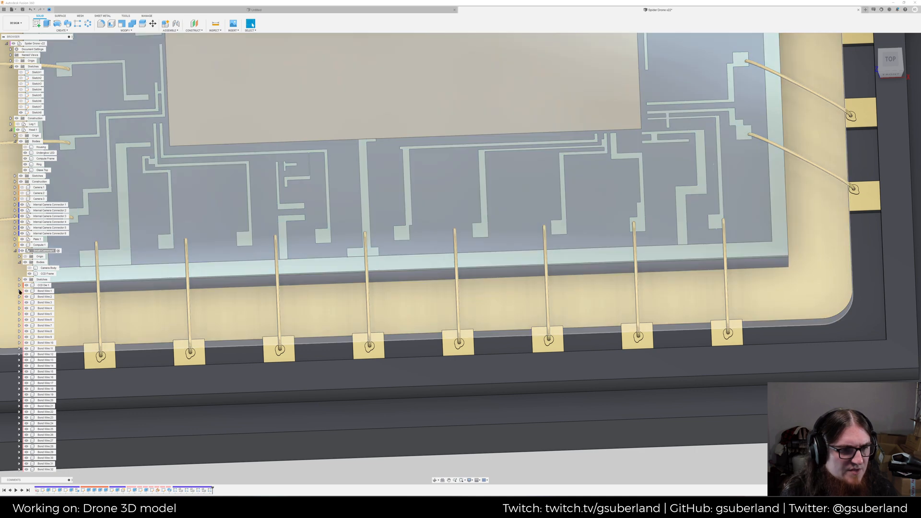
pyautogui.click(20, 279)
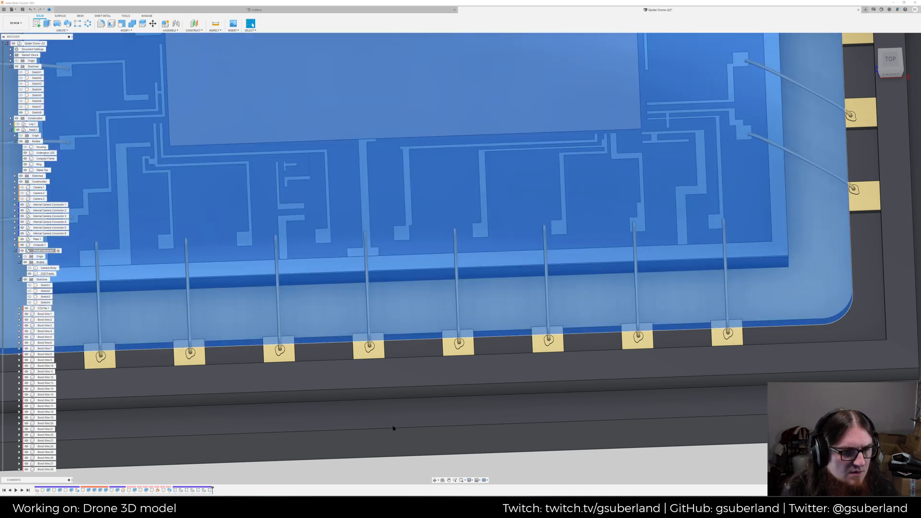
pyautogui.click(699, 464)
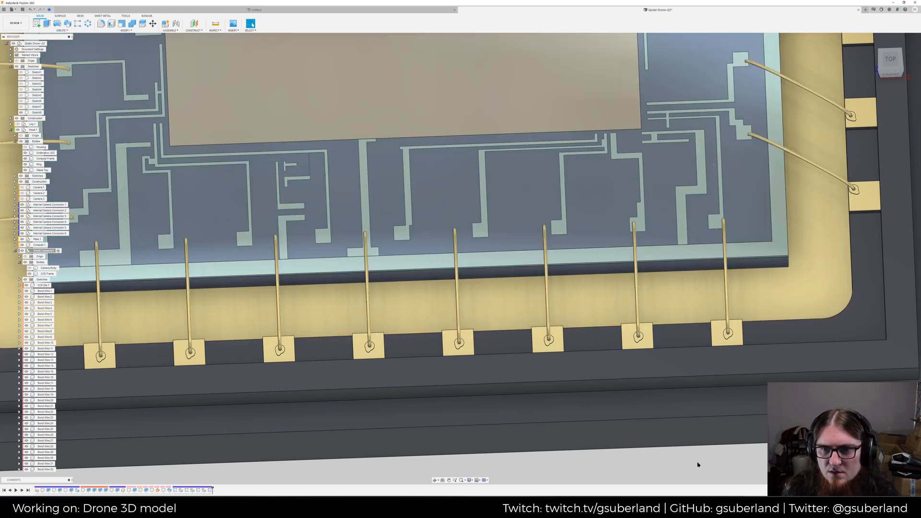
pyautogui.click(20, 279)
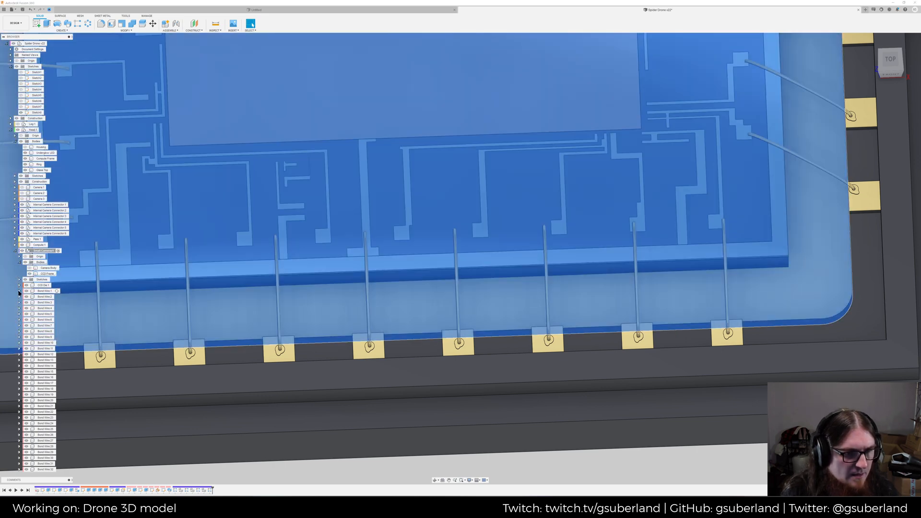
pyautogui.click(19, 291)
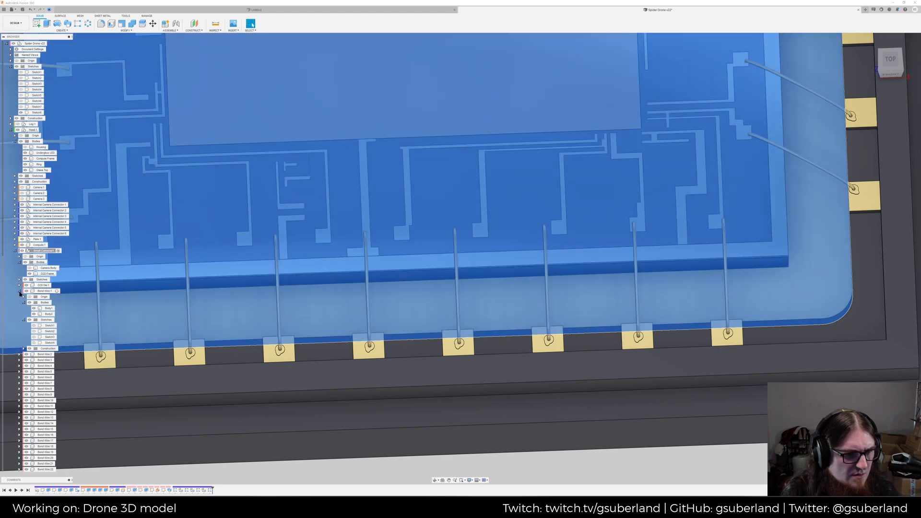
pyautogui.click(19, 291)
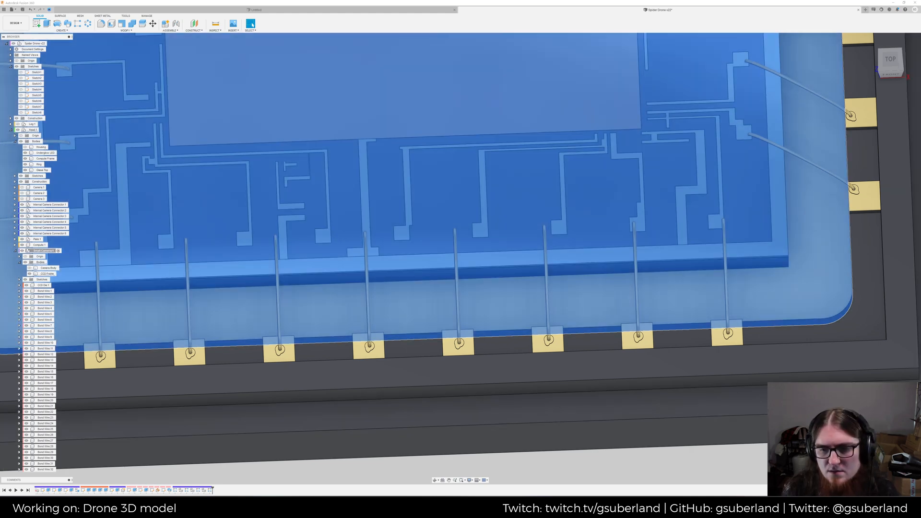
pyautogui.click(47, 273)
pyautogui.scroll(-3, 735, 374)
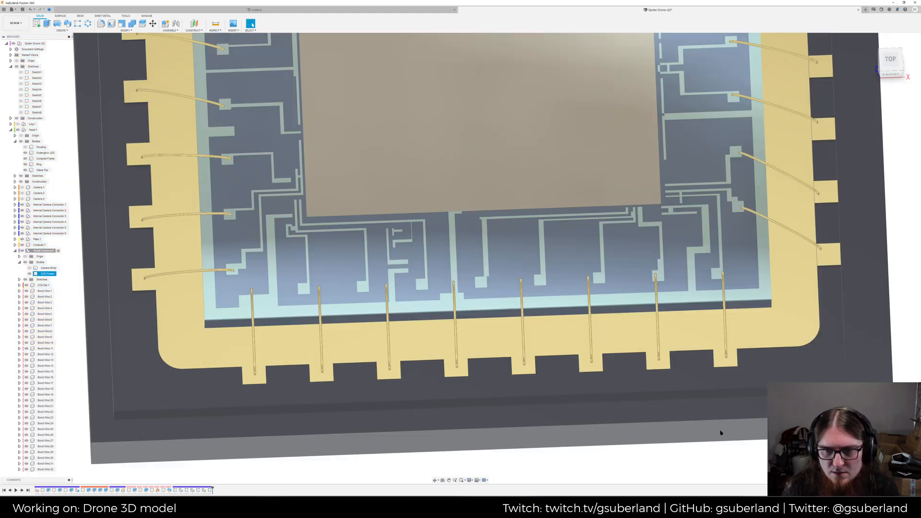
# Rotate Bond Wire 17, the first wire on this side, and shift it on its frame contact so its inner end meets its die pad
pyautogui.moveTo(735, 374); pyautogui.dragTo(686, 394, button='middle')
pyautogui.scroll(2, 609, 422)
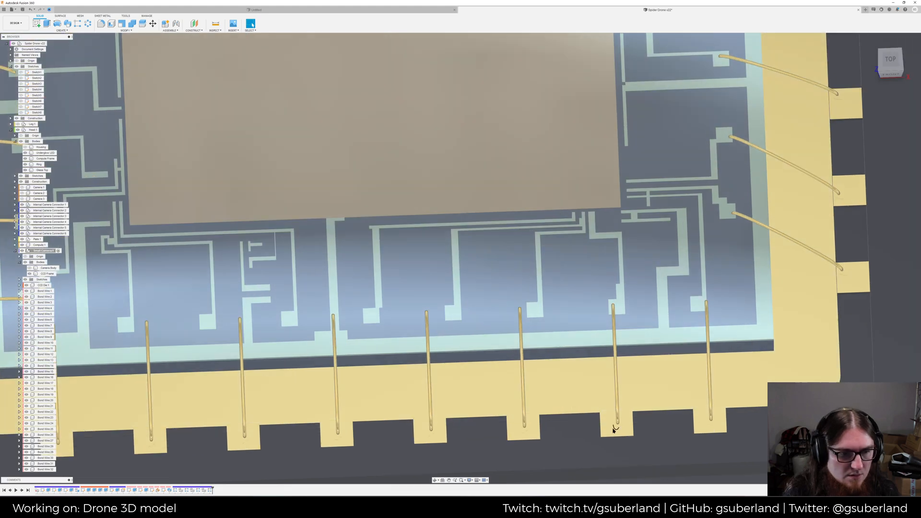
pyautogui.moveTo(494, 427); pyautogui.dragTo(700, 413, button='middle')
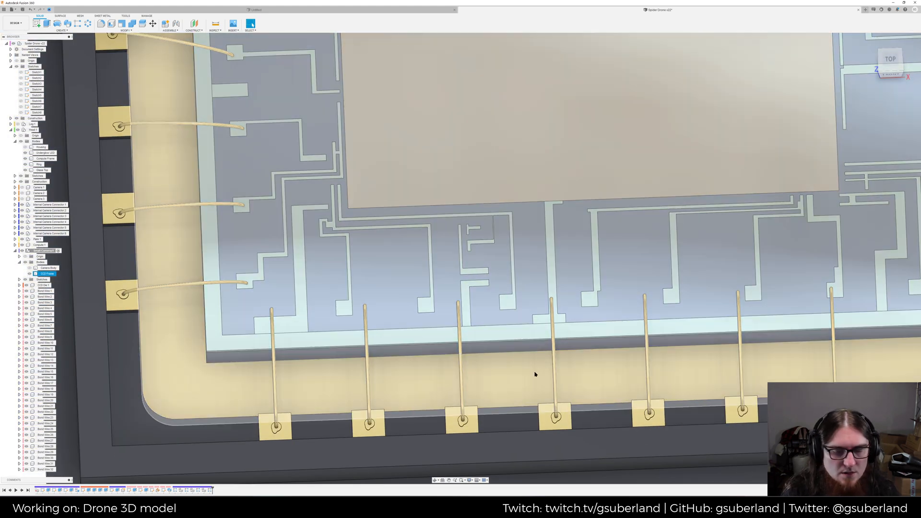
pyautogui.press('Escape')
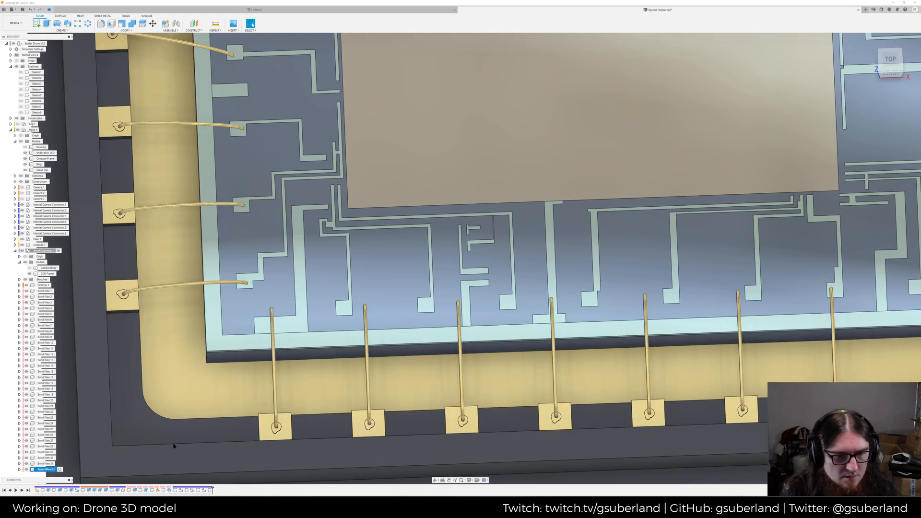
pyautogui.click(271, 336)
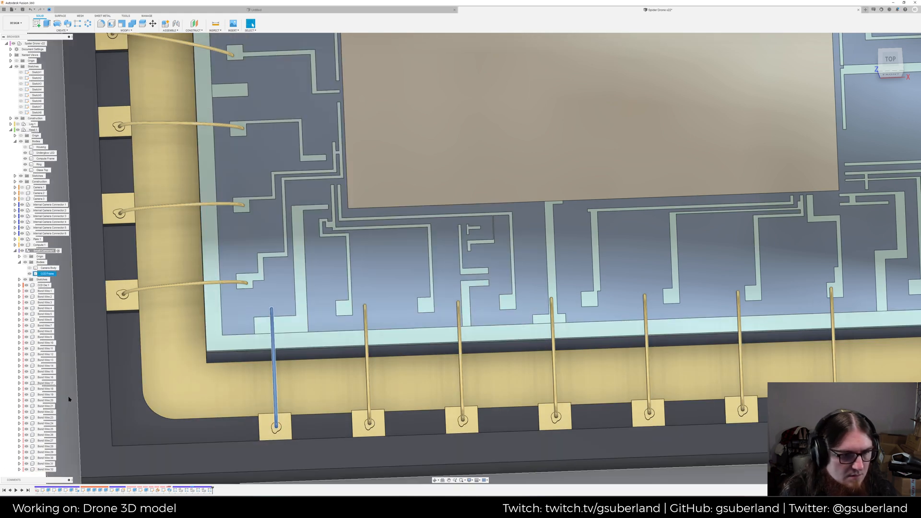
pyautogui.click(45, 383)
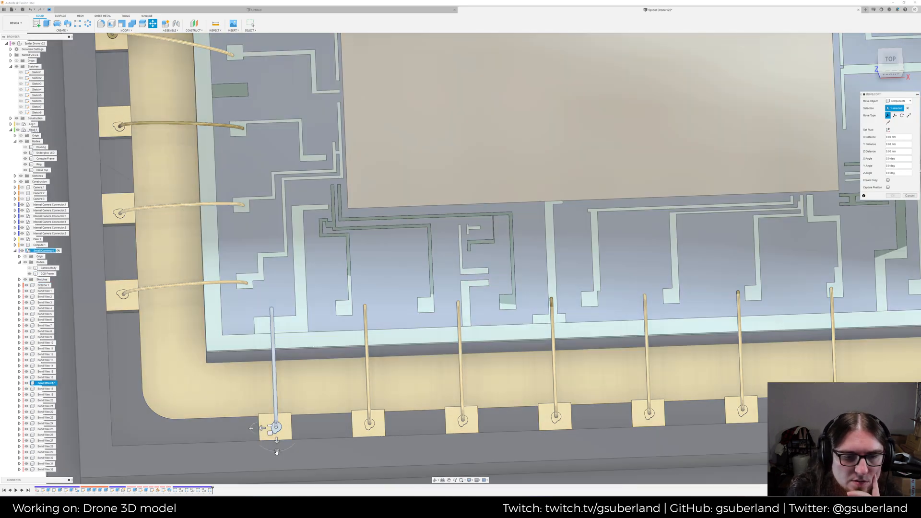
pyautogui.moveTo(277, 451); pyautogui.dragTo(274, 431)
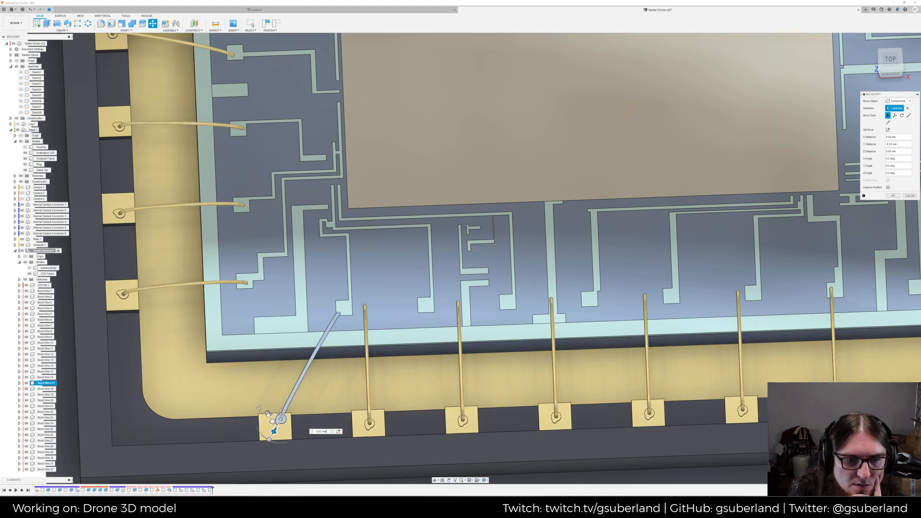
pyautogui.moveTo(269, 416); pyautogui.dragTo(278, 431)
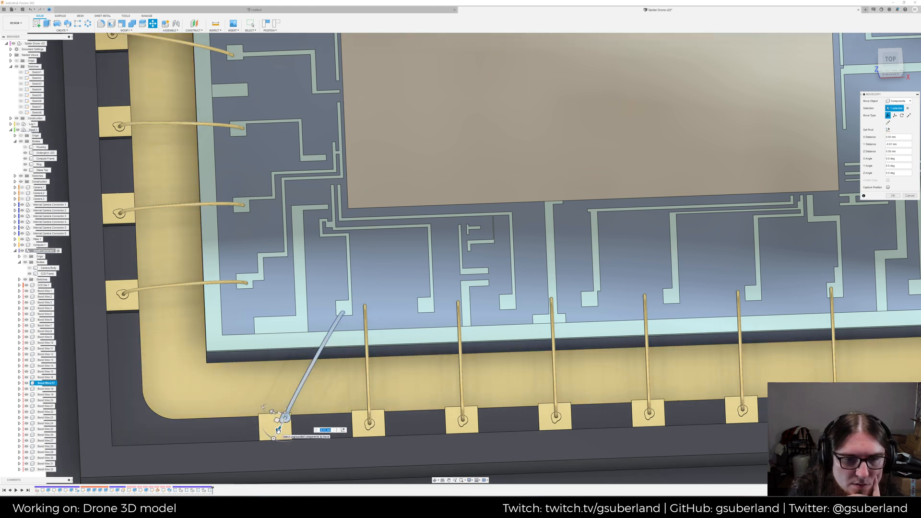
pyautogui.press('Return')
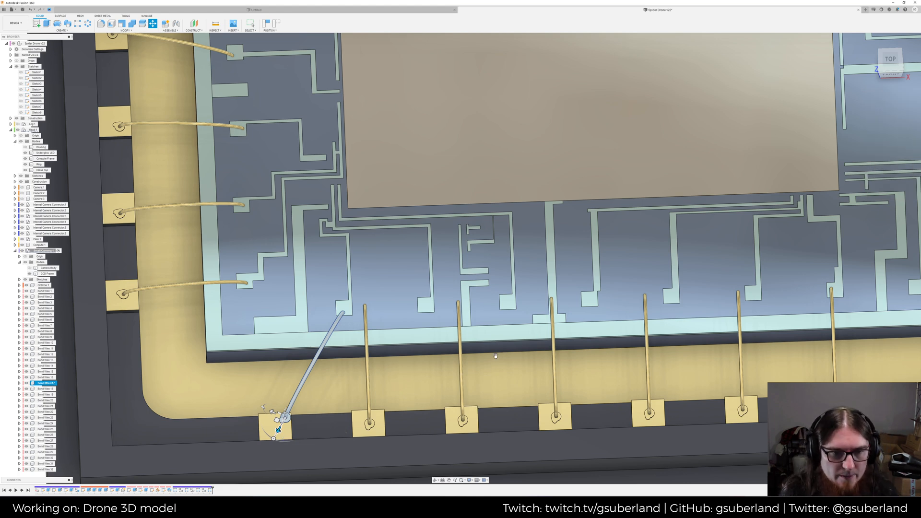
# Rotate and shift Bond Wire 18, the second wire on this side, so its inner end meets the second die pad
pyautogui.moveTo(488, 356); pyautogui.dragTo(494, 361, button='middle')
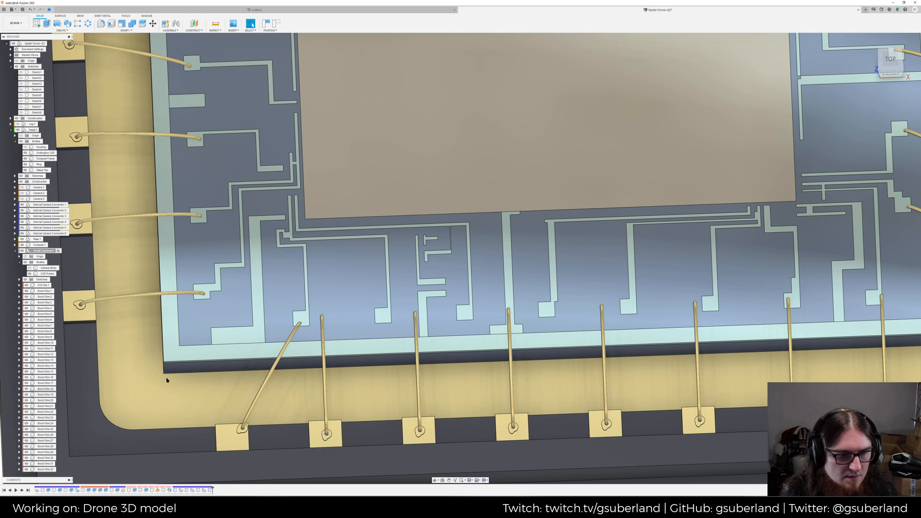
pyautogui.click(45, 413)
pyautogui.click(45, 394)
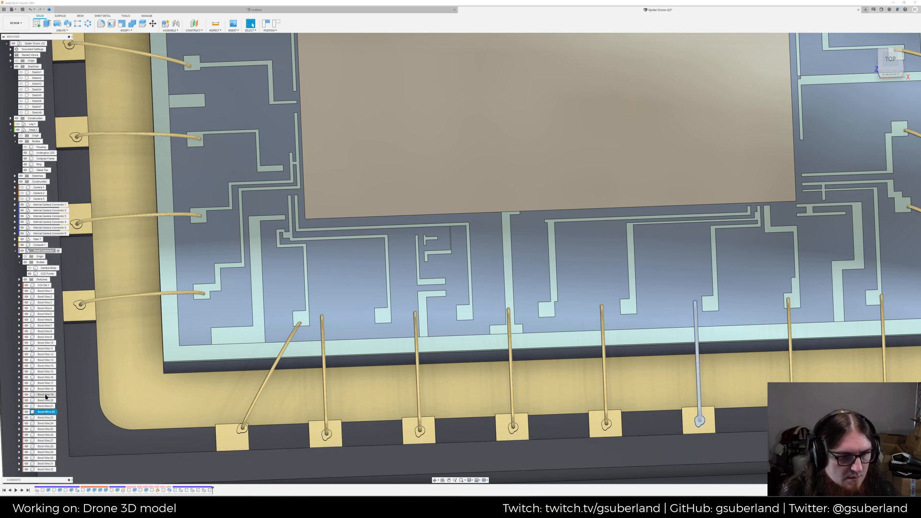
pyautogui.click(45, 389)
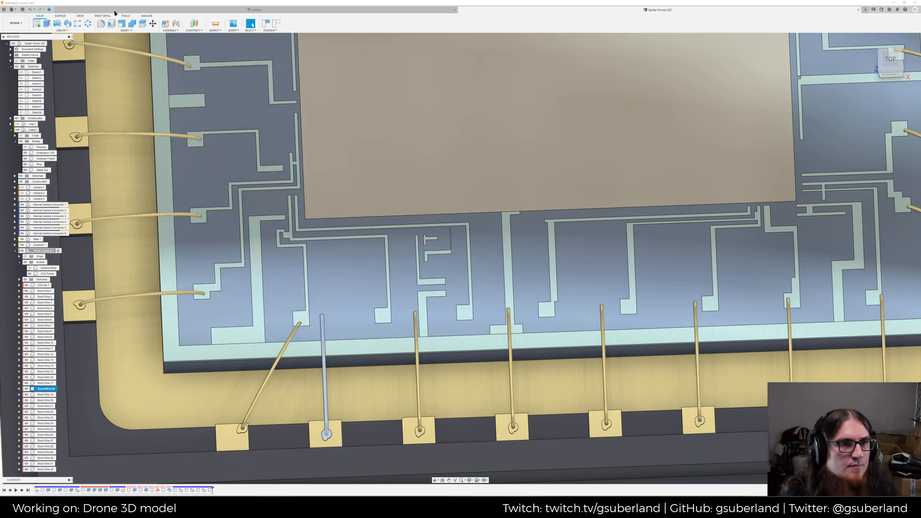
pyautogui.click(156, 23)
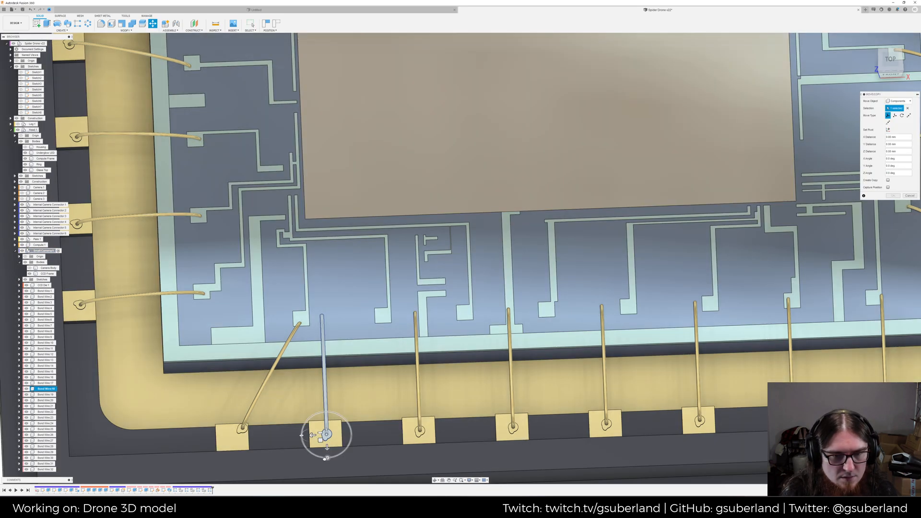
pyautogui.moveTo(328, 457); pyautogui.dragTo(319, 421)
pyautogui.press('Return')
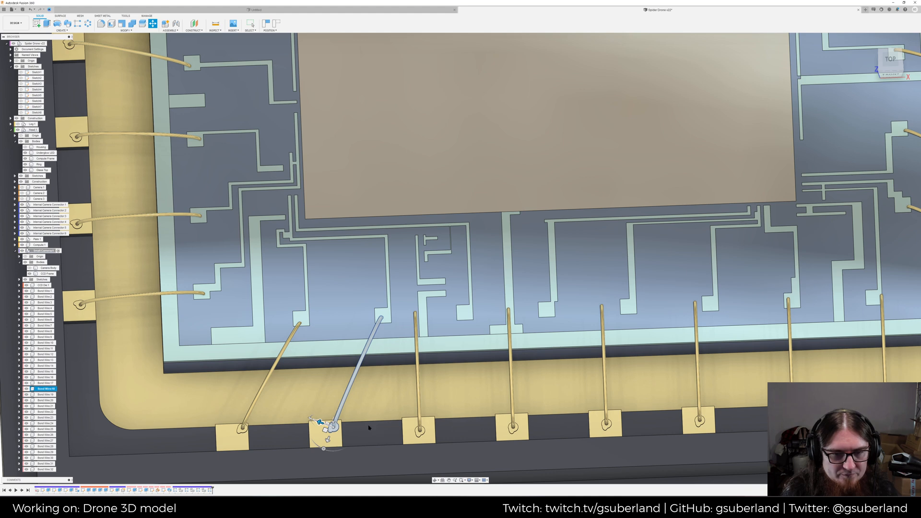
pyautogui.click(43, 394)
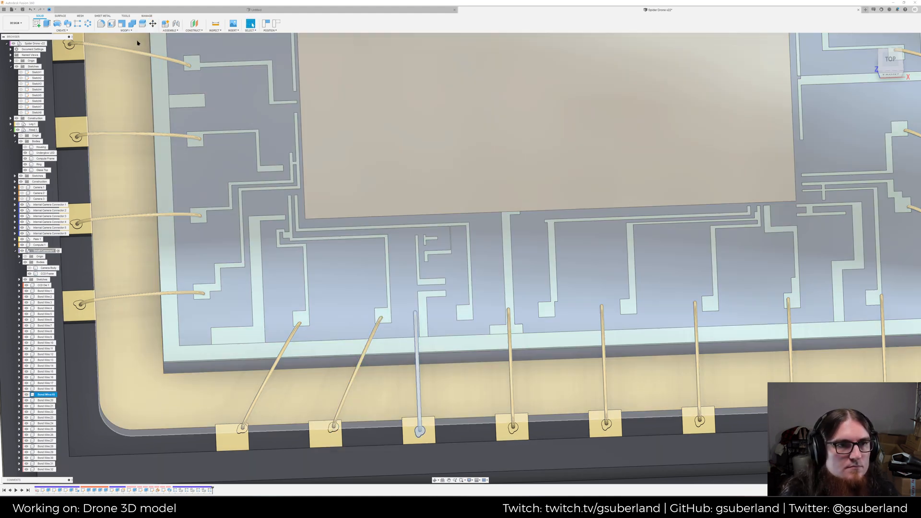
pyautogui.click(153, 24)
pyautogui.moveTo(524, 305); pyautogui.dragTo(444, 252, button='middle')
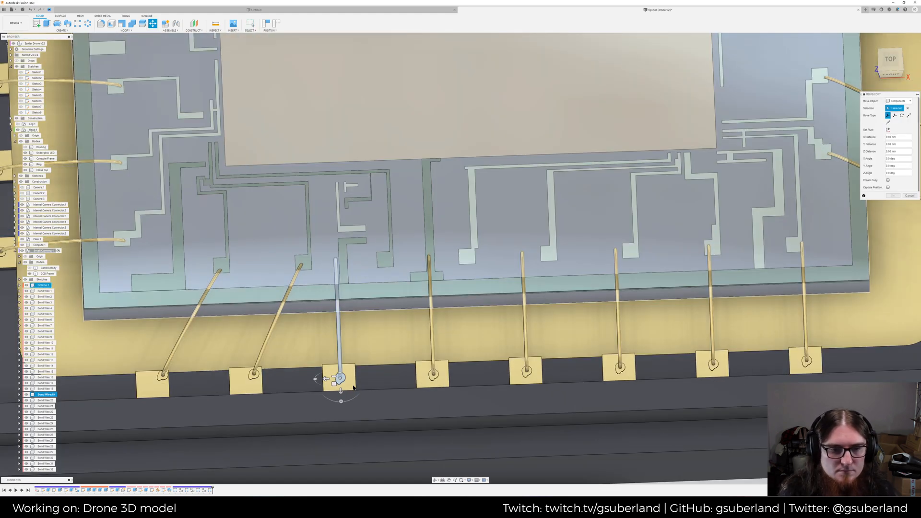
pyautogui.click(321, 378)
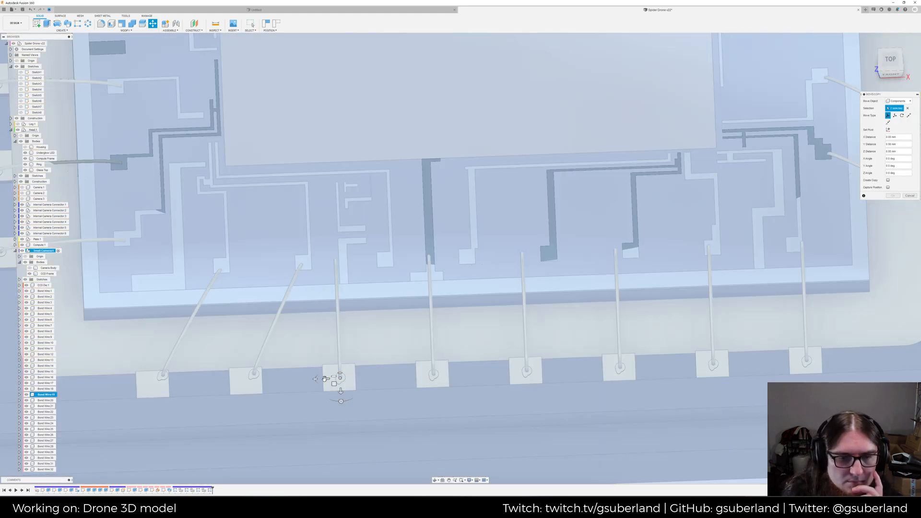
pyautogui.press('Escape')
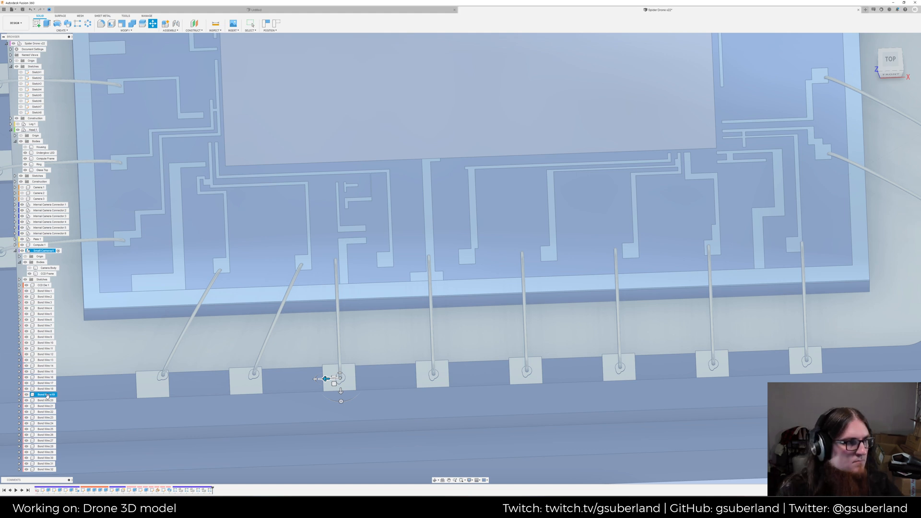
pyautogui.press('Escape')
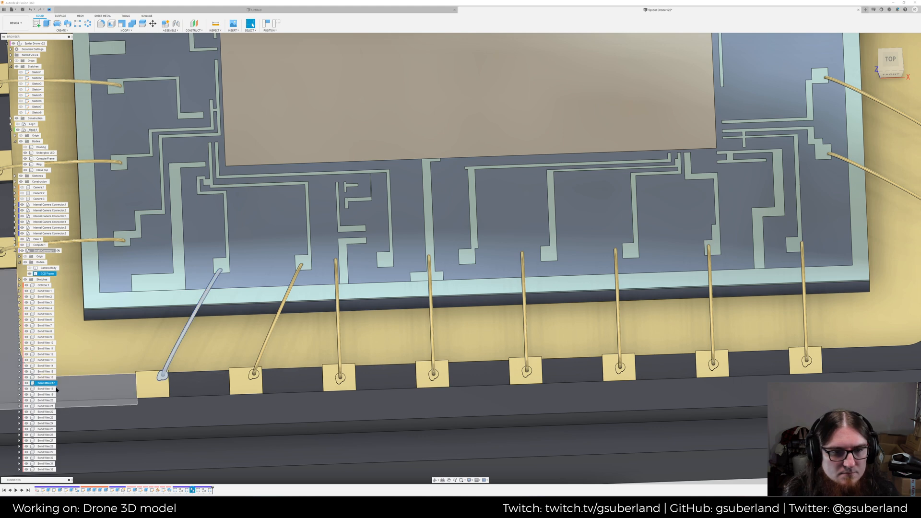
# Angle and shift Bond Wire 19 toward the third die pad, fine-tuning its rotation by 1.5 degrees about the Z axis
pyautogui.click(46, 400)
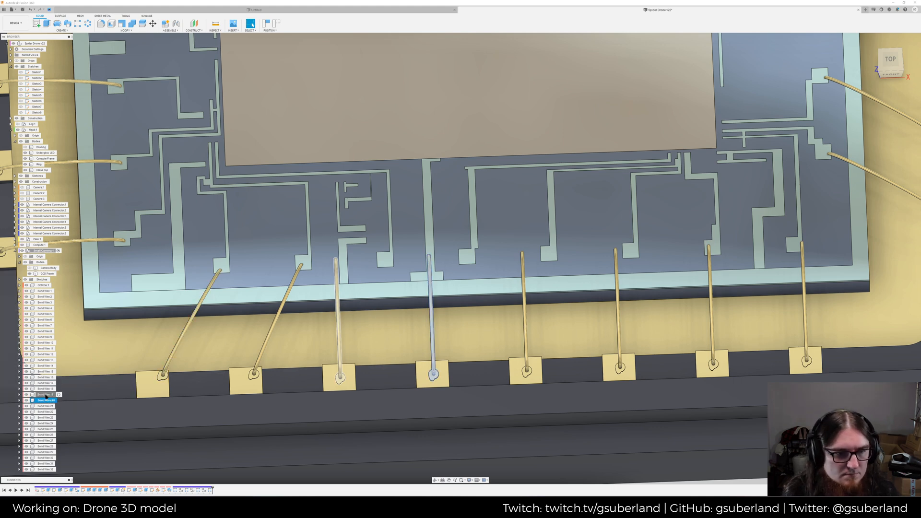
pyautogui.click(46, 395)
pyautogui.click(153, 23)
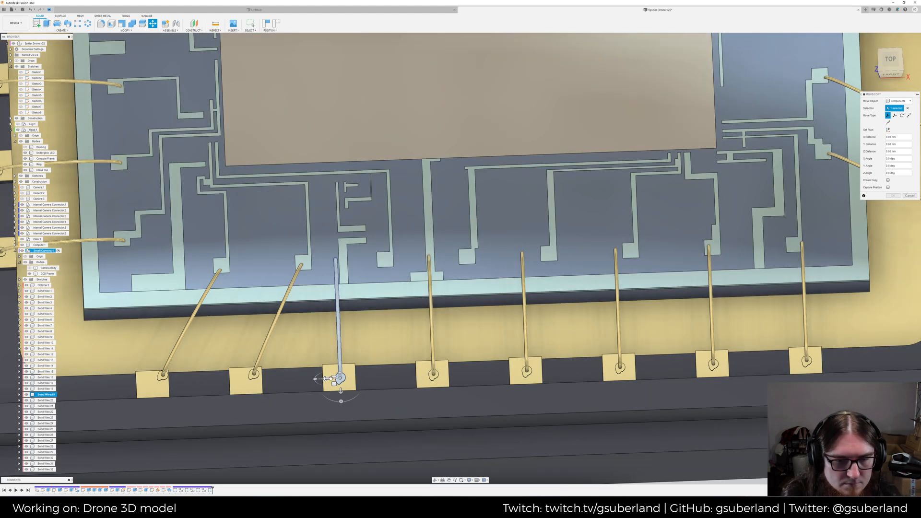
pyautogui.moveTo(321, 379); pyautogui.dragTo(342, 386)
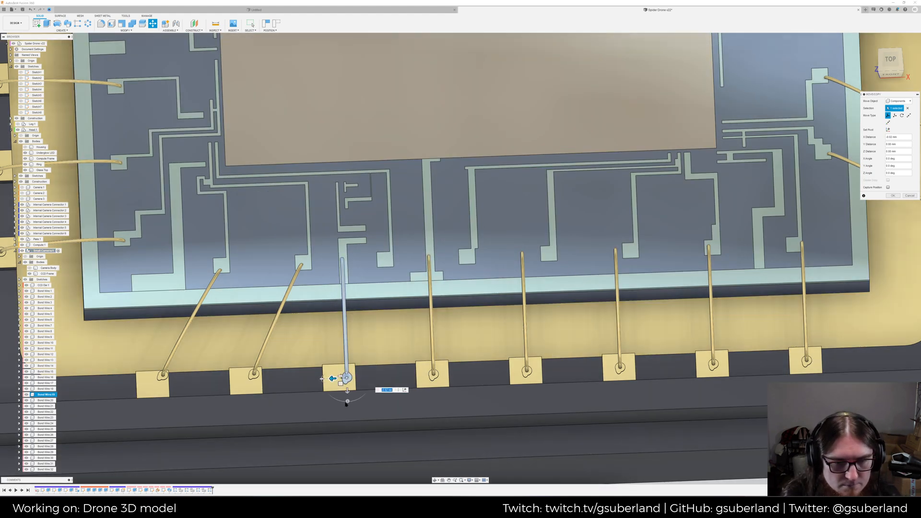
pyautogui.moveTo(348, 404); pyautogui.dragTo(339, 405)
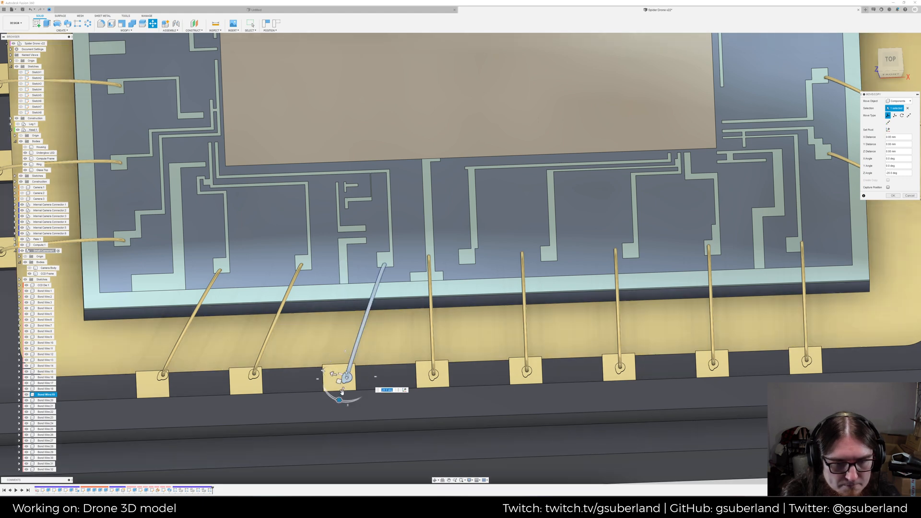
pyautogui.moveTo(342, 391); pyautogui.dragTo(344, 386)
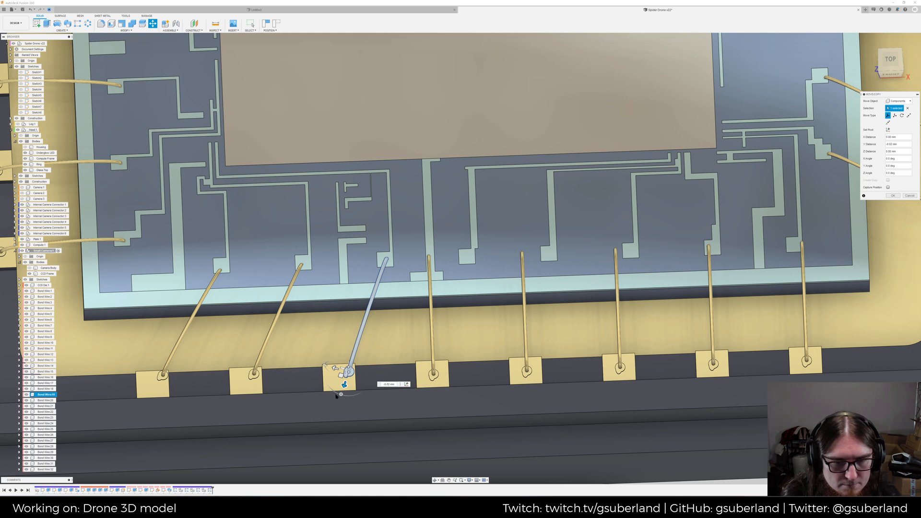
pyautogui.write('1')
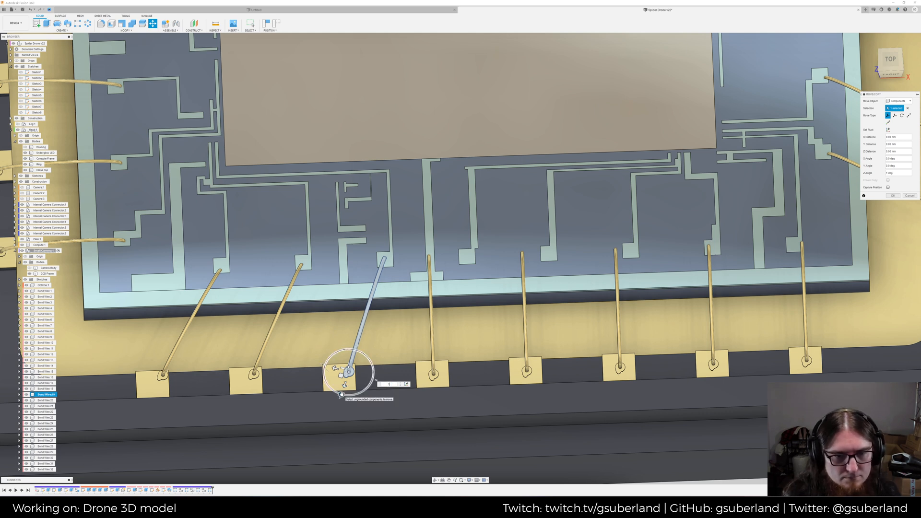
pyautogui.write('.5')
pyautogui.press('Return')
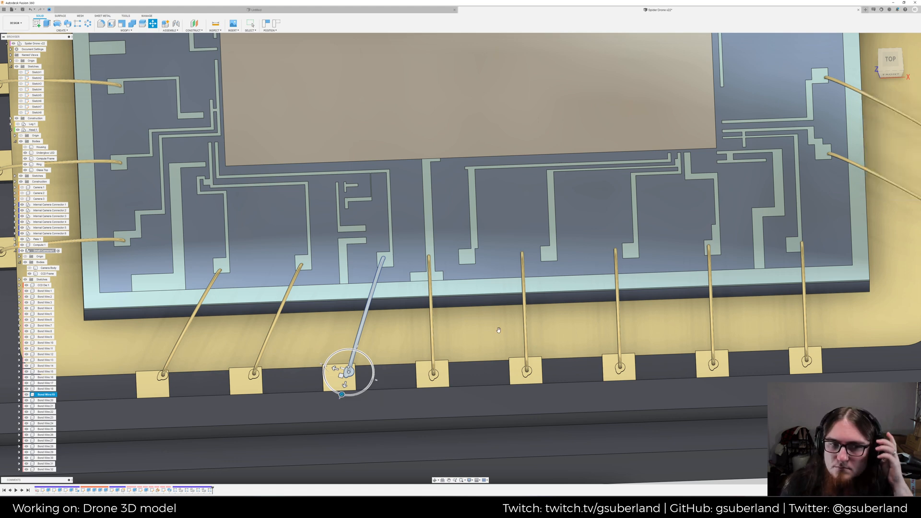
# Rotate Bond Wire 20 by -16 degrees about the Z axis, then fine-tune its angle and position so its inner end meets the fourth die pad
pyautogui.moveTo(500, 327); pyautogui.dragTo(482, 325, button='middle')
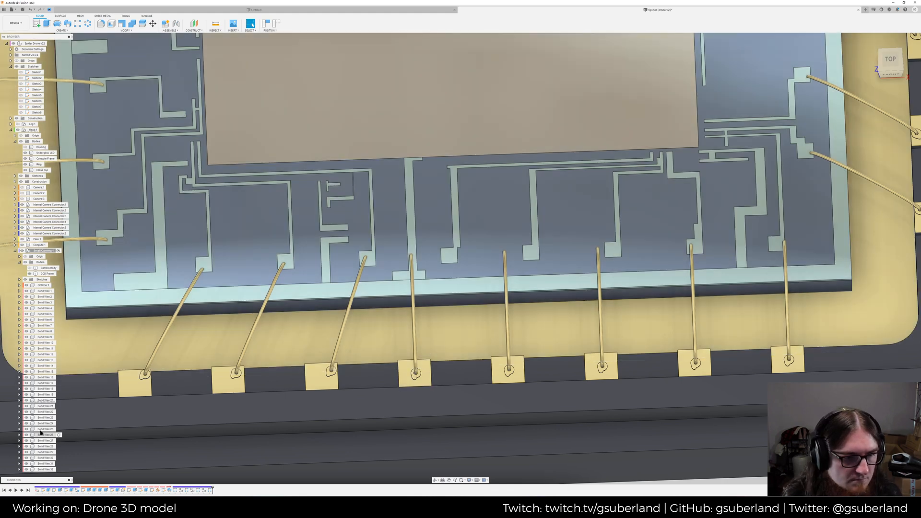
pyautogui.click(42, 400)
pyautogui.press('m')
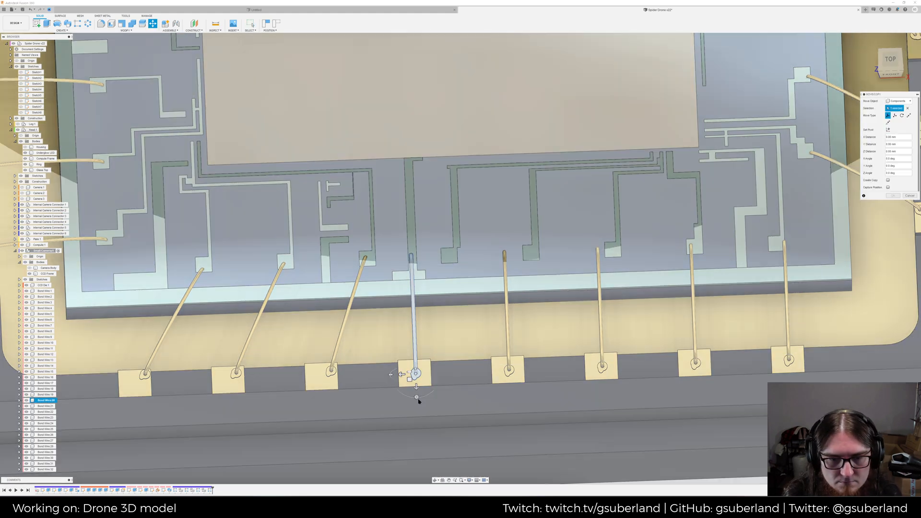
pyautogui.moveTo(417, 397); pyautogui.dragTo(410, 397)
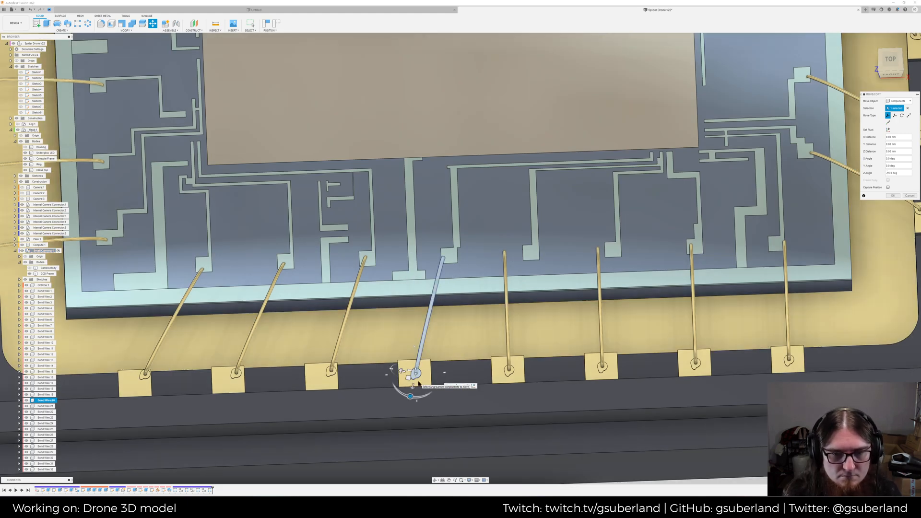
pyautogui.write('-16')
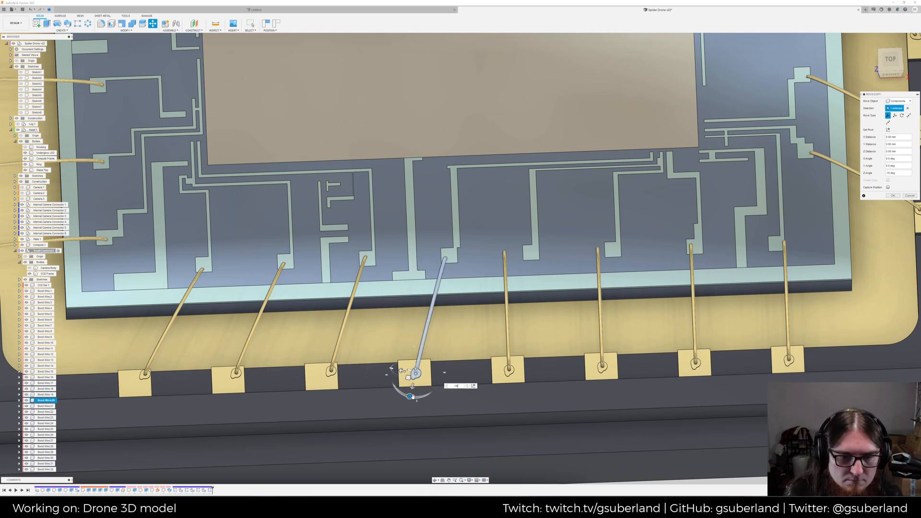
pyautogui.moveTo(403, 371); pyautogui.dragTo(412, 375)
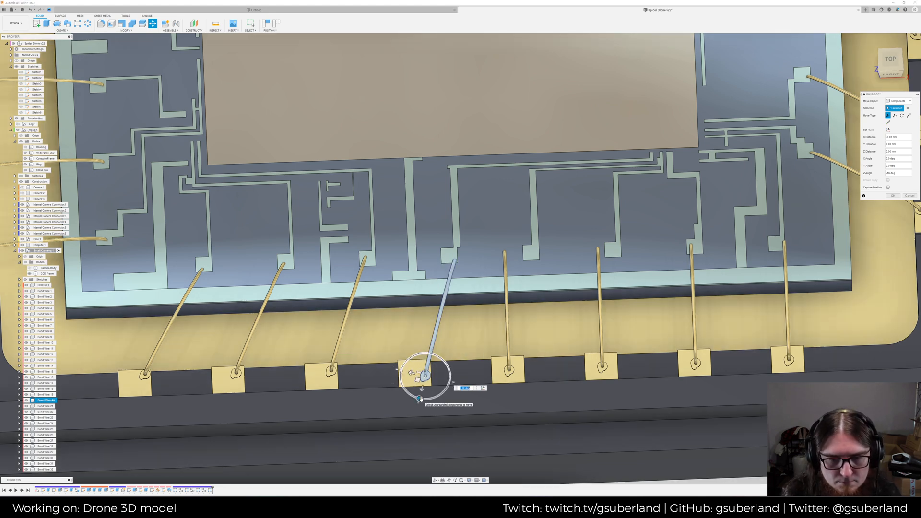
pyautogui.moveTo(420, 399); pyautogui.dragTo(422, 399)
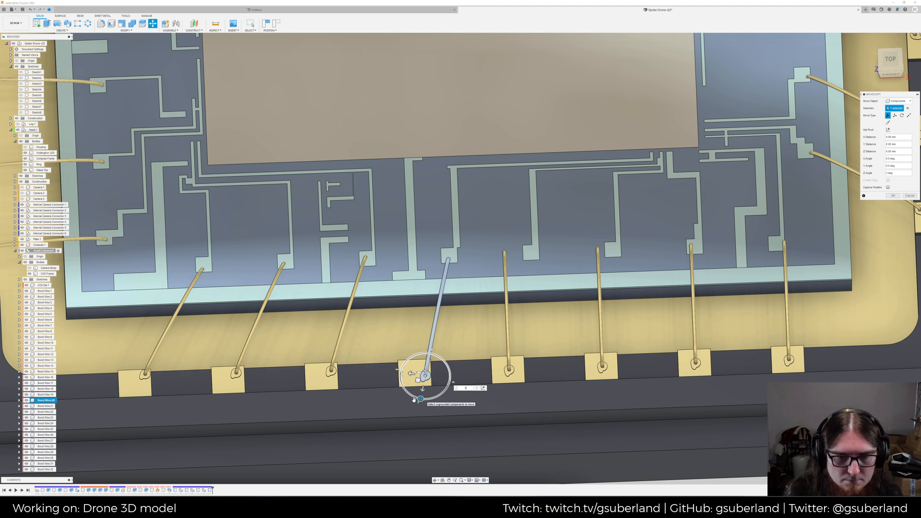
pyautogui.moveTo(422, 389); pyautogui.dragTo(408, 370)
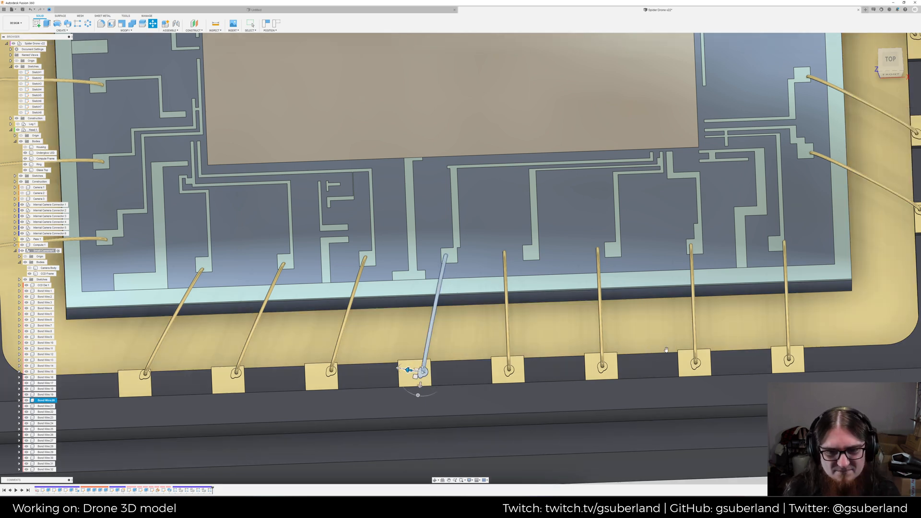
pyautogui.press('Return')
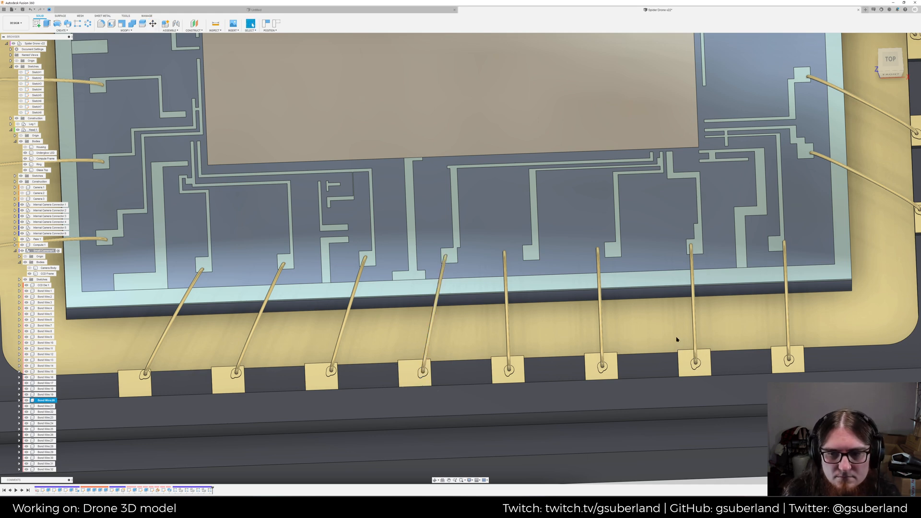
pyautogui.scroll(-6, 674, 337)
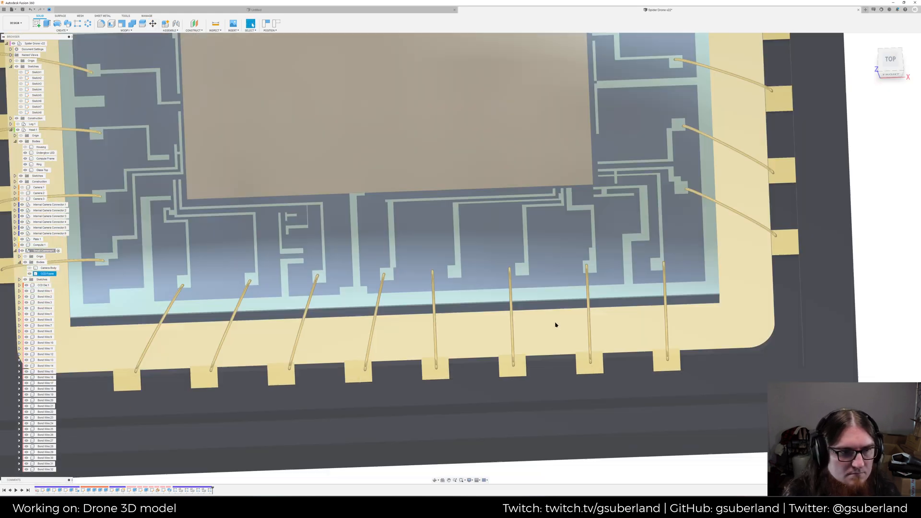
pyautogui.scroll(5, 503, 336)
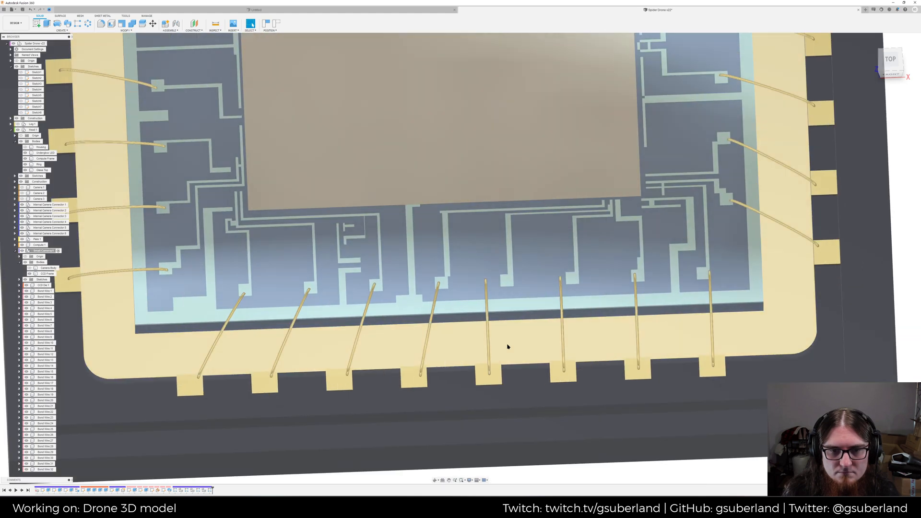
# Rotate Bond Wire 21 by -7 degrees about the Z axis and shift it along X so its inner end meets the fifth die pad
pyautogui.click(479, 360)
pyautogui.press('m')
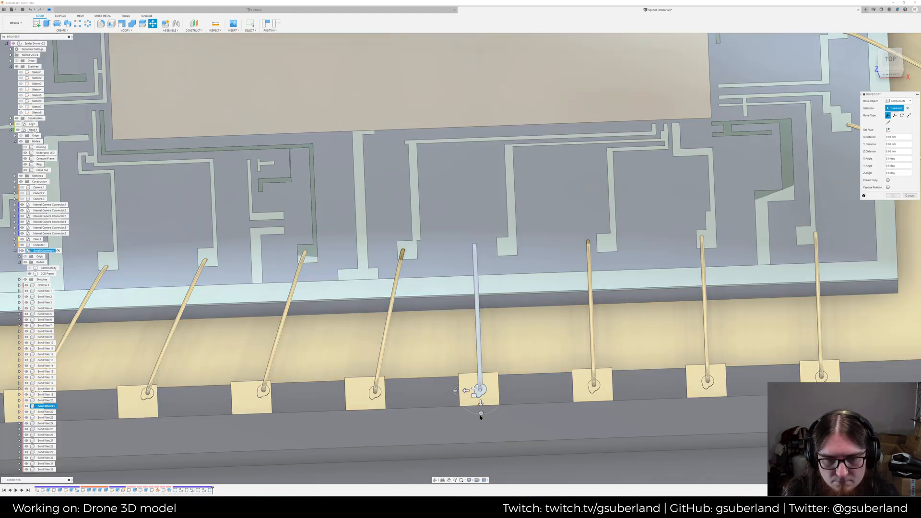
pyautogui.moveTo(480, 417); pyautogui.dragTo(476, 390)
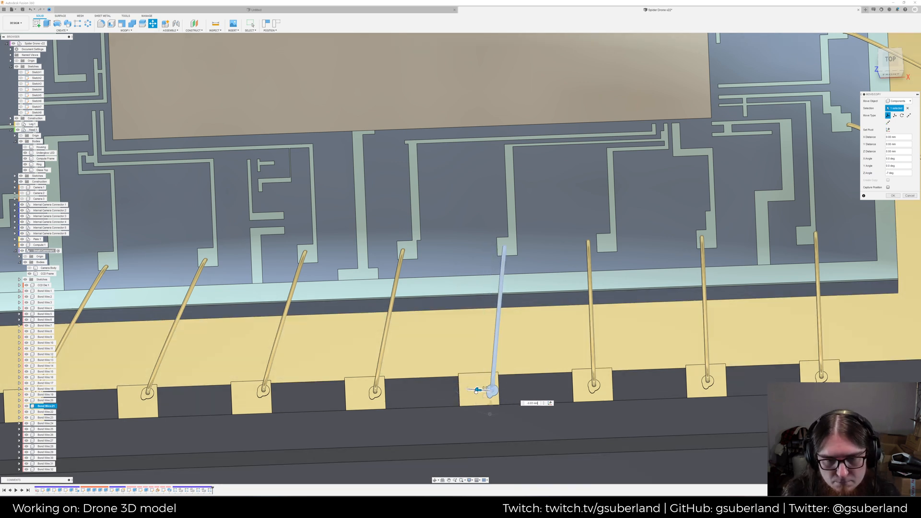
pyautogui.write('-')
pyautogui.write('.5')
pyautogui.write('3')
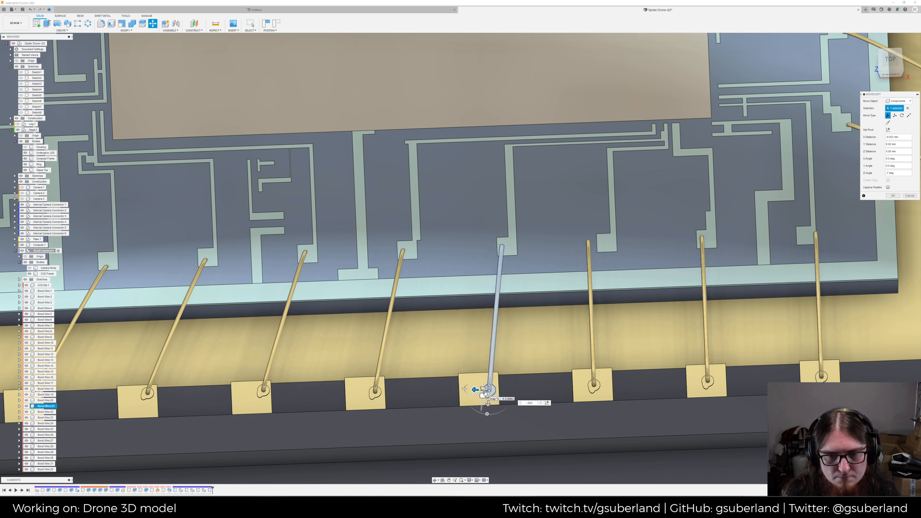
pyautogui.press('Return')
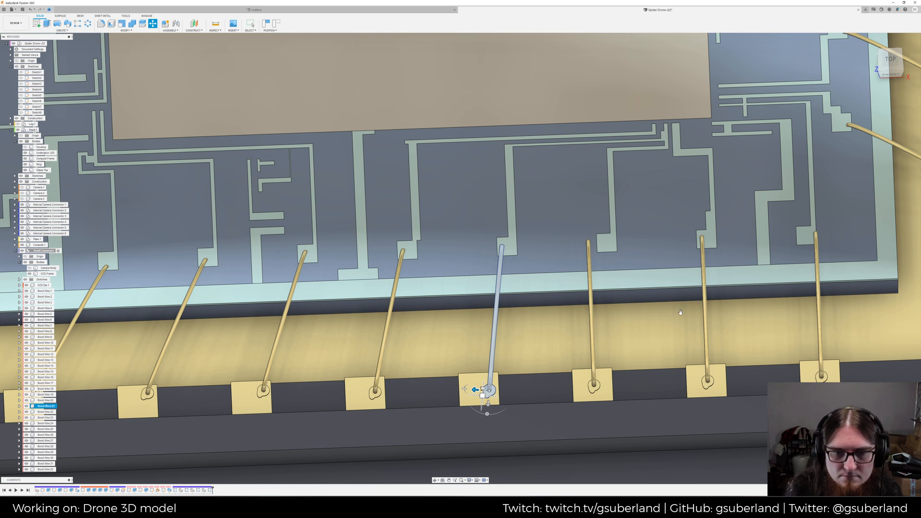
pyautogui.press('Escape')
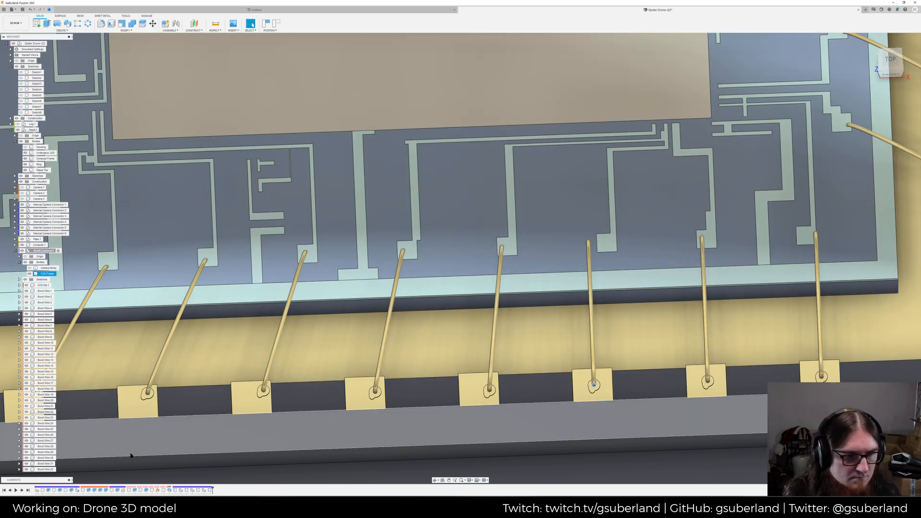
# Select Bond Wire 22, the sixth wire on this side, and start the Move command on it
pyautogui.click(45, 411)
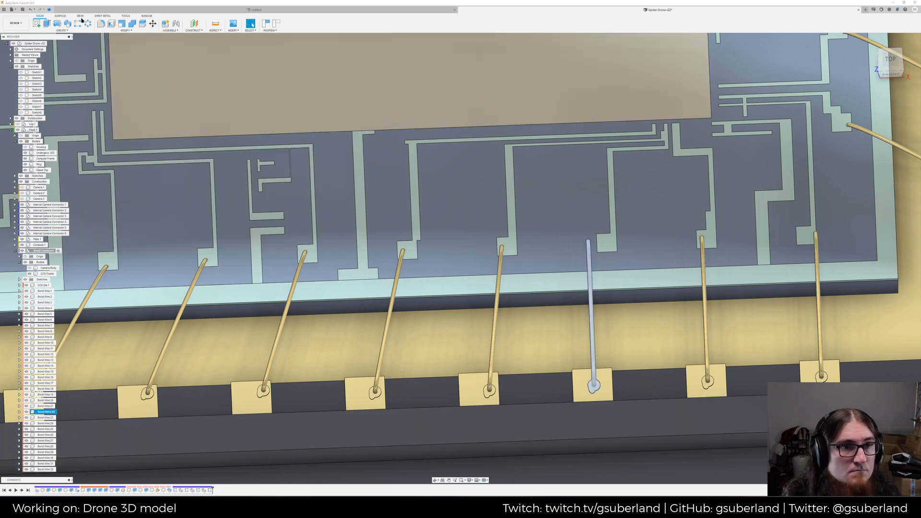
pyautogui.press('m')
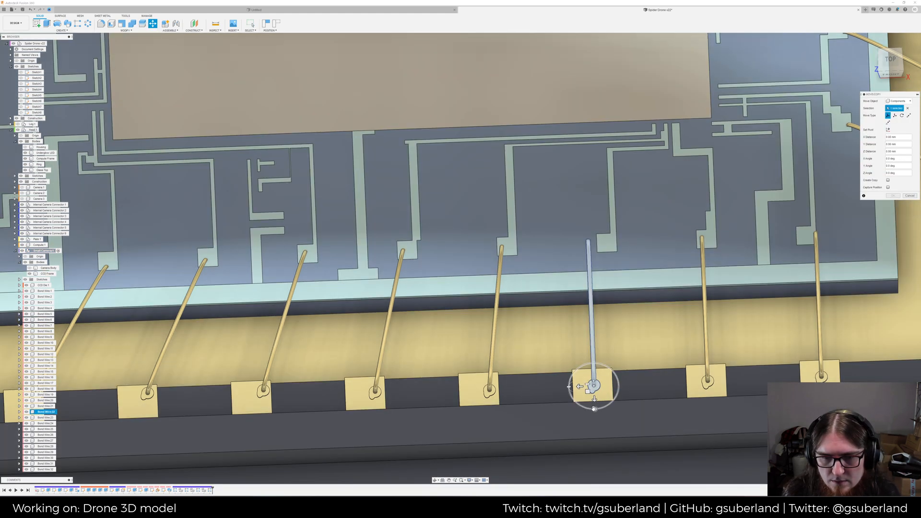
# Shift Bond Wire 22 on its gold frame pad and rotate it 2 degrees so its tip lands on the matching die pad
pyautogui.moveTo(593, 410); pyautogui.dragTo(568, 380)
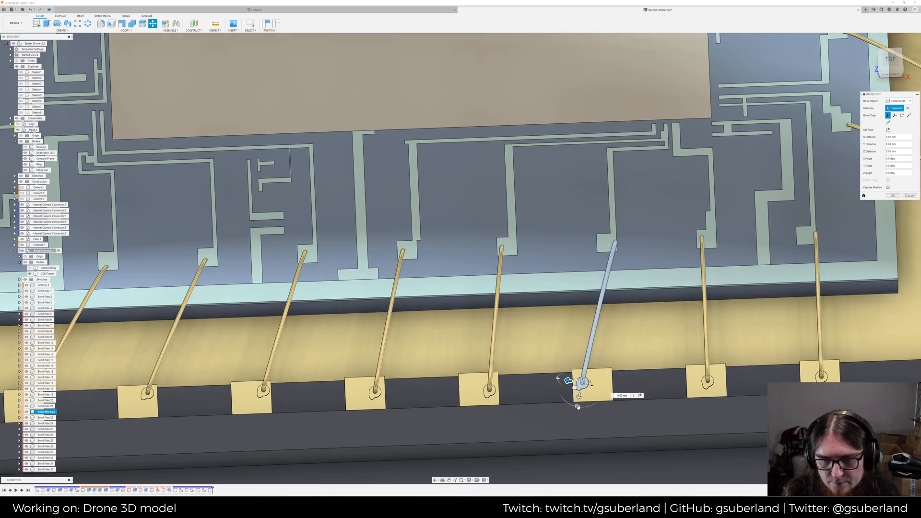
pyautogui.moveTo(577, 407); pyautogui.dragTo(578, 409)
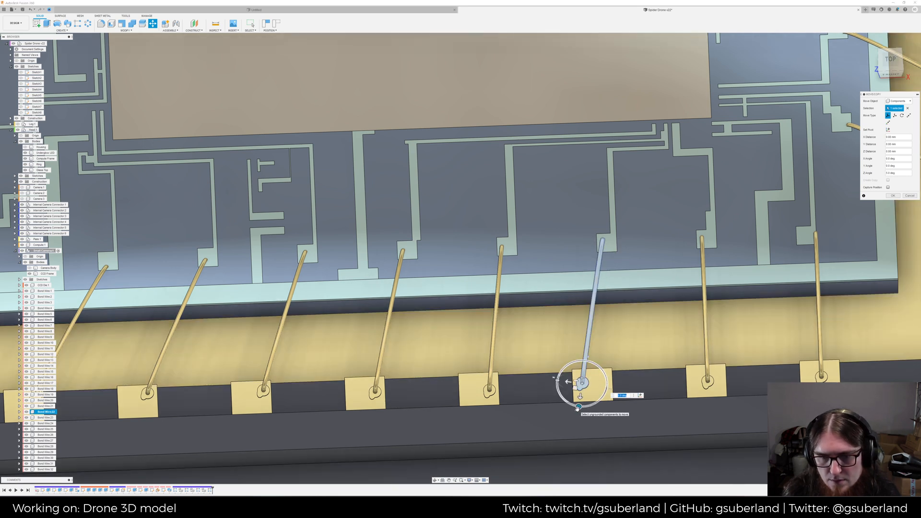
pyautogui.write('2')
pyautogui.press('Return')
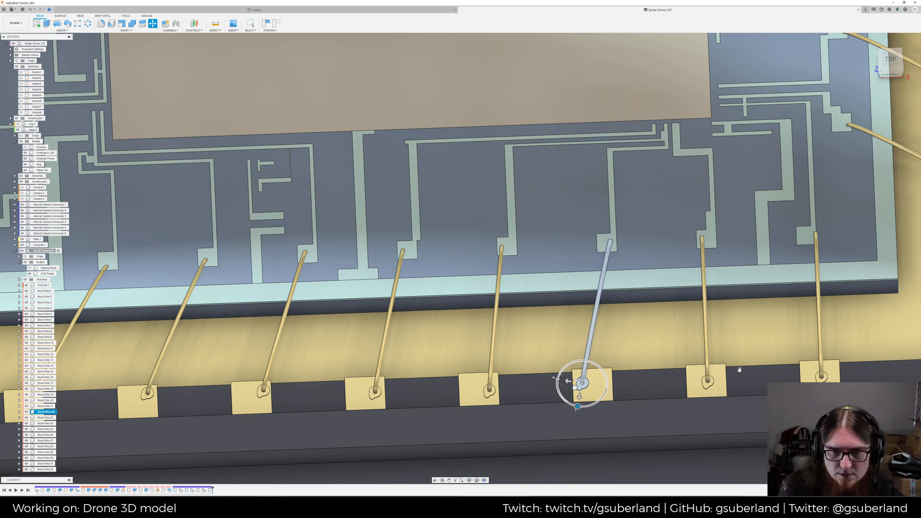
pyautogui.press('Escape')
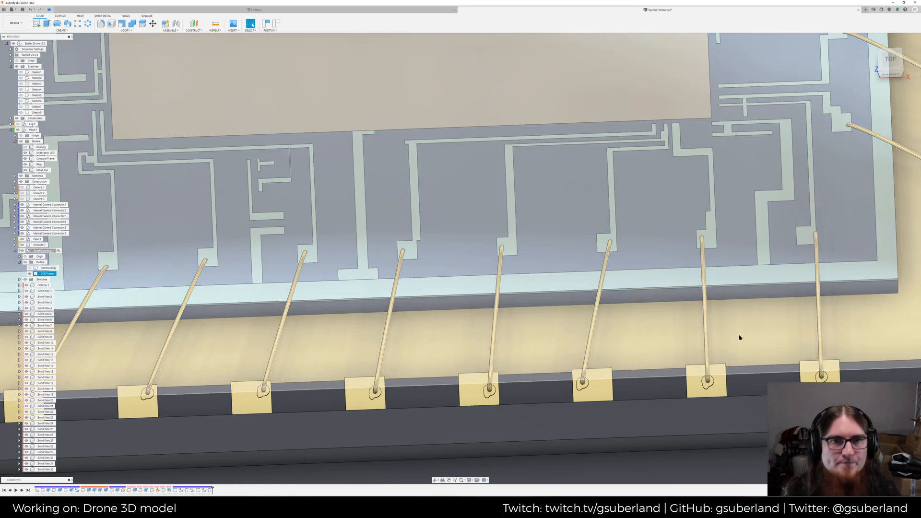
# Rotate Bond Wire 24, the last wire near the die corner, about its frame pad until its tip sits on the die pad
pyautogui.keyDown('shift'); pyautogui.moveTo(731, 326); pyautogui.dragTo(727, 324, button='middle'); pyautogui.keyUp('shift')
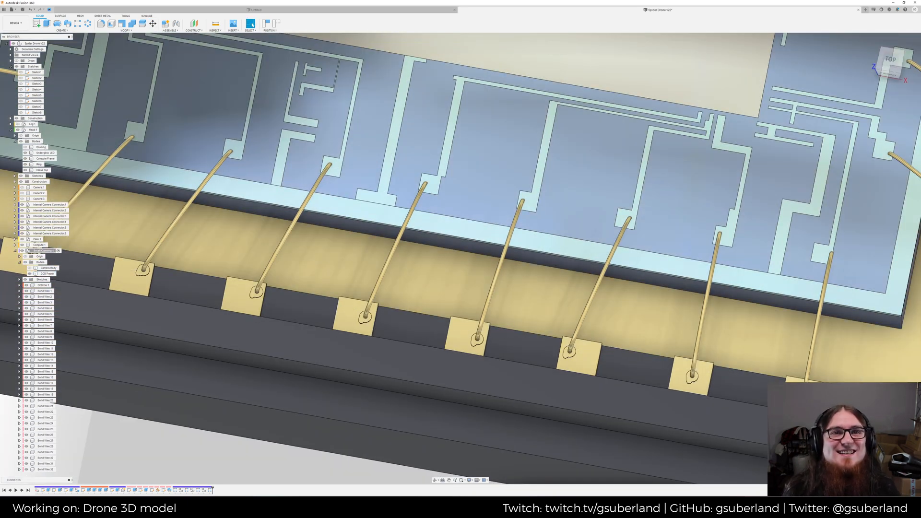
pyautogui.scroll(-5, 505, 222)
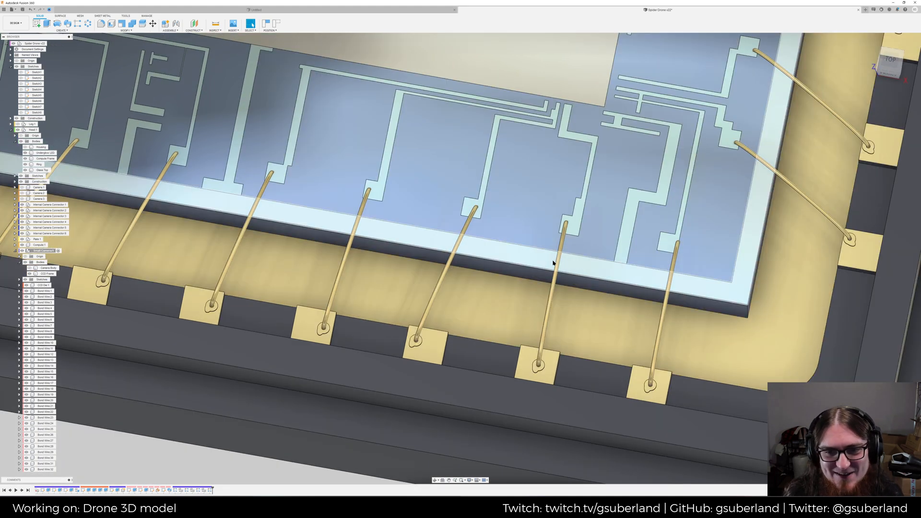
pyautogui.scroll(5, 541, 308)
pyautogui.scroll(3, 541, 313)
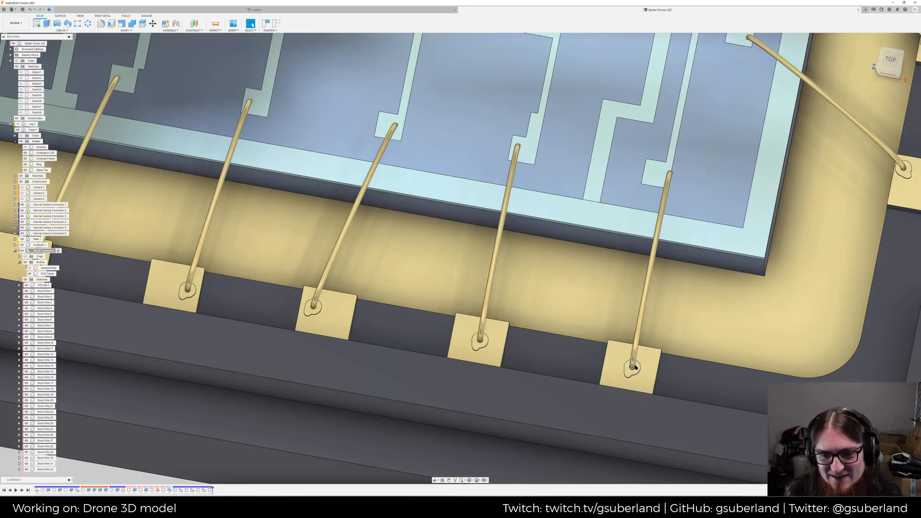
pyautogui.click(632, 365)
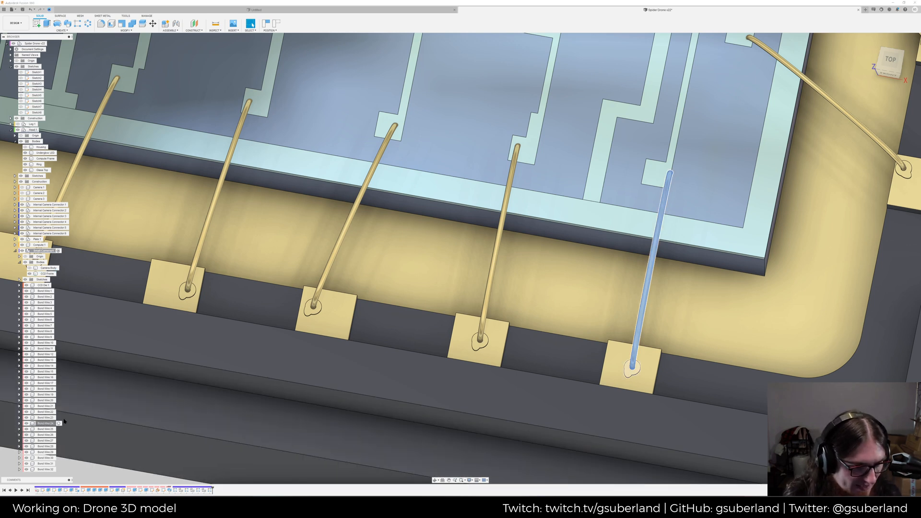
pyautogui.click(45, 423)
pyautogui.click(152, 23)
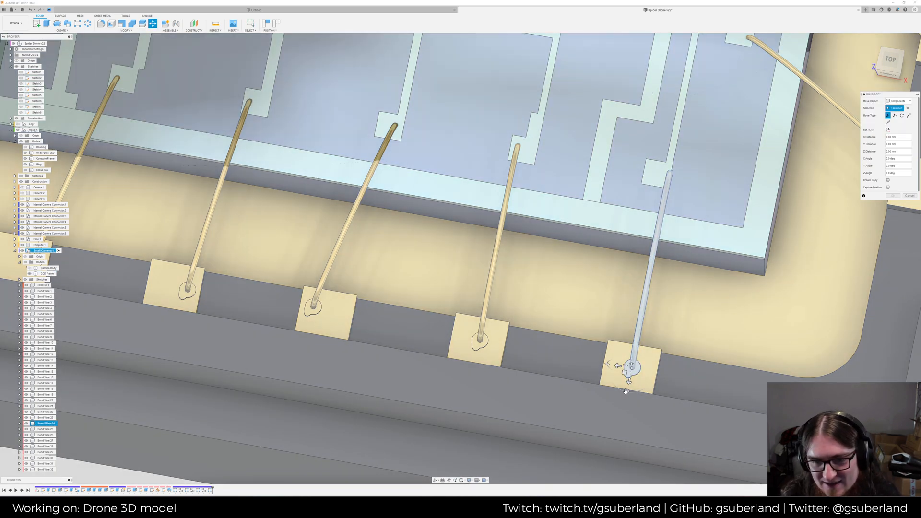
pyautogui.moveTo(626, 391); pyautogui.dragTo(628, 392)
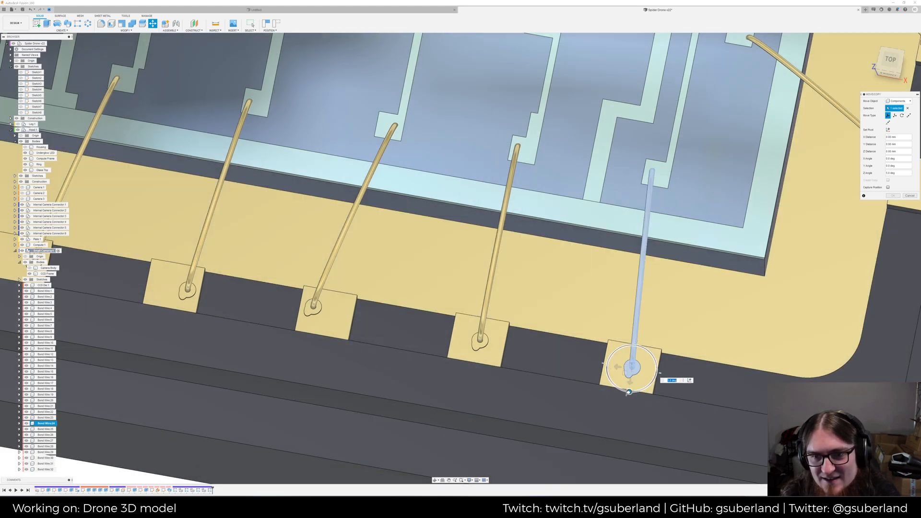
pyautogui.press('Return')
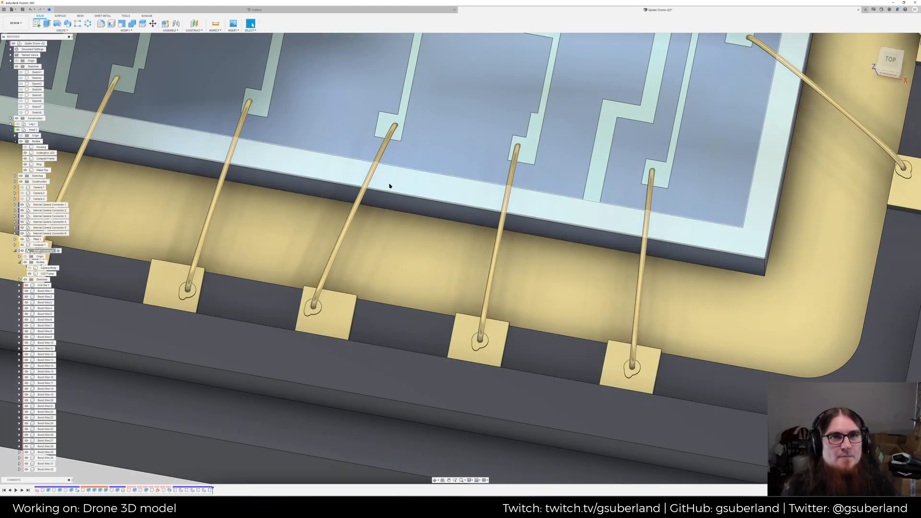
# Examine the CCD sensor from several angles to check the bond wires on all four sides of the die
pyautogui.scroll(-10, 401, 192)
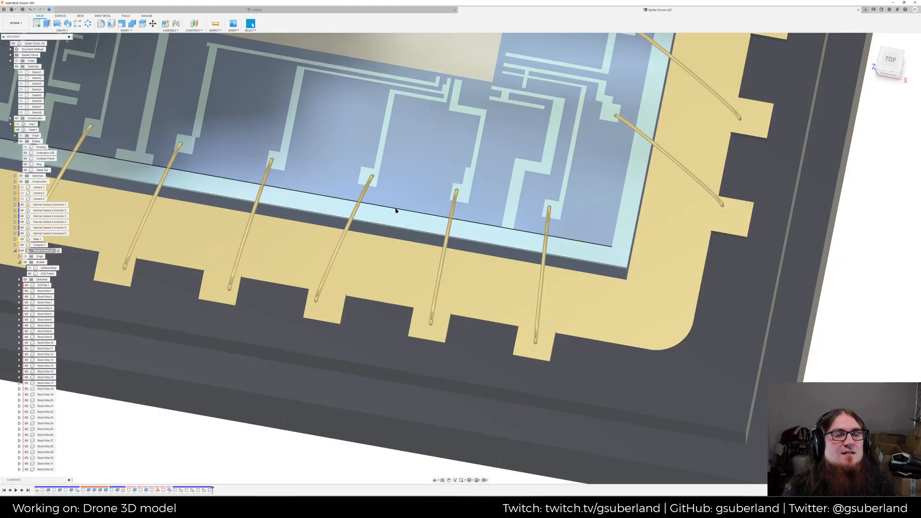
pyautogui.keyDown('shift'); pyautogui.moveTo(381, 171); pyautogui.dragTo(309, 148, button='middle'); pyautogui.keyUp('shift')
pyautogui.scroll(5, 390, 173)
pyautogui.keyDown('shift'); pyautogui.moveTo(477, 146); pyautogui.dragTo(483, 152, button='middle'); pyautogui.keyUp('shift')
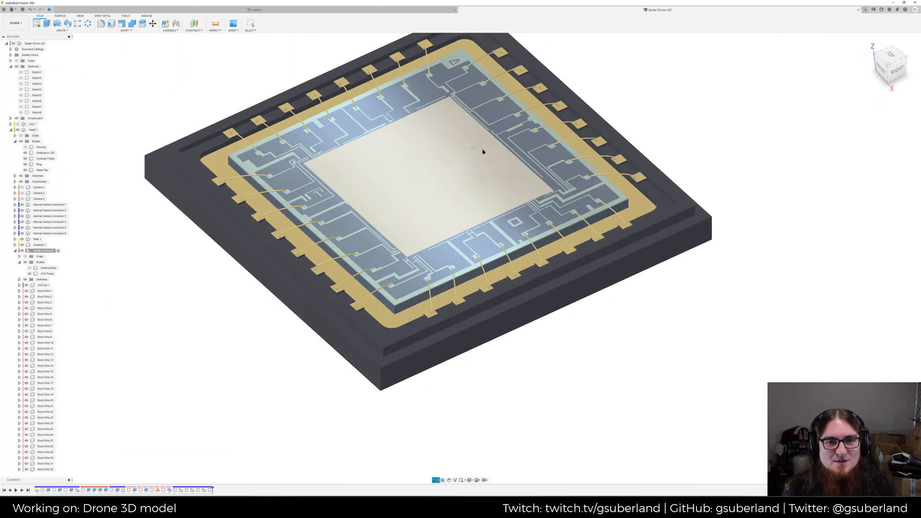
pyautogui.keyDown('shift'); pyautogui.moveTo(283, 158); pyautogui.dragTo(234, 193, button='middle'); pyautogui.keyUp('shift')
pyautogui.click(302, 160)
pyautogui.keyDown('shift'); pyautogui.moveTo(662, 211); pyautogui.dragTo(565, 217, button='middle'); pyautogui.keyUp('shift')
pyautogui.scroll(-10, 566, 216)
pyautogui.click(738, 278)
pyautogui.moveTo(740, 279); pyautogui.dragTo(518, 295, button='middle')
pyautogui.scroll(12, 470, 219)
pyautogui.keyDown('shift'); pyautogui.moveTo(430, 235); pyautogui.dragTo(427, 226, button='middle'); pyautogui.keyUp('shift')
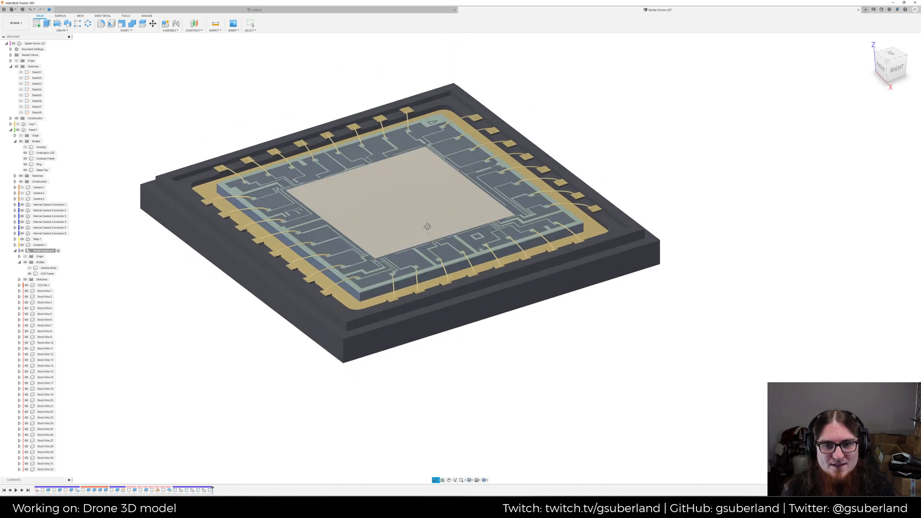
# Compare the sensor's size with the drone head, and activate the top-level Spider Drone assembly
pyautogui.scroll(-7, 426, 231)
pyautogui.scroll(-3, 515, 229)
pyautogui.scroll(-10, 517, 237)
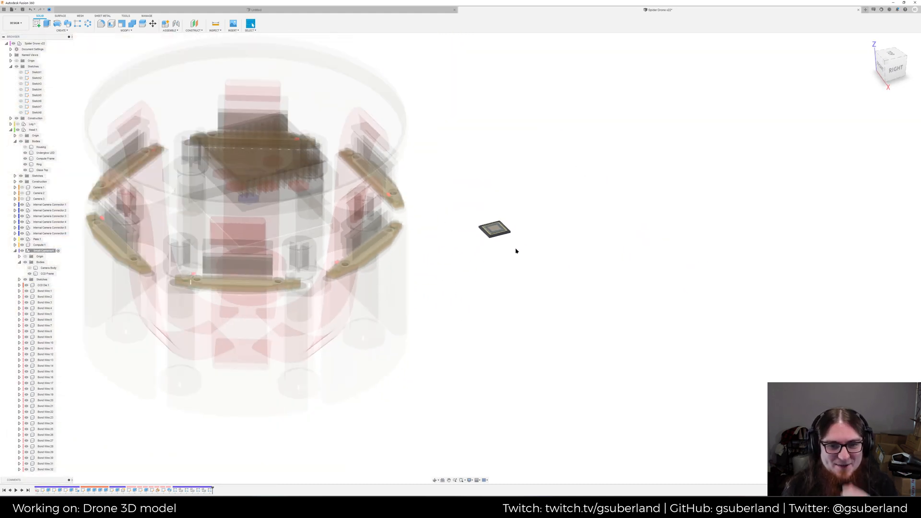
pyautogui.moveTo(497, 256); pyautogui.dragTo(438, 300, button='middle')
pyautogui.scroll(7, 311, 277)
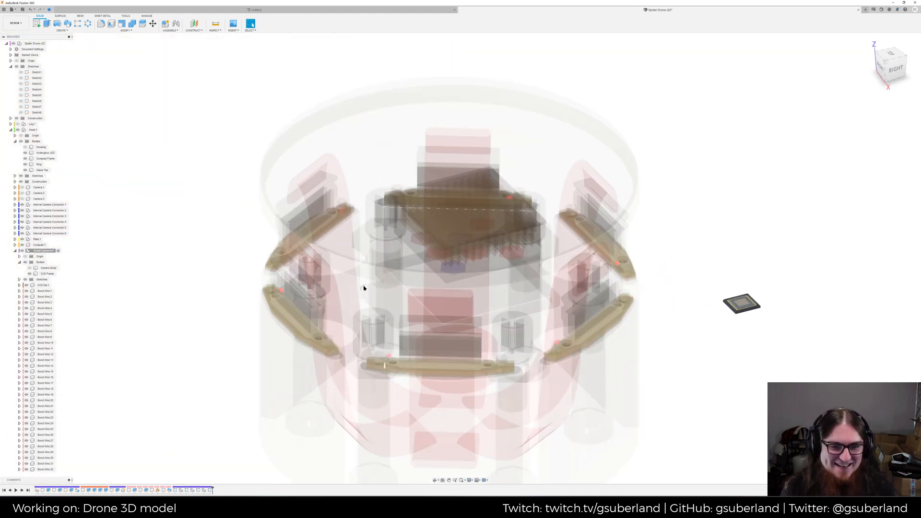
pyautogui.scroll(-10, 428, 291)
pyautogui.scroll(6, 425, 292)
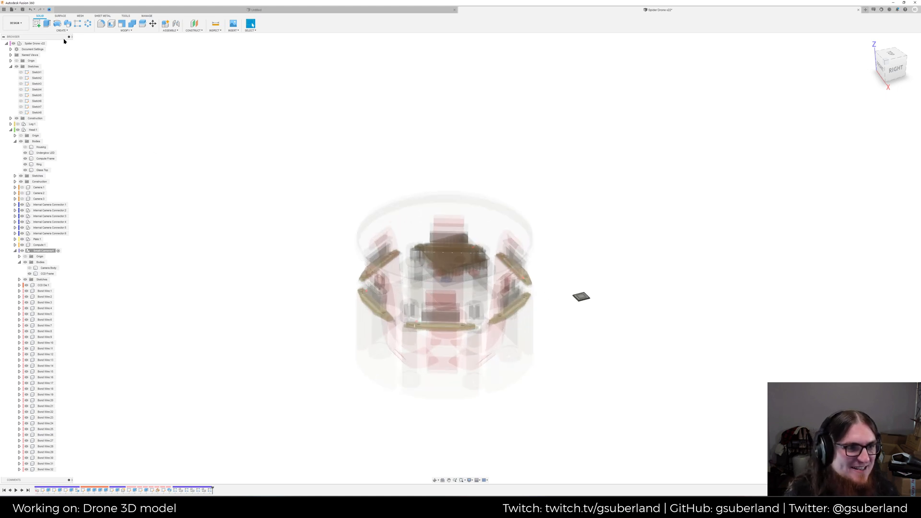
pyautogui.scroll(-1, 48, 45)
pyautogui.click(50, 44)
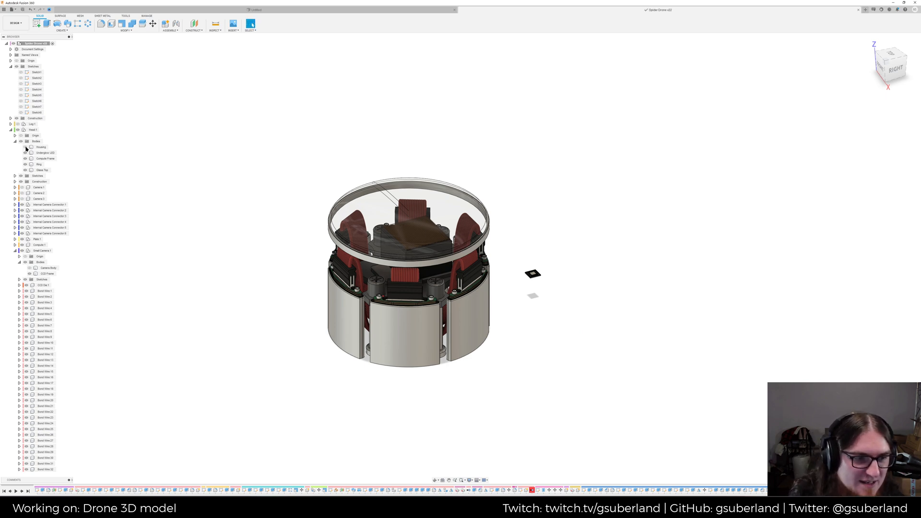
# Show the Camera Body around the CCD sensor and check it from above beside the head
pyautogui.scroll(8, 521, 275)
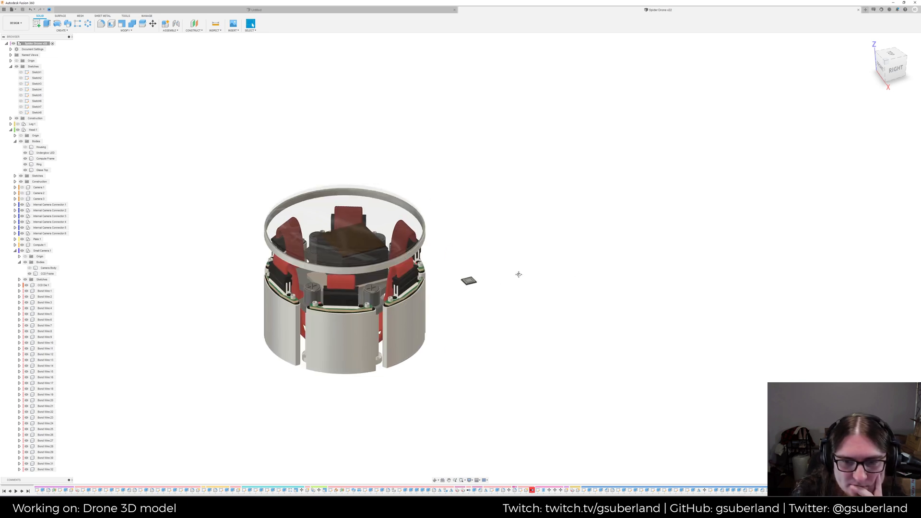
pyautogui.scroll(6, 438, 273)
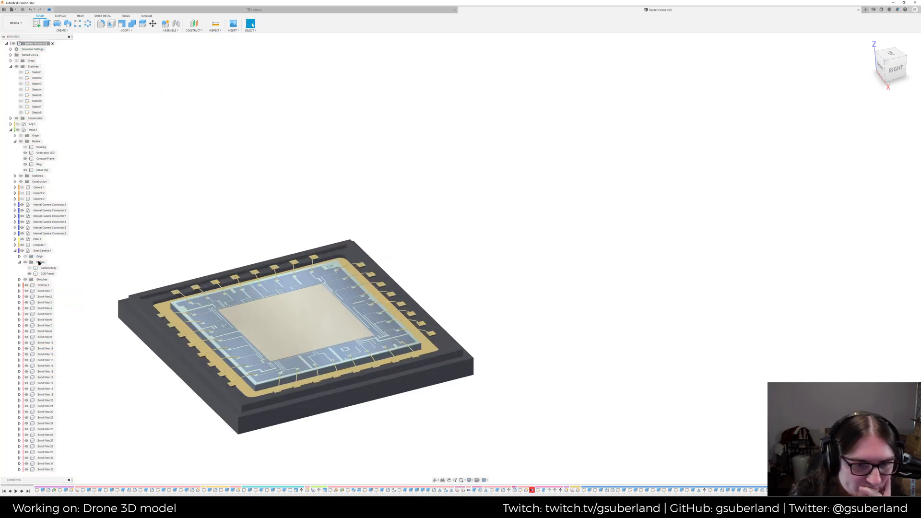
pyautogui.click(29, 268)
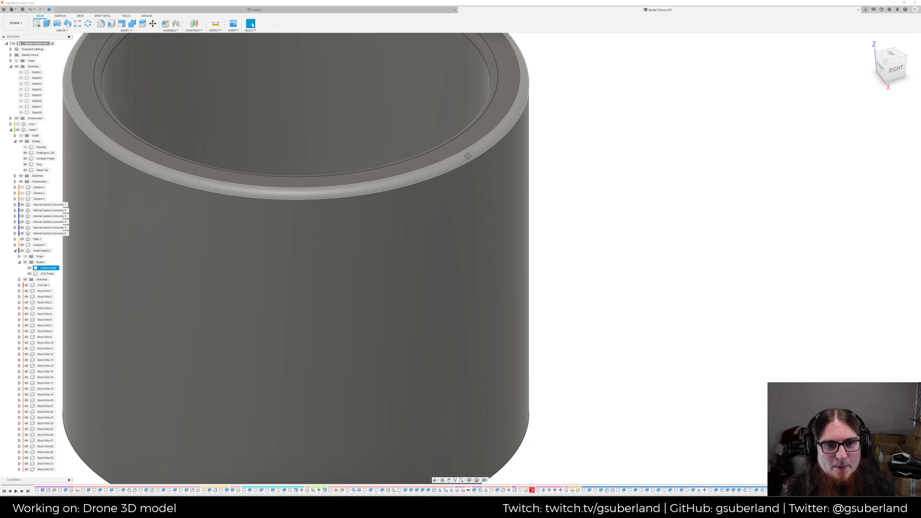
pyautogui.keyDown('shift'); pyautogui.moveTo(467, 157); pyautogui.dragTo(439, 220, button='middle'); pyautogui.keyUp('shift')
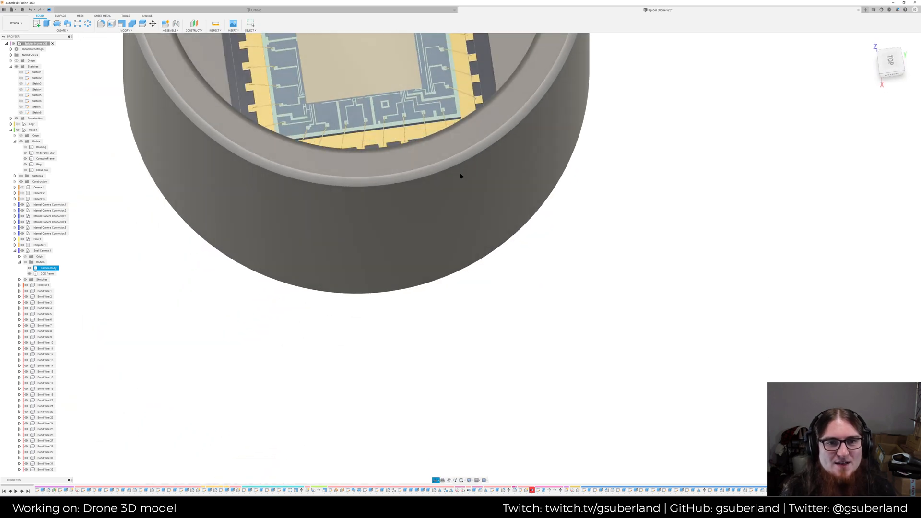
pyautogui.scroll(-6, 462, 164)
pyautogui.scroll(-2, 462, 164)
pyautogui.scroll(-2, 452, 185)
pyautogui.moveTo(463, 115); pyautogui.dragTo(458, 210, button='middle')
pyautogui.scroll(-5, 274, 268)
pyautogui.moveTo(286, 260); pyautogui.dragTo(538, 261, button='middle')
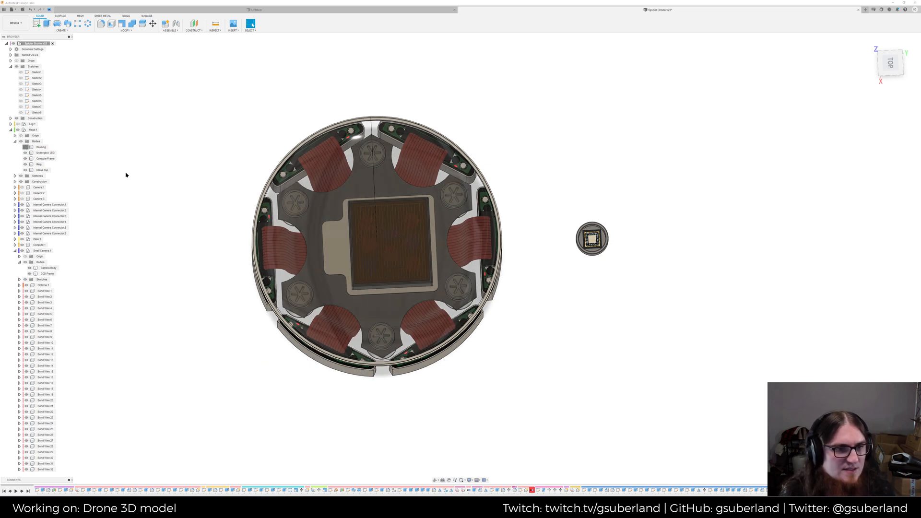
# Show the head's Housing body and the Camera 1, Camera 2 and Camera 3 components
pyautogui.click(20, 142)
pyautogui.scroll(-3, 745, 261)
pyautogui.keyDown('shift'); pyautogui.moveTo(748, 291); pyautogui.dragTo(644, 282, button='middle'); pyautogui.keyUp('shift')
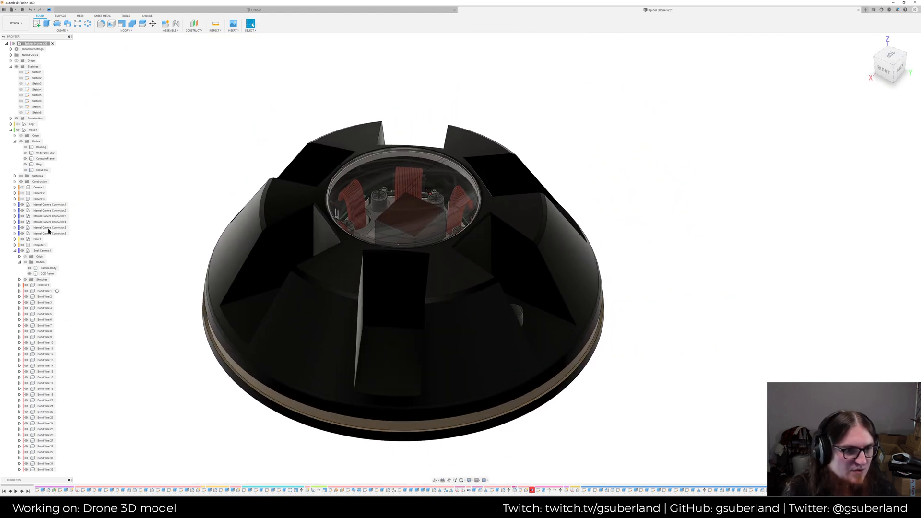
pyautogui.click(21, 187)
pyautogui.click(22, 193)
pyautogui.click(22, 198)
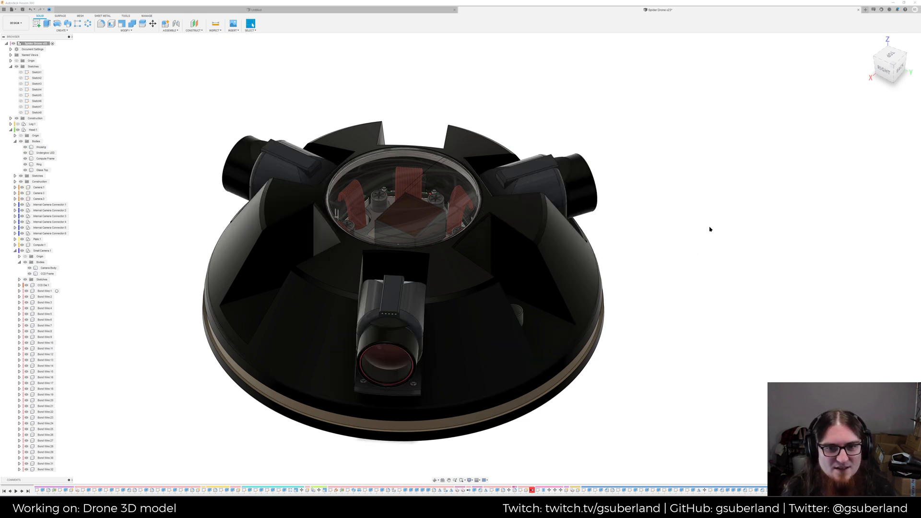
# Inspect the small camera in the housing recess, including the CCD sensor seen through its open end
pyautogui.moveTo(750, 191)
pyautogui.keyDown('shift'); pyautogui.mouseDown(button='middle')
pyautogui.moveTo(710, 172)
pyautogui.moveTo(739, 187)
pyautogui.mouseUp(button='middle'); pyautogui.keyUp('shift')
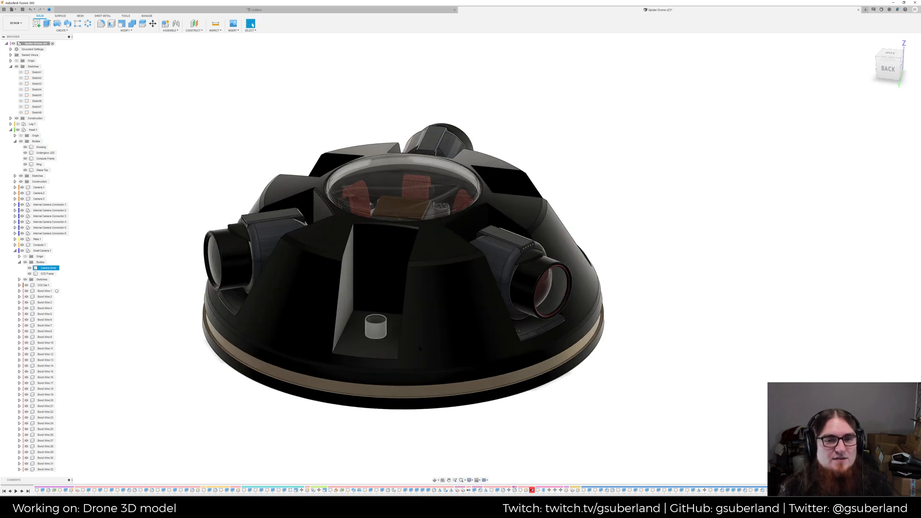
pyautogui.keyDown('shift'); pyautogui.moveTo(423, 302); pyautogui.dragTo(377, 409, button='middle'); pyautogui.keyUp('shift')
pyautogui.scroll(3, 377, 409)
pyautogui.scroll(15, 362, 370)
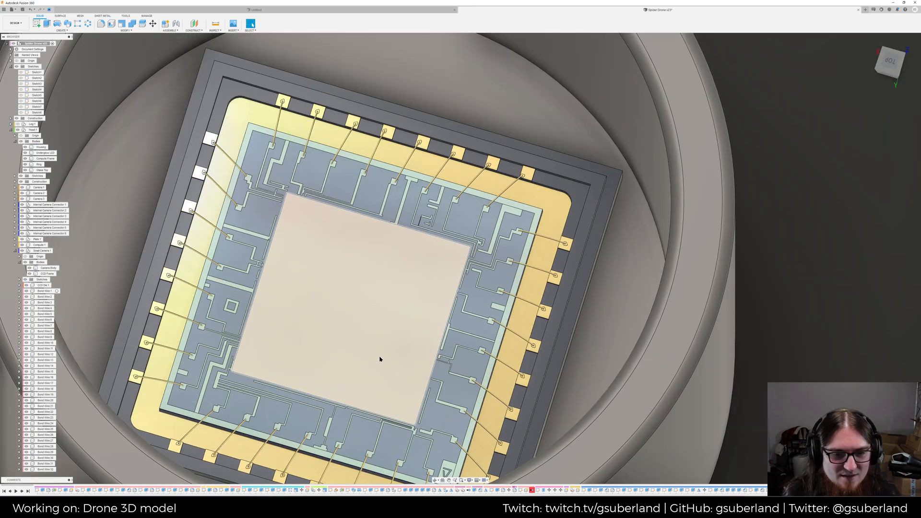
pyautogui.scroll(-20, 379, 359)
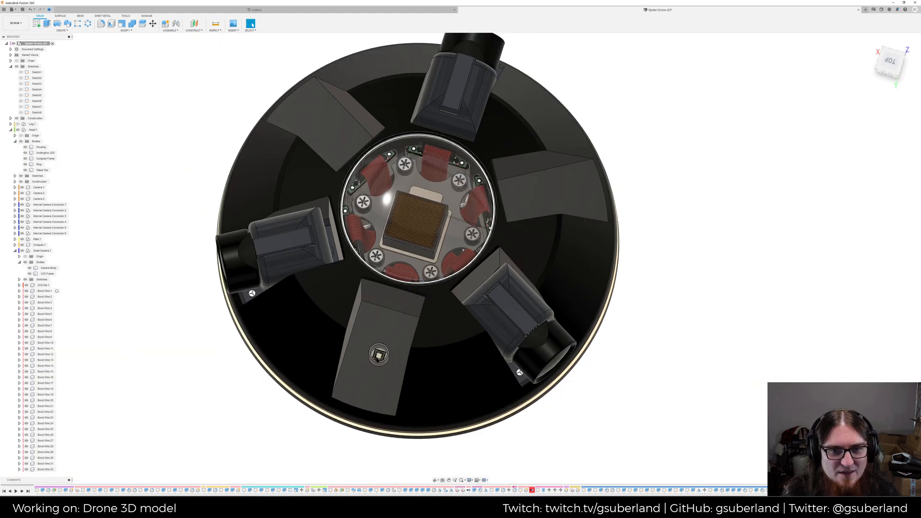
# Show the Leg component to compare it with the head, and hide it again to view the head up close
pyautogui.keyDown('shift'); pyautogui.moveTo(336, 378); pyautogui.dragTo(332, 370, button='middle'); pyautogui.keyUp('shift')
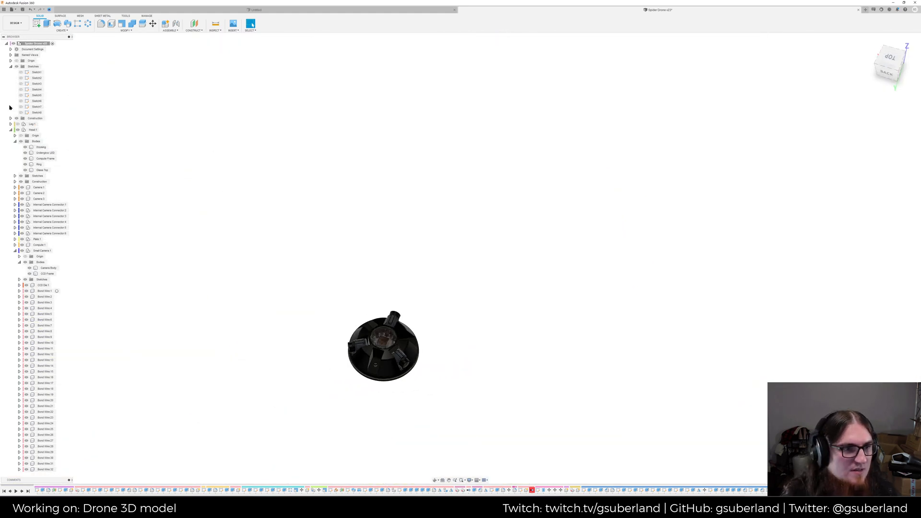
pyautogui.click(17, 124)
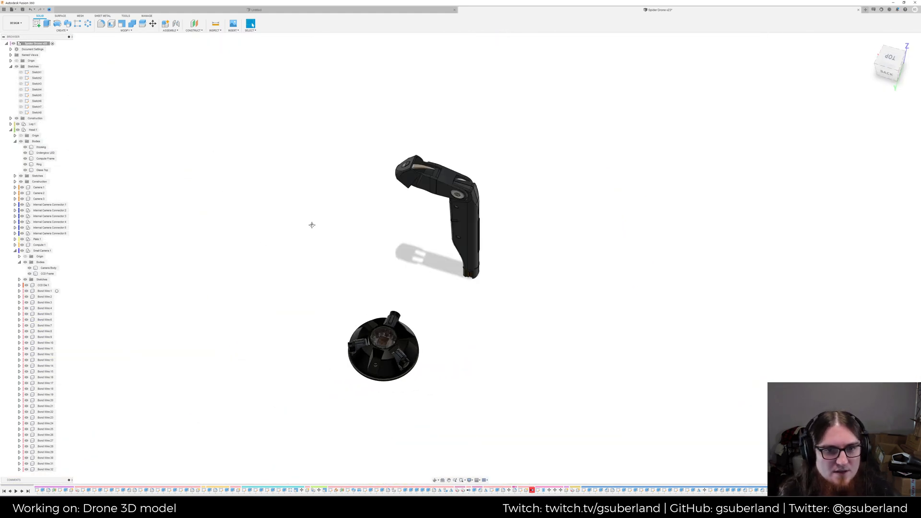
pyautogui.scroll(3, 289, 234)
pyautogui.scroll(1, 549, 206)
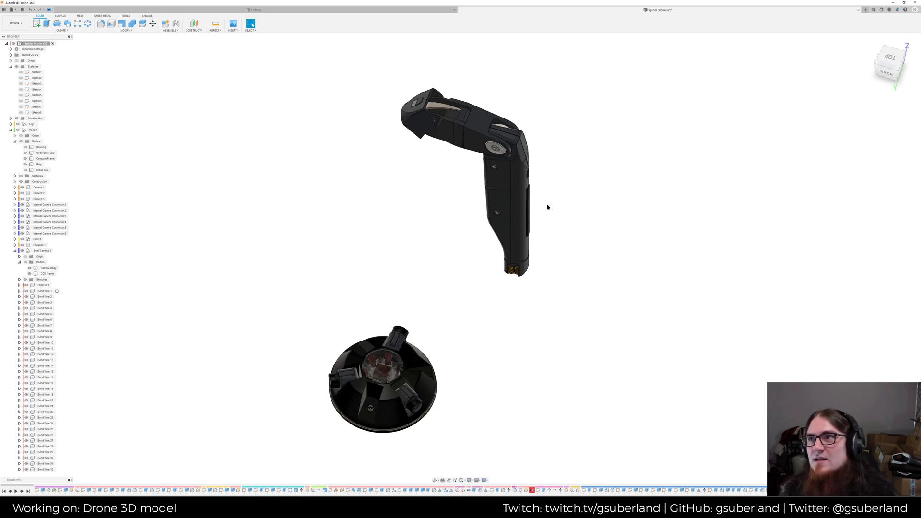
pyautogui.keyDown('shift'); pyautogui.moveTo(462, 183); pyautogui.dragTo(482, 165, button='middle'); pyautogui.keyUp('shift')
pyautogui.scroll(1, 601, 185)
pyautogui.keyDown('shift'); pyautogui.moveTo(588, 173); pyautogui.dragTo(485, 236, button='middle'); pyautogui.keyUp('shift')
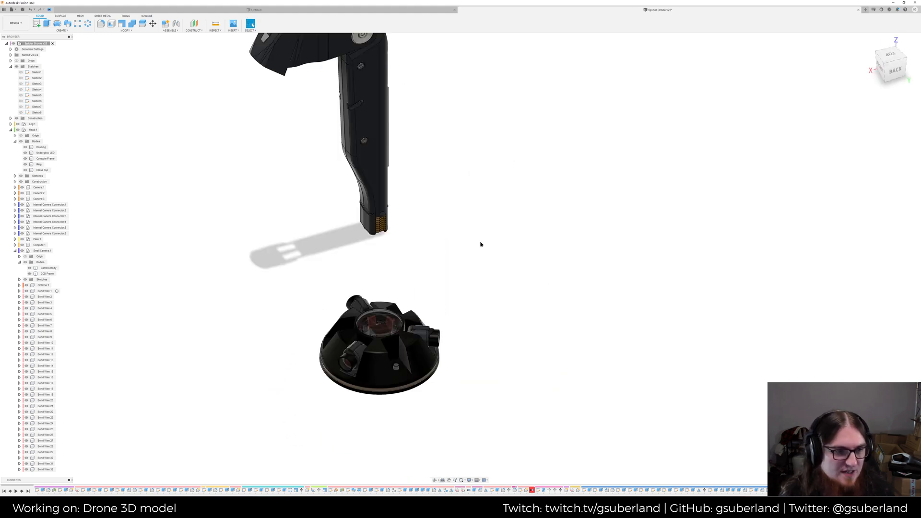
pyautogui.moveTo(180, 202); pyautogui.dragTo(186, 189, button='middle')
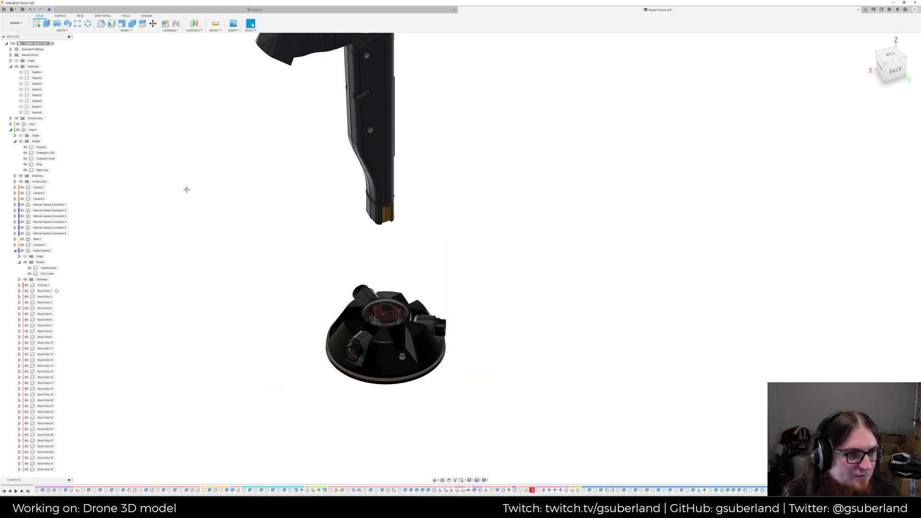
pyautogui.click(18, 124)
pyautogui.moveTo(163, 186); pyautogui.dragTo(243, 233, button='middle')
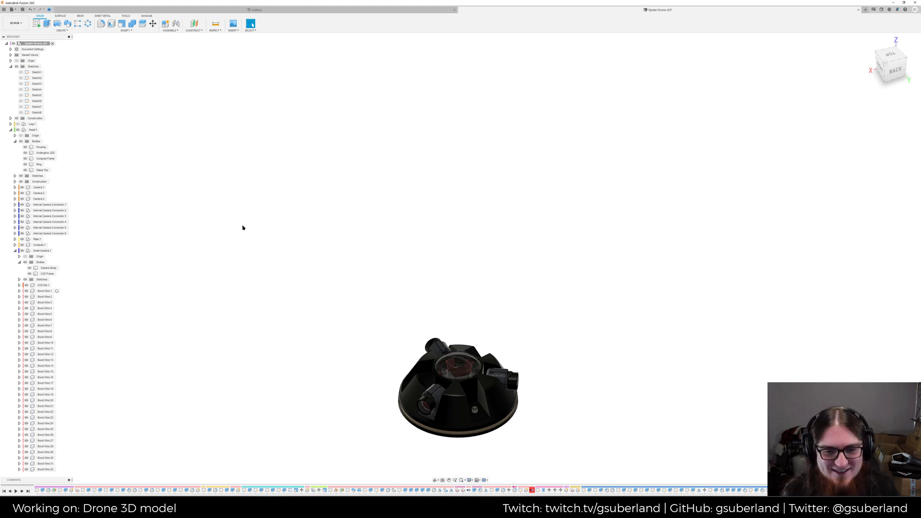
pyautogui.moveTo(428, 339); pyautogui.dragTo(429, 197, button='middle')
pyautogui.scroll(6, 434, 231)
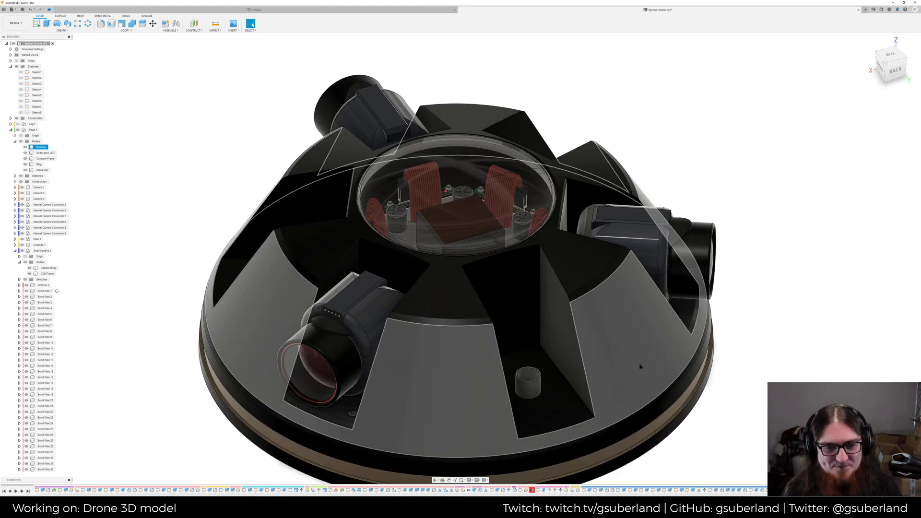
# Inspect the CCD sensor and its bond wires inside the small camera up close, and view the whole head from above
pyautogui.scroll(10, 473, 270)
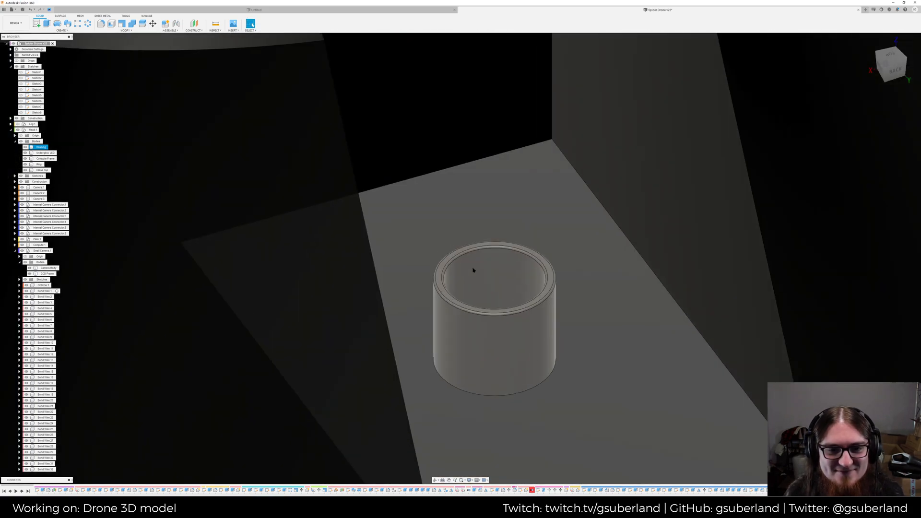
pyautogui.keyDown('shift'); pyautogui.moveTo(473, 270); pyautogui.dragTo(480, 337, button='middle'); pyautogui.keyUp('shift')
pyautogui.scroll(-2, 480, 337)
pyautogui.scroll(8, 480, 337)
pyautogui.scroll(2, 479, 337)
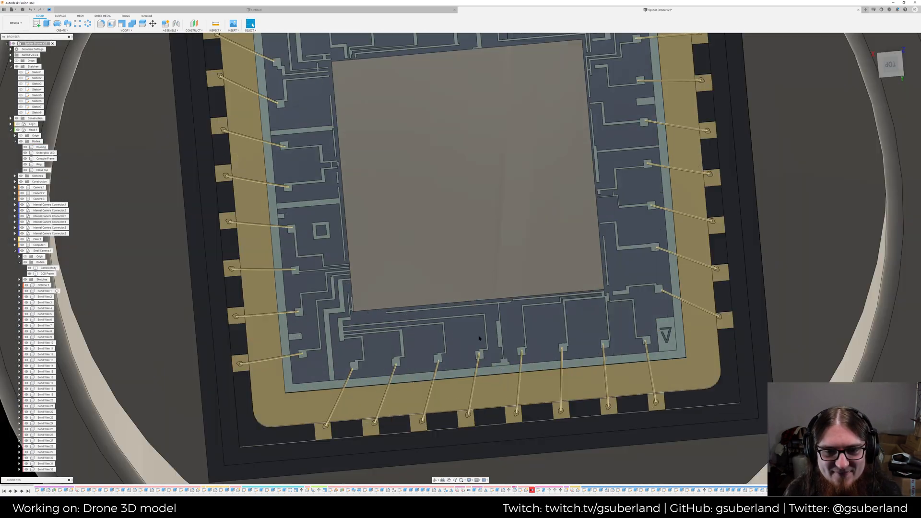
pyautogui.scroll(-10, 584, 401)
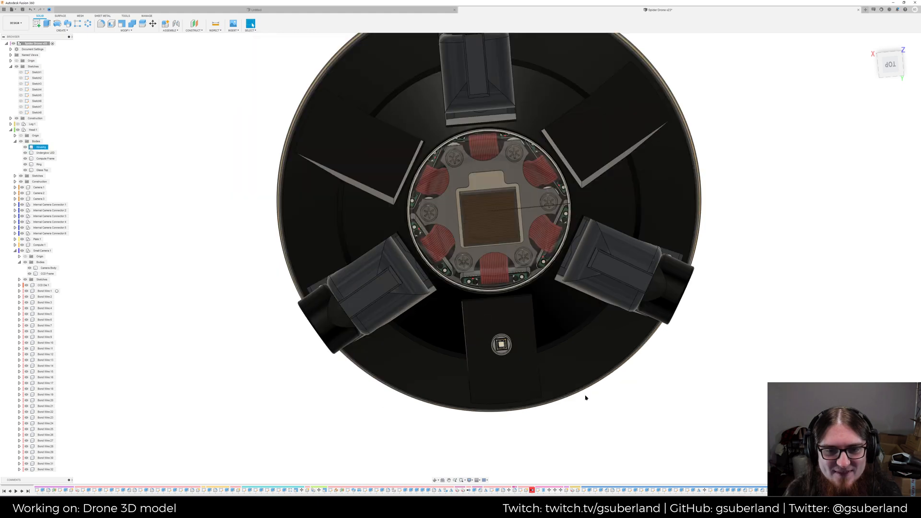
pyautogui.keyDown('shift'); pyautogui.moveTo(455, 347); pyautogui.dragTo(453, 346, button='middle'); pyautogui.keyUp('shift')
pyautogui.click(454, 346)
pyautogui.scroll(3, 453, 346)
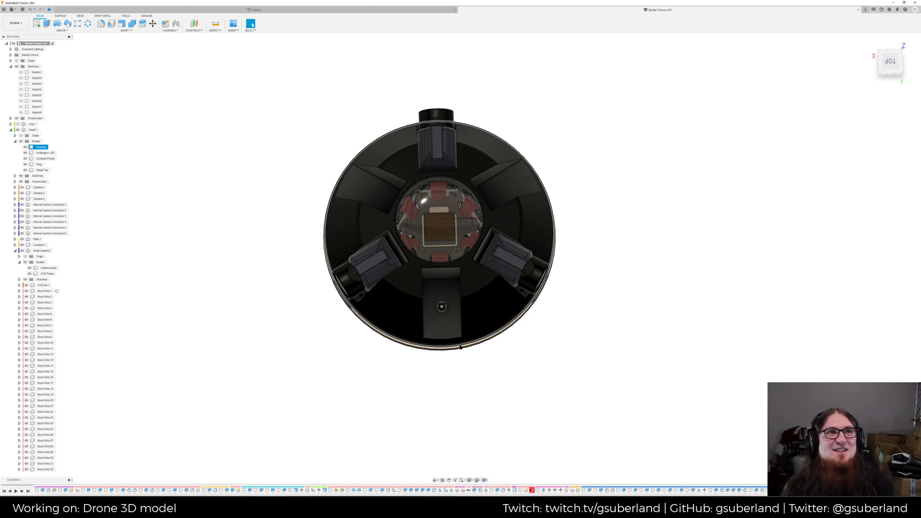
pyautogui.scroll(10, 437, 296)
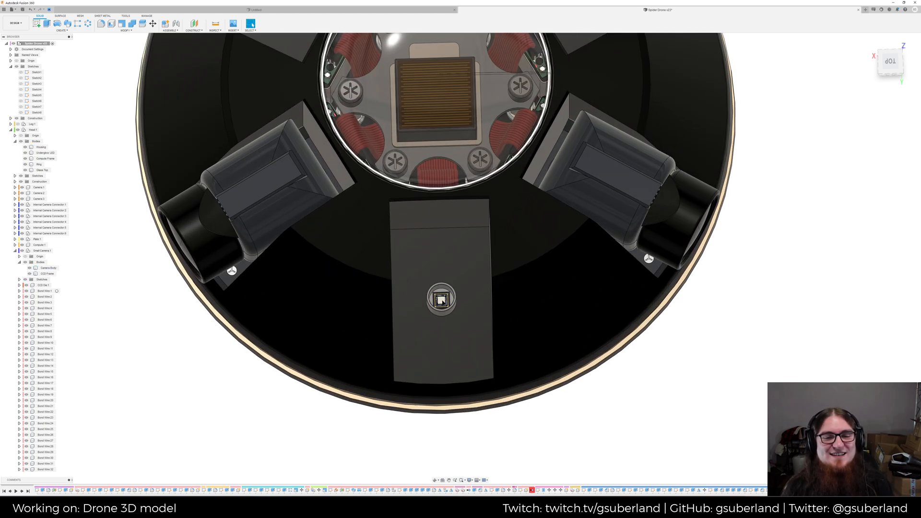
pyautogui.scroll(10, 450, 304)
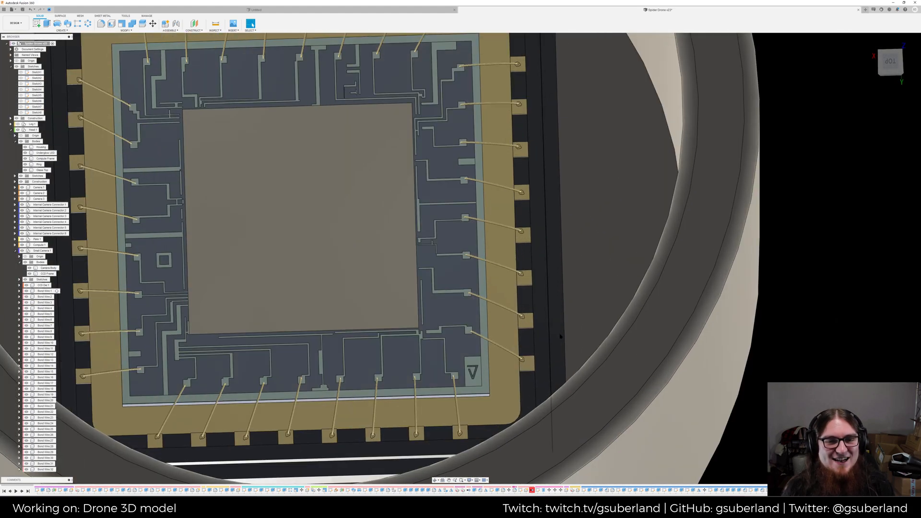
# Examine the small camera in its housing recess from above, relative to the dome and the neighbouring large cameras
pyautogui.scroll(-15, 560, 337)
pyautogui.moveTo(743, 361); pyautogui.dragTo(603, 329, button='middle')
pyautogui.scroll(-3, 603, 328)
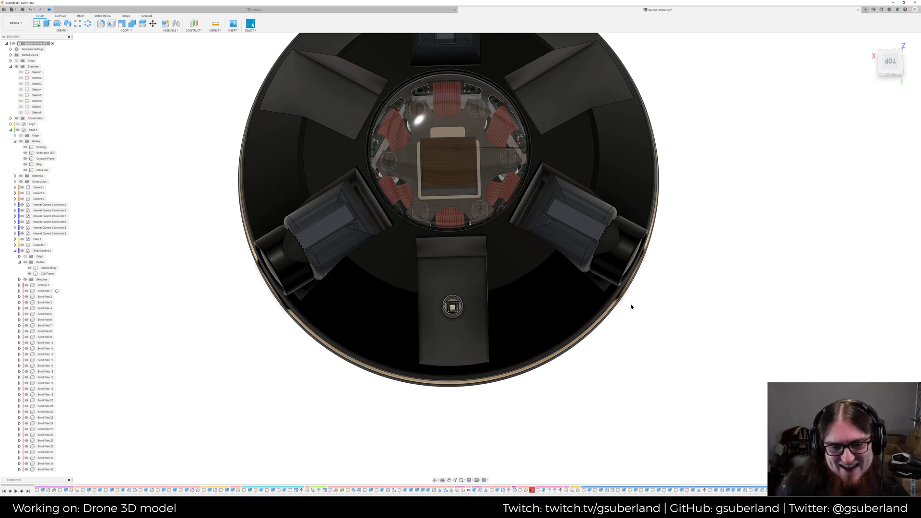
pyautogui.scroll(-3, 563, 289)
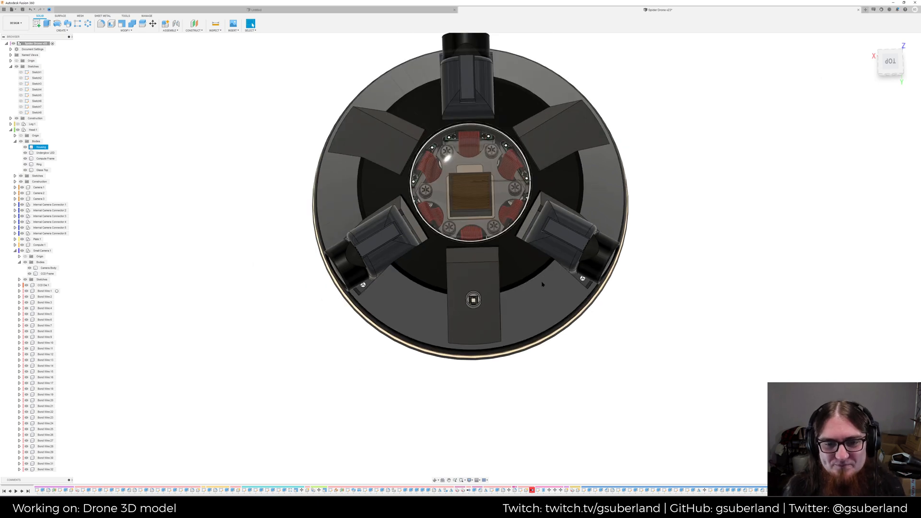
pyautogui.scroll(3, 488, 281)
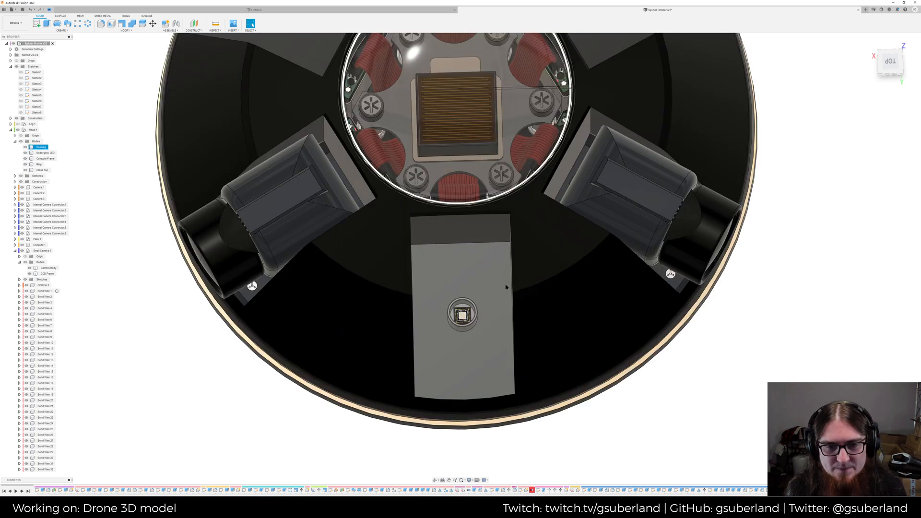
pyautogui.scroll(4, 487, 281)
pyautogui.scroll(-5, 456, 312)
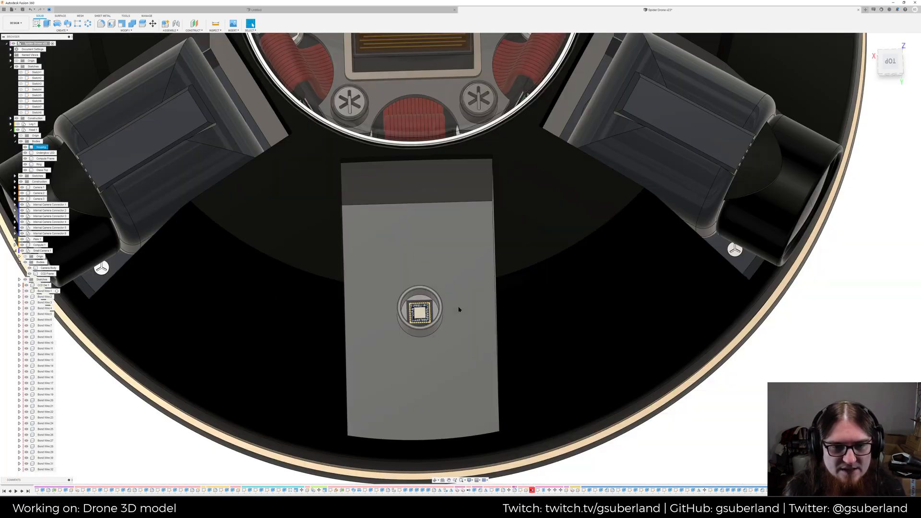
pyautogui.click(422, 300)
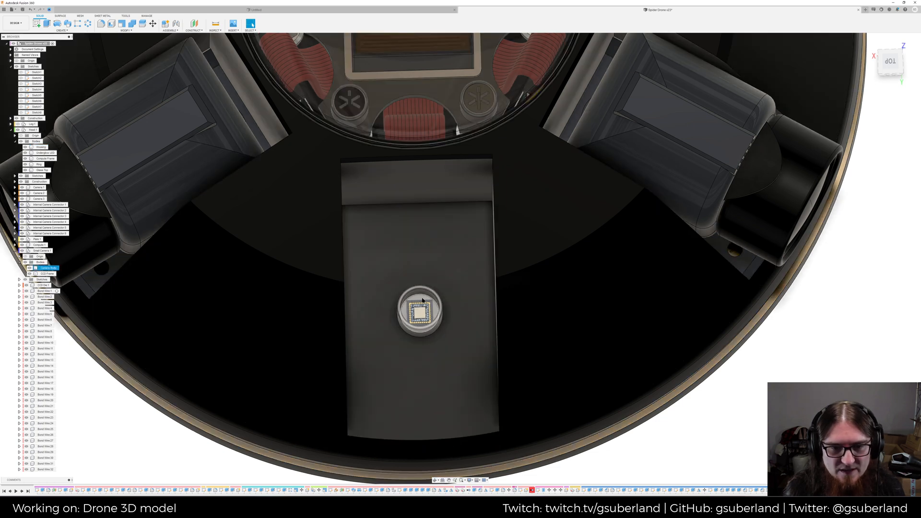
pyautogui.moveTo(812, 366); pyautogui.dragTo(836, 349, button='middle')
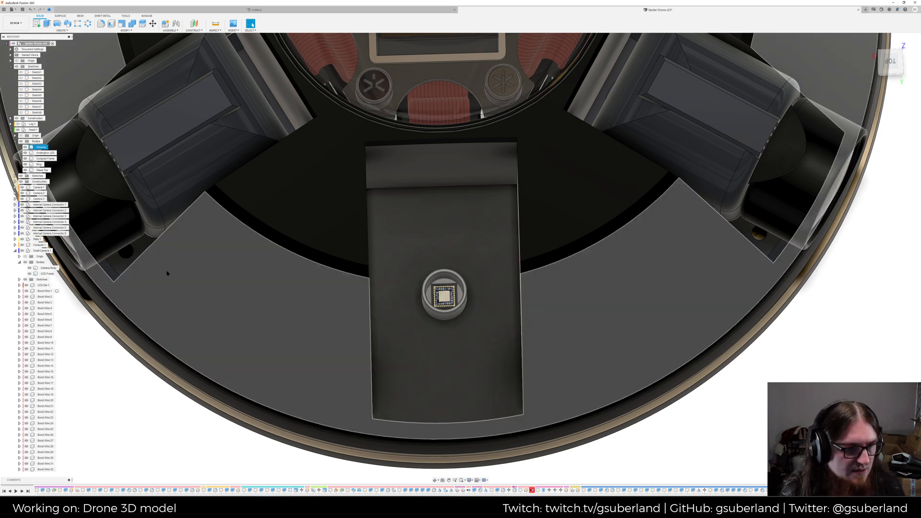
# Activate the small camera component and hide the head's Bodies folder to isolate the camera for editing
pyautogui.click(55, 251)
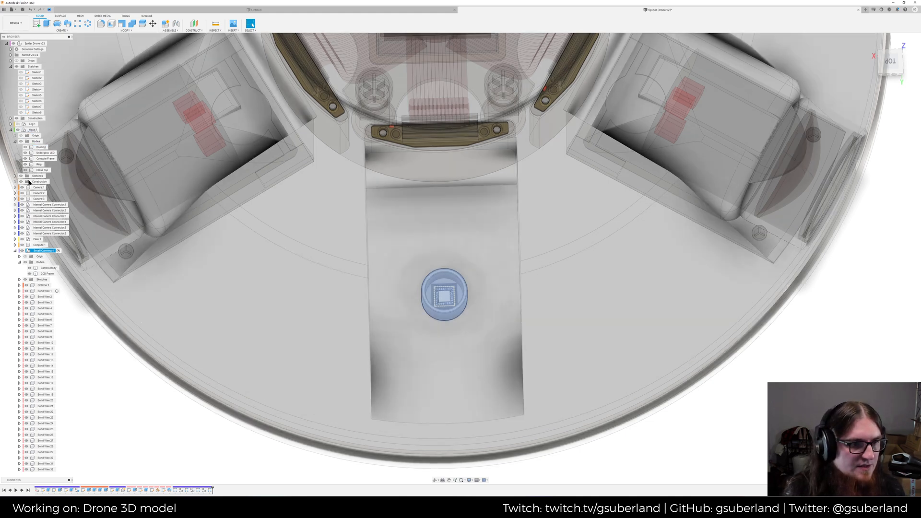
pyautogui.click(22, 142)
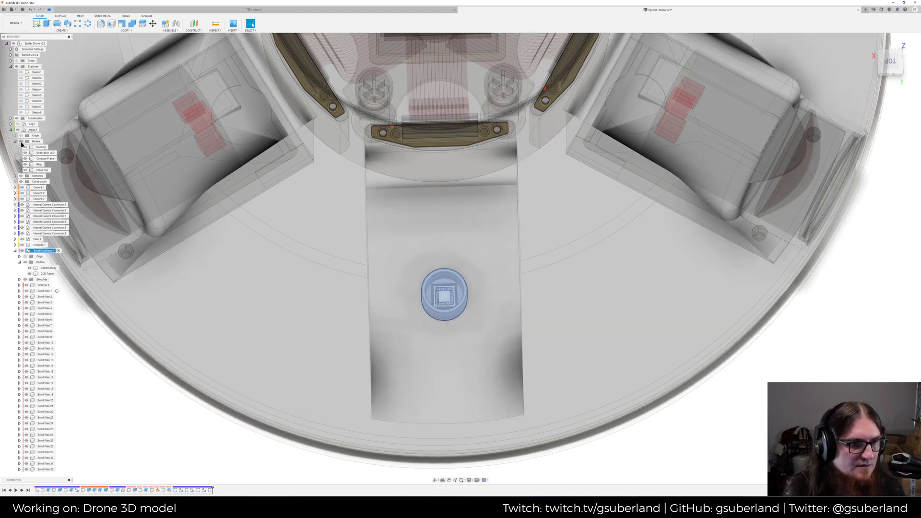
pyautogui.click(21, 142)
pyautogui.click(15, 141)
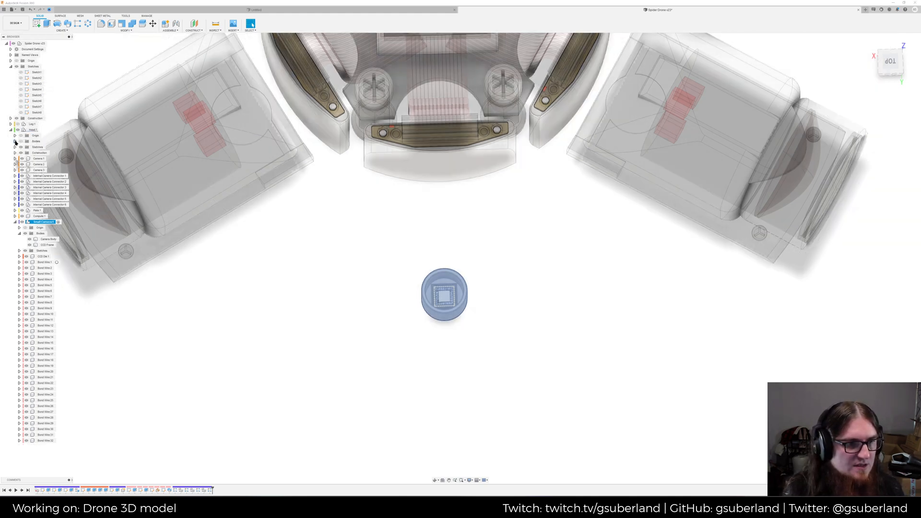
pyautogui.click(357, 268)
pyautogui.scroll(6, 495, 304)
pyautogui.moveTo(442, 304)
pyautogui.keyDown('shift'); pyautogui.mouseDown(button='middle')
pyautogui.moveTo(436, 276)
pyautogui.moveTo(438, 306)
pyautogui.mouseUp(button='middle'); pyautogui.keyUp('shift')
pyautogui.click(566, 290)
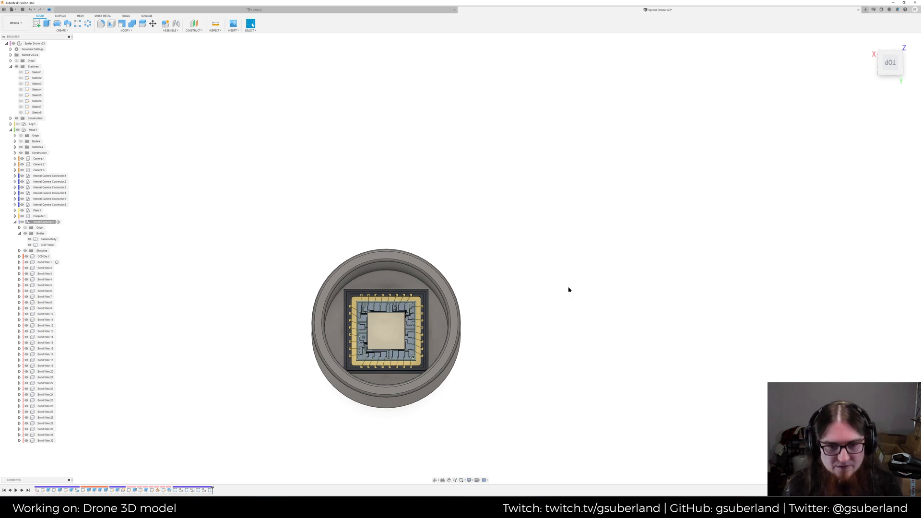
# Set Appearance to apply to faces and give the camera body's inner floor around the CCD sensor a gold-coloured appearance from the design
pyautogui.press('a')
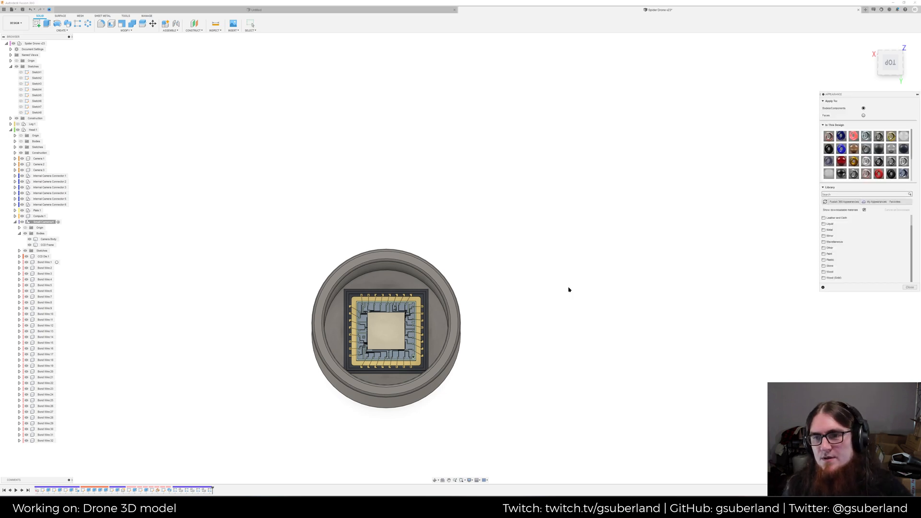
pyautogui.scroll(-2, 853, 165)
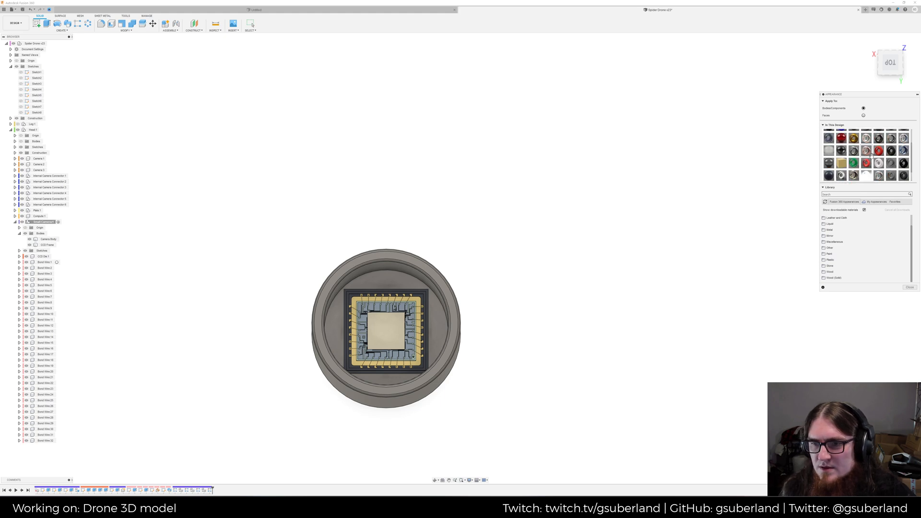
pyautogui.scroll(2, 853, 165)
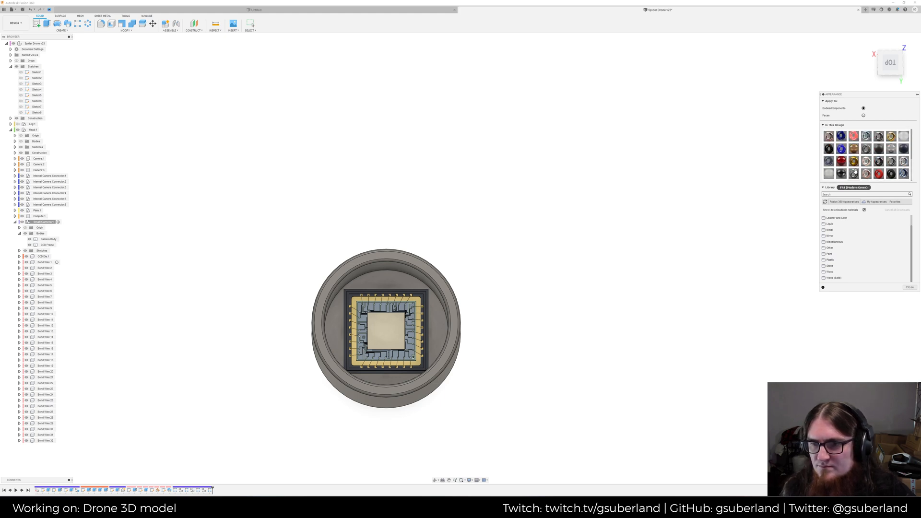
pyautogui.click(864, 115)
pyautogui.moveTo(854, 161); pyautogui.dragTo(446, 317)
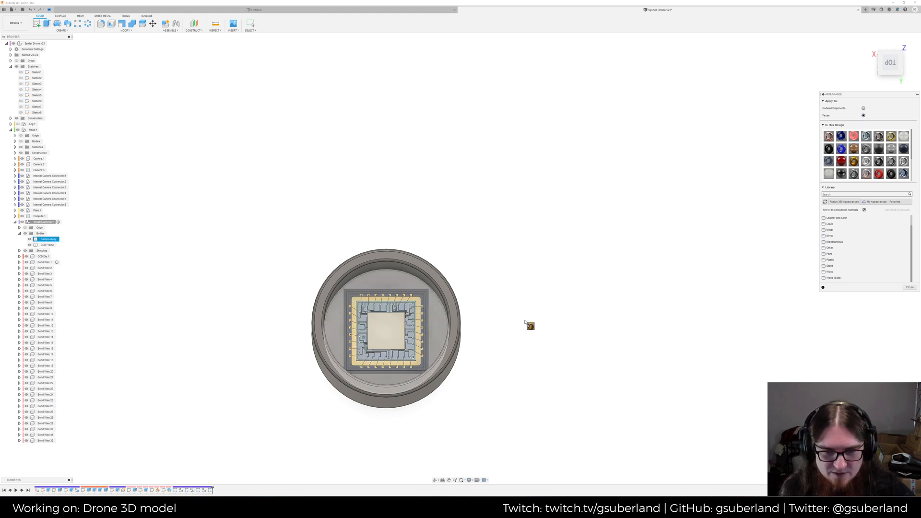
pyautogui.moveTo(537, 289)
pyautogui.keyDown('shift'); pyautogui.mouseDown(button='middle')
pyautogui.moveTo(531, 312)
pyautogui.moveTo(545, 298)
pyautogui.mouseUp(button='middle'); pyautogui.keyUp('shift')
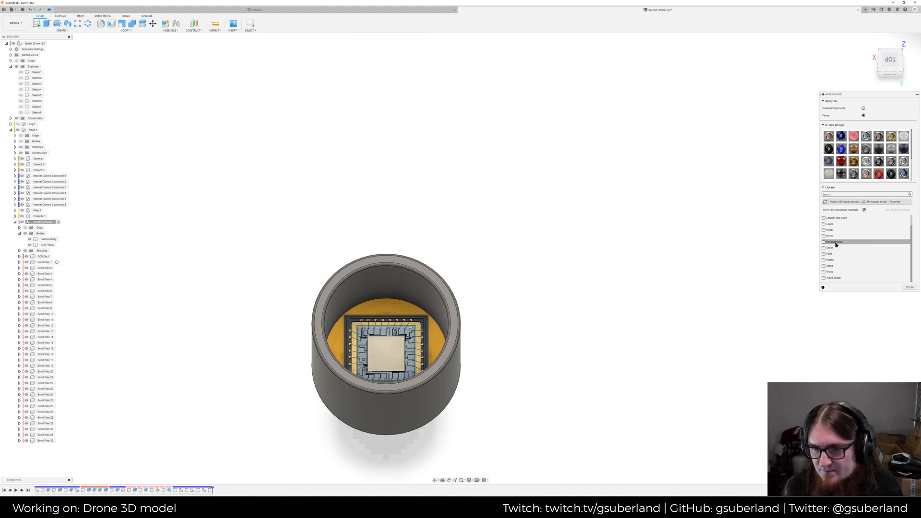
# Apply the Silver - Polished metal appearance from the library to the camera body's inner floor face
pyautogui.click(843, 230)
pyautogui.scroll(-3, 847, 240)
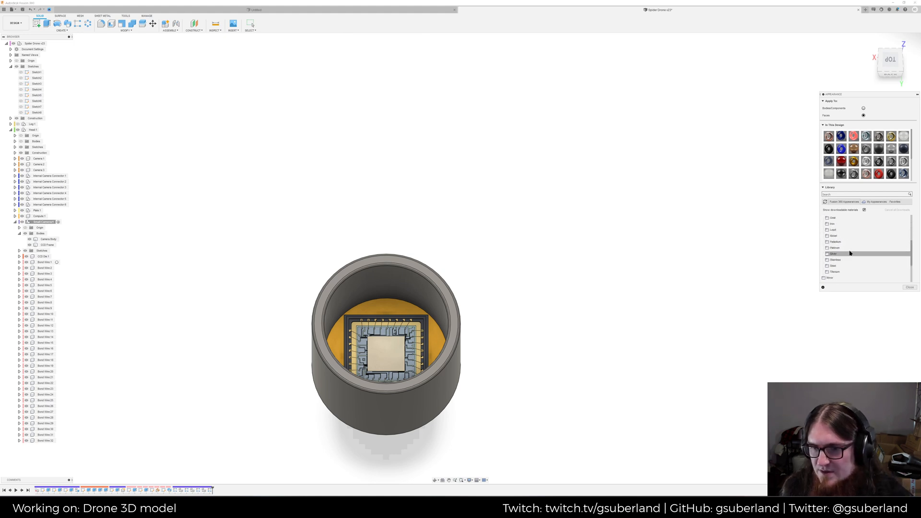
pyautogui.scroll(3, 848, 247)
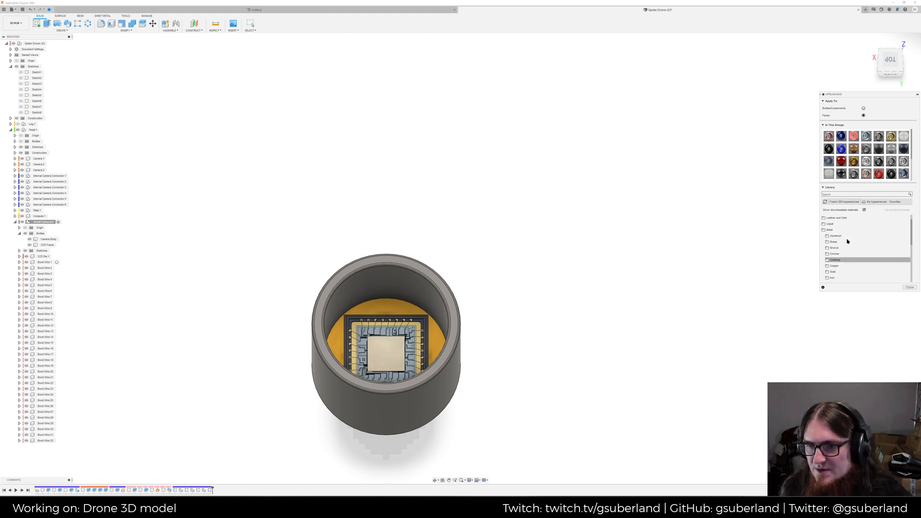
pyautogui.scroll(-1, 846, 240)
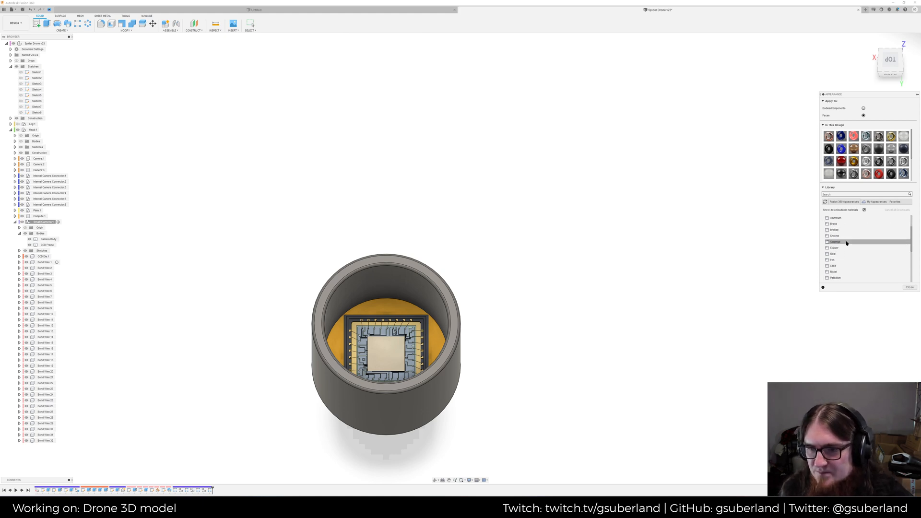
pyautogui.scroll(-2, 846, 261)
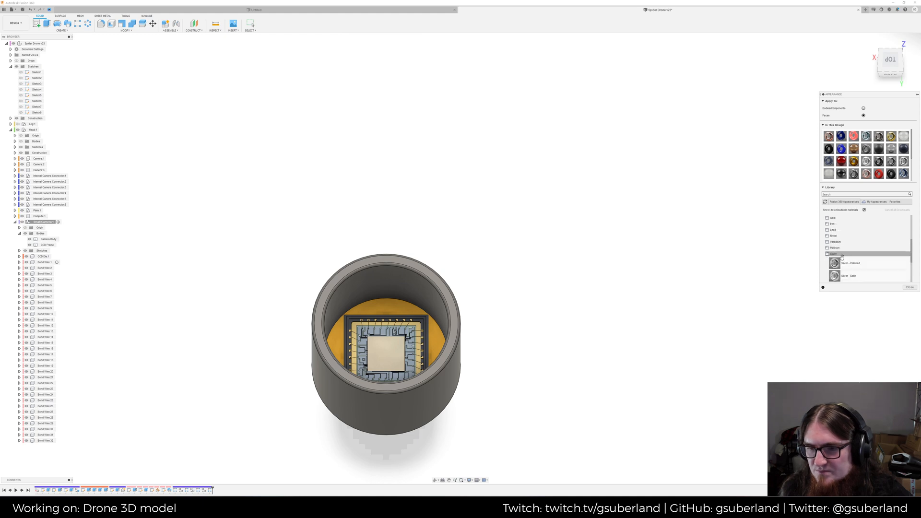
pyautogui.click(842, 254)
pyautogui.moveTo(837, 245); pyautogui.dragTo(438, 332)
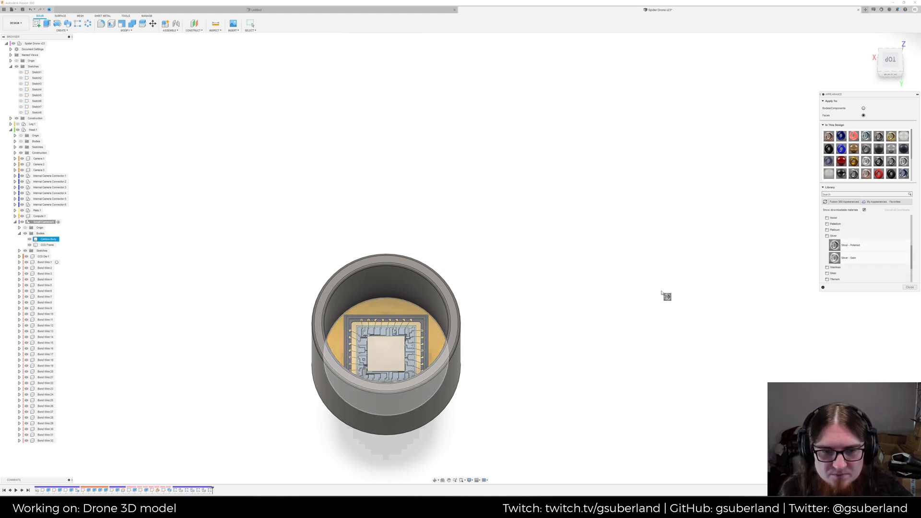
pyautogui.click(908, 287)
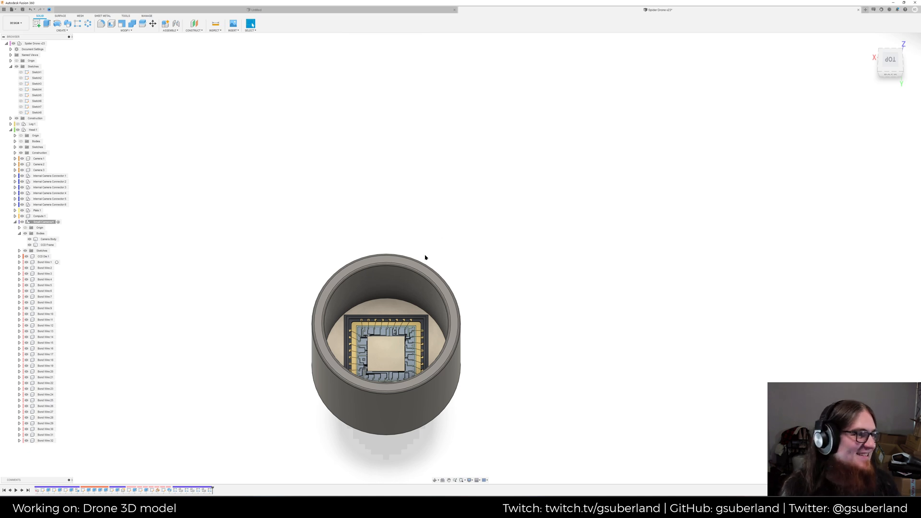
# Inspect the camera body's new floor finish around the CCD sensor, both up close and from farther out beside the head parts
pyautogui.click(408, 281)
pyautogui.scroll(-5, 427, 205)
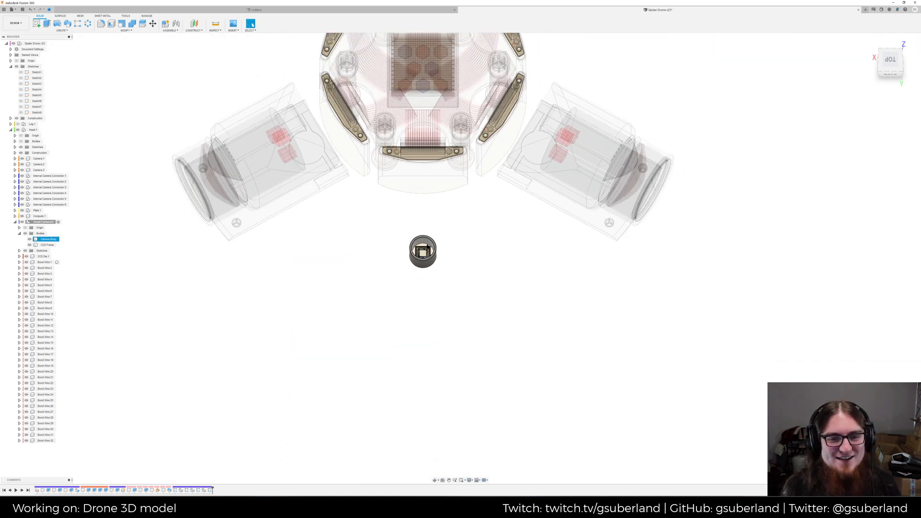
pyautogui.scroll(10, 429, 246)
pyautogui.press('Escape')
pyautogui.scroll(3, 421, 259)
pyautogui.scroll(-6, 419, 251)
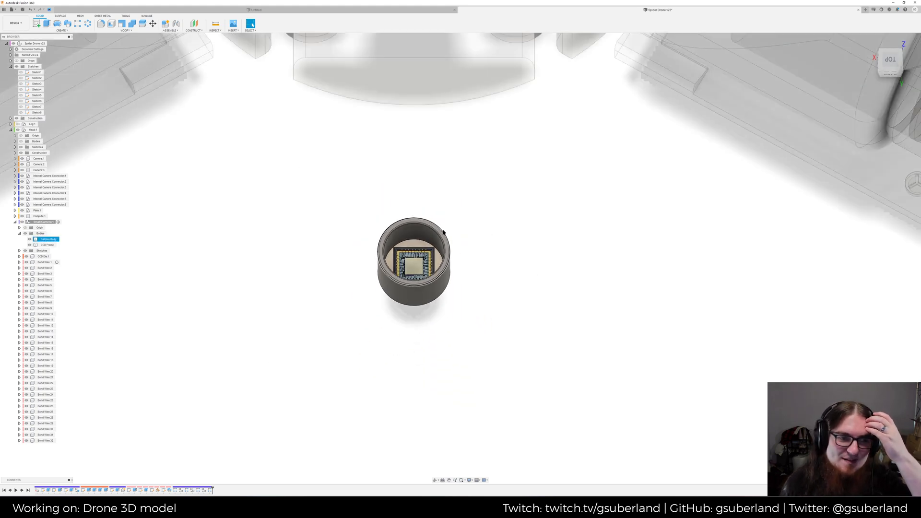
pyautogui.scroll(-2, 443, 233)
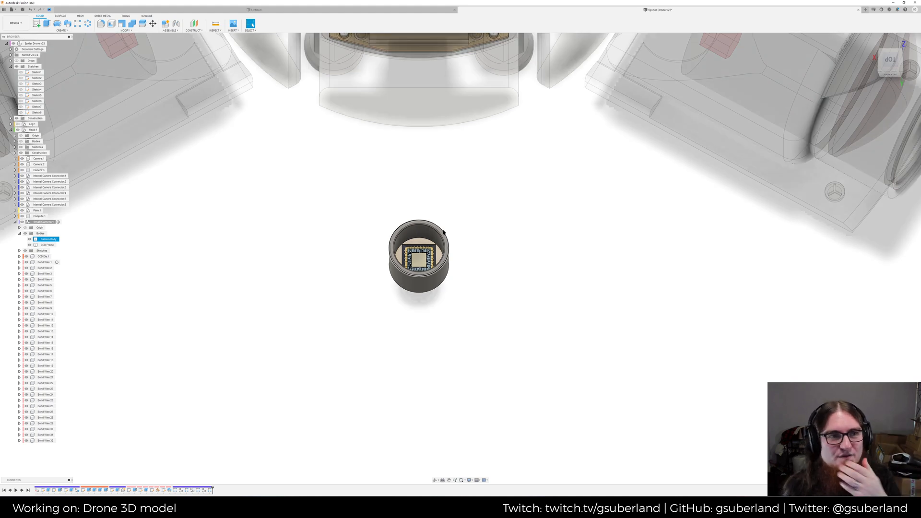
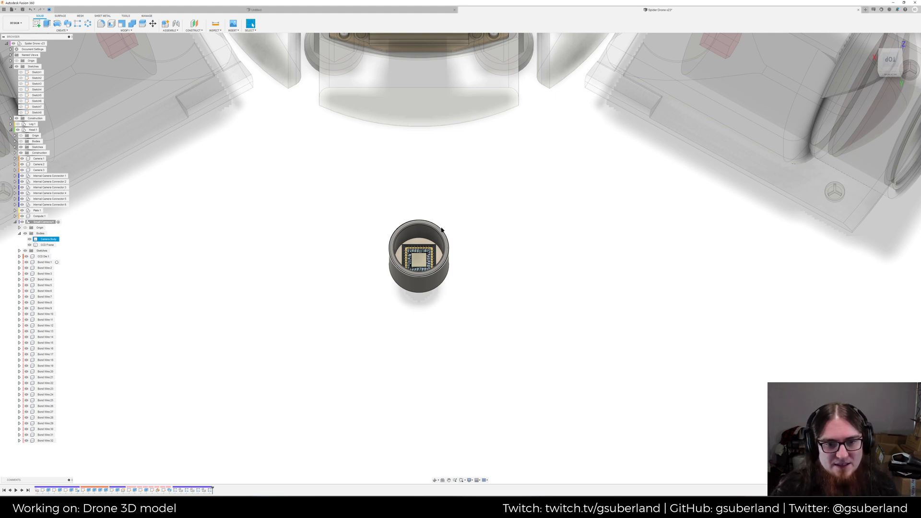
pyautogui.click(452, 226)
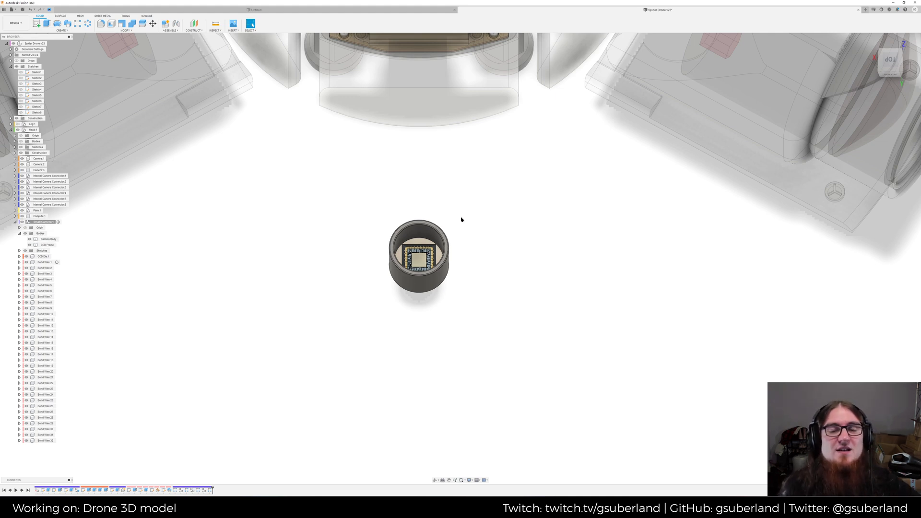
pyautogui.scroll(2, 458, 221)
pyautogui.moveTo(467, 217); pyautogui.dragTo(478, 209, button='middle')
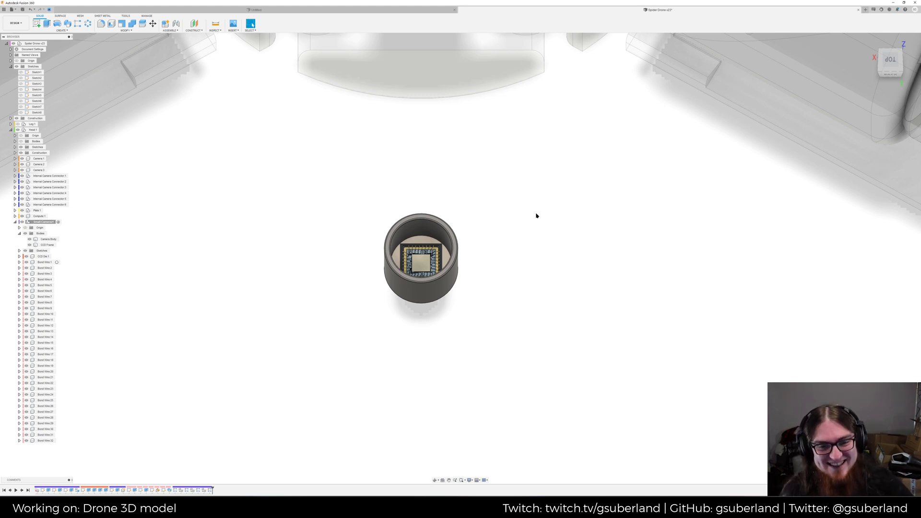
pyautogui.scroll(5, 522, 225)
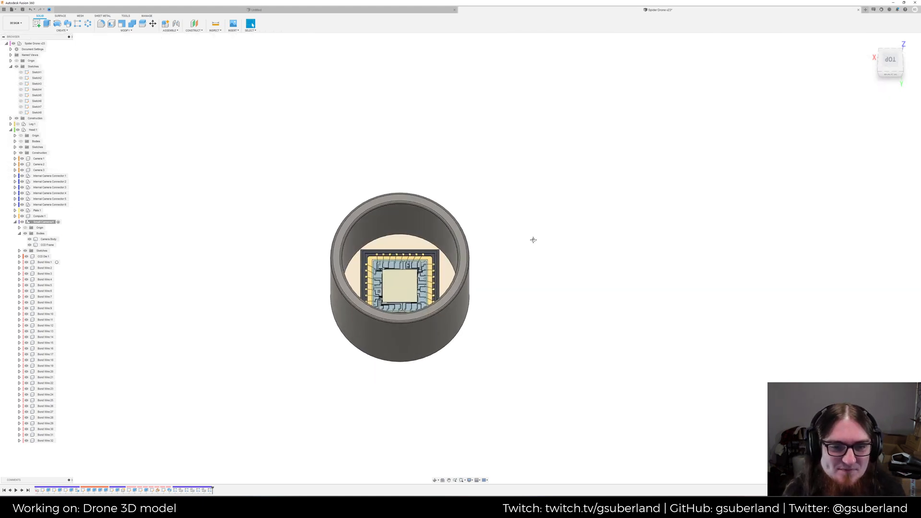
pyautogui.click(366, 146)
pyautogui.scroll(-4, 359, 145)
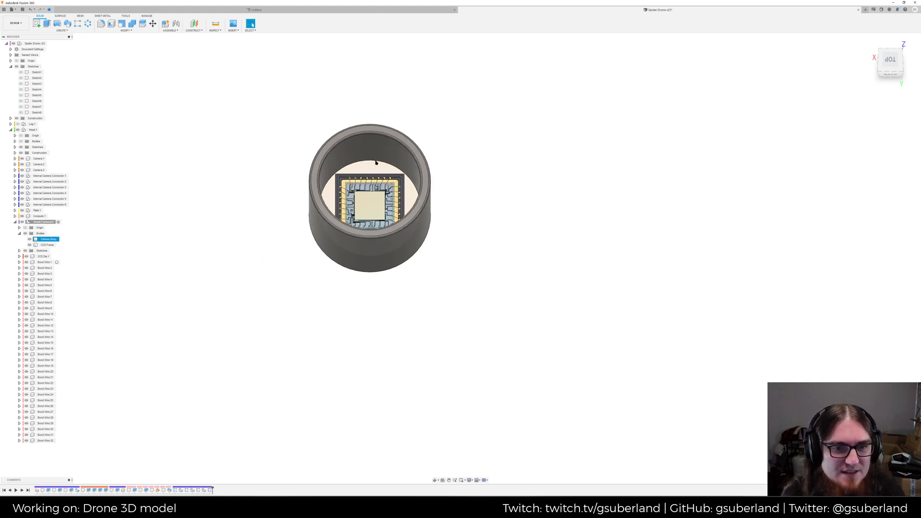
# Hide the CCD die and the CCD frame to clear the view of the camera body's inner floor
pyautogui.click(48, 239)
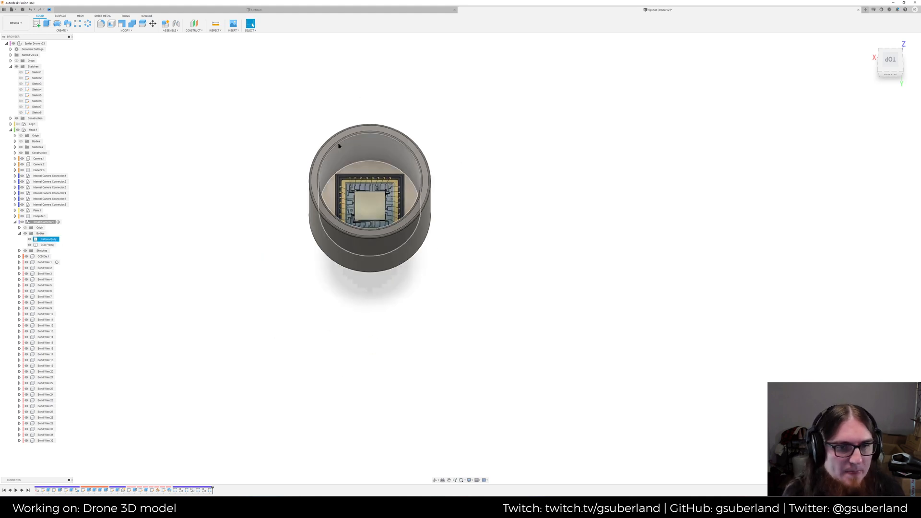
pyautogui.click(367, 170)
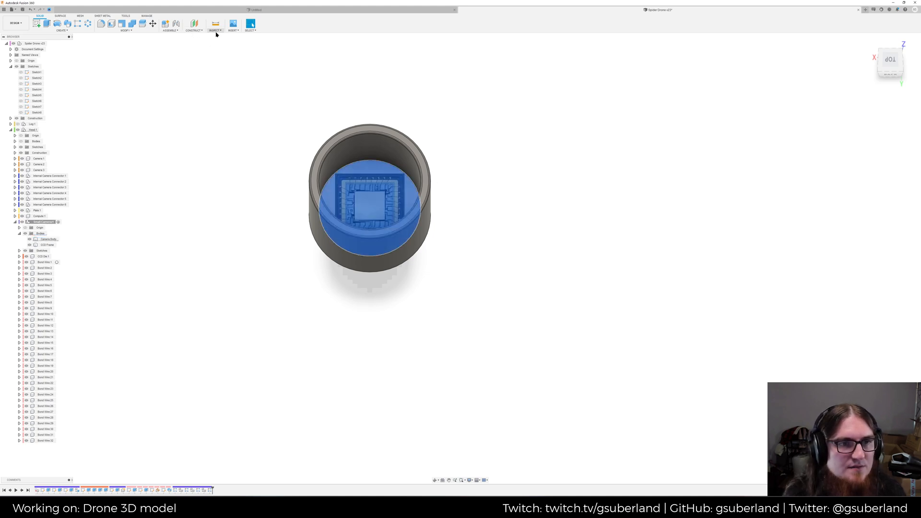
pyautogui.click(26, 257)
pyautogui.click(208, 202)
pyautogui.scroll(3, 254, 182)
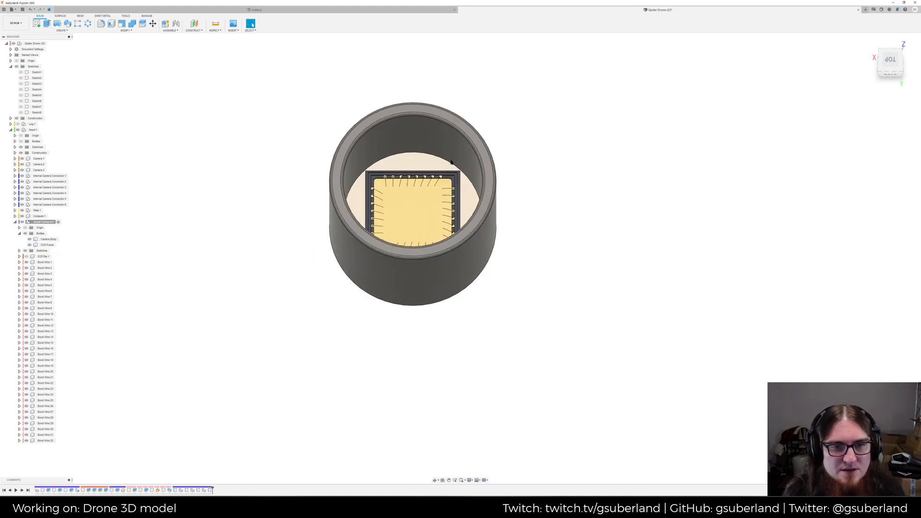
pyautogui.moveTo(416, 170); pyautogui.dragTo(391, 213, button='middle')
pyautogui.click(26, 256)
pyautogui.click(29, 244)
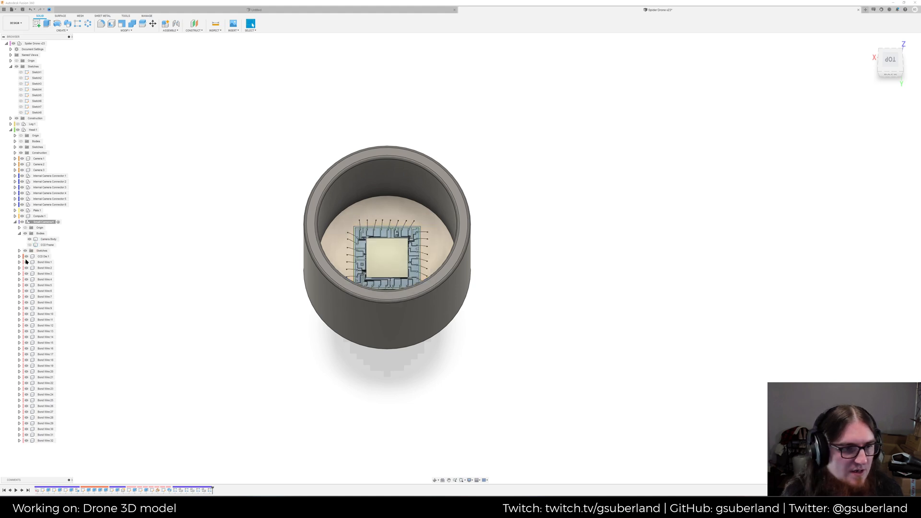
pyautogui.click(26, 257)
# Construct an axis through the camera body's outer cylindrical face
pyautogui.click(48, 239)
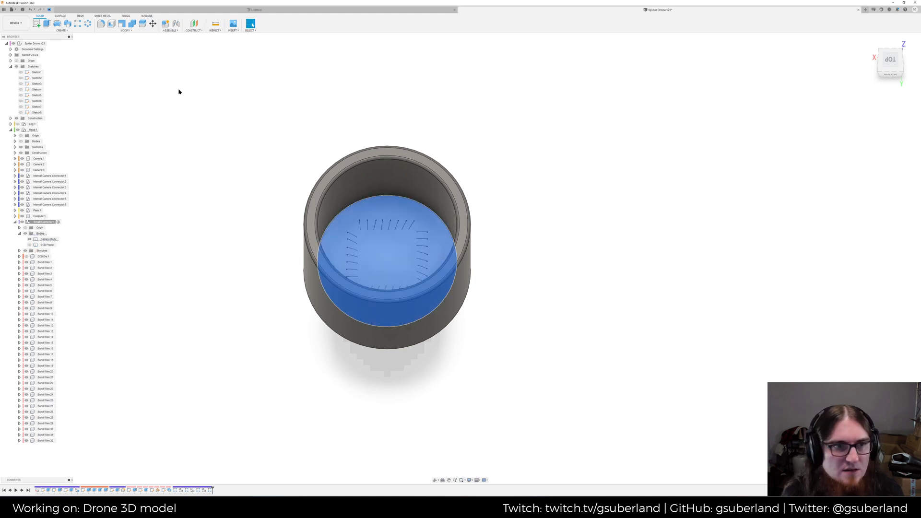
pyautogui.click(193, 28)
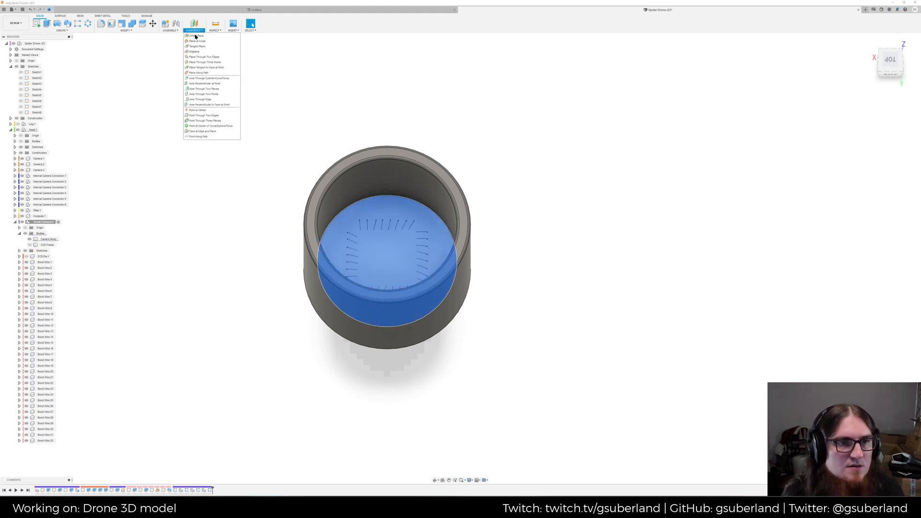
pyautogui.click(215, 78)
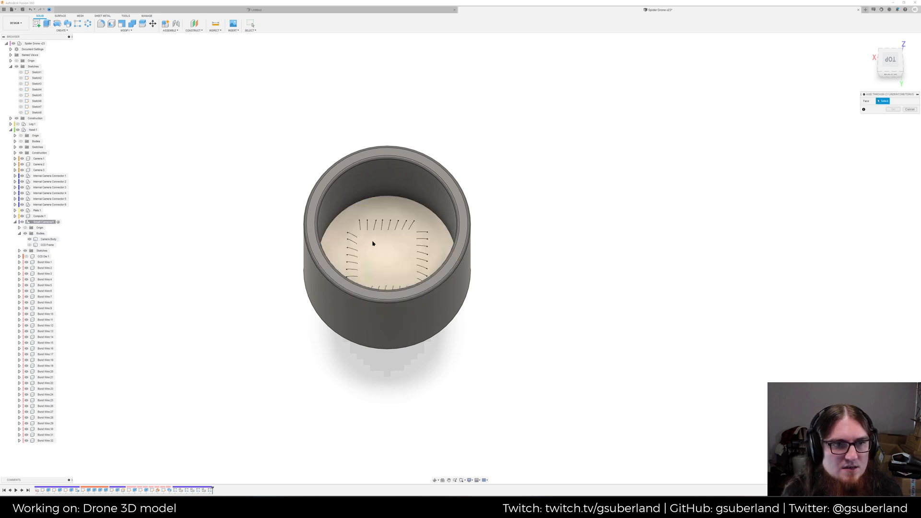
pyautogui.click(193, 30)
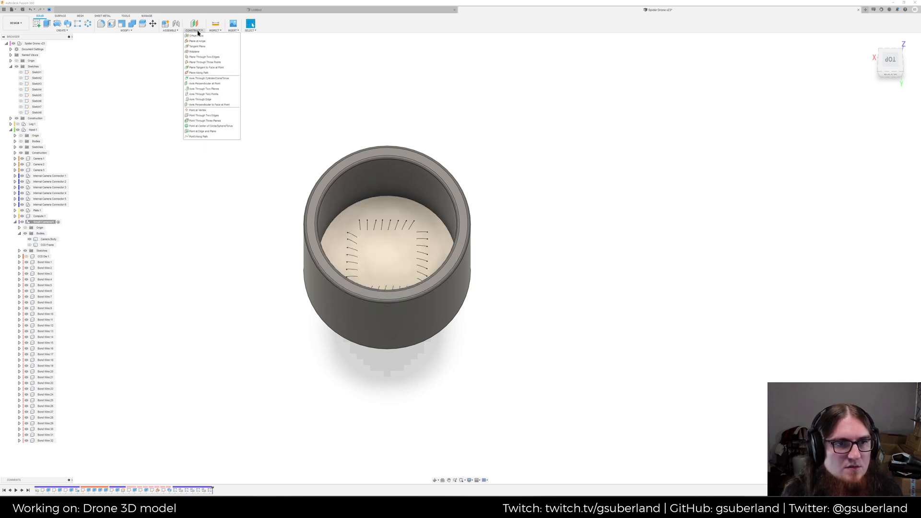
pyautogui.click(217, 79)
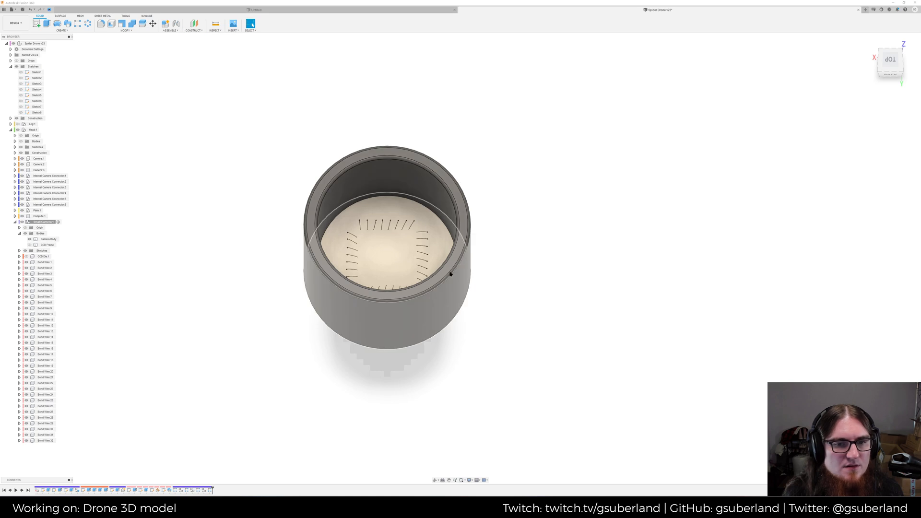
pyautogui.click(411, 343)
pyautogui.keyDown('shift'); pyautogui.moveTo(545, 319); pyautogui.dragTo(513, 286, button='middle'); pyautogui.keyUp('shift')
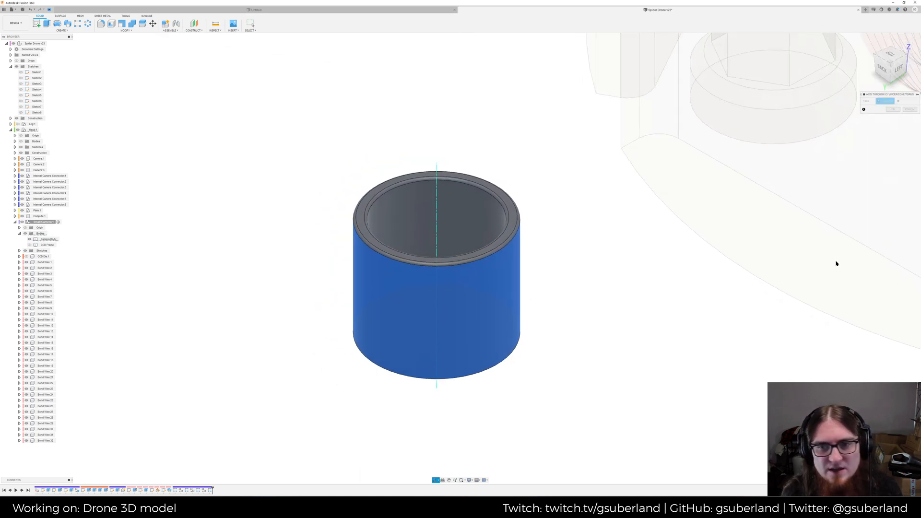
pyautogui.click(893, 110)
pyautogui.keyDown('shift'); pyautogui.moveTo(224, 115); pyautogui.dragTo(225, 152, button='middle'); pyautogui.keyUp('shift')
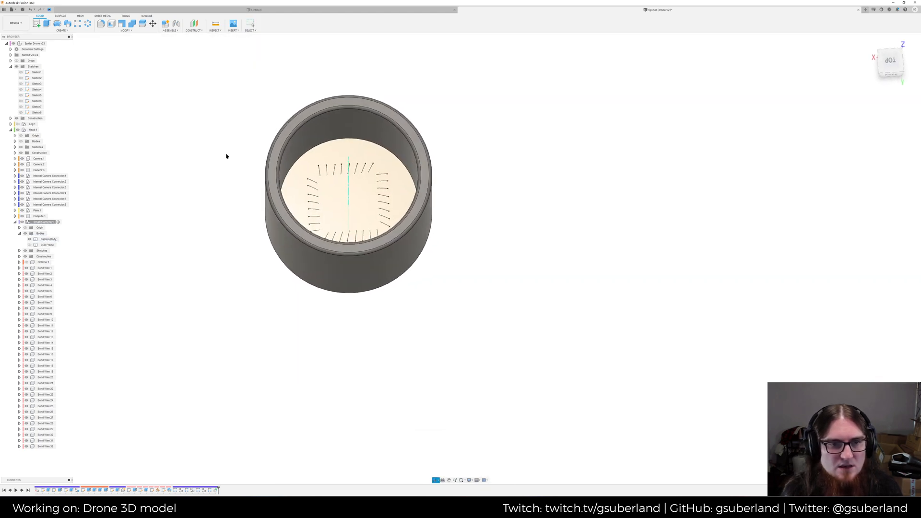
pyautogui.click(339, 156)
pyautogui.click(201, 33)
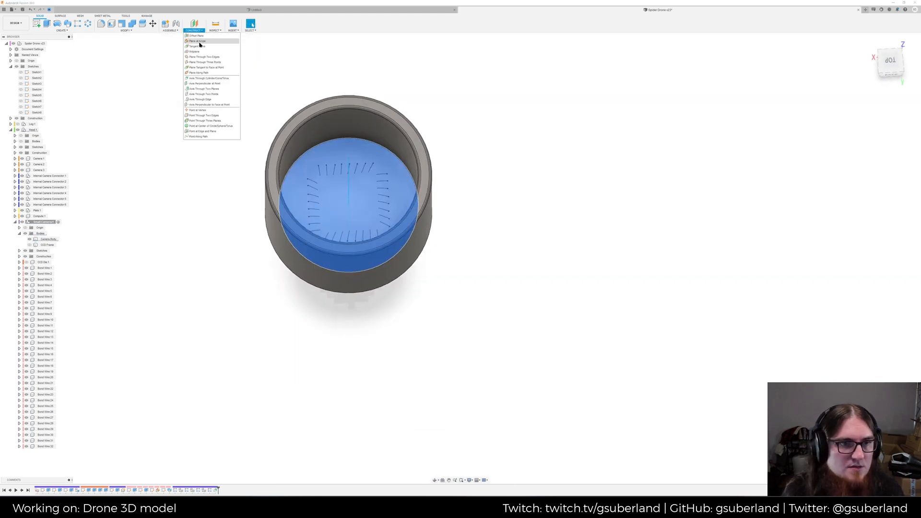
pyautogui.click(202, 40)
pyautogui.click(395, 228)
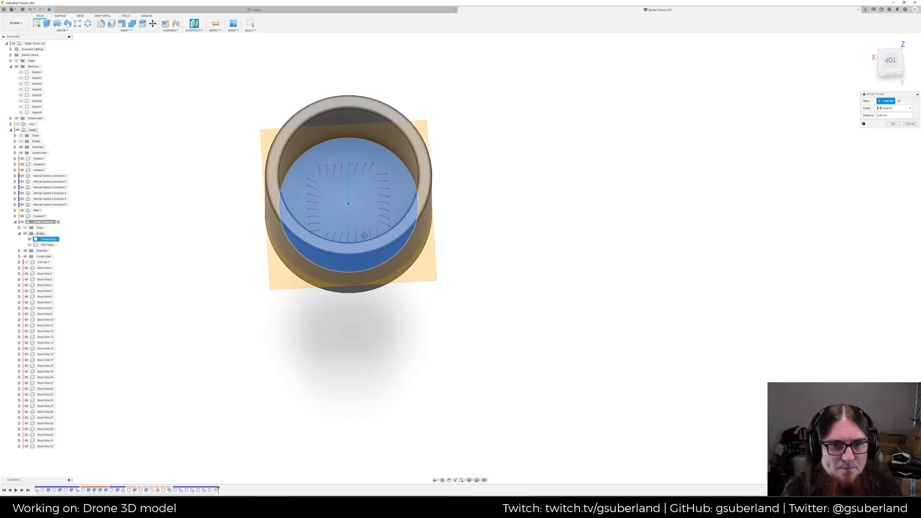
pyautogui.keyDown('shift'); pyautogui.moveTo(396, 228); pyautogui.dragTo(346, 298, button='middle'); pyautogui.keyUp('shift')
pyautogui.scroll(3, 346, 300)
pyautogui.moveTo(346, 300); pyautogui.dragTo(345, 217)
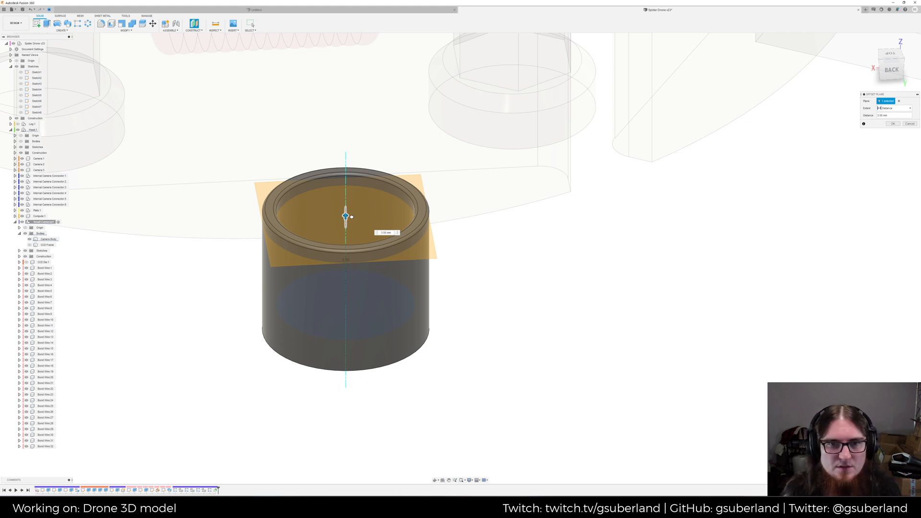
pyautogui.press('Escape')
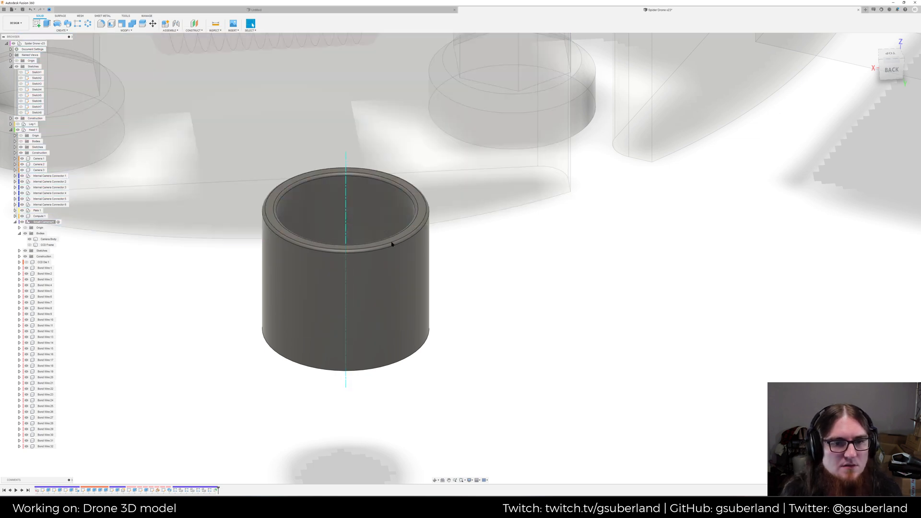
# Construct a plane at 0 degrees through the camera body's central axis and start a sketch on it
pyautogui.click(345, 201)
pyautogui.click(200, 31)
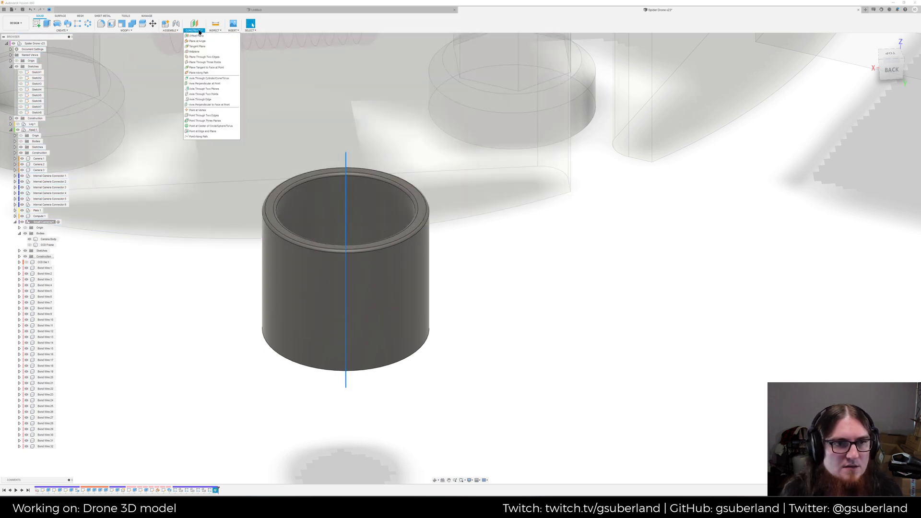
pyautogui.click(197, 40)
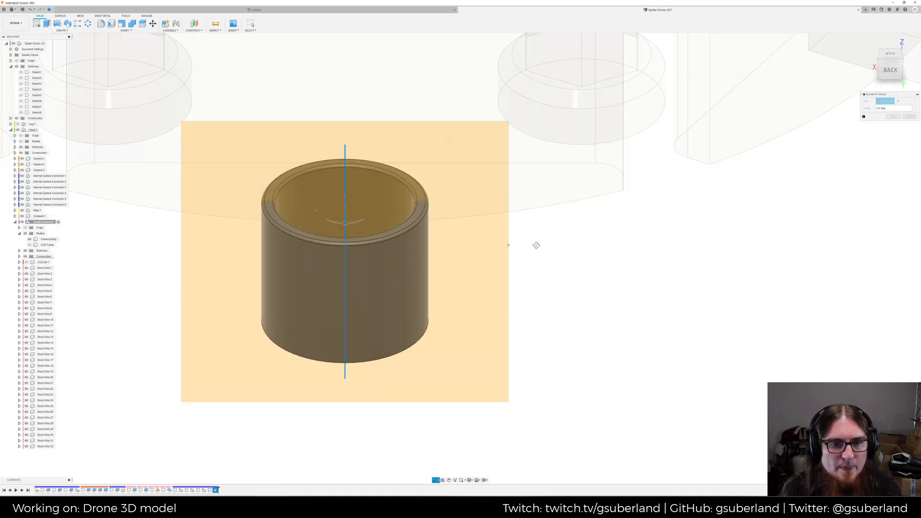
pyautogui.press('Return')
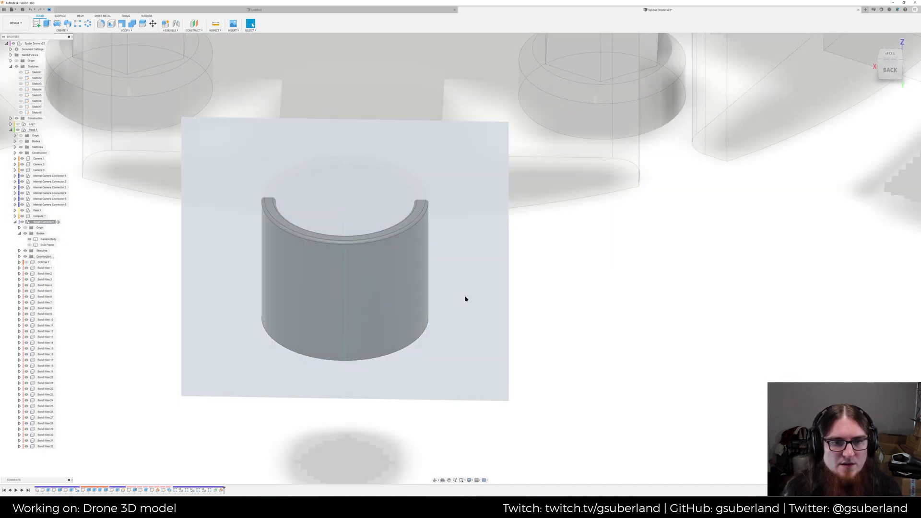
pyautogui.rightClick(465, 299)
pyautogui.click(465, 325)
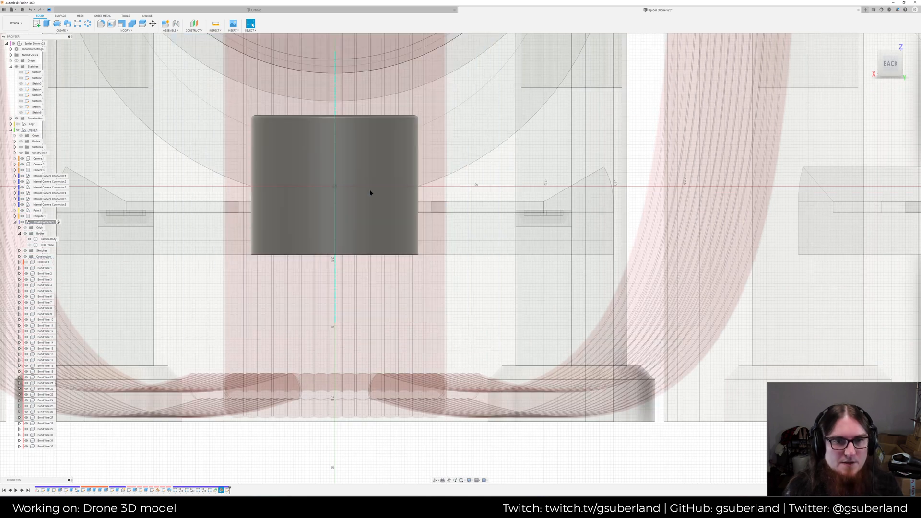
# Draw a fit point spline from the central axis just above the camera body's rim down to the rim's inner edge
pyautogui.moveTo(370, 218); pyautogui.dragTo(375, 309, button='middle')
pyautogui.scroll(6, 355, 247)
pyautogui.scroll(-1, 336, 230)
pyautogui.moveTo(253, 242)
pyautogui.mouseDown(button='middle')
pyautogui.moveTo(385, 256)
pyautogui.moveTo(385, 287)
pyautogui.mouseUp(button='middle')
pyautogui.moveTo(433, 202); pyautogui.dragTo(414, 203, button='middle')
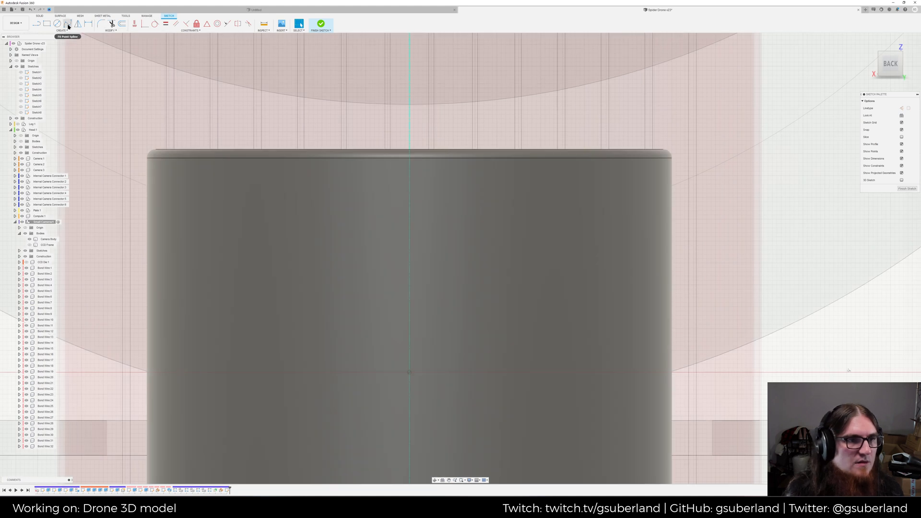
pyautogui.click(67, 23)
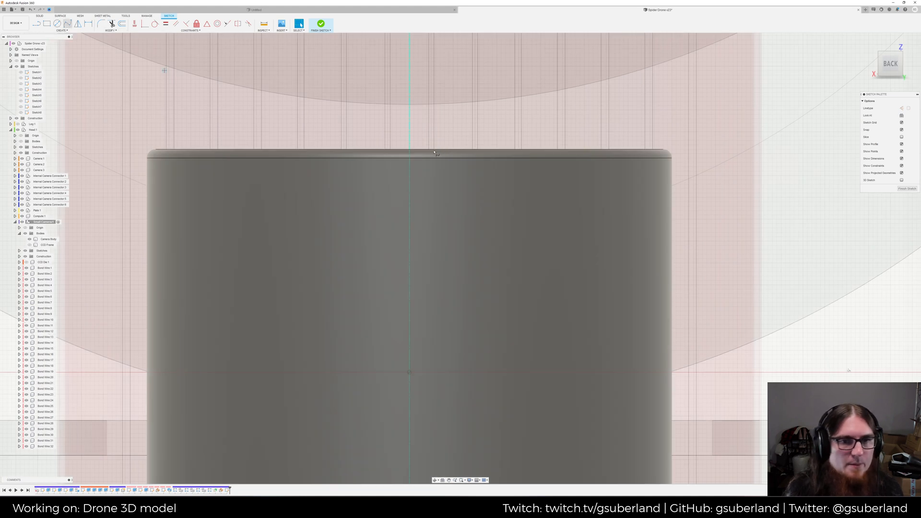
pyautogui.click(410, 131)
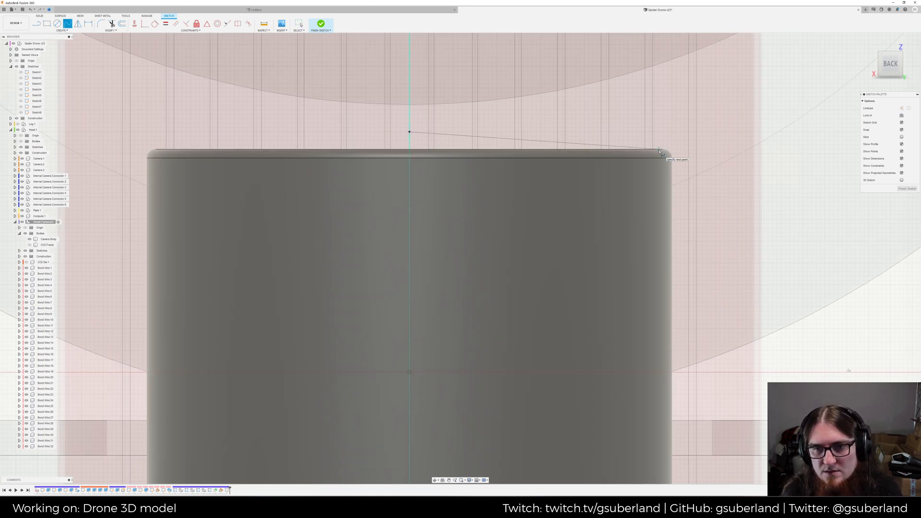
pyautogui.keyDown('shift'); pyautogui.moveTo(656, 149); pyautogui.dragTo(628, 158, button='middle'); pyautogui.keyUp('shift')
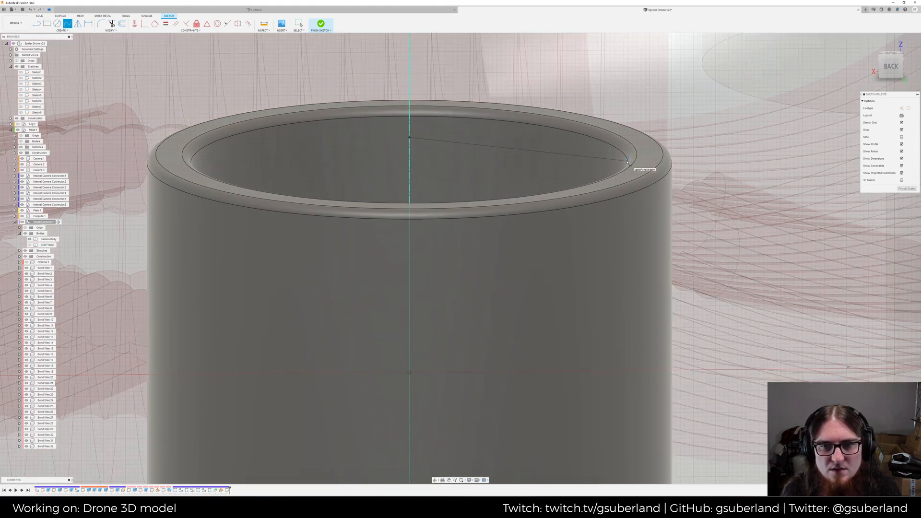
pyautogui.click(627, 167)
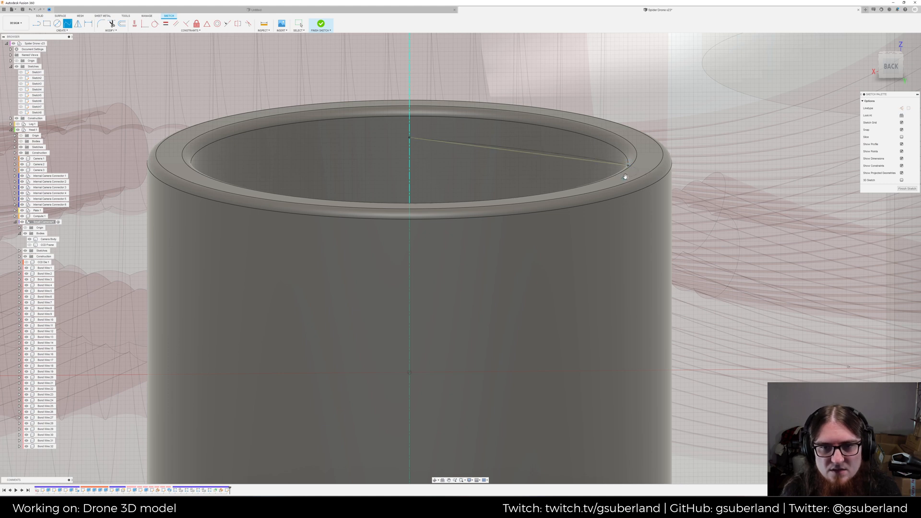
pyautogui.rightClick(456, 135)
pyautogui.click(466, 133)
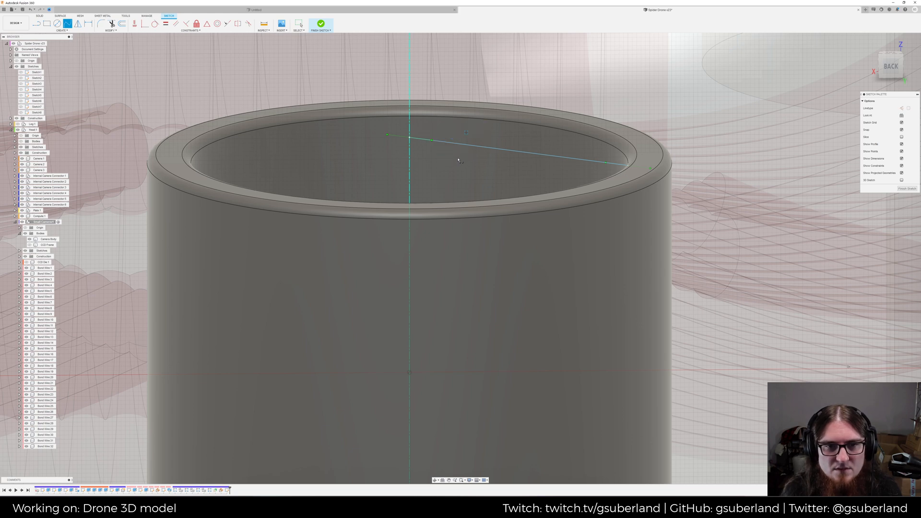
# Level the spline's tangent handle at the central axis so the curve arches like a lens surface
pyautogui.click(892, 67)
pyautogui.press('Escape')
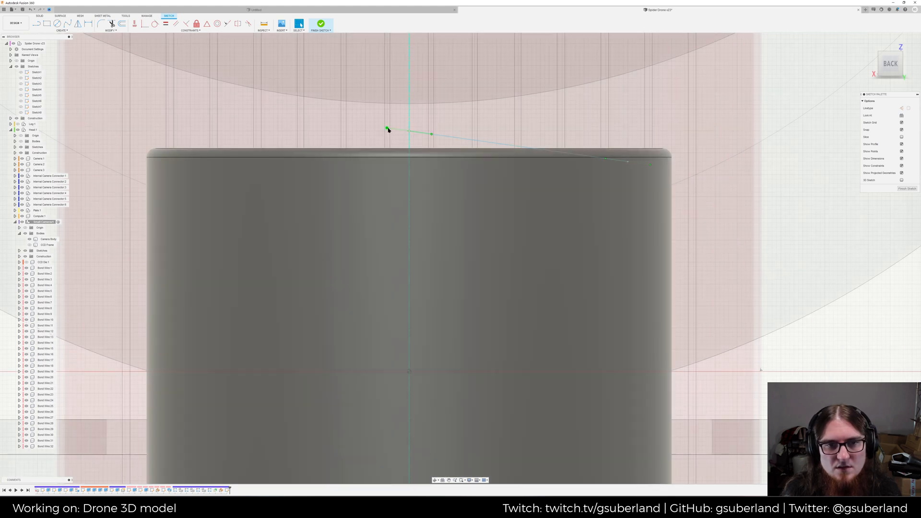
pyautogui.moveTo(386, 128); pyautogui.dragTo(365, 133)
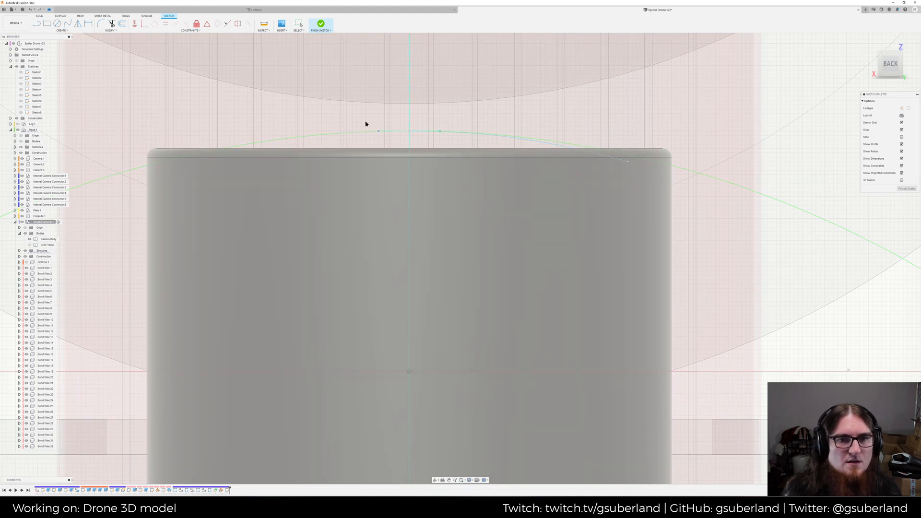
pyautogui.press('Escape')
# Draw a second fit point spline below the first, from the axis to the rim's inner edge, and level its tangent at the axis
pyautogui.moveTo(382, 99); pyautogui.dragTo(374, 126, button='middle')
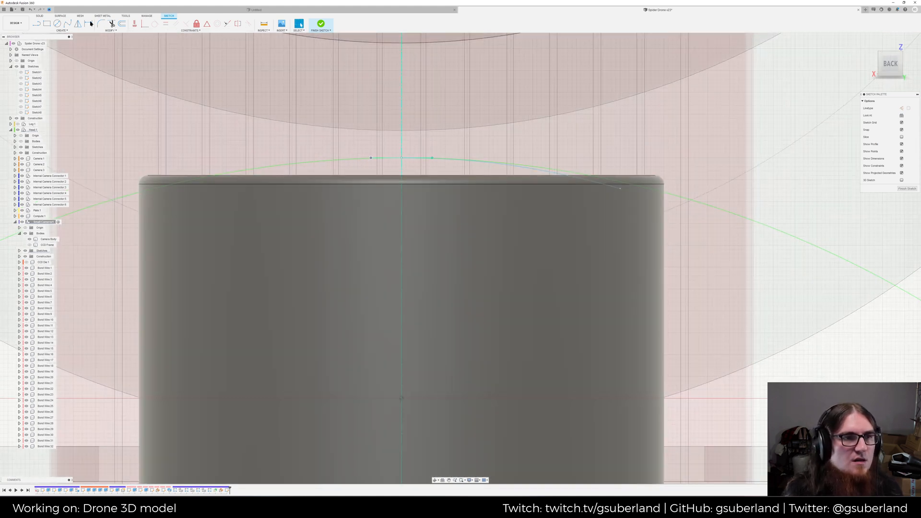
pyautogui.click(68, 23)
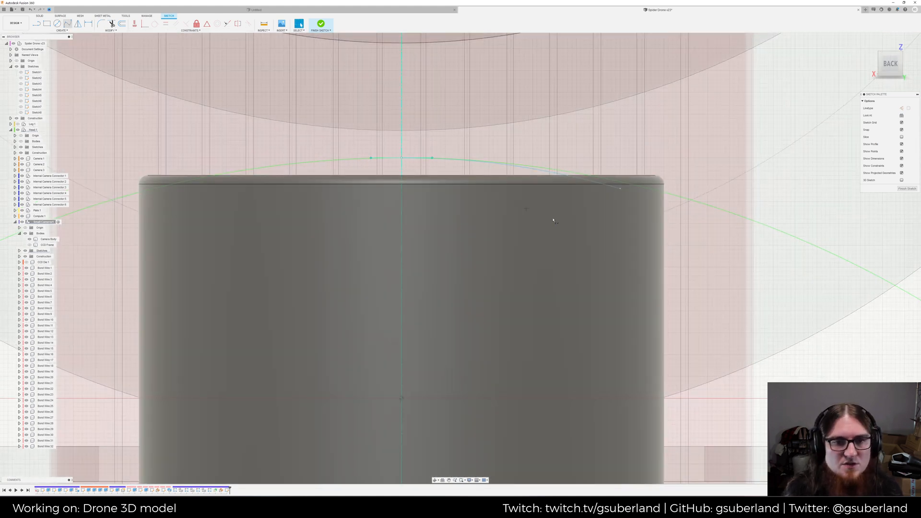
pyautogui.click(402, 172)
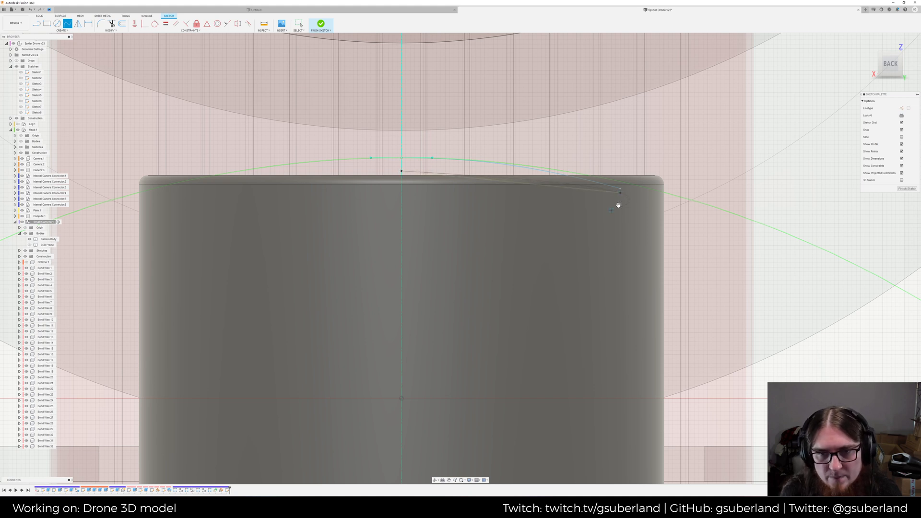
pyautogui.rightClick(462, 120)
pyautogui.click(474, 122)
pyautogui.press('Escape')
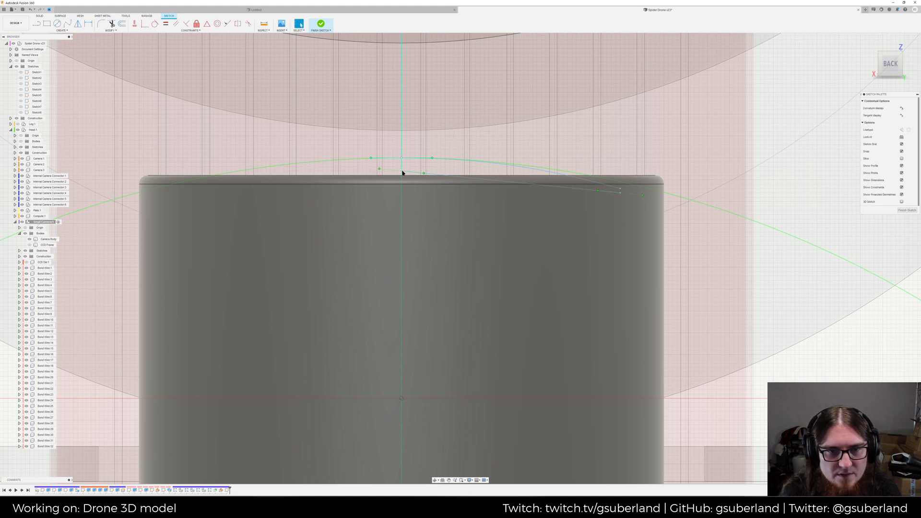
pyautogui.click(402, 172)
pyautogui.moveTo(424, 174); pyautogui.dragTo(432, 173)
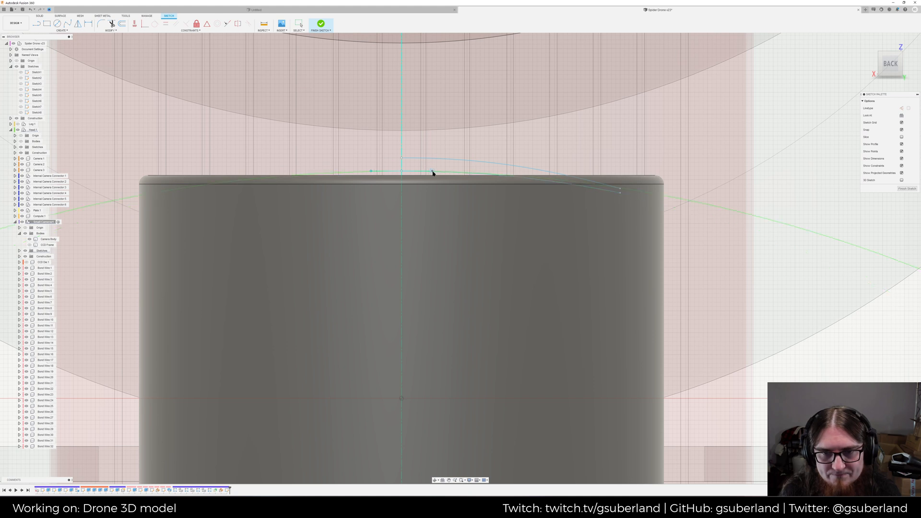
# Hide the camera body and lengthen the lower spline's tangent handle at the rim to refine the lens curvature
pyautogui.click(620, 196)
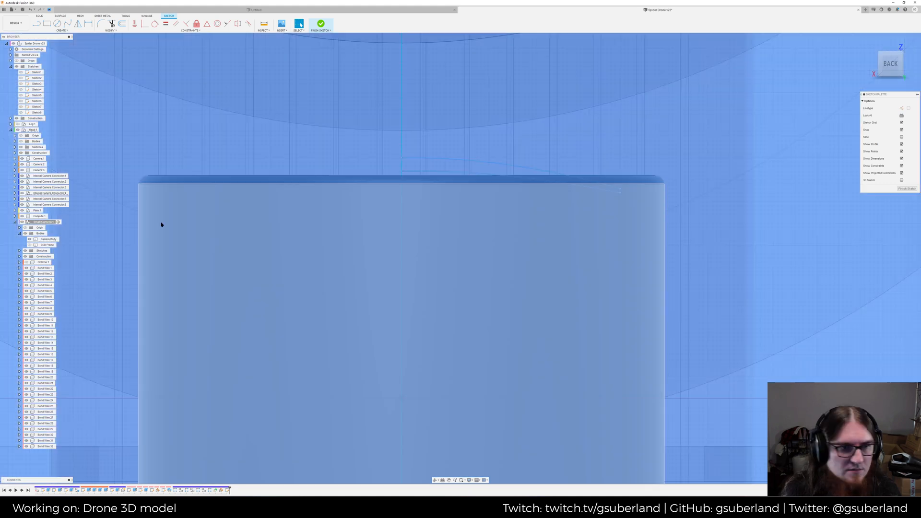
pyautogui.click(161, 224)
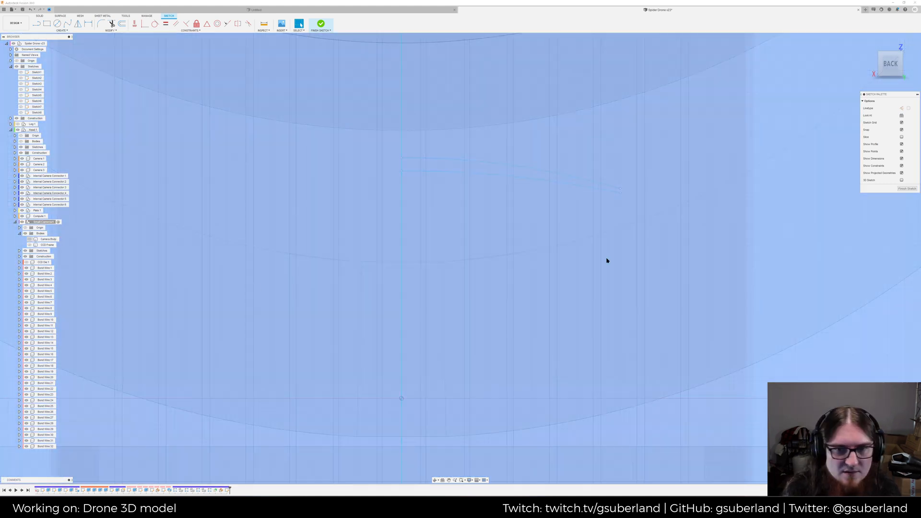
pyautogui.click(621, 193)
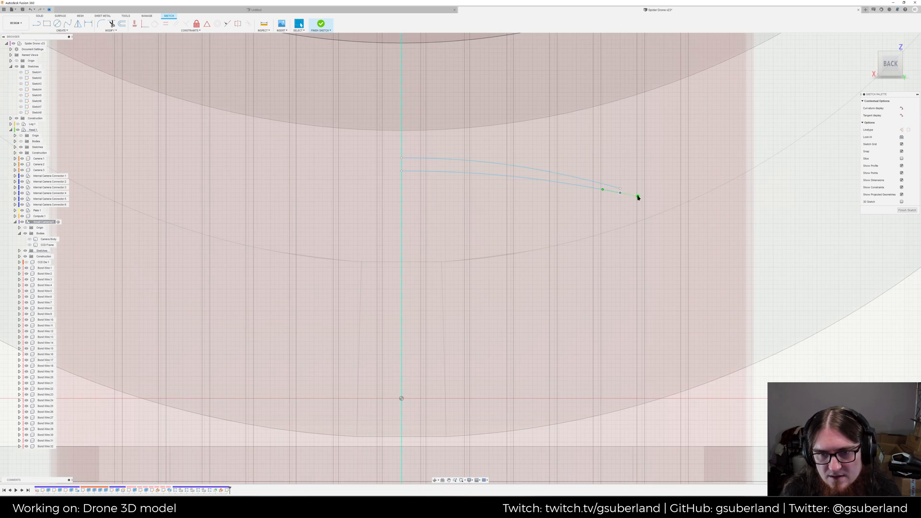
pyautogui.moveTo(637, 196); pyautogui.dragTo(654, 201)
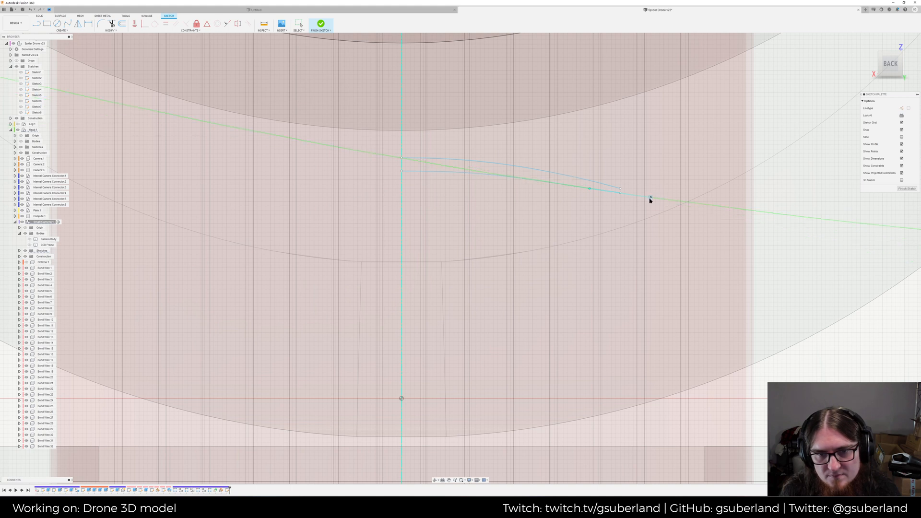
pyautogui.moveTo(652, 202); pyautogui.dragTo(652, 201)
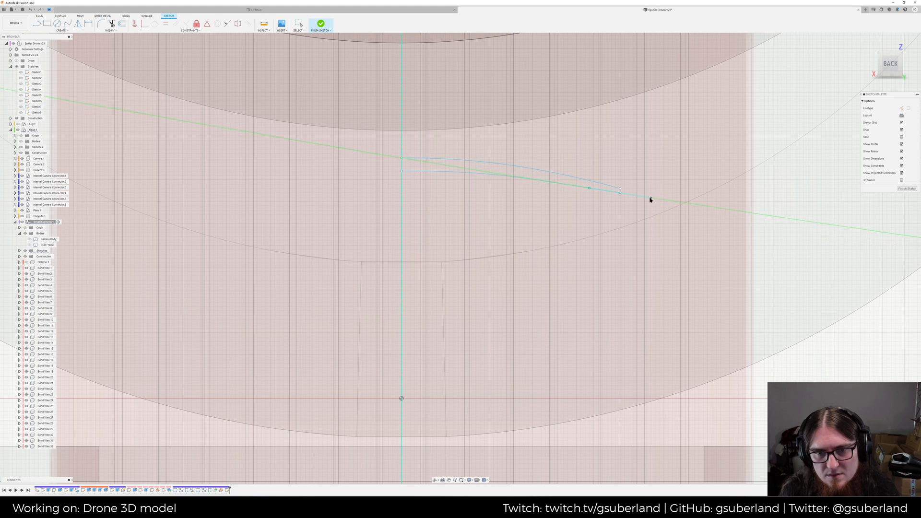
pyautogui.click(650, 200)
pyautogui.press('Escape')
# Close the lens profile with straight lines joining the two splines at the axis and at the rim, and finish the sketch
pyautogui.press('l')
pyautogui.click(402, 157)
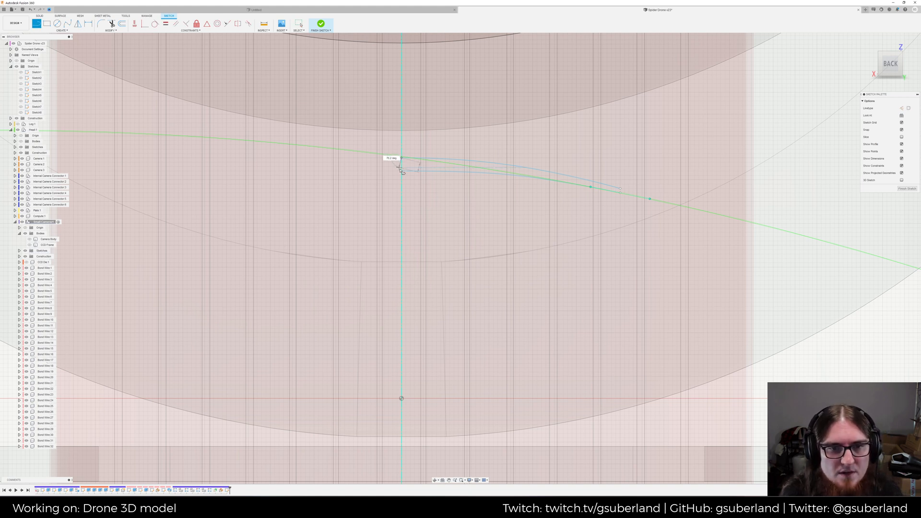
pyautogui.click(401, 171)
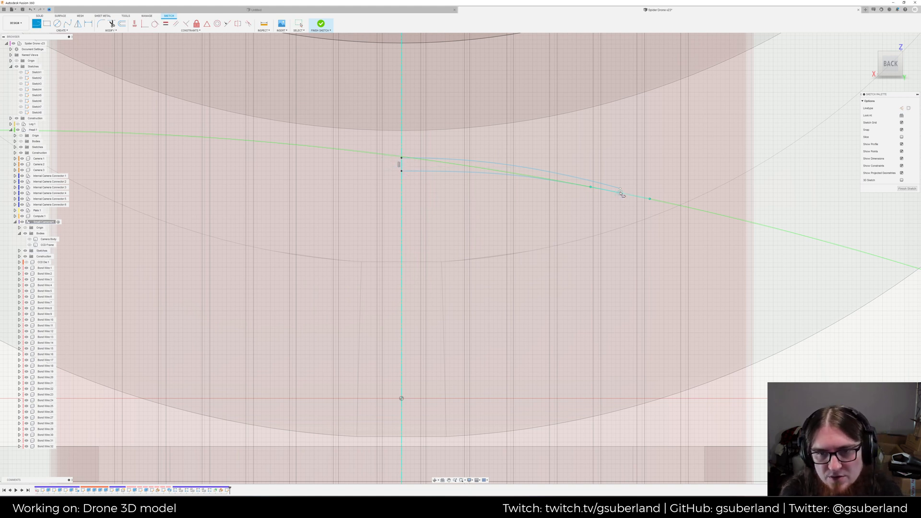
pyautogui.click(621, 190)
pyautogui.click(321, 24)
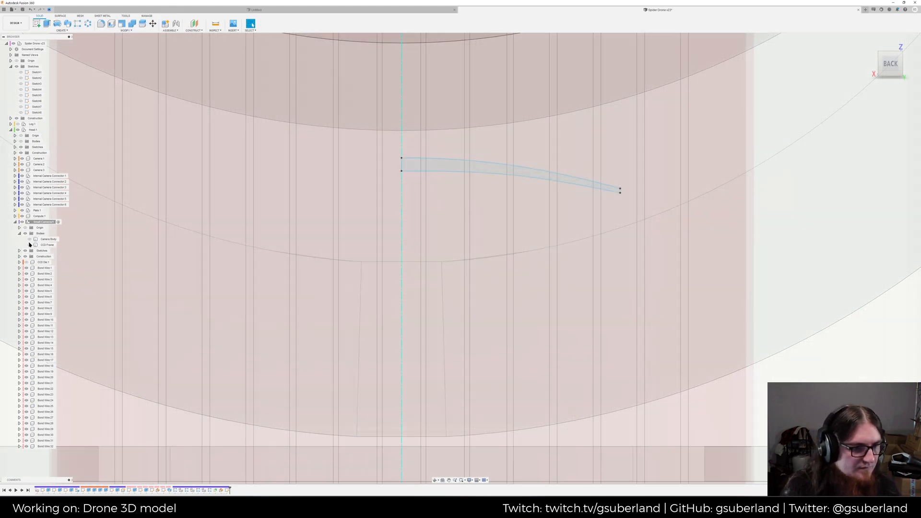
# Show the camera body again and revolve the lens profile 360 degrees about the central axis as a new body
pyautogui.click(30, 240)
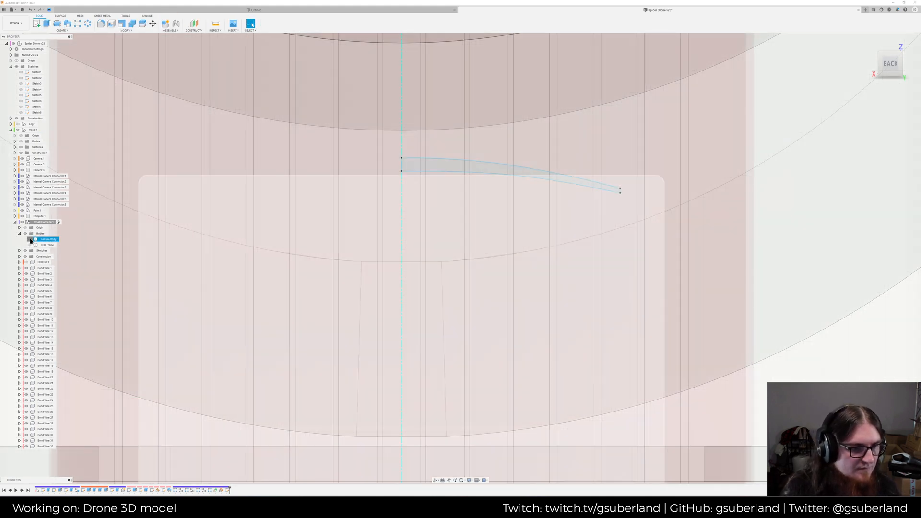
pyautogui.click(29, 240)
pyautogui.keyDown('shift'); pyautogui.moveTo(508, 128); pyautogui.dragTo(508, 132, button='middle'); pyautogui.keyUp('shift')
pyautogui.keyDown('shift'); pyautogui.moveTo(453, 318); pyautogui.dragTo(460, 218, button='middle'); pyautogui.keyUp('shift')
pyautogui.click(444, 260)
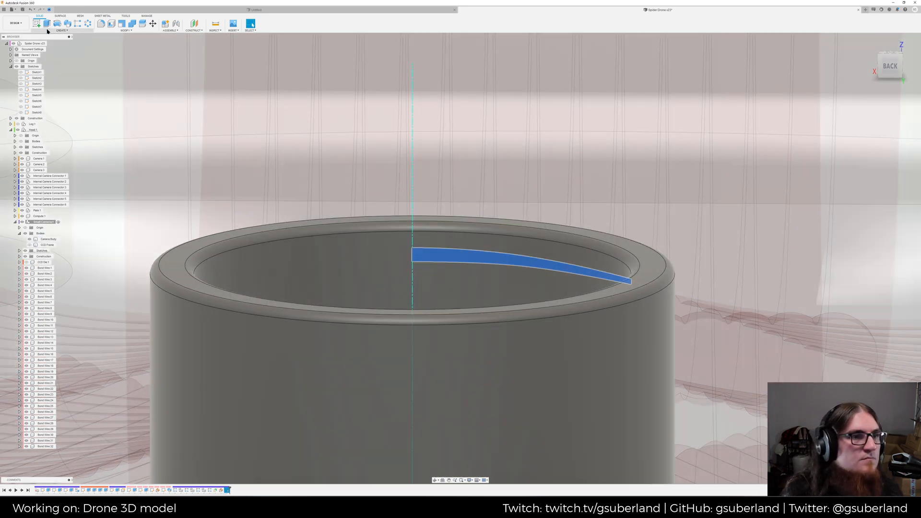
pyautogui.click(57, 23)
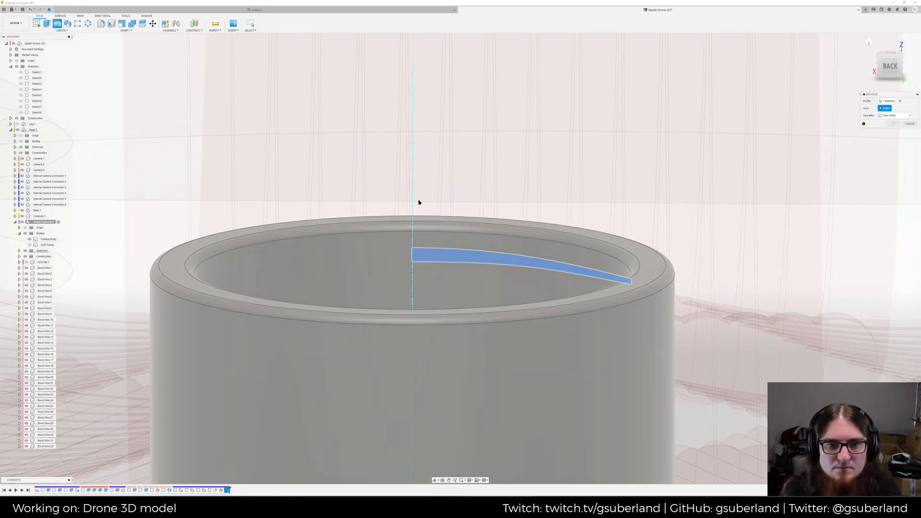
pyautogui.click(412, 206)
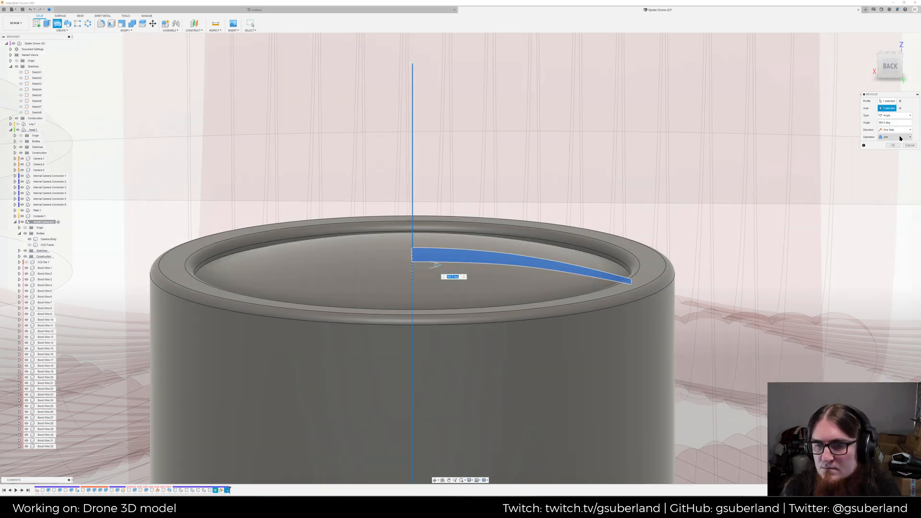
pyautogui.click(907, 137)
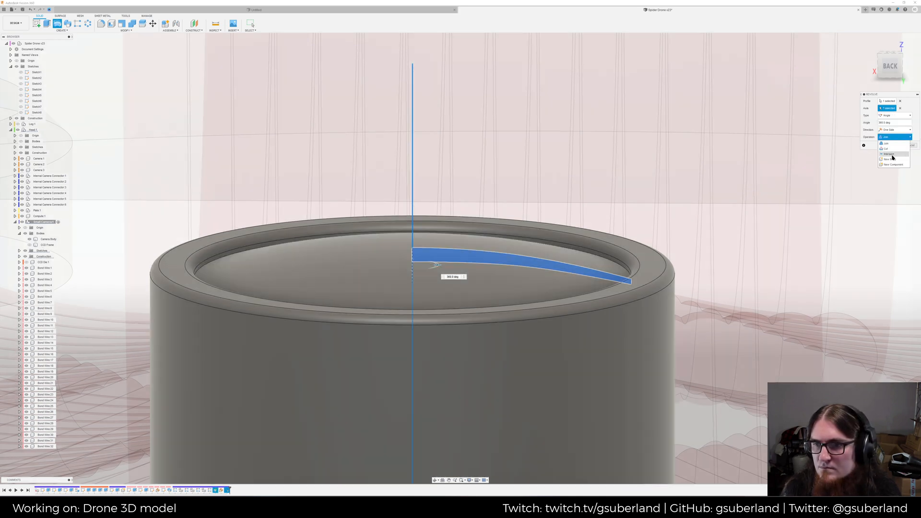
pyautogui.click(892, 160)
pyautogui.click(894, 145)
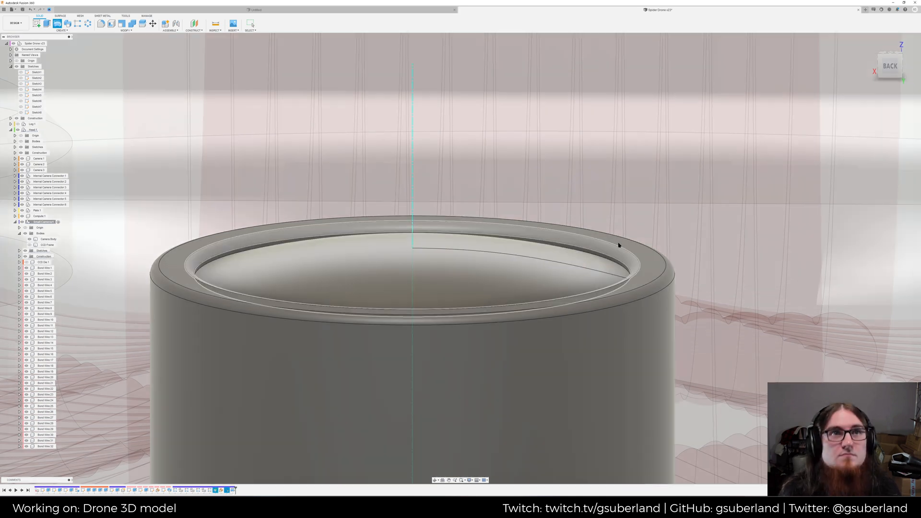
# Find the glass appearances in the library and apply Glass (Clear) to the revolved lens body
pyautogui.scroll(-4, 569, 293)
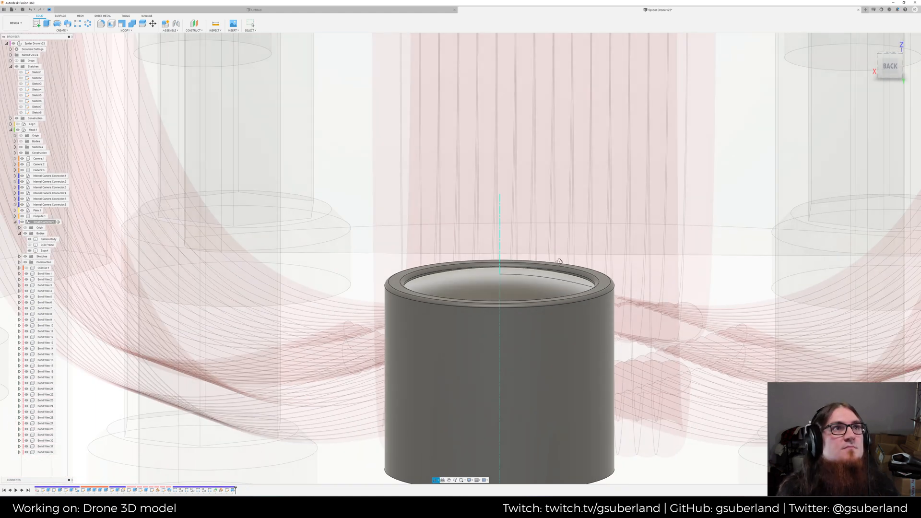
pyautogui.keyDown('shift'); pyautogui.moveTo(558, 260); pyautogui.dragTo(578, 307, button='middle'); pyautogui.keyUp('shift')
pyautogui.moveTo(577, 205); pyautogui.dragTo(681, 159, button='middle')
pyautogui.scroll(-5, 529, 272)
pyautogui.moveTo(532, 288); pyautogui.dragTo(321, 201, button='middle')
pyautogui.scroll(4, 247, 176)
pyautogui.moveTo(240, 176); pyautogui.dragTo(355, 268, button='middle')
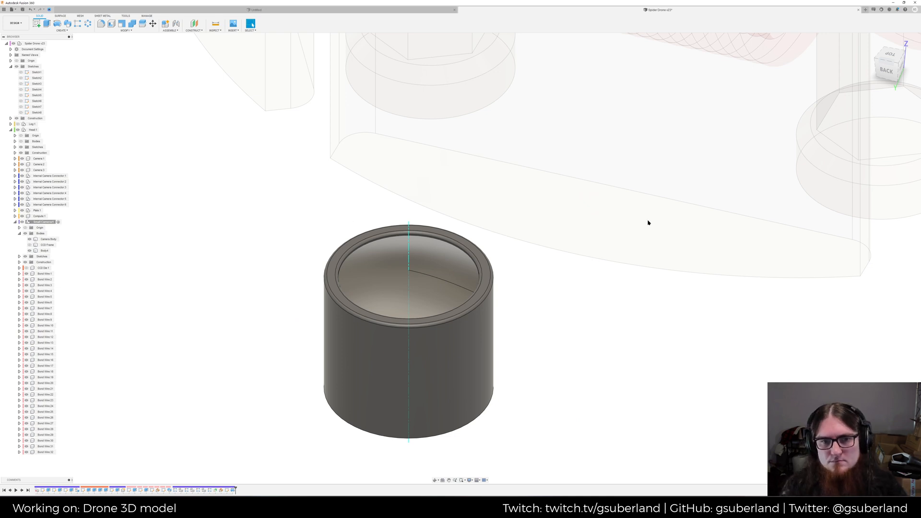
pyautogui.press('a')
pyautogui.click(858, 194)
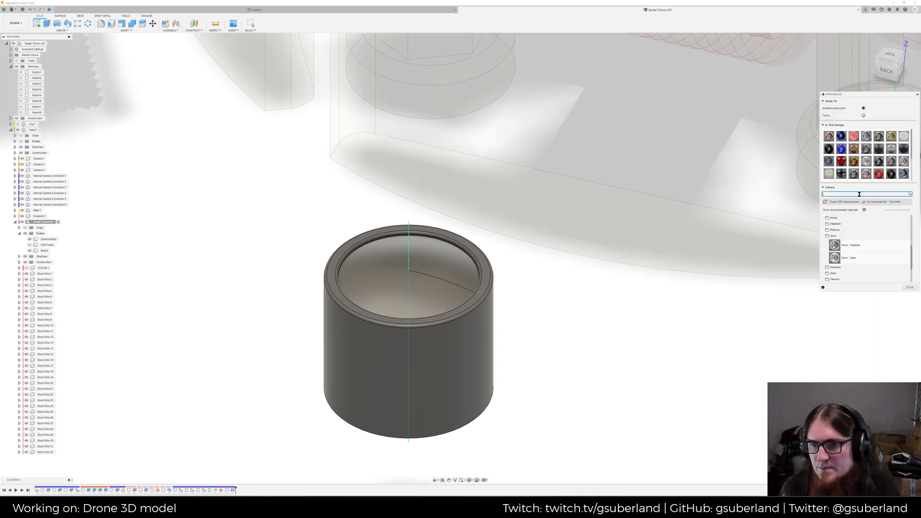
pyautogui.write('glass')
pyautogui.press('Return')
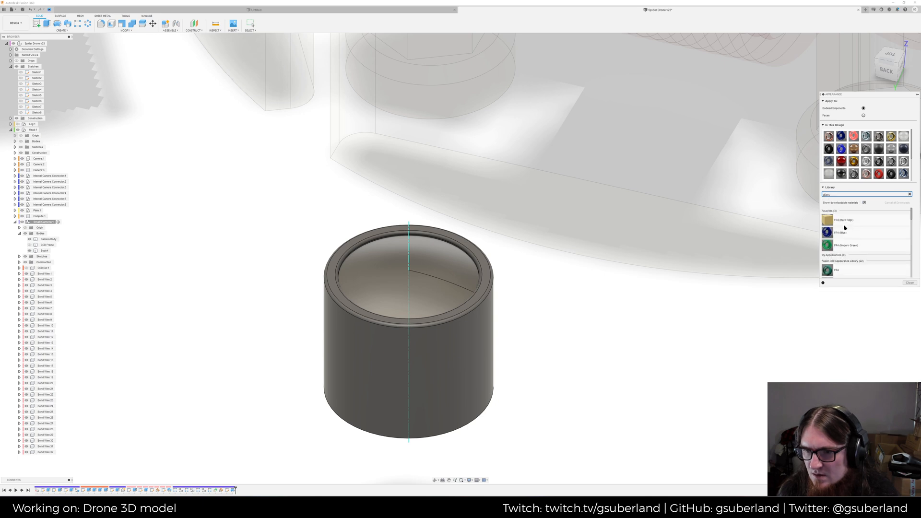
pyautogui.scroll(-3, 874, 242)
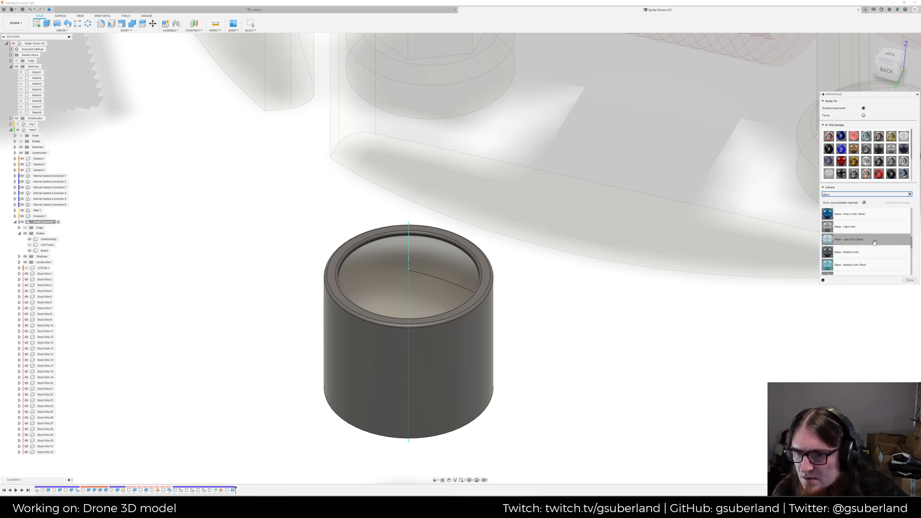
pyautogui.scroll(-5, 874, 242)
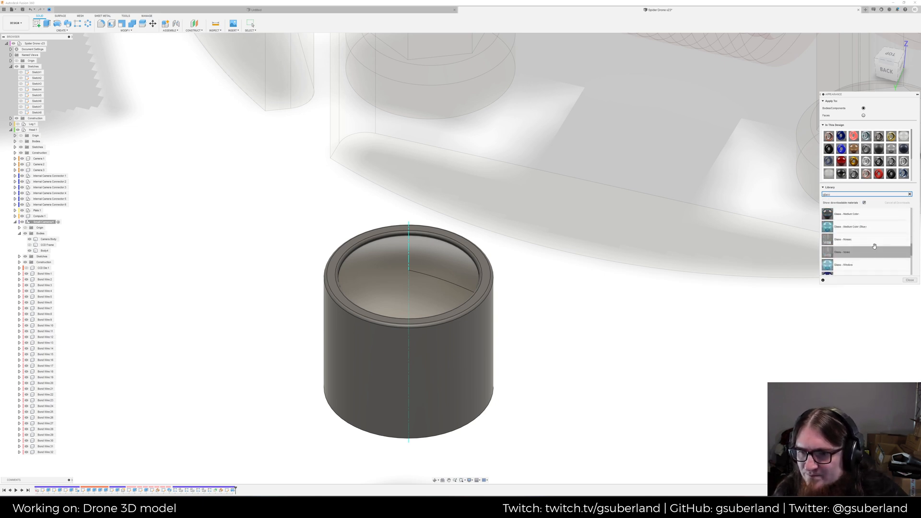
pyautogui.scroll(-3, 864, 235)
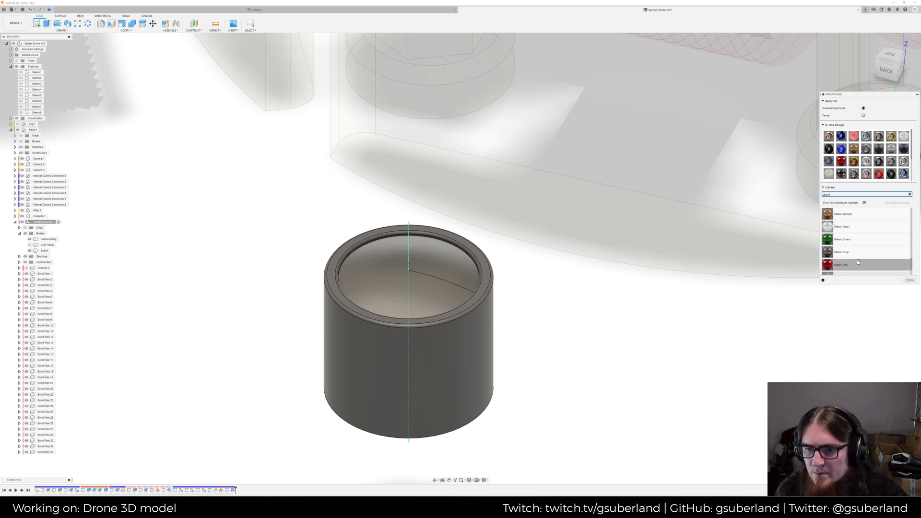
pyautogui.moveTo(860, 228); pyautogui.dragTo(429, 277)
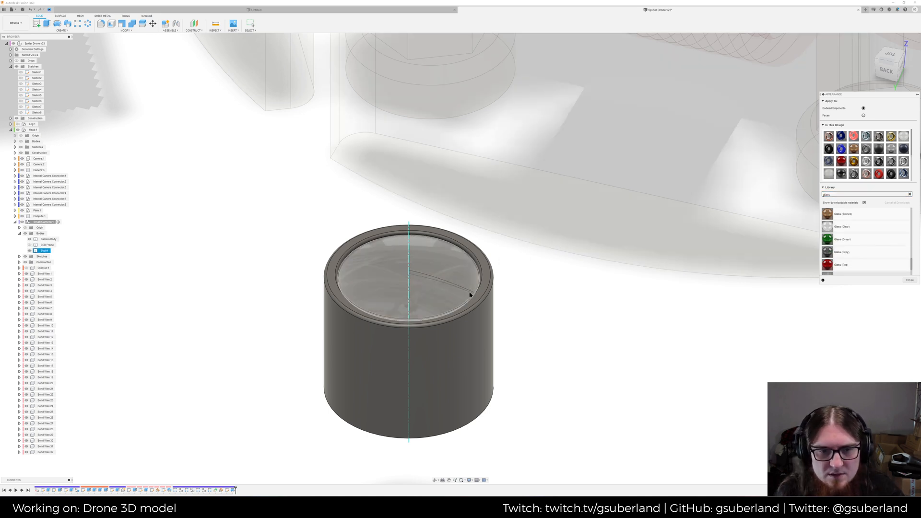
# Show the CCD Frame body beneath the lens and close the appearance settings
pyautogui.keyDown('shift'); pyautogui.moveTo(437, 326); pyautogui.dragTo(424, 350, button='middle'); pyautogui.keyUp('shift')
pyautogui.click(30, 246)
pyautogui.click(30, 245)
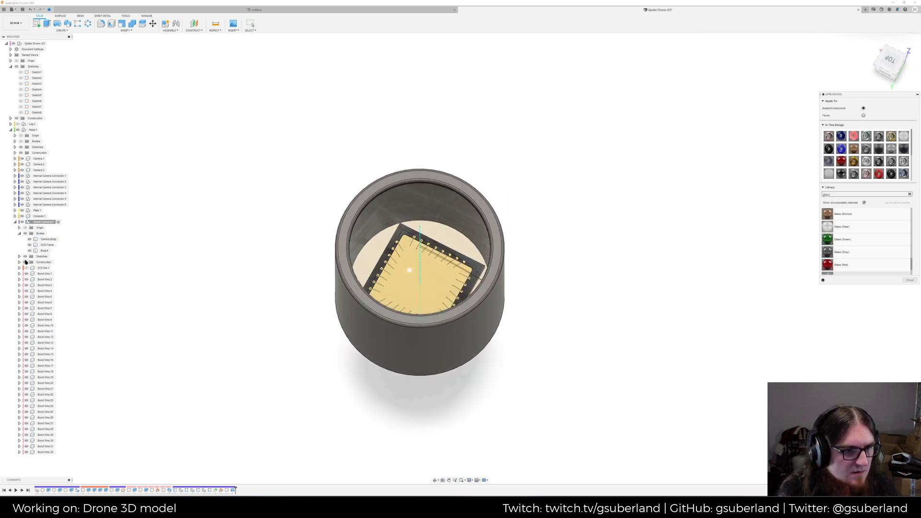
pyautogui.click(910, 280)
# Save the design with the default version description and show the CCD Die component inside the camera body
pyautogui.hotkey('ctrl', 's')
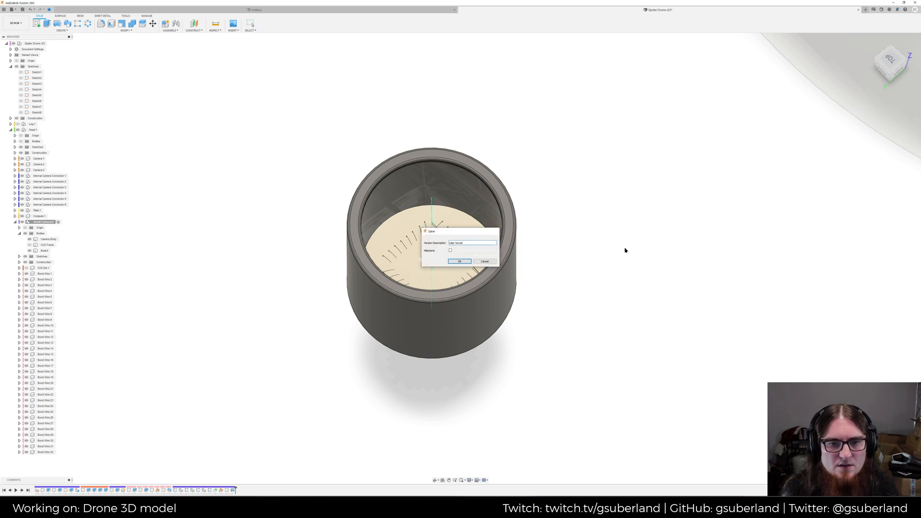
pyautogui.press('Return')
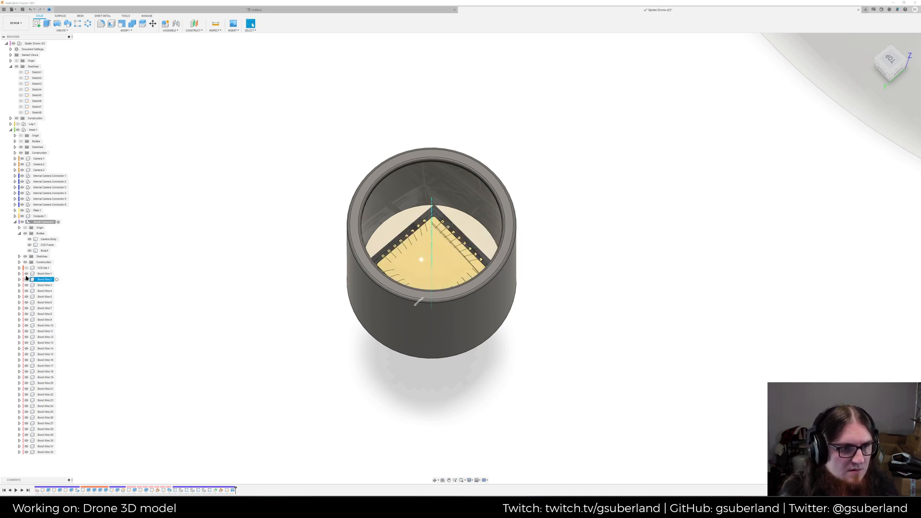
pyautogui.scroll(2, 280, 265)
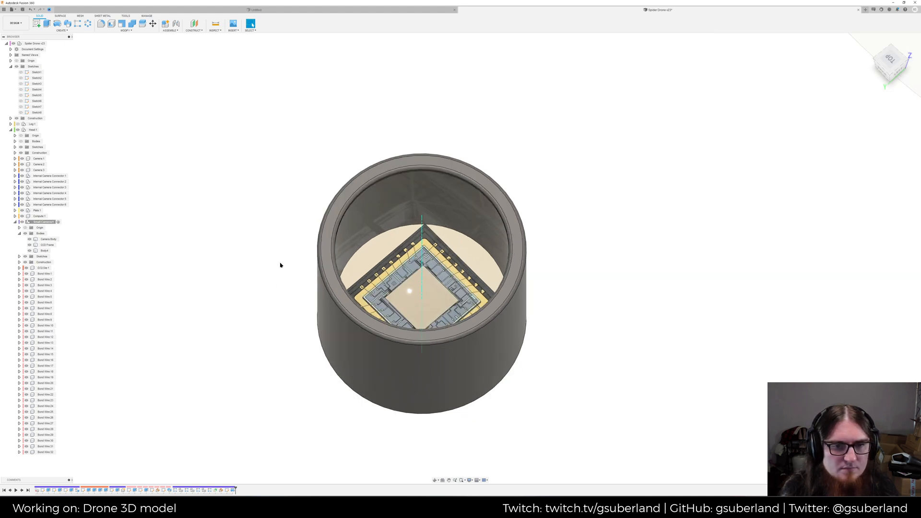
# Switch to the Render workspace and hide the construction axis running through the camera body
pyautogui.click(15, 23)
pyautogui.click(19, 59)
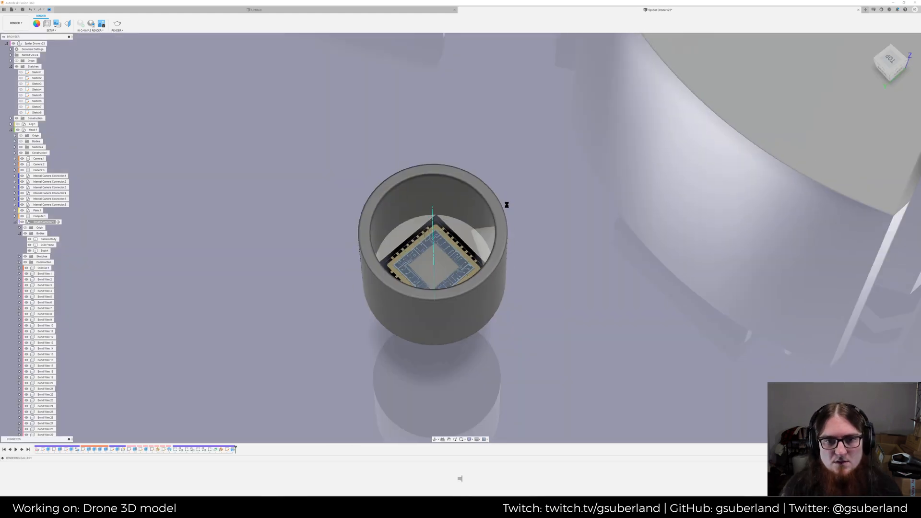
pyautogui.keyDown('shift'); pyautogui.moveTo(479, 243); pyautogui.dragTo(425, 256, button='middle'); pyautogui.keyUp('shift')
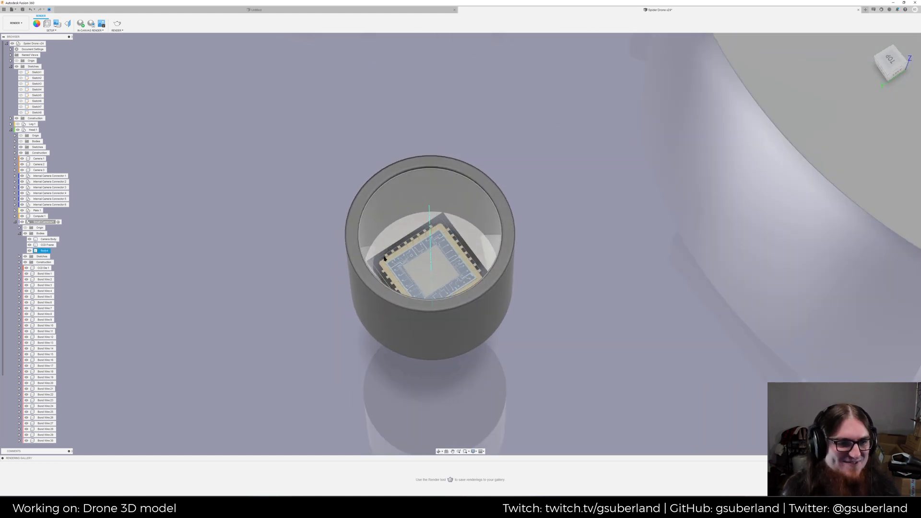
pyautogui.click(20, 262)
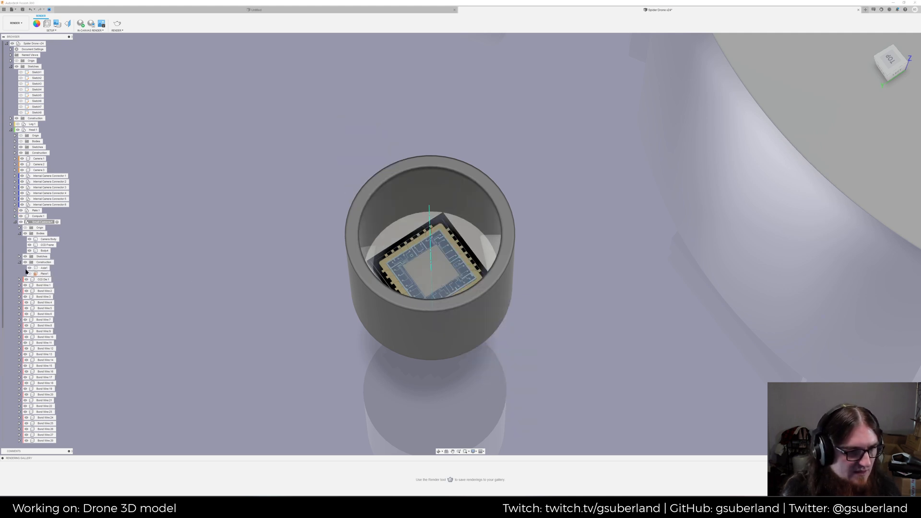
pyautogui.keyDown('shift'); pyautogui.moveTo(527, 231); pyautogui.dragTo(545, 254, button='middle'); pyautogui.keyUp('shift')
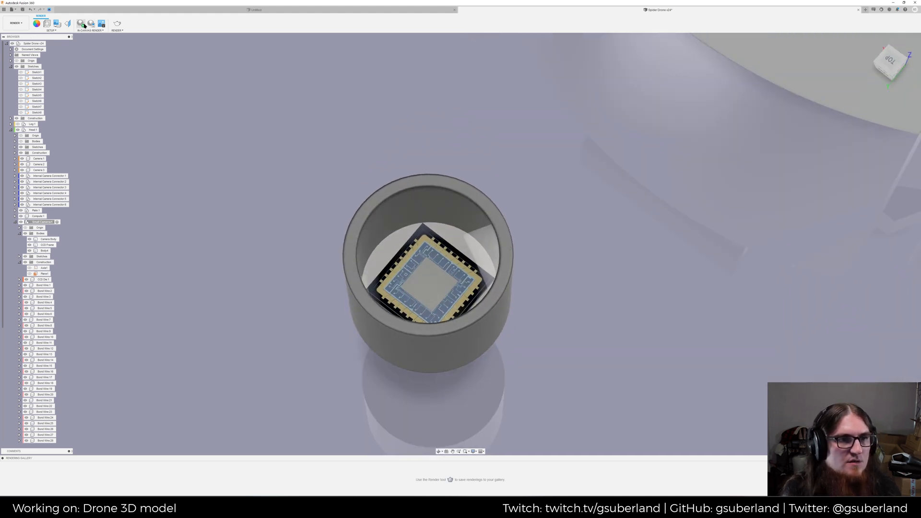
# Preview the small camera with an in-canvas render to check how the sensor looks through the glass lens
pyautogui.click(81, 23)
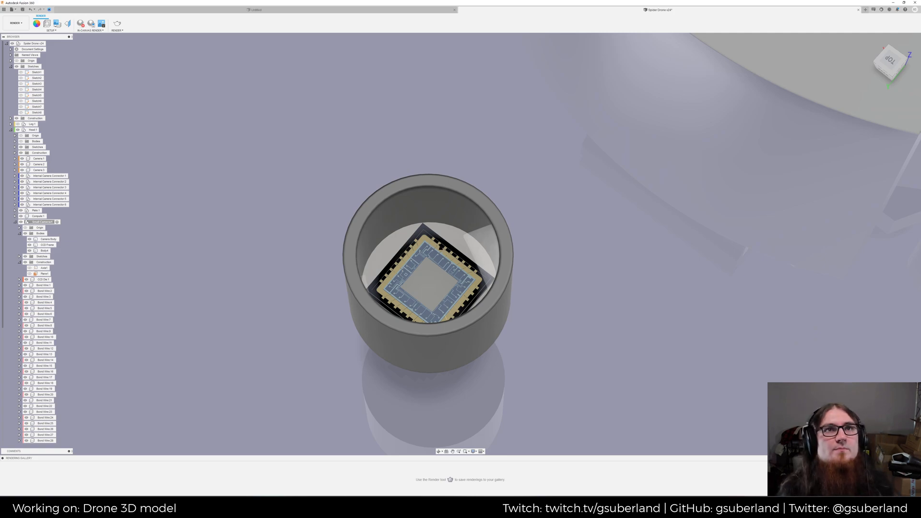
pyautogui.click(441, 247)
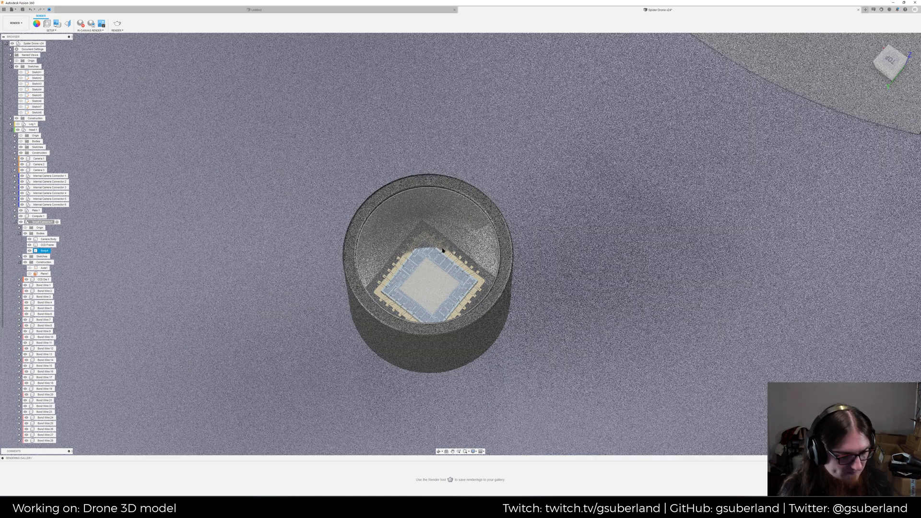
pyautogui.click(663, 321)
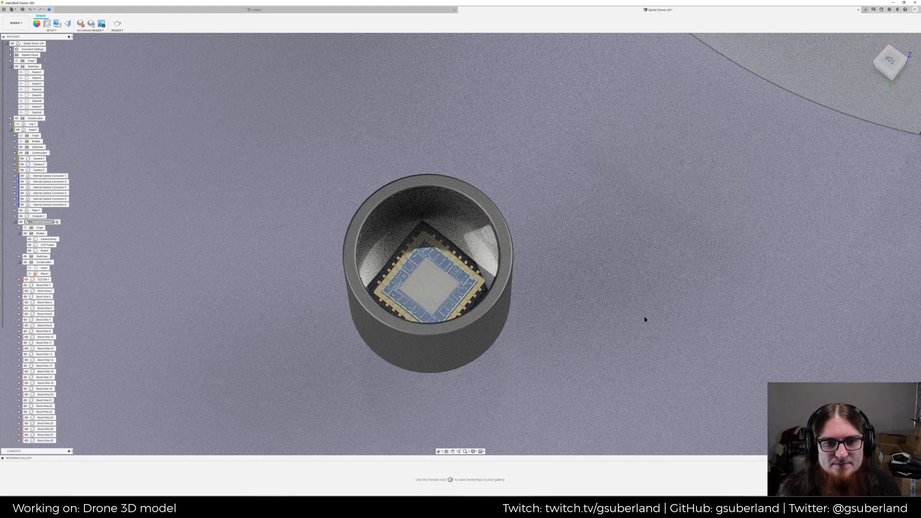
pyautogui.moveTo(662, 257); pyautogui.dragTo(631, 260, button='middle')
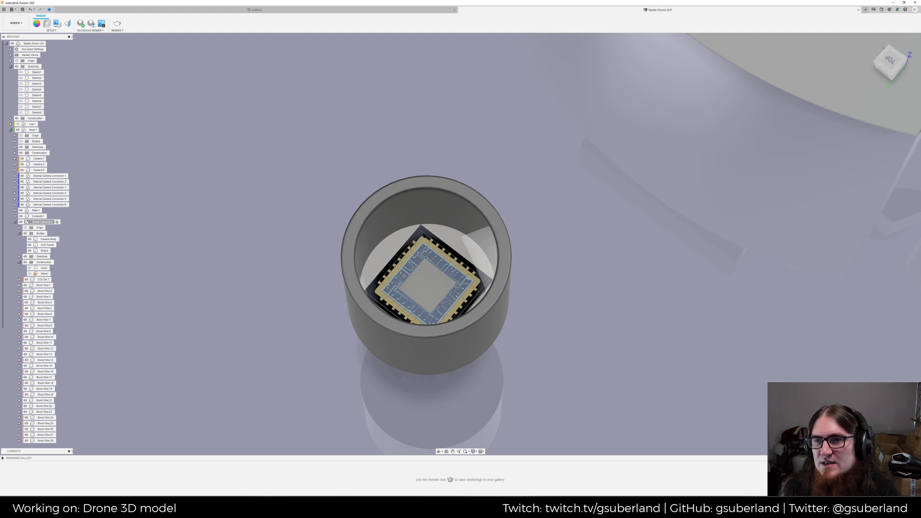
# Search the appearance library for glass, apply Glass - Light Color to the small camera's lens and close the appearance settings
pyautogui.press('a')
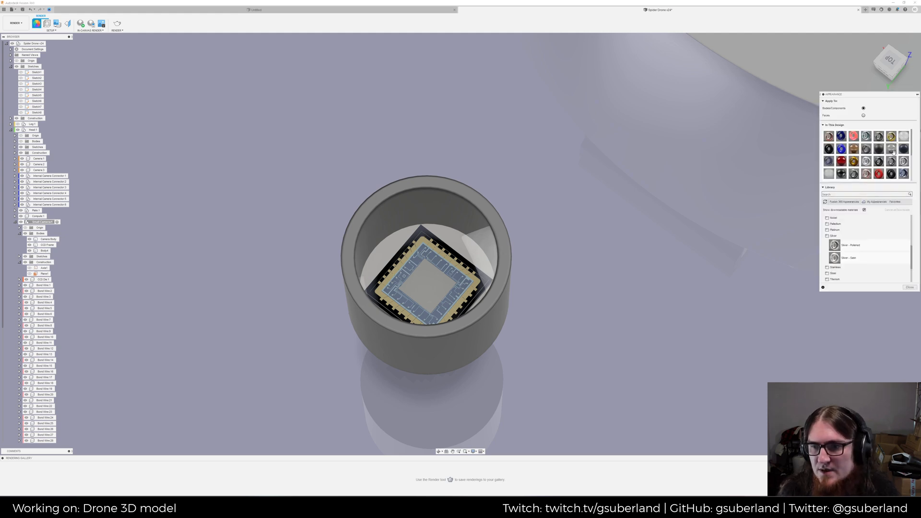
pyautogui.click(854, 194)
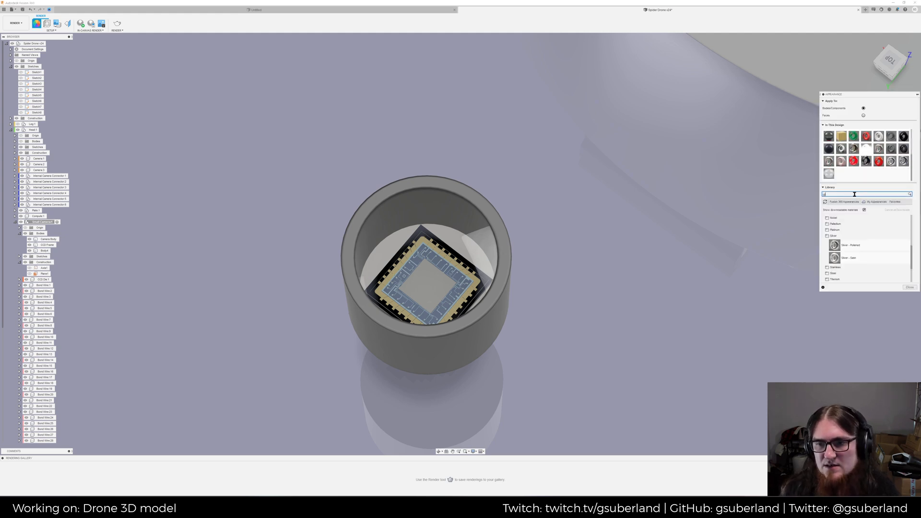
pyautogui.press('Return')
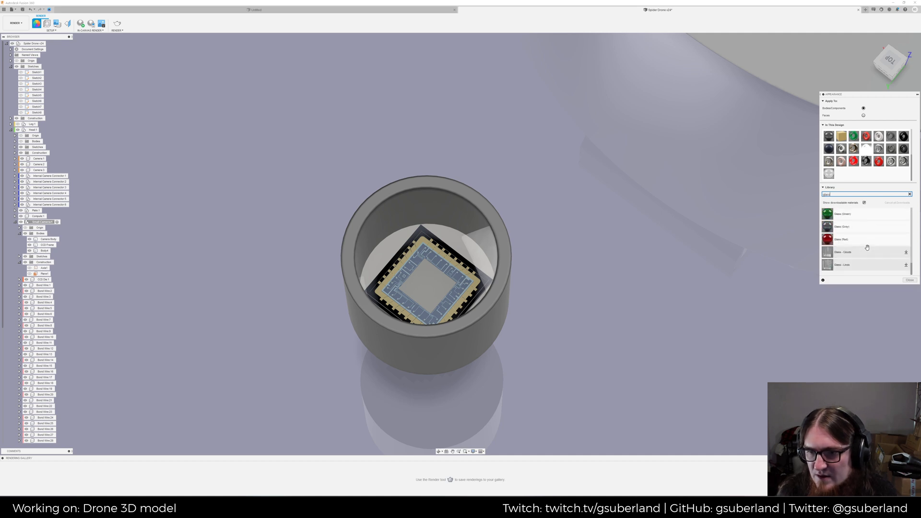
pyautogui.scroll(3, 867, 248)
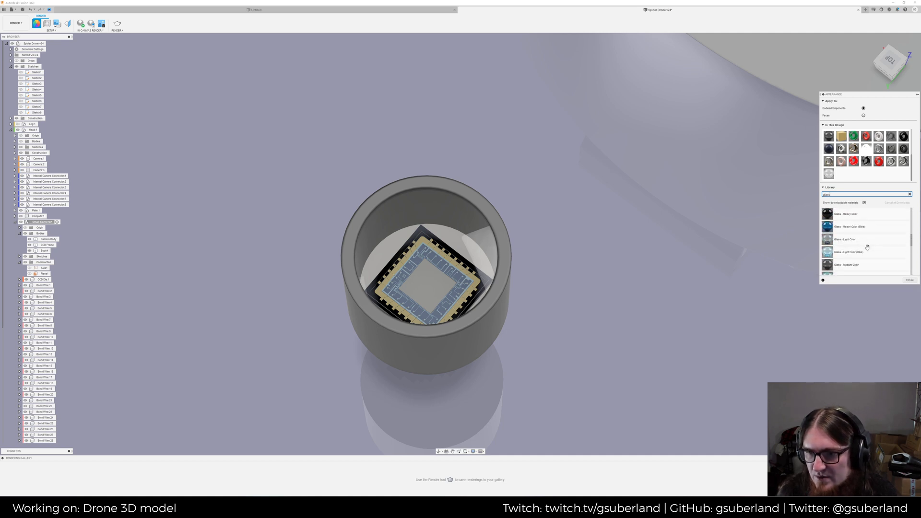
pyautogui.scroll(-3, 867, 248)
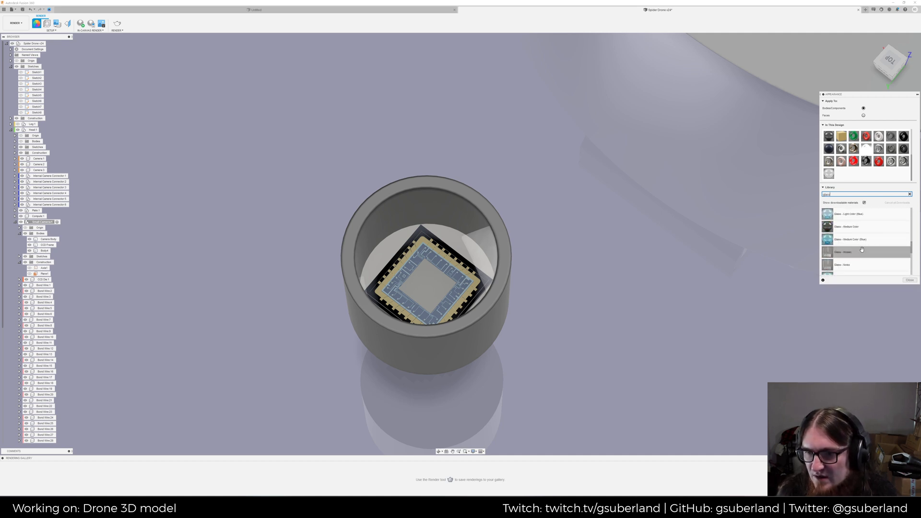
pyautogui.scroll(3, 867, 238)
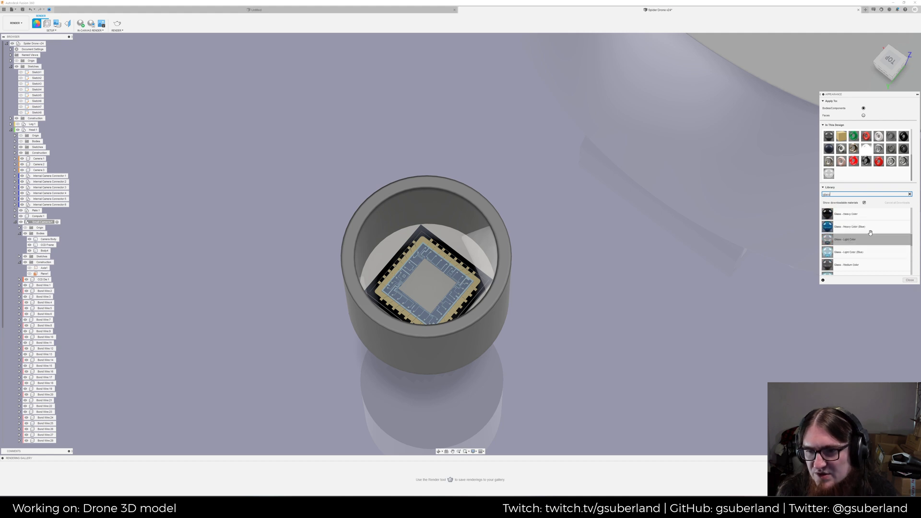
pyautogui.moveTo(870, 241); pyautogui.dragTo(417, 247)
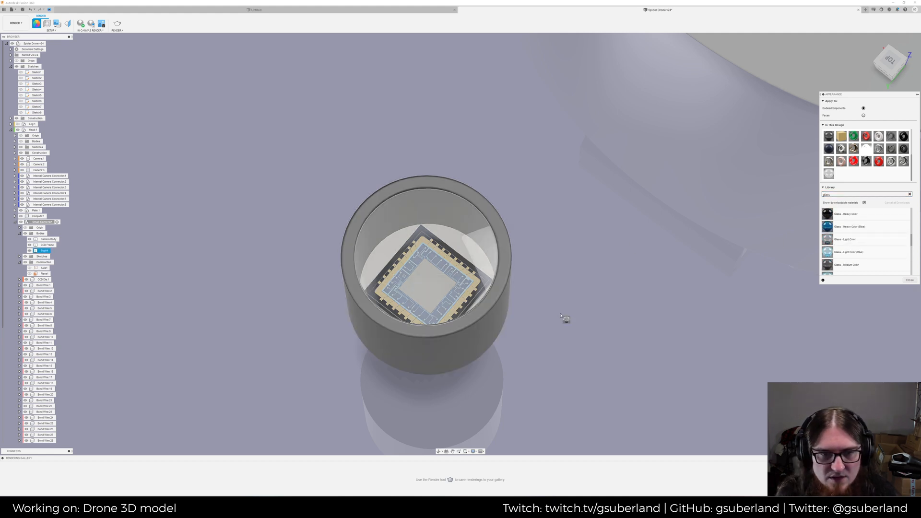
pyautogui.click(909, 280)
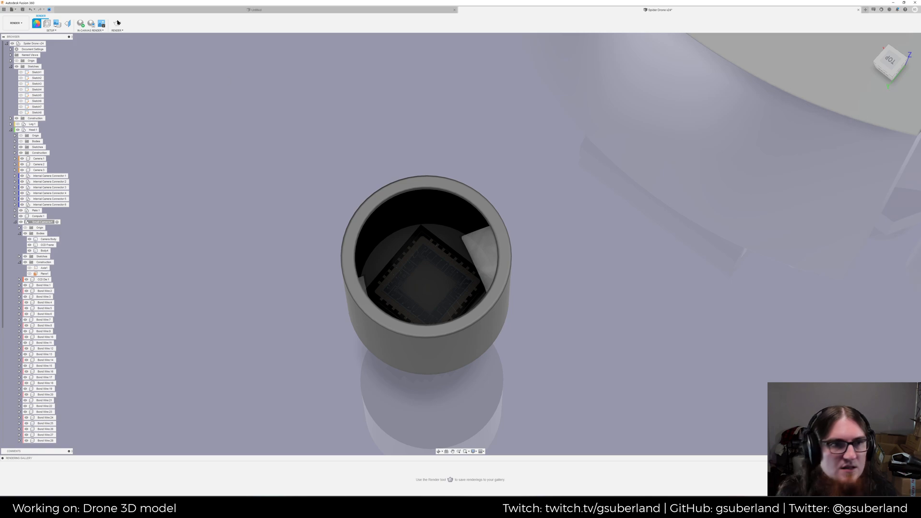
# Preview the lens with an in-canvas render, both close up and together with the whole drone head
pyautogui.click(84, 25)
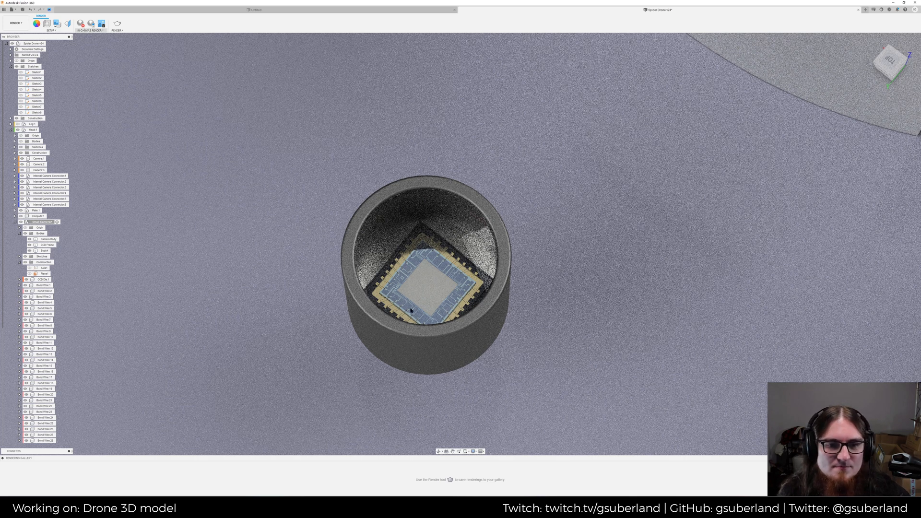
pyautogui.scroll(-10, 411, 311)
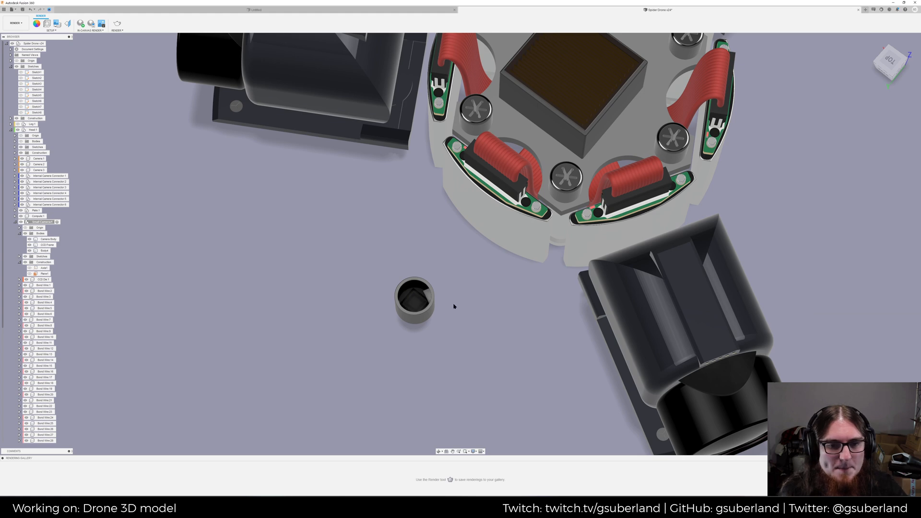
pyautogui.scroll(-5, 454, 306)
pyautogui.scroll(2, 453, 309)
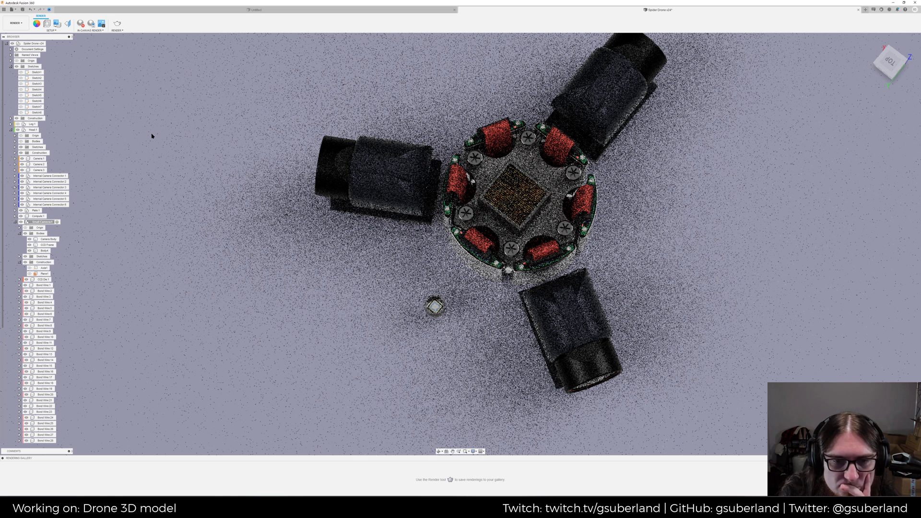
pyautogui.click(81, 24)
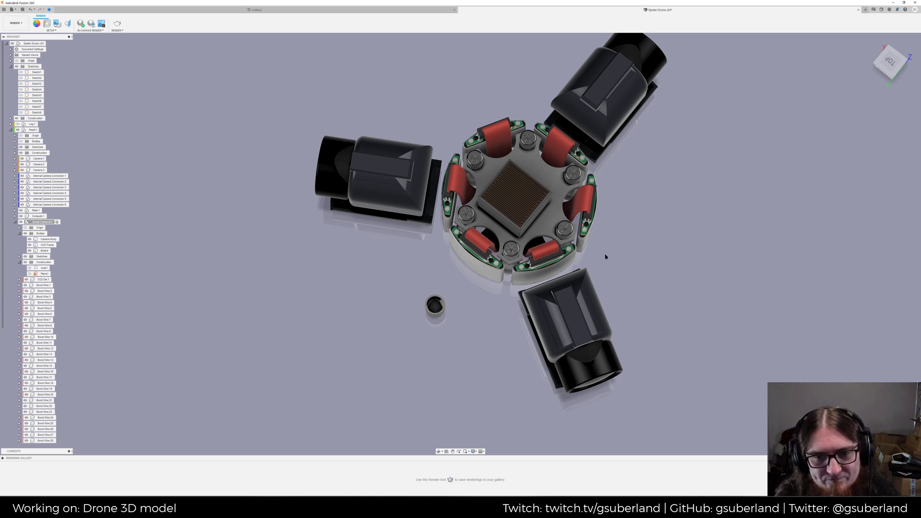
# Search the appearance library for glass and apply Glass (Clear) to the small camera's lens
pyautogui.press('a')
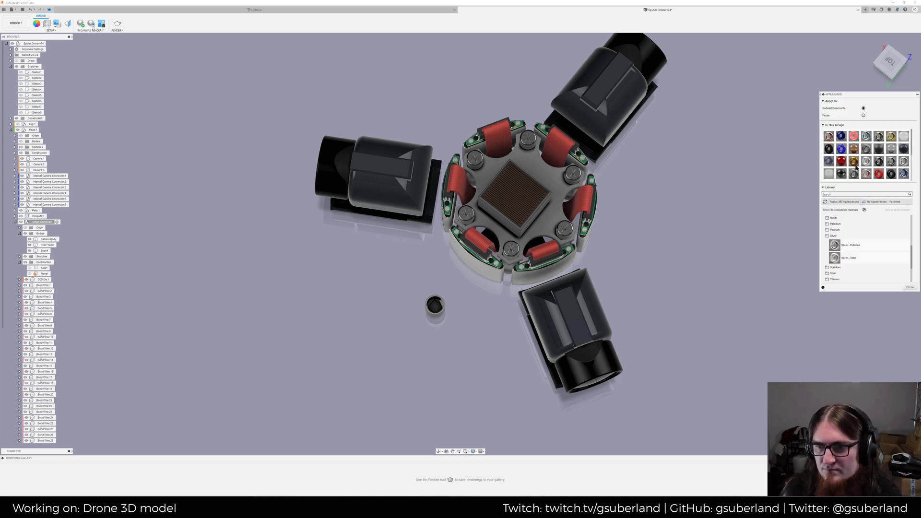
pyautogui.rightClick(835, 173)
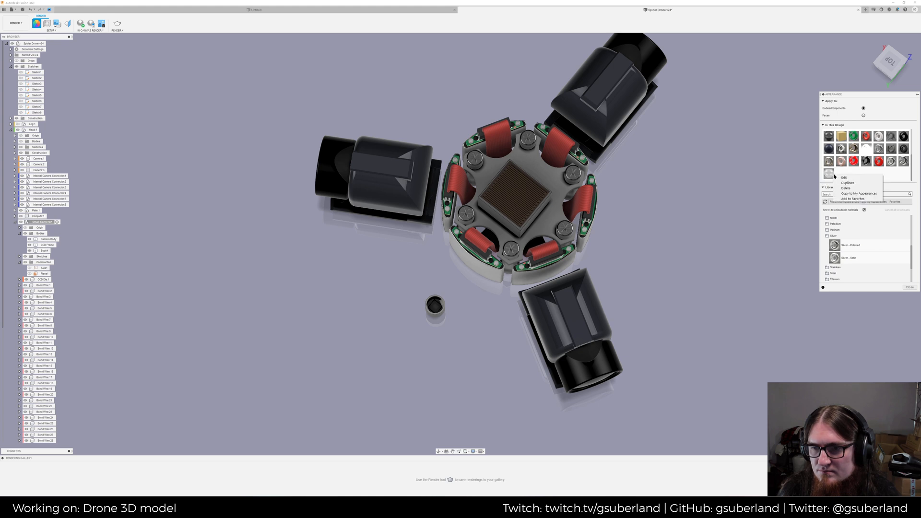
pyautogui.click(893, 193)
pyautogui.click(893, 193)
pyautogui.write('glass')
pyautogui.press('Return')
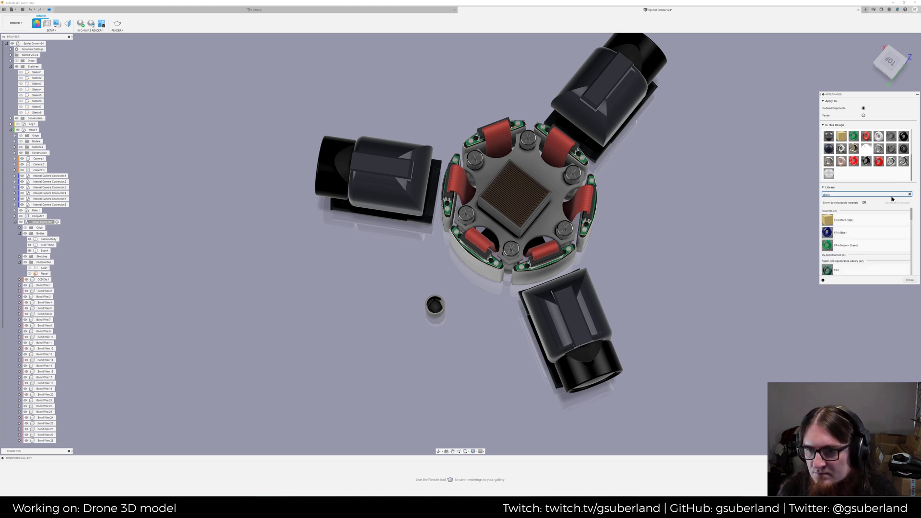
pyautogui.scroll(-3, 868, 246)
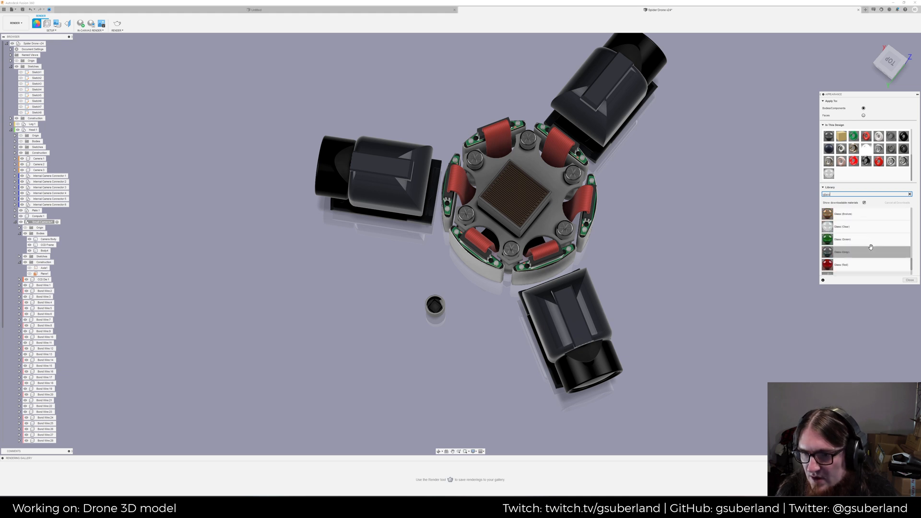
pyautogui.click(440, 307)
pyautogui.moveTo(441, 306); pyautogui.dragTo(440, 308)
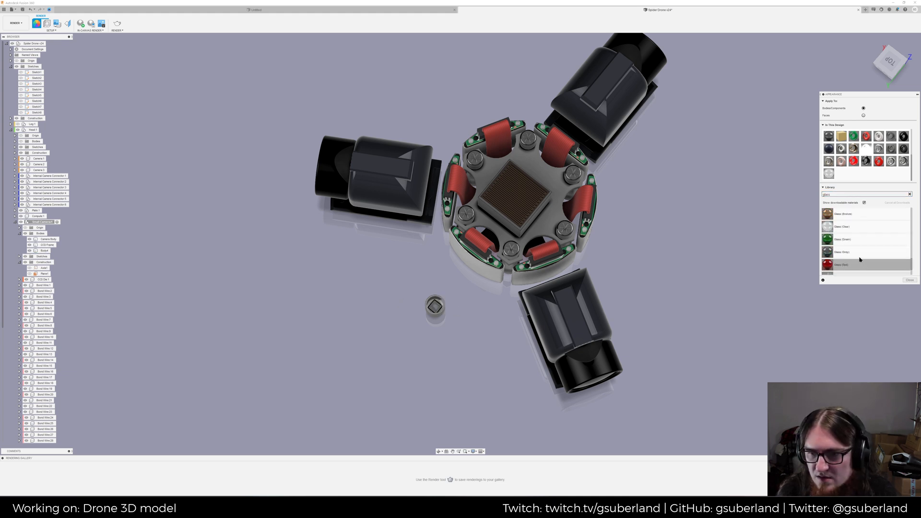
pyautogui.click(81, 24)
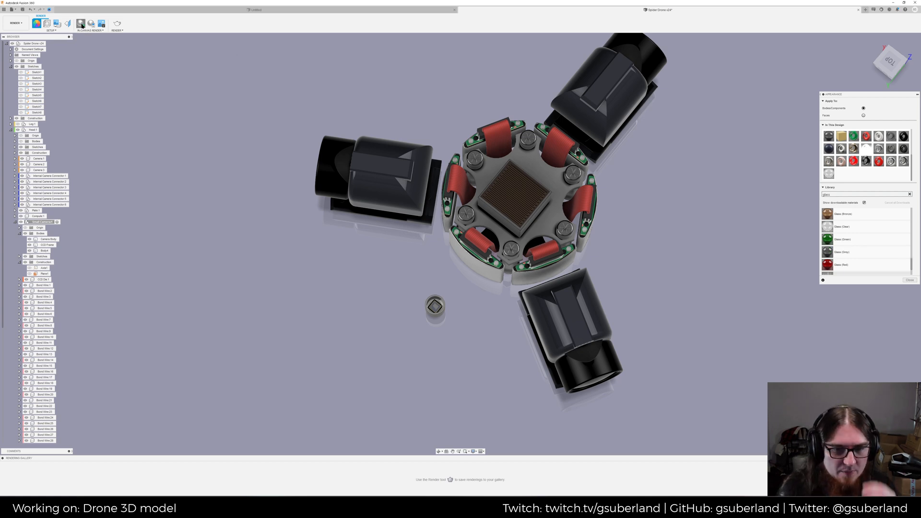
pyautogui.click(81, 25)
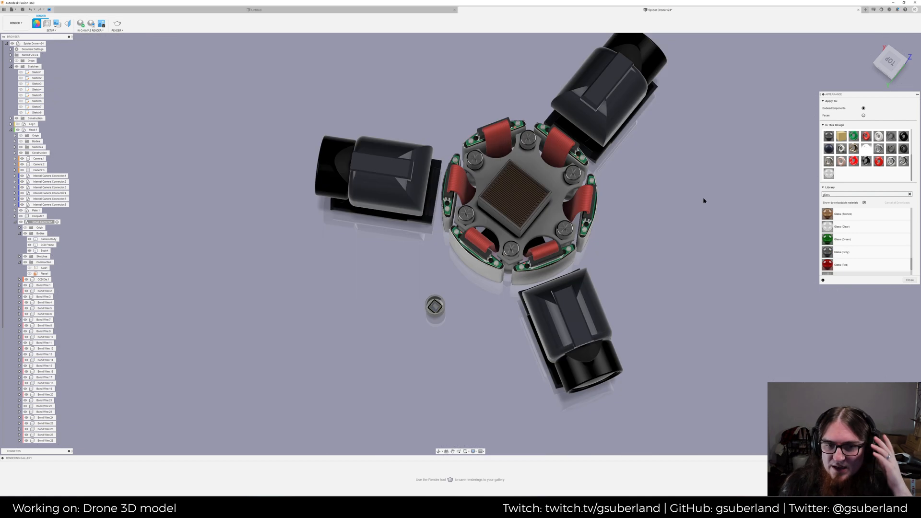
# Duplicate the clear glass appearance, set the copy's absorption distance to 10 mm and darken its color to grey
pyautogui.rightClick(831, 178)
pyautogui.click(847, 186)
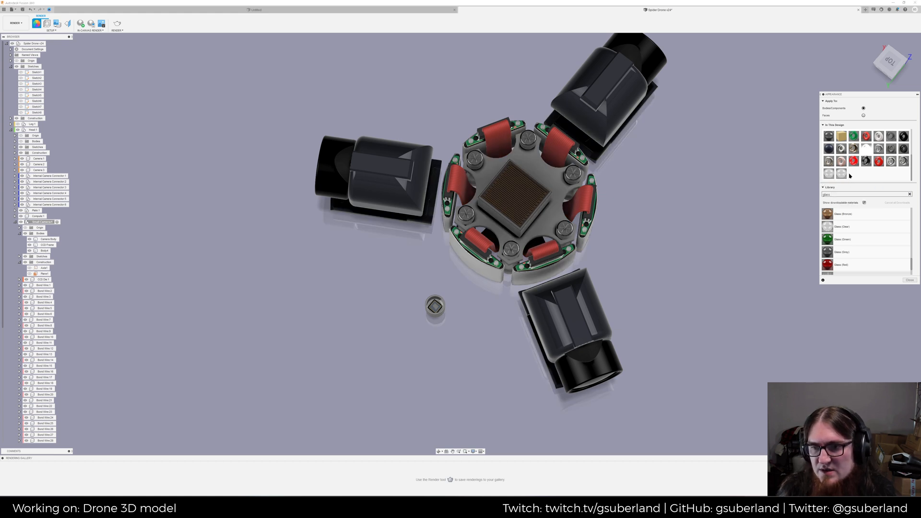
pyautogui.rightClick(843, 174)
pyautogui.click(848, 179)
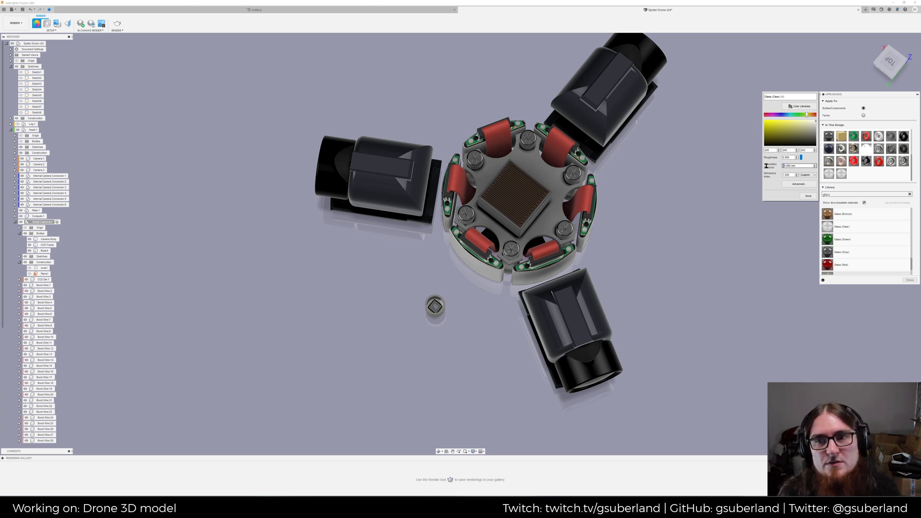
pyautogui.write('1')
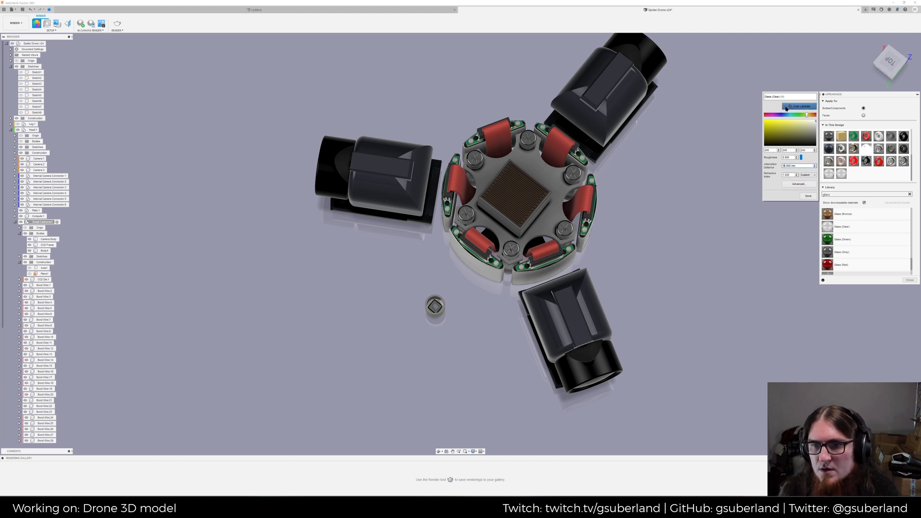
pyautogui.moveTo(817, 125); pyautogui.dragTo(817, 128)
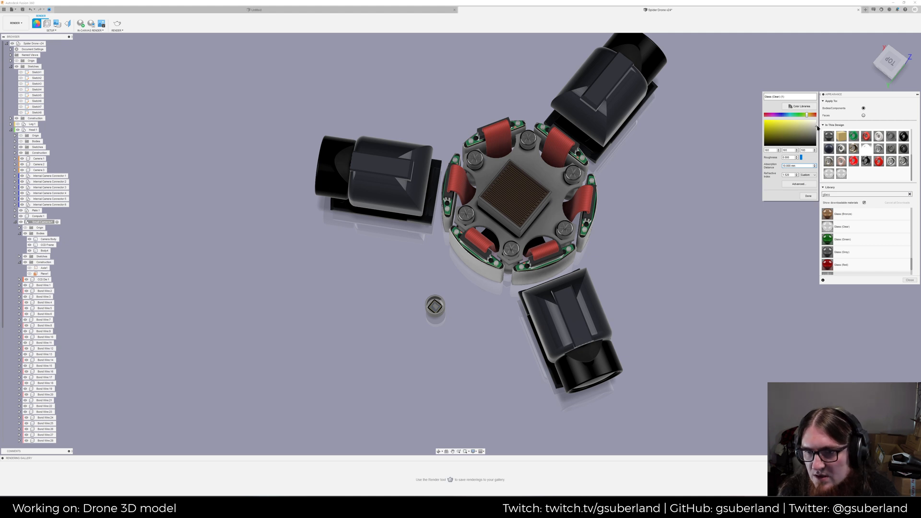
# Rename the duplicated appearance to Glass (Thin Grey) and finish editing it
pyautogui.moveTo(773, 97); pyautogui.dragTo(795, 98)
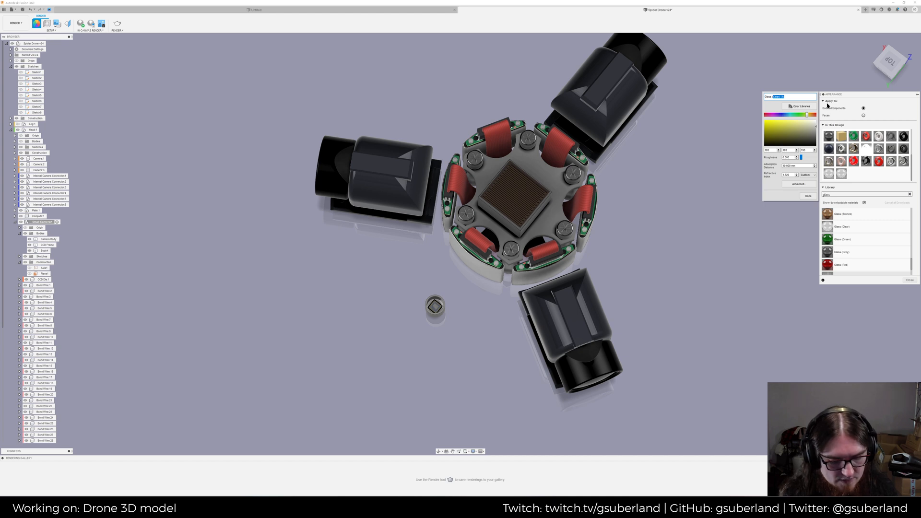
pyautogui.write('Thin Grey')
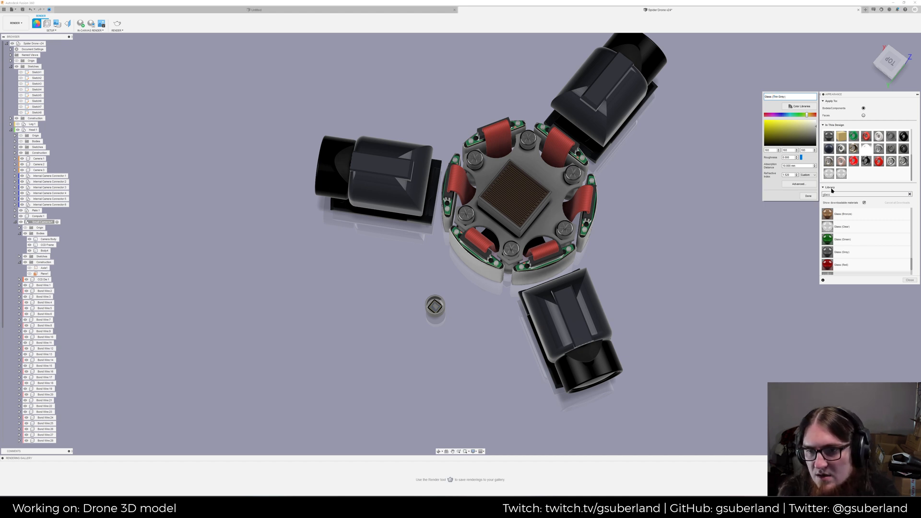
pyautogui.click(808, 195)
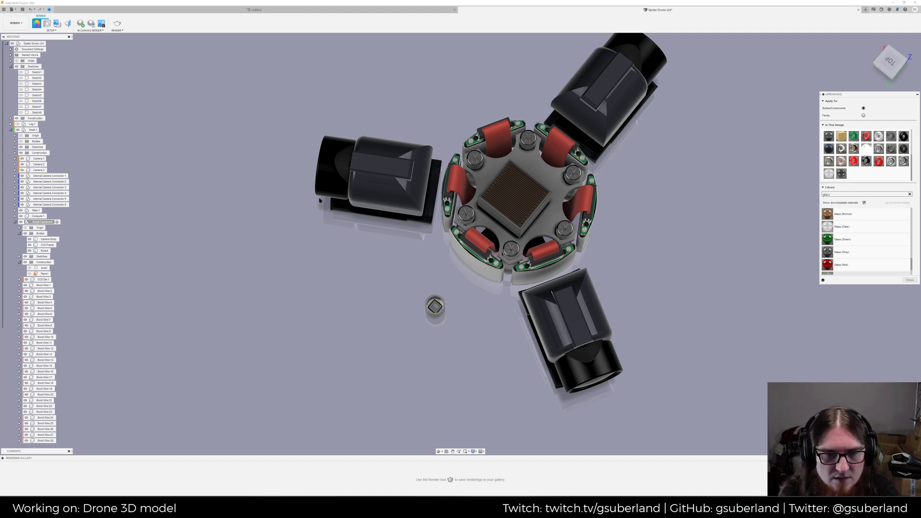
# Preview the drone head with an in-canvas render and adjust the absorption distance of Glass (Thin Grey)
pyautogui.click(81, 23)
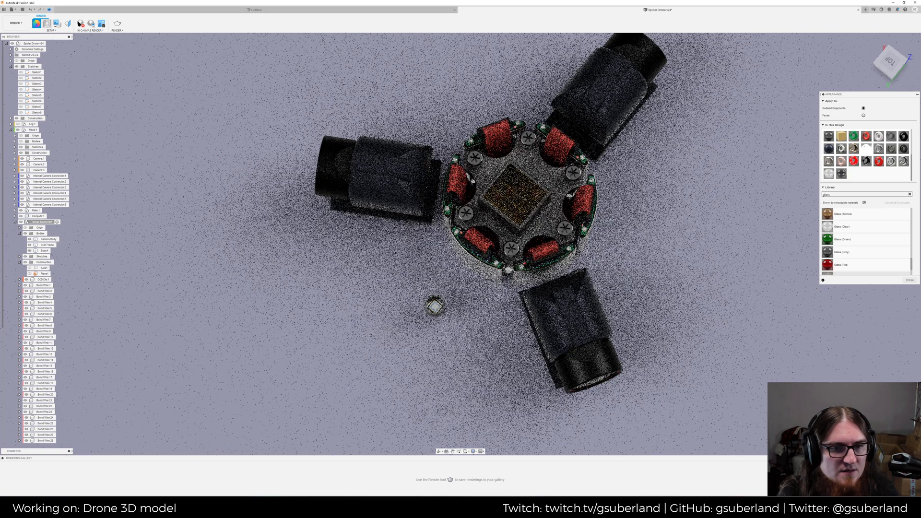
pyautogui.click(80, 23)
pyautogui.rightClick(841, 176)
pyautogui.click(850, 179)
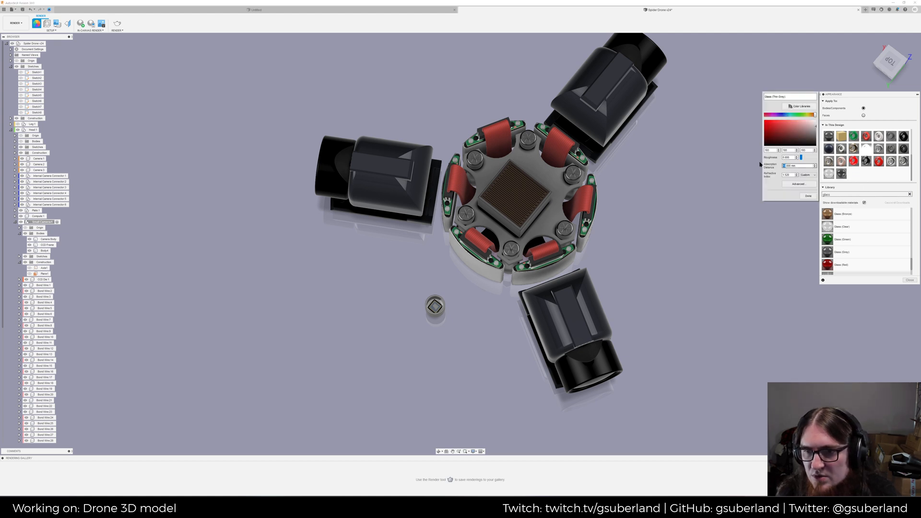
pyautogui.click(808, 196)
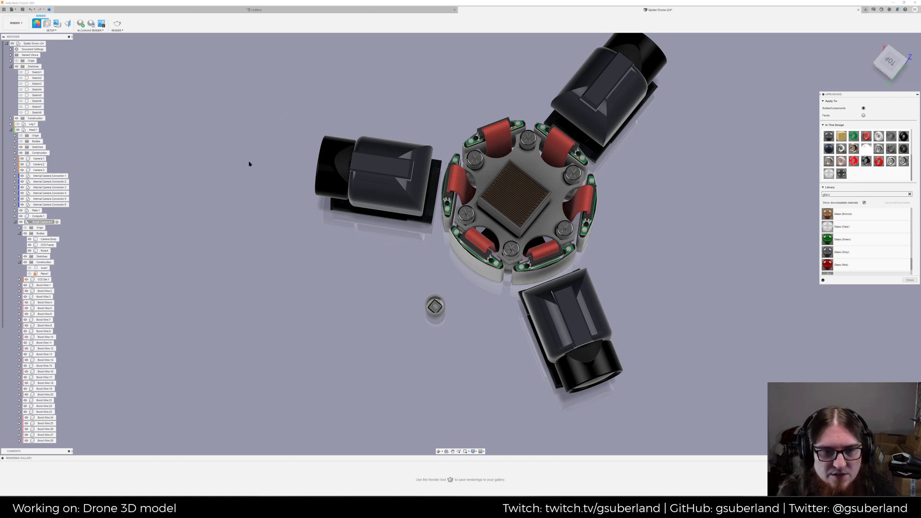
# Close the appearance settings and check the small camera's lens closer up in an in-canvas render
pyautogui.scroll(2, 426, 272)
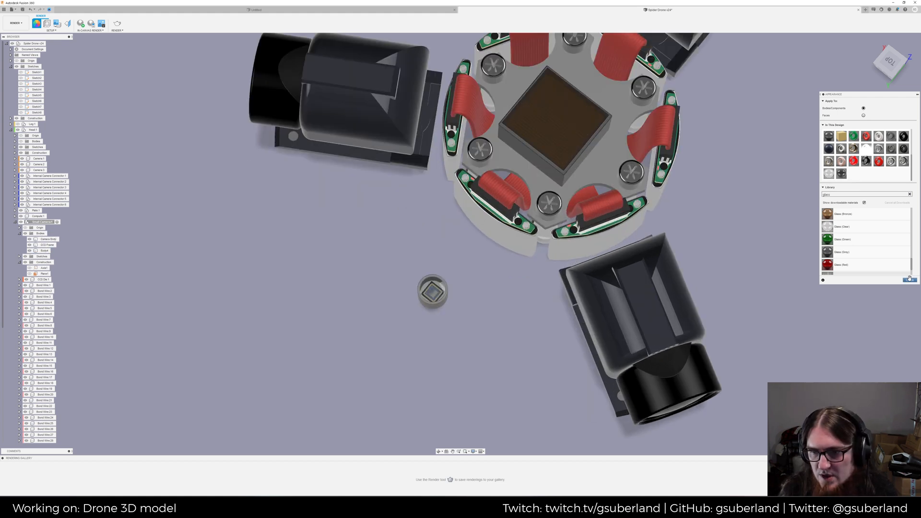
pyautogui.scroll(1, 432, 288)
pyautogui.click(81, 24)
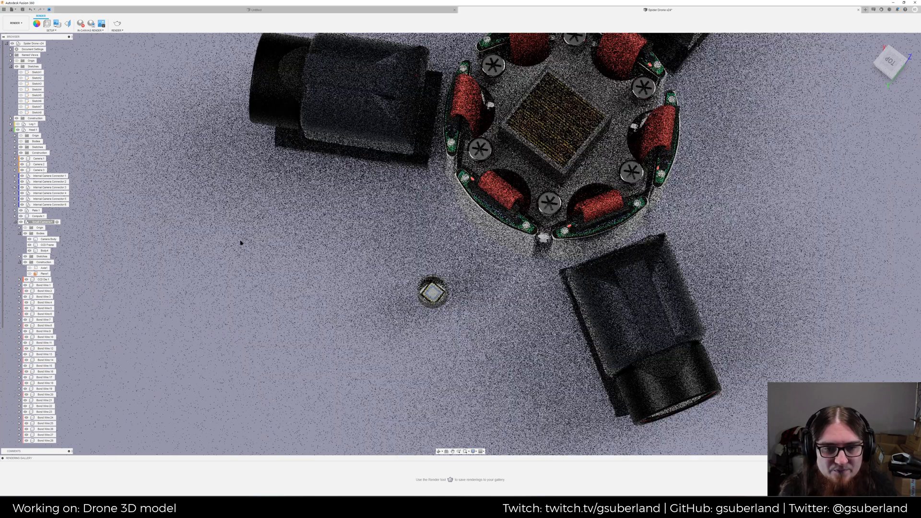
pyautogui.click(80, 24)
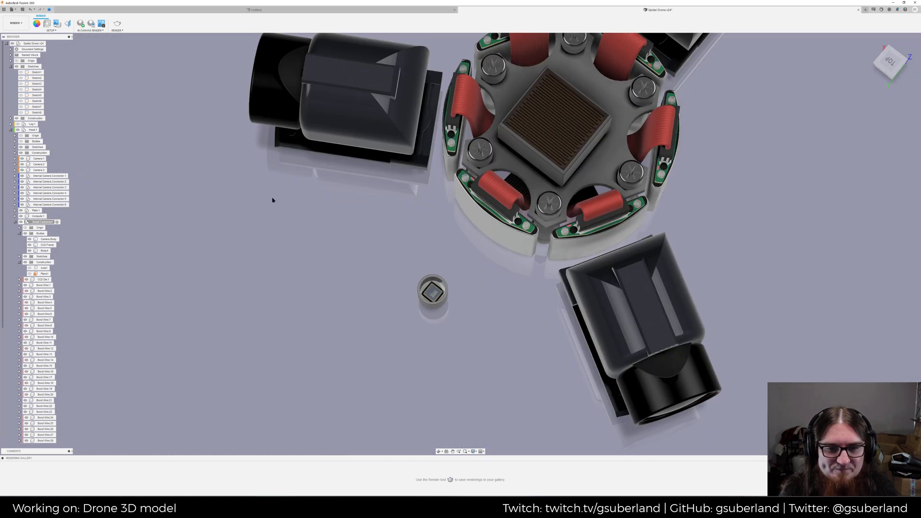
# Try a different absorption distance for Glass (Thin Grey) and preview it with an in-canvas render
pyautogui.press('a')
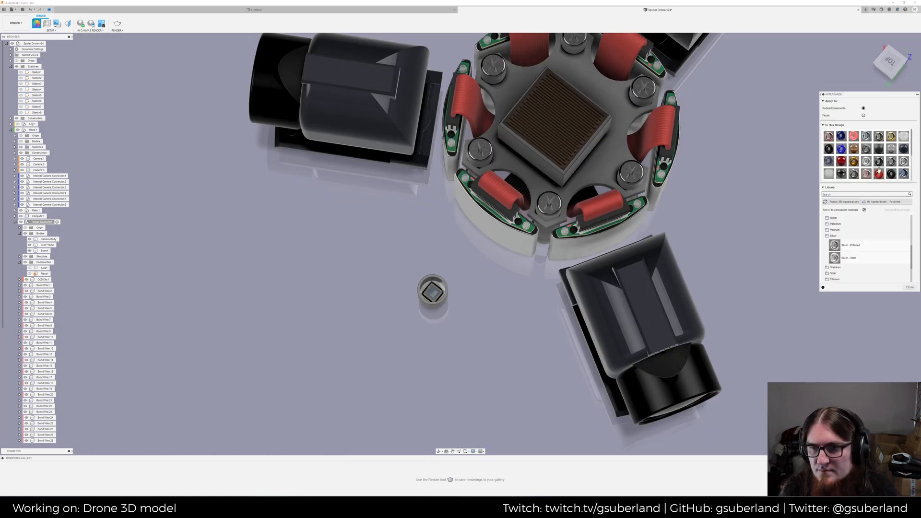
pyautogui.rightClick(904, 165)
pyautogui.click(906, 165)
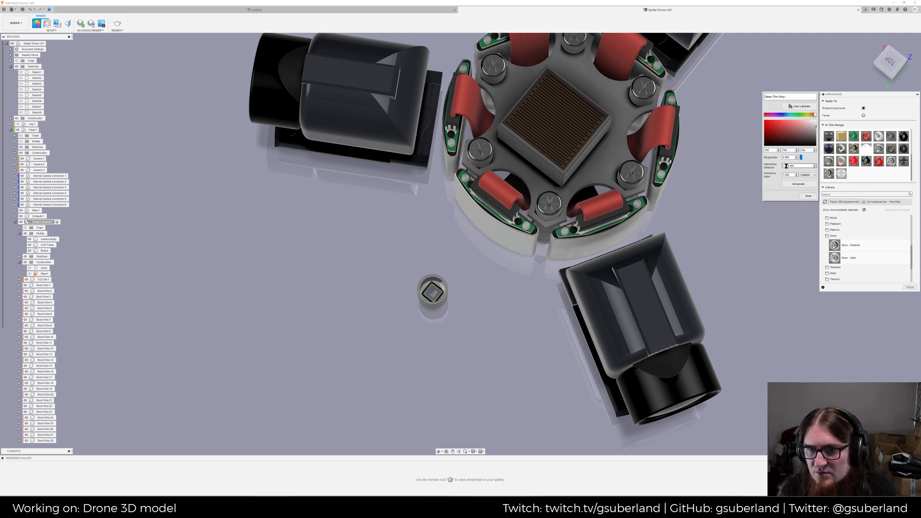
pyautogui.write('1')
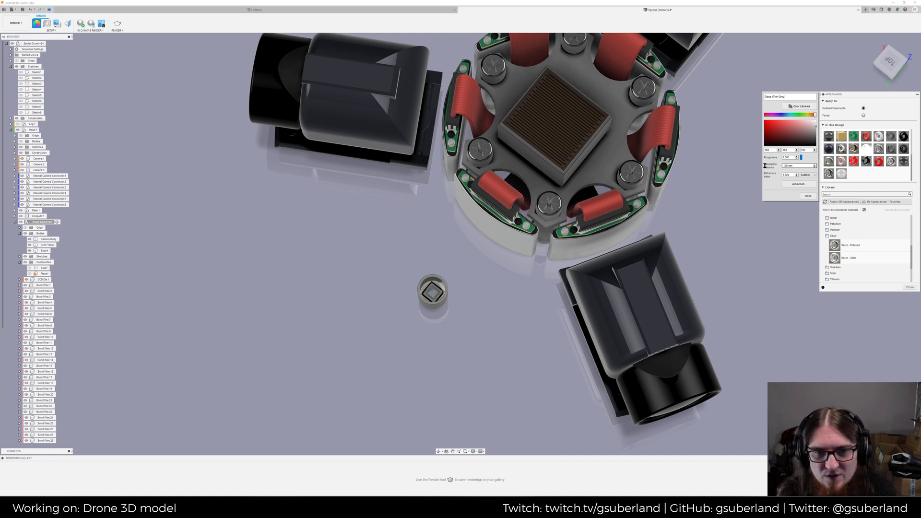
pyautogui.press('BackSpace')
pyautogui.write('8')
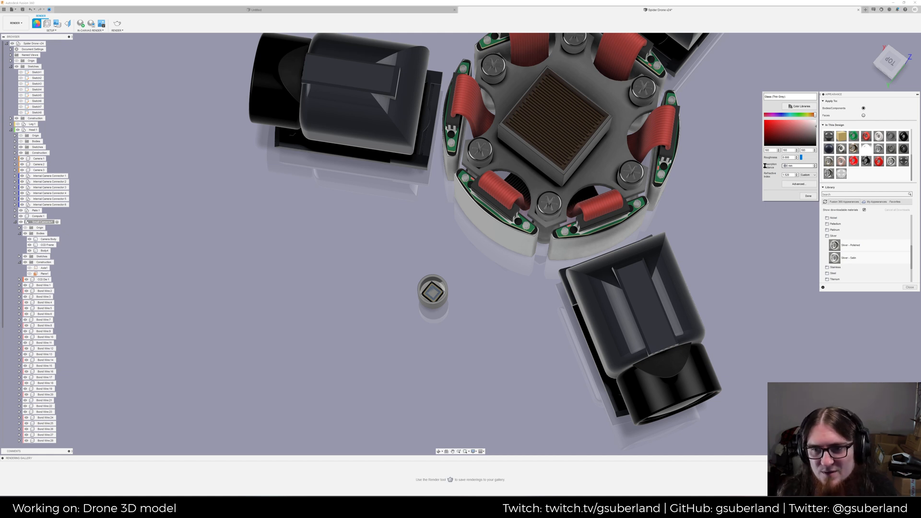
pyautogui.write('1')
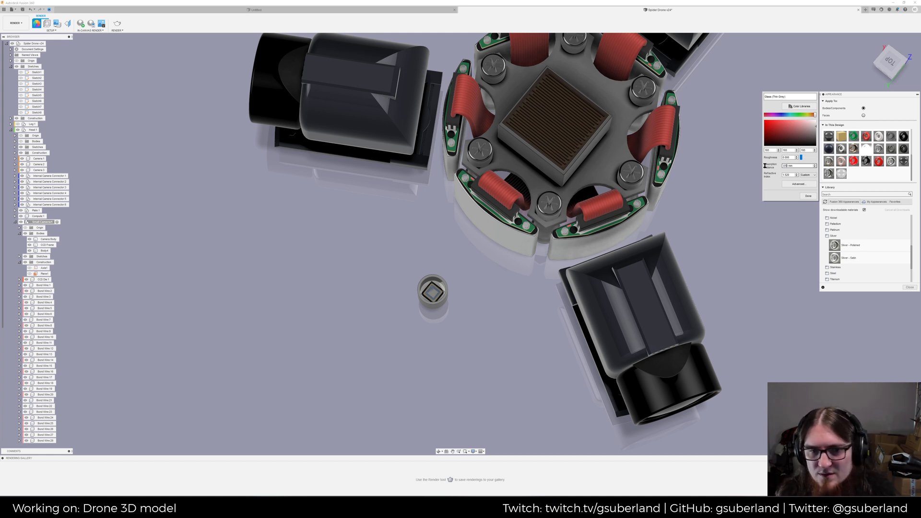
pyautogui.write('5')
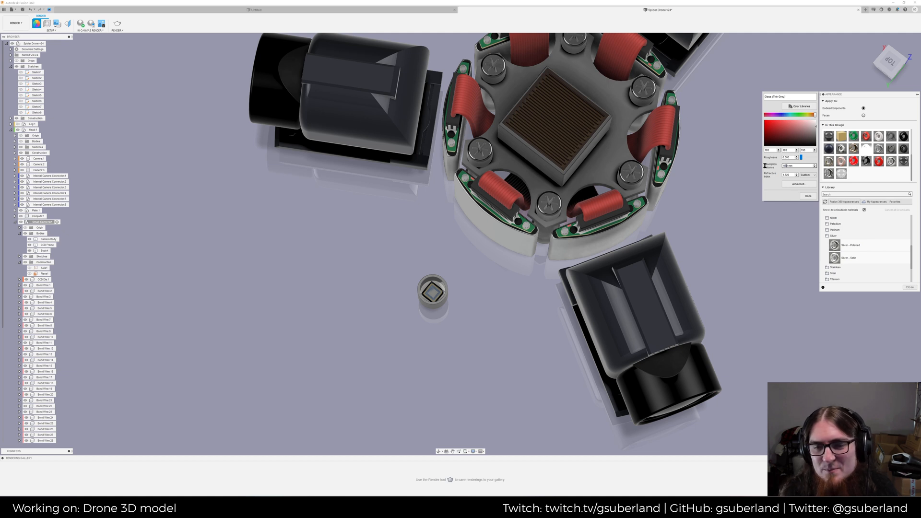
pyautogui.click(808, 196)
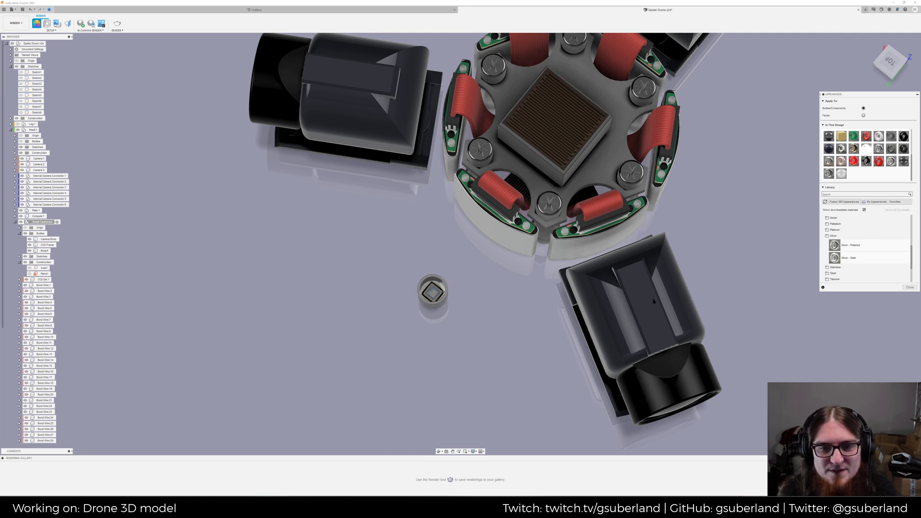
pyautogui.click(81, 25)
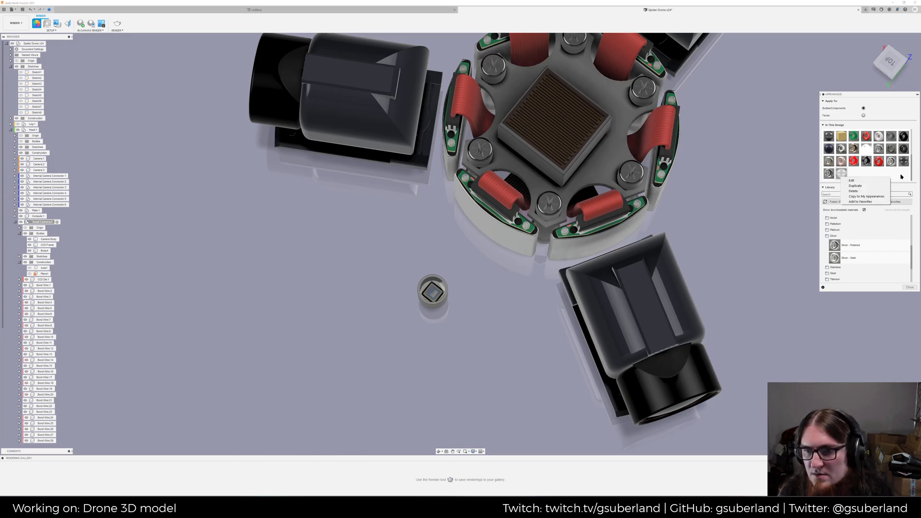
# Readjust the absorption distance of Glass (Thin Grey), check the small camera in the render and close the appearance settings
pyautogui.rightClick(904, 167)
pyautogui.click(914, 168)
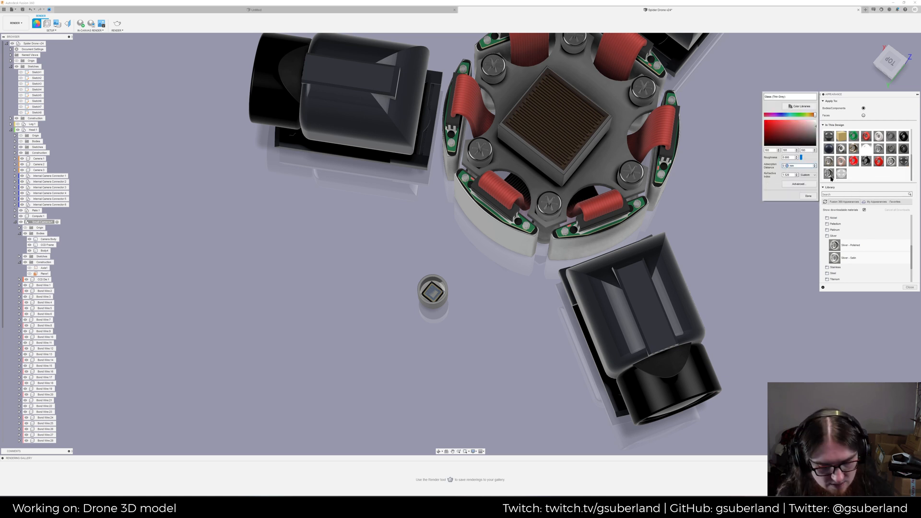
pyautogui.write('5')
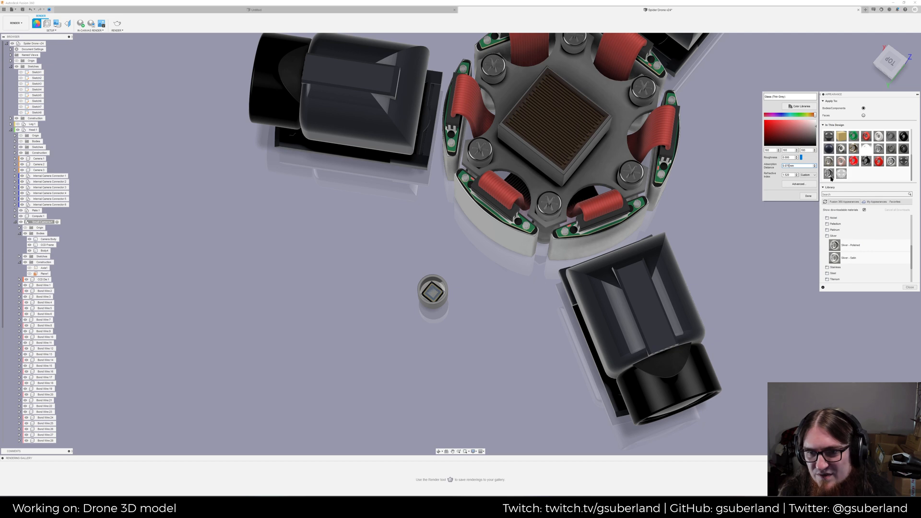
pyautogui.click(812, 196)
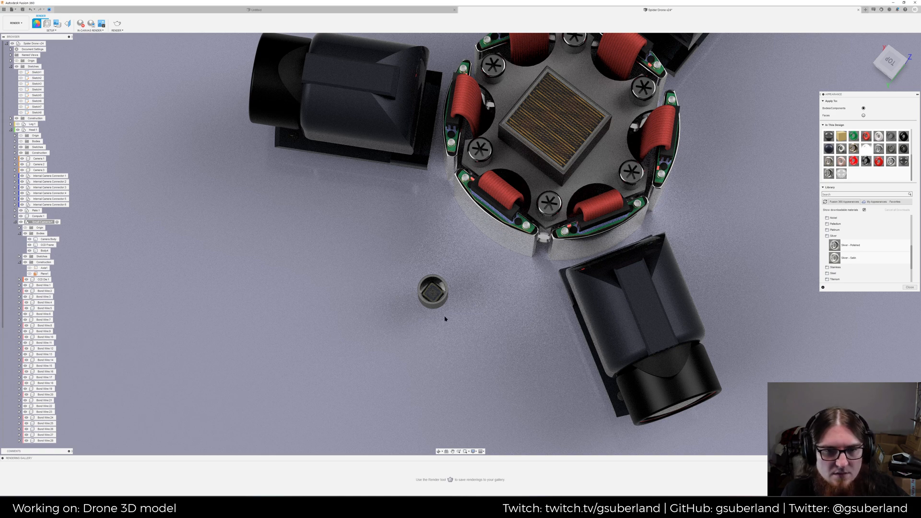
pyautogui.click(909, 287)
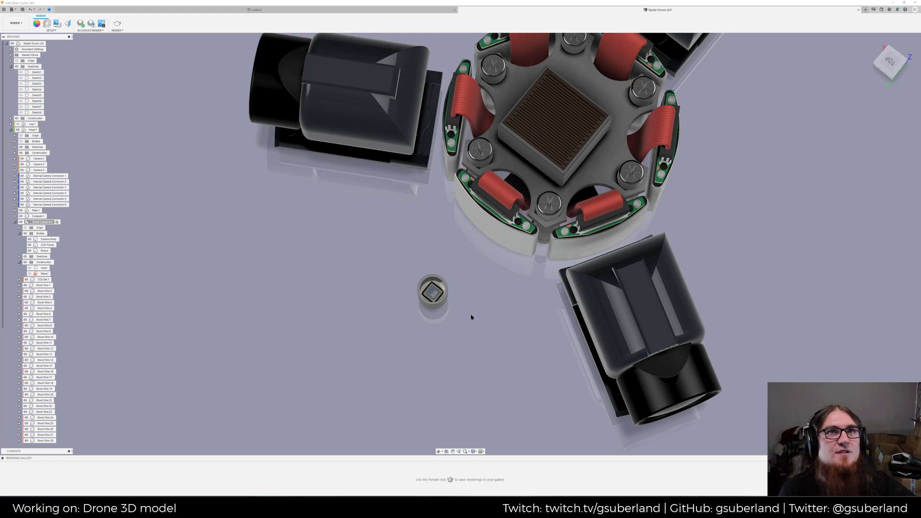
# Examine the small camera's tube and inner sensor from several angles, both close up and with the whole head in view
pyautogui.moveTo(470, 315); pyautogui.dragTo(473, 302, button='middle')
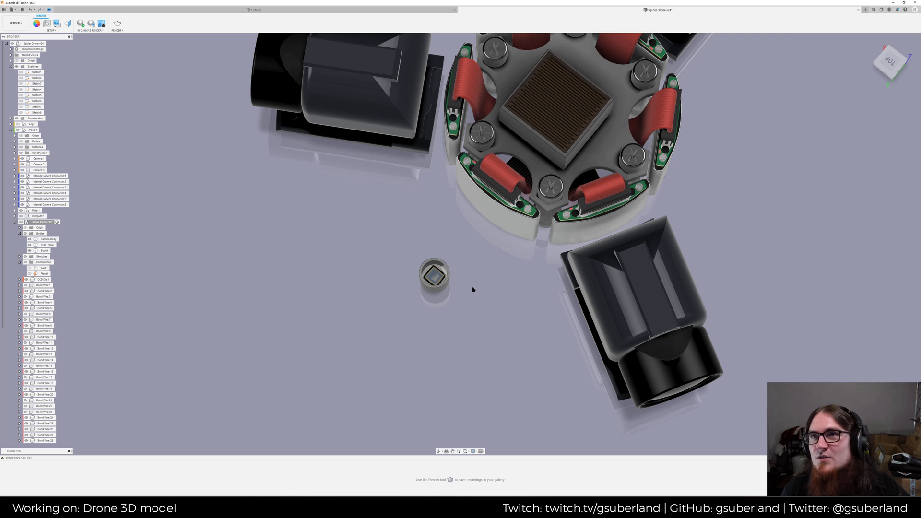
pyautogui.scroll(2, 473, 289)
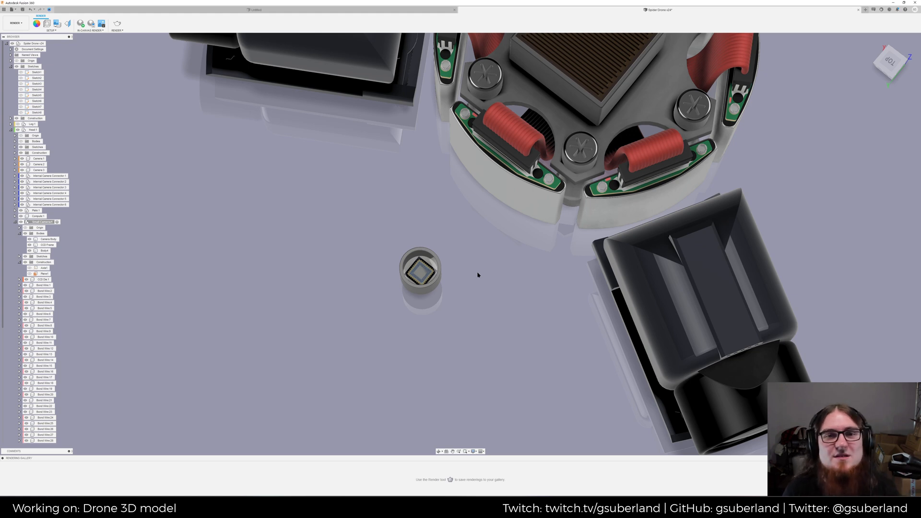
pyautogui.scroll(-2, 484, 269)
pyautogui.scroll(-3, 485, 269)
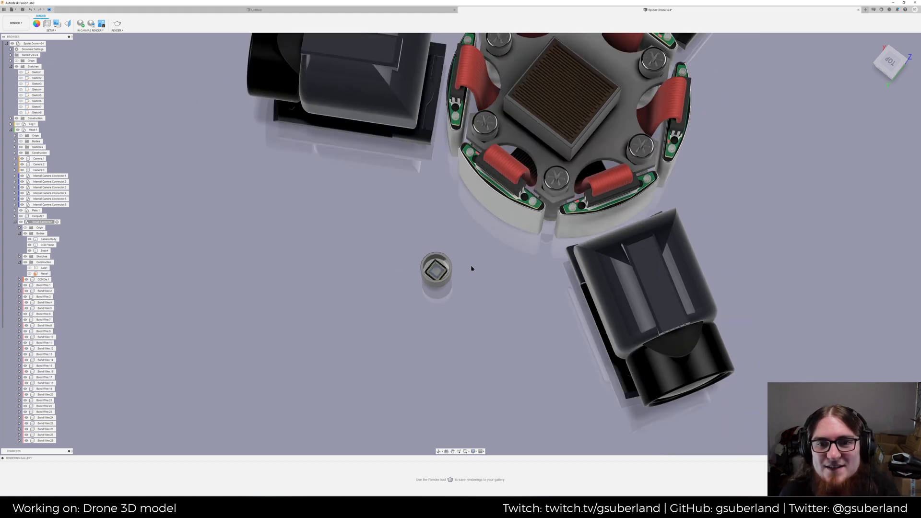
pyautogui.moveTo(479, 290)
pyautogui.keyDown('shift'); pyautogui.mouseDown(button='middle')
pyautogui.moveTo(486, 269)
pyautogui.moveTo(467, 280)
pyautogui.moveTo(482, 283)
pyautogui.mouseUp(button='middle'); pyautogui.keyUp('shift')
pyautogui.scroll(5, 612, 125)
pyautogui.keyDown('shift'); pyautogui.moveTo(459, 168); pyautogui.dragTo(482, 198, button='middle'); pyautogui.keyUp('shift')
pyautogui.scroll(-4, 482, 198)
pyautogui.scroll(-5, 482, 198)
pyautogui.moveTo(495, 246); pyautogui.dragTo(482, 209, button='middle')
pyautogui.scroll(4, 475, 214)
pyautogui.scroll(4, 453, 218)
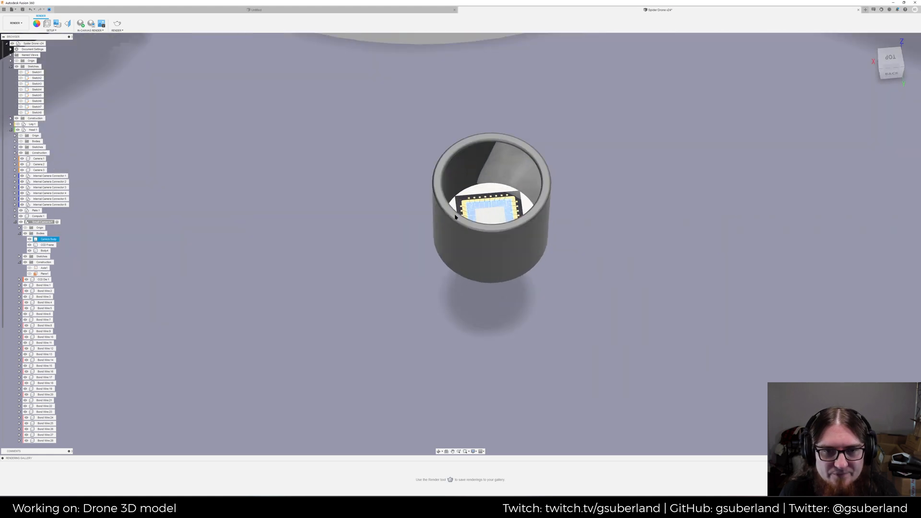
pyautogui.scroll(-6, 412, 226)
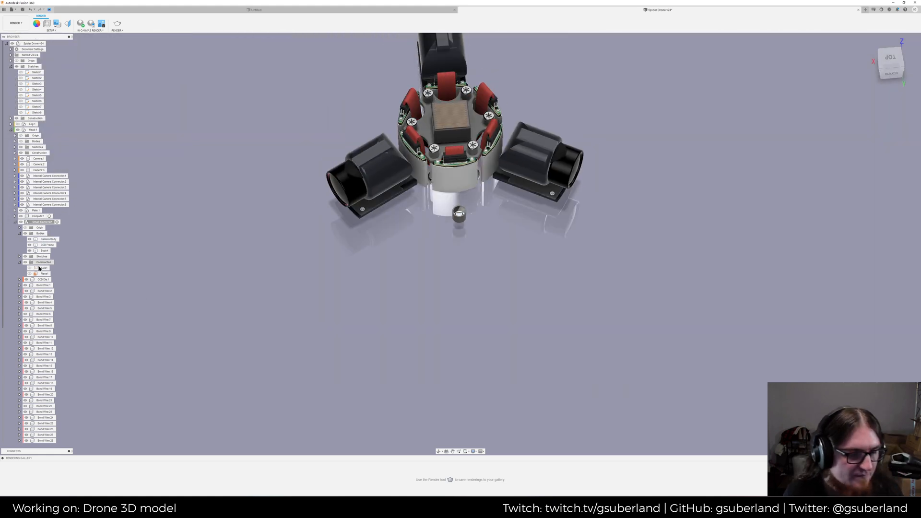
# Collapse the small camera component and show the head's own bodies, including the housing and glass top, around the cameras
pyautogui.click(15, 223)
pyautogui.moveTo(388, 312); pyautogui.dragTo(347, 334, button='middle')
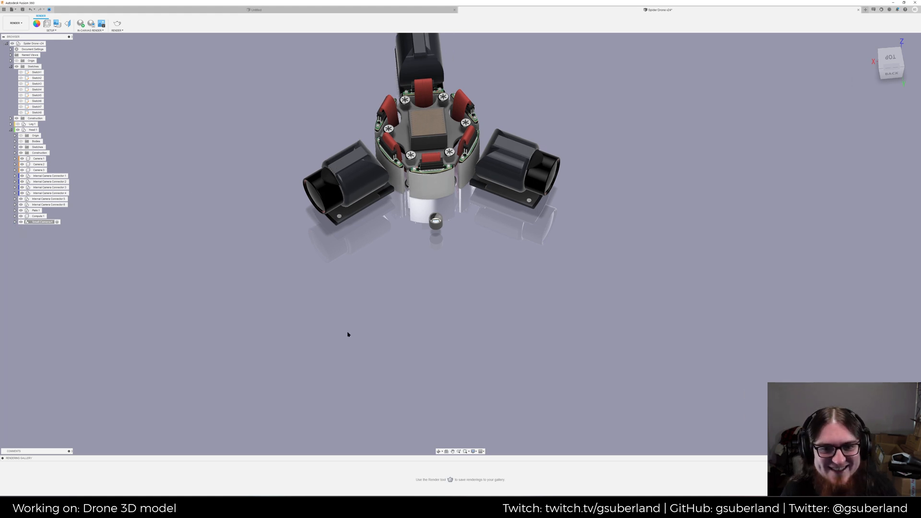
pyautogui.click(31, 130)
pyautogui.click(15, 141)
pyautogui.click(35, 142)
pyautogui.click(246, 171)
pyautogui.scroll(5, 428, 225)
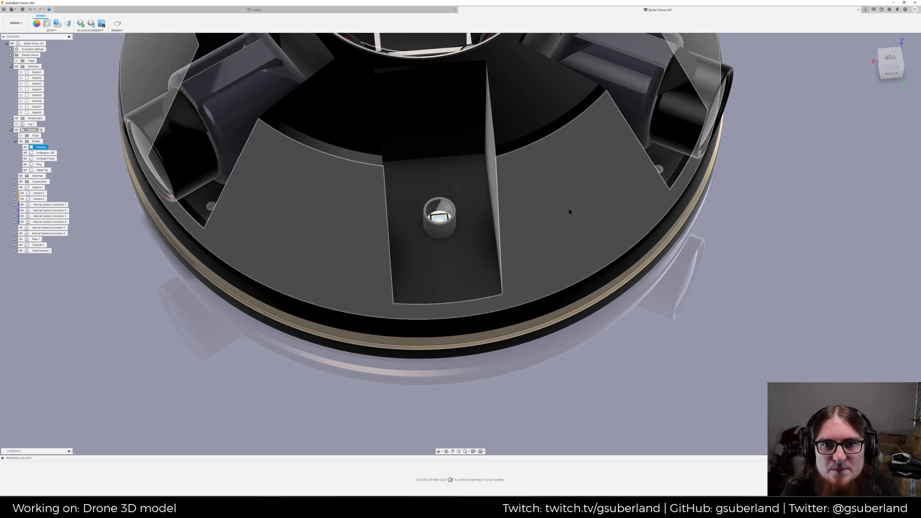
pyautogui.scroll(-4, 569, 208)
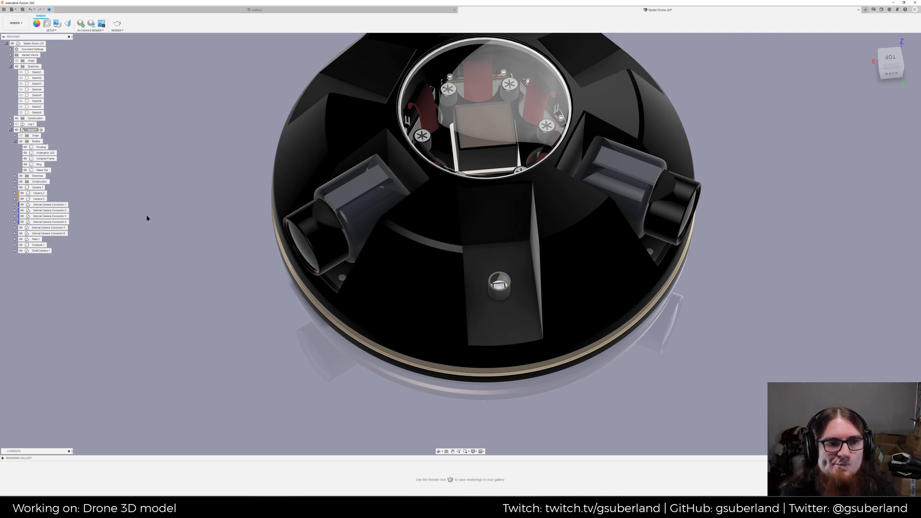
# Activate the small camera component and expand its contents in the component tree
pyautogui.click(54, 250)
pyautogui.click(55, 251)
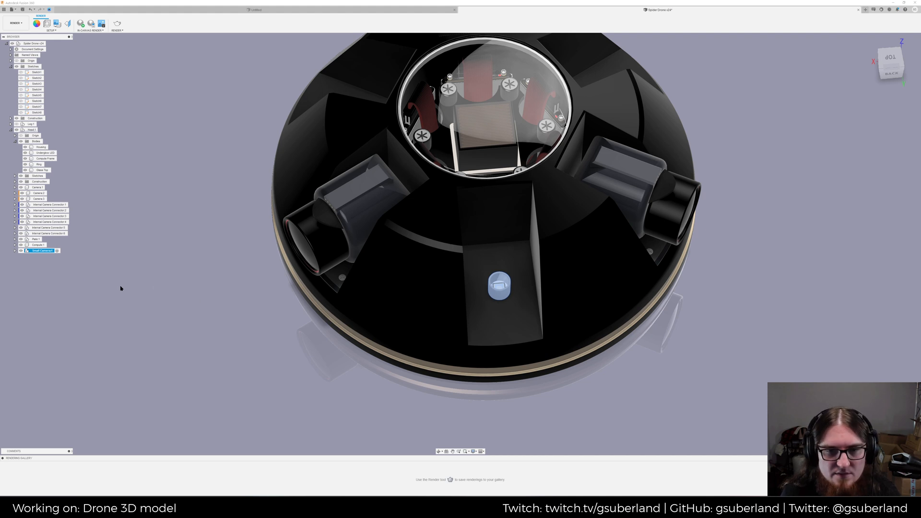
pyautogui.click(16, 251)
pyautogui.click(142, 300)
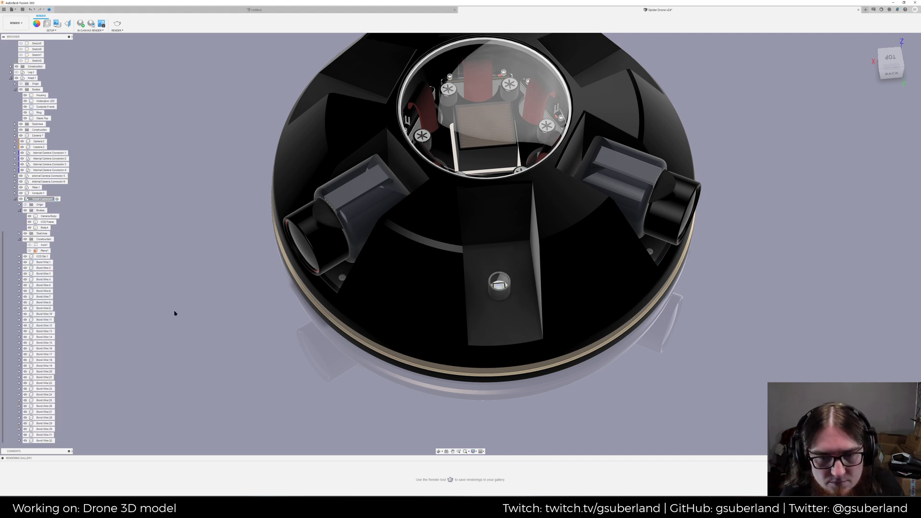
# Inspect the sensor through the small camera's lens and judge how the camera sits in the head housing's recess
pyautogui.scroll(10, 499, 286)
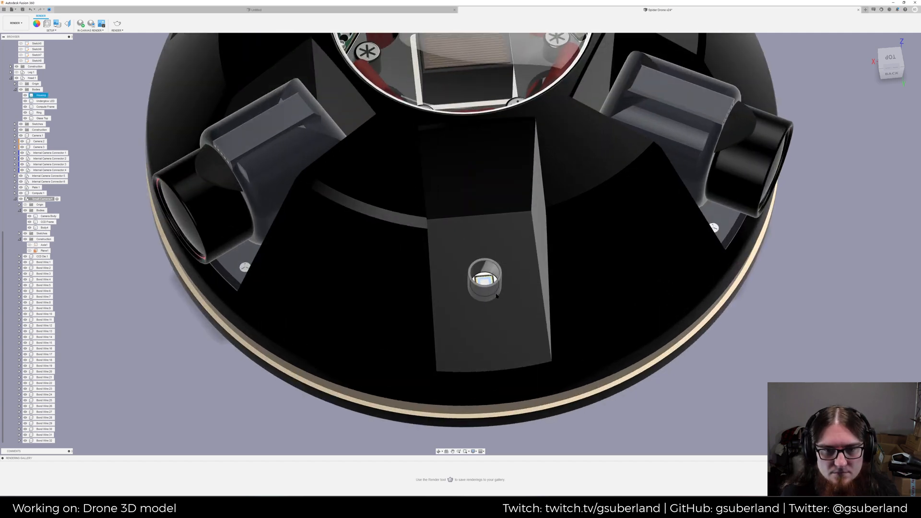
pyautogui.scroll(15, 481, 253)
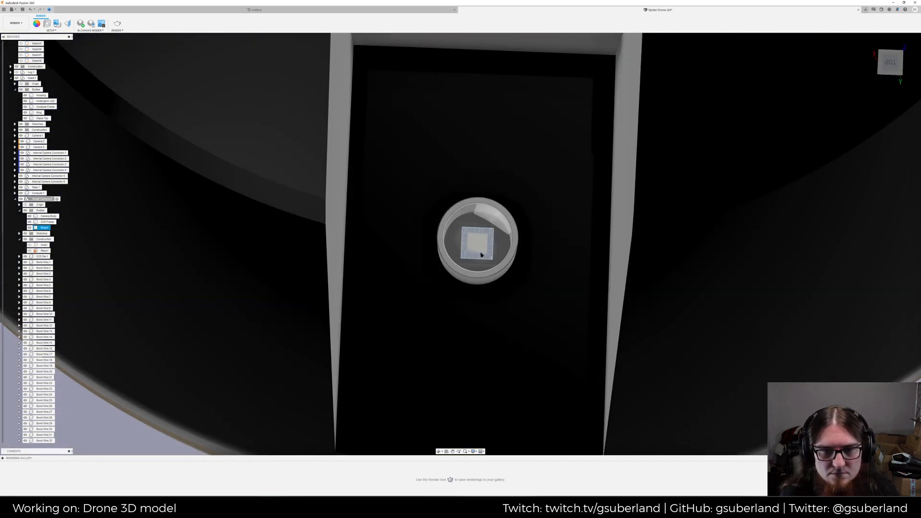
pyautogui.scroll(-15, 483, 253)
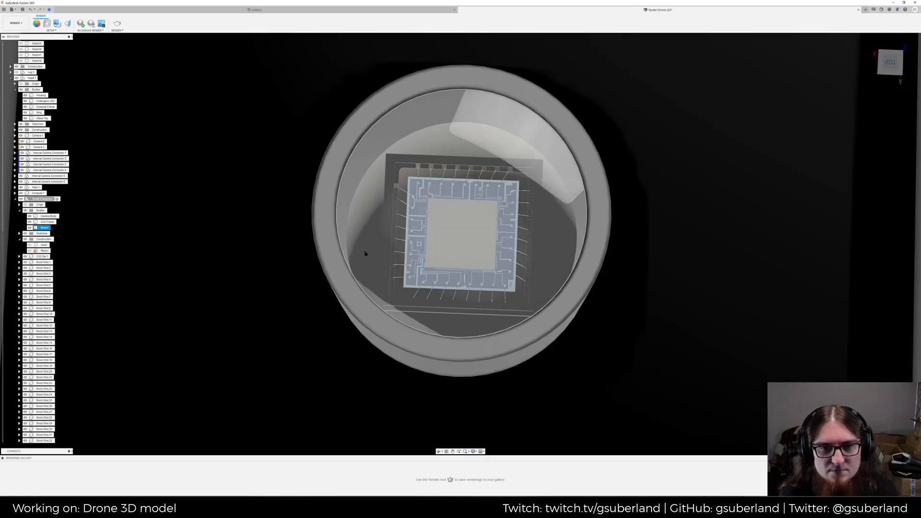
pyautogui.scroll(3, 365, 254)
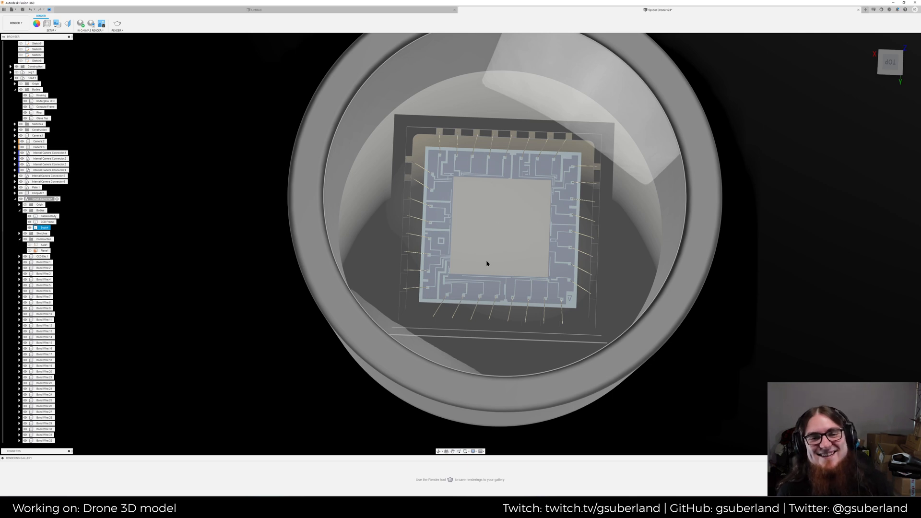
pyautogui.scroll(-10, 487, 262)
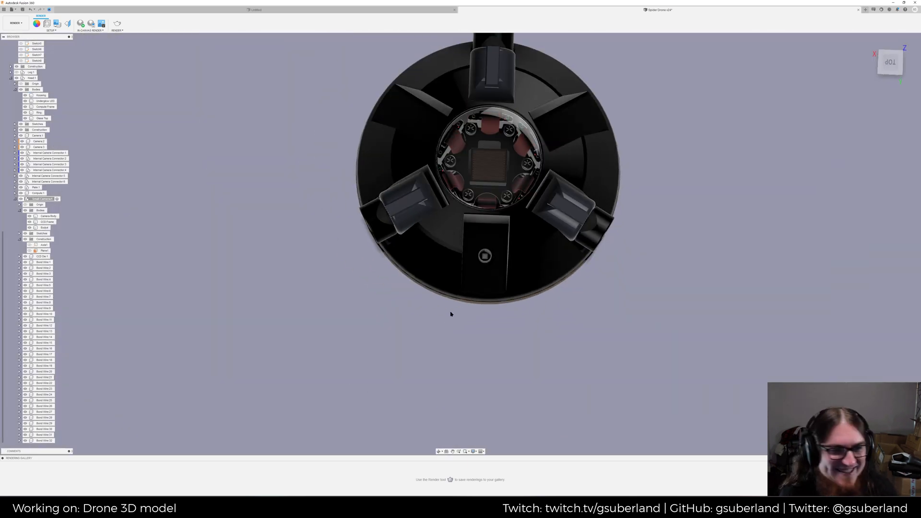
pyautogui.keyDown('shift'); pyautogui.moveTo(552, 337); pyautogui.dragTo(551, 329, button='middle'); pyautogui.keyUp('shift')
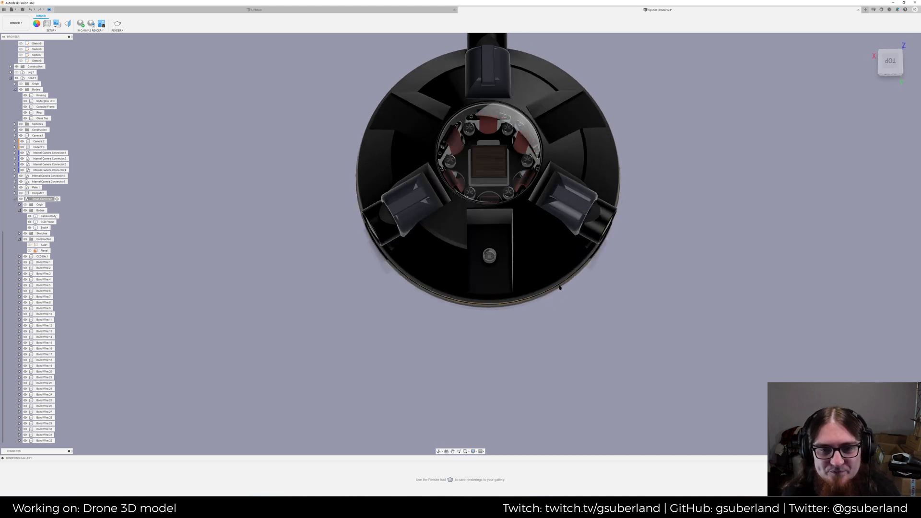
pyautogui.scroll(5, 556, 307)
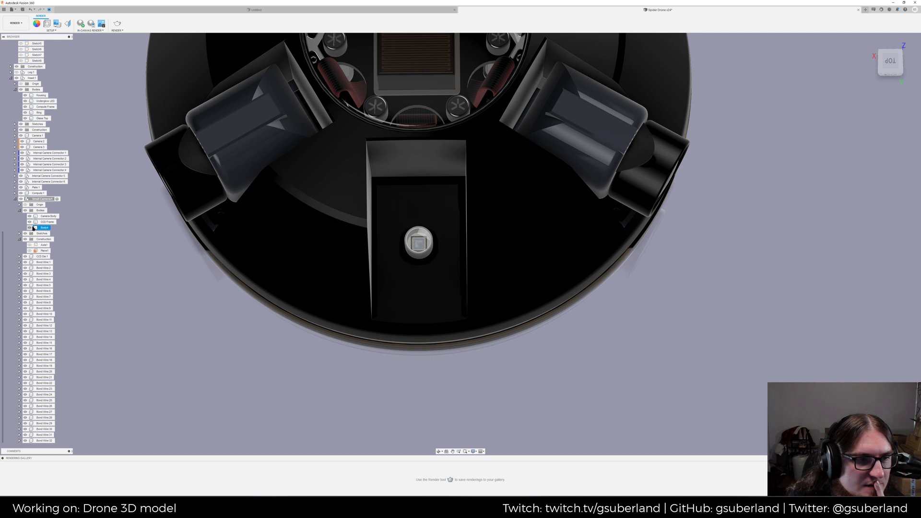
# Rename the small camera's glass body to Lens
pyautogui.click(20, 210)
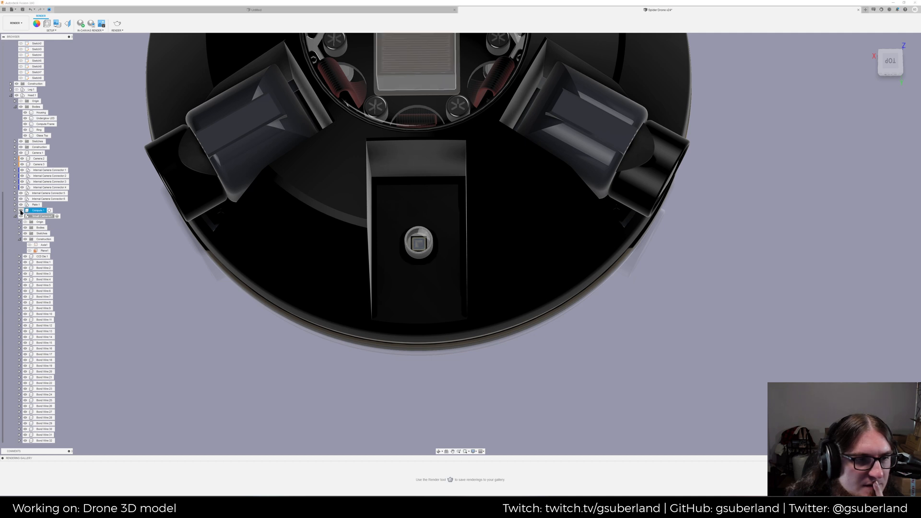
pyautogui.click(20, 228)
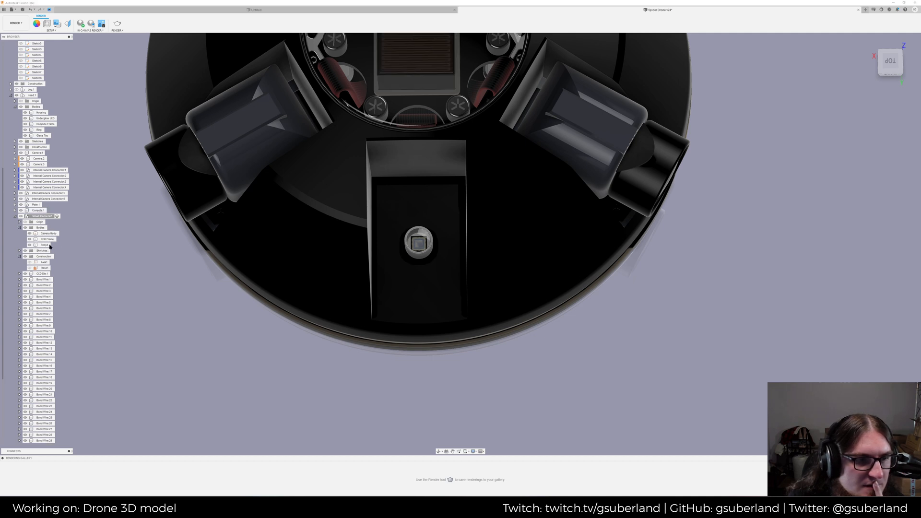
pyautogui.click(45, 245)
pyautogui.doubleClick(48, 246)
pyautogui.write('Lens')
pyautogui.press('Return')
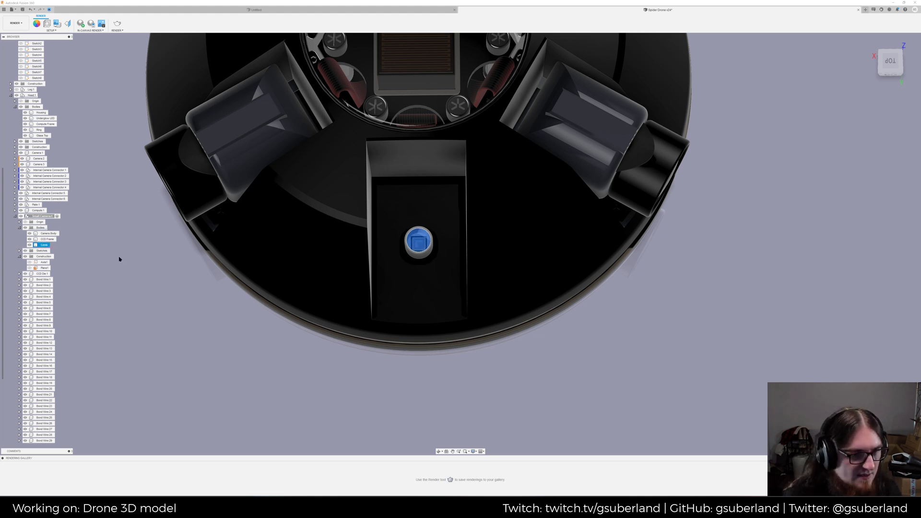
pyautogui.click(194, 325)
# Hide the Lens body and view the small camera's sensor and bond wires from directly above
pyautogui.scroll(10, 432, 243)
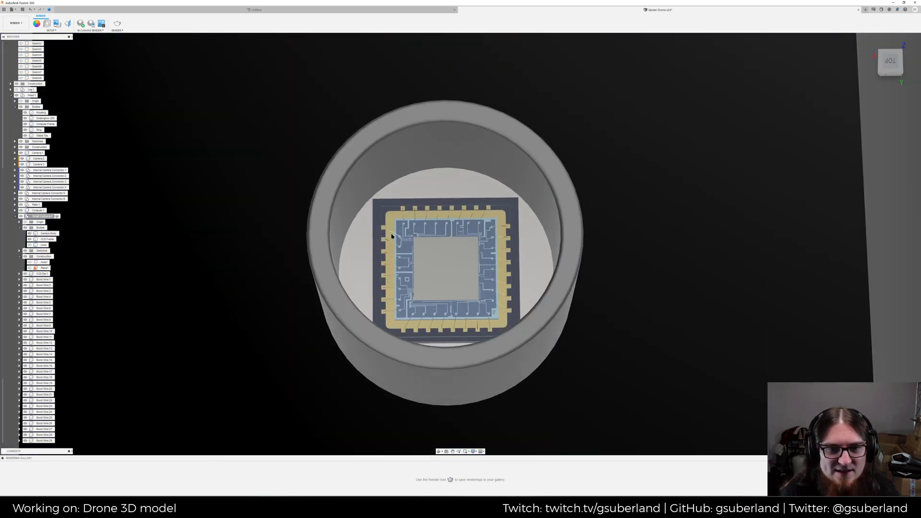
pyautogui.scroll(2, 393, 235)
pyautogui.keyDown('shift'); pyautogui.moveTo(573, 221); pyautogui.dragTo(573, 226, button='middle'); pyautogui.keyUp('shift')
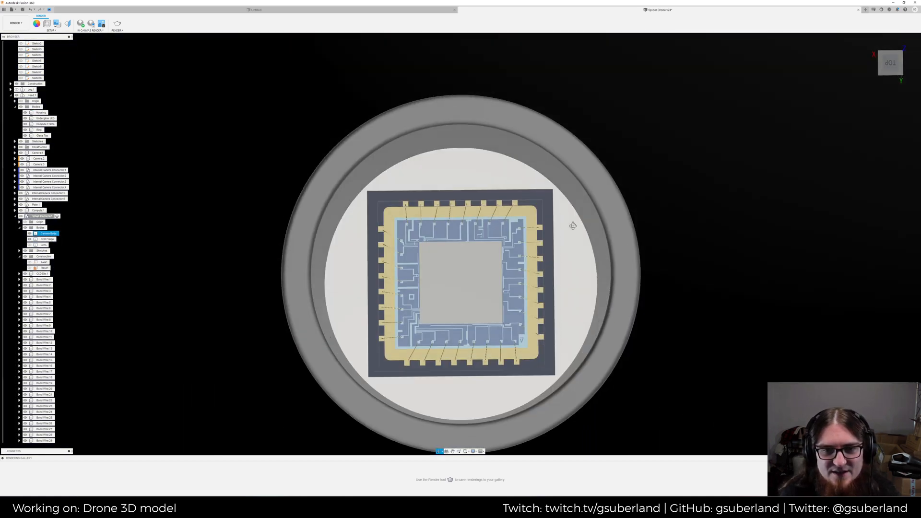
pyautogui.press('v')
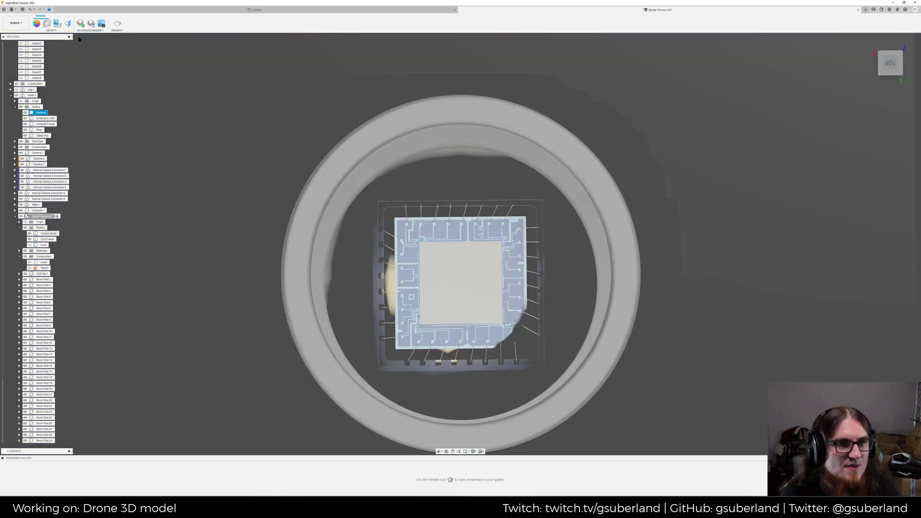
# Switch back to the Design workspace and hide the head's bodies surrounding the small camera
pyautogui.click(20, 23)
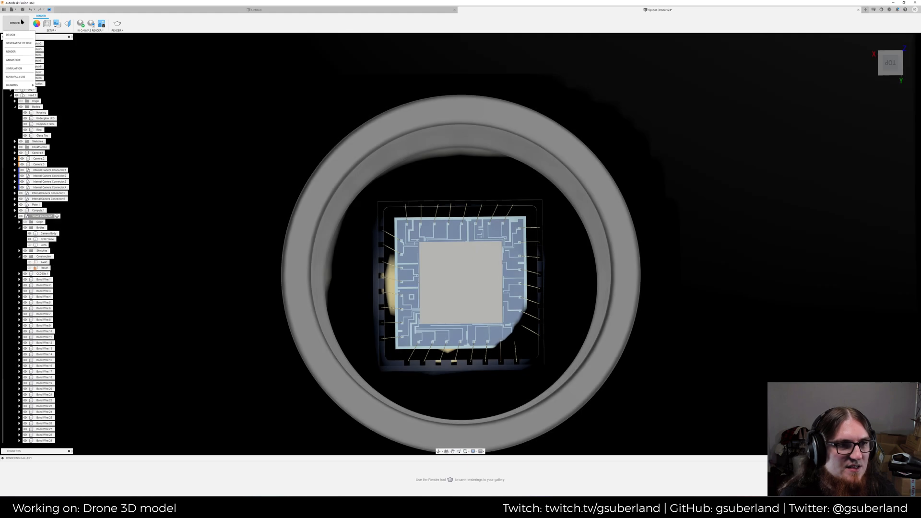
pyautogui.click(10, 34)
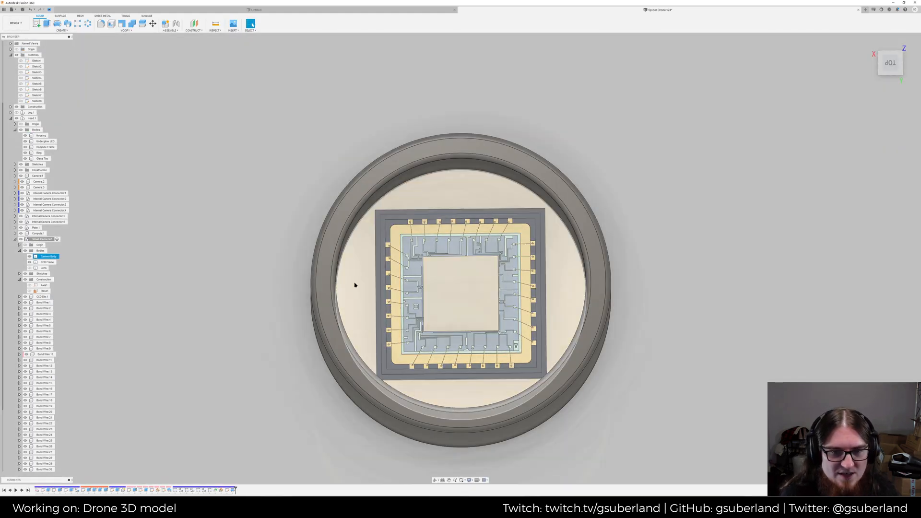
pyautogui.click(355, 285)
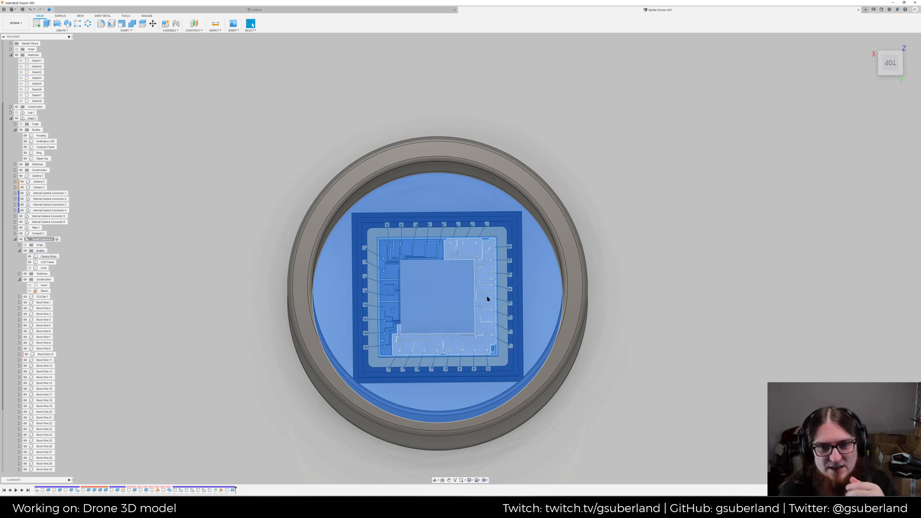
pyautogui.click(173, 232)
pyautogui.scroll(-3, 270, 267)
pyautogui.scroll(-3, 270, 267)
pyautogui.scroll(-8, 608, 366)
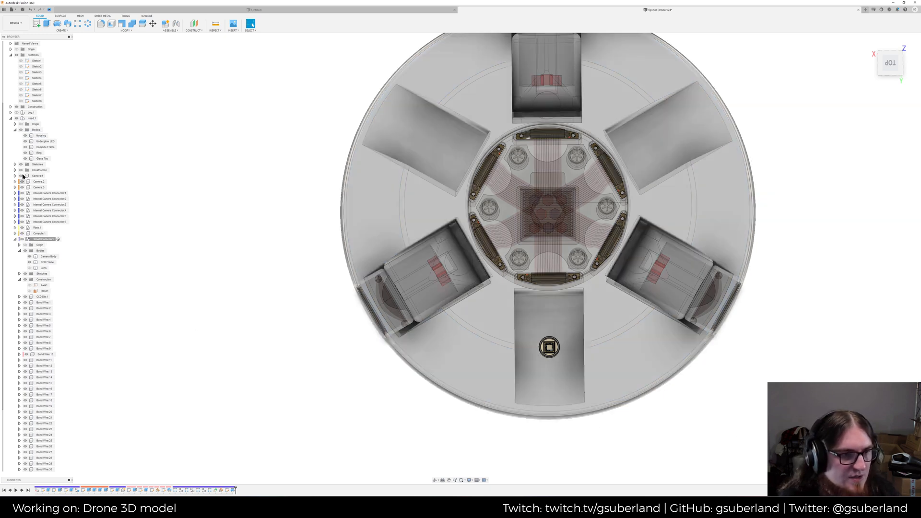
pyautogui.scroll(15, 635, 352)
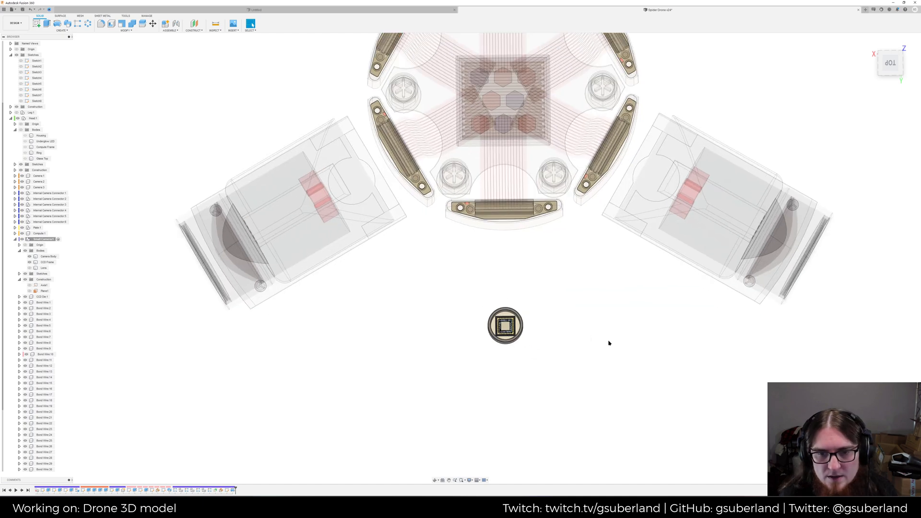
# Sketch two small upright rectangles on the small camera's inner floor face, one on either side of the sensor frame
pyautogui.click(399, 358)
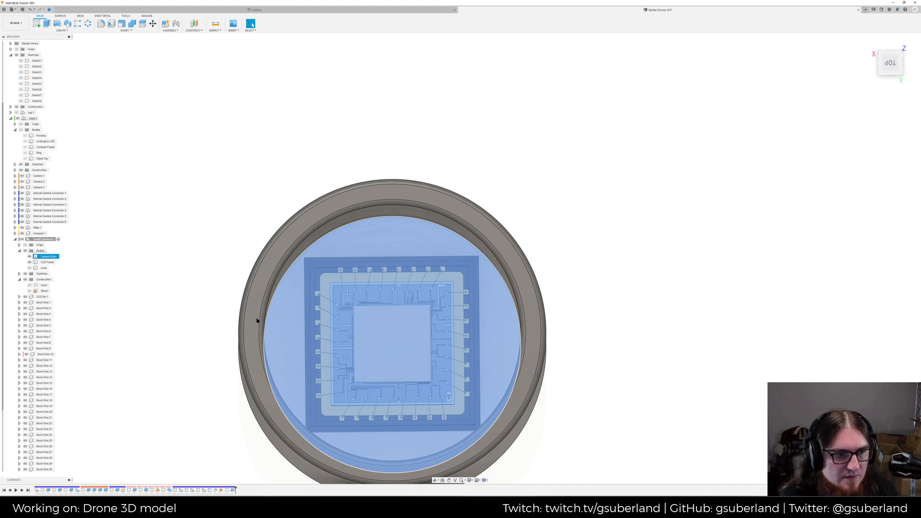
pyautogui.rightClick(279, 330)
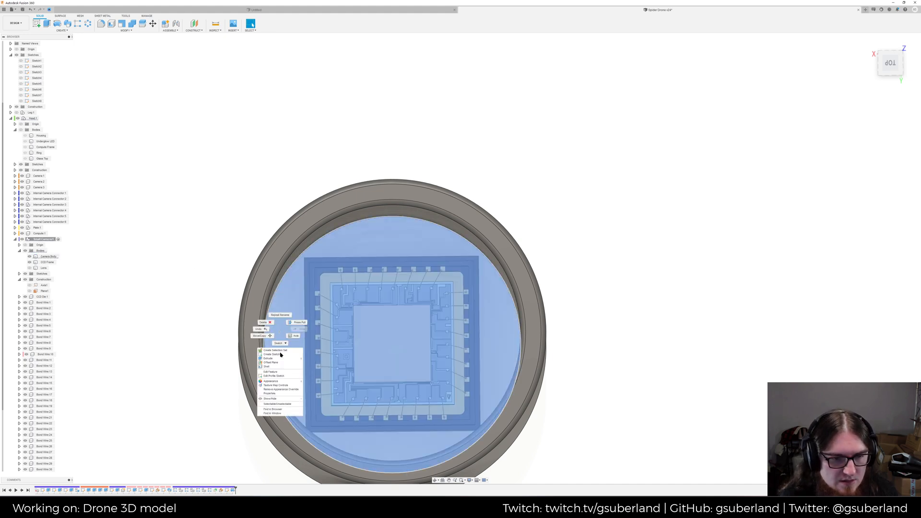
pyautogui.click(283, 355)
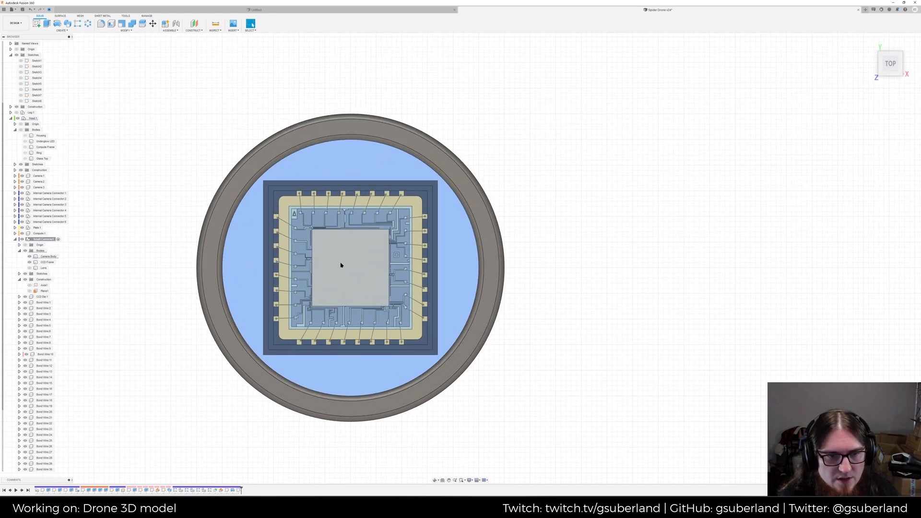
pyautogui.press('r')
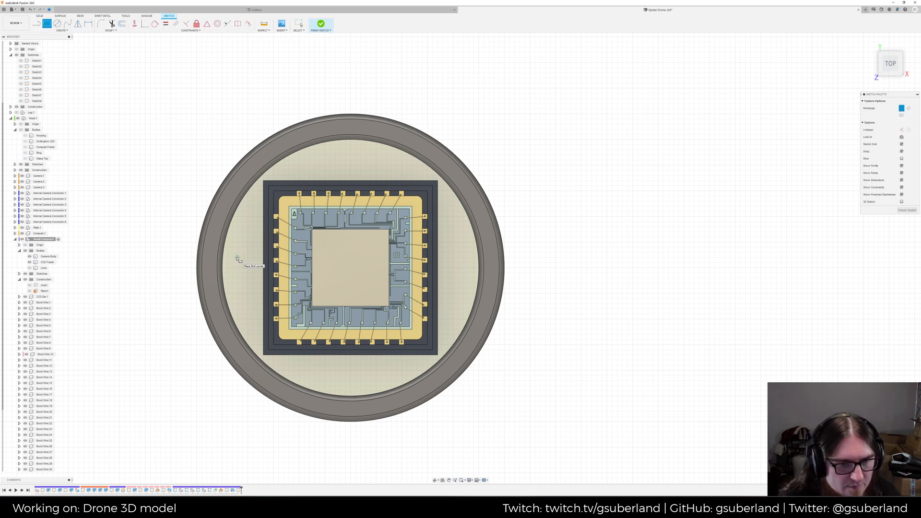
pyautogui.click(237, 258)
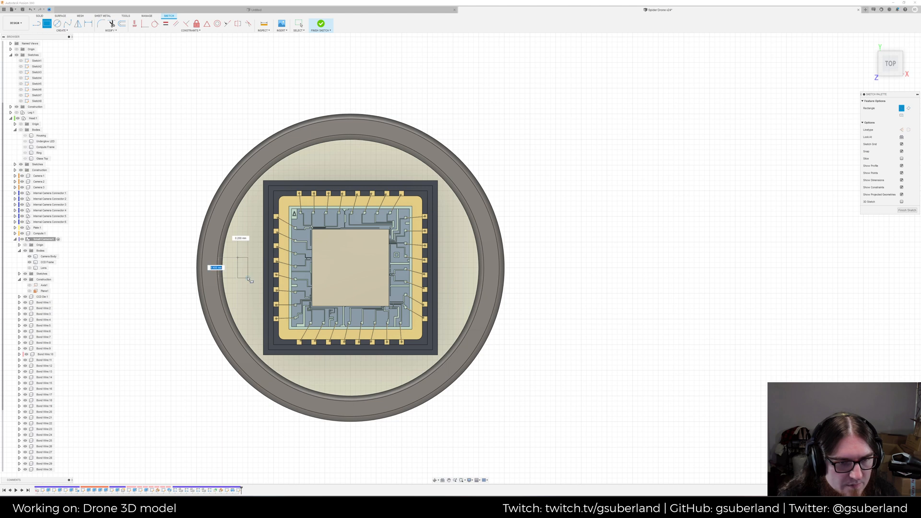
pyautogui.click(248, 279)
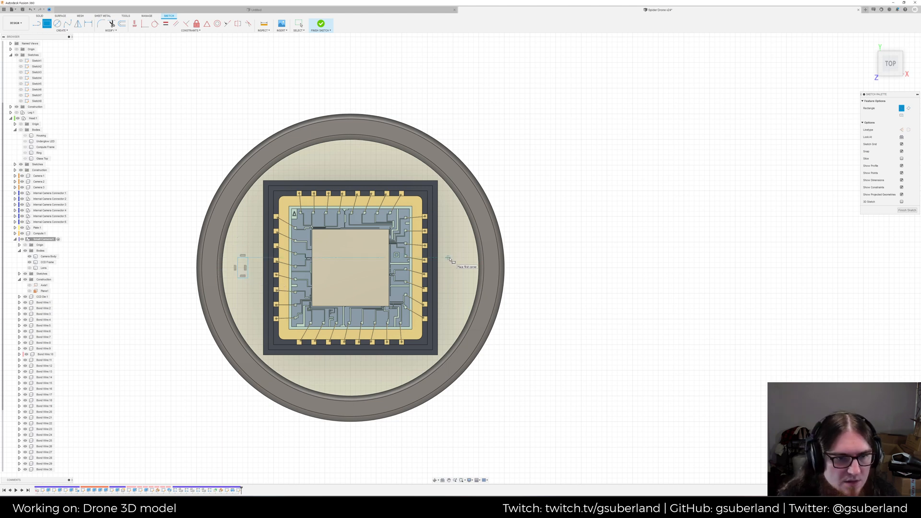
pyautogui.click(453, 258)
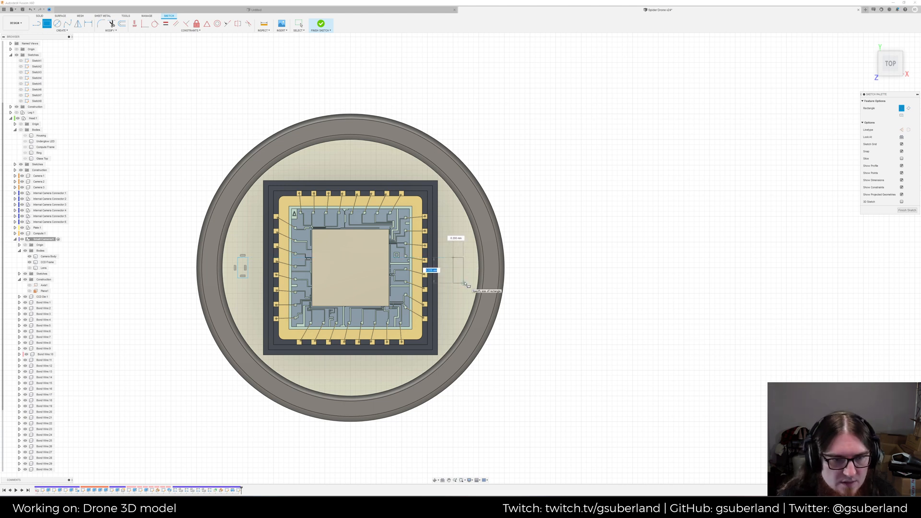
pyautogui.click(465, 279)
pyautogui.click(330, 27)
# Extrude both small rectangles beside the sensor by 0.5 mm as new bodies
pyautogui.click(283, 353)
pyautogui.keyDown('shift'); pyautogui.click(502, 348); pyautogui.keyUp('shift')
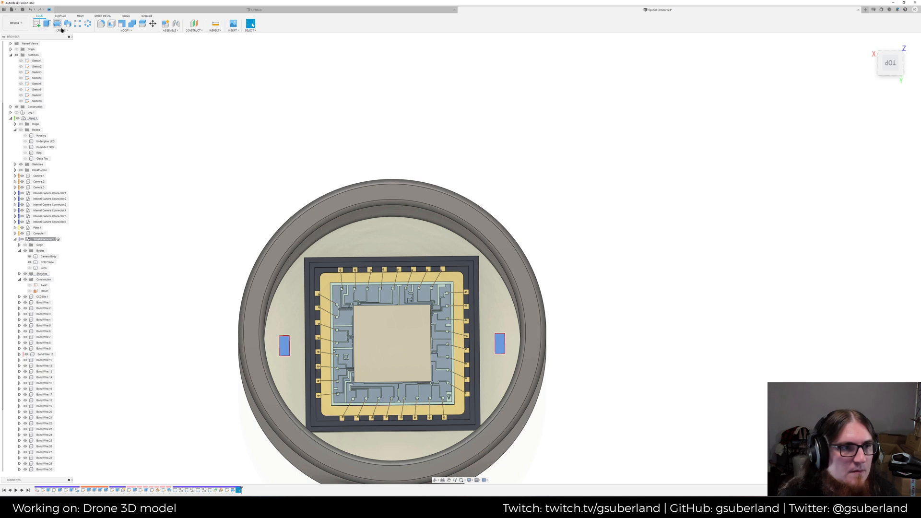
pyautogui.click(47, 24)
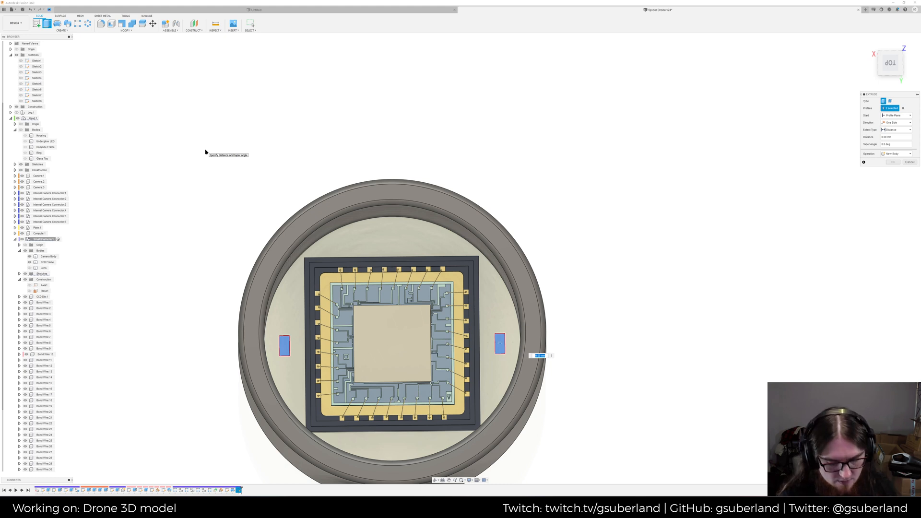
pyautogui.write('.5')
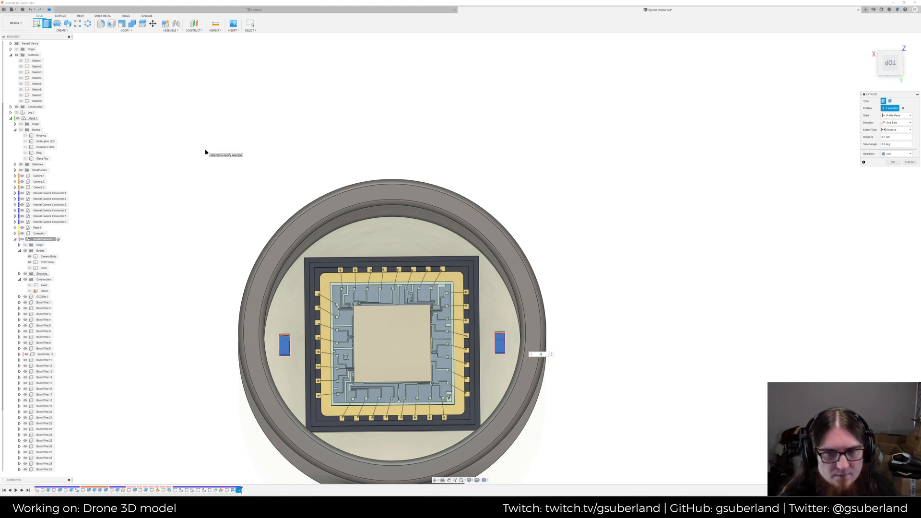
pyautogui.click(896, 154)
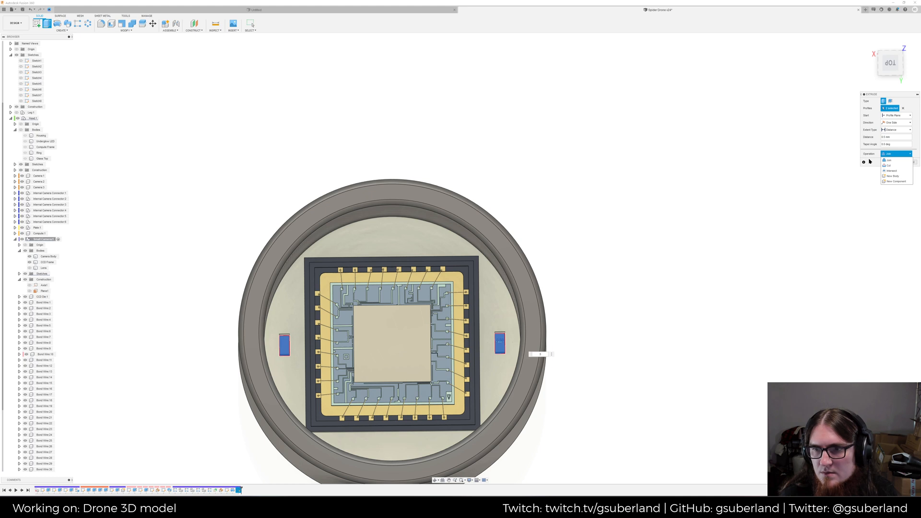
pyautogui.click(887, 154)
pyautogui.click(888, 154)
pyautogui.click(893, 176)
pyautogui.click(892, 162)
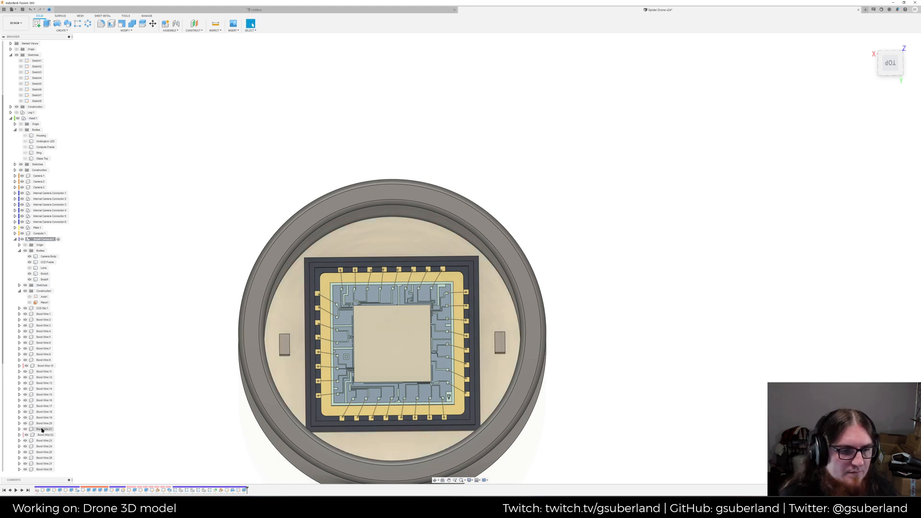
# Rename the two new block bodies in the small camera to LED1 and LED2
pyautogui.click(44, 273)
pyautogui.click(44, 274)
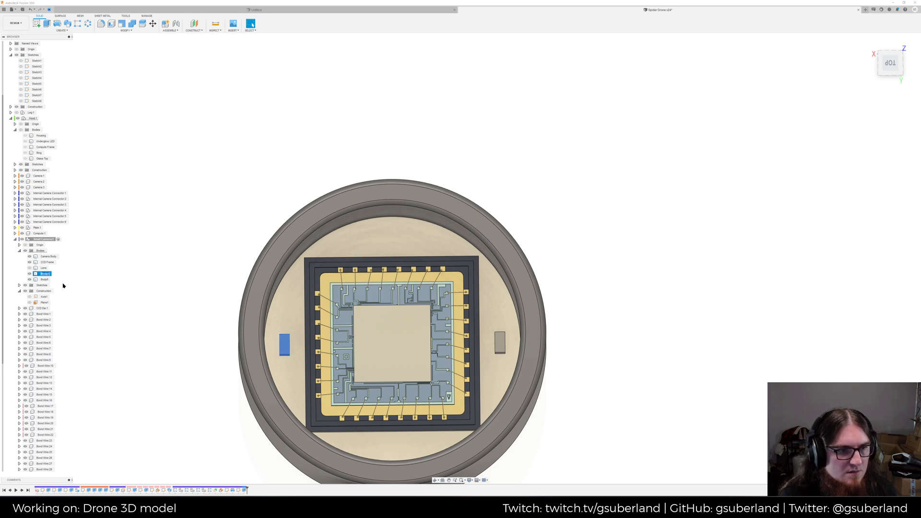
pyautogui.write('LED1')
pyautogui.press('Return')
pyautogui.click(44, 279)
pyautogui.click(45, 281)
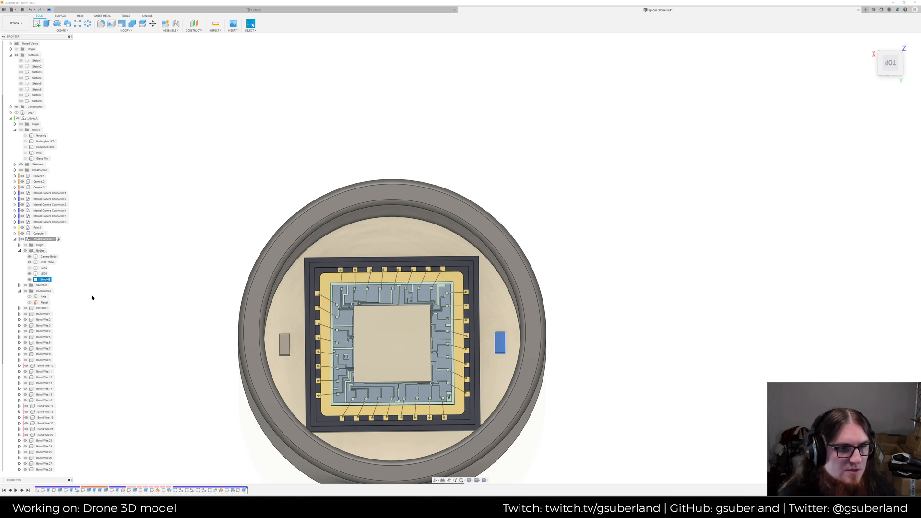
pyautogui.press('Return')
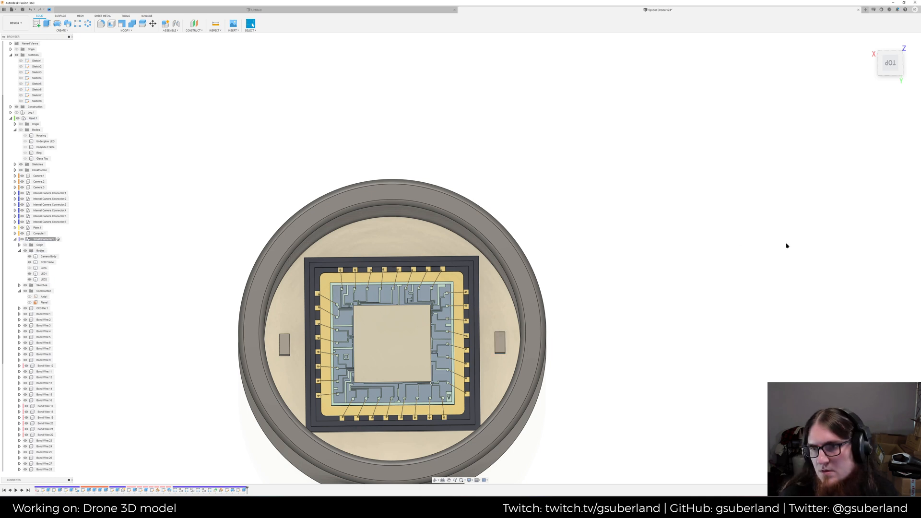
# Apply the design's existing red LED appearance to both the LED1 and LED2 bodies
pyautogui.press('a')
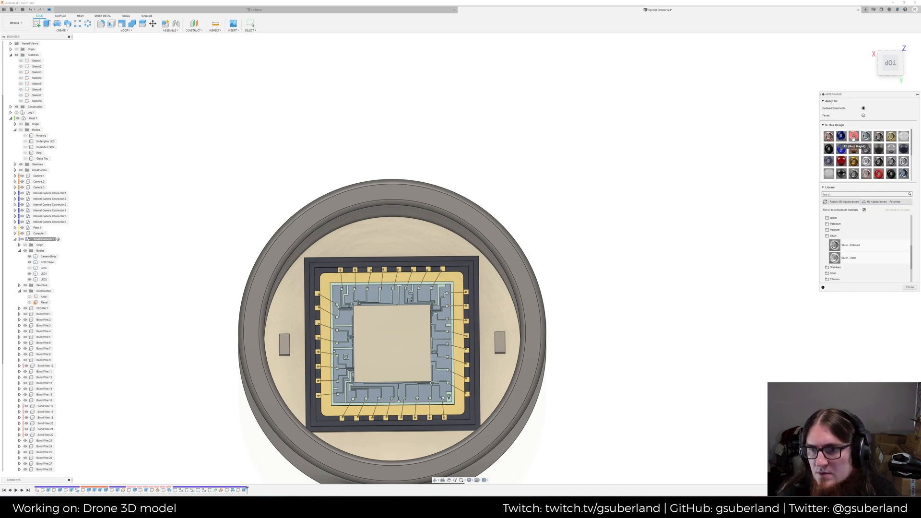
pyautogui.moveTo(850, 138); pyautogui.dragTo(500, 343)
pyautogui.moveTo(856, 138); pyautogui.dragTo(285, 345)
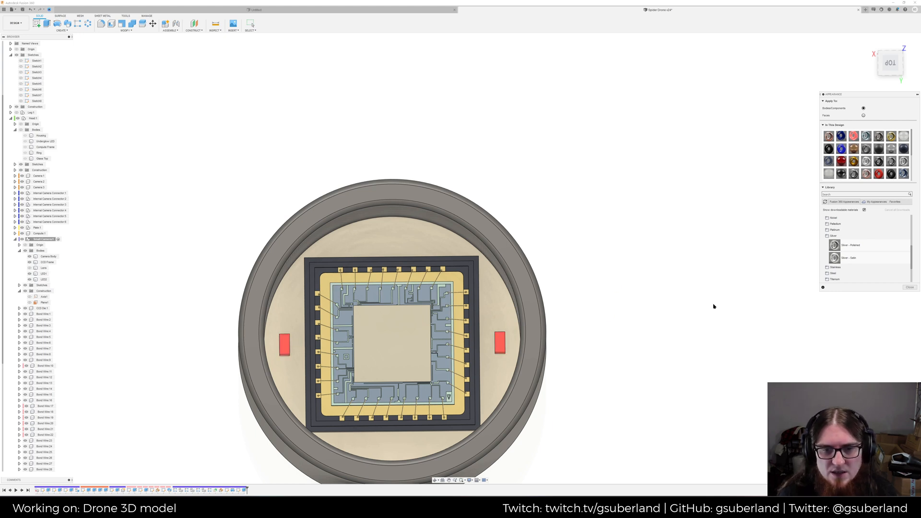
pyautogui.click(909, 287)
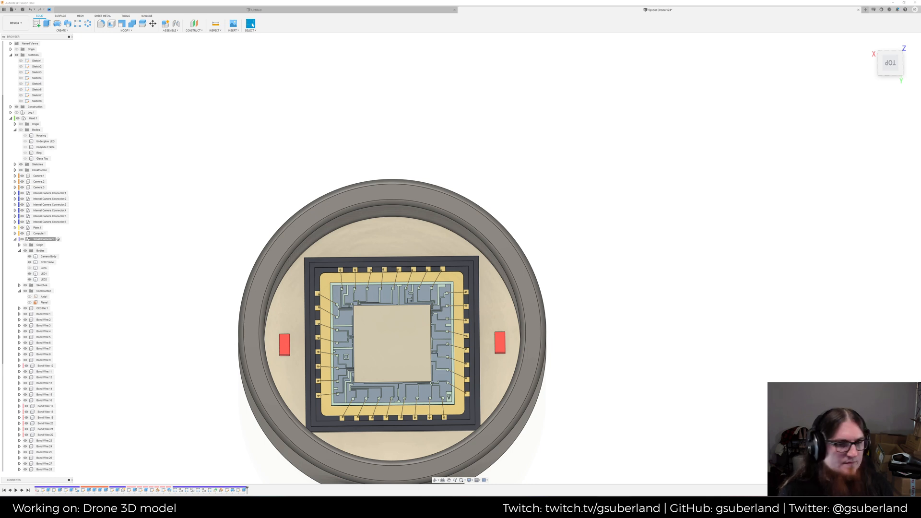
# Show the small camera's Lens body and the head's bodies again
pyautogui.moveTo(161, 314); pyautogui.dragTo(160, 290, button='middle')
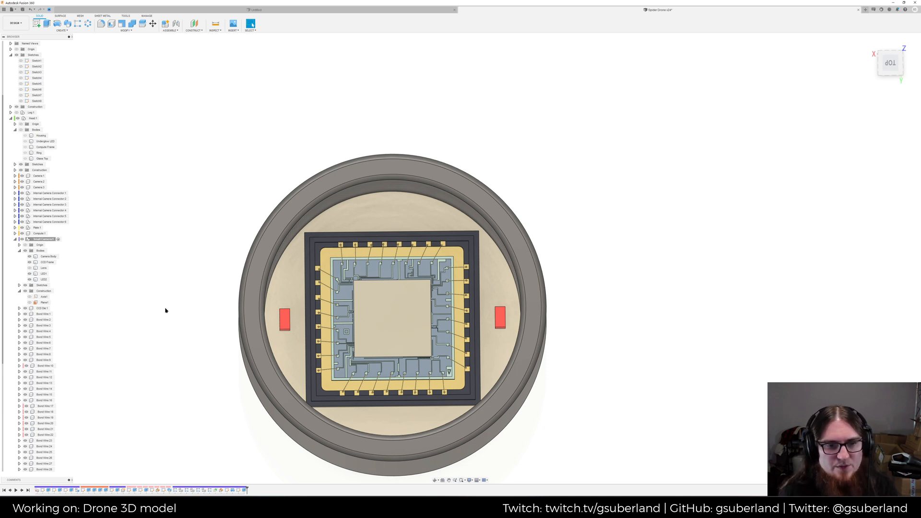
pyautogui.click(284, 319)
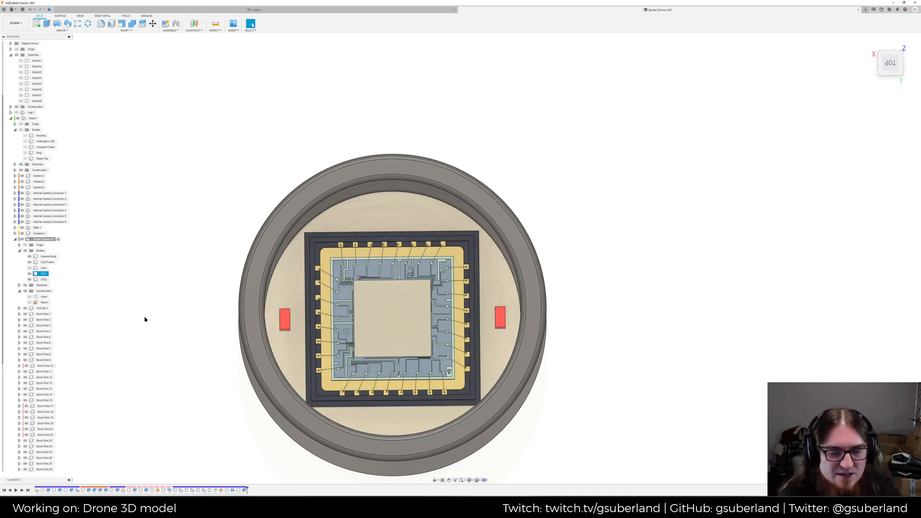
pyautogui.scroll(-10, 164, 348)
pyautogui.moveTo(165, 350); pyautogui.dragTo(274, 348, button='middle')
pyautogui.scroll(-4, 274, 348)
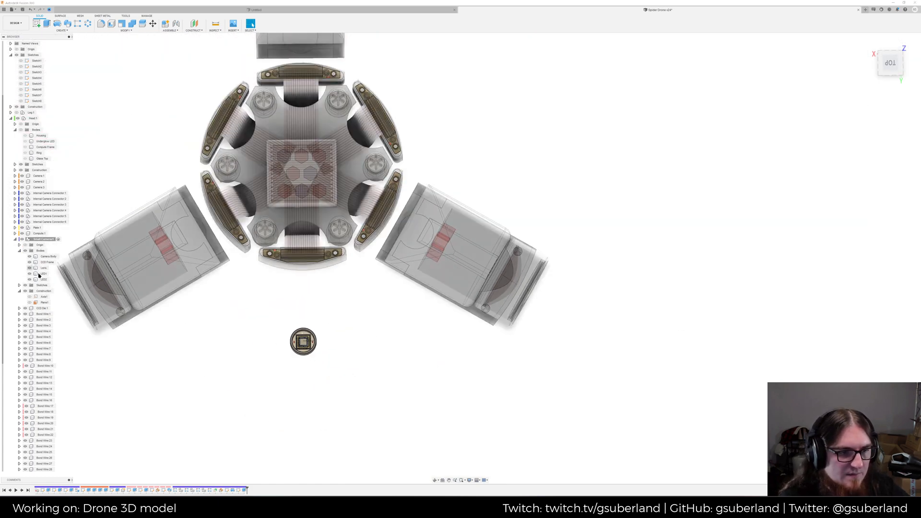
pyautogui.scroll(4, 247, 342)
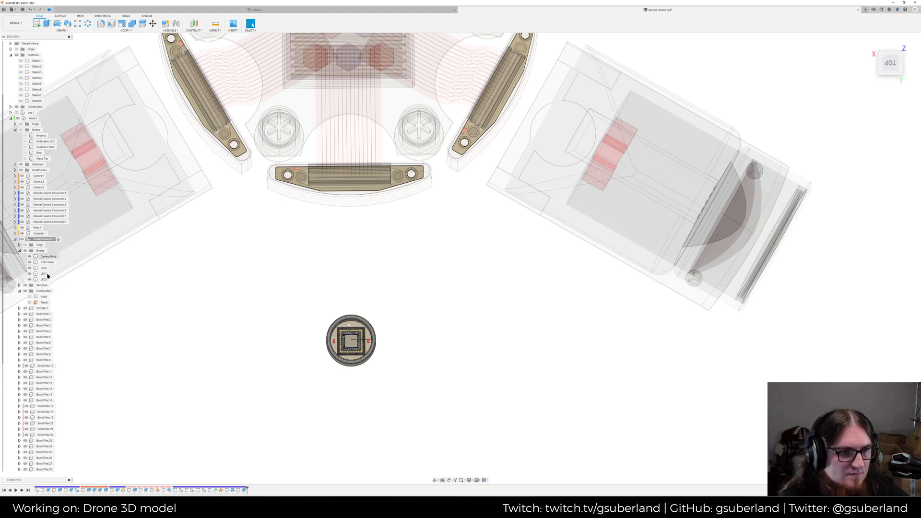
pyautogui.click(20, 129)
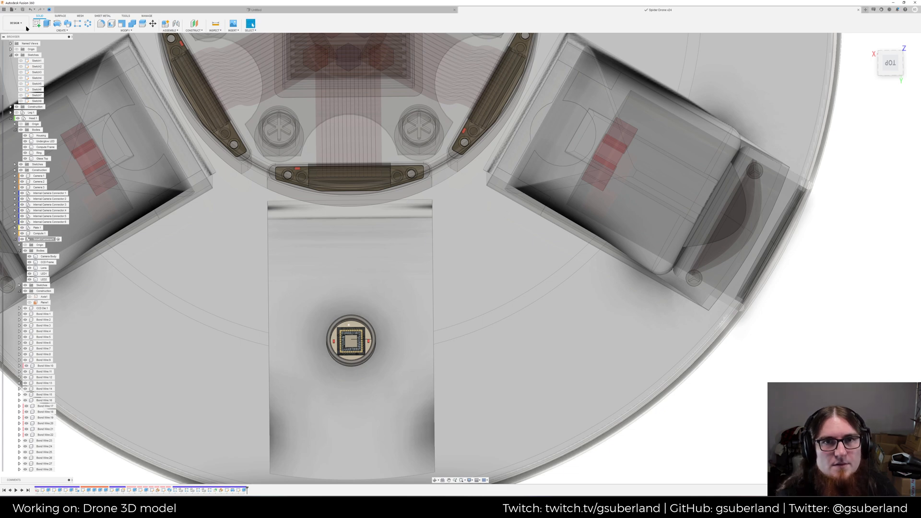
# Preview the small camera with an in-canvas render in the Render workspace and check its red LEDs through the lens
pyautogui.click(15, 23)
pyautogui.click(17, 52)
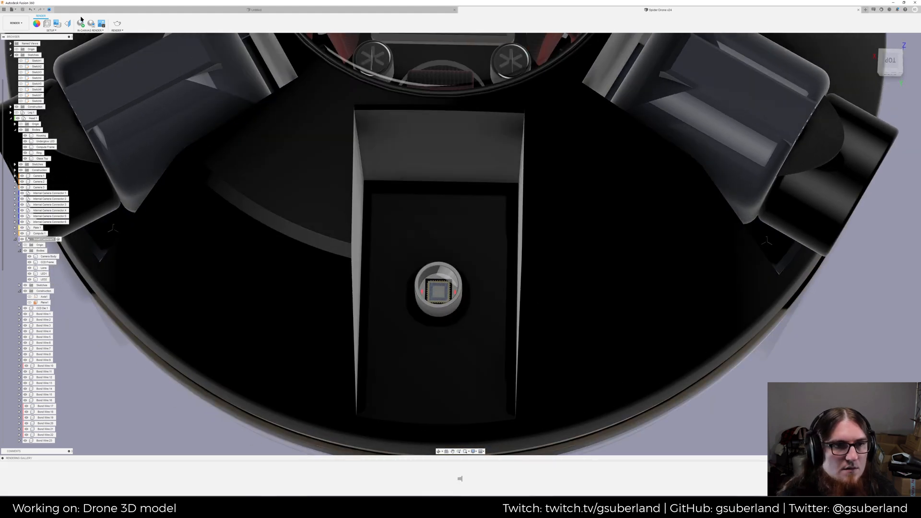
pyautogui.click(80, 23)
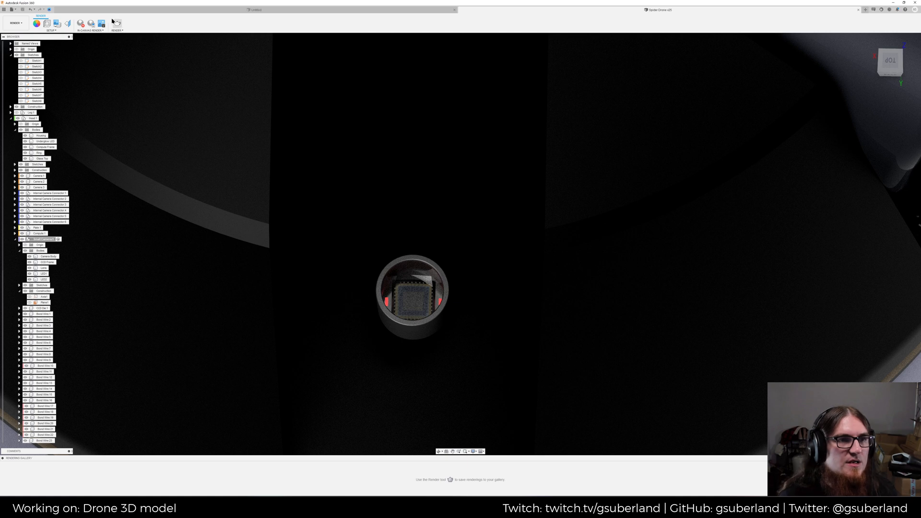
pyautogui.click(81, 23)
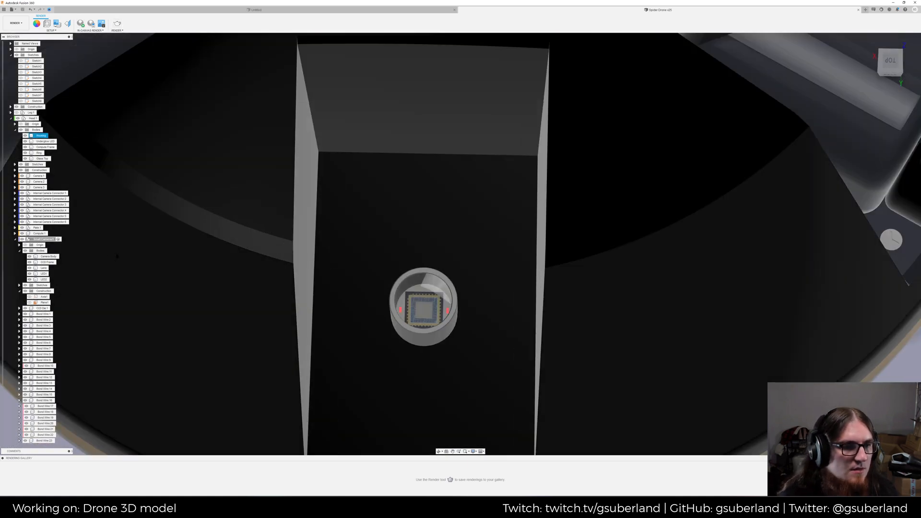
# Return to the Design workspace, hide the Lens body and view the sensor and both LEDs from above
pyautogui.click(16, 23)
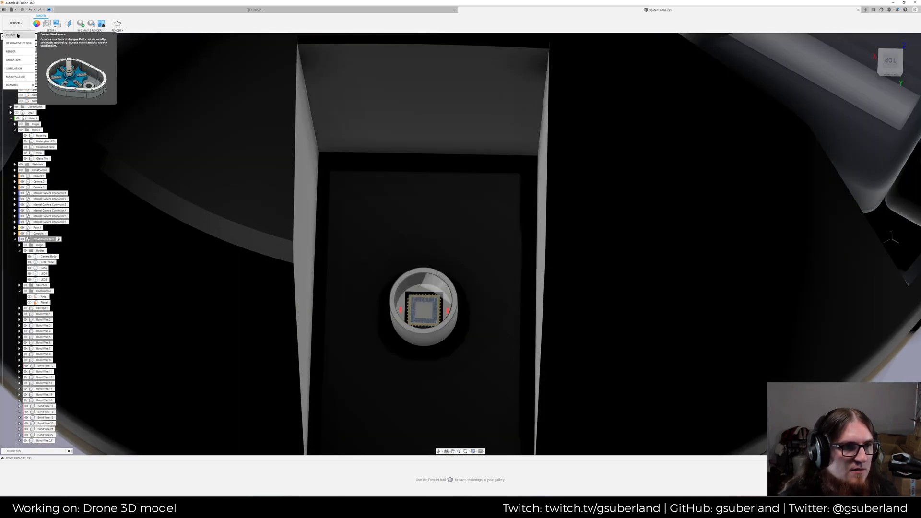
pyautogui.click(17, 34)
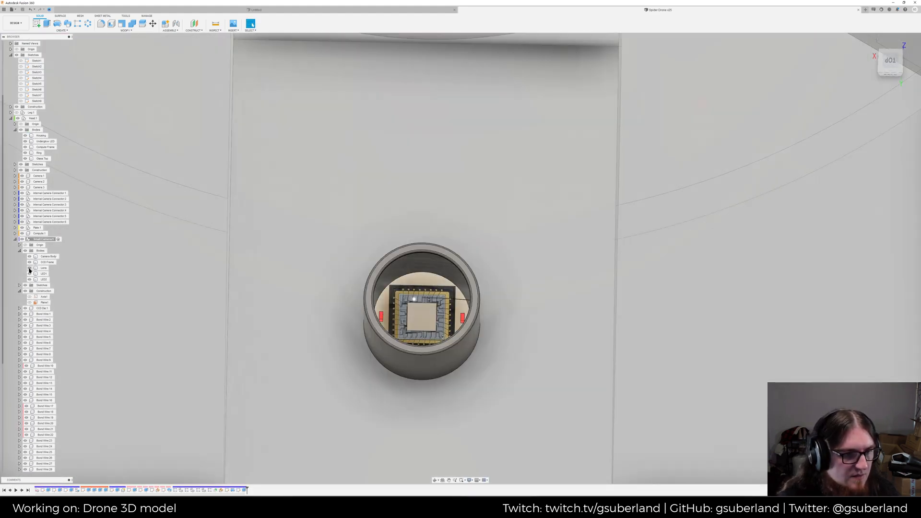
pyautogui.scroll(3, 425, 331)
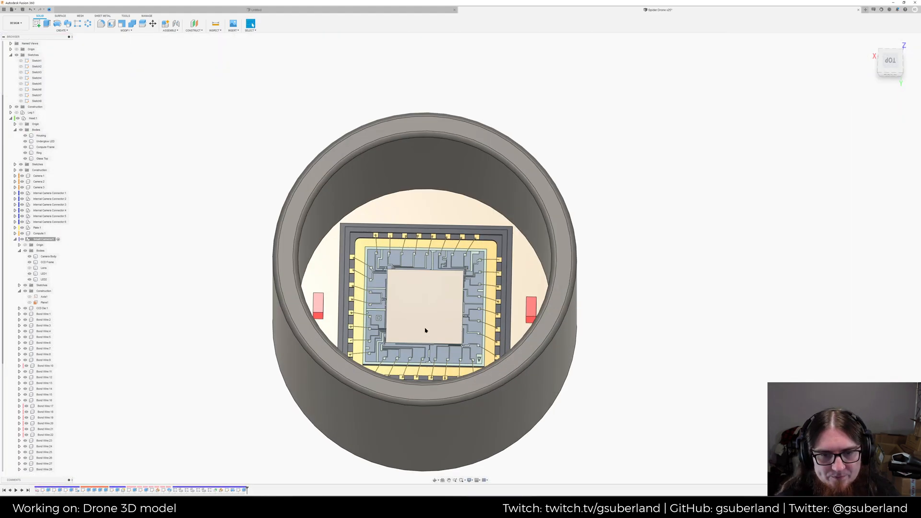
pyautogui.keyDown('shift'); pyautogui.moveTo(451, 314); pyautogui.dragTo(368, 303, button='middle'); pyautogui.keyUp('shift')
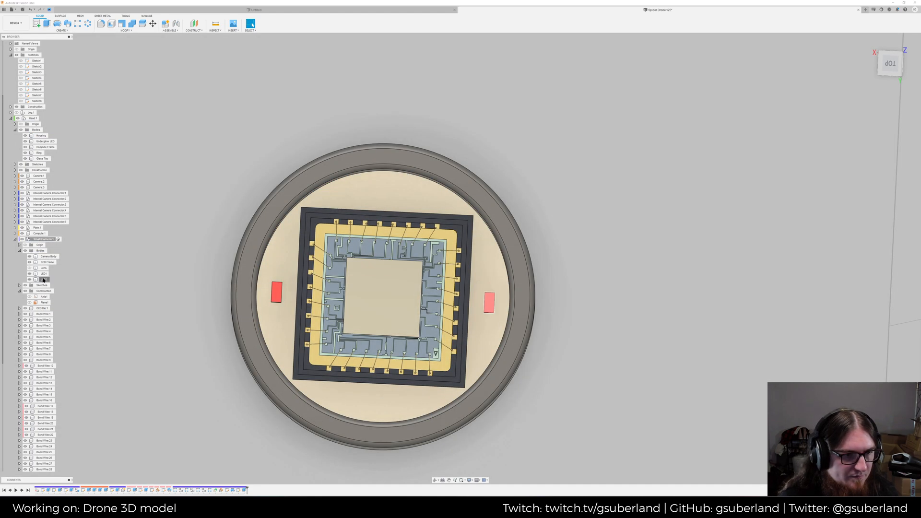
# Move the LED1 and LED2 bodies together slightly upward off the floor of the small camera
pyautogui.click(43, 279)
pyautogui.keyDown('ctrl'); pyautogui.click(43, 273); pyautogui.keyUp('ctrl')
pyautogui.click(152, 24)
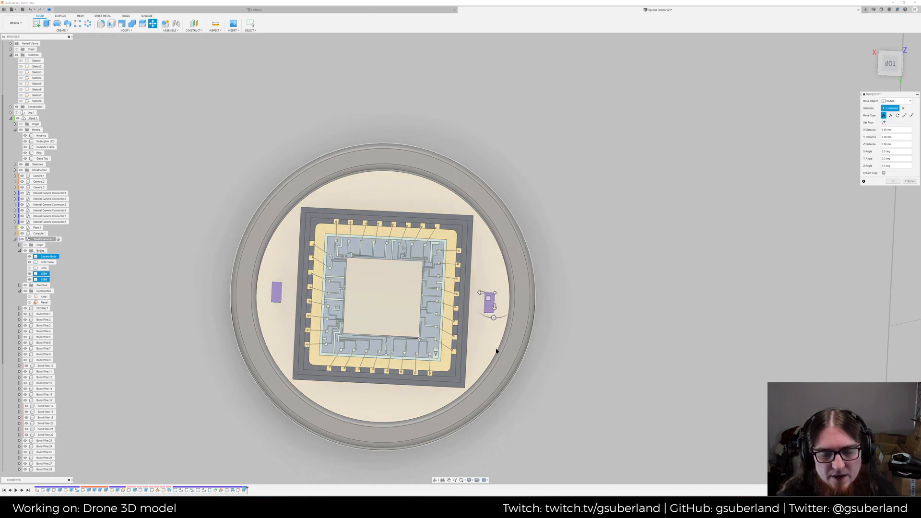
pyautogui.keyDown('shift'); pyautogui.moveTo(494, 354); pyautogui.dragTo(505, 373, button='middle'); pyautogui.keyUp('shift')
pyautogui.moveTo(503, 360); pyautogui.dragTo(503, 358)
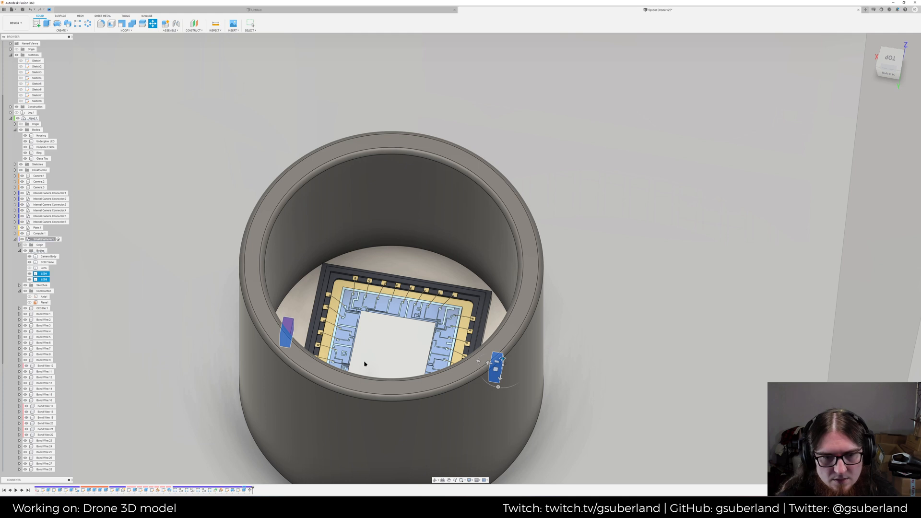
pyautogui.press('Return')
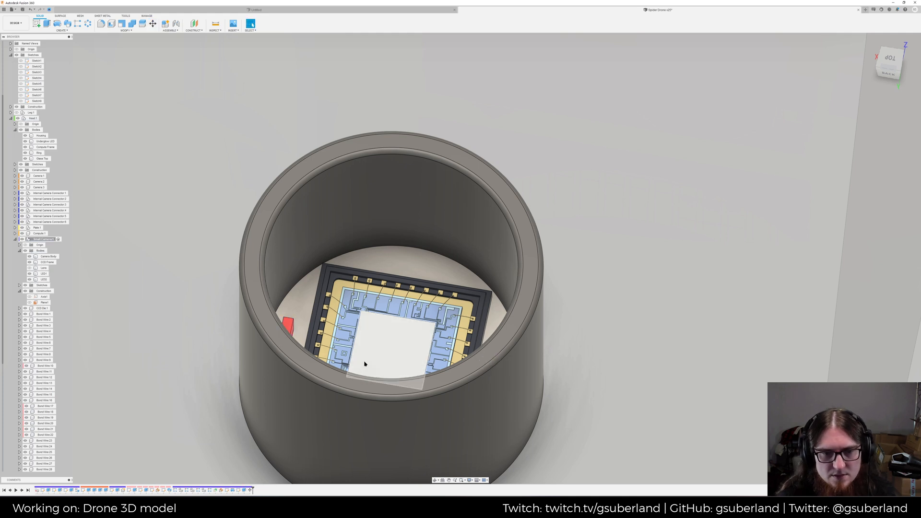
# Sketch a stepped rectangular base outline around each LED on the floor face inside the camera body and finish the sketch
pyautogui.keyDown('shift'); pyautogui.moveTo(354, 351); pyautogui.dragTo(305, 336, button='middle'); pyautogui.keyUp('shift')
pyautogui.click(269, 339)
pyautogui.rightClick(249, 341)
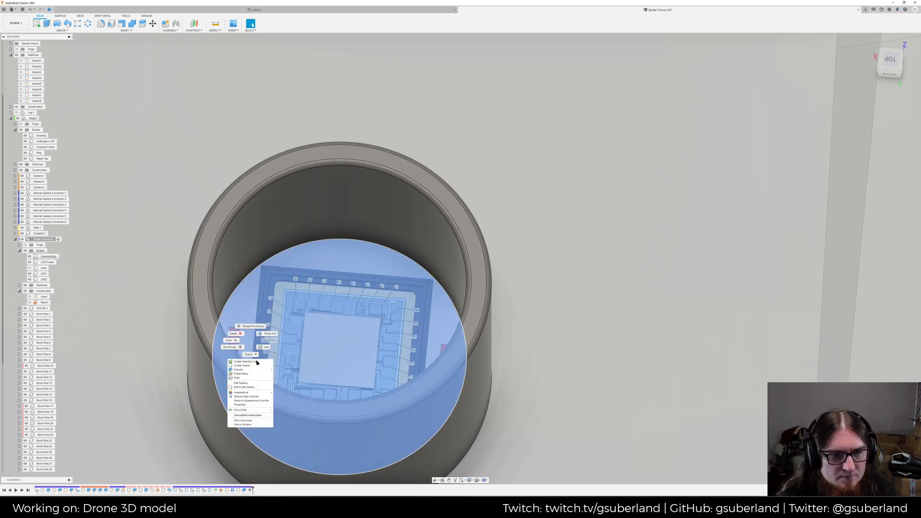
pyautogui.click(257, 365)
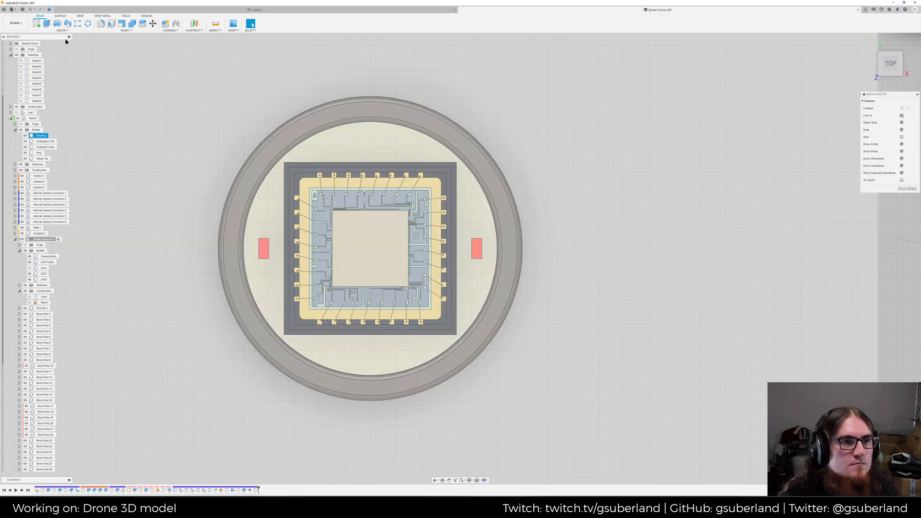
pyautogui.click(47, 23)
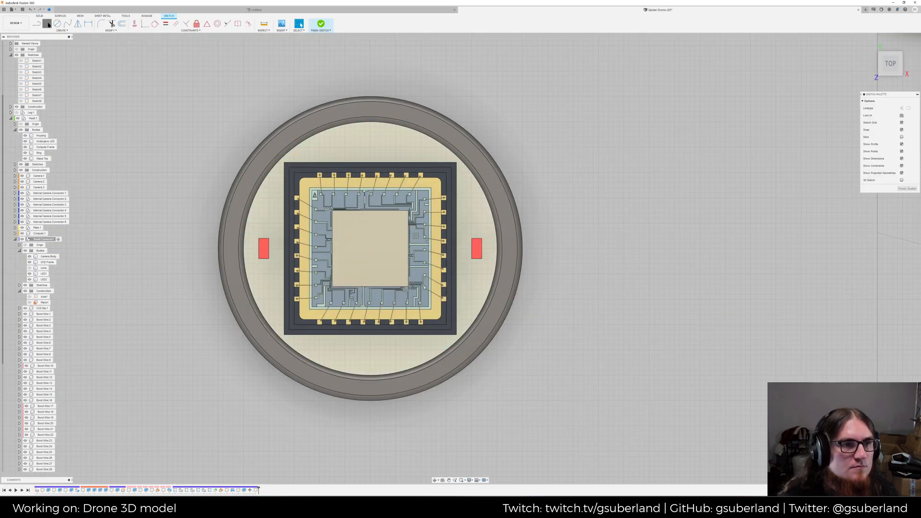
pyautogui.click(254, 234)
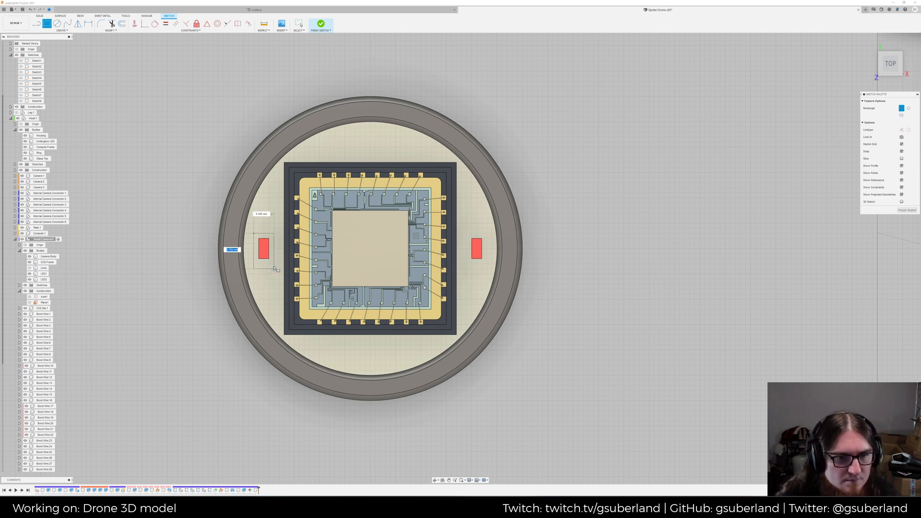
pyautogui.click(275, 265)
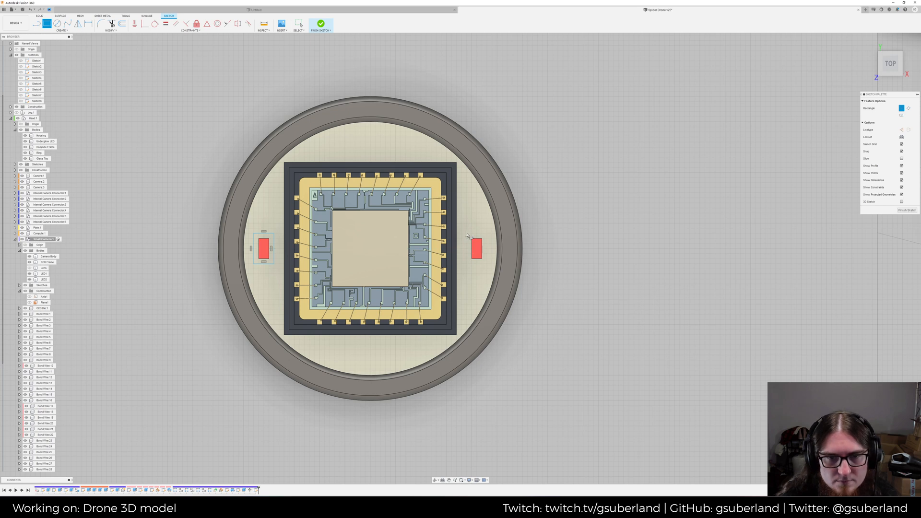
pyautogui.click(467, 233)
pyautogui.click(487, 264)
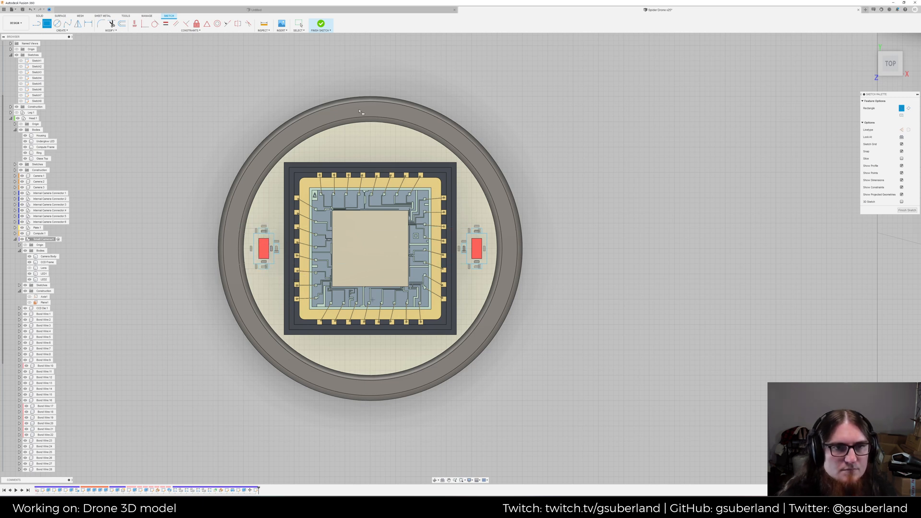
pyautogui.click(319, 25)
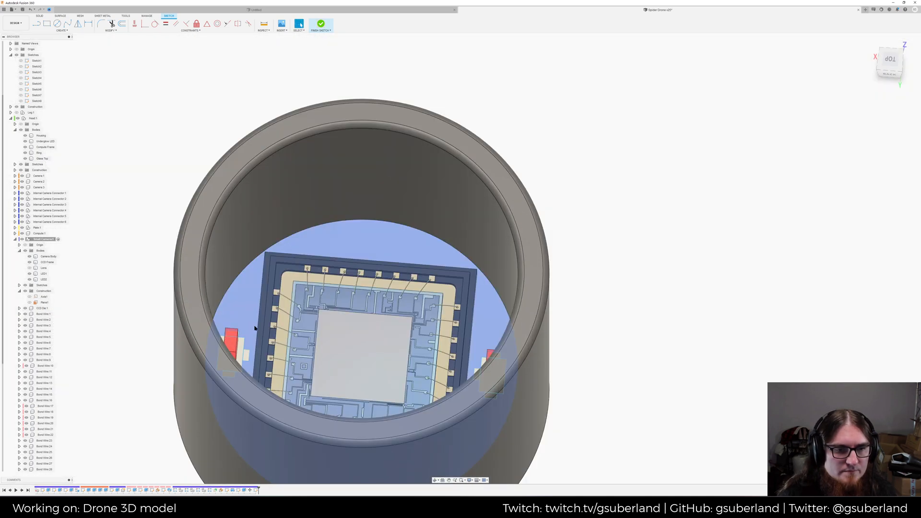
# Hide the Camera Body and extrude both stepped profiles beneath the LEDs upward as thin new bodies
pyautogui.keyDown('shift'); pyautogui.moveTo(326, 351); pyautogui.dragTo(319, 354, button='middle'); pyautogui.keyUp('shift')
pyautogui.click(233, 330)
pyautogui.keyDown('shift'); pyautogui.moveTo(319, 367); pyautogui.dragTo(513, 402, button='middle'); pyautogui.keyUp('shift')
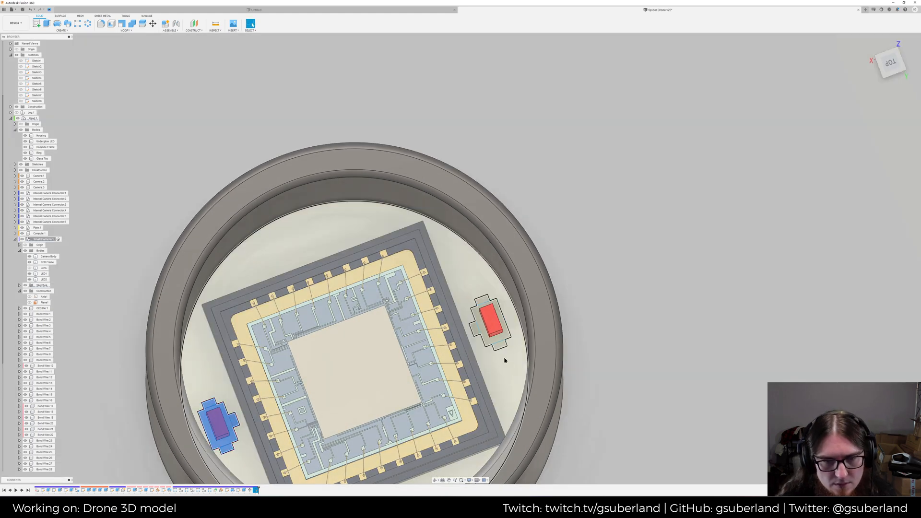
pyautogui.click(492, 327)
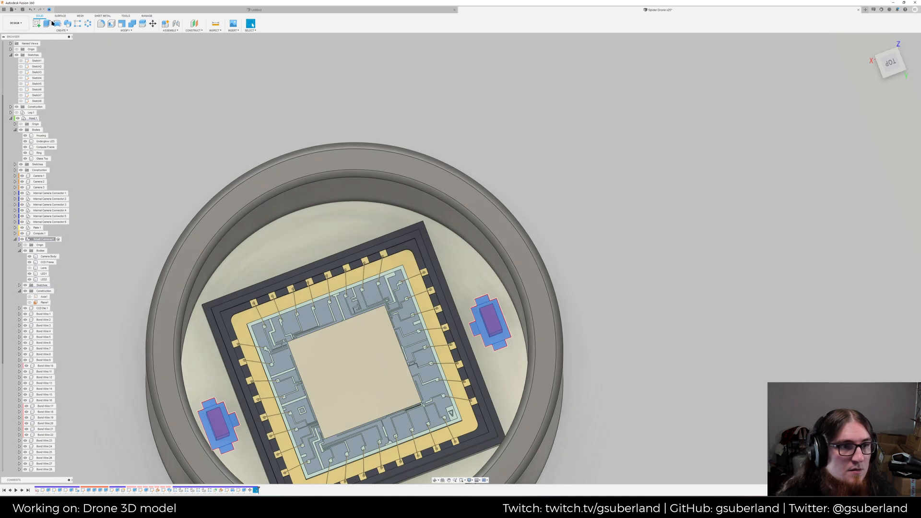
pyautogui.press('e')
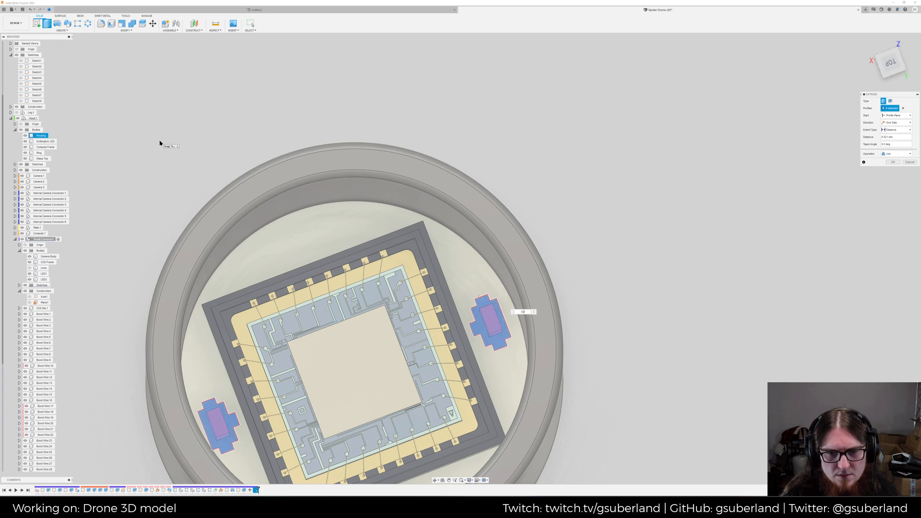
pyautogui.keyDown('shift'); pyautogui.moveTo(290, 316); pyautogui.dragTo(262, 312, button='middle'); pyautogui.keyUp('shift')
pyautogui.keyDown('shift'); pyautogui.moveTo(512, 420); pyautogui.dragTo(512, 414, button='middle'); pyautogui.keyUp('shift')
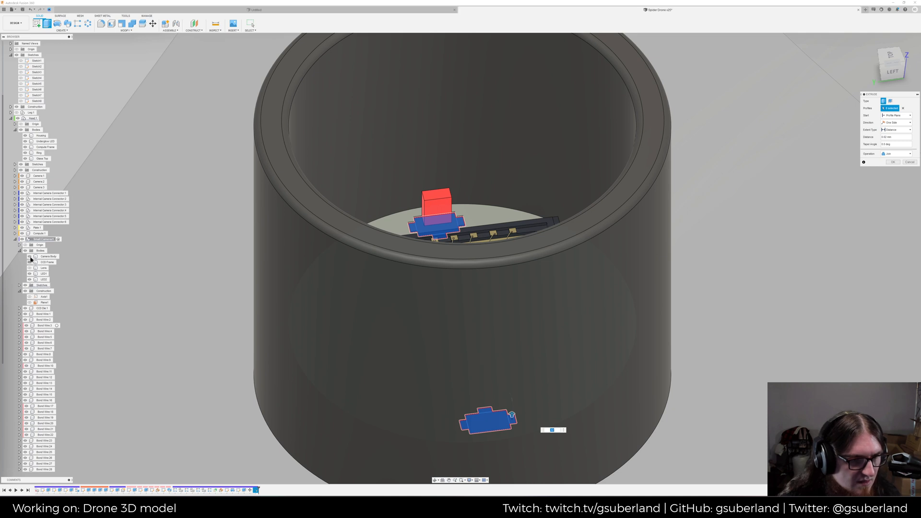
pyautogui.click(30, 257)
pyautogui.scroll(-5, 444, 304)
pyautogui.keyDown('shift'); pyautogui.moveTo(333, 291); pyautogui.dragTo(399, 294, button='middle'); pyautogui.keyUp('shift')
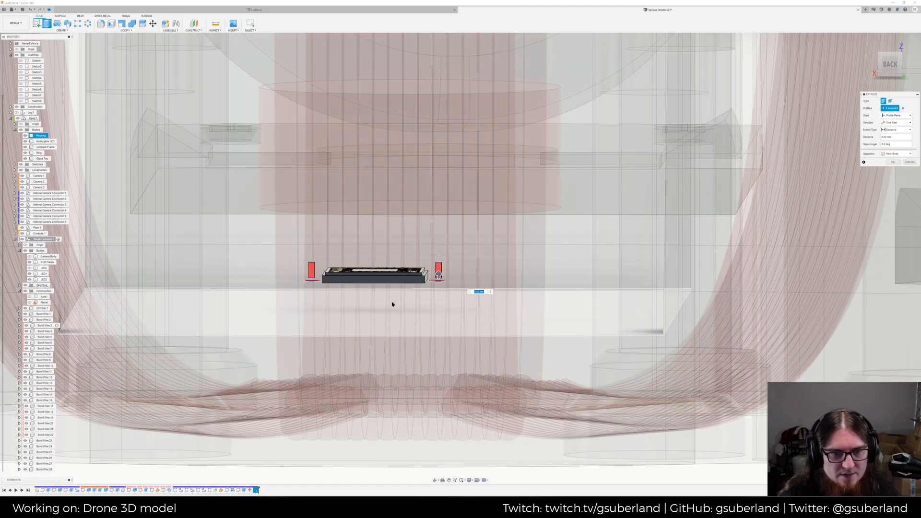
pyautogui.scroll(8, 394, 301)
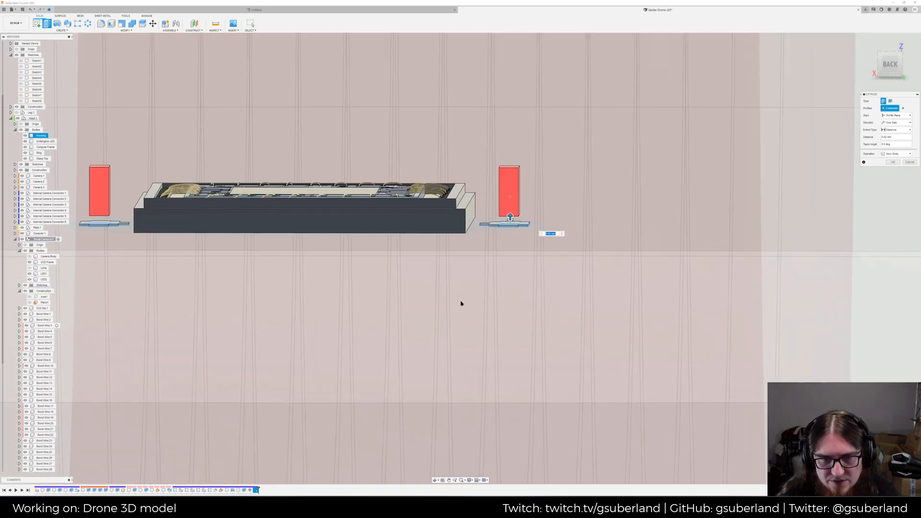
pyautogui.moveTo(509, 217); pyautogui.dragTo(511, 215)
pyautogui.press('Return')
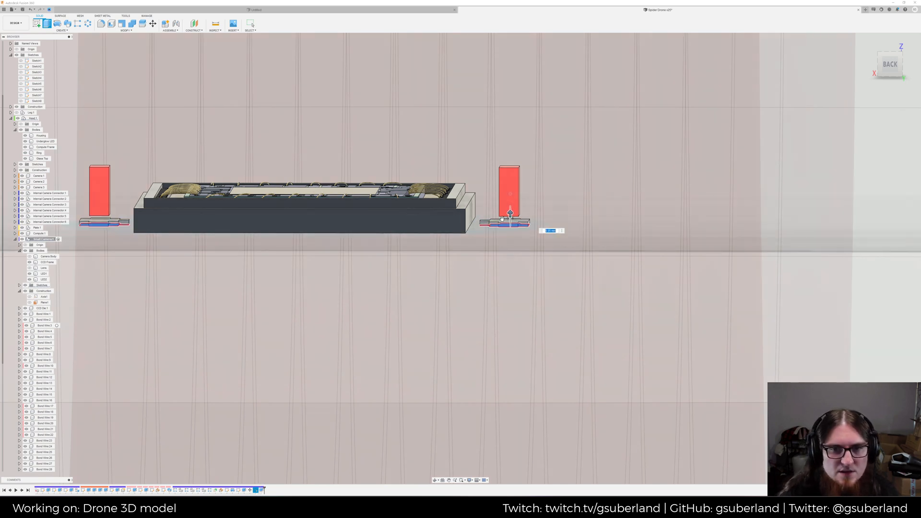
# Move the LED1 and LED2 bodies down together so they sit in their new bases
pyautogui.keyDown('shift'); pyautogui.moveTo(502, 196); pyautogui.dragTo(501, 197, button='middle'); pyautogui.keyUp('shift')
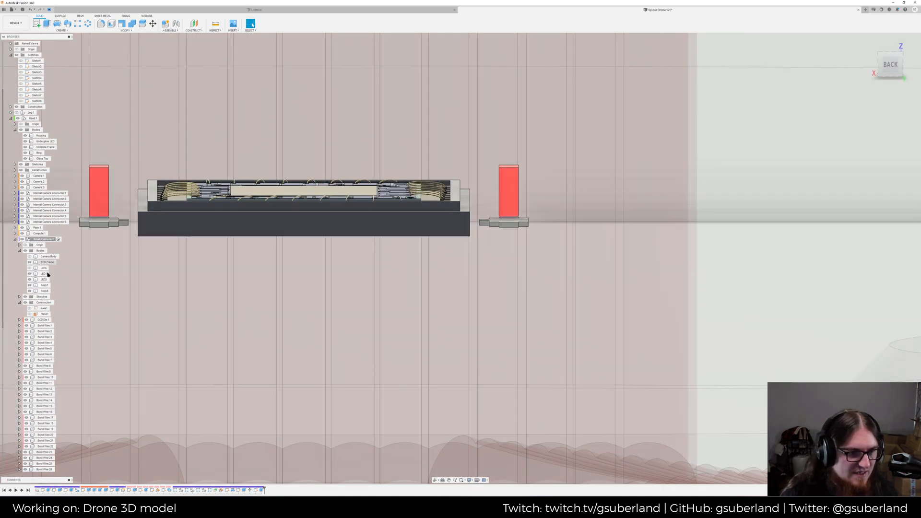
pyautogui.click(42, 274)
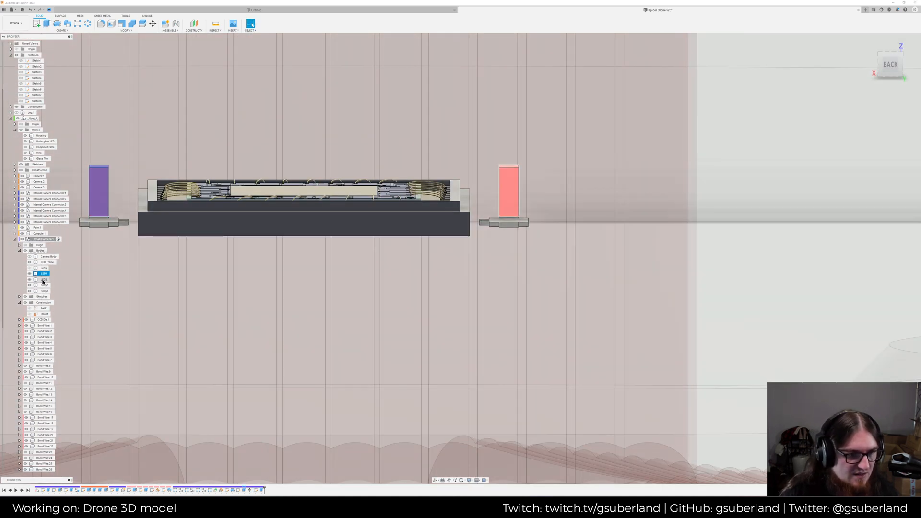
pyautogui.keyDown('ctrl'); pyautogui.click(43, 280); pyautogui.keyUp('ctrl')
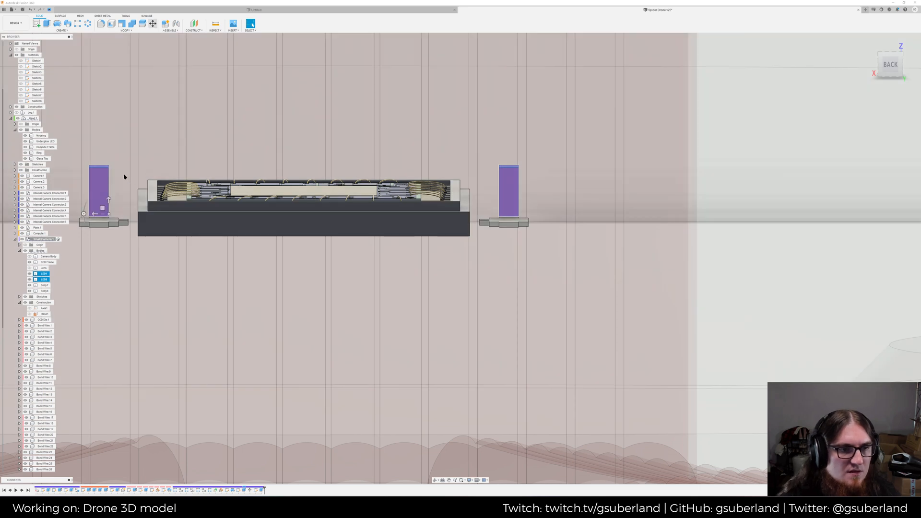
pyautogui.press('m')
pyautogui.moveTo(109, 200); pyautogui.dragTo(109, 205)
pyautogui.press('Return')
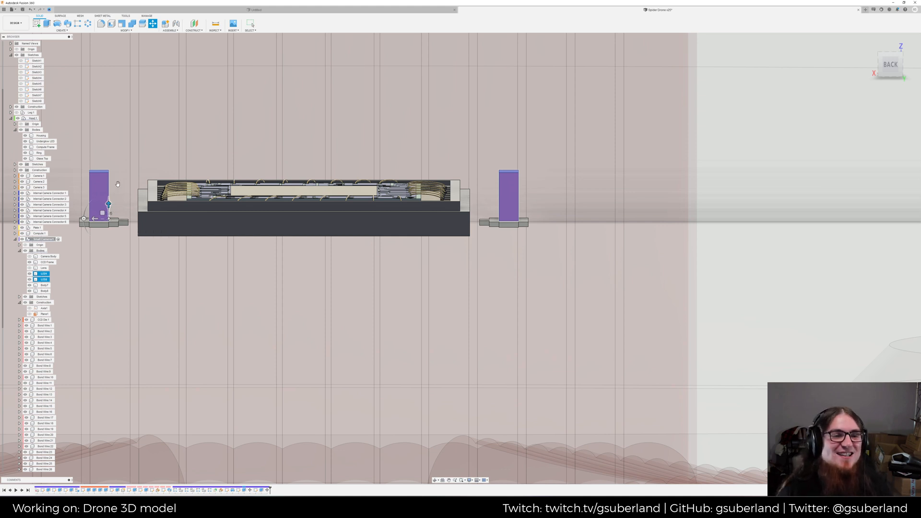
# Shorten both LEDs by extruding their top faces downward as a cut
pyautogui.keyDown('shift'); pyautogui.moveTo(117, 189); pyautogui.dragTo(132, 204, button='middle'); pyautogui.keyUp('shift')
pyautogui.moveTo(347, 341); pyautogui.dragTo(487, 104, button='middle')
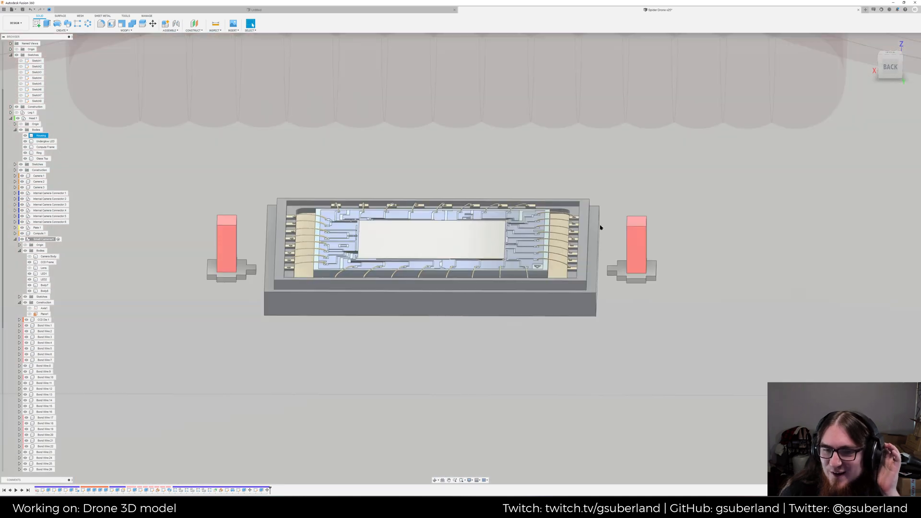
pyautogui.click(638, 221)
pyautogui.keyDown('ctrl'); pyautogui.click(225, 221); pyautogui.keyUp('ctrl')
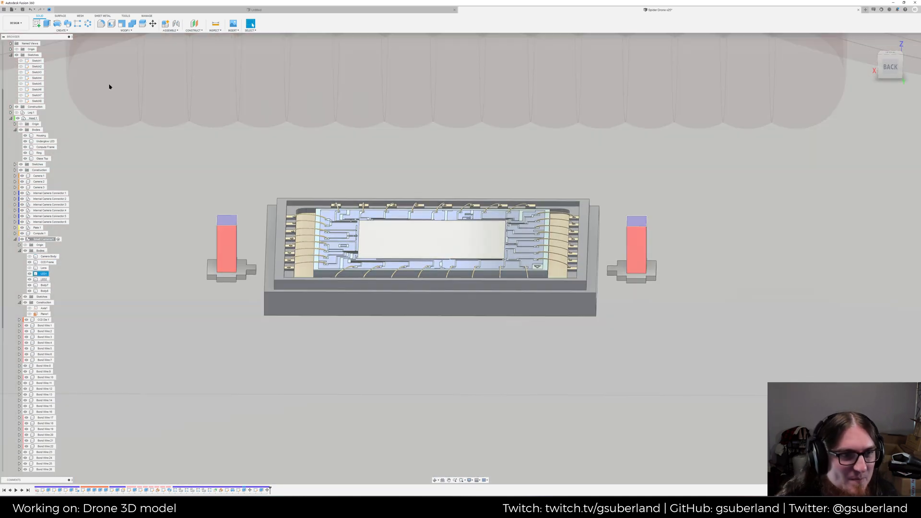
pyautogui.write('e')
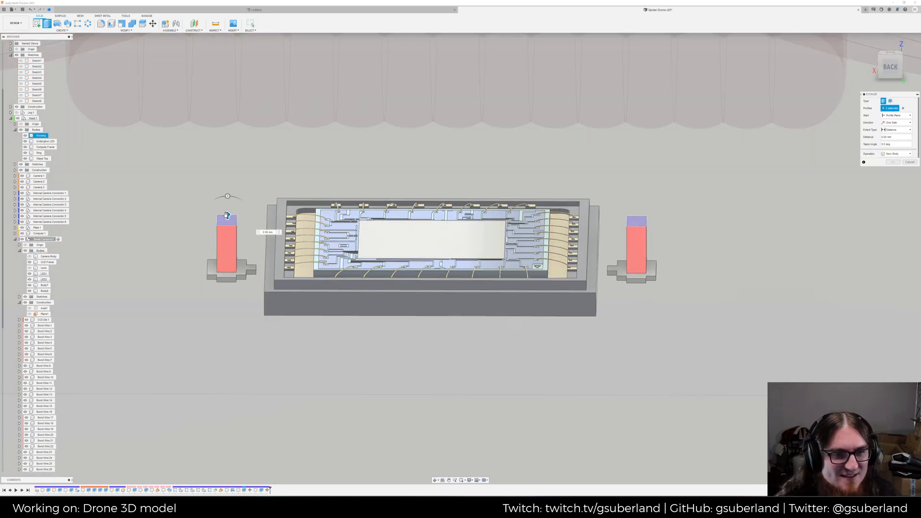
pyautogui.write('-0.25')
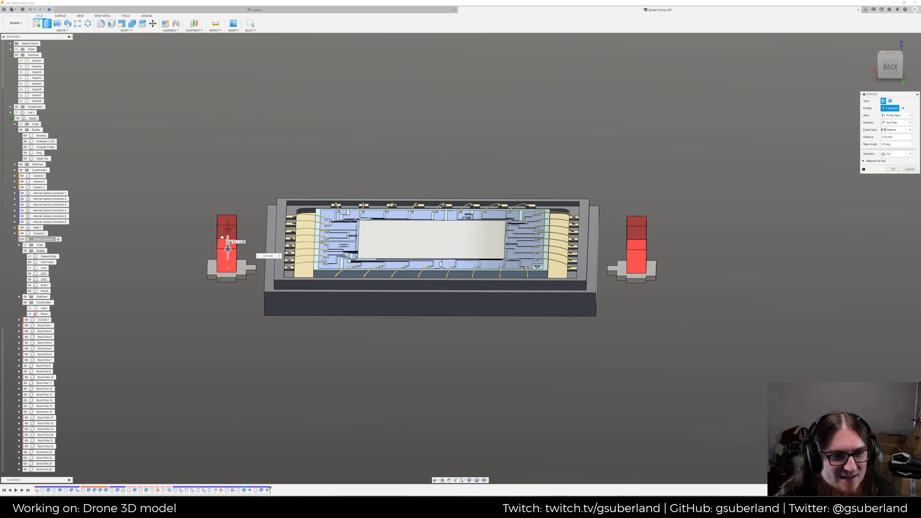
pyautogui.moveTo(222, 242); pyautogui.dragTo(221, 238)
pyautogui.press('Return')
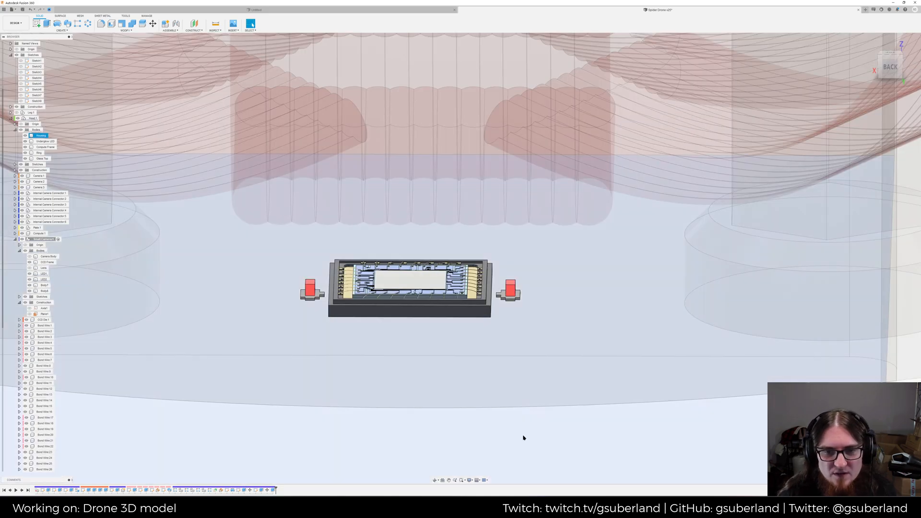
# Apply the Coating - Black Oxide appearance to the base bodies under both LEDs
pyautogui.scroll(-5, 588, 398)
pyautogui.scroll(-4, 610, 397)
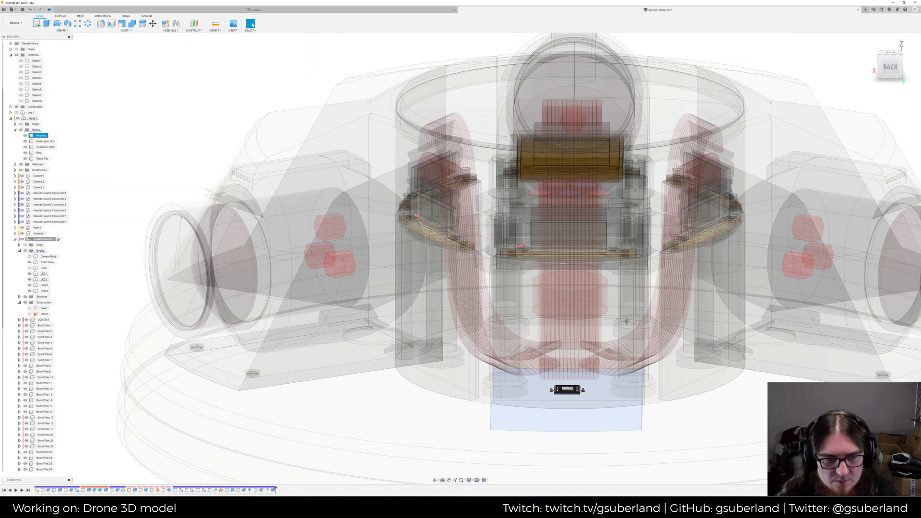
pyautogui.keyDown('shift'); pyautogui.moveTo(499, 368); pyautogui.dragTo(499, 405, button='middle'); pyautogui.keyUp('shift')
pyautogui.scroll(5, 518, 157)
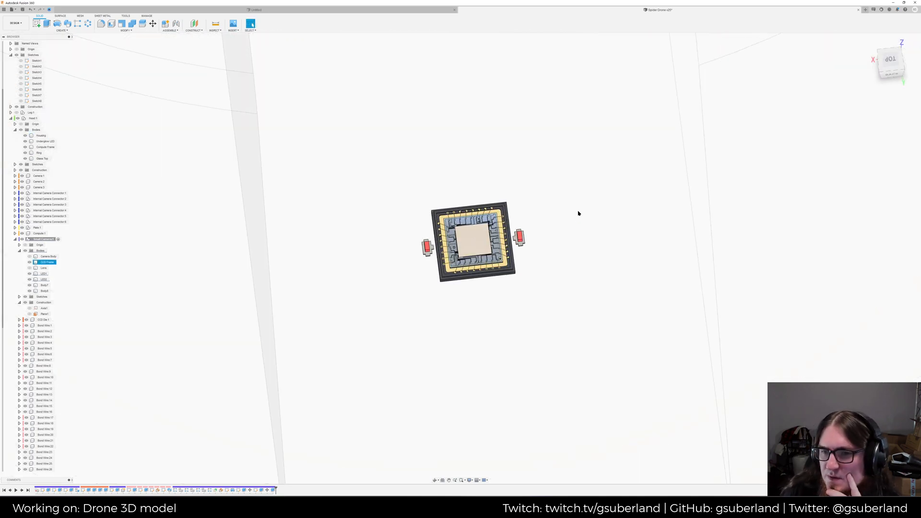
pyautogui.press('a')
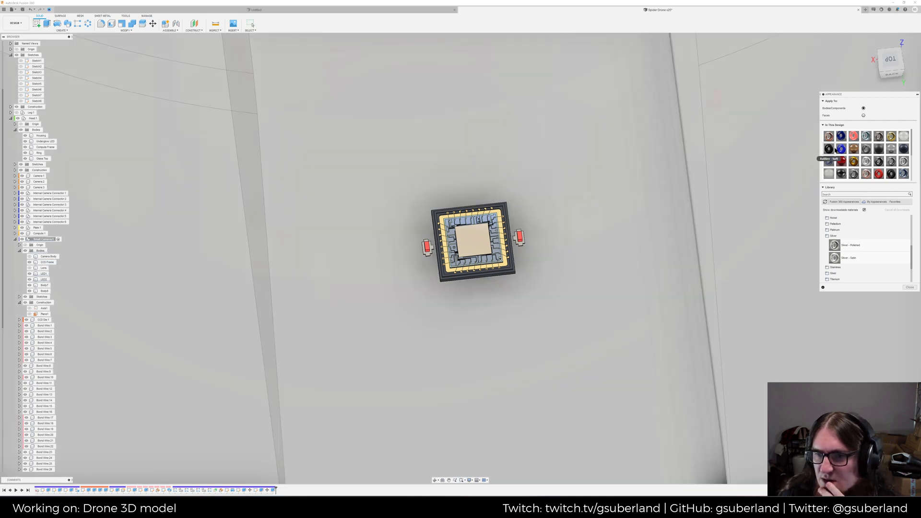
pyautogui.scroll(5, 852, 237)
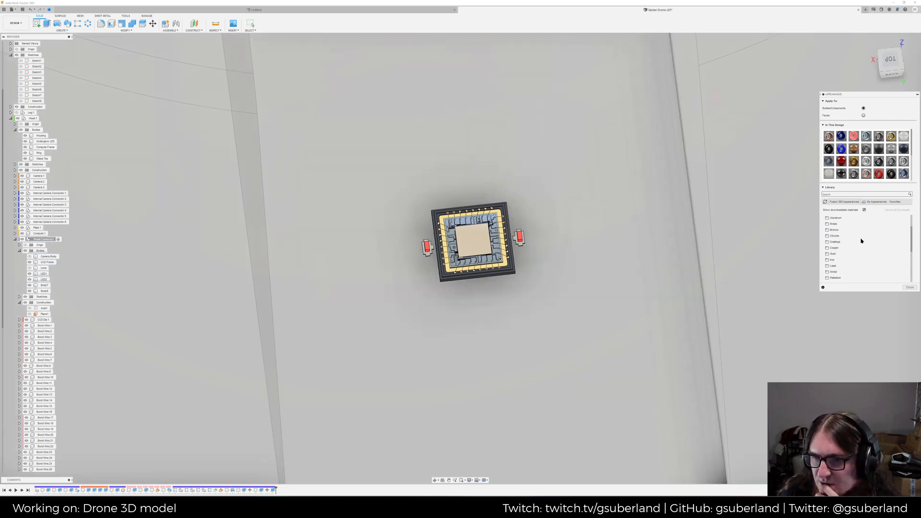
pyautogui.scroll(-1, 852, 231)
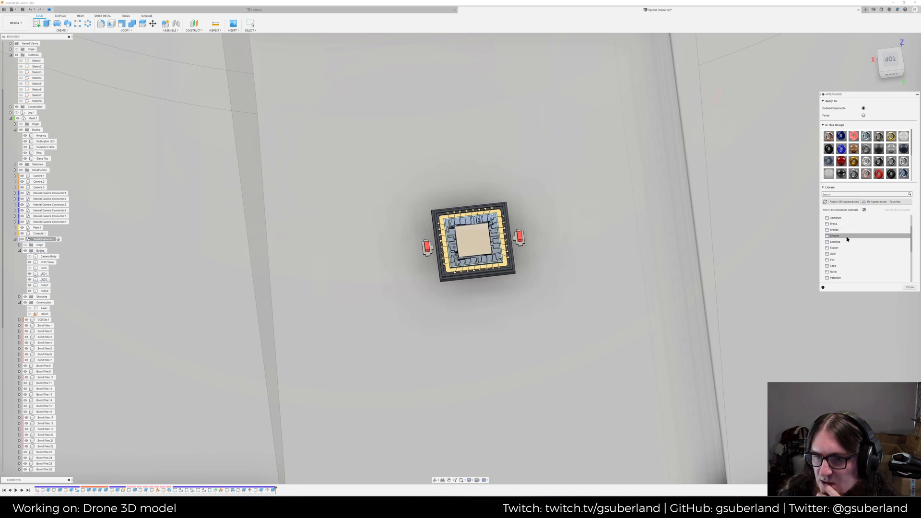
pyautogui.click(847, 243)
pyautogui.moveTo(852, 250); pyautogui.dragTo(520, 248)
pyautogui.moveTo(851, 254); pyautogui.dragTo(454, 271)
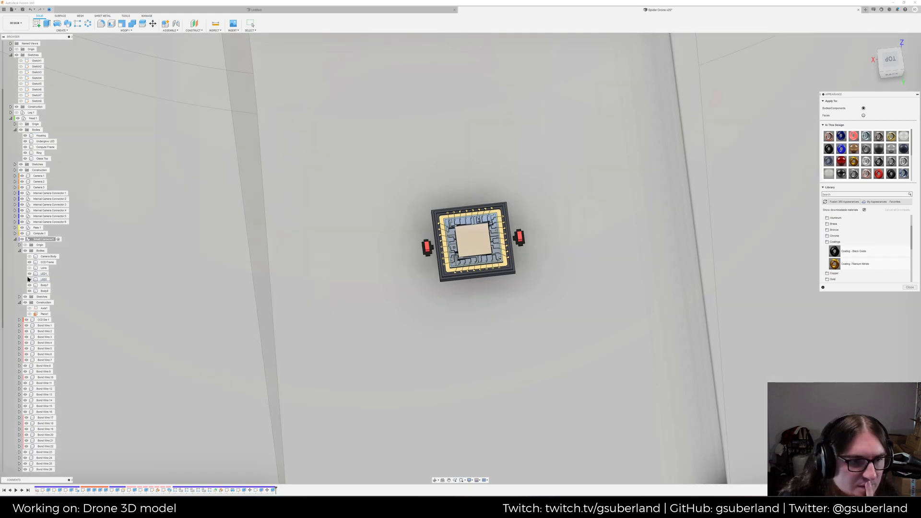
# Show the Camera Body again, leave the Lens hidden and view the sensor and LEDs from above
pyautogui.click(31, 268)
pyautogui.click(31, 268)
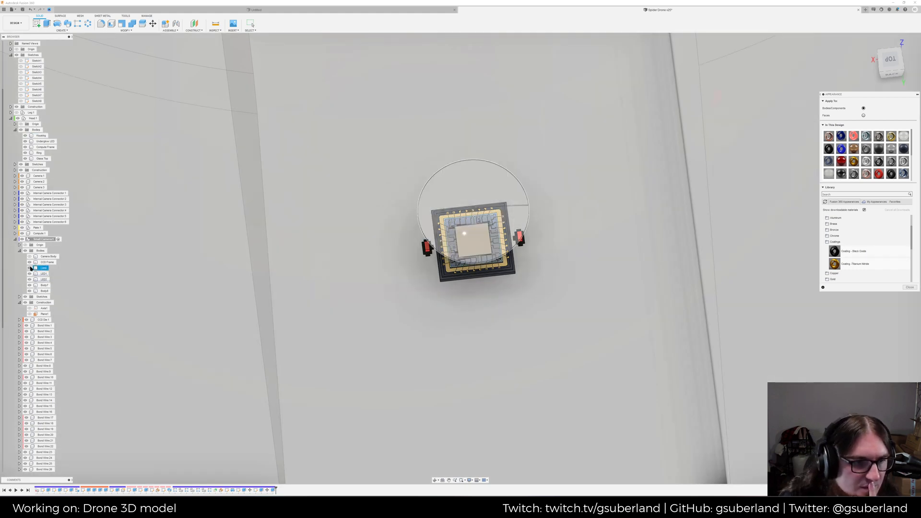
pyautogui.click(30, 256)
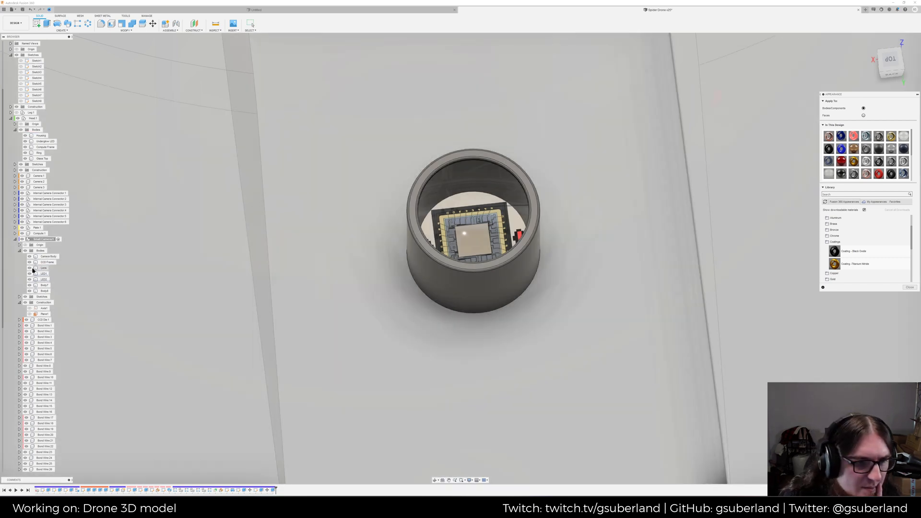
pyautogui.click(36, 268)
pyautogui.click(30, 268)
pyautogui.moveTo(471, 201); pyautogui.dragTo(451, 298, button='middle')
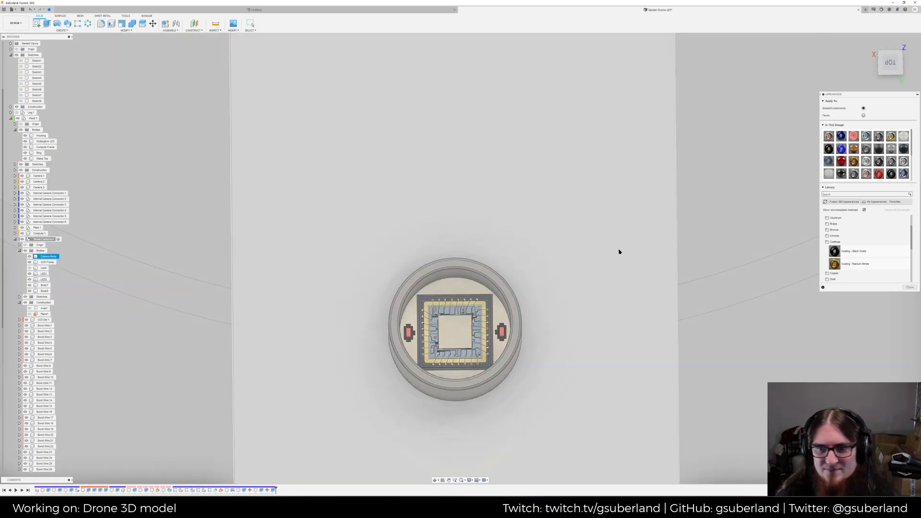
# Apply the Paint - Metal Flake (Black) appearance to the inner floor face of the Camera Body around the sensor
pyautogui.click(847, 244)
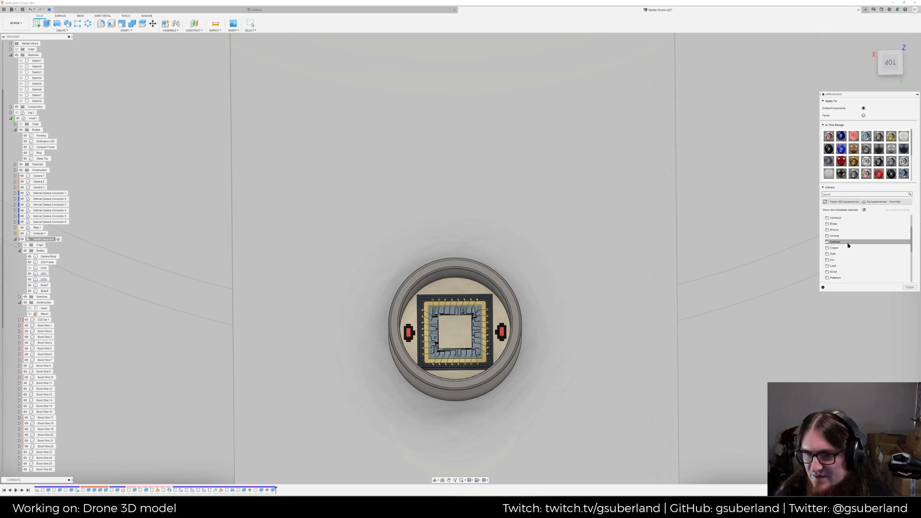
pyautogui.click(844, 237)
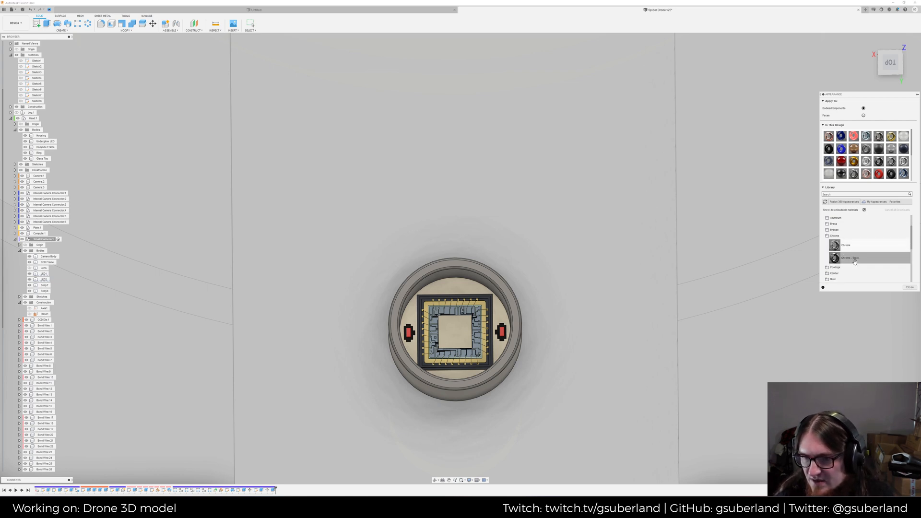
pyautogui.click(853, 237)
pyautogui.scroll(-2, 849, 230)
pyautogui.scroll(-2, 848, 266)
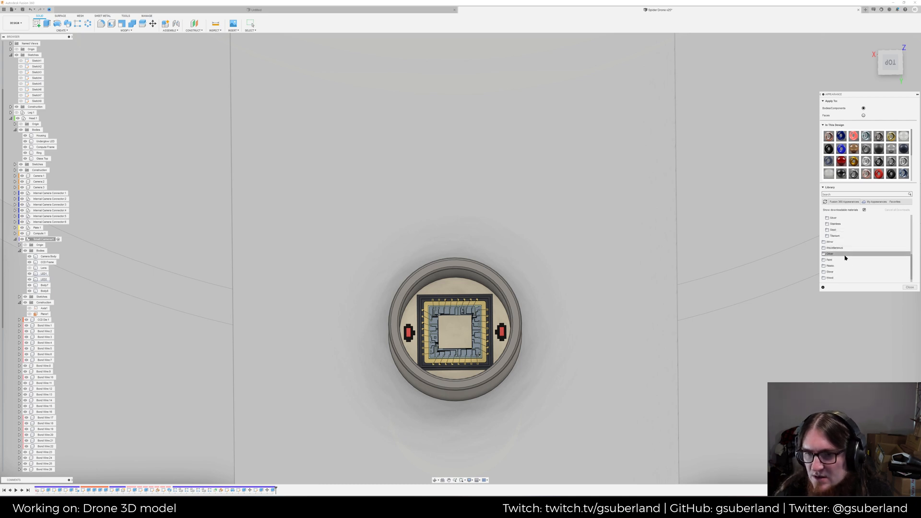
pyautogui.click(844, 261)
pyautogui.scroll(-2, 844, 261)
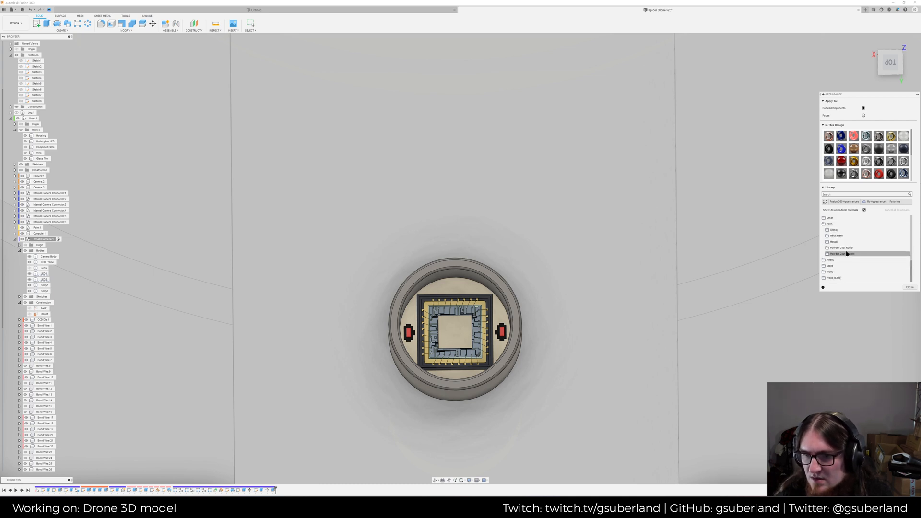
pyautogui.click(845, 241)
pyautogui.click(845, 242)
pyautogui.click(844, 236)
pyautogui.scroll(-3, 861, 245)
pyautogui.scroll(3, 867, 245)
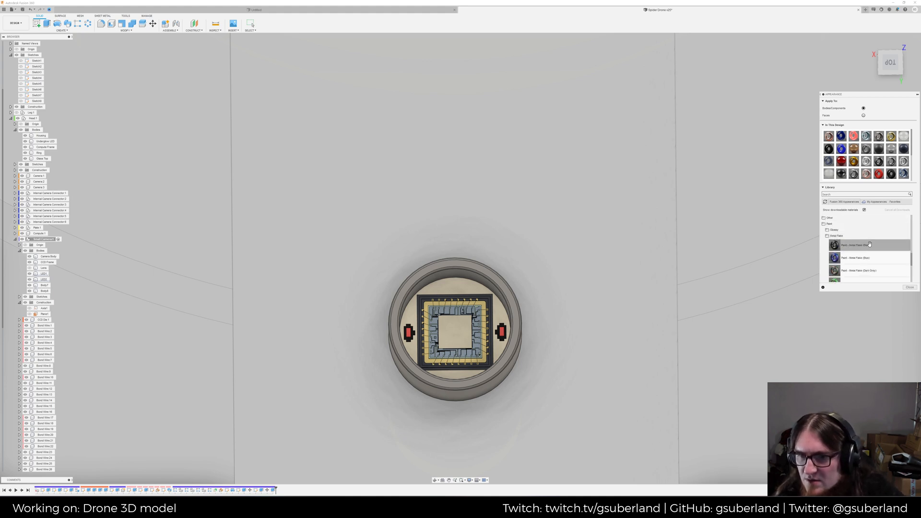
pyautogui.click(863, 115)
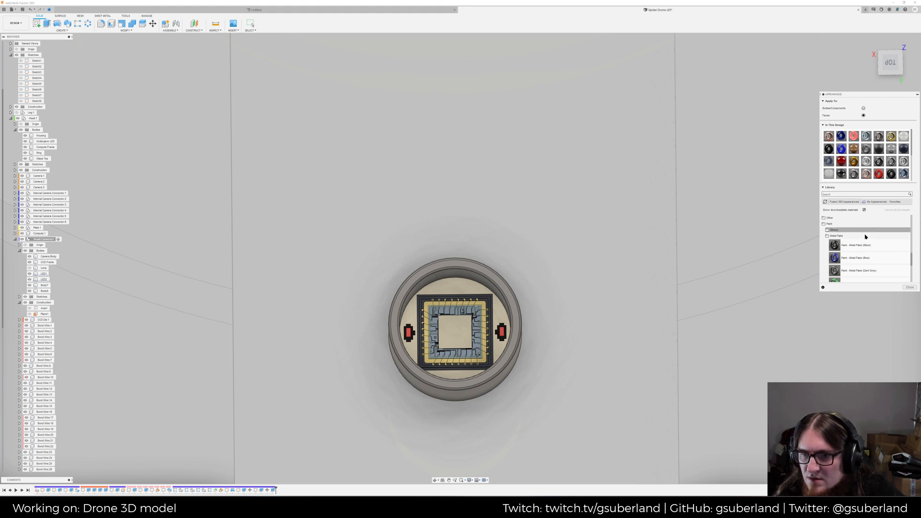
pyautogui.moveTo(859, 244); pyautogui.dragTo(439, 287)
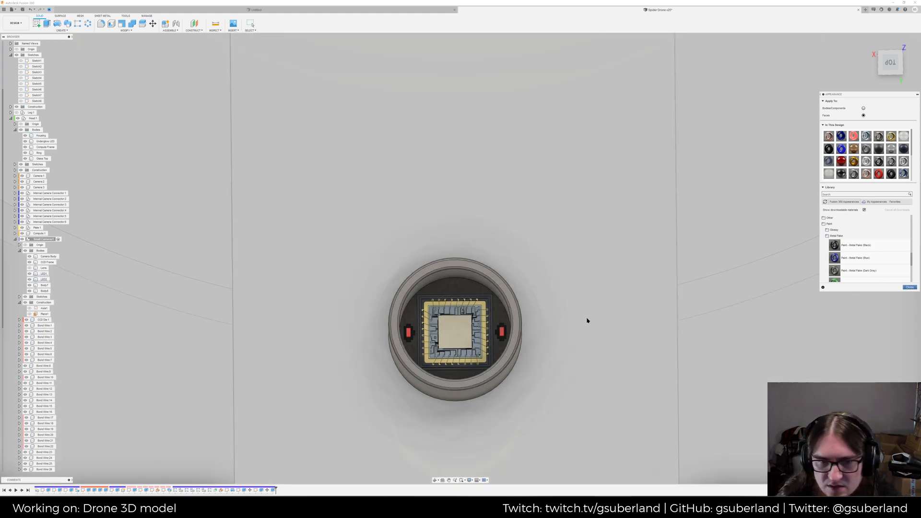
# Show the Lens body again and save the design
pyautogui.moveTo(468, 328)
pyautogui.keyDown('shift'); pyautogui.mouseDown(button='middle')
pyautogui.moveTo(468, 314)
pyautogui.moveTo(469, 324)
pyautogui.mouseUp(button='middle'); pyautogui.keyUp('shift')
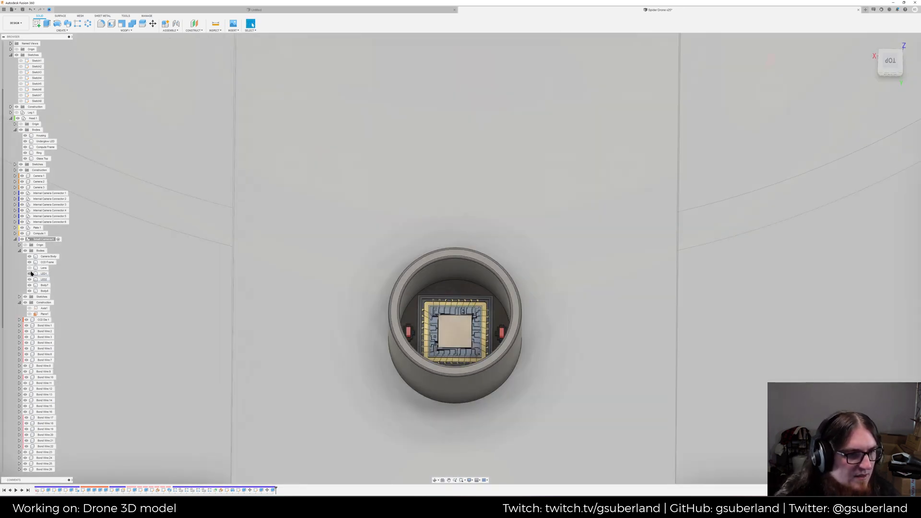
pyautogui.click(44, 256)
pyautogui.click(467, 380)
pyautogui.scroll(-10, 466, 379)
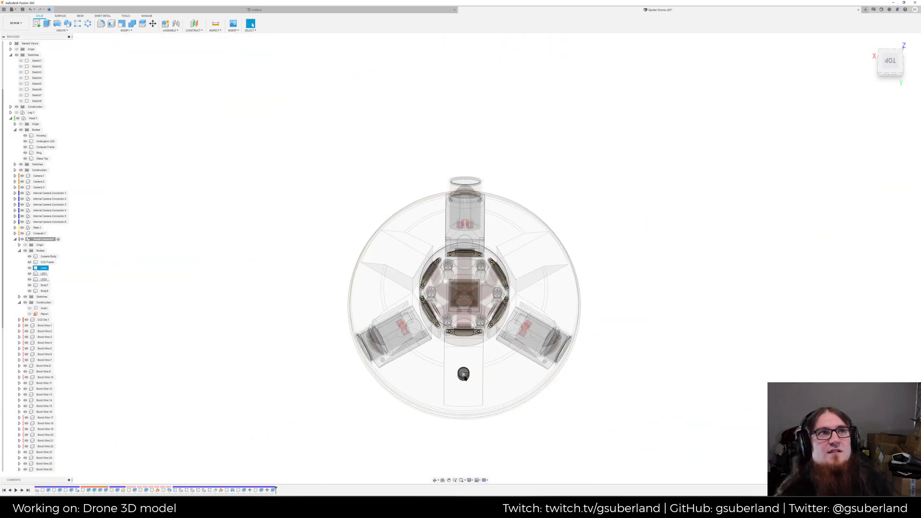
pyautogui.moveTo(464, 378); pyautogui.dragTo(458, 344, button='middle')
pyautogui.scroll(-1, 527, 368)
pyautogui.scroll(10, 469, 364)
pyautogui.scroll(5, 459, 324)
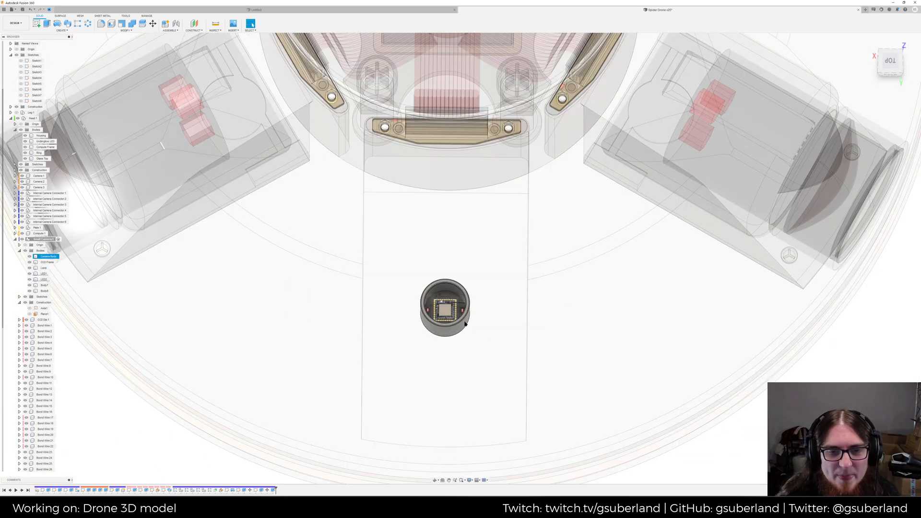
pyautogui.hotkey('ctrl', 's')
pyautogui.press('Return')
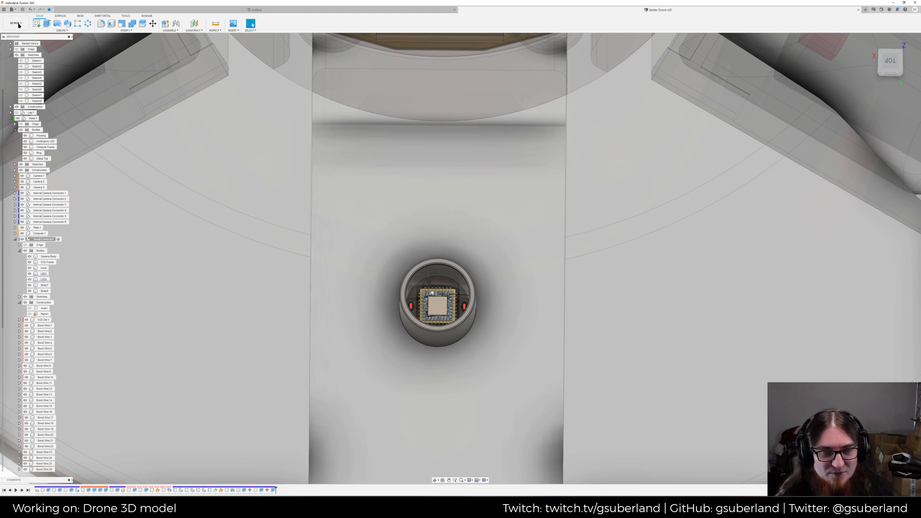
# Switch to the Render workspace and run an in-canvas render of the small camera seen close up at an angle
pyautogui.click(18, 25)
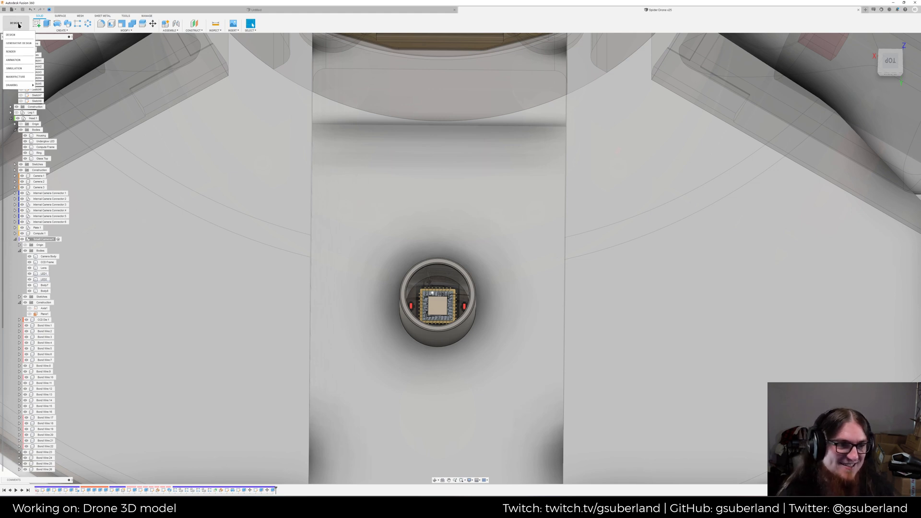
pyautogui.click(15, 53)
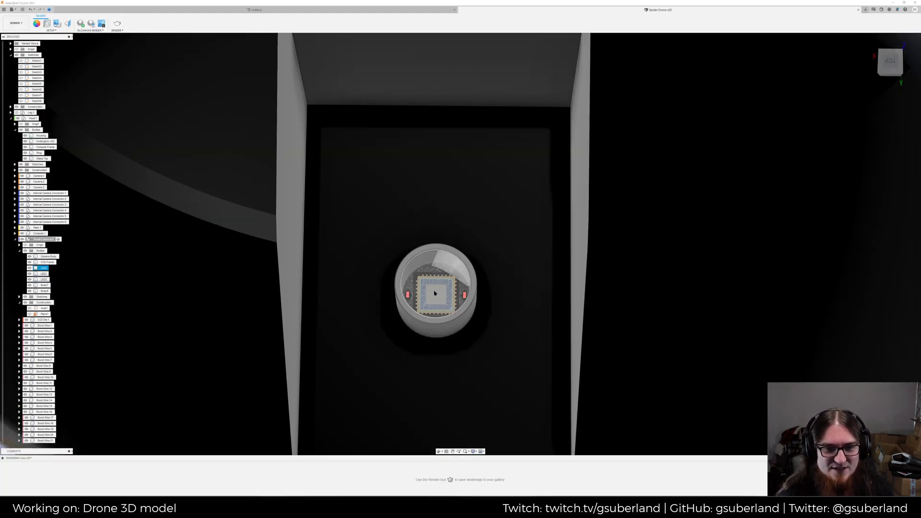
pyautogui.keyDown('shift'); pyautogui.moveTo(435, 294); pyautogui.dragTo(444, 320, button='middle'); pyautogui.keyUp('shift')
pyautogui.scroll(3, 442, 293)
pyautogui.click(82, 24)
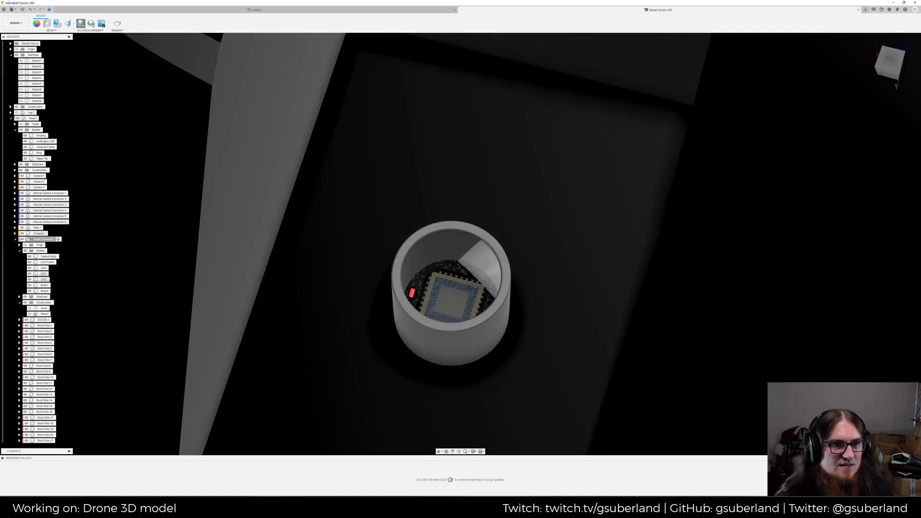
pyautogui.click(337, 304)
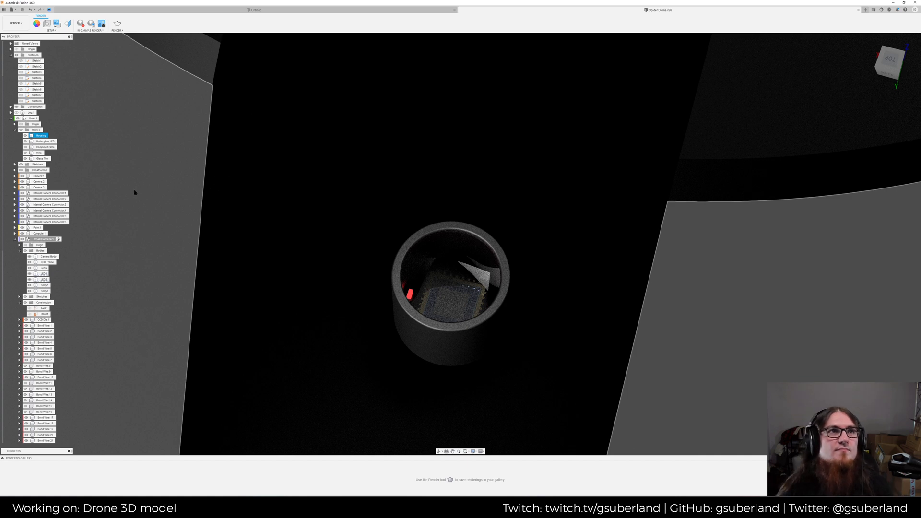
# Stop the close-up render and check an in-canvas render of the whole head from the top view
pyautogui.scroll(-5, 242, 193)
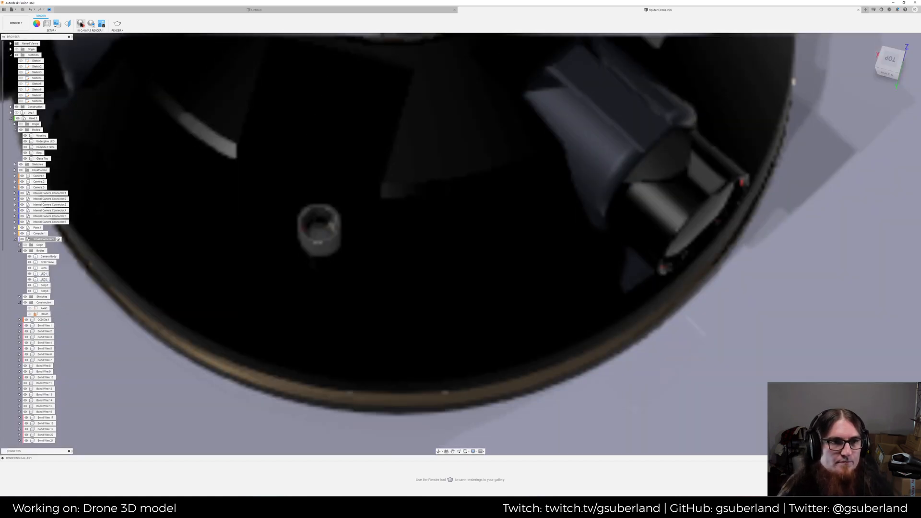
pyautogui.click(81, 23)
pyautogui.scroll(-8, 352, 255)
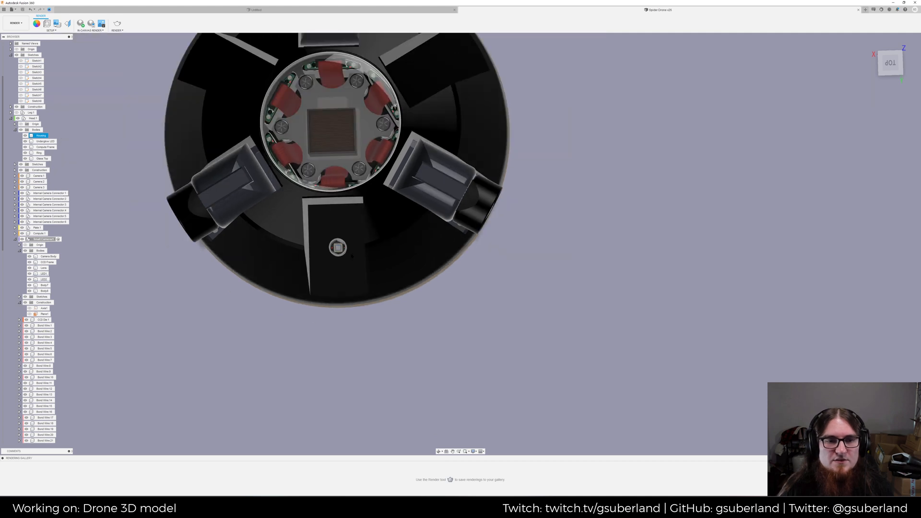
pyautogui.moveTo(351, 255); pyautogui.dragTo(385, 283, button='middle')
pyautogui.scroll(3, 366, 294)
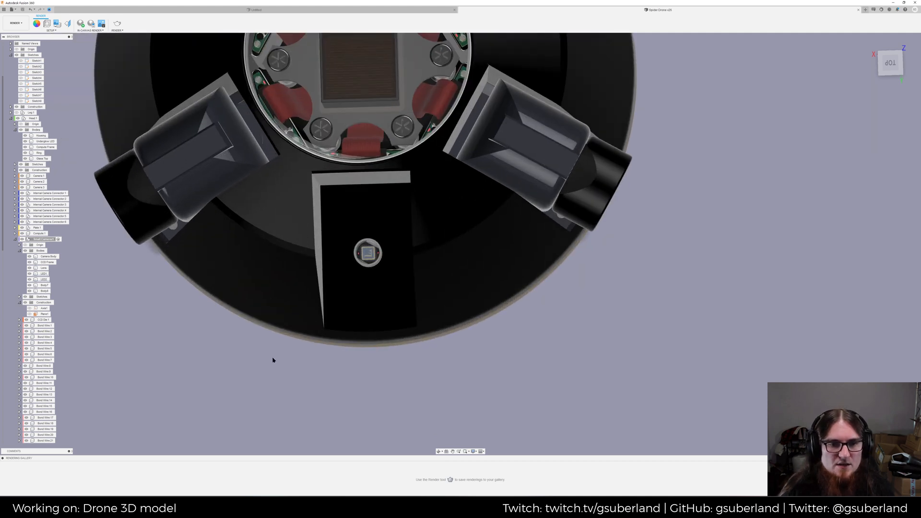
pyautogui.click(891, 64)
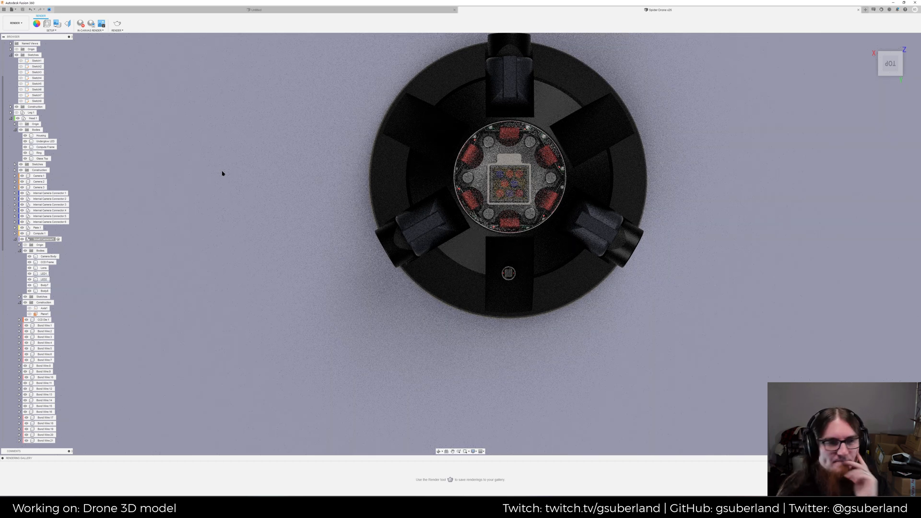
pyautogui.click(82, 27)
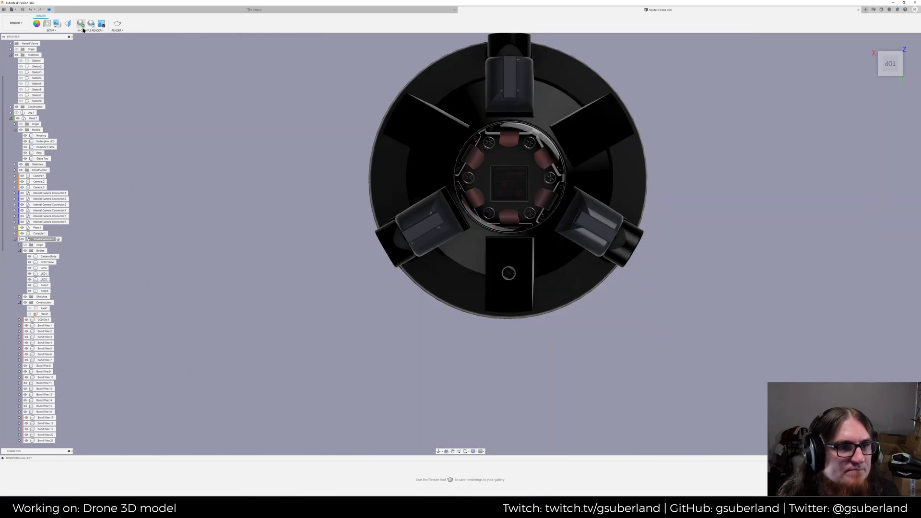
# Return to the Design workspace and examine how the small camera's base sits in the housing recess
pyautogui.click(16, 22)
pyautogui.click(14, 36)
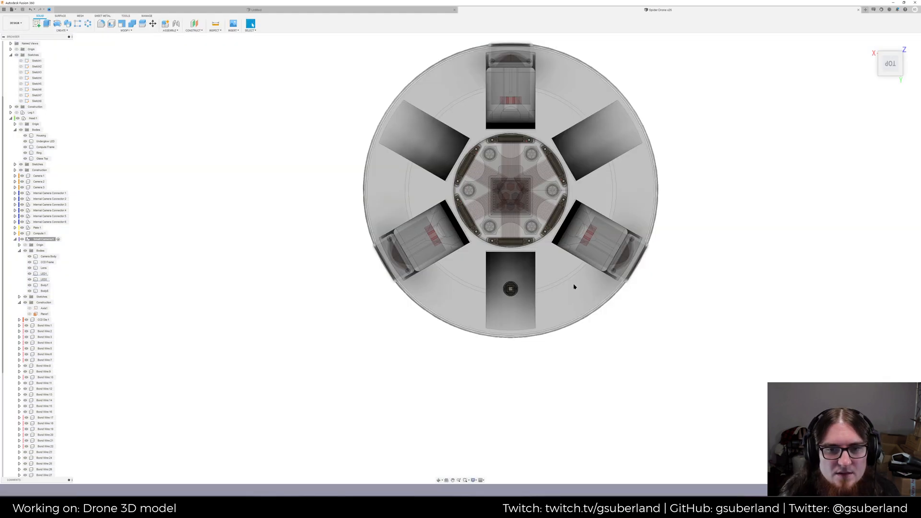
pyautogui.moveTo(572, 293); pyautogui.dragTo(300, 267, button='middle')
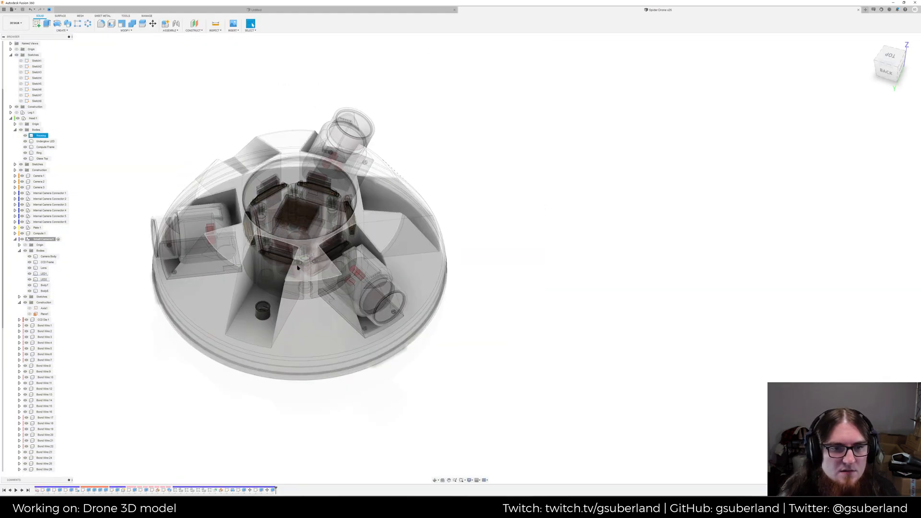
pyautogui.scroll(4, 267, 271)
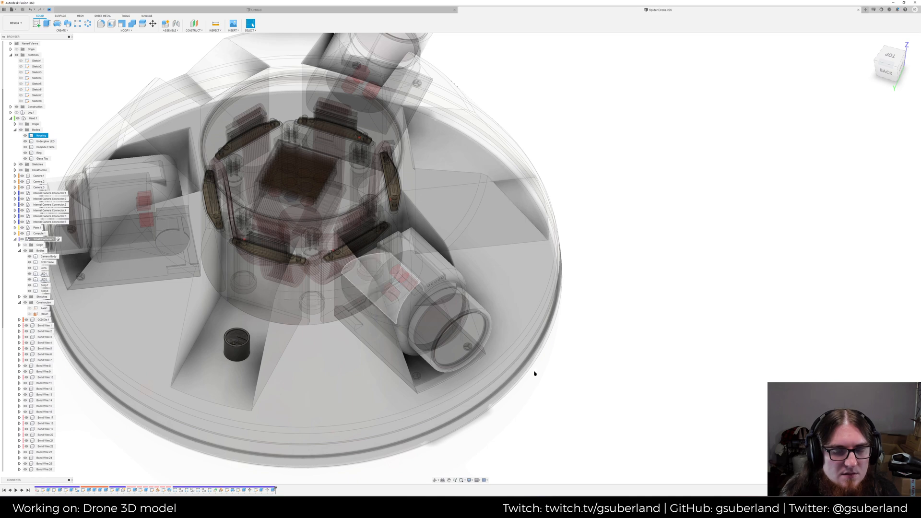
pyautogui.scroll(10, 465, 322)
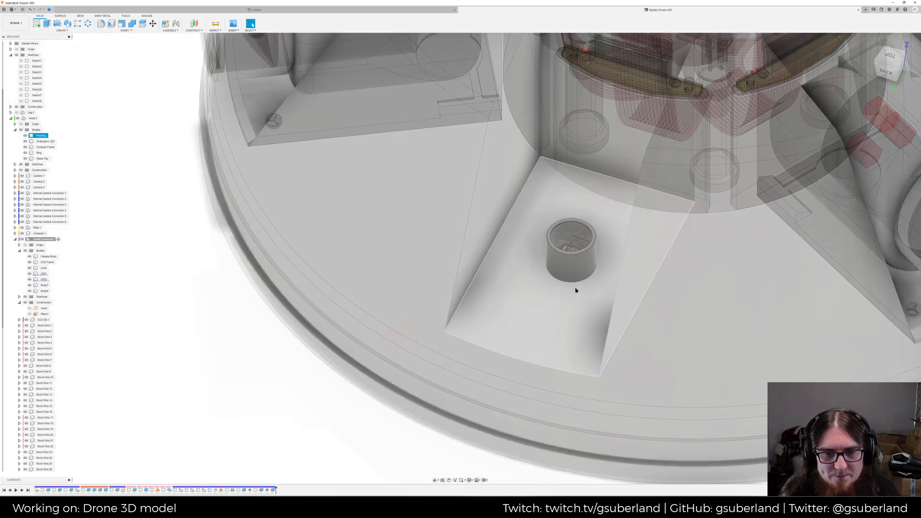
pyautogui.click(575, 280)
pyautogui.scroll(3, 580, 281)
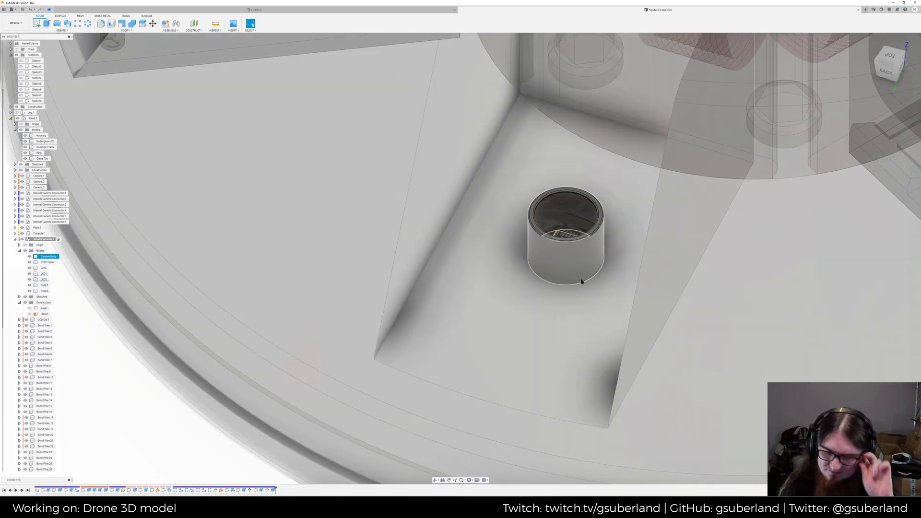
pyautogui.click(581, 286)
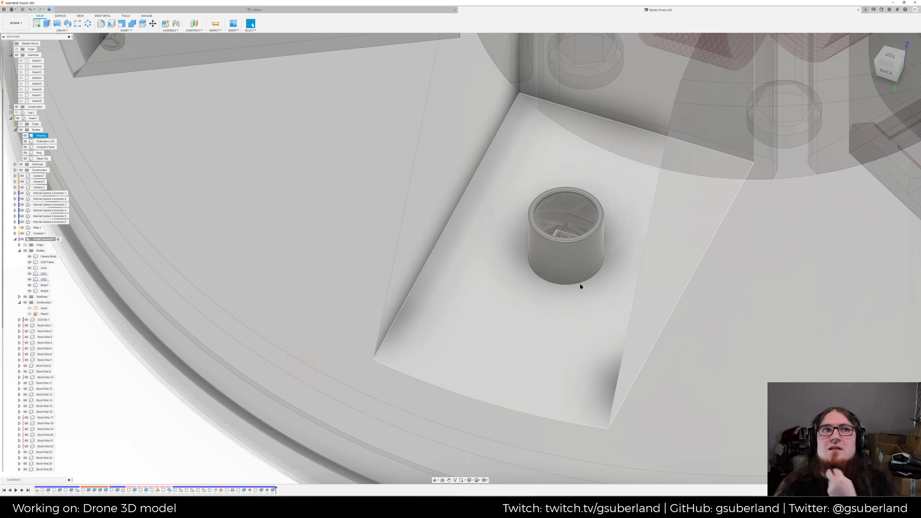
pyautogui.click(580, 284)
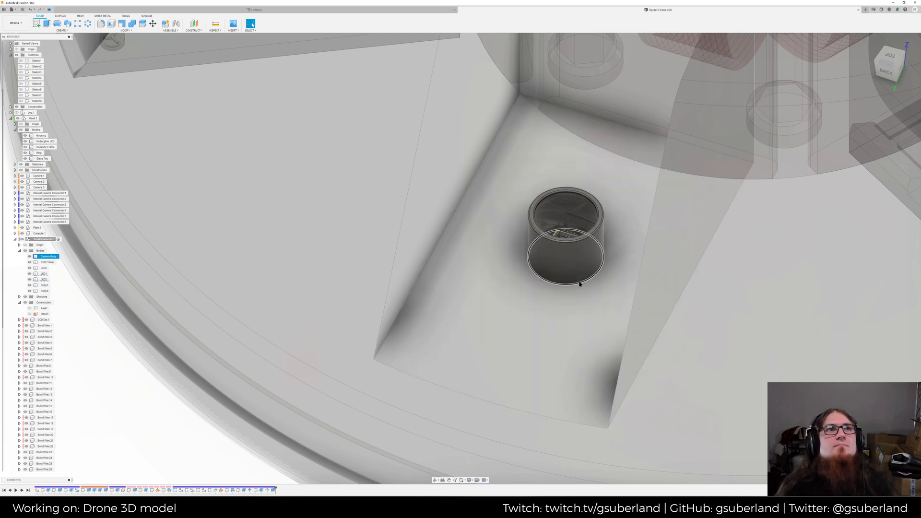
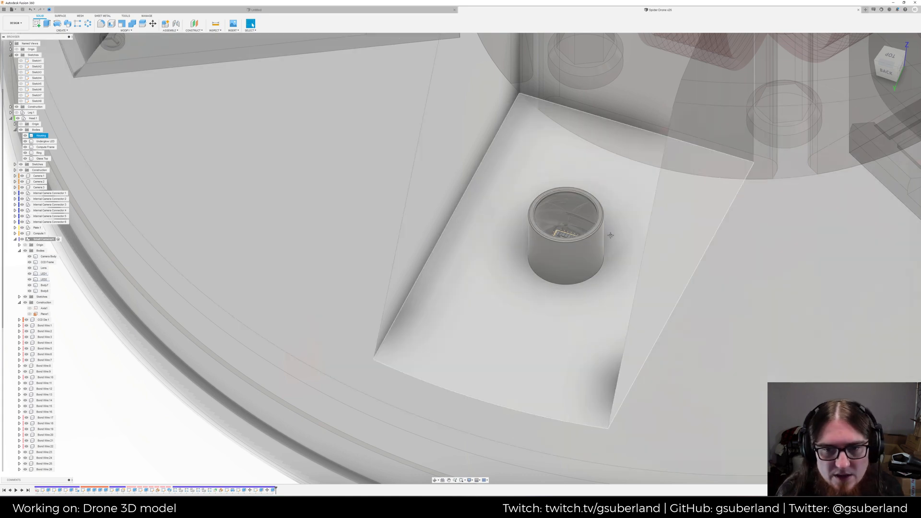
pyautogui.moveTo(612, 233); pyautogui.dragTo(561, 221, button='middle')
pyautogui.scroll(2, 544, 268)
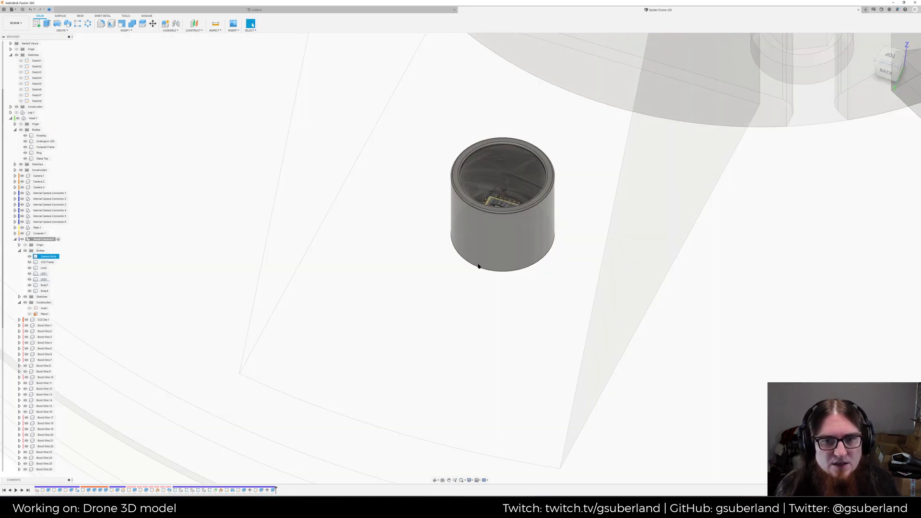
pyautogui.scroll(-7, 481, 267)
pyautogui.keyDown('shift'); pyautogui.moveTo(461, 293); pyautogui.dragTo(469, 287, button='middle'); pyautogui.keyUp('shift')
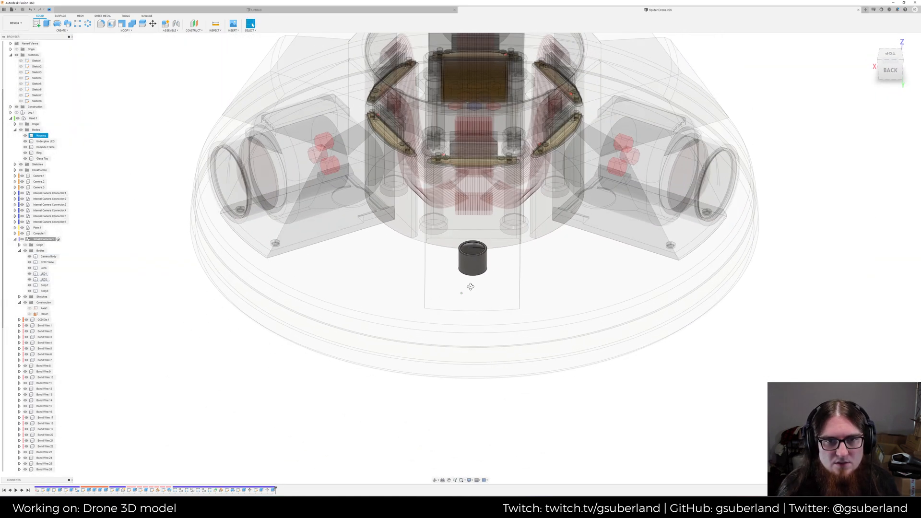
# Hide the head's Bodies folder to expose the small camera from the back and underneath
pyautogui.click(91, 241)
pyautogui.click(23, 130)
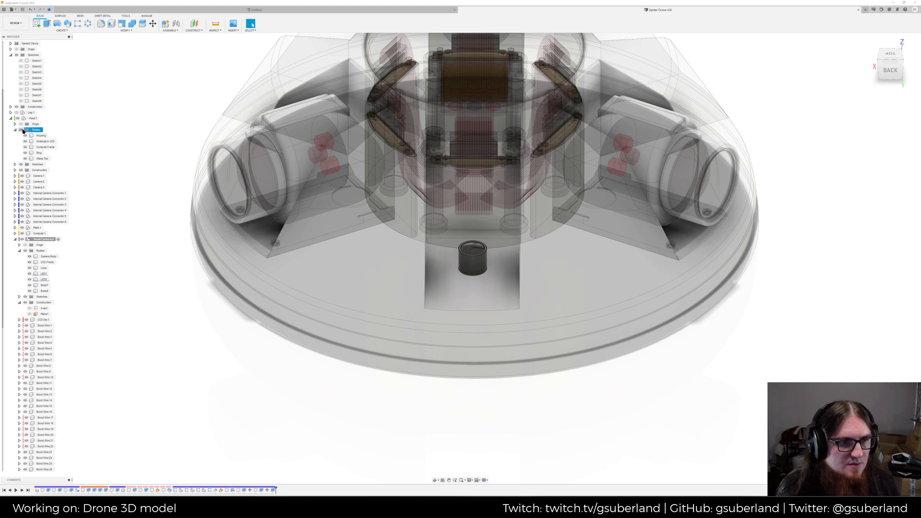
pyautogui.scroll(3, 544, 314)
pyautogui.keyDown('shift'); pyautogui.moveTo(506, 273); pyautogui.dragTo(451, 262, button='middle'); pyautogui.keyUp('shift')
pyautogui.click(434, 255)
pyautogui.press('Escape')
pyautogui.keyDown('shift'); pyautogui.moveTo(451, 269); pyautogui.dragTo(452, 279, button='middle'); pyautogui.keyUp('shift')
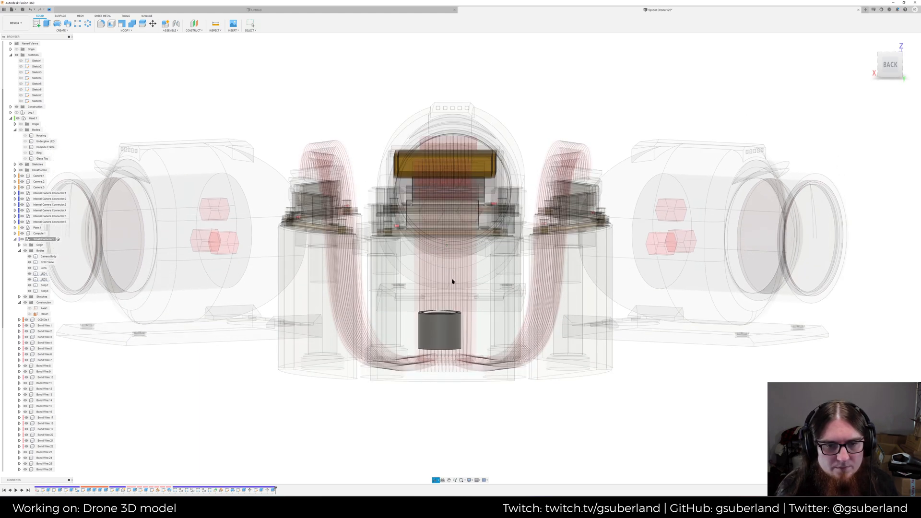
pyautogui.scroll(5, 452, 281)
pyautogui.keyDown('shift'); pyautogui.moveTo(430, 321); pyautogui.dragTo(434, 288, button='middle'); pyautogui.keyUp('shift')
# Create a construction plane offset downward from the flat underside of the small camera's body
pyautogui.click(436, 220)
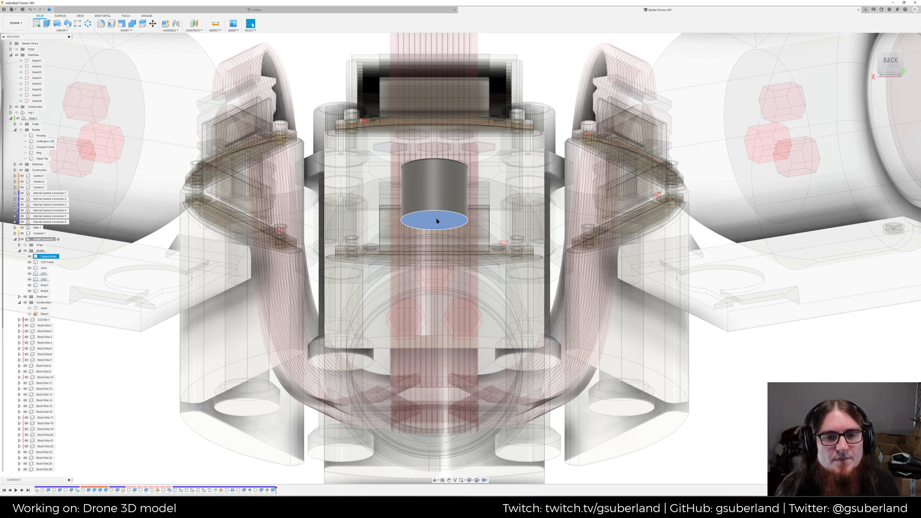
pyautogui.click(411, 195)
pyautogui.click(194, 30)
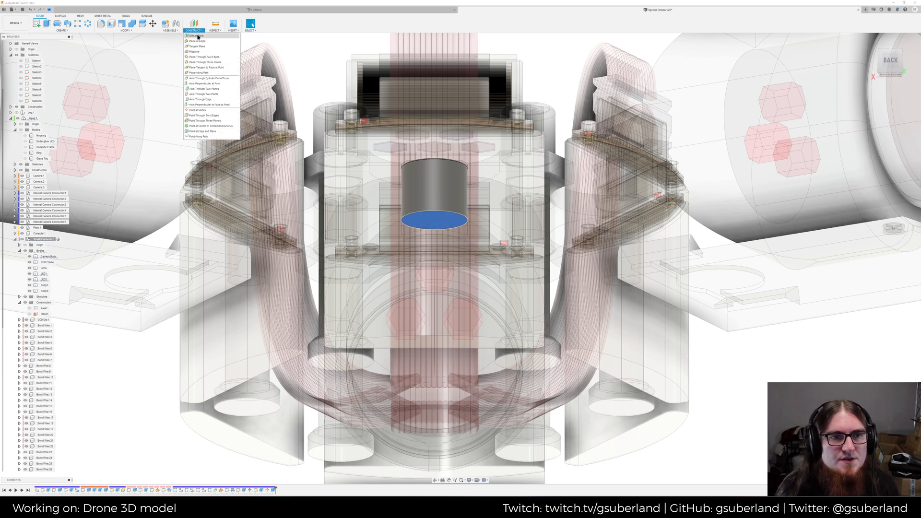
pyautogui.click(197, 36)
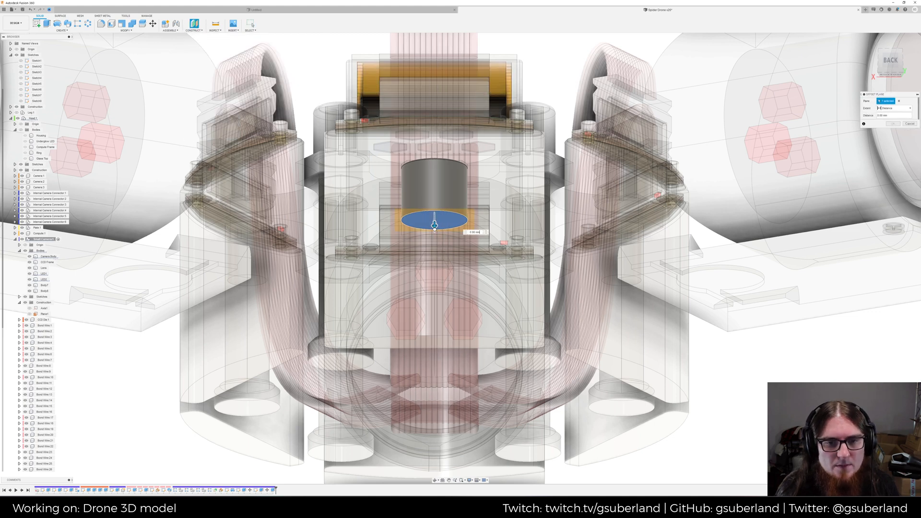
pyautogui.moveTo(434, 261)
pyautogui.mouseDown()
pyautogui.moveTo(431, 280)
pyautogui.moveTo(433, 270)
pyautogui.mouseUp()
pyautogui.press('Return')
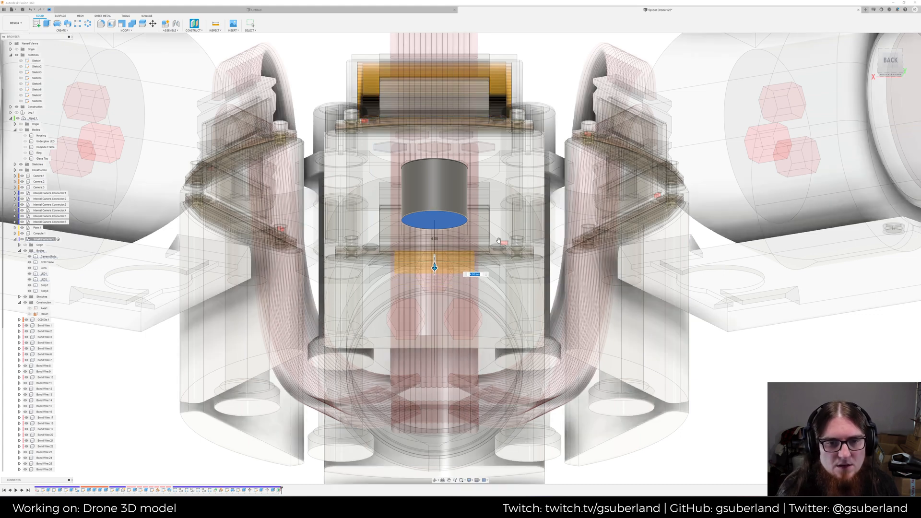
# On the offset plane, sketch a 5 × 5 mm rectangle centred under the camera and finish the sketch
pyautogui.keyDown('shift'); pyautogui.moveTo(484, 246); pyautogui.dragTo(465, 331, button='middle'); pyautogui.keyUp('shift')
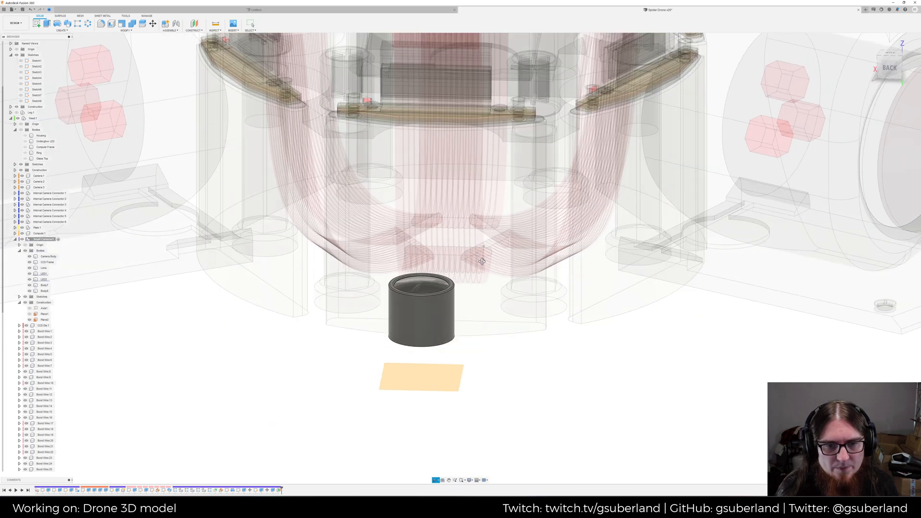
pyautogui.scroll(1, 456, 373)
pyautogui.click(452, 376)
pyautogui.scroll(2, 424, 369)
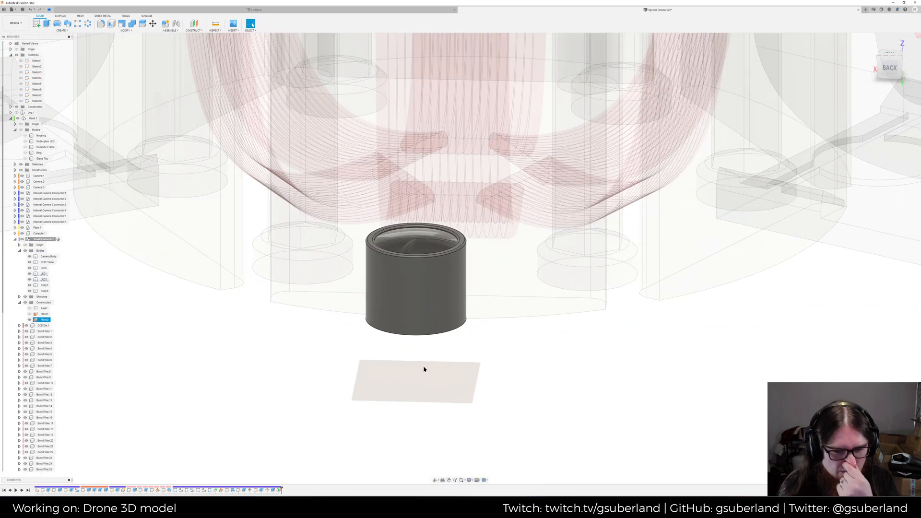
pyautogui.rightClick(423, 369)
pyautogui.click(423, 393)
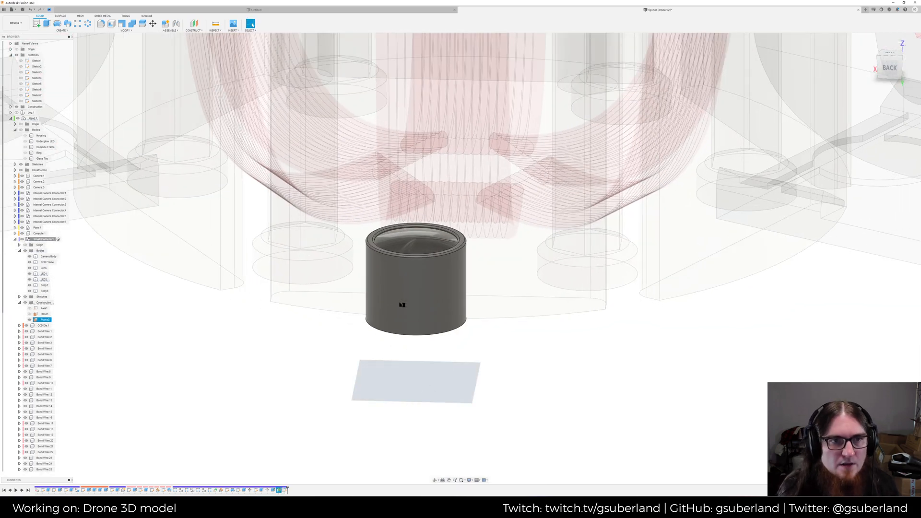
pyautogui.click(47, 24)
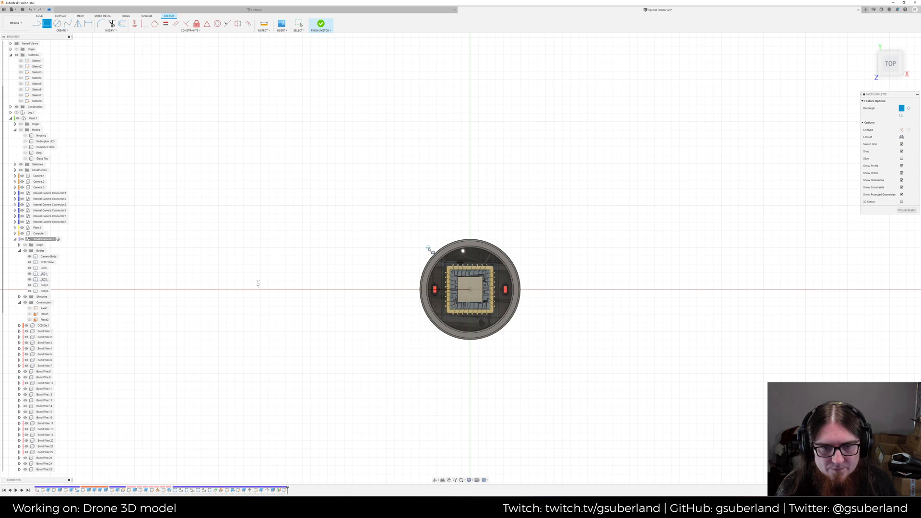
pyautogui.click(428, 248)
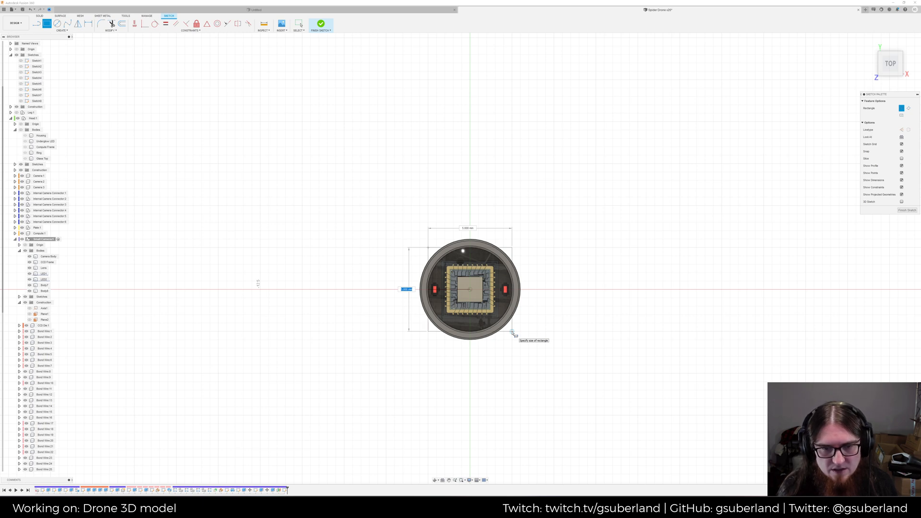
pyautogui.click(512, 332)
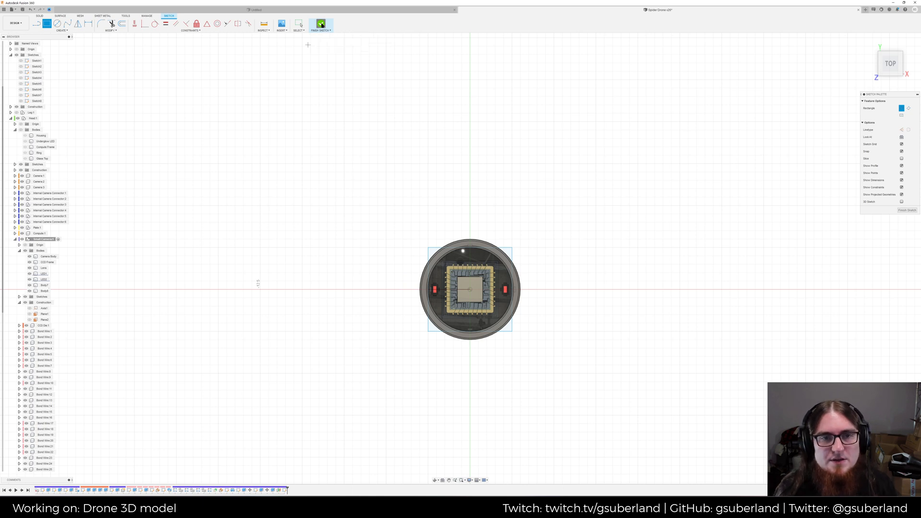
pyautogui.click(322, 25)
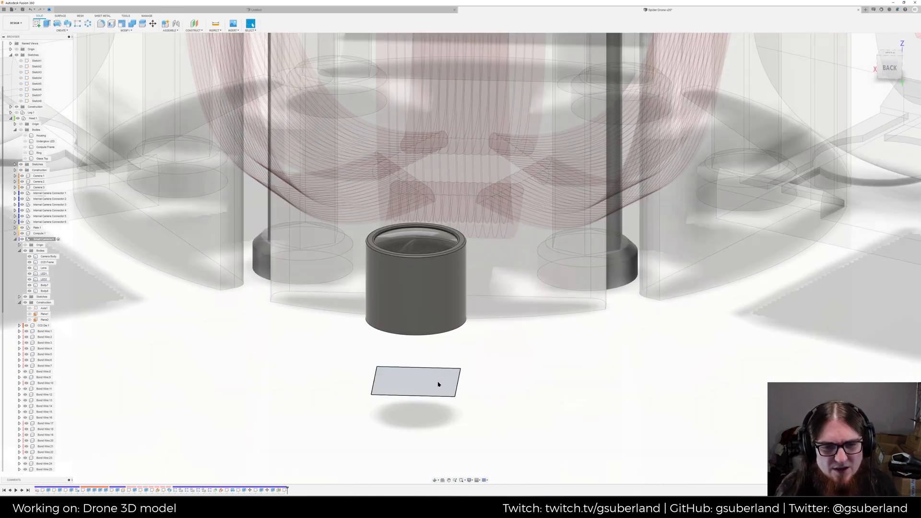
# Loft from the camera body's circular underside to the square profile below, joining it to the body
pyautogui.click(438, 381)
pyautogui.keyDown('shift'); pyautogui.moveTo(453, 368); pyautogui.dragTo(431, 293, button='middle'); pyautogui.keyUp('shift')
pyautogui.click(431, 292)
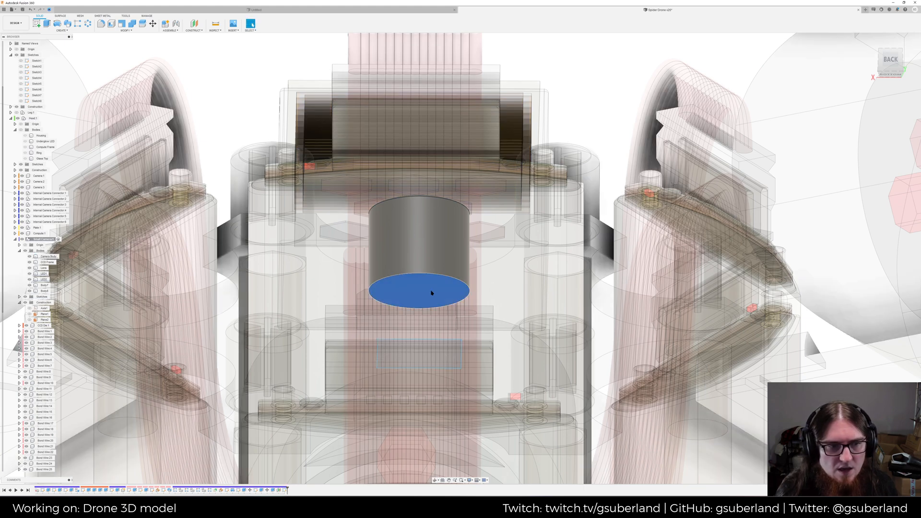
pyautogui.rightClick(431, 293)
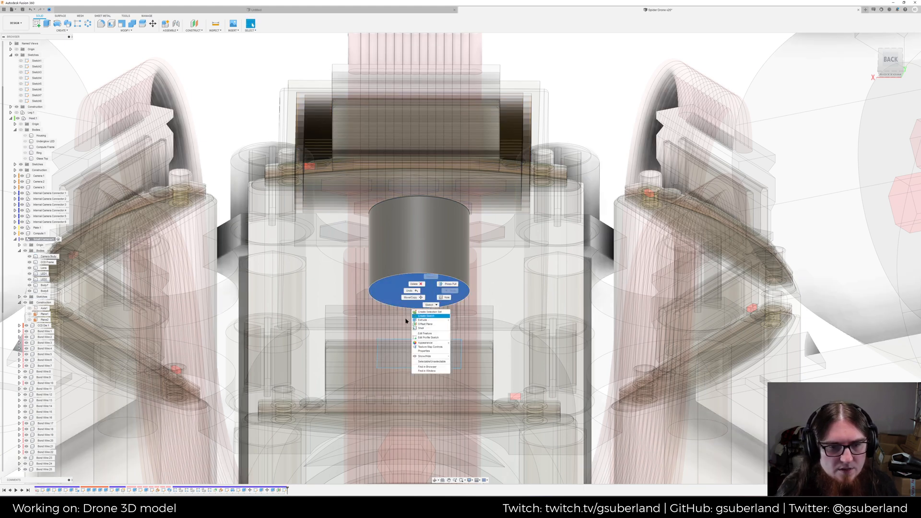
pyautogui.click(399, 355)
pyautogui.click(402, 357)
pyautogui.click(412, 294)
pyautogui.keyDown('ctrl'); pyautogui.click(418, 346); pyautogui.keyUp('ctrl')
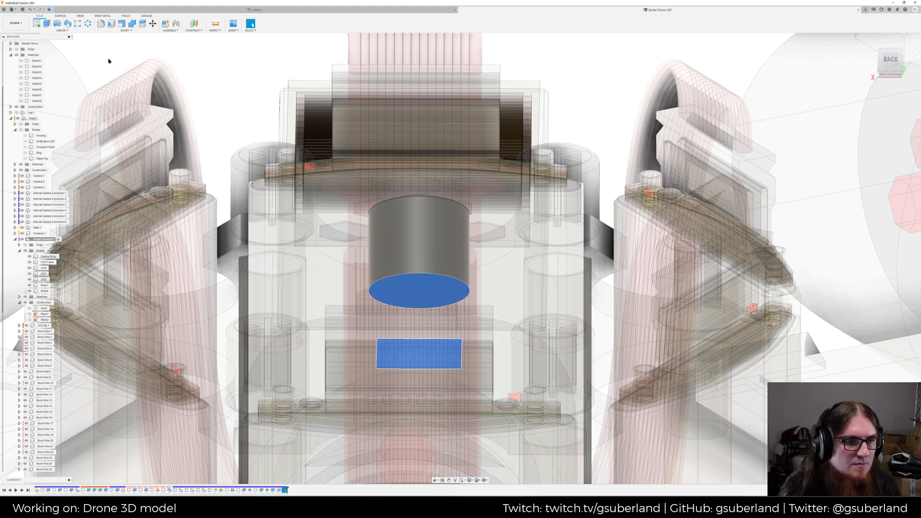
pyautogui.click(83, 31)
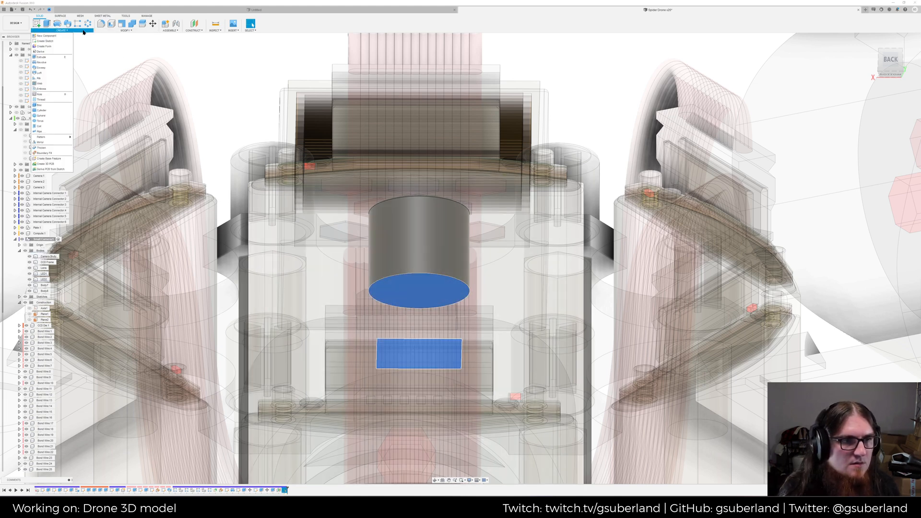
pyautogui.click(40, 73)
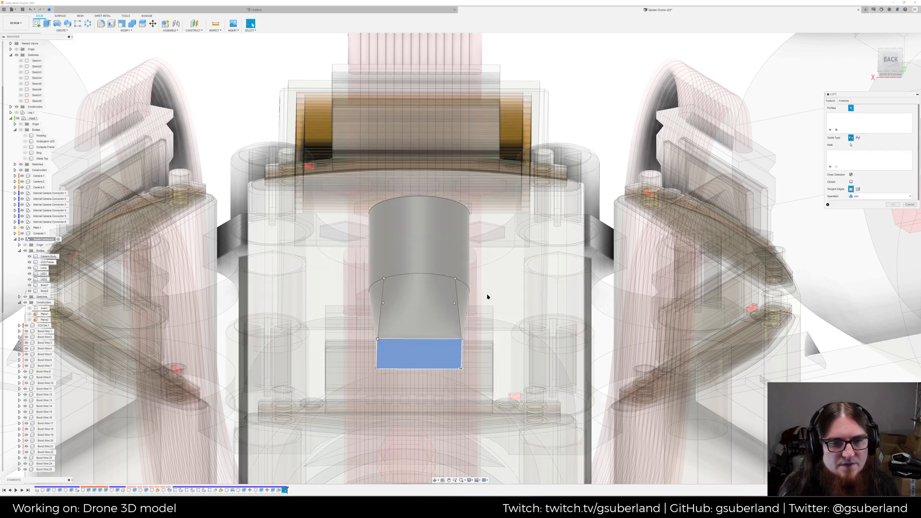
pyautogui.click(893, 205)
# Examine the shape of the camera body's lofted base from the side, underneath and above
pyautogui.keyDown('shift'); pyautogui.moveTo(586, 83); pyautogui.dragTo(556, 84, button='middle'); pyautogui.keyUp('shift')
pyautogui.scroll(-6, 562, 148)
pyautogui.keyDown('shift'); pyautogui.moveTo(489, 252); pyautogui.dragTo(463, 235, button='middle'); pyautogui.keyUp('shift')
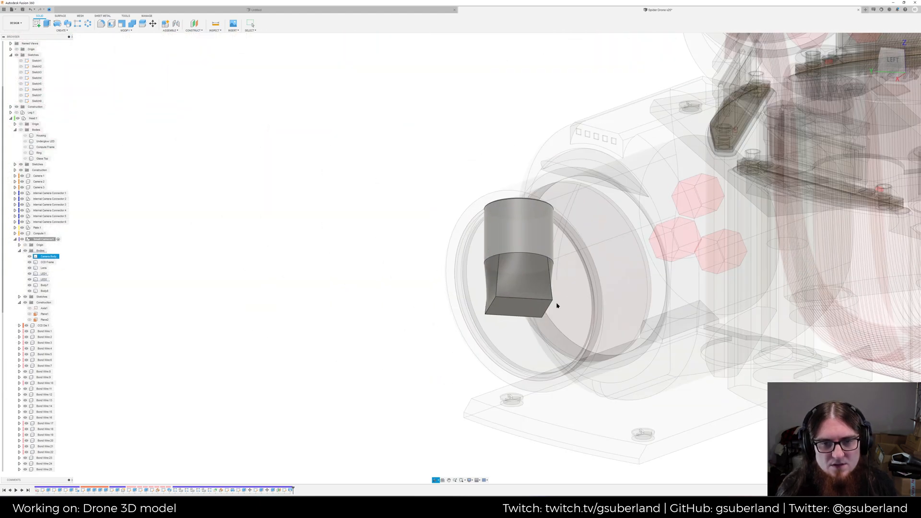
pyautogui.keyDown('shift'); pyautogui.moveTo(374, 270); pyautogui.dragTo(255, 251, button='middle'); pyautogui.keyUp('shift')
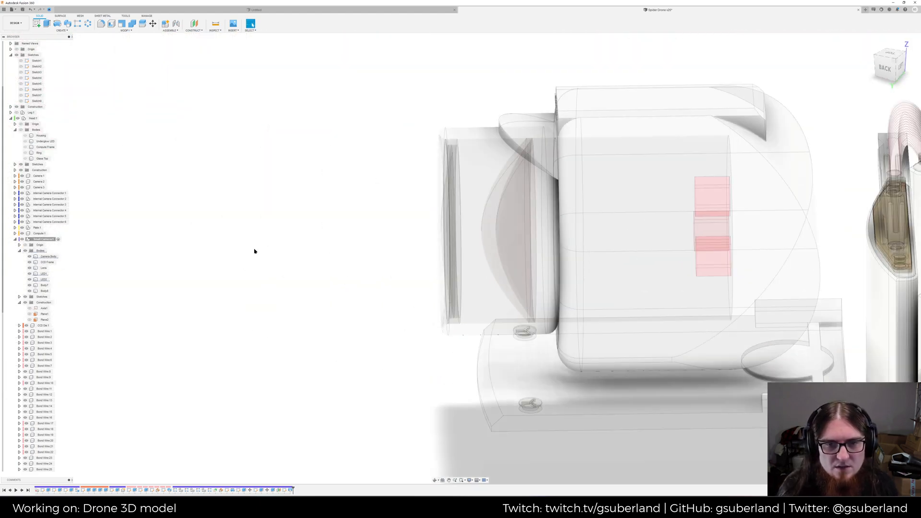
pyautogui.scroll(-7, 304, 273)
pyautogui.scroll(2, 365, 301)
pyautogui.scroll(5, 369, 302)
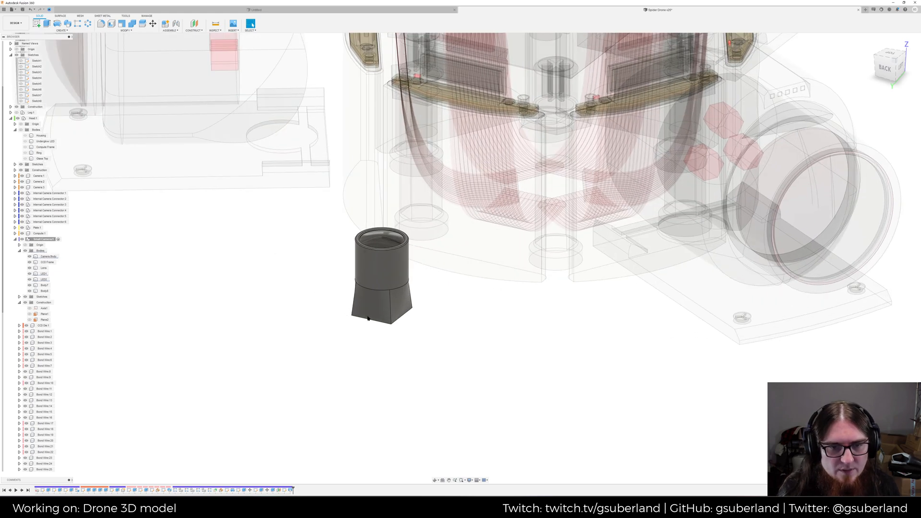
# Construct a plane at an angle through the lofted base's lower back edge, rotated until it stands vertically
pyautogui.keyDown('shift'); pyautogui.moveTo(343, 318); pyautogui.dragTo(366, 314, button='middle'); pyautogui.keyUp('shift')
pyautogui.scroll(3, 366, 331)
pyautogui.scroll(1, 366, 331)
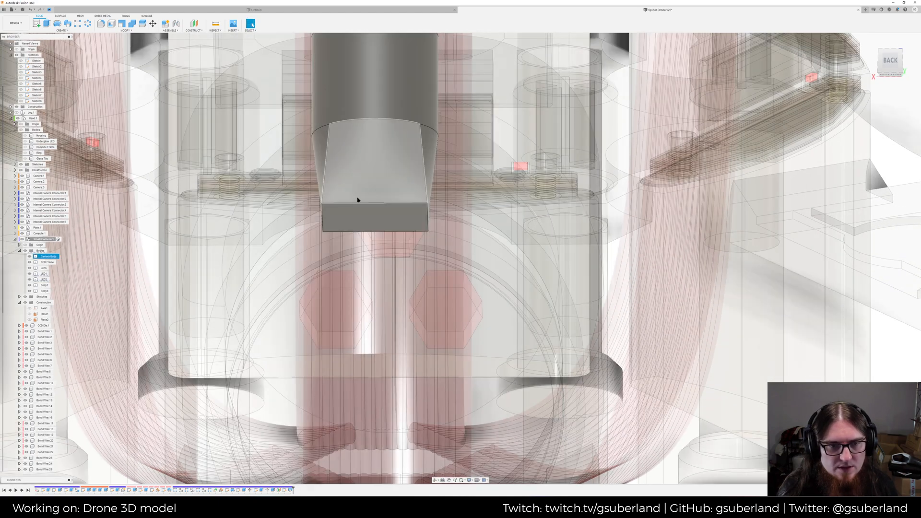
pyautogui.click(358, 203)
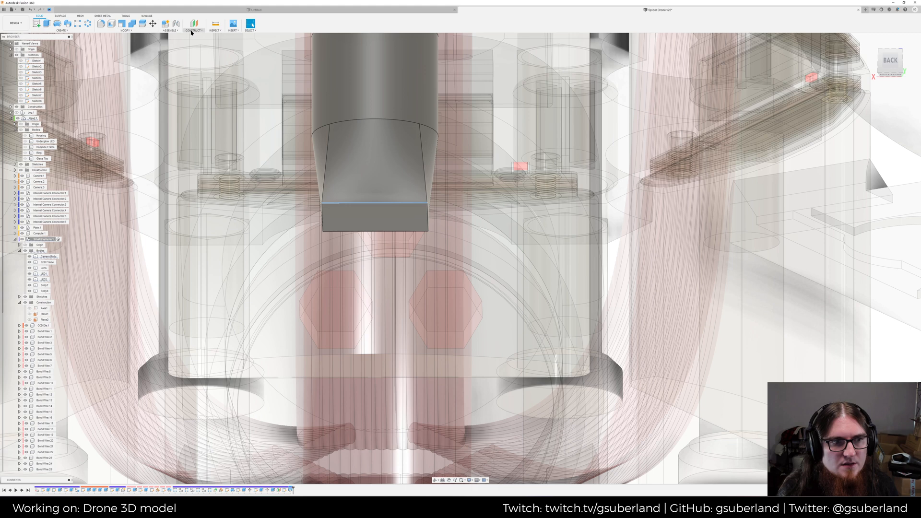
pyautogui.click(191, 31)
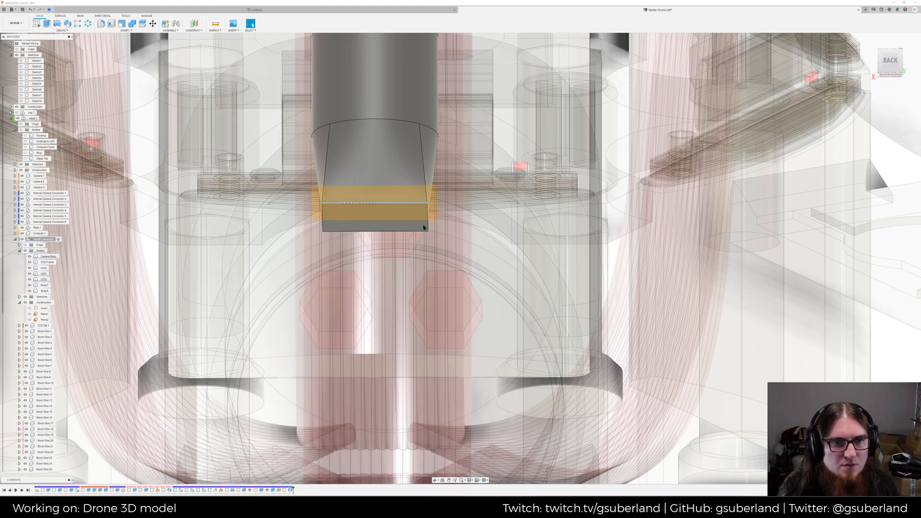
pyautogui.click(402, 203)
pyautogui.keyDown('shift'); pyautogui.moveTo(406, 144); pyautogui.dragTo(407, 167, button='middle'); pyautogui.keyUp('shift')
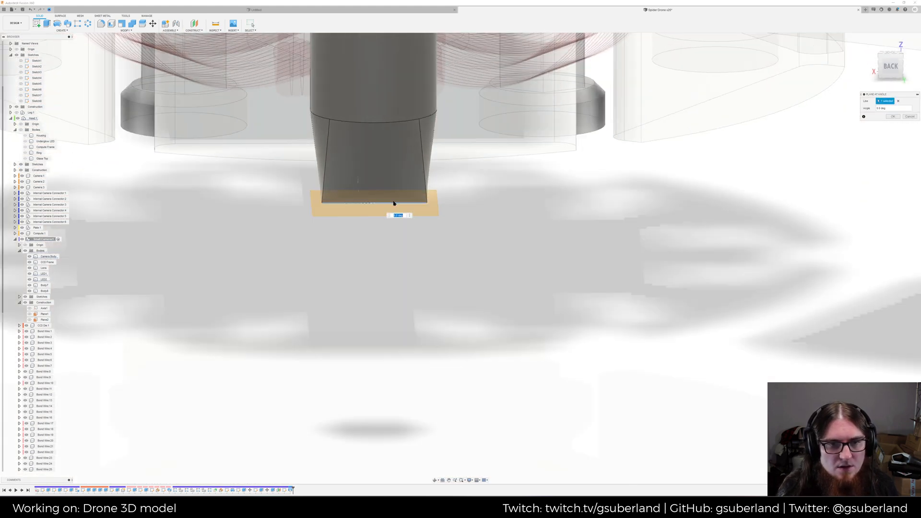
pyautogui.keyDown('shift'); pyautogui.moveTo(354, 208); pyautogui.dragTo(356, 183, button='middle'); pyautogui.keyUp('shift')
pyautogui.moveTo(353, 179); pyautogui.dragTo(317, 202)
pyautogui.press('Return')
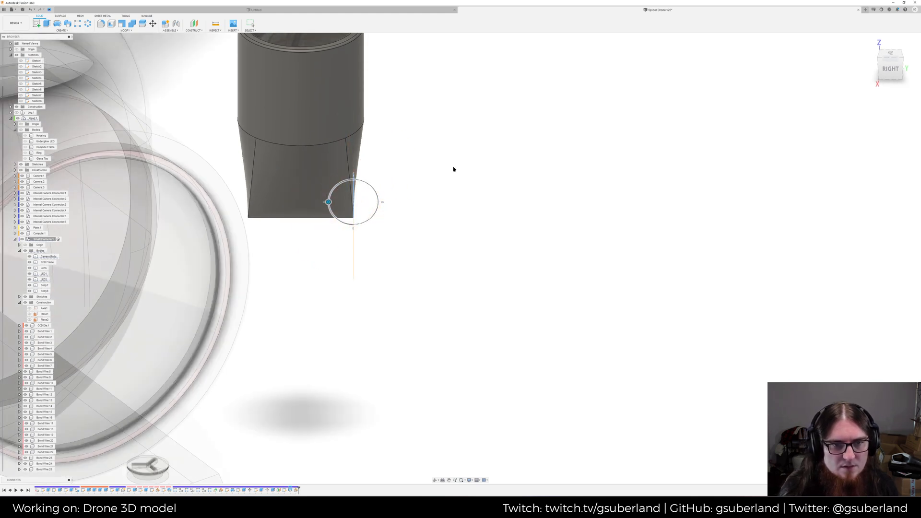
# Start a sketch on the vertical plane and draw a circle about 3 mm in diameter centred below the lofted base
pyautogui.keyDown('shift'); pyautogui.moveTo(448, 169); pyautogui.dragTo(366, 229, button='middle'); pyautogui.keyUp('shift')
pyautogui.click(366, 228)
pyautogui.rightClick(366, 229)
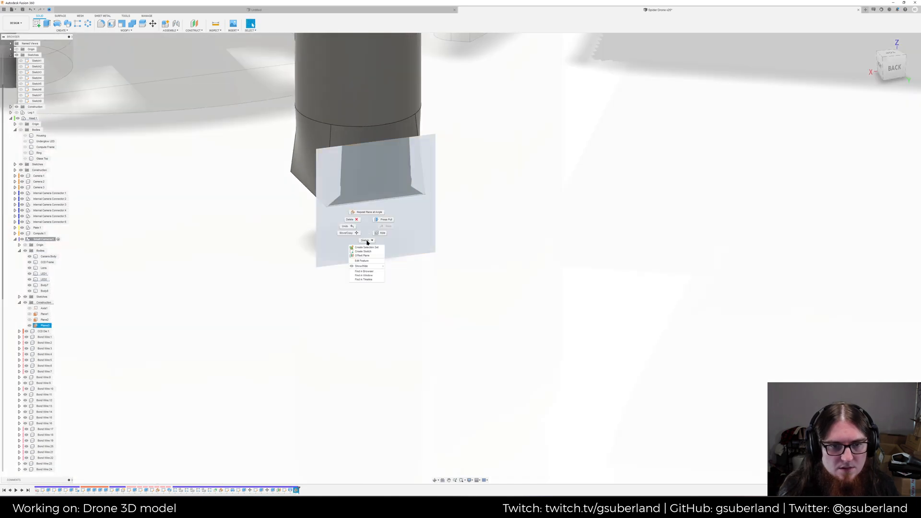
pyautogui.click(364, 252)
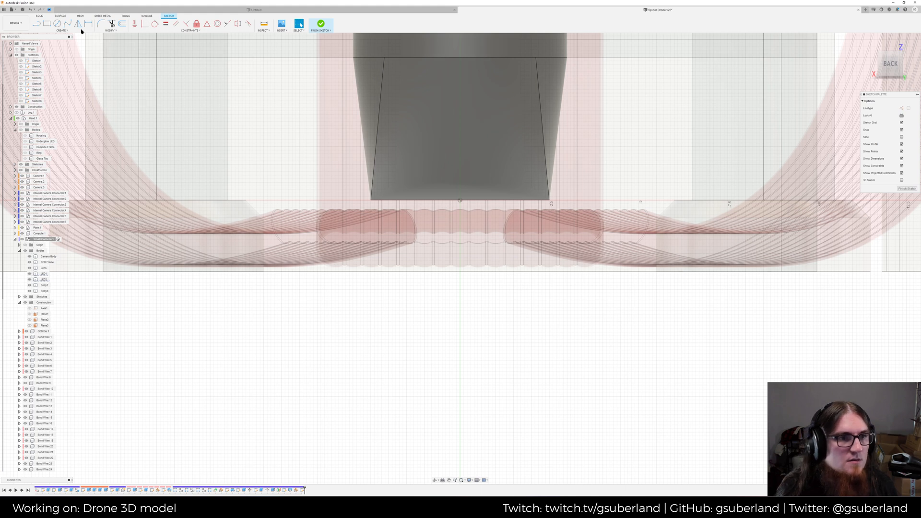
pyautogui.click(57, 23)
pyautogui.scroll(-3, 465, 351)
pyautogui.scroll(-2, 465, 352)
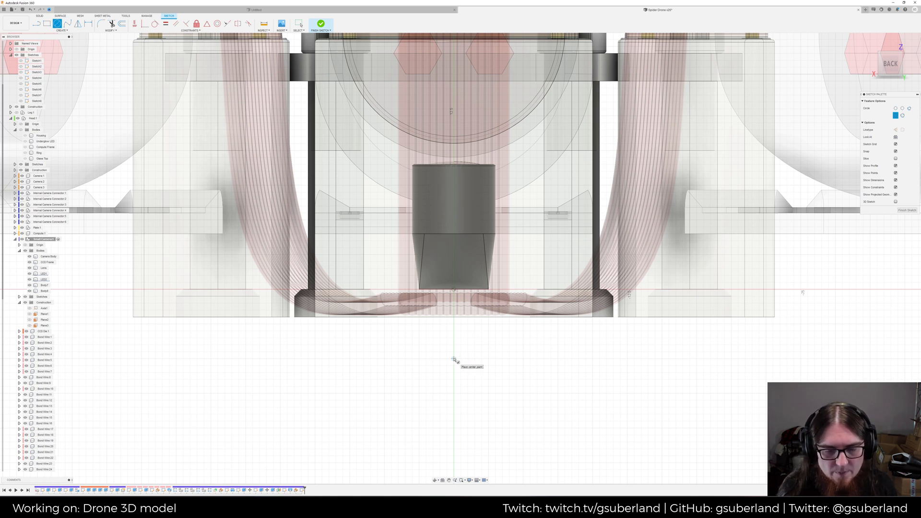
pyautogui.click(453, 331)
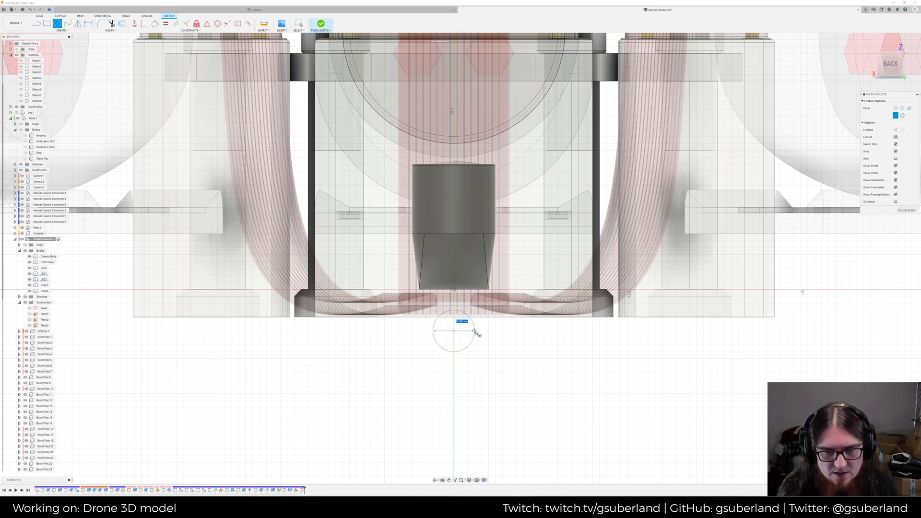
pyautogui.click(476, 333)
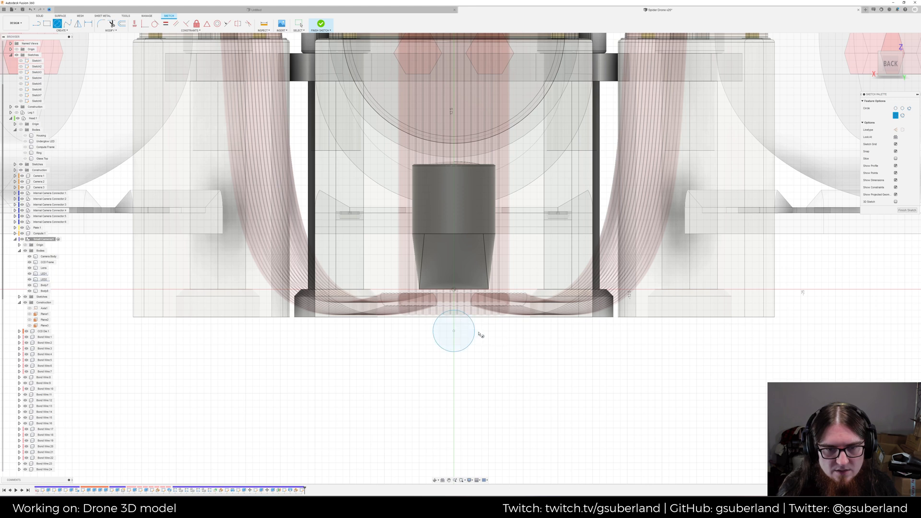
# Draw a line from each lower corner of the lofted base down to the nearest side of the circle
pyautogui.click(68, 24)
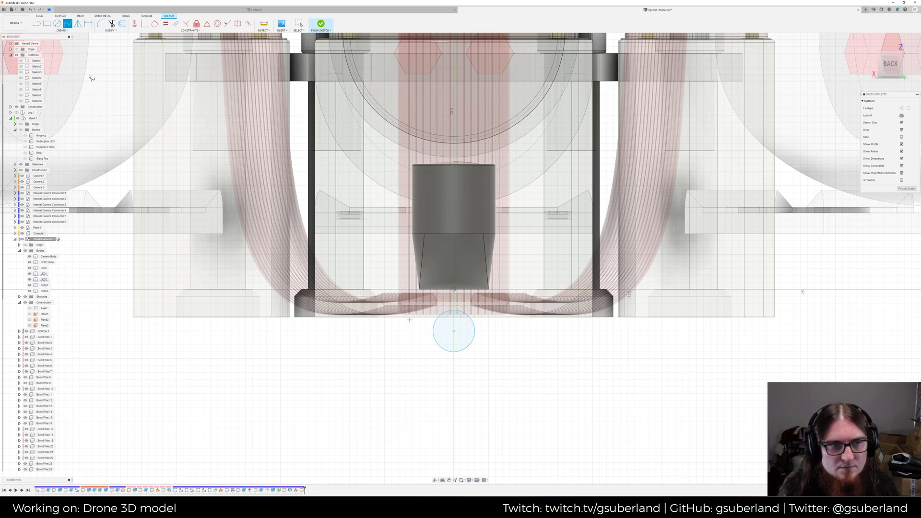
pyautogui.click(36, 24)
pyautogui.click(419, 289)
pyautogui.click(433, 336)
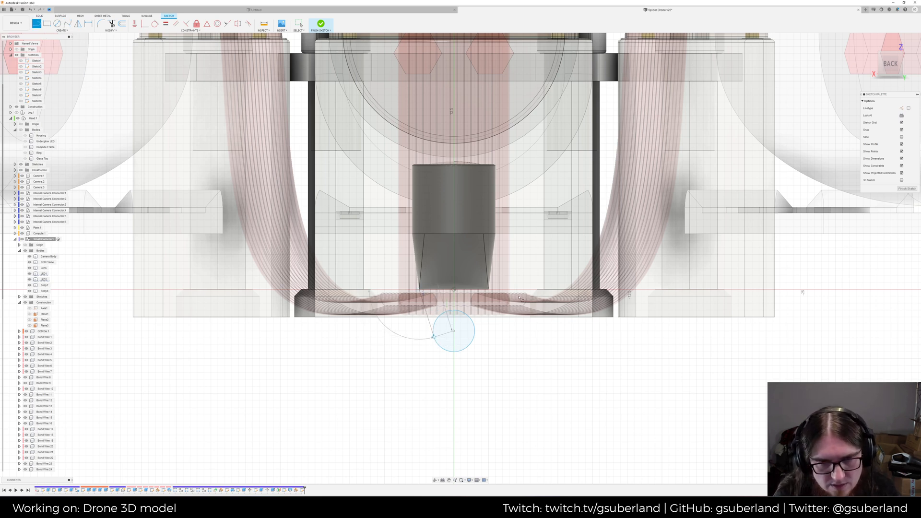
pyautogui.click(489, 289)
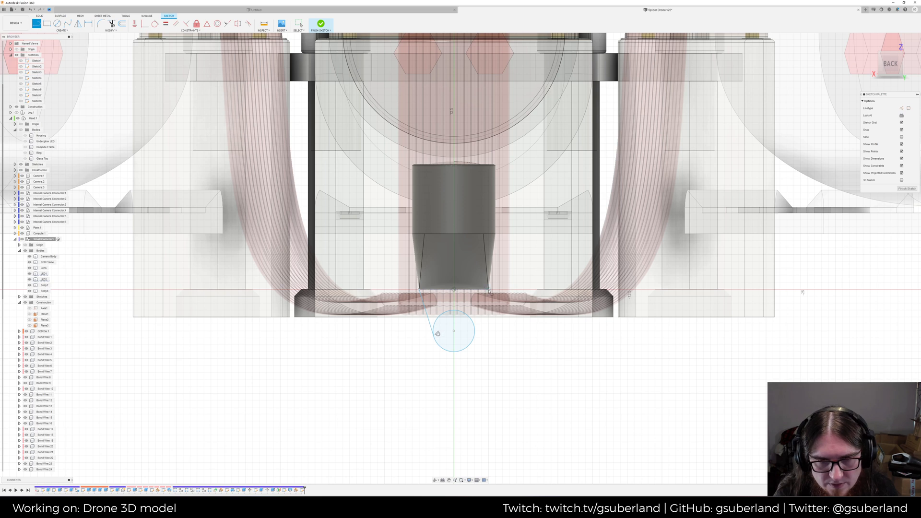
pyautogui.click(474, 338)
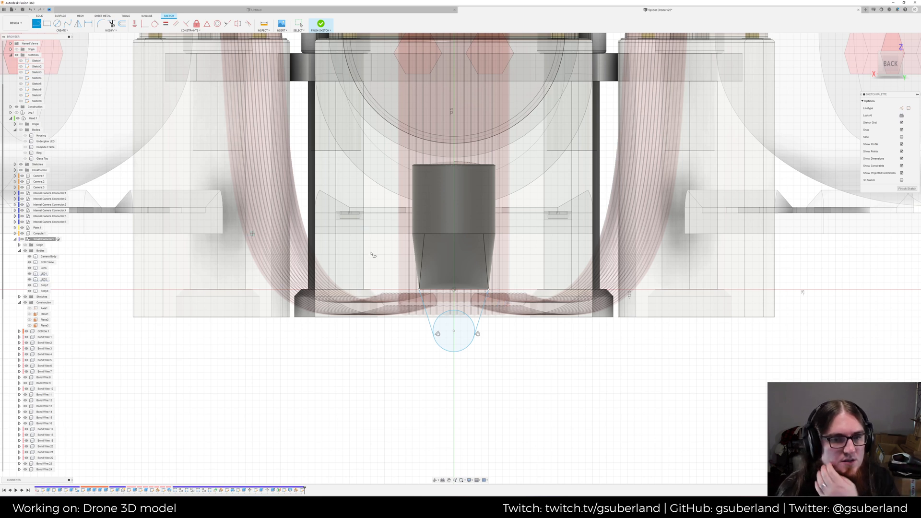
# Draw a fit point spline from the base's lower left corner to the left line's endpoint on the circle
pyautogui.click(67, 25)
pyautogui.scroll(5, 455, 300)
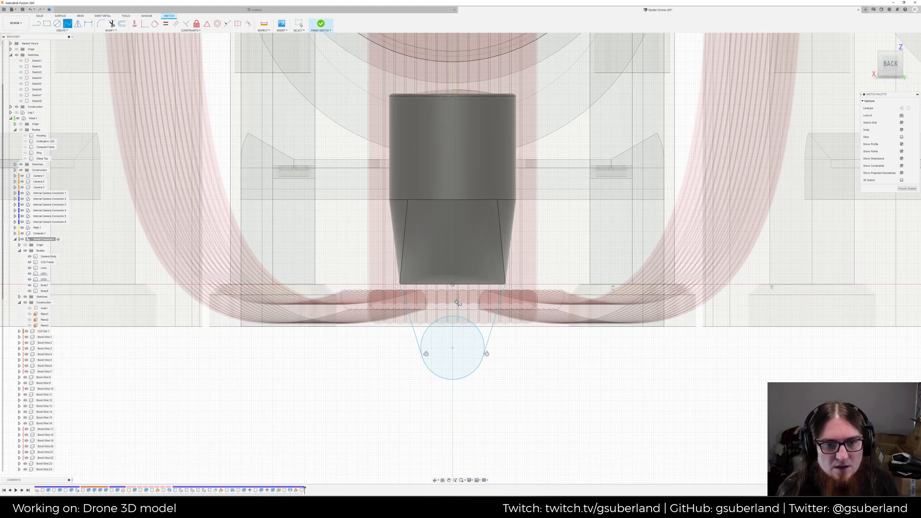
pyautogui.click(370, 275)
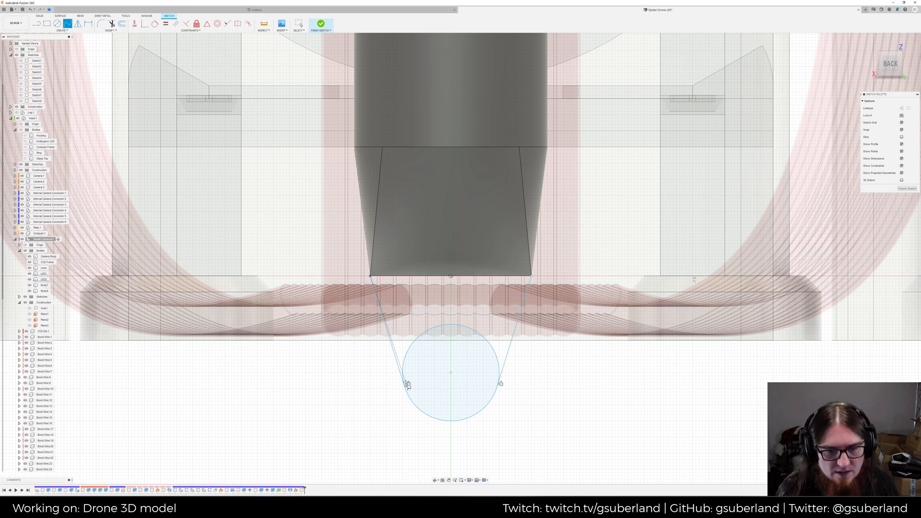
pyautogui.click(406, 386)
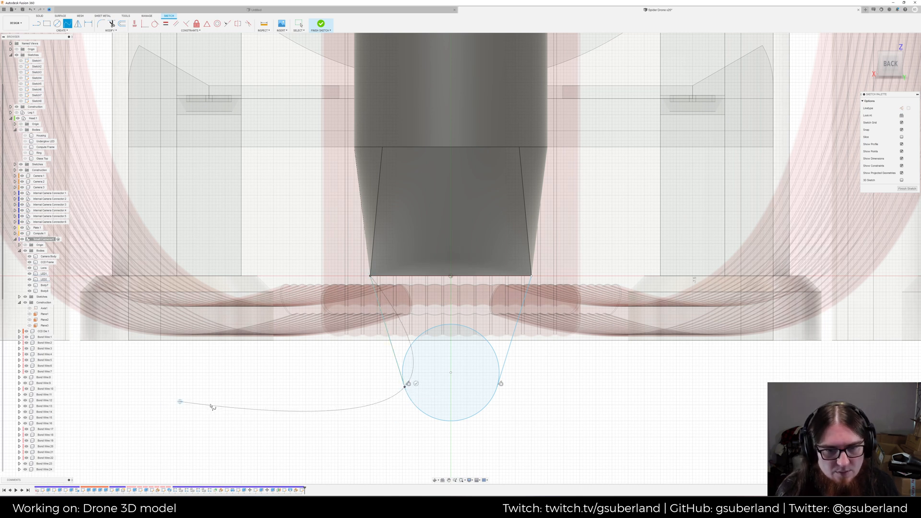
pyautogui.click(415, 383)
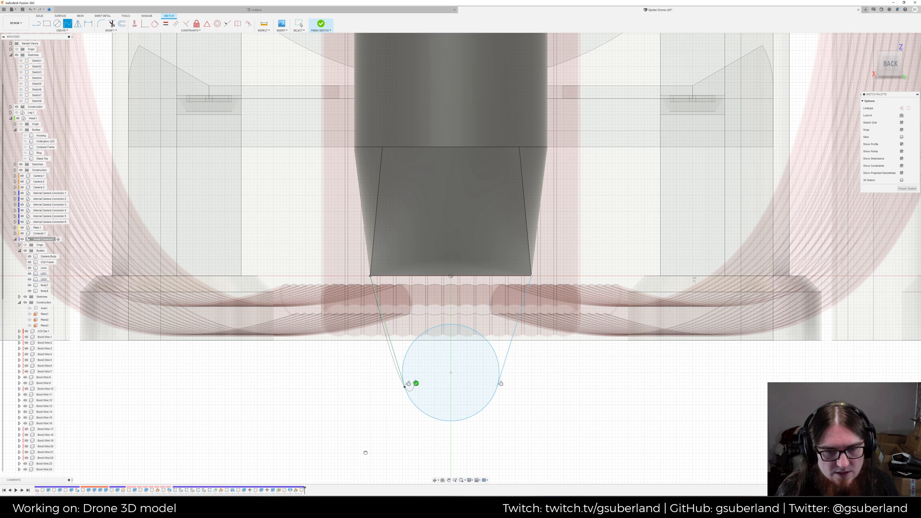
pyautogui.rightClick(363, 364)
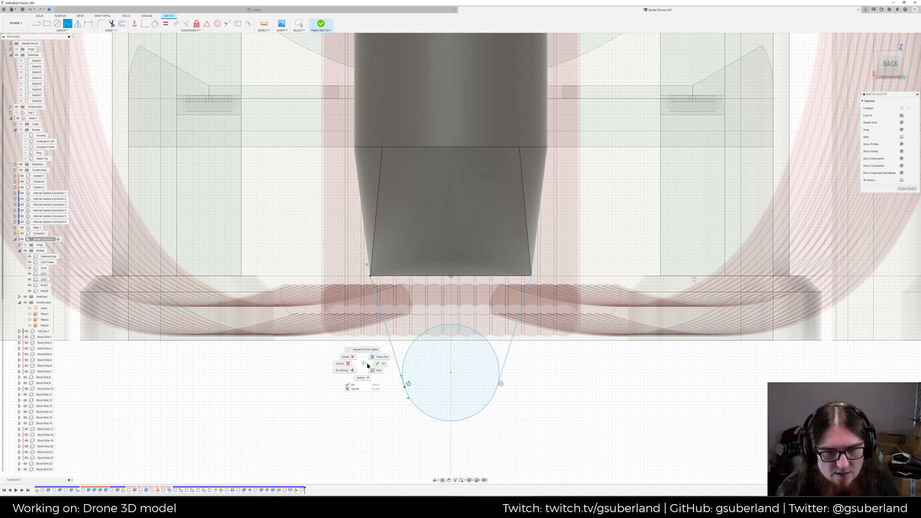
# Finish the spline from the body's lower-left corner to the circle and adjust its upper tangent handle to follow the body's side
pyautogui.click(380, 364)
pyautogui.moveTo(365, 265); pyautogui.dragTo(367, 260)
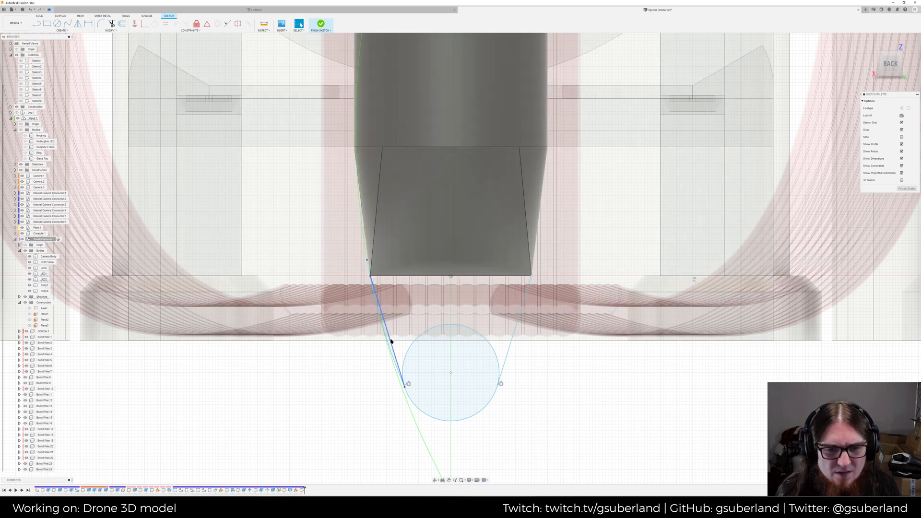
pyautogui.moveTo(446, 316); pyautogui.dragTo(431, 315, button='middle')
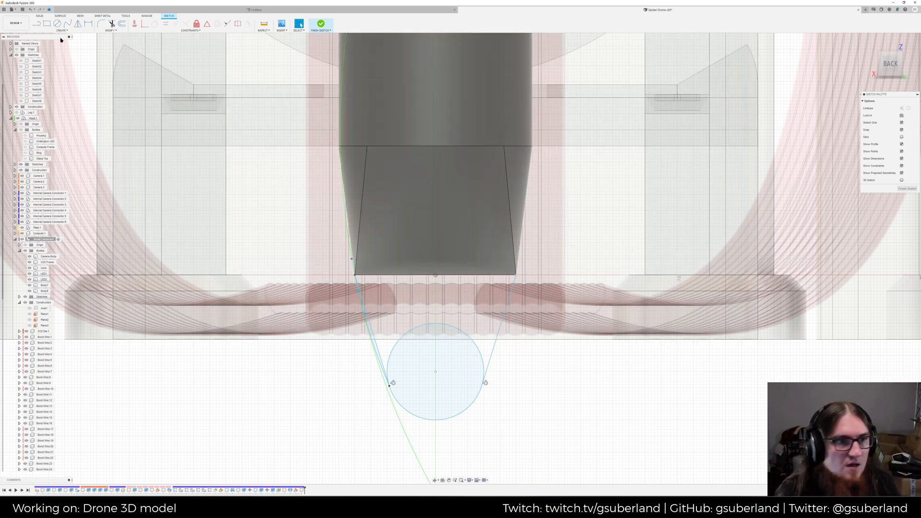
# Draw a matching fit point spline from the body's lower-right corner to the circle and align its upper tangent handle with the body's side
pyautogui.click(67, 24)
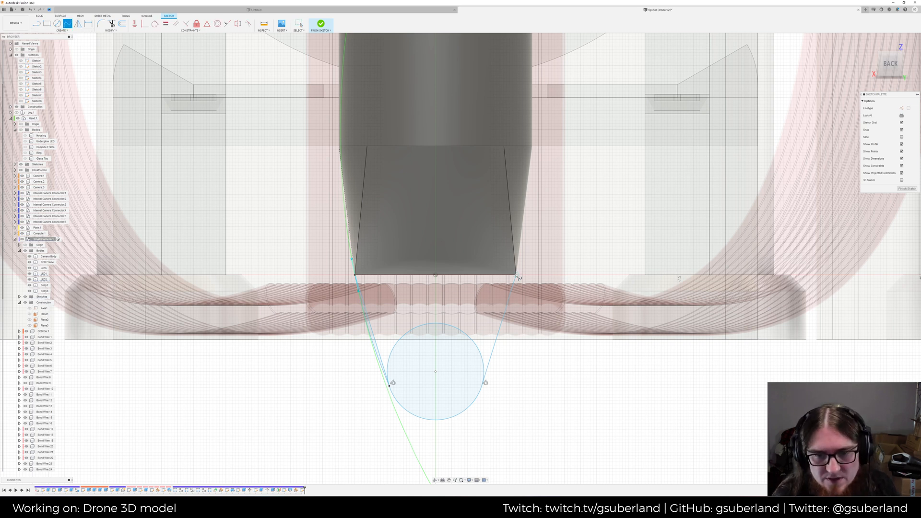
pyautogui.click(516, 275)
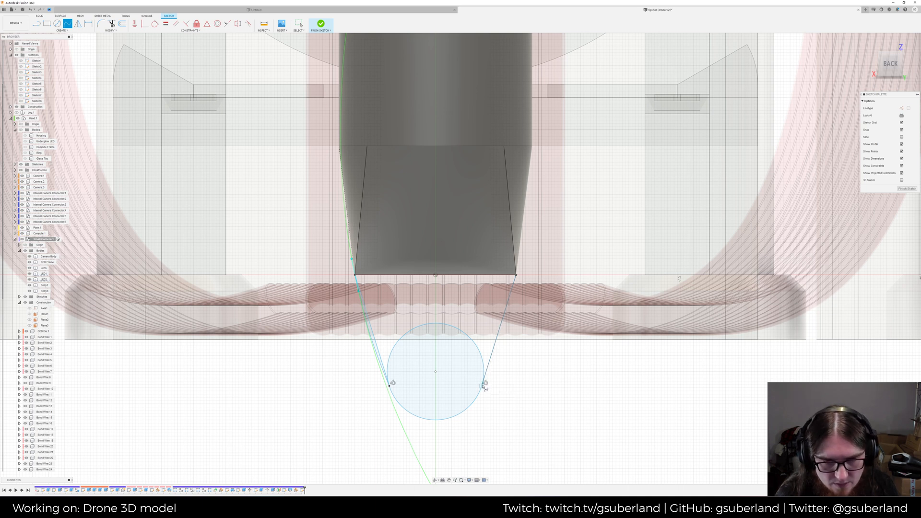
pyautogui.click(481, 387)
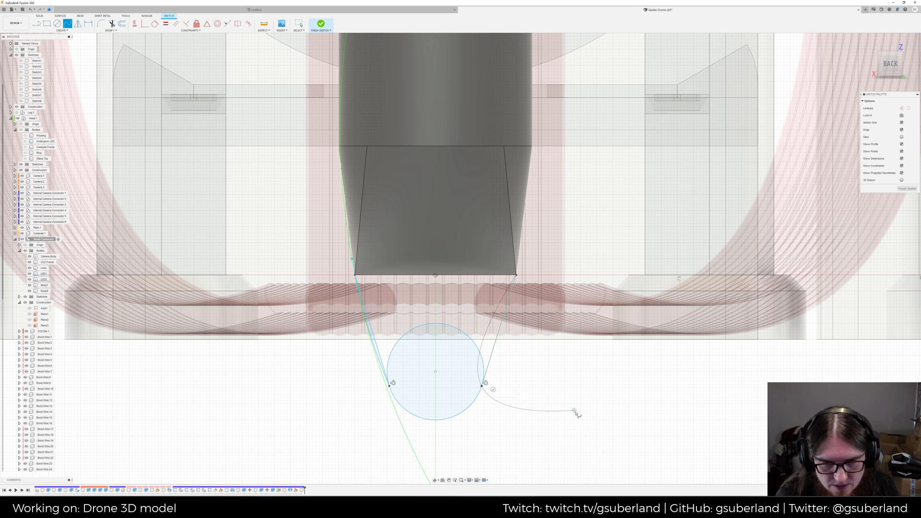
pyautogui.press('Return')
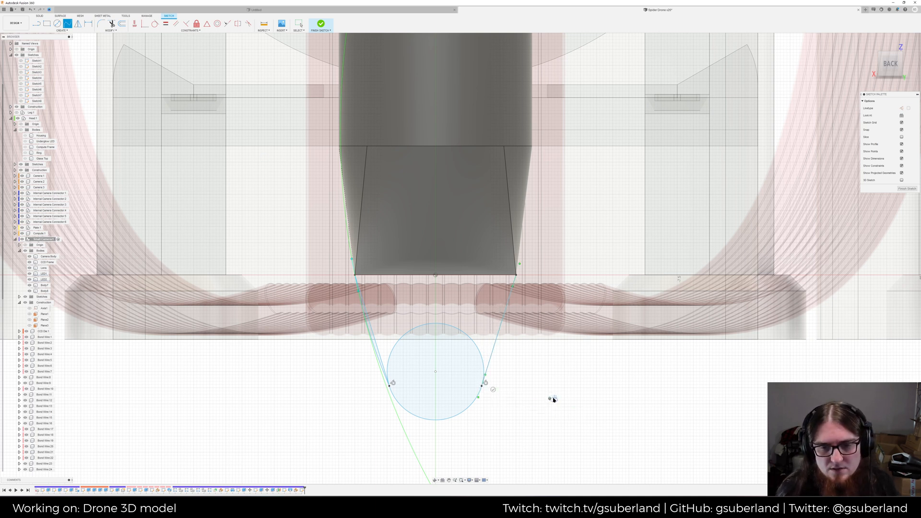
pyautogui.press('Escape')
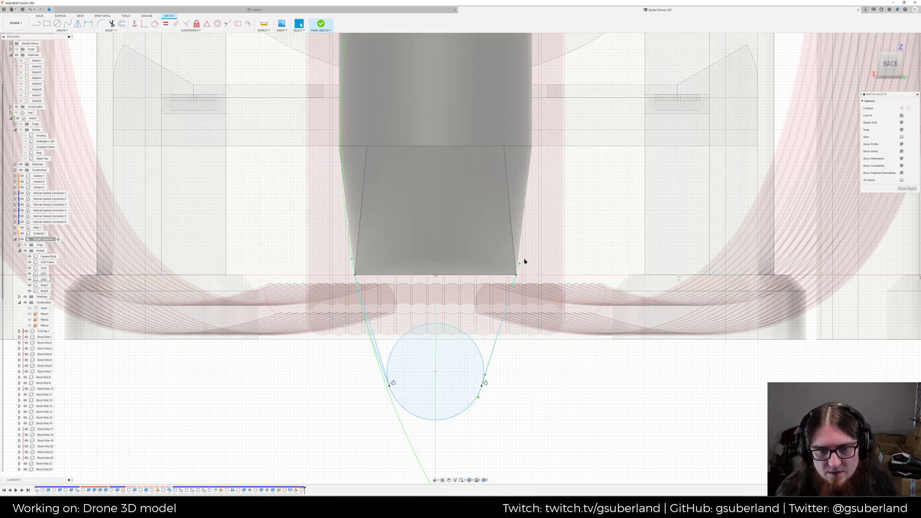
pyautogui.moveTo(520, 263); pyautogui.dragTo(520, 259)
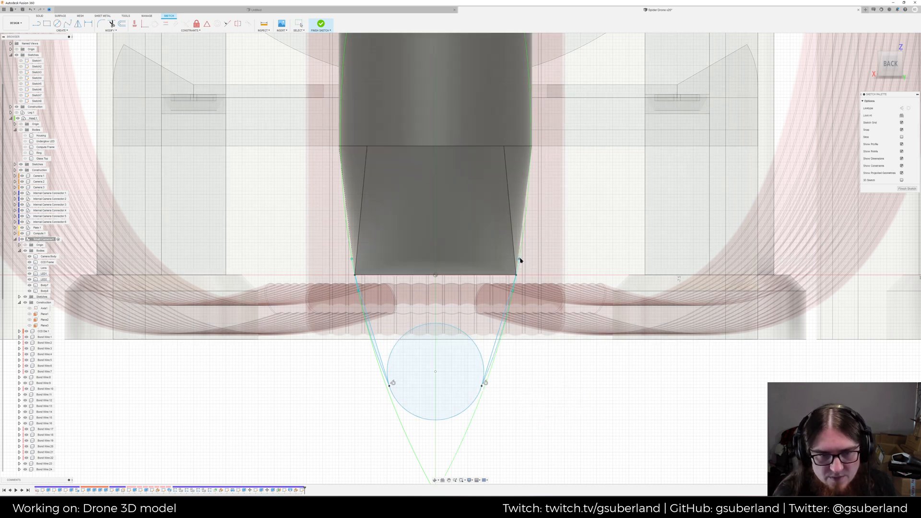
pyautogui.press('Escape')
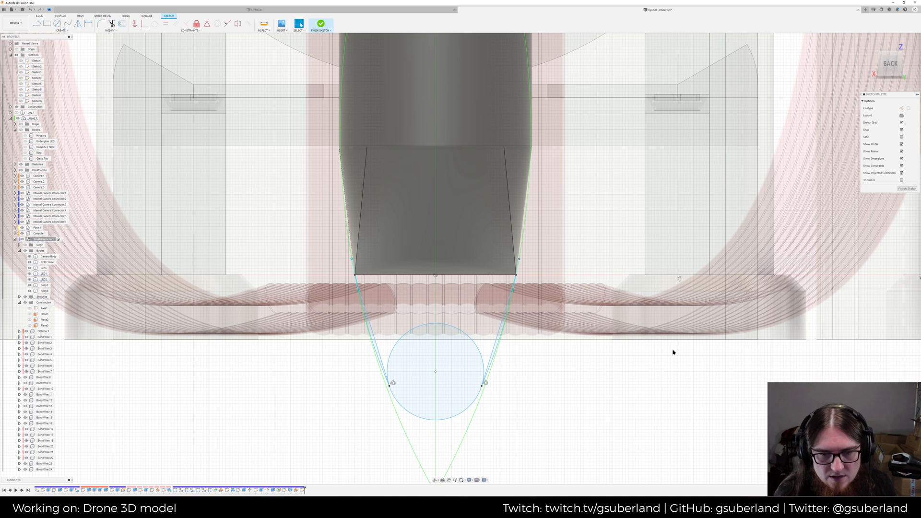
# Trim away the two straight tangent lines between the body's lower corners and the circle
pyautogui.click(111, 24)
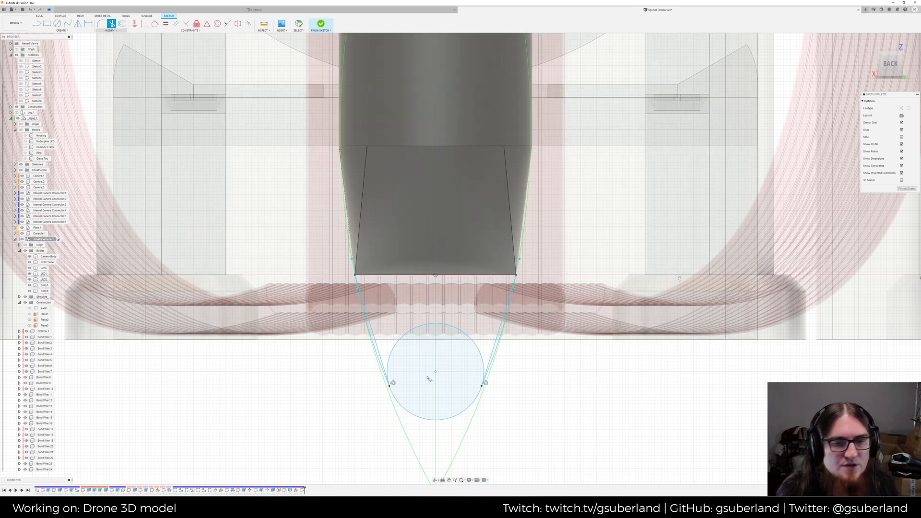
pyautogui.click(382, 350)
pyautogui.click(490, 363)
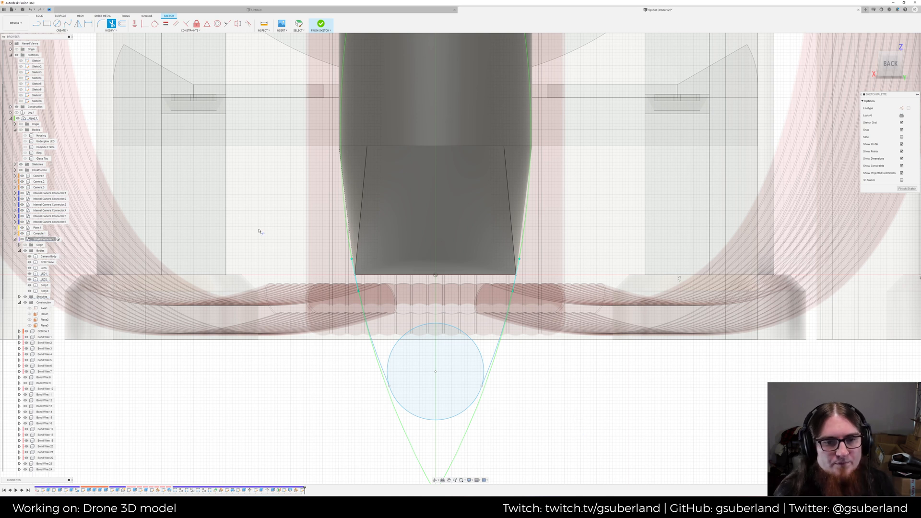
# Close the profile with a line between the body's two lower corners and add a 2 mm diameter circle concentric with the existing one
pyautogui.click(37, 22)
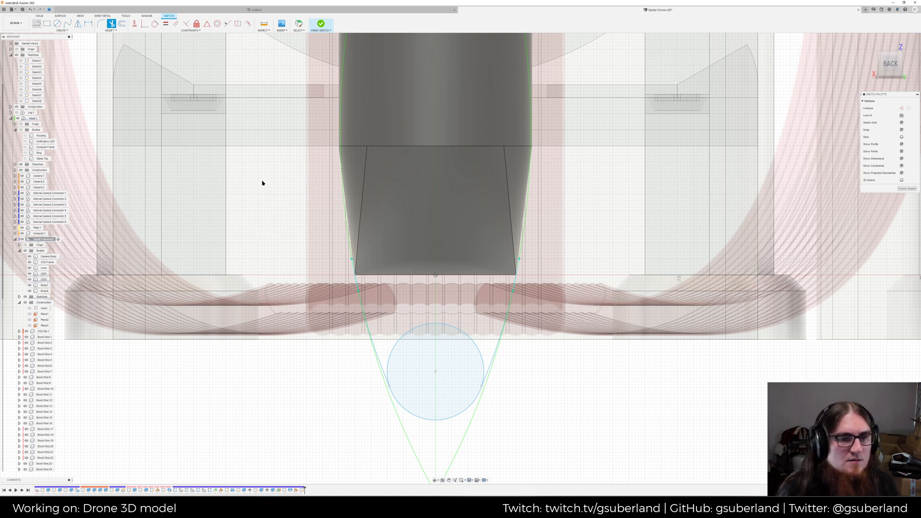
pyautogui.click(354, 275)
pyautogui.click(516, 275)
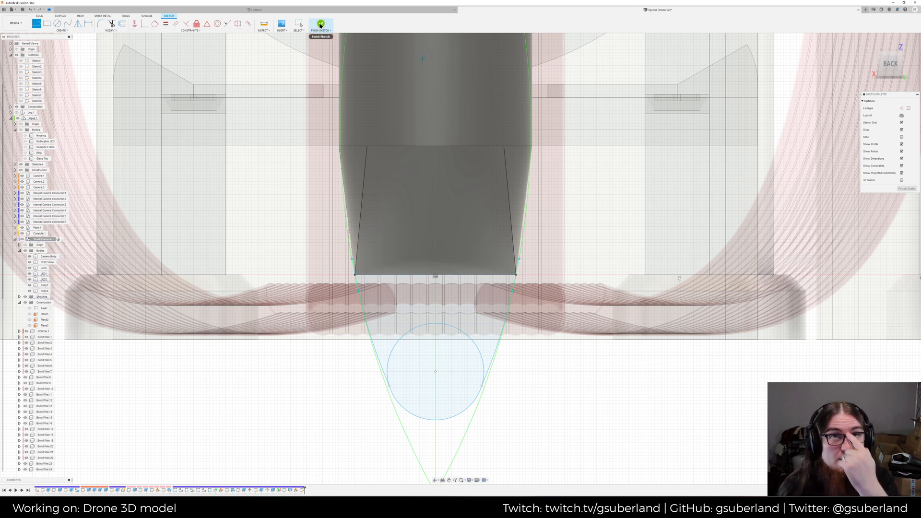
pyautogui.click(57, 24)
pyautogui.click(436, 373)
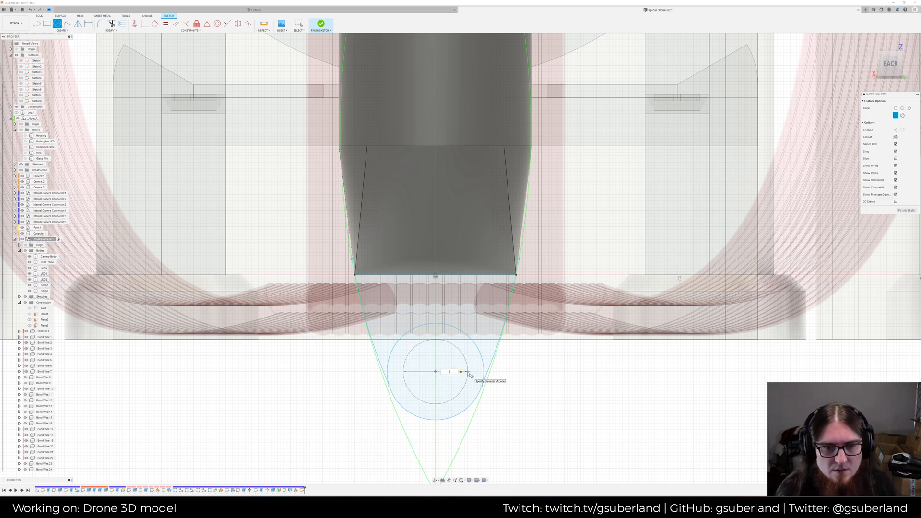
pyautogui.write('2')
pyautogui.press('Return')
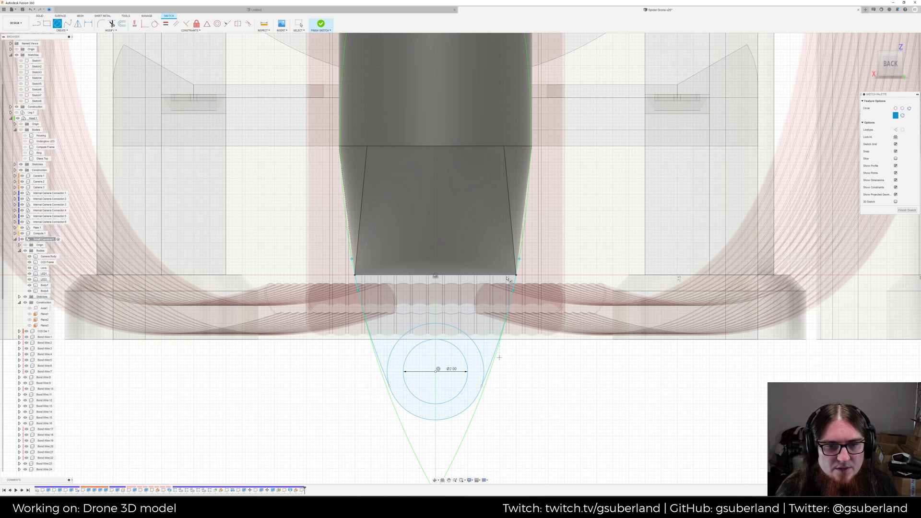
# Finish the sketch and extrude the tapered profile and the ring around the hole across to the far side of the camera body
pyautogui.click(322, 24)
pyautogui.click(470, 358)
pyautogui.keyDown('ctrl'); pyautogui.click(495, 322); pyautogui.keyUp('ctrl')
pyautogui.keyDown('shift'); pyautogui.moveTo(560, 399); pyautogui.dragTo(587, 352, button='middle'); pyautogui.keyUp('shift')
pyautogui.press('e')
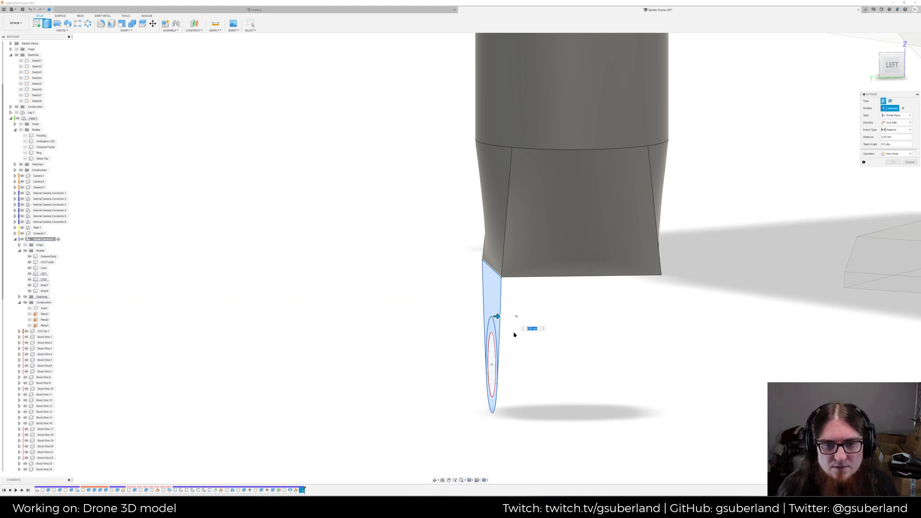
pyautogui.moveTo(533, 326); pyautogui.dragTo(657, 315)
pyautogui.press('Return')
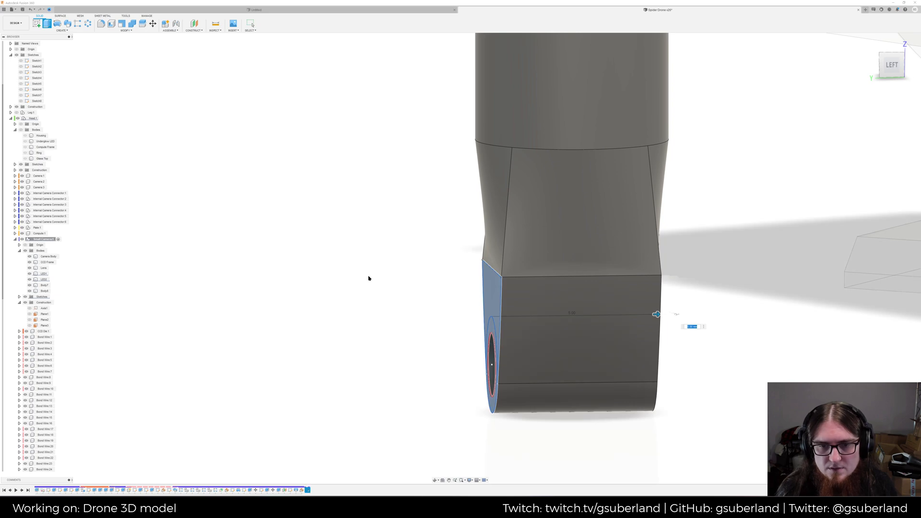
# Fillet the seam edges between the camera body and the new mounting lug with a 1 mm radius
pyautogui.scroll(-5, 422, 292)
pyautogui.moveTo(405, 313)
pyautogui.keyDown('shift'); pyautogui.mouseDown(button='middle')
pyautogui.moveTo(369, 295)
pyautogui.moveTo(381, 289)
pyautogui.moveTo(356, 285)
pyautogui.mouseUp(button='middle'); pyautogui.keyUp('shift')
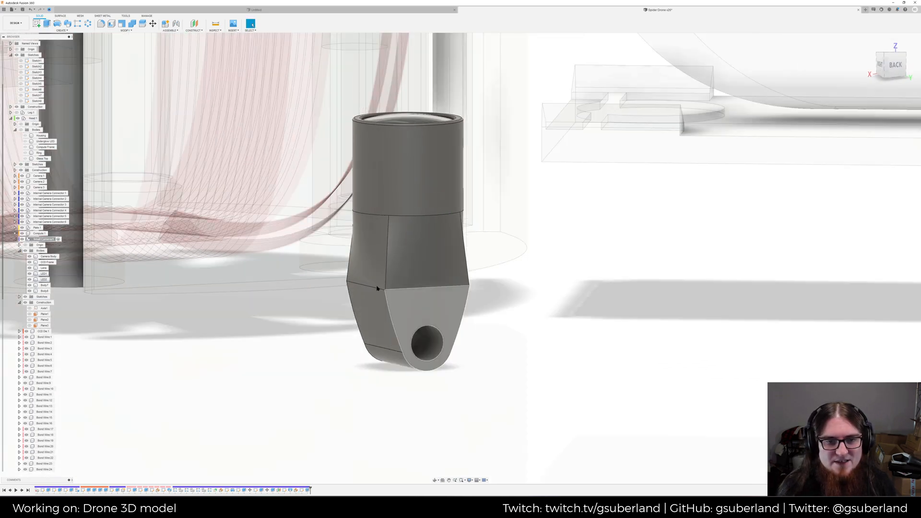
pyautogui.click(359, 284)
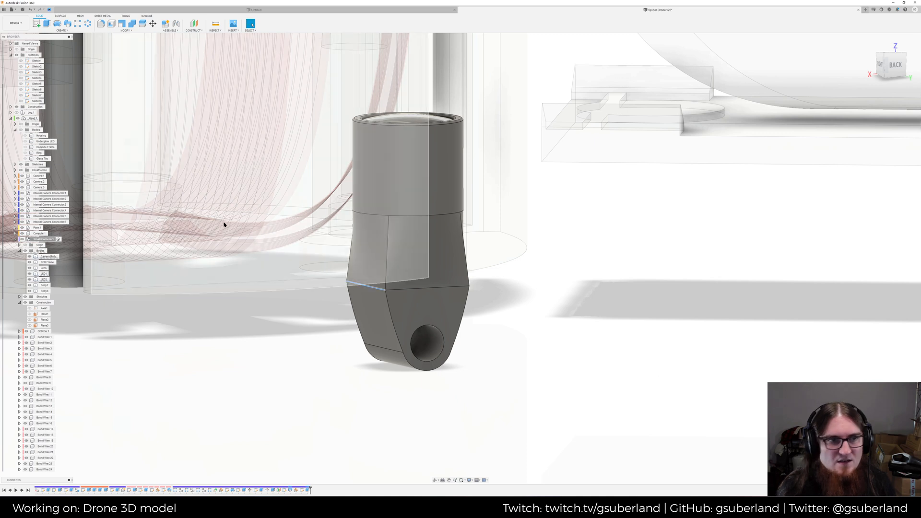
pyautogui.click(101, 23)
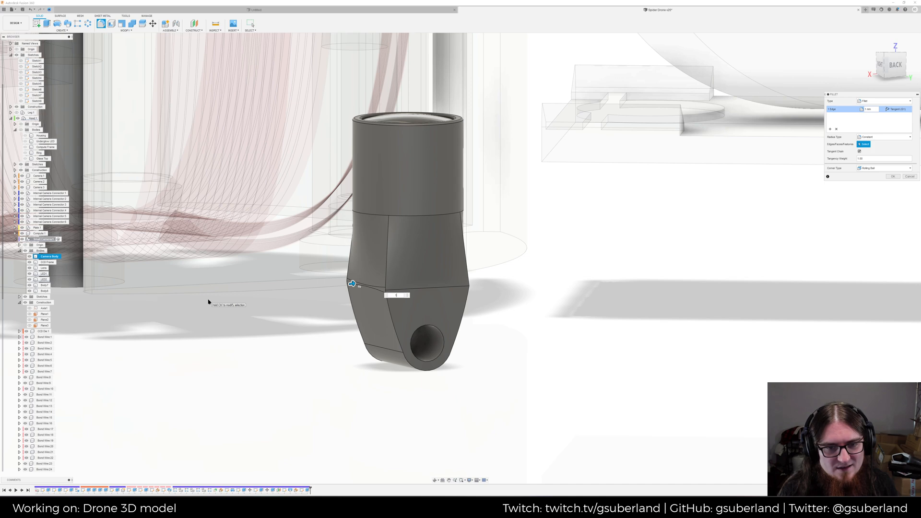
pyautogui.keyDown('shift'); pyautogui.moveTo(509, 347); pyautogui.dragTo(385, 344, button='middle'); pyautogui.keyUp('shift')
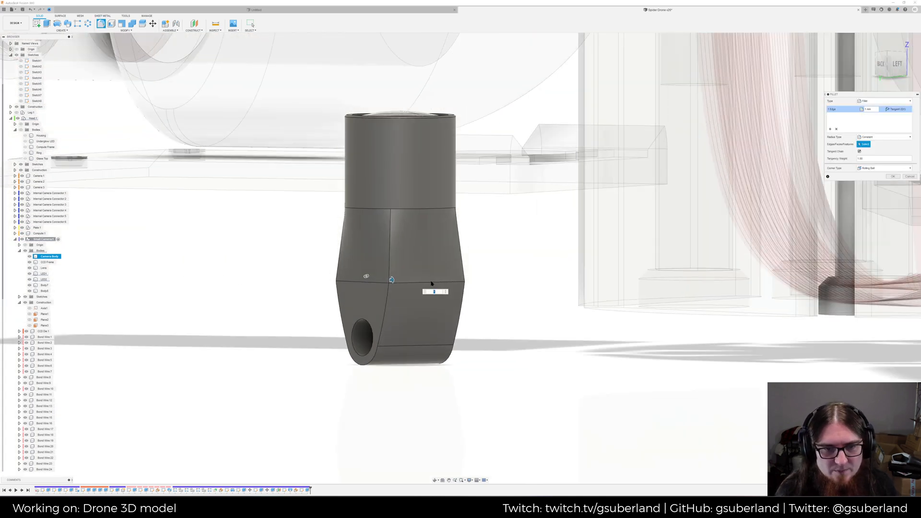
pyautogui.click(374, 283)
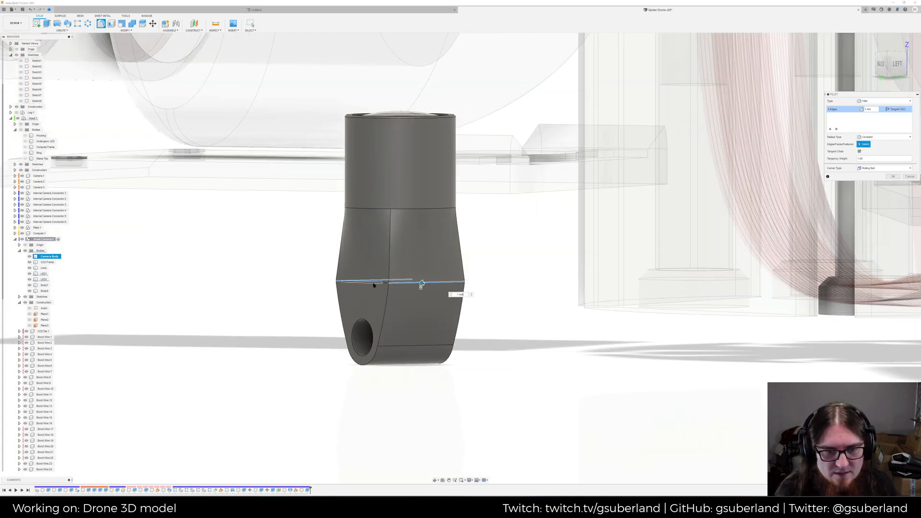
pyautogui.click(374, 283)
pyautogui.moveTo(369, 283); pyautogui.dragTo(335, 282)
pyautogui.click(337, 281)
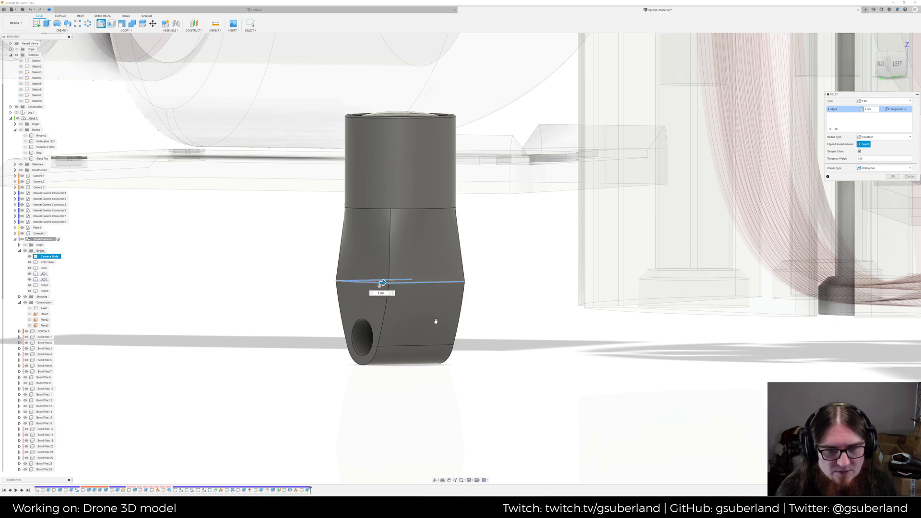
pyautogui.keyDown('shift'); pyautogui.moveTo(338, 281); pyautogui.dragTo(378, 293, button='middle'); pyautogui.keyUp('shift')
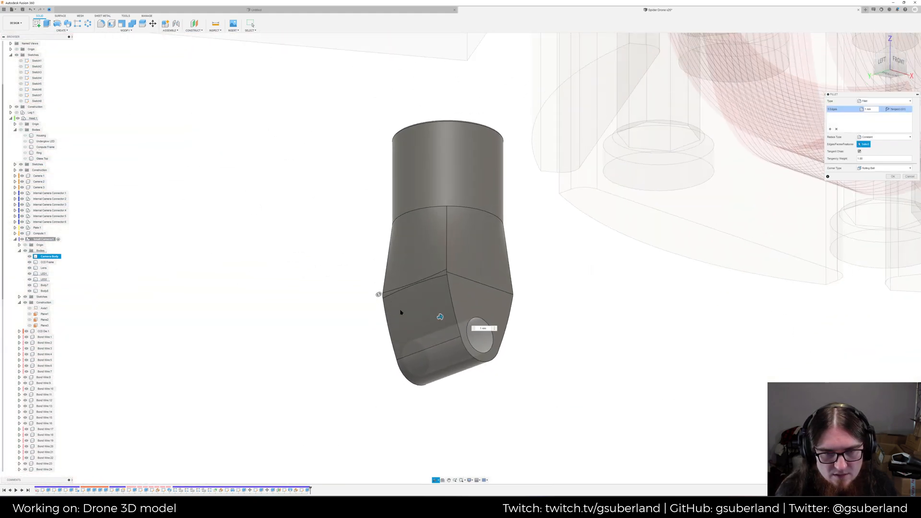
pyautogui.click(454, 274)
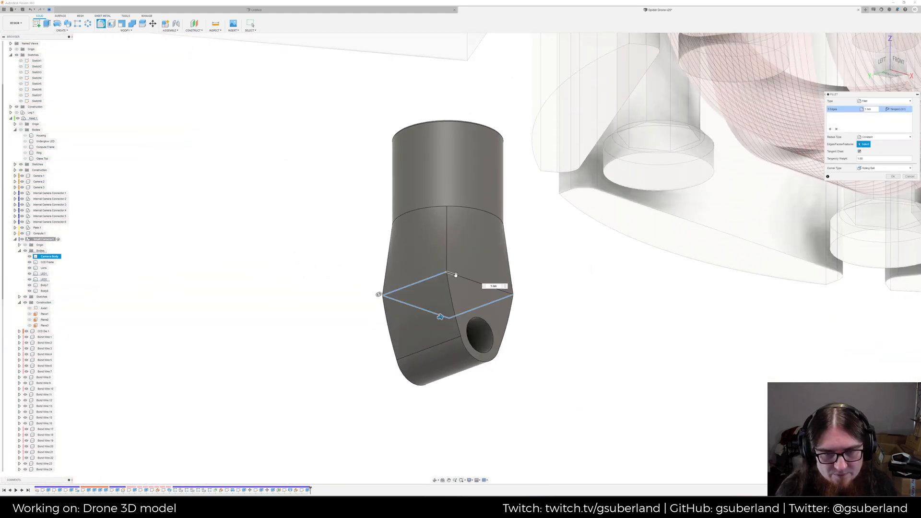
pyautogui.click(480, 284)
pyautogui.keyDown('shift'); pyautogui.moveTo(530, 313); pyautogui.dragTo(483, 306, button='middle'); pyautogui.keyUp('shift')
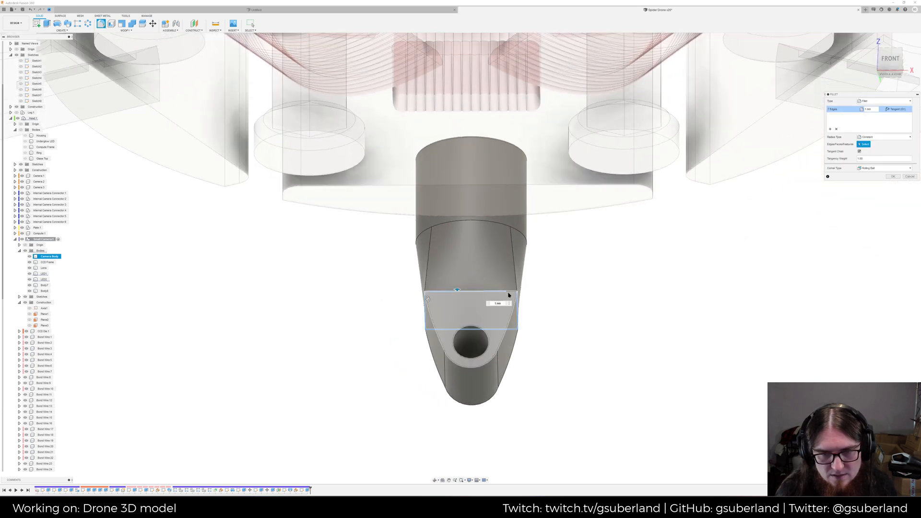
pyautogui.click(508, 293)
pyautogui.click(509, 293)
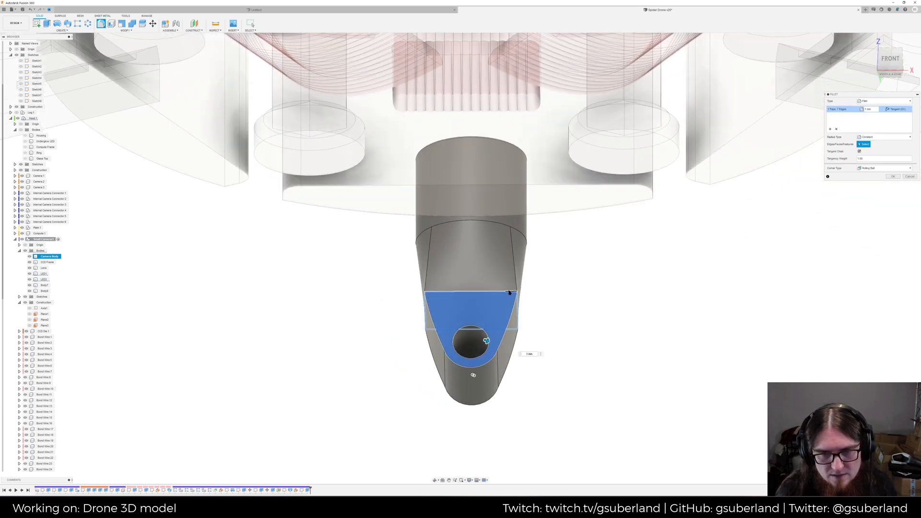
pyautogui.hotkey('ctrl', 'z')
pyautogui.keyDown('shift'); pyautogui.moveTo(581, 338); pyautogui.dragTo(512, 353, button='middle'); pyautogui.keyUp('shift')
pyautogui.press('Return')
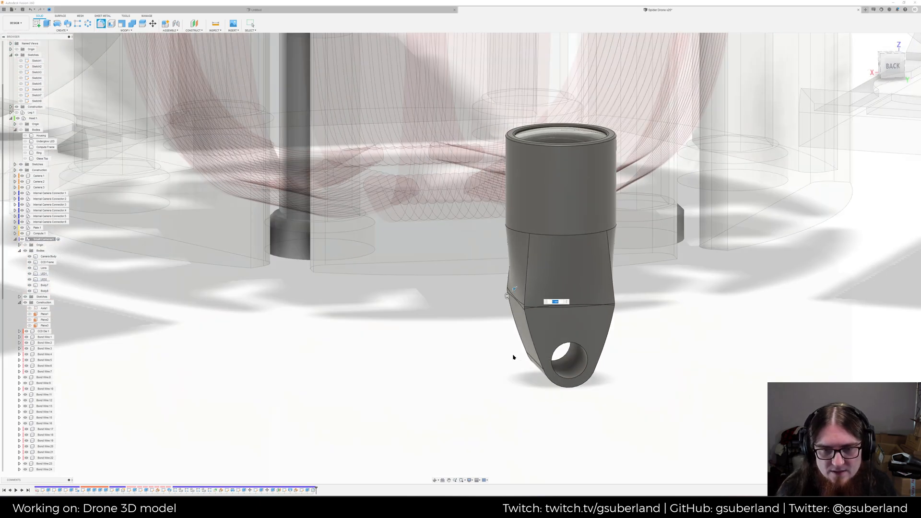
# Examine the finished camera body with its mounting lug from several angles, alone and against the whole drone head assembly
pyautogui.scroll(-3, 490, 377)
pyautogui.scroll(-3, 537, 378)
pyautogui.moveTo(639, 341)
pyautogui.keyDown('shift'); pyautogui.mouseDown(button='middle')
pyautogui.moveTo(671, 358)
pyautogui.moveTo(625, 346)
pyautogui.mouseUp(button='middle'); pyautogui.keyUp('shift')
pyautogui.scroll(3, 462, 399)
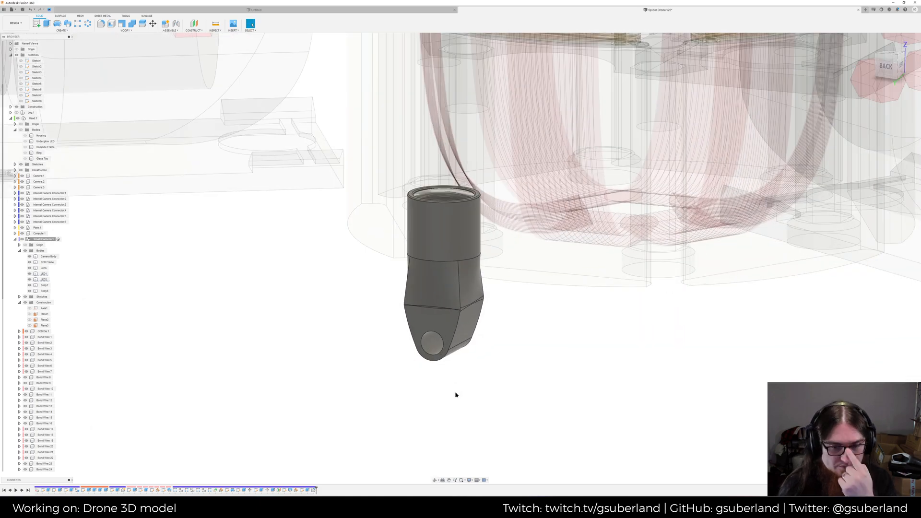
pyautogui.scroll(2, 401, 339)
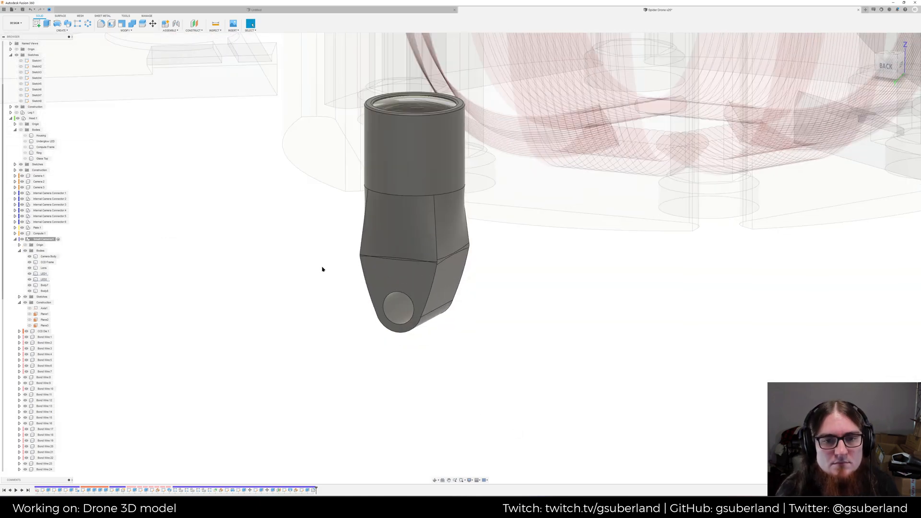
pyautogui.scroll(-6, 335, 283)
pyautogui.moveTo(407, 303)
pyautogui.keyDown('shift'); pyautogui.mouseDown(button='middle')
pyautogui.moveTo(388, 318)
pyautogui.moveTo(401, 329)
pyautogui.moveTo(426, 321)
pyautogui.moveTo(418, 309)
pyautogui.moveTo(413, 317)
pyautogui.mouseUp(button='middle'); pyautogui.keyUp('shift')
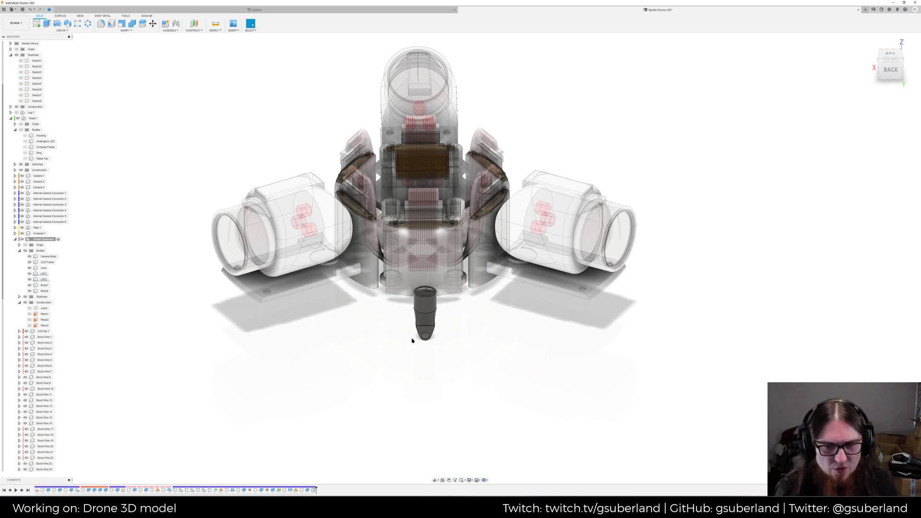
pyautogui.keyDown('shift'); pyautogui.moveTo(418, 358); pyautogui.dragTo(344, 364, button='middle'); pyautogui.keyUp('shift')
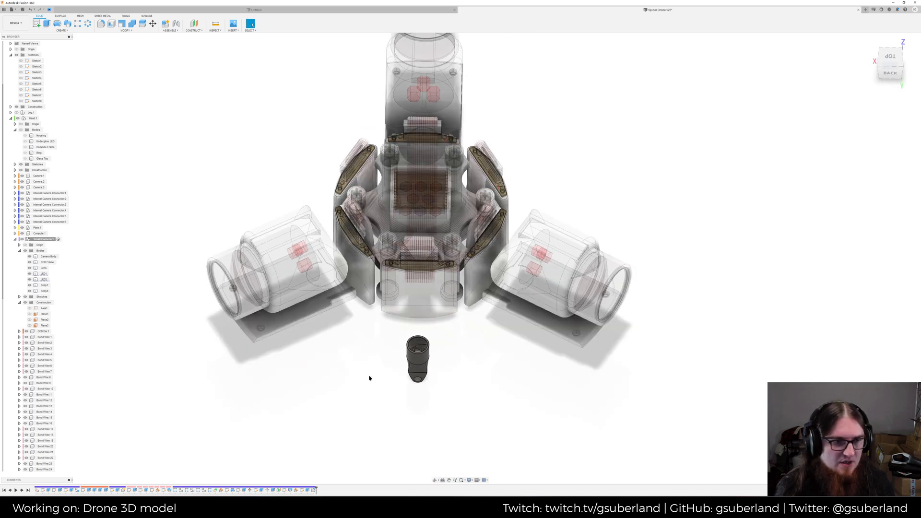
pyautogui.scroll(4, 451, 425)
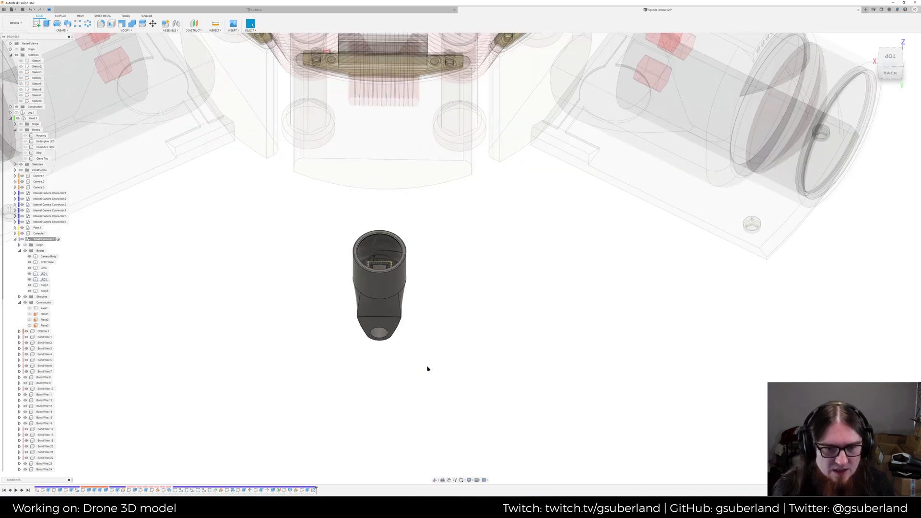
pyautogui.scroll(-2, 425, 370)
pyautogui.moveTo(404, 375)
pyautogui.keyDown('shift'); pyautogui.mouseDown(button='middle')
pyautogui.moveTo(403, 347)
pyautogui.moveTo(412, 343)
pyautogui.moveTo(389, 353)
pyautogui.moveTo(412, 359)
pyautogui.moveTo(407, 366)
pyautogui.mouseUp(button='middle'); pyautogui.keyUp('shift')
pyautogui.scroll(-3, 410, 380)
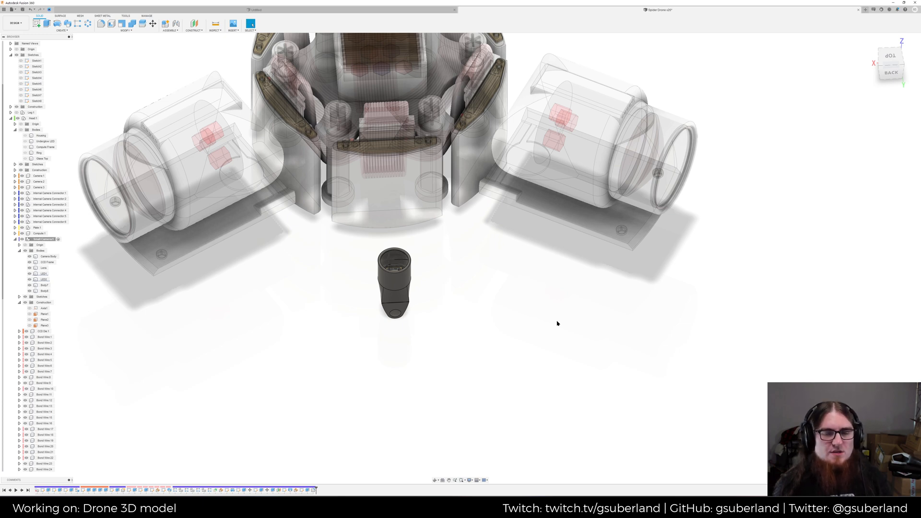
pyautogui.click(409, 272)
pyautogui.click(351, 289)
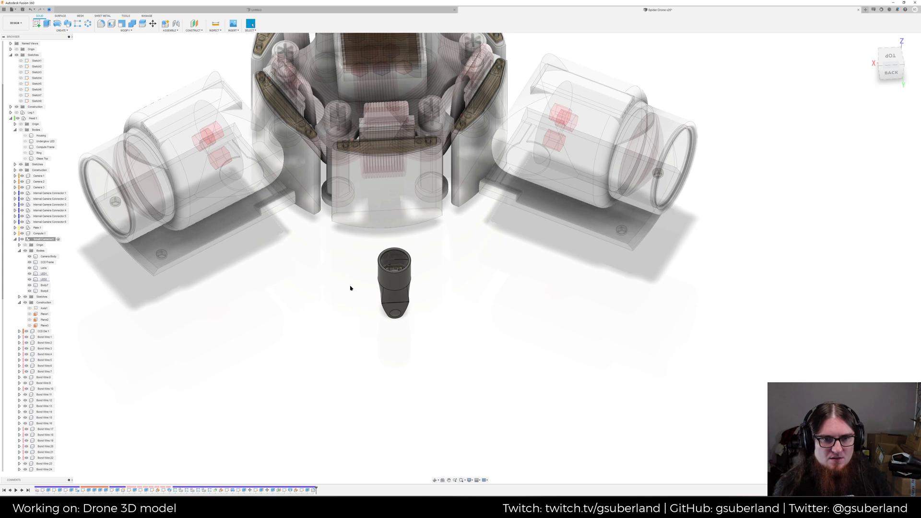
# Collapse the finished small camera's contents in the component tree and make the Head component active
pyautogui.scroll(-5, 350, 287)
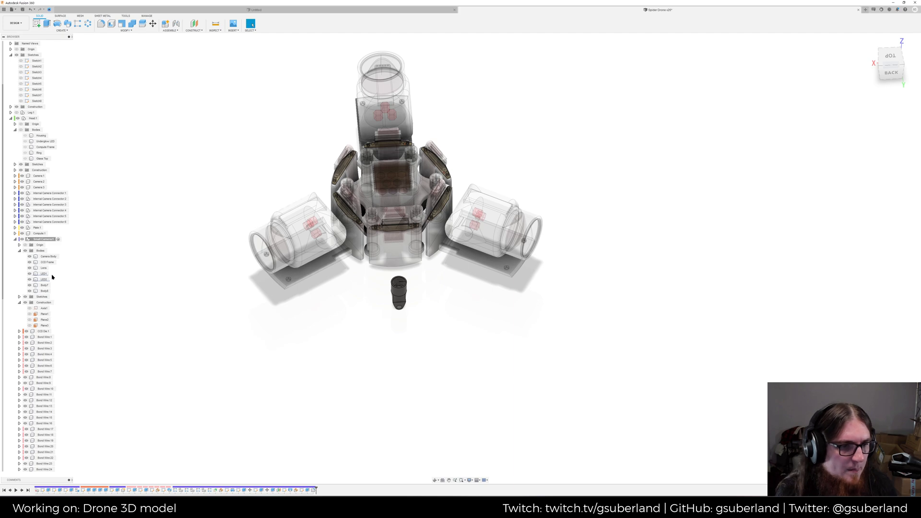
pyautogui.scroll(3, 379, 335)
pyautogui.keyDown('shift'); pyautogui.moveTo(374, 249); pyautogui.dragTo(324, 255, button='middle'); pyautogui.keyUp('shift')
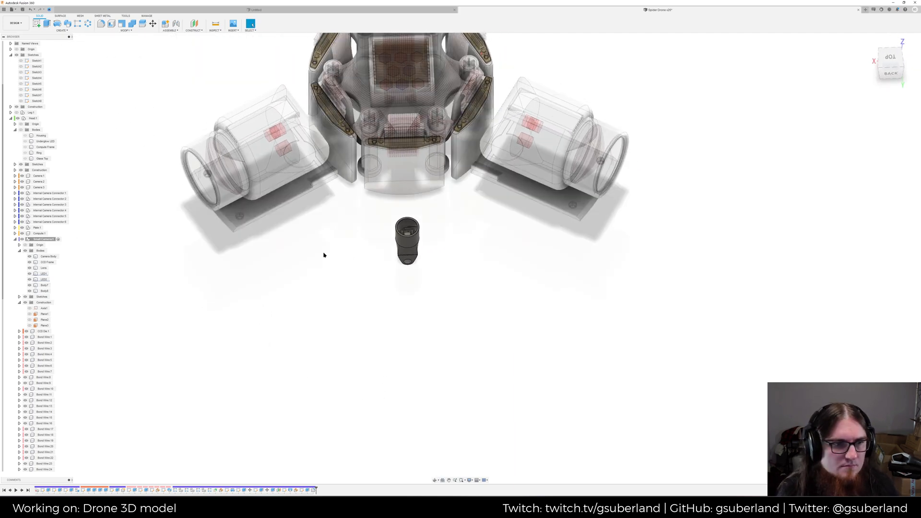
pyautogui.click(15, 239)
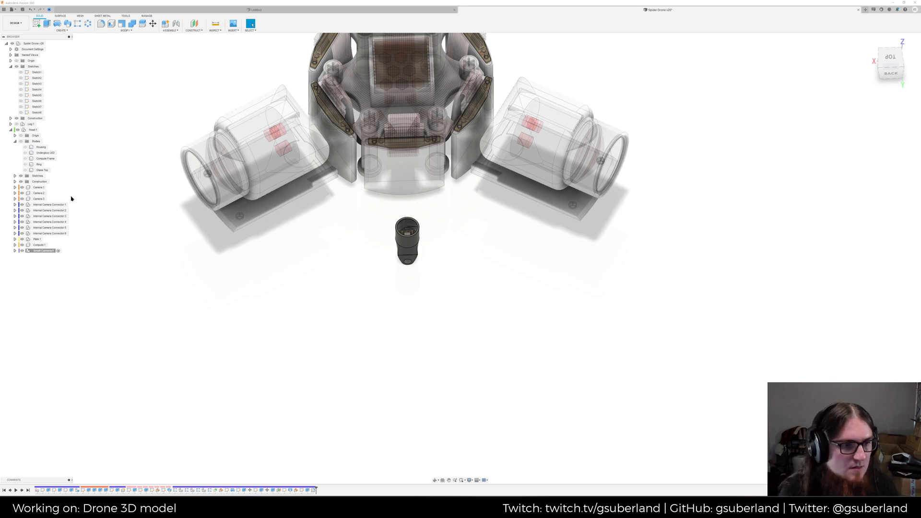
pyautogui.click(40, 131)
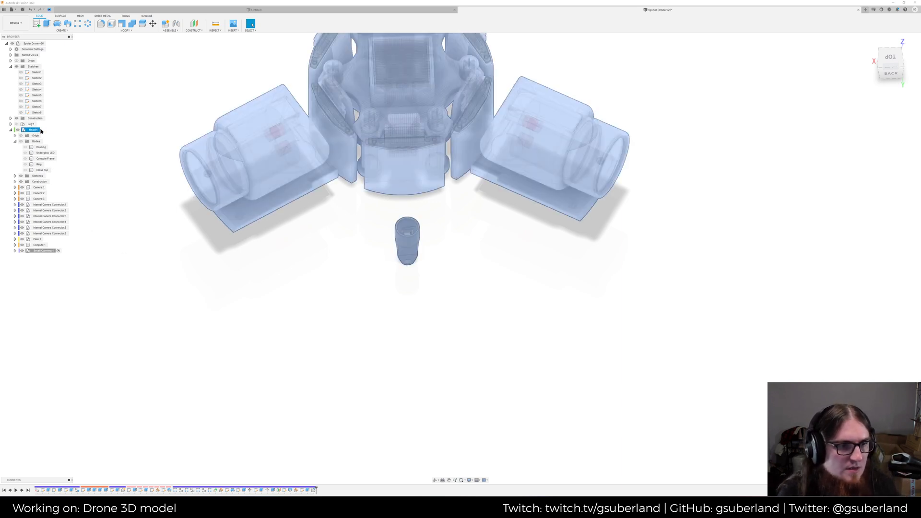
pyautogui.click(43, 130)
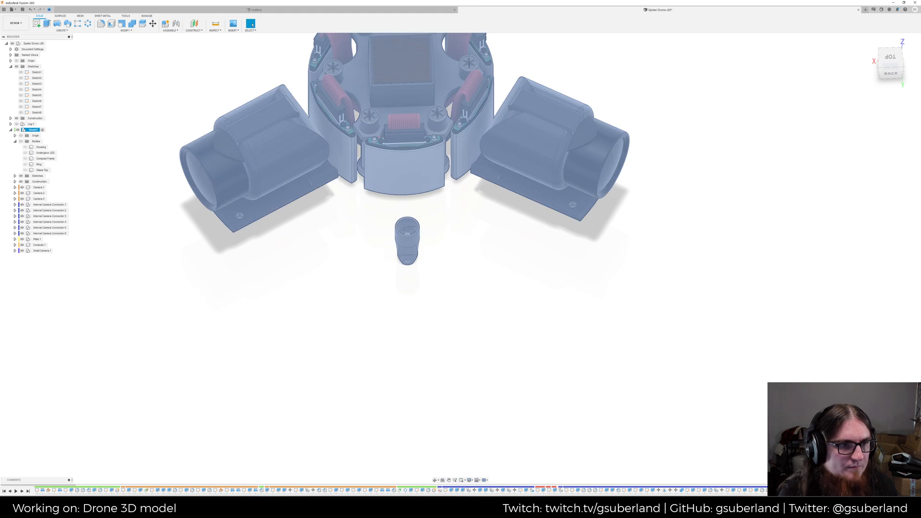
# Create a new internal component named Small Camera Array under the Head component
pyautogui.click(62, 30)
pyautogui.click(48, 38)
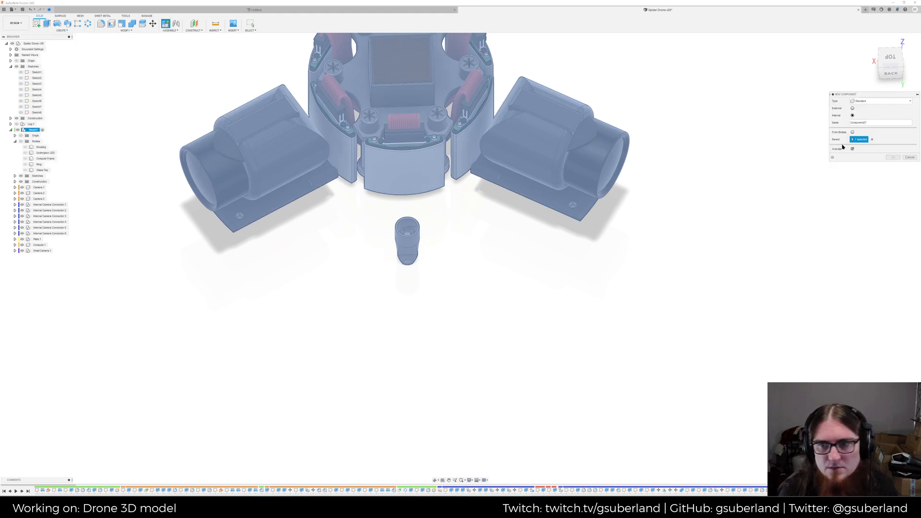
pyautogui.moveTo(877, 123); pyautogui.dragTo(767, 109)
pyautogui.write('Small Camera Array')
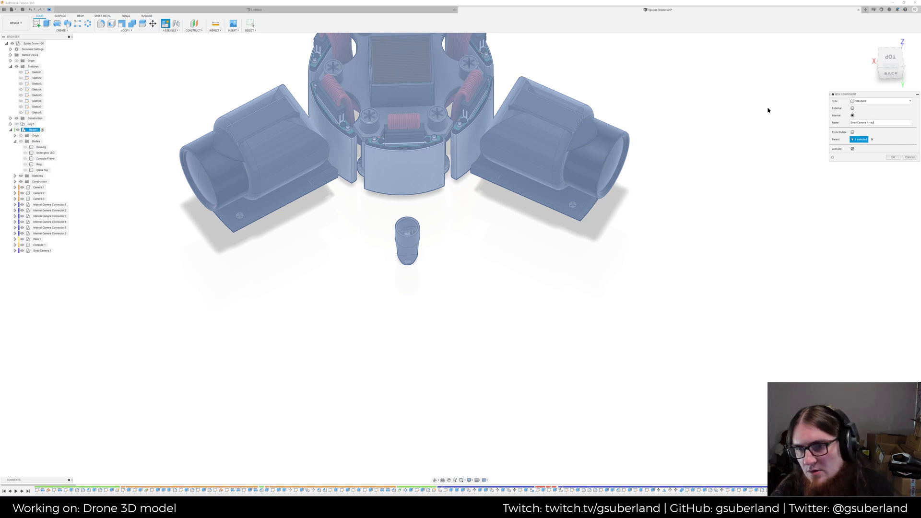
pyautogui.press('Return')
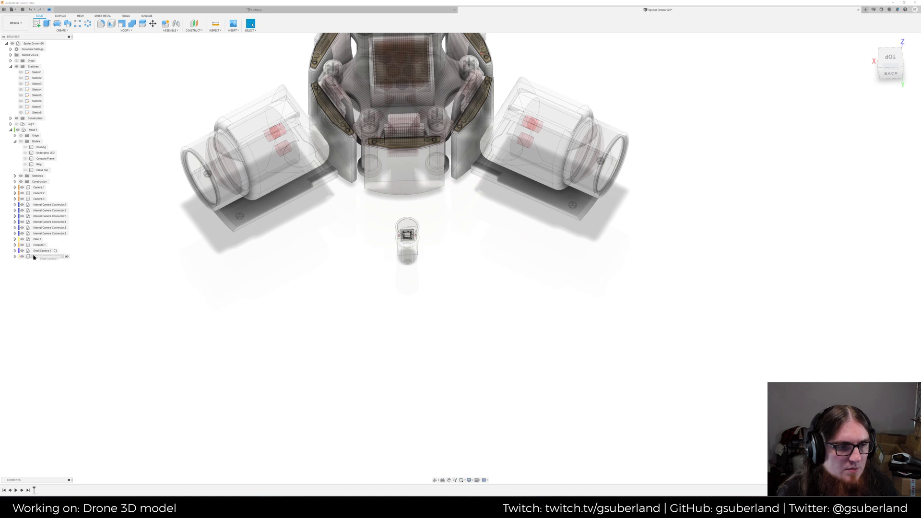
# Nest the small camera component inside Small Camera Array and show the Head's bodies again
pyautogui.click(15, 251)
pyautogui.scroll(3, 405, 271)
pyautogui.scroll(3, 405, 271)
pyautogui.scroll(-3, 461, 230)
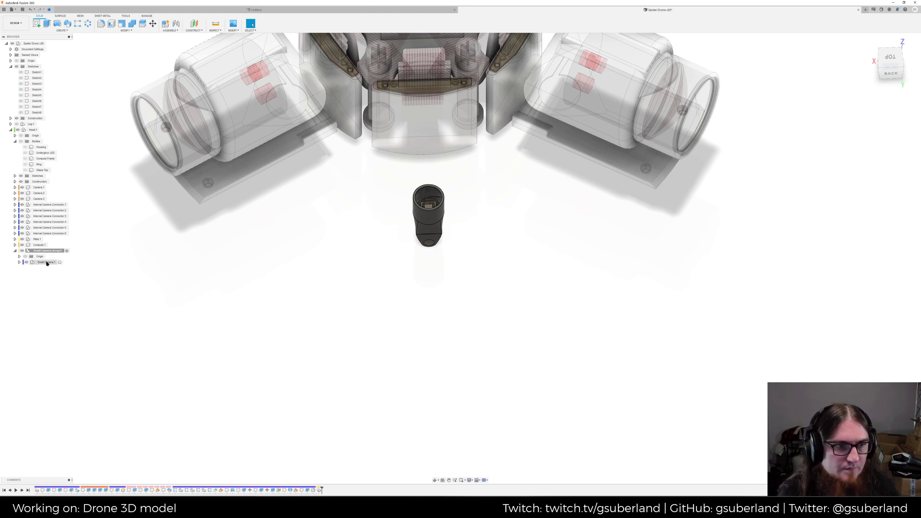
pyautogui.click(20, 141)
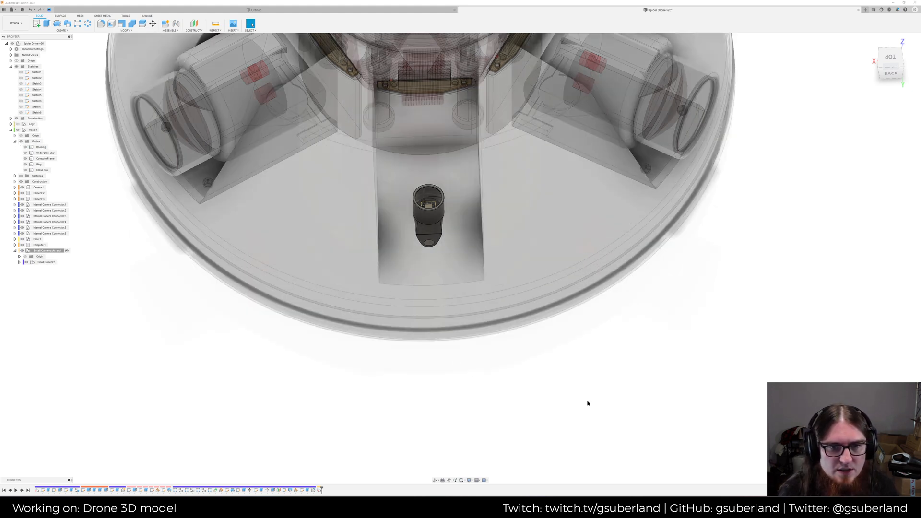
pyautogui.keyDown('shift'); pyautogui.moveTo(444, 333); pyautogui.dragTo(396, 323, button='middle'); pyautogui.keyUp('shift')
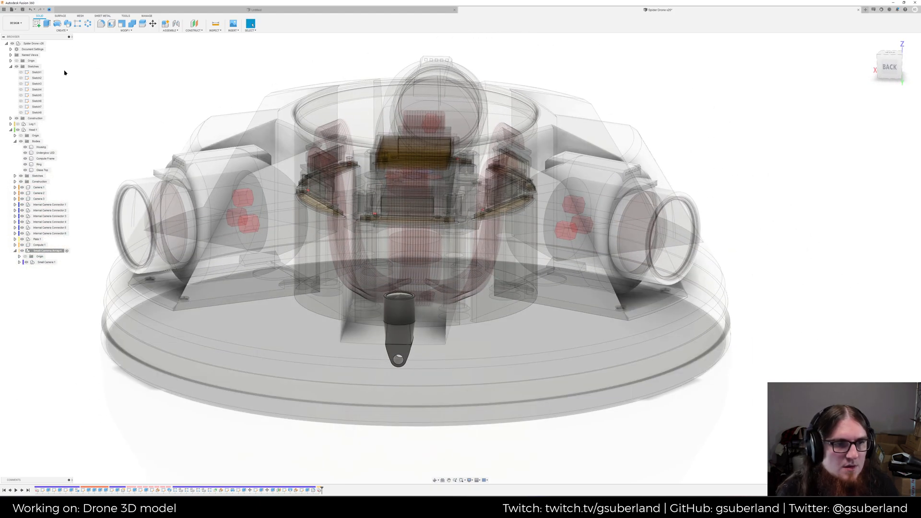
# Move the small camera 4 mm along X, off the centre of the rear recess
pyautogui.click(46, 261)
pyautogui.press('m')
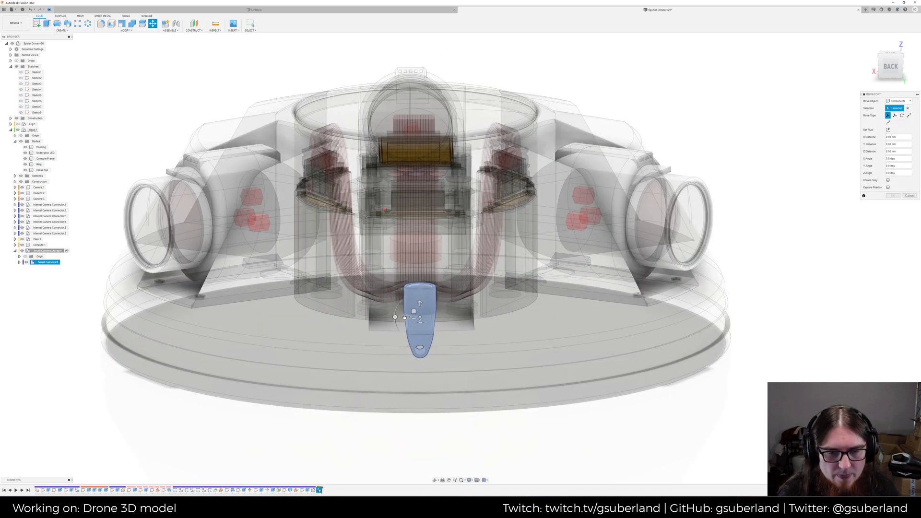
pyautogui.moveTo(405, 317); pyautogui.dragTo(390, 317)
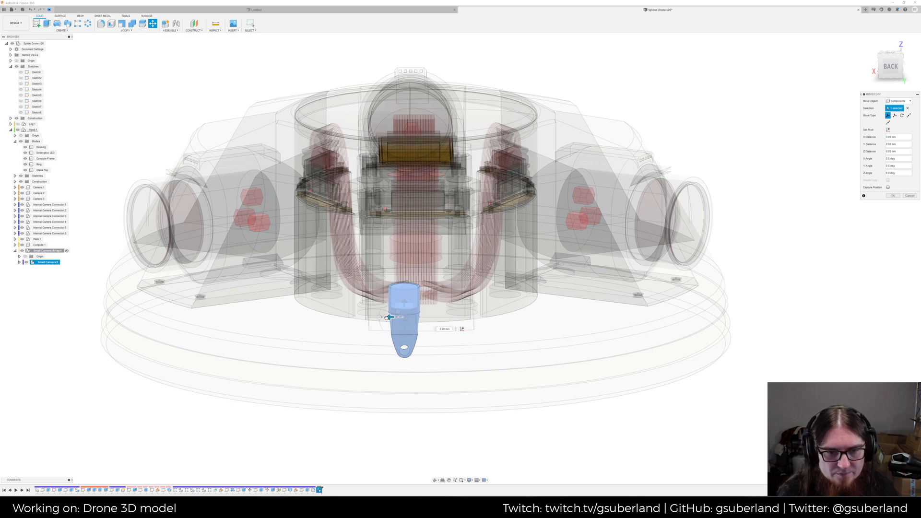
pyautogui.moveTo(390, 317); pyautogui.dragTo(385, 317)
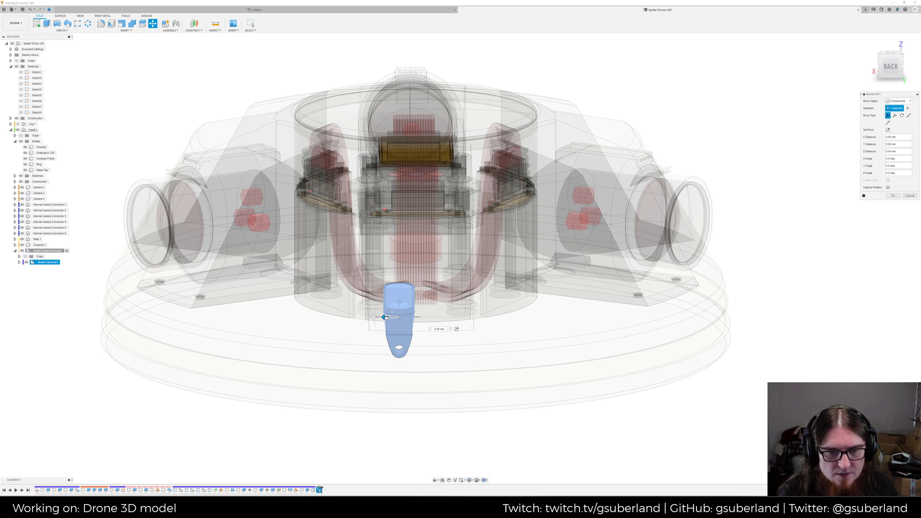
pyautogui.moveTo(385, 317); pyautogui.dragTo(385, 317)
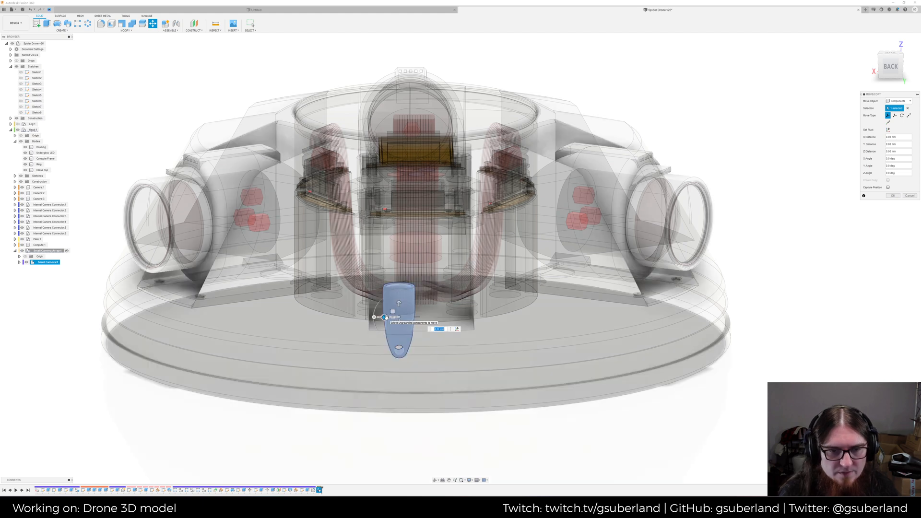
pyautogui.press('Return')
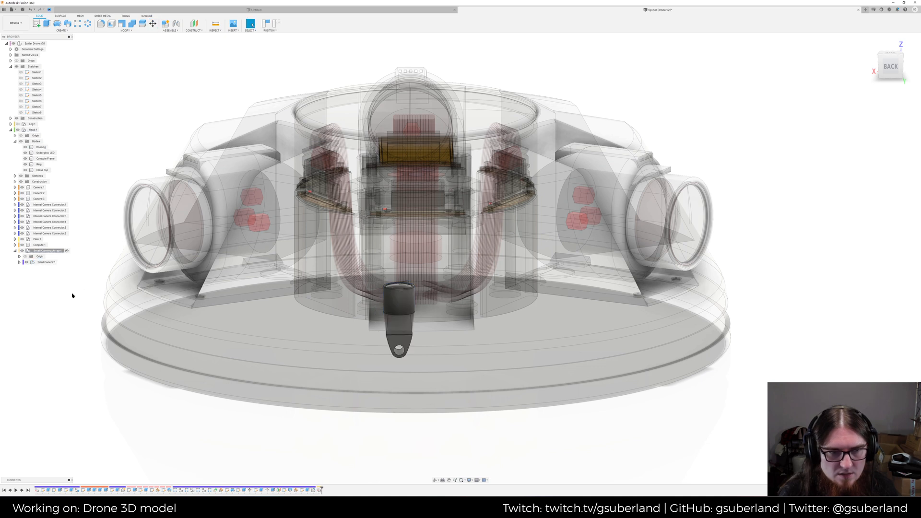
# Create a copy of the small camera and offset it -8 mm along X beside the original
pyautogui.click(40, 262)
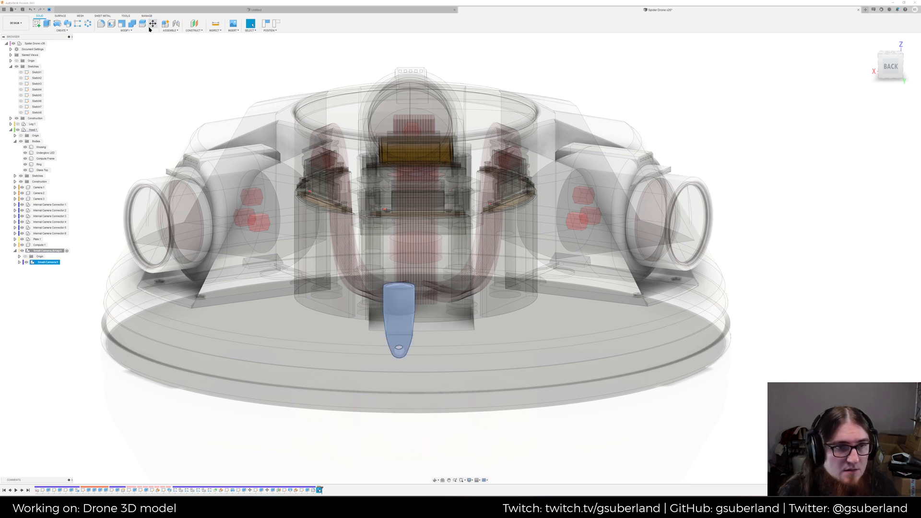
pyautogui.press('m')
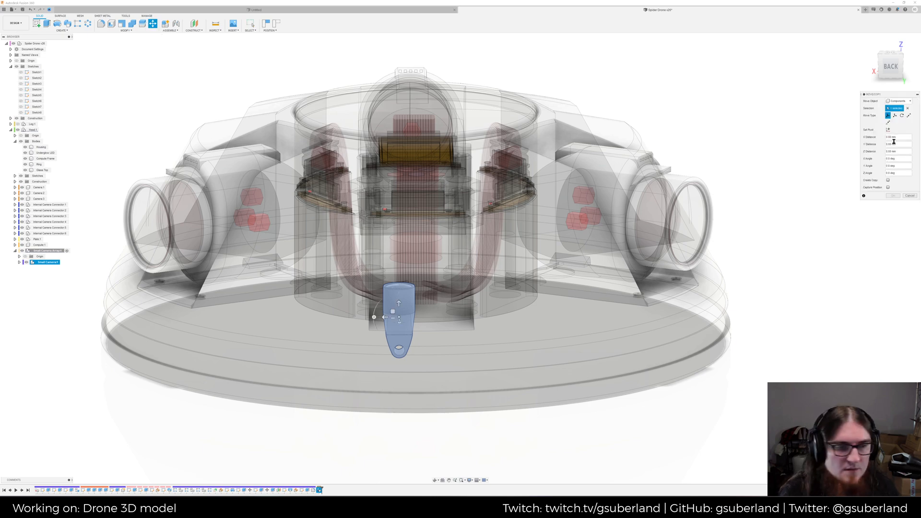
pyautogui.click(887, 180)
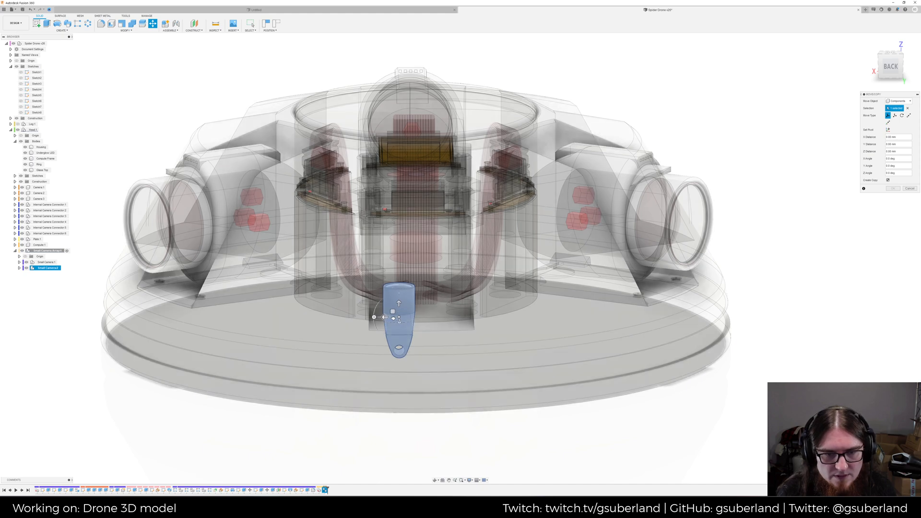
pyautogui.moveTo(385, 317); pyautogui.dragTo(423, 322)
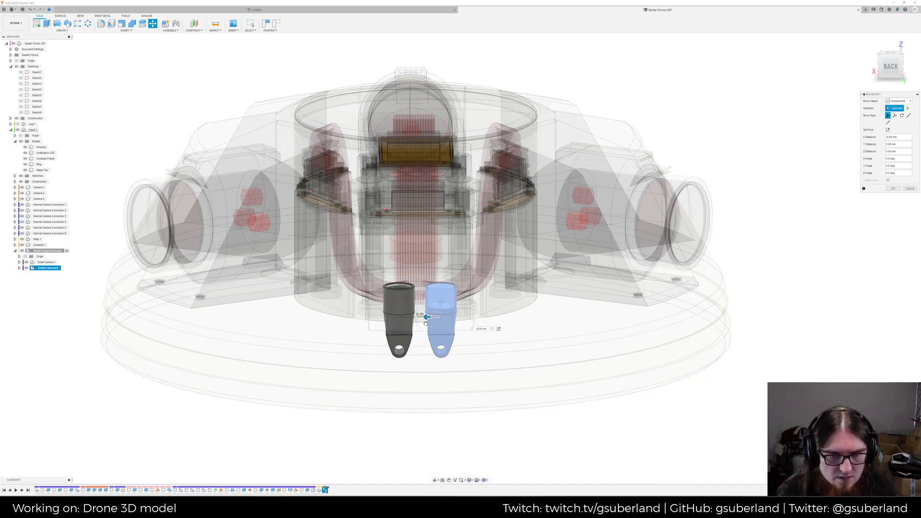
pyautogui.moveTo(425, 323); pyautogui.dragTo(425, 323)
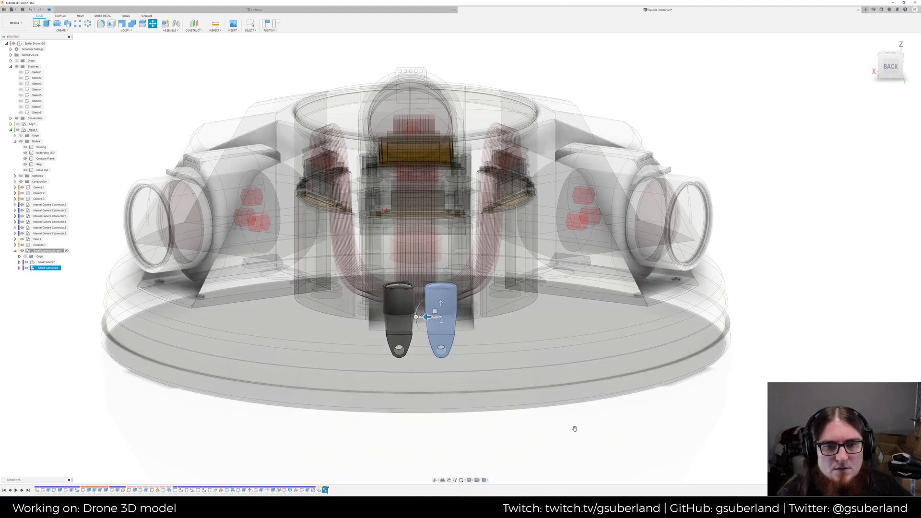
pyautogui.press('Return')
pyautogui.click(549, 396)
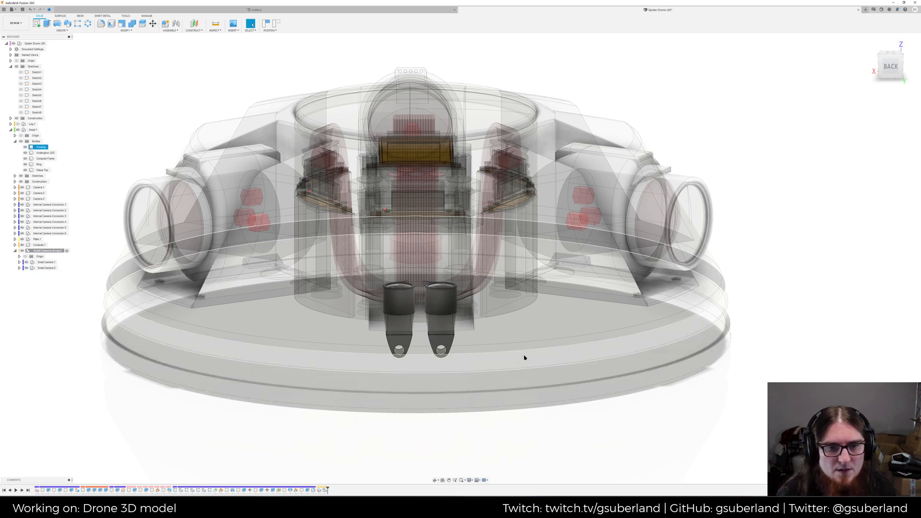
# Select both small cameras and raise them together 25 mm along Z
pyautogui.click(47, 262)
pyautogui.keyDown('ctrl'); pyautogui.click(48, 267); pyautogui.keyUp('ctrl')
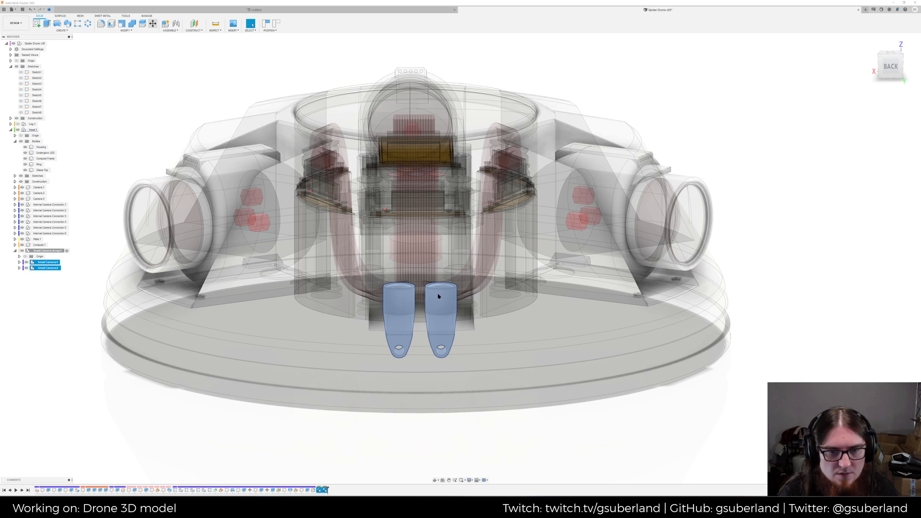
pyautogui.press('m')
pyautogui.moveTo(398, 302); pyautogui.dragTo(390, 180)
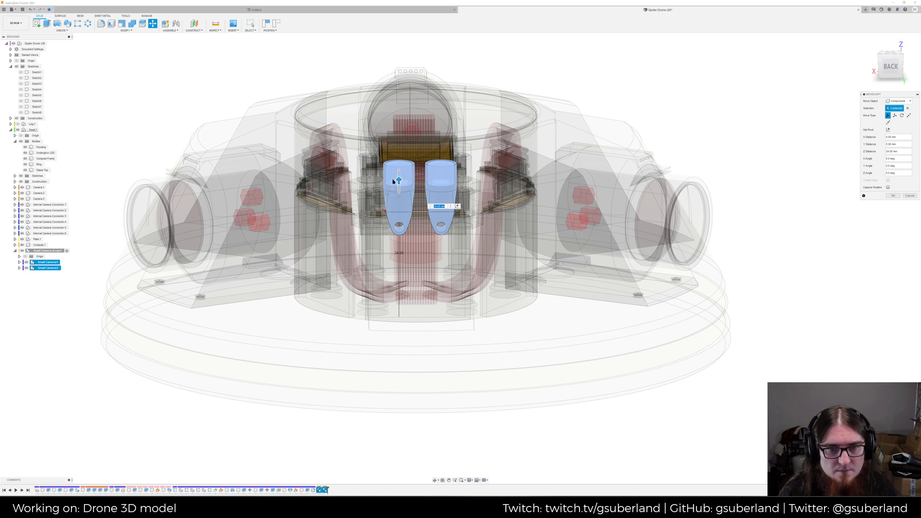
pyautogui.write('25')
# Shift both small cameras -10 mm along Y toward the head's central housing
pyautogui.moveTo(369, 296)
pyautogui.keyDown('shift'); pyautogui.mouseDown(button='middle')
pyautogui.moveTo(397, 287)
pyautogui.moveTo(368, 292)
pyautogui.mouseUp(button='middle'); pyautogui.keyUp('shift')
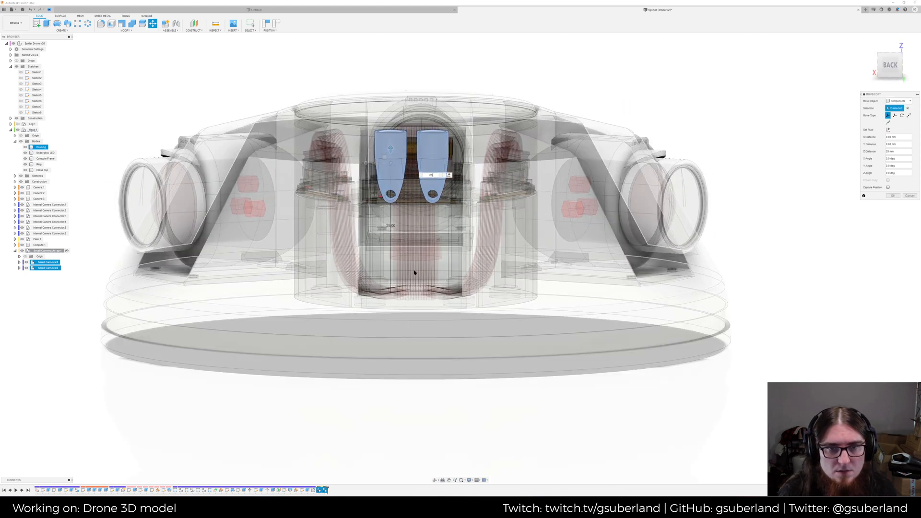
pyautogui.moveTo(449, 249); pyautogui.dragTo(446, 272, button='middle')
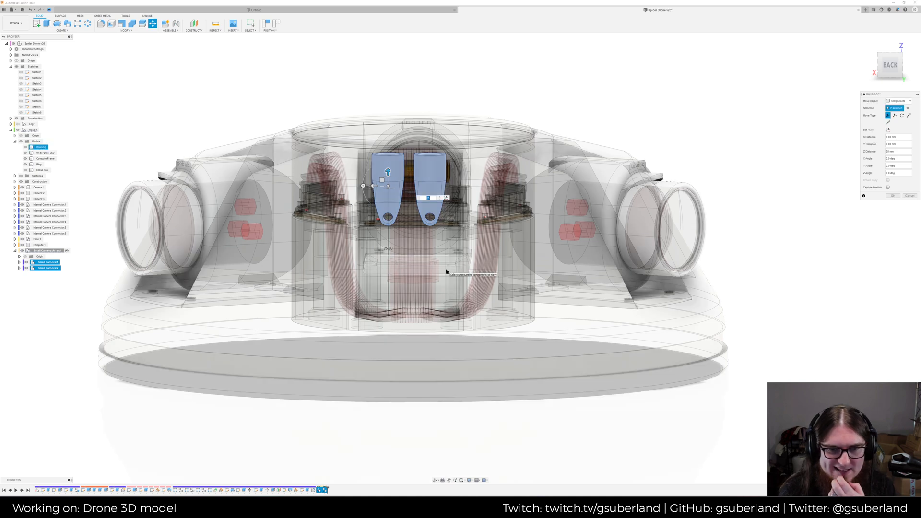
pyautogui.keyDown('shift'); pyautogui.moveTo(721, 159); pyautogui.dragTo(651, 179, button='middle'); pyautogui.keyUp('shift')
pyautogui.moveTo(314, 218); pyautogui.dragTo(339, 217, button='middle')
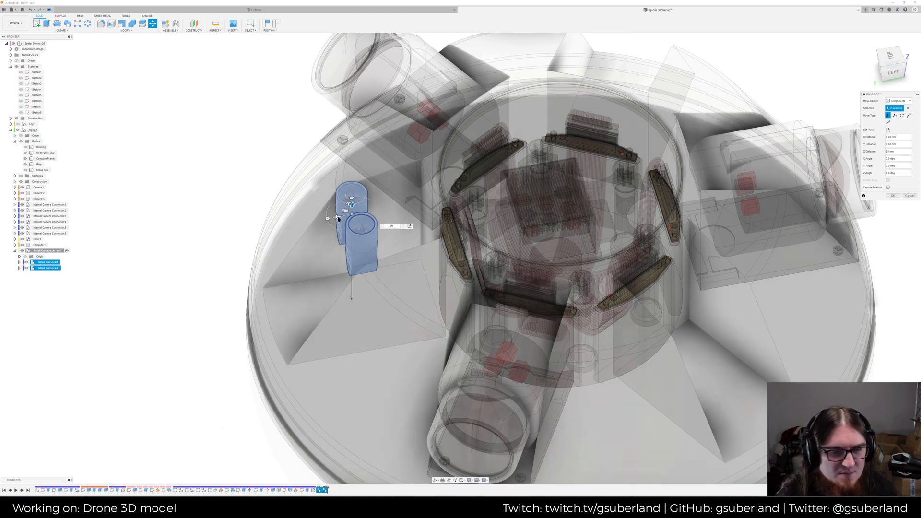
pyautogui.moveTo(338, 218); pyautogui.dragTo(392, 217)
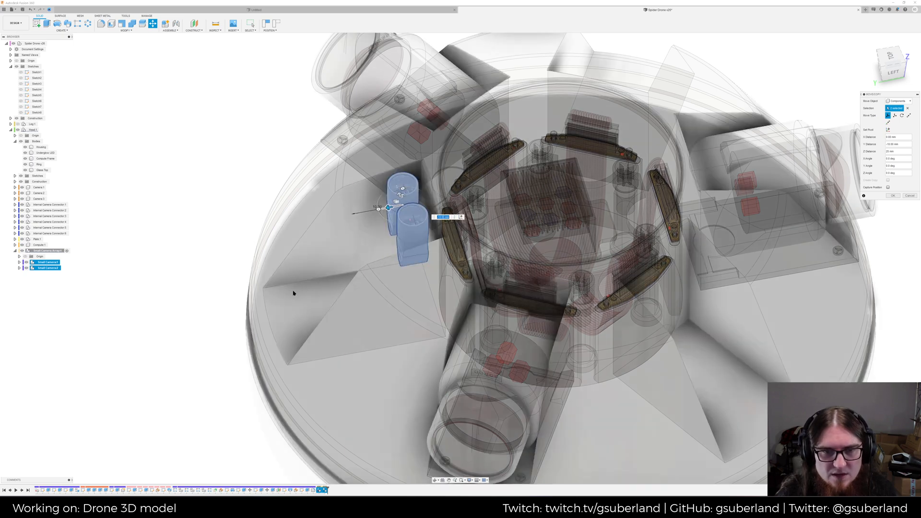
# Raise both small cameras another 2.5 mm along Z and finish the move
pyautogui.keyDown('shift'); pyautogui.moveTo(391, 216); pyautogui.dragTo(341, 232, button='middle'); pyautogui.keyUp('shift')
pyautogui.moveTo(341, 232); pyautogui.dragTo(365, 288, button='middle')
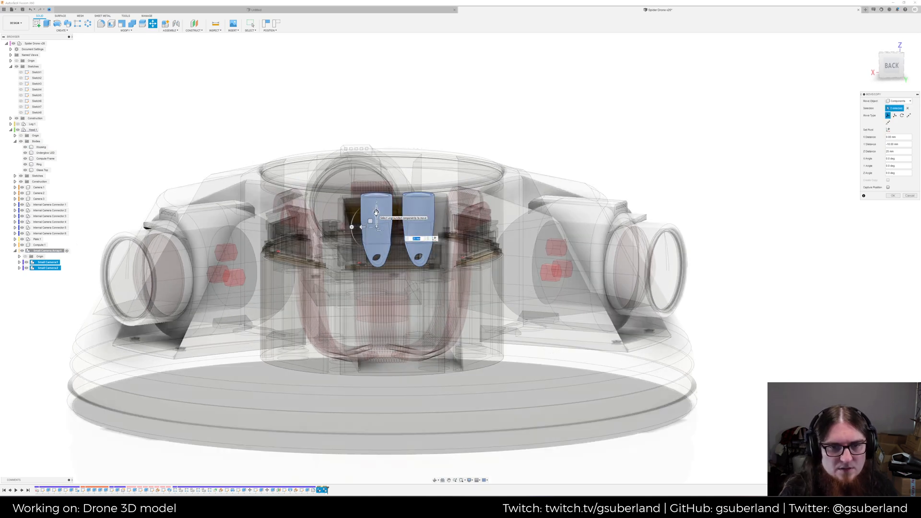
pyautogui.write('2.5')
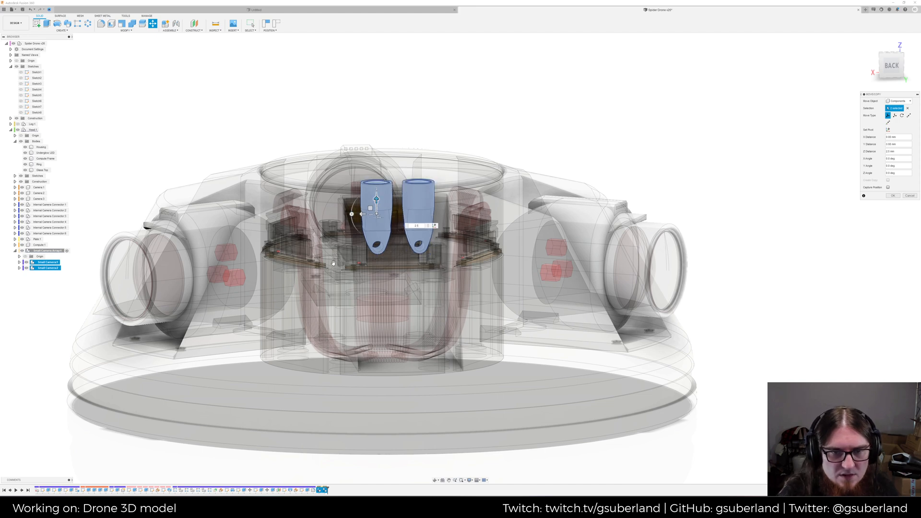
pyautogui.click(891, 63)
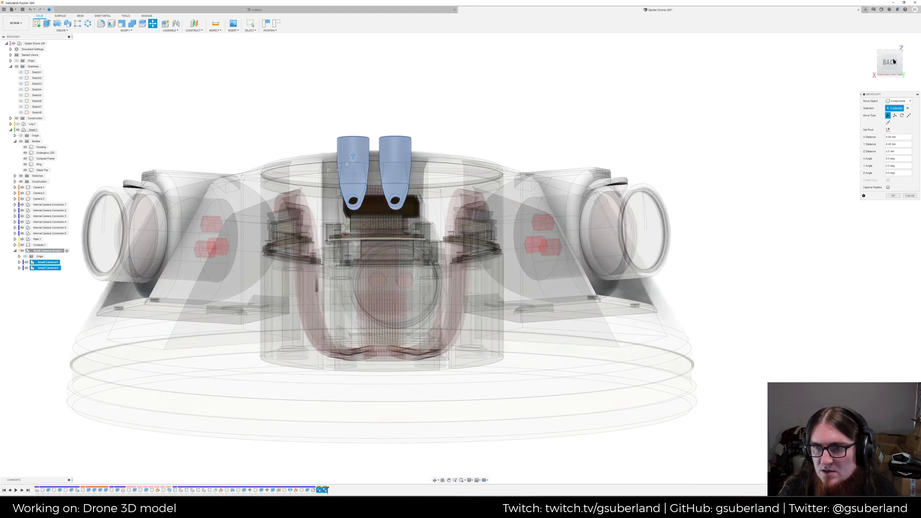
pyautogui.moveTo(489, 88); pyautogui.dragTo(535, 122, button='middle')
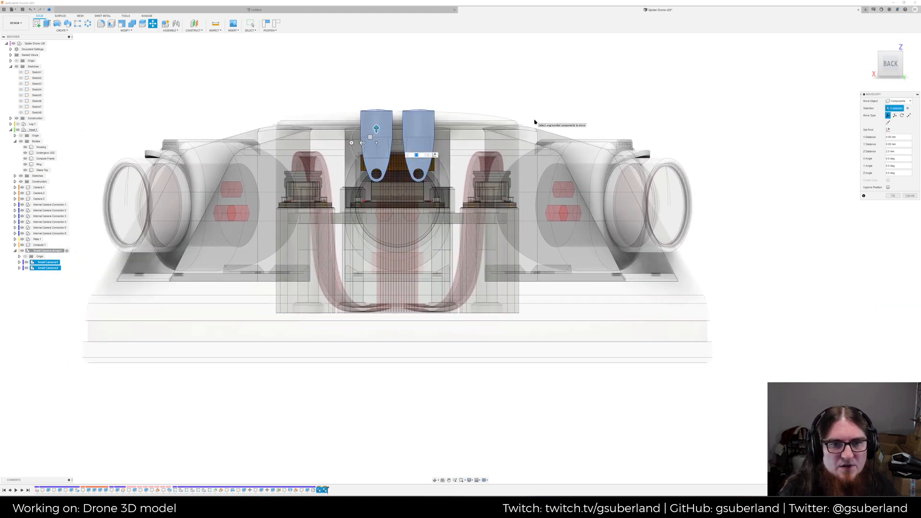
pyautogui.press('Return')
# Activate the Head component and examine how the two small cameras sit above the rear recess of the housing
pyautogui.keyDown('shift'); pyautogui.moveTo(517, 122); pyautogui.dragTo(400, 187, button='middle'); pyautogui.keyUp('shift')
pyautogui.click(41, 130)
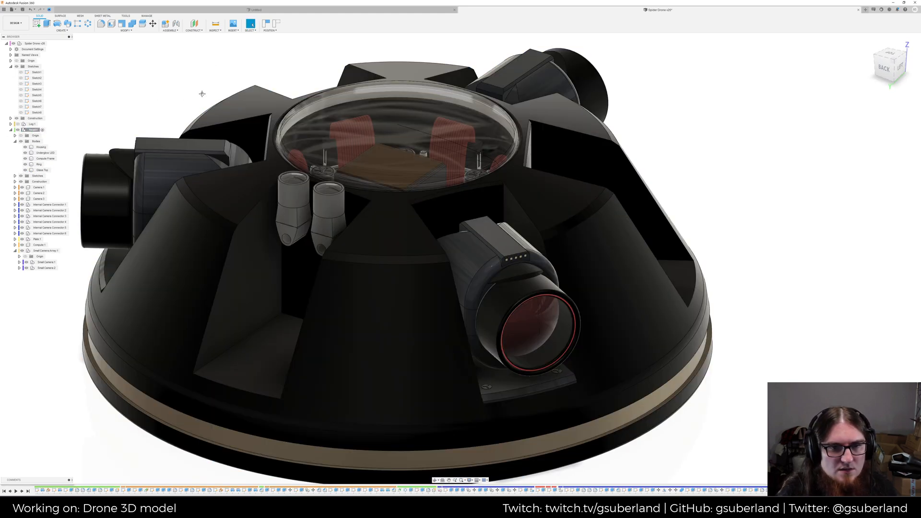
pyautogui.moveTo(178, 94); pyautogui.dragTo(282, 84, button='middle')
pyautogui.moveTo(188, 115)
pyautogui.keyDown('shift'); pyautogui.mouseDown(button='middle')
pyautogui.moveTo(197, 116)
pyautogui.moveTo(173, 148)
pyautogui.moveTo(175, 114)
pyautogui.mouseUp(button='middle'); pyautogui.keyUp('shift')
pyautogui.keyDown('shift'); pyautogui.moveTo(177, 112); pyautogui.dragTo(184, 118, button='middle'); pyautogui.keyUp('shift')
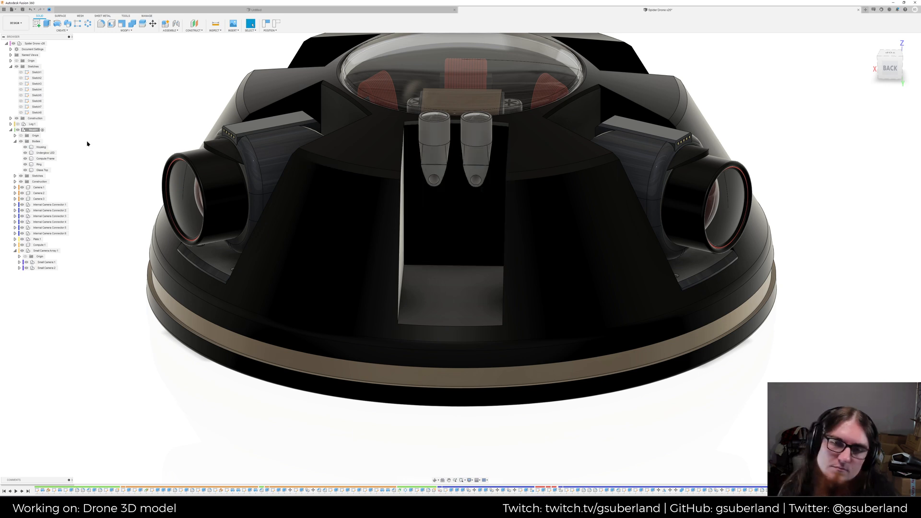
pyautogui.scroll(5, 139, 129)
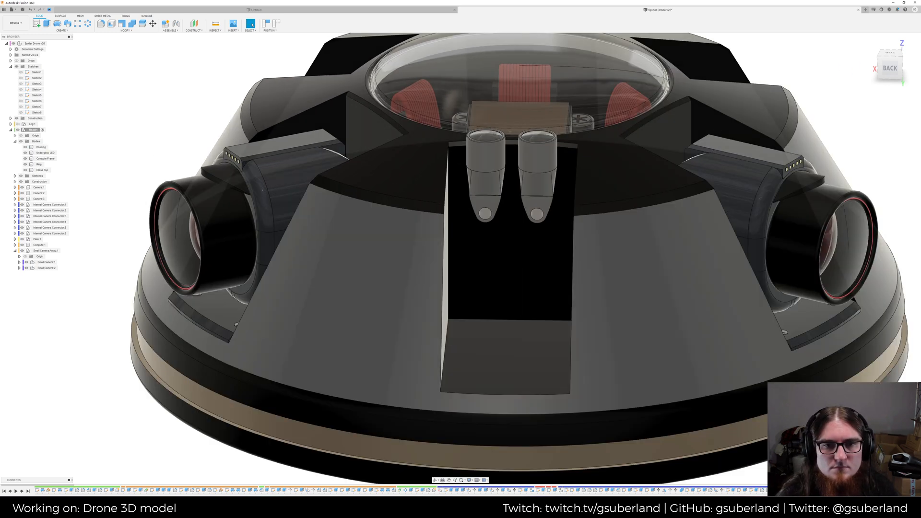
# Activate the Small Camera Array component inside the Head assembly
pyautogui.scroll(-3, 206, 185)
pyautogui.keyDown('shift'); pyautogui.moveTo(206, 185); pyautogui.dragTo(283, 238, button='middle'); pyautogui.keyUp('shift')
pyautogui.scroll(3, 283, 238)
pyautogui.scroll(-3, 283, 238)
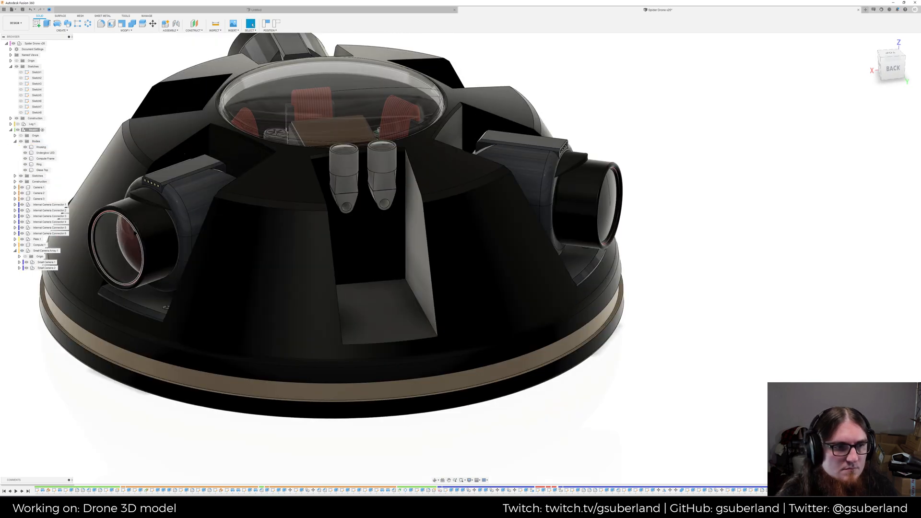
pyautogui.doubleClick(45, 250)
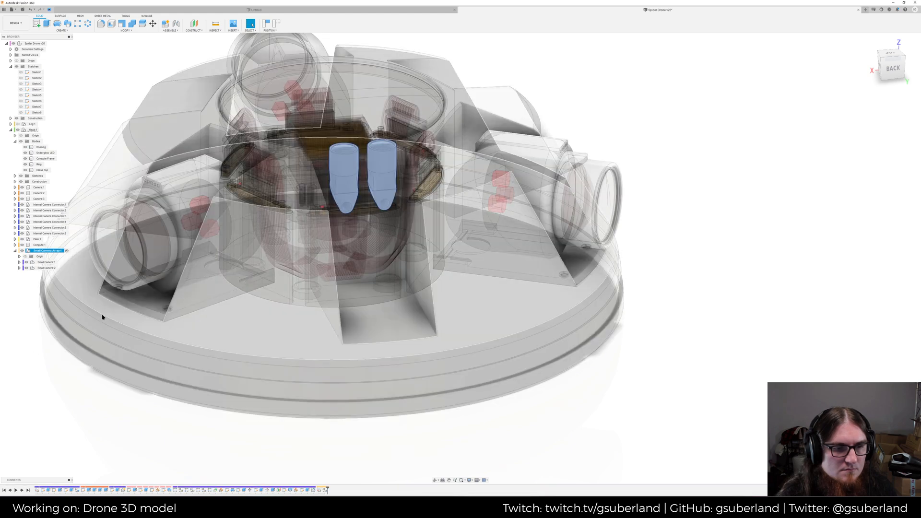
pyautogui.keyDown('shift'); pyautogui.moveTo(690, 203); pyautogui.dragTo(662, 191, button='middle'); pyautogui.keyUp('shift')
pyautogui.click(662, 191)
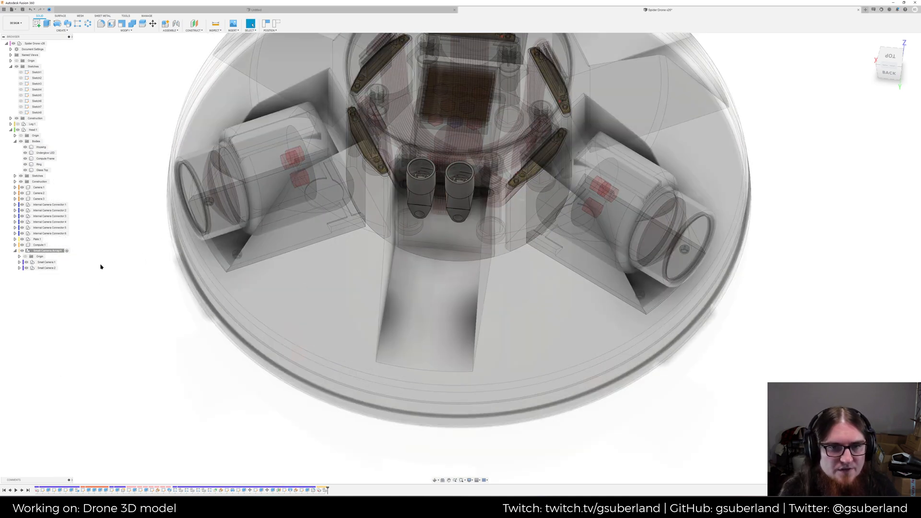
pyautogui.click(44, 262)
pyautogui.keyDown('ctrl'); pyautogui.click(42, 268); pyautogui.keyUp('ctrl')
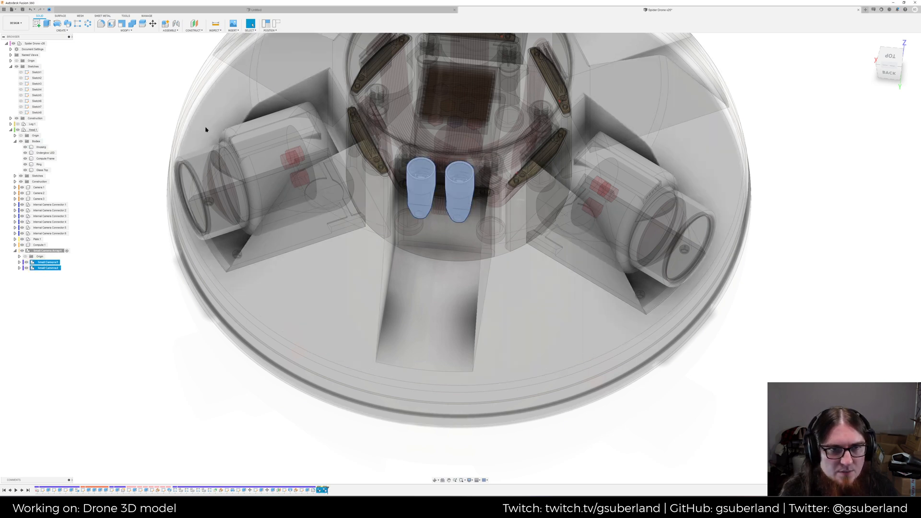
pyautogui.press('Escape')
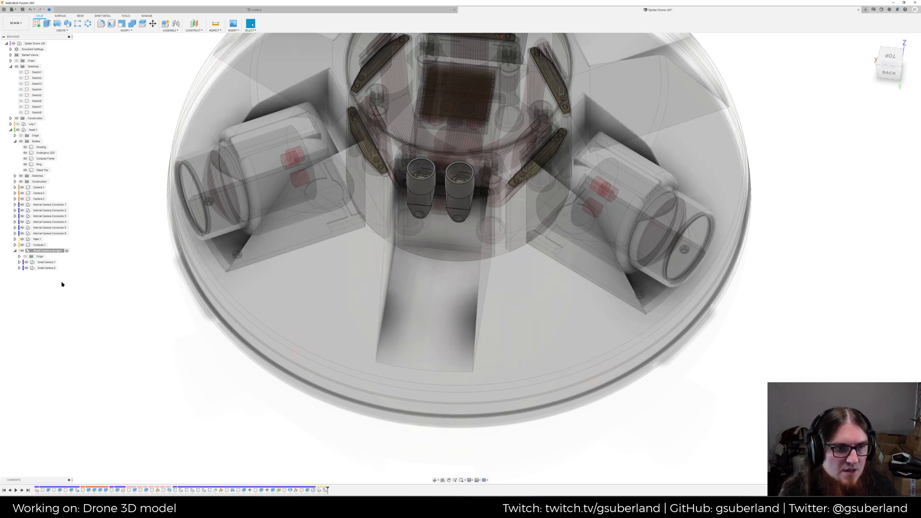
# Create a copy of both original small cameras and offset the copies outward along Y by about 8 mm
pyautogui.click(43, 262)
pyautogui.keyDown('ctrl'); pyautogui.click(43, 267); pyautogui.keyUp('ctrl')
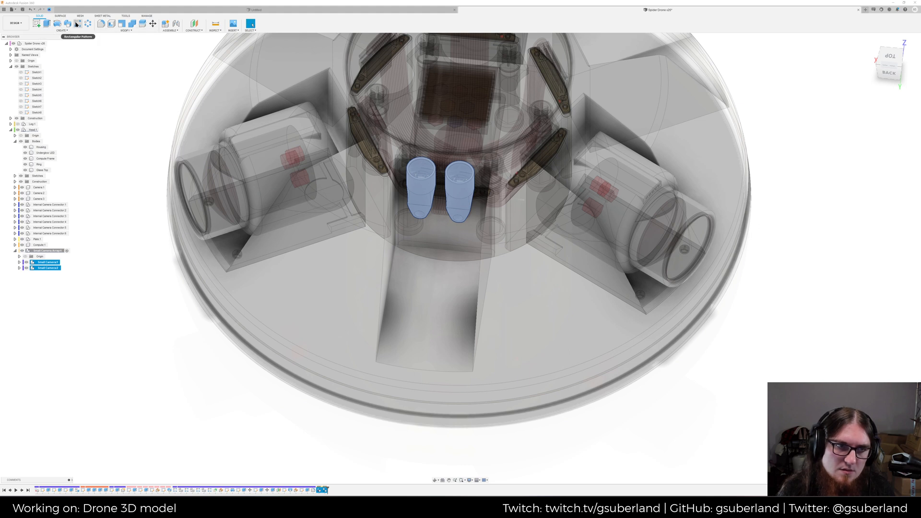
pyautogui.click(152, 23)
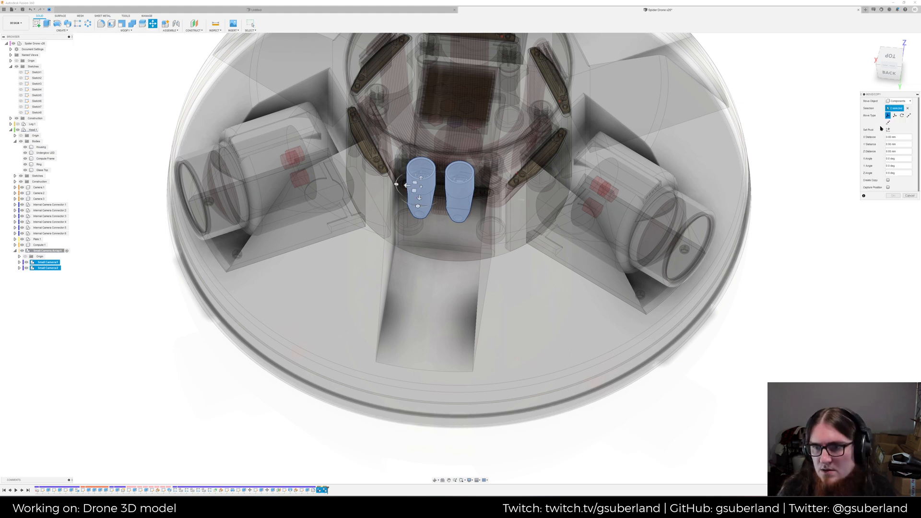
pyautogui.click(888, 180)
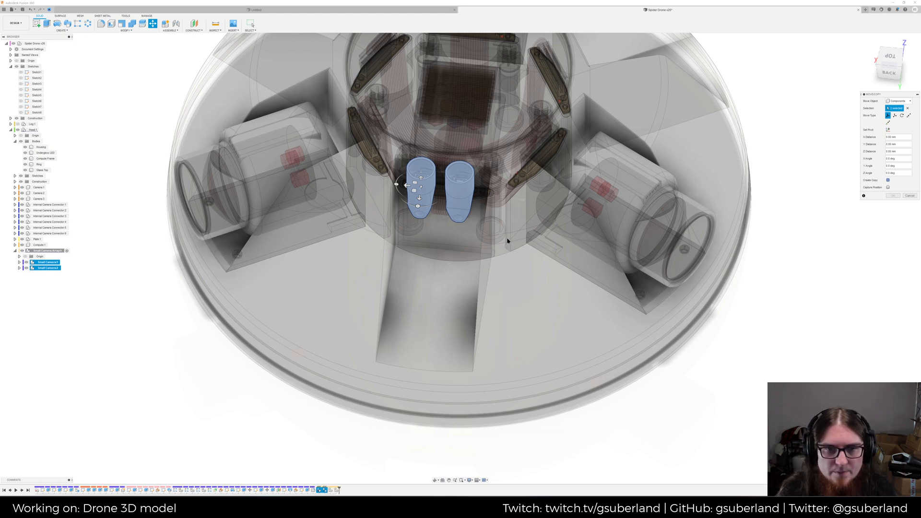
pyautogui.scroll(-3, 508, 240)
pyautogui.keyDown('shift'); pyautogui.moveTo(497, 240); pyautogui.dragTo(461, 183, button='middle'); pyautogui.keyUp('shift')
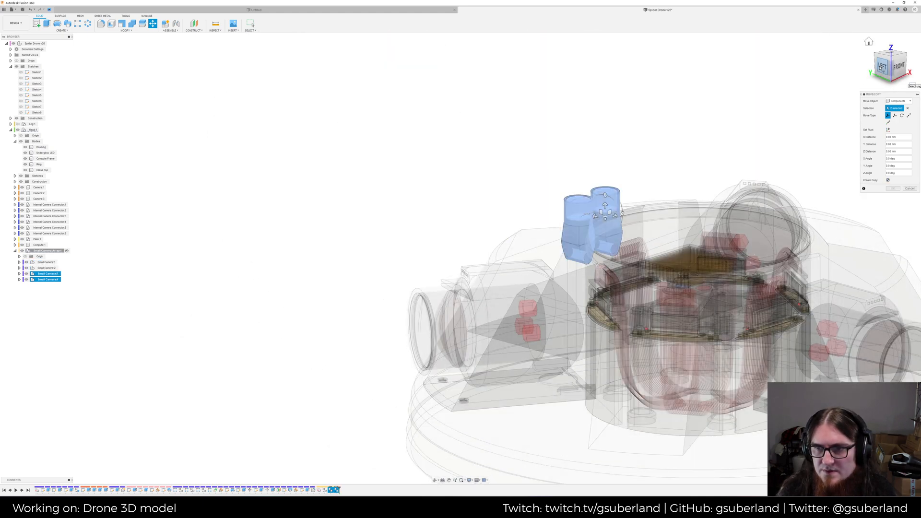
pyautogui.click(880, 68)
pyautogui.moveTo(546, 259); pyautogui.dragTo(919, 183, button='middle')
pyautogui.moveTo(644, 286); pyautogui.dragTo(670, 232, button='middle')
pyautogui.moveTo(601, 249); pyautogui.dragTo(561, 249)
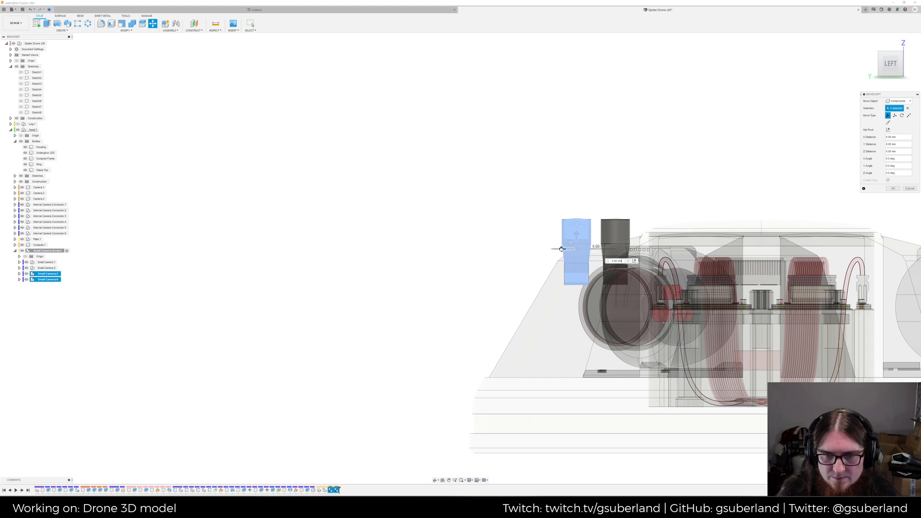
# Lower the copied camera pair 2 mm along Z and tilt it outward with an X angle of -30 degrees
pyautogui.click(576, 239)
pyautogui.moveTo(575, 240); pyautogui.dragTo(576, 245)
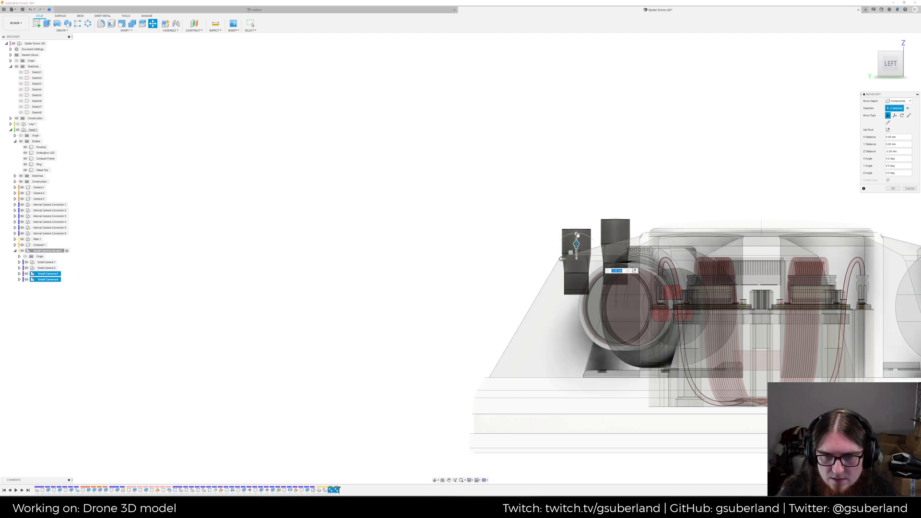
pyautogui.moveTo(577, 235); pyautogui.dragTo(564, 237)
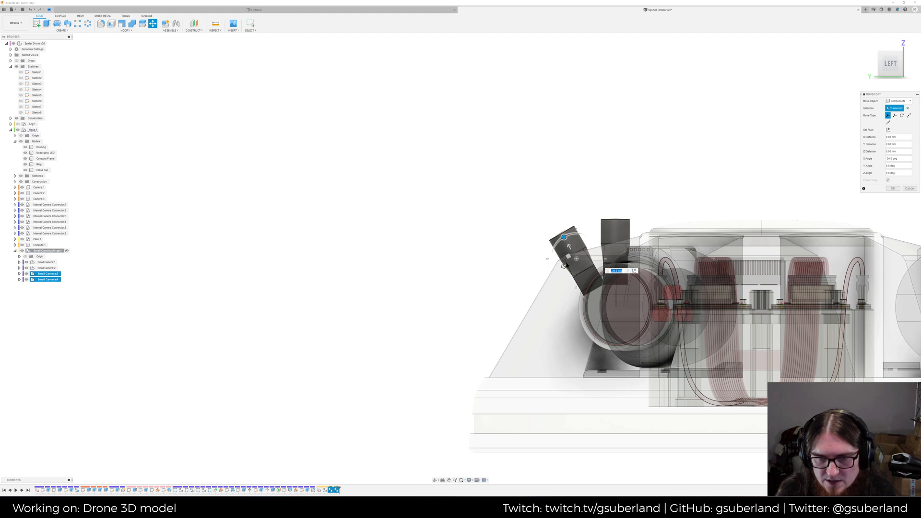
# Nudge the tilted camera pair 2 mm along its Y axis and 1 mm along its Z axis, and finish the copy
pyautogui.moveTo(563, 266); pyautogui.dragTo(555, 270)
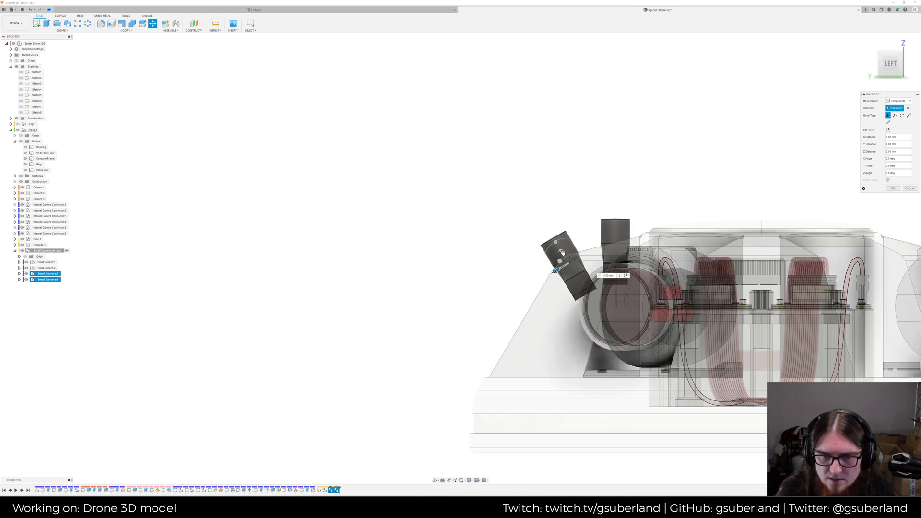
pyautogui.moveTo(556, 270); pyautogui.dragTo(544, 262)
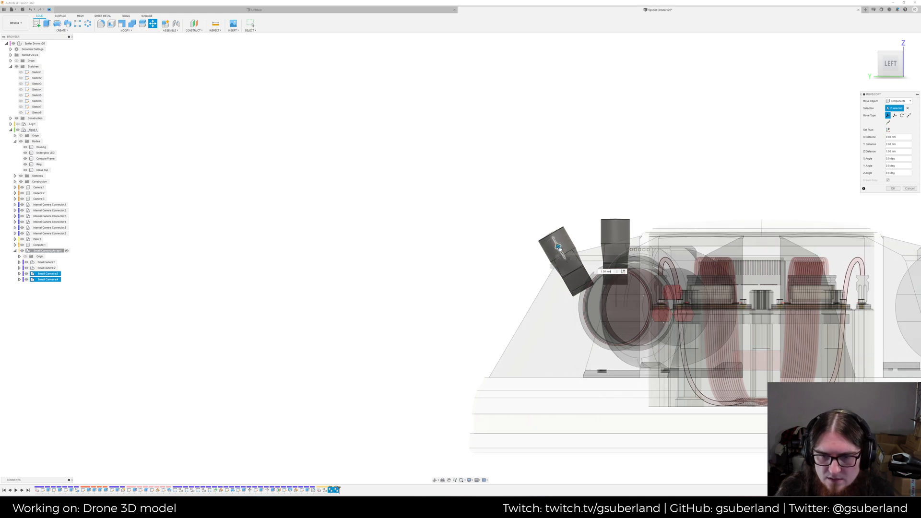
pyautogui.keyDown('shift'); pyautogui.moveTo(487, 278); pyautogui.dragTo(495, 298, button='middle'); pyautogui.keyUp('shift')
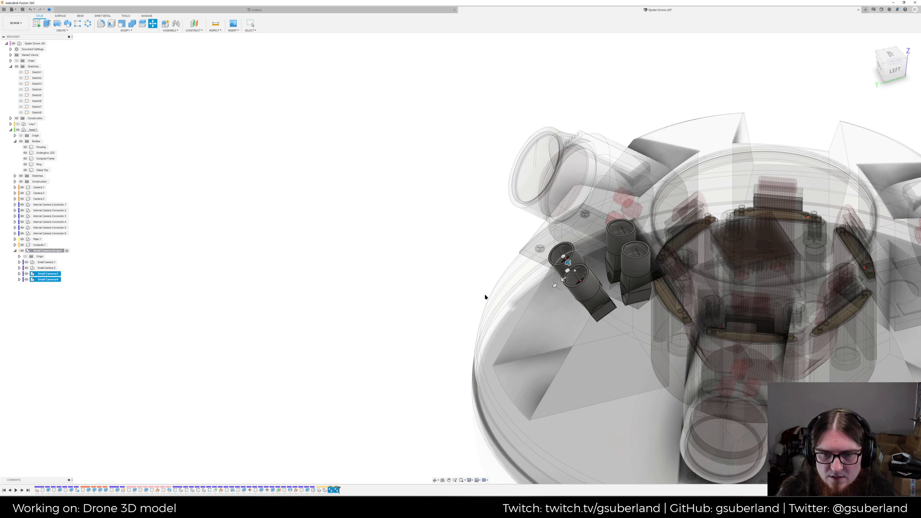
pyautogui.press('Return')
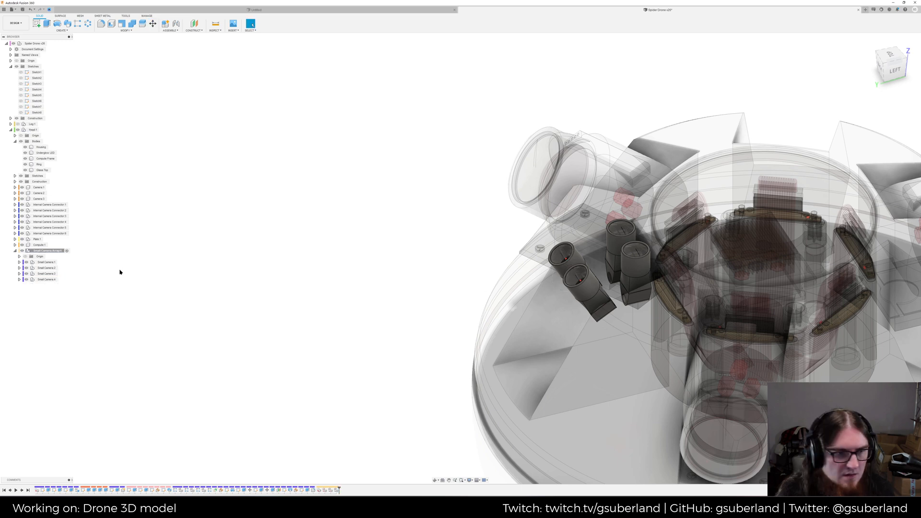
# Create a second copy of the two upright small cameras and rotate it -60 degrees about X
pyautogui.click(48, 261)
pyautogui.keyDown('ctrl'); pyautogui.click(48, 268); pyautogui.keyUp('ctrl')
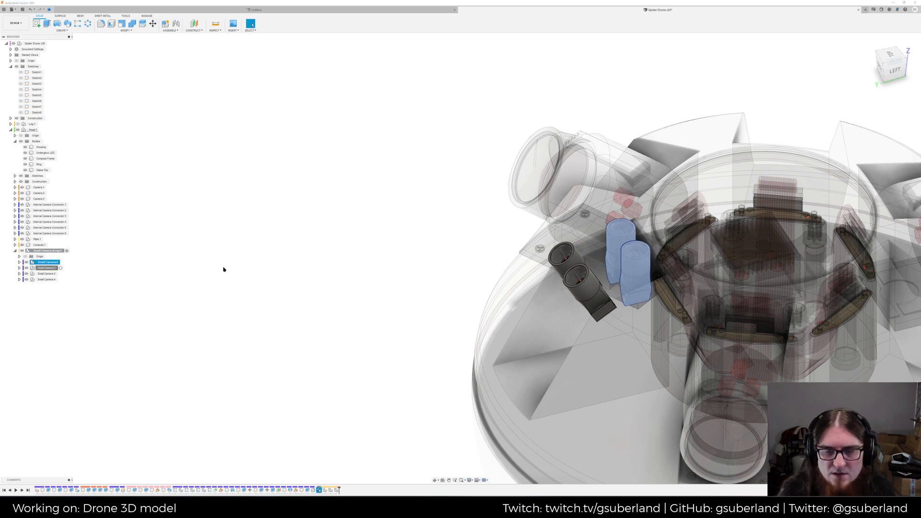
pyautogui.click(151, 23)
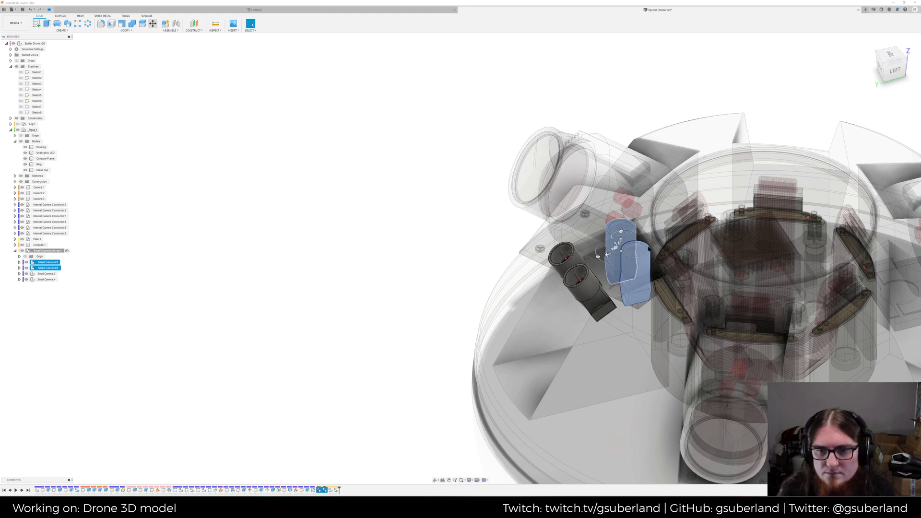
pyautogui.moveTo(741, 273); pyautogui.dragTo(526, 247, button='middle')
pyautogui.click(887, 180)
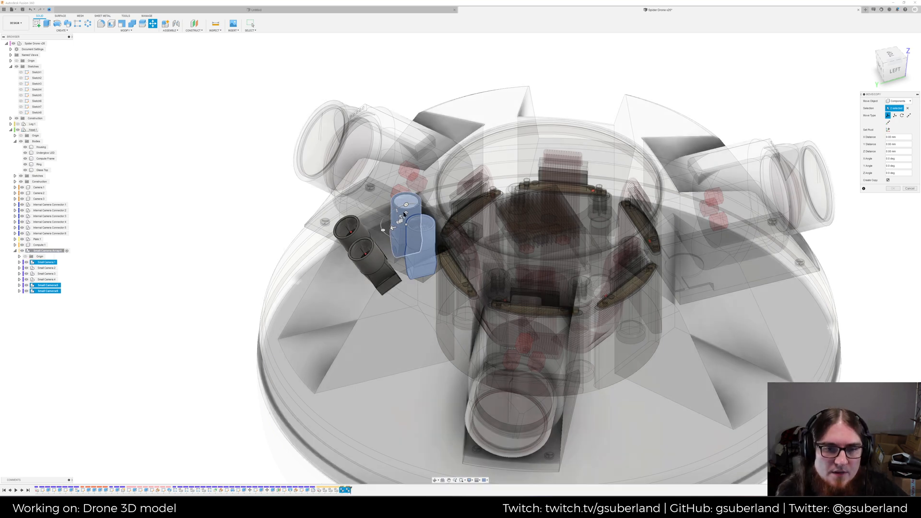
pyautogui.moveTo(405, 203)
pyautogui.mouseDown()
pyautogui.moveTo(370, 229)
pyautogui.moveTo(387, 219)
pyautogui.mouseUp()
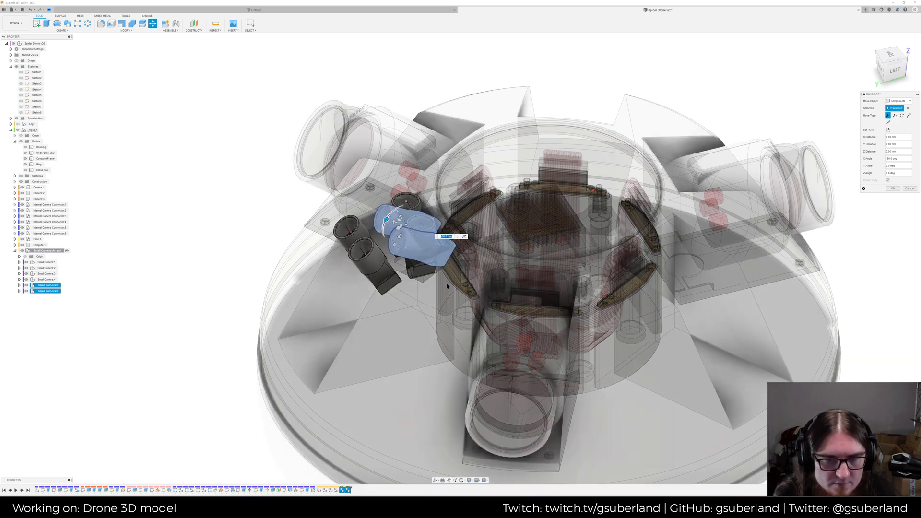
pyautogui.keyDown('shift'); pyautogui.moveTo(442, 278); pyautogui.dragTo(402, 184, button='middle'); pyautogui.keyUp('shift')
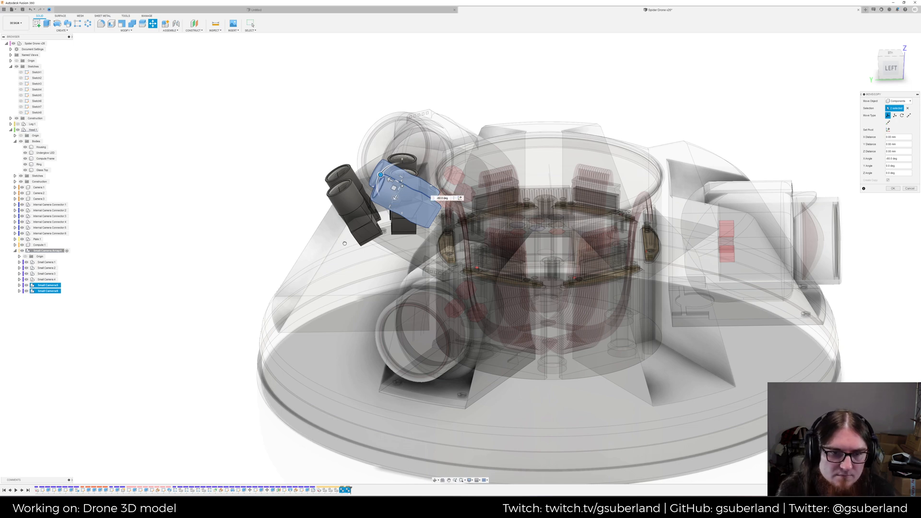
# Offset the -60 degree camera pair 17 mm along Y, 10 mm along Z and another 1 mm along Y, and finish the copy
pyautogui.moveTo(395, 197); pyautogui.dragTo(338, 262)
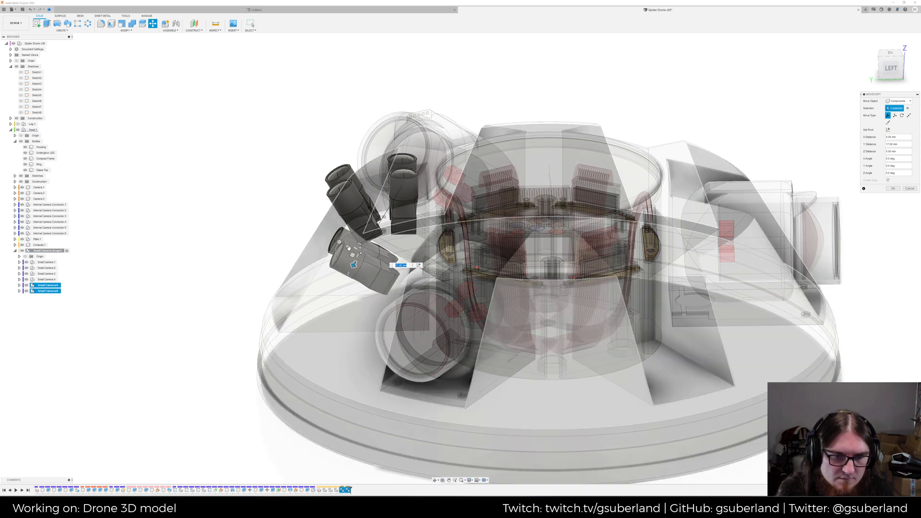
pyautogui.moveTo(348, 247); pyautogui.dragTo(310, 244)
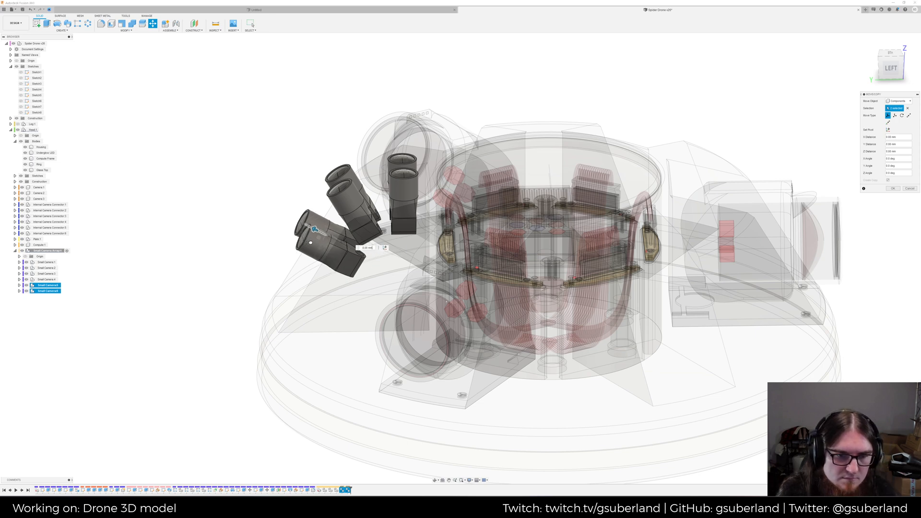
pyautogui.keyDown('shift'); pyautogui.moveTo(312, 243); pyautogui.dragTo(362, 288, button='middle'); pyautogui.keyUp('shift')
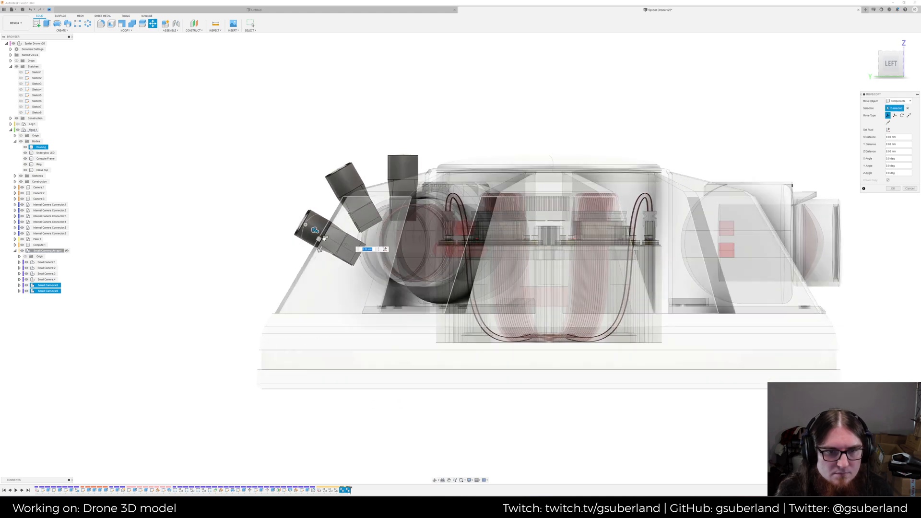
pyautogui.moveTo(315, 231); pyautogui.dragTo(306, 230)
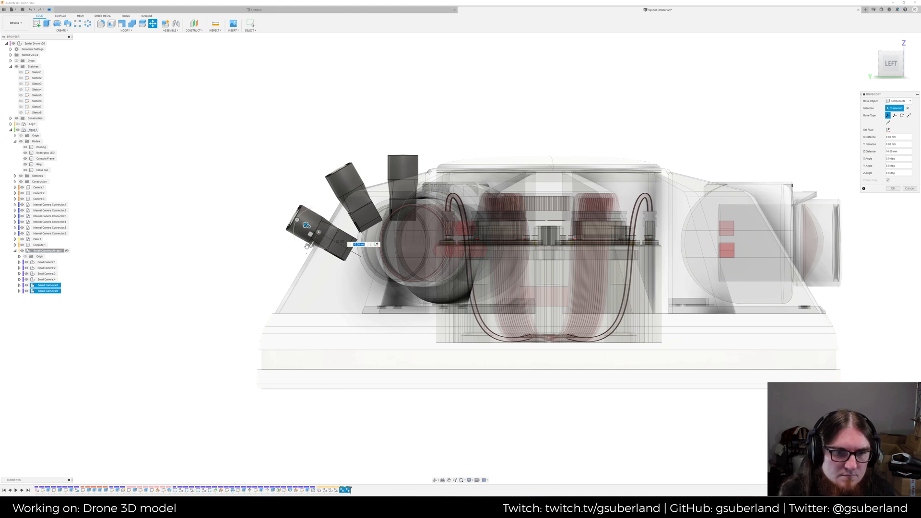
pyautogui.moveTo(309, 246); pyautogui.dragTo(308, 249)
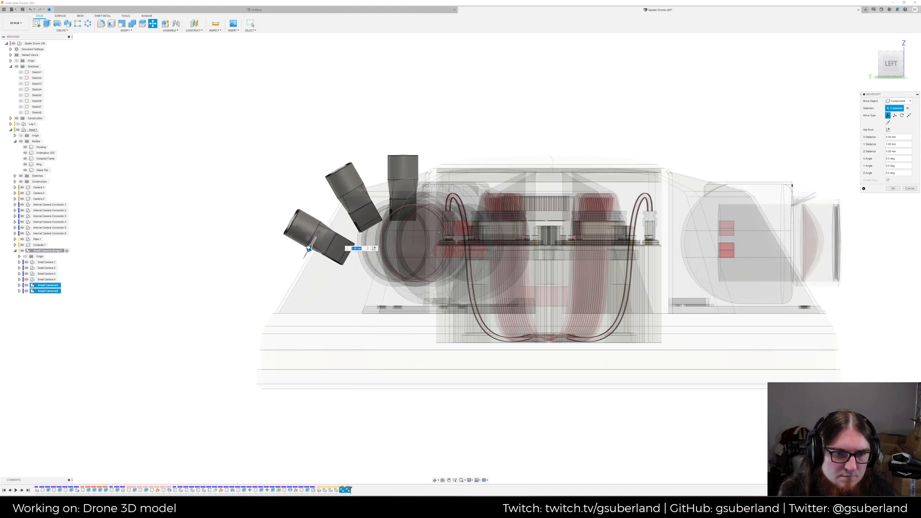
pyautogui.press('Return')
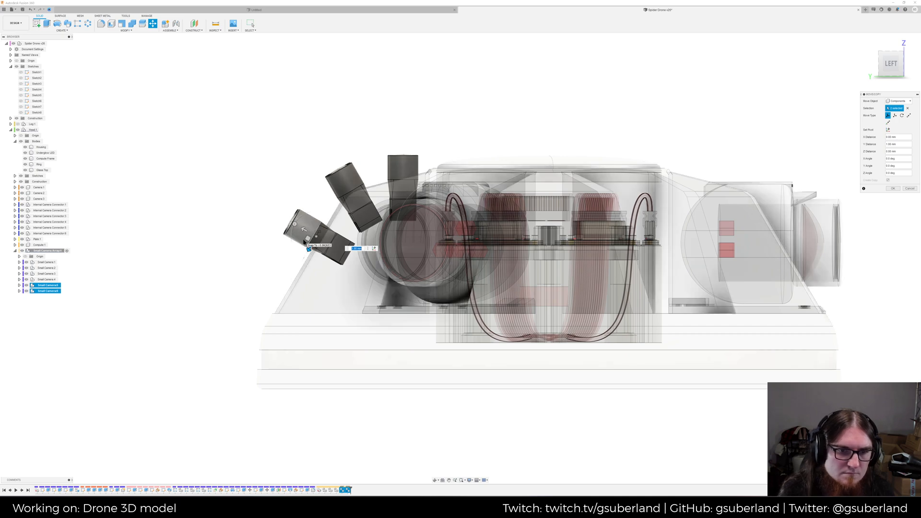
# Create a third copy of the two upright small cameras and offset it 21 mm outward along Y
pyautogui.keyDown('shift'); pyautogui.moveTo(230, 188); pyautogui.dragTo(247, 204, button='middle'); pyautogui.keyUp('shift')
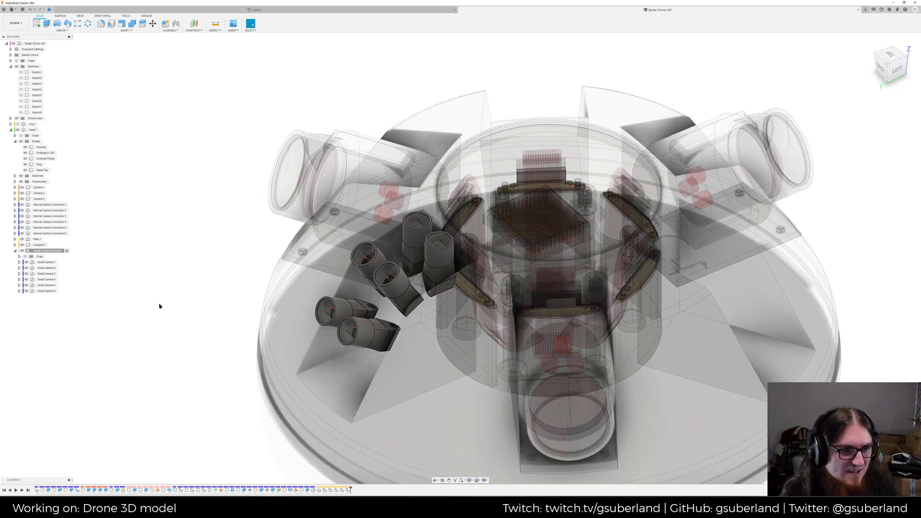
pyautogui.click(46, 290)
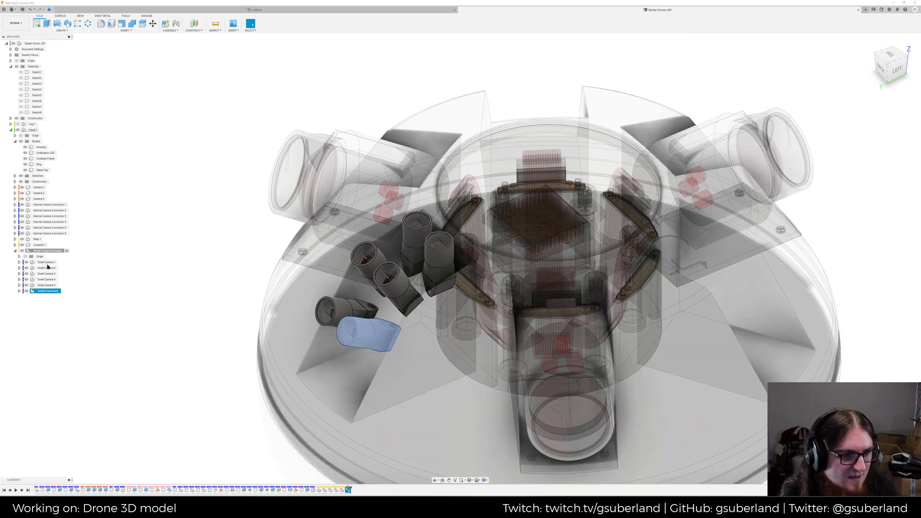
pyautogui.click(47, 263)
pyautogui.keyDown('ctrl'); pyautogui.click(47, 268); pyautogui.keyUp('ctrl')
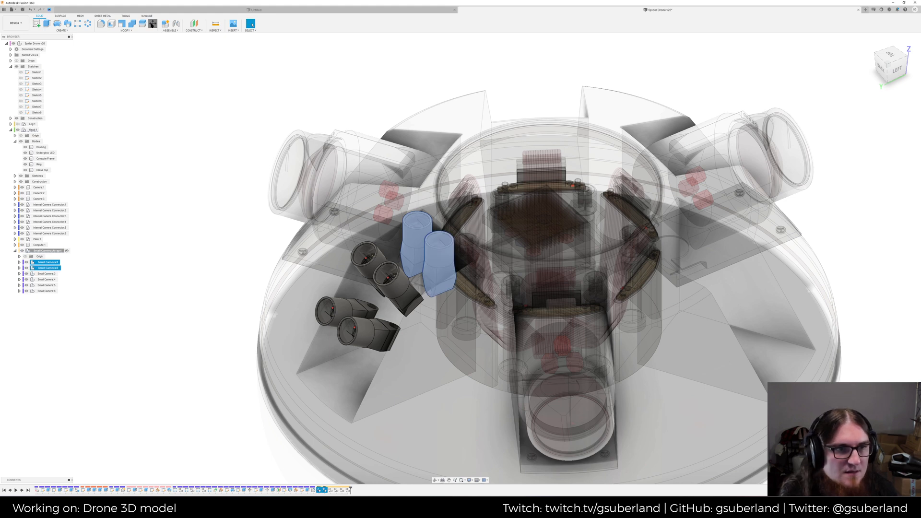
pyautogui.press('m')
pyautogui.click(888, 181)
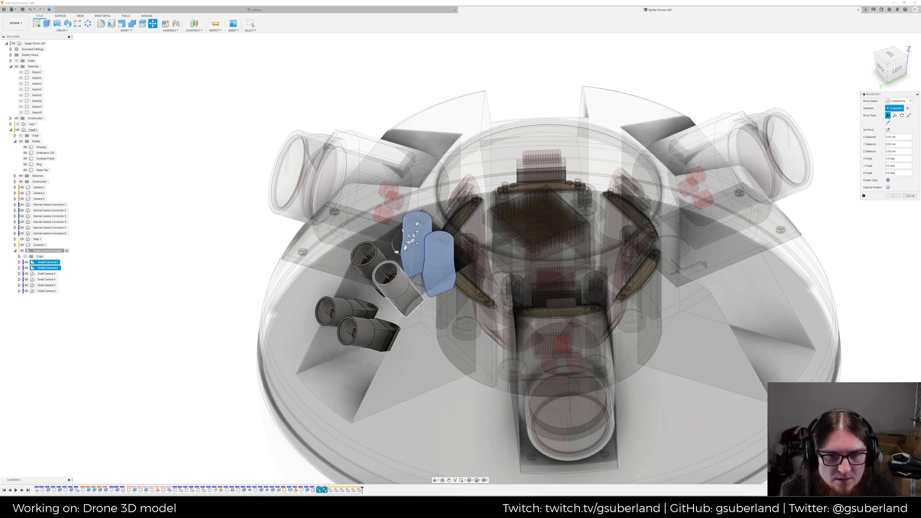
pyautogui.moveTo(405, 249)
pyautogui.mouseDown()
pyautogui.moveTo(307, 287)
pyautogui.moveTo(321, 284)
pyautogui.mouseUp()
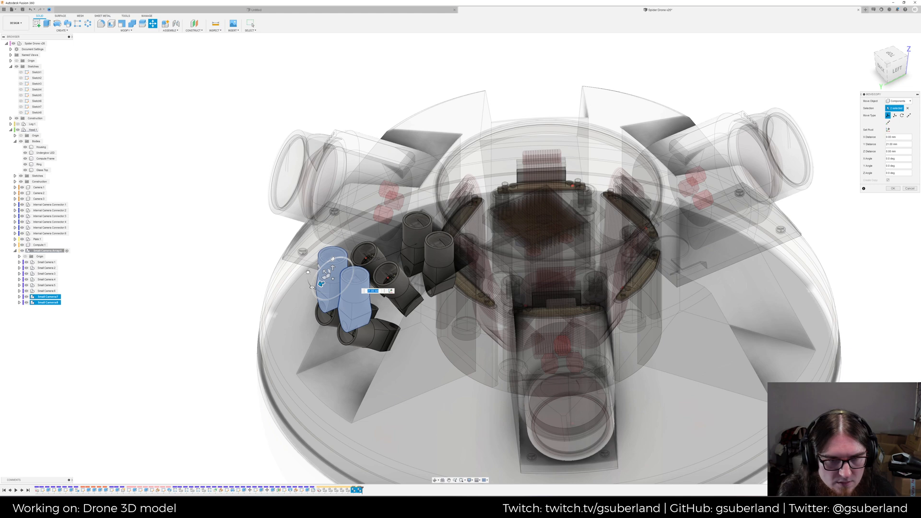
# Rotate the third copied camera pair -90 degrees about X so it points straight outward
pyautogui.moveTo(301, 302); pyautogui.dragTo(298, 291)
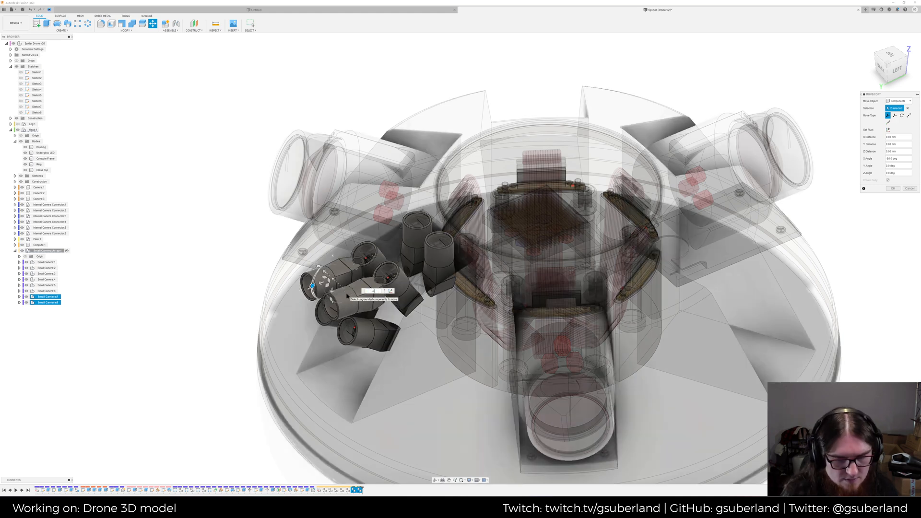
pyautogui.write('-90')
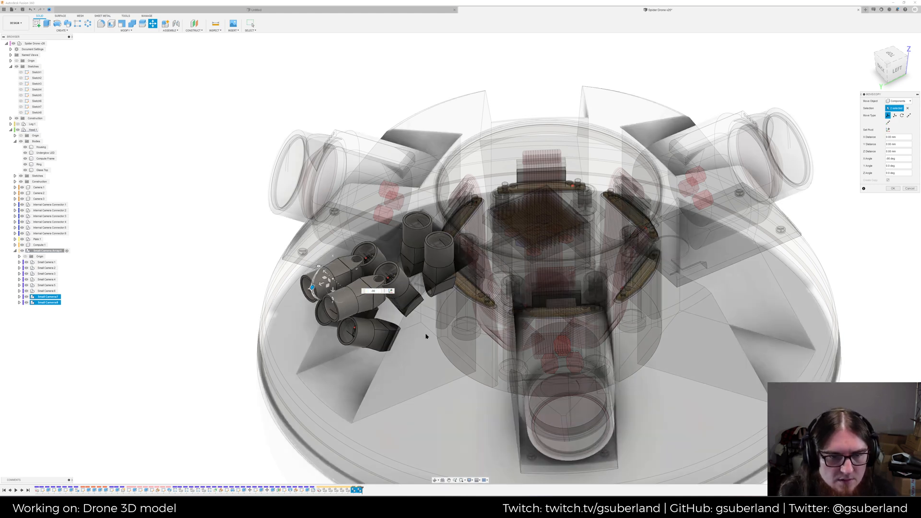
pyautogui.keyDown('shift'); pyautogui.moveTo(434, 329); pyautogui.dragTo(542, 307, button='middle'); pyautogui.keyUp('shift')
pyautogui.click(891, 69)
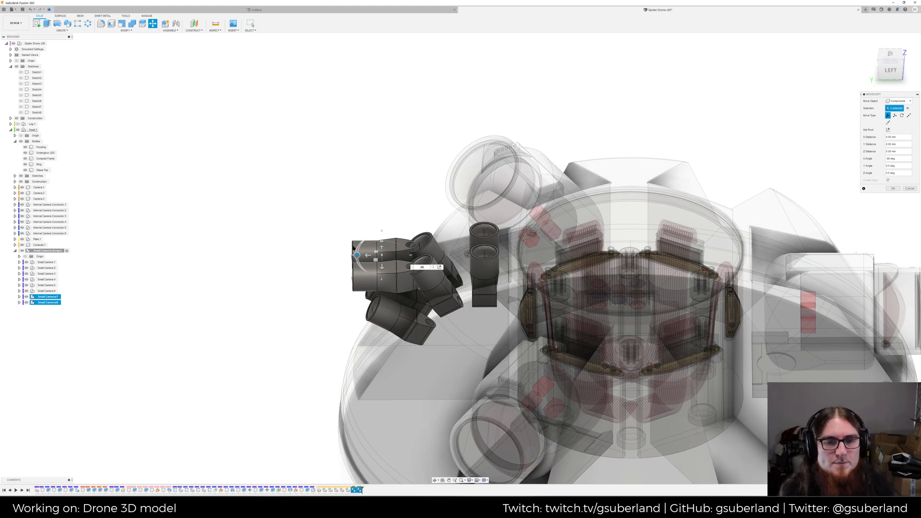
# Lower the outward-facing small camera pair below the -60 degree pair, near the base, and shift it 2 mm outward
pyautogui.click(890, 70)
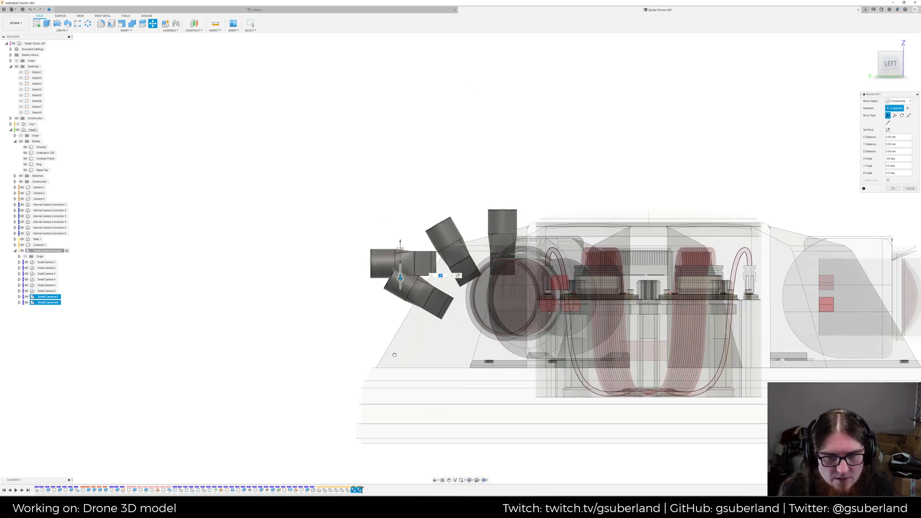
pyautogui.moveTo(400, 253); pyautogui.dragTo(400, 356)
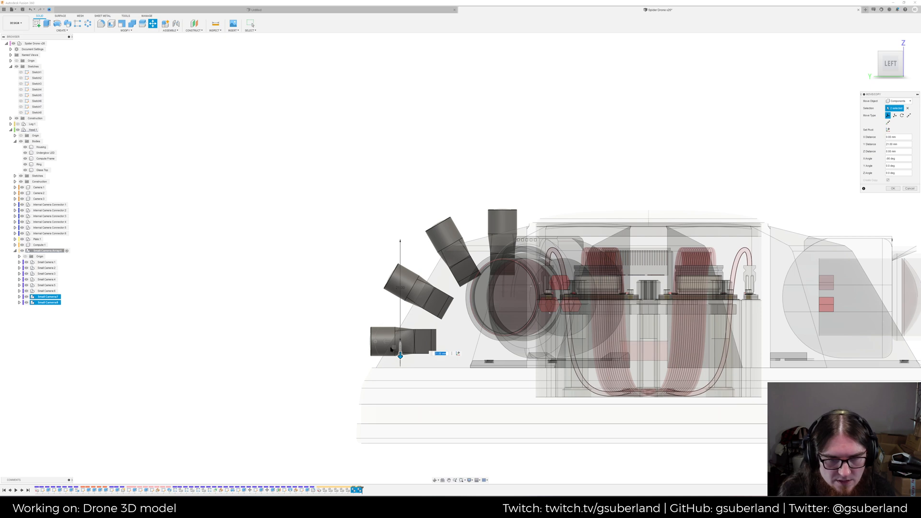
pyautogui.moveTo(380, 343); pyautogui.dragTo(396, 347)
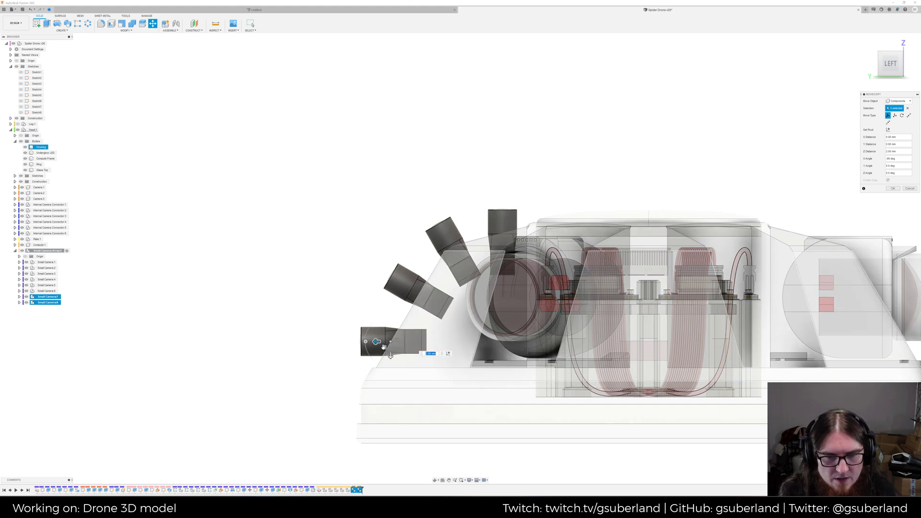
# Rotate the lowest camera pair 5 degrees about X, offset it 1 mm further outward and finish the move
pyautogui.click(365, 341)
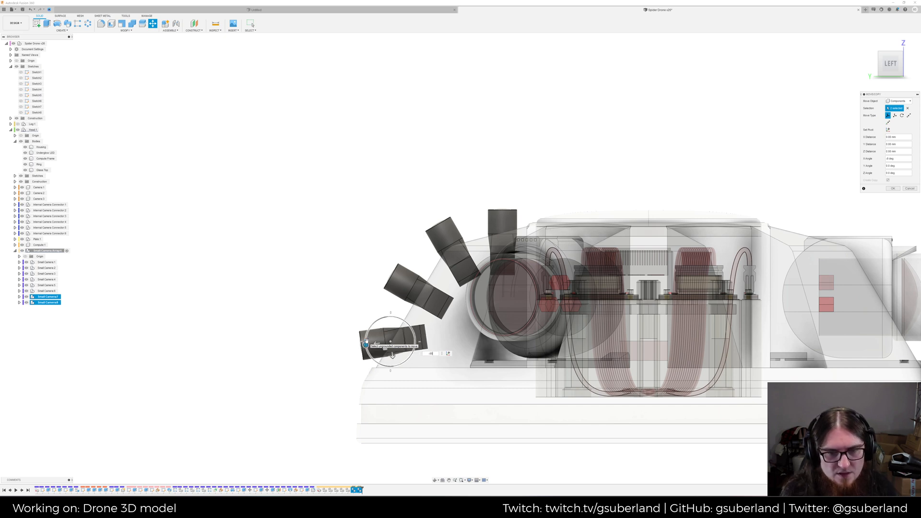
pyautogui.write('5')
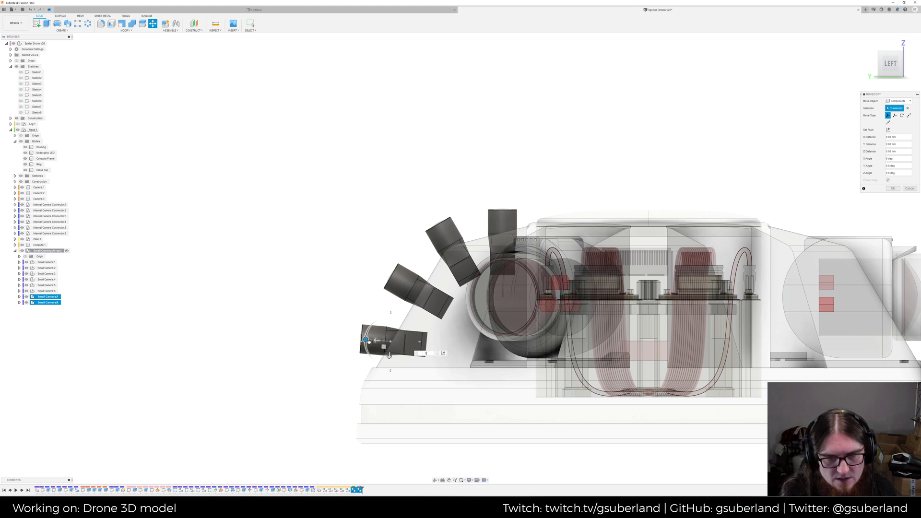
pyautogui.moveTo(375, 340); pyautogui.dragTo(371, 341)
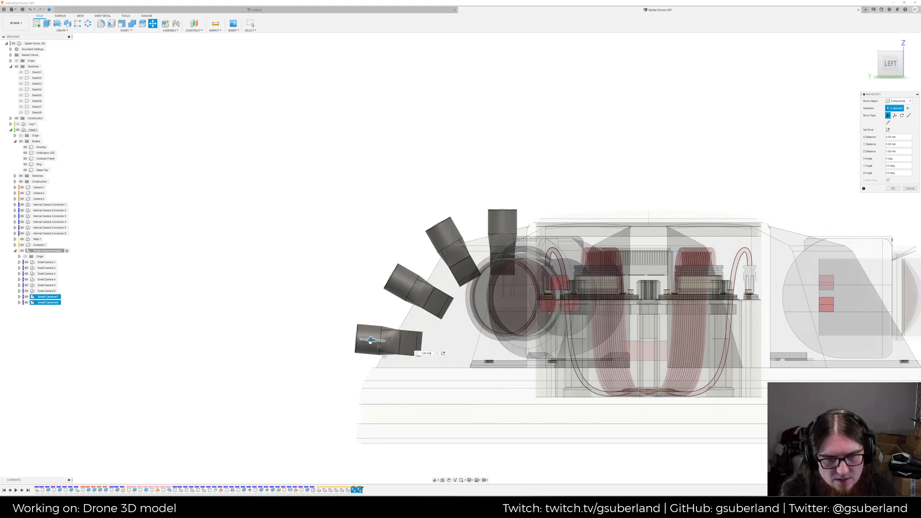
pyautogui.press('Return')
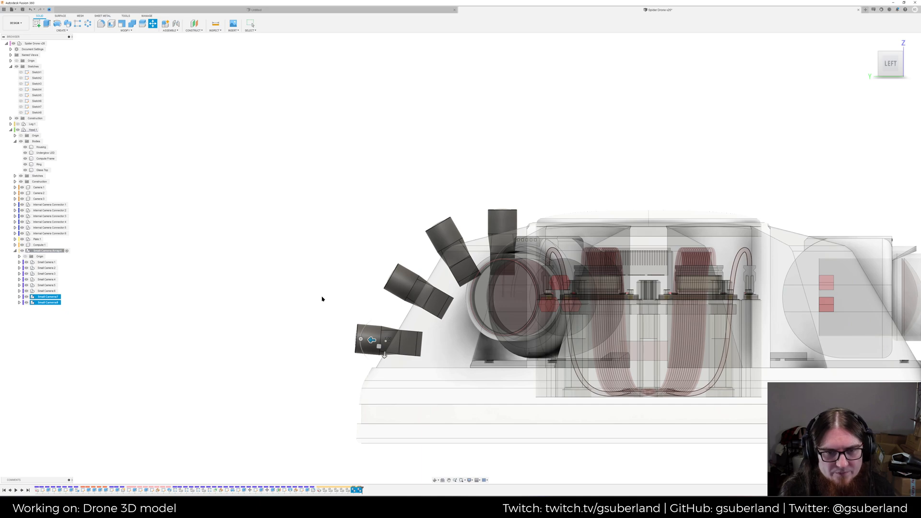
# Start a sketch on the housing's flat side wall beside the fanned small cameras
pyautogui.moveTo(321, 288)
pyautogui.keyDown('shift'); pyautogui.mouseDown(button='middle')
pyautogui.moveTo(360, 300)
pyautogui.moveTo(359, 289)
pyautogui.moveTo(331, 294)
pyautogui.moveTo(344, 304)
pyautogui.moveTo(306, 311)
pyautogui.moveTo(315, 286)
pyautogui.moveTo(353, 300)
pyautogui.moveTo(319, 286)
pyautogui.mouseUp(button='middle'); pyautogui.keyUp('shift')
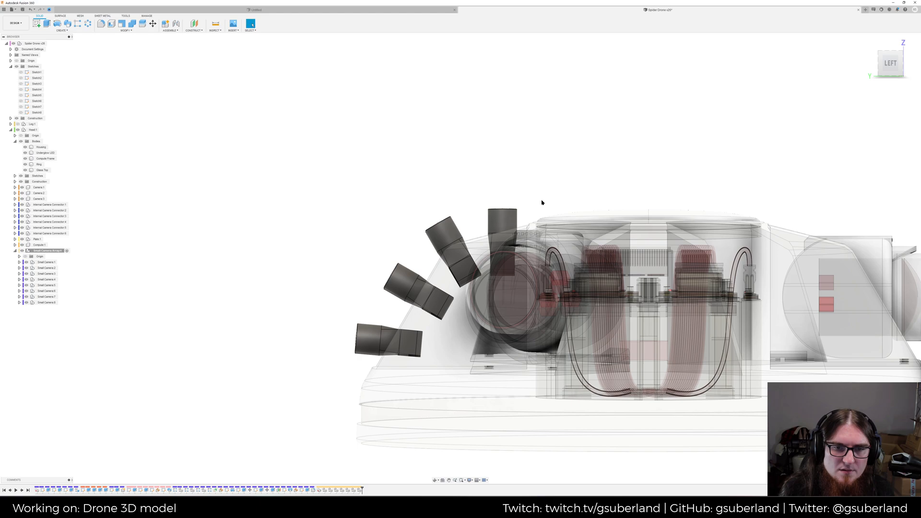
pyautogui.keyDown('shift'); pyautogui.moveTo(329, 229); pyautogui.dragTo(304, 190, button='middle'); pyautogui.keyUp('shift')
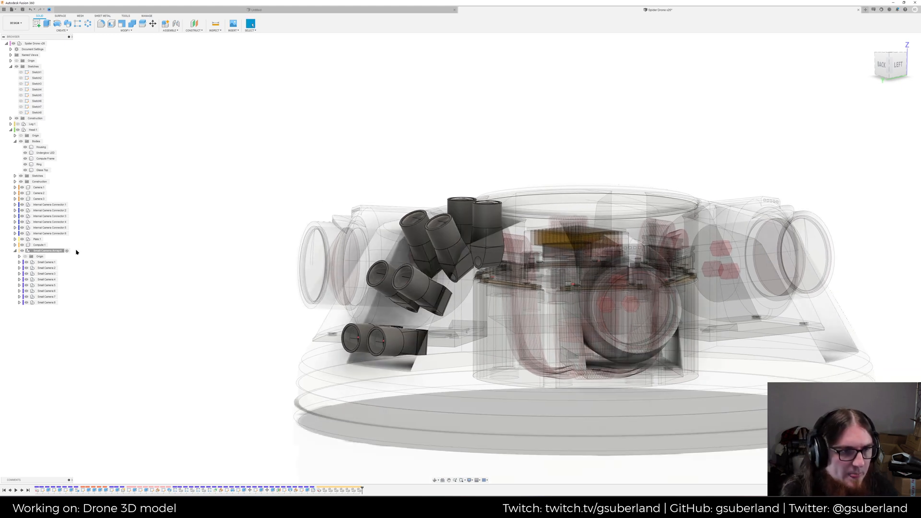
pyautogui.click(380, 364)
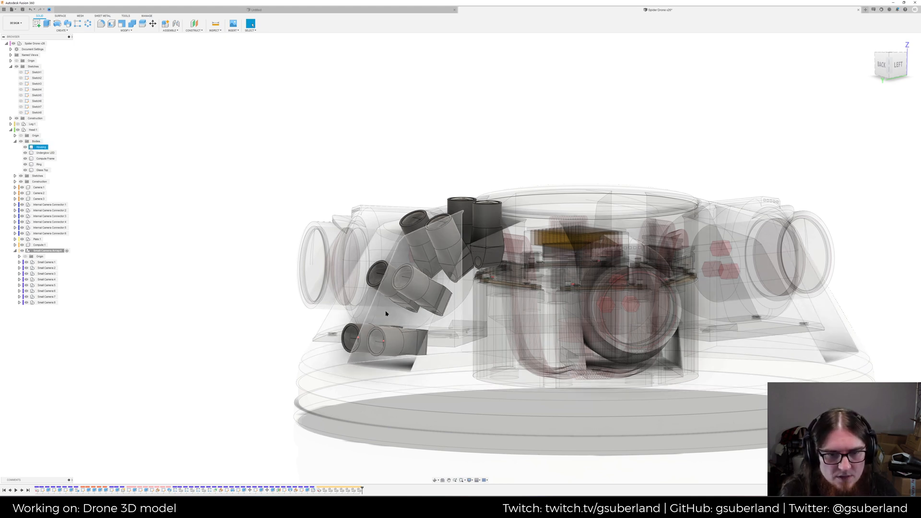
pyautogui.click(386, 314)
pyautogui.click(410, 333)
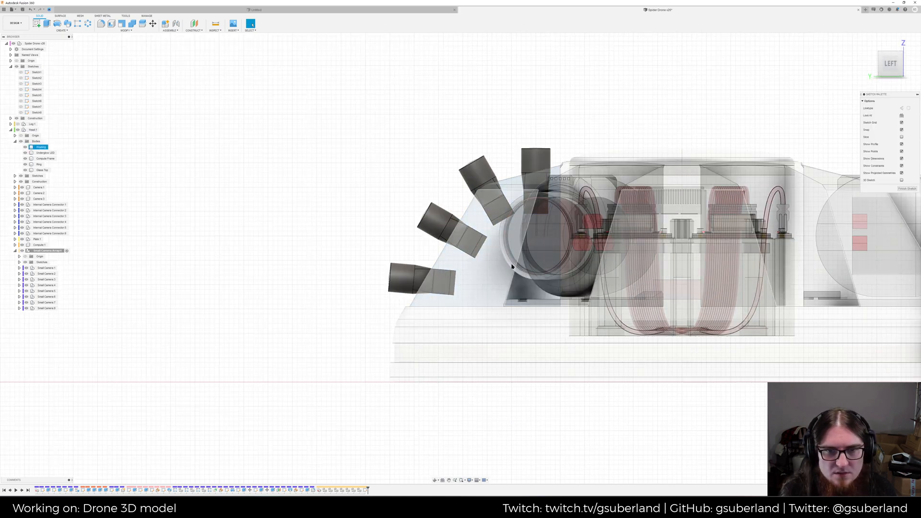
pyautogui.click(40, 24)
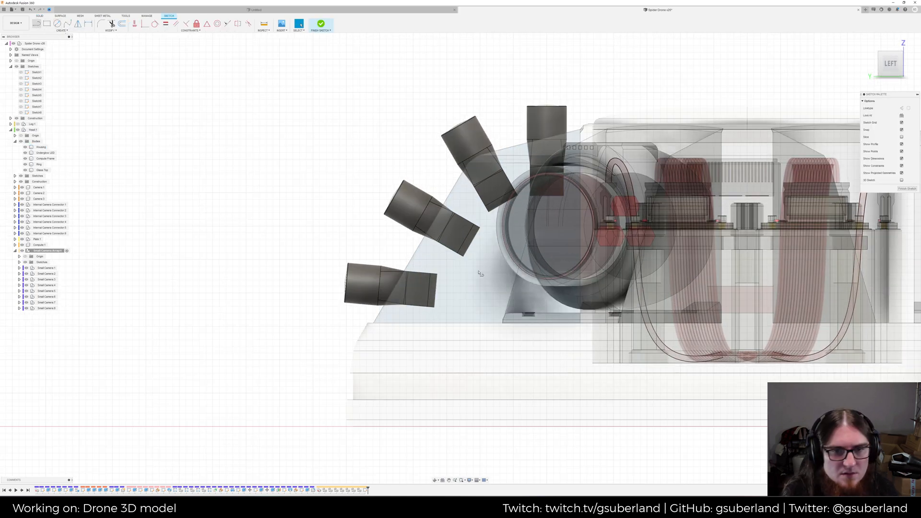
pyautogui.click(427, 246)
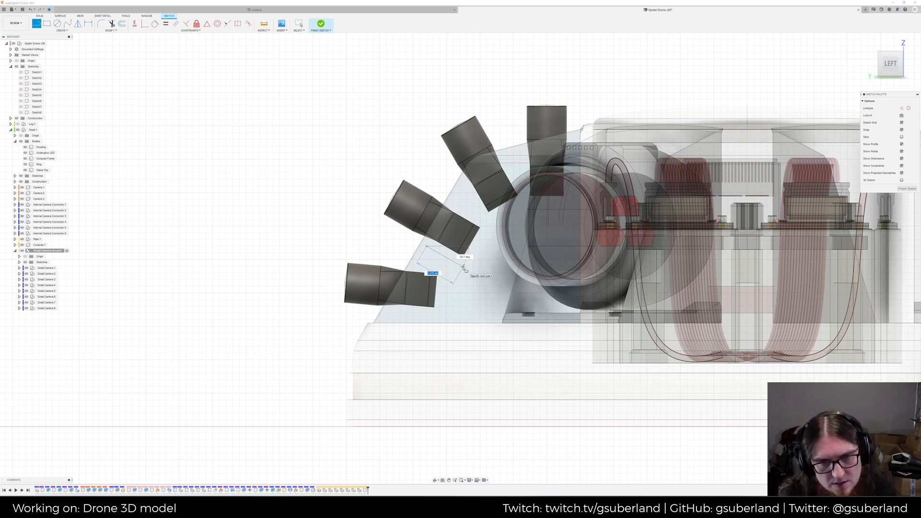
pyautogui.press('Tab')
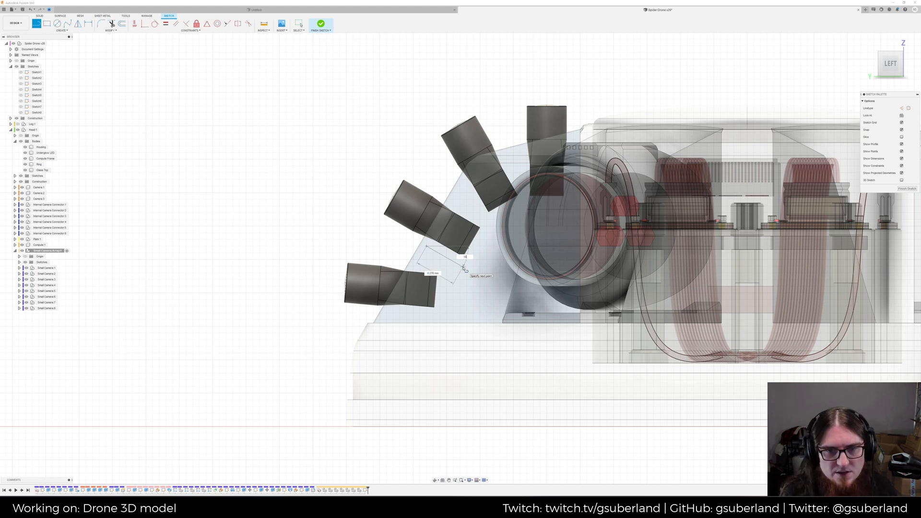
pyautogui.write('30')
pyautogui.press('Tab')
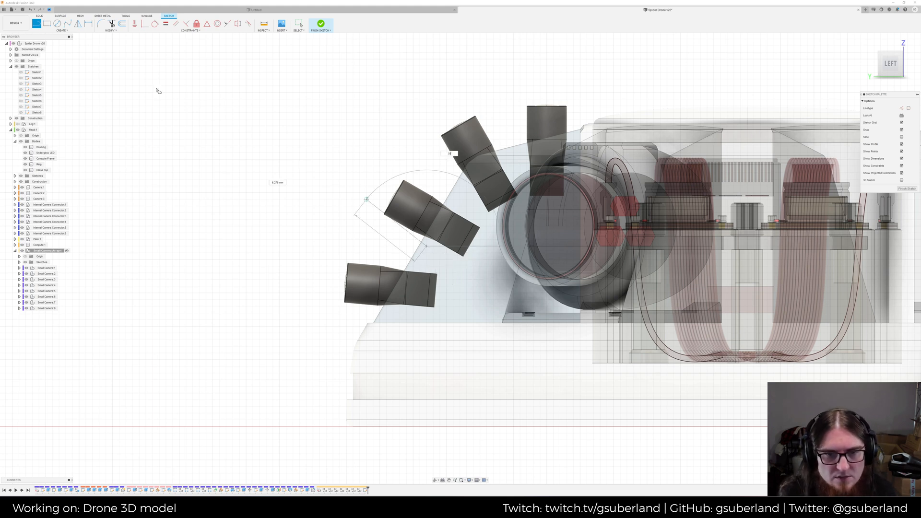
pyautogui.press('Escape')
# Draw a sketch line just below the -60 degree camera pair, parallel to its underside, at a 30 degree angle
pyautogui.press('l')
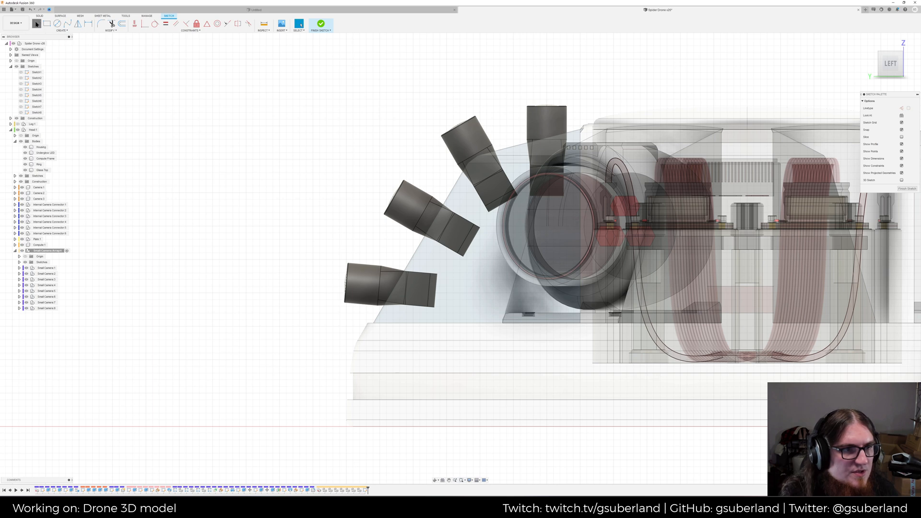
pyautogui.scroll(4, 443, 254)
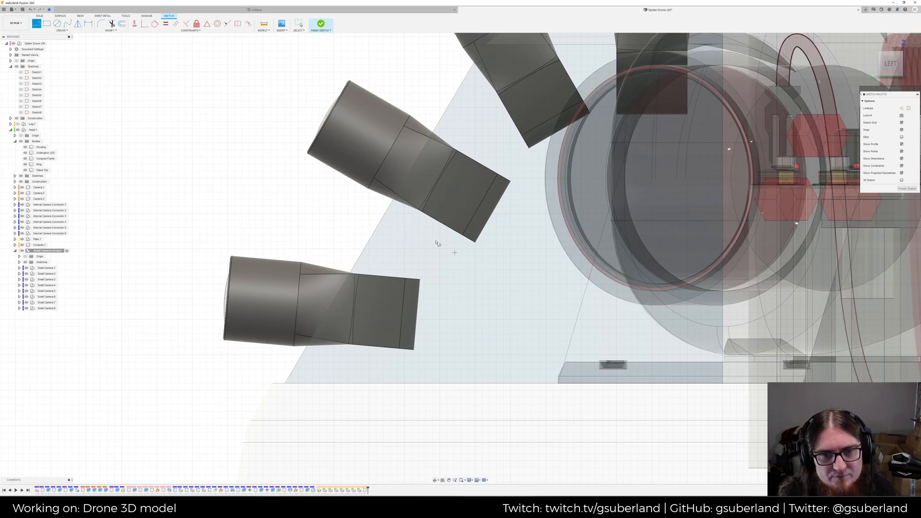
pyautogui.click(419, 220)
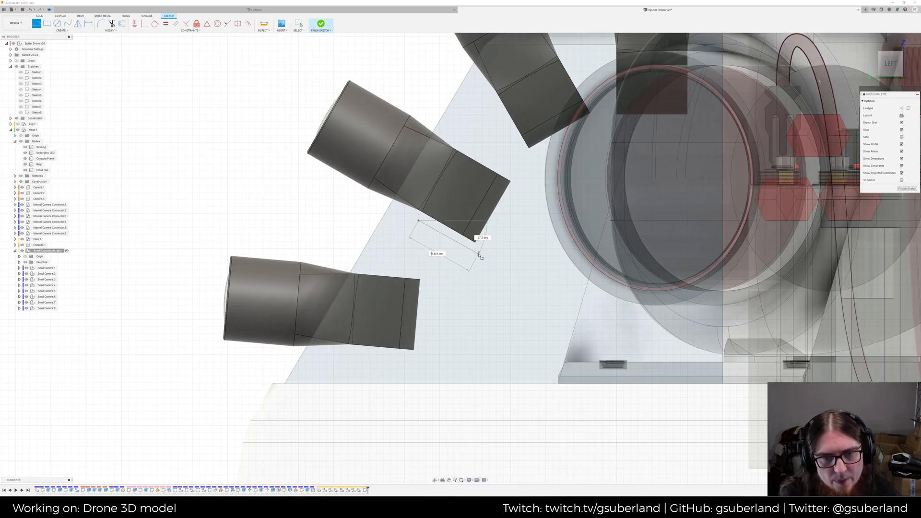
pyautogui.press('Tab')
pyautogui.write('30')
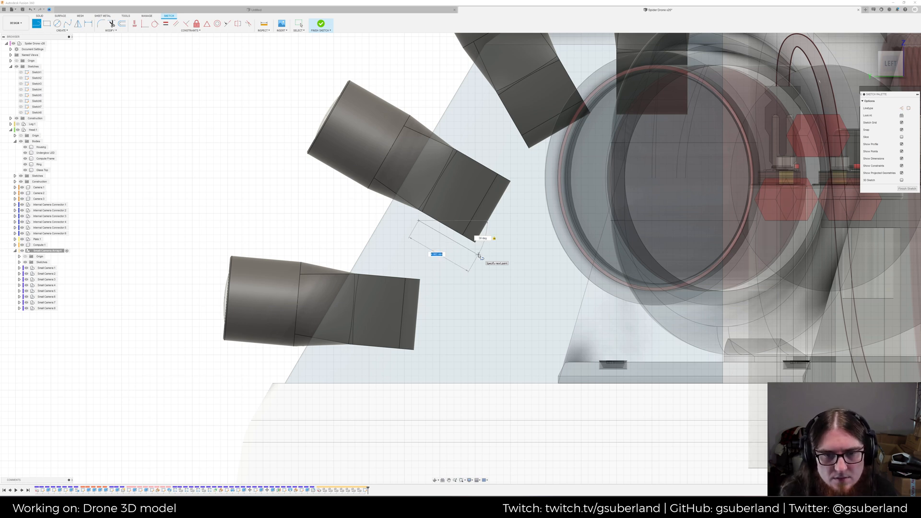
pyautogui.press('Return')
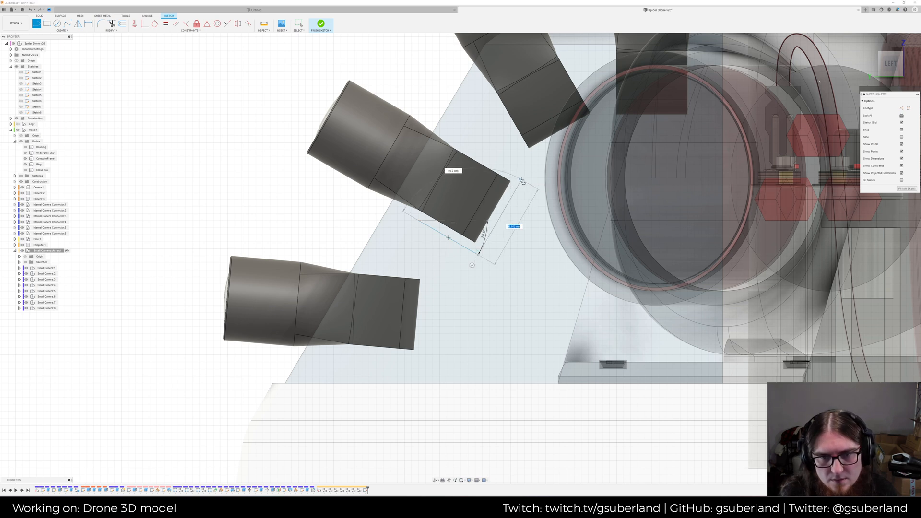
# Continue the outline with a line behind the inner end of the -60 degree camera pair and one back along its upper side
pyautogui.click(522, 181)
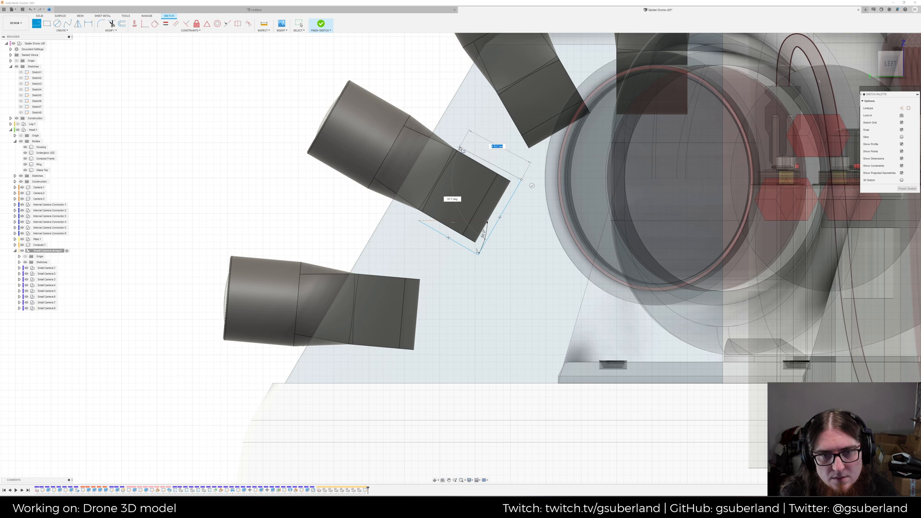
pyautogui.press('Tab')
pyautogui.press('Tab')
pyautogui.click(460, 149)
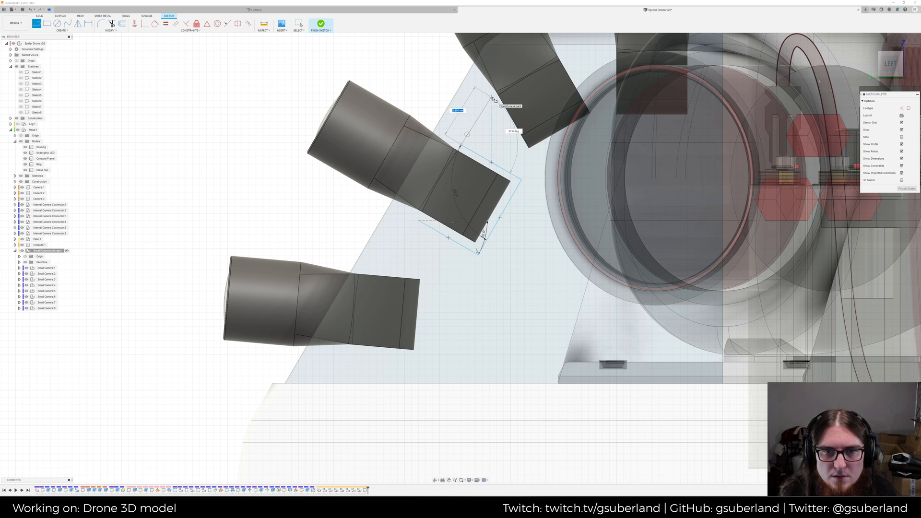
# Extend the outline up to the -30 degree camera pair and draw an angled line inward along its lower side
pyautogui.click(492, 98)
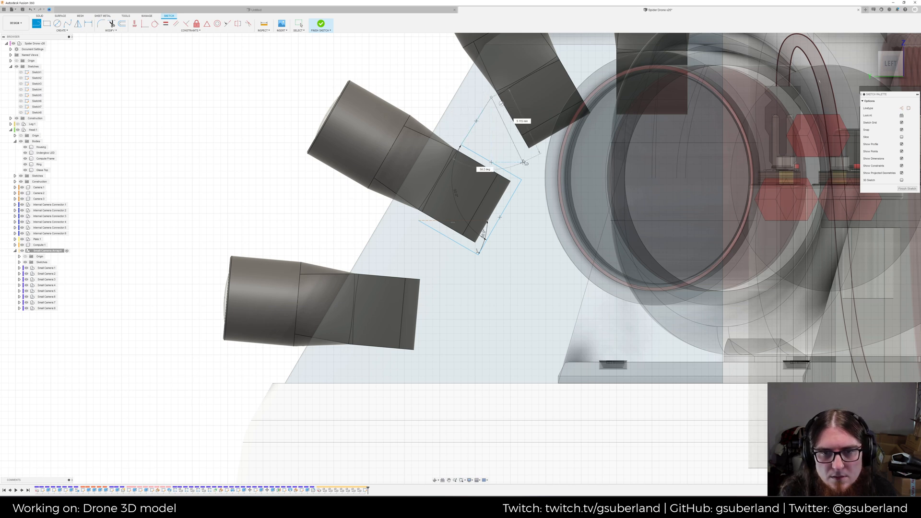
pyautogui.press('Tab')
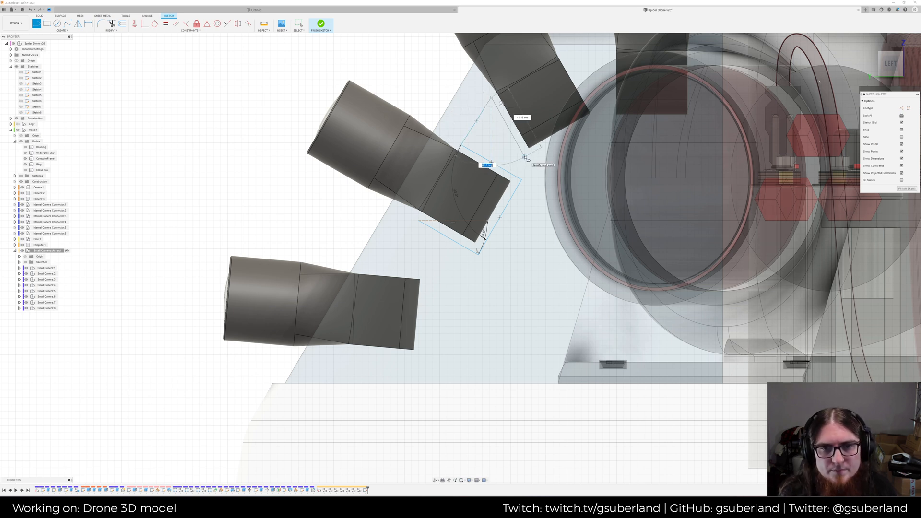
pyautogui.press('Tab')
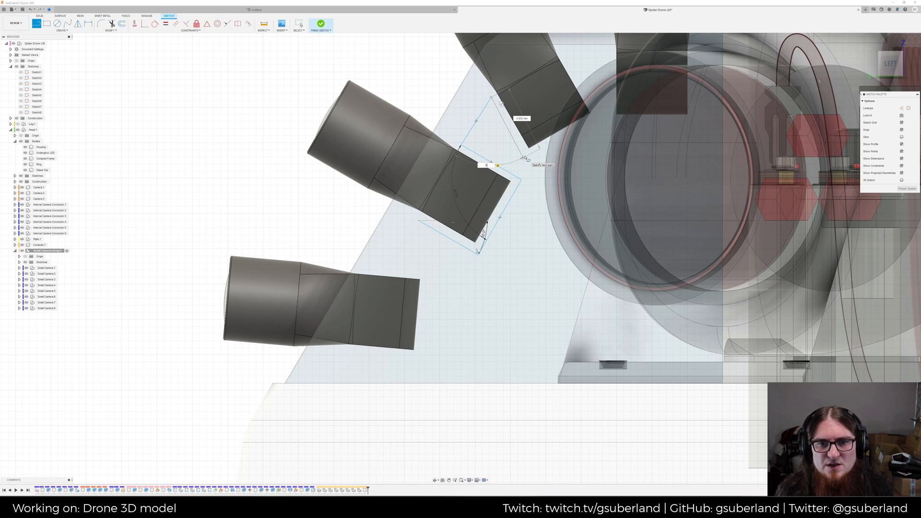
pyautogui.write('55')
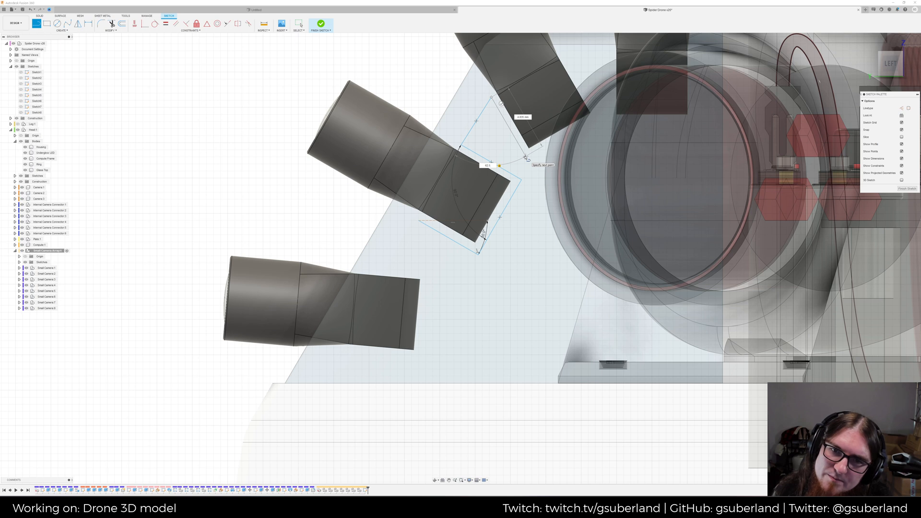
pyautogui.hotkey('ctrl', 'a')
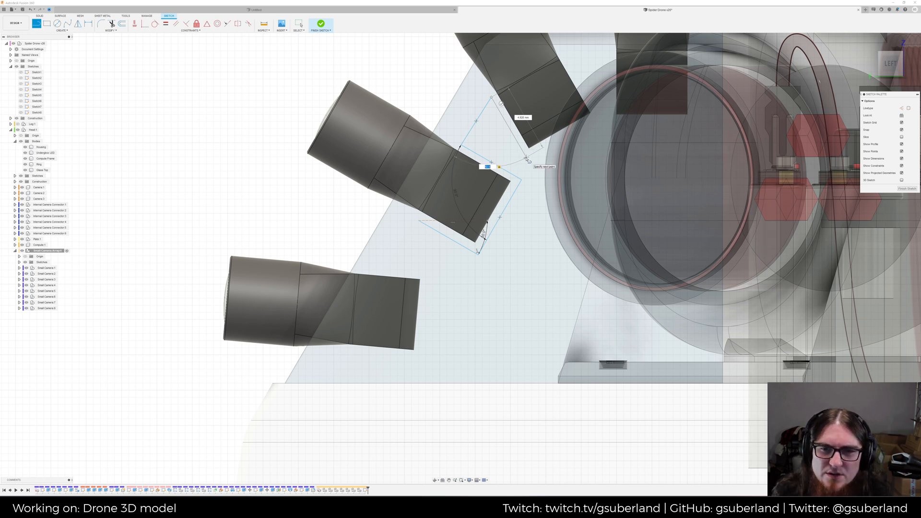
pyautogui.press('Return')
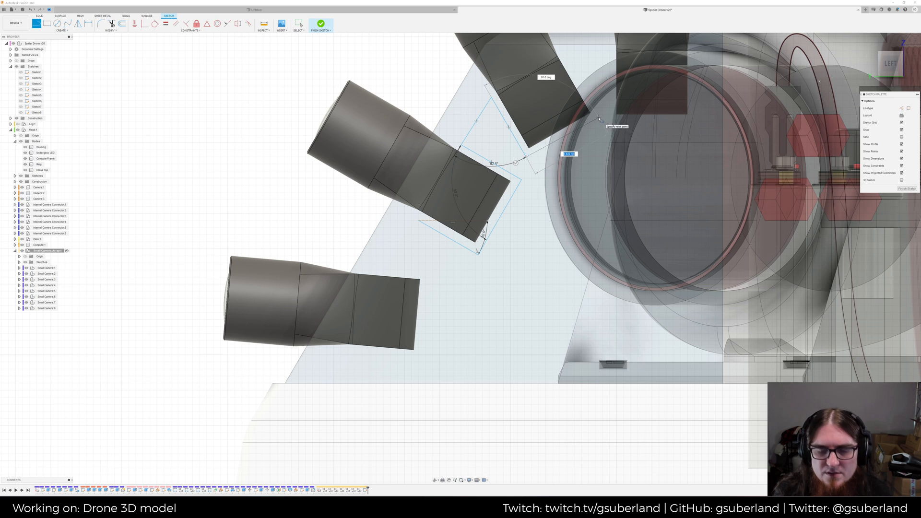
# Draw a line at 90 degrees across the inner end of the -30 degree camera pair and continue up its far side
pyautogui.press('Tab')
pyautogui.write('90')
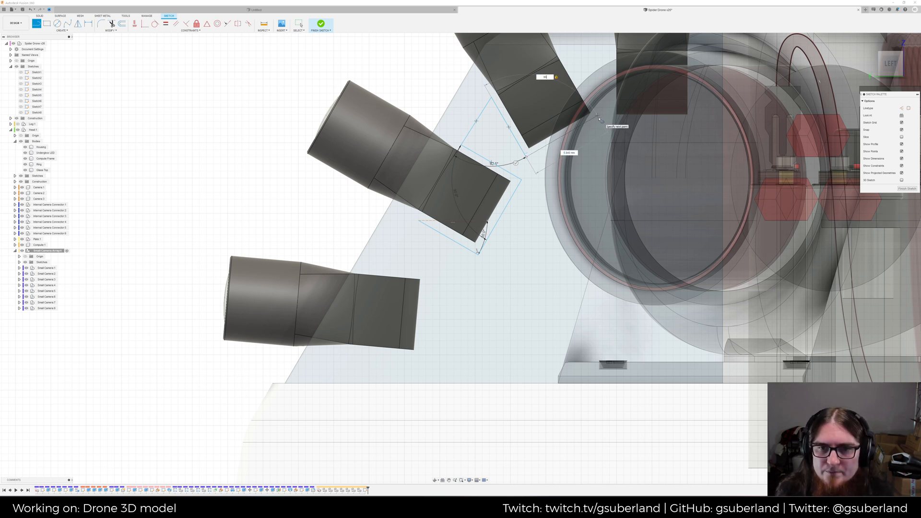
pyautogui.press('Return')
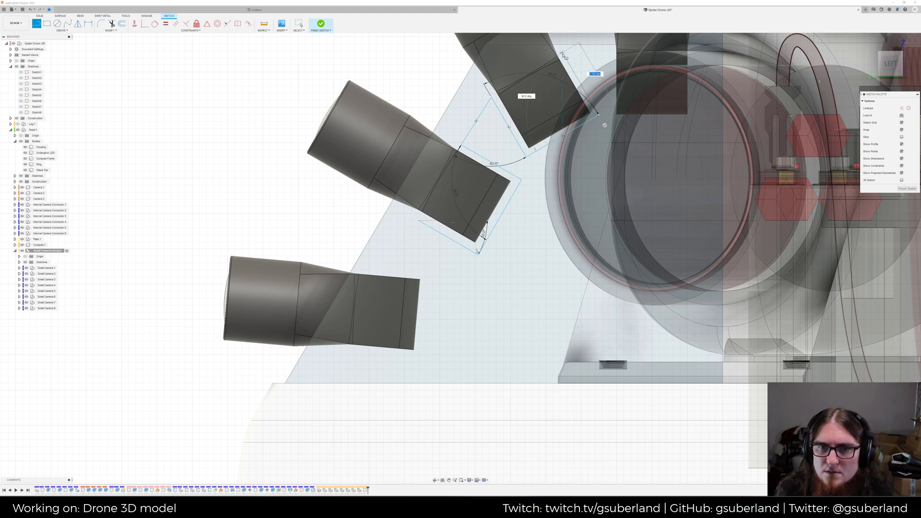
pyautogui.moveTo(563, 54); pyautogui.dragTo(526, 103, button='middle')
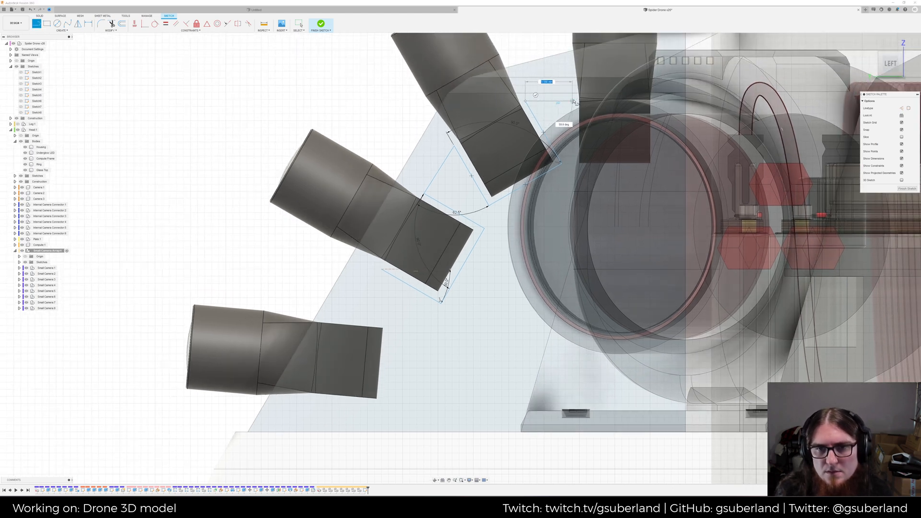
# Connect the outline horizontally toward the upright camera pair and trace around its lower end with vertical and horizontal lines
pyautogui.click(573, 102)
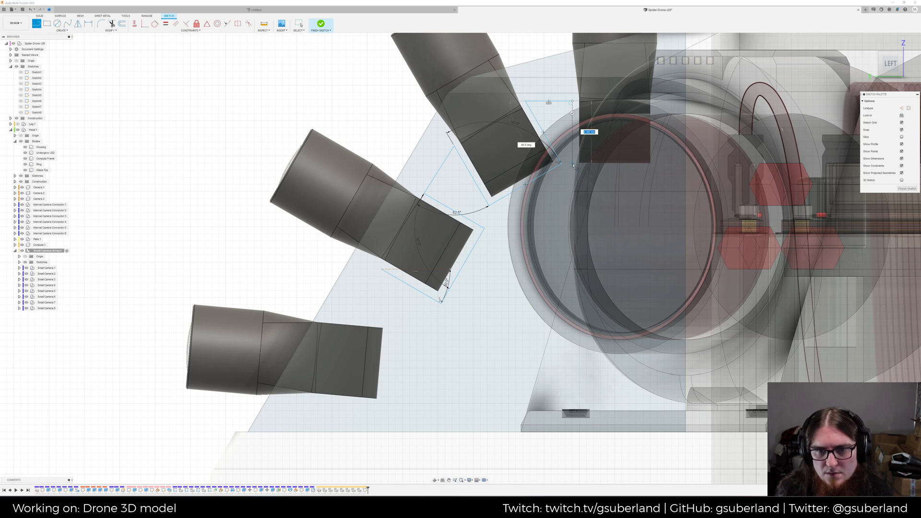
pyautogui.click(573, 170)
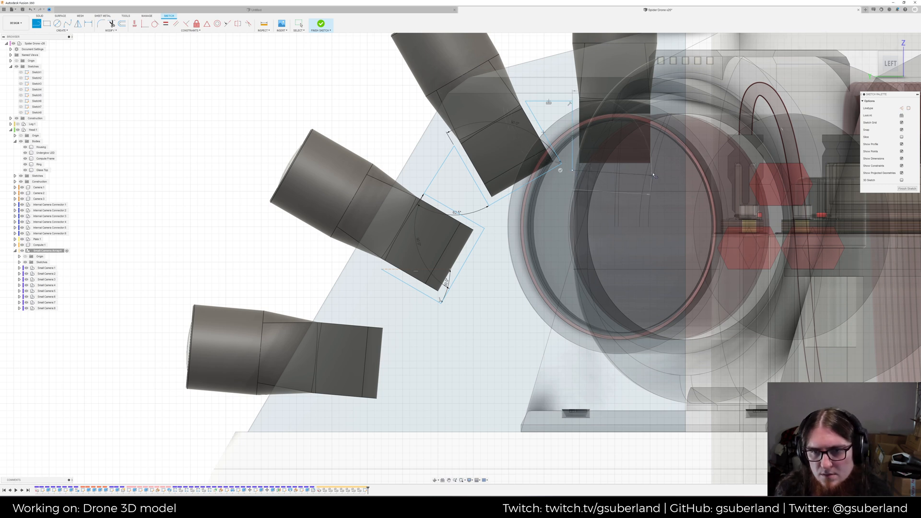
pyautogui.click(657, 170)
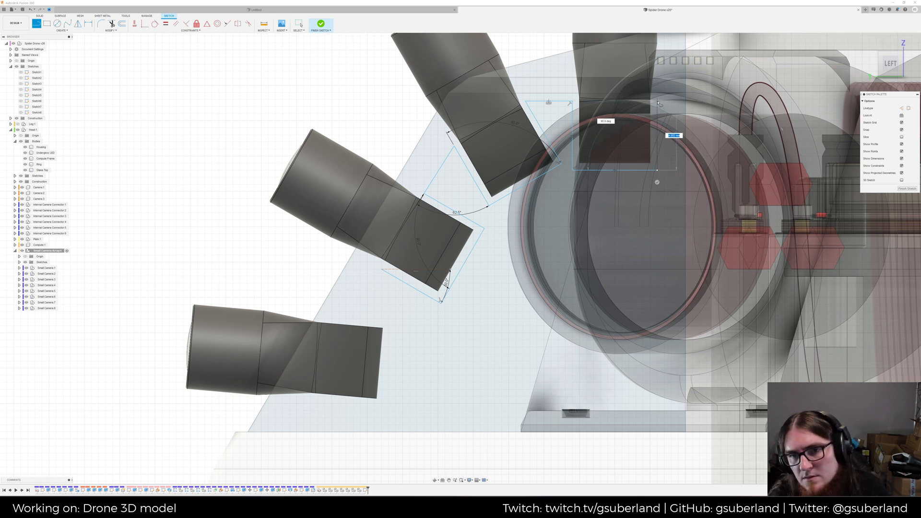
pyautogui.click(658, 101)
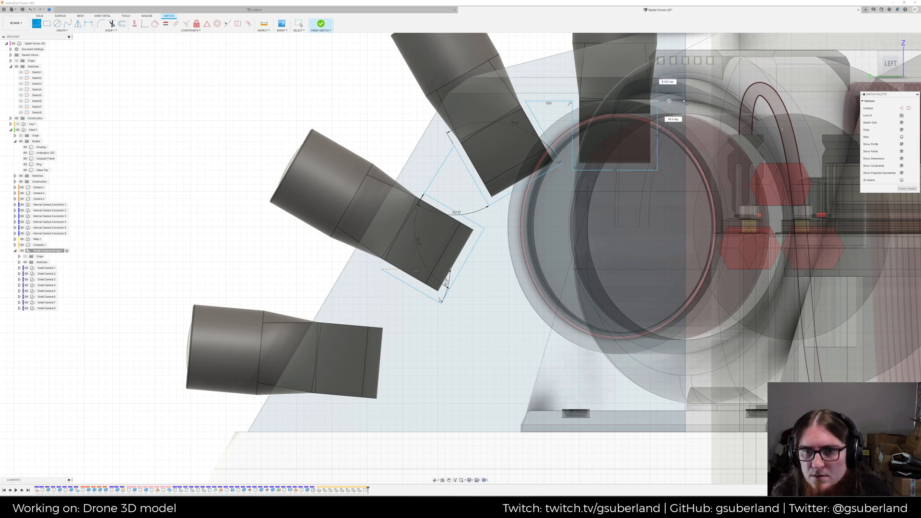
# End the horizontal outline segment beside the upright camera pair and draw a vertical line between that end and the base corner
pyautogui.click(686, 101)
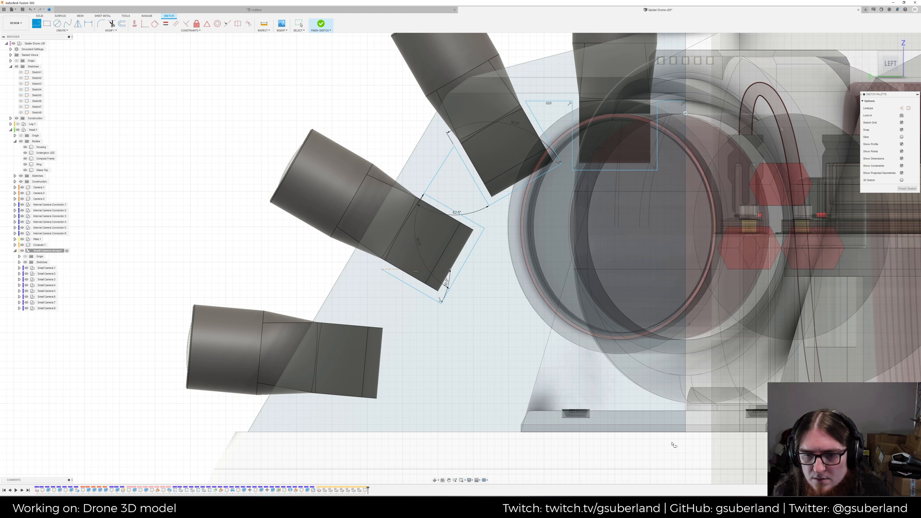
pyautogui.click(686, 433)
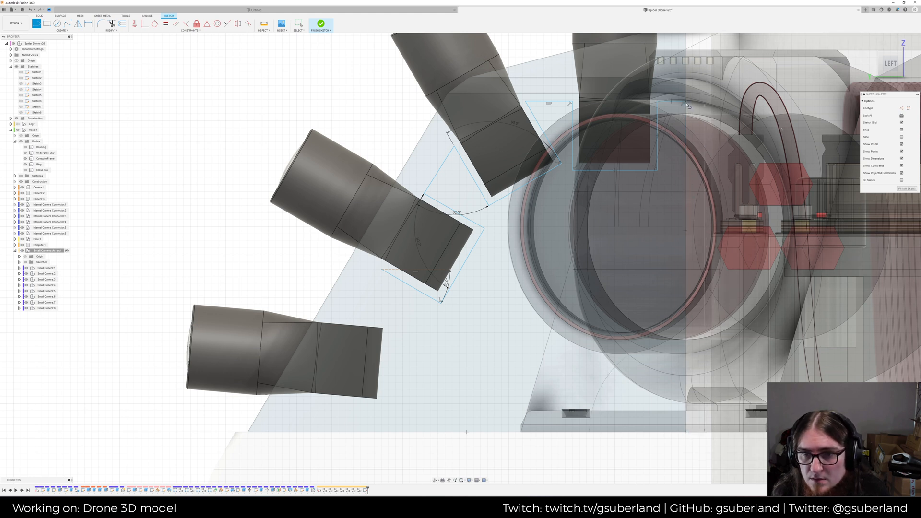
pyautogui.click(685, 102)
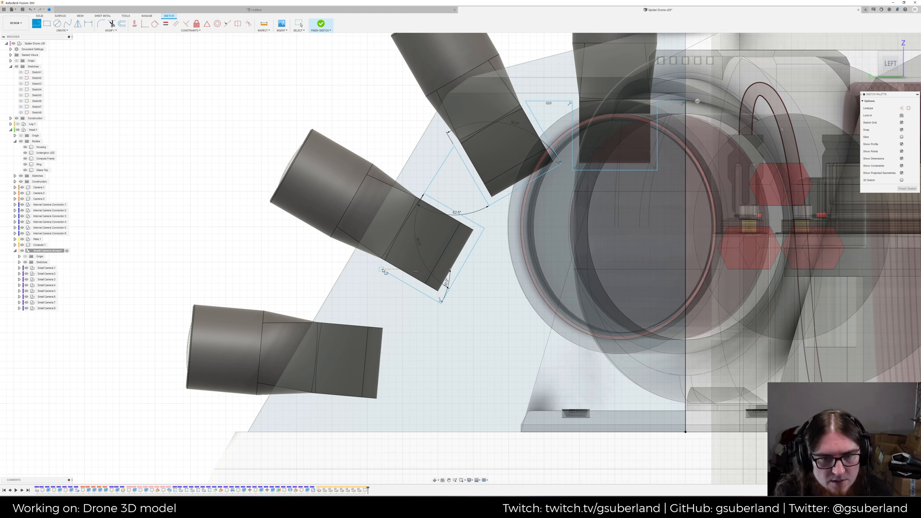
# Extend the outline from the -60 degree pair horizontally and diagonally down, then at 54 degrees along the lowest camera pair's upper side
pyautogui.click(368, 270)
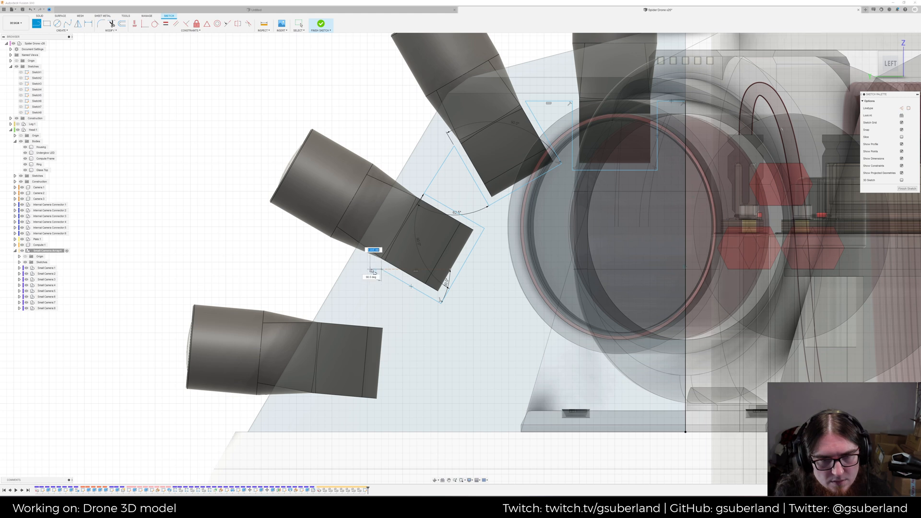
pyautogui.click(326, 318)
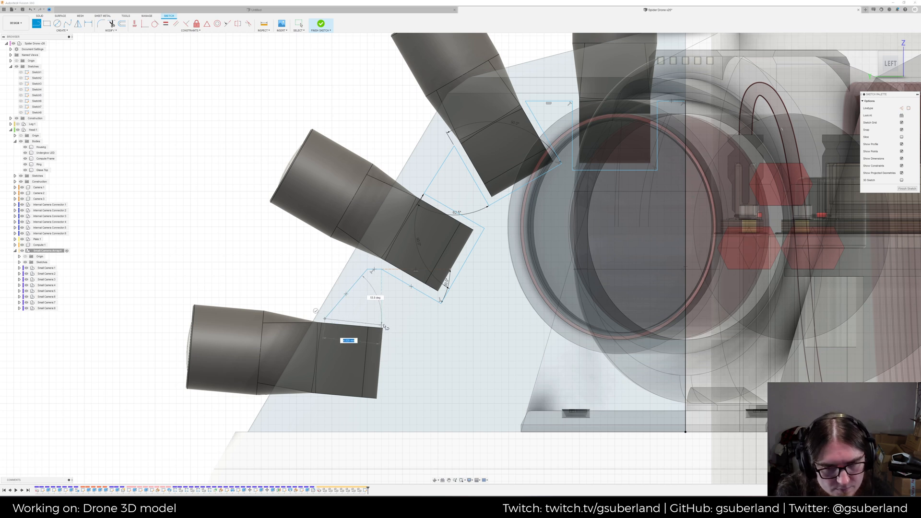
pyautogui.press('Tab')
pyautogui.write('1')
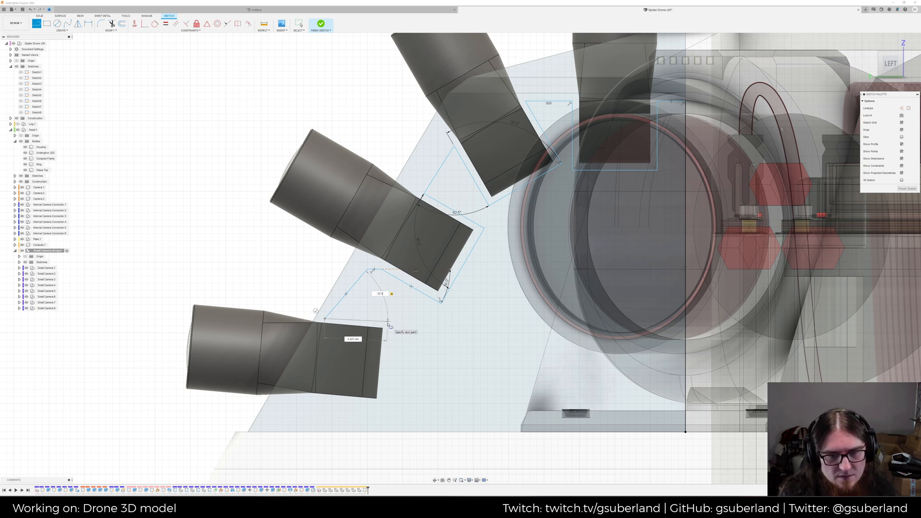
pyautogui.press('BackSpace')
pyautogui.write('4')
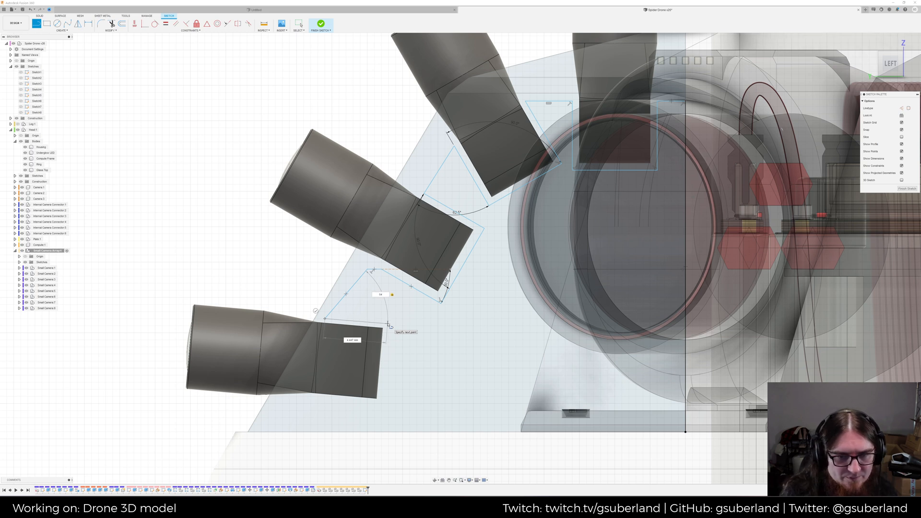
pyautogui.press('Tab')
pyautogui.press('Tab')
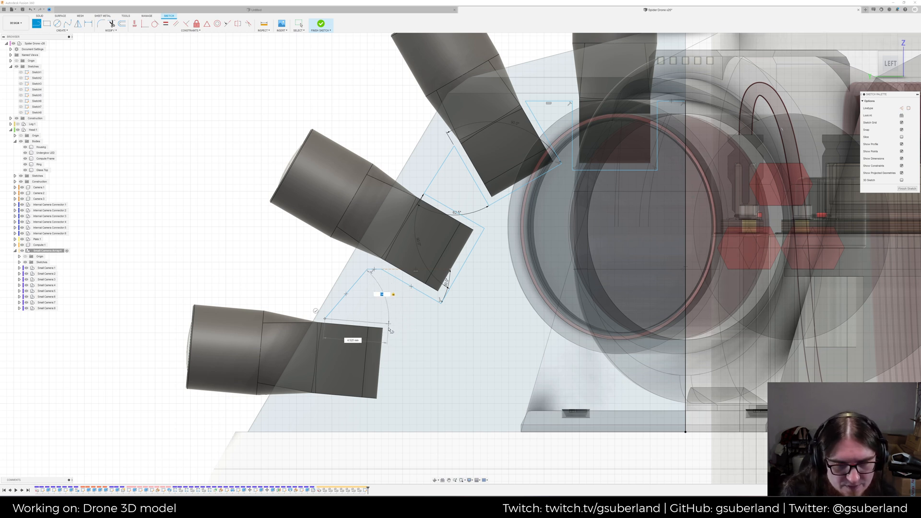
pyautogui.click(390, 331)
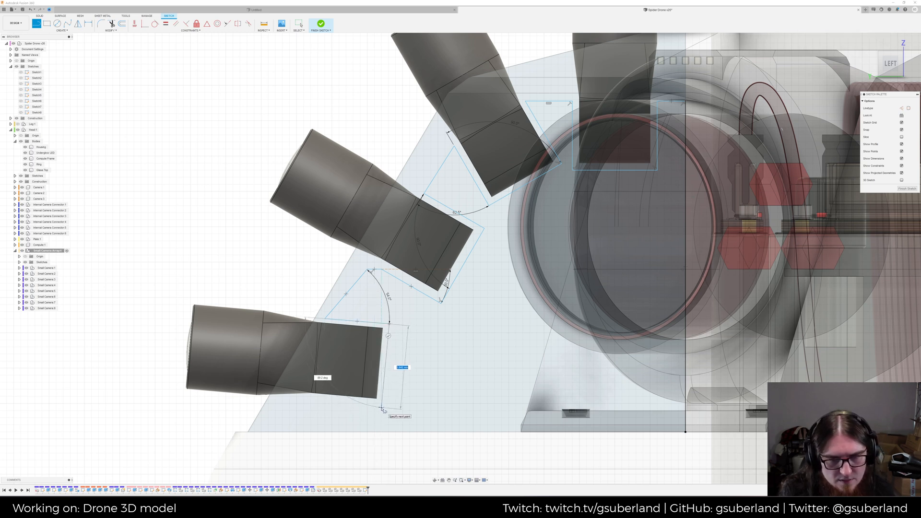
# Trace the outline around the lowest camera pair's inner end and underside, then step it down to the base's outer corner
pyautogui.click(381, 402)
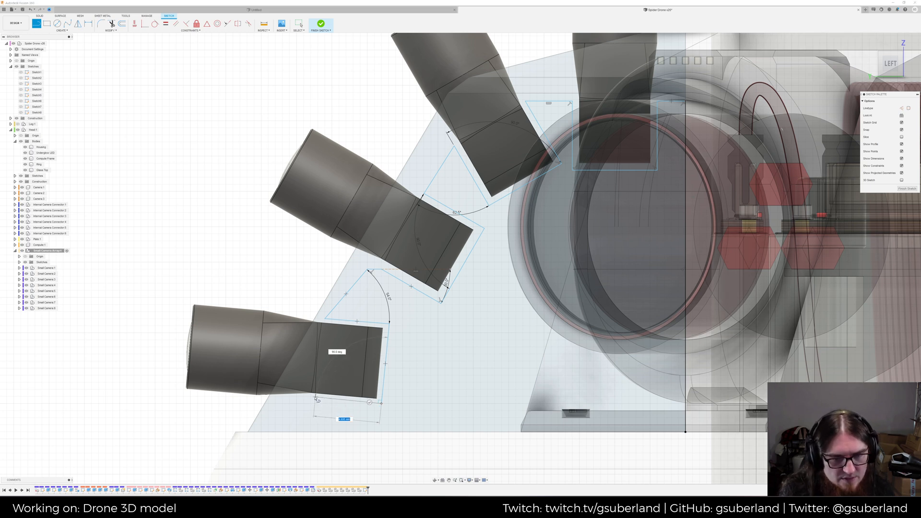
pyautogui.click(316, 398)
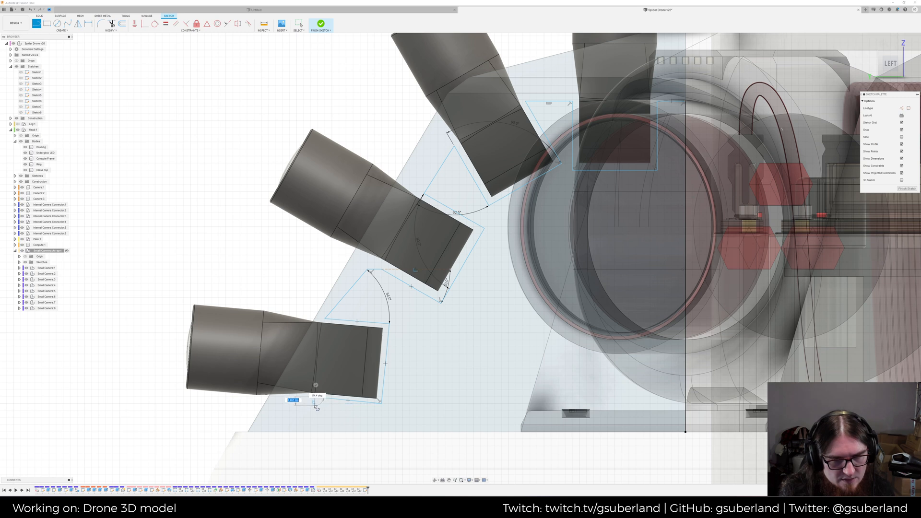
pyautogui.click(315, 417)
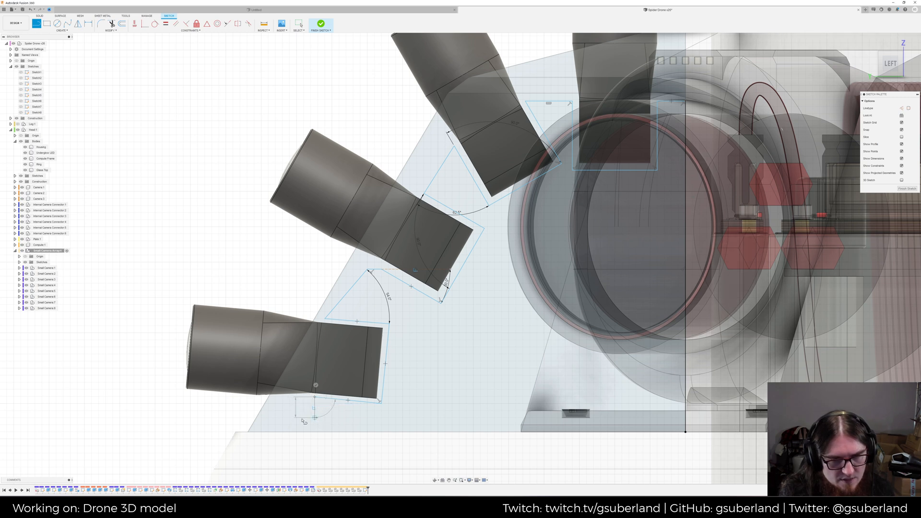
pyautogui.click(276, 418)
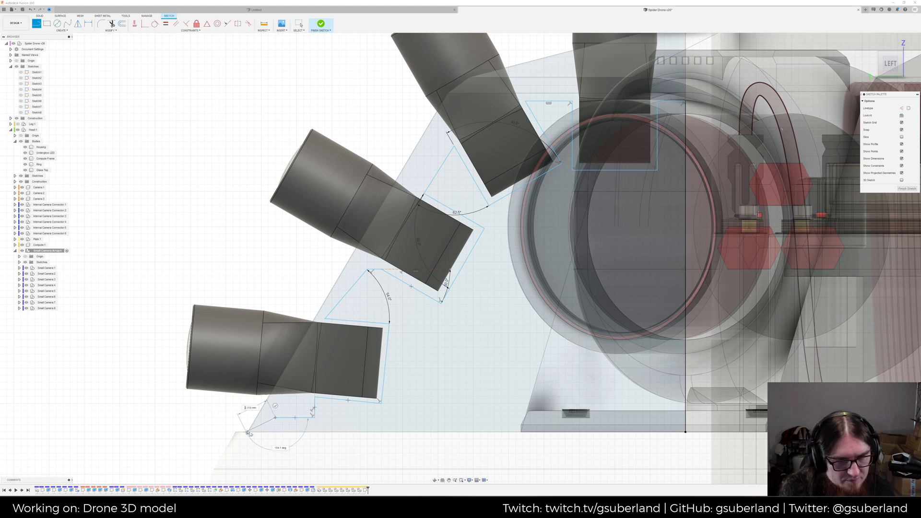
pyautogui.click(249, 432)
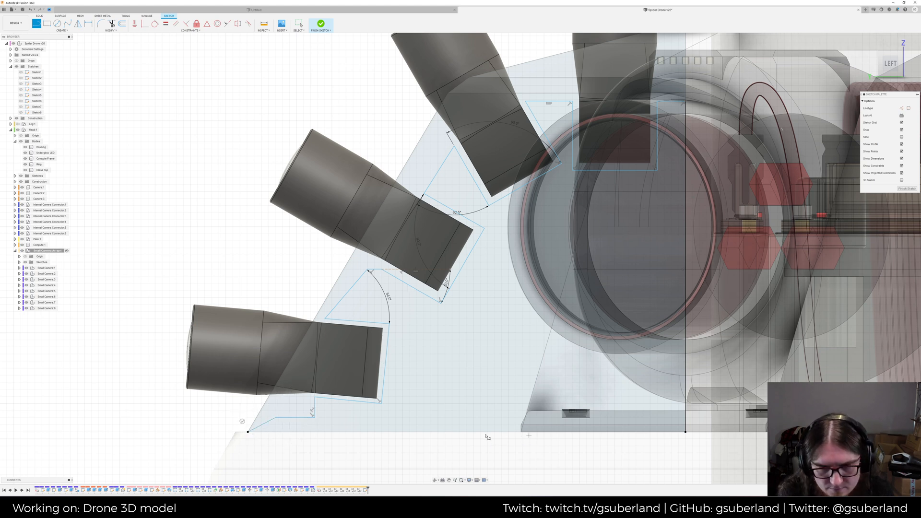
# Close the mounting outline with a line along the base to the inner corner and finish the sketch
pyautogui.click(248, 431)
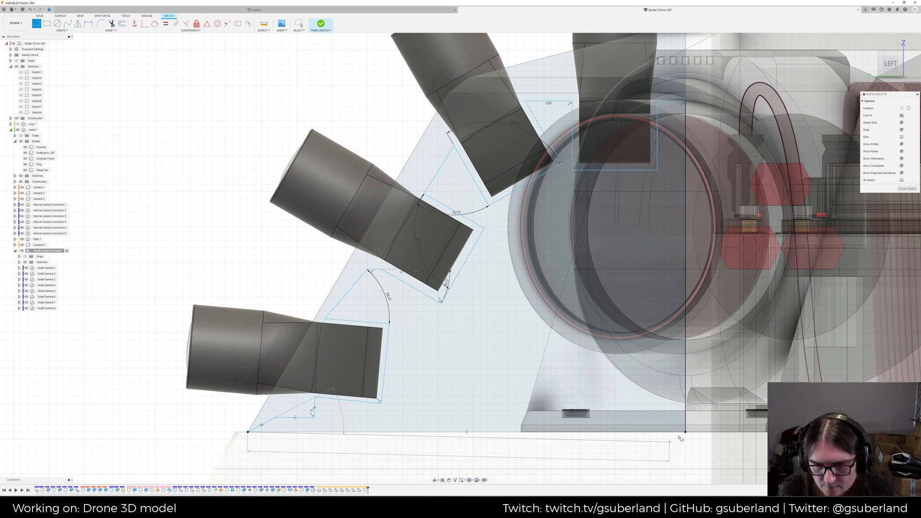
pyautogui.click(685, 431)
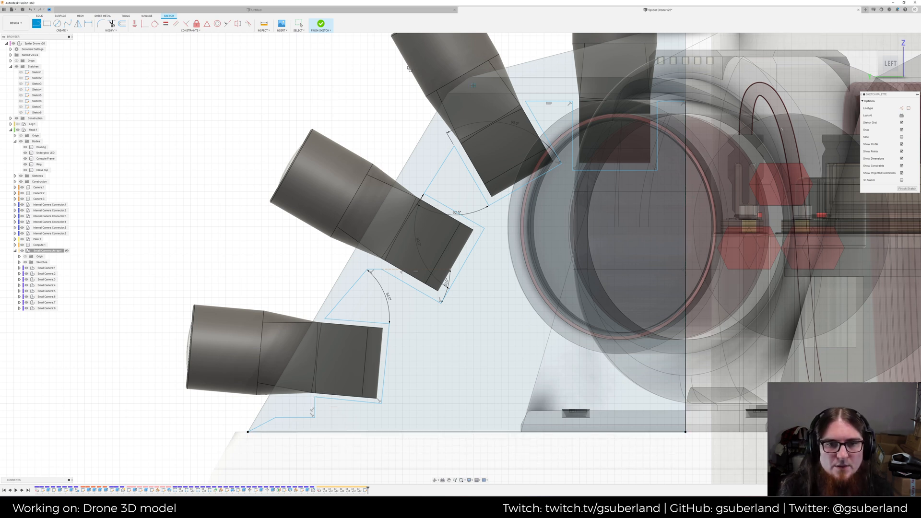
pyautogui.click(321, 24)
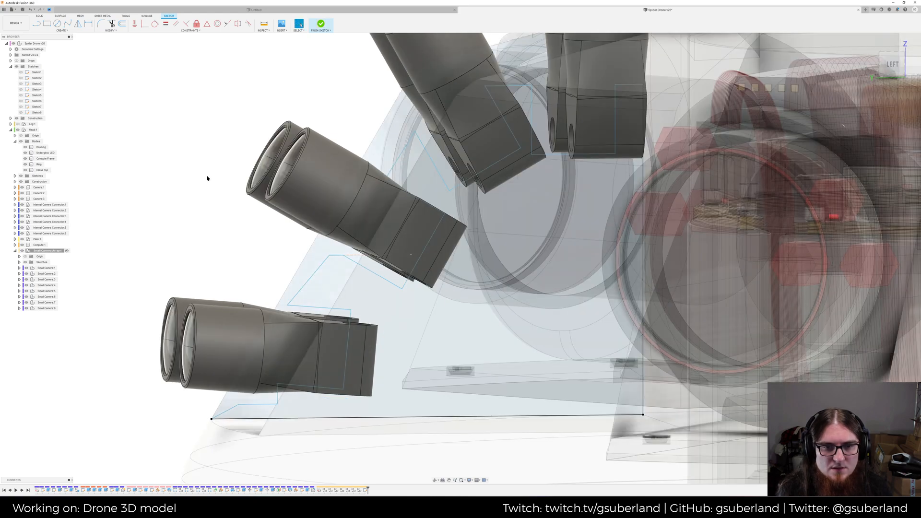
pyautogui.press('Escape')
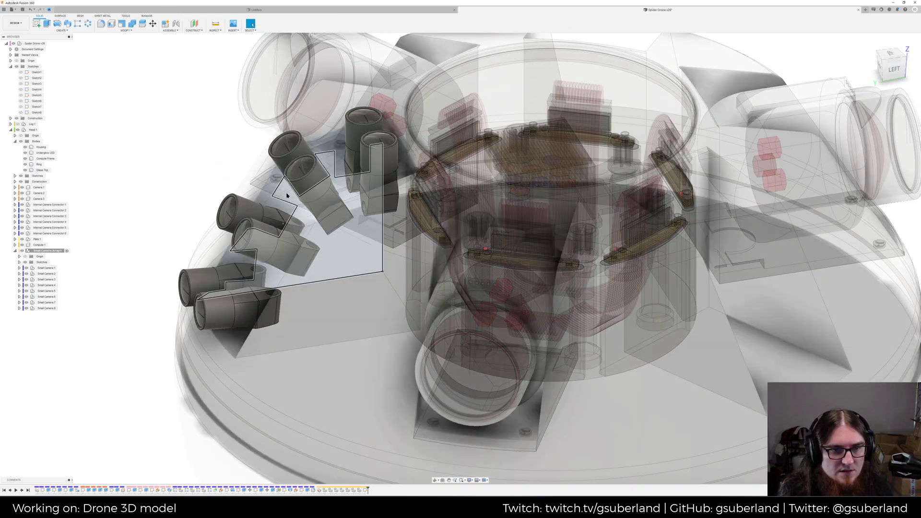
# Extrude the closed mounting profile 20 mm across the camera pairs as a new body
pyautogui.click(241, 195)
pyautogui.moveTo(241, 195)
pyautogui.keyDown('shift'); pyautogui.mouseDown(button='middle')
pyautogui.moveTo(110, 185)
pyautogui.moveTo(251, 24)
pyautogui.mouseUp(button='middle'); pyautogui.keyUp('shift')
pyautogui.click(47, 23)
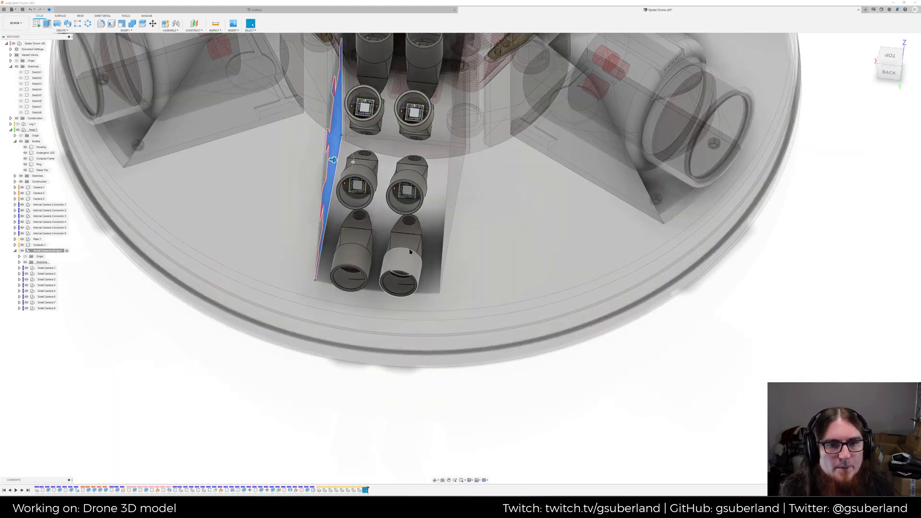
pyautogui.moveTo(333, 160); pyautogui.dragTo(458, 173)
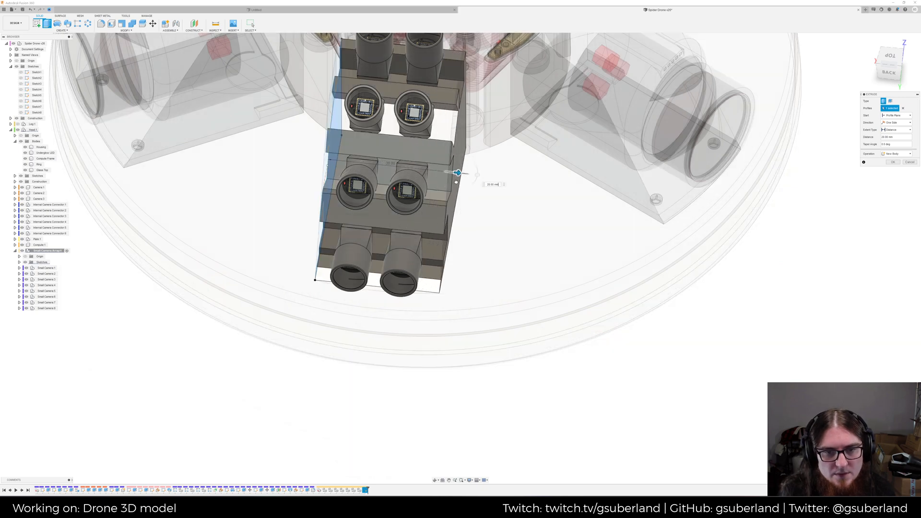
pyautogui.press('Return')
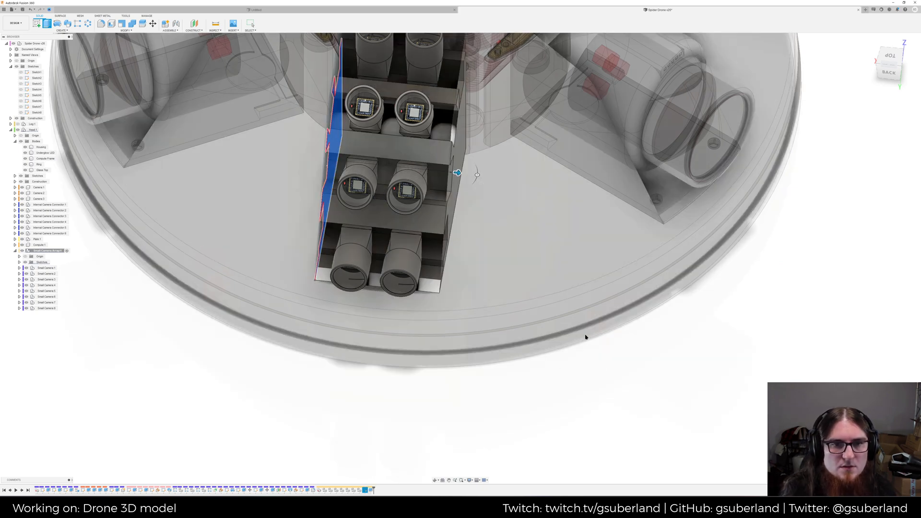
# Examine the extruded stepped mount and how the camera pairs sit in it within the head's rear recess
pyautogui.keyDown('shift'); pyautogui.moveTo(563, 347); pyautogui.dragTo(459, 282, button='middle'); pyautogui.keyUp('shift')
pyautogui.scroll(-3, 310, 309)
pyautogui.keyDown('shift'); pyautogui.moveTo(310, 309); pyautogui.dragTo(626, 326, button='middle'); pyautogui.keyUp('shift')
pyautogui.scroll(3, 619, 313)
pyautogui.scroll(-3, 680, 334)
pyautogui.scroll(5, 644, 319)
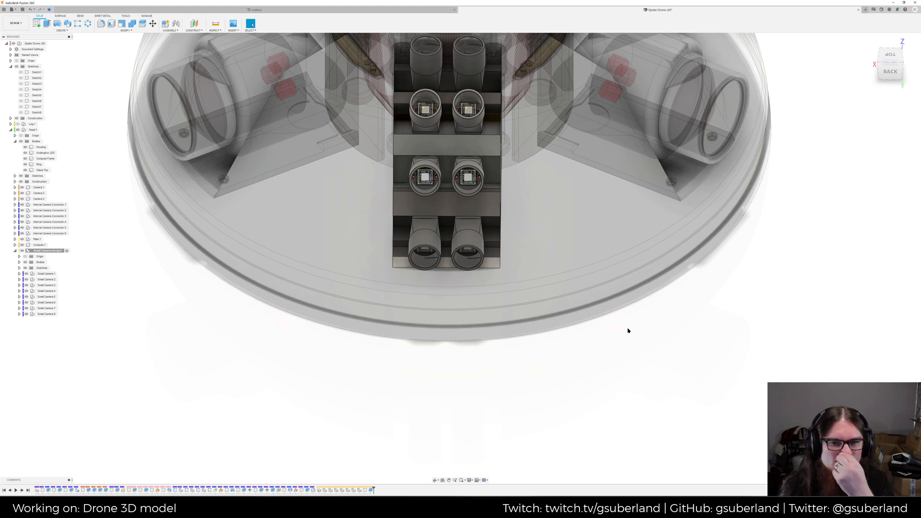
pyautogui.click(639, 263)
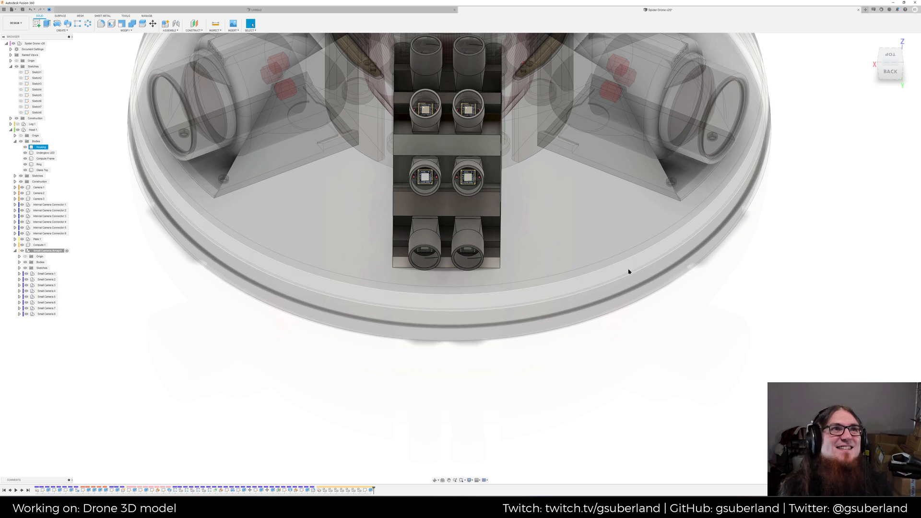
pyautogui.moveTo(615, 270); pyautogui.dragTo(627, 323, button='middle')
pyautogui.scroll(3, 616, 287)
pyautogui.scroll(-3, 615, 271)
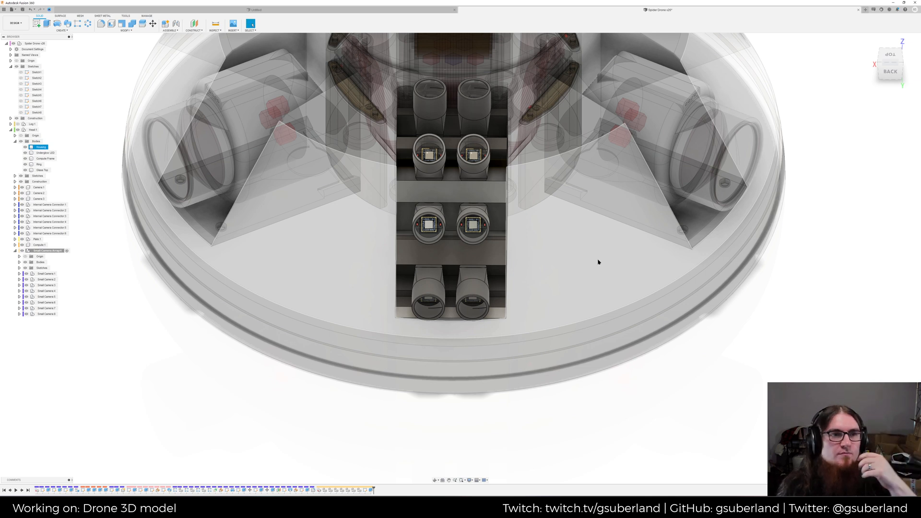
pyautogui.press('Escape')
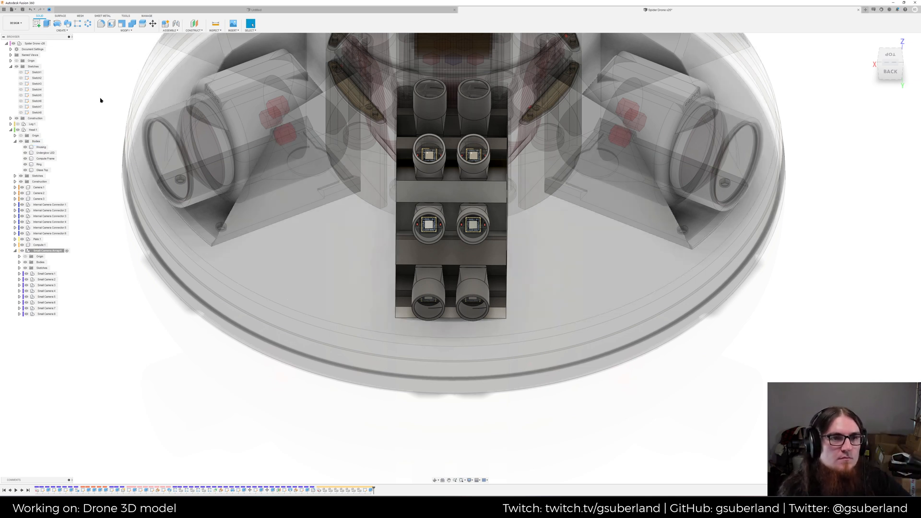
pyautogui.click(83, 31)
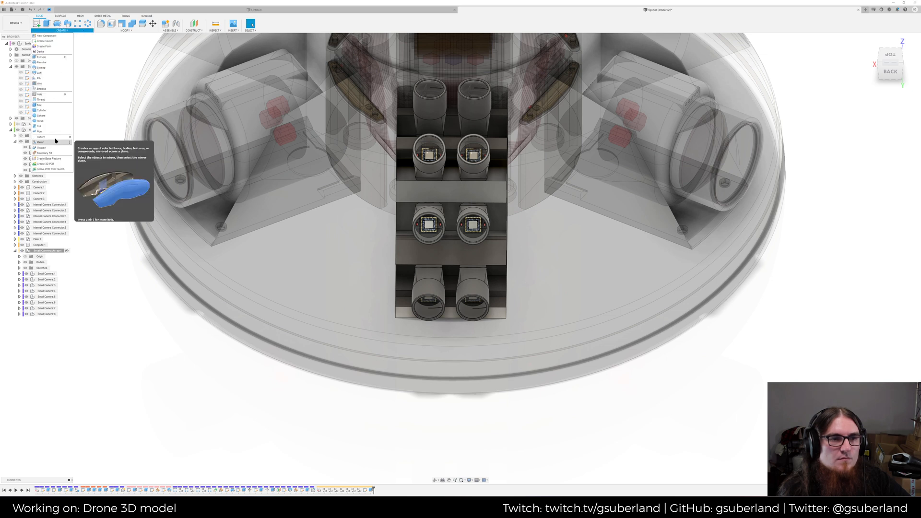
pyautogui.moveTo(57, 138)
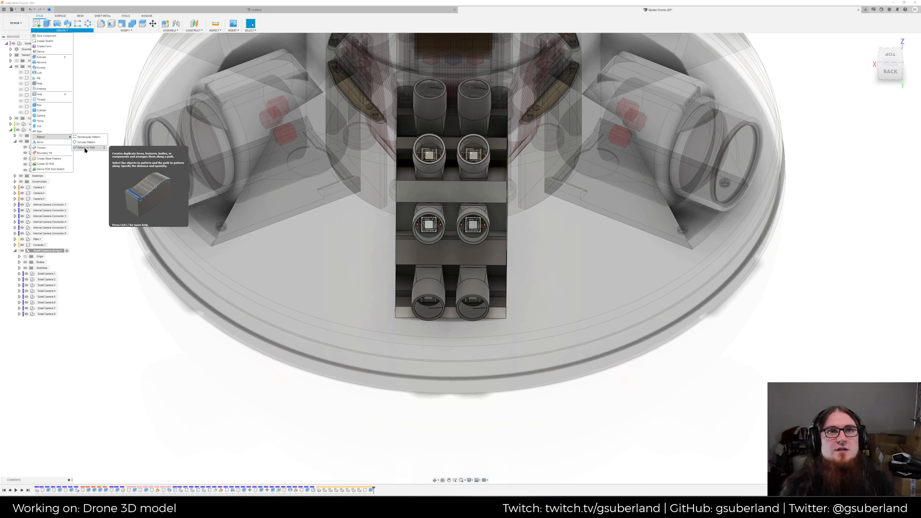
pyautogui.click(123, 166)
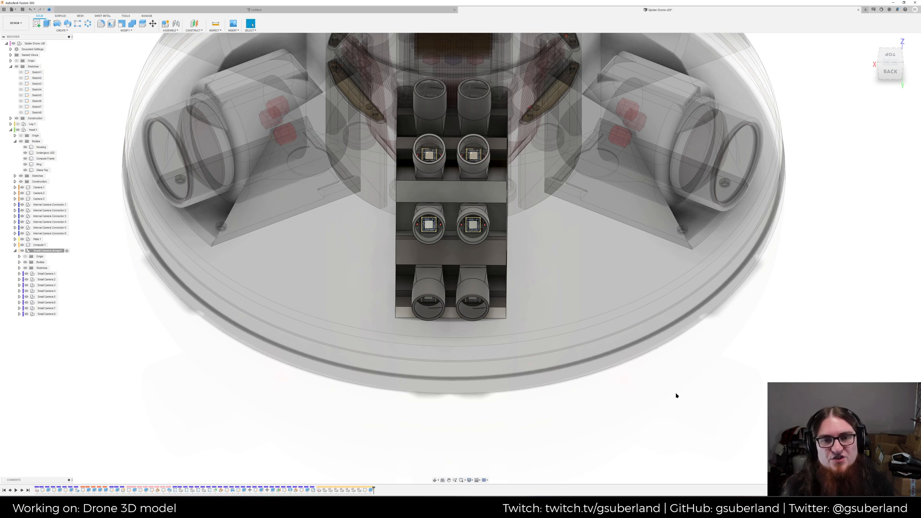
pyautogui.keyDown('shift'); pyautogui.moveTo(676, 386); pyautogui.dragTo(575, 356, button='middle'); pyautogui.keyUp('shift')
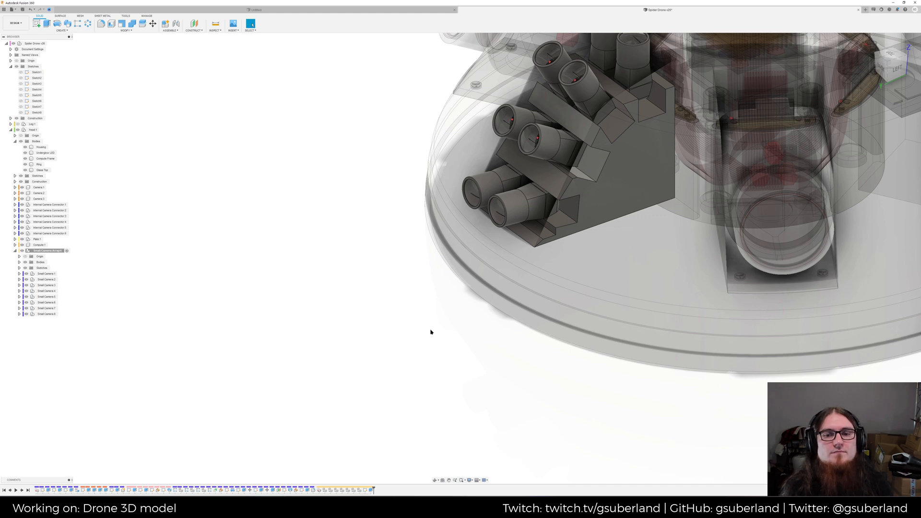
pyautogui.keyDown('shift'); pyautogui.moveTo(429, 330); pyautogui.dragTo(339, 340, button='middle'); pyautogui.keyUp('shift')
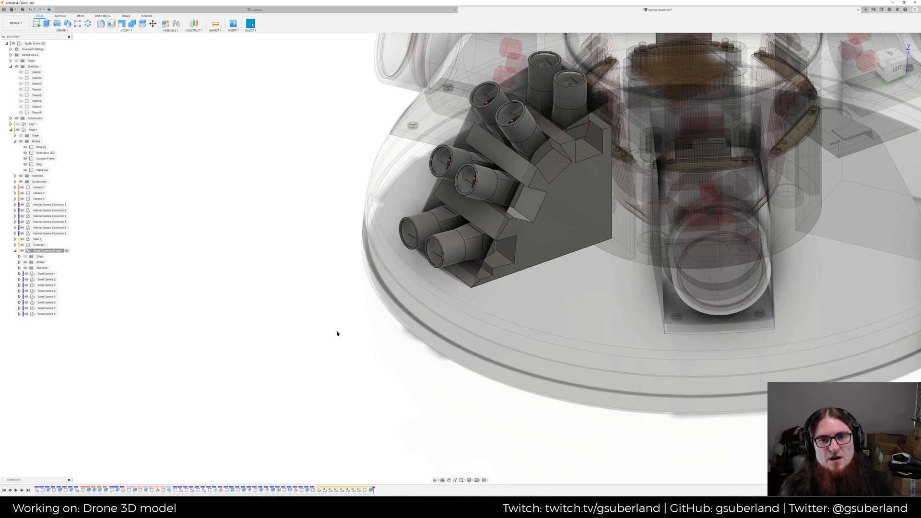
# Undo the mount extrusion and the outline segments back to those around the -60 degree camera pair
pyautogui.hotkey('ctrl', 'z')
pyautogui.hotkey('ctrl', 'z')
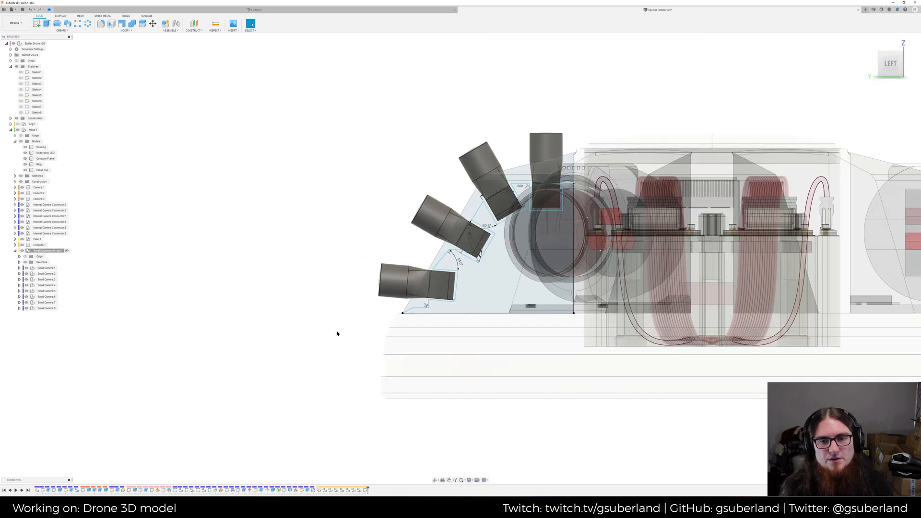
pyautogui.hotkey('ctrl', 'z')
pyautogui.hotkey('ctrl', 'z')
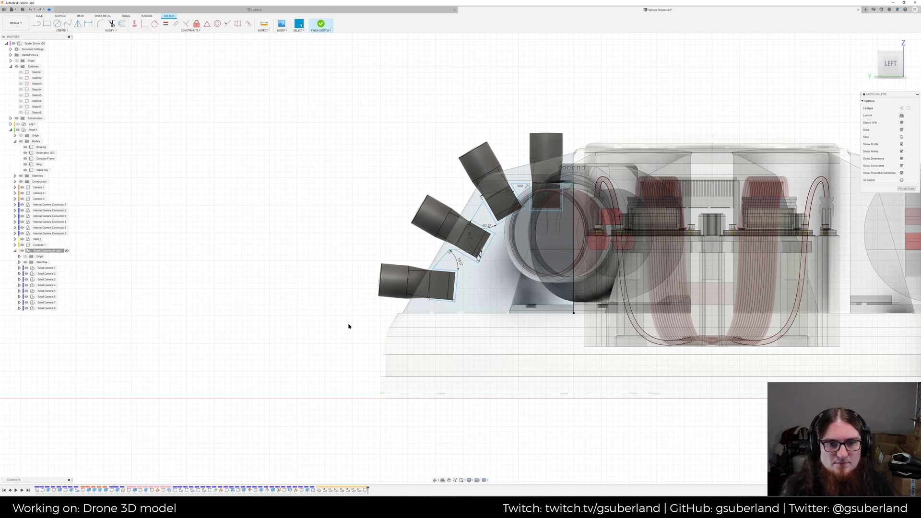
pyautogui.hotkey('ctrl', 'z')
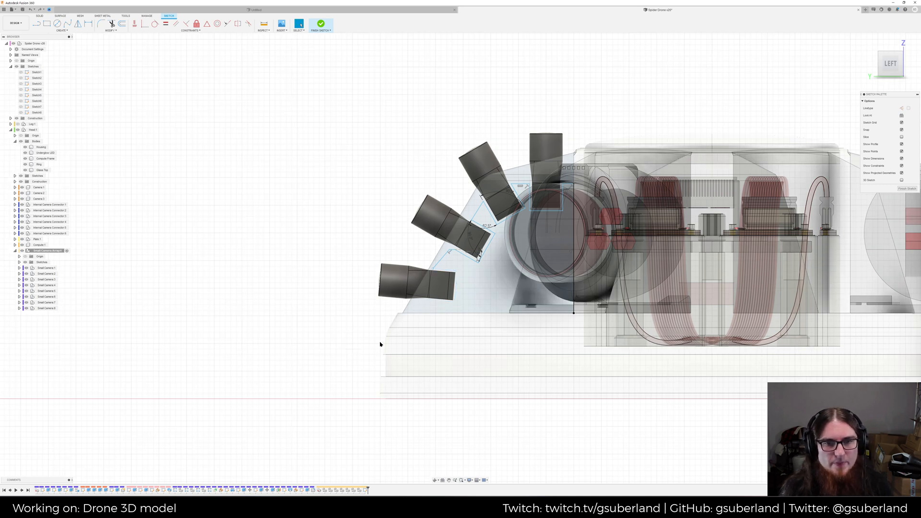
pyautogui.hotkey('ctrl', 'z')
pyautogui.hotkey('ctrl', 'z')
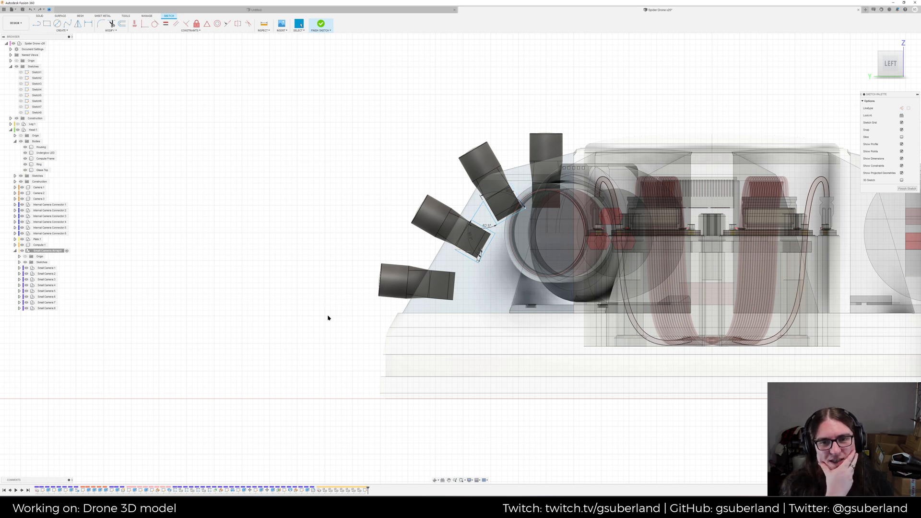
pyautogui.hotkey('ctrl', 'z')
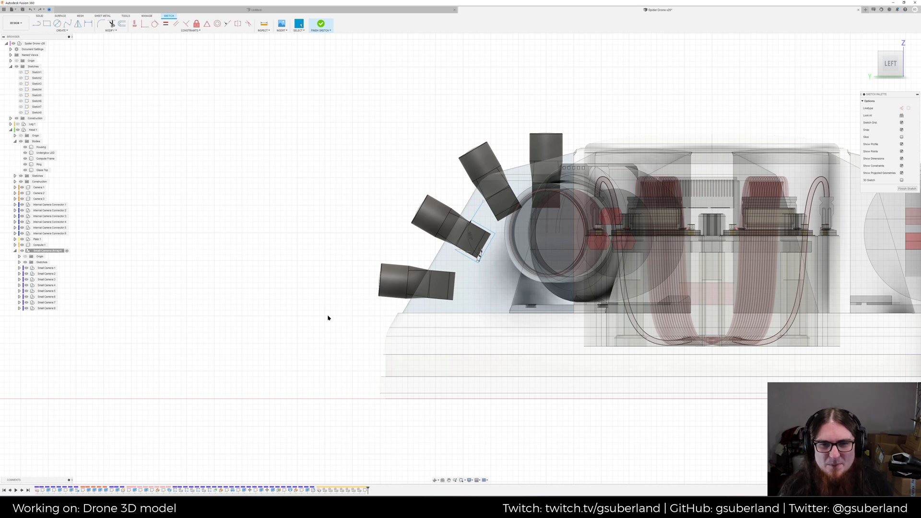
# Undo the remaining mount sketch and all tilted camera copies, back to the original upright pair of small cameras
pyautogui.hotkey('ctrl', 'z')
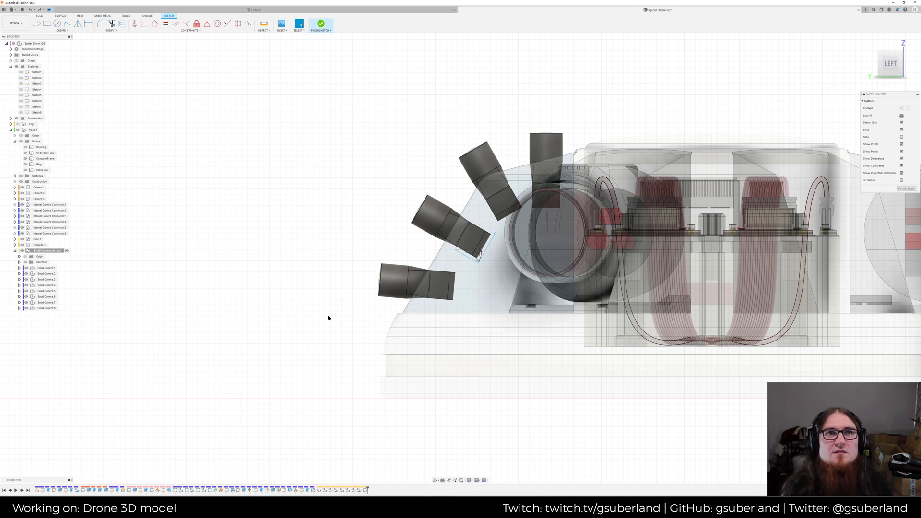
pyautogui.hotkey('ctrl', 'z')
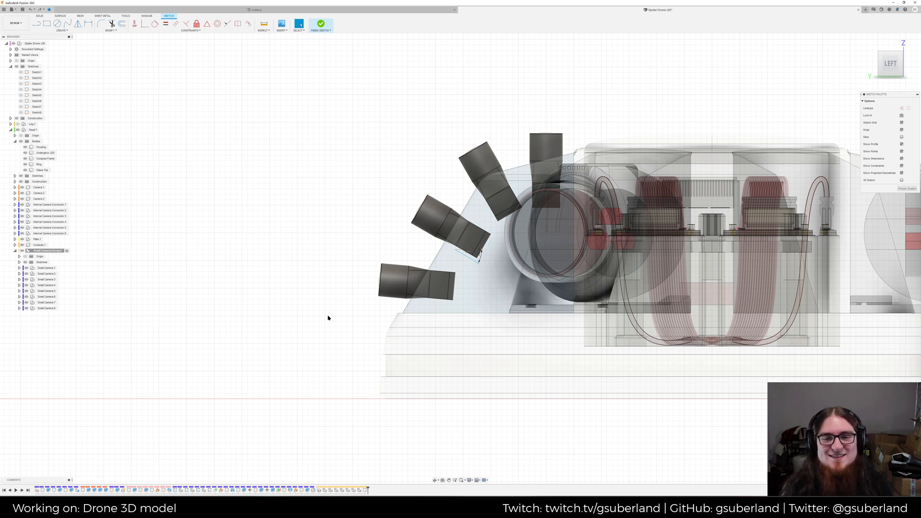
pyautogui.hotkey('ctrl', 'z')
pyautogui.hotkey('ctrl', 'z')
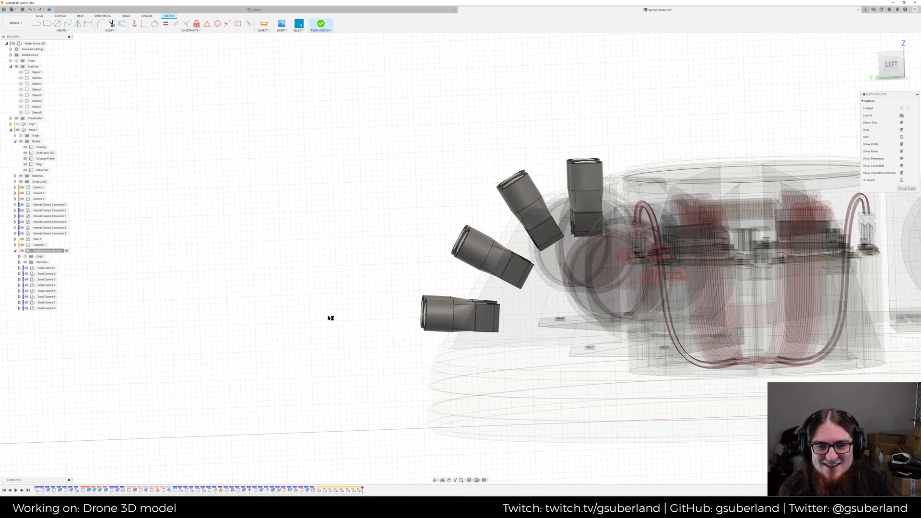
pyautogui.hotkey('ctrl', 'z')
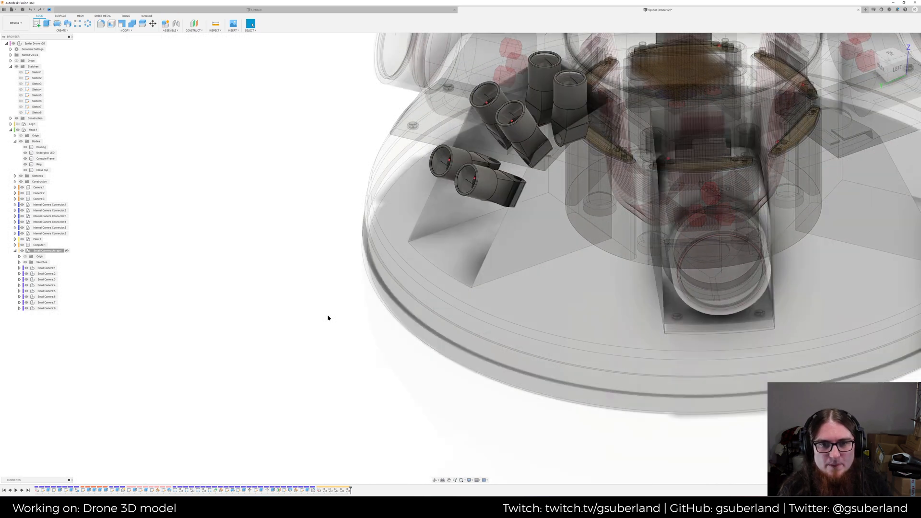
pyautogui.hotkey('ctrl', 'z')
pyautogui.hotkey('ctrl', 'z')
pyautogui.hotkey('ctrl', 'z')
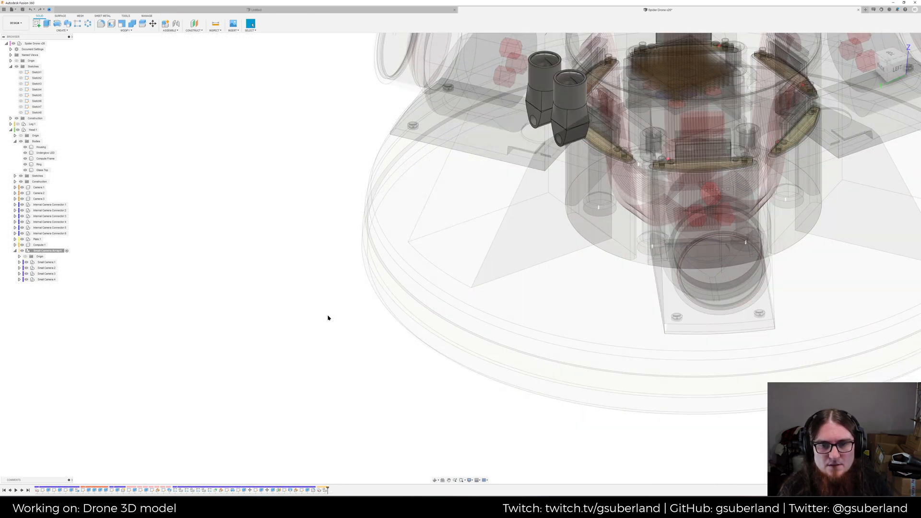
# Construct a plane offset from the side wall of the rear recess inward into the recess
pyautogui.click(456, 175)
pyautogui.rightClick(453, 177)
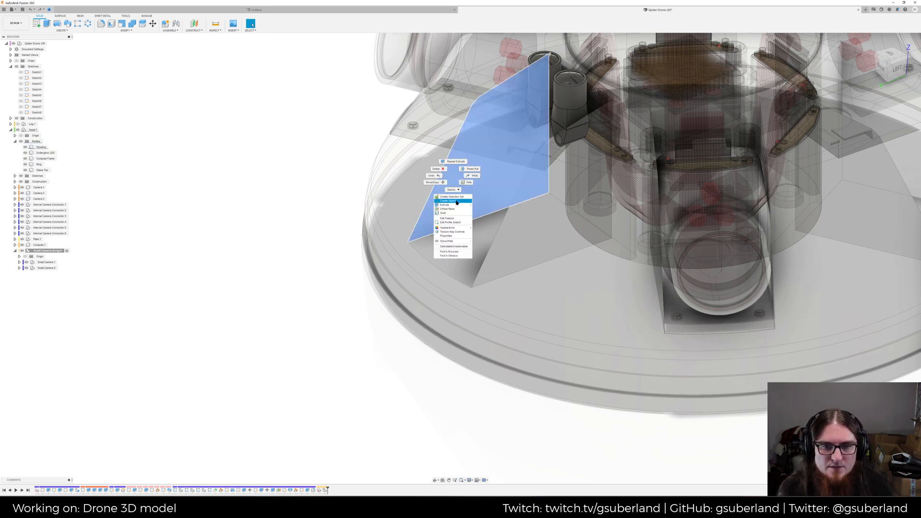
pyautogui.click(188, 32)
pyautogui.click(190, 32)
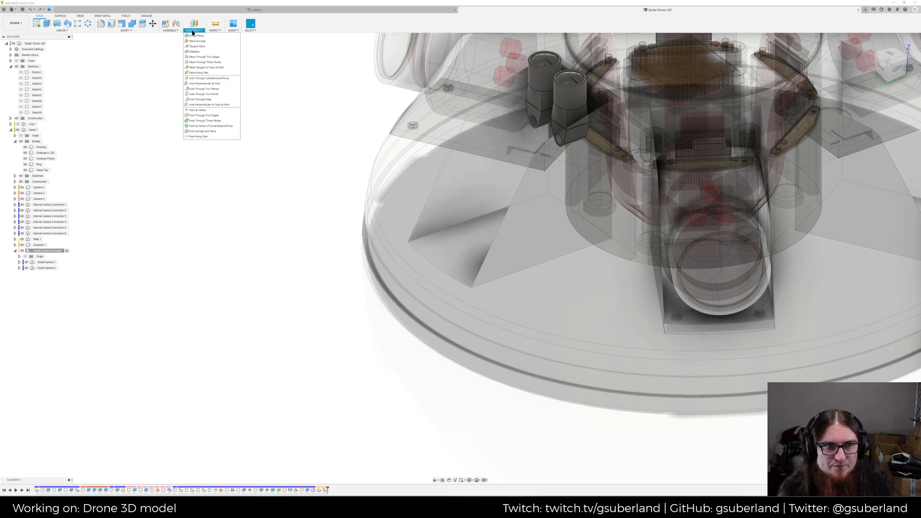
pyautogui.click(201, 39)
pyautogui.click(494, 182)
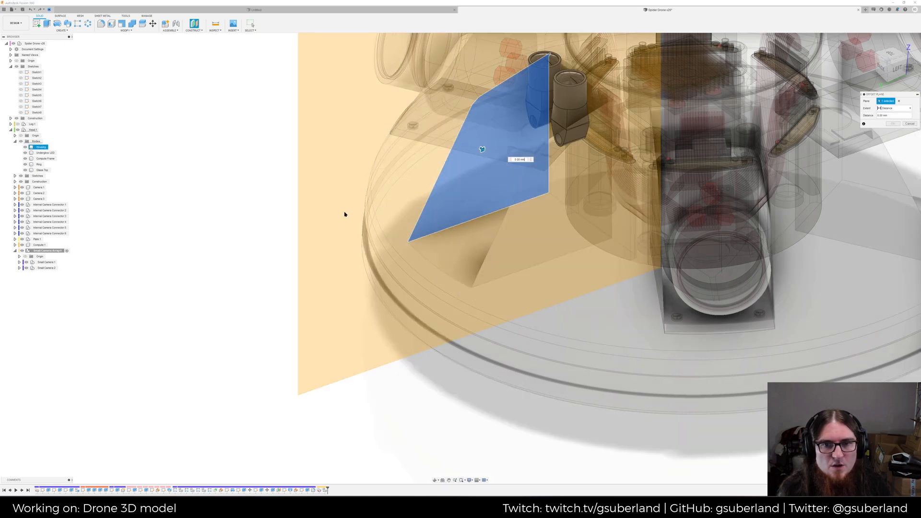
pyautogui.keyDown('shift'); pyautogui.moveTo(293, 231); pyautogui.dragTo(319, 232, button='middle'); pyautogui.keyUp('shift')
pyautogui.moveTo(295, 113); pyautogui.dragTo(324, 116)
pyautogui.keyDown('shift'); pyautogui.moveTo(328, 157); pyautogui.dragTo(330, 169, button='middle'); pyautogui.keyUp('shift')
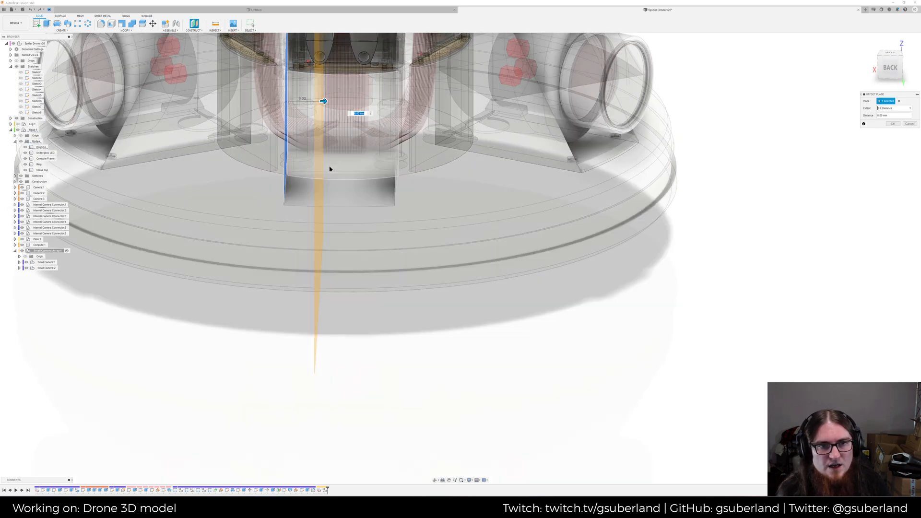
pyautogui.press('Return')
# Create a sketch on the new offset plane inside the rear recess, seen straight from the side
pyautogui.keyDown('shift'); pyautogui.moveTo(470, 230); pyautogui.dragTo(477, 376, button='middle'); pyautogui.keyUp('shift')
pyautogui.scroll(3, 410, 191)
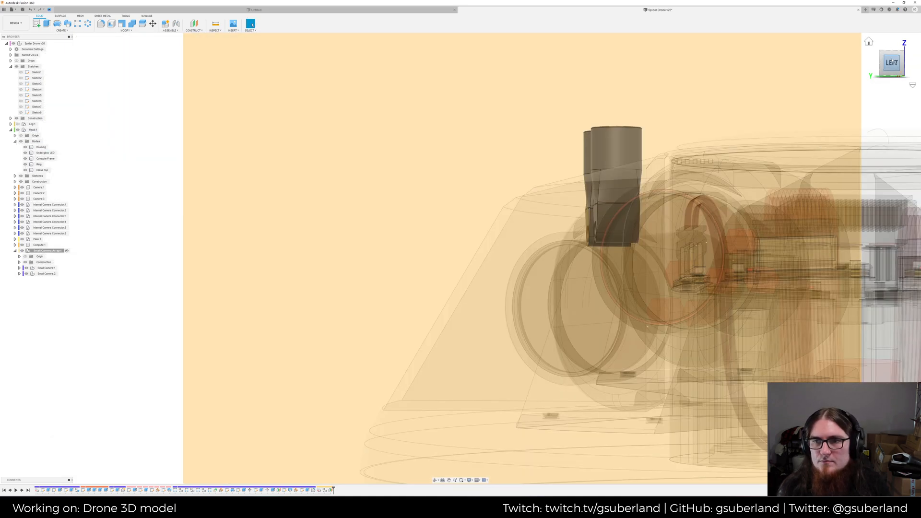
pyautogui.click(891, 63)
pyautogui.rightClick(411, 104)
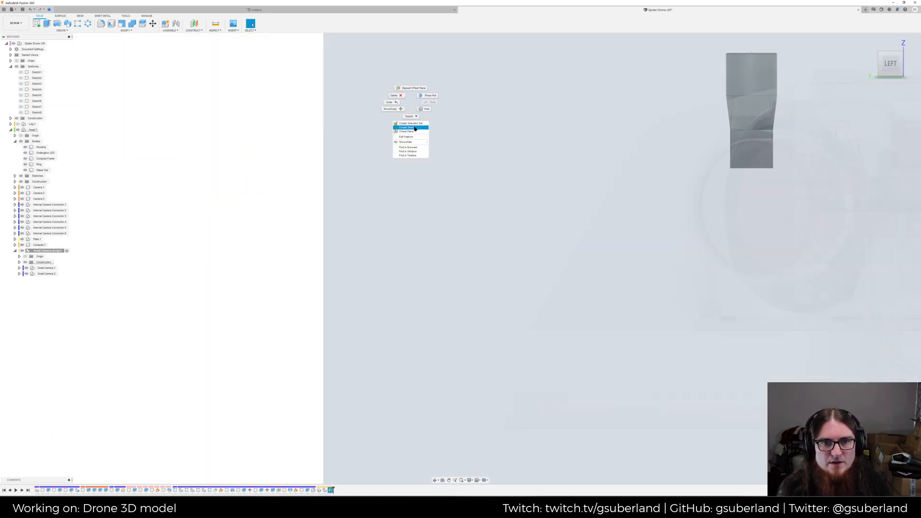
pyautogui.click(415, 128)
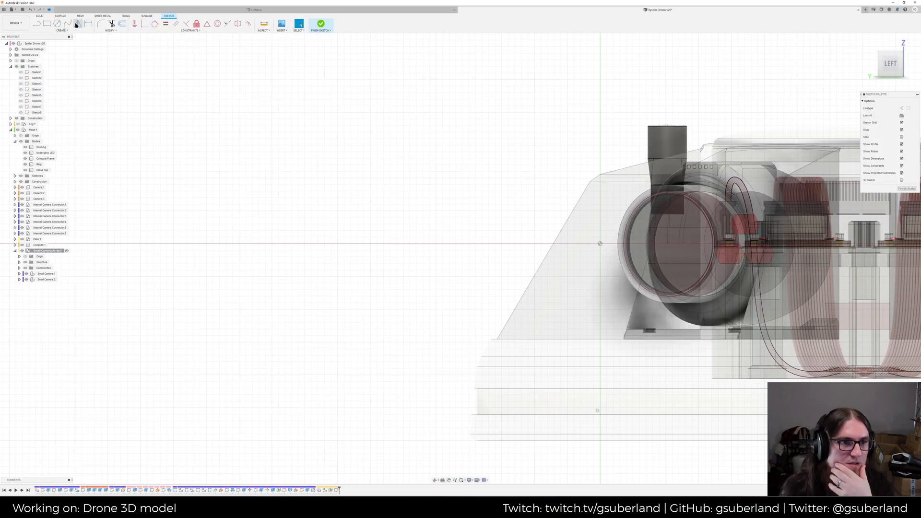
# Draw a two-point fit point spline from the upright camera pair's lower outer corner diagonally down to near the recess floor
pyautogui.click(68, 24)
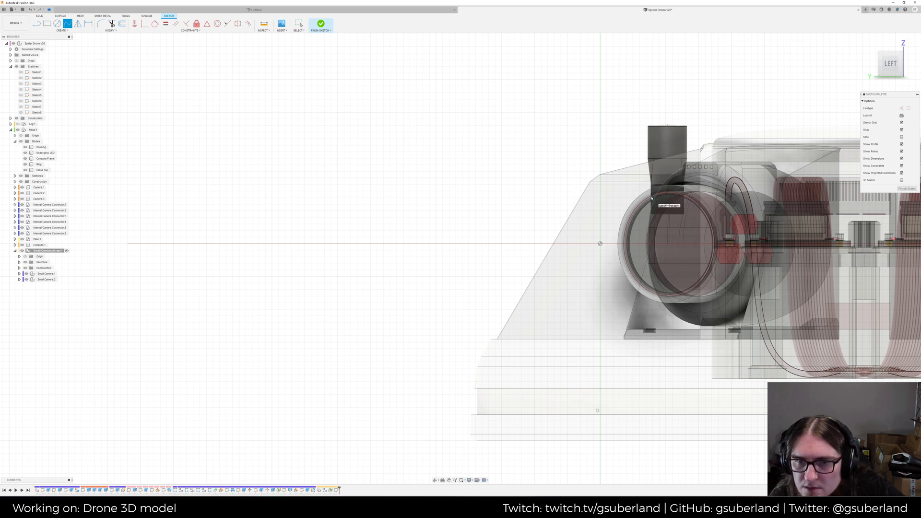
pyautogui.keyDown('shift'); pyautogui.moveTo(618, 201); pyautogui.dragTo(648, 211, button='middle'); pyautogui.keyUp('shift')
pyautogui.click(893, 63)
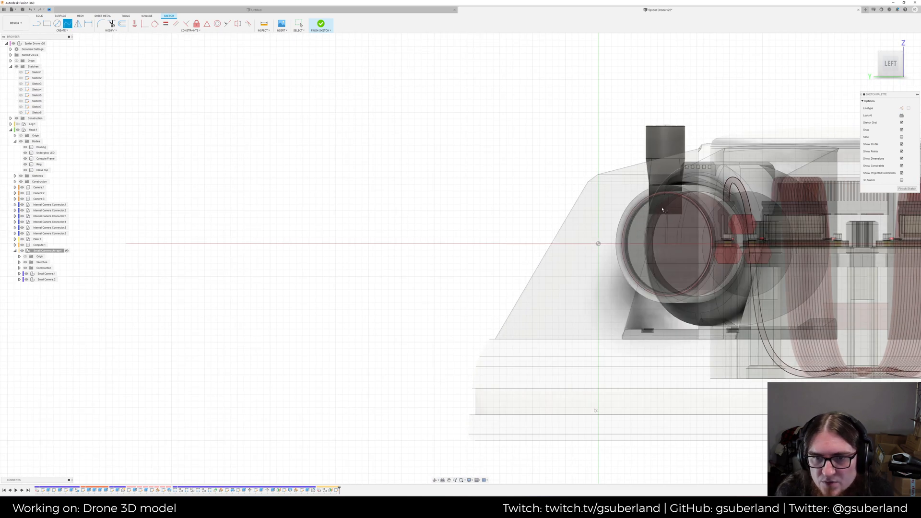
pyautogui.click(622, 225)
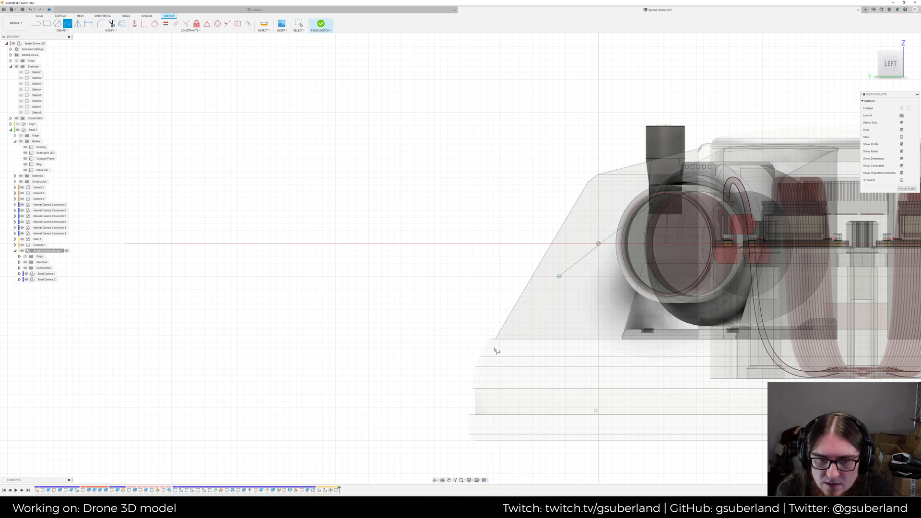
pyautogui.click(532, 322)
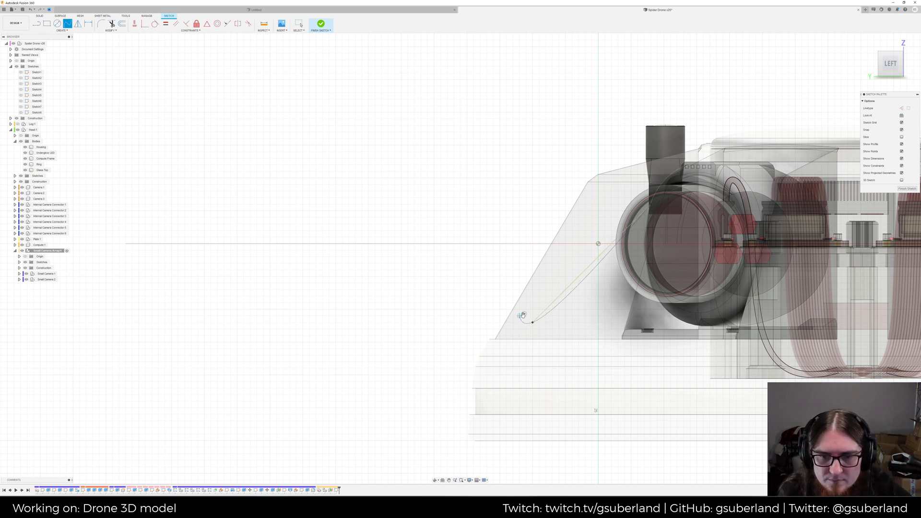
pyautogui.rightClick(409, 248)
pyautogui.click(426, 243)
pyautogui.press('Escape')
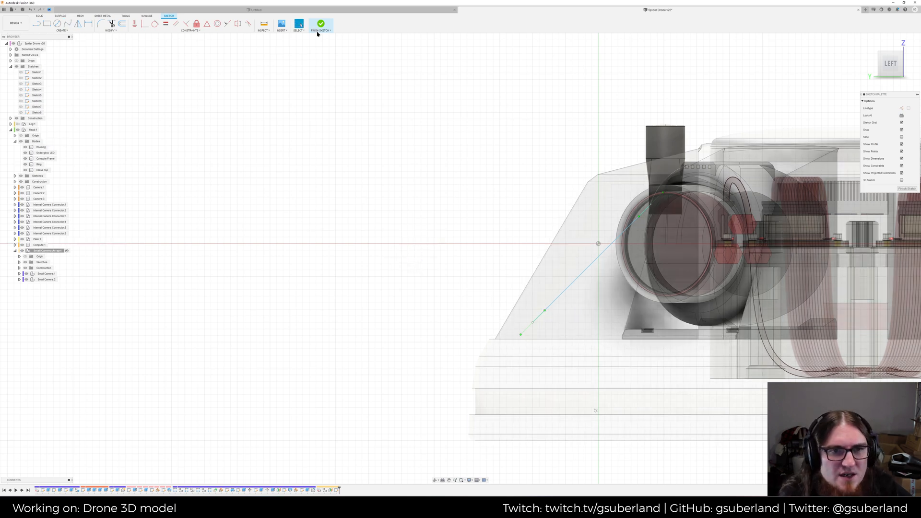
# Bow the spline outward with its tangent handles, making the lower end steep and the upper end nearly horizontal at the cameras
pyautogui.click(298, 30)
pyautogui.moveTo(318, 70)
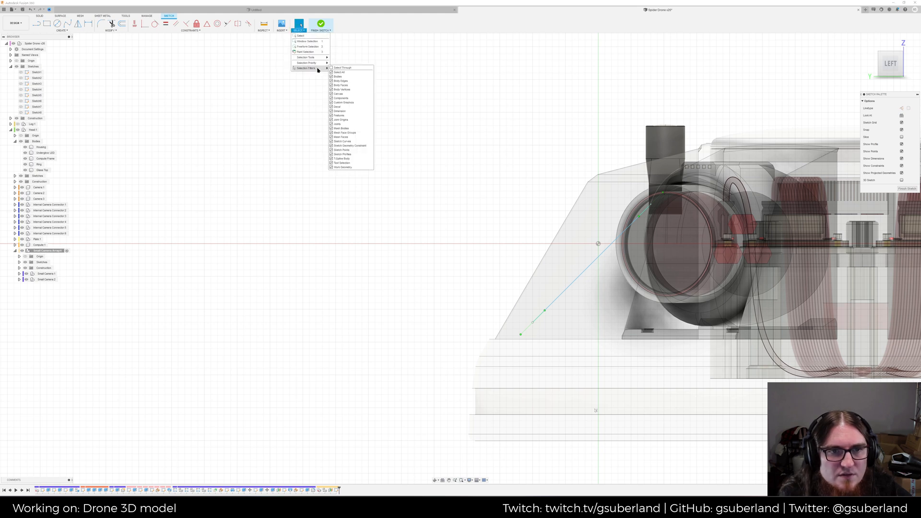
pyautogui.click(533, 322)
pyautogui.moveTo(544, 310); pyautogui.dragTo(531, 309)
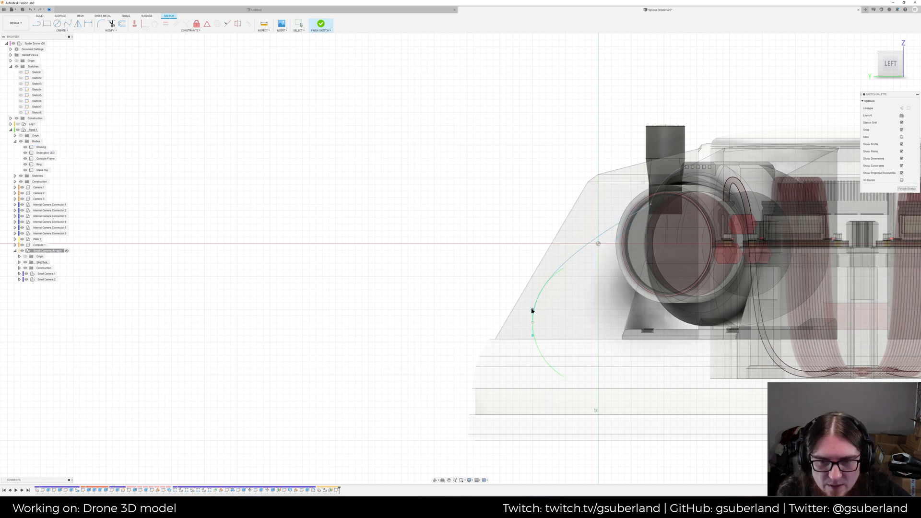
pyautogui.moveTo(536, 310); pyautogui.dragTo(538, 302)
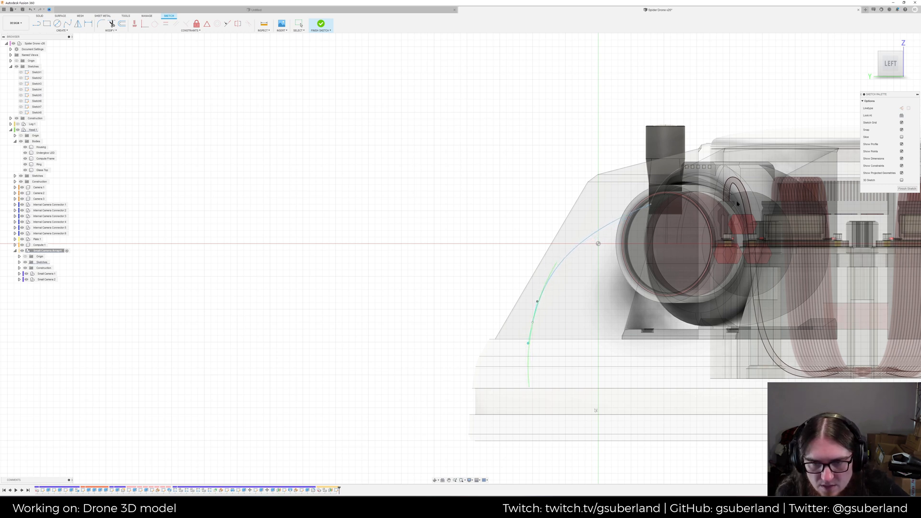
pyautogui.click(670, 199)
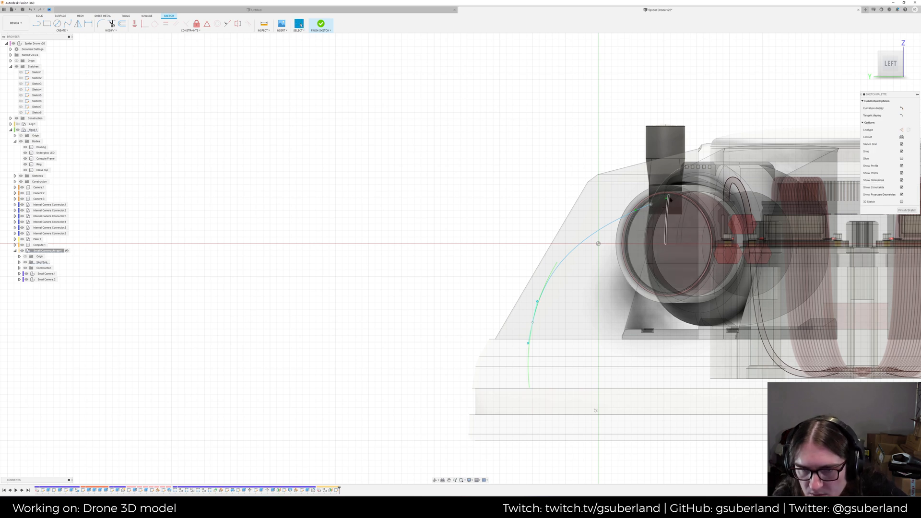
pyautogui.moveTo(666, 198); pyautogui.dragTo(664, 206)
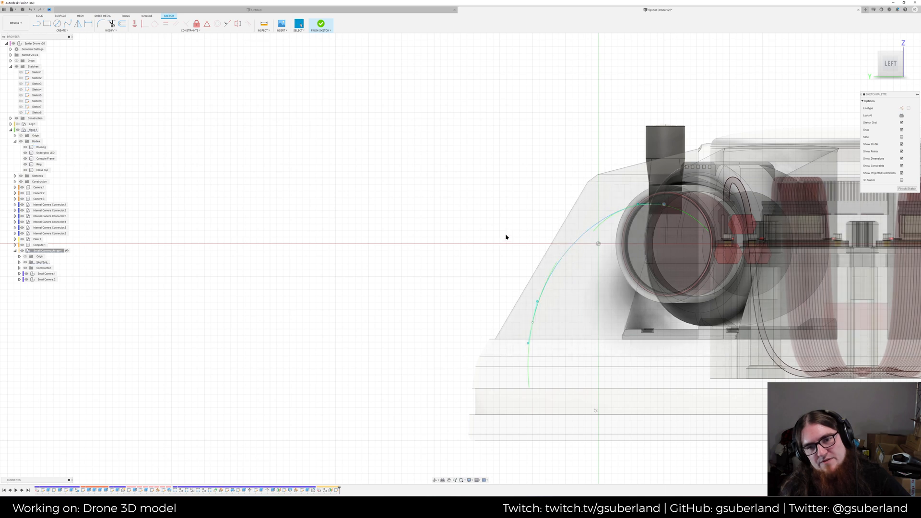
# Shorten and fine-tune the tangent handle at the spline's lower end, and finish the sketch
pyautogui.click(533, 324)
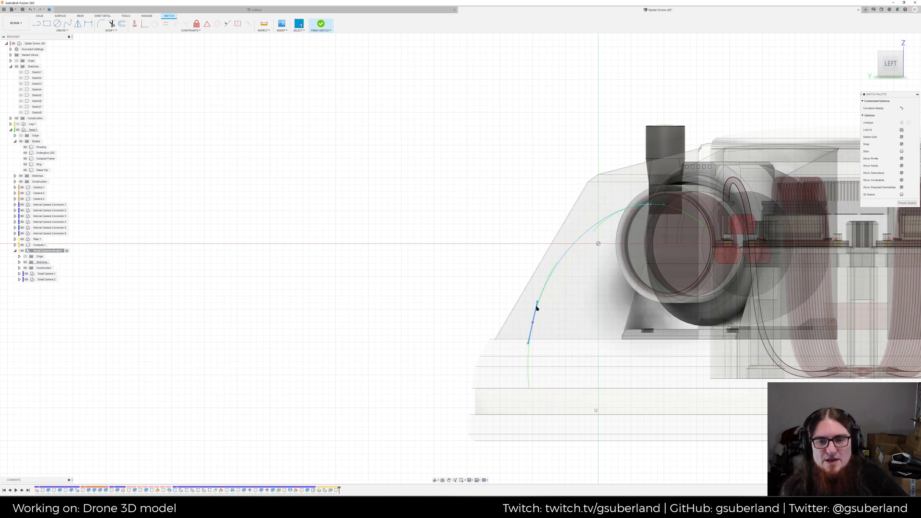
pyautogui.moveTo(537, 302); pyautogui.dragTo(535, 311)
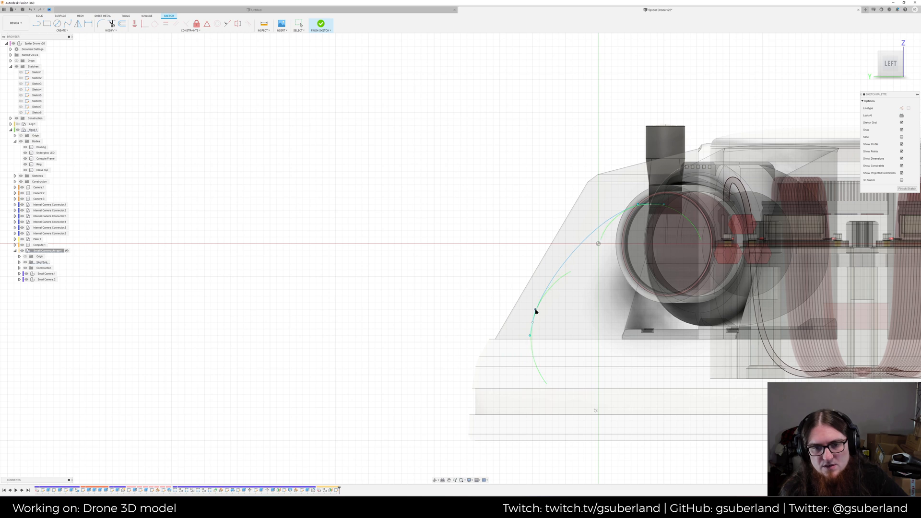
pyautogui.scroll(5, 536, 310)
pyautogui.moveTo(537, 306)
pyautogui.mouseDown()
pyautogui.moveTo(526, 311)
pyautogui.moveTo(533, 309)
pyautogui.mouseUp()
pyautogui.scroll(-5, 530, 315)
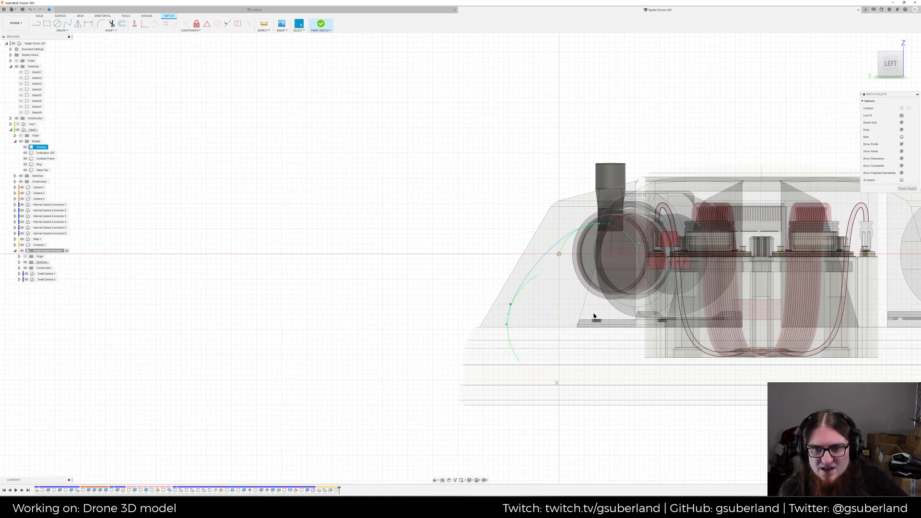
pyautogui.click(322, 25)
pyautogui.keyDown('shift'); pyautogui.moveTo(446, 166); pyautogui.dragTo(458, 174, button='middle'); pyautogui.keyUp('shift')
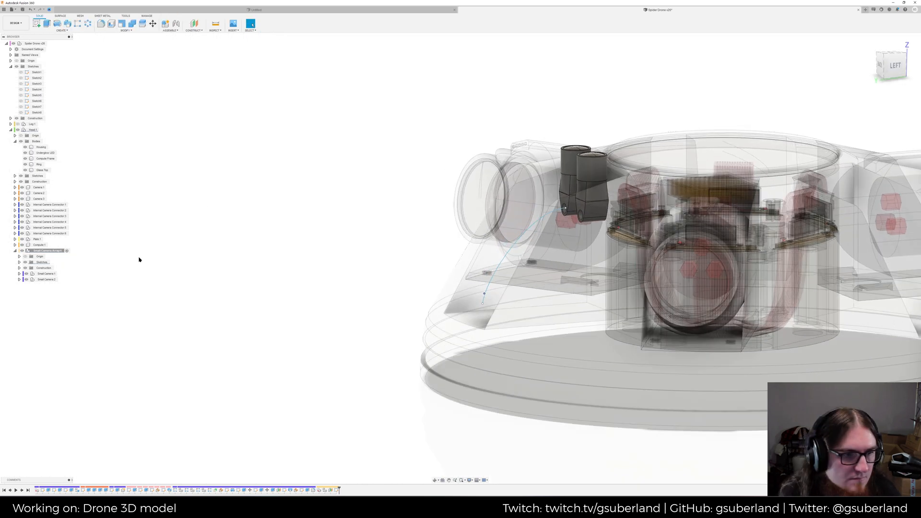
# Set up a Pattern on Path of both small camera components using the curved spline as the path
pyautogui.click(47, 273)
pyautogui.keyDown('shift'); pyautogui.click(47, 279); pyautogui.keyUp('shift')
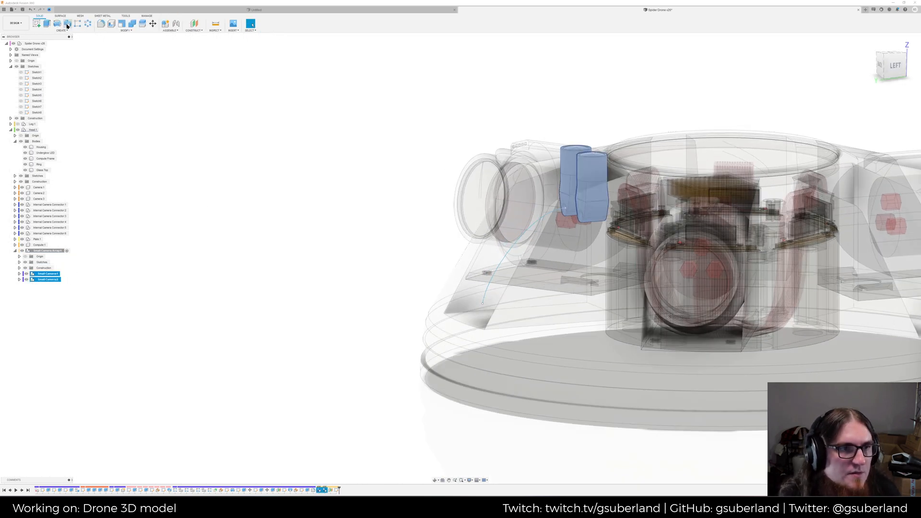
pyautogui.click(62, 31)
pyautogui.moveTo(53, 137)
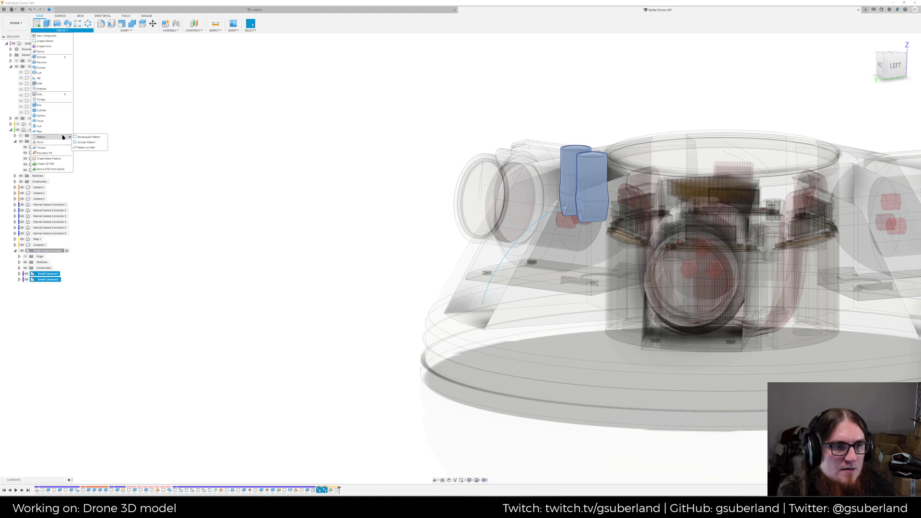
pyautogui.click(87, 149)
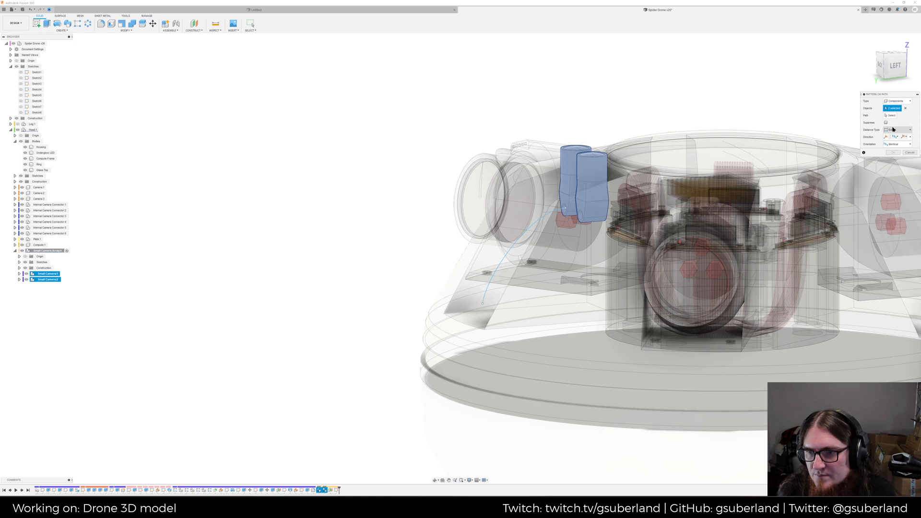
pyautogui.click(890, 115)
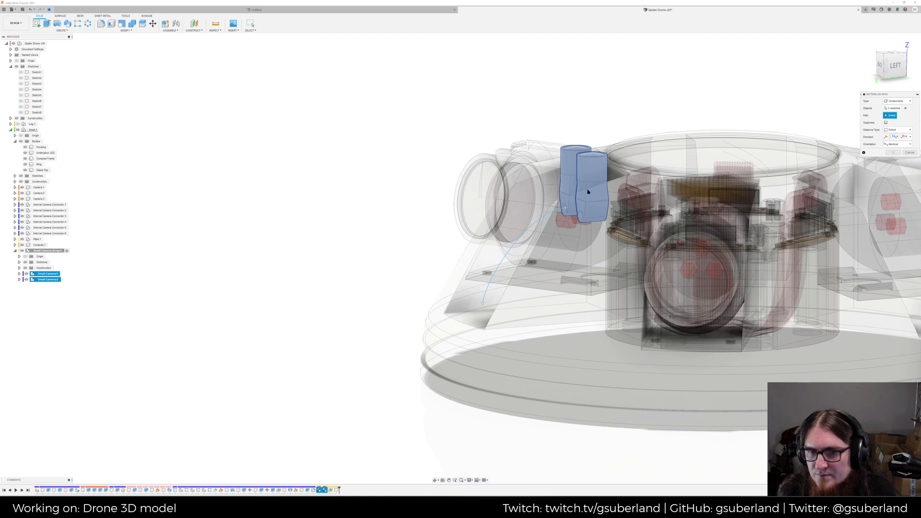
pyautogui.click(513, 246)
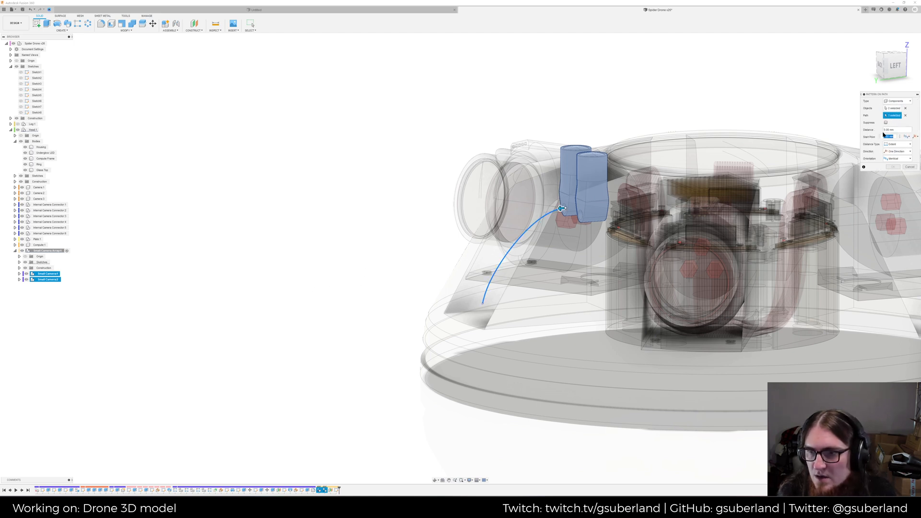
# Try the path pattern with a quantity of 4 and Path Direction orientation, extending the camera pairs to the spline's lower end
pyautogui.moveTo(560, 208); pyautogui.dragTo(489, 280)
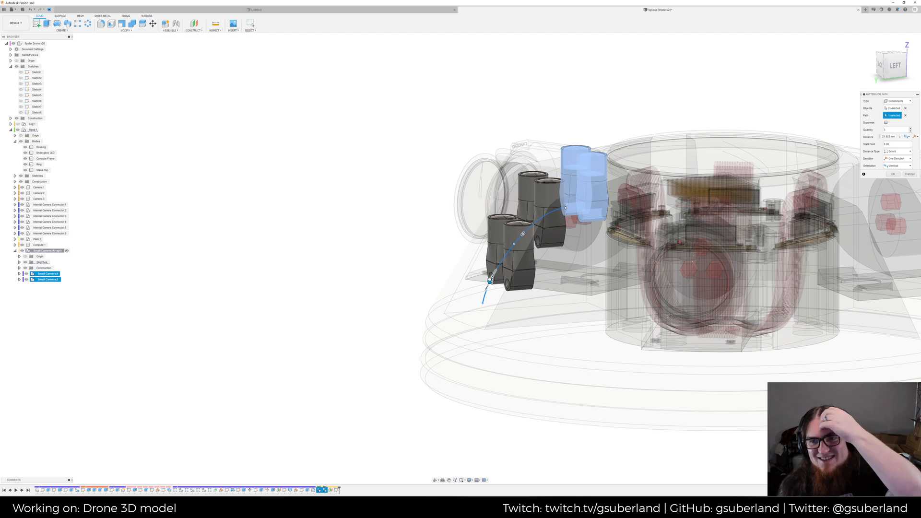
pyautogui.click(891, 167)
pyautogui.click(895, 176)
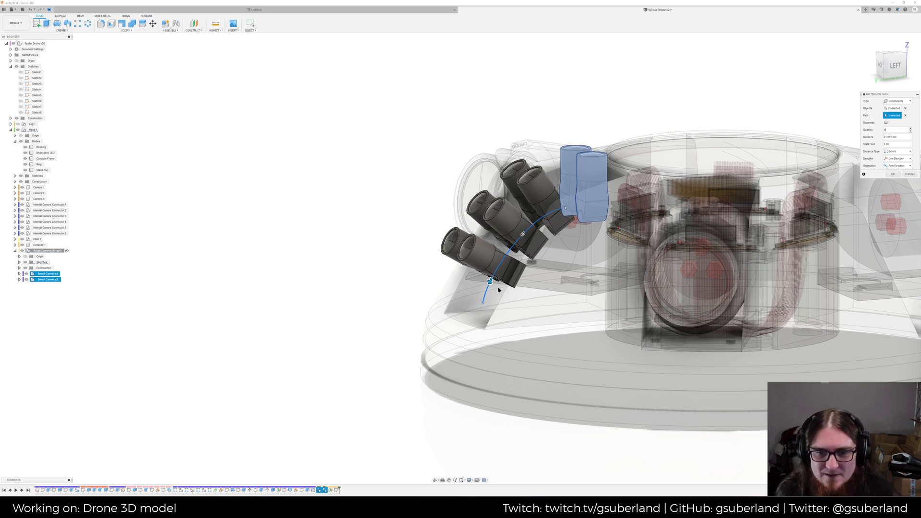
pyautogui.moveTo(486, 286); pyautogui.dragTo(480, 315)
pyautogui.keyDown('shift'); pyautogui.moveTo(592, 333); pyautogui.dragTo(566, 341, button='middle'); pyautogui.keyUp('shift')
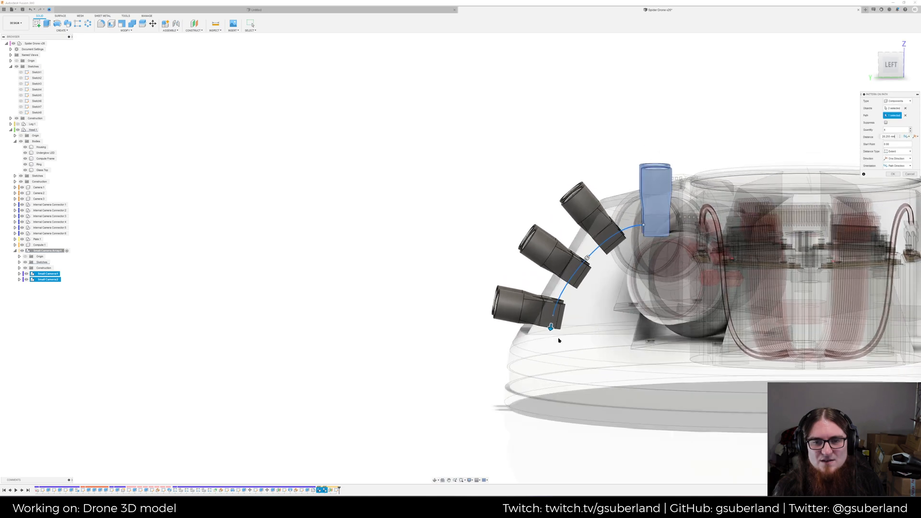
pyautogui.moveTo(551, 327); pyautogui.dragTo(554, 324)
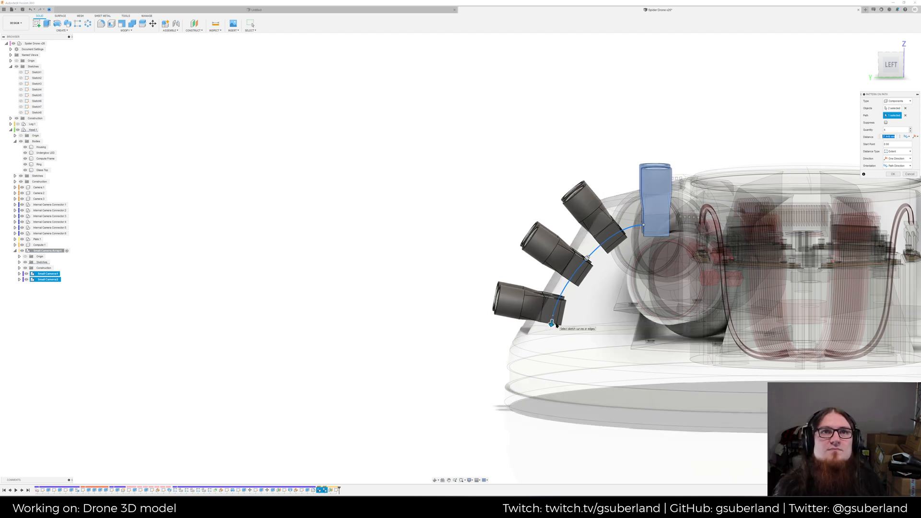
pyautogui.press('Return')
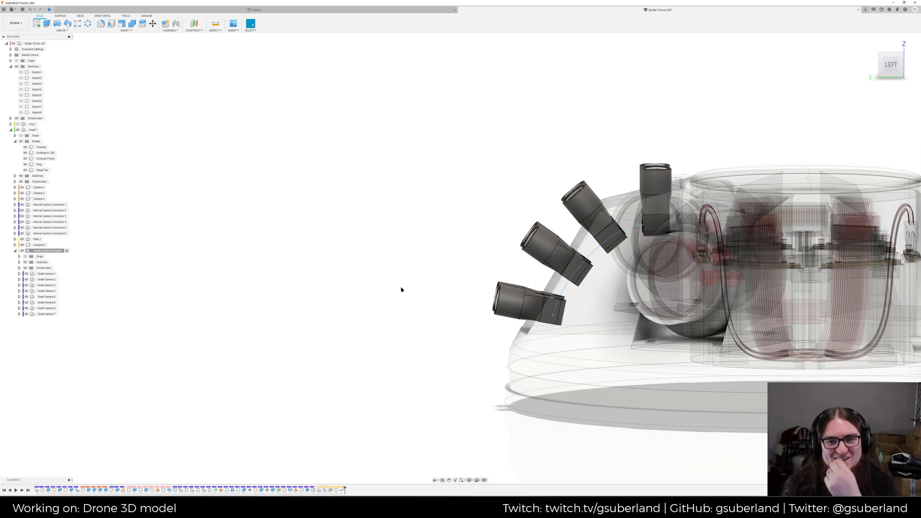
# Undo the path pattern, move the spline's upper end to the middle of the upright cameras' base, and finish the sketch
pyautogui.keyDown('shift'); pyautogui.moveTo(390, 238); pyautogui.dragTo(314, 266, button='middle'); pyautogui.keyUp('shift')
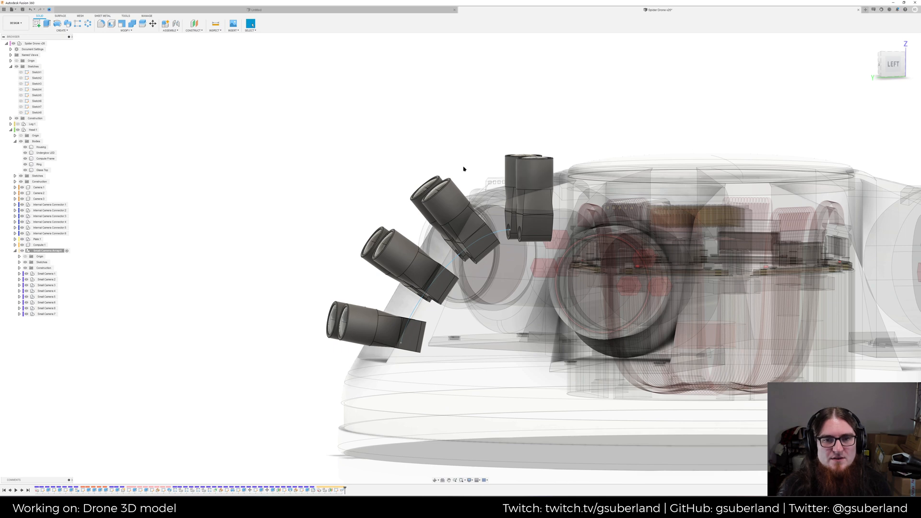
pyautogui.keyDown('shift'); pyautogui.moveTo(456, 140); pyautogui.dragTo(454, 143, button='middle'); pyautogui.keyUp('shift')
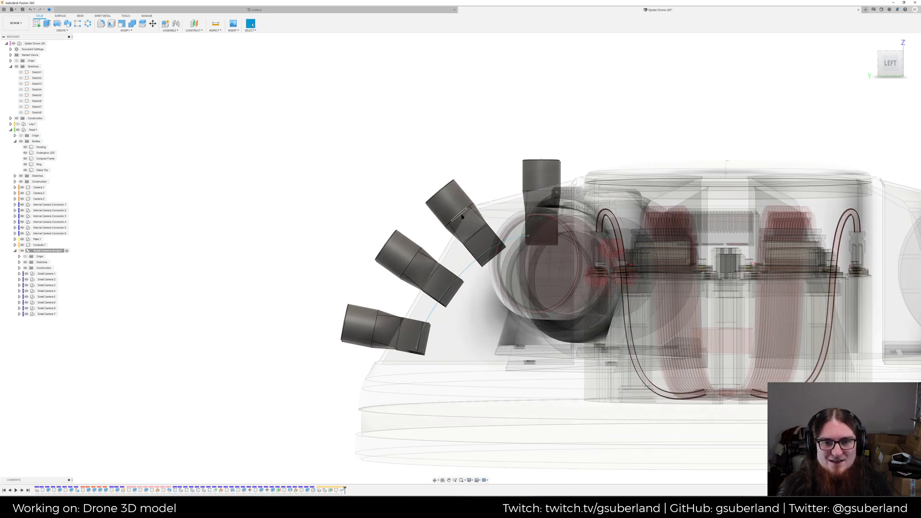
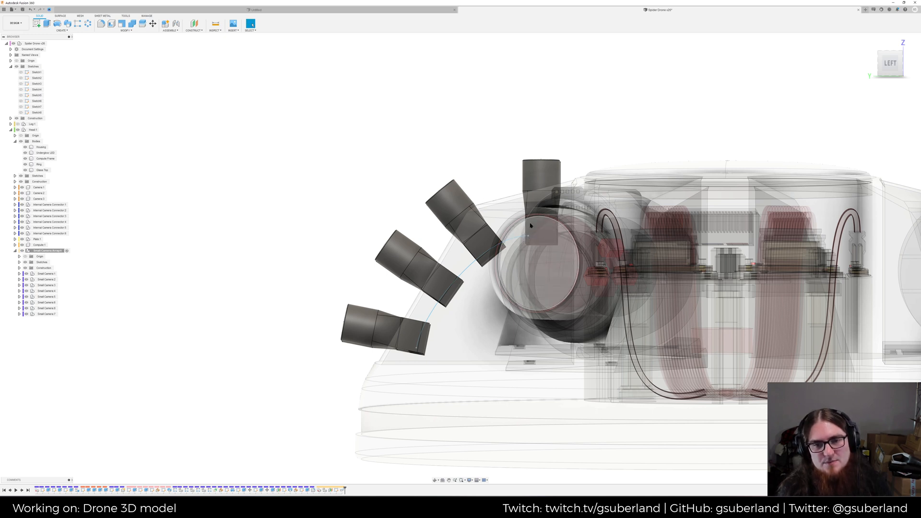
pyautogui.hotkey('ctrl', 'z')
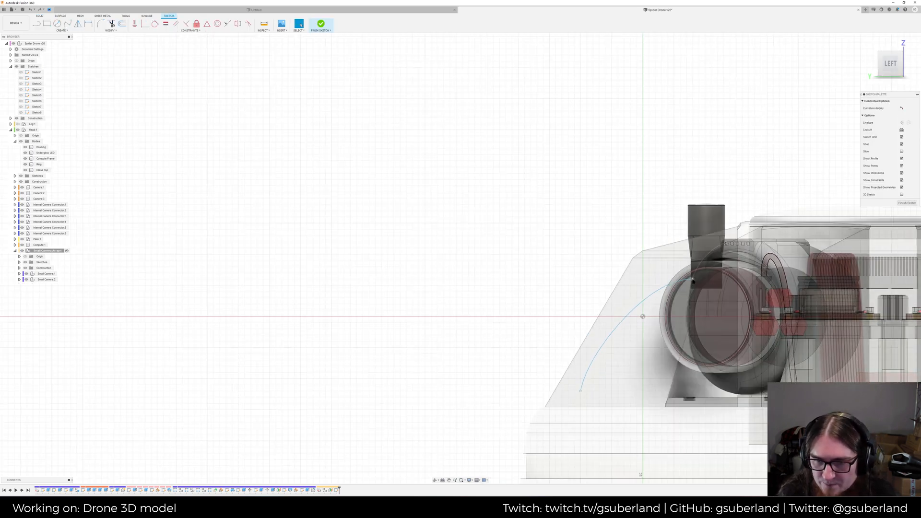
pyautogui.moveTo(692, 280)
pyautogui.mouseDown()
pyautogui.moveTo(706, 277)
pyautogui.moveTo(689, 281)
pyautogui.mouseUp()
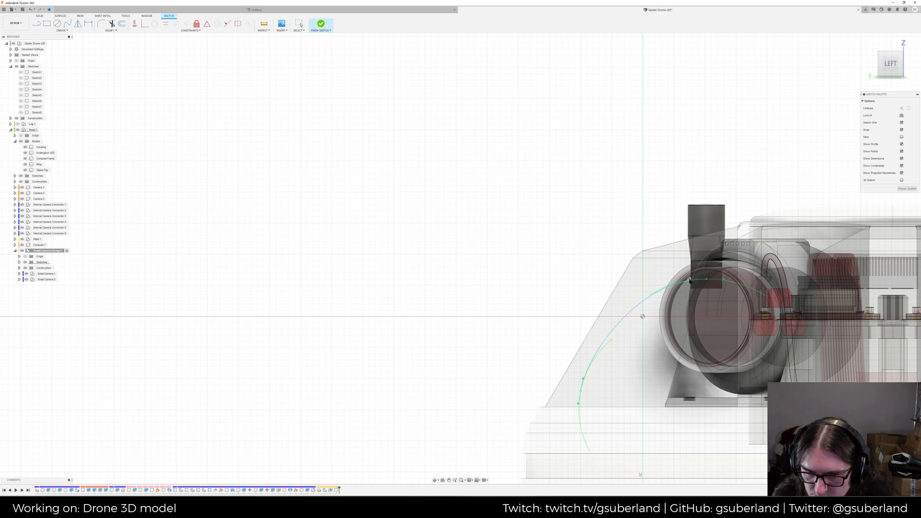
pyautogui.click(321, 25)
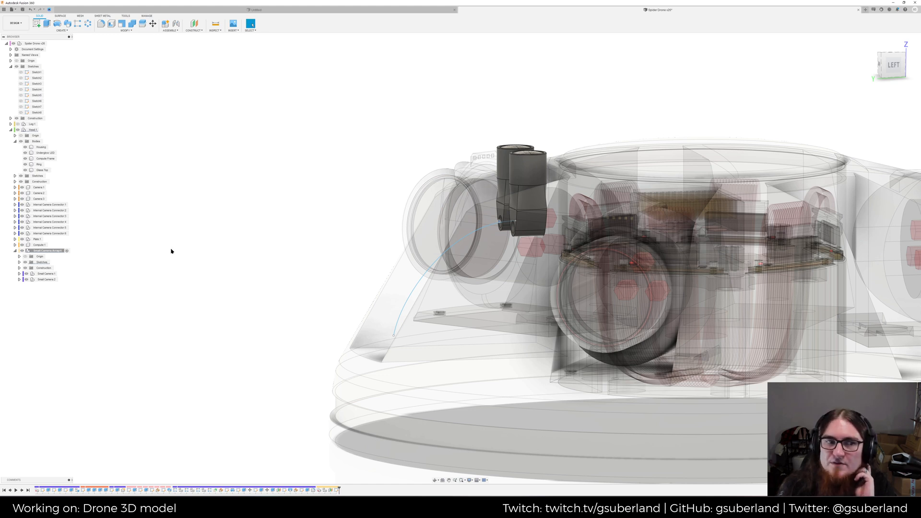
# Start a Pattern on Path of the two upright small camera components with the adjusted spline as the path
pyautogui.click(47, 273)
pyautogui.keyDown('ctrl'); pyautogui.click(82, 280); pyautogui.keyUp('ctrl')
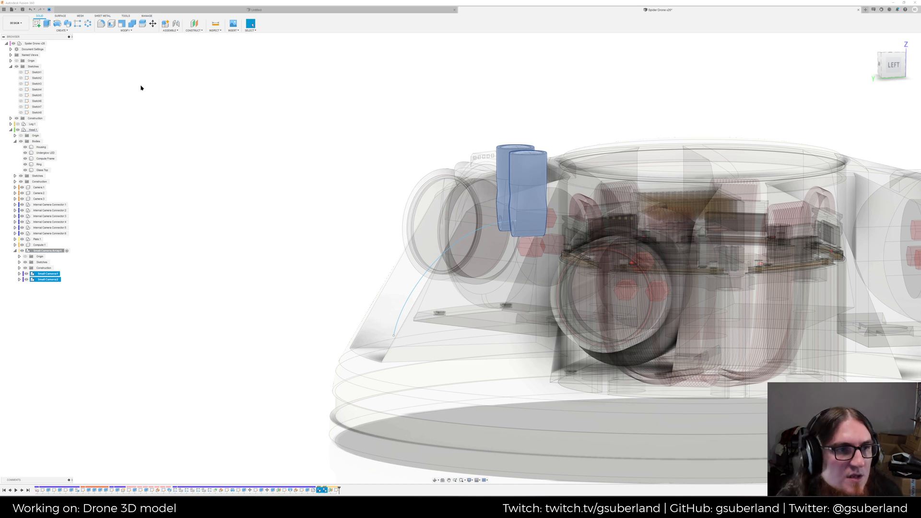
pyautogui.click(58, 29)
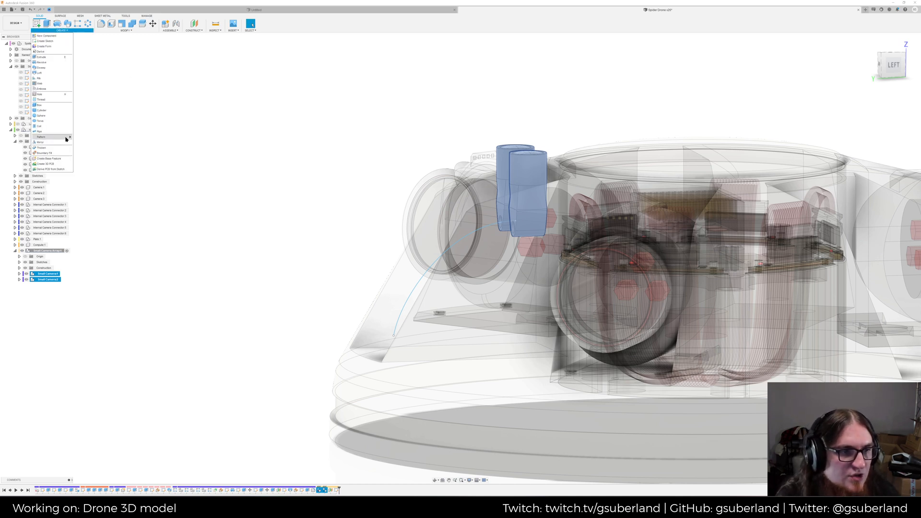
pyautogui.click(86, 147)
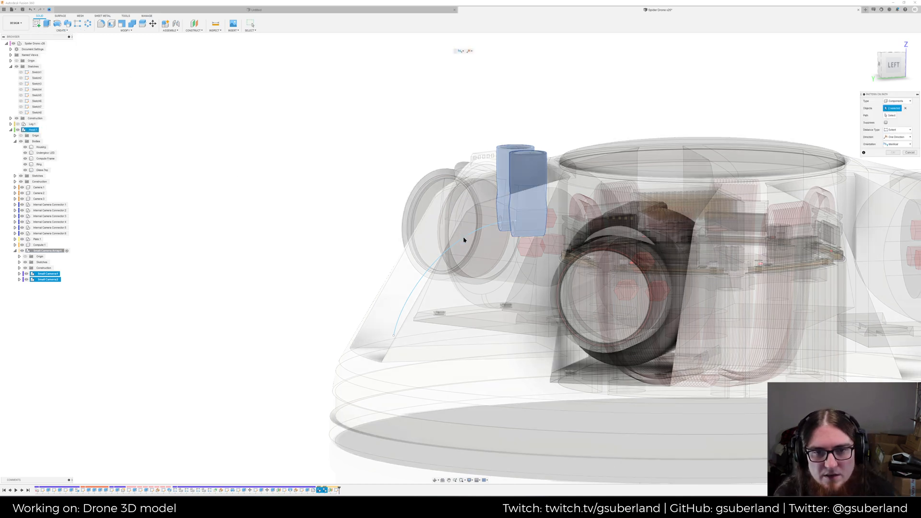
pyautogui.click(888, 115)
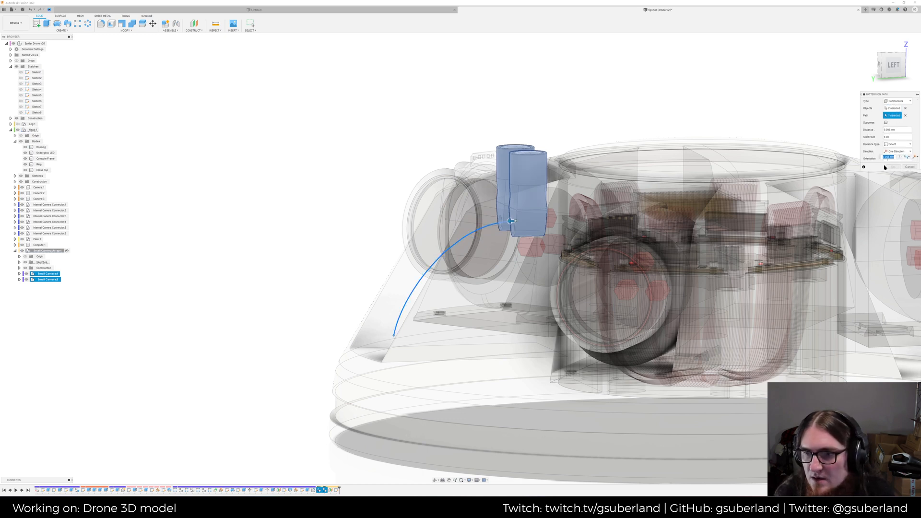
# Create the path pattern with Path Direction orientation, a quantity of 4, and an extent of about 28 mm along the spline
pyautogui.click(891, 158)
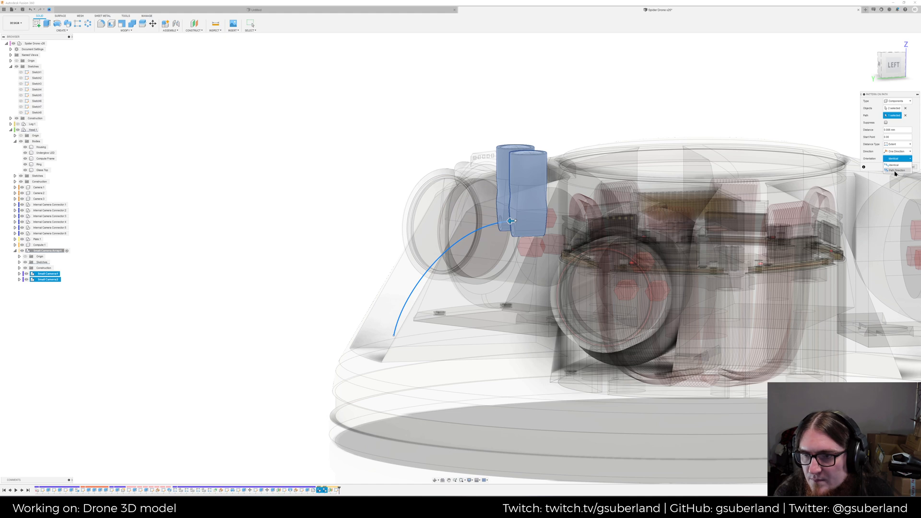
pyautogui.click(895, 171)
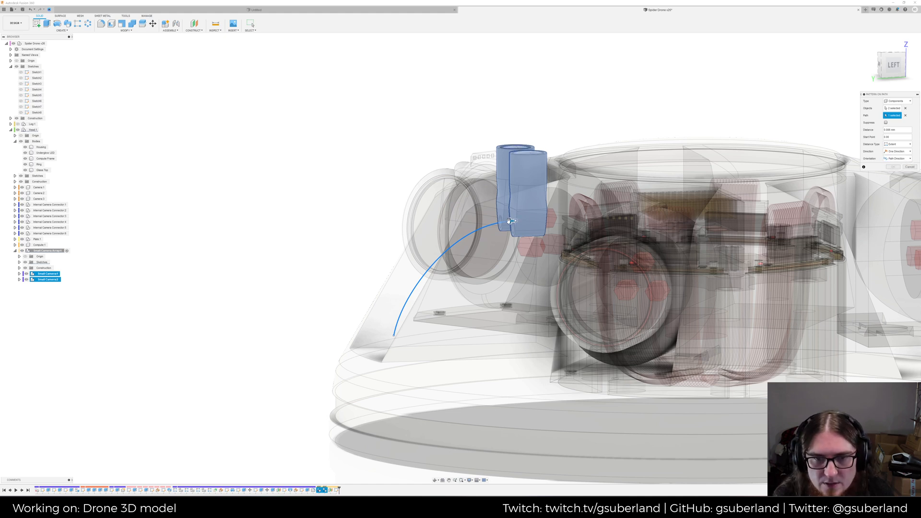
pyautogui.moveTo(484, 234); pyautogui.dragTo(410, 296)
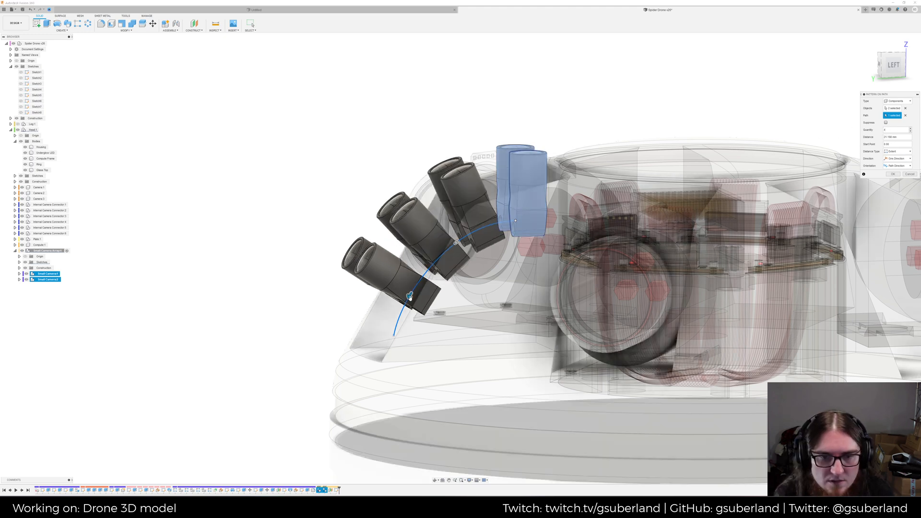
pyautogui.moveTo(409, 296); pyautogui.dragTo(386, 335)
pyautogui.moveTo(560, 304)
pyautogui.keyDown('shift'); pyautogui.mouseDown(button='middle')
pyautogui.moveTo(604, 305)
pyautogui.moveTo(564, 297)
pyautogui.mouseUp(button='middle'); pyautogui.keyUp('shift')
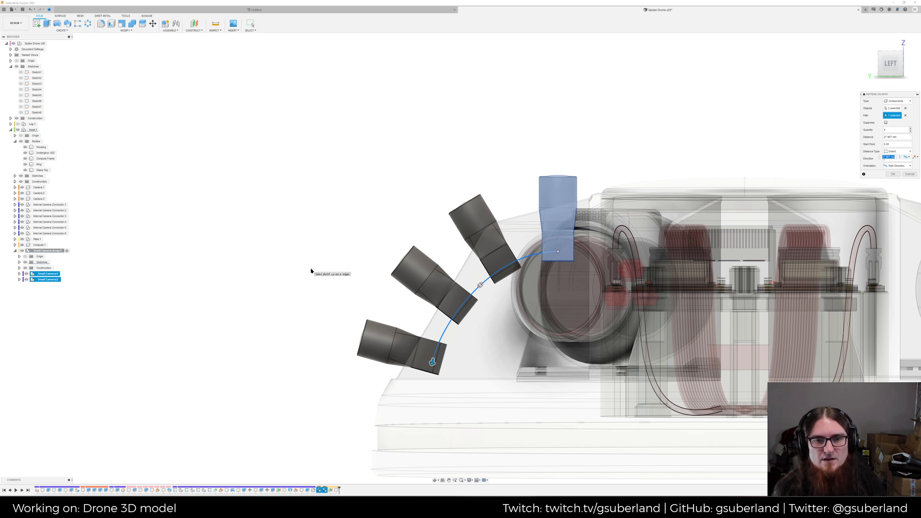
pyautogui.press('Return')
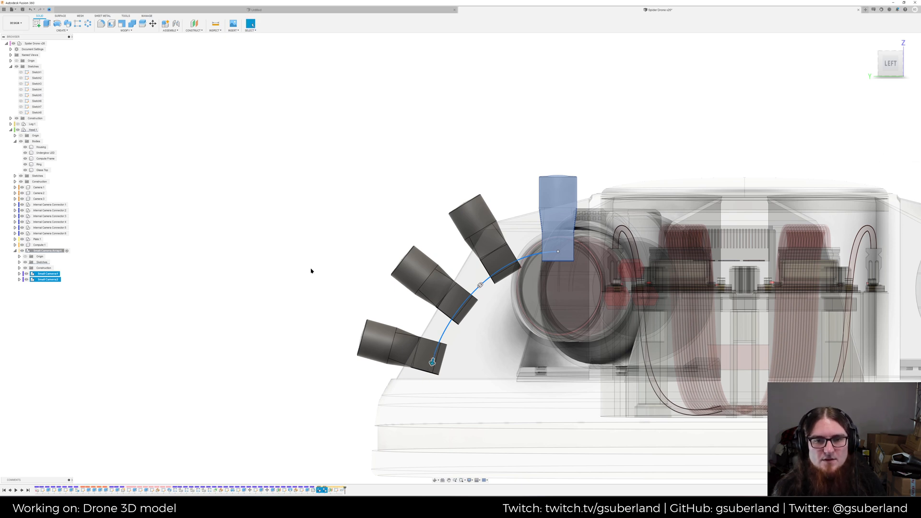
# Try moving the second camera pair 1 mm towards the upright pair and slightly outward along its lens axis, and undo the move
pyautogui.click(47, 285)
pyautogui.keyDown('ctrl'); pyautogui.click(46, 291); pyautogui.keyUp('ctrl')
pyautogui.moveTo(195, 216); pyautogui.dragTo(189, 198, button='middle')
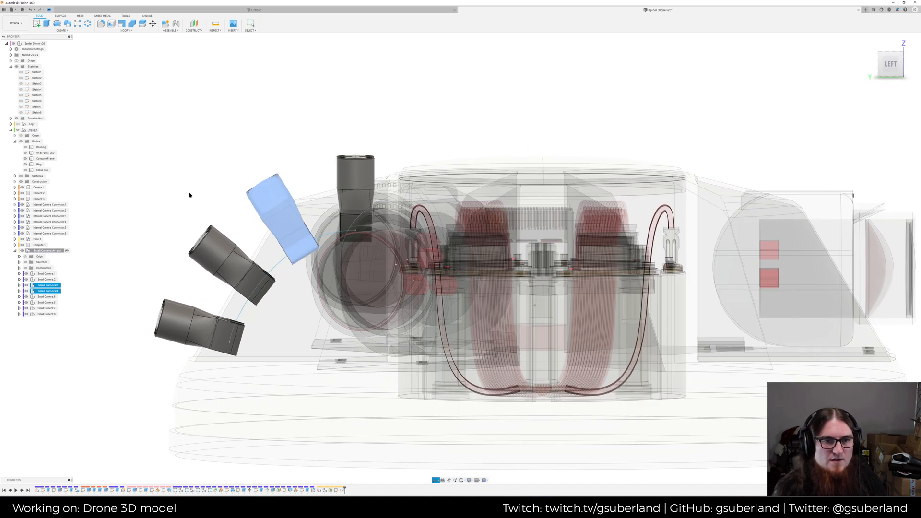
pyautogui.click(154, 23)
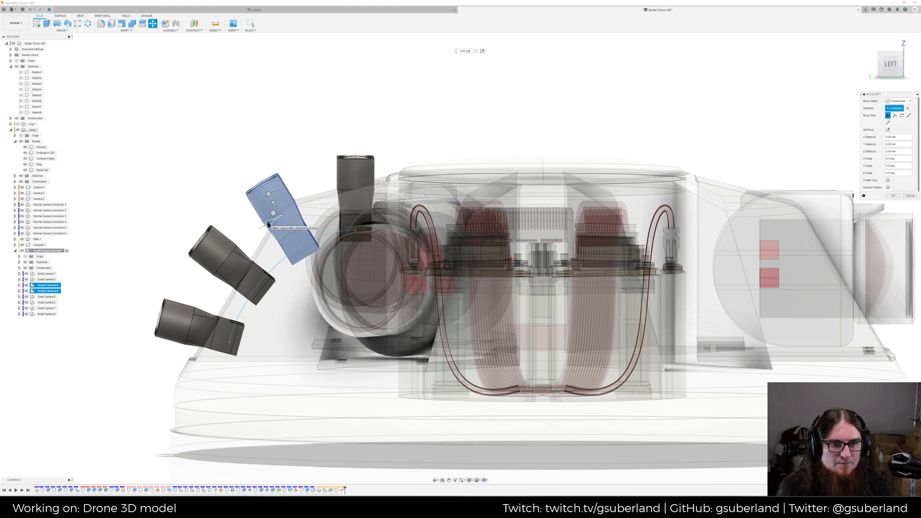
pyautogui.moveTo(270, 222); pyautogui.dragTo(273, 219)
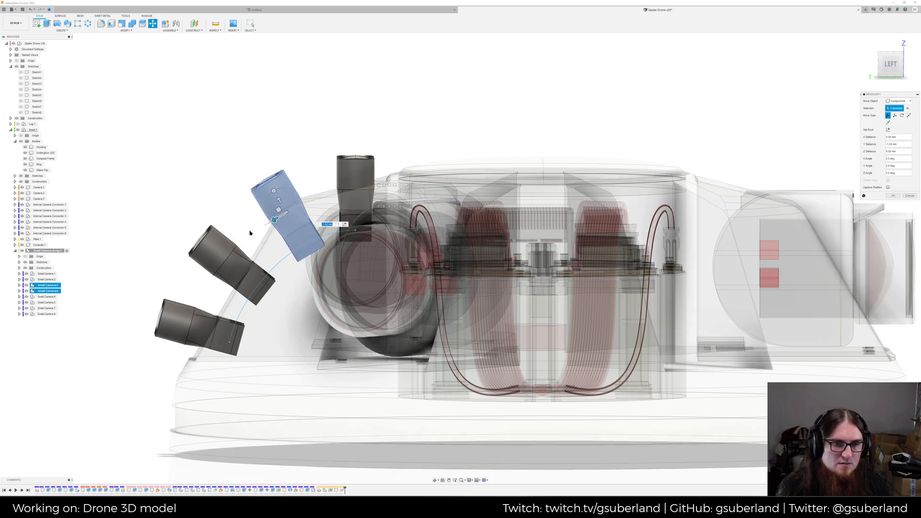
pyautogui.click(279, 200)
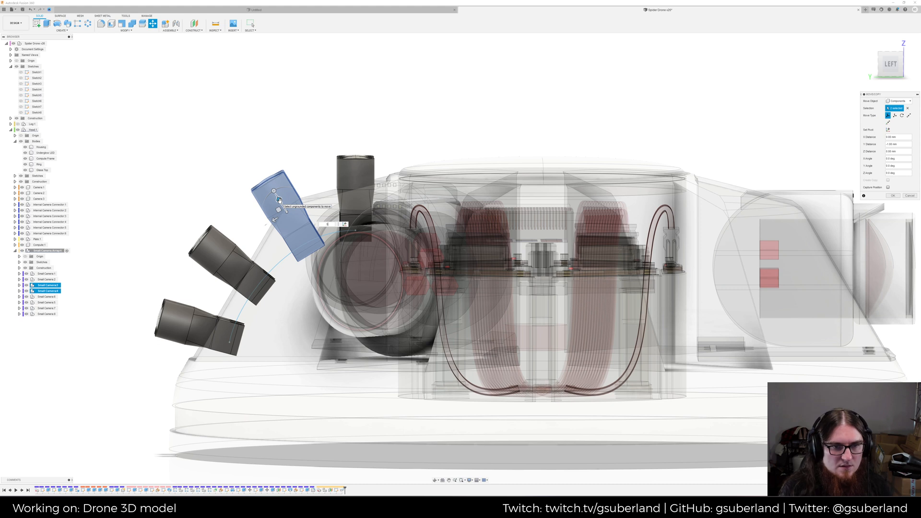
pyautogui.moveTo(279, 200); pyautogui.dragTo(277, 197)
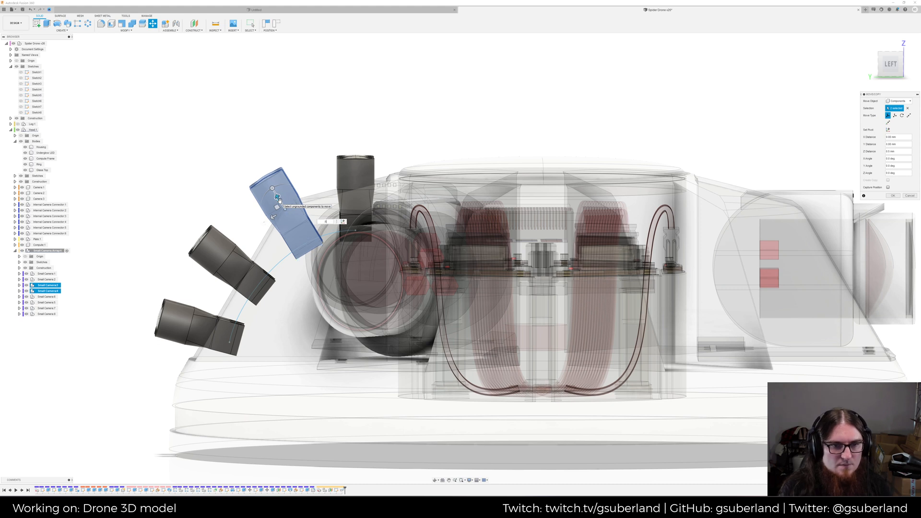
pyautogui.moveTo(278, 197); pyautogui.dragTo(278, 200)
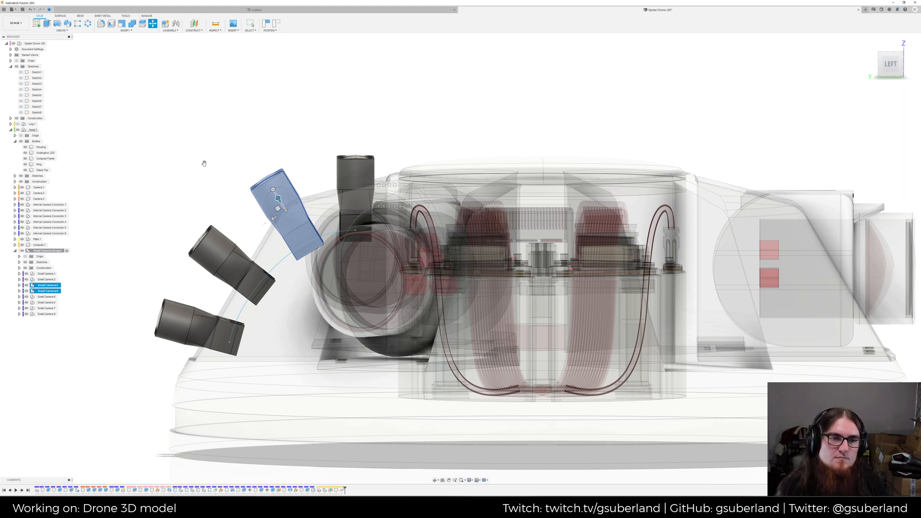
pyautogui.press('Return')
pyautogui.moveTo(203, 165)
pyautogui.keyDown('shift'); pyautogui.mouseDown(button='middle')
pyautogui.moveTo(227, 191)
pyautogui.moveTo(202, 178)
pyautogui.mouseUp(button='middle'); pyautogui.keyUp('shift')
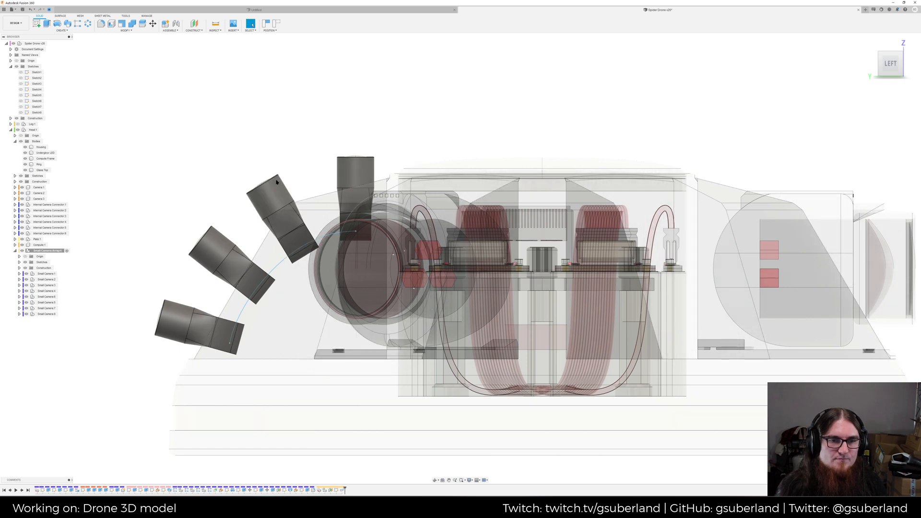
pyautogui.hotkey('ctrl', 'z')
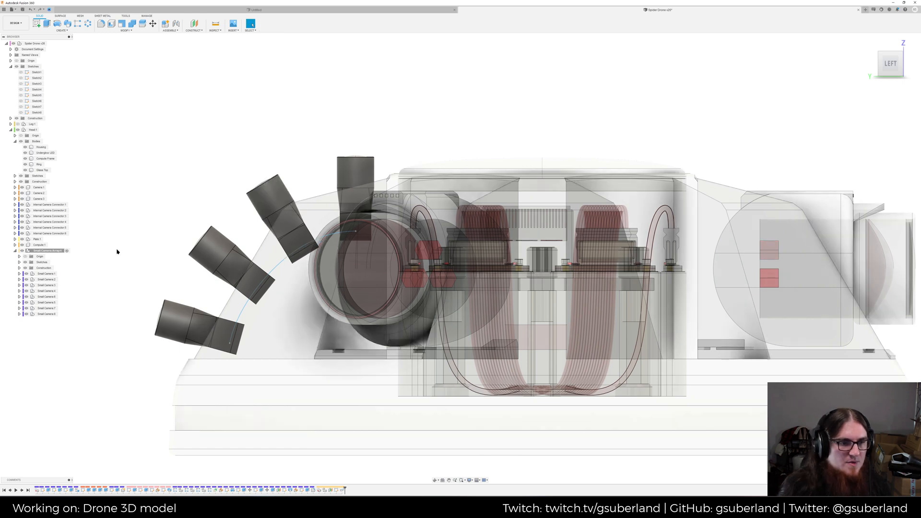
# Move both cameras of the second pair by -0.5 mm in Y, towards the upright pair, and check their alignment from above and behind
pyautogui.click(47, 285)
pyautogui.keyDown('shift'); pyautogui.click(46, 290); pyautogui.keyUp('shift')
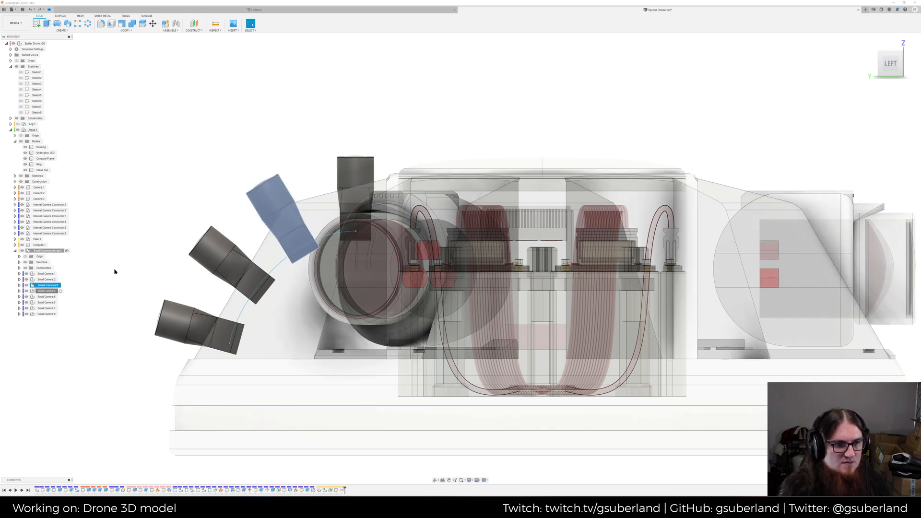
pyautogui.click(154, 24)
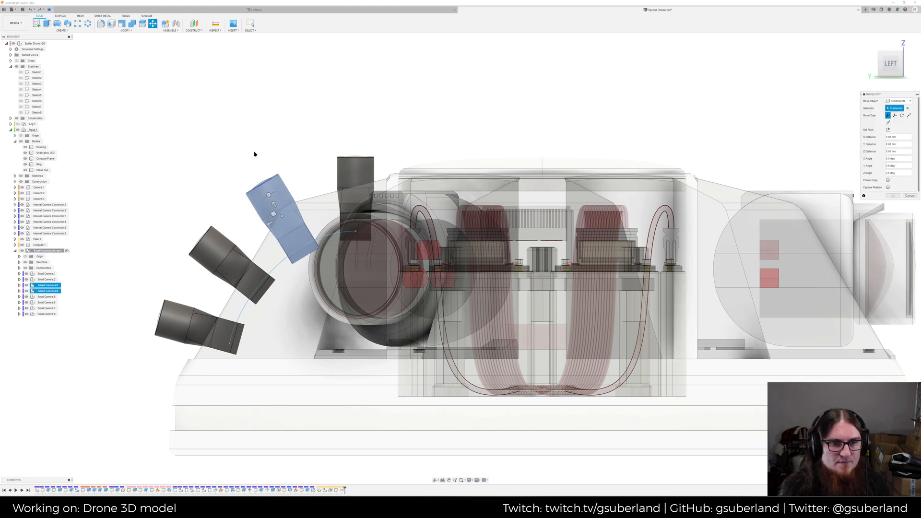
pyautogui.click(272, 226)
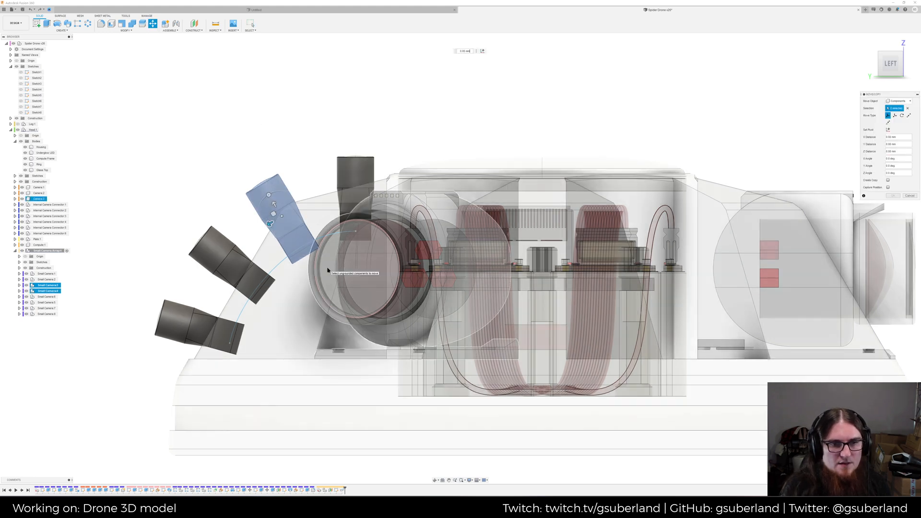
pyautogui.write('-5')
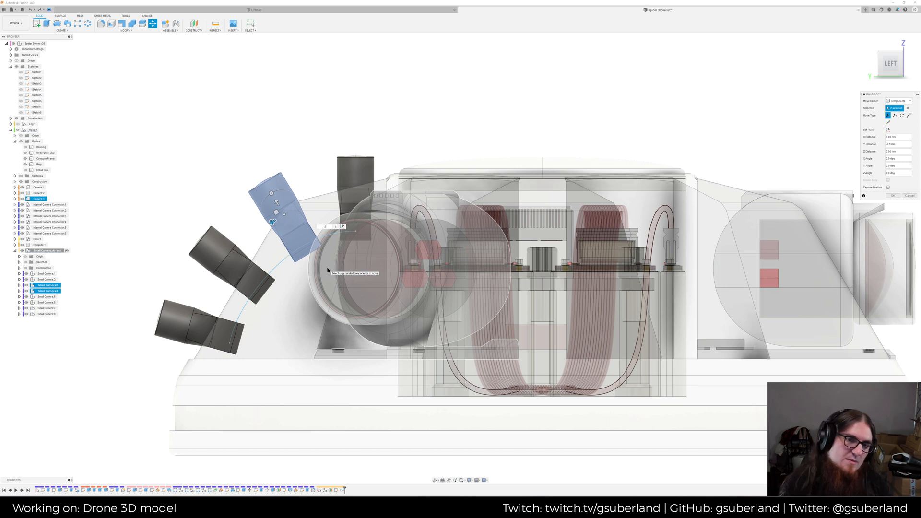
pyautogui.press('Return')
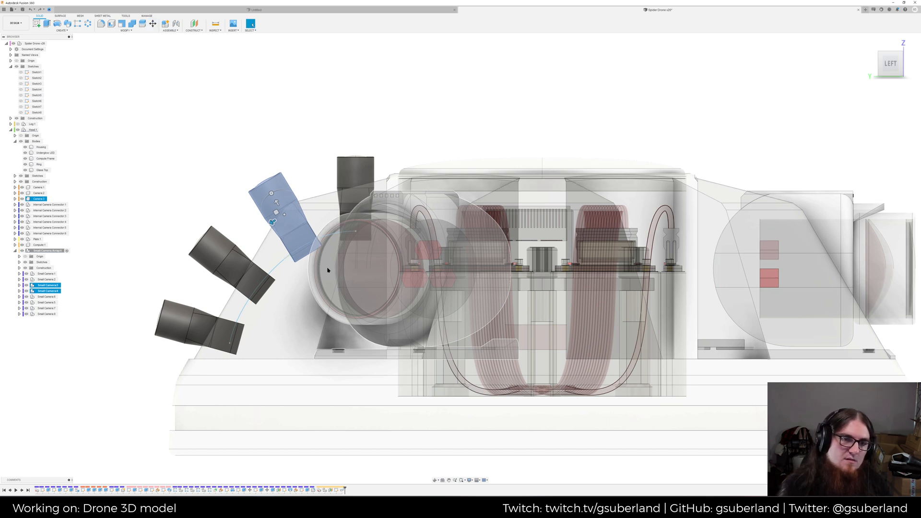
pyautogui.keyDown('shift'); pyautogui.moveTo(245, 187); pyautogui.dragTo(274, 169, button='middle'); pyautogui.keyUp('shift')
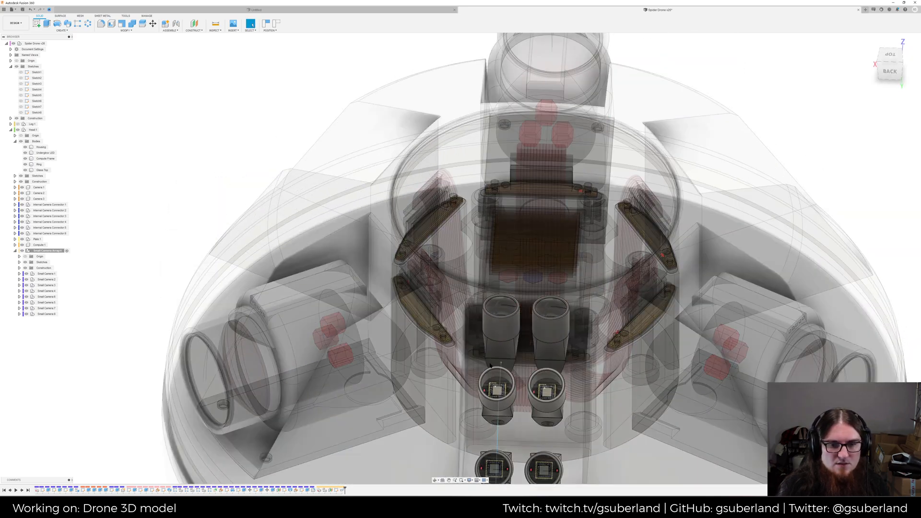
pyautogui.scroll(12, 487, 384)
pyautogui.scroll(-12, 486, 388)
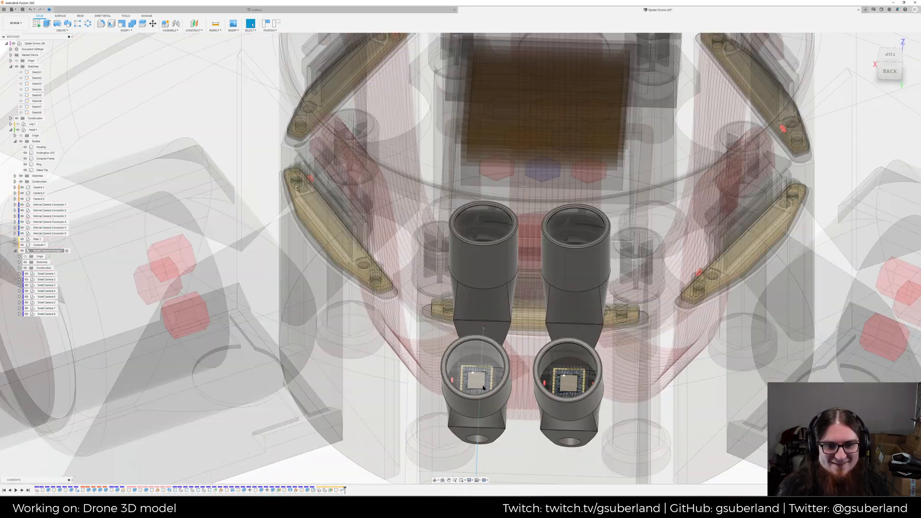
# Inspect the spacing and fan of the four small camera pairs in the rear recess from the side, behind and above
pyautogui.scroll(-3, 668, 418)
pyautogui.keyDown('shift'); pyautogui.moveTo(668, 417); pyautogui.dragTo(571, 241, button='middle'); pyautogui.keyUp('shift')
pyautogui.scroll(6, 552, 394)
pyautogui.keyDown('shift'); pyautogui.moveTo(374, 336); pyautogui.dragTo(376, 345, button='middle'); pyautogui.keyUp('shift')
pyautogui.scroll(-8, 376, 346)
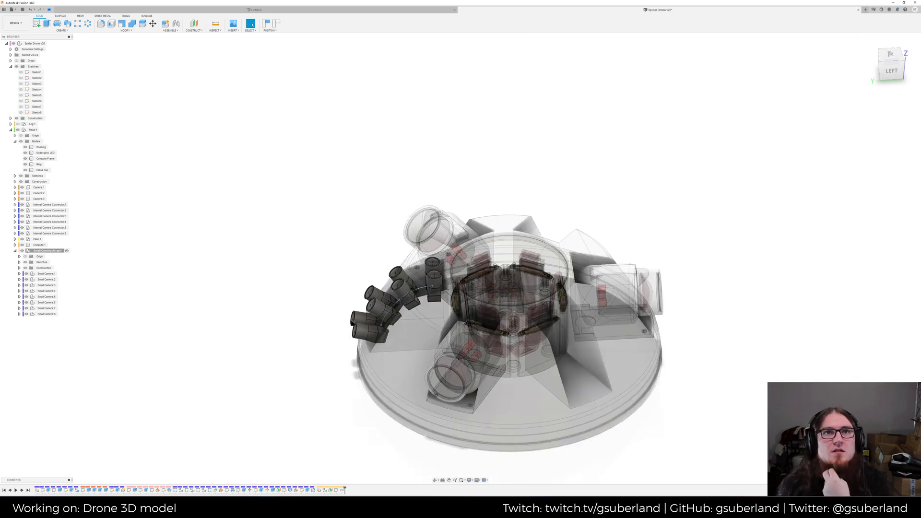
pyautogui.scroll(5, 376, 302)
pyautogui.keyDown('shift'); pyautogui.moveTo(449, 322); pyautogui.dragTo(505, 325, button='middle'); pyautogui.keyUp('shift')
pyautogui.scroll(-3, 505, 325)
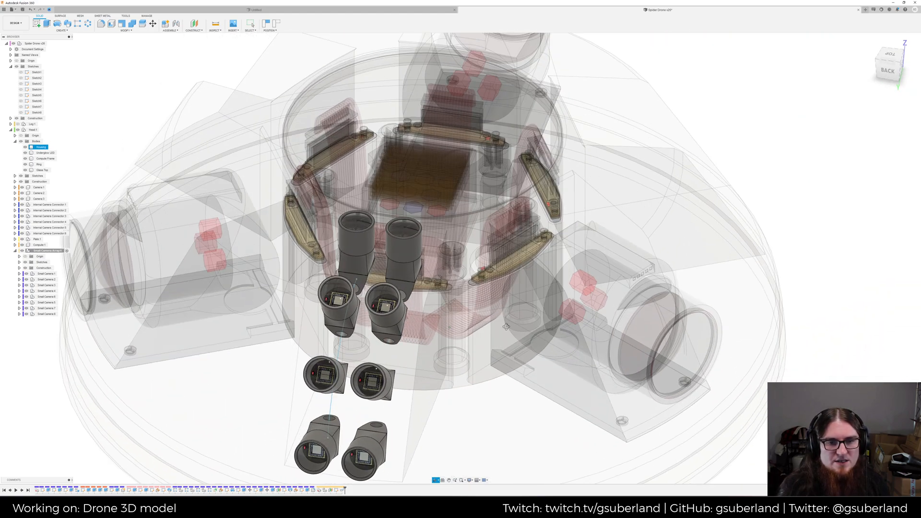
pyautogui.scroll(-3, 465, 335)
pyautogui.scroll(-2, 465, 342)
pyautogui.moveTo(465, 342)
pyautogui.keyDown('shift'); pyautogui.mouseDown(button='middle')
pyautogui.moveTo(485, 339)
pyautogui.moveTo(493, 361)
pyautogui.mouseUp(button='middle'); pyautogui.keyUp('shift')
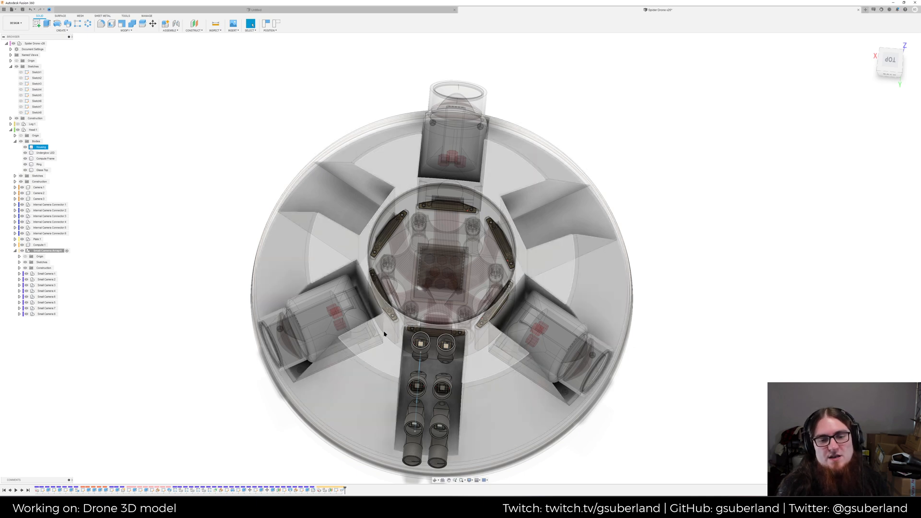
pyautogui.keyDown('shift'); pyautogui.moveTo(469, 387); pyautogui.dragTo(402, 319, button='middle'); pyautogui.keyUp('shift')
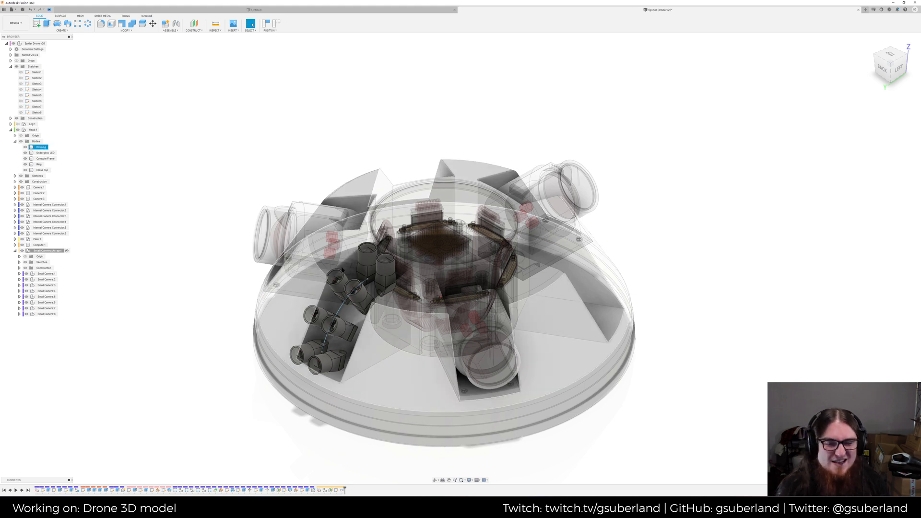
# Capture the moved camera positions, check the array with the whole head active, and reactivate the small camera array component
pyautogui.click(267, 27)
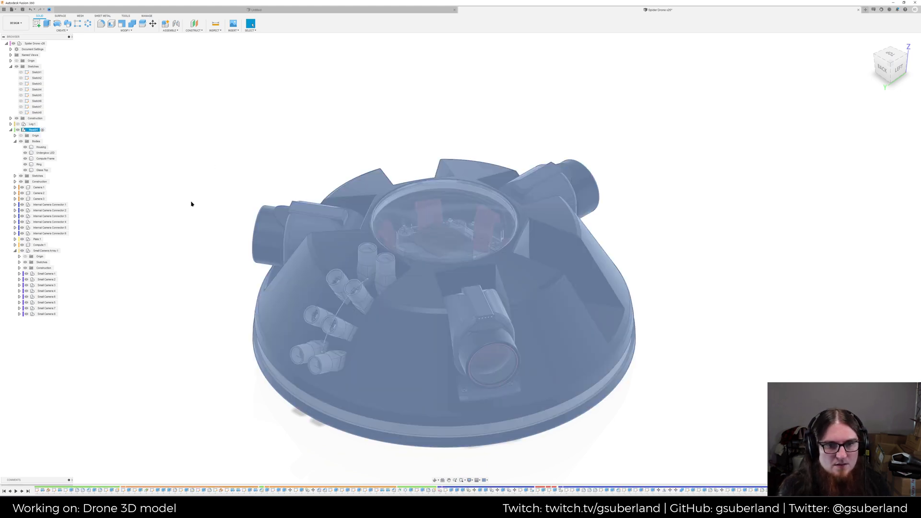
pyautogui.click(191, 204)
pyautogui.moveTo(175, 212)
pyautogui.keyDown('shift'); pyautogui.mouseDown(button='middle')
pyautogui.moveTo(188, 221)
pyautogui.moveTo(157, 198)
pyautogui.moveTo(186, 222)
pyautogui.moveTo(168, 225)
pyautogui.moveTo(172, 204)
pyautogui.mouseUp(button='middle'); pyautogui.keyUp('shift')
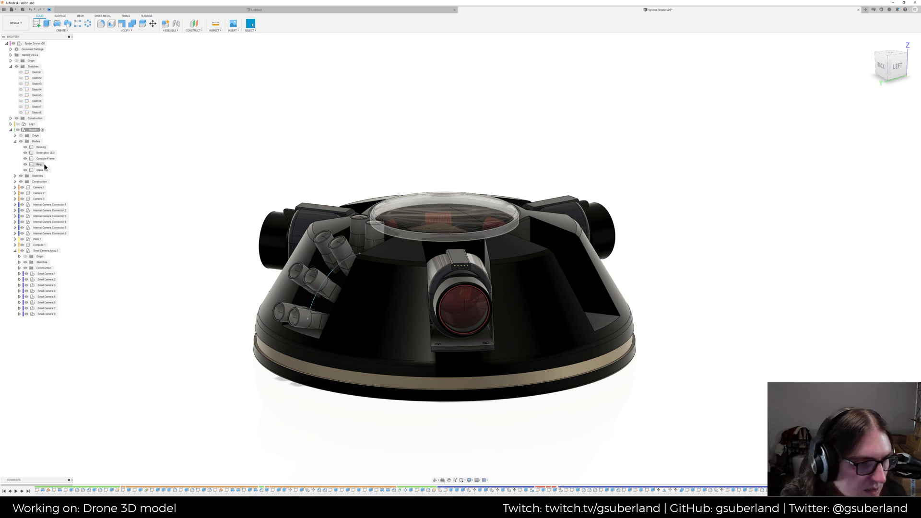
pyautogui.click(59, 253)
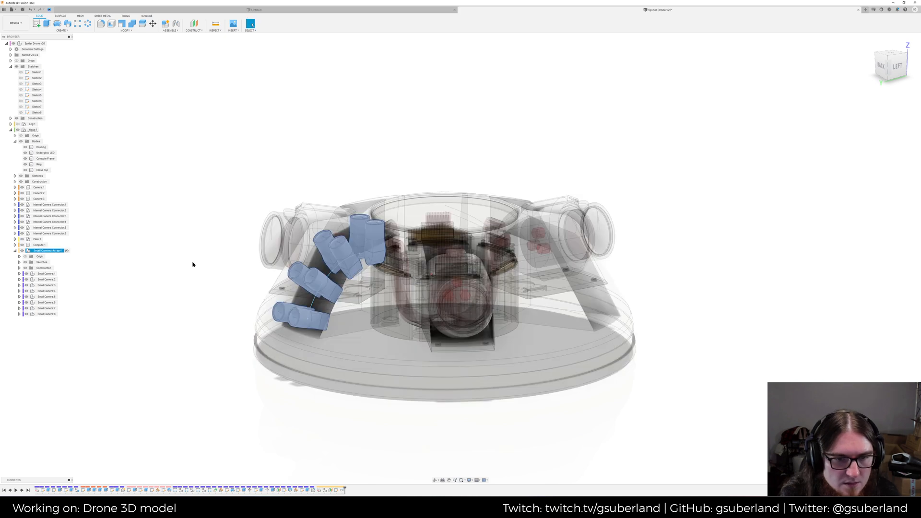
pyautogui.keyDown('shift'); pyautogui.moveTo(186, 265); pyautogui.dragTo(183, 262, button='middle'); pyautogui.keyUp('shift')
# Start a sketch on the recess's side wall and draw a two-point spline from the recess floor's outer edge to the upper inner wall
pyautogui.moveTo(315, 259); pyautogui.dragTo(317, 283)
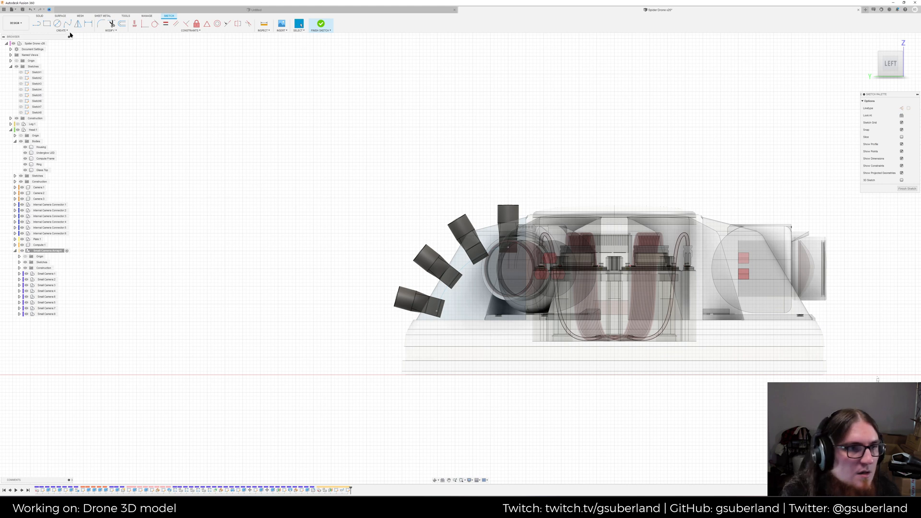
pyautogui.click(20, 263)
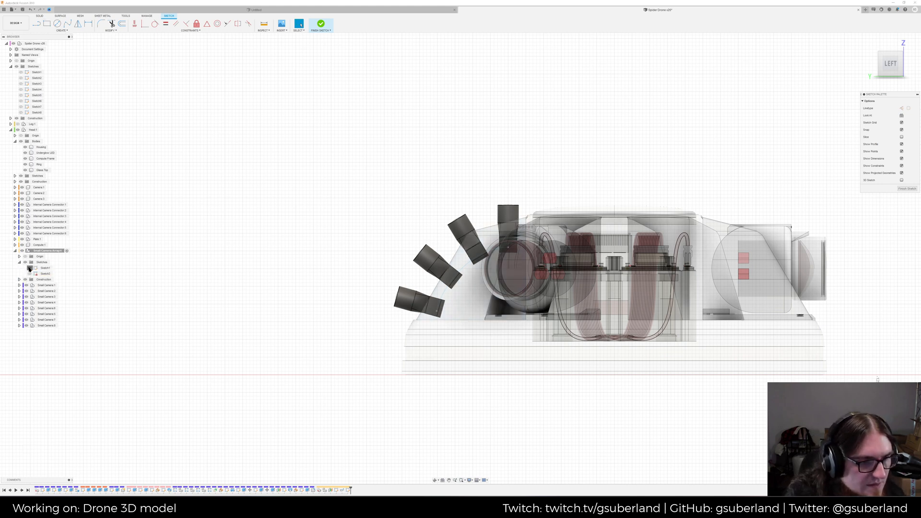
pyautogui.click(19, 263)
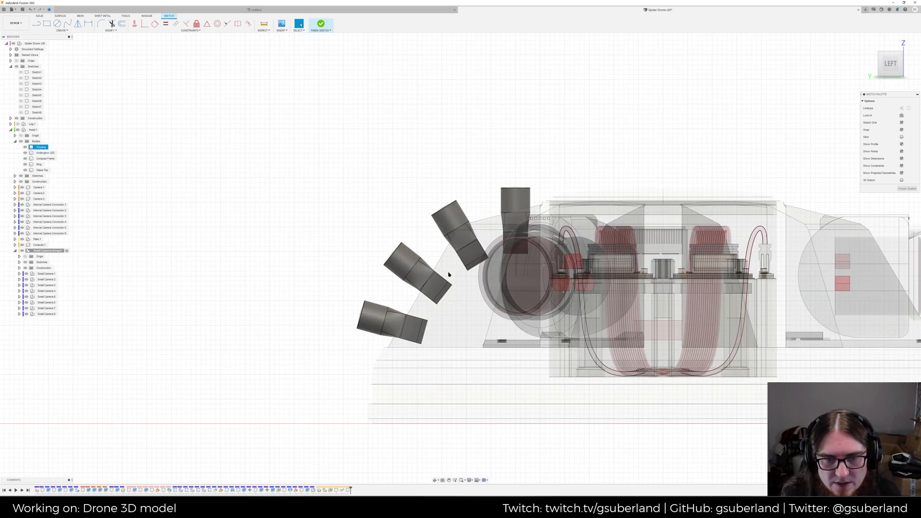
pyautogui.click(19, 263)
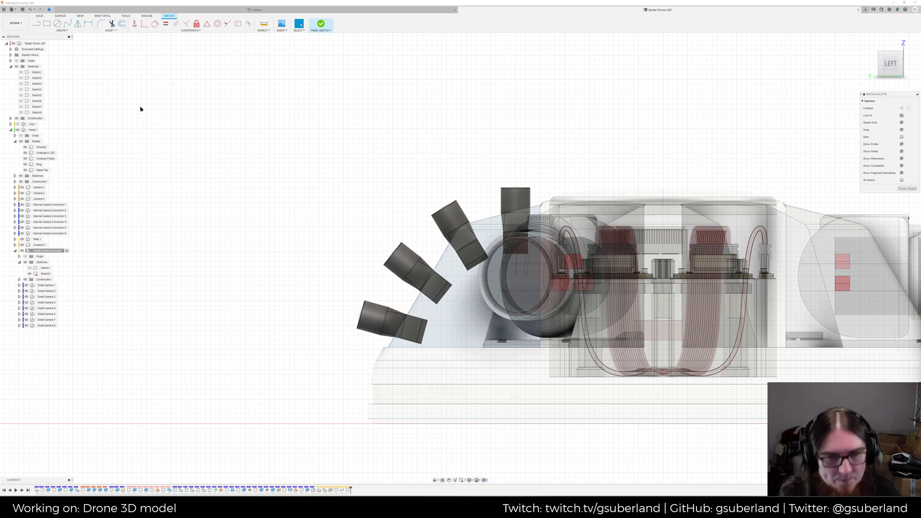
pyautogui.click(67, 24)
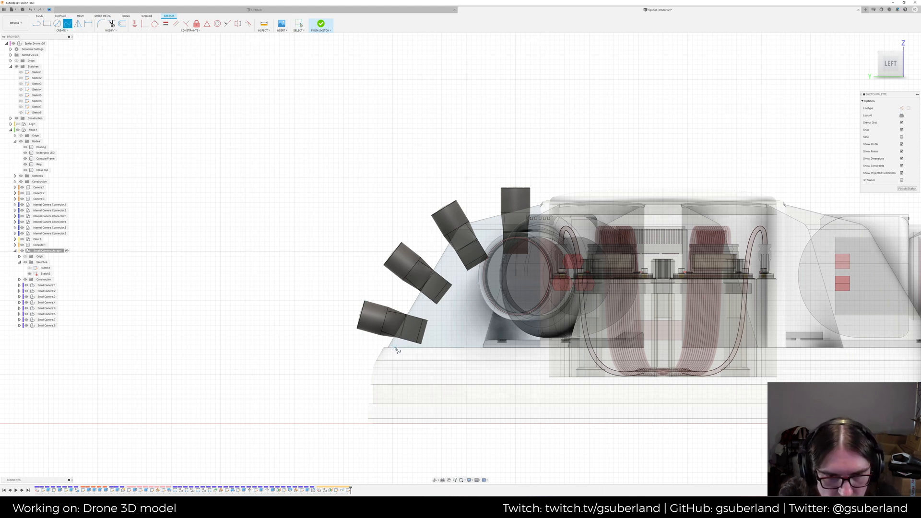
pyautogui.click(397, 348)
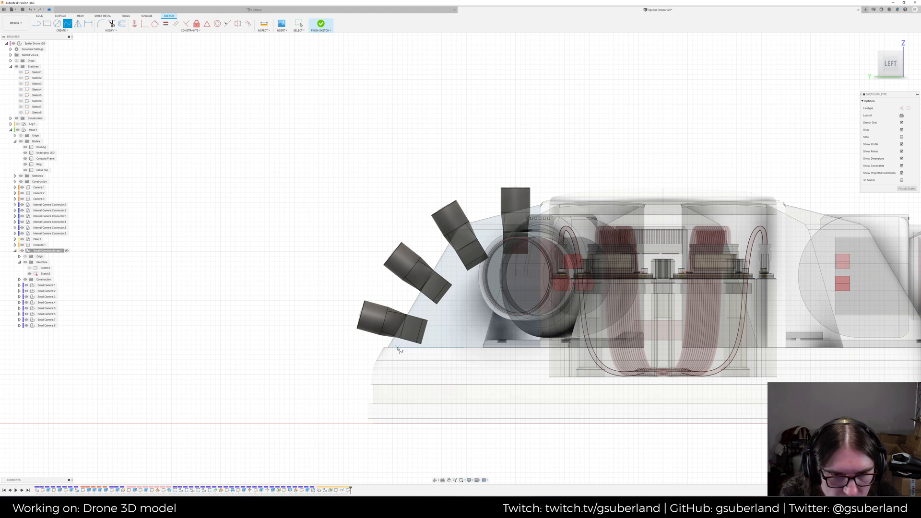
pyautogui.click(540, 212)
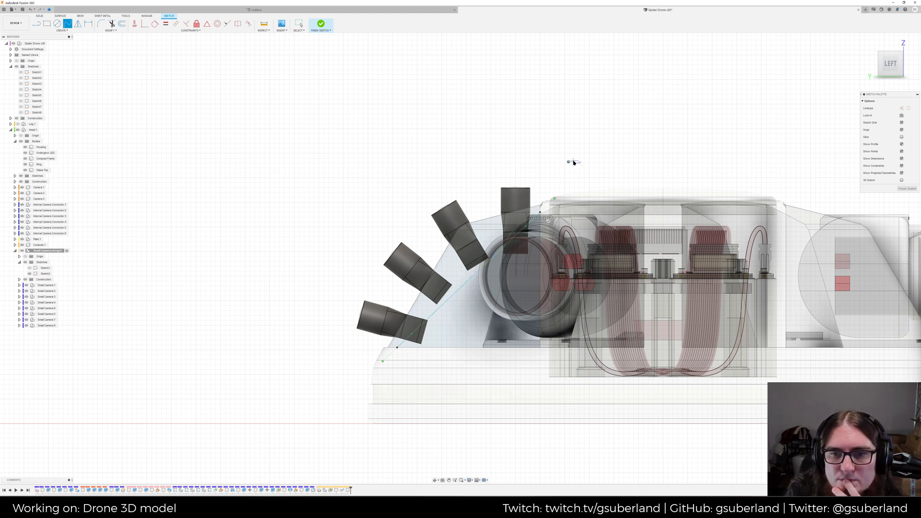
# Reshape the spline into a convex arc crossing all four camera bodies by adjusting its upper end and tangent handles
pyautogui.moveTo(556, 199)
pyautogui.mouseDown()
pyautogui.moveTo(560, 216)
pyautogui.moveTo(548, 207)
pyautogui.moveTo(556, 214)
pyautogui.moveTo(541, 218)
pyautogui.moveTo(539, 232)
pyautogui.mouseUp()
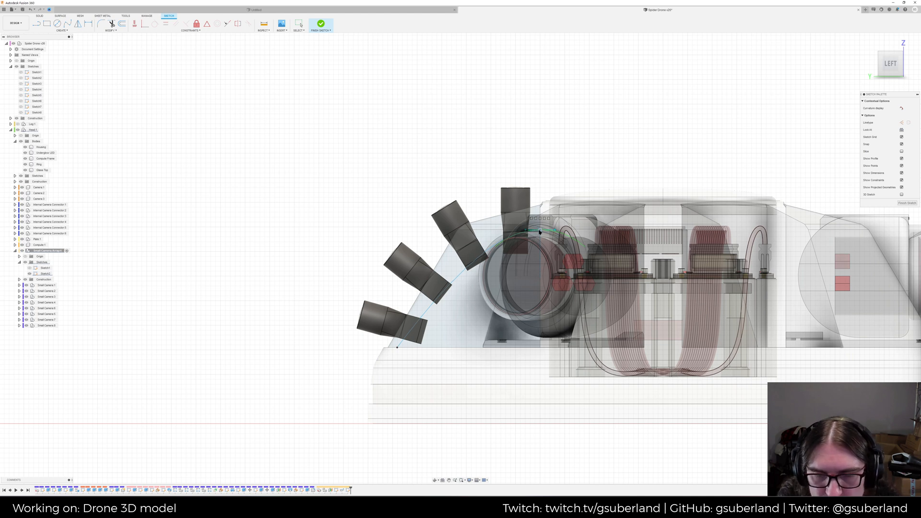
pyautogui.click(397, 348)
pyautogui.moveTo(412, 328); pyautogui.dragTo(411, 315)
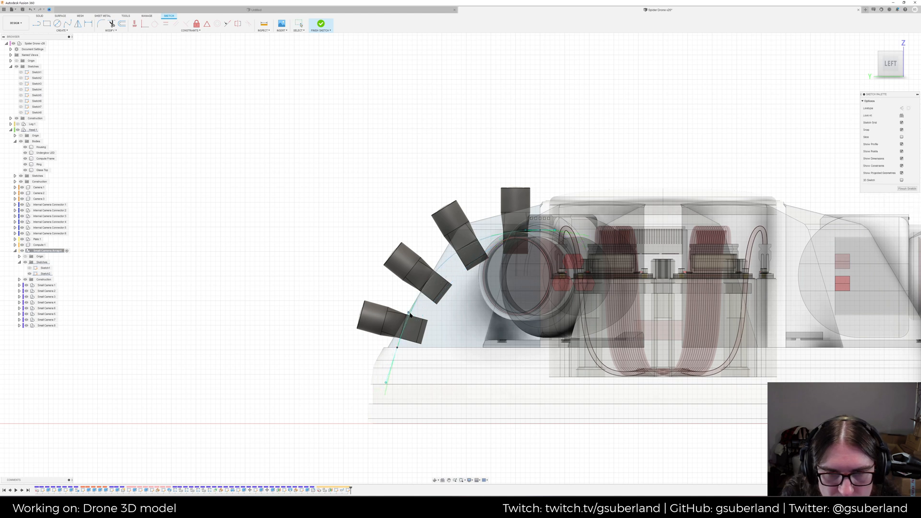
pyautogui.moveTo(410, 313); pyautogui.dragTo(409, 314)
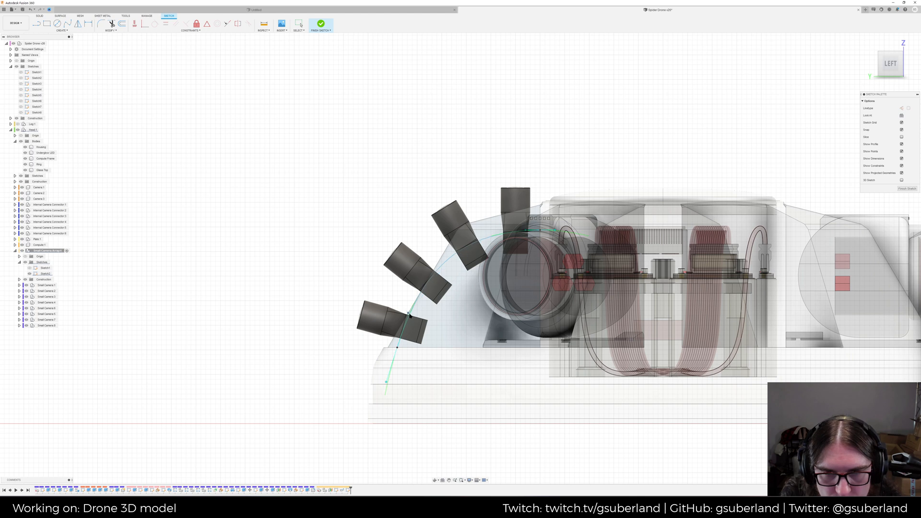
pyautogui.moveTo(554, 235); pyautogui.dragTo(555, 235)
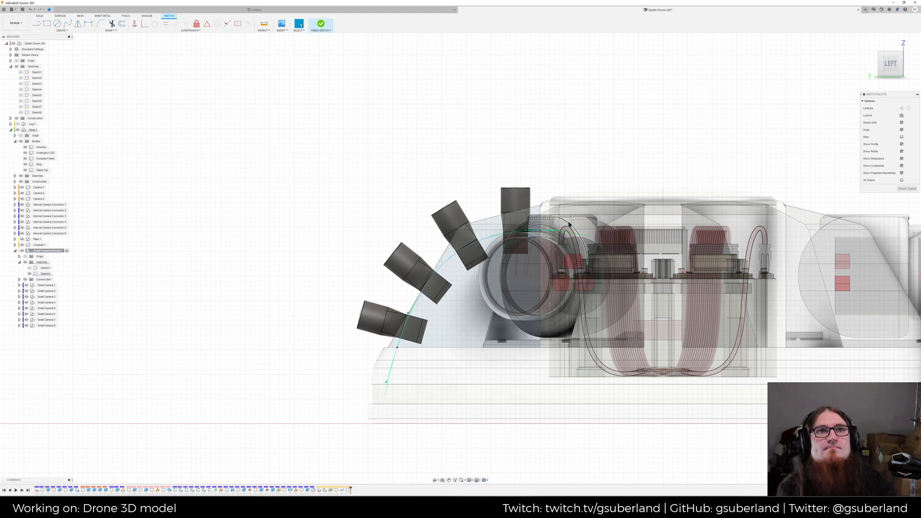
# Draw a line along the recess floor from the spline's outer end and a vertical line up to its inner end
pyautogui.press('l')
pyautogui.click(397, 348)
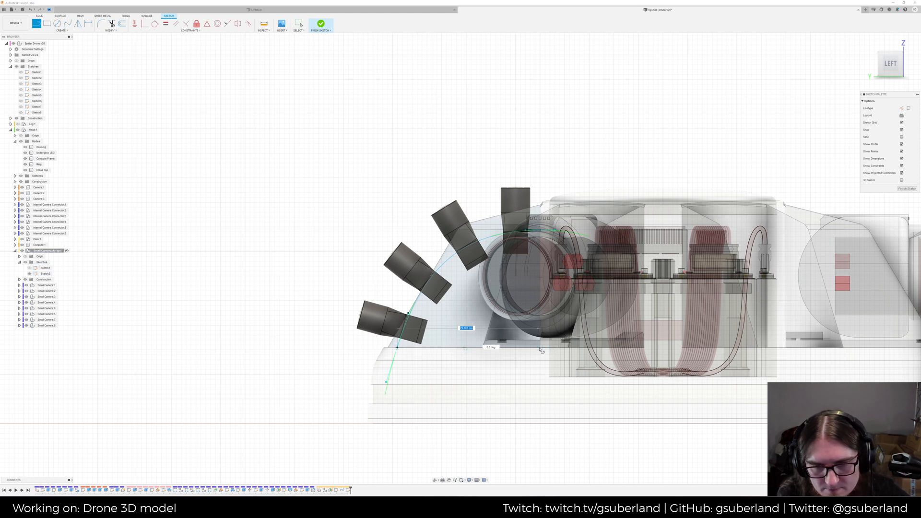
pyautogui.click(540, 347)
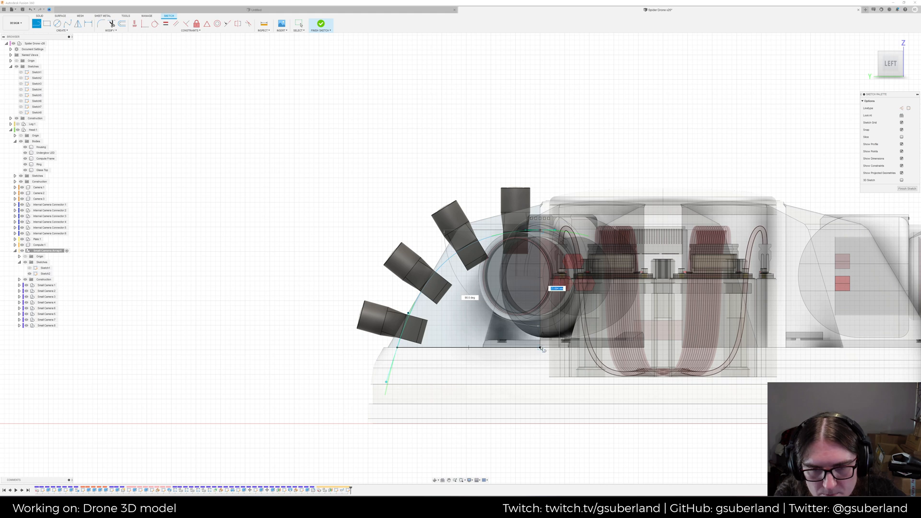
# Outline the inner ends of the two lowest camera pairs with lines just outside their bodies, starting and ending on the spline
pyautogui.moveTo(362, 172); pyautogui.dragTo(315, 169, button='middle')
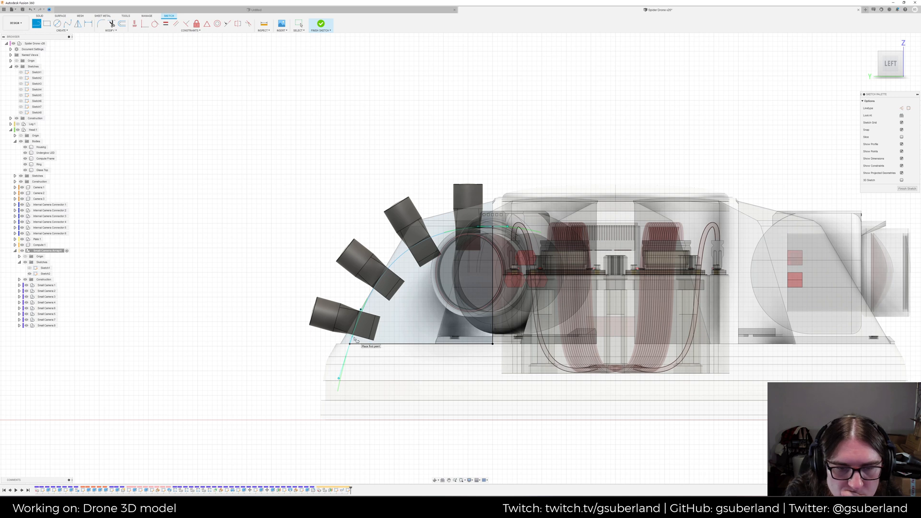
pyautogui.scroll(5, 355, 339)
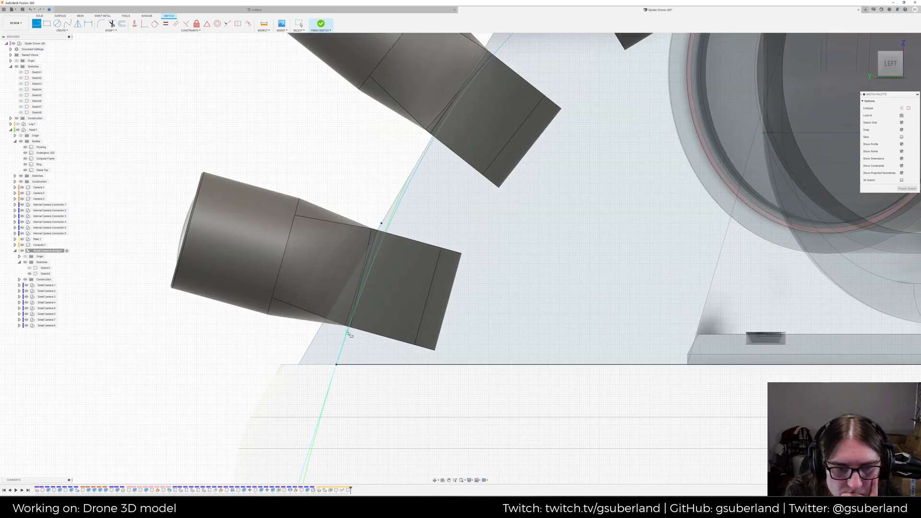
pyautogui.click(347, 331)
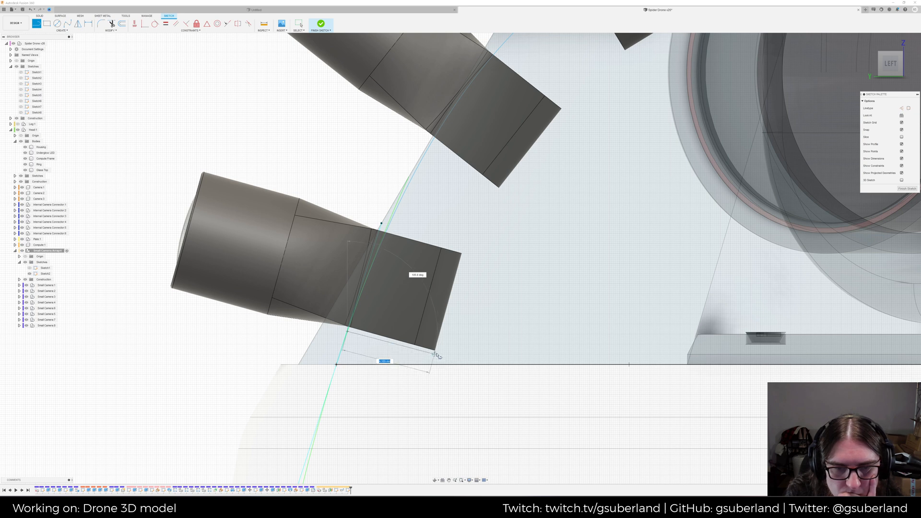
pyautogui.click(437, 354)
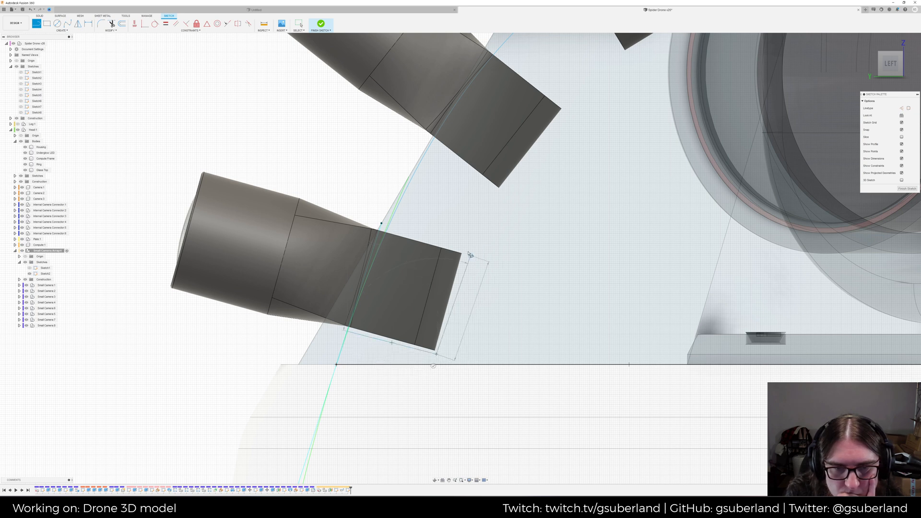
pyautogui.click(389, 232)
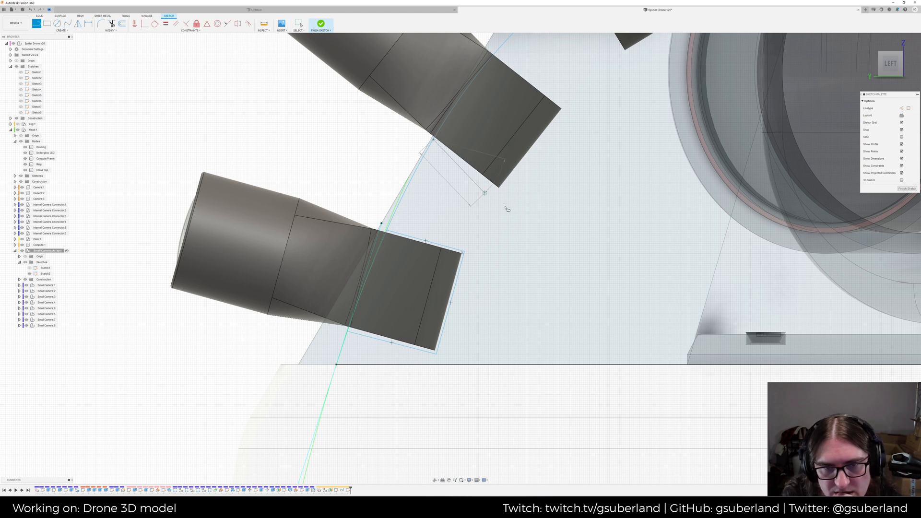
pyautogui.click(433, 139)
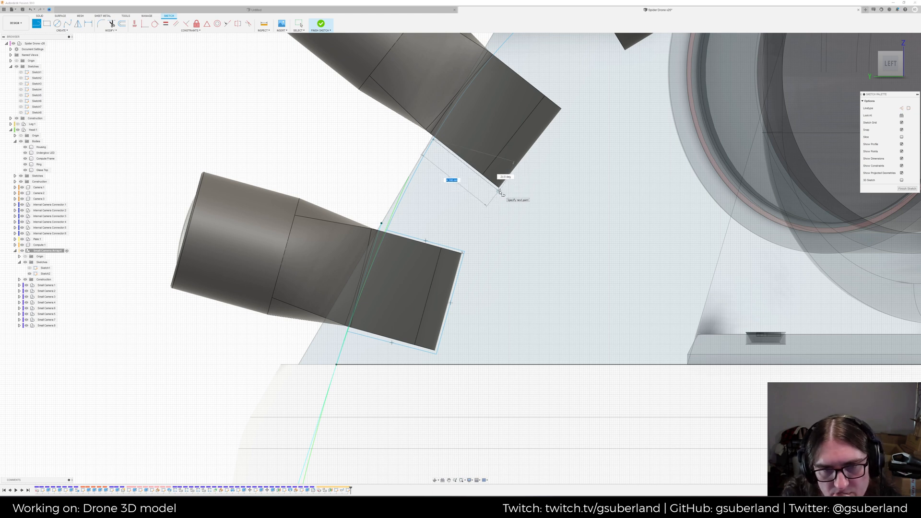
pyautogui.click(500, 191)
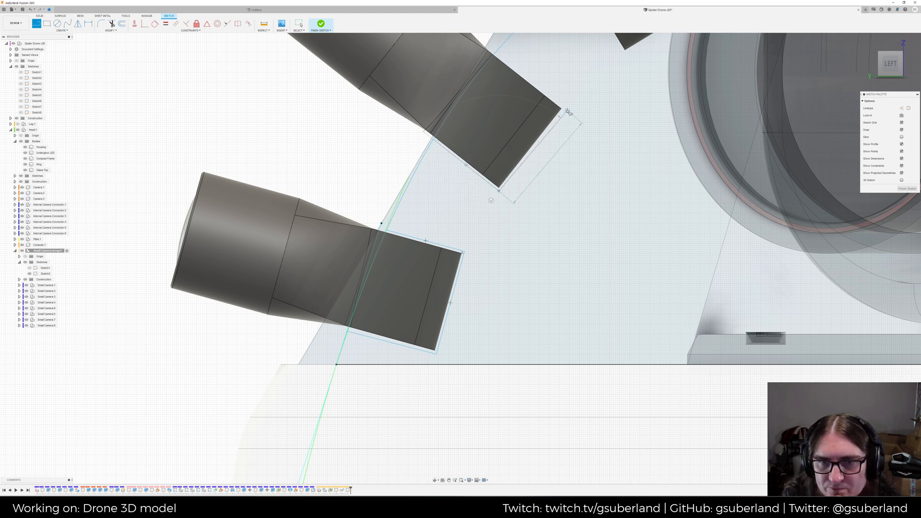
pyautogui.click(496, 54)
# Outline the inner end of the camera pair next to the upright one with three lines that close on the spline
pyautogui.moveTo(656, 96); pyautogui.dragTo(430, 228, button='middle')
pyautogui.click(352, 110)
pyautogui.click(336, 119)
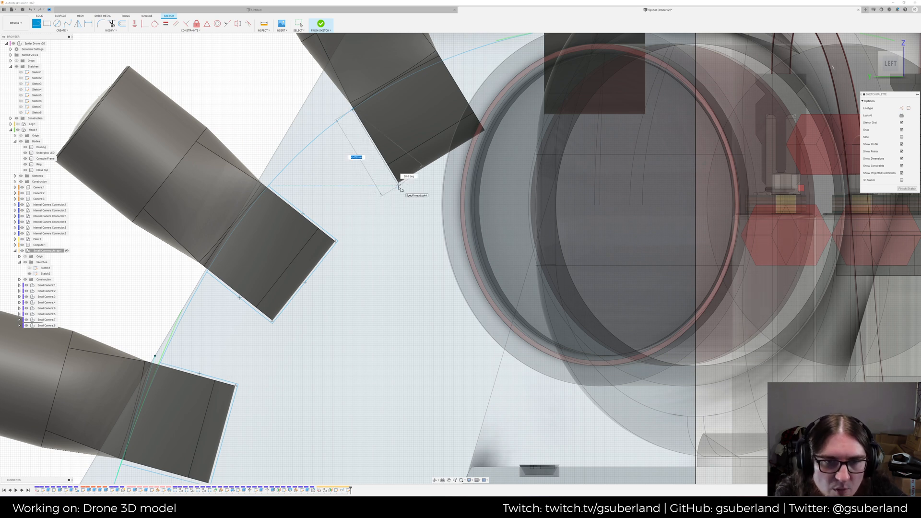
pyautogui.click(490, 134)
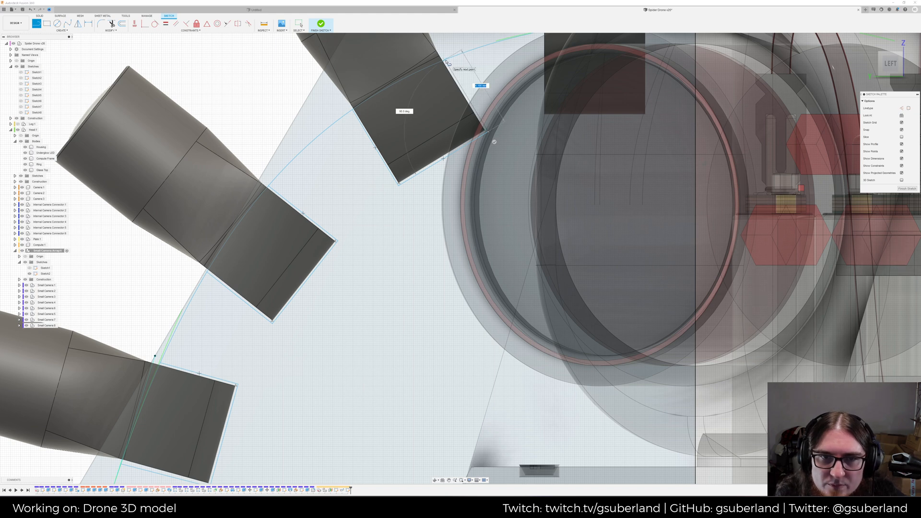
pyautogui.moveTo(527, 82); pyautogui.dragTo(436, 167, button='middle')
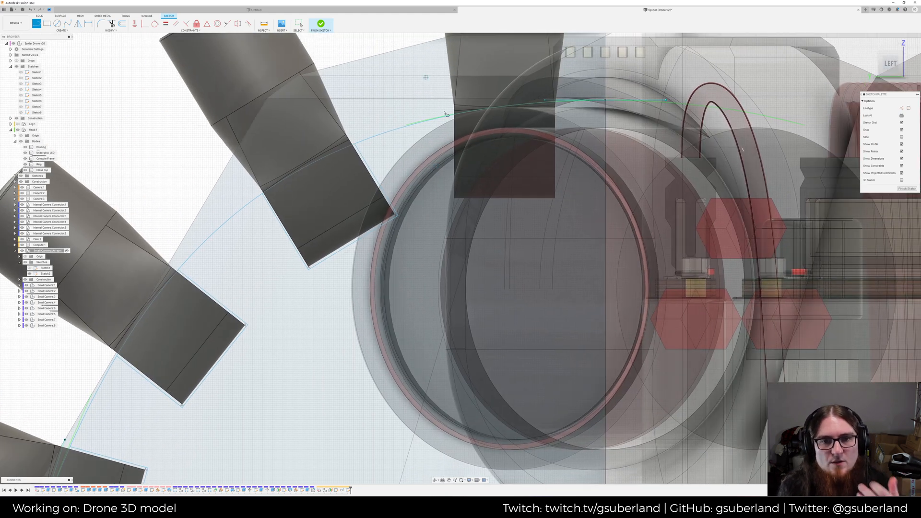
# Outline the lower end of the upright camera pair with three lines closing on the spline, and finish the sketch
pyautogui.click(450, 116)
pyautogui.click(451, 201)
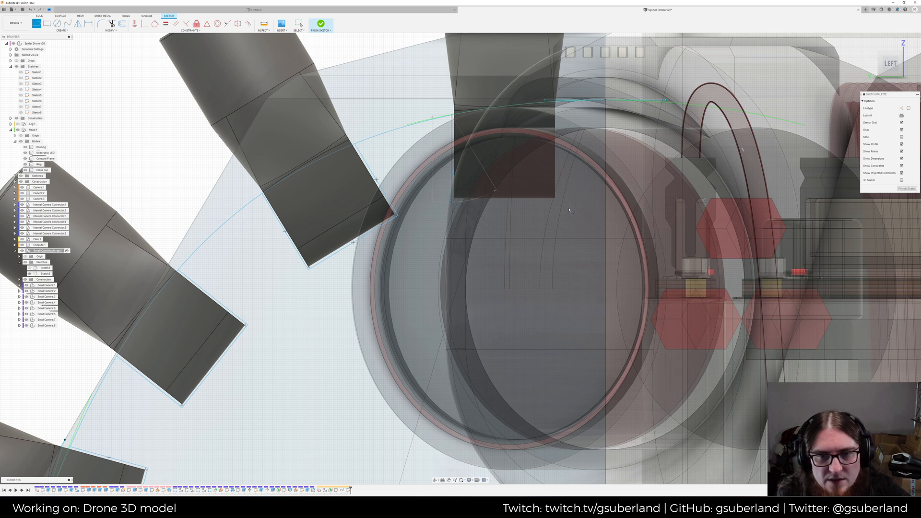
pyautogui.click(557, 202)
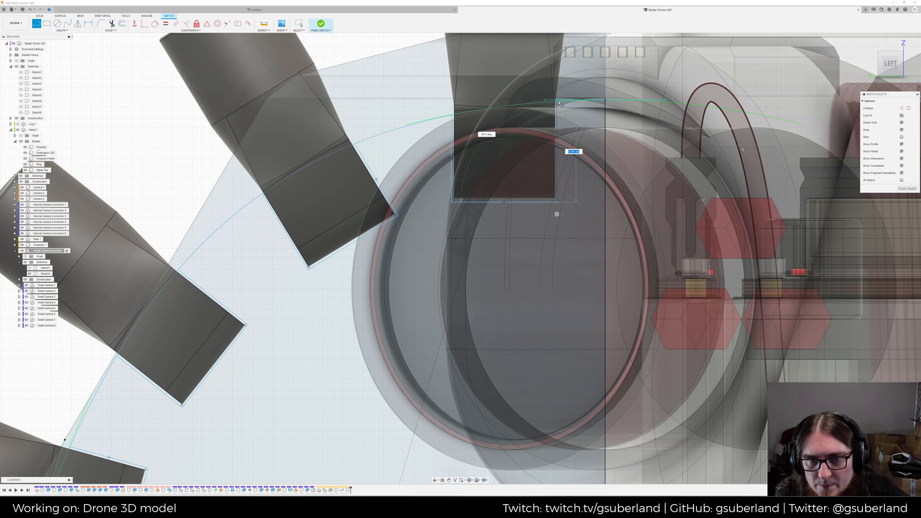
pyautogui.click(557, 102)
pyautogui.scroll(-5, 591, 198)
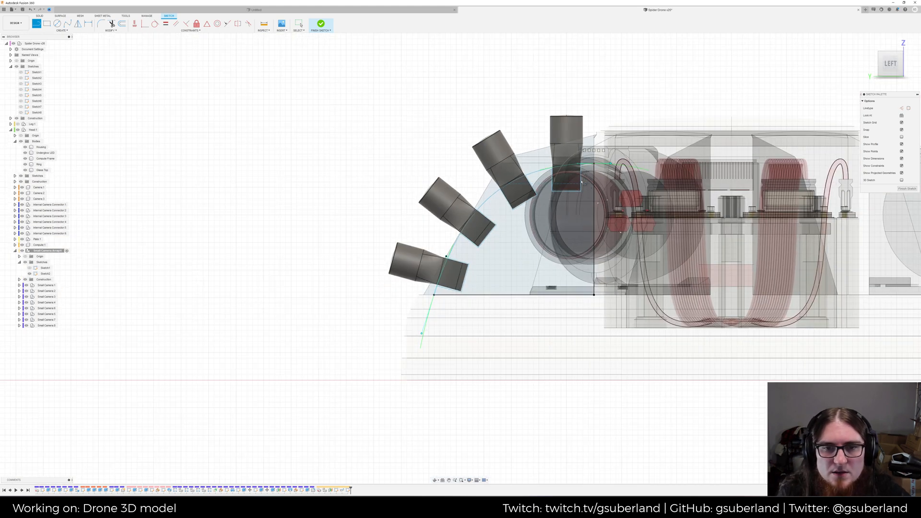
pyautogui.click(318, 27)
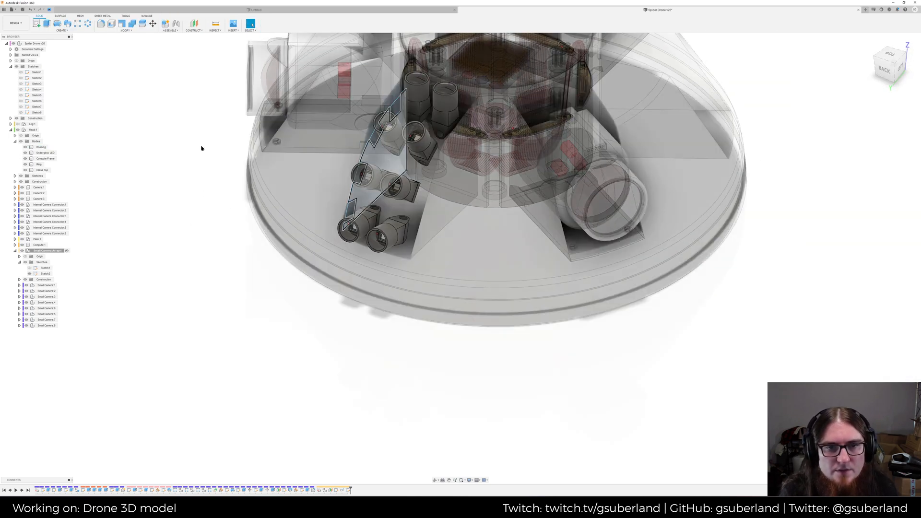
pyautogui.keyDown('shift'); pyautogui.moveTo(152, 164); pyautogui.dragTo(191, 178, button='middle'); pyautogui.keyUp('shift')
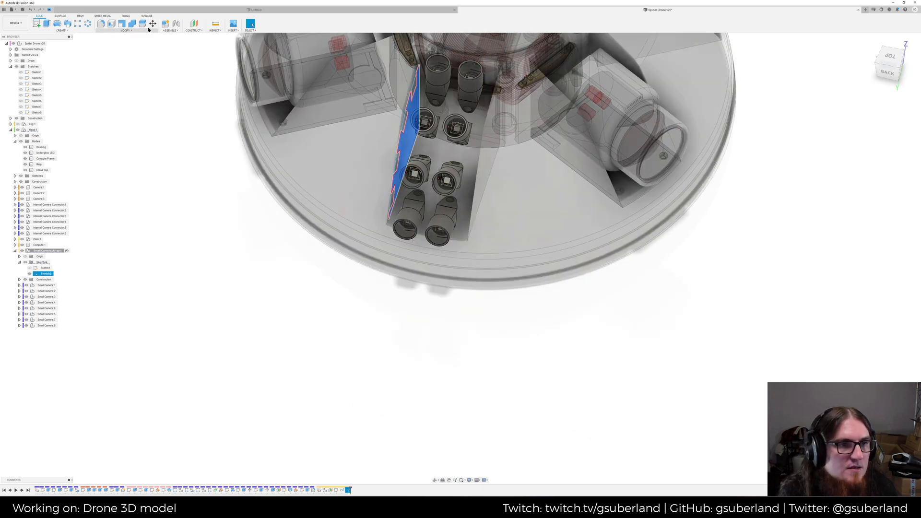
# Extrude the curved mounting profile with its camera cutouts across the full width of the rear recess as a new body
pyautogui.click(47, 24)
pyautogui.moveTo(408, 142); pyautogui.dragTo(489, 158)
pyautogui.press('Return')
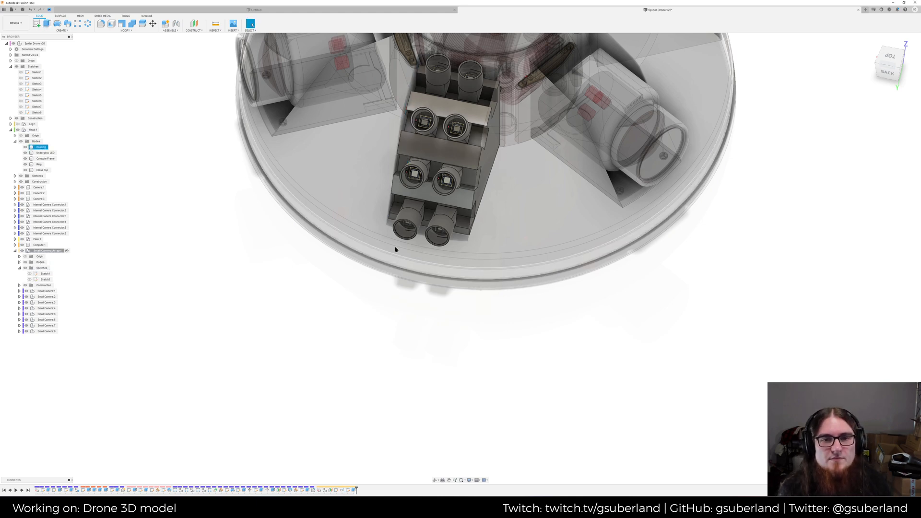
# Examine how the stepped mounting block fits around the four small camera pairs, viewing it from above and from the rear
pyautogui.scroll(4, 404, 241)
pyautogui.scroll(-7, 518, 251)
pyautogui.scroll(3, 518, 199)
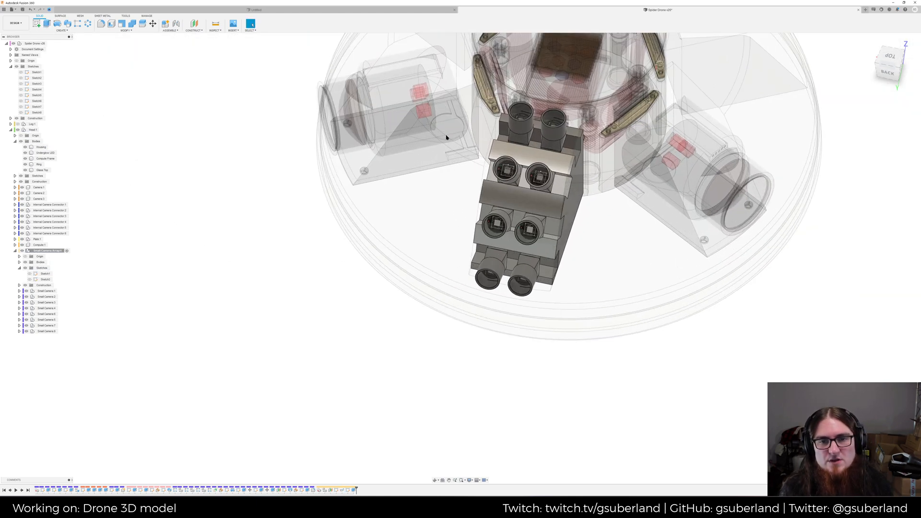
pyautogui.scroll(-2, 443, 131)
pyautogui.keyDown('shift'); pyautogui.moveTo(442, 131); pyautogui.dragTo(487, 163, button='middle'); pyautogui.keyUp('shift')
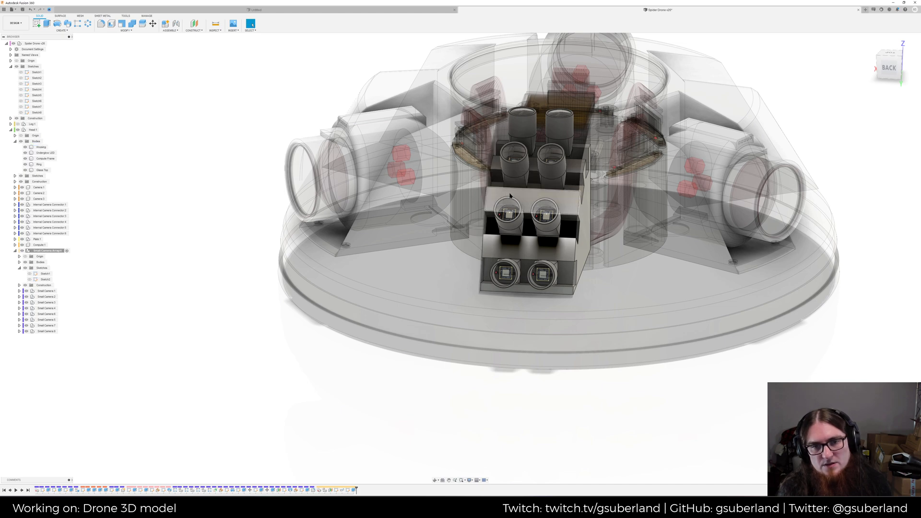
pyautogui.scroll(-3, 528, 249)
pyautogui.scroll(5, 549, 258)
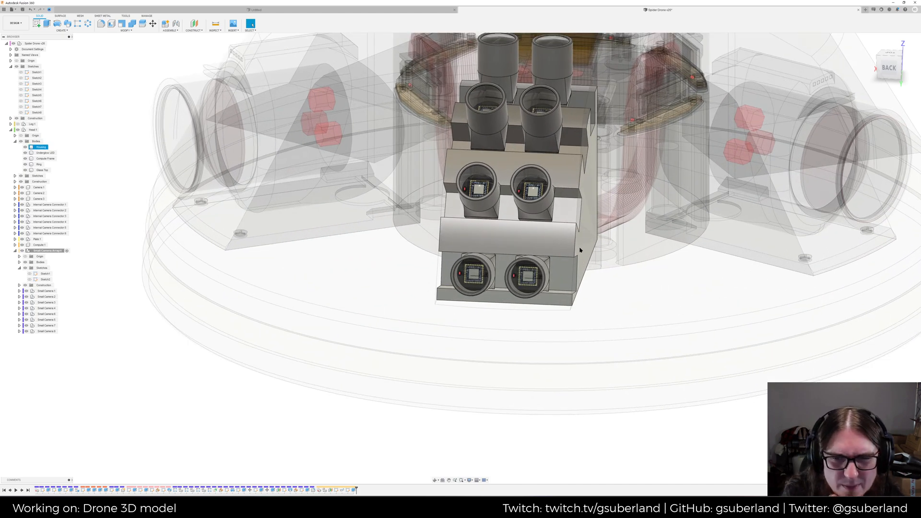
pyautogui.scroll(-5, 666, 350)
pyautogui.keyDown('shift'); pyautogui.moveTo(676, 265); pyautogui.dragTo(717, 273, button='middle'); pyautogui.keyUp('shift')
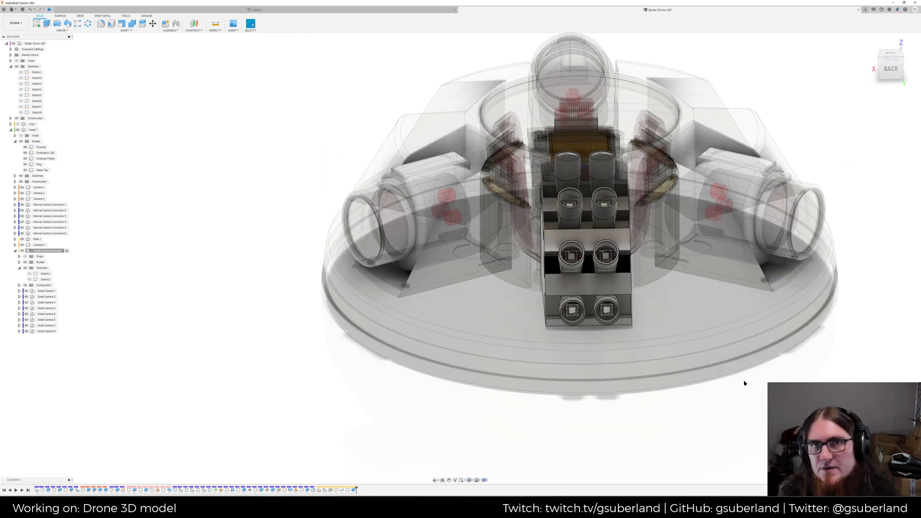
# Apply the black appearance already used in this design to the camera array's mounting block, and close the appearance settings
pyautogui.press('a')
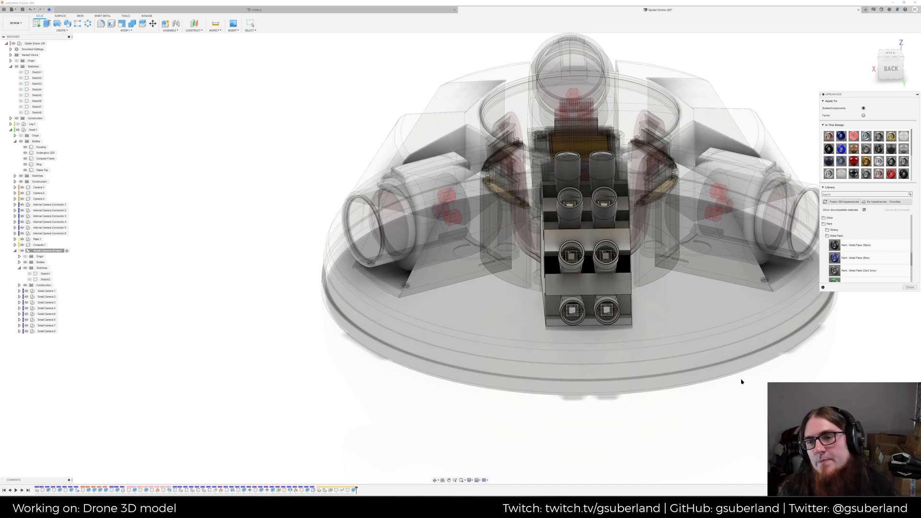
pyautogui.moveTo(771, 315); pyautogui.dragTo(718, 328, button='middle')
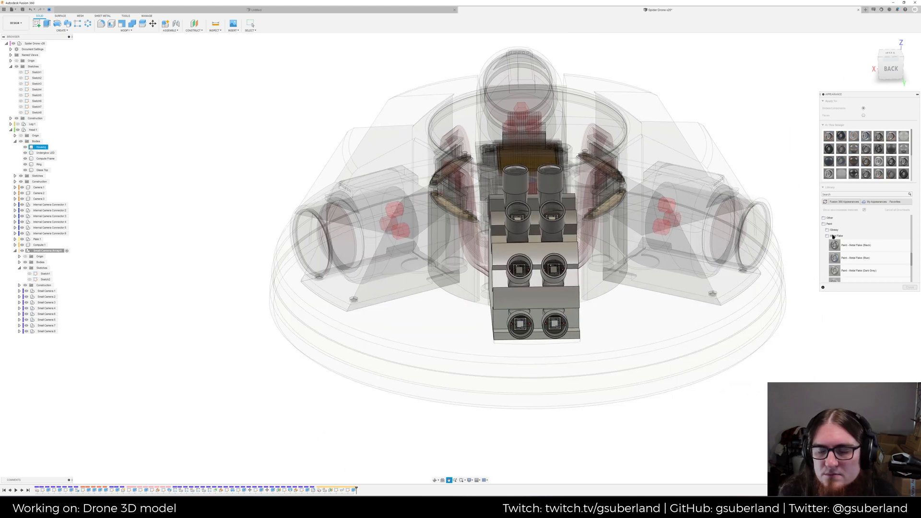
pyautogui.moveTo(905, 176); pyautogui.dragTo(465, 110)
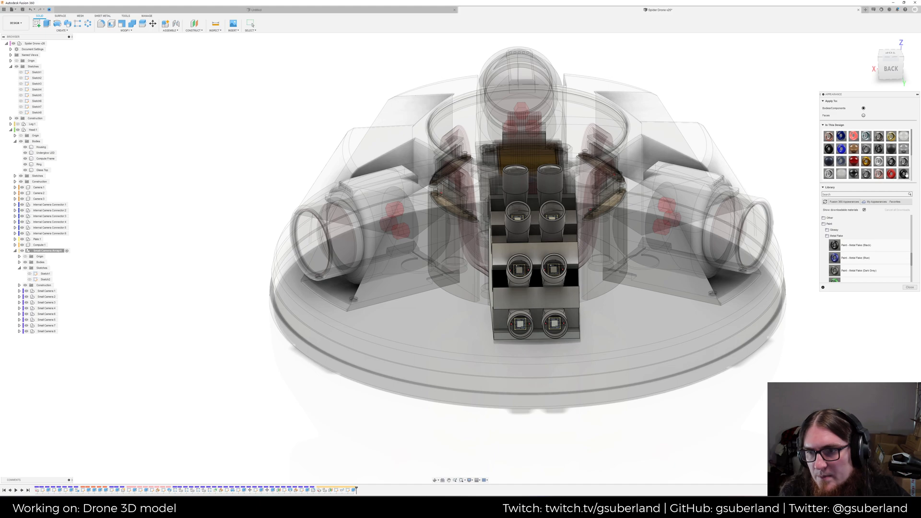
pyautogui.scroll(15, 499, 278)
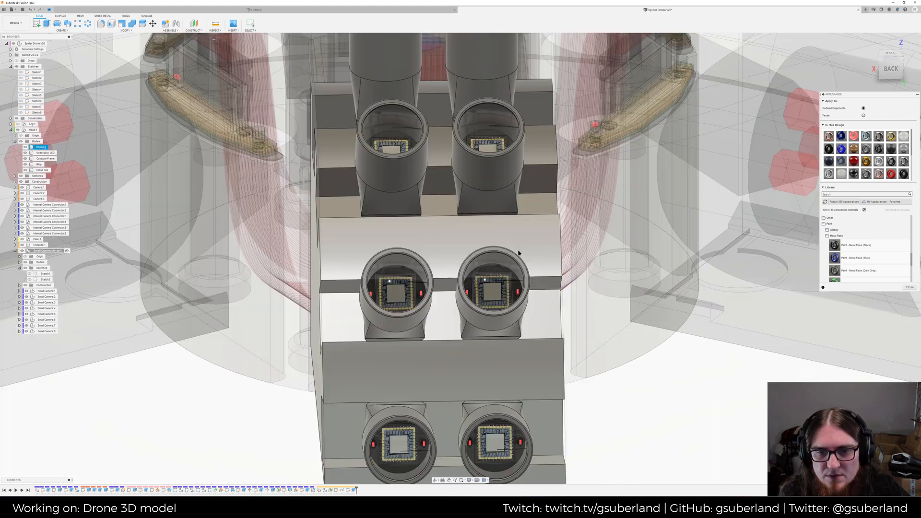
pyautogui.scroll(-15, 498, 279)
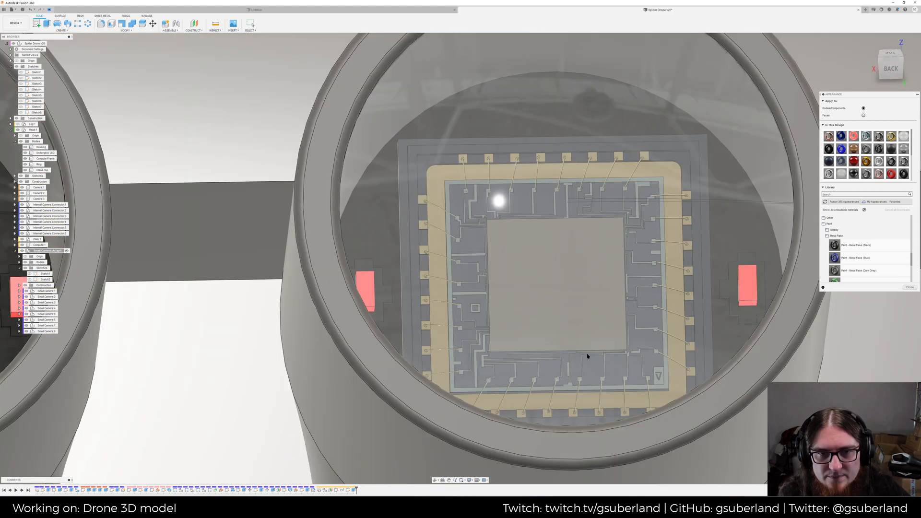
pyautogui.scroll(-3, 541, 266)
pyautogui.scroll(15, 516, 194)
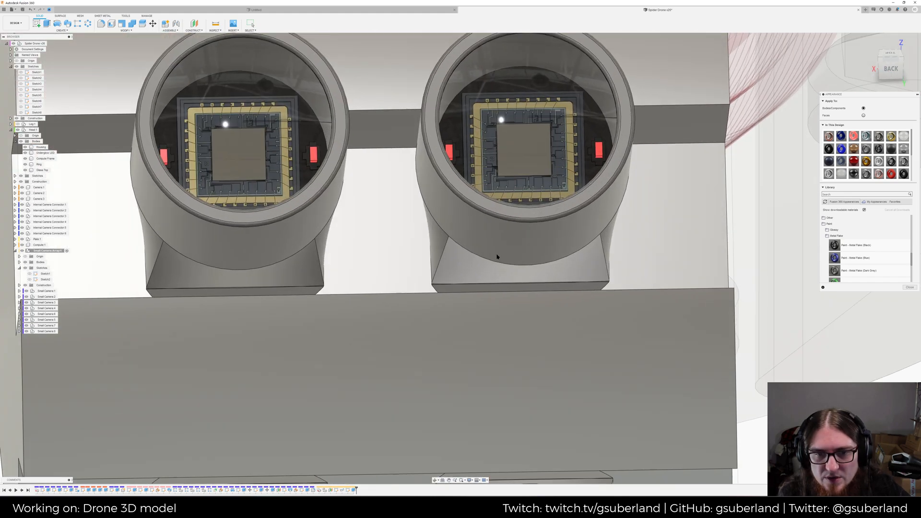
pyautogui.scroll(-12, 517, 194)
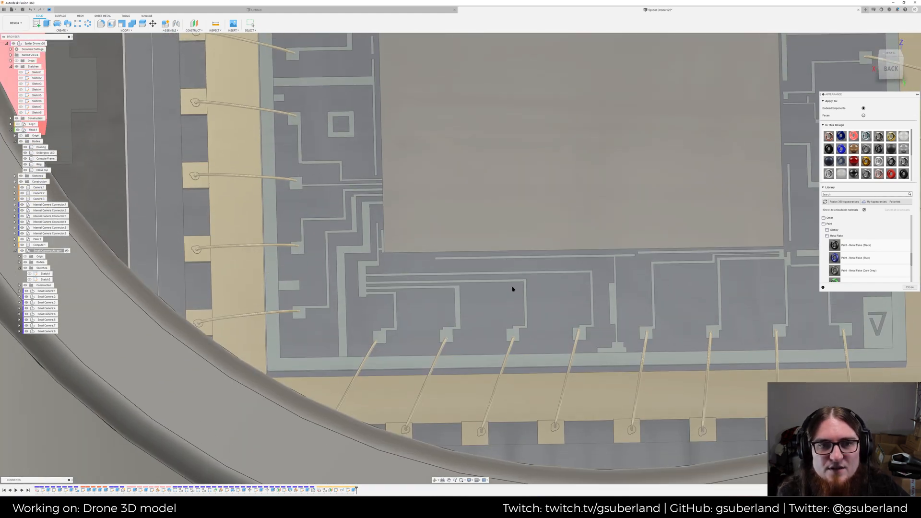
pyautogui.scroll(-15, 479, 397)
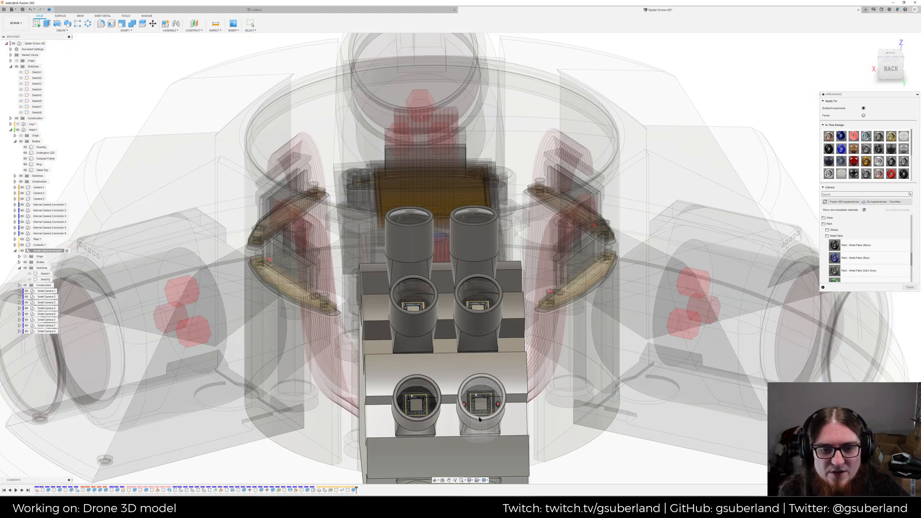
pyautogui.scroll(-1, 490, 361)
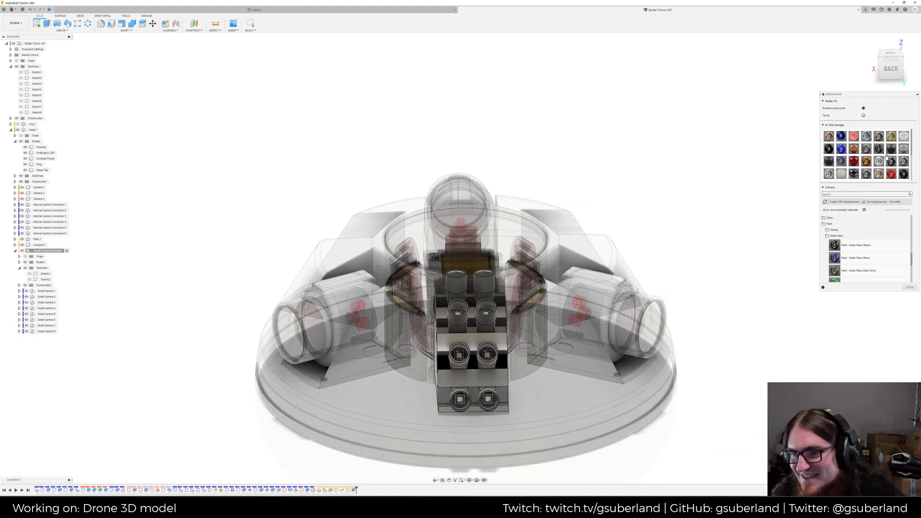
pyautogui.moveTo(903, 174); pyautogui.dragTo(502, 342)
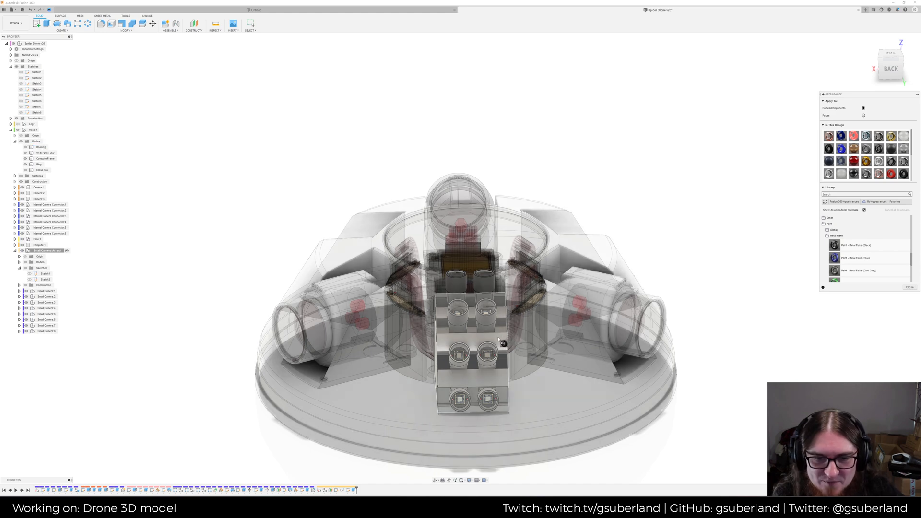
pyautogui.click(910, 287)
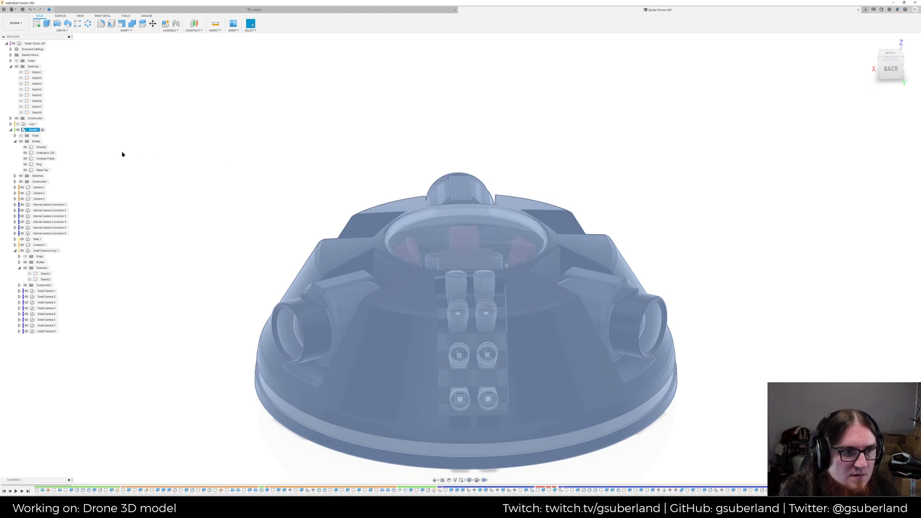
# Examine the small camera array and its mounting block within the complete head from the rear and the side
pyautogui.keyDown('shift'); pyautogui.moveTo(230, 181); pyautogui.dragTo(206, 180, button='middle'); pyautogui.keyUp('shift')
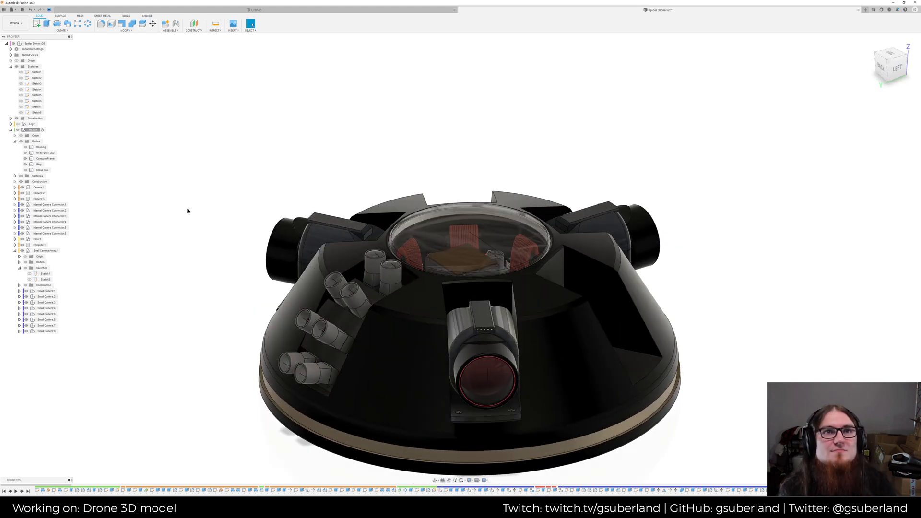
pyautogui.moveTo(157, 177); pyautogui.dragTo(187, 188, button='middle')
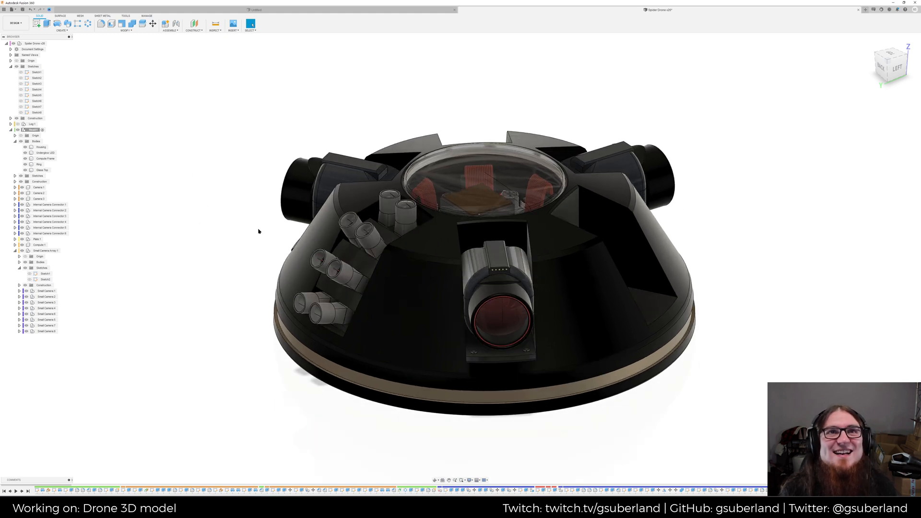
pyautogui.scroll(3, 235, 220)
pyautogui.moveTo(267, 241); pyautogui.dragTo(234, 207, button='middle')
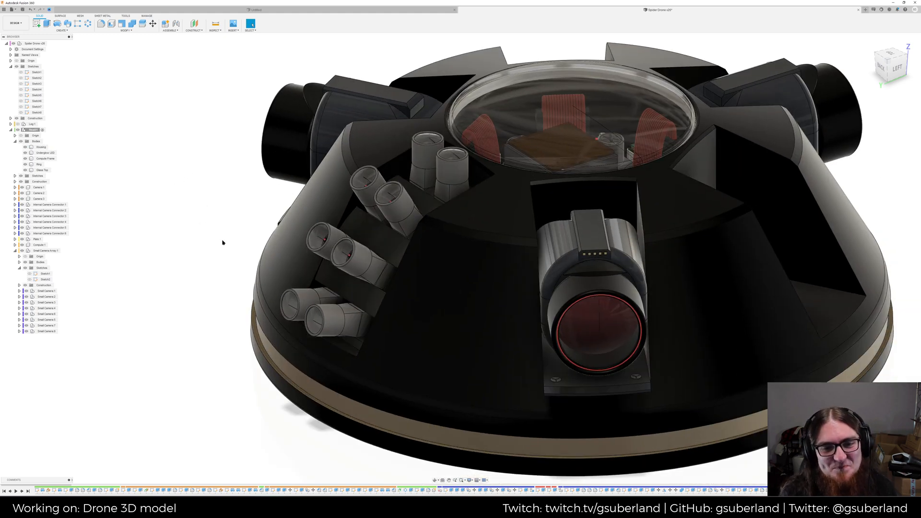
pyautogui.keyDown('shift'); pyautogui.moveTo(180, 256); pyautogui.dragTo(203, 257, button='middle'); pyautogui.keyUp('shift')
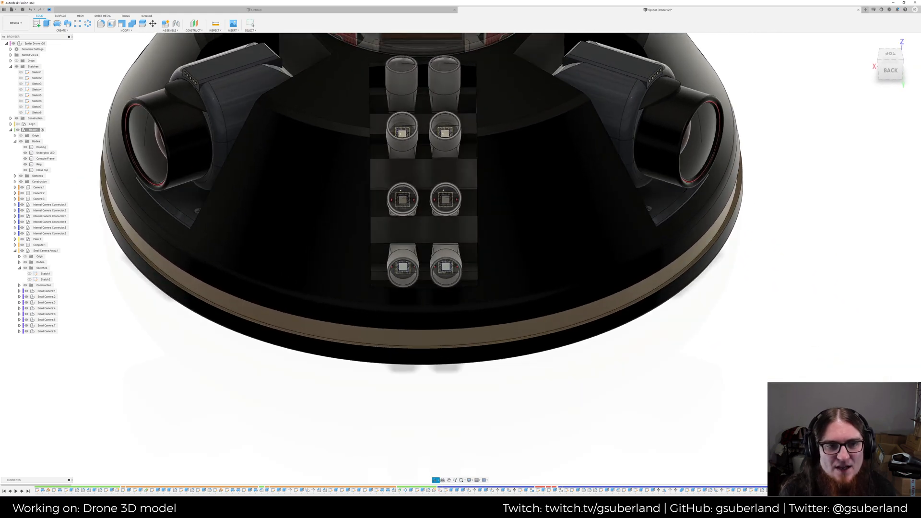
pyautogui.scroll(-5, 504, 359)
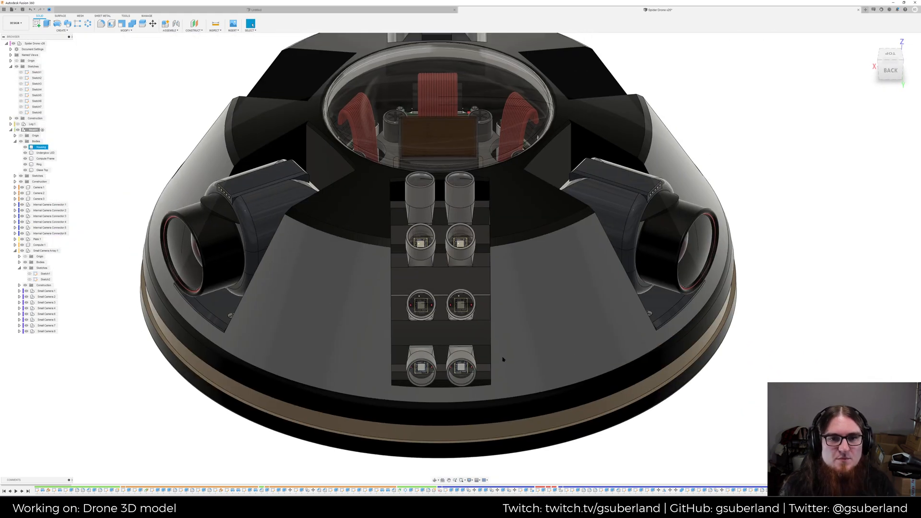
pyautogui.click(504, 357)
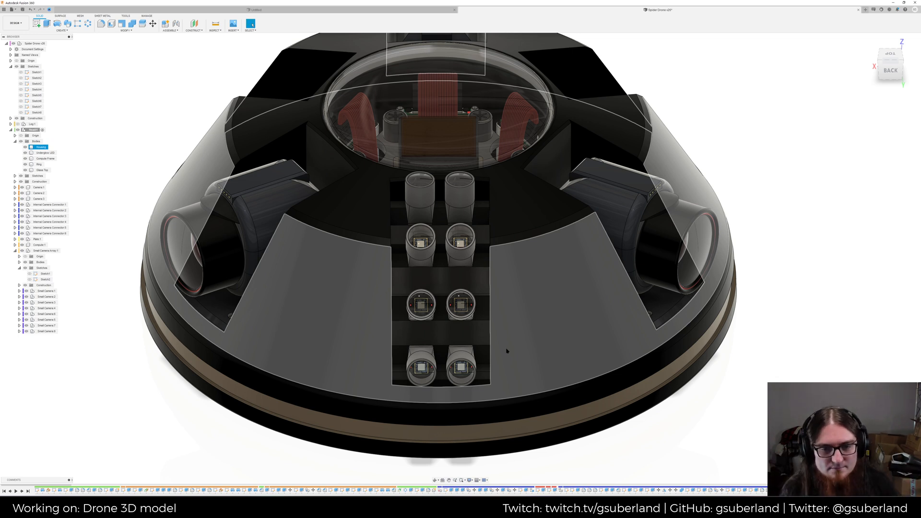
pyautogui.click(467, 329)
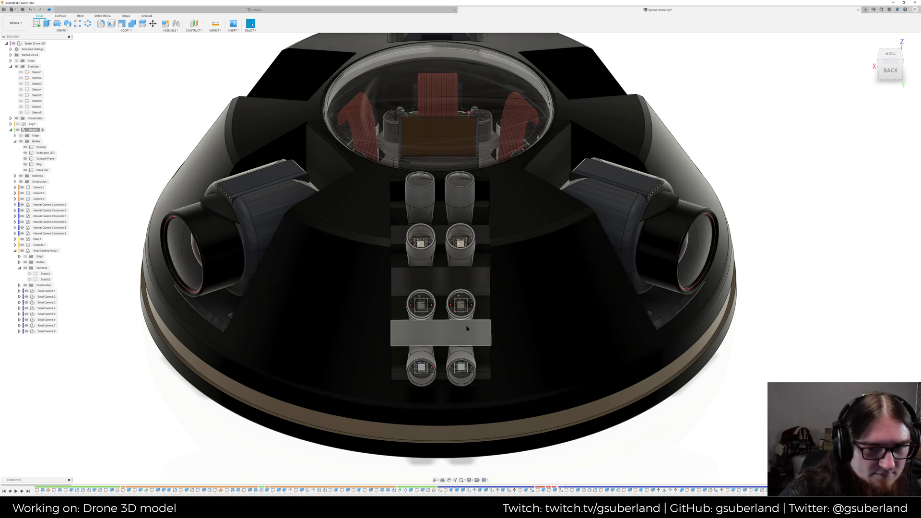
pyautogui.click(445, 321)
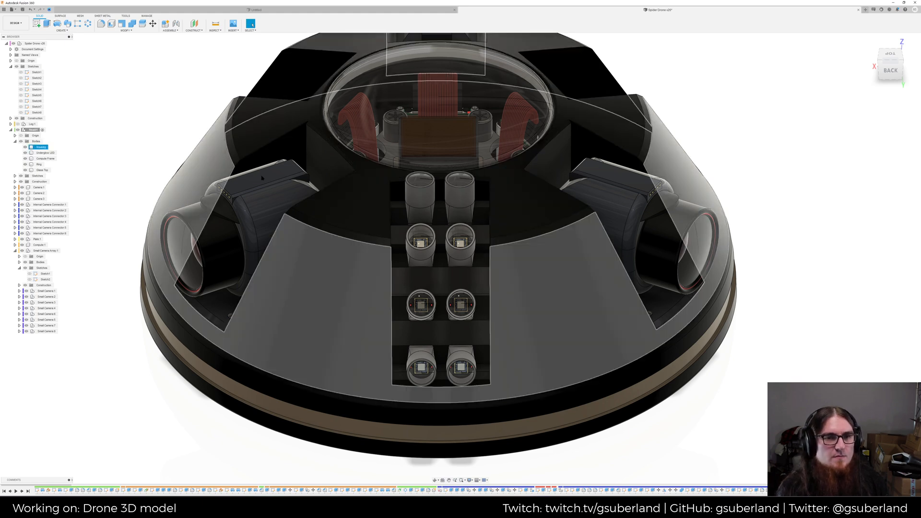
pyautogui.keyDown('shift'); pyautogui.moveTo(659, 377); pyautogui.dragTo(609, 371, button='middle'); pyautogui.keyUp('shift')
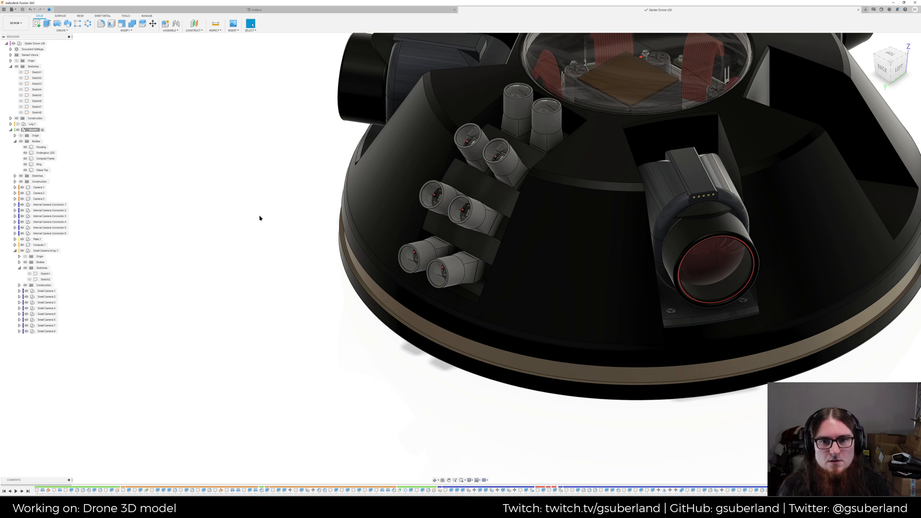
pyautogui.scroll(-3, 241, 244)
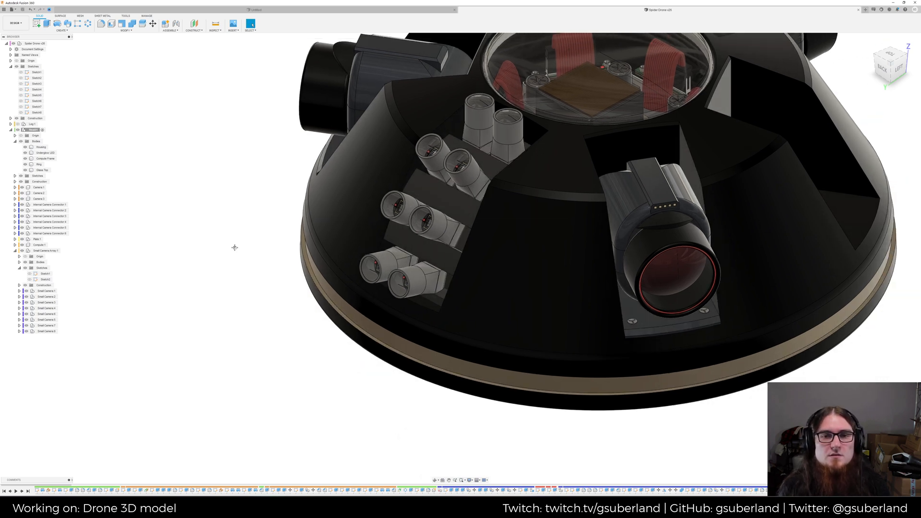
# Switch to the Render workspace and inspect the small camera array up close, selecting the visible seam edge on an upright camera barrel
pyautogui.click(15, 22)
pyautogui.click(22, 51)
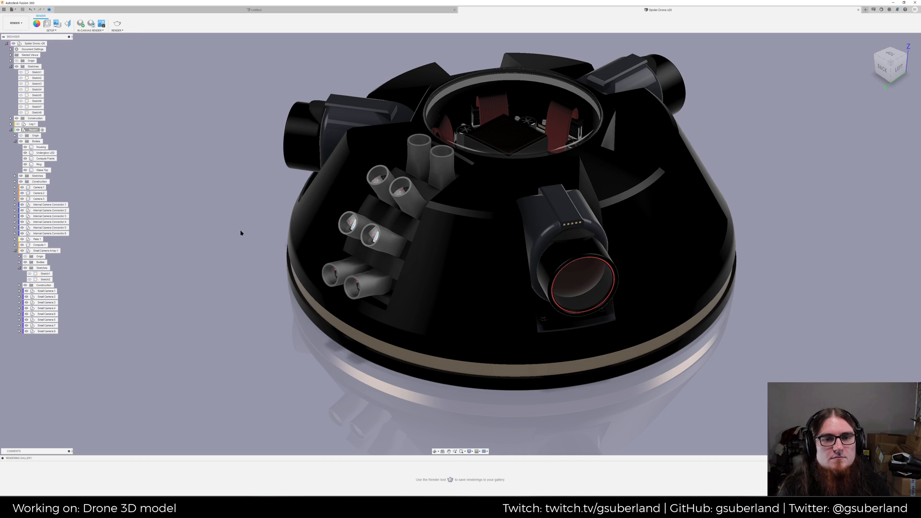
pyautogui.moveTo(239, 233); pyautogui.dragTo(220, 249, button='middle')
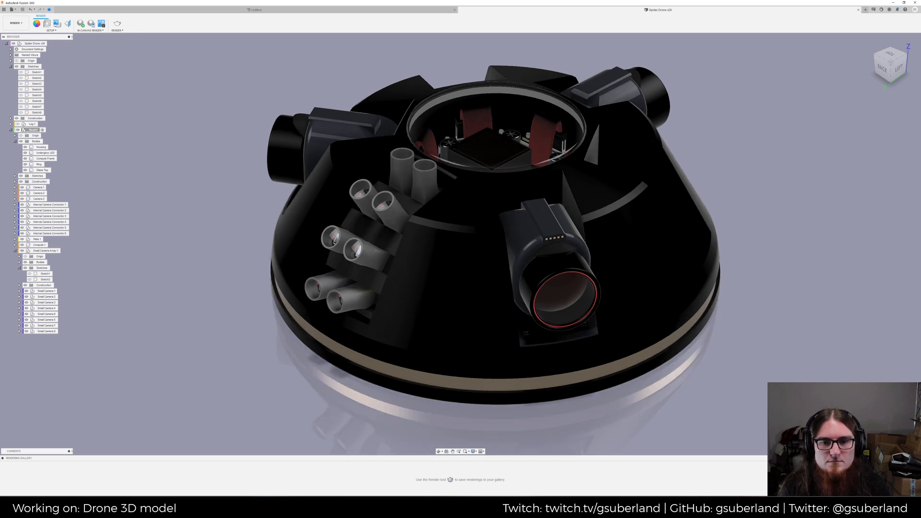
pyautogui.keyDown('shift'); pyautogui.moveTo(279, 259); pyautogui.dragTo(303, 265, button='middle'); pyautogui.keyUp('shift')
pyautogui.scroll(3, 209, 326)
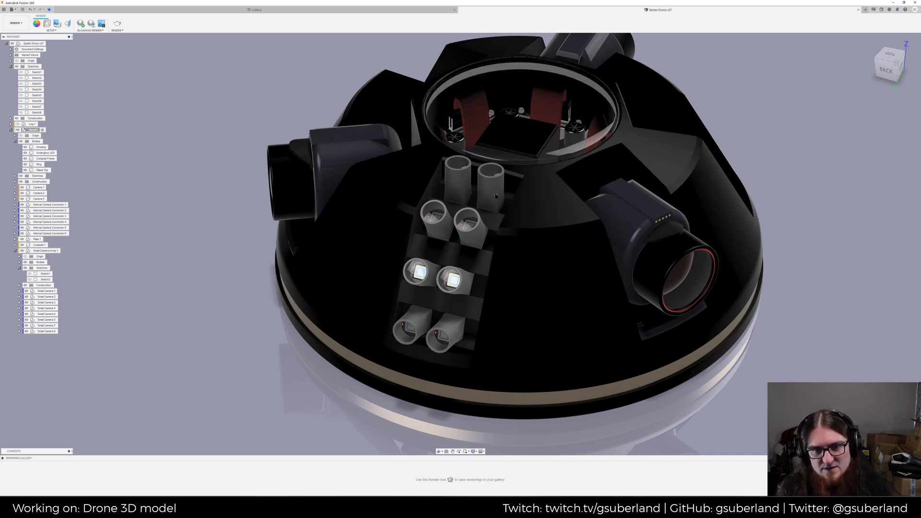
pyautogui.keyDown('shift'); pyautogui.moveTo(496, 203); pyautogui.dragTo(494, 209, button='middle'); pyautogui.keyUp('shift')
pyautogui.scroll(8, 494, 209)
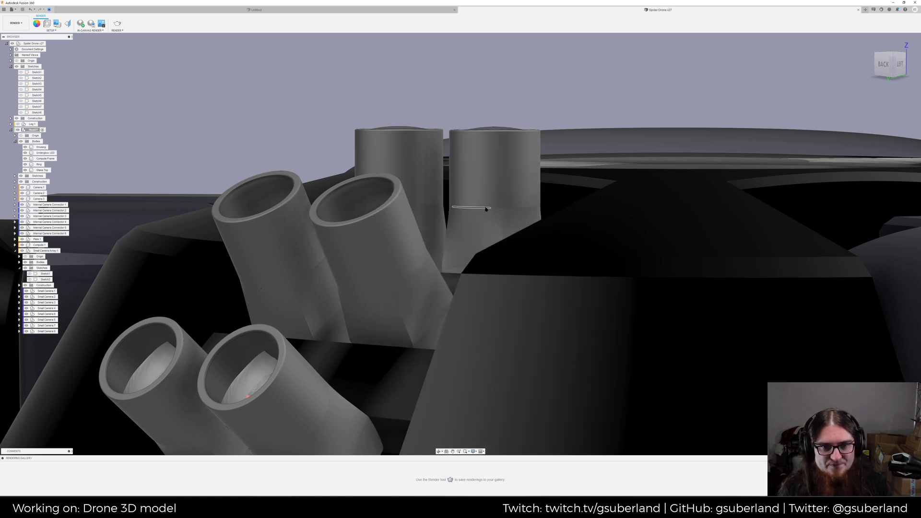
pyautogui.click(486, 208)
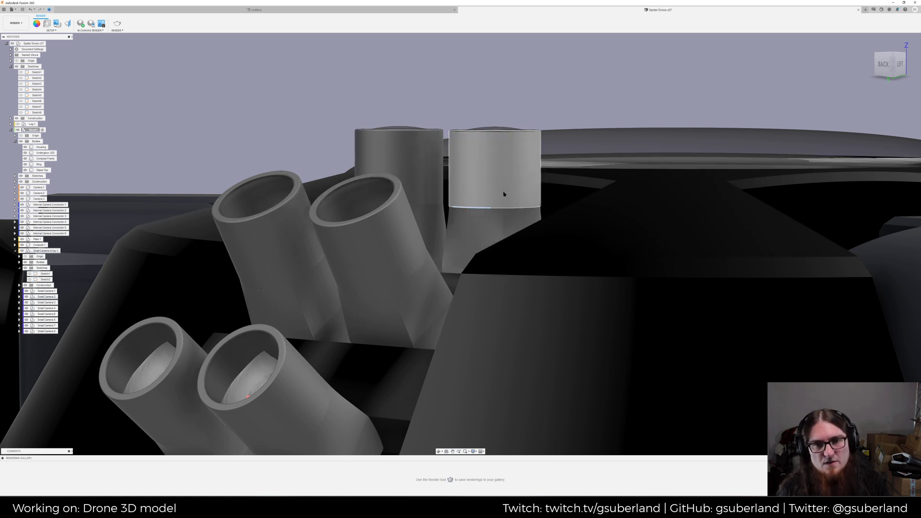
# Return to the Design workspace and activate the first small camera component in the small camera array for editing
pyautogui.click(16, 23)
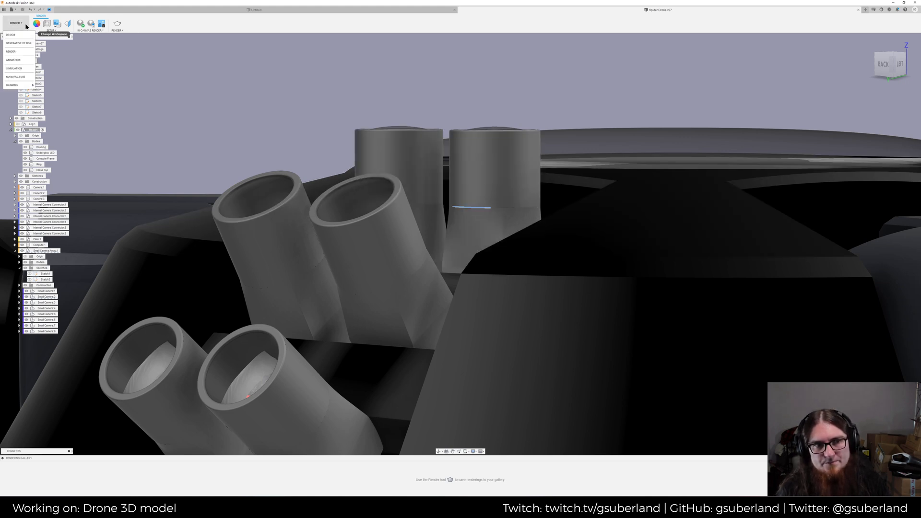
pyautogui.click(26, 35)
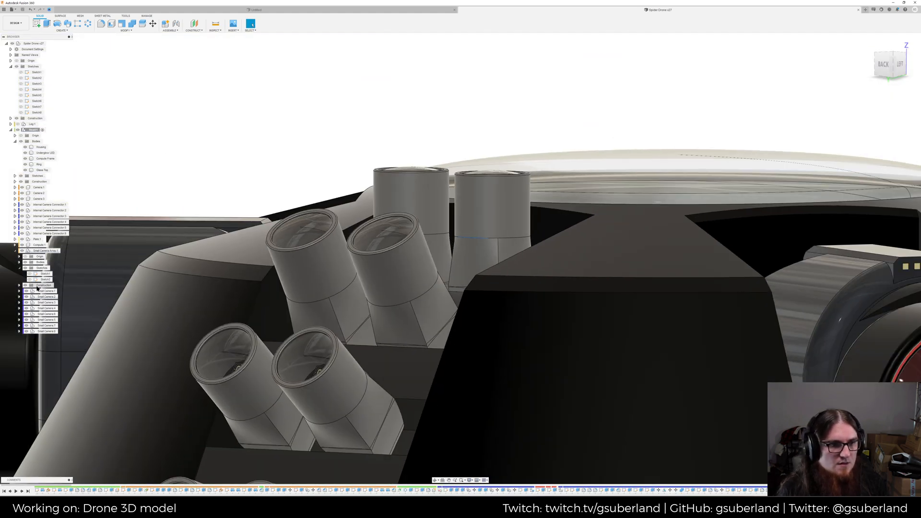
pyautogui.click(53, 290)
pyautogui.click(62, 291)
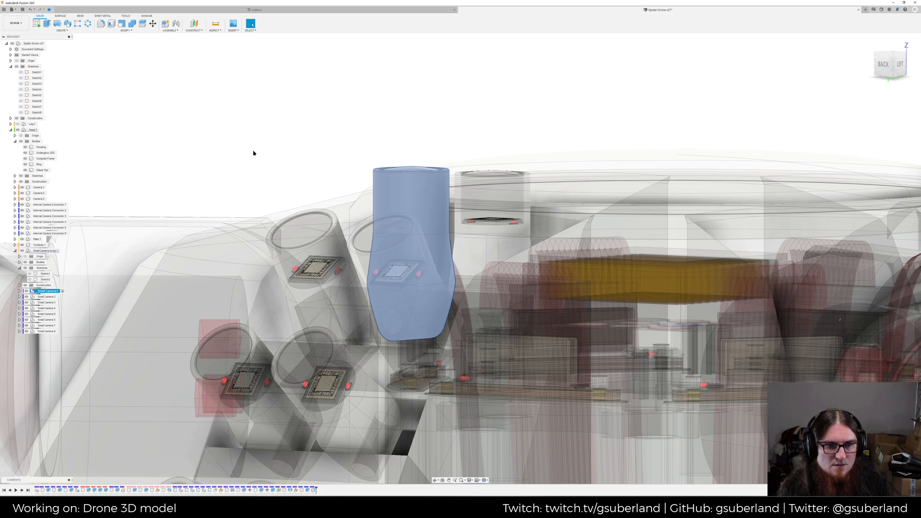
pyautogui.keyDown('shift'); pyautogui.moveTo(259, 148); pyautogui.dragTo(272, 157, button='middle'); pyautogui.keyUp('shift')
pyautogui.scroll(-10, 812, 97)
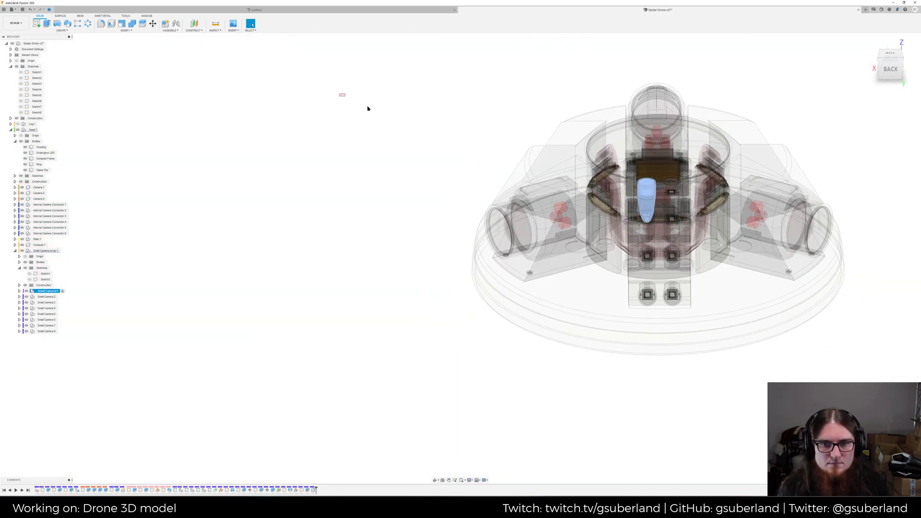
# Examine the seam on the first small camera's barrel up close and the small camera array within the complete head
pyautogui.moveTo(339, 93); pyautogui.dragTo(368, 108)
pyautogui.scroll(8, 667, 149)
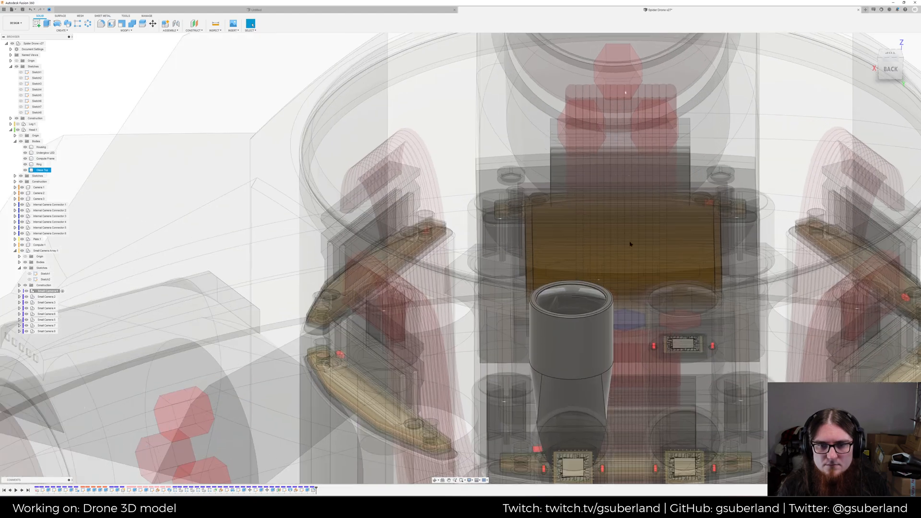
pyautogui.moveTo(577, 336); pyautogui.dragTo(582, 219, button='middle')
pyautogui.scroll(5, 583, 219)
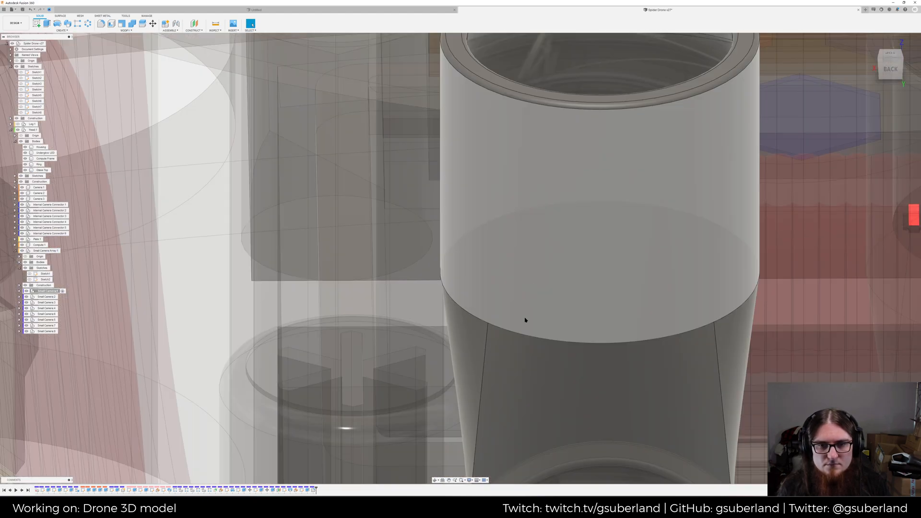
pyautogui.scroll(-4, 487, 323)
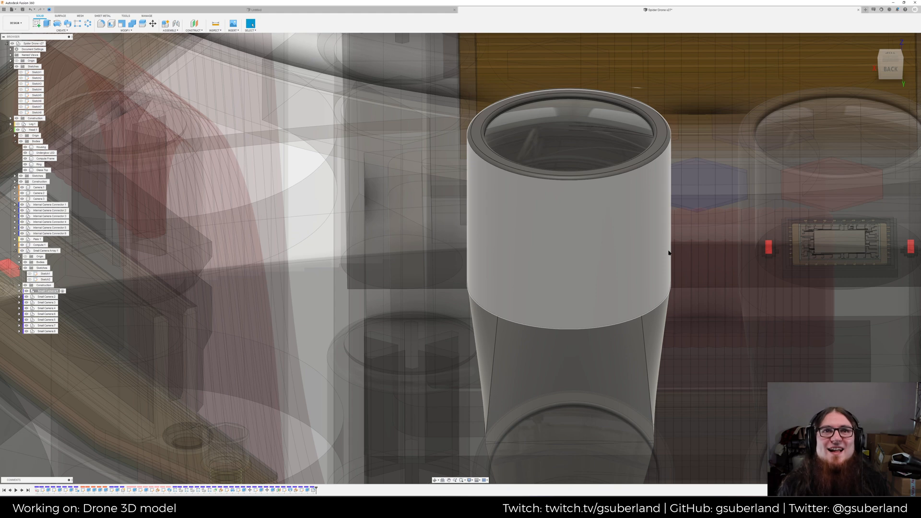
pyautogui.scroll(-10, 668, 252)
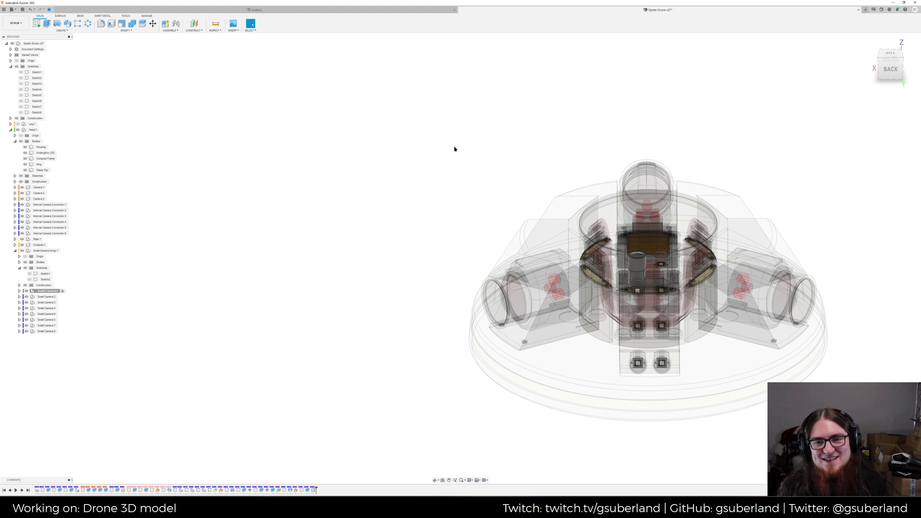
pyautogui.moveTo(455, 149); pyautogui.dragTo(339, 150, button='middle')
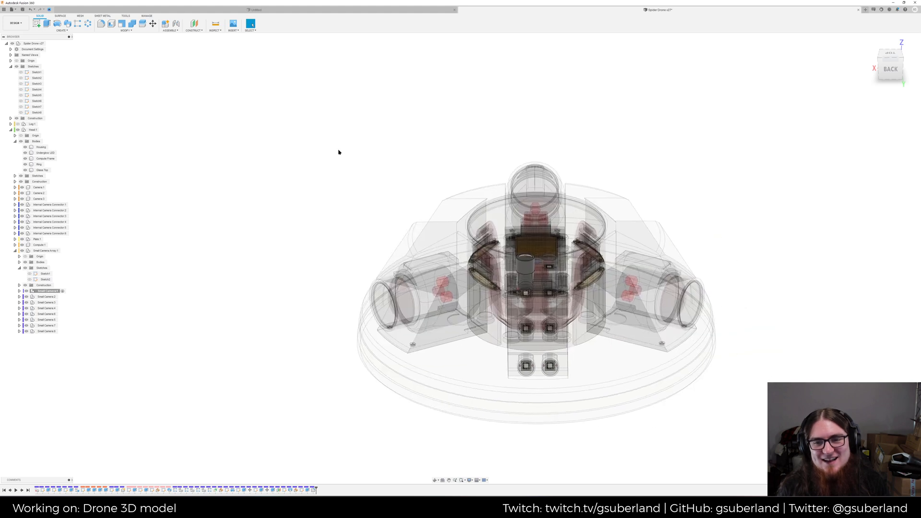
pyautogui.scroll(5, 561, 211)
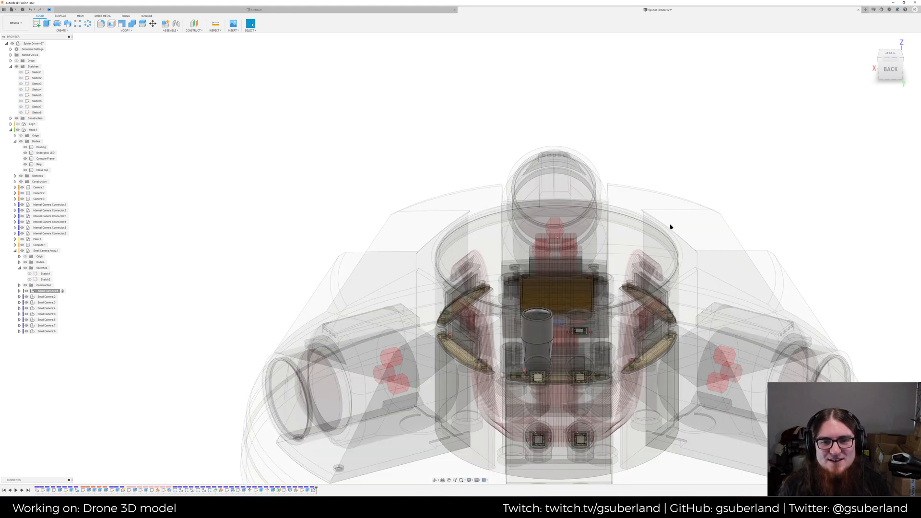
pyautogui.scroll(2, 785, 147)
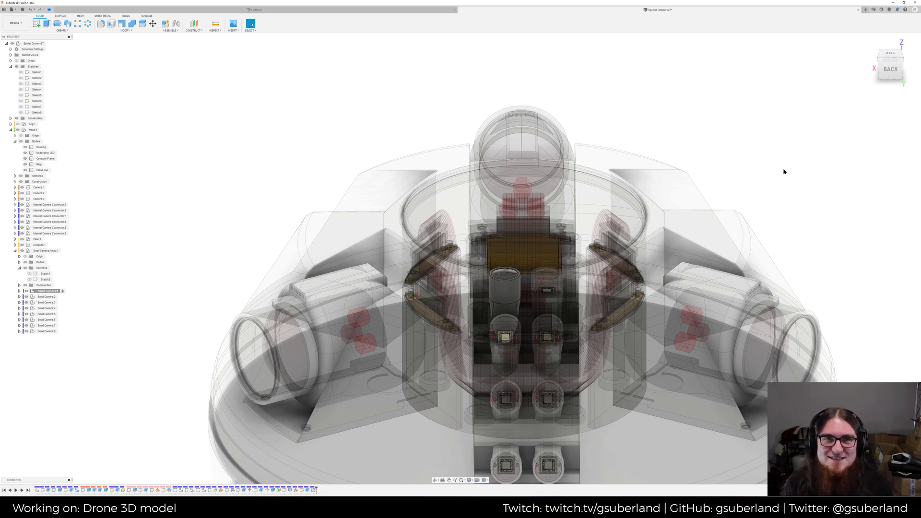
pyautogui.scroll(3, 796, 188)
pyautogui.moveTo(799, 176); pyautogui.dragTo(831, 106, button='middle')
pyautogui.scroll(-4, 781, 160)
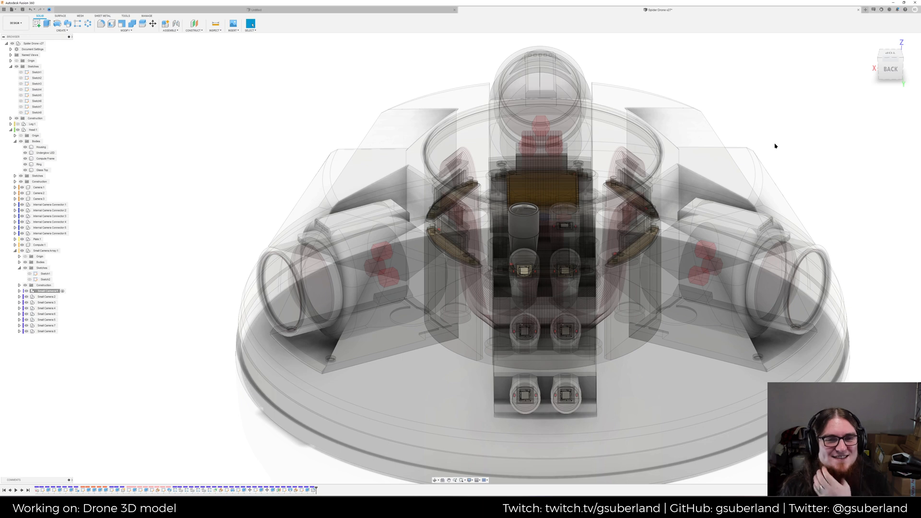
pyautogui.scroll(4, 601, 235)
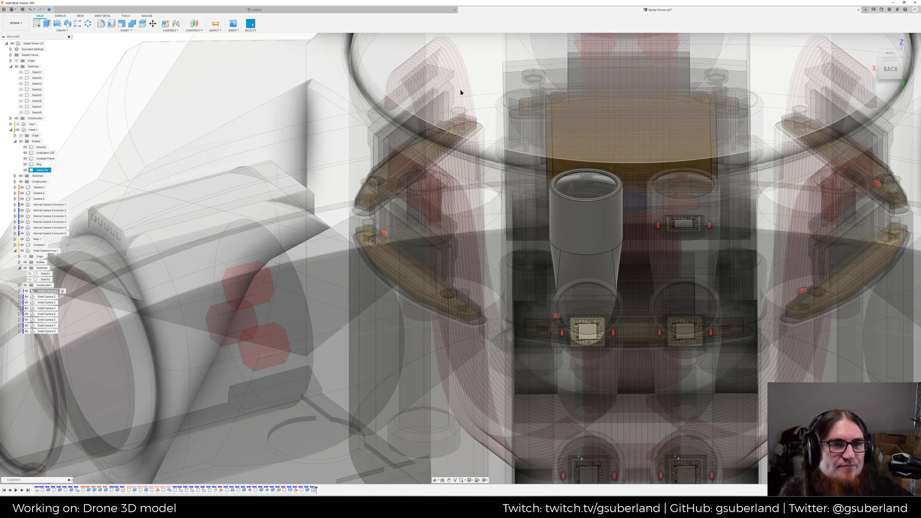
pyautogui.click(14, 182)
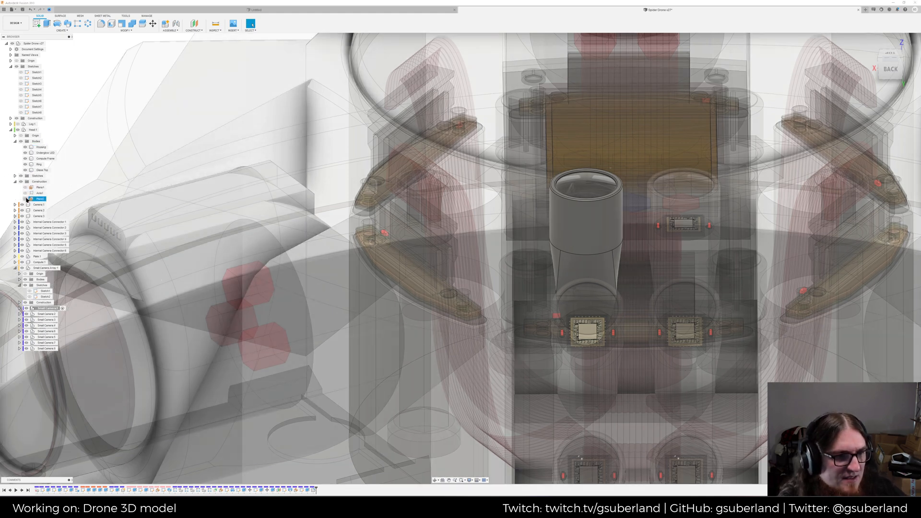
pyautogui.click(26, 193)
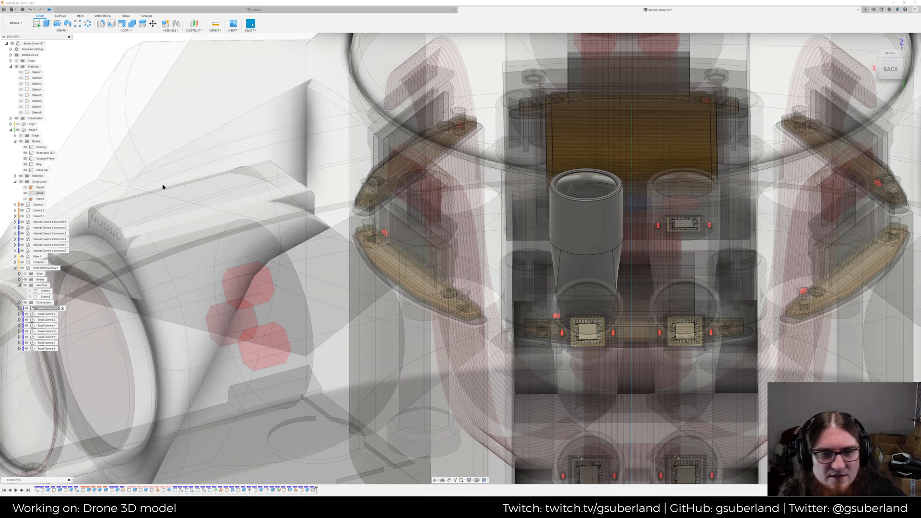
pyautogui.click(25, 194)
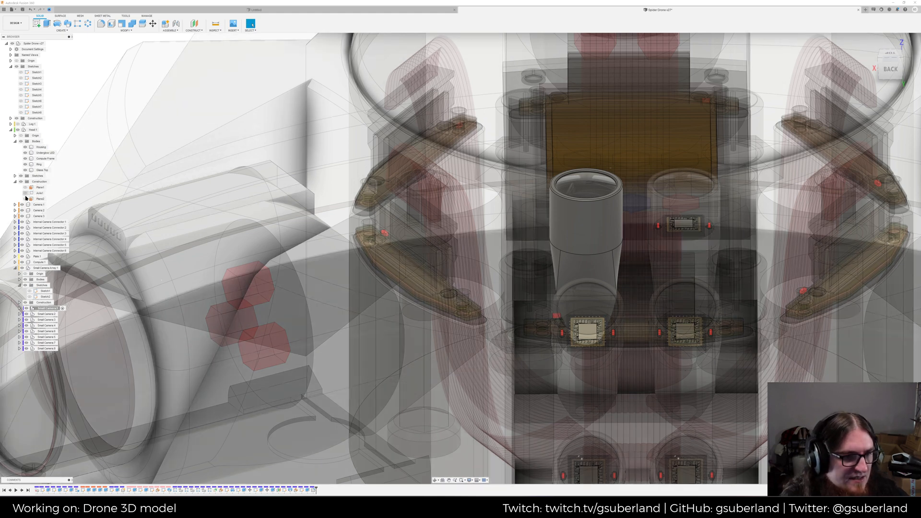
# Show the first small camera's construction axis and the upright construction plane running through its barrel
pyautogui.click(20, 307)
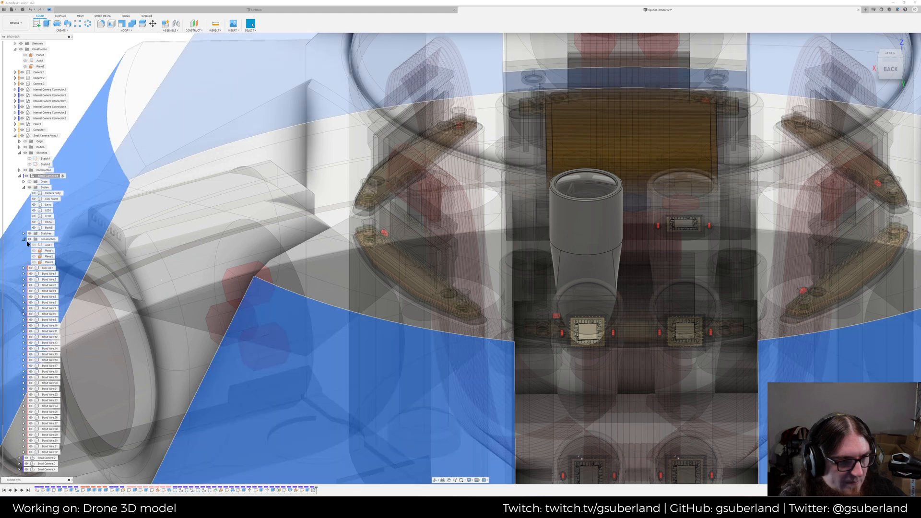
pyautogui.click(24, 239)
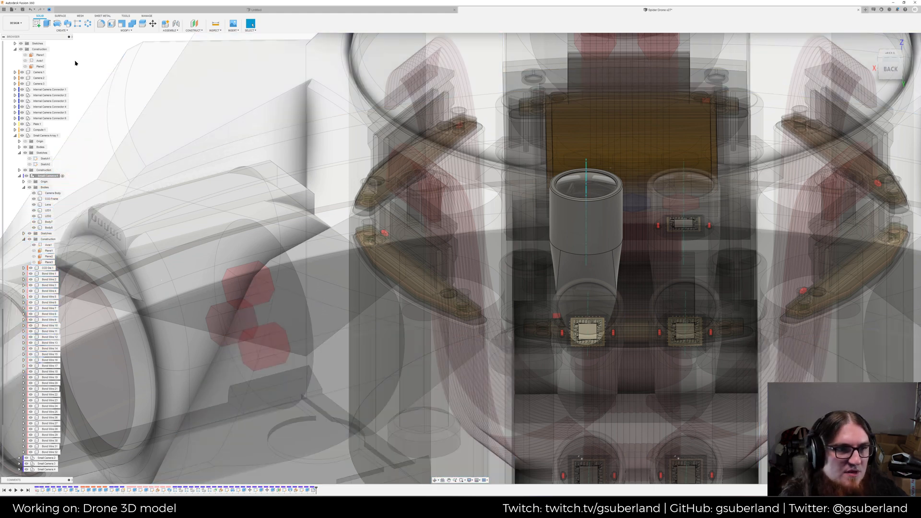
pyautogui.click(34, 250)
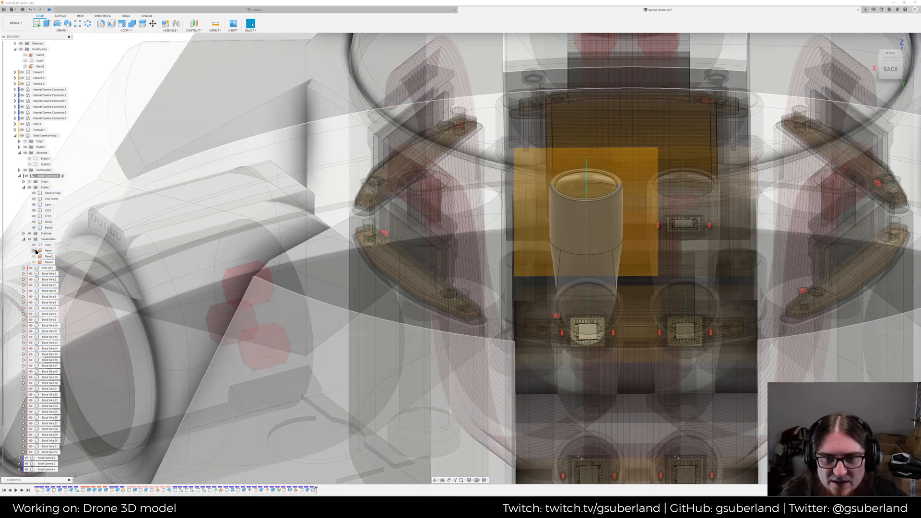
pyautogui.click(34, 250)
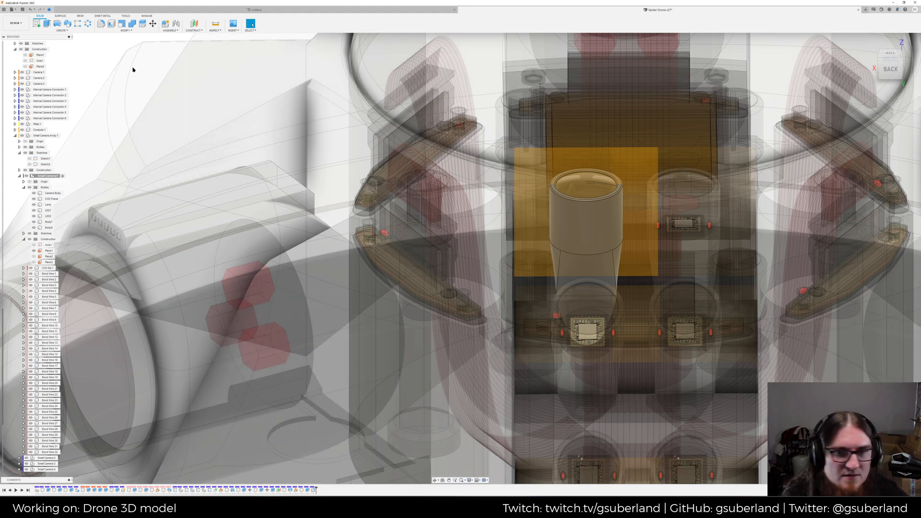
pyautogui.click(601, 167)
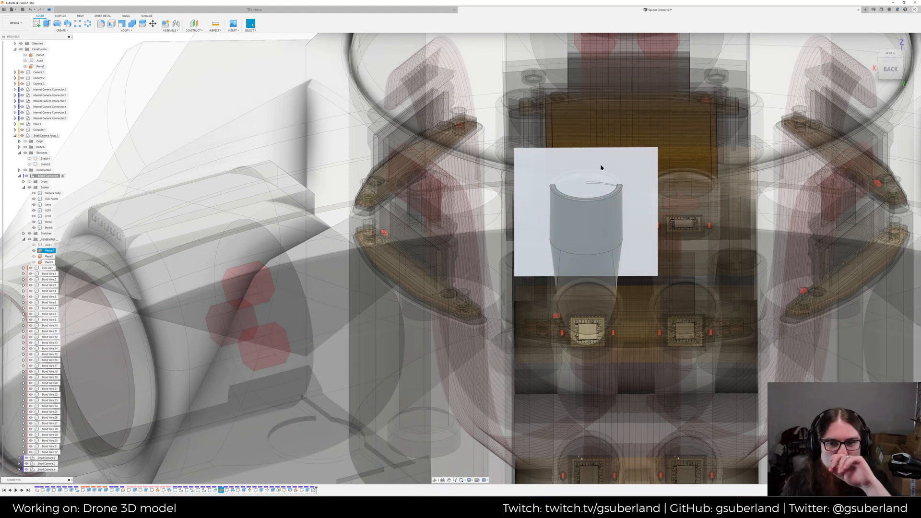
pyautogui.rightClick(601, 168)
pyautogui.click(36, 246)
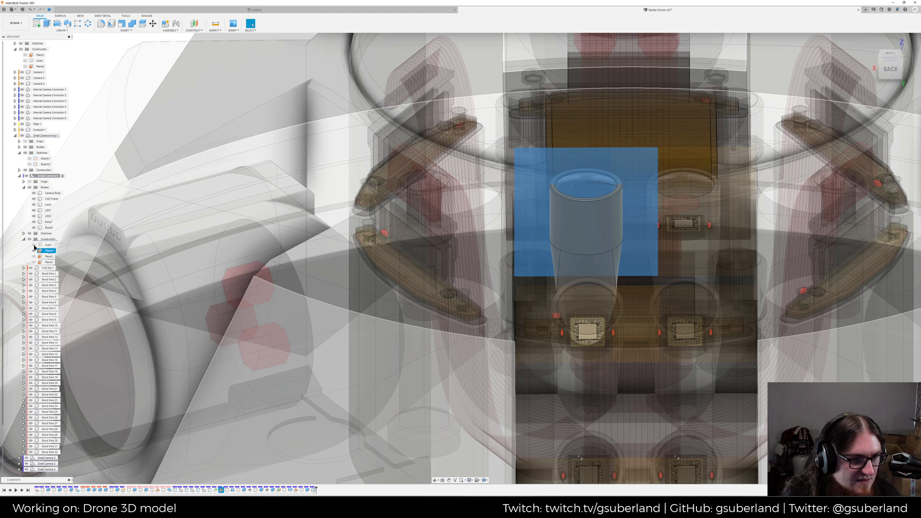
pyautogui.click(34, 245)
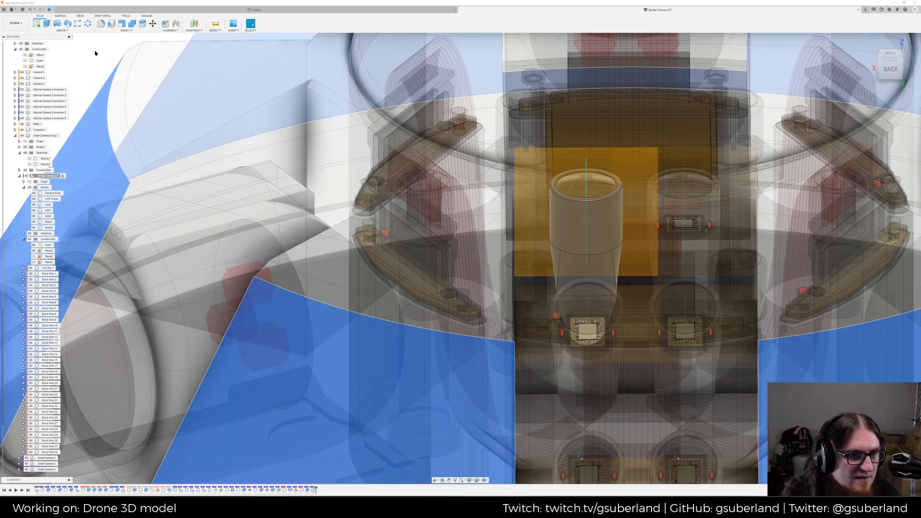
# Start a sketch on the barrel's construction plane and draw a short diagonal line from the seam up to the barrel's outer wall
pyautogui.moveTo(641, 235); pyautogui.dragTo(643, 257)
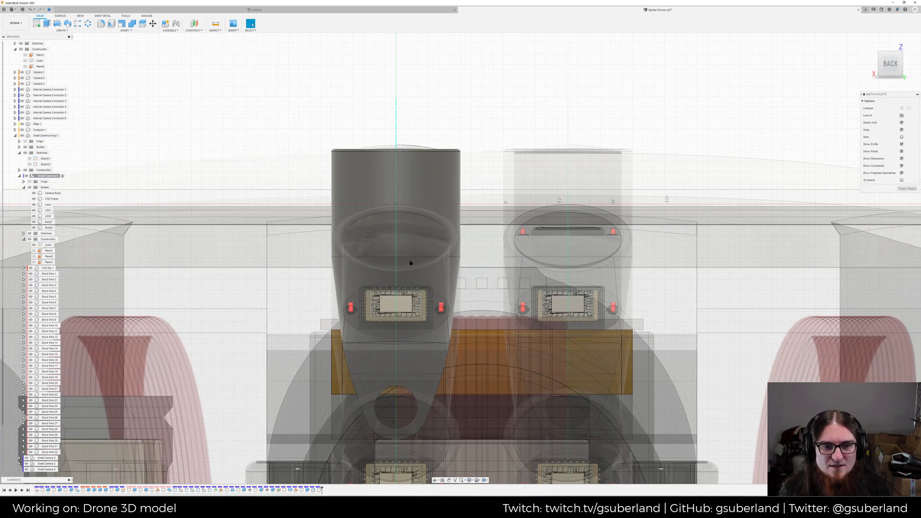
pyautogui.scroll(5, 400, 247)
pyautogui.click(40, 25)
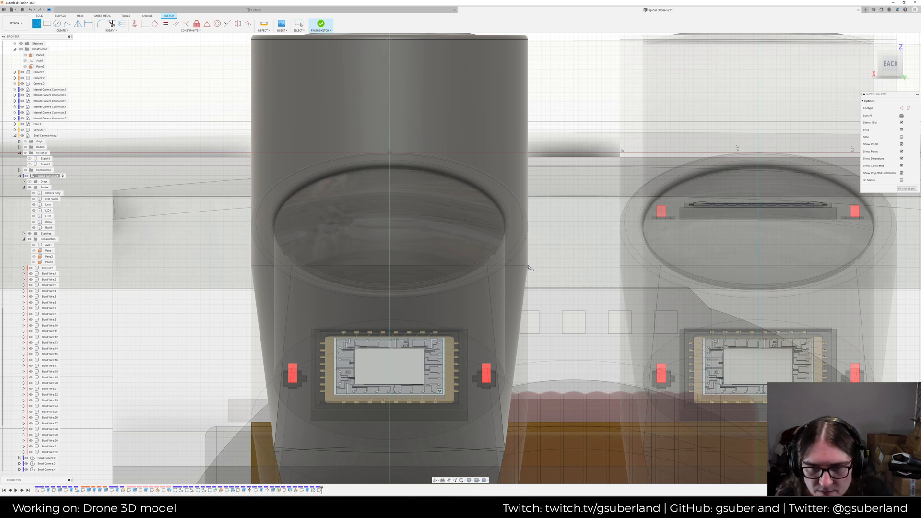
pyautogui.scroll(8, 530, 267)
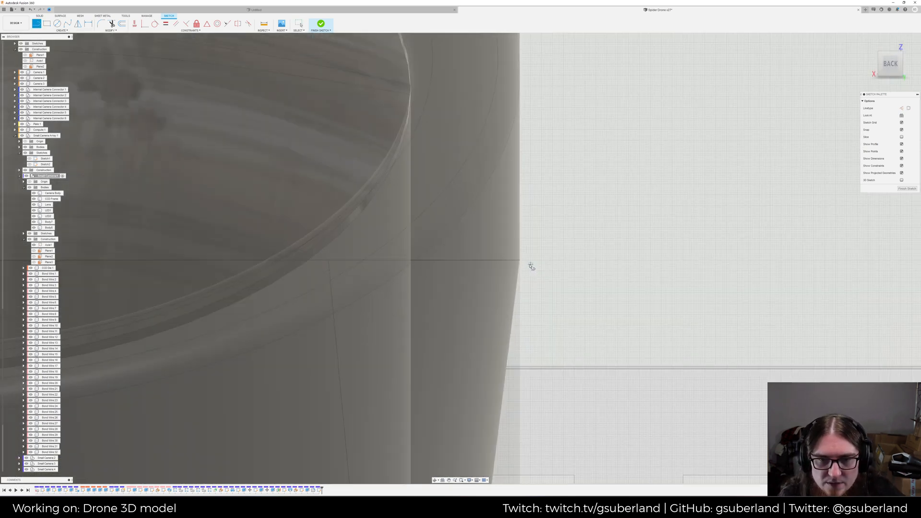
pyautogui.scroll(3, 529, 267)
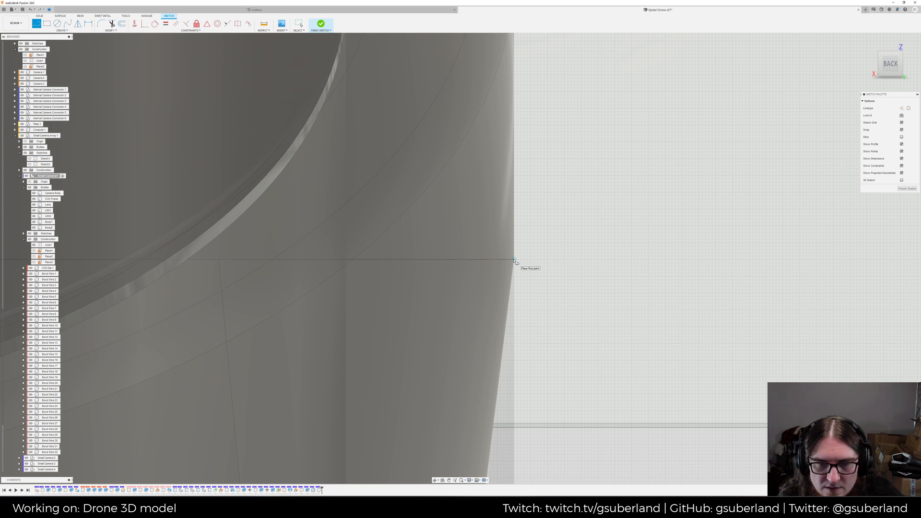
pyautogui.click(508, 259)
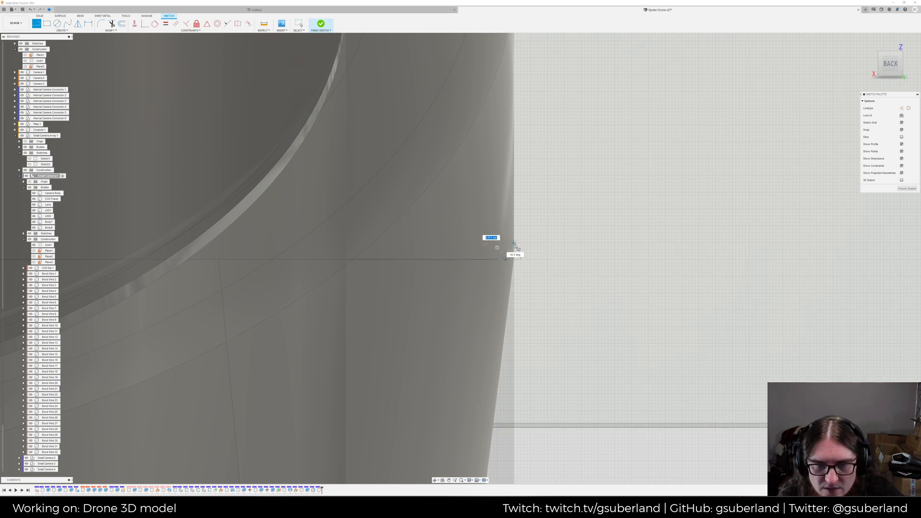
pyautogui.click(515, 244)
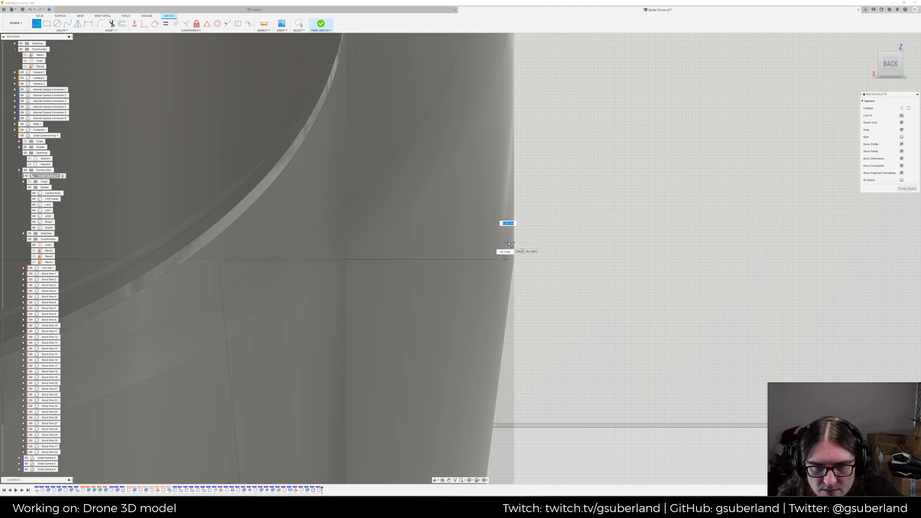
# Complete a small triangular profile at the seam's outer corner with a line down the barrel's outer wall, and leave the Line tool
pyautogui.click(511, 242)
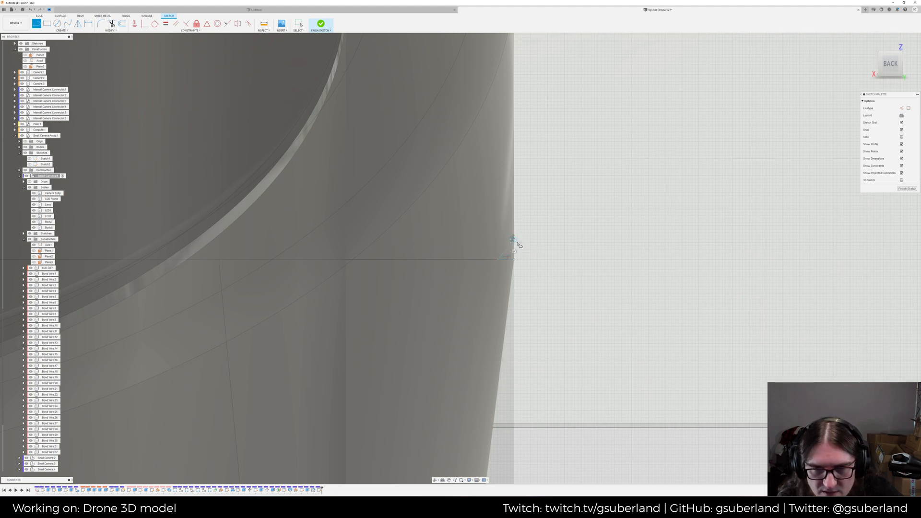
pyautogui.scroll(4, 515, 243)
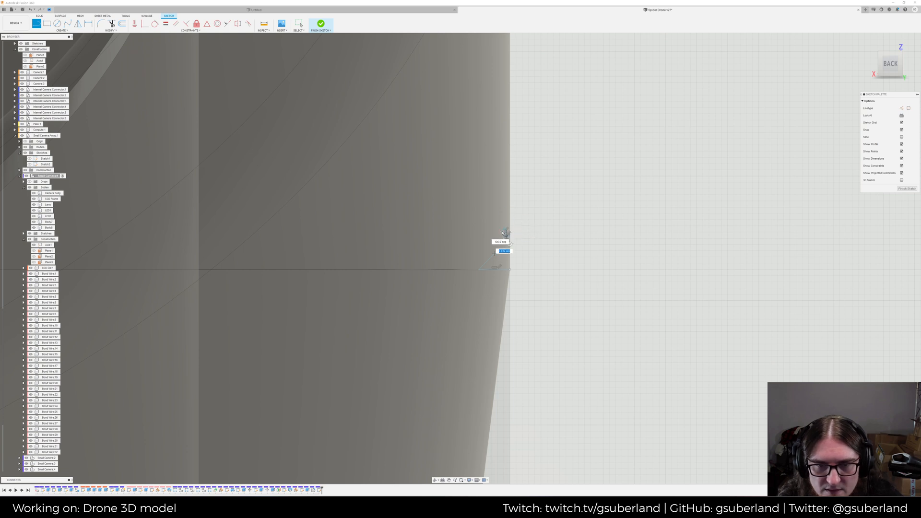
pyautogui.click(510, 240)
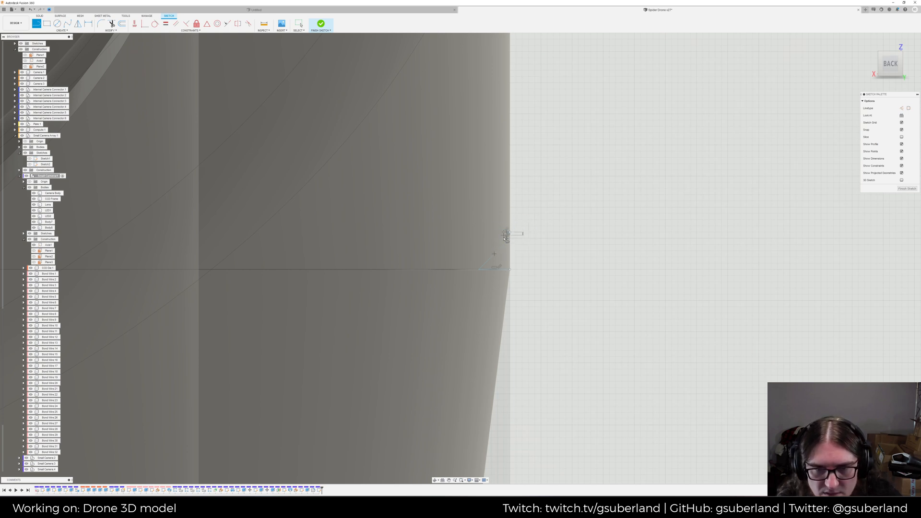
pyautogui.scroll(-3, 556, 245)
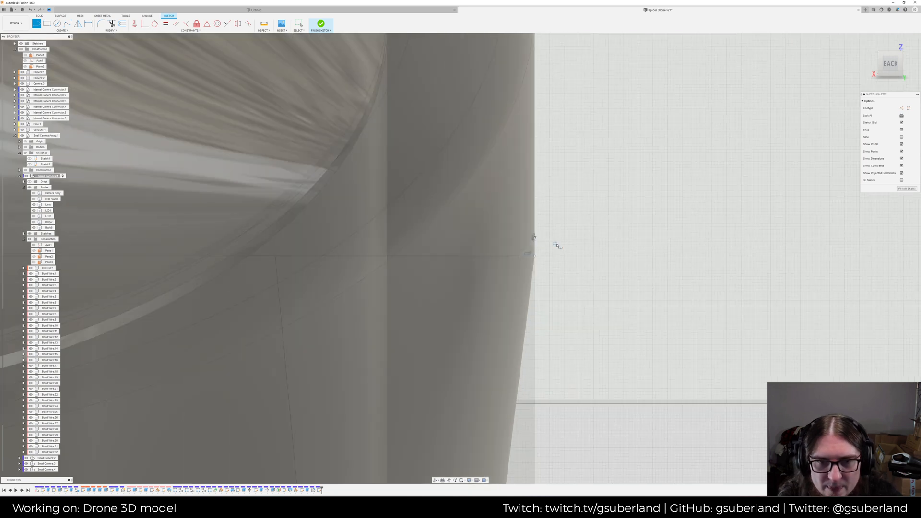
pyautogui.scroll(5, 538, 237)
pyautogui.scroll(1, 520, 251)
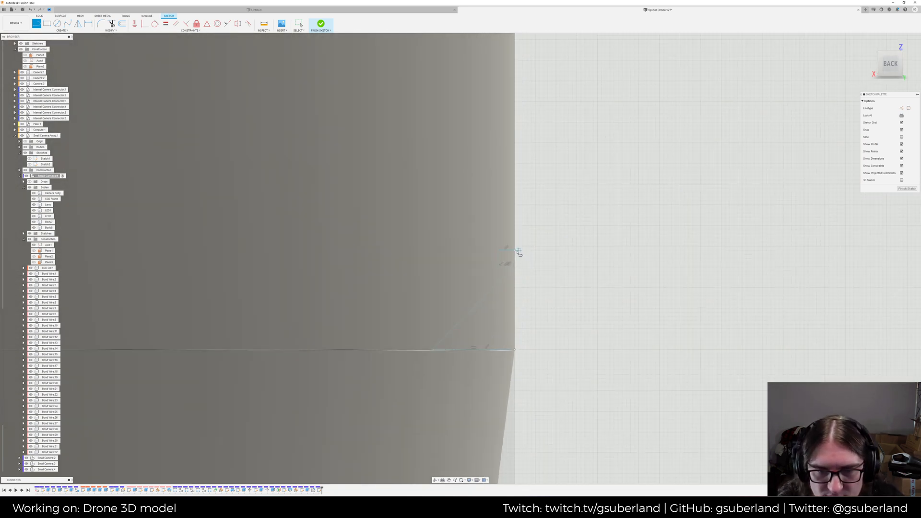
pyautogui.click(514, 350)
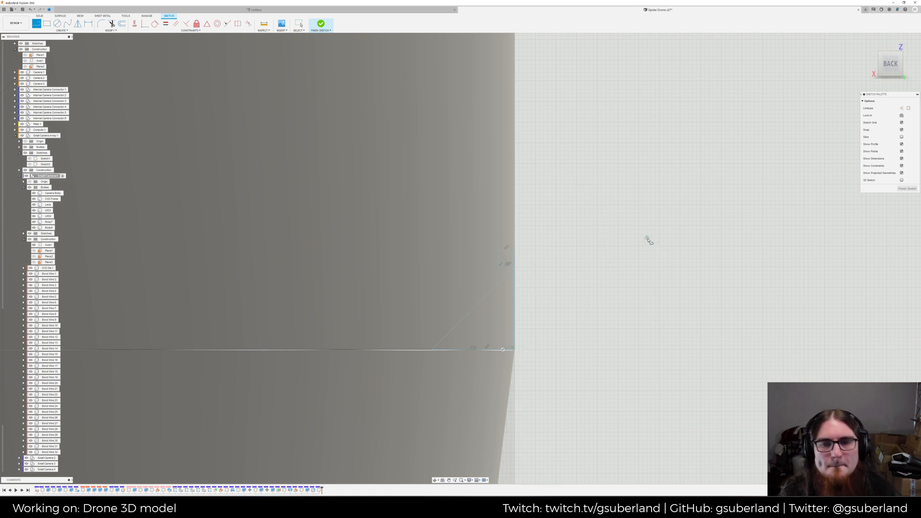
pyautogui.scroll(-5, 647, 240)
pyautogui.press('Escape')
pyautogui.scroll(2, 623, 249)
pyautogui.scroll(2, 600, 261)
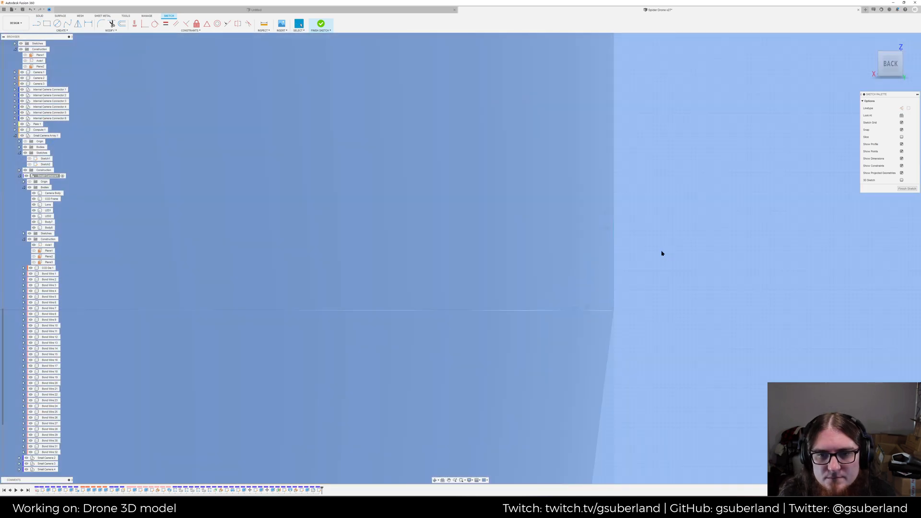
# Finish the sketch at the small camera body's seam between its cylindrical and tapered sections
pyautogui.scroll(-6, 661, 253)
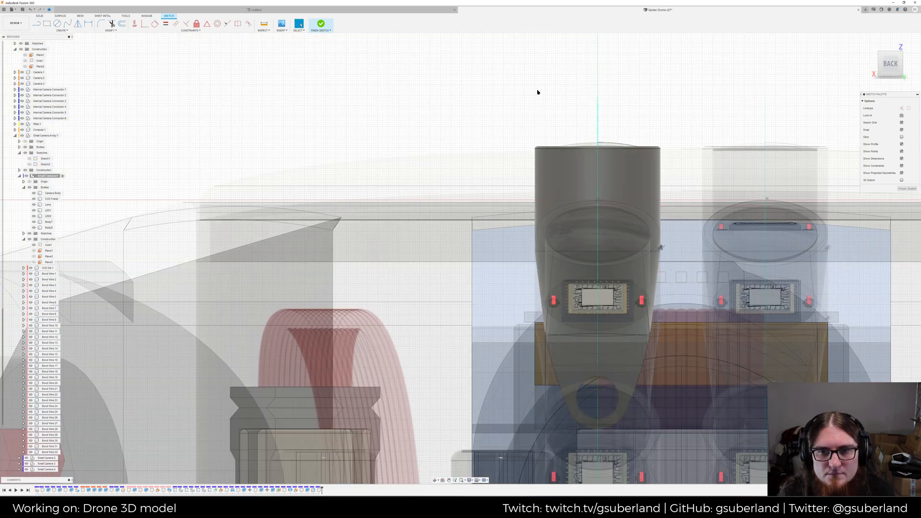
pyautogui.keyDown('shift'); pyautogui.moveTo(642, 86); pyautogui.dragTo(642, 87, button='middle'); pyautogui.keyUp('shift')
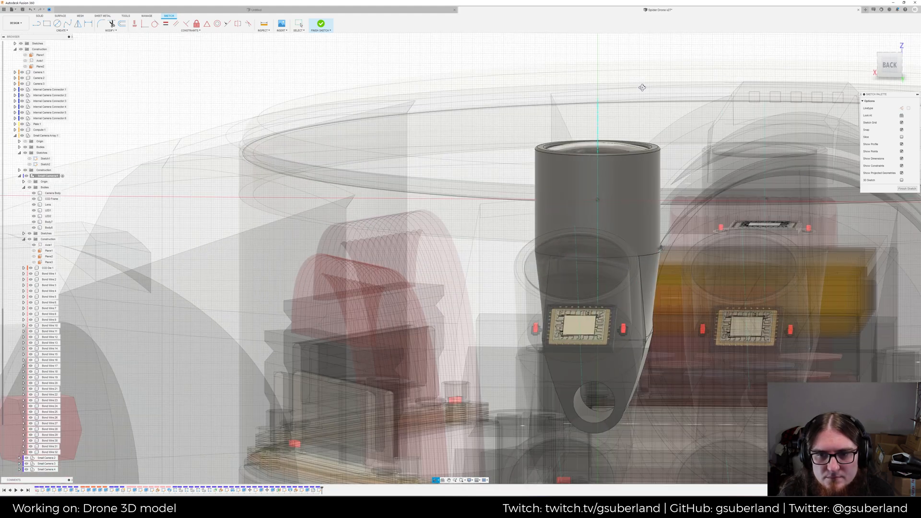
pyautogui.click(658, 159)
pyautogui.scroll(5, 655, 168)
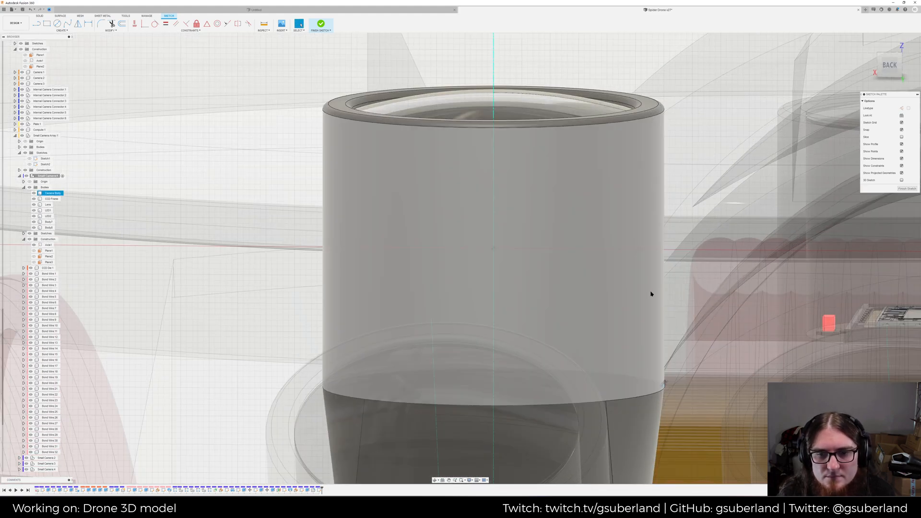
pyautogui.scroll(4, 674, 393)
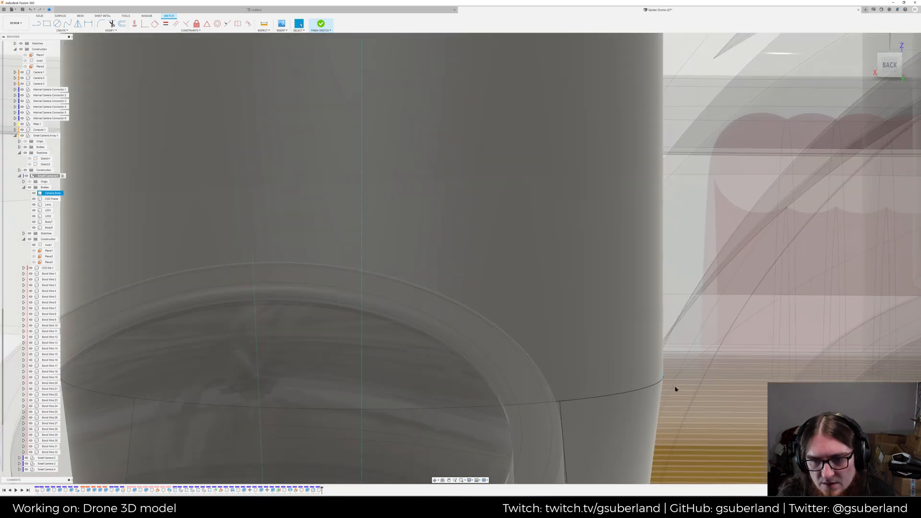
pyautogui.scroll(5, 662, 378)
pyautogui.press('Escape')
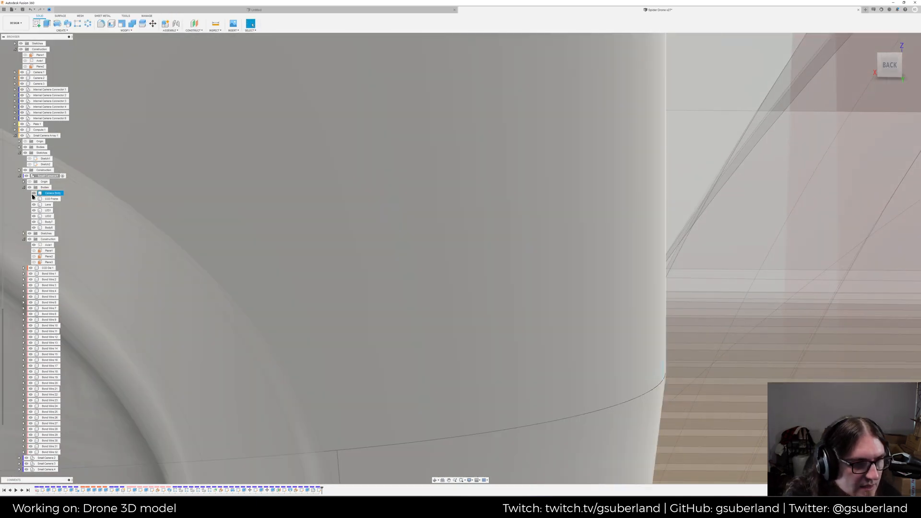
# Revolve the small square and triangular profiles 360° around the camera's vertical axis as a cut, hiding the Camera Body while selecting them
pyautogui.click(34, 193)
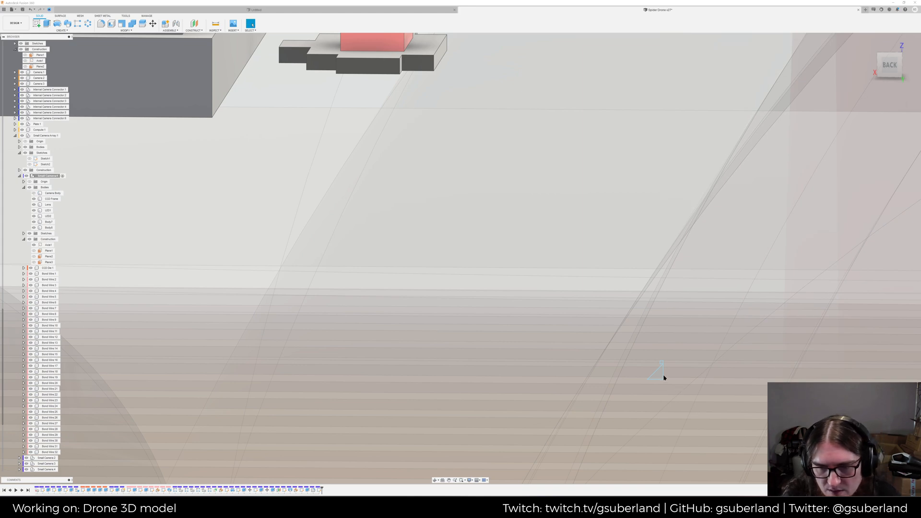
pyautogui.scroll(4, 663, 376)
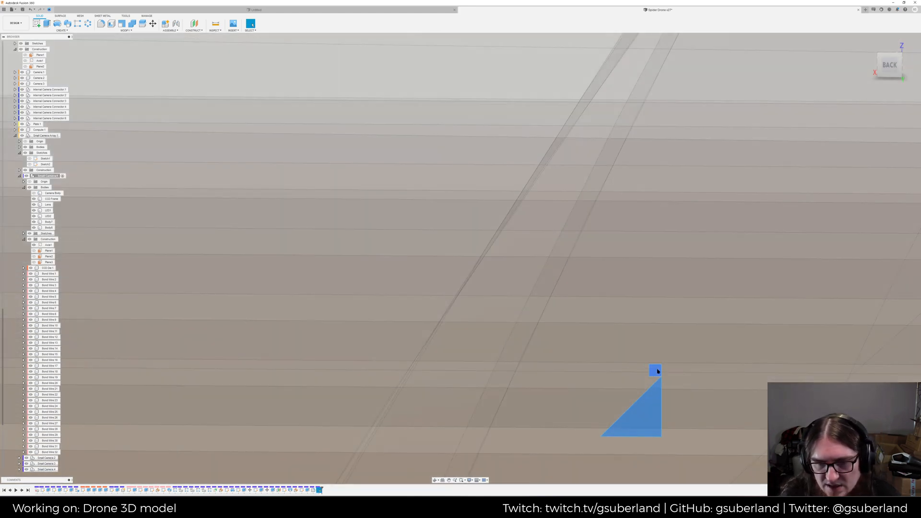
pyautogui.scroll(-5, 657, 371)
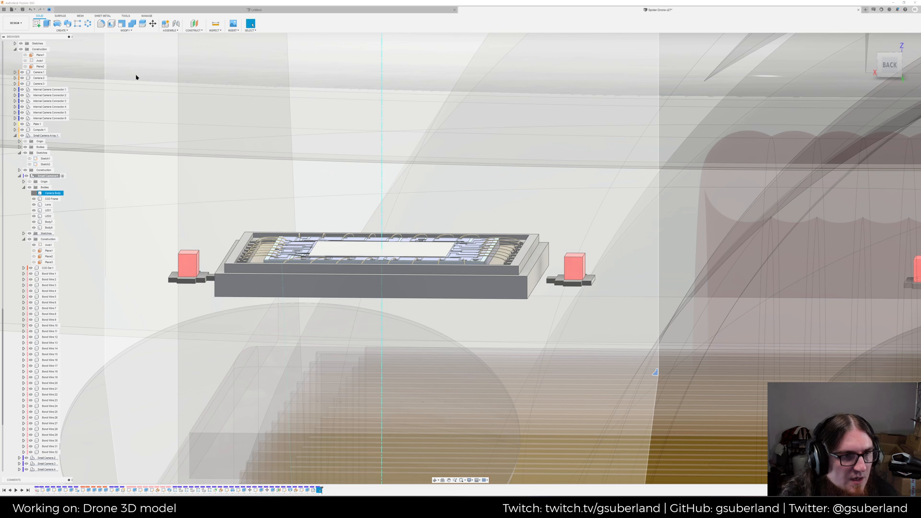
pyautogui.click(34, 193)
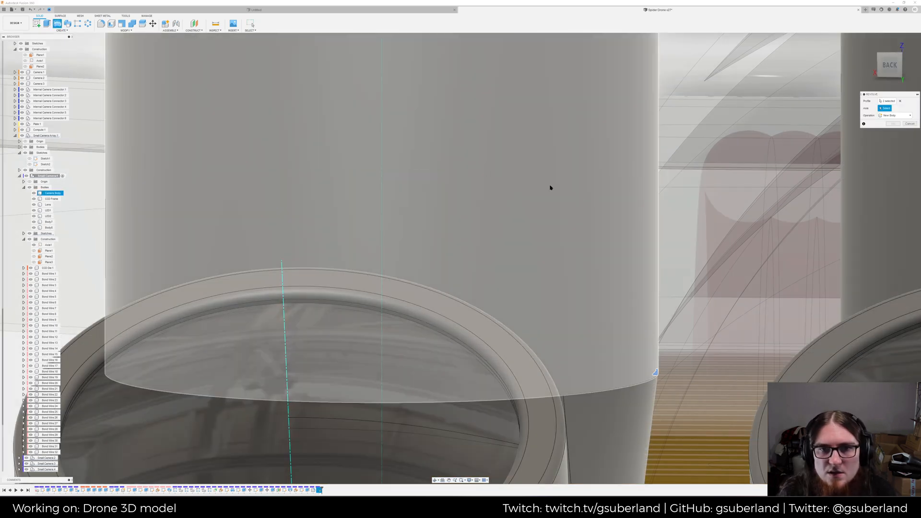
pyautogui.scroll(-2, 556, 242)
pyautogui.scroll(2, 528, 207)
pyautogui.moveTo(497, 230); pyautogui.dragTo(499, 317, button='middle')
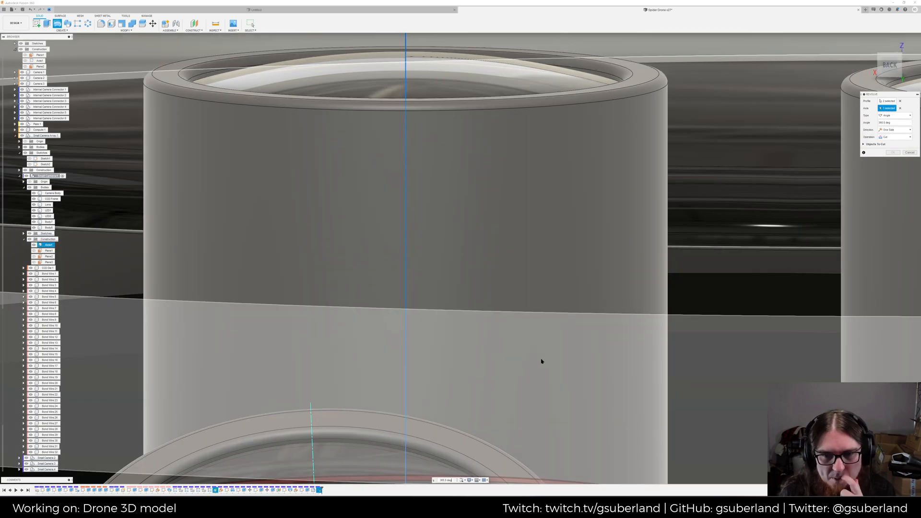
pyautogui.moveTo(540, 371); pyautogui.dragTo(540, 253, button='middle')
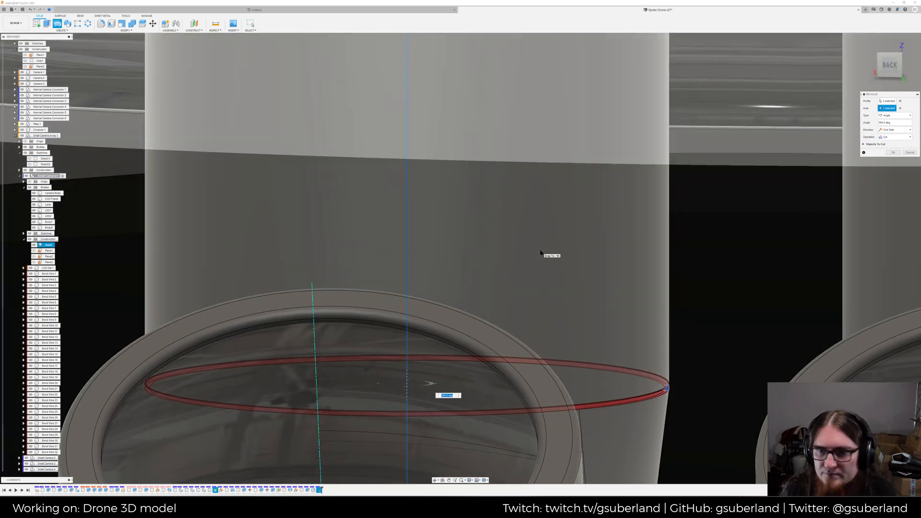
pyautogui.press('Return')
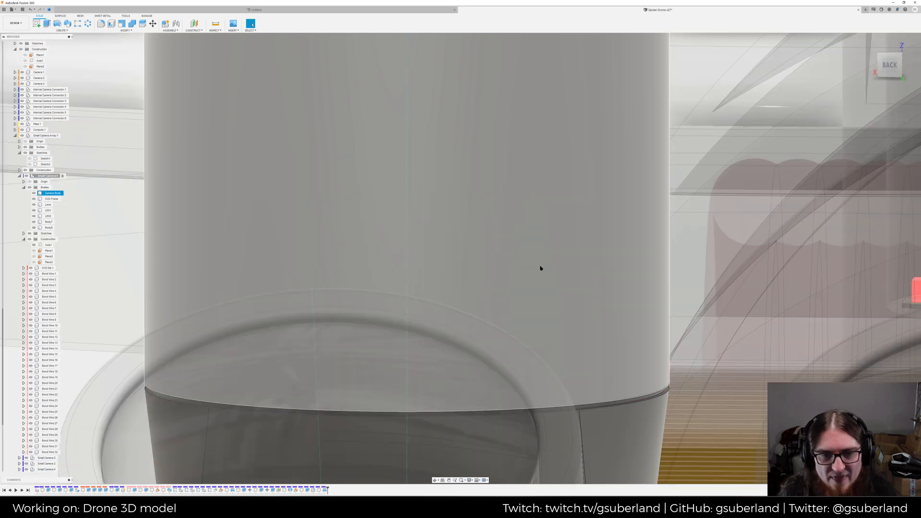
# Examine the groove around the small camera body up close and within the whole drone head
pyautogui.scroll(-6, 564, 243)
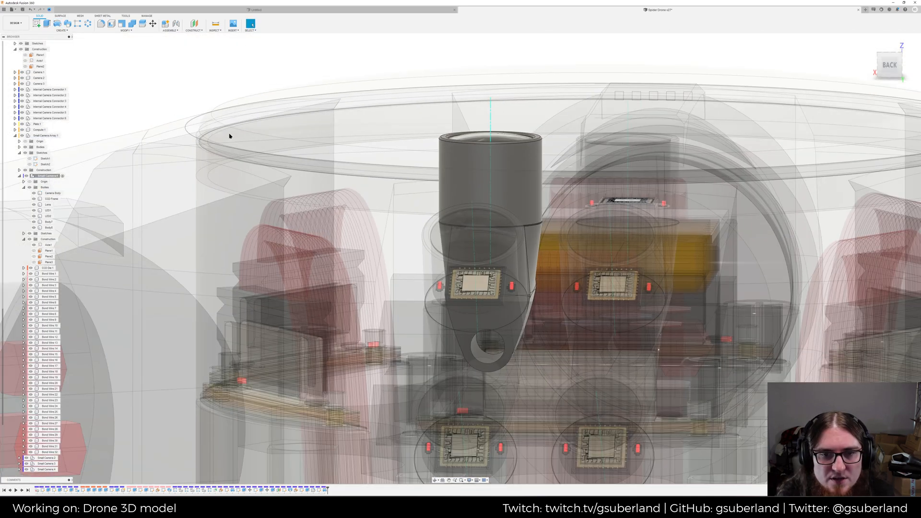
pyautogui.scroll(3, 568, 212)
pyautogui.click(536, 214)
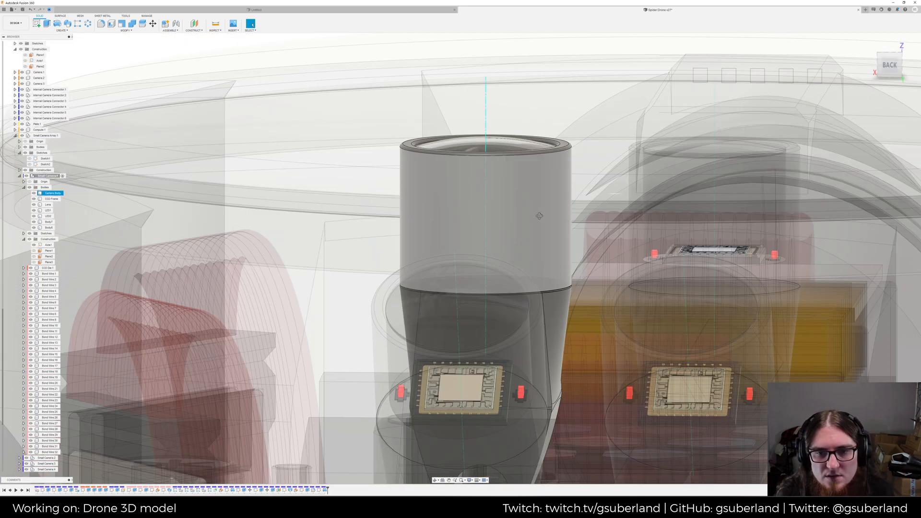
pyautogui.scroll(8, 535, 215)
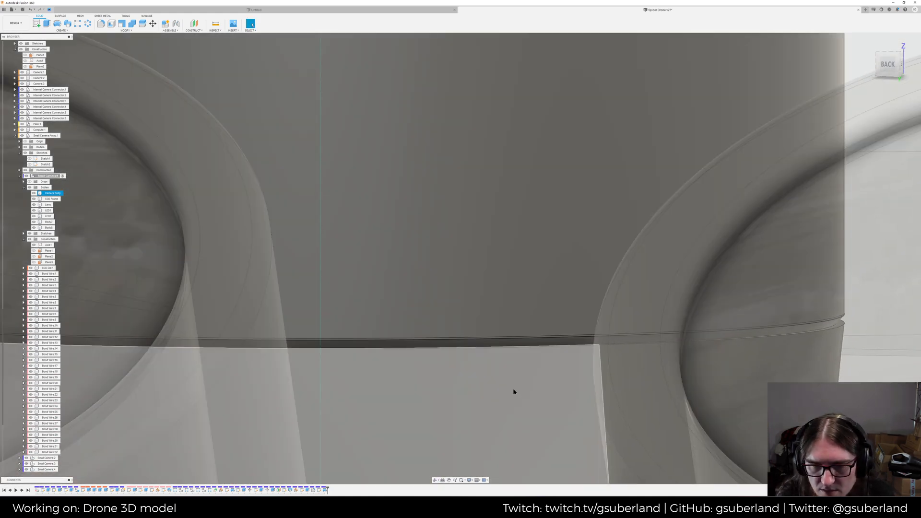
pyautogui.scroll(-10, 513, 392)
pyautogui.click(465, 236)
pyautogui.moveTo(472, 243)
pyautogui.keyDown('shift'); pyautogui.mouseDown(button='middle')
pyautogui.moveTo(458, 211)
pyautogui.moveTo(439, 236)
pyautogui.moveTo(456, 246)
pyautogui.mouseUp(button='middle'); pyautogui.keyUp('shift')
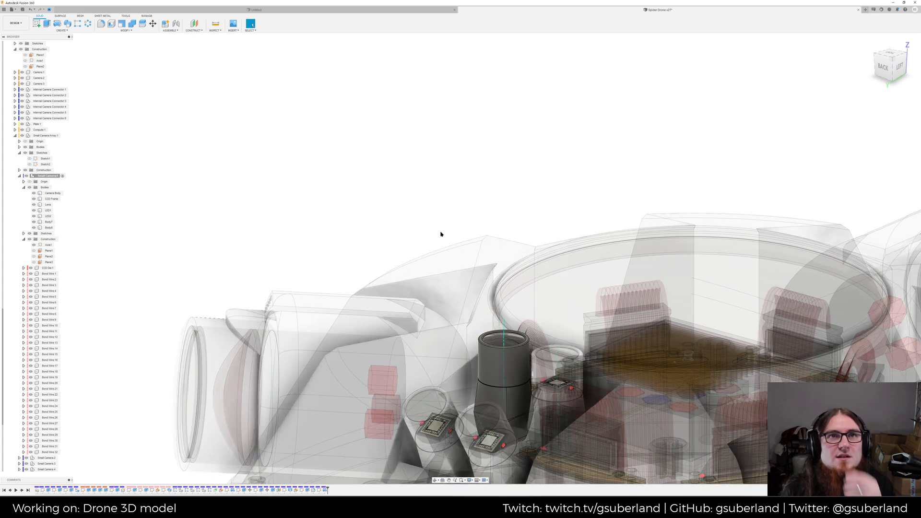
pyautogui.scroll(-5, 436, 187)
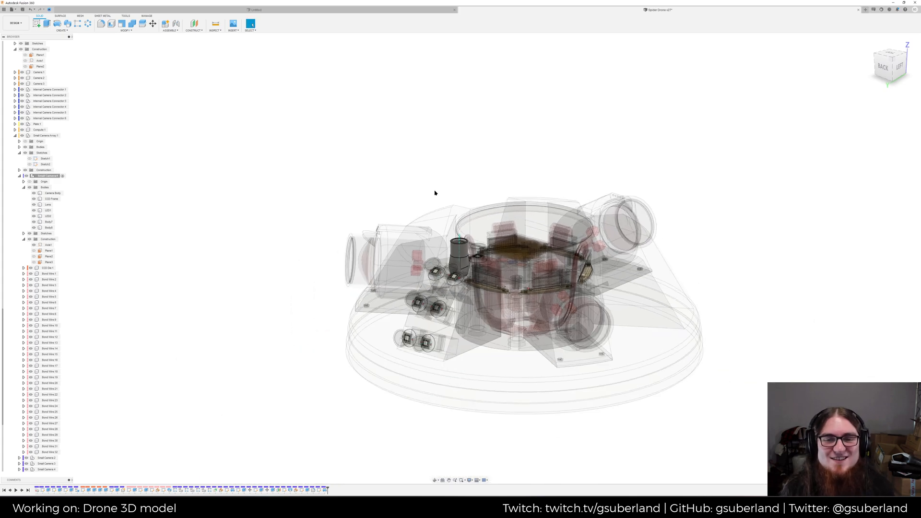
pyautogui.keyDown('shift'); pyautogui.moveTo(426, 178); pyautogui.dragTo(446, 174, button='middle'); pyautogui.keyUp('shift')
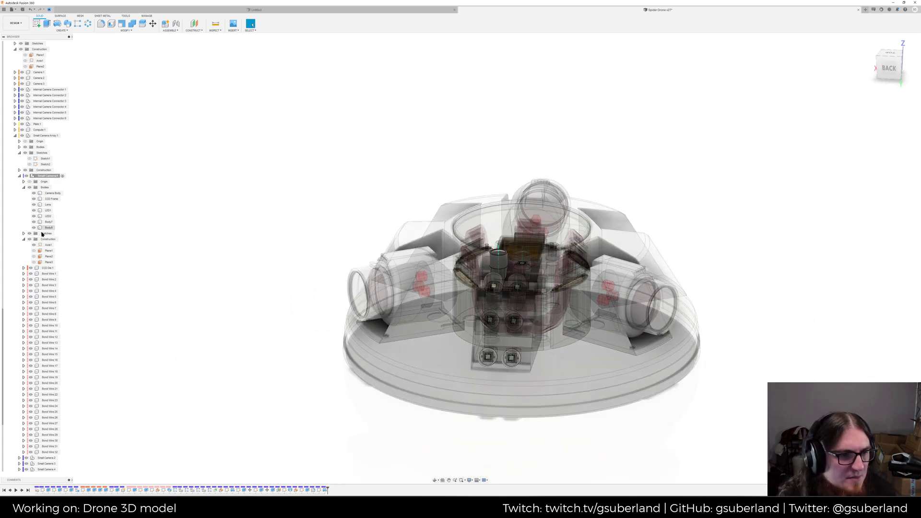
# Hide the small camera's construction axis and activate the Small Camera Array component
pyautogui.click(35, 246)
pyautogui.click(309, 237)
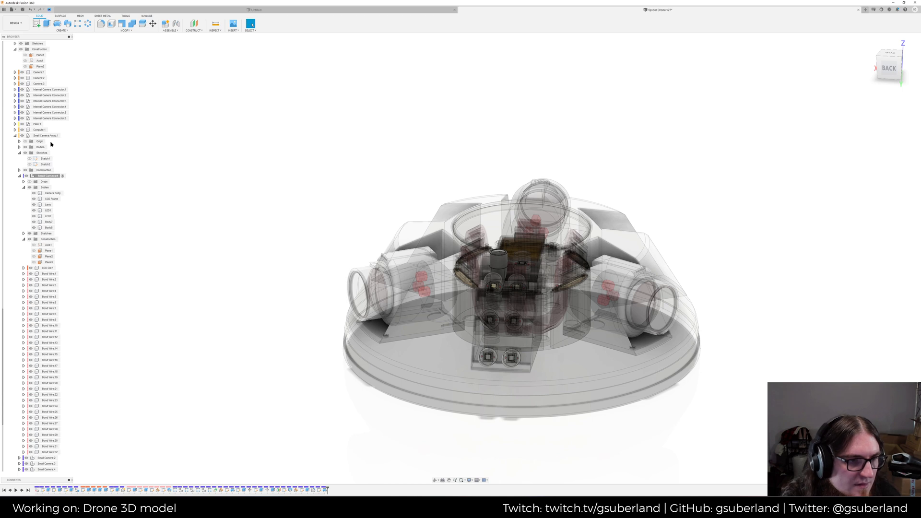
pyautogui.click(63, 135)
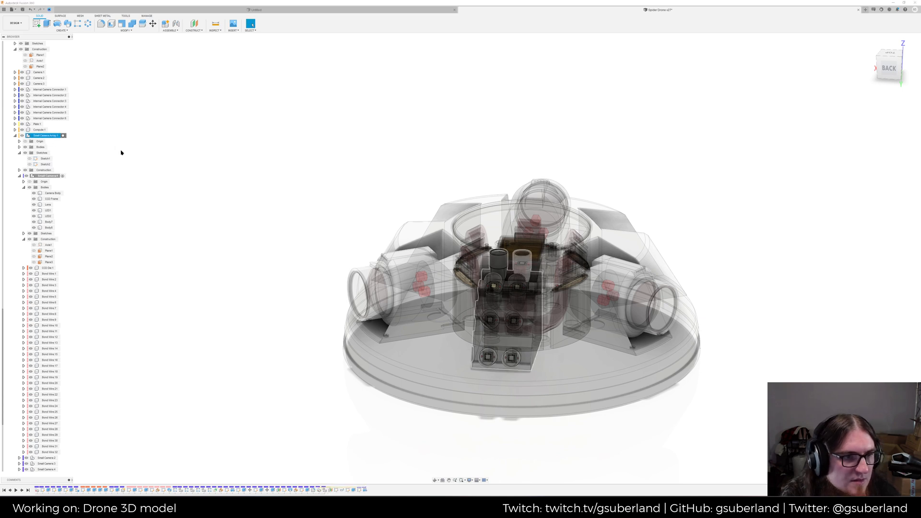
pyautogui.click(160, 185)
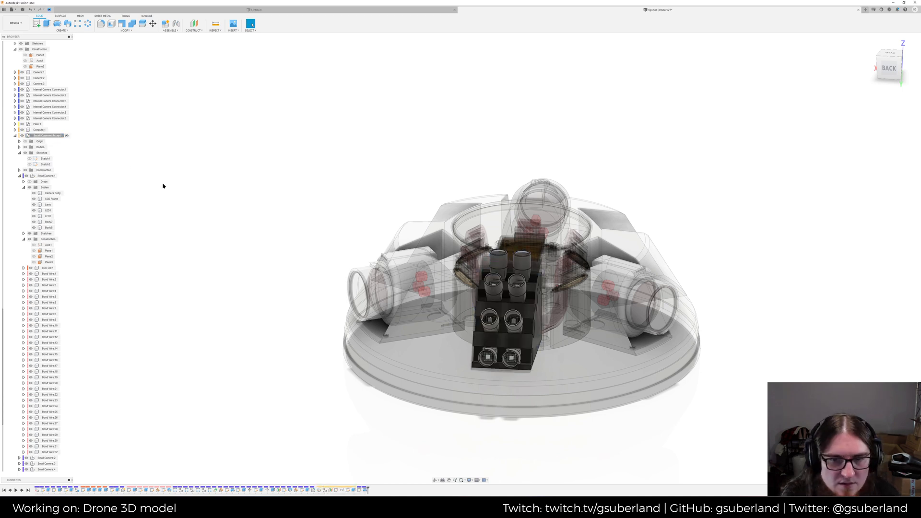
# Activate the Head component and save the design as a new version
pyautogui.scroll(2, 56, 101)
pyautogui.moveTo(366, 163); pyautogui.dragTo(241, 190, button='middle')
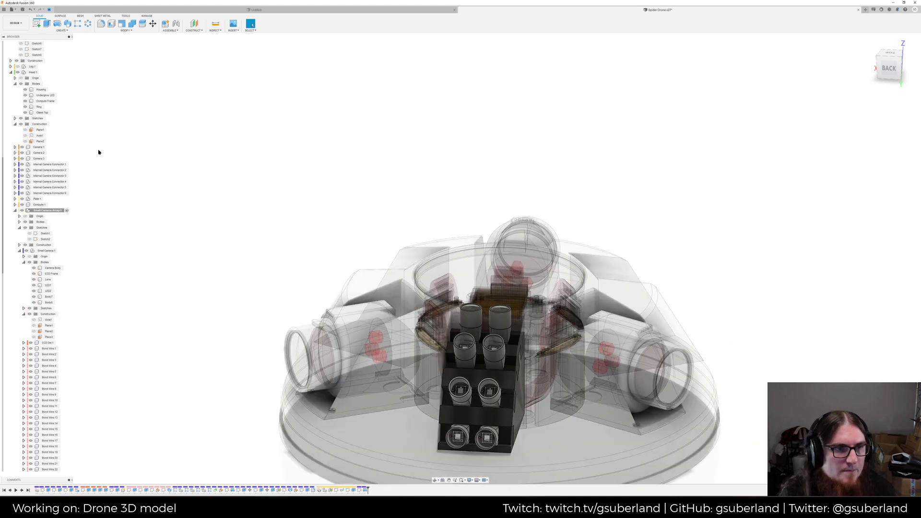
pyautogui.scroll(1, 29, 120)
pyautogui.click(41, 90)
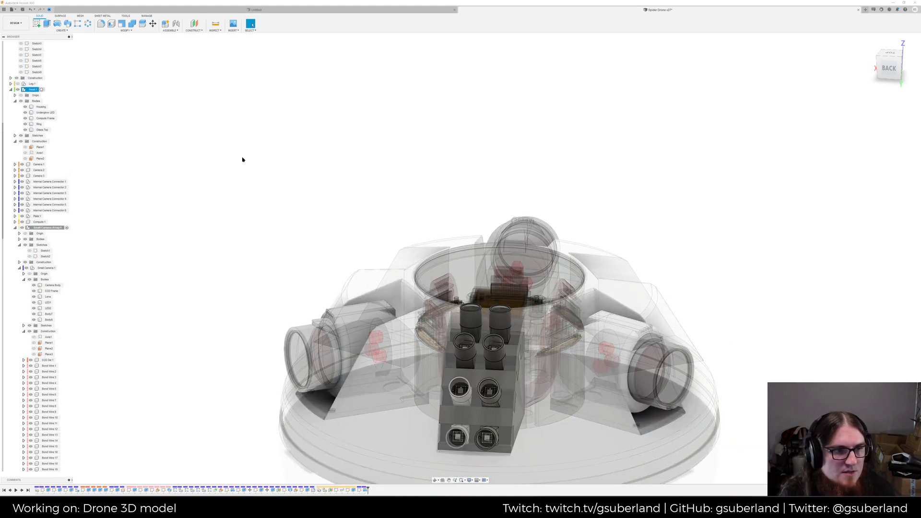
pyautogui.hotkey('ctrl', 's')
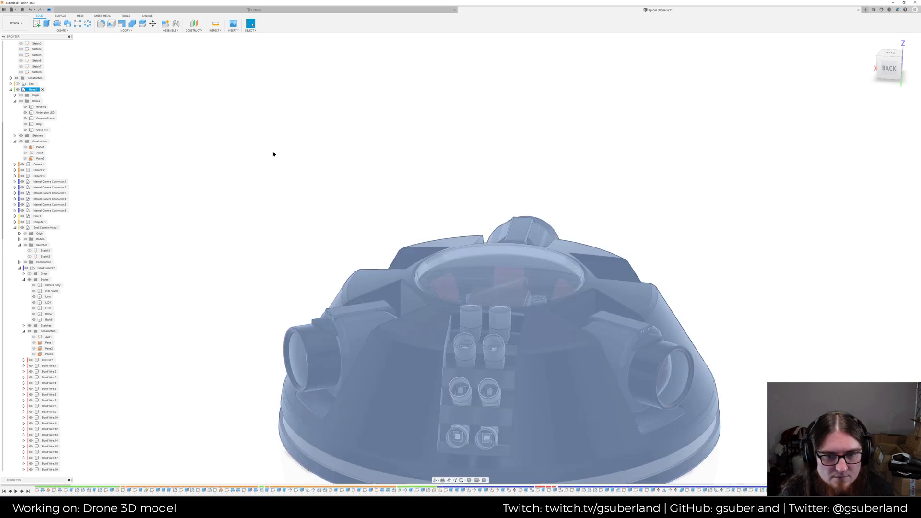
pyautogui.press('Return')
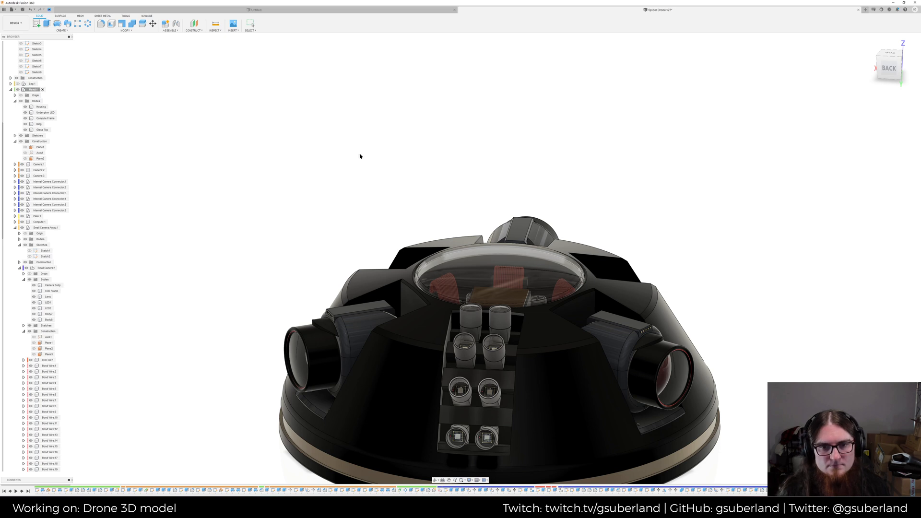
# Switch to the Render workspace with the drone head seen from its back-left side
pyautogui.keyDown('shift'); pyautogui.moveTo(358, 166); pyautogui.dragTo(345, 146, button='middle'); pyautogui.keyUp('shift')
pyautogui.click(22, 24)
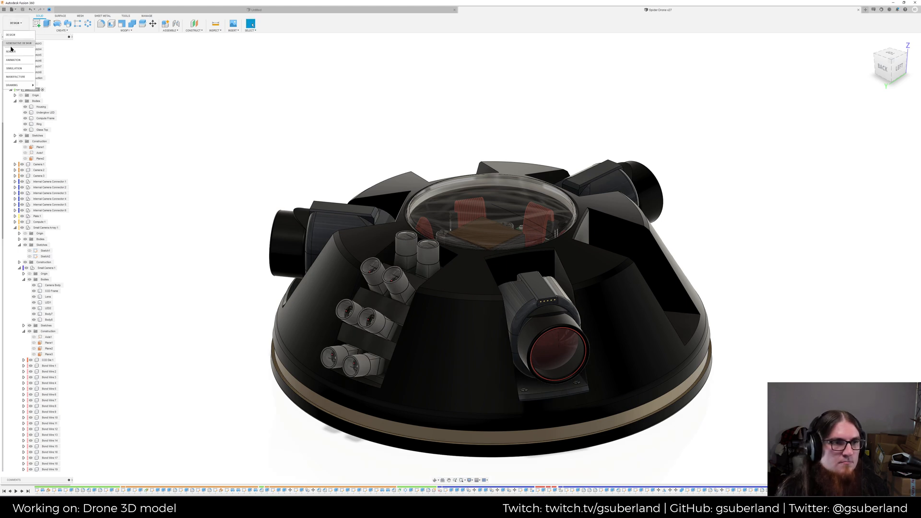
pyautogui.click(11, 51)
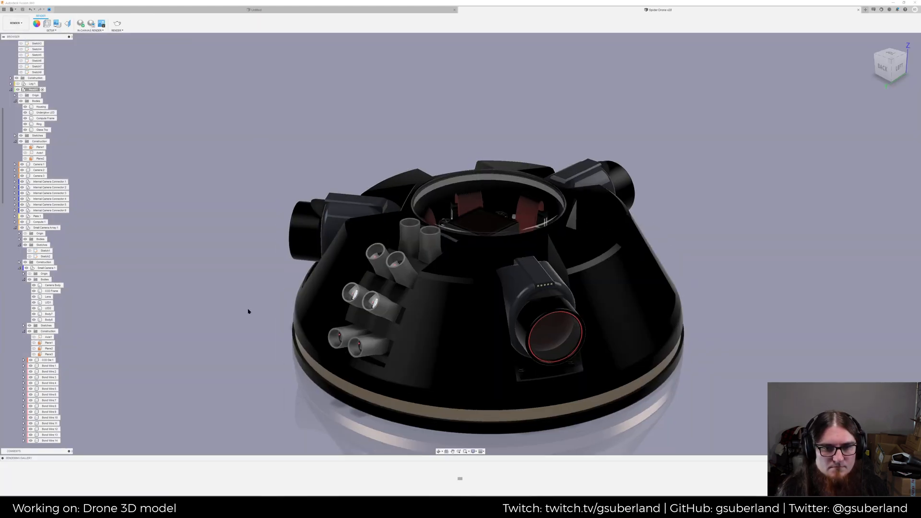
# Run an in-canvas render of a close view of the small camera array, and stop it after inspecting the result
pyautogui.scroll(3, 410, 288)
pyautogui.scroll(4, 410, 288)
pyautogui.moveTo(407, 291)
pyautogui.keyDown('shift'); pyautogui.mouseDown(button='middle')
pyautogui.moveTo(389, 293)
pyautogui.moveTo(414, 289)
pyautogui.mouseUp(button='middle'); pyautogui.keyUp('shift')
pyautogui.scroll(-6, 414, 289)
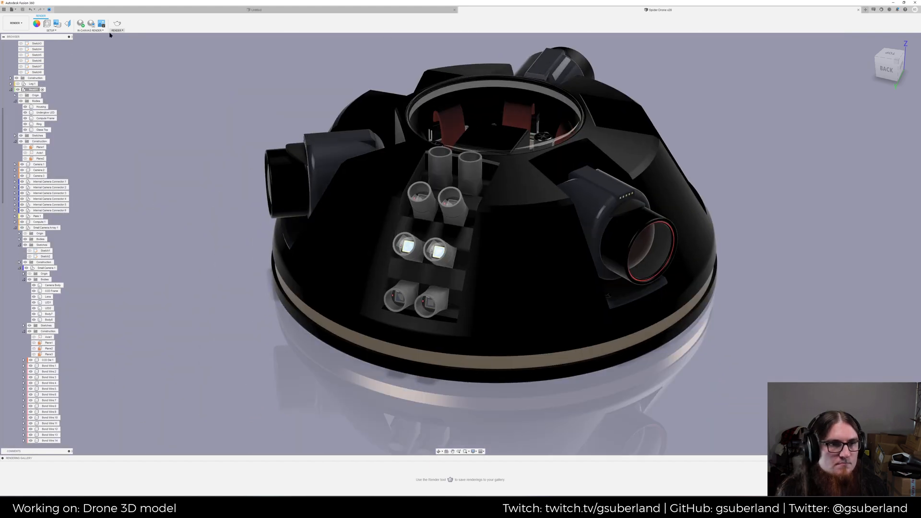
pyautogui.scroll(3, 285, 115)
pyautogui.moveTo(538, 189)
pyautogui.mouseDown(button='middle')
pyautogui.moveTo(414, 113)
pyautogui.moveTo(427, 126)
pyautogui.mouseUp(button='middle')
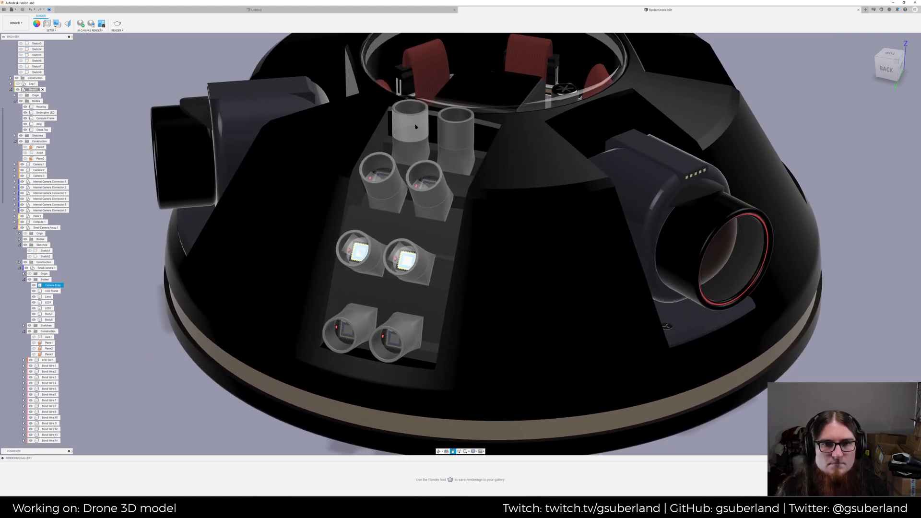
pyautogui.click(82, 24)
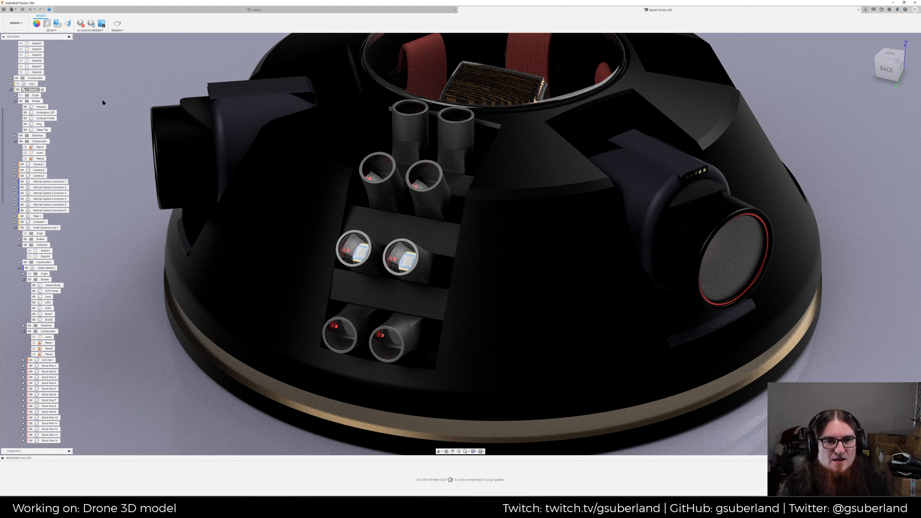
pyautogui.click(81, 24)
# Run an in-canvas render facing the large side camera with the small cameras in profile, and stop it after inspection
pyautogui.keyDown('shift'); pyautogui.moveTo(113, 215); pyautogui.dragTo(241, 231, button='middle'); pyautogui.keyUp('shift')
pyautogui.scroll(5, 241, 230)
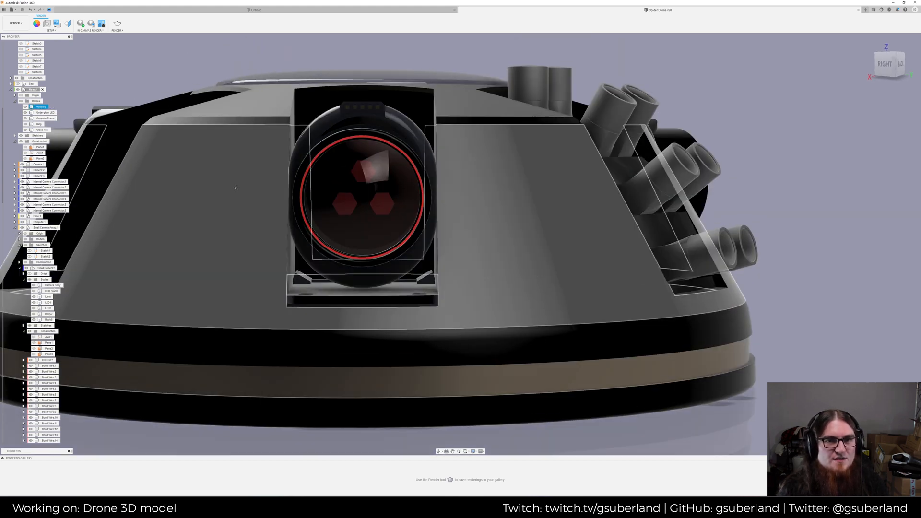
pyautogui.moveTo(236, 187); pyautogui.dragTo(239, 175, button='middle')
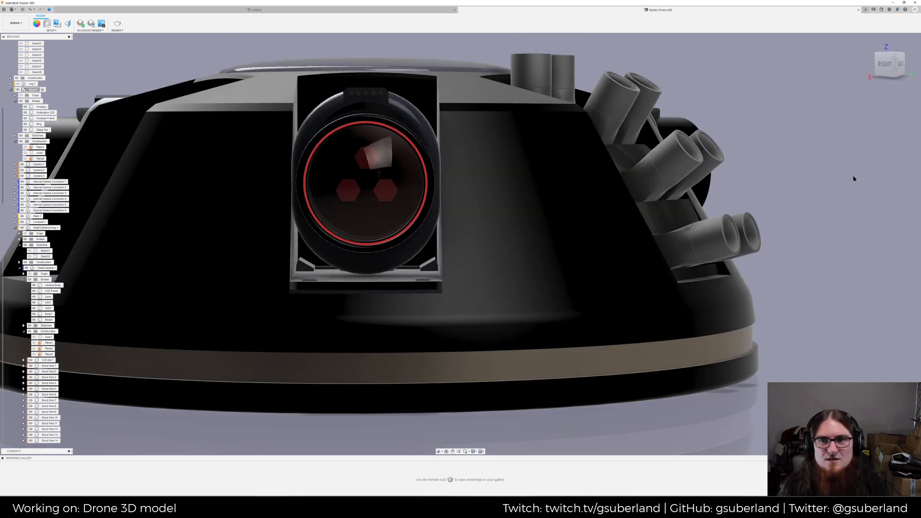
pyautogui.click(896, 66)
pyautogui.keyDown('shift'); pyautogui.moveTo(410, 254); pyautogui.dragTo(403, 230, button='middle'); pyautogui.keyUp('shift')
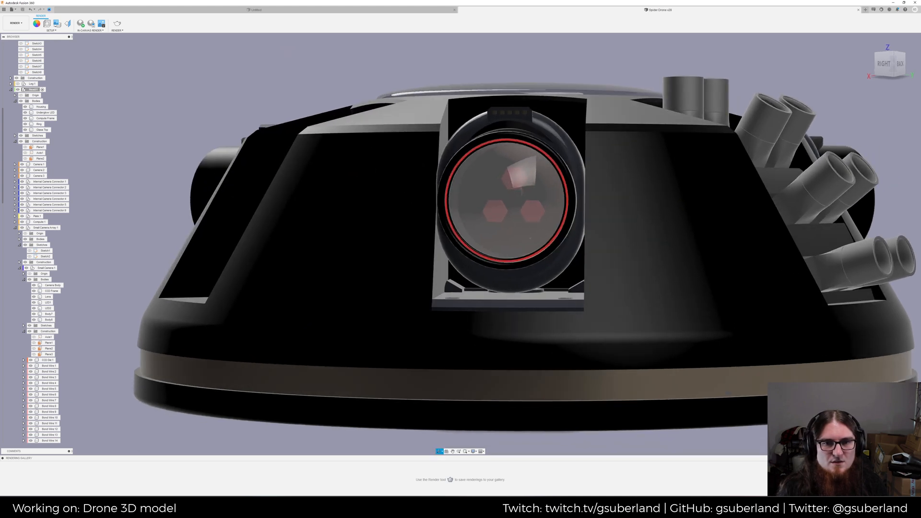
pyautogui.moveTo(430, 181)
pyautogui.mouseDown(button='middle')
pyautogui.moveTo(359, 177)
pyautogui.moveTo(372, 182)
pyautogui.mouseUp(button='middle')
pyautogui.click(81, 23)
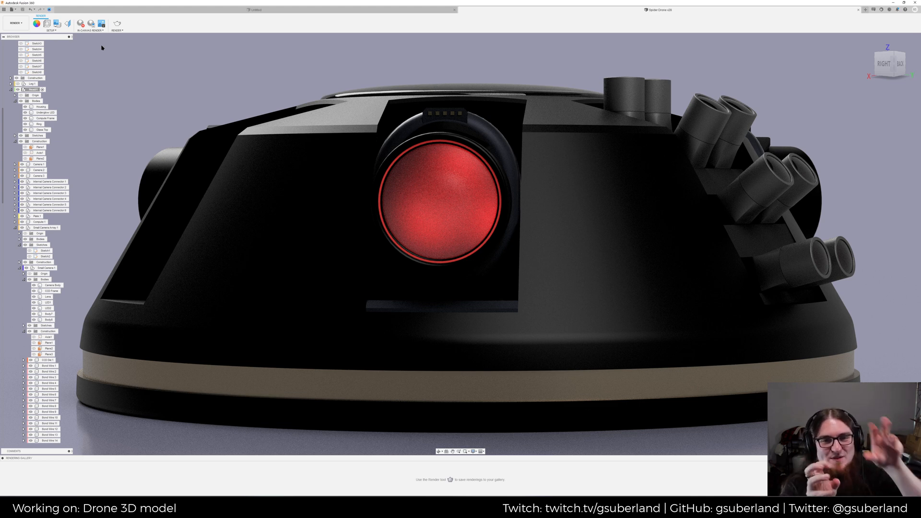
pyautogui.click(81, 24)
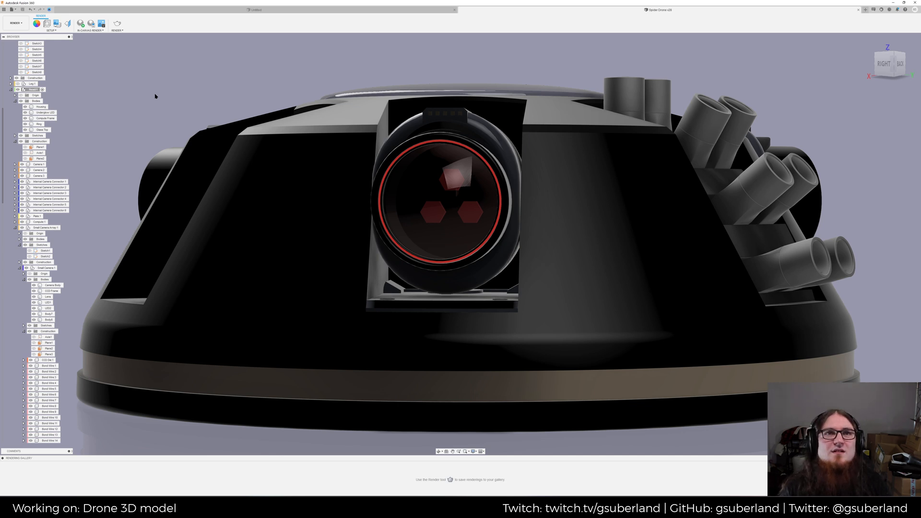
# Hide the glass top body and examine the internal camera boards, ribbon cables and screws inside the drone head
pyautogui.keyDown('shift'); pyautogui.moveTo(171, 112); pyautogui.dragTo(41, 298, button='middle'); pyautogui.keyUp('shift')
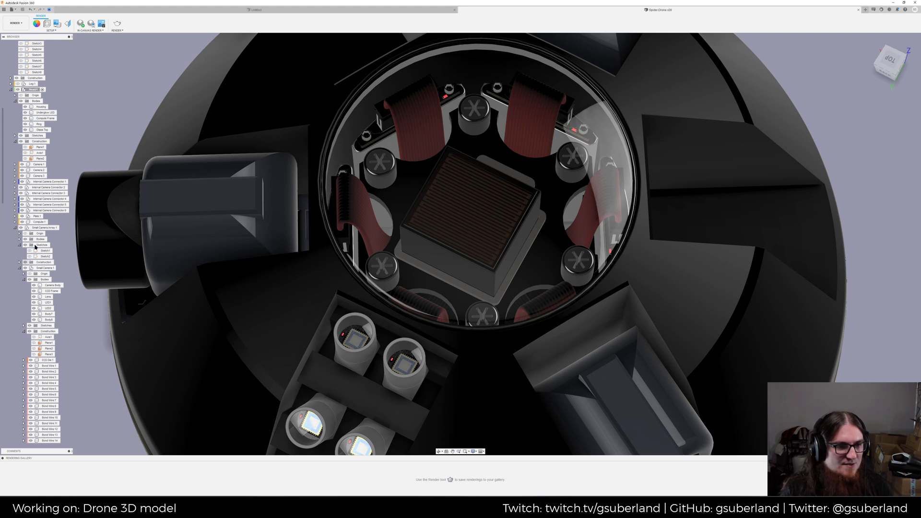
pyautogui.click(25, 130)
pyautogui.scroll(3, 468, 153)
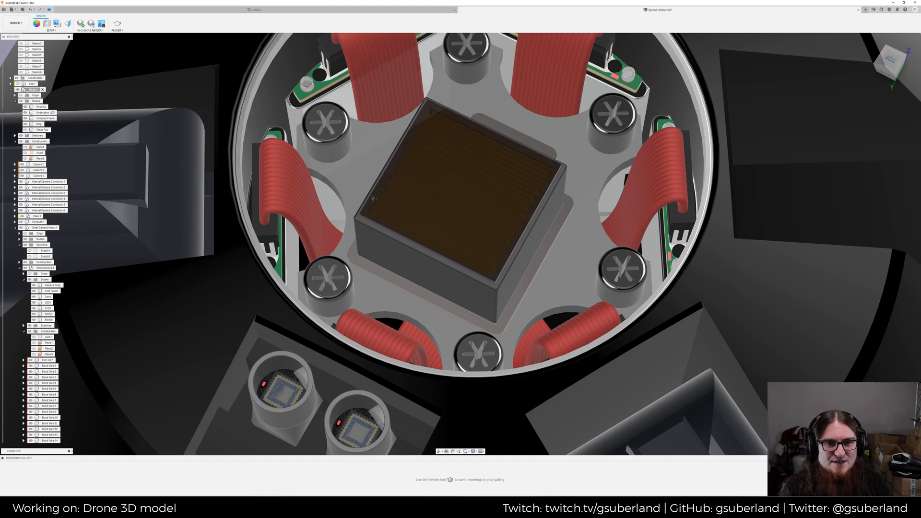
pyautogui.moveTo(342, 106); pyautogui.dragTo(429, 330, button='middle')
pyautogui.scroll(3, 422, 324)
pyautogui.scroll(6, 411, 312)
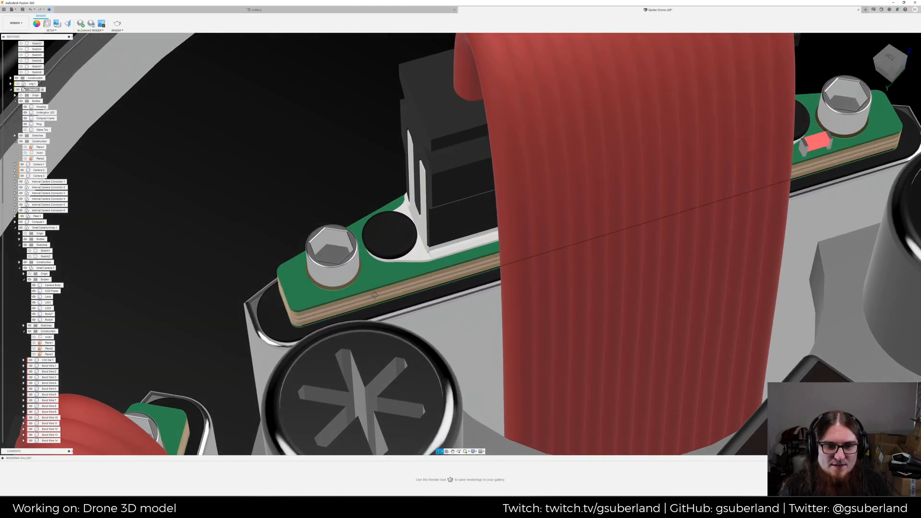
pyautogui.keyDown('shift'); pyautogui.moveTo(375, 295); pyautogui.dragTo(404, 283, button='middle'); pyautogui.keyUp('shift')
pyautogui.scroll(-10, 405, 288)
pyautogui.moveTo(342, 324); pyautogui.dragTo(412, 296, button='middle')
pyautogui.scroll(7, 454, 301)
pyautogui.scroll(-10, 412, 296)
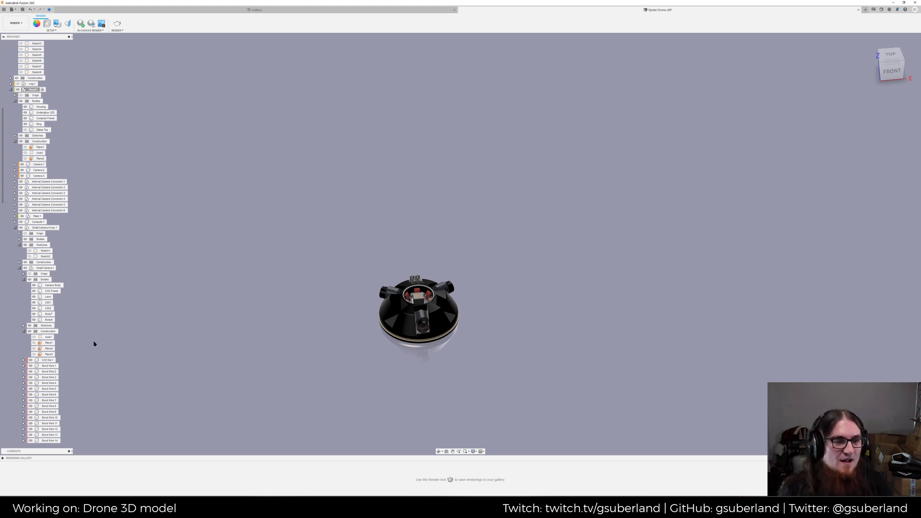
# Make the glass top body of the drone head visible again
pyautogui.scroll(8, 369, 298)
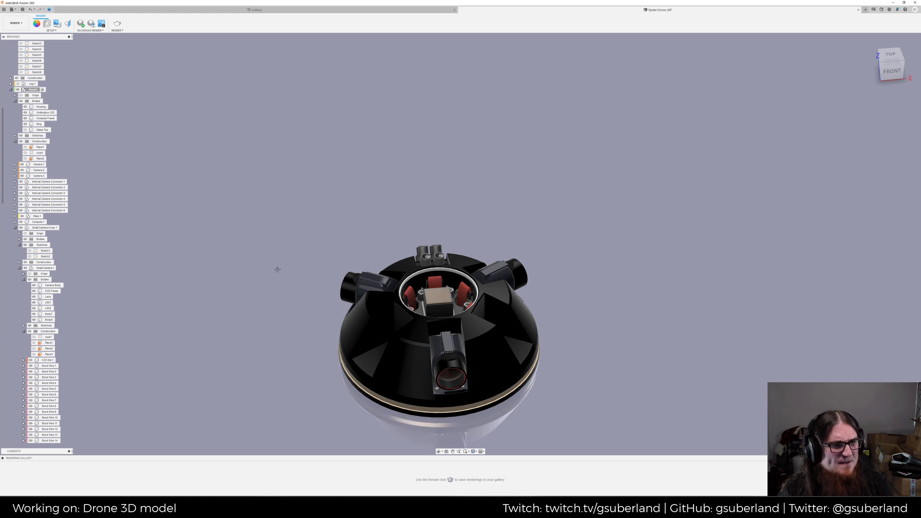
pyautogui.moveTo(285, 269); pyautogui.dragTo(252, 268, button='middle')
pyautogui.click(31, 130)
pyautogui.click(26, 129)
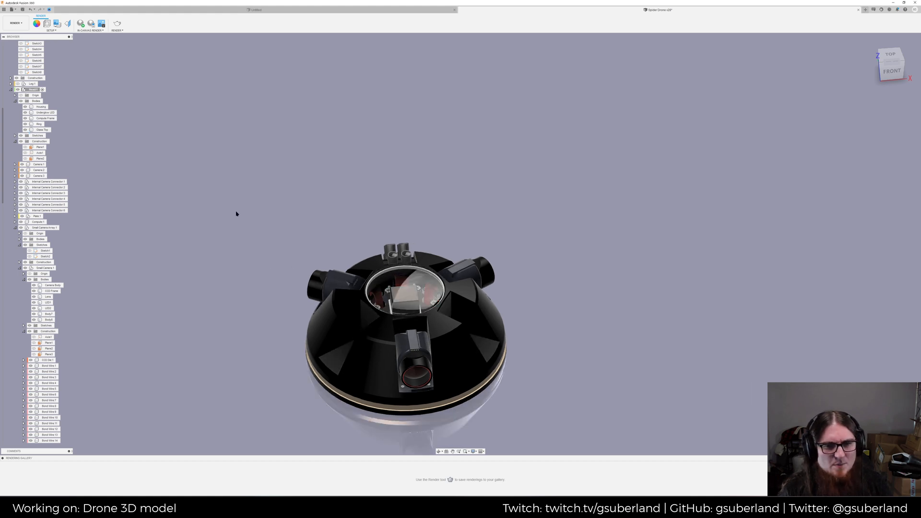
# Examine the drone head's exterior from the front around its right side to the small camera array at the back
pyautogui.scroll(4, 396, 288)
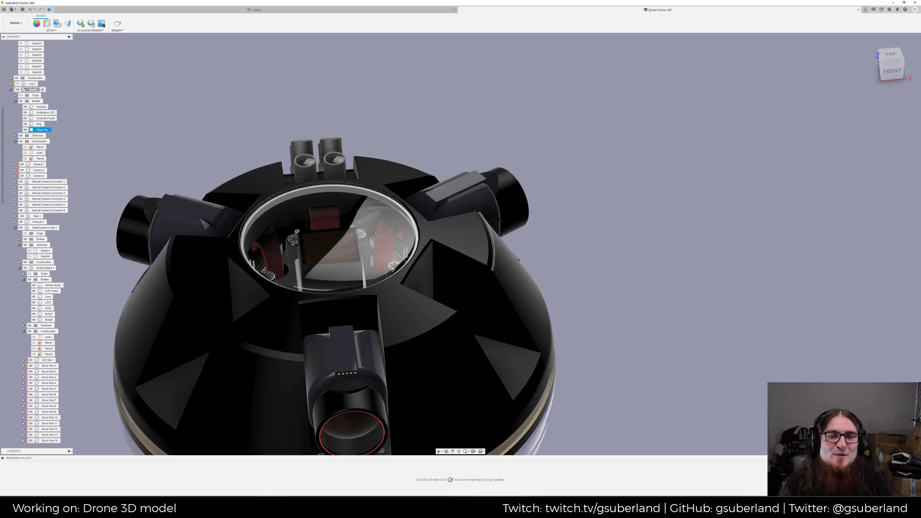
pyautogui.keyDown('shift'); pyautogui.moveTo(509, 177); pyautogui.dragTo(469, 192, button='middle'); pyautogui.keyUp('shift')
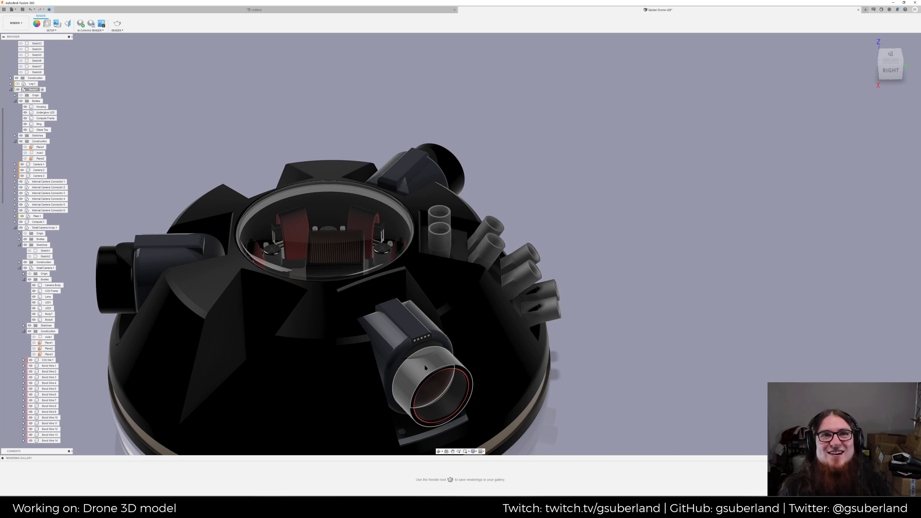
pyautogui.moveTo(415, 365); pyautogui.dragTo(486, 280, button='middle')
pyautogui.scroll(4, 424, 314)
pyautogui.scroll(-4, 691, 302)
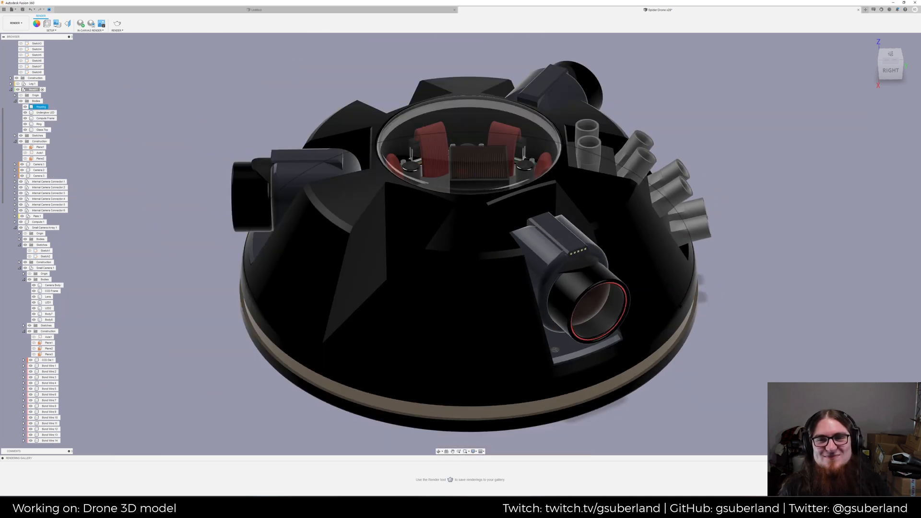
pyautogui.keyDown('shift'); pyautogui.moveTo(726, 287); pyautogui.dragTo(577, 168, button='middle'); pyautogui.keyUp('shift')
pyautogui.scroll(4, 667, 314)
pyautogui.scroll(-3, 560, 212)
pyautogui.moveTo(558, 218); pyautogui.dragTo(529, 333, button='middle')
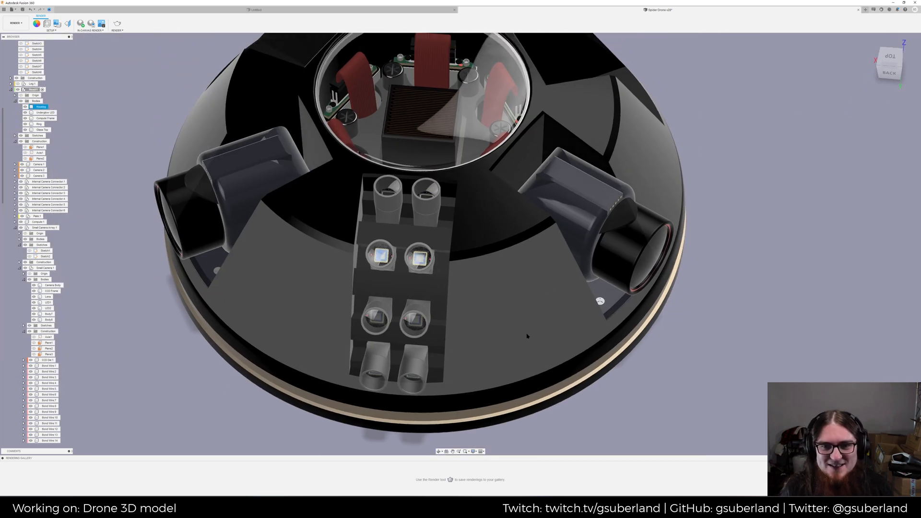
# Examine the whole drone head from above and from its back corner, including the housing, large cameras and small camera array
pyautogui.scroll(-5, 601, 322)
pyautogui.moveTo(601, 322); pyautogui.dragTo(475, 305, button='middle')
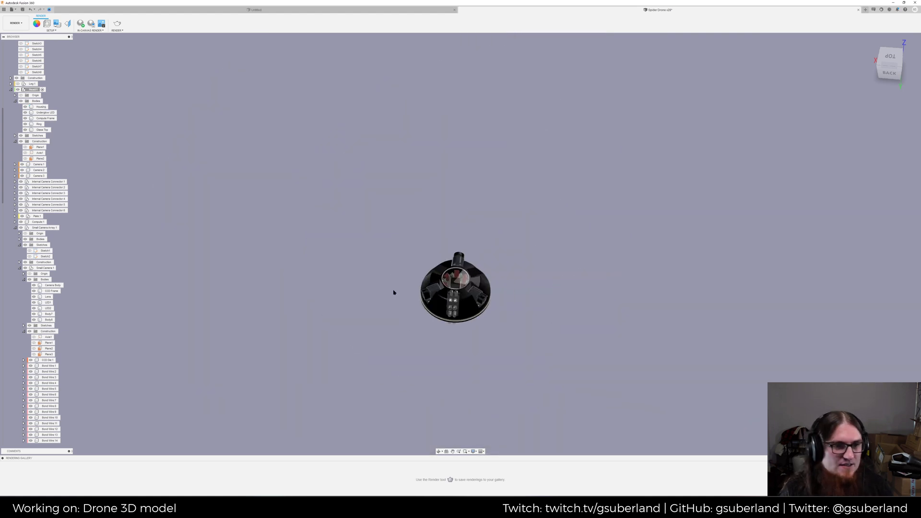
pyautogui.scroll(5, 444, 337)
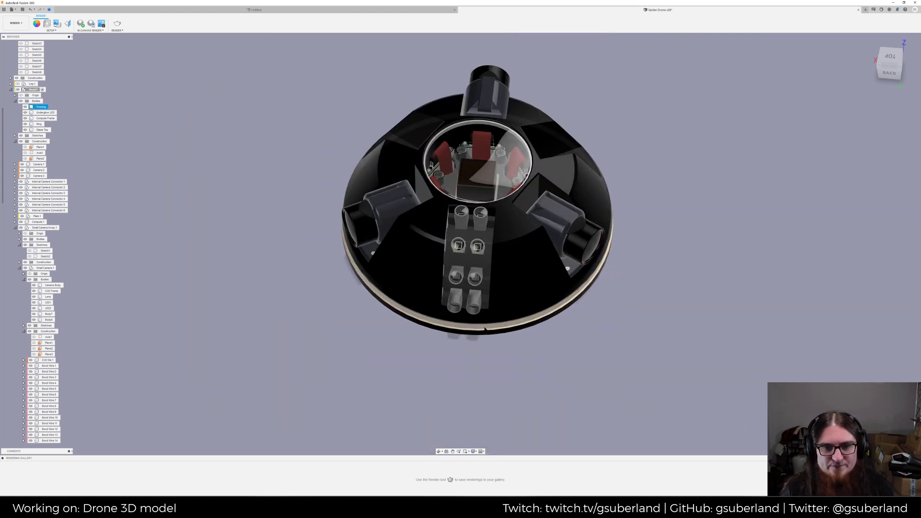
pyautogui.scroll(3, 493, 327)
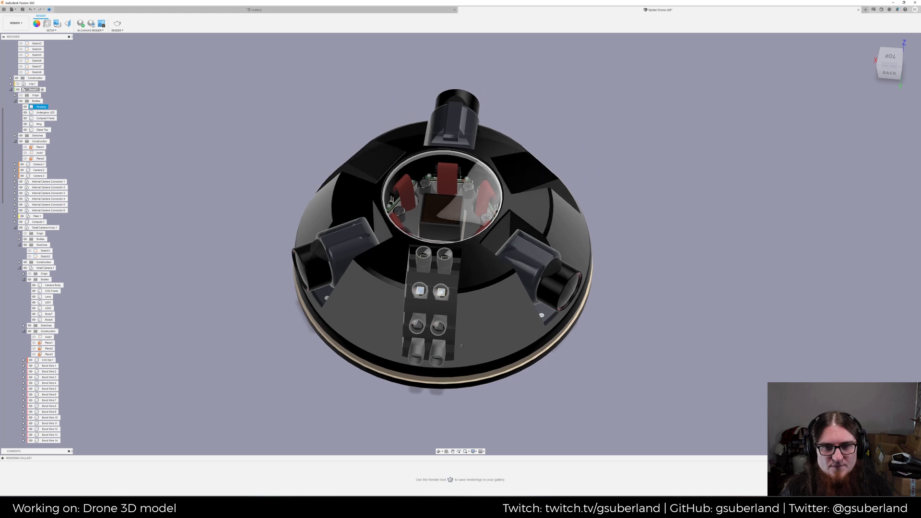
pyautogui.keyDown('shift'); pyautogui.moveTo(485, 334); pyautogui.dragTo(471, 233, button='middle'); pyautogui.keyUp('shift')
pyautogui.click(41, 107)
pyautogui.scroll(-10, 495, 269)
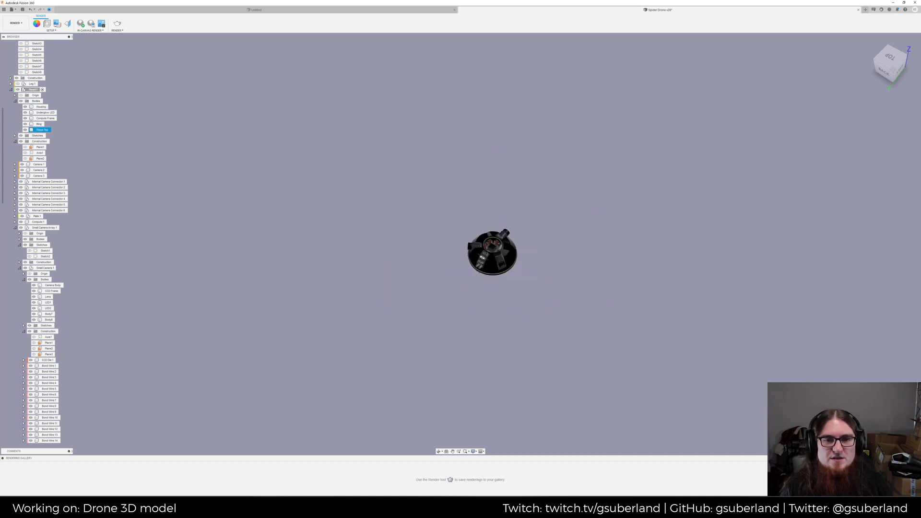
pyautogui.scroll(7, 496, 271)
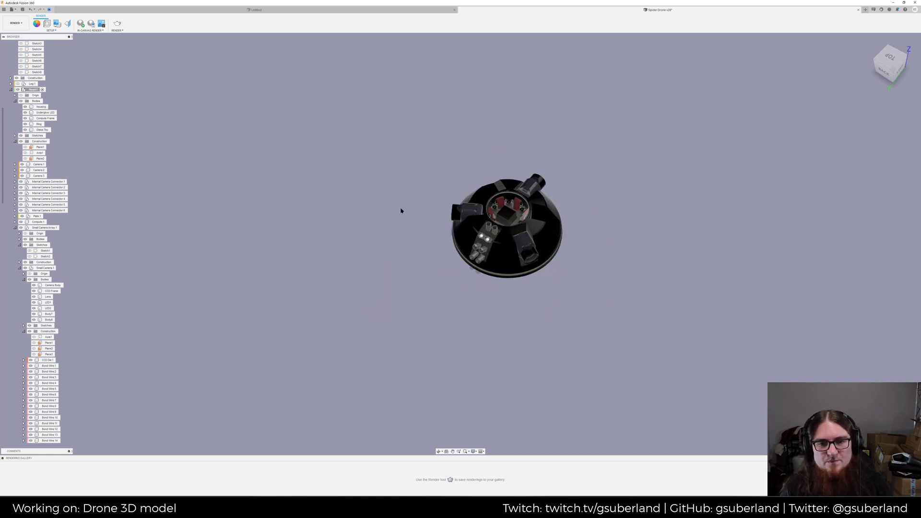
pyautogui.moveTo(502, 211); pyautogui.dragTo(474, 284, button='middle')
pyautogui.click(462, 298)
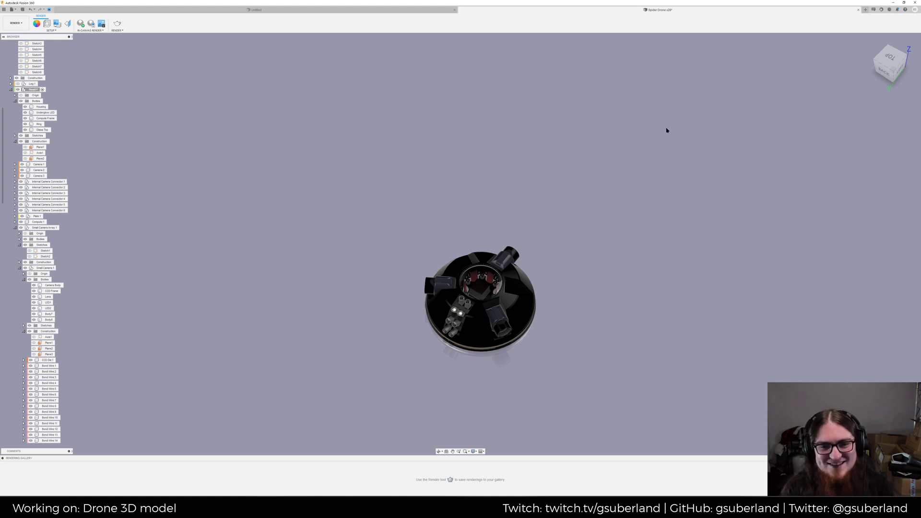
pyautogui.scroll(10, 545, 304)
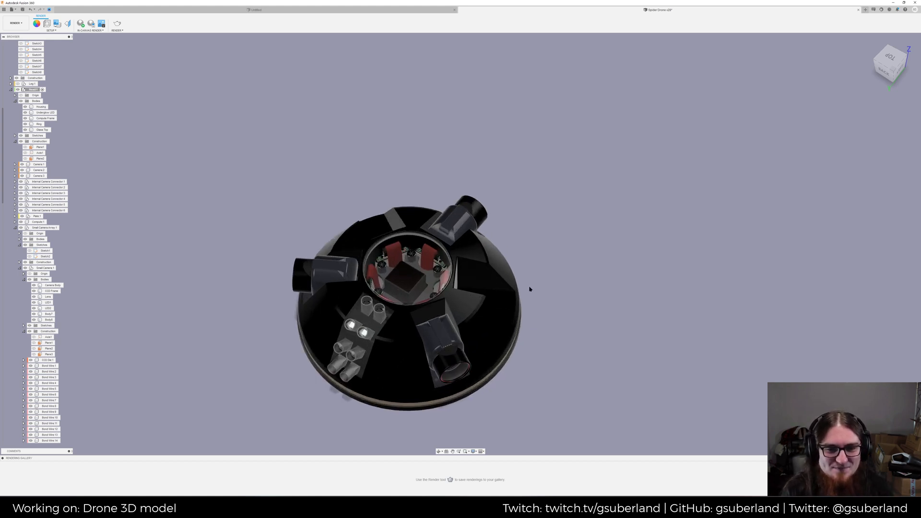
pyautogui.keyDown('shift'); pyautogui.moveTo(633, 284); pyautogui.dragTo(627, 302, button='middle'); pyautogui.keyUp('shift')
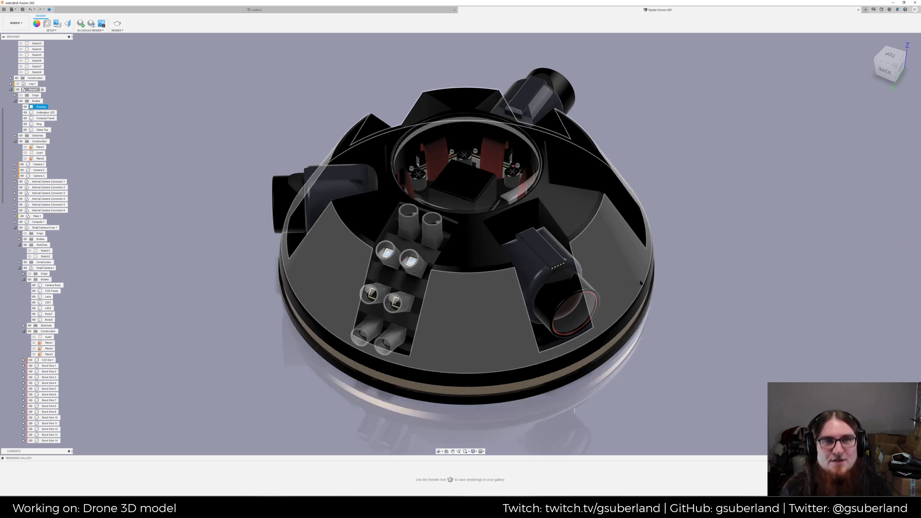
# Return to the Design workspace with a close view of the small camera array at the back of the head
pyautogui.click(16, 22)
pyautogui.click(16, 35)
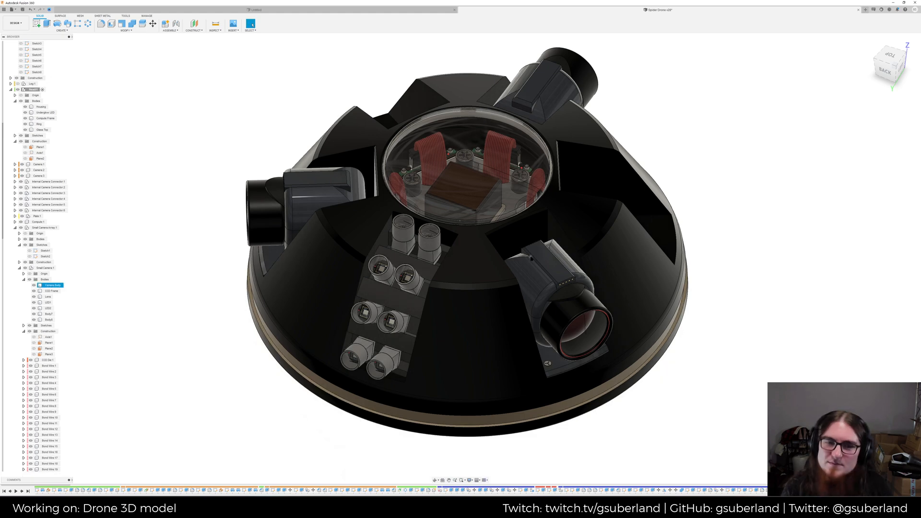
pyautogui.keyDown('shift'); pyautogui.moveTo(533, 254); pyautogui.dragTo(461, 268, button='middle'); pyautogui.keyUp('shift')
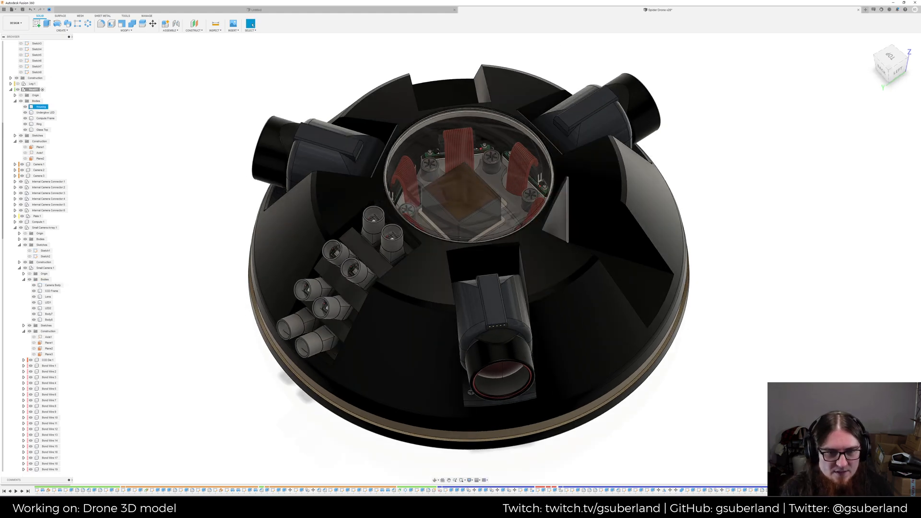
pyautogui.scroll(6, 348, 266)
pyautogui.keyDown('shift'); pyautogui.moveTo(264, 245); pyautogui.dragTo(575, 306, button='middle'); pyautogui.keyUp('shift')
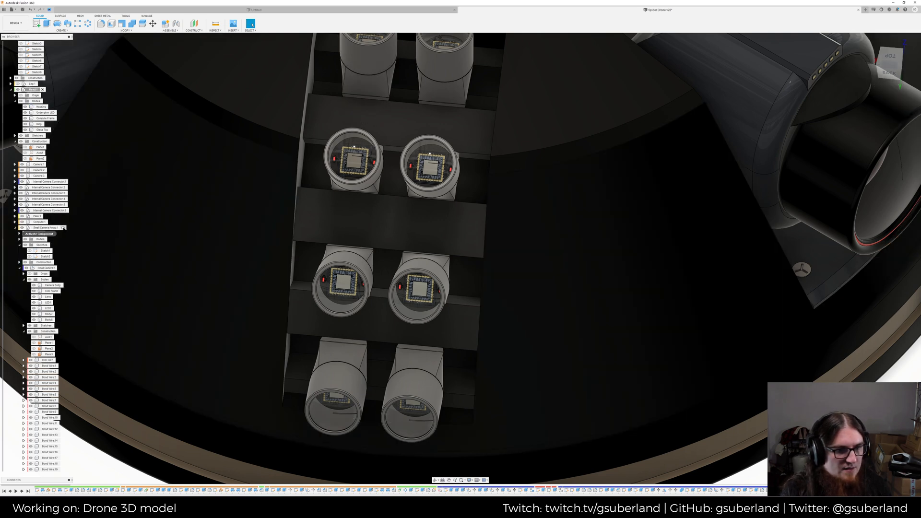
# Activate the Small Camera Array component for editing and clear any selection
pyautogui.click(63, 227)
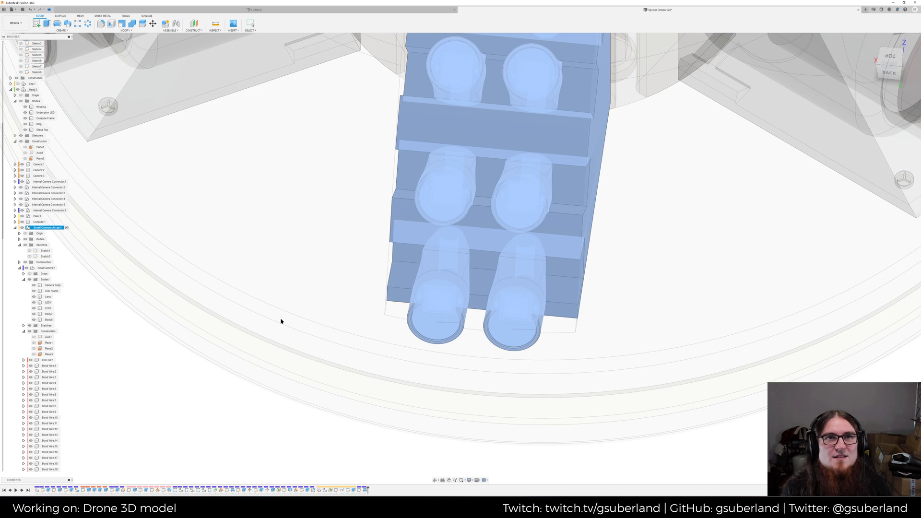
pyautogui.scroll(-3, 278, 316)
pyautogui.click(229, 373)
pyautogui.scroll(1, 317, 320)
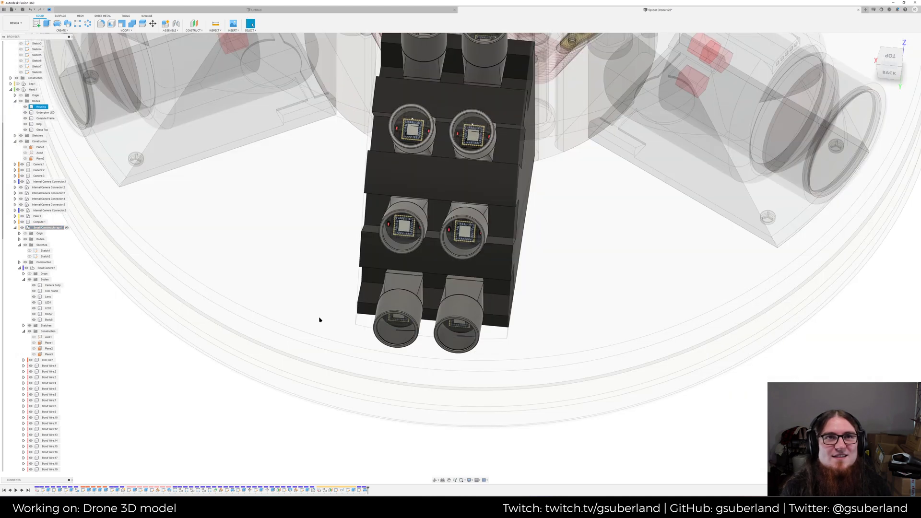
pyautogui.scroll(2, 384, 328)
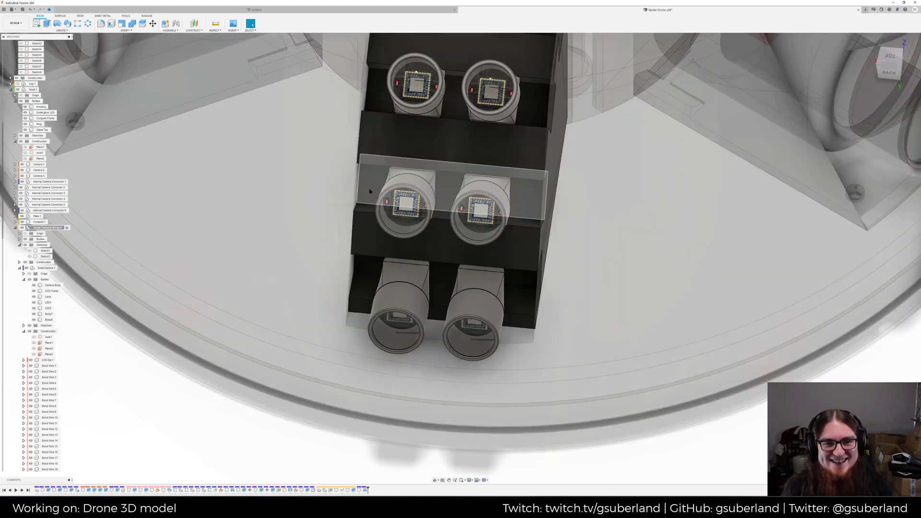
pyautogui.moveTo(371, 191); pyautogui.dragTo(363, 227, button='middle')
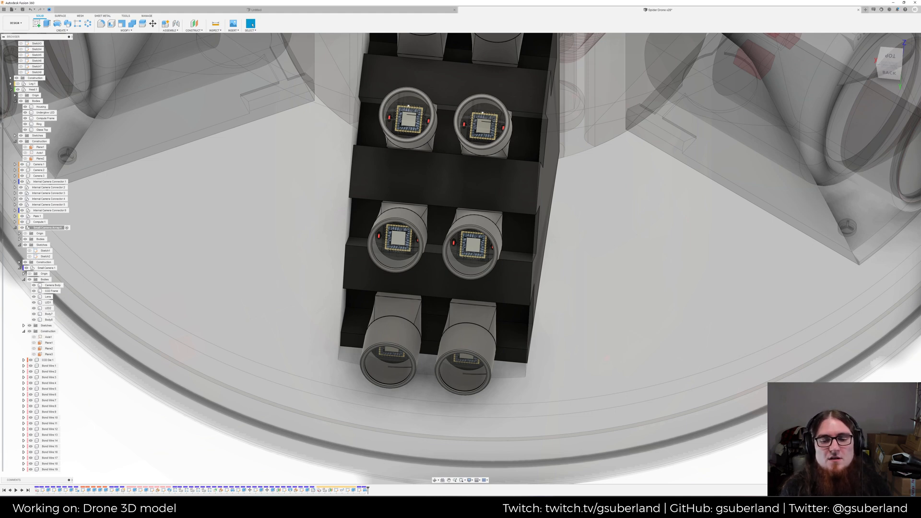
pyautogui.click(196, 143)
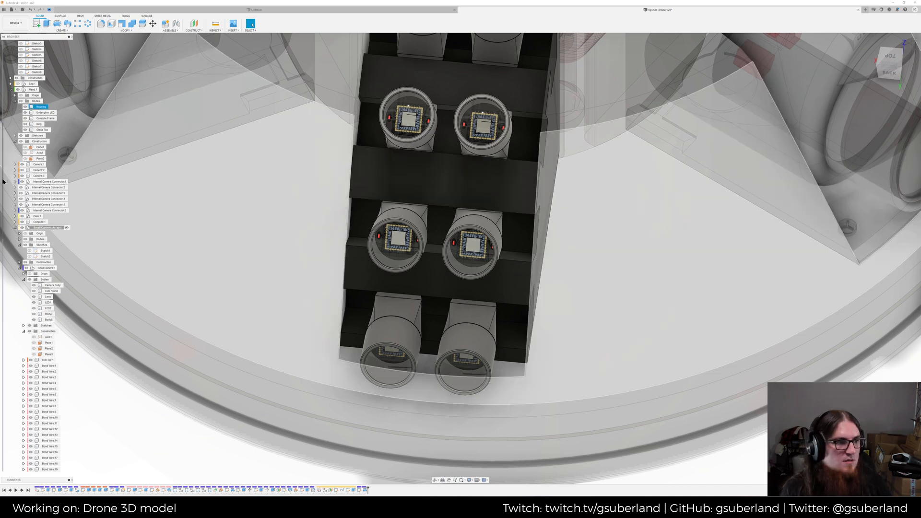
pyautogui.press('Escape')
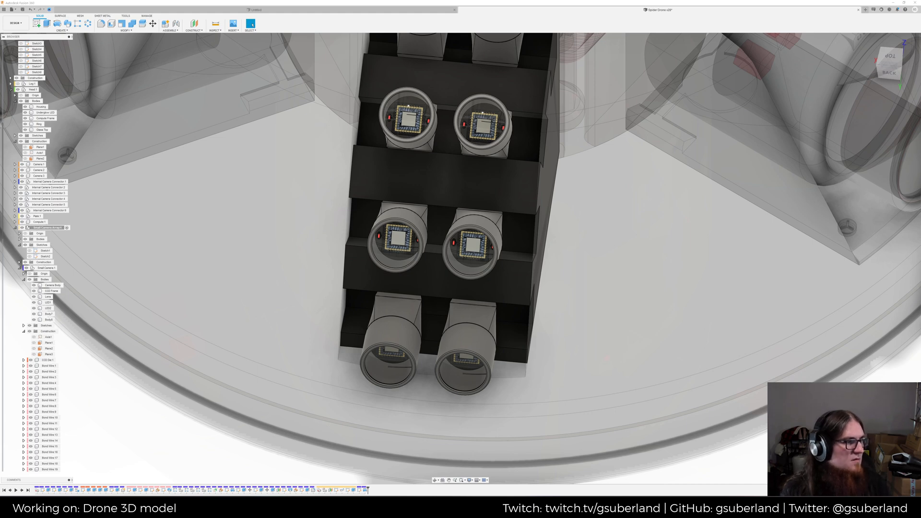
# Switch to Photos and look through the Outline 2021 bar renders of the shelves, fridges, turntables and cocktail menu
pyautogui.moveTo(0, 81); pyautogui.dragTo(423, 75)
pyautogui.doubleClick(424, 75)
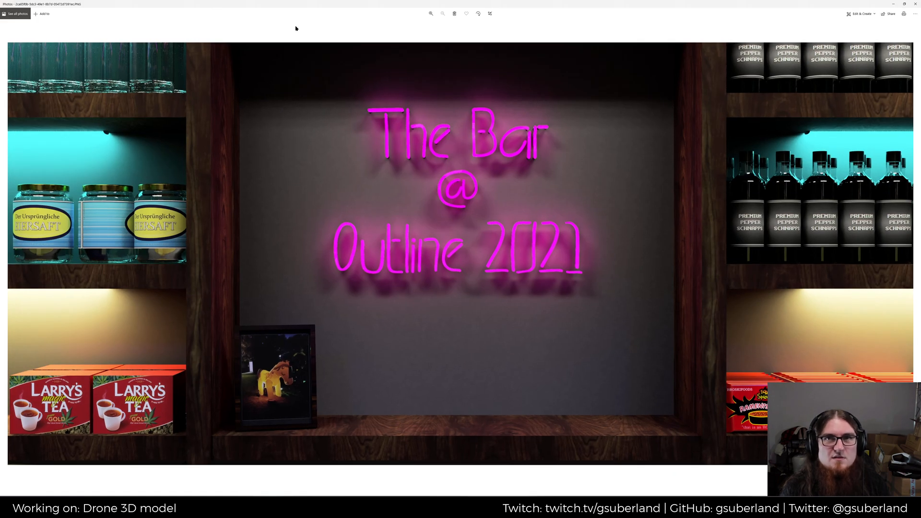
pyautogui.press('Right')
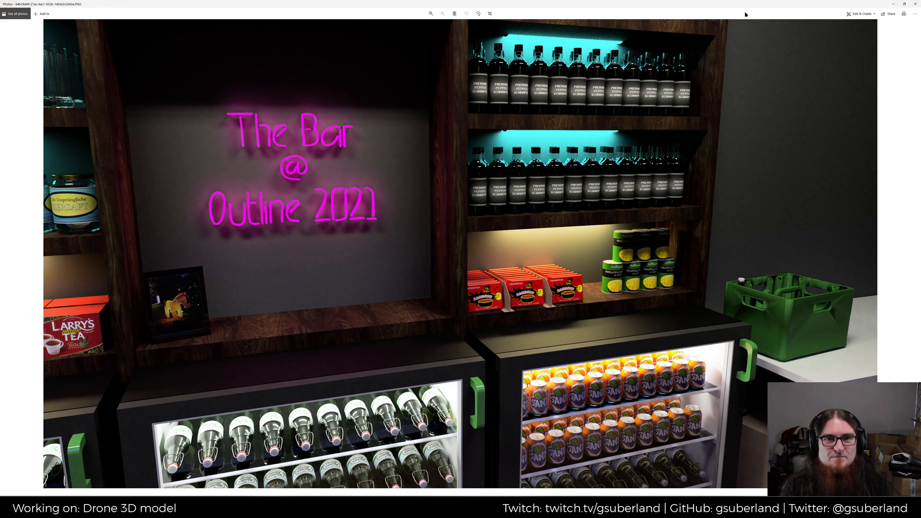
pyautogui.press('Right')
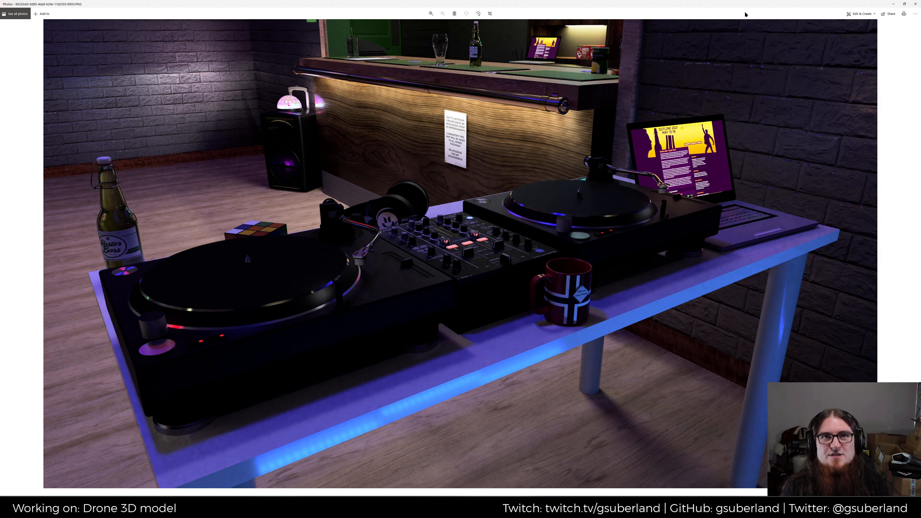
pyautogui.press('Right')
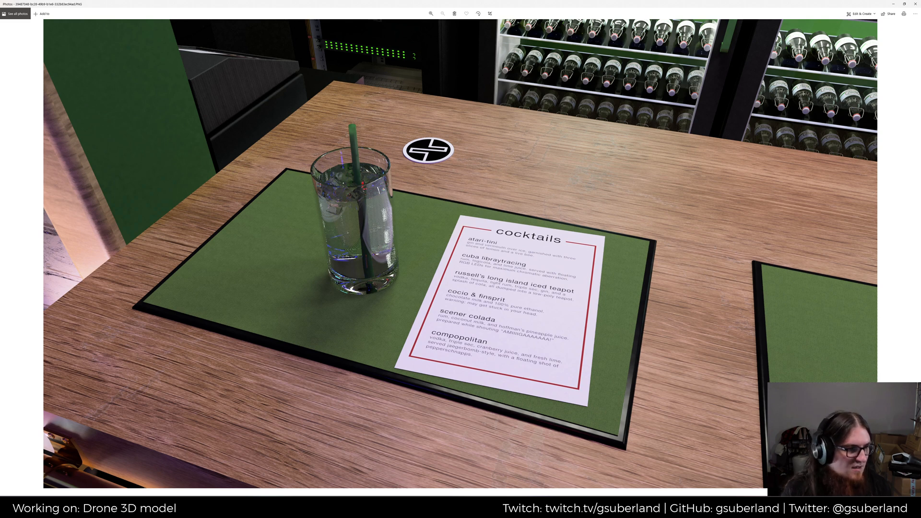
pyautogui.click(914, 4)
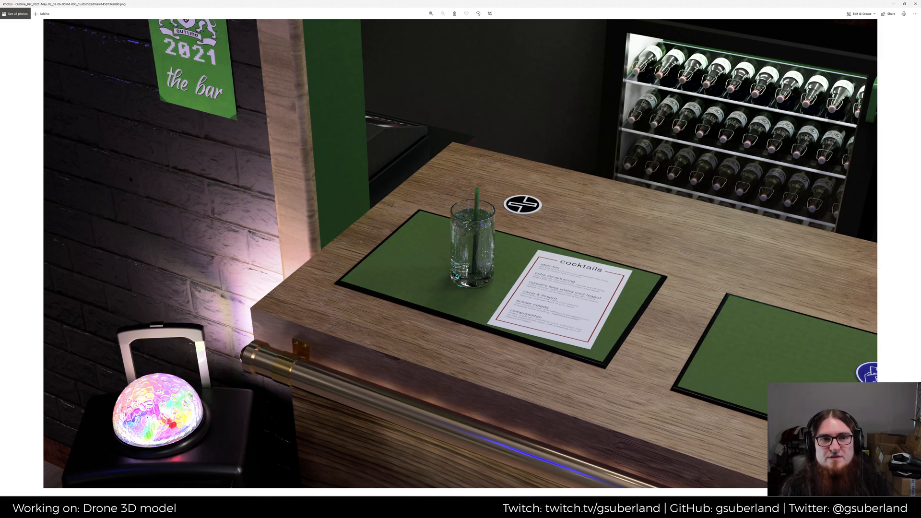
# Look through the other Outline bar renders of the counter, the full bar front and the beer bottle with glass
pyautogui.press('Right')
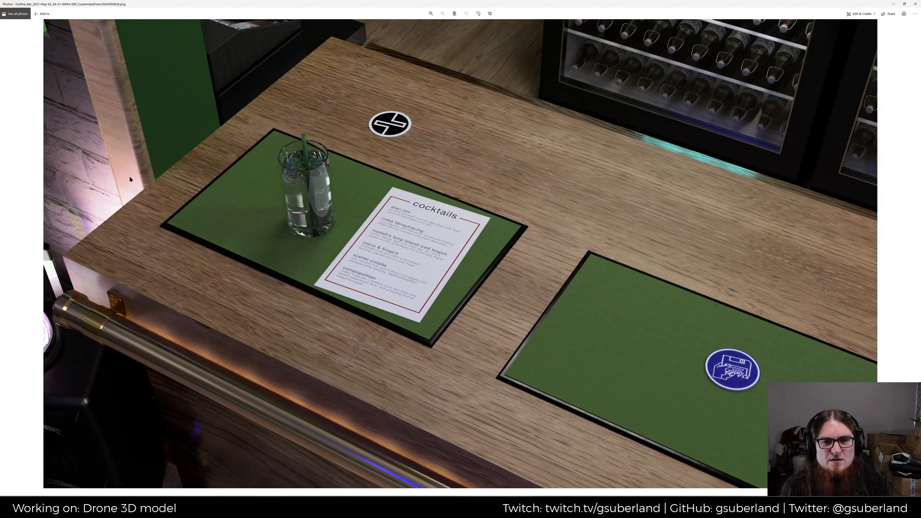
pyautogui.press('Right')
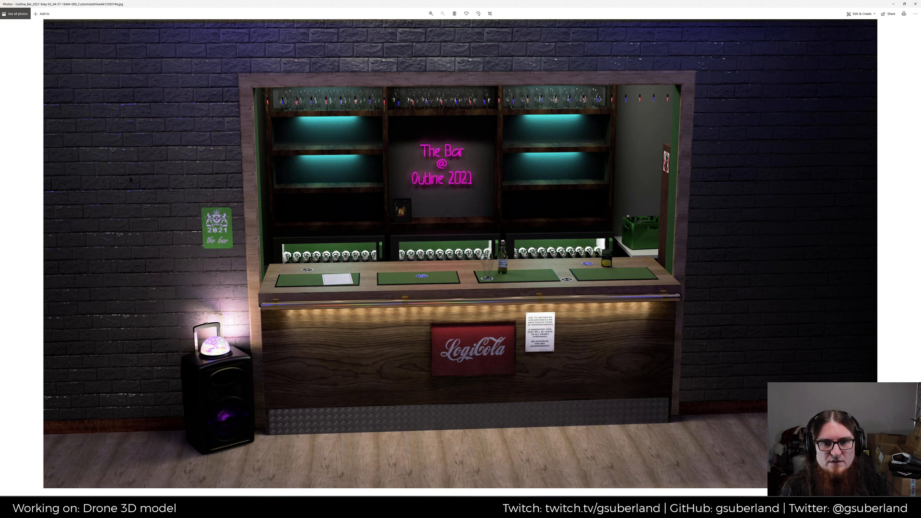
pyautogui.press('Right')
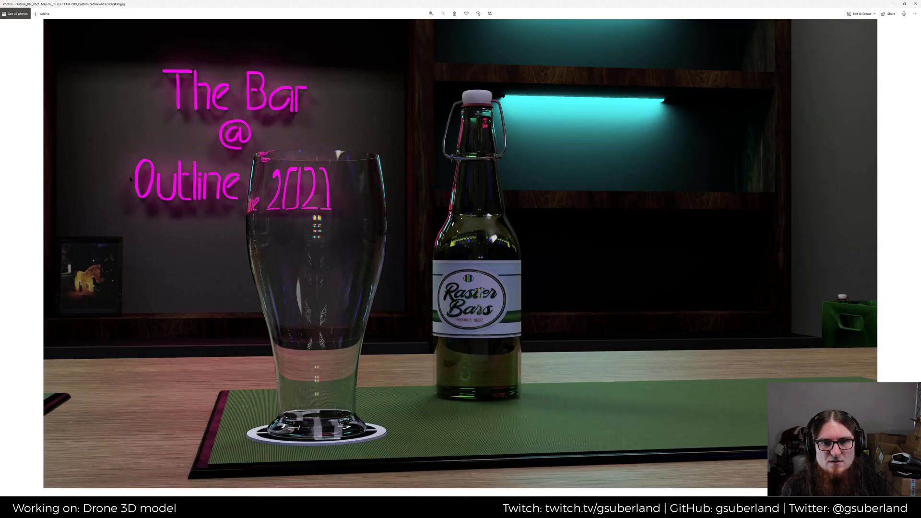
# Look through the Outline bar renders of the counter mats, turntables, server rack and fridge, ceiling light and whole room
pyautogui.press('Right')
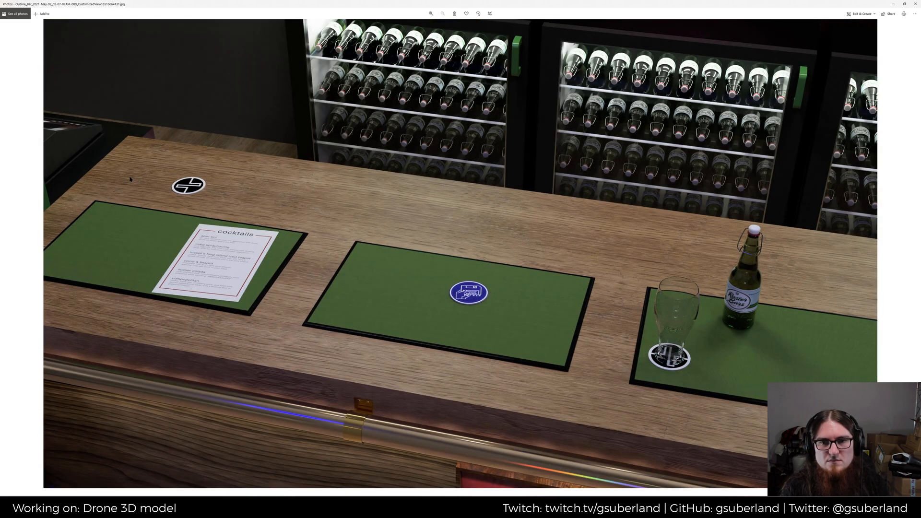
pyautogui.press('Right')
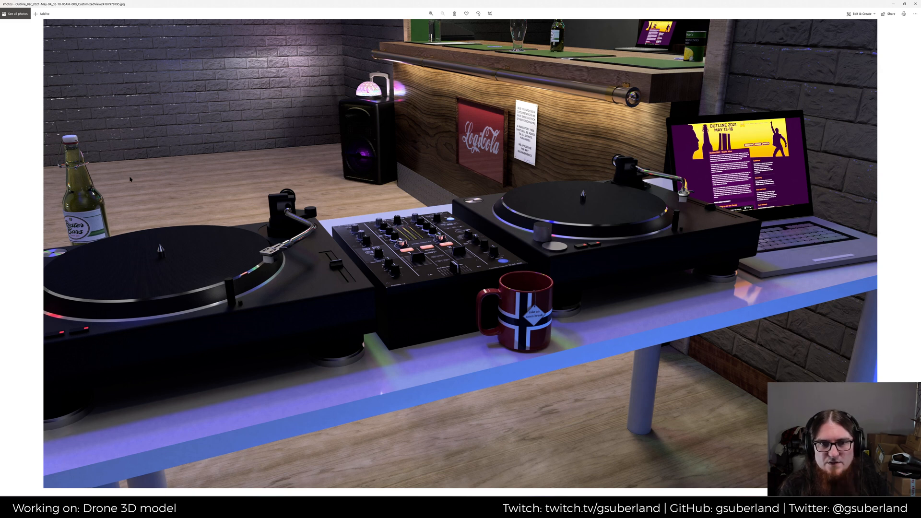
pyautogui.press('Right')
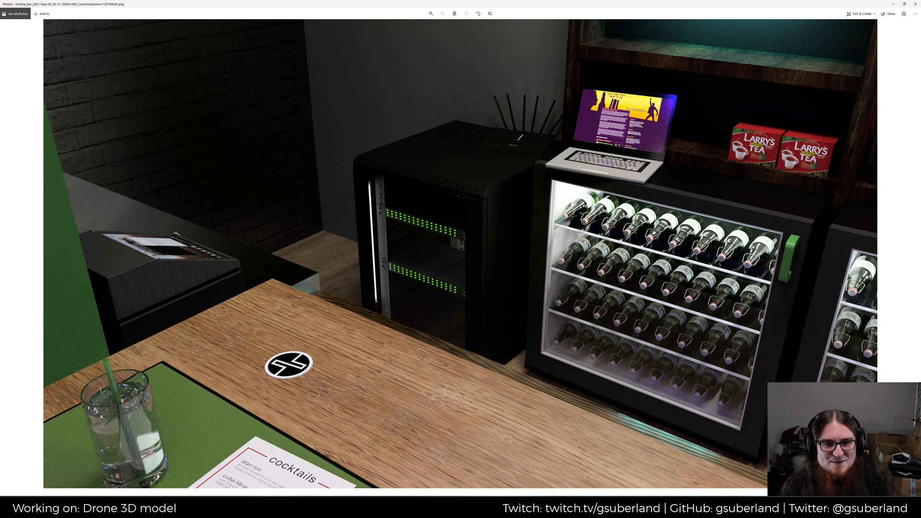
pyautogui.press('Right')
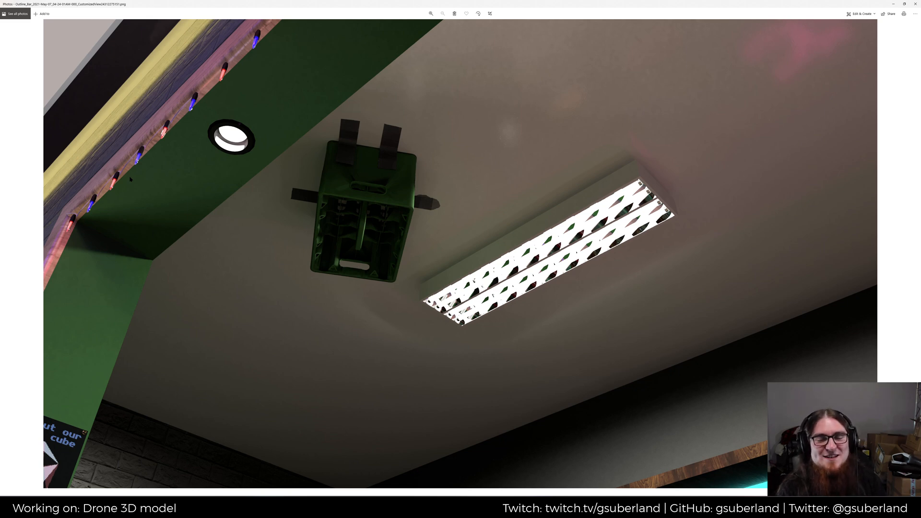
pyautogui.press('Right')
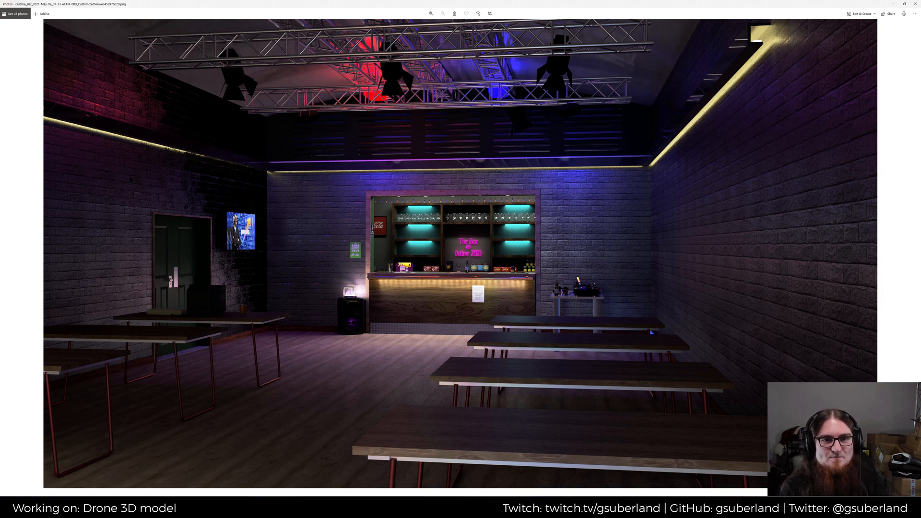
# Look through the renders of the retro computer, spirits shelf and pepperschnapps notice, and close Photos to return to Fusion 360
pyautogui.press('Right')
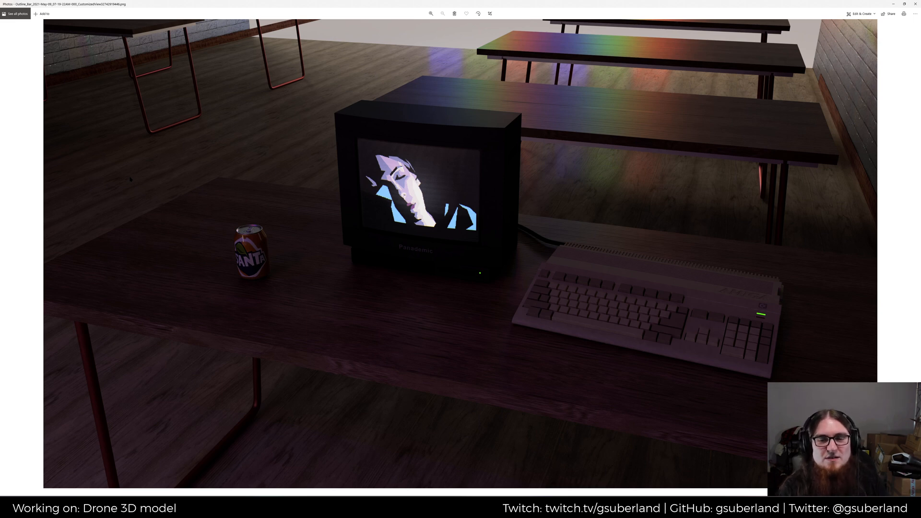
pyautogui.press('Right')
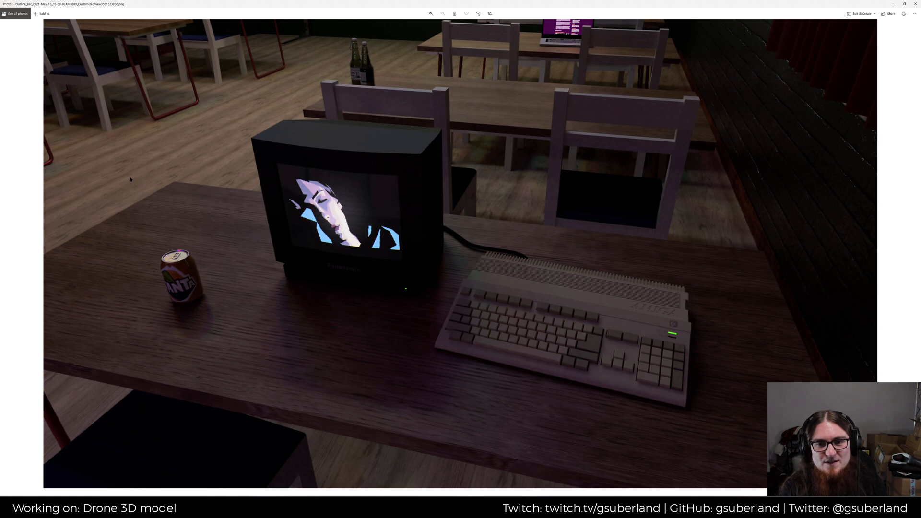
pyautogui.press('Right')
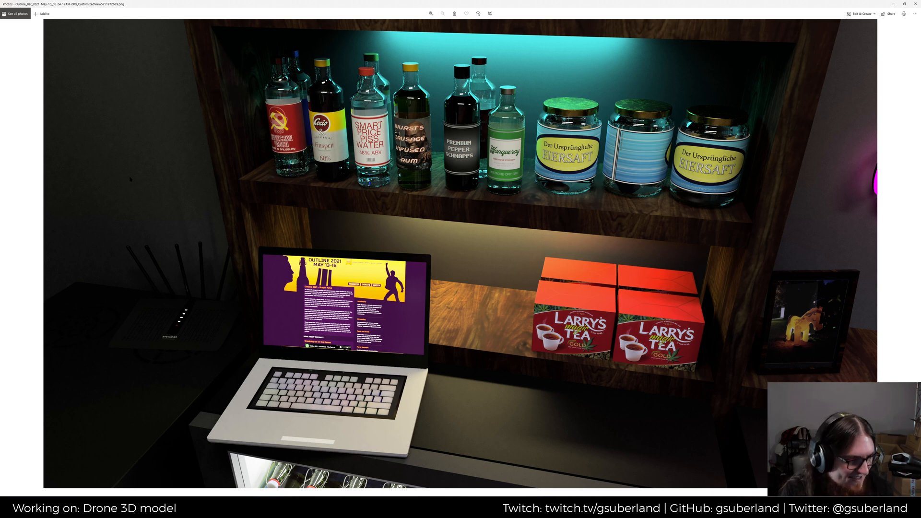
pyautogui.press('Right')
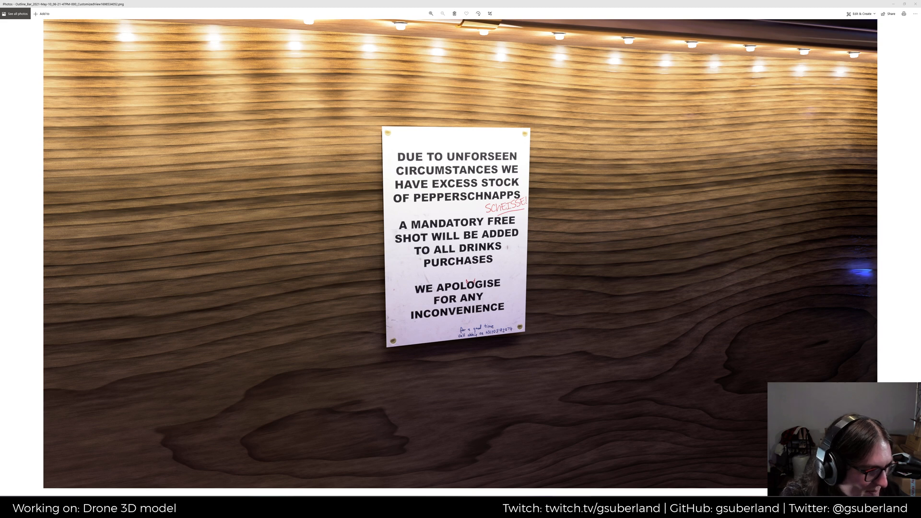
pyautogui.click(500, 291)
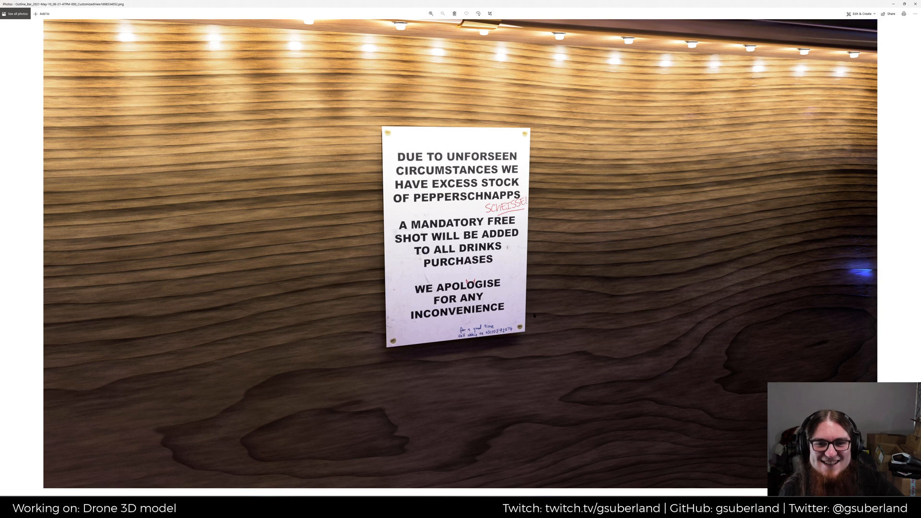
pyautogui.click(915, 4)
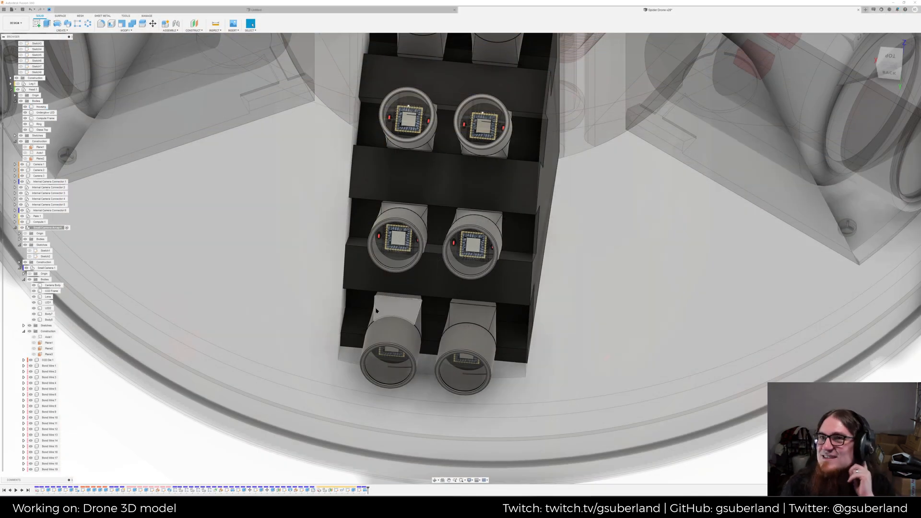
# Examine the whole drone head from above its back, with the three large cameras around the small camera array
pyautogui.scroll(-10, 376, 311)
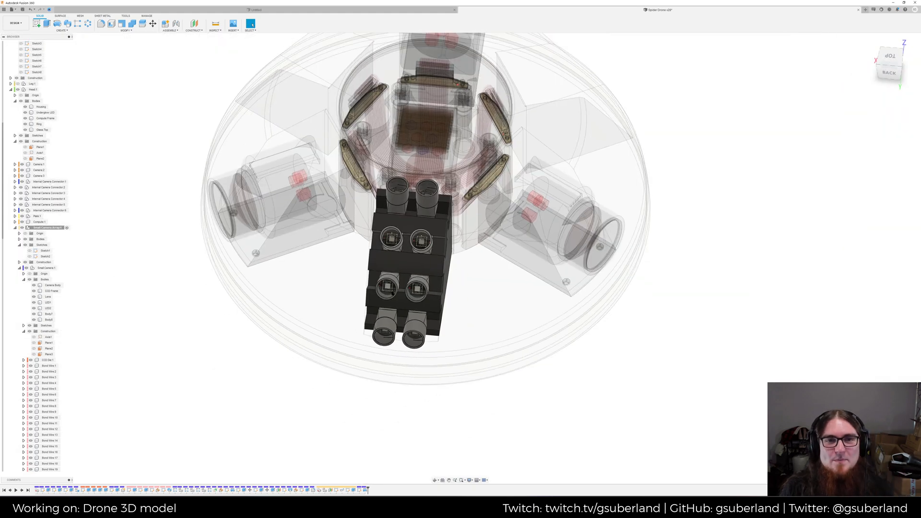
pyautogui.moveTo(409, 269); pyautogui.dragTo(443, 303, button='middle')
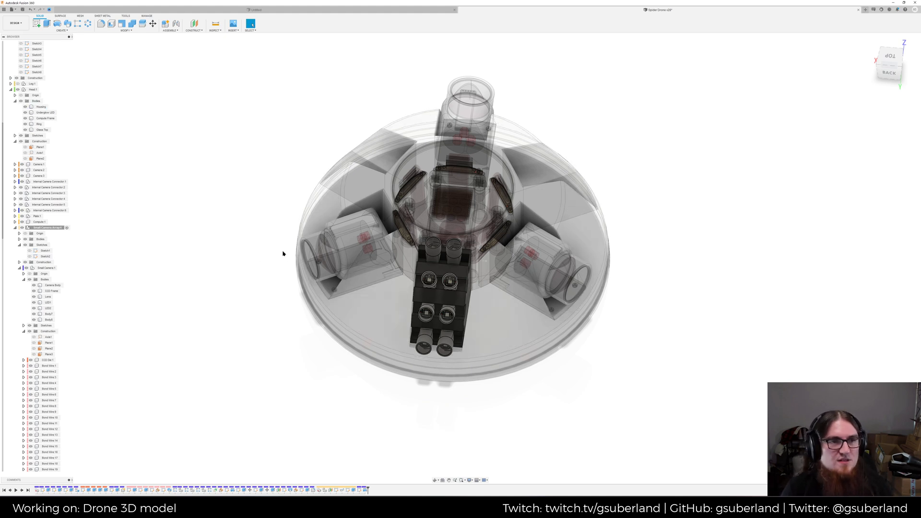
pyautogui.scroll(4, 264, 269)
pyautogui.scroll(-4, 216, 206)
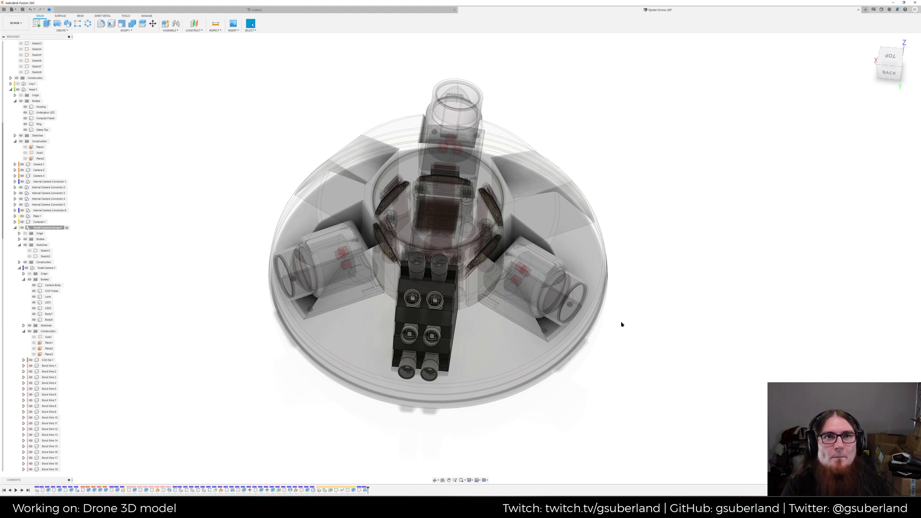
pyautogui.keyDown('shift'); pyautogui.moveTo(630, 346); pyautogui.dragTo(583, 368, button='middle'); pyautogui.keyUp('shift')
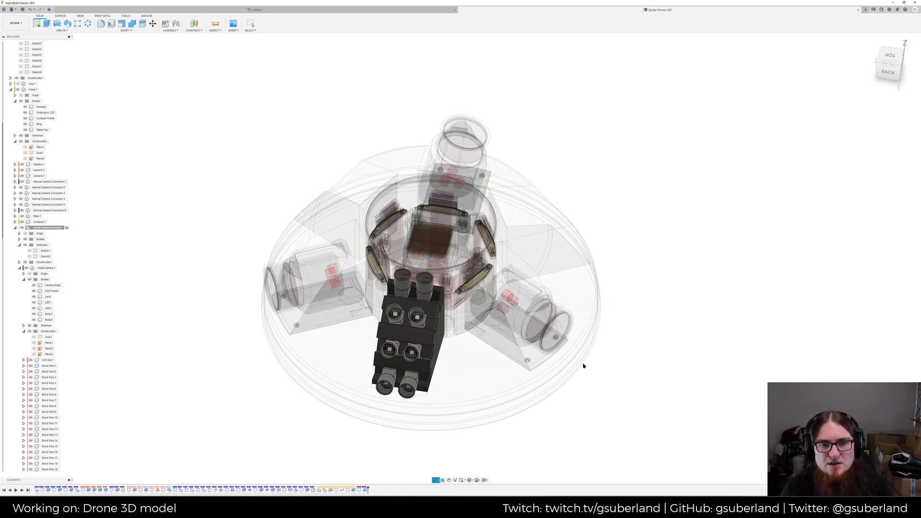
pyautogui.scroll(4, 584, 368)
pyautogui.scroll(-3, 219, 215)
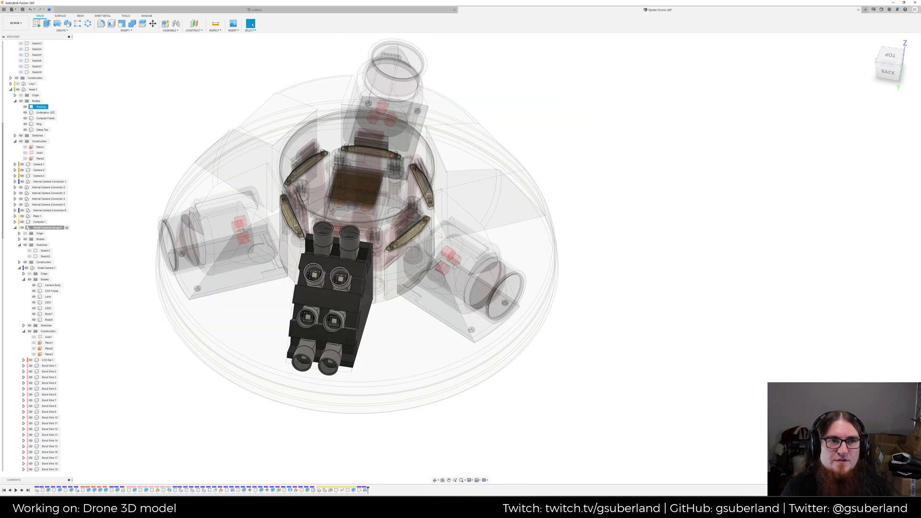
pyautogui.moveTo(217, 214); pyautogui.dragTo(248, 242, button='middle')
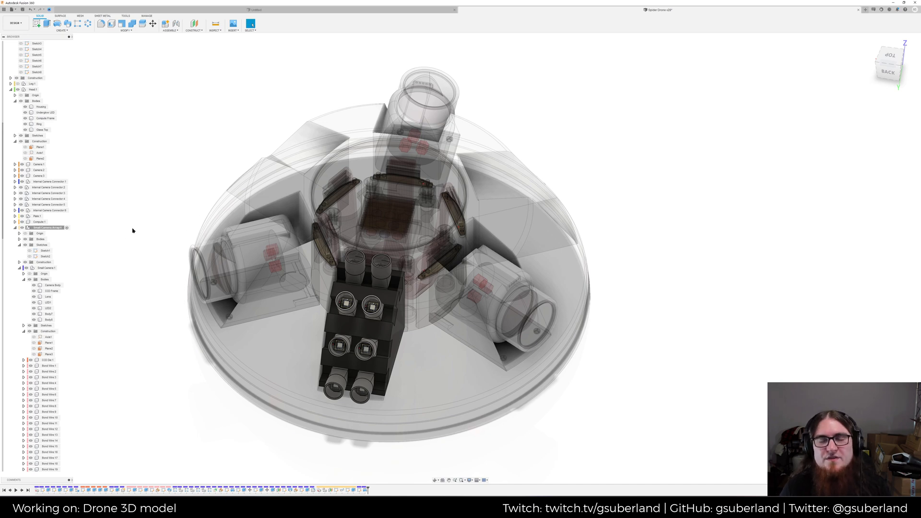
pyautogui.moveTo(132, 231); pyautogui.dragTo(172, 228, button='middle')
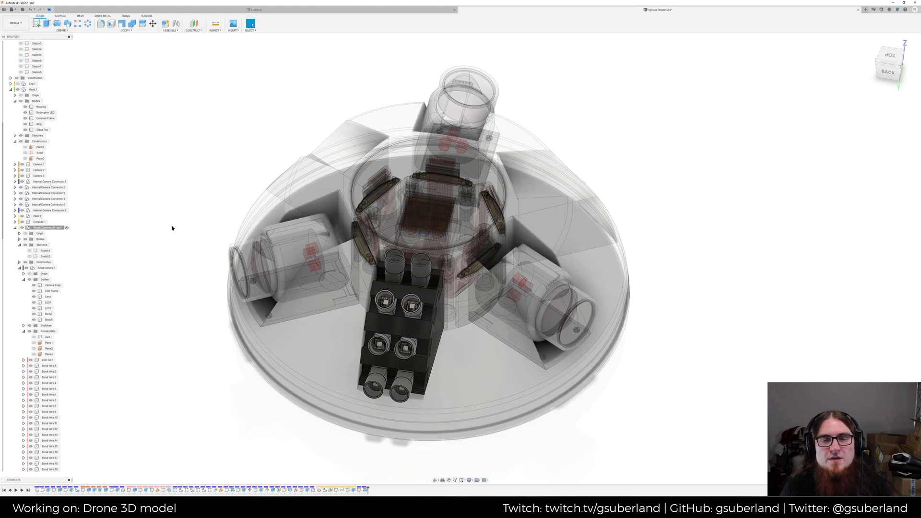
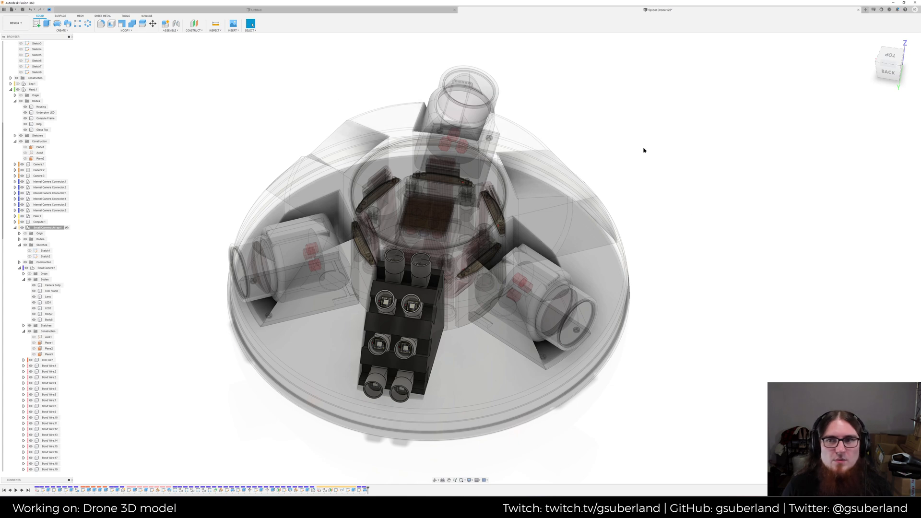
# Examine the small camera array more closely, including how it sits against the central ring and the neighbouring cameras
pyautogui.scroll(-2, 640, 156)
pyautogui.scroll(2, 640, 156)
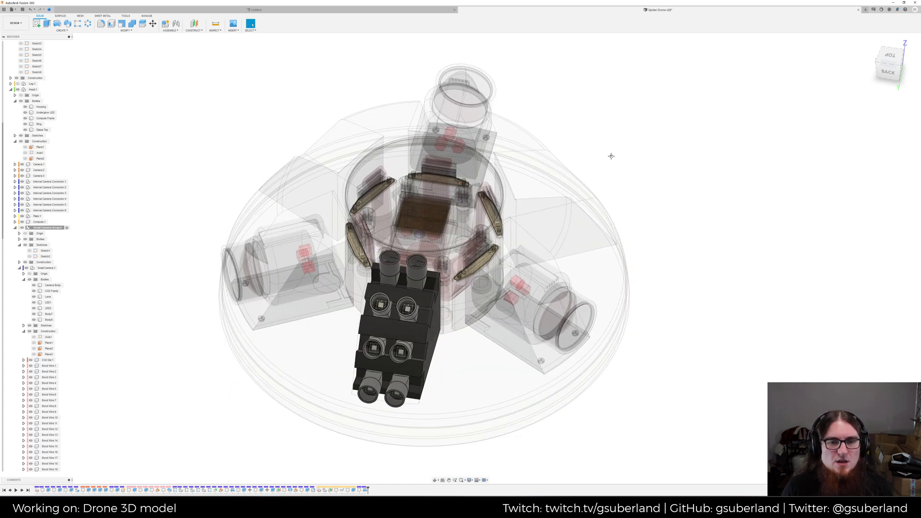
pyautogui.moveTo(606, 159); pyautogui.dragTo(617, 158, button='middle')
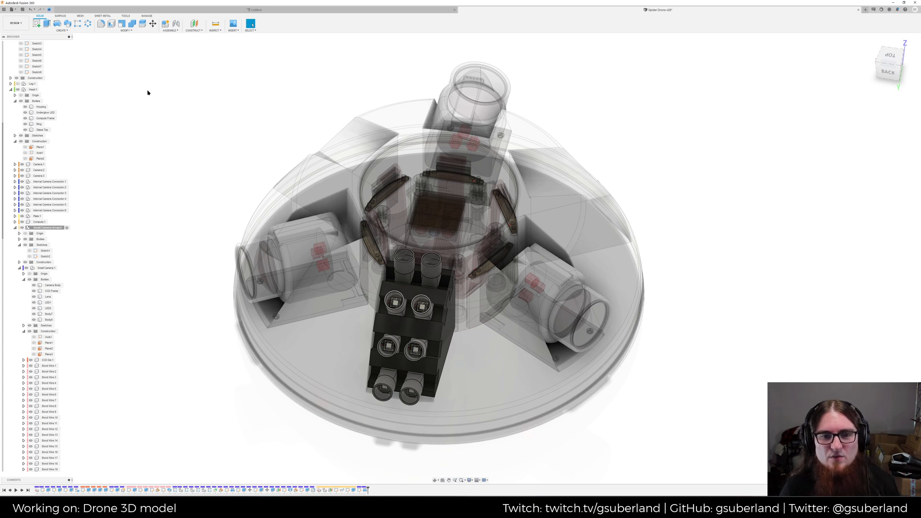
pyautogui.scroll(3, 350, 264)
pyautogui.keyDown('shift'); pyautogui.moveTo(457, 312); pyautogui.dragTo(438, 307, button='middle'); pyautogui.keyUp('shift')
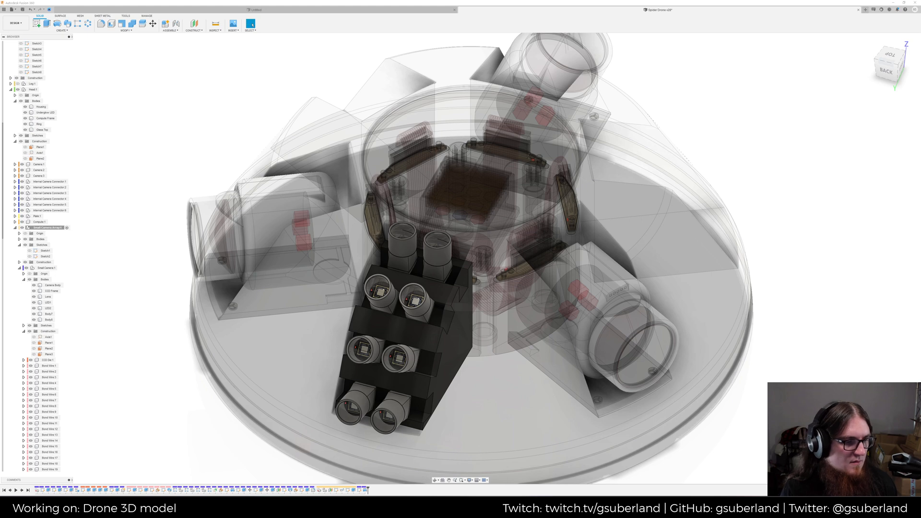
pyautogui.moveTo(236, 131); pyautogui.dragTo(237, 117, button='middle')
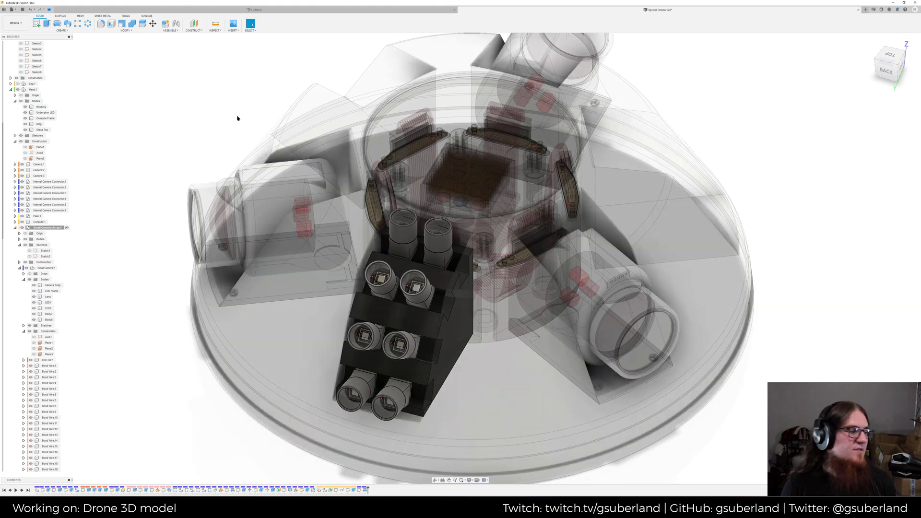
pyautogui.scroll(2, 217, 143)
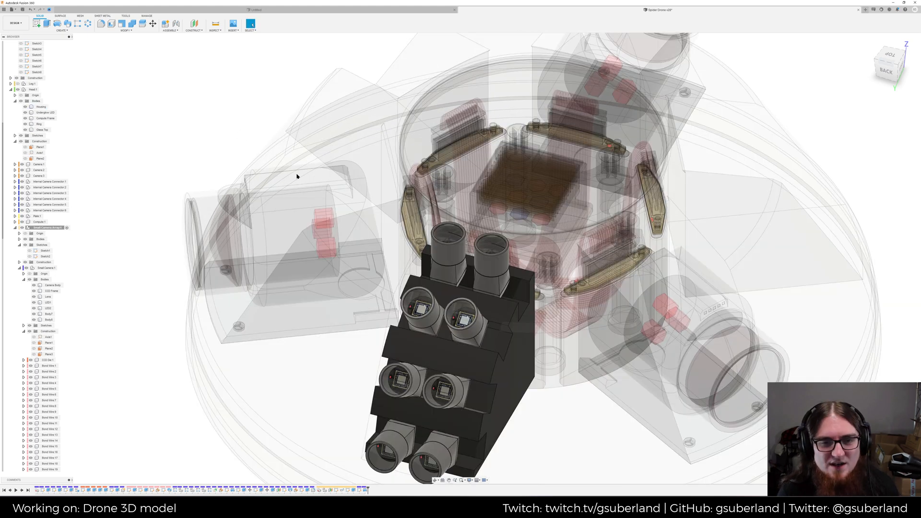
pyautogui.moveTo(524, 322); pyautogui.dragTo(472, 261, button='middle')
pyautogui.scroll(-3, 398, 263)
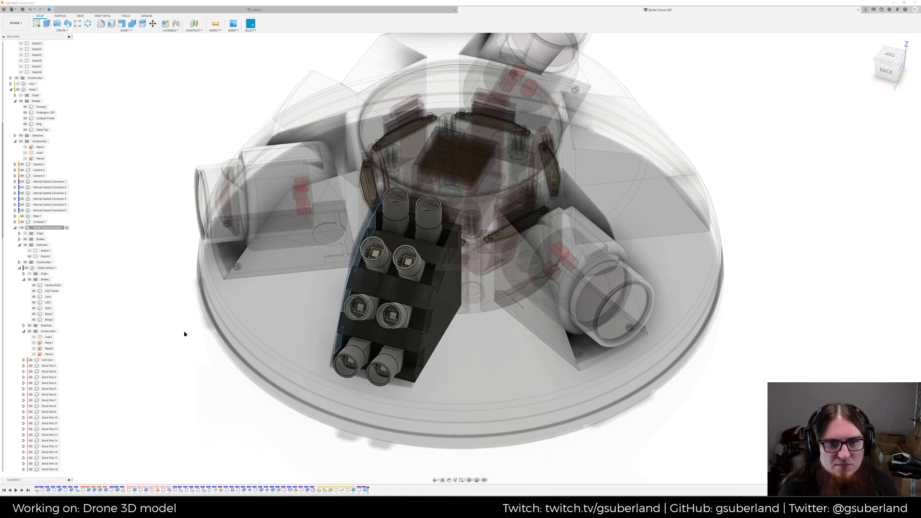
# Try selecting the four rectangular sketch profiles along the side of the small camera array, and clear the selection
pyautogui.keyDown('shift'); pyautogui.moveTo(181, 338); pyautogui.dragTo(248, 319, button='middle'); pyautogui.keyUp('shift')
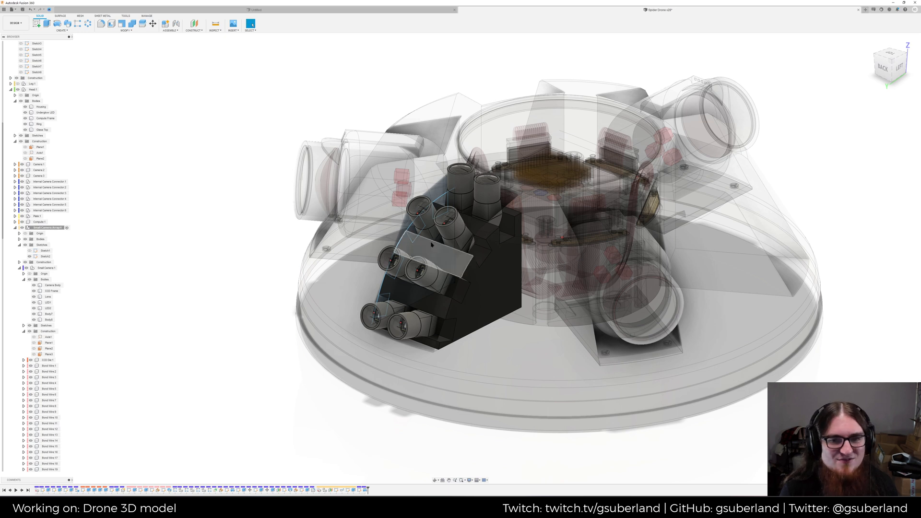
pyautogui.click(441, 202)
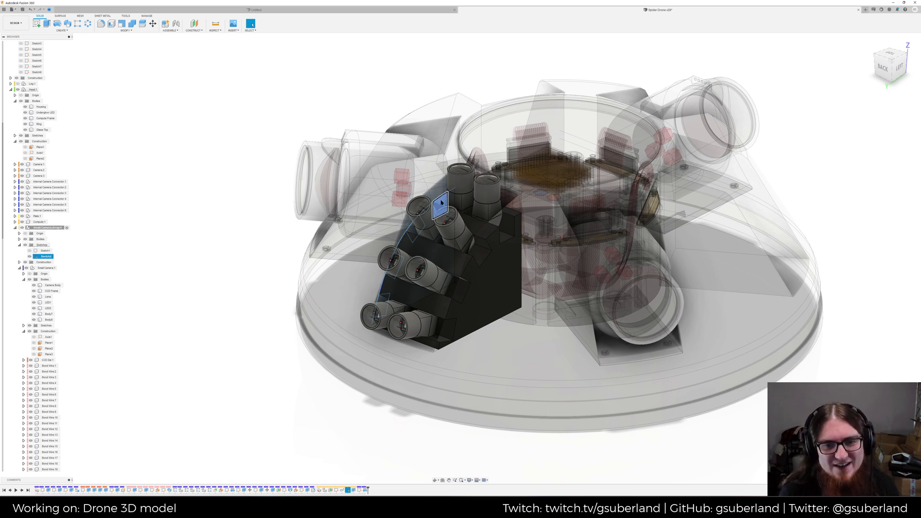
pyautogui.keyDown('ctrl'); pyautogui.click(416, 228); pyautogui.keyUp('ctrl')
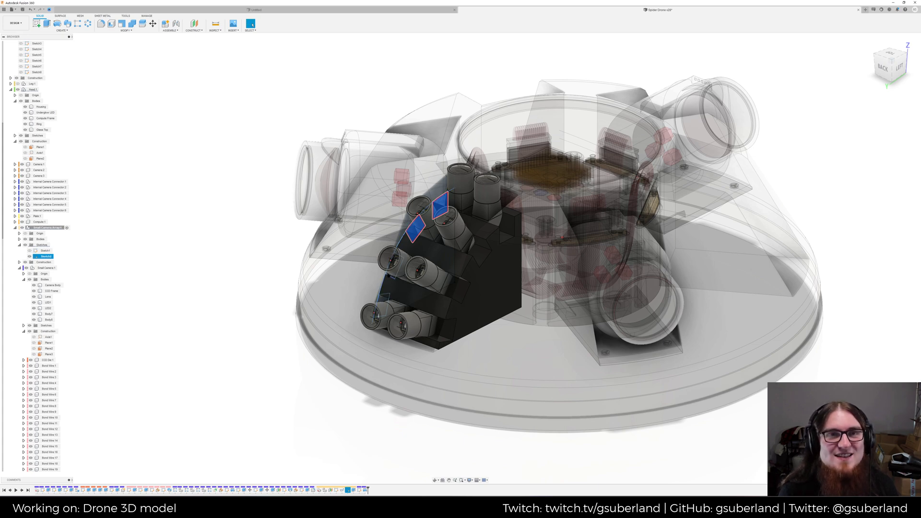
pyautogui.keyDown('shift'); pyautogui.moveTo(307, 270); pyautogui.dragTo(368, 270, button='middle'); pyautogui.keyUp('shift')
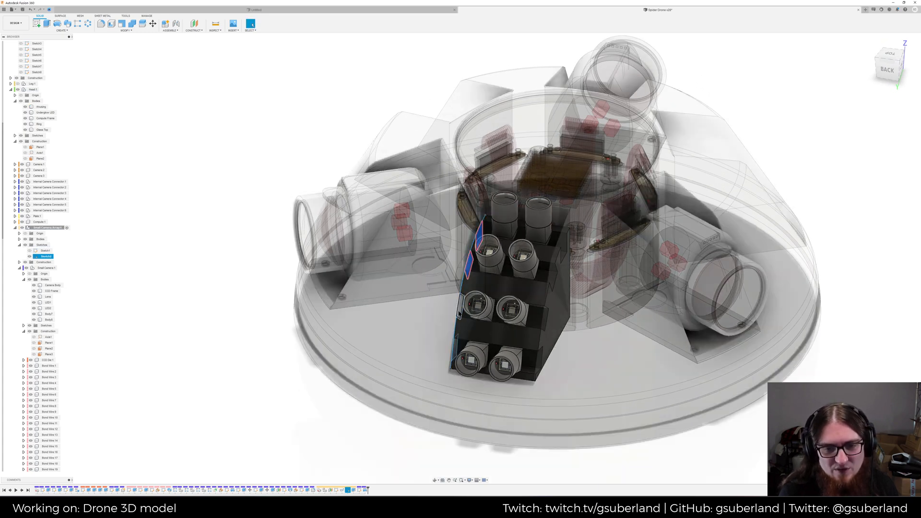
pyautogui.click(455, 346)
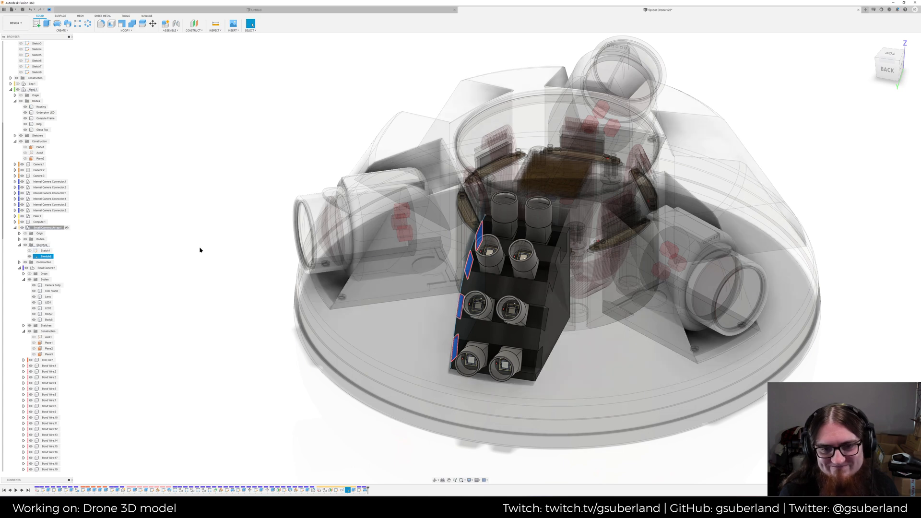
pyautogui.moveTo(291, 339)
pyautogui.keyDown('shift'); pyautogui.mouseDown(button='middle')
pyautogui.moveTo(332, 327)
pyautogui.moveTo(342, 343)
pyautogui.mouseUp(button='middle'); pyautogui.keyUp('shift')
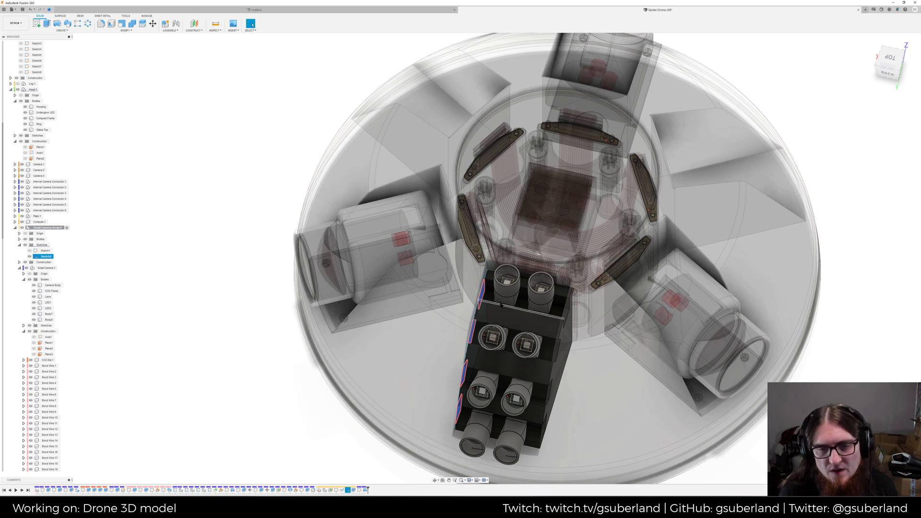
pyautogui.click(500, 302)
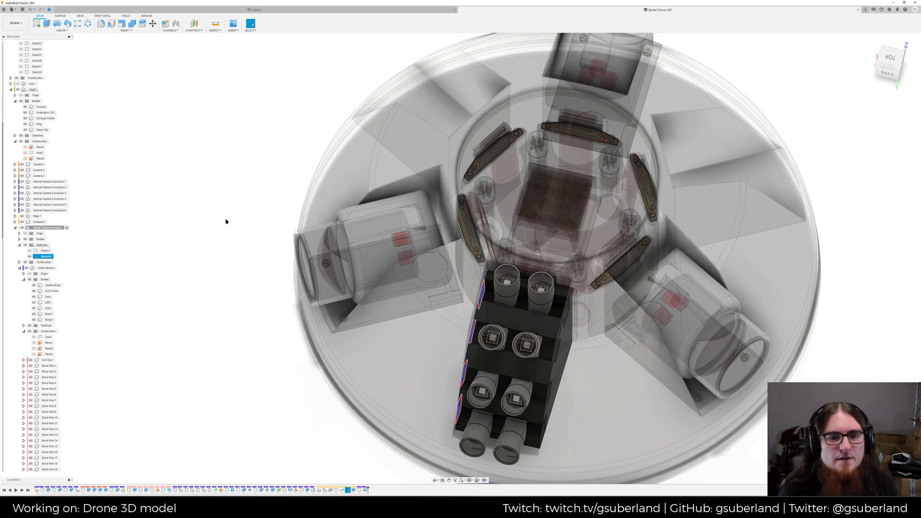
pyautogui.click(202, 231)
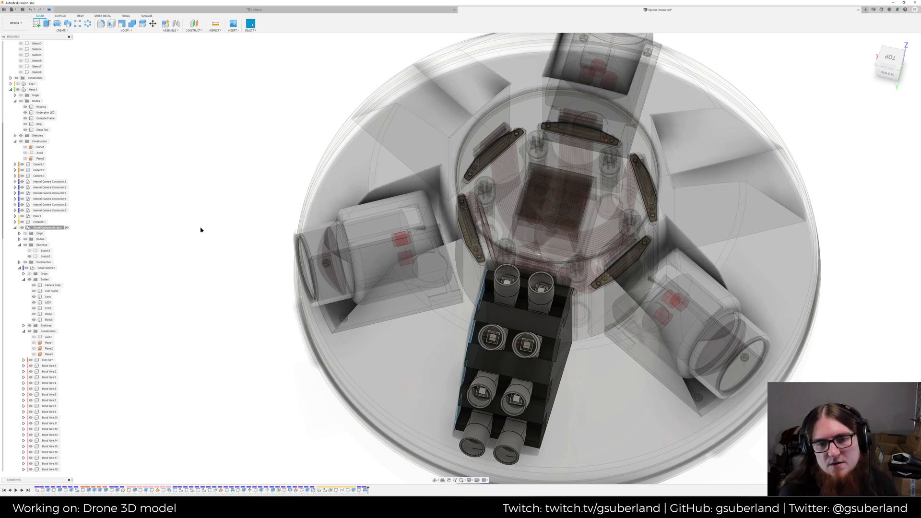
pyautogui.moveTo(204, 228); pyautogui.dragTo(175, 209, button='middle')
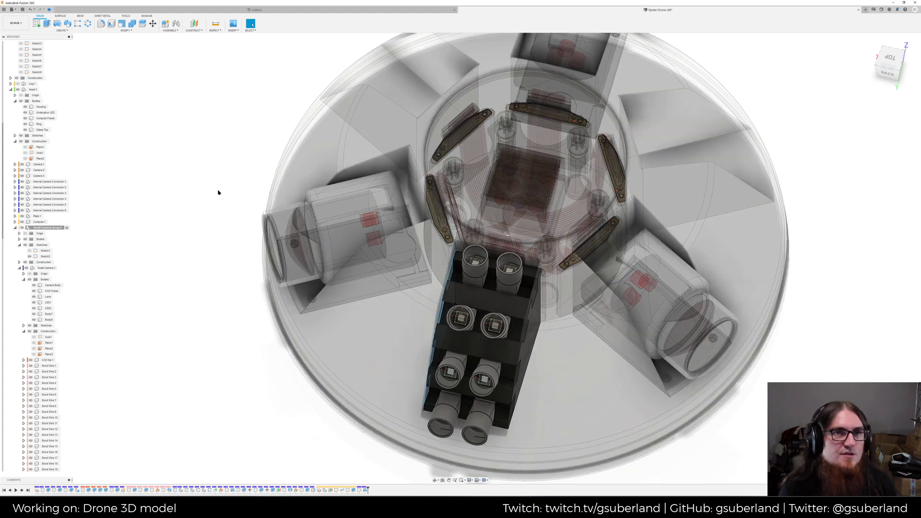
pyautogui.moveTo(218, 193); pyautogui.dragTo(177, 179, button='middle')
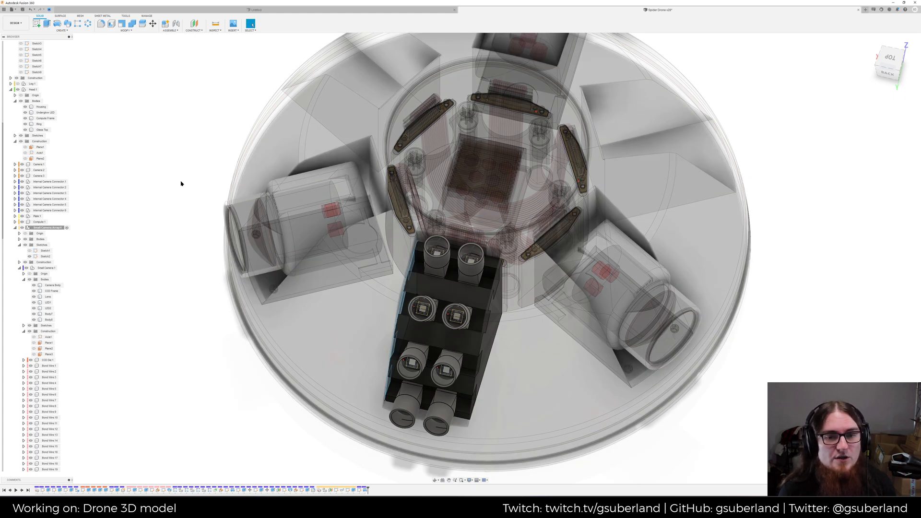
# Examine the stepped faces around the small camera array's uppermost camera pair, selecting them in turn, and clear the selection
pyautogui.moveTo(159, 184)
pyautogui.mouseDown(button='middle')
pyautogui.moveTo(191, 204)
pyautogui.moveTo(210, 202)
pyautogui.moveTo(177, 185)
pyautogui.mouseUp(button='middle')
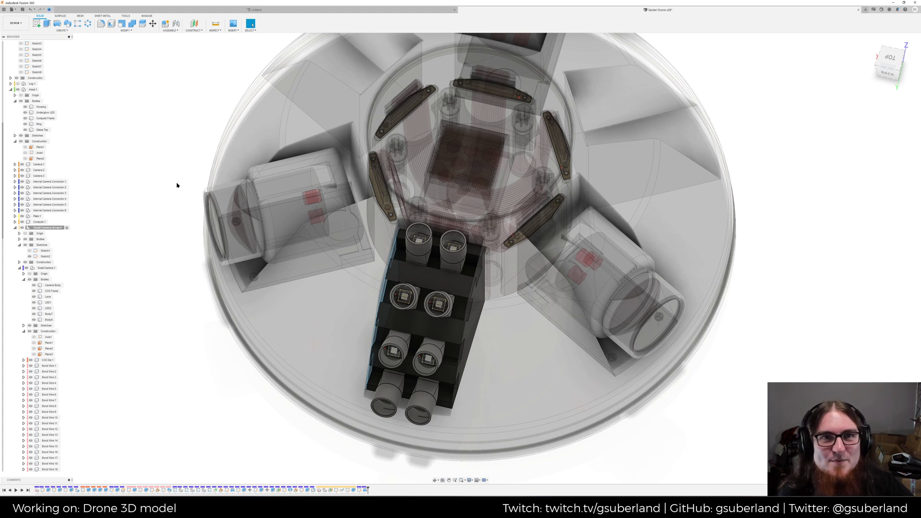
pyautogui.moveTo(172, 205); pyautogui.dragTo(159, 197, button='middle')
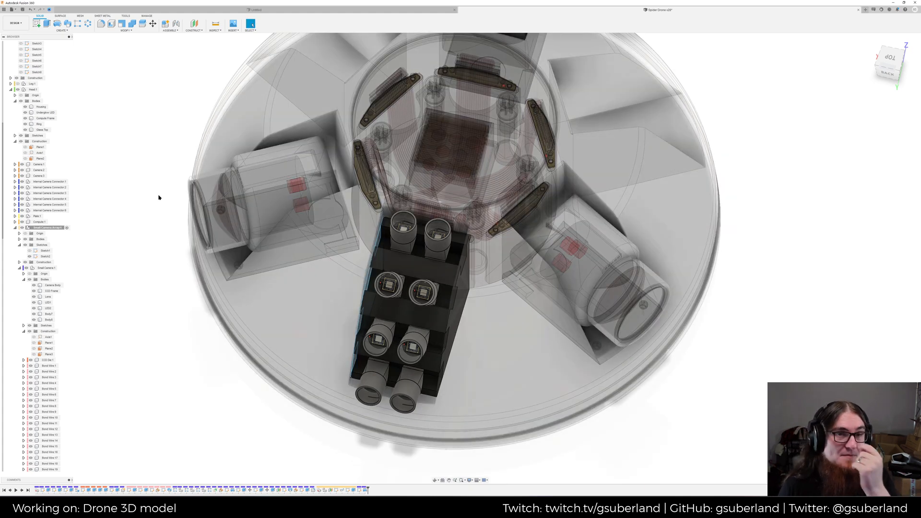
pyautogui.scroll(5, 416, 232)
pyautogui.moveTo(376, 283)
pyautogui.keyDown('shift'); pyautogui.mouseDown(button='middle')
pyautogui.moveTo(415, 259)
pyautogui.moveTo(329, 228)
pyautogui.moveTo(410, 254)
pyautogui.moveTo(367, 283)
pyautogui.mouseUp(button='middle'); pyautogui.keyUp('shift')
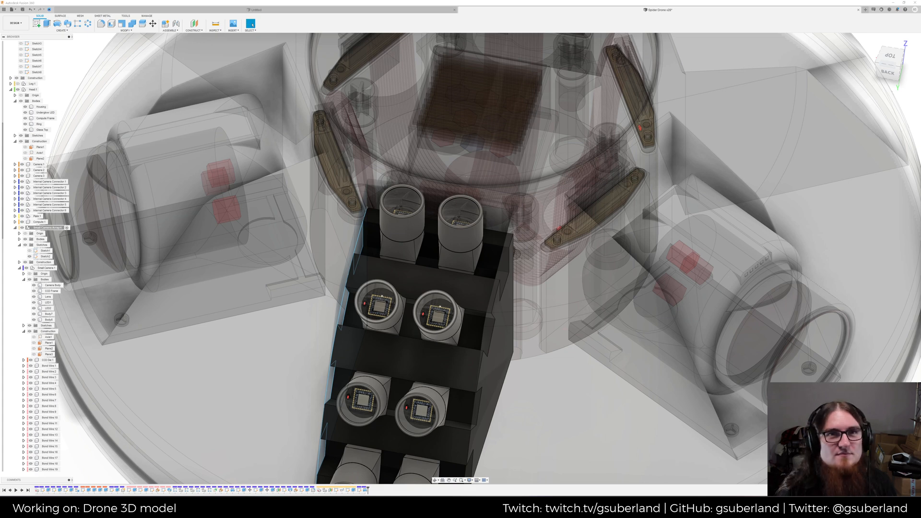
pyautogui.click(375, 239)
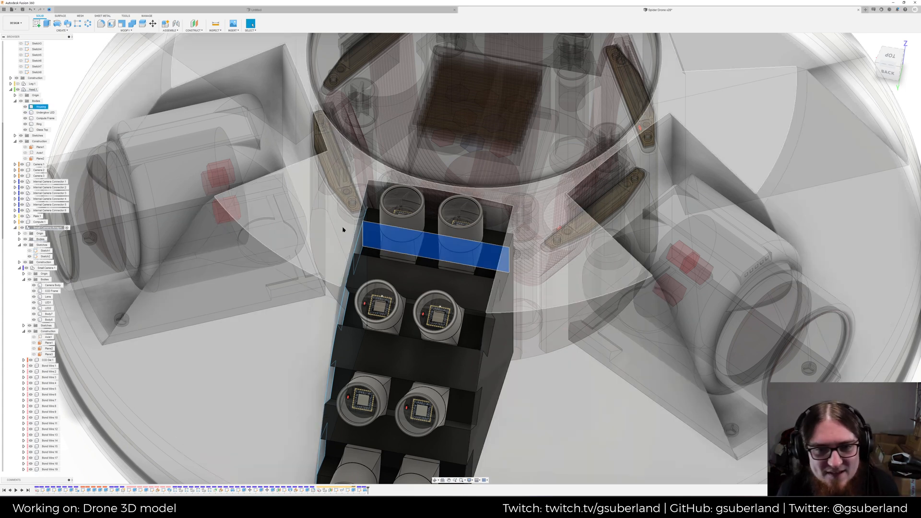
pyautogui.click(376, 255)
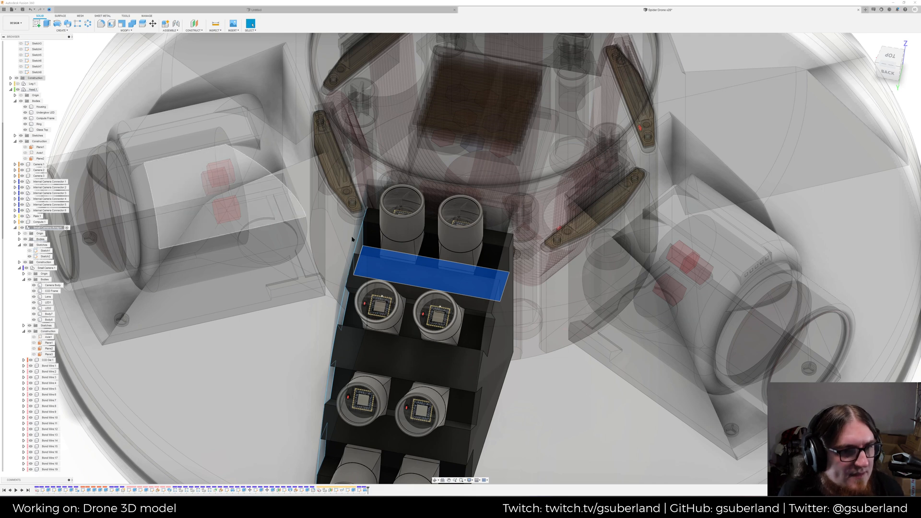
pyautogui.moveTo(383, 236); pyautogui.dragTo(382, 225, button='middle')
pyautogui.click(372, 224)
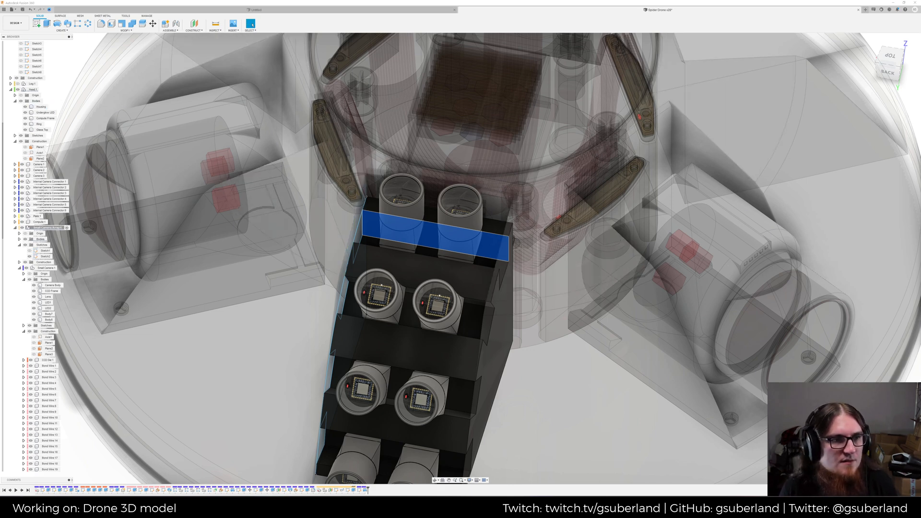
pyautogui.scroll(-5, 459, 309)
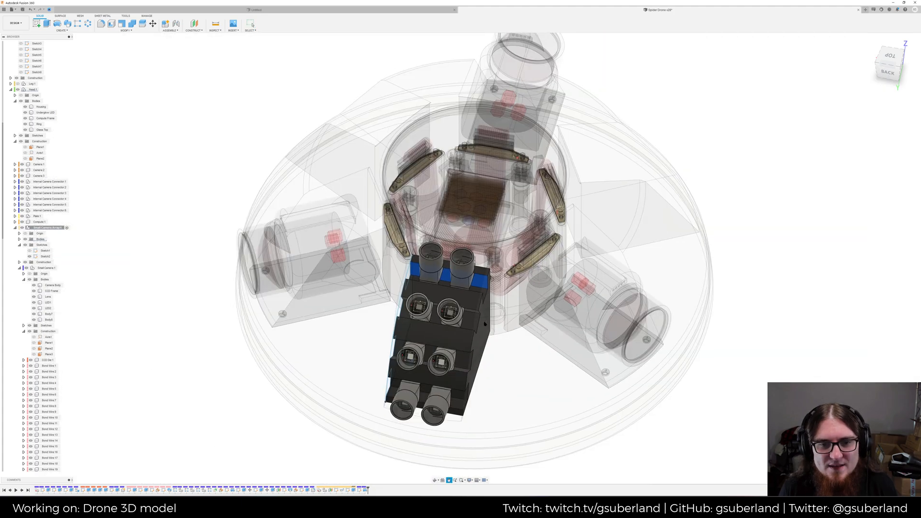
pyautogui.scroll(5, 524, 324)
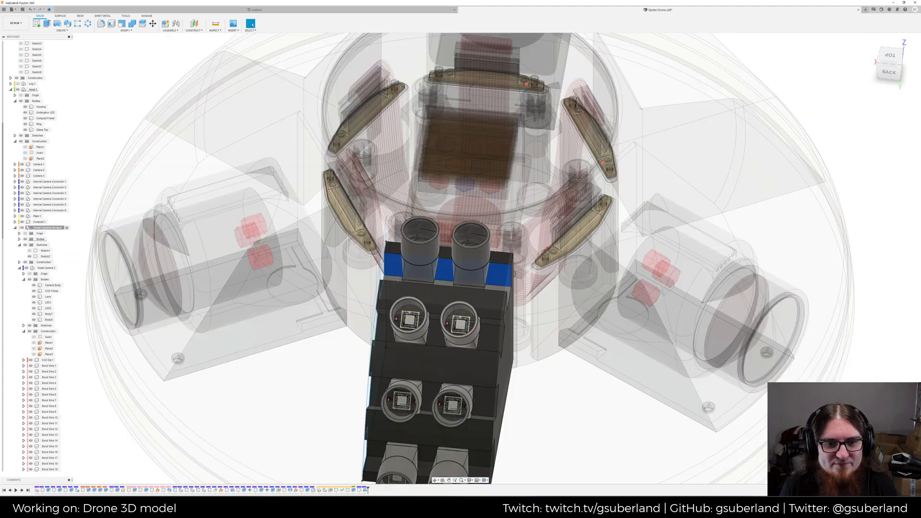
pyautogui.moveTo(480, 314)
pyautogui.keyDown('shift'); pyautogui.mouseDown(button='middle')
pyautogui.moveTo(494, 312)
pyautogui.moveTo(485, 313)
pyautogui.mouseUp(button='middle'); pyautogui.keyUp('shift')
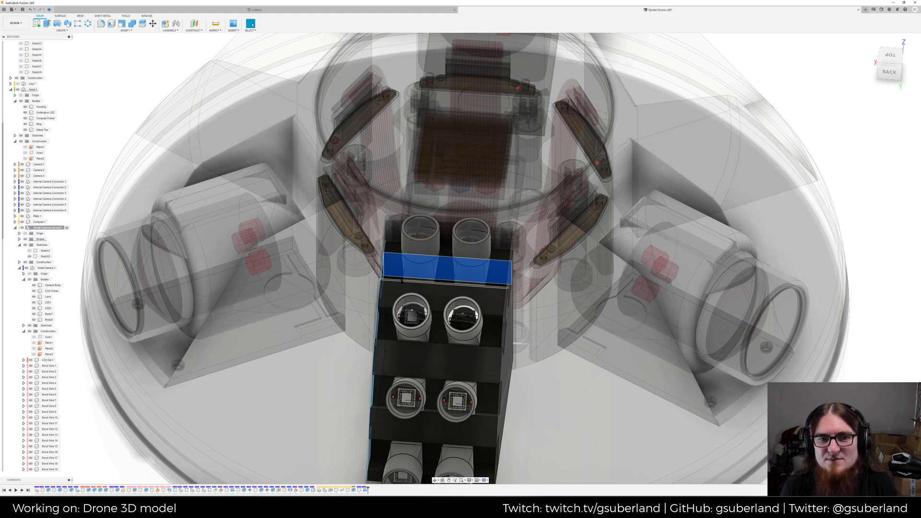
pyautogui.moveTo(398, 286); pyautogui.dragTo(406, 244, button='middle')
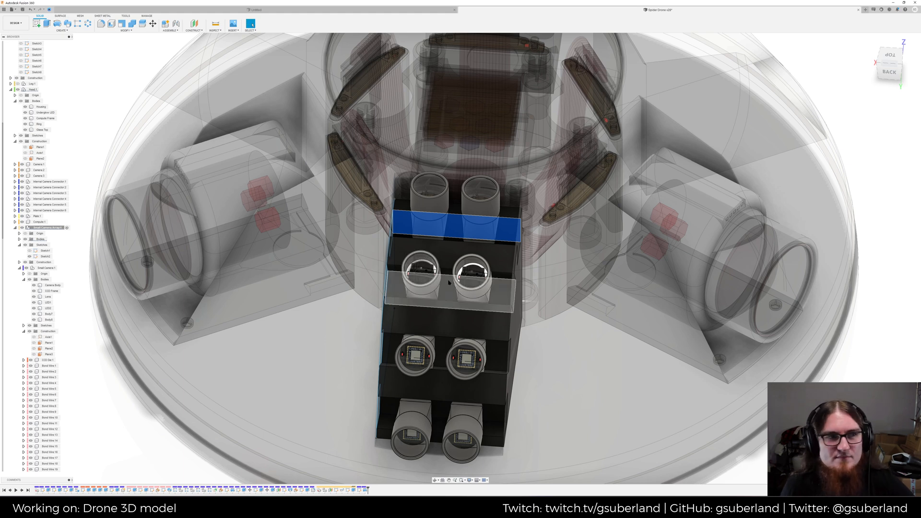
pyautogui.click(853, 142)
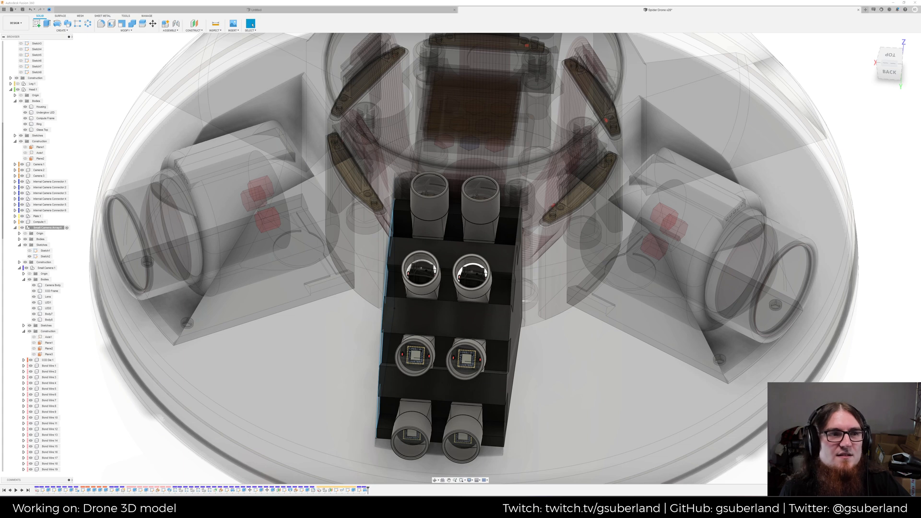
pyautogui.moveTo(237, 200)
pyautogui.mouseDown(button='middle')
pyautogui.moveTo(259, 188)
pyautogui.moveTo(240, 213)
pyautogui.mouseUp(button='middle')
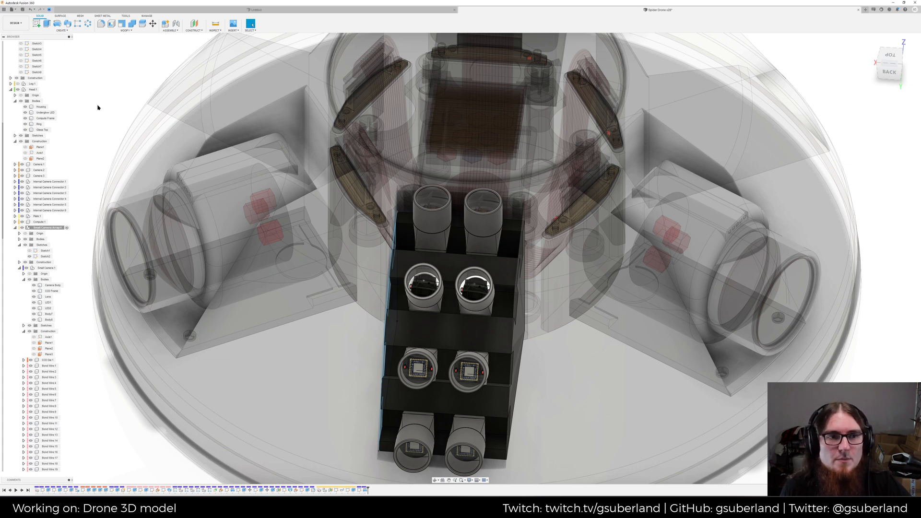
pyautogui.scroll(-2, 95, 105)
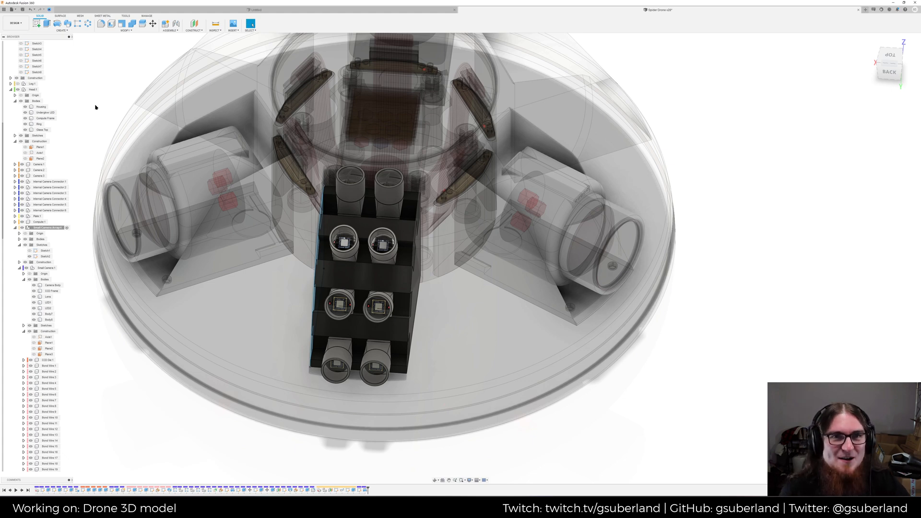
pyautogui.moveTo(95, 107); pyautogui.dragTo(152, 128, button='middle')
pyautogui.scroll(1, 153, 128)
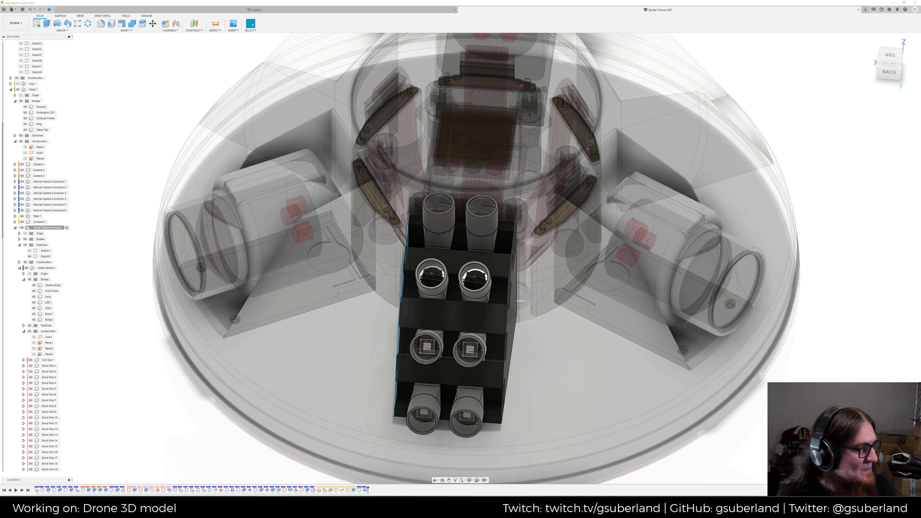
pyautogui.moveTo(155, 110); pyautogui.dragTo(142, 139, button='middle')
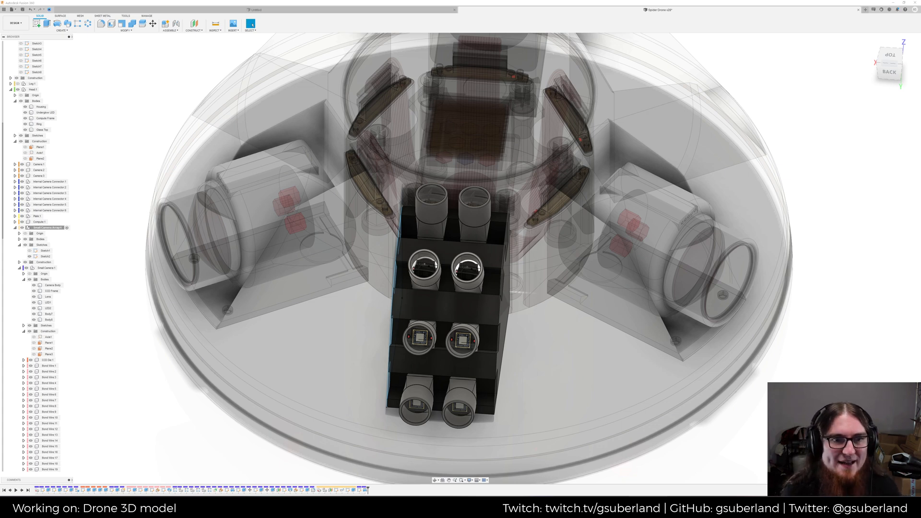
pyautogui.keyDown('shift'); pyautogui.moveTo(130, 339); pyautogui.dragTo(130, 336, button='middle'); pyautogui.keyUp('shift')
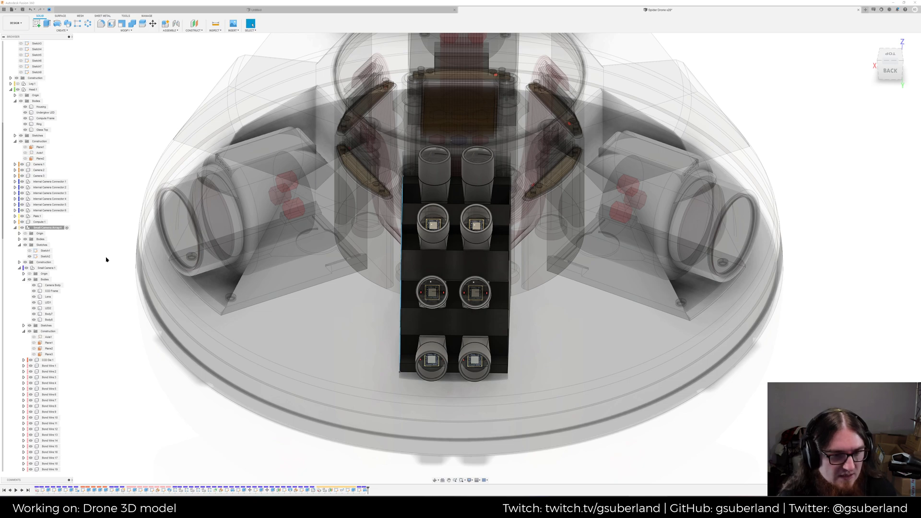
# Create a new sketch on the angled face of the small camera array's housing behind the uppermost camera pair
pyautogui.keyDown('shift'); pyautogui.moveTo(106, 259); pyautogui.dragTo(172, 307, button='middle'); pyautogui.keyUp('shift')
pyautogui.scroll(5, 200, 329)
pyautogui.scroll(-3, 282, 319)
pyautogui.keyDown('shift'); pyautogui.moveTo(274, 444); pyautogui.dragTo(357, 427, button='middle'); pyautogui.keyUp('shift')
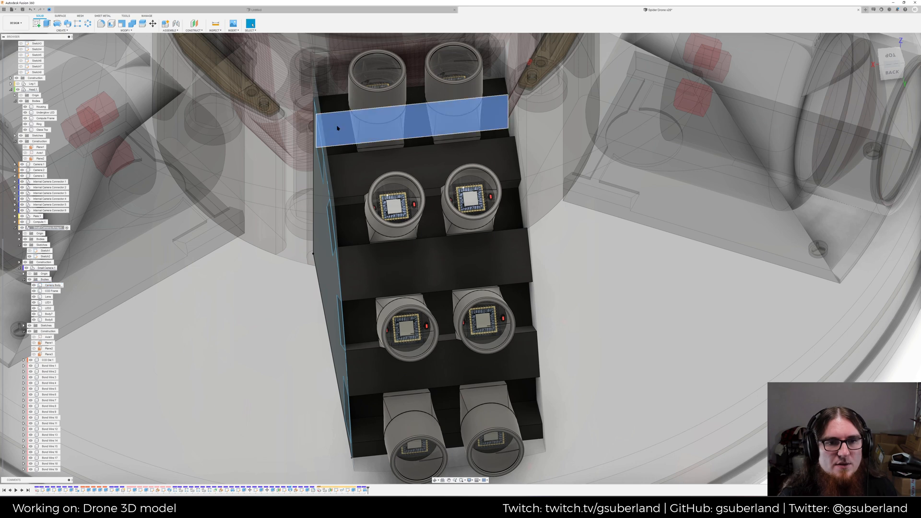
pyautogui.click(348, 128)
pyautogui.scroll(4, 336, 127)
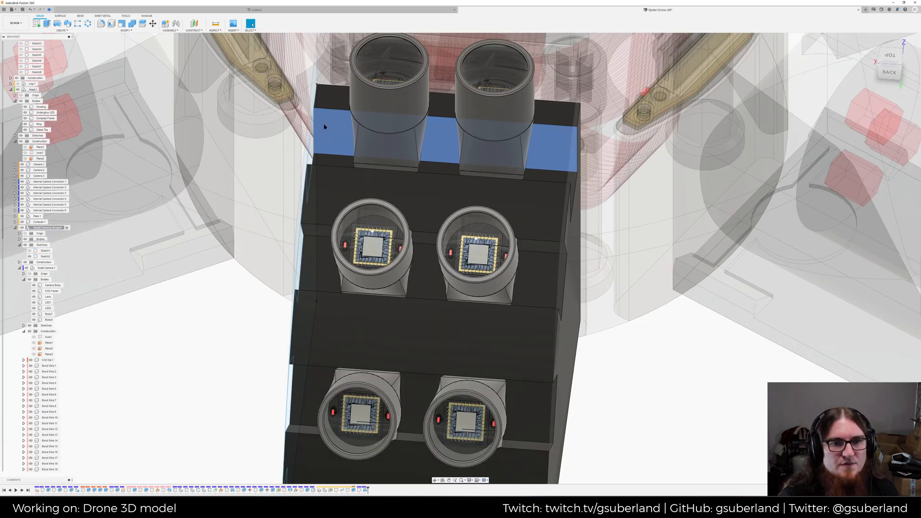
pyautogui.rightClick(324, 126)
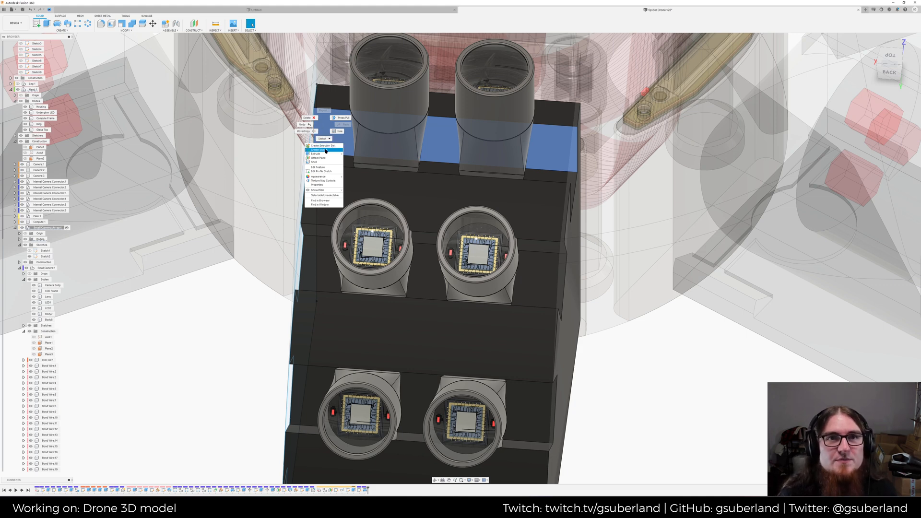
pyautogui.click(326, 151)
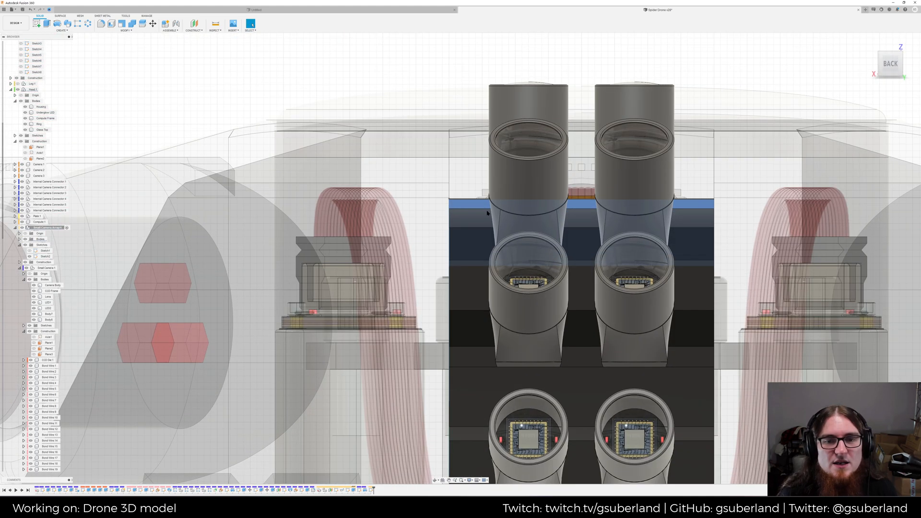
# Draw a two-point fit point spline from the face's upper outer corner to its lower edge just beside the first camera
pyautogui.scroll(5, 475, 213)
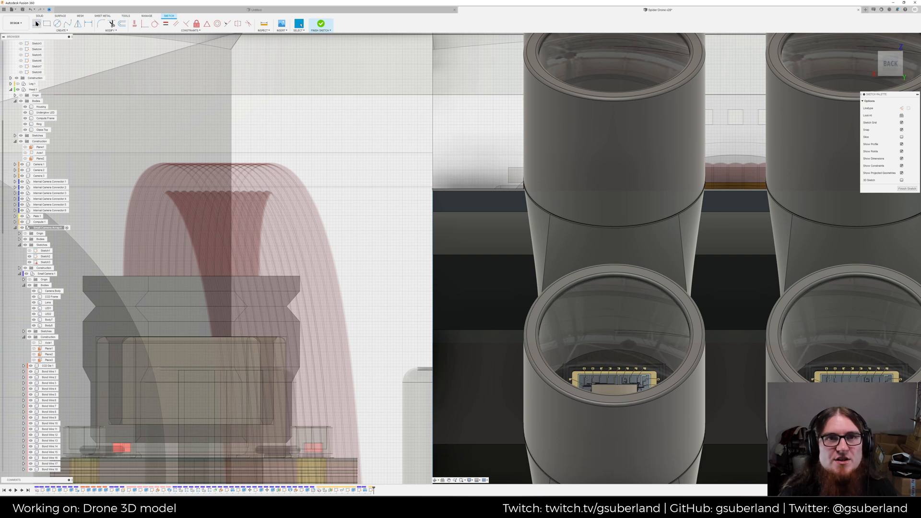
pyautogui.click(68, 23)
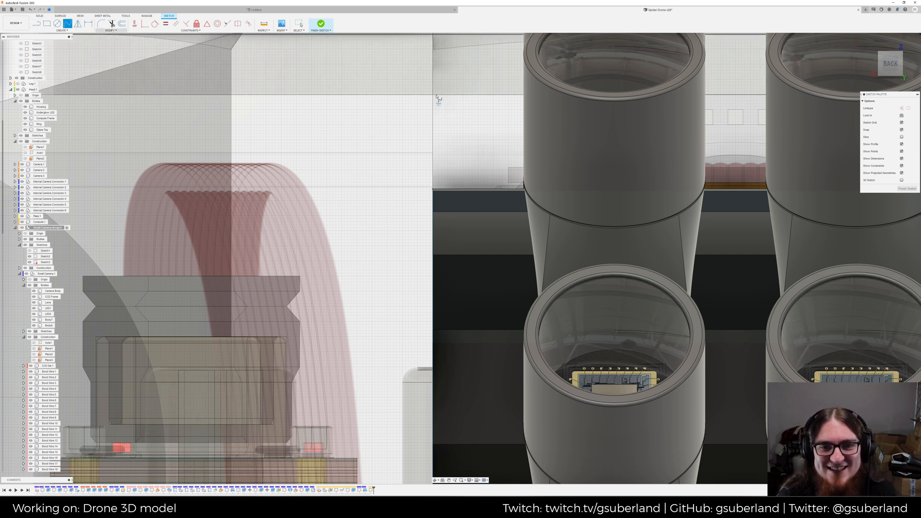
pyautogui.moveTo(434, 190)
pyautogui.keyDown('shift'); pyautogui.mouseDown(button='middle')
pyautogui.moveTo(464, 318)
pyautogui.moveTo(394, 2)
pyautogui.mouseUp(button='middle'); pyautogui.keyUp('shift')
pyautogui.scroll(2, 444, 264)
pyautogui.scroll(-3, 421, 245)
pyautogui.scroll(-5, 393, 298)
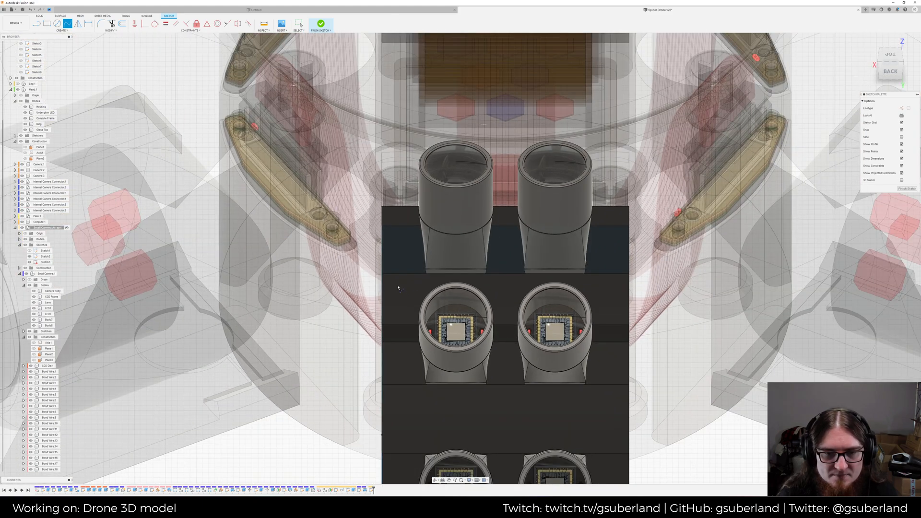
pyautogui.scroll(1, 403, 303)
pyautogui.scroll(-1, 403, 303)
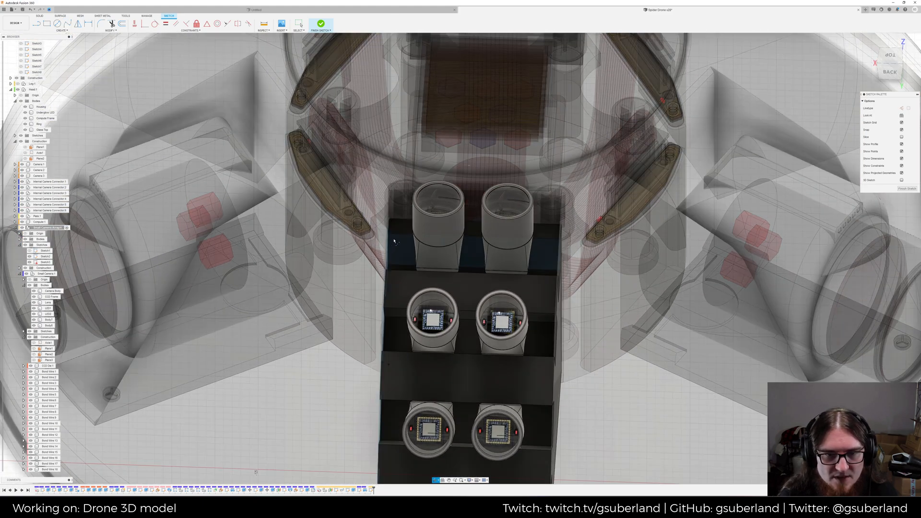
pyautogui.scroll(8, 380, 231)
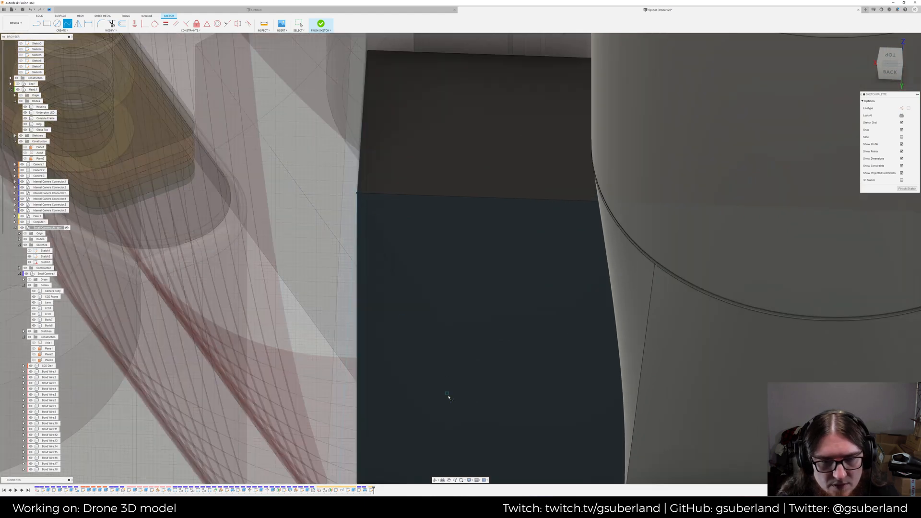
pyautogui.moveTo(448, 397); pyautogui.dragTo(420, 166, button='middle')
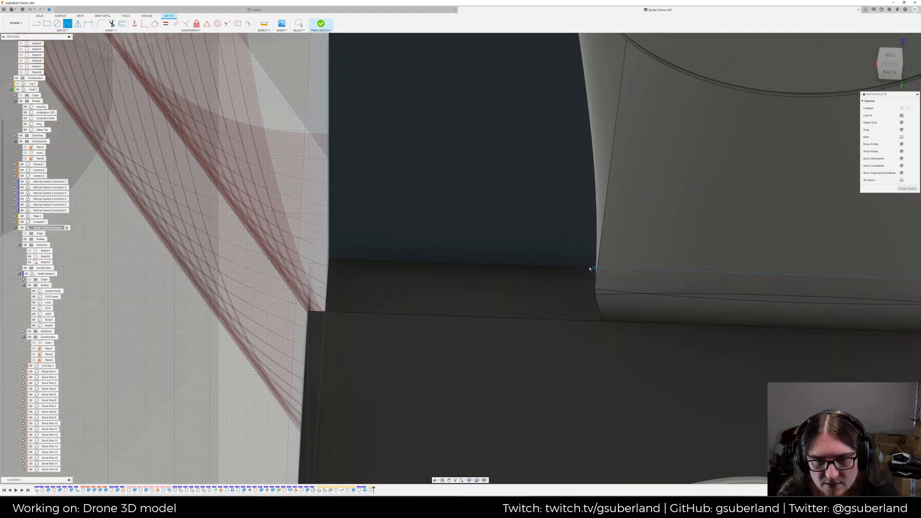
pyautogui.click(590, 267)
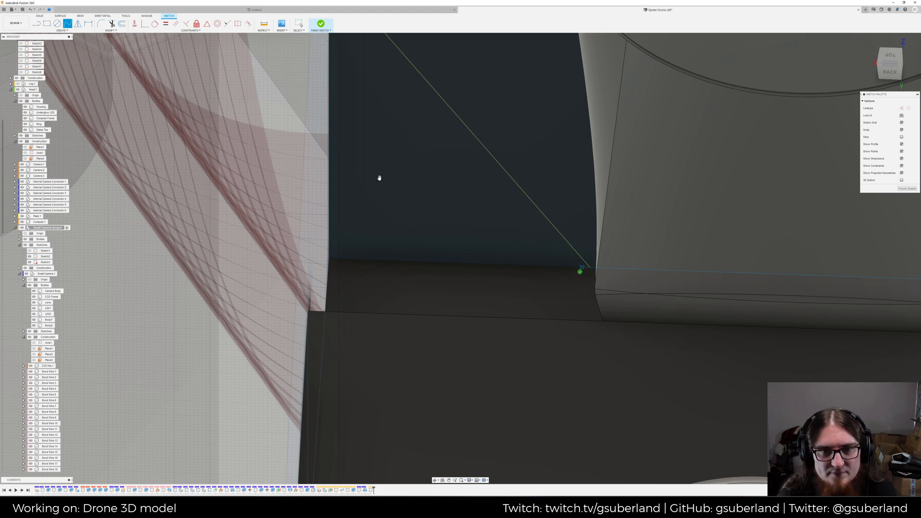
pyautogui.press('Return')
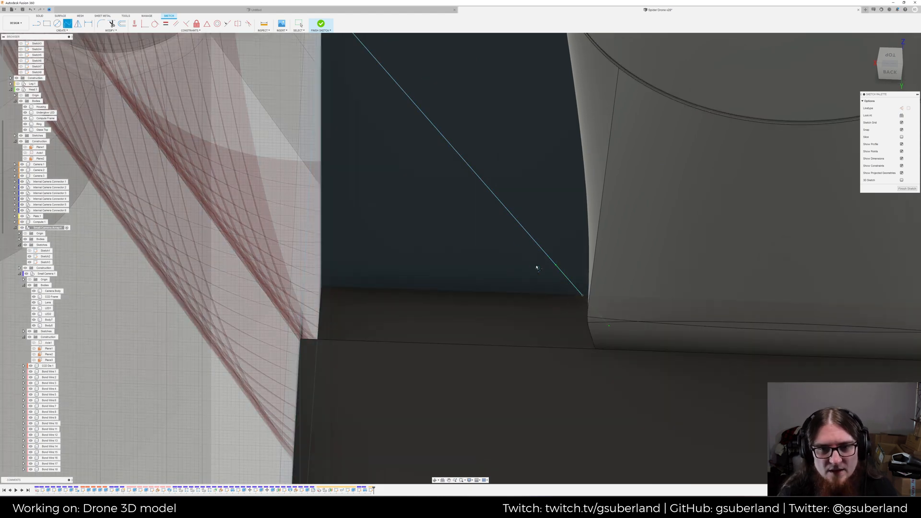
pyautogui.rightClick(507, 259)
pyautogui.click(522, 248)
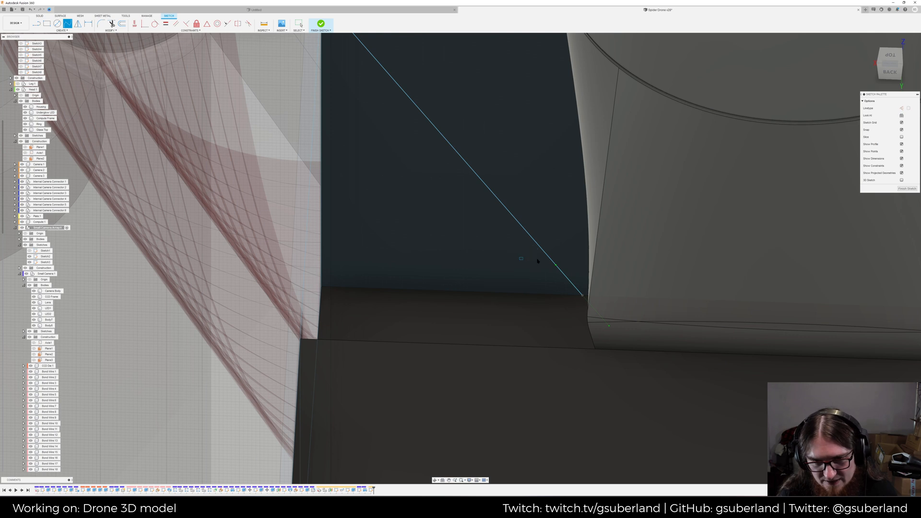
# Adjust the tangent handles at both ends of the spline so that it bows inward toward the face's lower outer corner
pyautogui.moveTo(556, 265)
pyautogui.mouseDown()
pyautogui.moveTo(549, 279)
pyautogui.moveTo(565, 289)
pyautogui.moveTo(554, 282)
pyautogui.mouseUp()
pyautogui.click(377, 134)
pyautogui.moveTo(377, 133); pyautogui.dragTo(402, 254, button='middle')
pyautogui.click(354, 130)
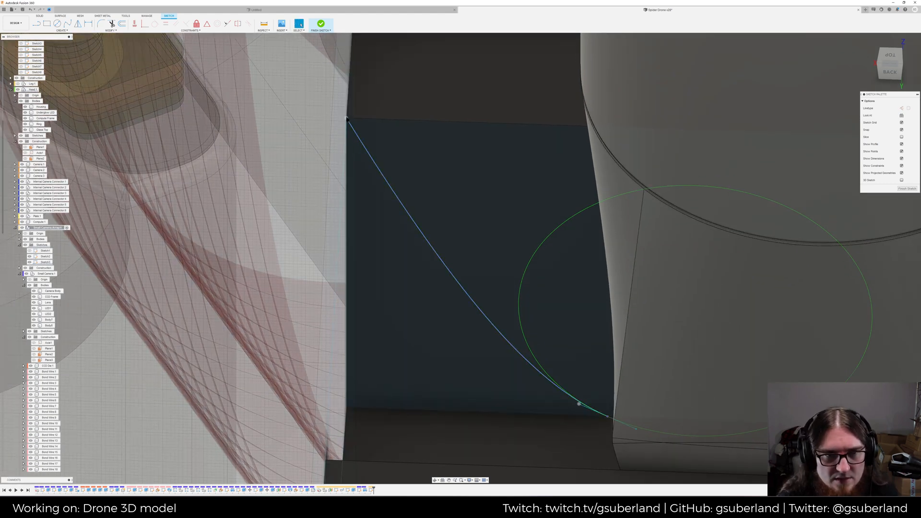
pyautogui.click(346, 118)
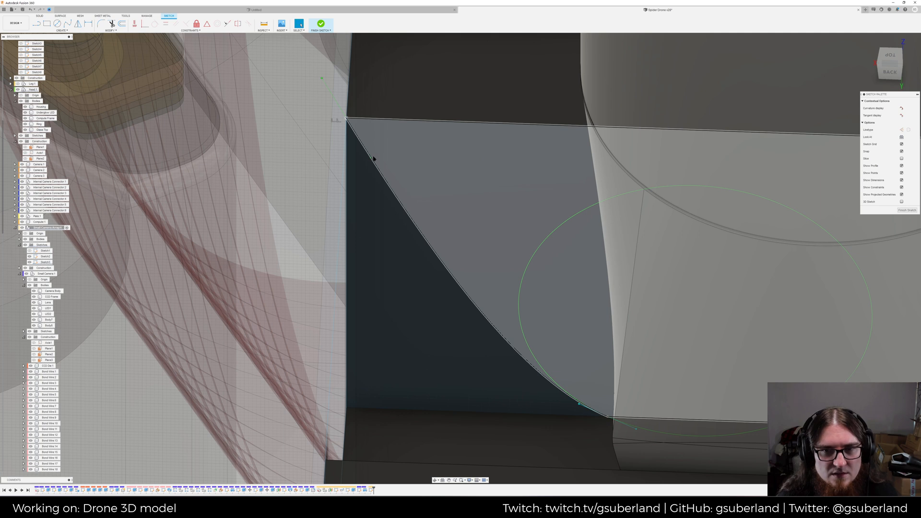
pyautogui.moveTo(371, 159); pyautogui.dragTo(366, 167)
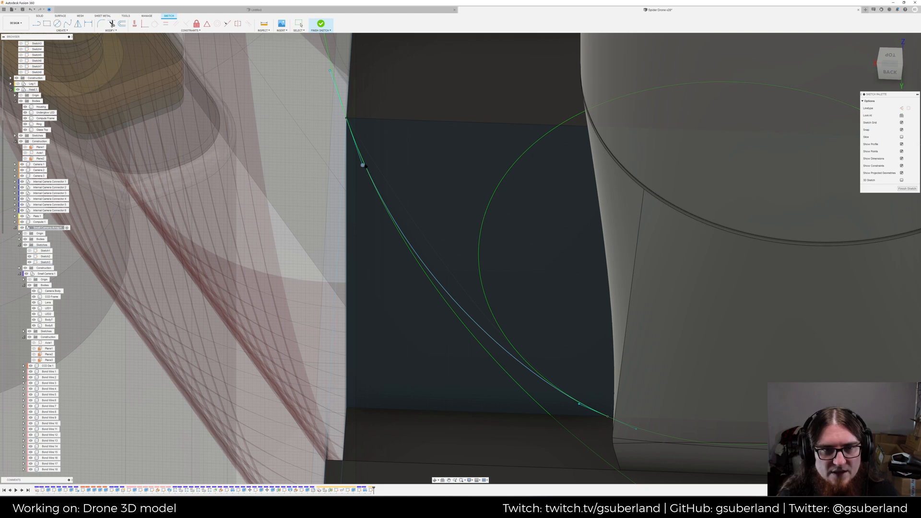
# Draw lines along the face's outer and lower edges, joining the spline's two ends through the lower outer corner
pyautogui.scroll(-3, 365, 166)
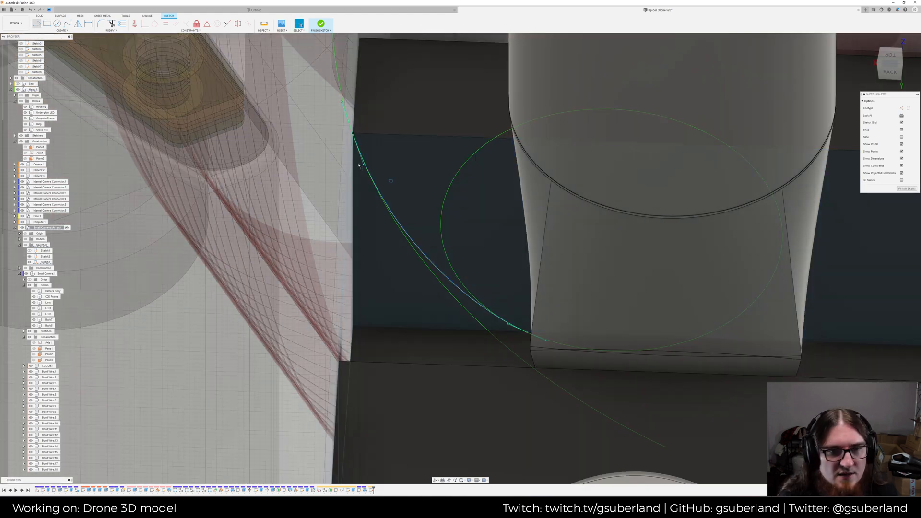
pyautogui.press('l')
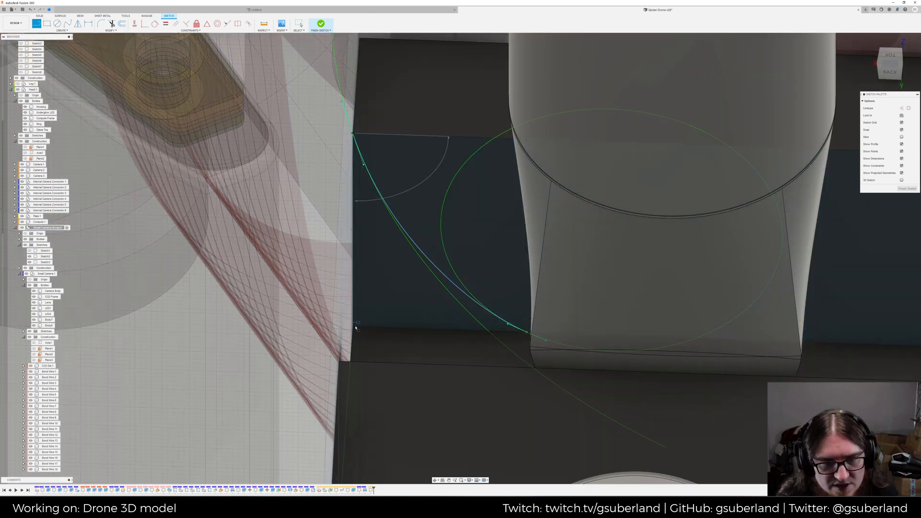
pyautogui.click(526, 333)
pyautogui.click(353, 328)
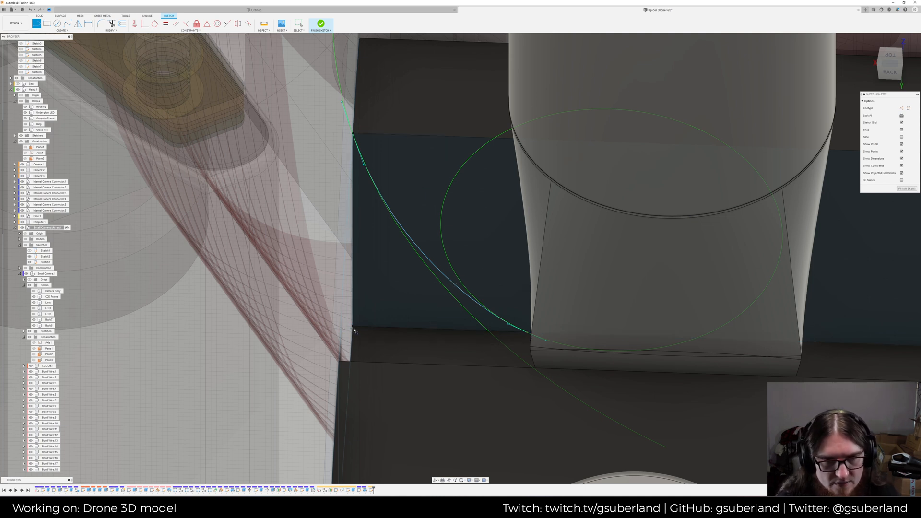
# Finish the sketch containing the curved corner profile on the camera housing's angled face
pyautogui.press('Escape')
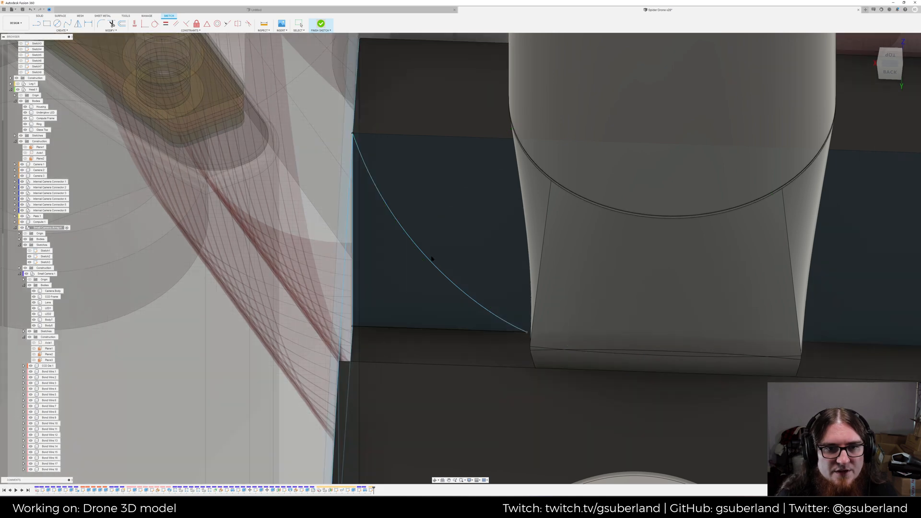
pyautogui.moveTo(390, 271); pyautogui.dragTo(446, 238, button='right')
pyautogui.moveTo(446, 238)
pyautogui.keyDown('shift'); pyautogui.mouseDown(button='middle')
pyautogui.moveTo(438, 239)
pyautogui.moveTo(461, 227)
pyautogui.mouseUp(button='middle'); pyautogui.keyUp('shift')
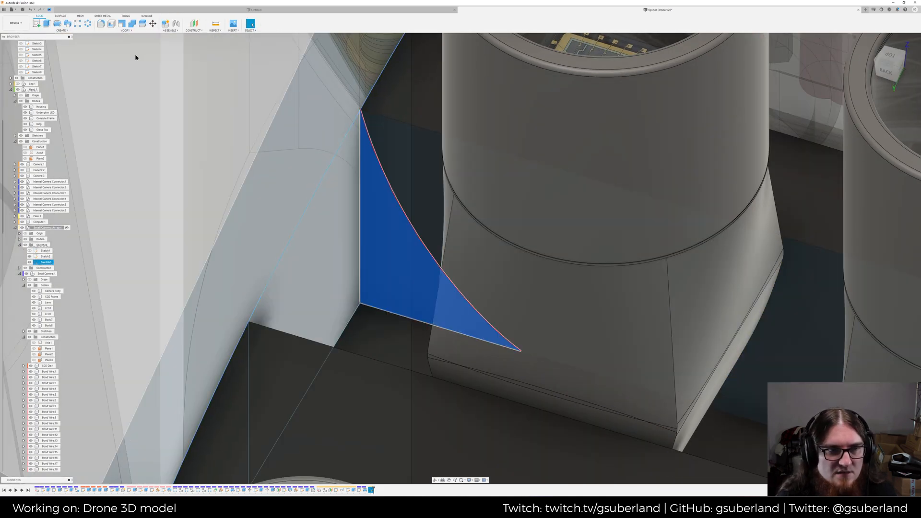
pyautogui.click(53, 31)
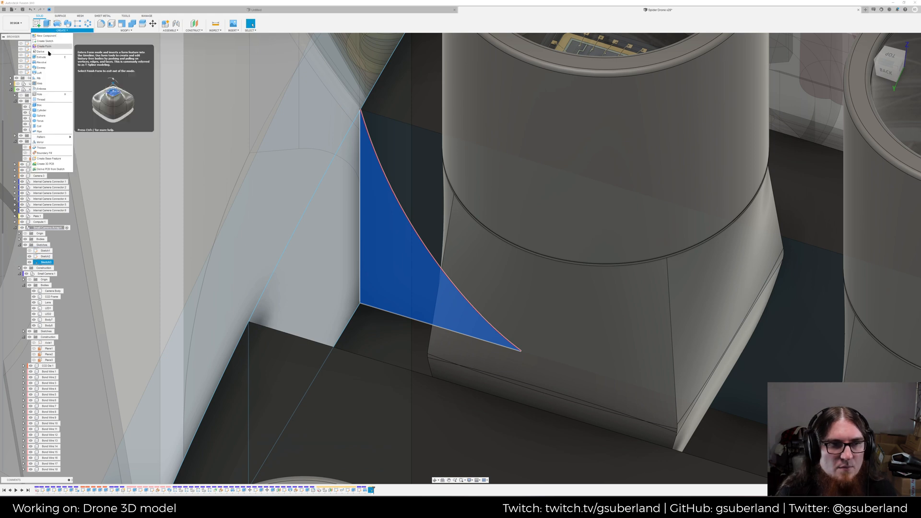
pyautogui.click(42, 68)
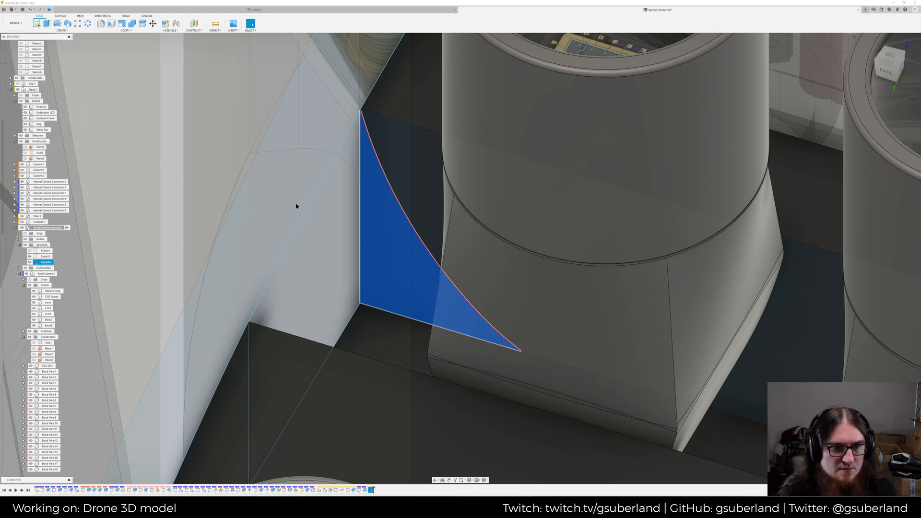
pyautogui.click(880, 122)
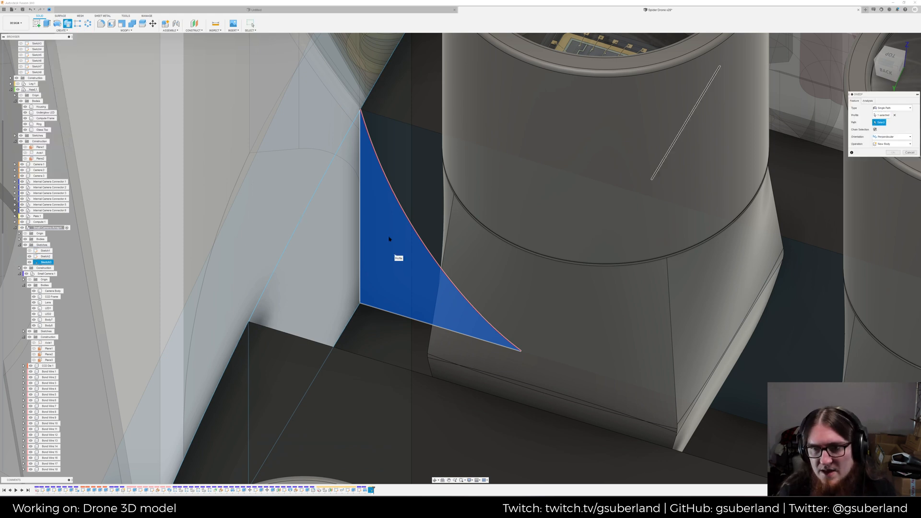
pyautogui.click(290, 244)
pyautogui.click(892, 166)
pyautogui.click(886, 178)
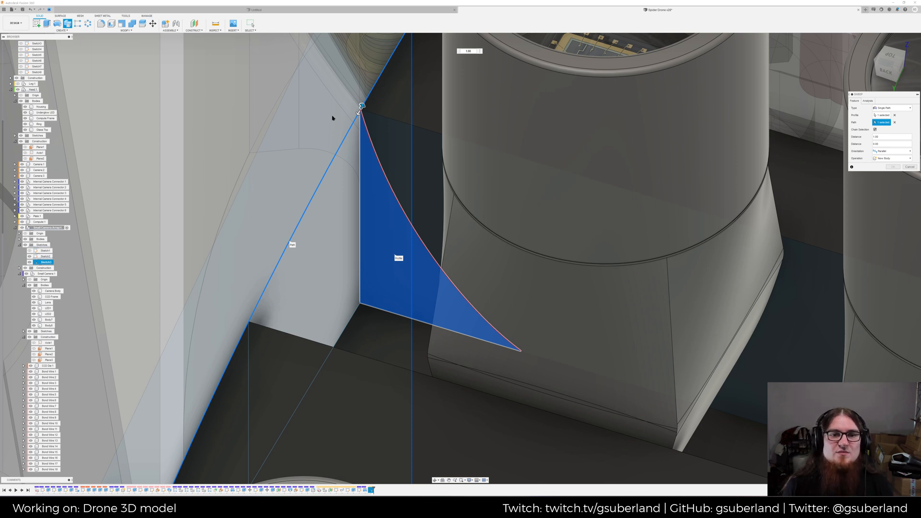
pyautogui.moveTo(357, 112); pyautogui.dragTo(244, 331)
pyautogui.click(891, 151)
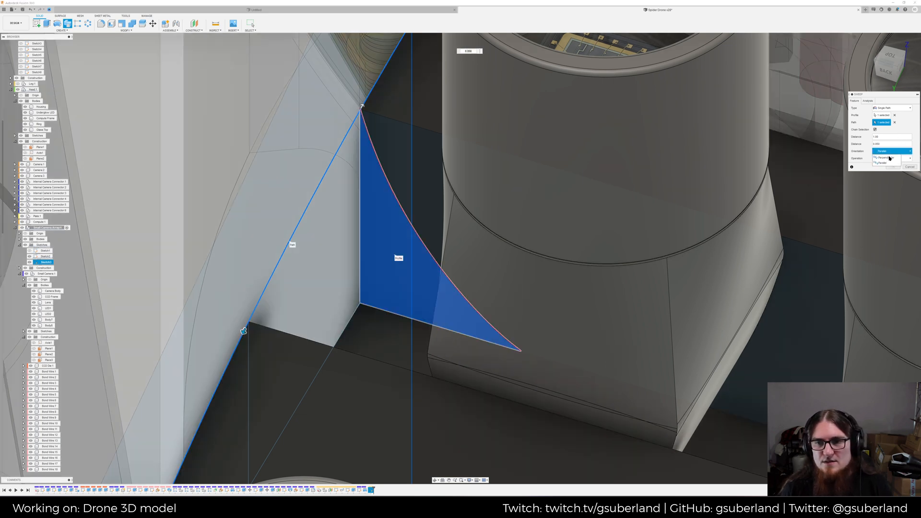
pyautogui.click(887, 158)
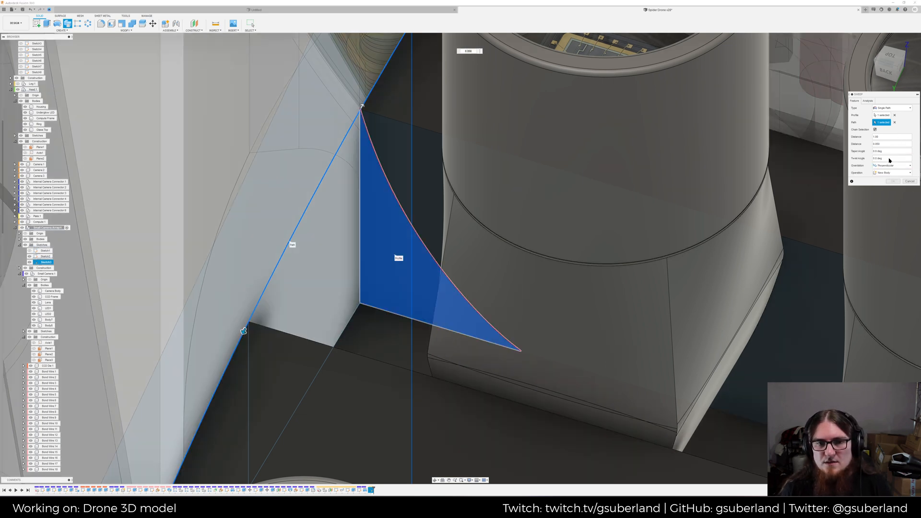
pyautogui.click(910, 181)
pyautogui.moveTo(395, 243)
pyautogui.keyDown('shift'); pyautogui.mouseDown(button='middle')
pyautogui.moveTo(369, 250)
pyautogui.moveTo(370, 272)
pyautogui.mouseUp(button='middle'); pyautogui.keyUp('shift')
pyautogui.press('Escape')
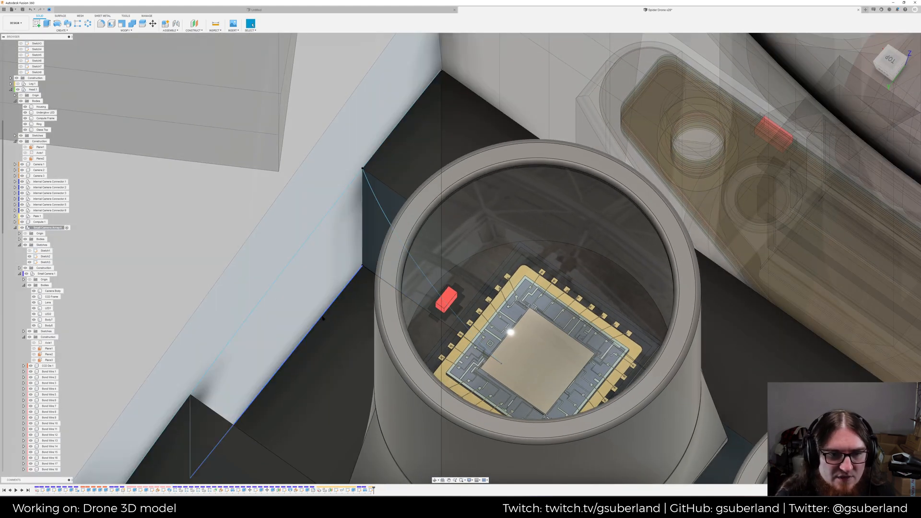
# Set up a single-path sweep of the curved corner profile along the recess's lower outer edge with Perpendicular orientation
pyautogui.moveTo(326, 316); pyautogui.dragTo(358, 288, button='middle')
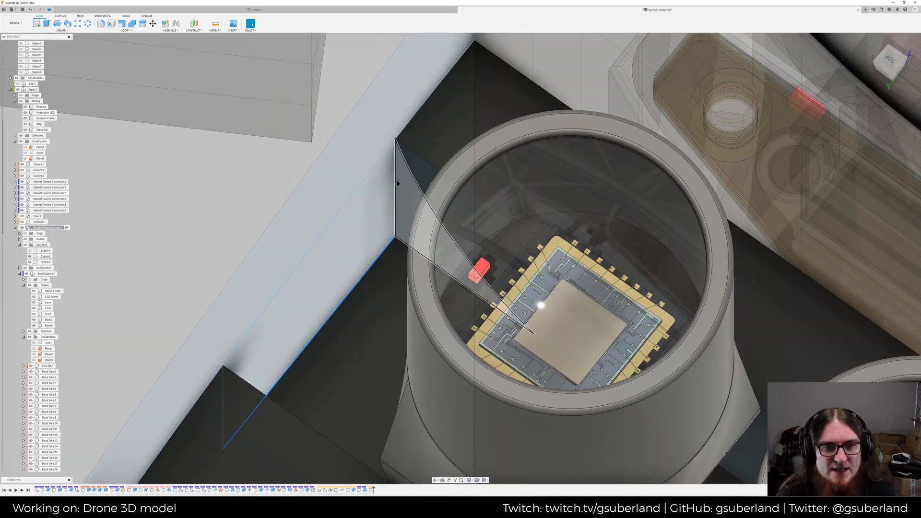
pyautogui.click(398, 182)
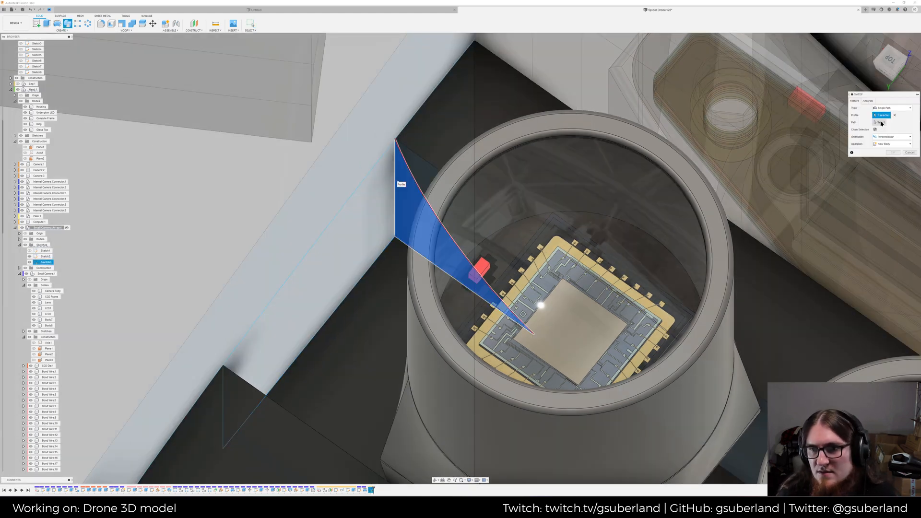
pyautogui.click(878, 123)
pyautogui.click(343, 302)
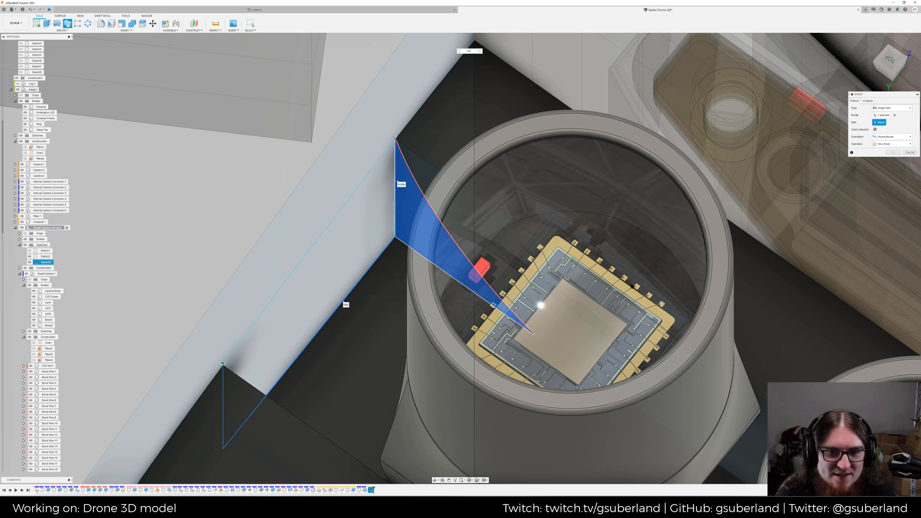
pyautogui.click(889, 165)
pyautogui.click(885, 172)
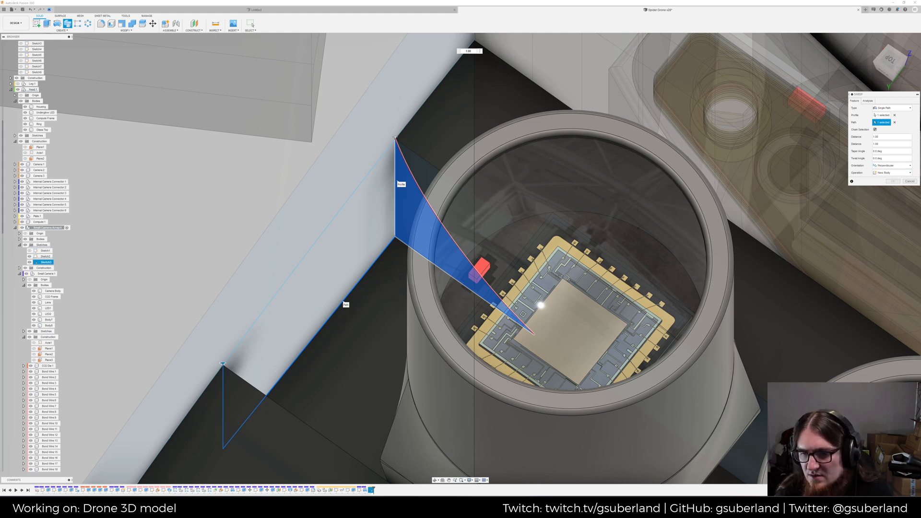
# Try to limit the sweep to the recess's lower edge by pulling in the extents at both ends of the path
pyautogui.scroll(8, 394, 272)
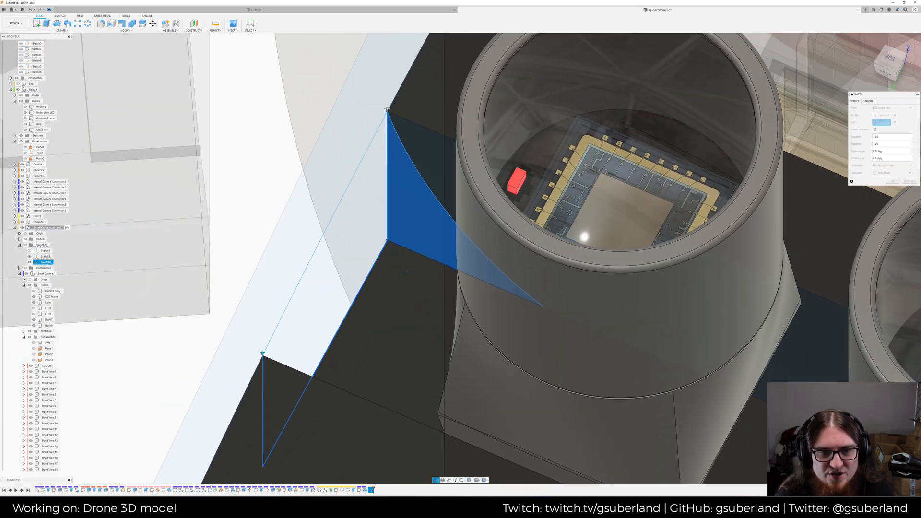
pyautogui.scroll(-10, 390, 245)
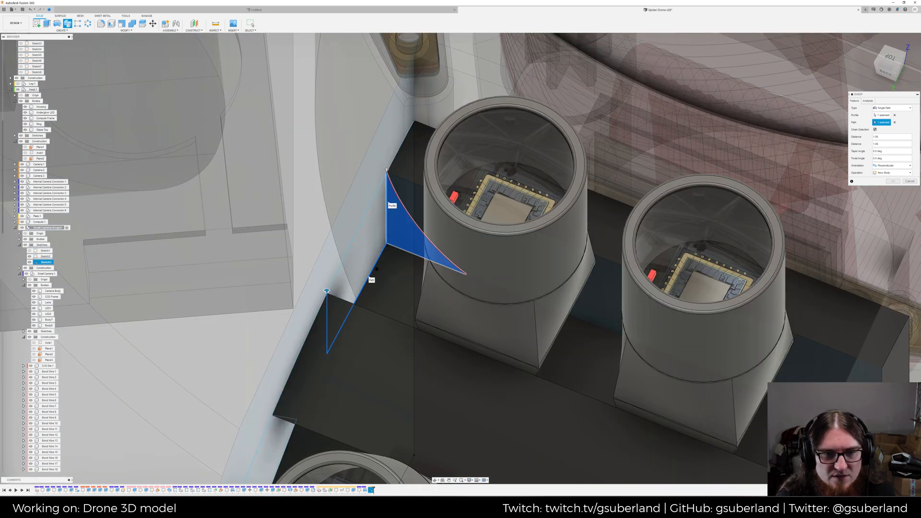
pyautogui.keyDown('shift'); pyautogui.moveTo(327, 291); pyautogui.dragTo(285, 297, button='middle'); pyautogui.keyUp('shift')
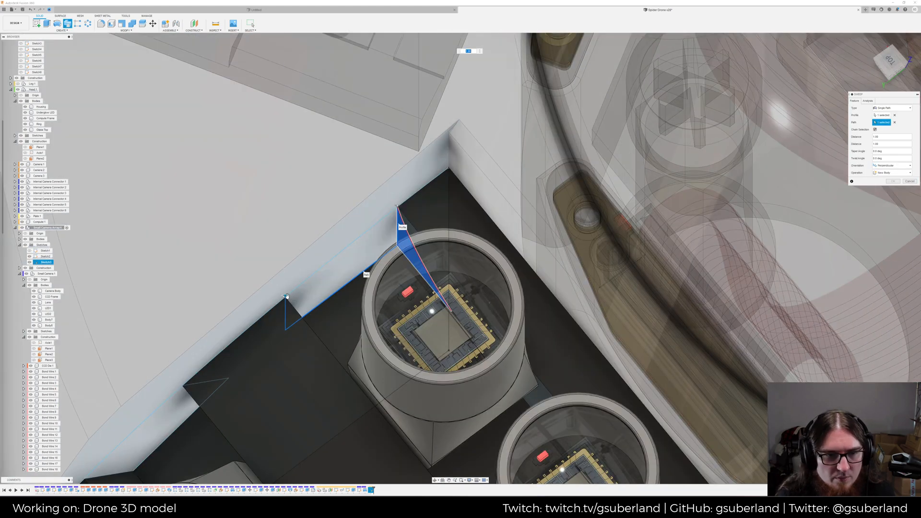
pyautogui.moveTo(285, 296)
pyautogui.mouseDown()
pyautogui.moveTo(285, 329)
pyautogui.moveTo(313, 339)
pyautogui.moveTo(275, 327)
pyautogui.mouseUp()
pyautogui.moveTo(275, 326)
pyautogui.keyDown('shift'); pyautogui.mouseDown(button='middle')
pyautogui.moveTo(294, 328)
pyautogui.moveTo(283, 333)
pyautogui.mouseUp(button='middle'); pyautogui.keyUp('shift')
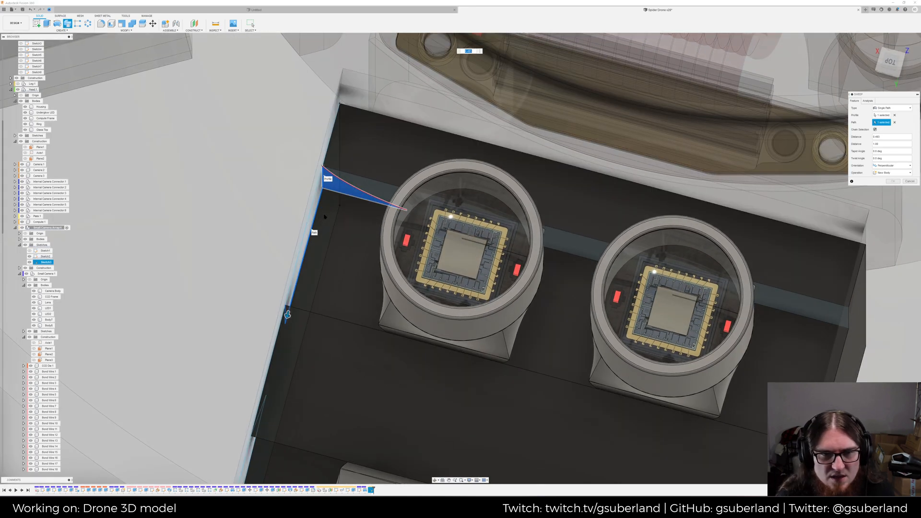
pyautogui.keyDown('shift'); pyautogui.moveTo(339, 219); pyautogui.dragTo(326, 110, button='middle'); pyautogui.keyUp('shift')
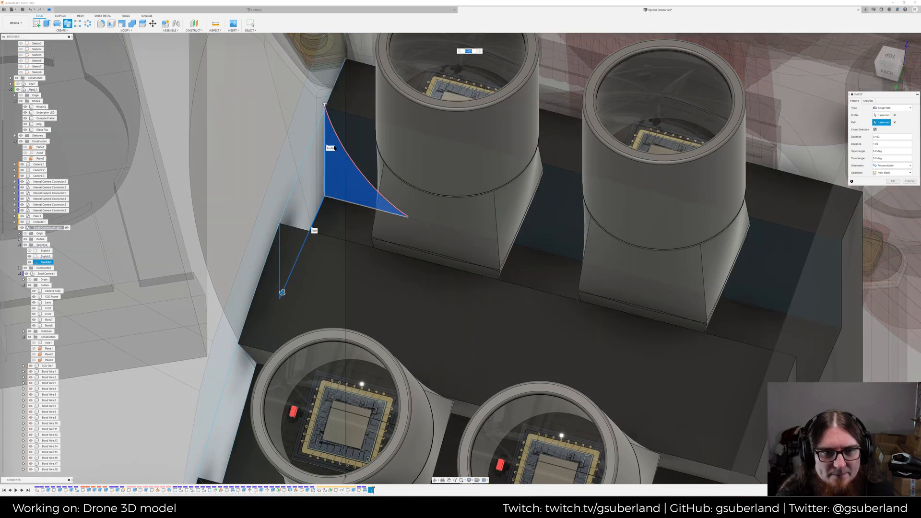
pyautogui.moveTo(325, 103); pyautogui.dragTo(327, 202)
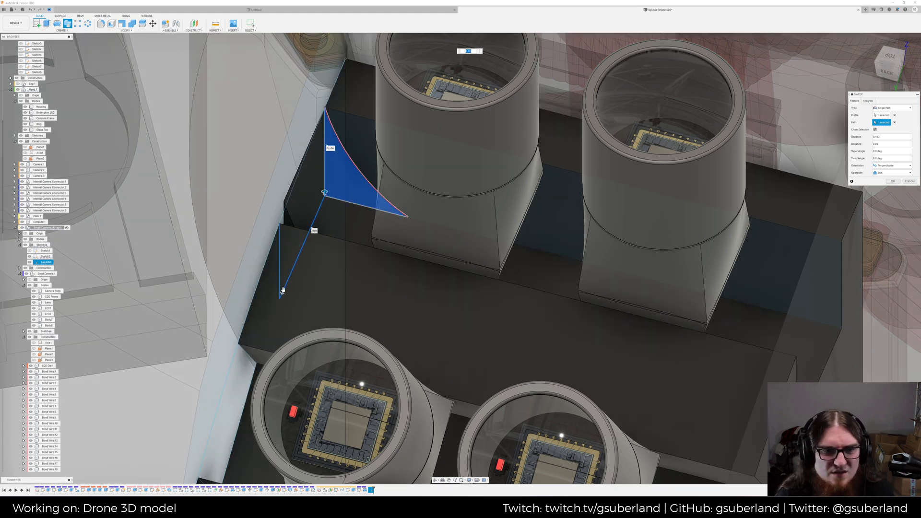
# Reselect the recess's lower outer edge as the sweep path and try ending the sweep at the recess's far corner and at the profile
pyautogui.click(295, 270)
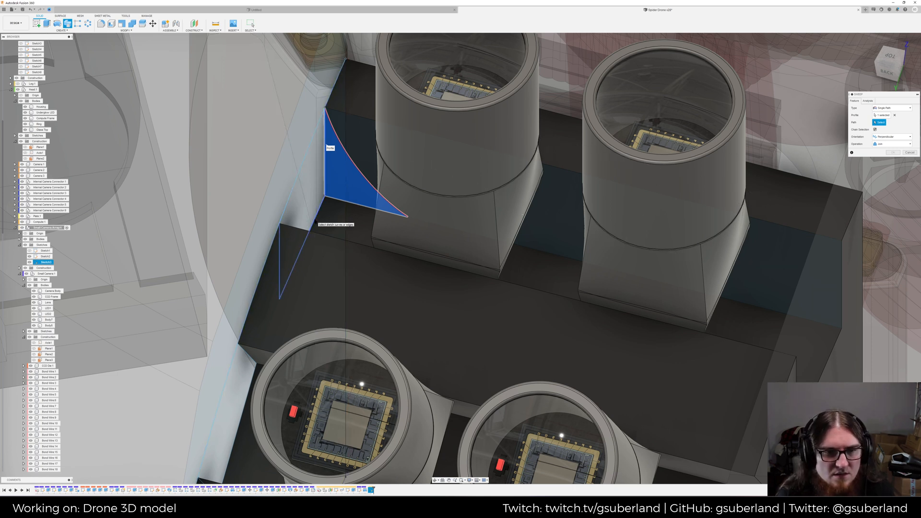
pyautogui.click(296, 255)
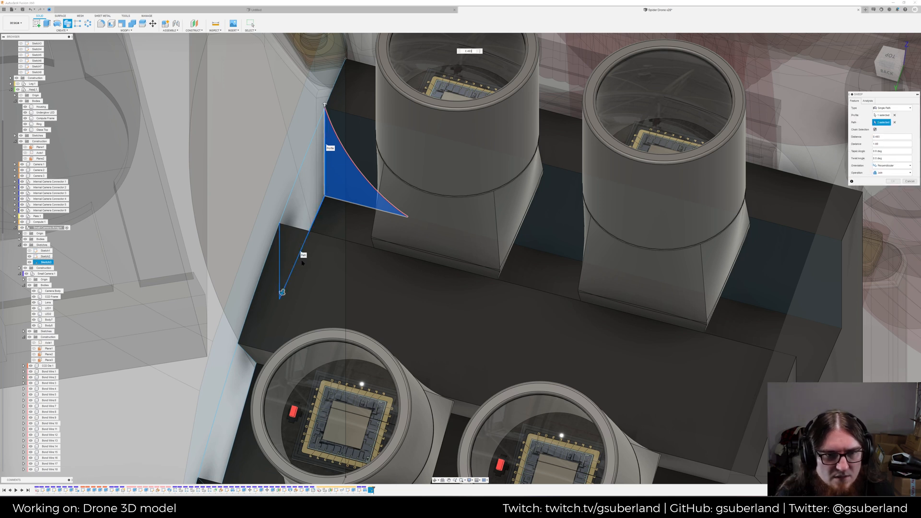
pyautogui.keyDown('shift'); pyautogui.moveTo(353, 258); pyautogui.dragTo(303, 278, button='middle'); pyautogui.keyUp('shift')
pyautogui.moveTo(302, 235); pyautogui.dragTo(339, 194)
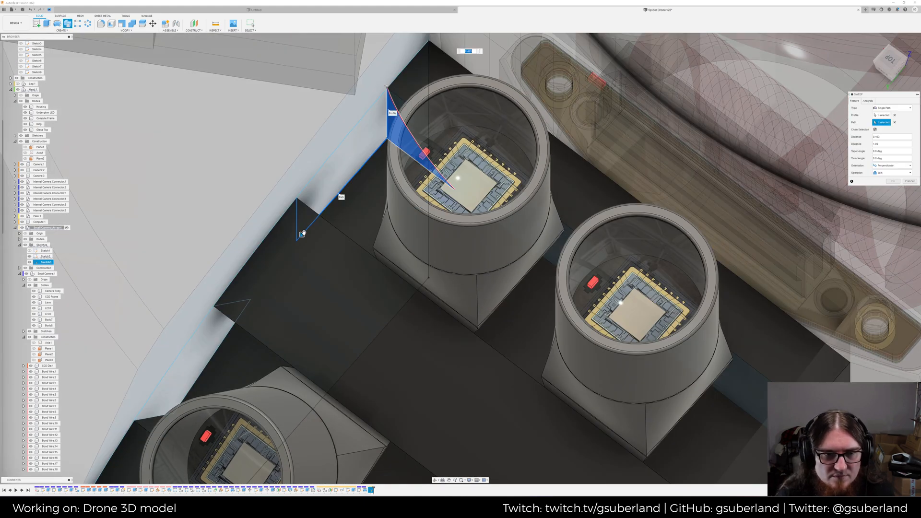
pyautogui.moveTo(296, 246); pyautogui.dragTo(293, 247)
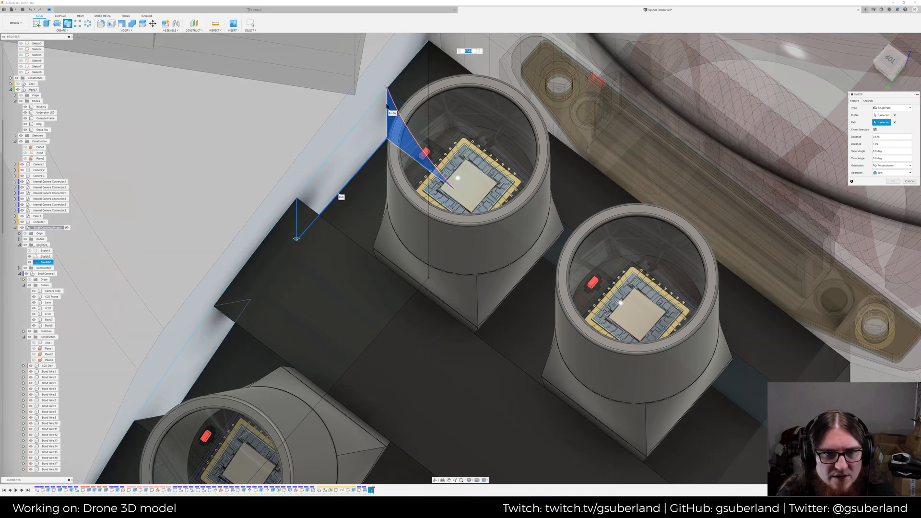
pyautogui.click(376, 134)
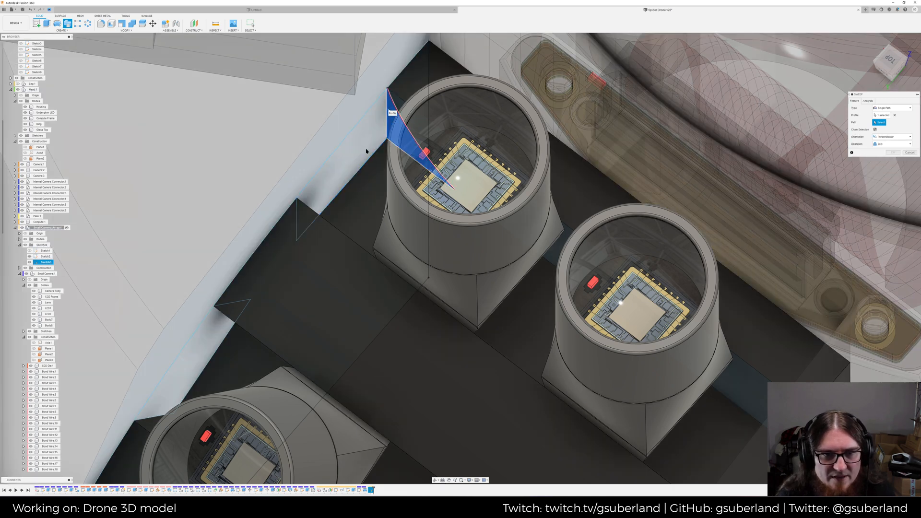
pyautogui.click(372, 156)
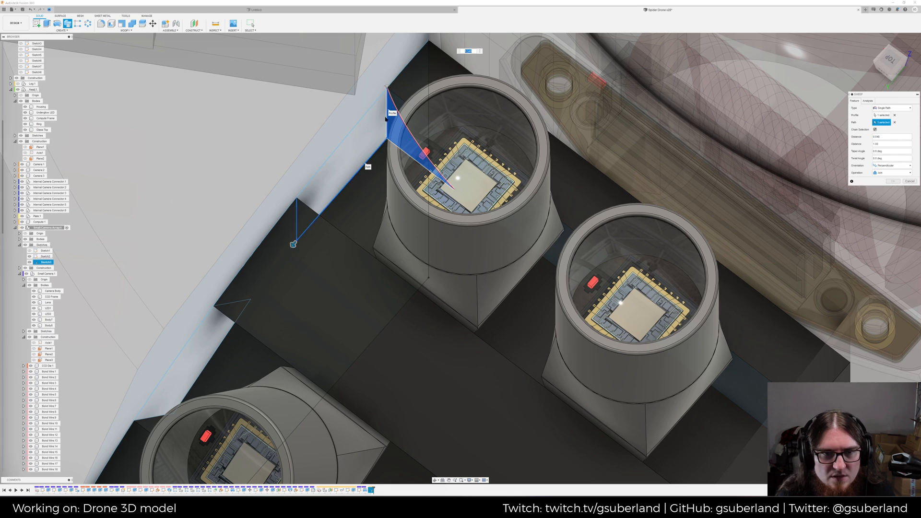
pyautogui.moveTo(386, 96); pyautogui.dragTo(290, 288)
pyautogui.keyDown('shift'); pyautogui.moveTo(290, 288); pyautogui.dragTo(344, 265, button='middle'); pyautogui.keyUp('shift')
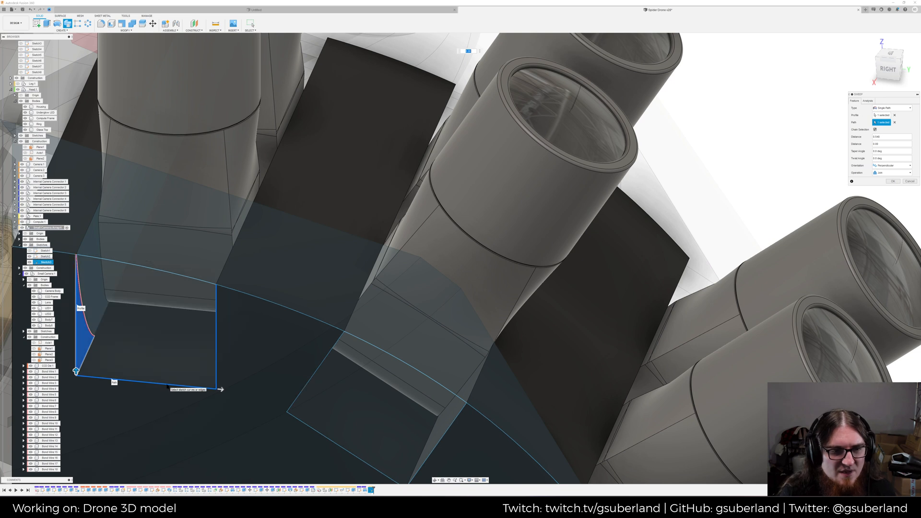
# Try the housing's curved upper outer edge as the sweep path, ending at the recess's far corner, and clear that path selection
pyautogui.click(894, 122)
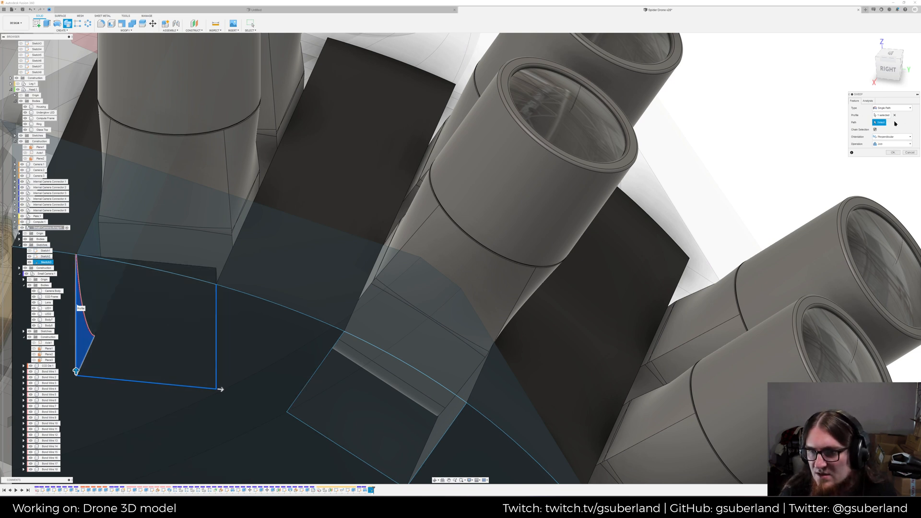
pyautogui.click(179, 276)
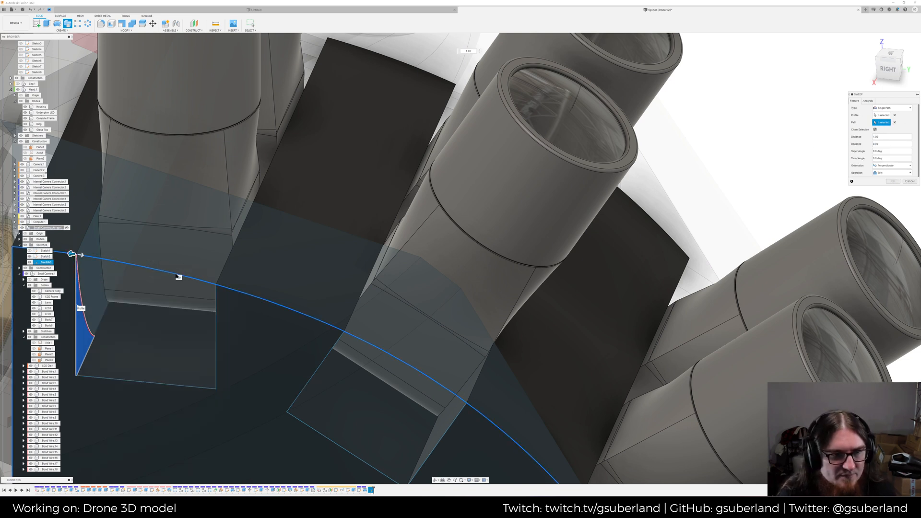
pyautogui.moveTo(81, 255); pyautogui.dragTo(227, 290)
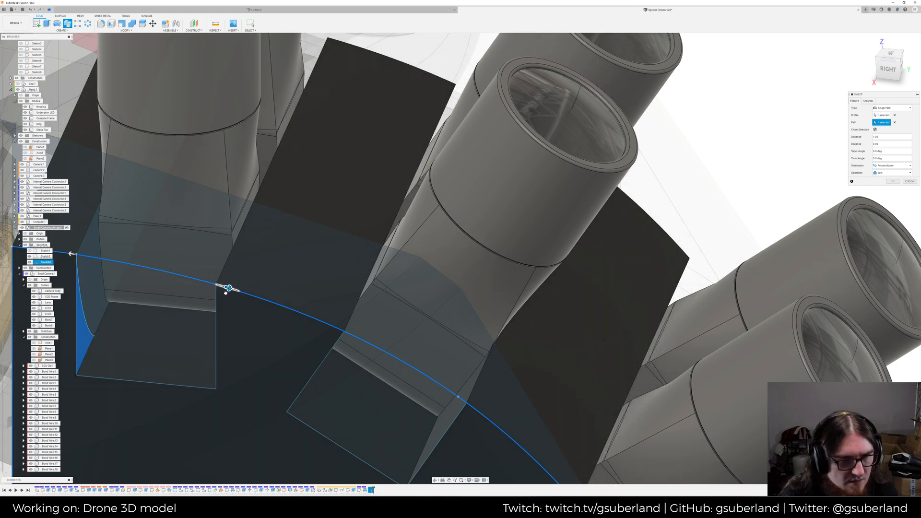
pyautogui.moveTo(220, 303); pyautogui.dragTo(404, 291, button='middle')
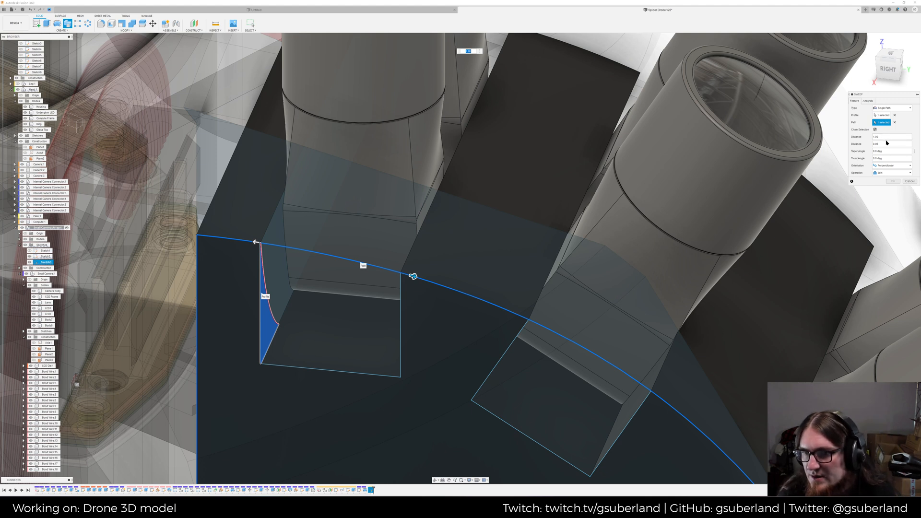
pyautogui.click(894, 123)
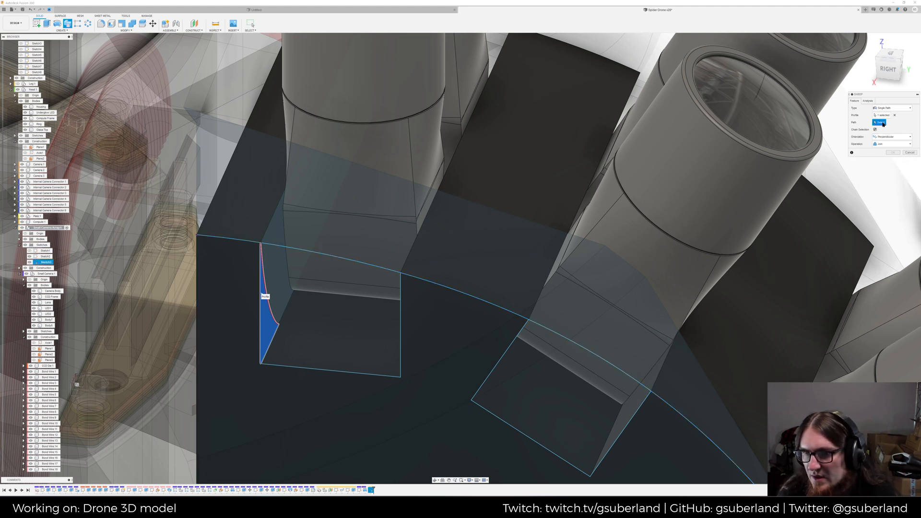
# Sweep the profile as a New Body along the recess's lower outer edge, pulling the path's extent back to the profile's corner
pyautogui.click(365, 374)
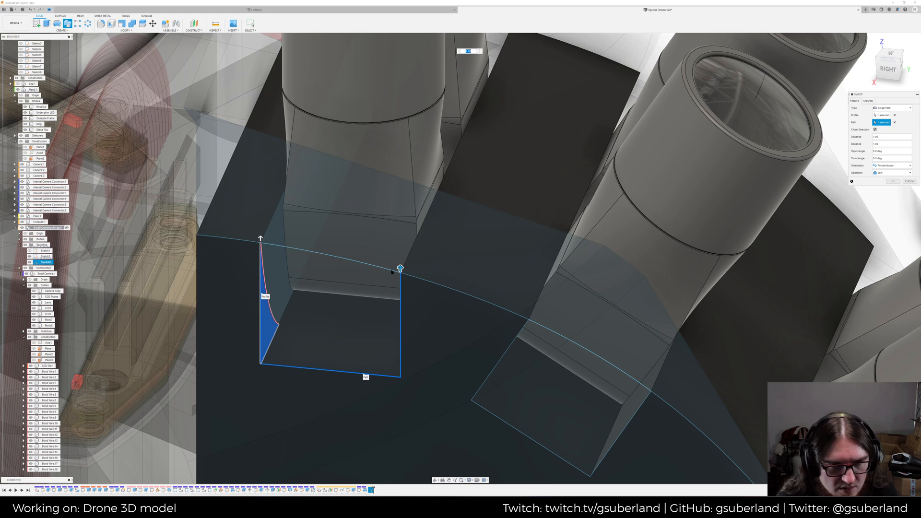
pyautogui.moveTo(399, 275); pyautogui.dragTo(260, 361)
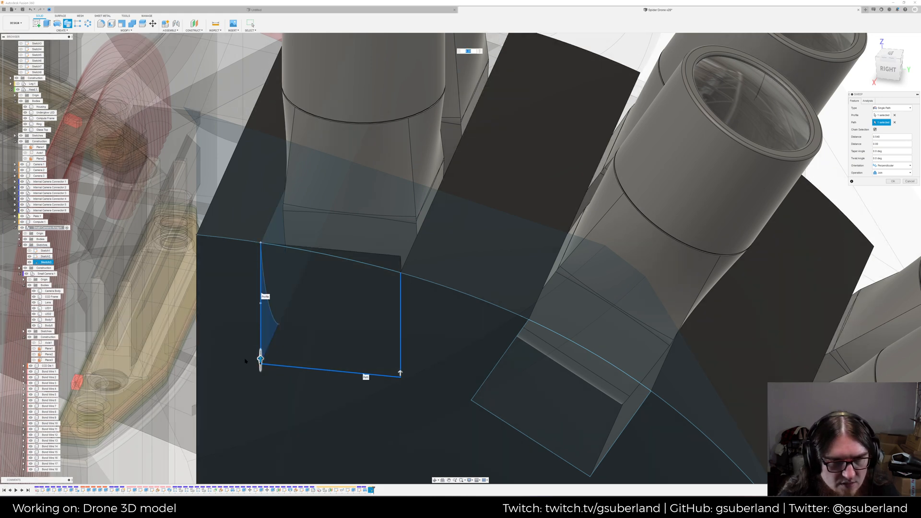
pyautogui.keyDown('shift'); pyautogui.moveTo(466, 230); pyautogui.dragTo(413, 247, button='middle'); pyautogui.keyUp('shift')
pyautogui.click(896, 173)
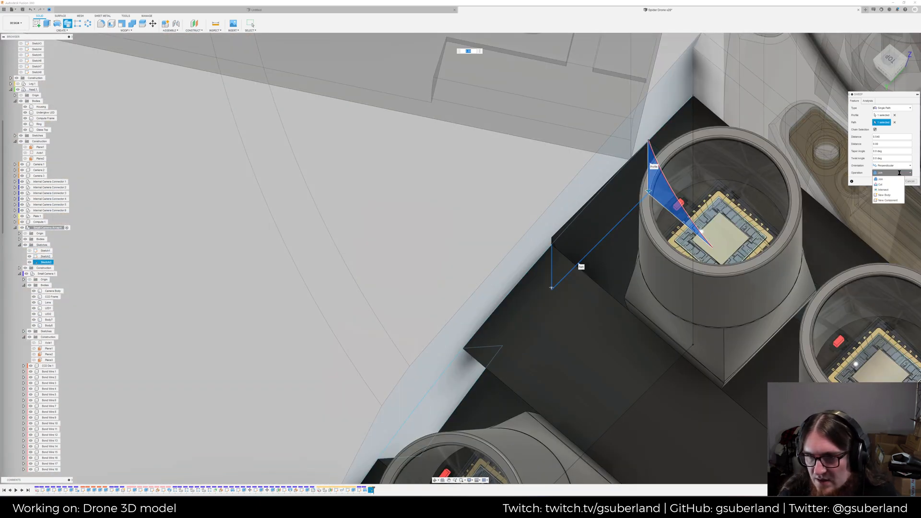
pyautogui.click(888, 195)
pyautogui.click(891, 182)
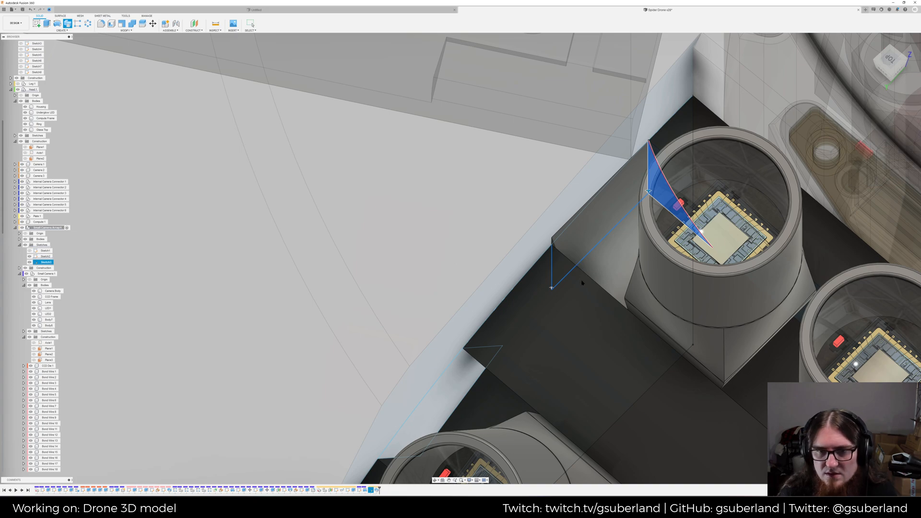
# Select the swept corner body beside the uppermost camera pair and start a Pattern on Path for it
pyautogui.keyDown('shift'); pyautogui.moveTo(581, 290); pyautogui.dragTo(545, 282, button='middle'); pyautogui.keyUp('shift')
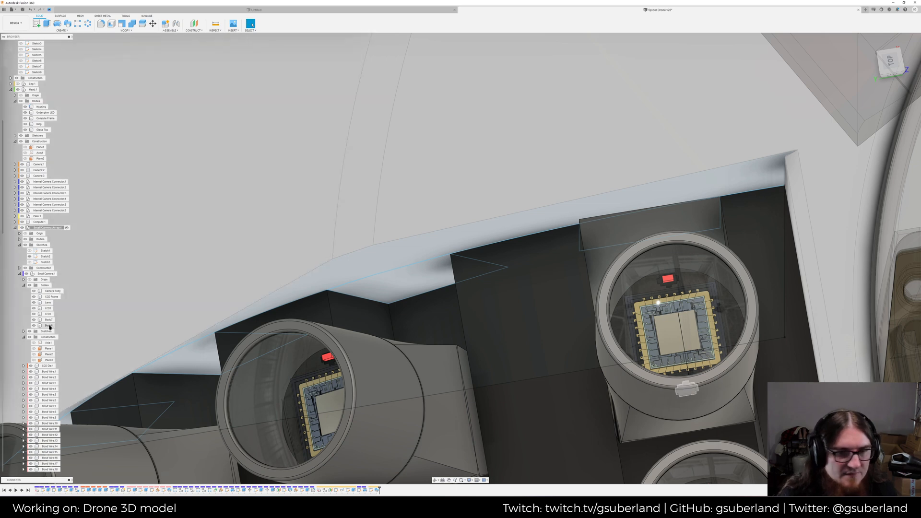
pyautogui.click(50, 326)
pyautogui.click(48, 320)
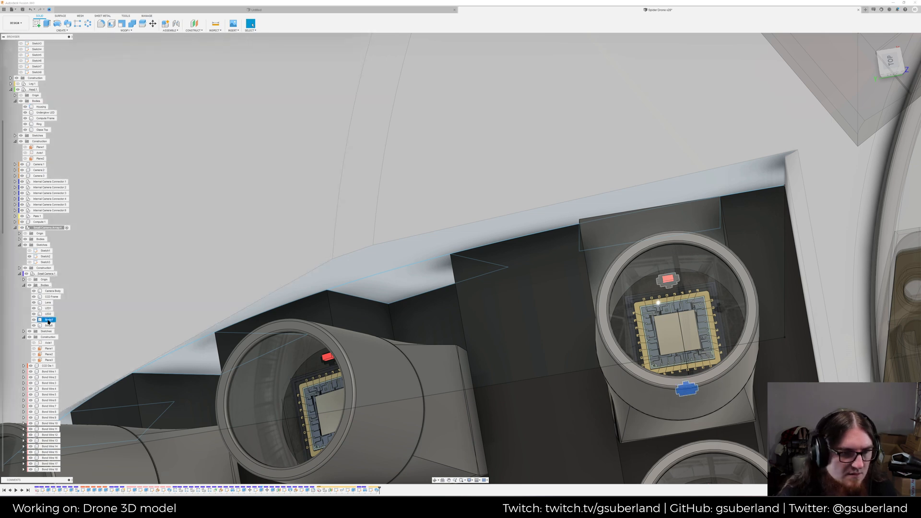
pyautogui.click(19, 239)
pyautogui.click(41, 251)
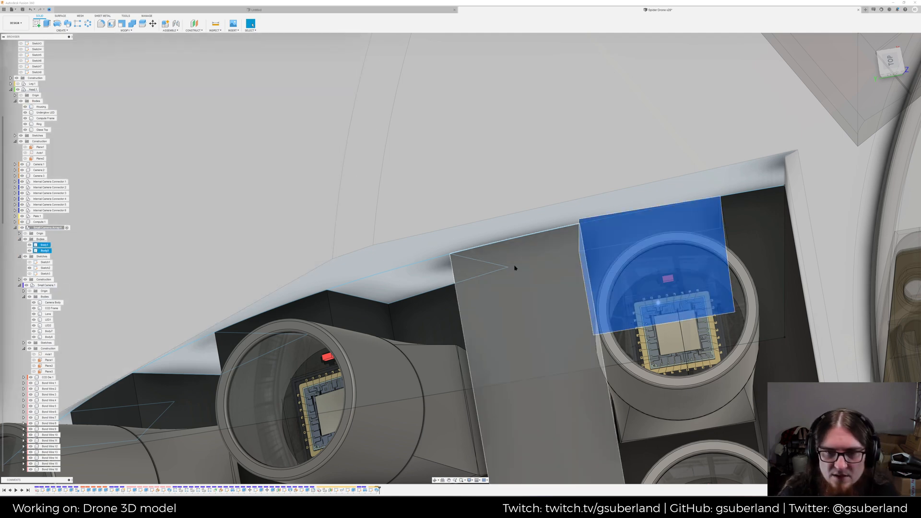
pyautogui.moveTo(513, 266); pyautogui.dragTo(564, 214, button='middle')
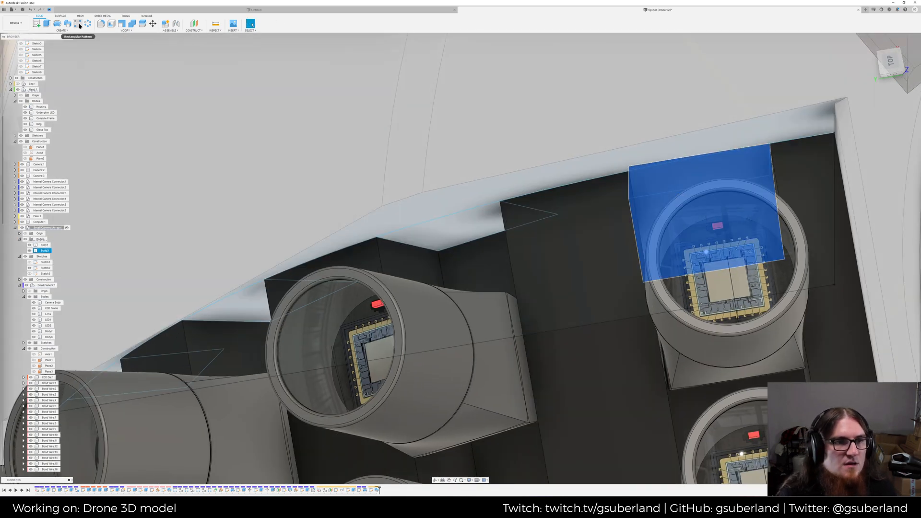
pyautogui.click(62, 30)
pyautogui.moveTo(59, 138)
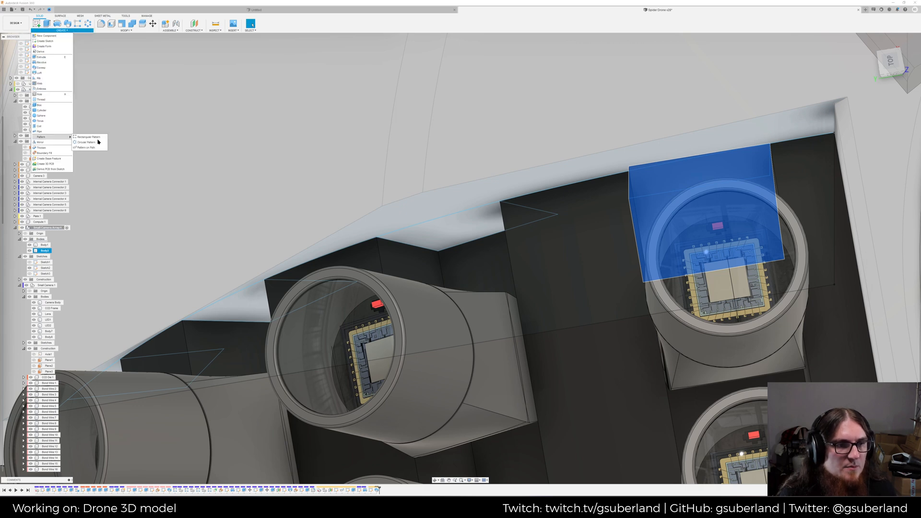
pyautogui.click(89, 148)
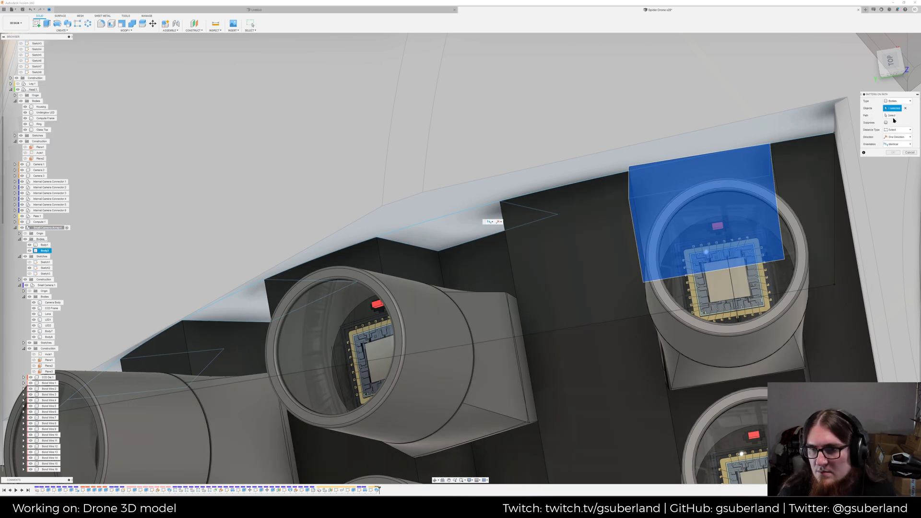
# Try spreading copies along the recess's lower outer edge with the Extent distance type, and clear that path selection
pyautogui.click(453, 215)
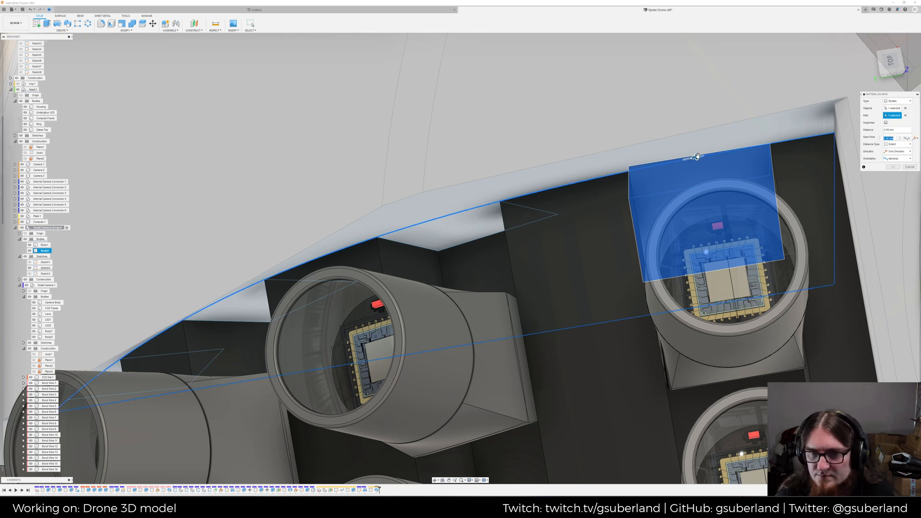
pyautogui.moveTo(697, 157); pyautogui.dragTo(326, 255)
pyautogui.keyDown('shift'); pyautogui.moveTo(301, 239); pyautogui.dragTo(379, 239, button='middle'); pyautogui.keyUp('shift')
pyautogui.keyDown('shift'); pyautogui.moveTo(298, 209); pyautogui.dragTo(341, 250, button='middle'); pyautogui.keyUp('shift')
pyautogui.moveTo(317, 426); pyautogui.dragTo(406, 376, button='middle')
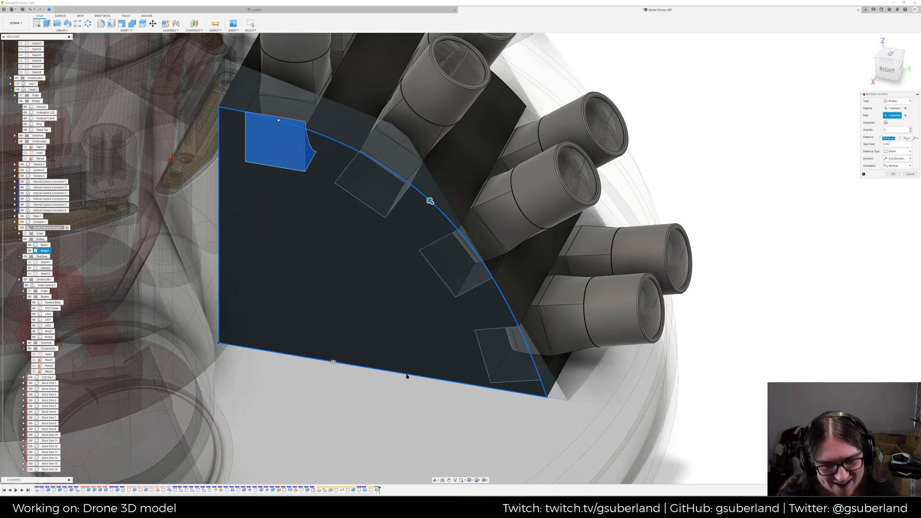
pyautogui.click(406, 376)
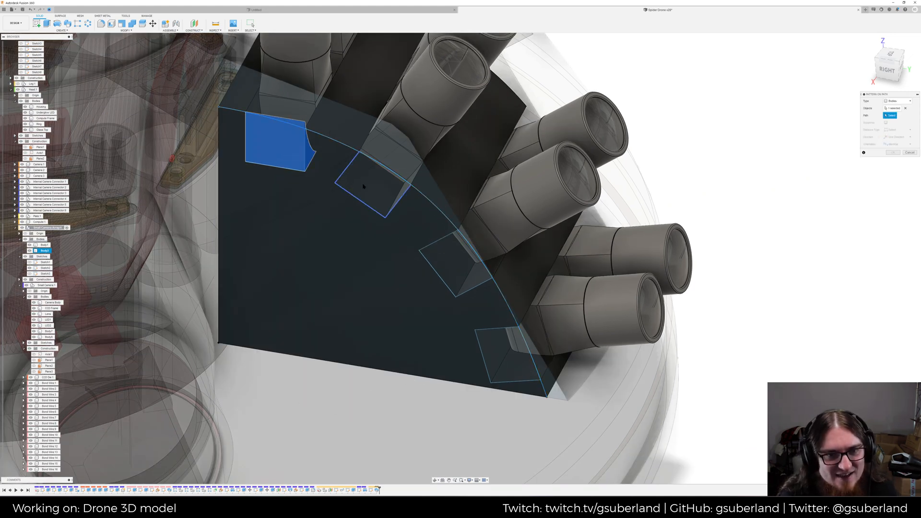
# Reselect the recess's curved outer edge as the pattern path, using Spacing as distance type and Path Direction as orientation
pyautogui.click(275, 119)
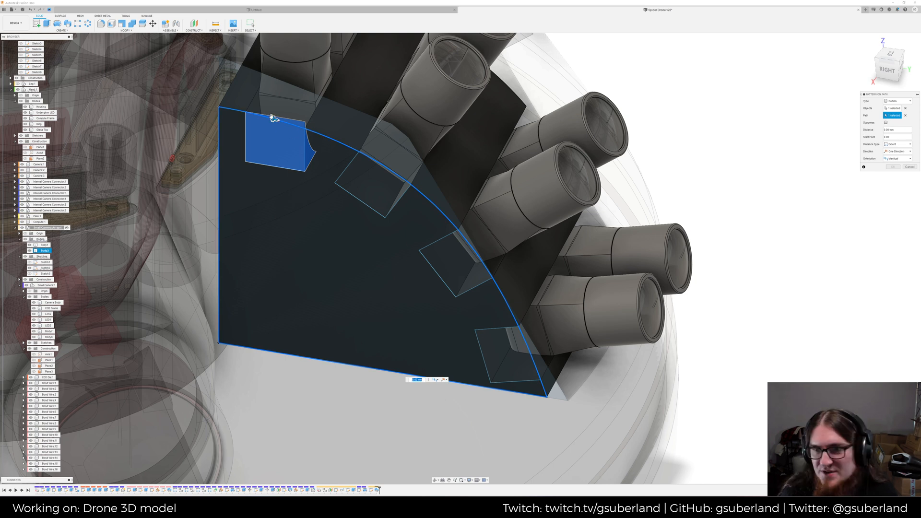
pyautogui.click(900, 145)
pyautogui.click(898, 154)
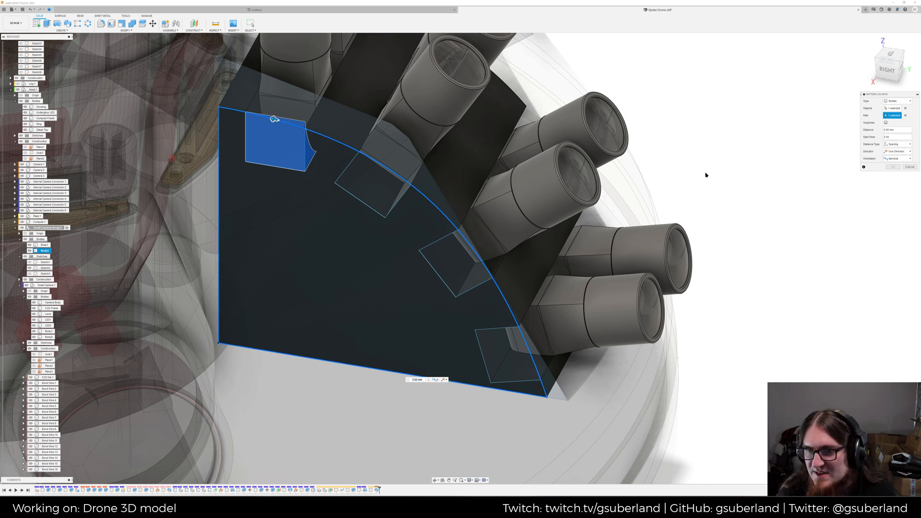
pyautogui.moveTo(274, 119); pyautogui.dragTo(404, 179)
pyautogui.click(911, 165)
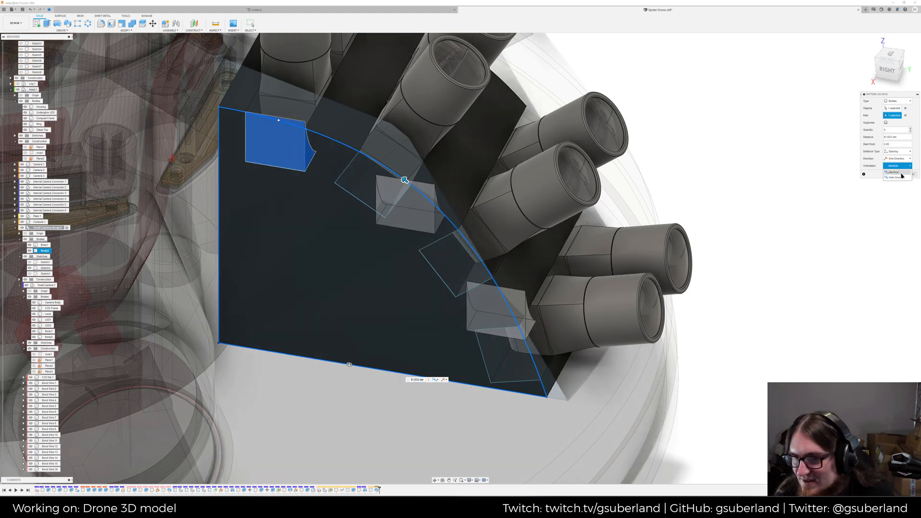
pyautogui.click(897, 177)
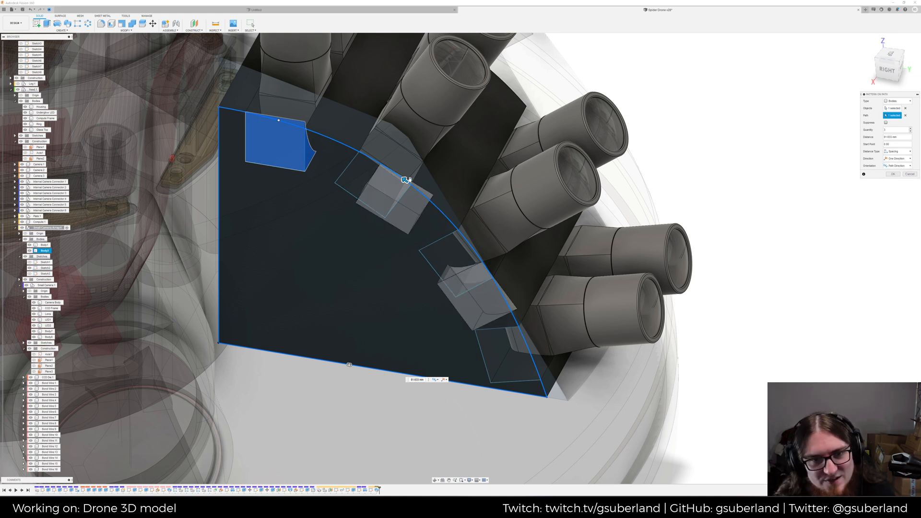
# Set the pattern quantity to 4, shorten the spacing until the copies sit near the other three camera outlines, and complete the pattern
pyautogui.moveTo(403, 178); pyautogui.dragTo(385, 165)
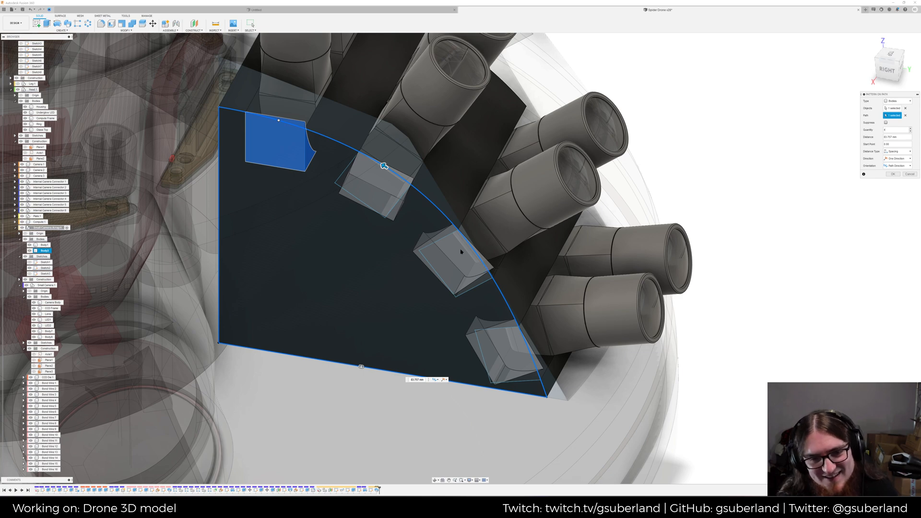
pyautogui.keyDown('shift'); pyautogui.moveTo(451, 226); pyautogui.dragTo(458, 219, button='middle'); pyautogui.keyUp('shift')
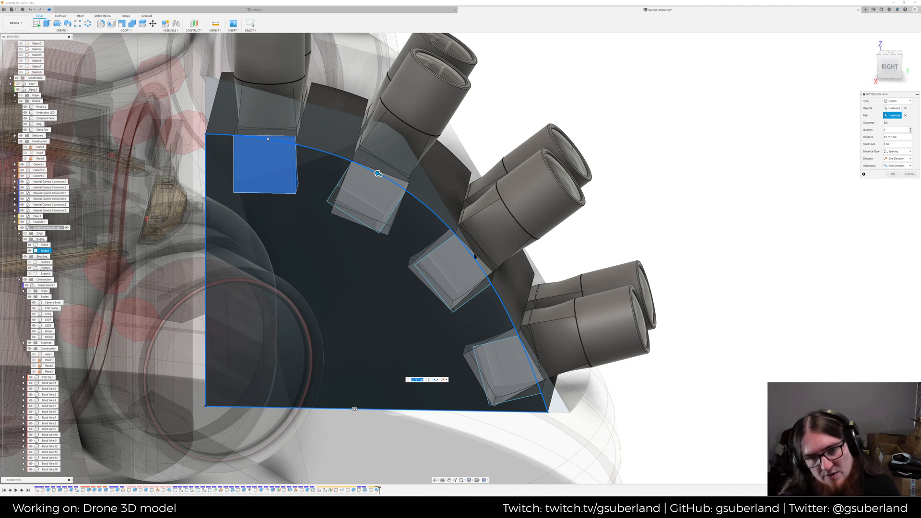
pyautogui.moveTo(442, 244)
pyautogui.keyDown('shift'); pyautogui.mouseDown(button='middle')
pyautogui.moveTo(419, 237)
pyautogui.moveTo(443, 238)
pyautogui.mouseUp(button='middle'); pyautogui.keyUp('shift')
pyautogui.keyDown('shift'); pyautogui.moveTo(376, 176); pyautogui.dragTo(380, 174, button='middle'); pyautogui.keyUp('shift')
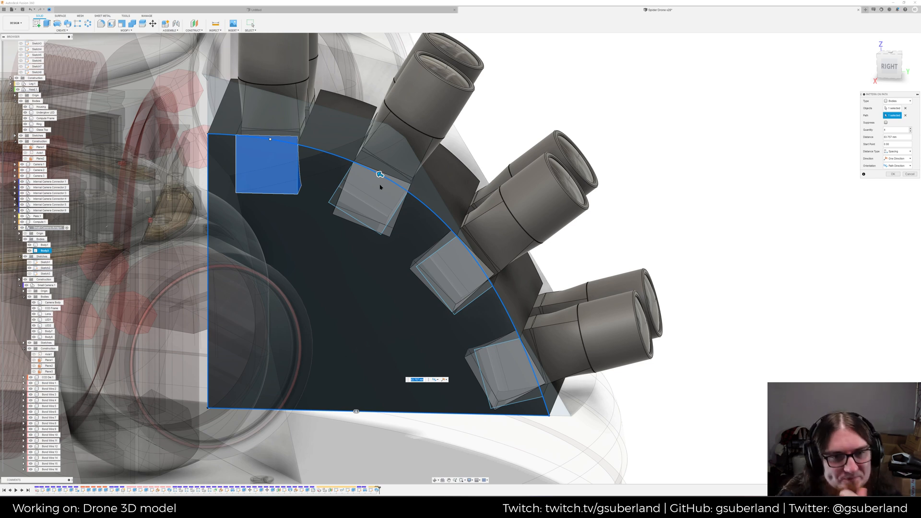
pyautogui.moveTo(379, 174); pyautogui.dragTo(380, 175)
pyautogui.press('Return')
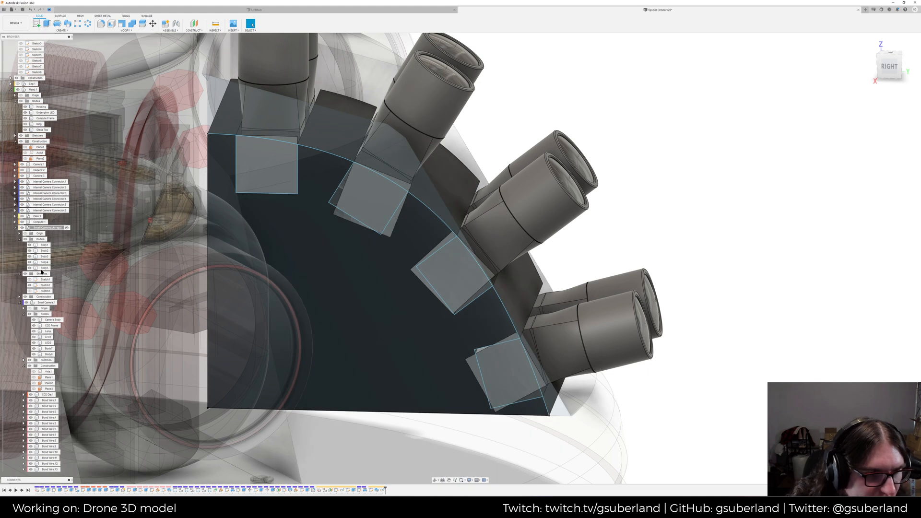
# Move the second patterned body's pivot to its upper outer corner and rotate the body to align with its sketch outline
pyautogui.click(45, 251)
pyautogui.click(44, 256)
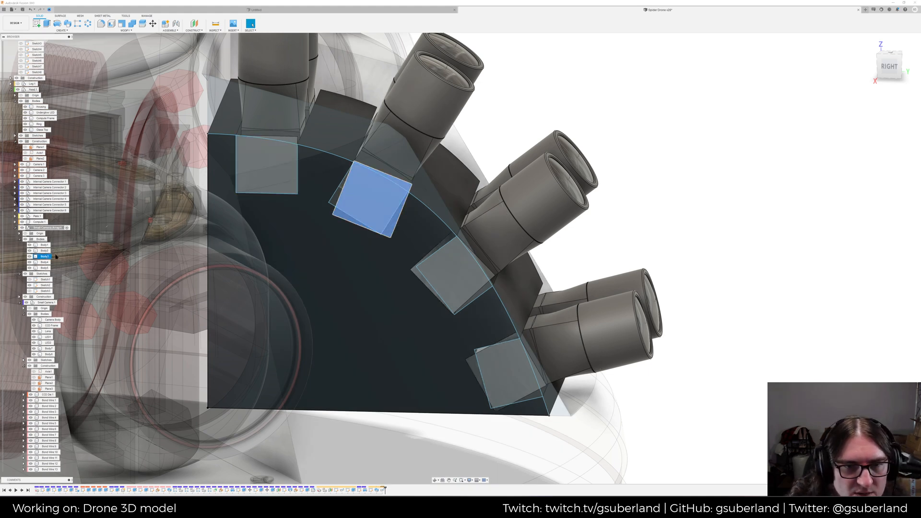
pyautogui.click(153, 23)
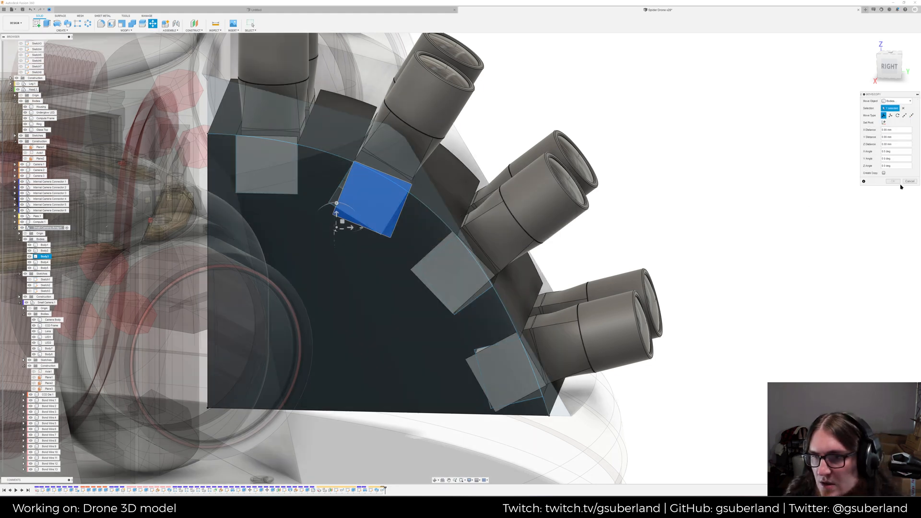
pyautogui.click(884, 123)
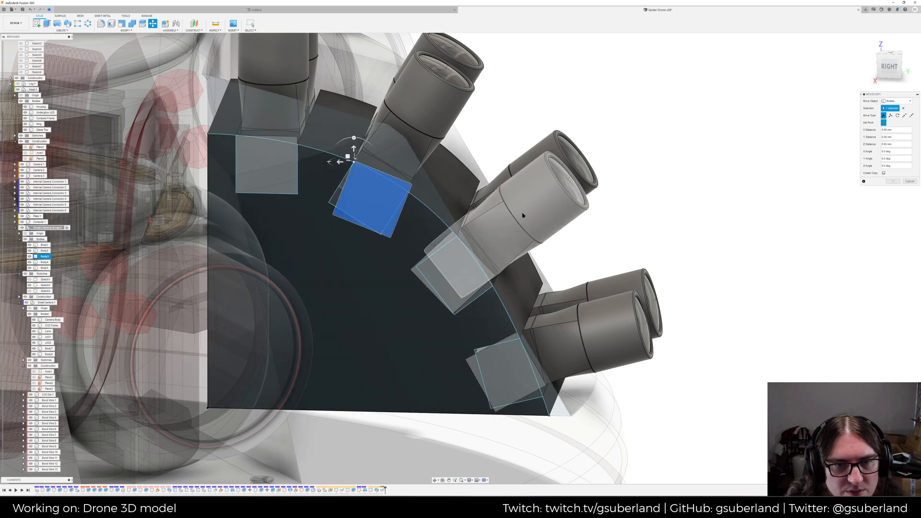
pyautogui.click(883, 123)
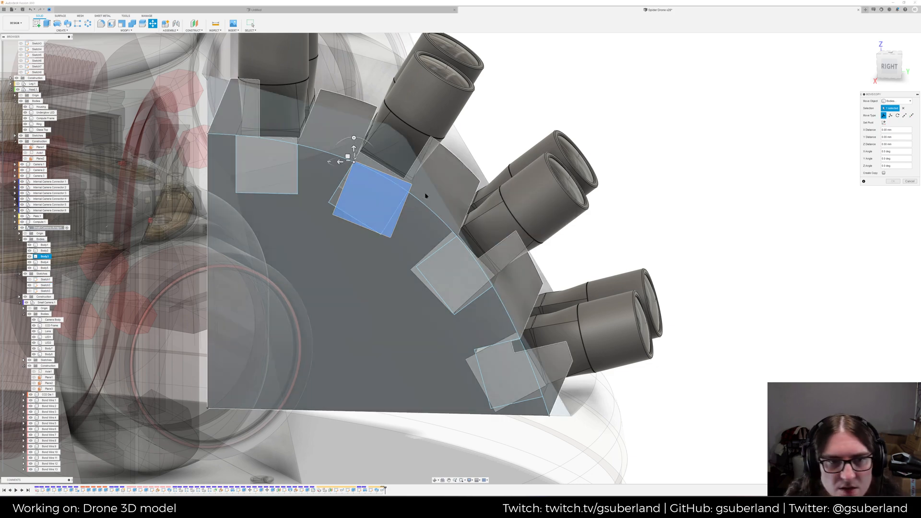
pyautogui.keyDown('shift'); pyautogui.moveTo(445, 202); pyautogui.dragTo(406, 206, button='middle'); pyautogui.keyUp('shift')
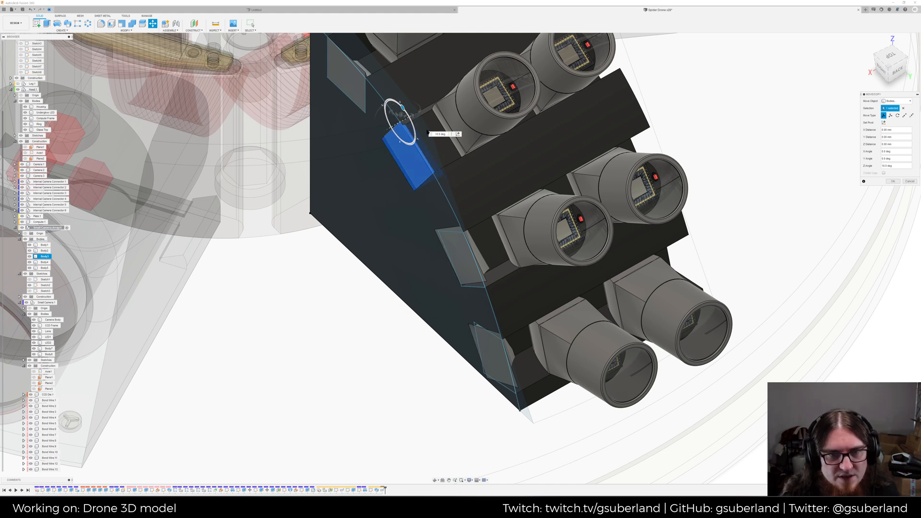
pyautogui.press('Return')
pyautogui.keyDown('shift'); pyautogui.moveTo(523, 331); pyautogui.dragTo(475, 274, button='middle'); pyautogui.keyUp('shift')
pyautogui.click(476, 275)
pyautogui.press('Escape')
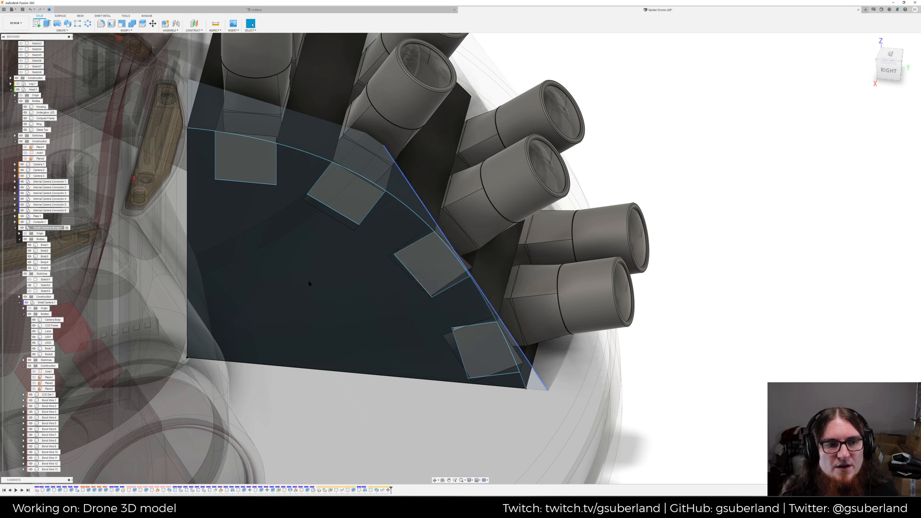
# Rotate the third patterned body and nudge it into line with its sketch outline beside the third camera pair
pyautogui.click(431, 273)
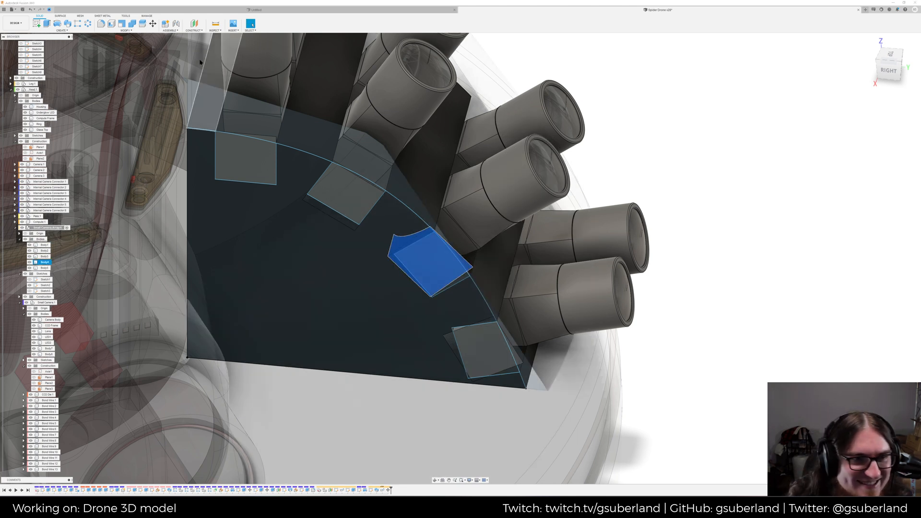
pyautogui.press('m')
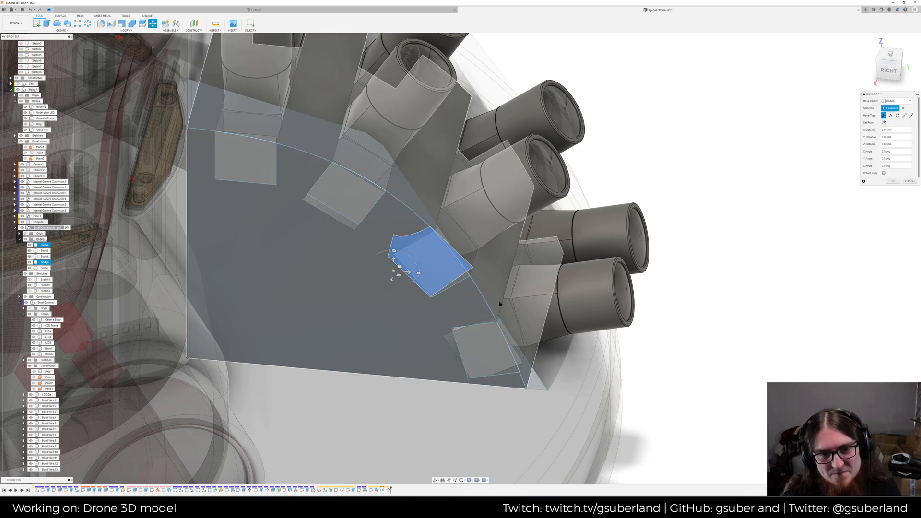
pyautogui.scroll(-3, 500, 302)
pyautogui.scroll(6, 428, 240)
pyautogui.keyDown('shift'); pyautogui.moveTo(370, 197); pyautogui.dragTo(329, 217, button='middle'); pyautogui.keyUp('shift')
pyautogui.moveTo(330, 216); pyautogui.dragTo(331, 215)
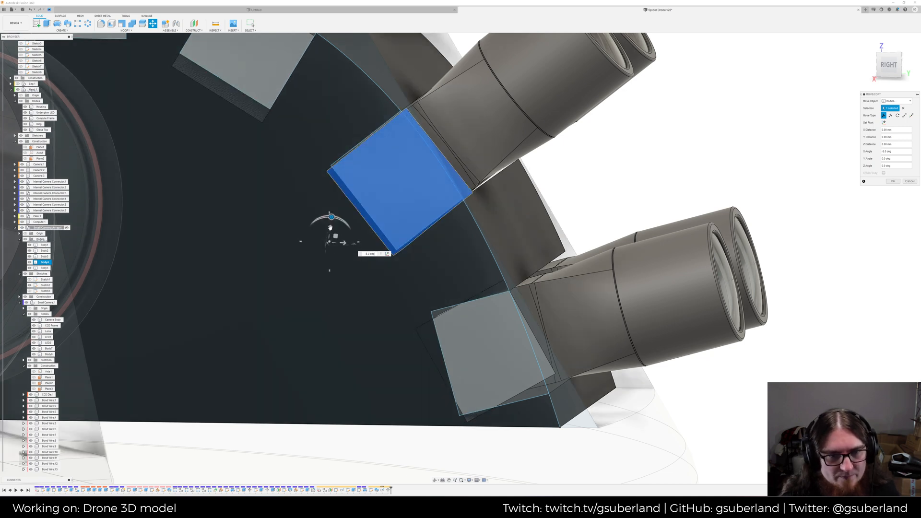
pyautogui.moveTo(331, 226); pyautogui.dragTo(331, 226)
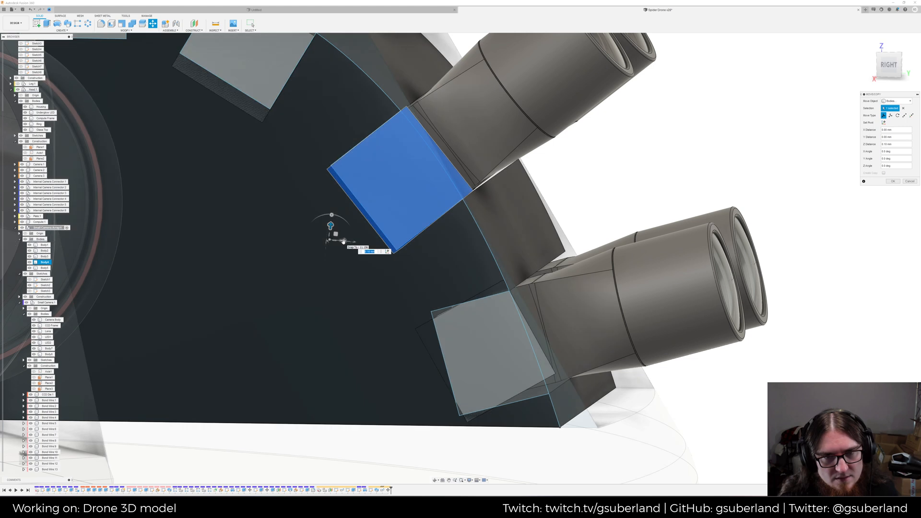
pyautogui.press('Return')
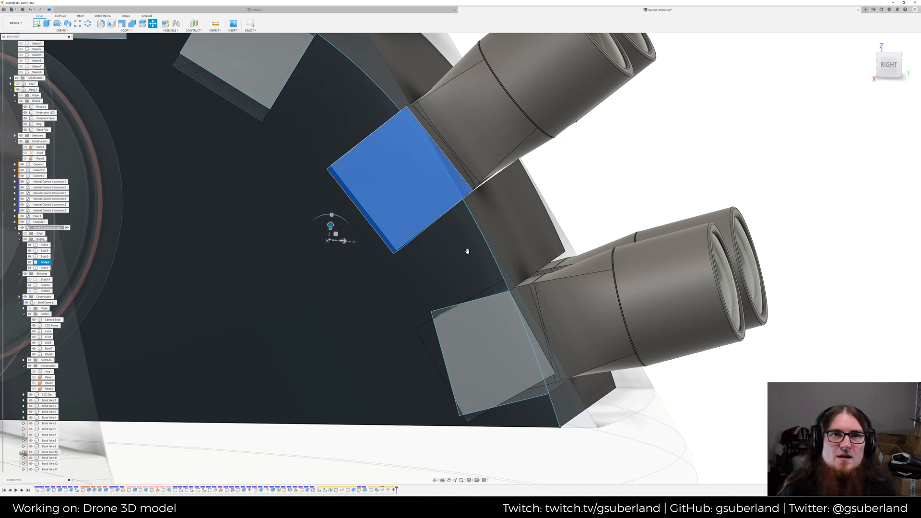
pyautogui.press('Escape')
# Rotate the fourth patterned body about the X axis until its sides run parallel to its sketch outline beside the lowest camera pair
pyautogui.keyDown('shift'); pyautogui.moveTo(448, 282); pyautogui.dragTo(485, 316, button='middle'); pyautogui.keyUp('shift')
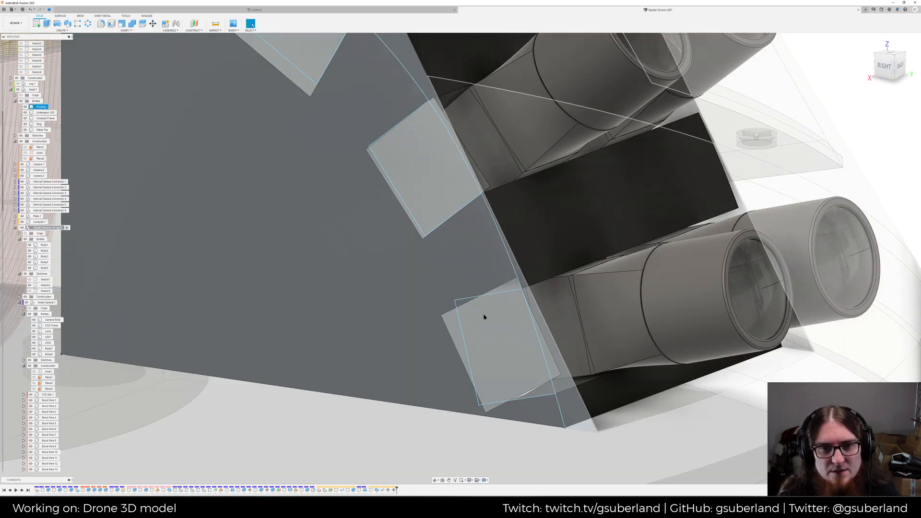
pyautogui.moveTo(518, 233)
pyautogui.keyDown('shift'); pyautogui.mouseDown(button='middle')
pyautogui.moveTo(489, 231)
pyautogui.moveTo(516, 232)
pyautogui.mouseUp(button='middle'); pyautogui.keyUp('shift')
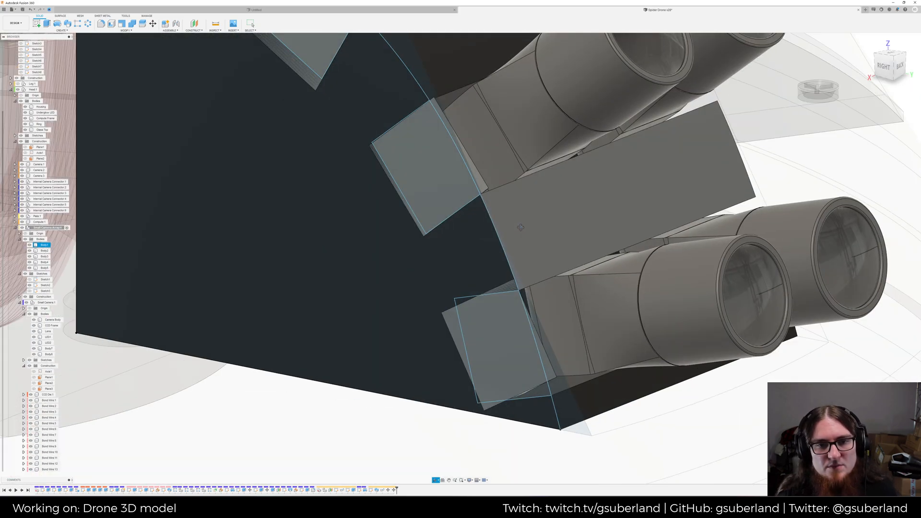
pyautogui.scroll(-3, 516, 232)
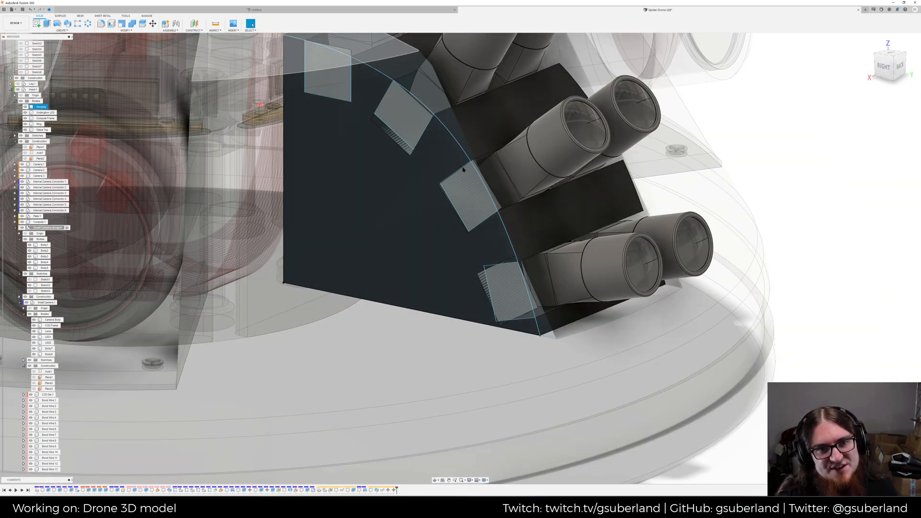
pyautogui.scroll(5, 485, 287)
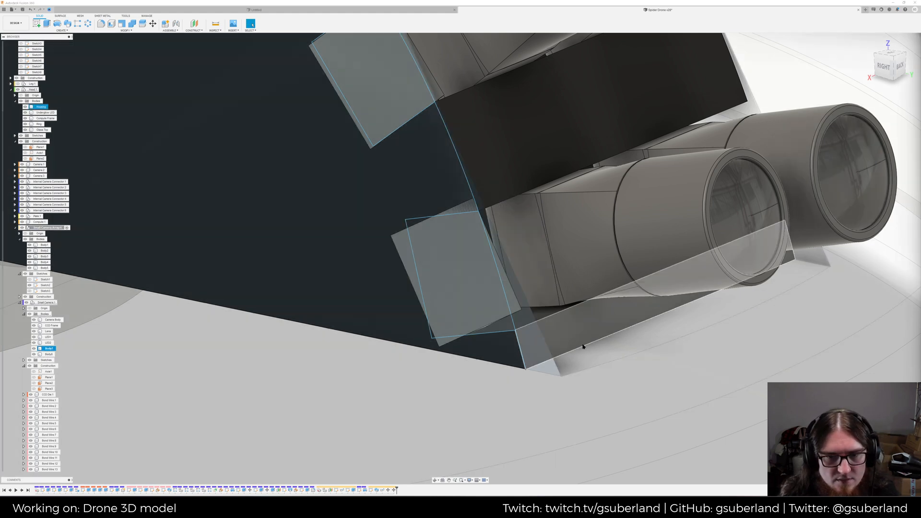
pyautogui.keyDown('shift'); pyautogui.moveTo(582, 345); pyautogui.dragTo(547, 319, button='middle'); pyautogui.keyUp('shift')
pyautogui.click(524, 266)
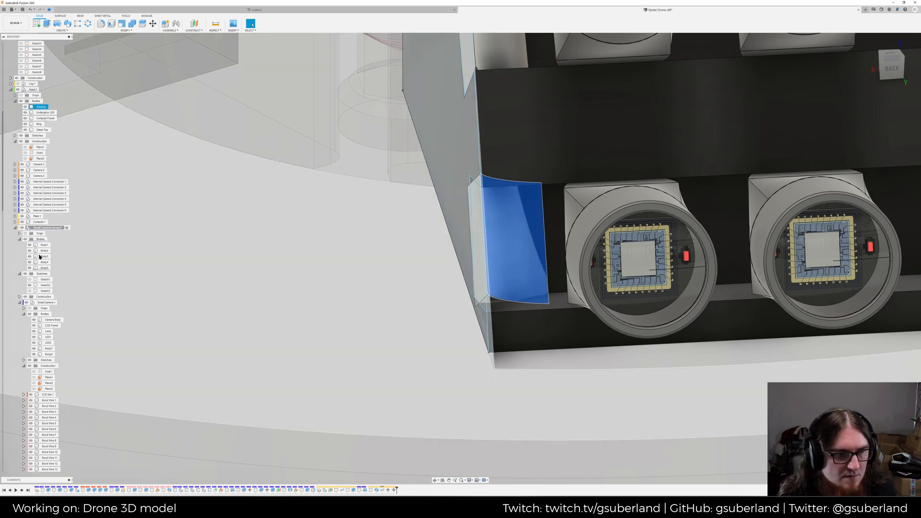
pyautogui.keyDown('ctrl'); pyautogui.click(45, 268); pyautogui.keyUp('ctrl')
pyautogui.moveTo(436, 231)
pyautogui.keyDown('shift'); pyautogui.mouseDown(button='middle')
pyautogui.moveTo(447, 230)
pyautogui.moveTo(431, 221)
pyautogui.mouseUp(button='middle'); pyautogui.keyUp('shift')
pyautogui.click(154, 24)
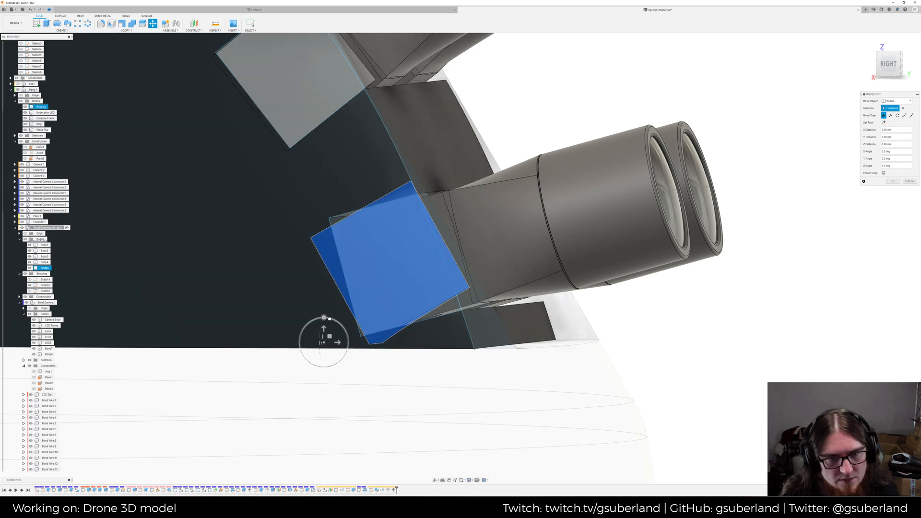
pyautogui.moveTo(329, 319); pyautogui.dragTo(331, 317)
pyautogui.keyDown('shift'); pyautogui.moveTo(335, 329); pyautogui.dragTo(370, 288, button='middle'); pyautogui.keyUp('shift')
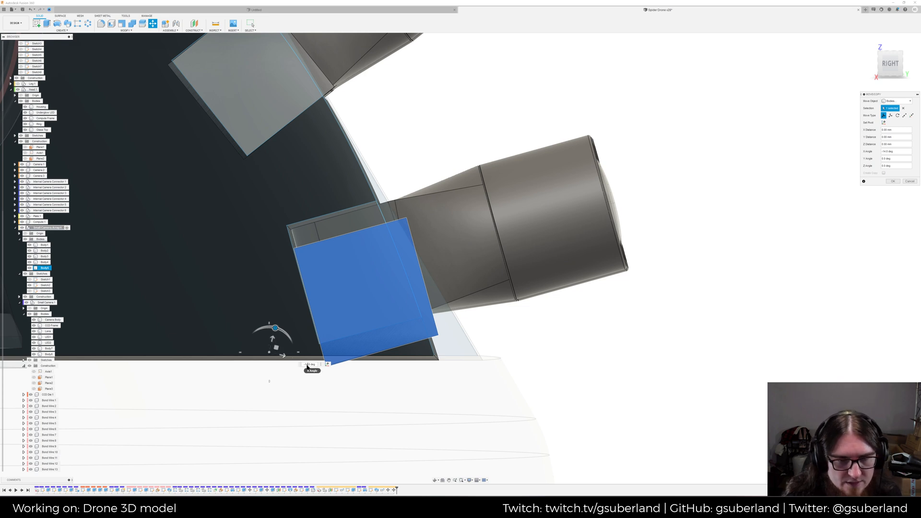
pyautogui.press('Return')
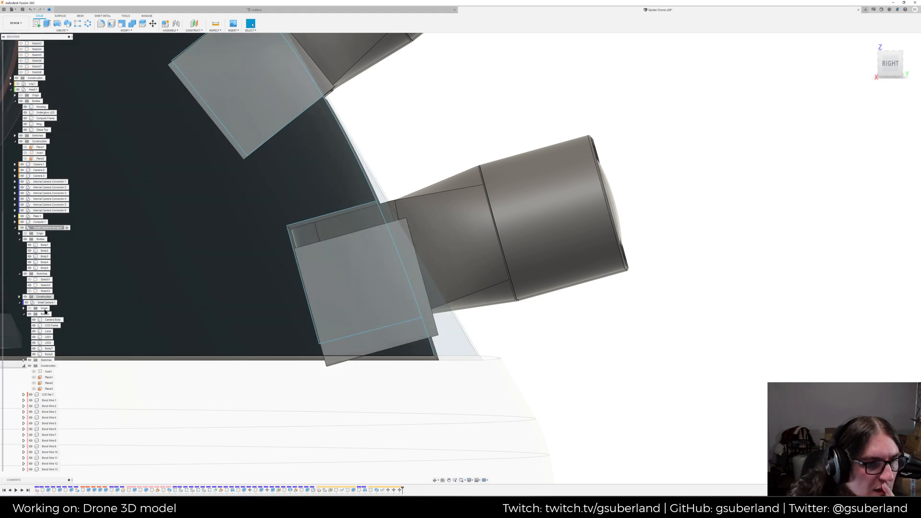
# Move the fourth patterned body up and slightly inward to line up with its sketch outline
pyautogui.click(44, 268)
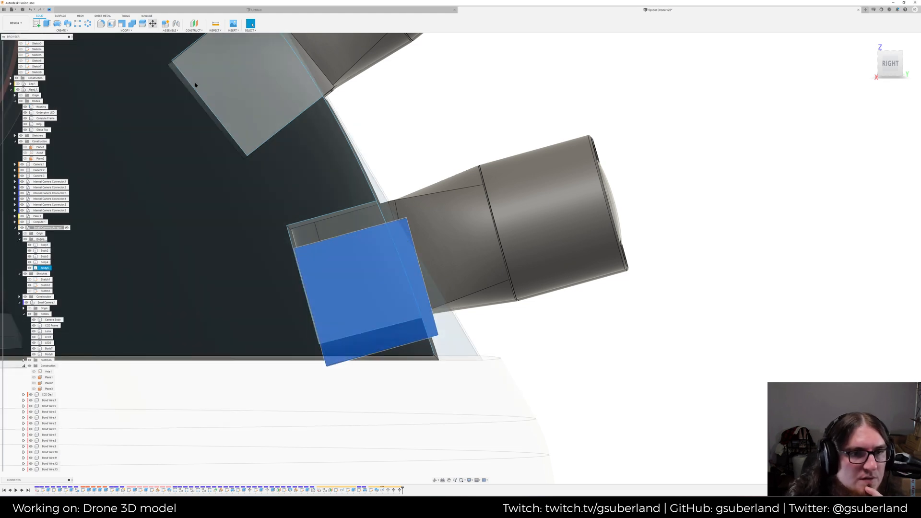
pyautogui.click(153, 24)
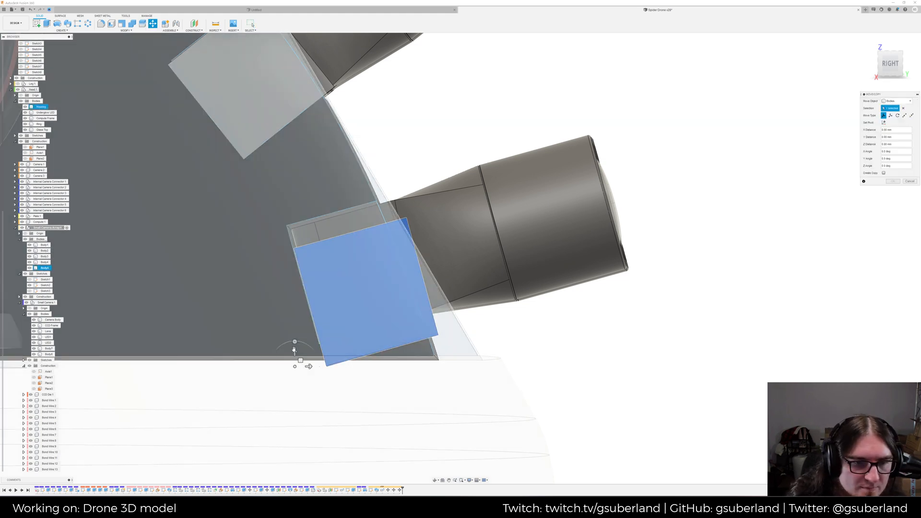
pyautogui.moveTo(295, 337)
pyautogui.mouseDown()
pyautogui.moveTo(302, 345)
pyautogui.moveTo(288, 329)
pyautogui.mouseUp()
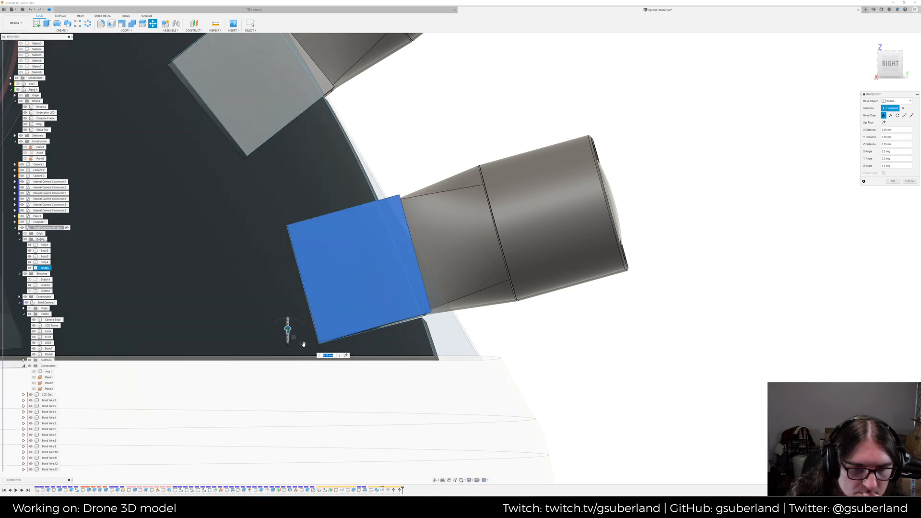
pyautogui.moveTo(523, 317)
pyautogui.keyDown('shift'); pyautogui.mouseDown(button='middle')
pyautogui.moveTo(478, 325)
pyautogui.moveTo(518, 314)
pyautogui.mouseUp(button='middle'); pyautogui.keyUp('shift')
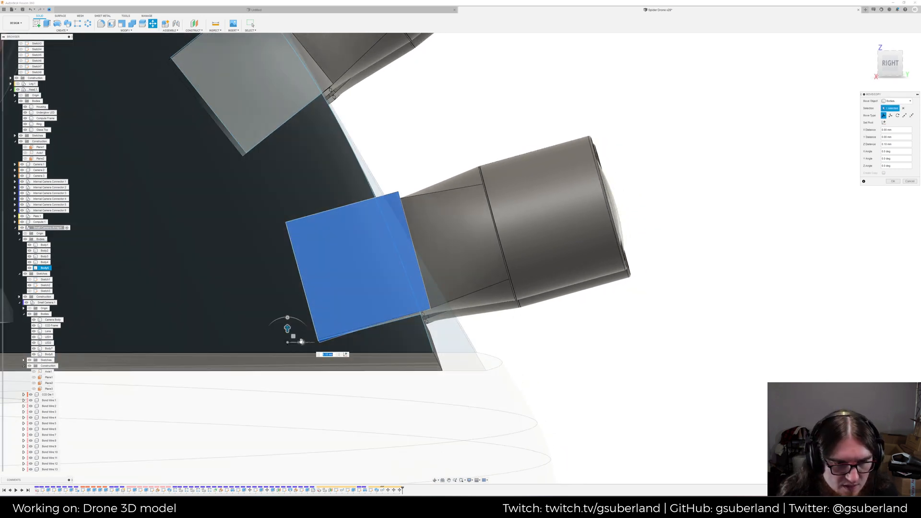
pyautogui.moveTo(301, 342); pyautogui.dragTo(295, 343)
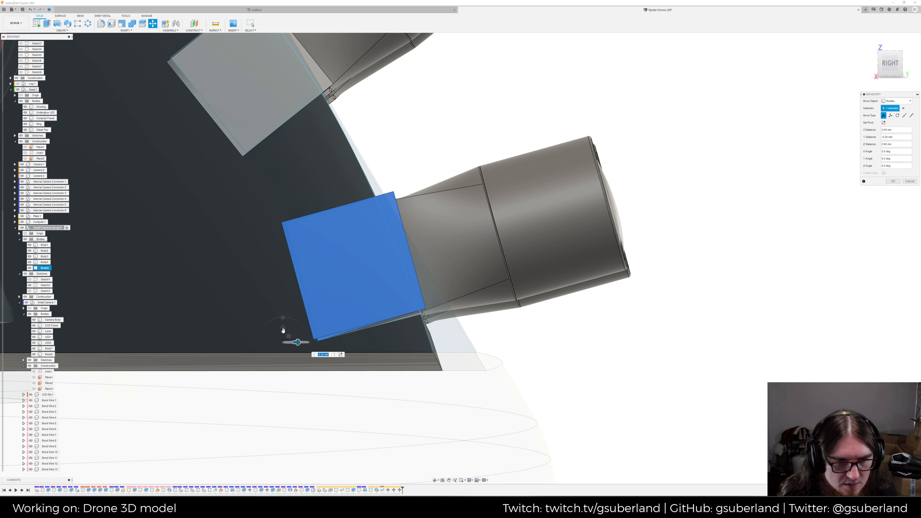
pyautogui.moveTo(282, 329); pyautogui.dragTo(282, 331)
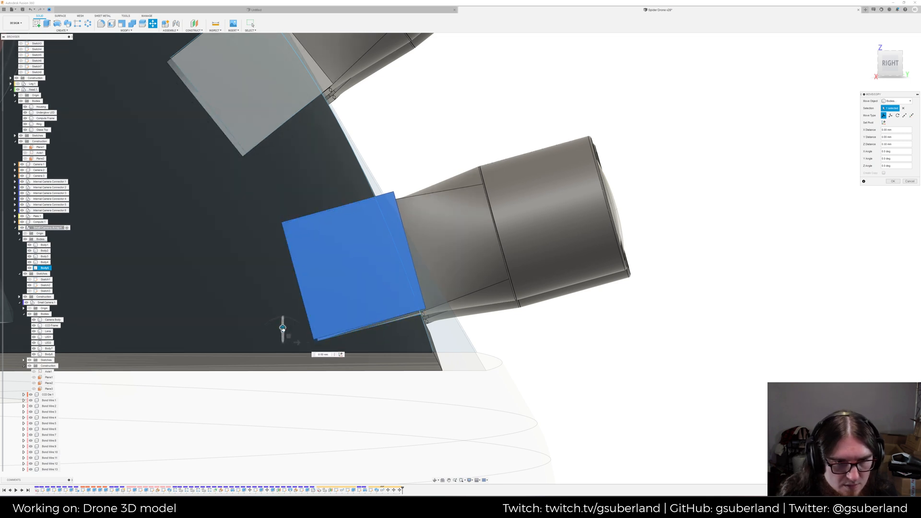
pyautogui.moveTo(282, 330); pyautogui.dragTo(283, 327)
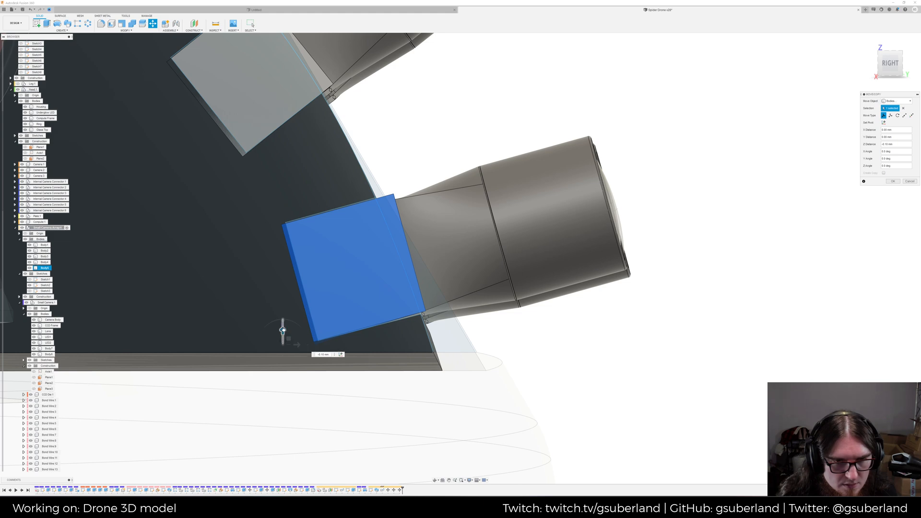
pyautogui.press('Escape')
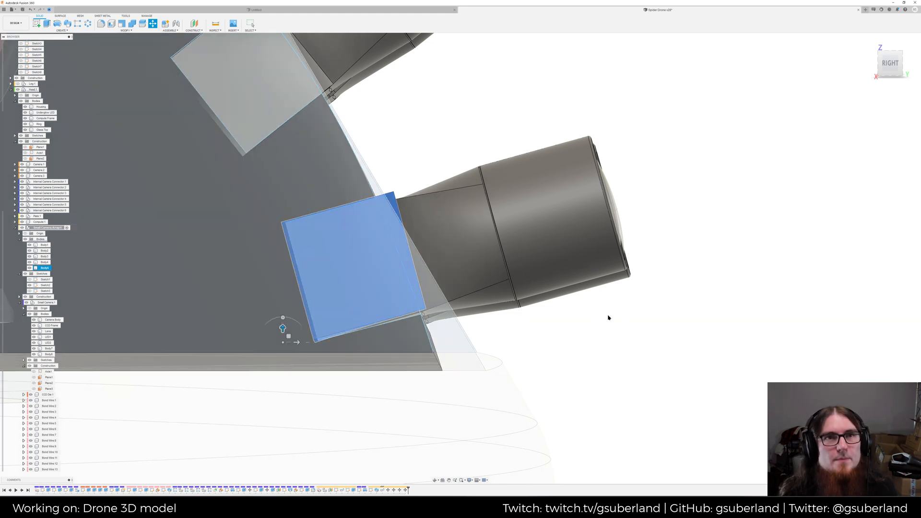
pyautogui.press('Escape')
# Extrude the fourth body's lower end face slightly into the recess floor with the Join operation, hiding the main block temporarily to check it
pyautogui.keyDown('shift'); pyautogui.moveTo(649, 329); pyautogui.dragTo(471, 312, button='middle'); pyautogui.keyUp('shift')
pyautogui.click(384, 244)
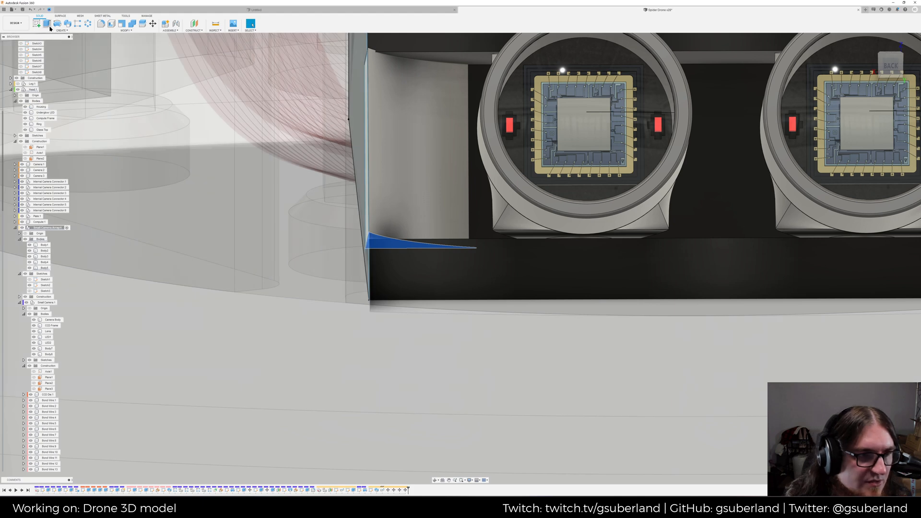
pyautogui.press('e')
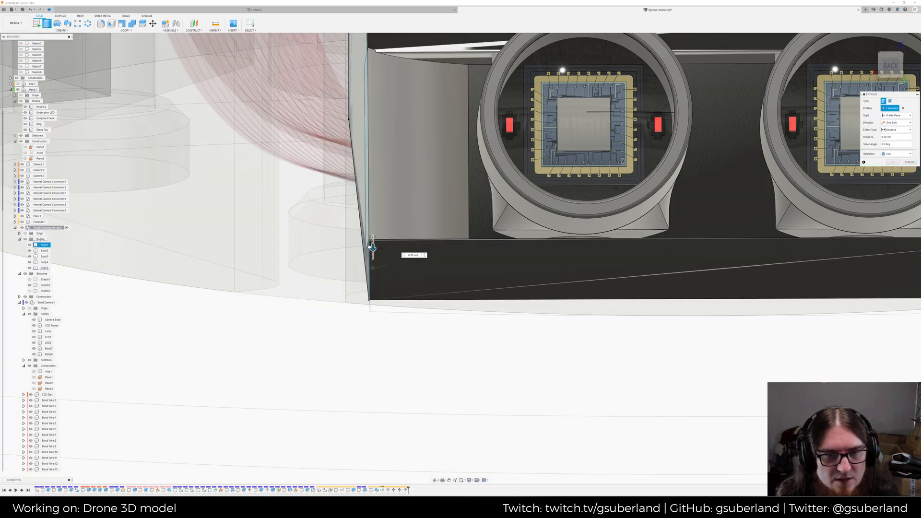
pyautogui.moveTo(372, 247); pyautogui.dragTo(372, 250)
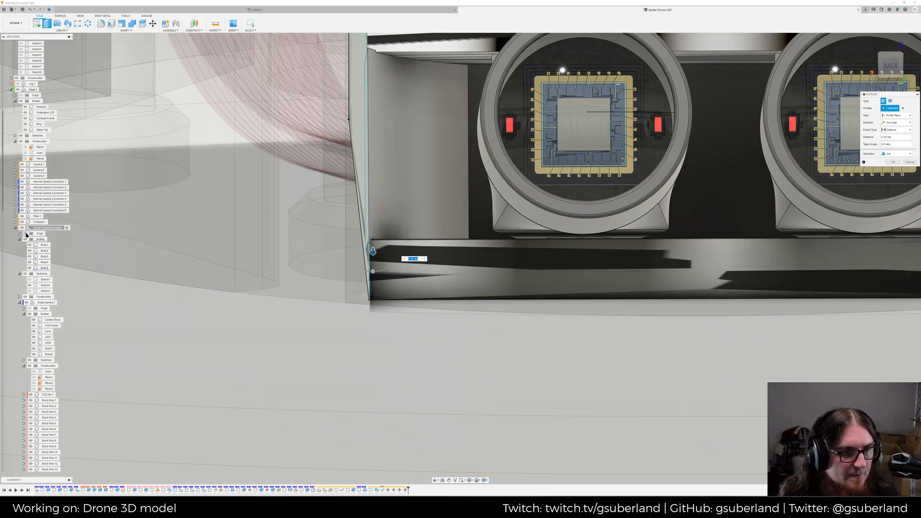
pyautogui.click(30, 246)
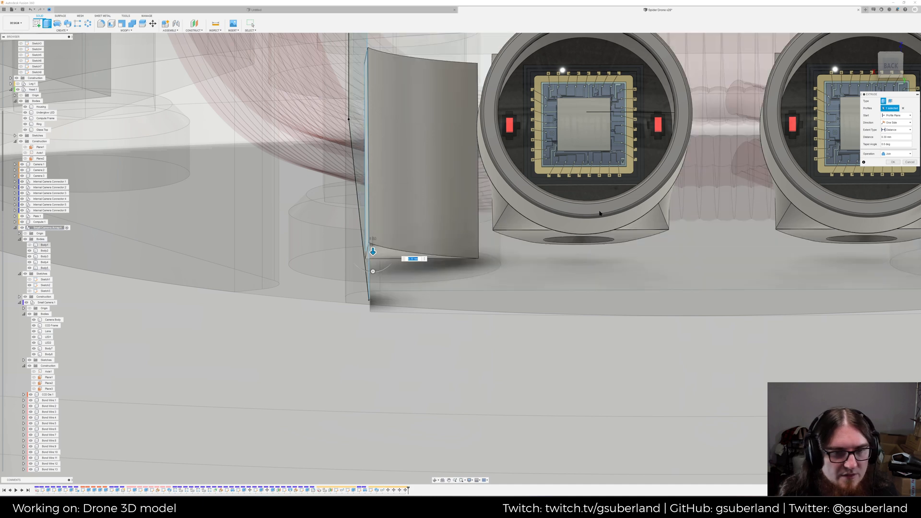
pyautogui.click(895, 162)
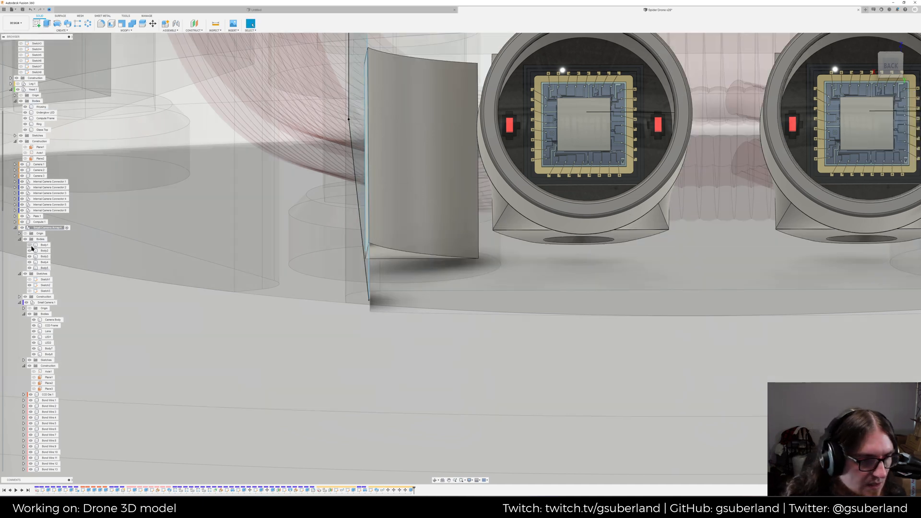
pyautogui.click(30, 245)
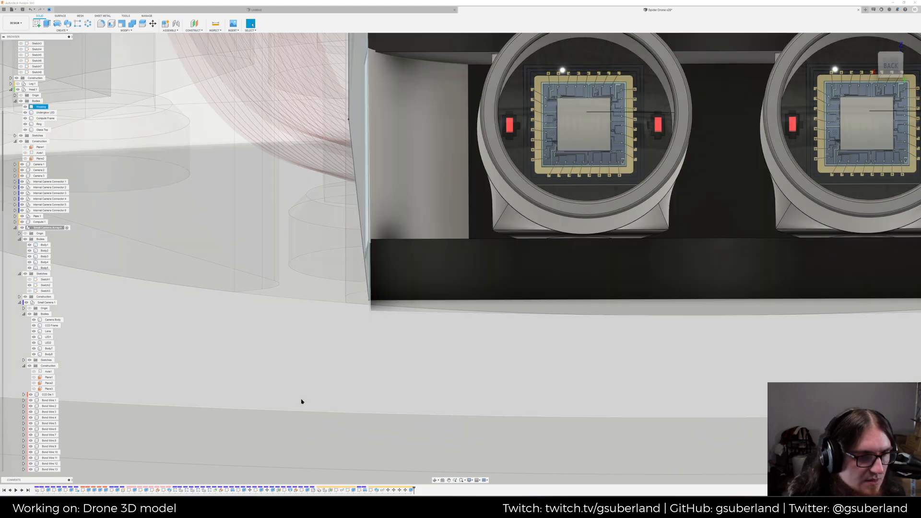
pyautogui.scroll(-10, 417, 368)
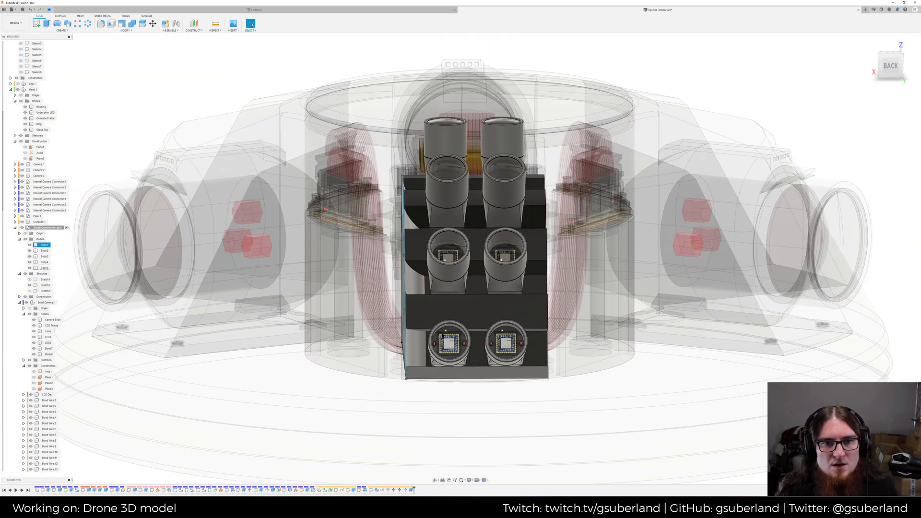
pyautogui.keyDown('shift'); pyautogui.moveTo(443, 343); pyautogui.dragTo(474, 210, button='middle'); pyautogui.keyUp('shift')
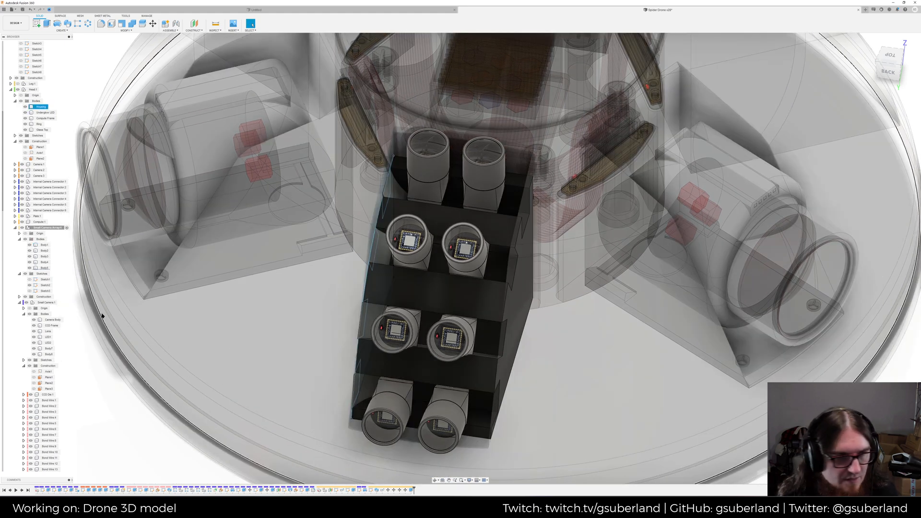
pyautogui.click(44, 268)
pyautogui.keyDown('shift'); pyautogui.click(45, 251); pyautogui.keyUp('shift')
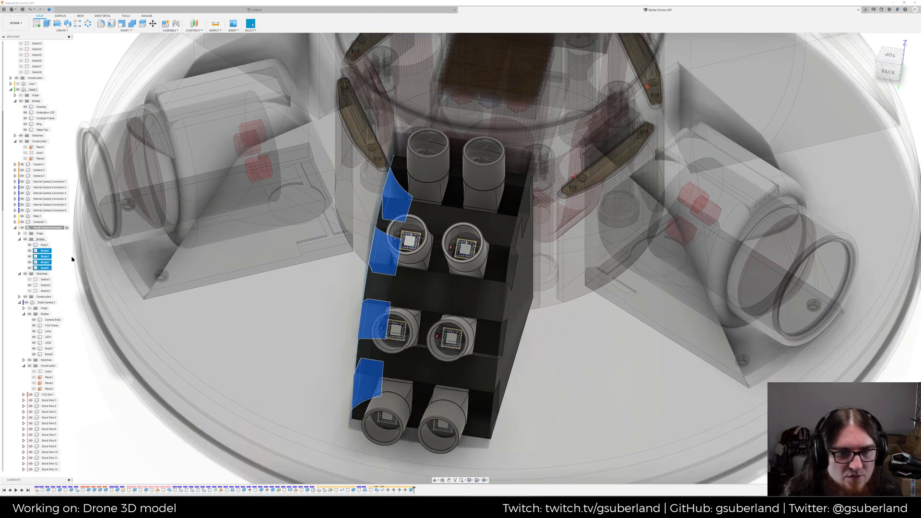
pyautogui.keyDown('shift'); pyautogui.moveTo(271, 236); pyautogui.dragTo(281, 227, button='middle'); pyautogui.keyUp('shift')
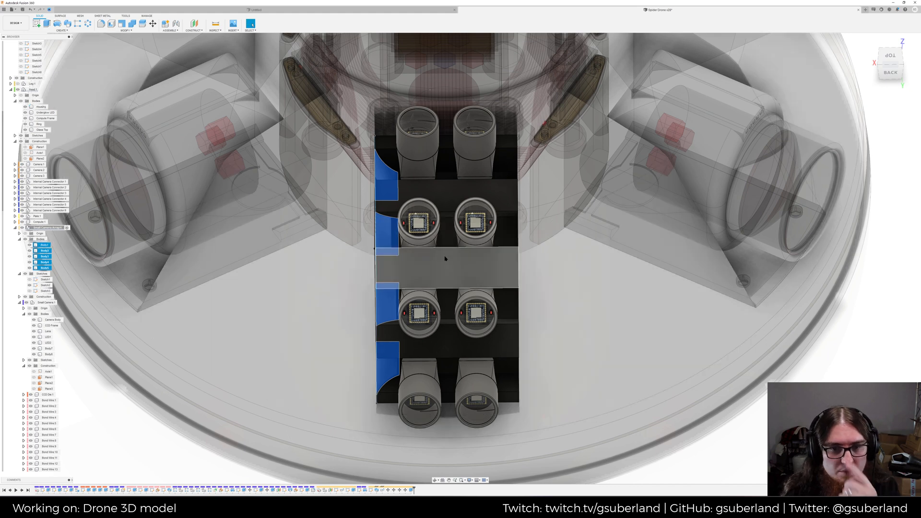
pyautogui.click(445, 258)
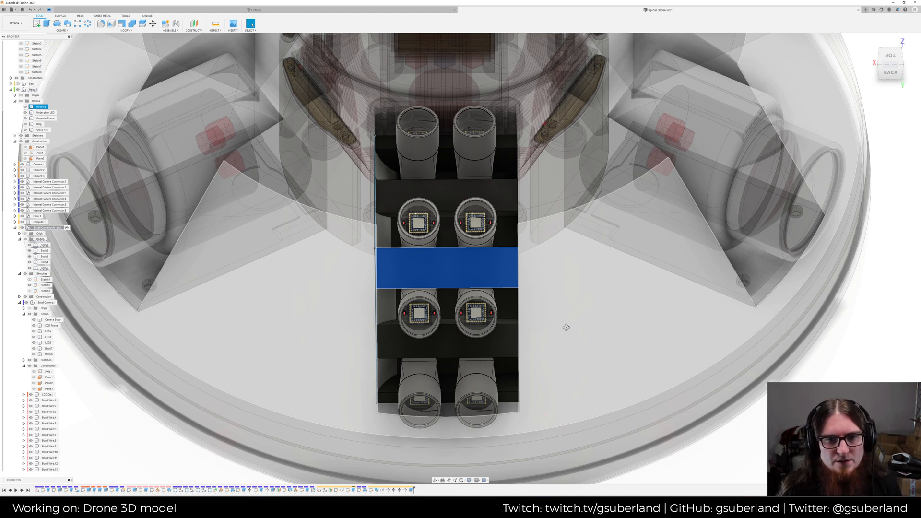
pyautogui.keyDown('shift'); pyautogui.moveTo(568, 327); pyautogui.dragTo(549, 261, button='middle'); pyautogui.keyUp('shift')
pyautogui.click(553, 249)
pyautogui.click(537, 246)
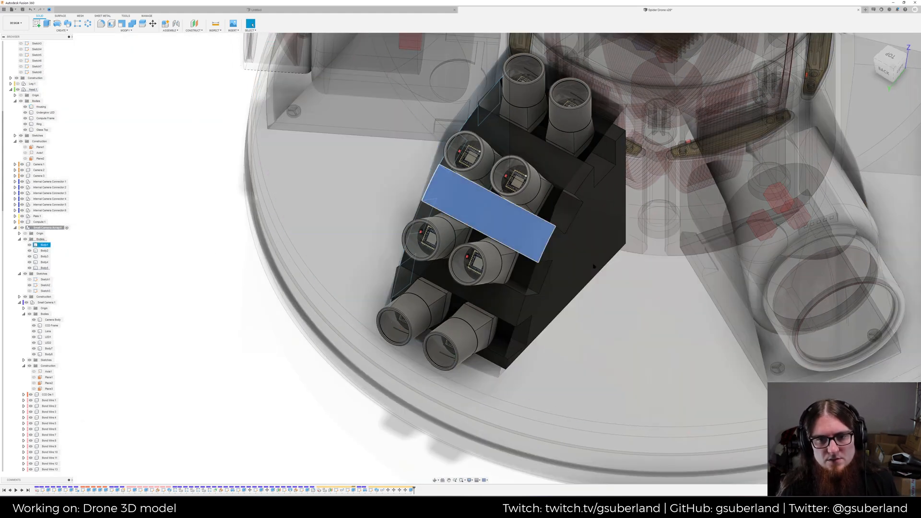
# Create an offset construction plane 10 mm inward from the camera block's outer side face, midway between the two camera columns
pyautogui.keyDown('shift'); pyautogui.moveTo(515, 175); pyautogui.dragTo(562, 178, button='middle'); pyautogui.keyUp('shift')
pyautogui.click(537, 203)
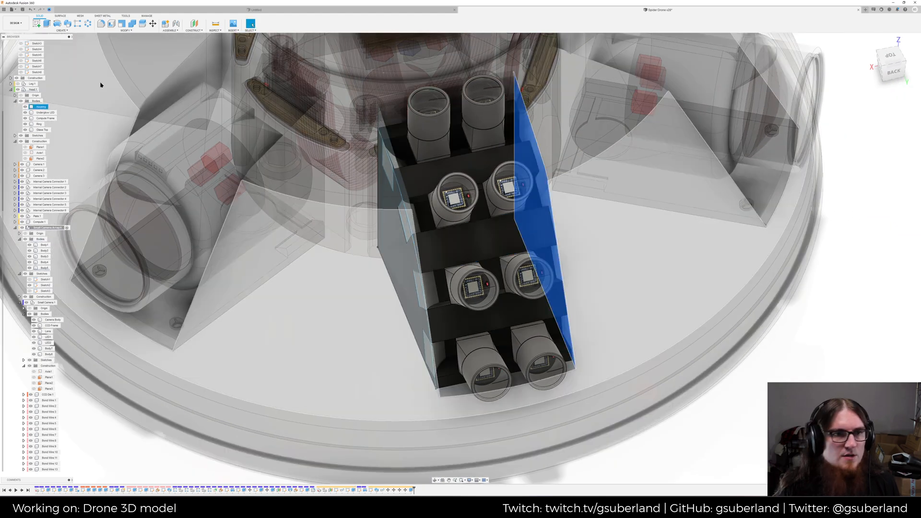
pyautogui.click(194, 30)
pyautogui.click(201, 37)
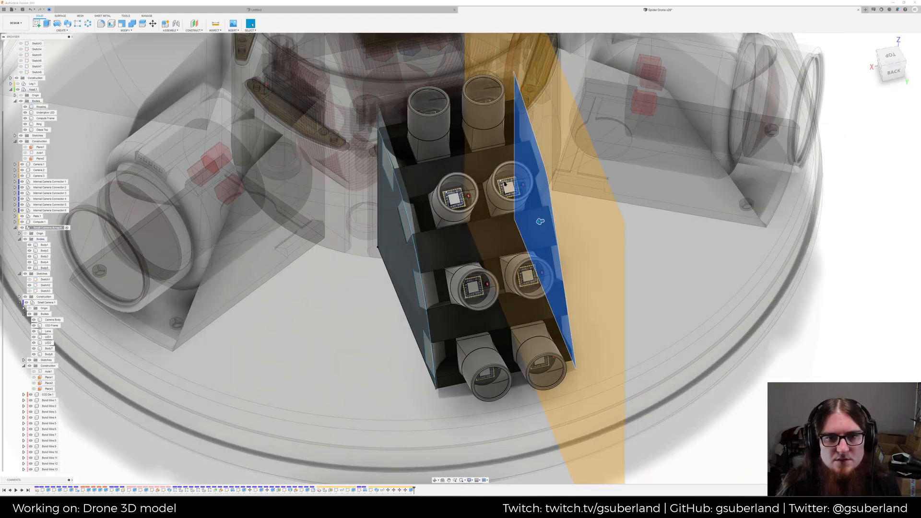
pyautogui.moveTo(539, 222); pyautogui.dragTo(475, 241)
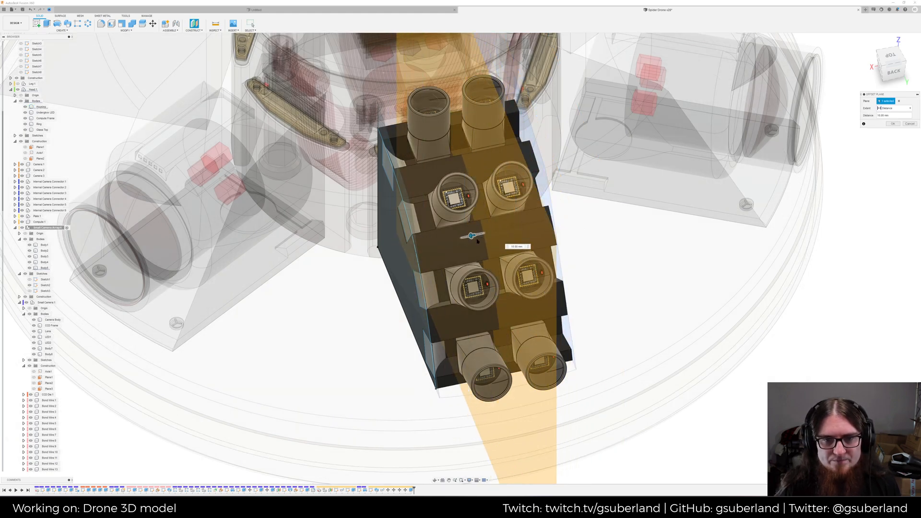
pyautogui.press('Return')
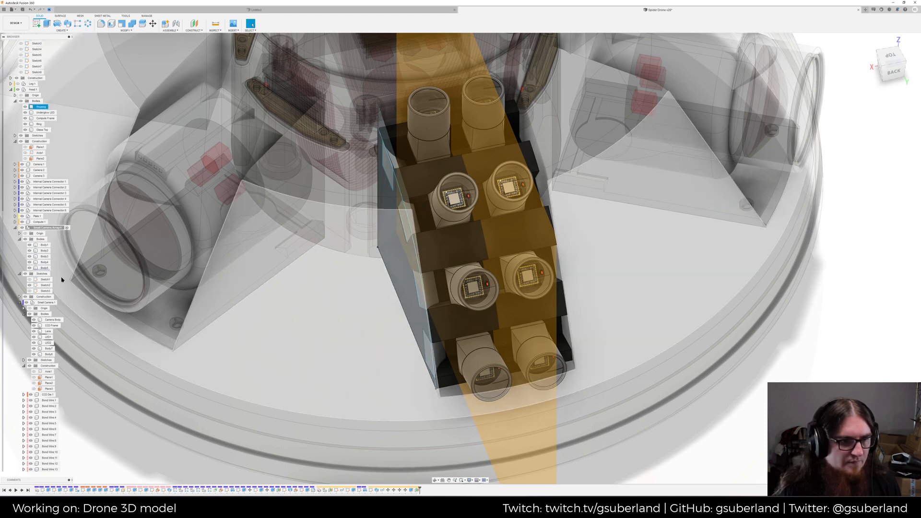
# Mirror the four patterned corner bodies across the construction plane between the two camera columns as new bodies
pyautogui.click(45, 268)
pyautogui.keyDown('shift'); pyautogui.click(44, 251); pyautogui.keyUp('shift')
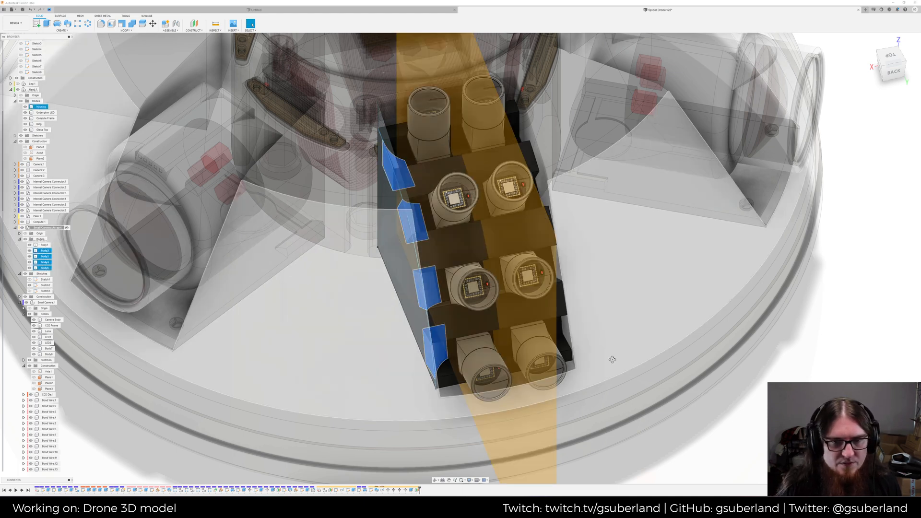
pyautogui.keyDown('shift'); pyautogui.moveTo(617, 360); pyautogui.dragTo(578, 359, button='middle'); pyautogui.keyUp('shift')
pyautogui.click(72, 31)
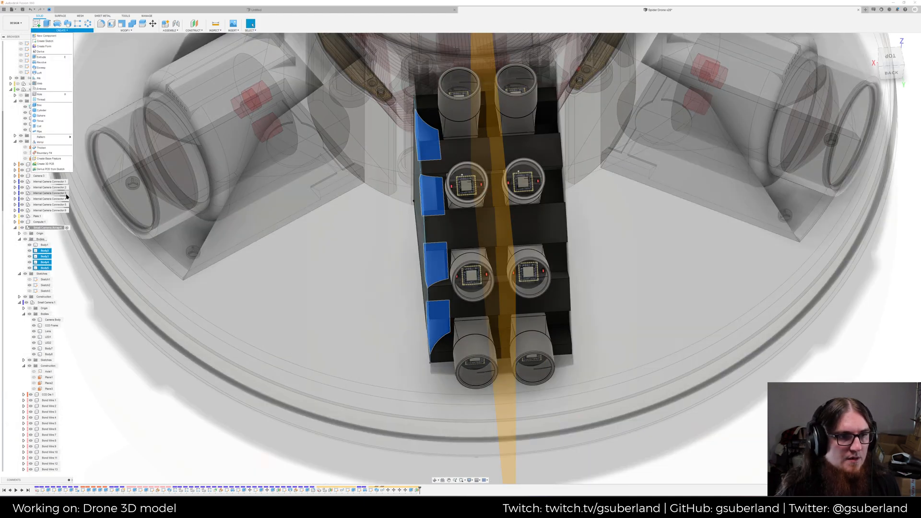
pyautogui.click(40, 142)
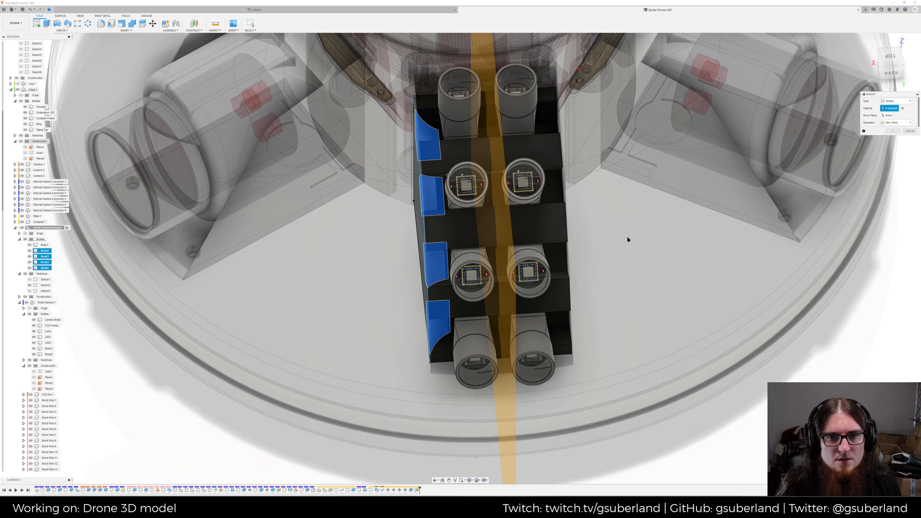
pyautogui.click(888, 115)
pyautogui.click(528, 270)
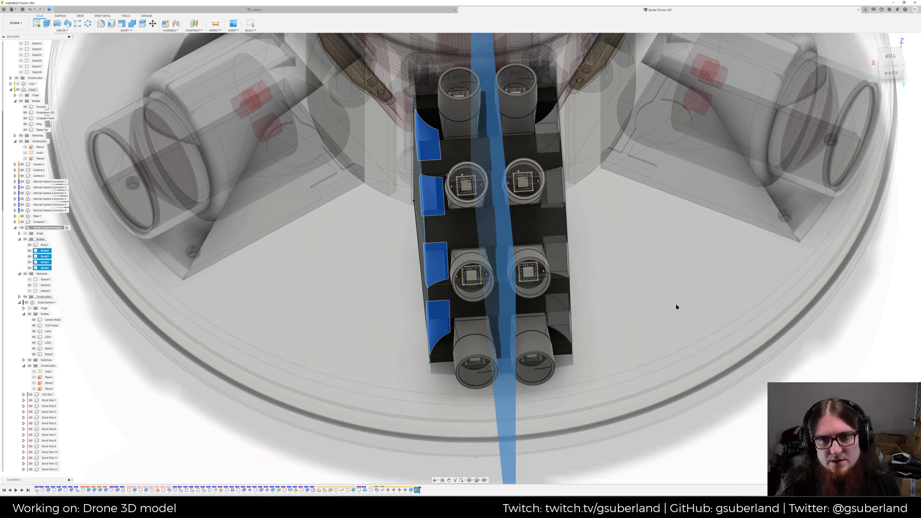
# Hide the construction plane between the camera columns and view the mirrored corner bodies
pyautogui.keyDown('shift'); pyautogui.moveTo(663, 309); pyautogui.dragTo(399, 330, button='middle'); pyautogui.keyUp('shift')
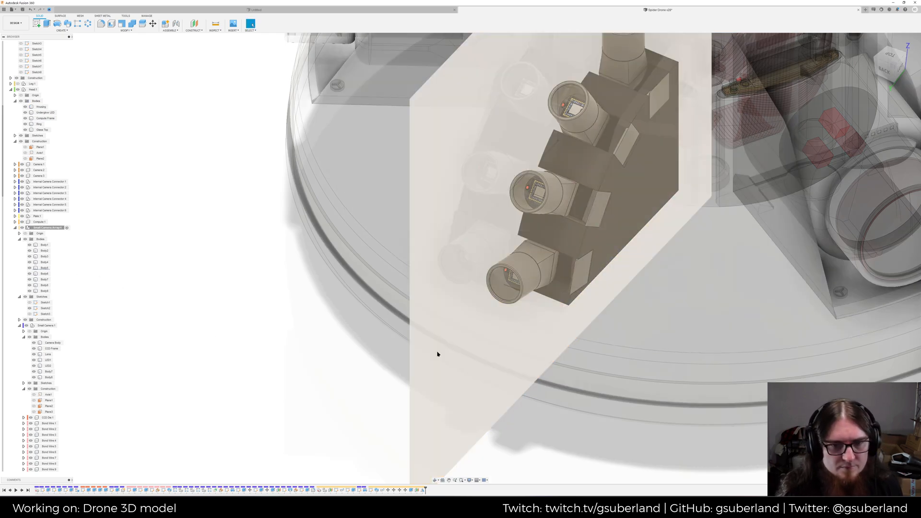
pyautogui.click(434, 354)
pyautogui.press('v')
pyautogui.keyDown('shift'); pyautogui.moveTo(389, 321); pyautogui.dragTo(561, 197, button='middle'); pyautogui.keyUp('shift')
pyautogui.scroll(-3, 551, 230)
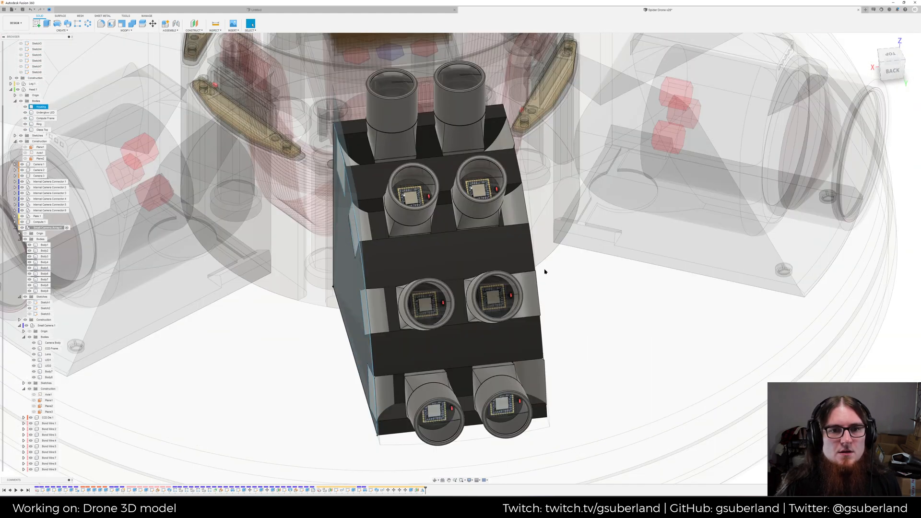
pyautogui.press('Escape')
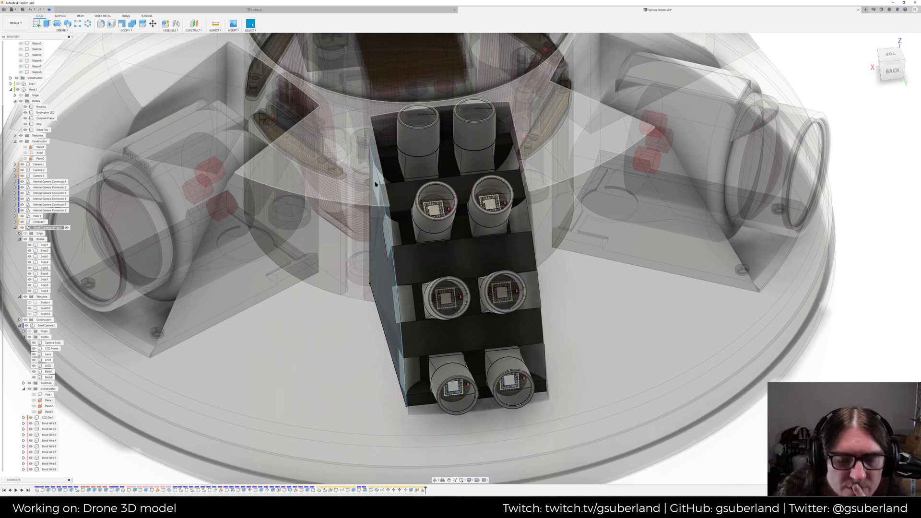
# Edit the camera block's side sketch, adding lines that close off a large region outside its curved edge and around the cameras
pyautogui.scroll(-3, 406, 246)
pyautogui.keyDown('shift'); pyautogui.moveTo(403, 246); pyautogui.dragTo(406, 232, button='middle'); pyautogui.keyUp('shift')
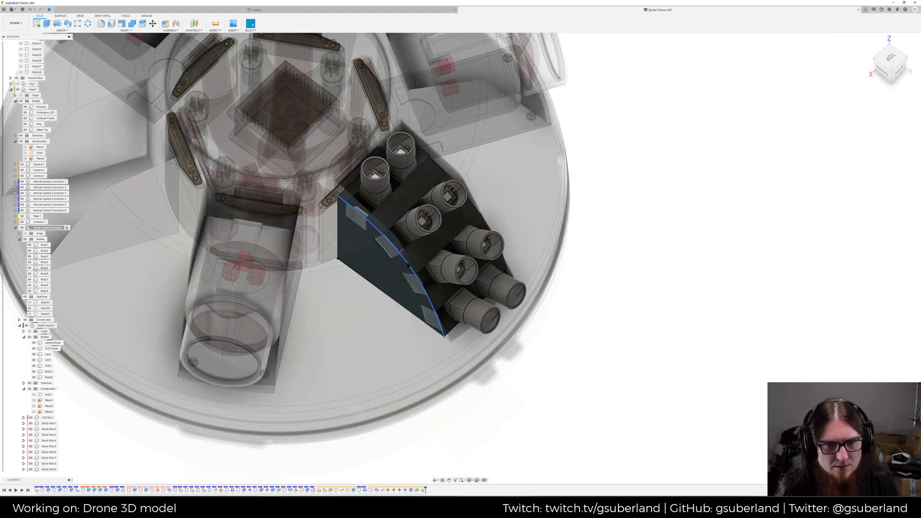
pyautogui.rightClick(408, 265)
pyautogui.click(406, 289)
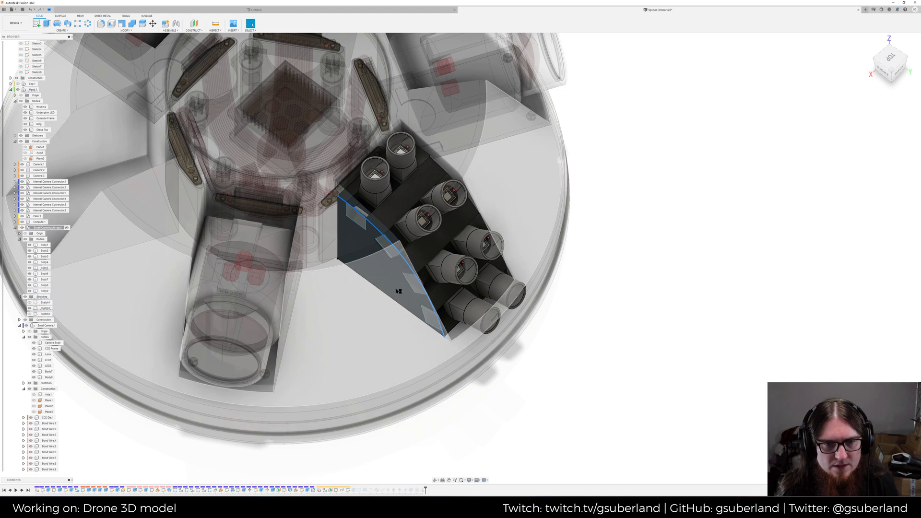
pyautogui.scroll(4, 423, 178)
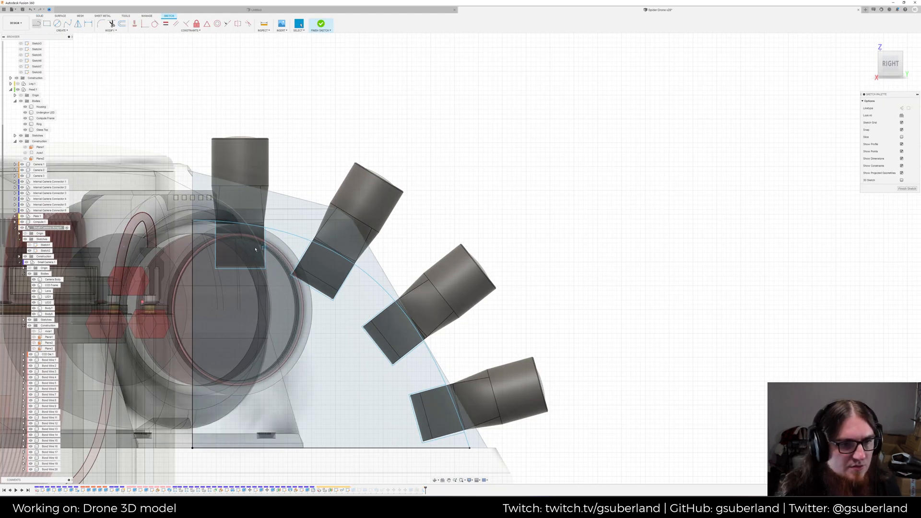
pyautogui.press('l')
pyautogui.click(193, 221)
pyautogui.click(193, 119)
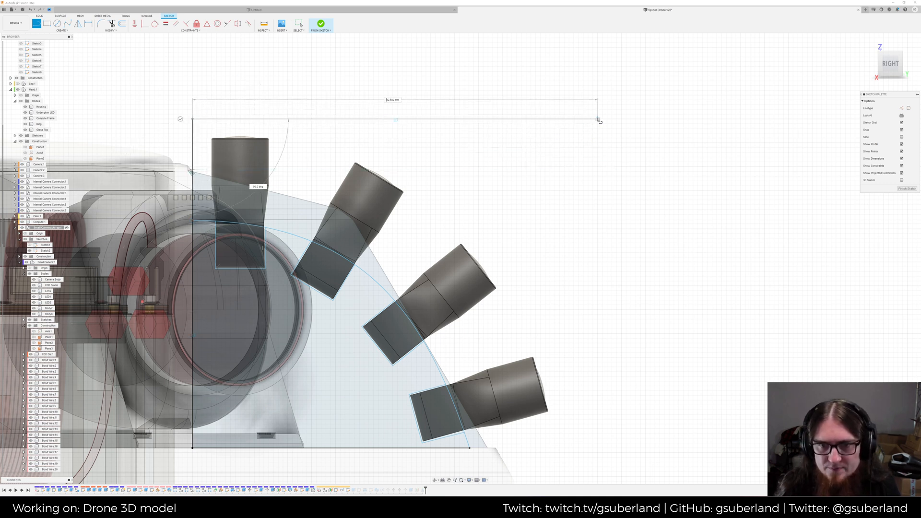
pyautogui.press('Return')
pyautogui.moveTo(605, 446); pyautogui.dragTo(605, 387, button='middle')
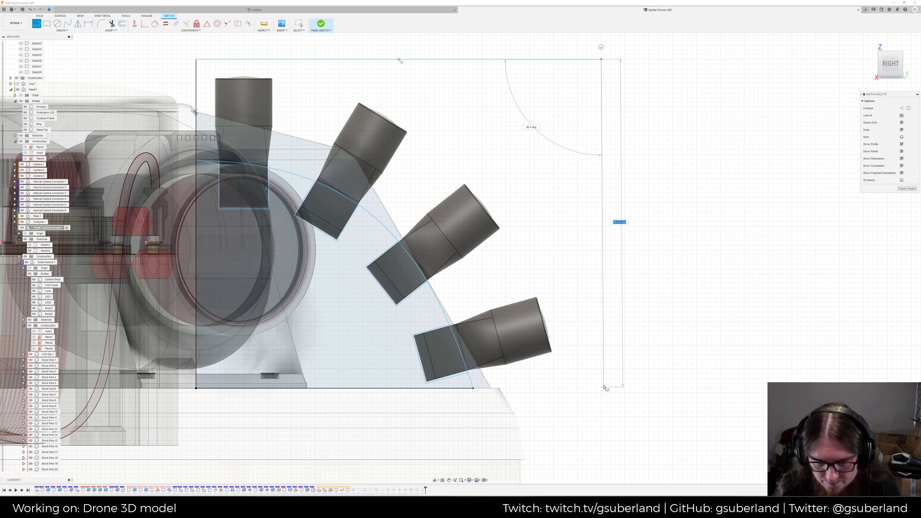
pyautogui.press('Return')
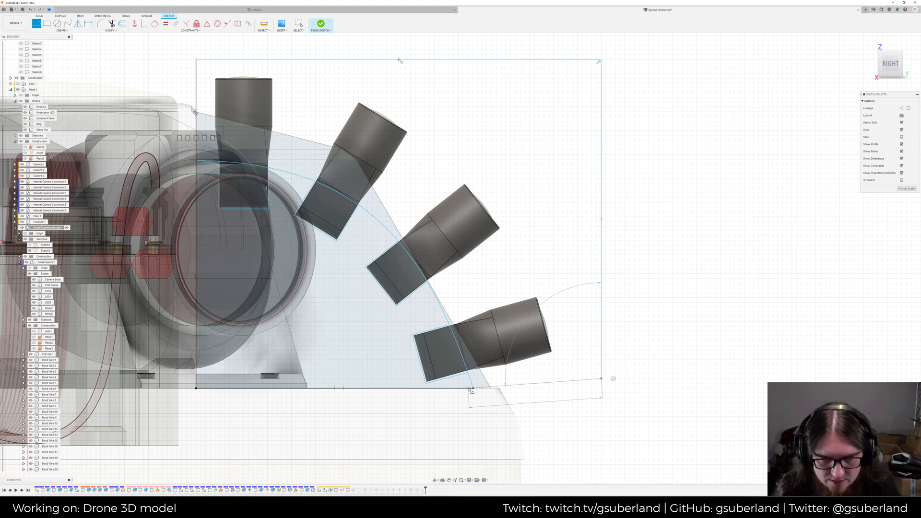
pyautogui.click(473, 389)
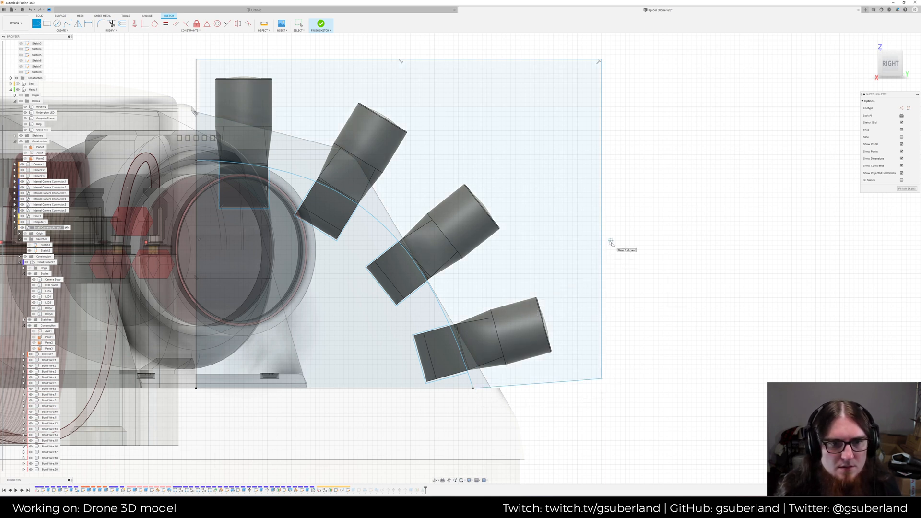
pyautogui.click(319, 23)
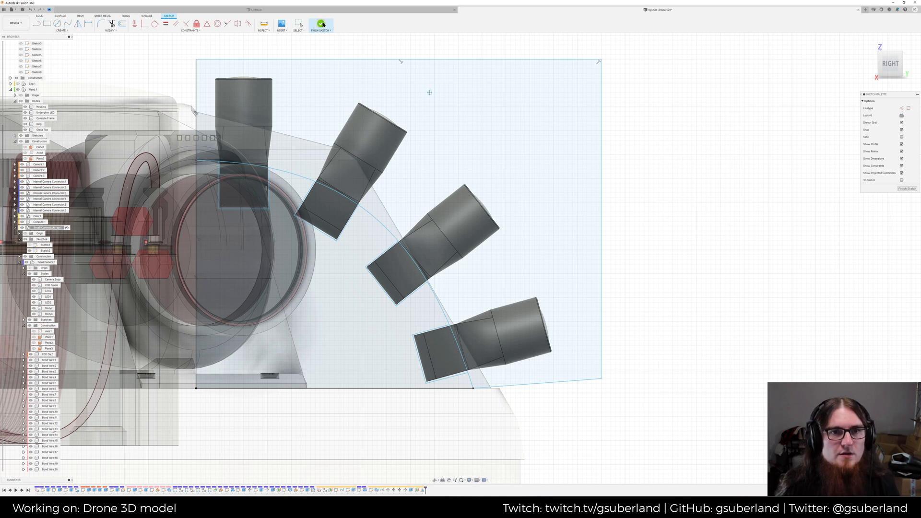
pyautogui.click(482, 129)
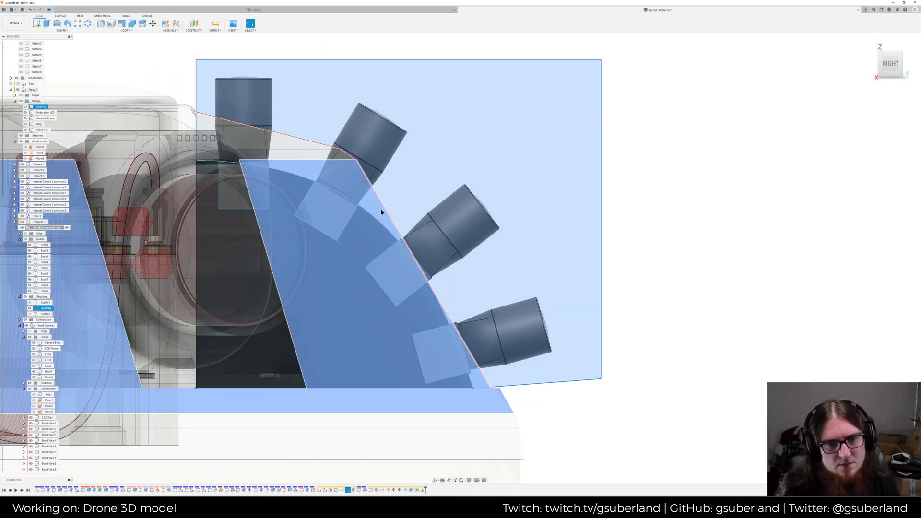
pyautogui.keyDown('shift'); pyautogui.click(304, 152); pyautogui.keyUp('shift')
pyautogui.click(817, 166)
pyautogui.keyDown('shift'); pyautogui.moveTo(817, 165); pyautogui.dragTo(662, 206, button='middle'); pyautogui.keyUp('shift')
pyautogui.rightClick(42, 107)
pyautogui.keyDown('shift'); pyautogui.moveTo(795, 223); pyautogui.dragTo(446, 144, button='middle'); pyautogui.keyUp('shift')
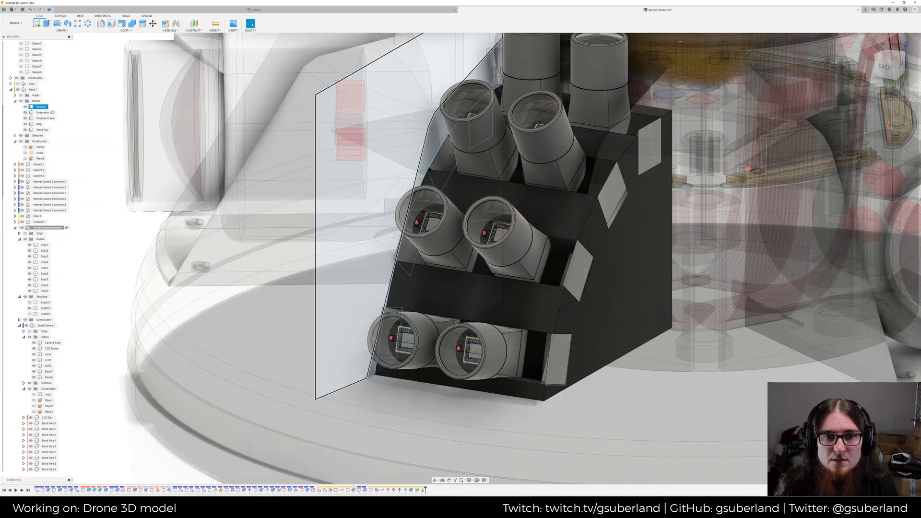
pyautogui.click(432, 140)
pyautogui.keyDown('ctrl'); pyautogui.click(393, 121); pyautogui.keyUp('ctrl')
pyautogui.moveTo(451, 240)
pyautogui.keyDown('shift'); pyautogui.mouseDown(button='middle')
pyautogui.moveTo(504, 225)
pyautogui.moveTo(696, 216)
pyautogui.mouseUp(button='middle'); pyautogui.keyUp('shift')
pyautogui.keyDown('shift'); pyautogui.moveTo(413, 259); pyautogui.dragTo(507, 233, button='middle'); pyautogui.keyUp('shift')
pyautogui.press('Escape')
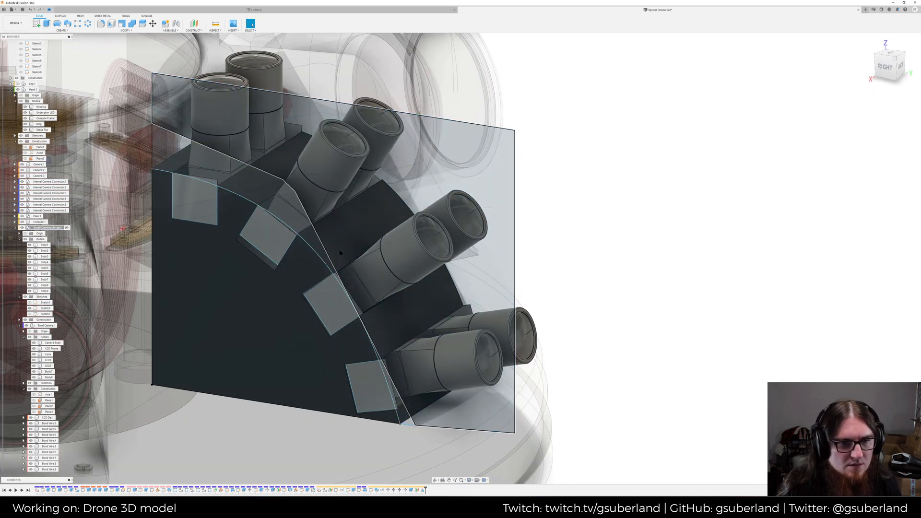
# Move the second corner body from the top and its mirrored counterpart slightly up and outward
pyautogui.click(269, 234)
pyautogui.keyDown('shift'); pyautogui.moveTo(379, 234); pyautogui.dragTo(162, 289, button='middle'); pyautogui.keyUp('shift')
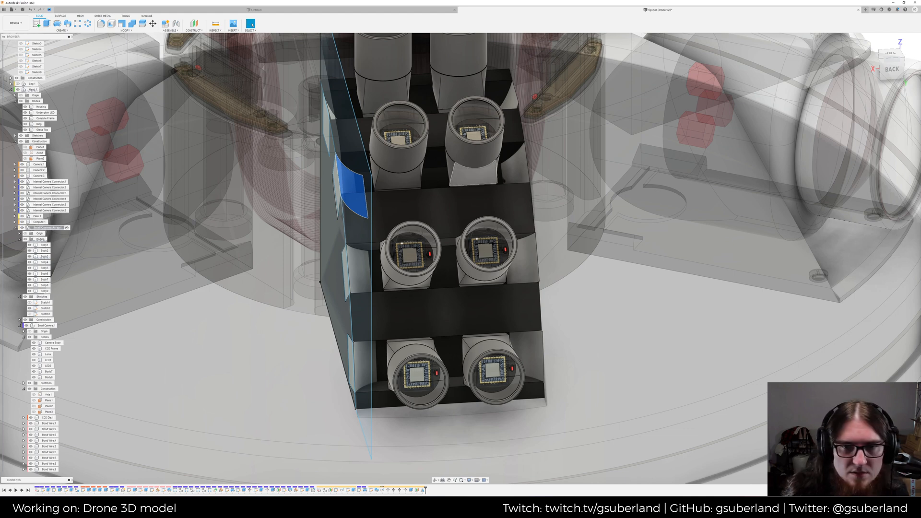
pyautogui.click(505, 183)
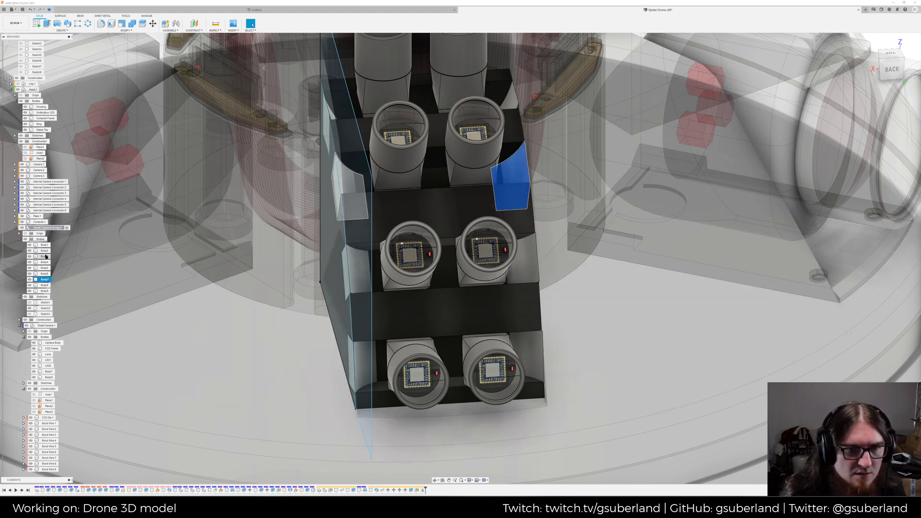
pyautogui.keyDown('ctrl'); pyautogui.click(45, 256); pyautogui.keyUp('ctrl')
pyautogui.keyDown('shift'); pyautogui.moveTo(274, 281); pyautogui.dragTo(255, 241, button='middle'); pyautogui.keyUp('shift')
pyautogui.scroll(4, 228, 211)
pyautogui.scroll(3, 227, 211)
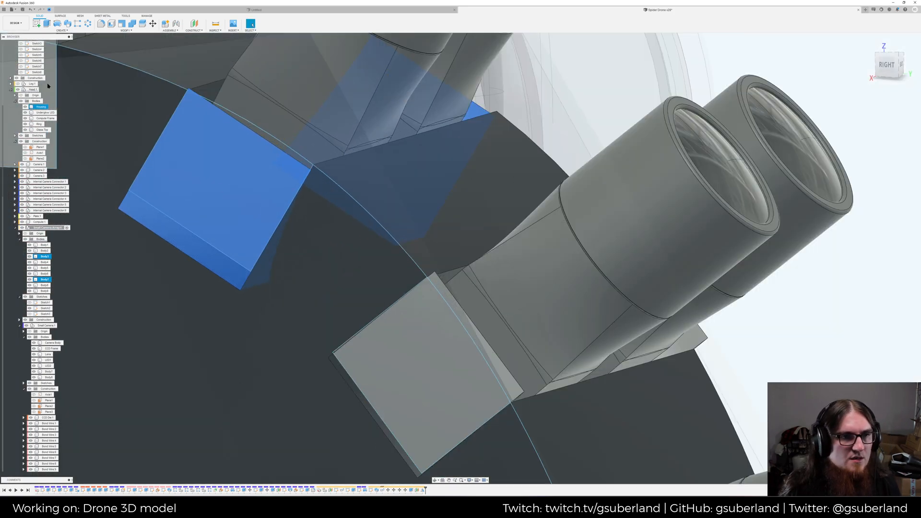
pyautogui.press('m')
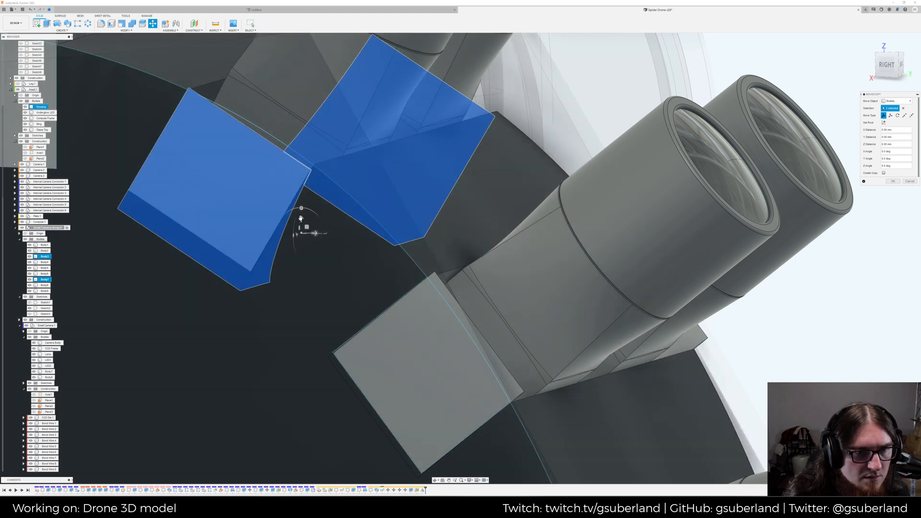
pyautogui.moveTo(305, 211); pyautogui.dragTo(308, 207)
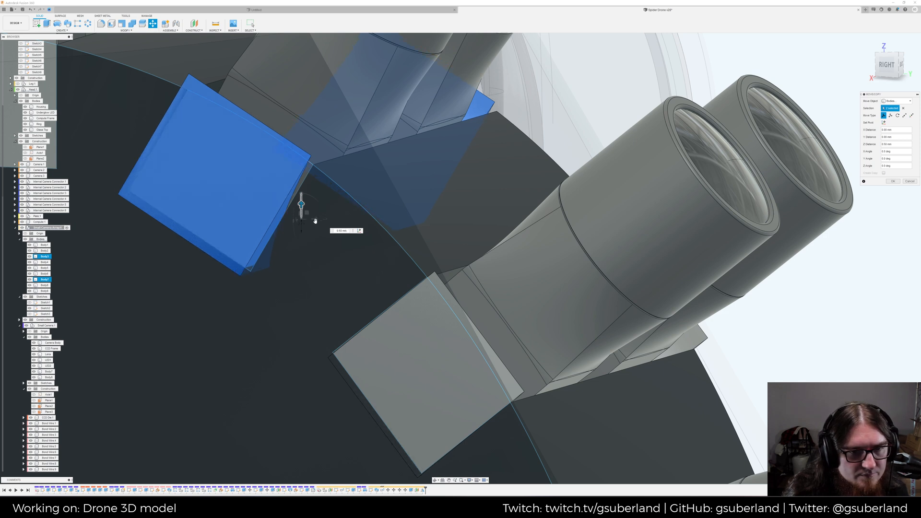
pyautogui.moveTo(314, 220); pyautogui.dragTo(323, 219)
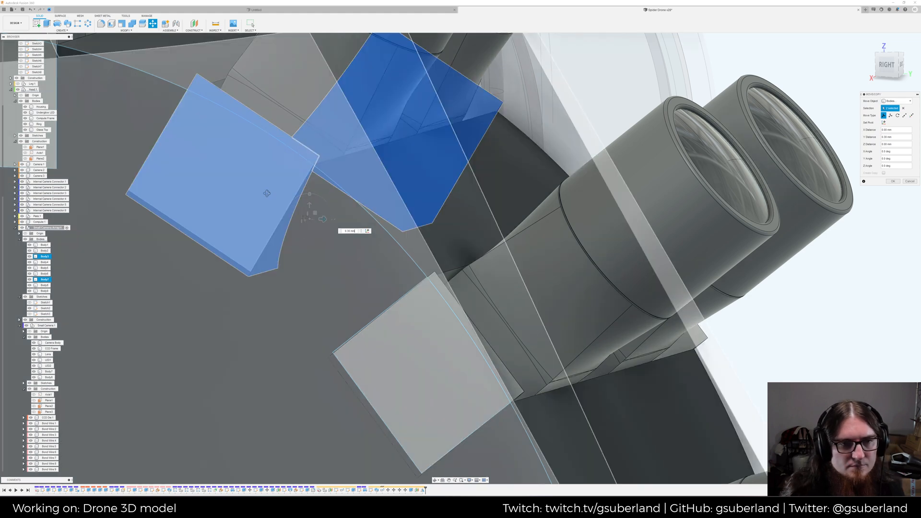
pyautogui.keyDown('shift'); pyautogui.moveTo(266, 192); pyautogui.dragTo(273, 192, button='middle'); pyautogui.keyUp('shift')
pyautogui.press('Return')
pyautogui.scroll(-10, 318, 226)
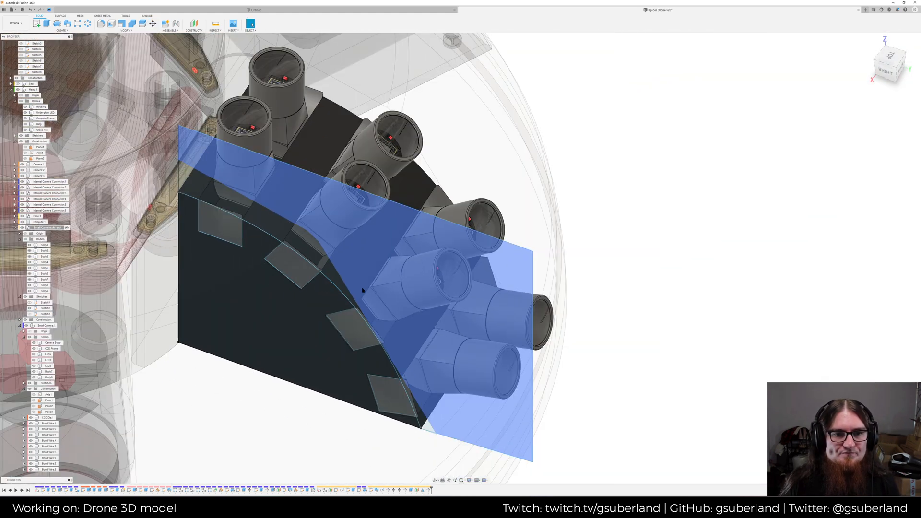
# Hide all eight small camera components of the array
pyautogui.keyDown('shift'); pyautogui.moveTo(508, 287); pyautogui.dragTo(355, 295, button='middle'); pyautogui.keyUp('shift')
pyautogui.moveTo(643, 309); pyautogui.dragTo(416, 319, button='middle')
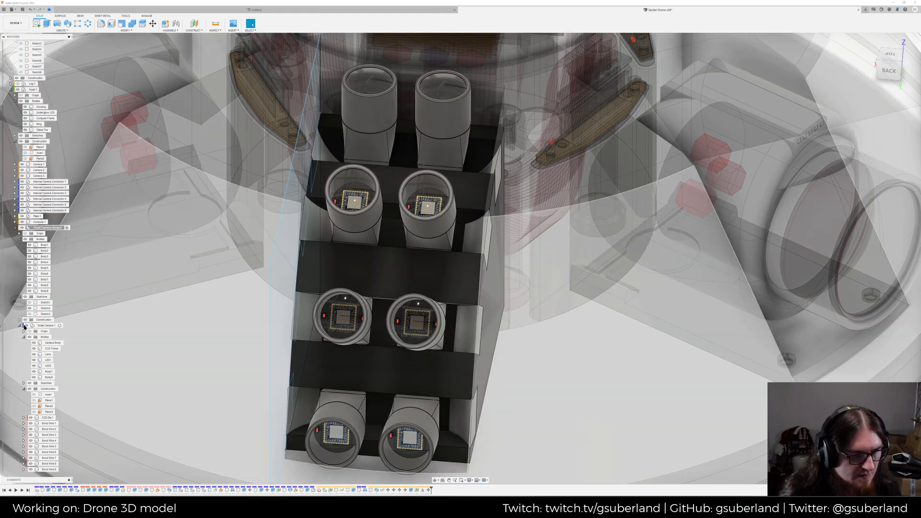
pyautogui.click(20, 326)
pyautogui.click(44, 366)
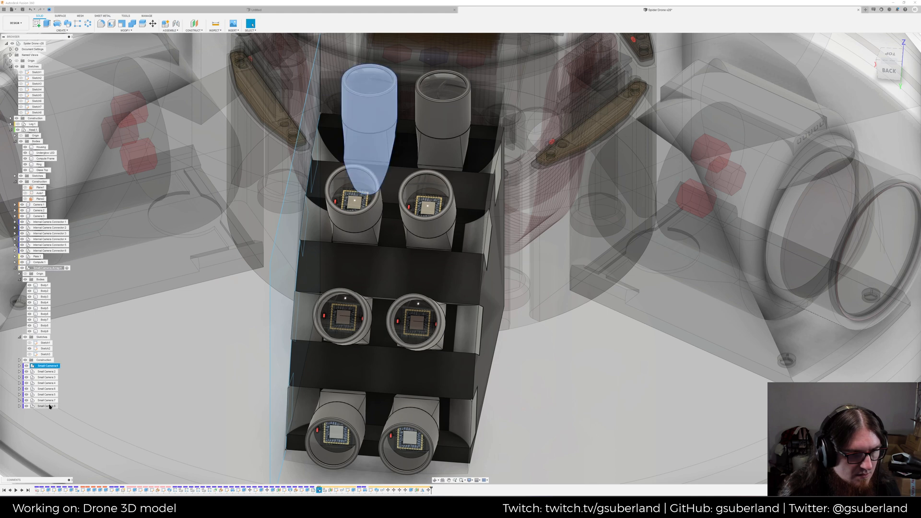
pyautogui.keyDown('shift'); pyautogui.click(46, 400); pyautogui.keyUp('shift')
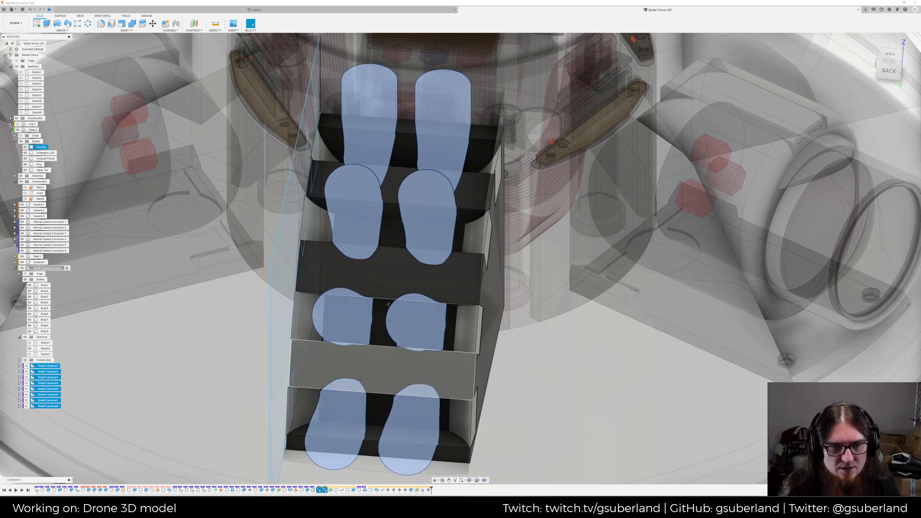
pyautogui.moveTo(272, 367); pyautogui.dragTo(310, 288, button='middle')
pyautogui.click(118, 454)
# Extrude the sketch region outside the curved edge 21 mm across the array as a cut, hiding the head's main bodies and checking the objects to cut
pyautogui.keyDown('shift'); pyautogui.moveTo(422, 247); pyautogui.dragTo(287, 192, button='middle'); pyautogui.keyUp('shift')
pyautogui.click(463, 75)
pyautogui.keyDown('shift'); pyautogui.click(321, 82); pyautogui.keyUp('shift')
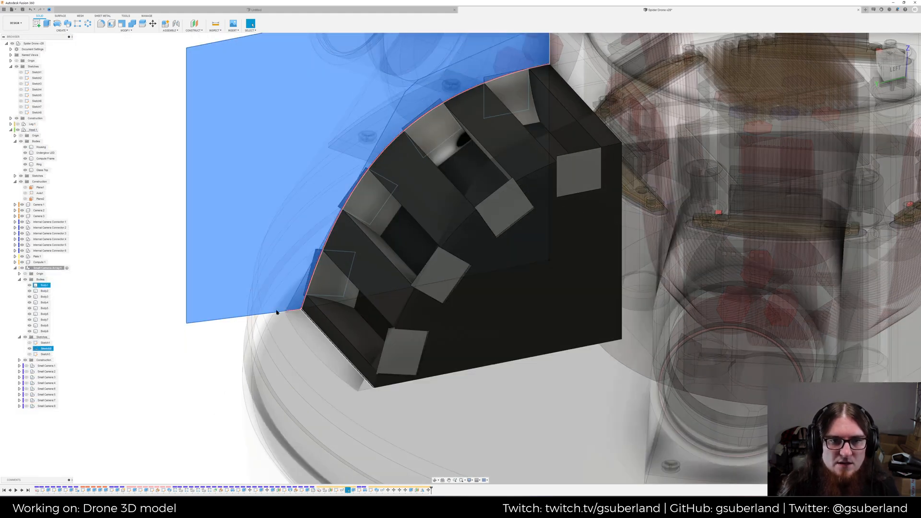
pyautogui.click(46, 24)
pyautogui.keyDown('shift'); pyautogui.moveTo(168, 304); pyautogui.dragTo(226, 283, button='middle'); pyautogui.keyUp('shift')
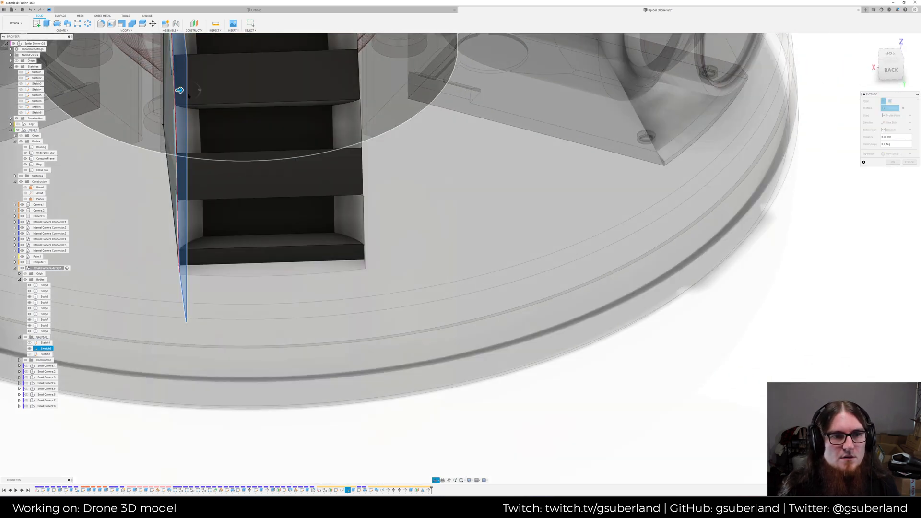
pyautogui.moveTo(378, 99); pyautogui.dragTo(373, 101)
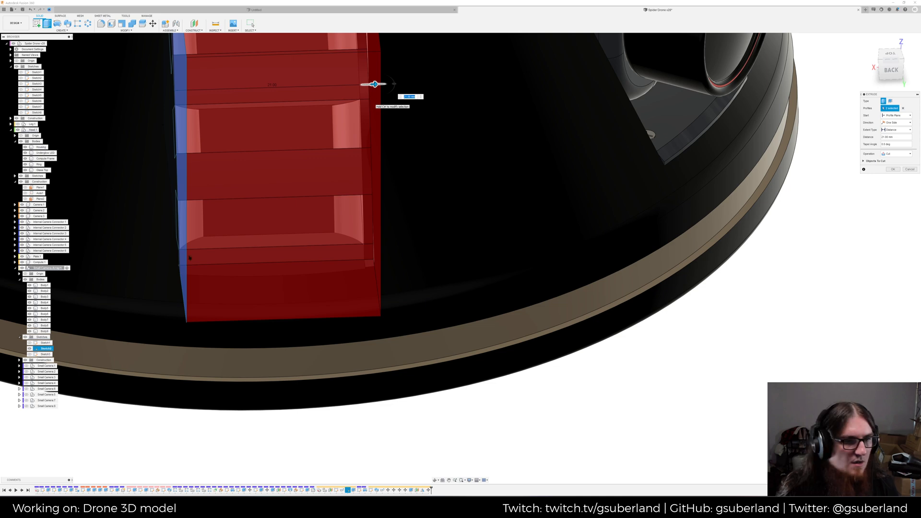
pyautogui.click(21, 141)
pyautogui.keyDown('shift'); pyautogui.moveTo(498, 214); pyautogui.dragTo(467, 426, button='middle'); pyautogui.keyUp('shift')
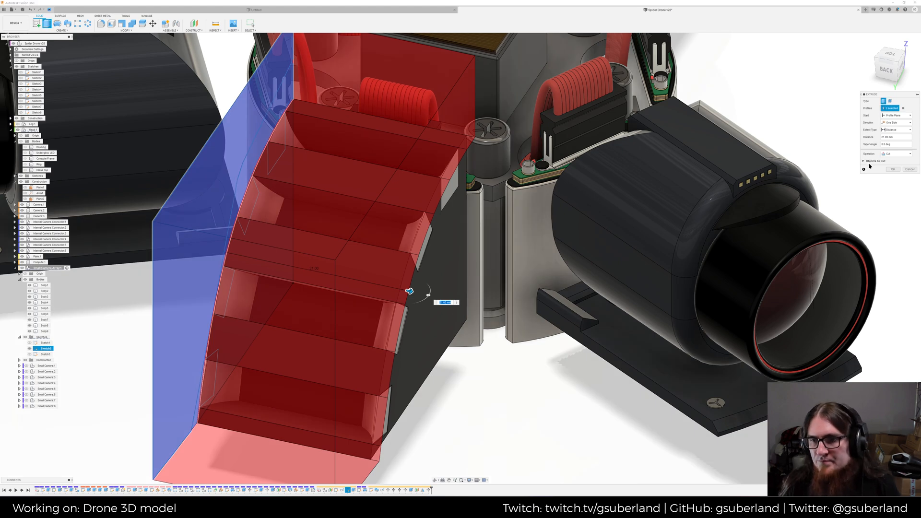
pyautogui.click(863, 161)
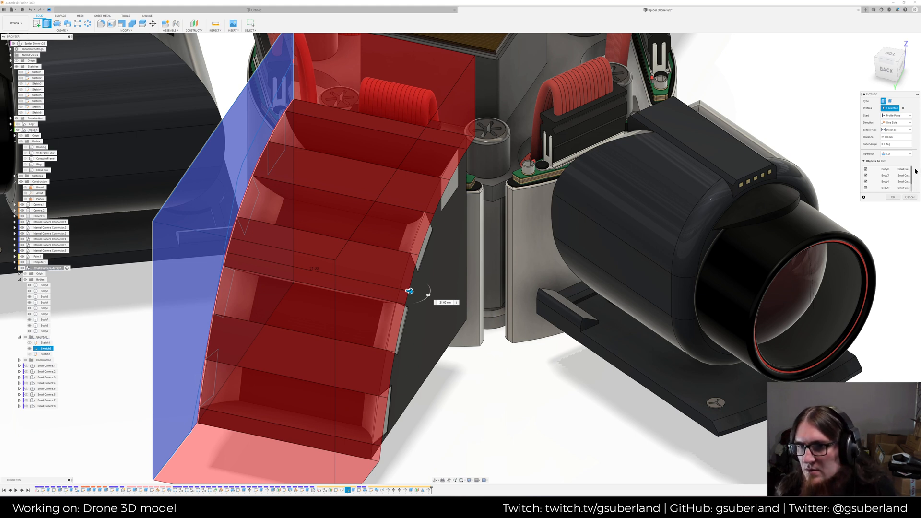
pyautogui.keyDown('shift'); pyautogui.moveTo(459, 279); pyautogui.dragTo(389, 245, button='middle'); pyautogui.keyUp('shift')
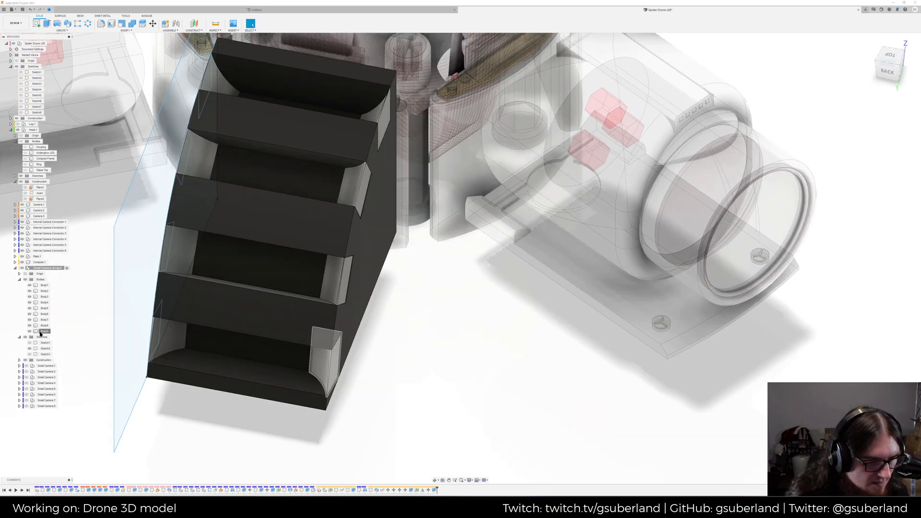
# Join all the block and corner bodies of the small camera array into a single body with Combine
pyautogui.click(44, 331)
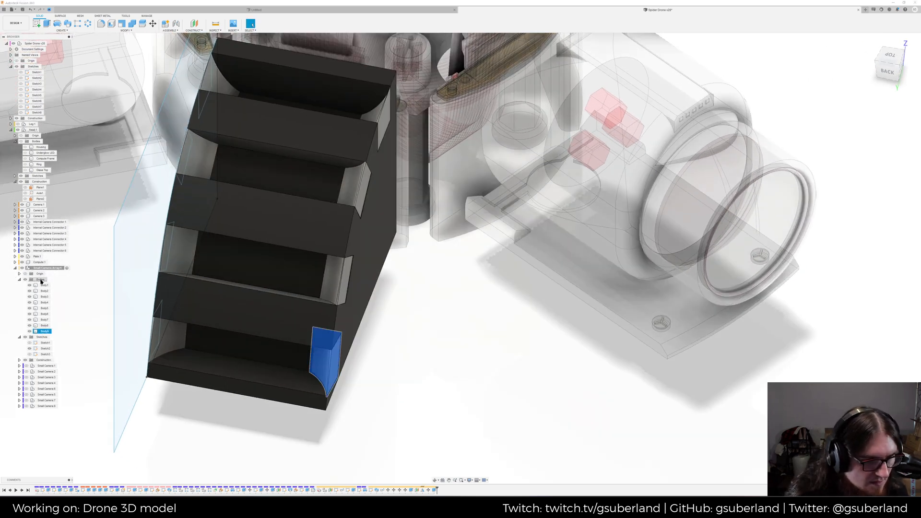
pyautogui.keyDown('shift'); pyautogui.click(42, 285); pyautogui.keyUp('shift')
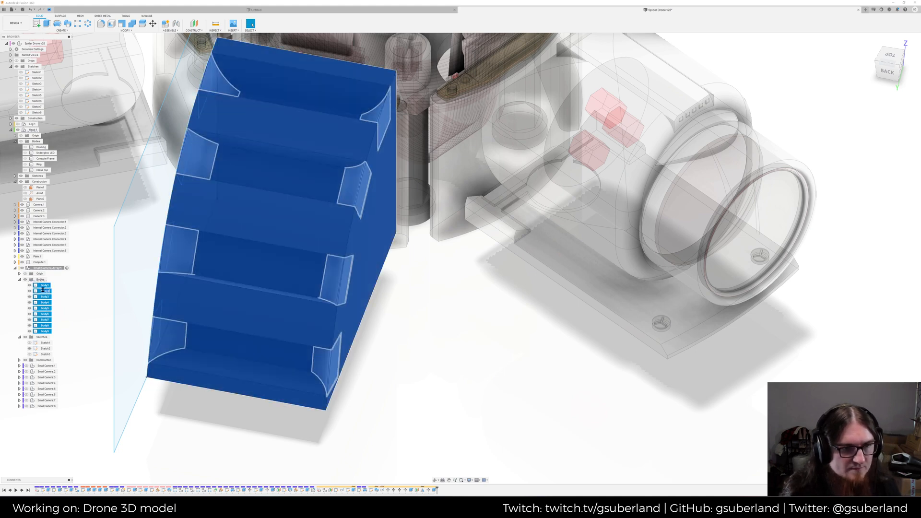
pyautogui.click(476, 437)
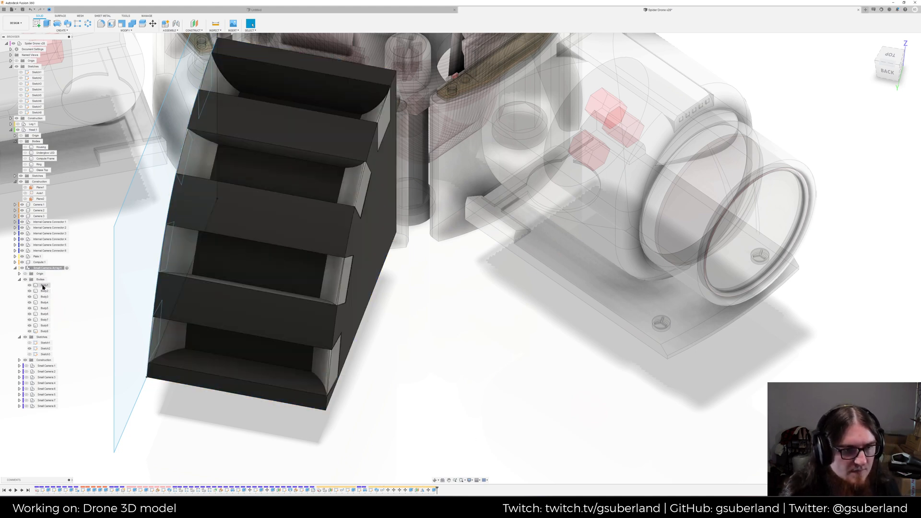
pyautogui.click(43, 286)
pyautogui.keyDown('shift'); pyautogui.click(43, 331); pyautogui.keyUp('shift')
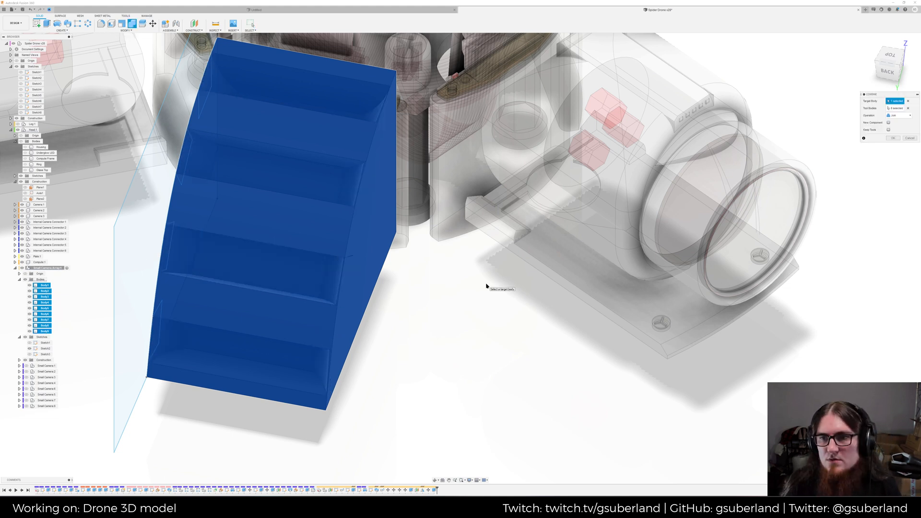
pyautogui.press('Escape')
pyautogui.scroll(-3, 419, 339)
pyautogui.moveTo(416, 346)
pyautogui.keyDown('shift'); pyautogui.mouseDown(button='middle')
pyautogui.moveTo(353, 334)
pyautogui.moveTo(382, 340)
pyautogui.mouseUp(button='middle'); pyautogui.keyUp('shift')
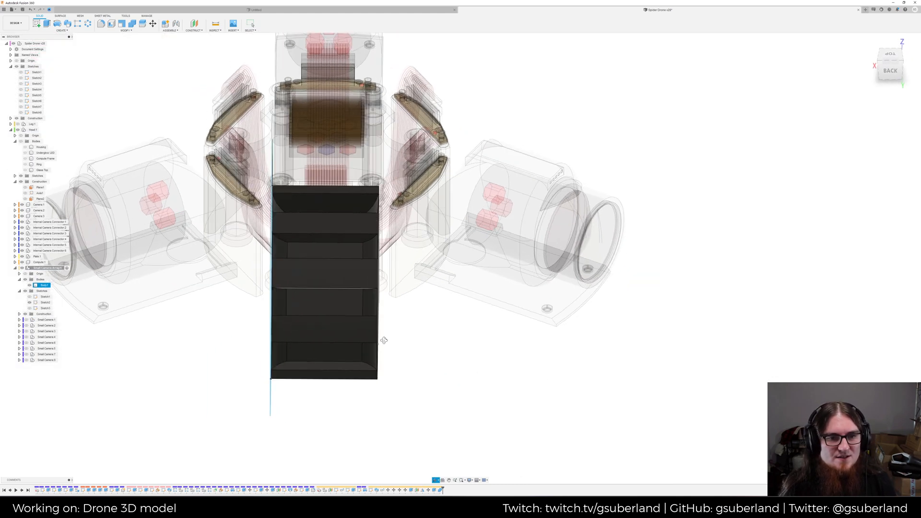
# Hide the array's side sketch and show all eight small camera components again
pyautogui.click(137, 384)
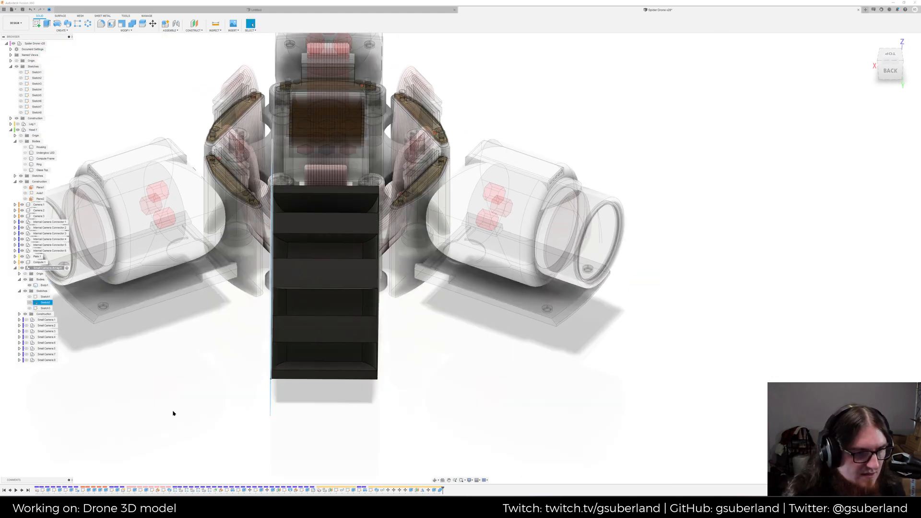
pyautogui.keyDown('shift'); pyautogui.moveTo(238, 355); pyautogui.dragTo(229, 354, button='middle'); pyautogui.keyUp('shift')
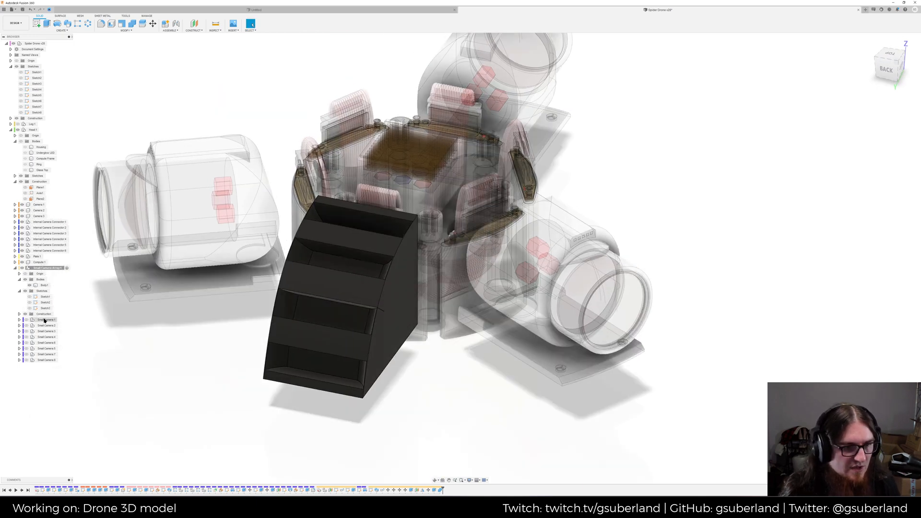
pyautogui.click(45, 320)
pyautogui.keyDown('shift'); pyautogui.click(44, 360); pyautogui.keyUp('shift')
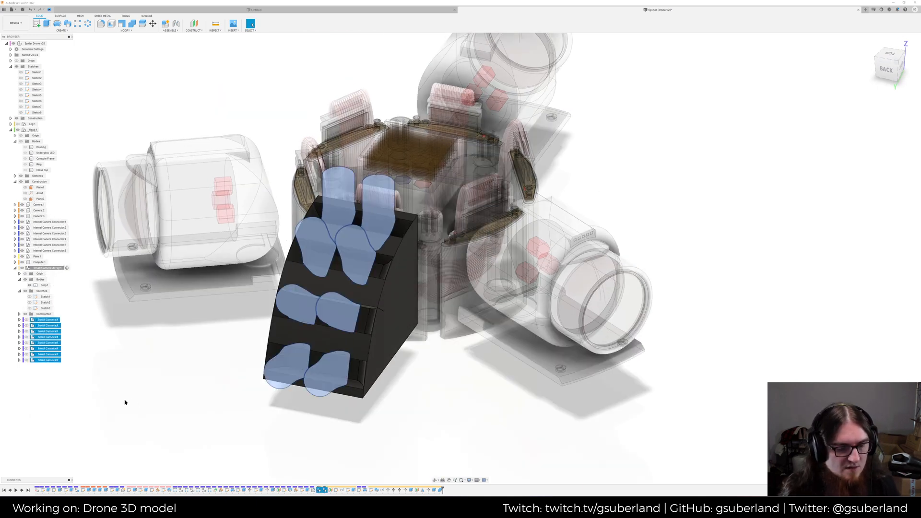
pyautogui.click(160, 403)
pyautogui.keyDown('shift'); pyautogui.moveTo(170, 392); pyautogui.dragTo(191, 387, button='middle'); pyautogui.keyUp('shift')
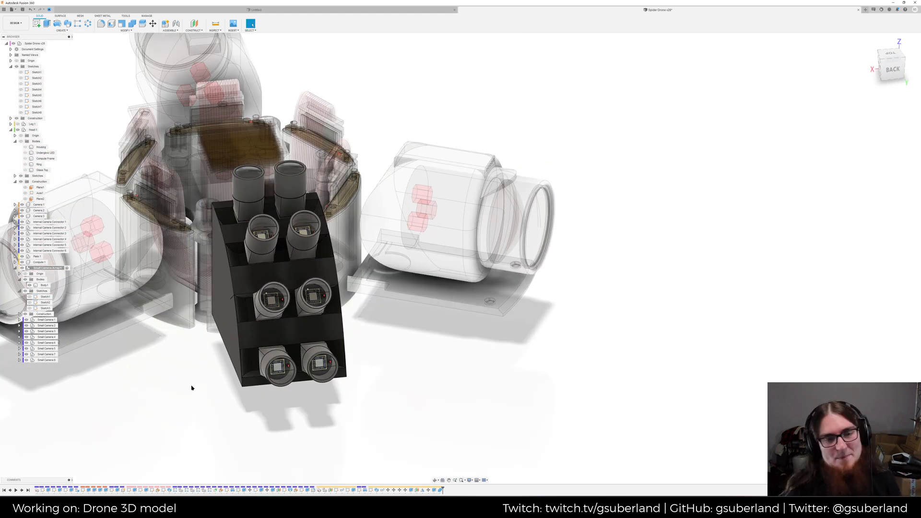
# Show the head's main bodies again and make the head the active component
pyautogui.scroll(3, 189, 346)
pyautogui.keyDown('shift'); pyautogui.moveTo(444, 287); pyautogui.dragTo(438, 287, button='middle'); pyautogui.keyUp('shift')
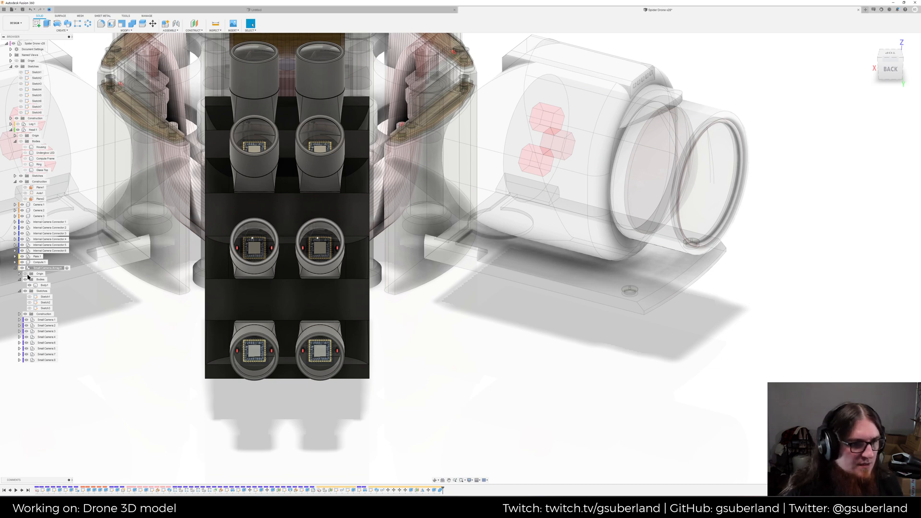
pyautogui.click(15, 268)
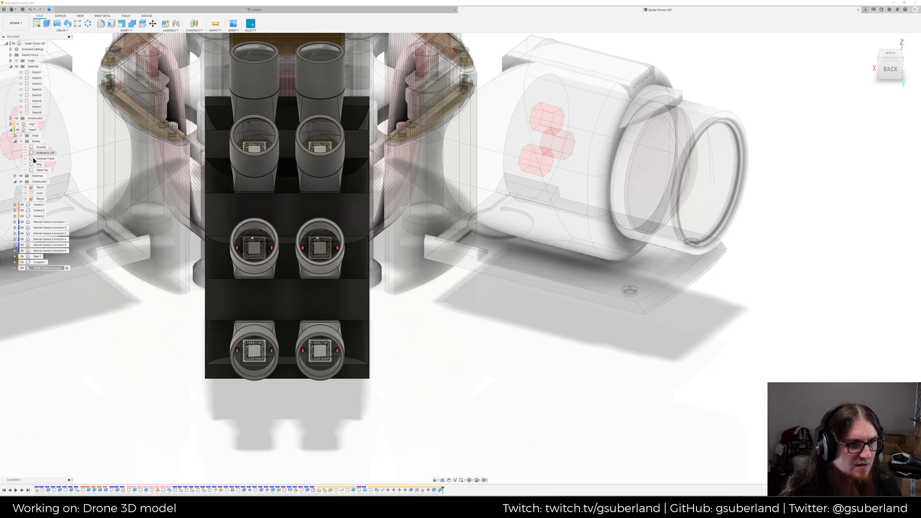
pyautogui.click(20, 141)
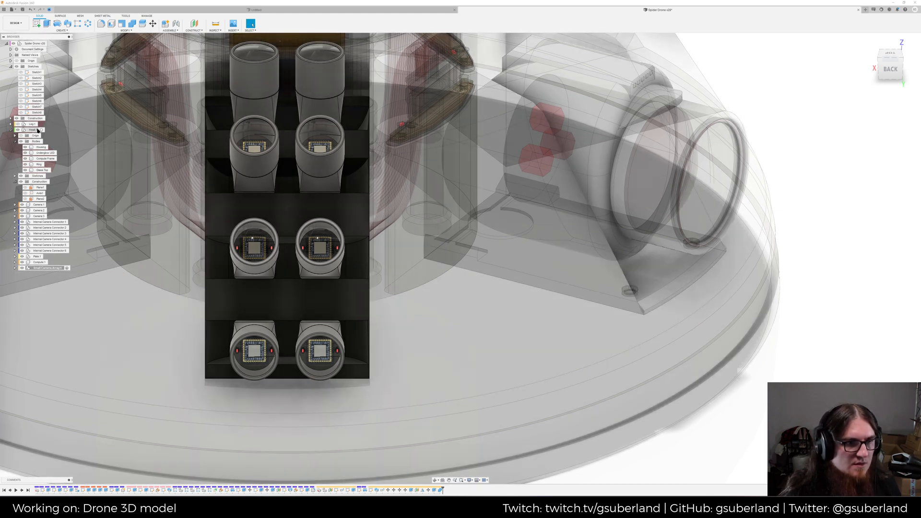
pyautogui.click(41, 130)
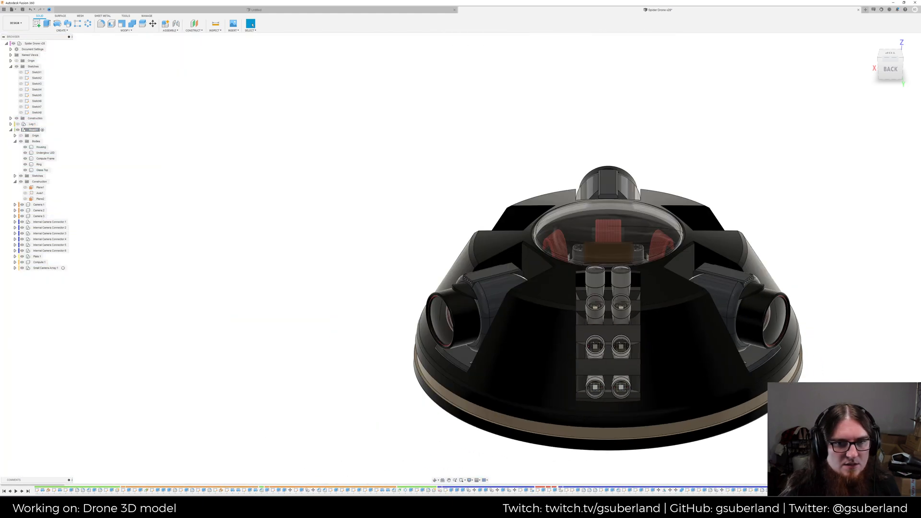
# Save the drone design with the completed small camera array
pyautogui.keyDown('shift'); pyautogui.moveTo(576, 268); pyautogui.dragTo(463, 294, button='middle'); pyautogui.keyUp('shift')
pyautogui.hotkey('ctrl', 's')
pyautogui.press('Return')
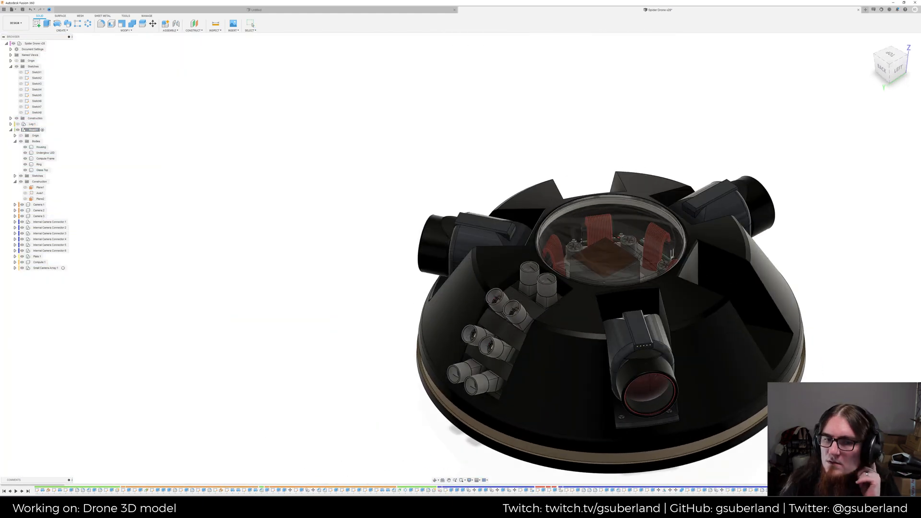
# Create a full circular pattern of the small camera array component around the head's vertical construction axis, with a quantity of 3
pyautogui.scroll(5, 446, 260)
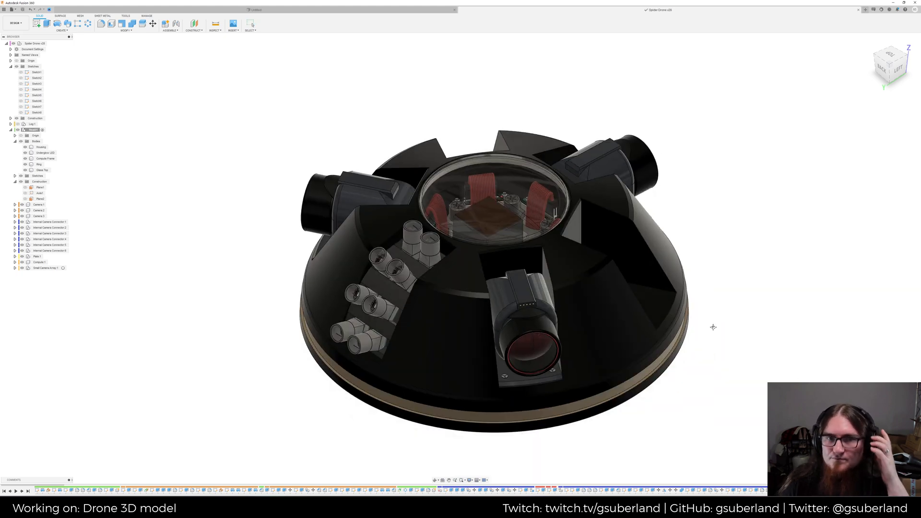
pyautogui.scroll(2, 446, 260)
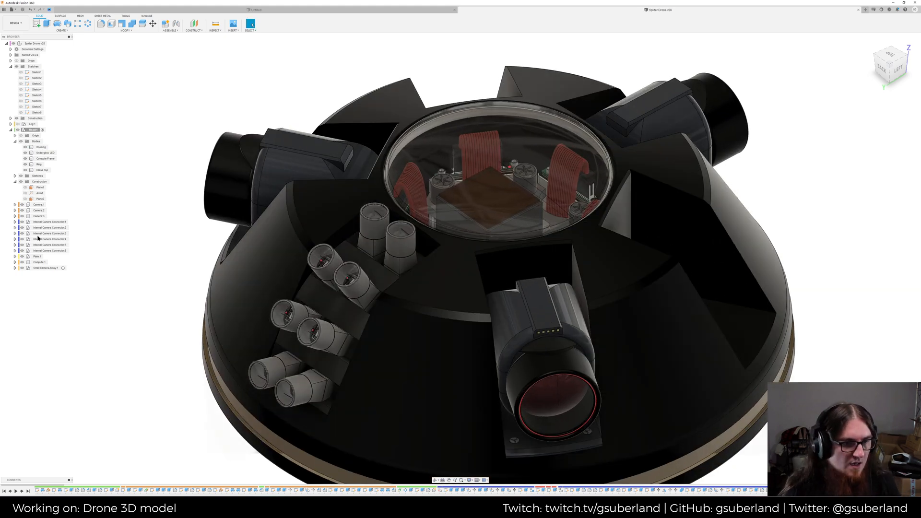
pyautogui.click(61, 268)
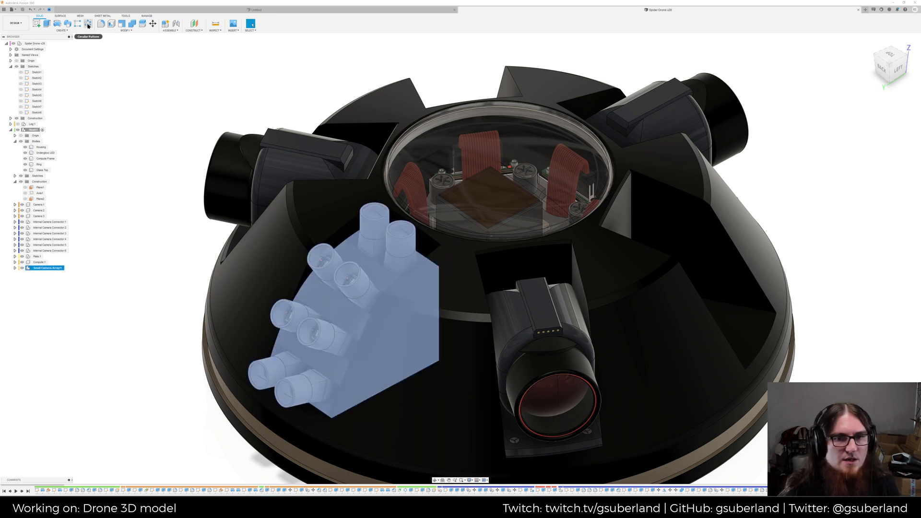
pyautogui.click(25, 193)
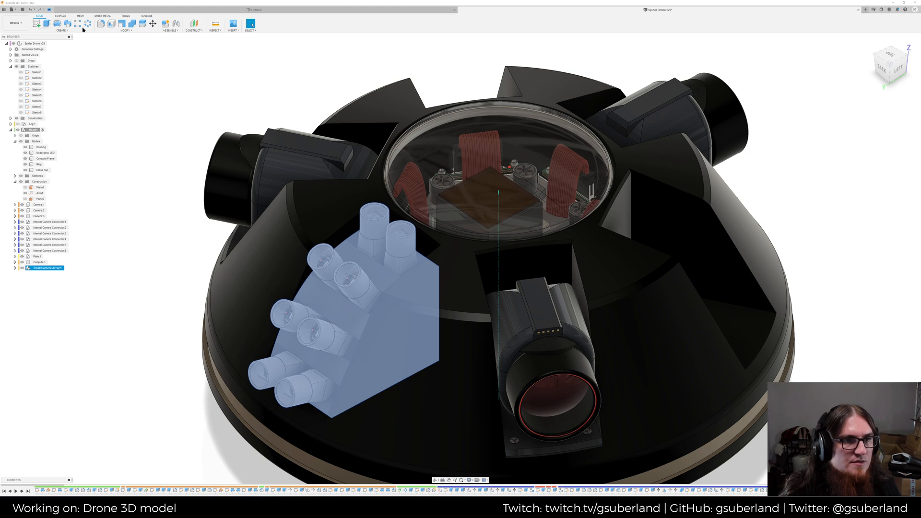
pyautogui.press('Return')
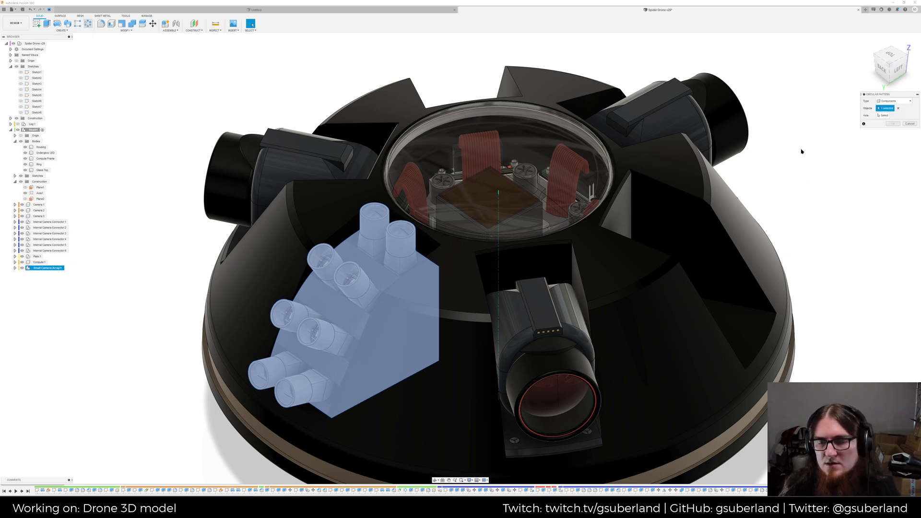
pyautogui.click(40, 192)
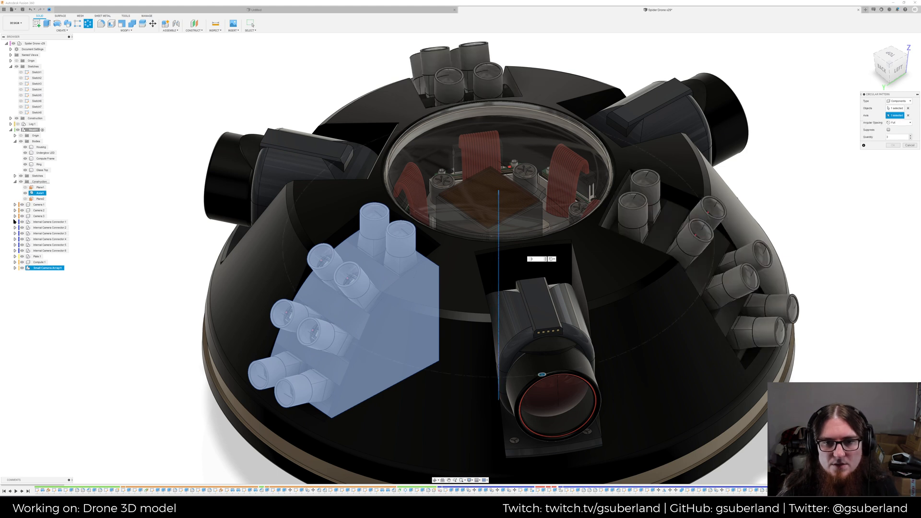
pyautogui.keyDown('shift'); pyautogui.moveTo(844, 182); pyautogui.dragTo(847, 183, button='middle'); pyautogui.keyUp('shift')
pyautogui.click(892, 144)
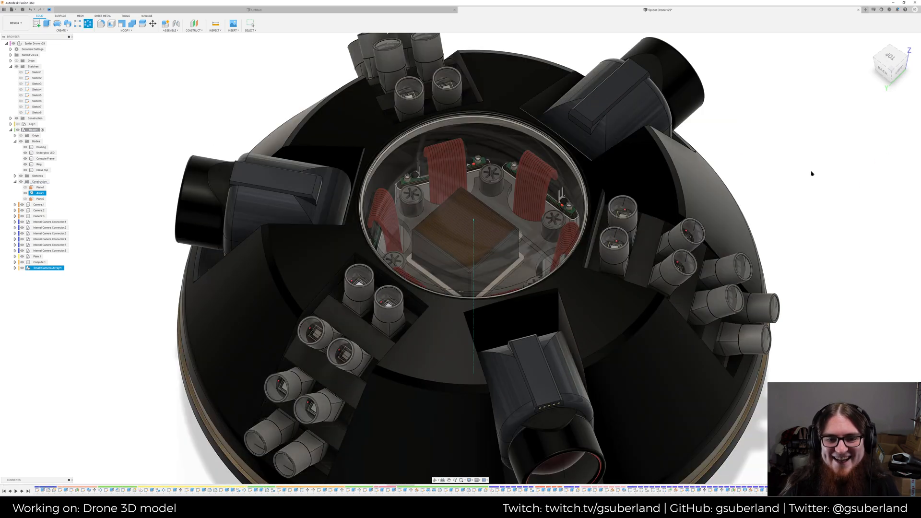
pyautogui.scroll(-2, 811, 173)
pyautogui.scroll(-4, 807, 174)
pyautogui.moveTo(818, 197); pyautogui.dragTo(688, 273, button='middle')
pyautogui.scroll(3, 621, 206)
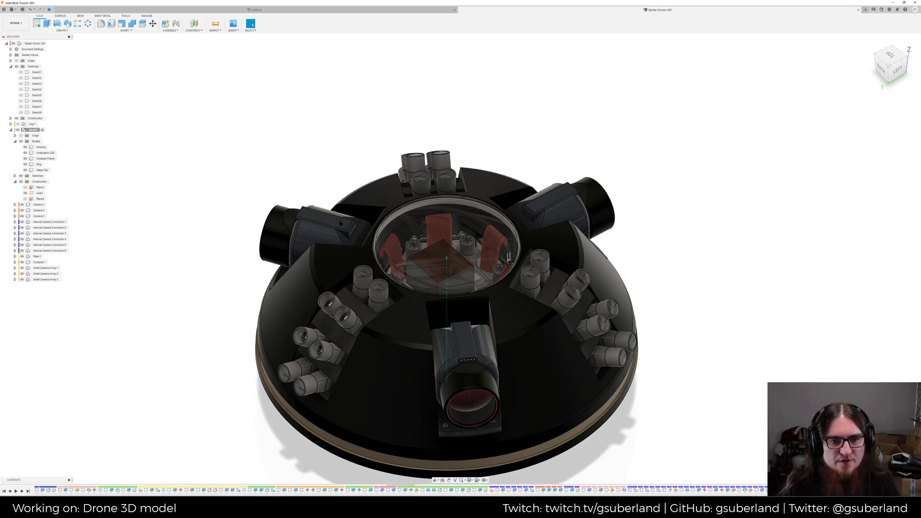
# Apply the Powder Coat - Rough (Black) appearance to the outer cylindrical faces of the small camera tubes
pyautogui.press('a')
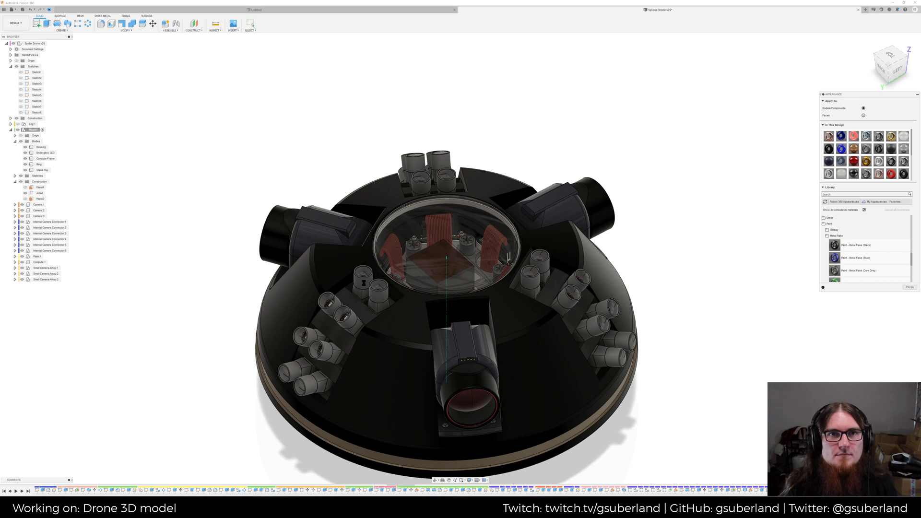
pyautogui.scroll(4, 364, 284)
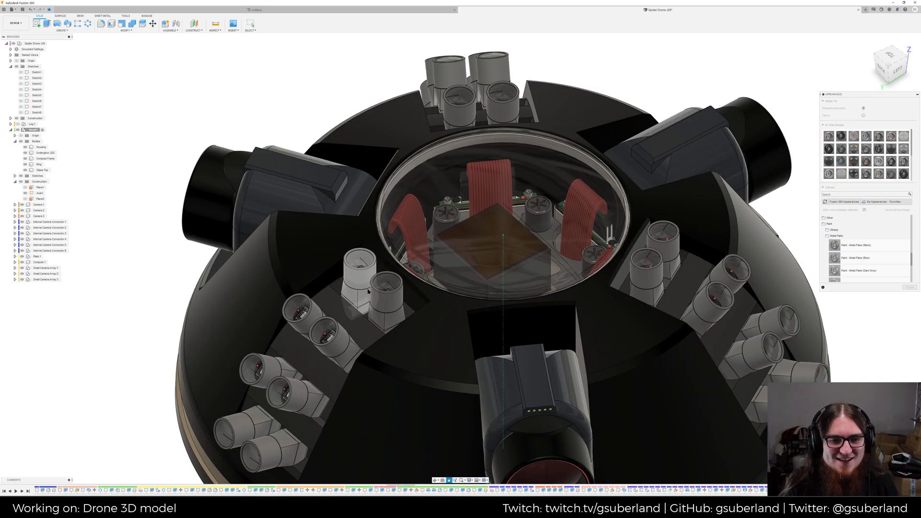
pyautogui.scroll(2, 367, 289)
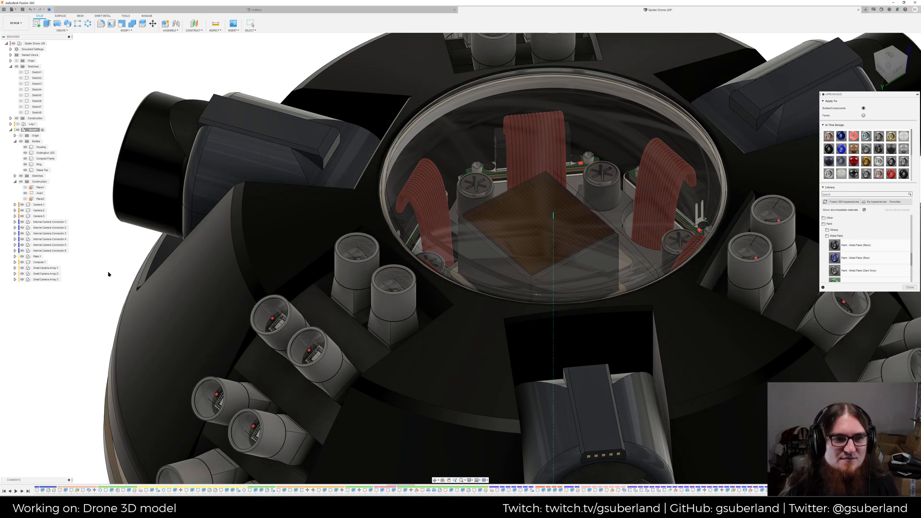
pyautogui.moveTo(112, 272); pyautogui.dragTo(72, 276, button='middle')
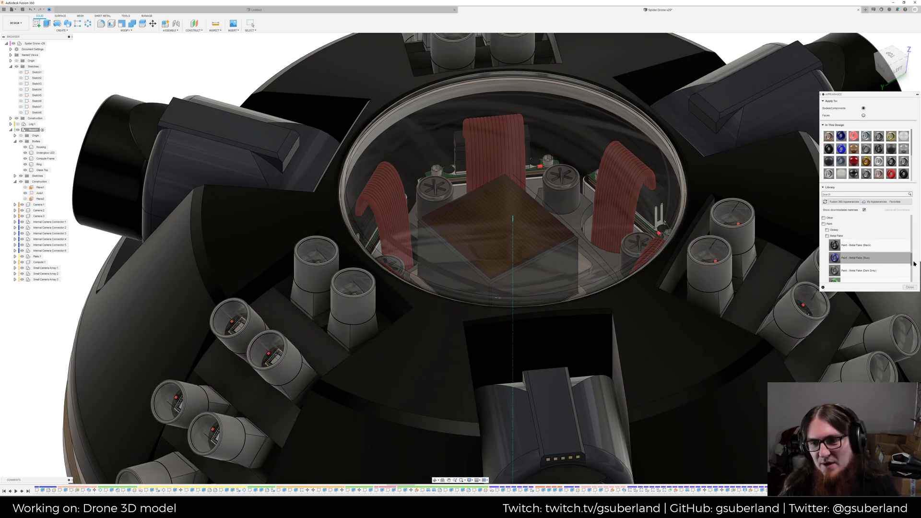
pyautogui.moveTo(912, 262)
pyautogui.mouseDown()
pyautogui.moveTo(917, 283)
pyautogui.moveTo(918, 233)
pyautogui.mouseUp()
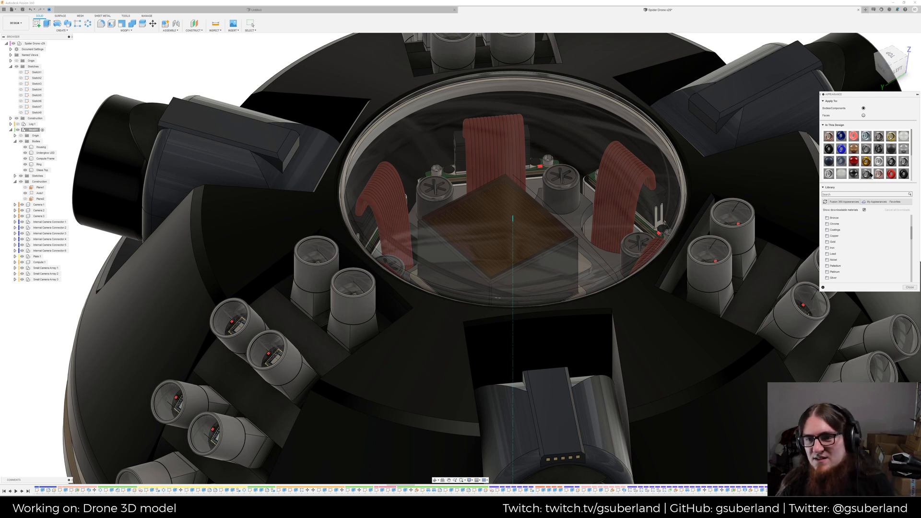
pyautogui.scroll(-3, 826, 156)
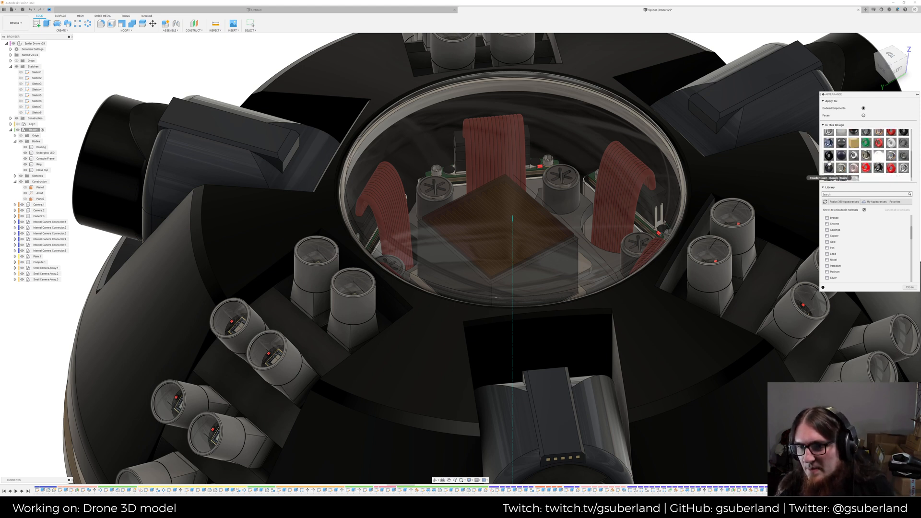
pyautogui.click(864, 115)
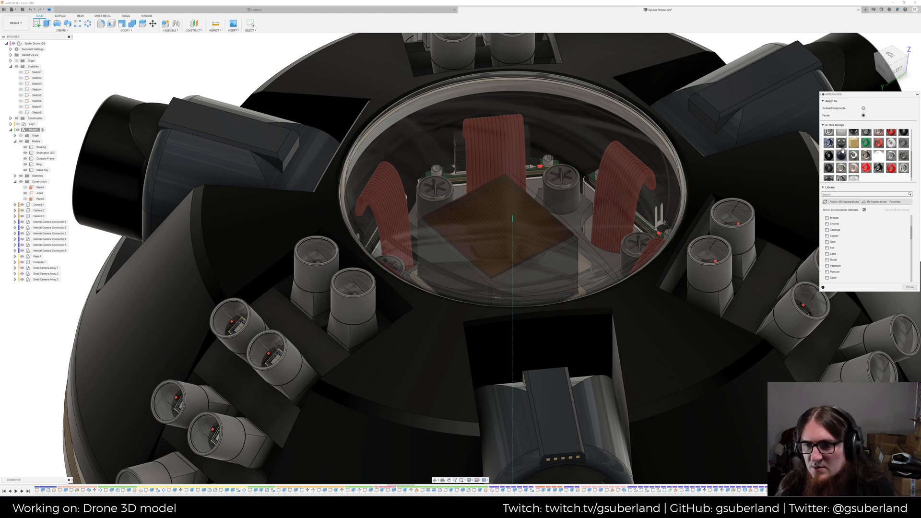
pyautogui.moveTo(465, 238); pyautogui.dragTo(353, 301)
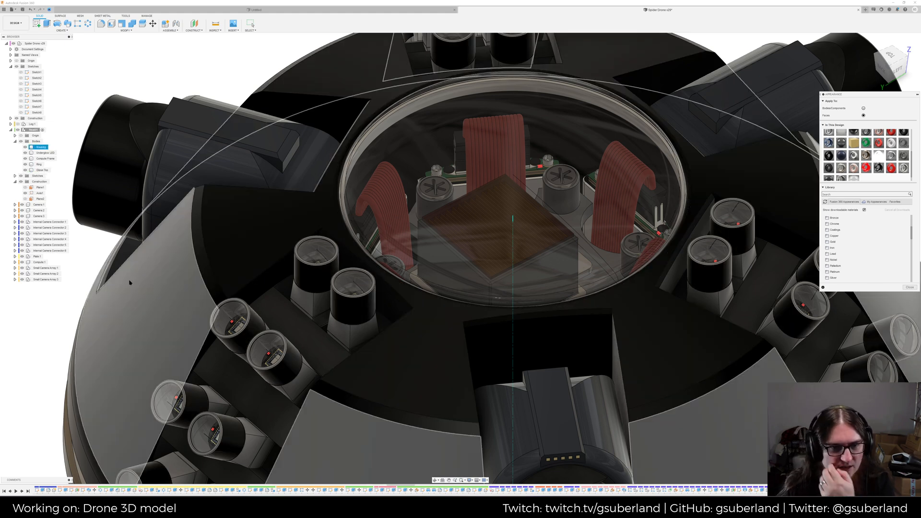
pyautogui.scroll(-3, 74, 289)
pyautogui.scroll(-3, 60, 282)
pyautogui.keyDown('shift'); pyautogui.moveTo(497, 347); pyautogui.dragTo(537, 288, button='middle'); pyautogui.keyUp('shift')
pyautogui.click(908, 287)
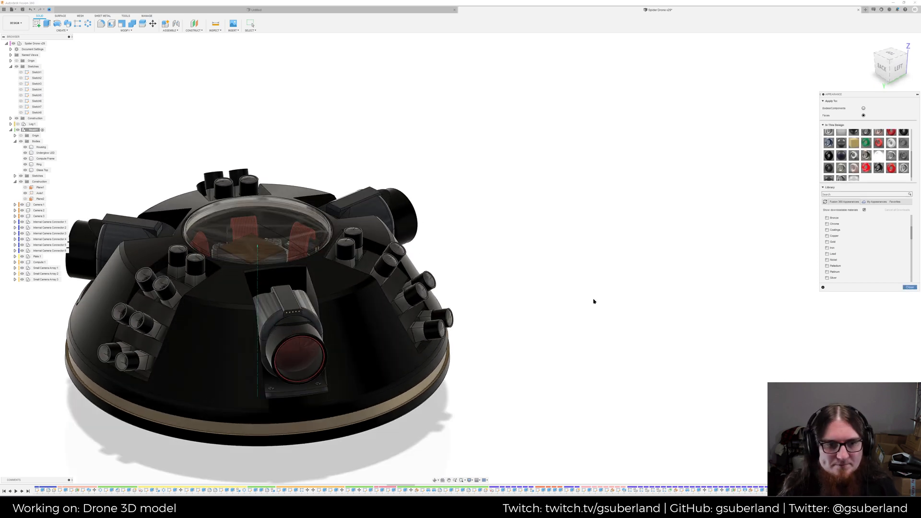
# Save the design with the patterned arrays and blackened camera tubes
pyautogui.moveTo(216, 56); pyautogui.dragTo(400, 55, button='middle')
pyautogui.hotkey('ctrl', 's')
pyautogui.press('Return')
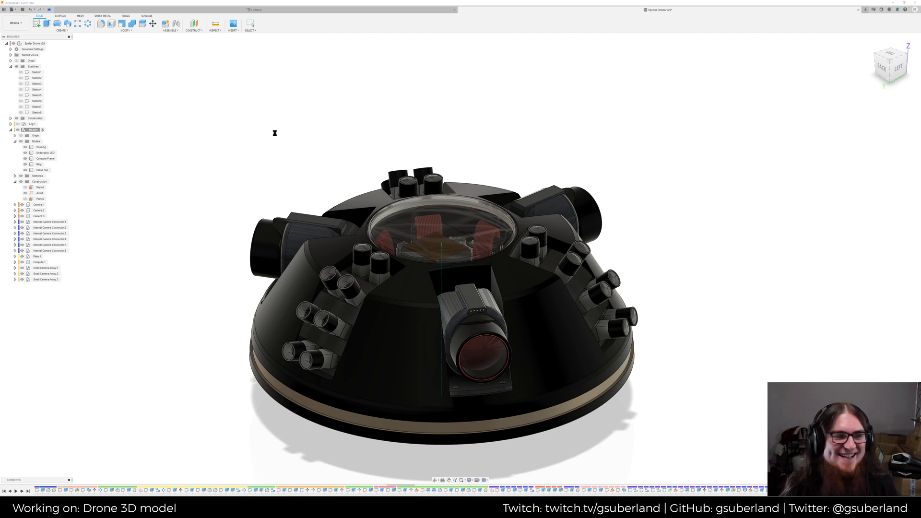
# Hide the head's vertical construction axis
pyautogui.moveTo(271, 142); pyautogui.dragTo(244, 129, button='middle')
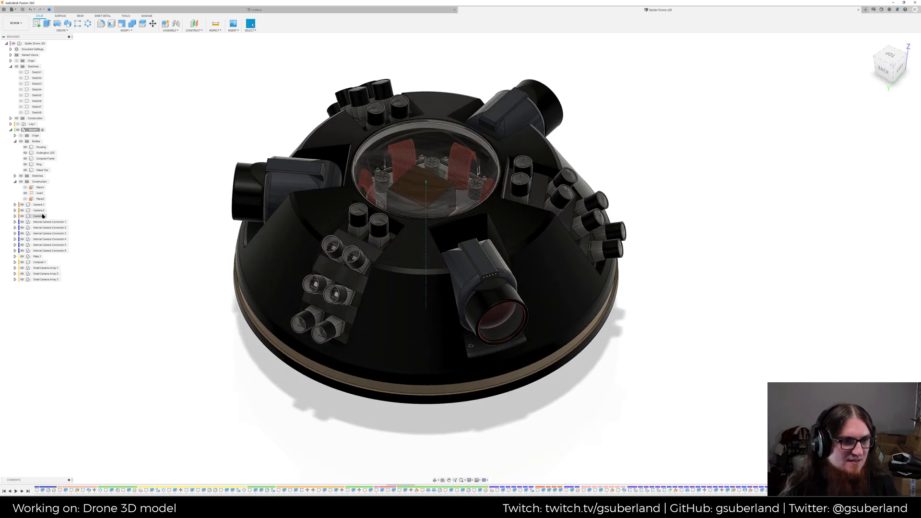
pyautogui.click(30, 193)
pyautogui.press('v')
pyautogui.moveTo(150, 147); pyautogui.dragTo(117, 140, button='middle')
pyautogui.scroll(2, 174, 164)
pyautogui.keyDown('shift'); pyautogui.moveTo(127, 172); pyautogui.dragTo(110, 139, button='middle'); pyautogui.keyUp('shift')
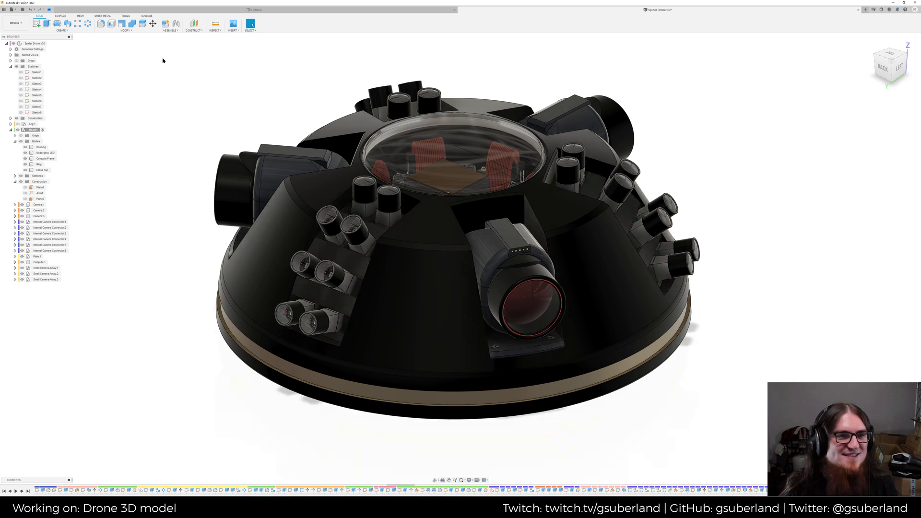
pyautogui.moveTo(175, 68); pyautogui.dragTo(173, 73, button='middle')
pyautogui.click(454, 480)
pyautogui.moveTo(453, 291); pyautogui.dragTo(454, 290)
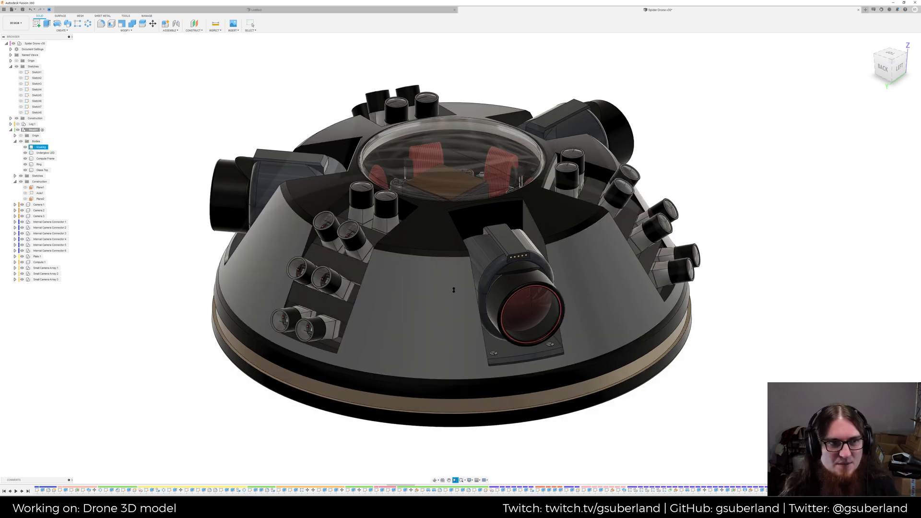
# Switch from the Design workspace to the Render workspace with the whole drone head in view
pyautogui.press('Escape')
pyautogui.click(14, 23)
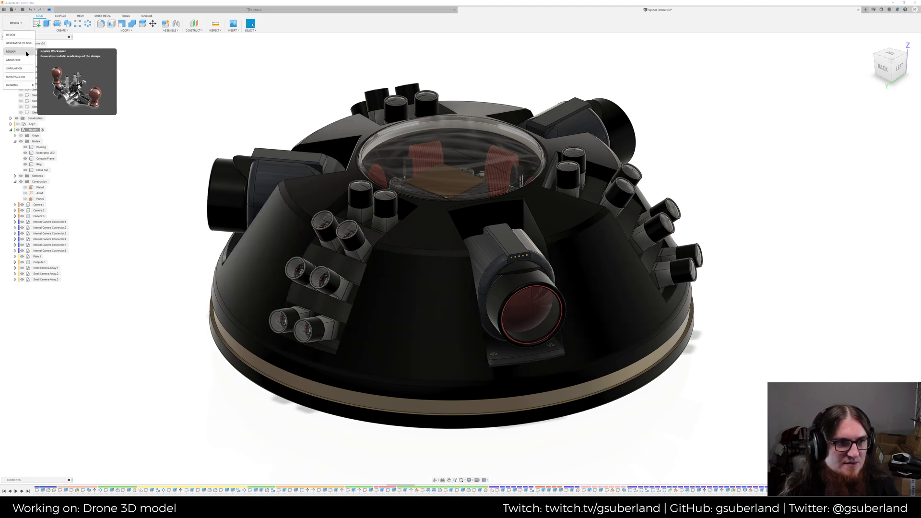
pyautogui.click(24, 52)
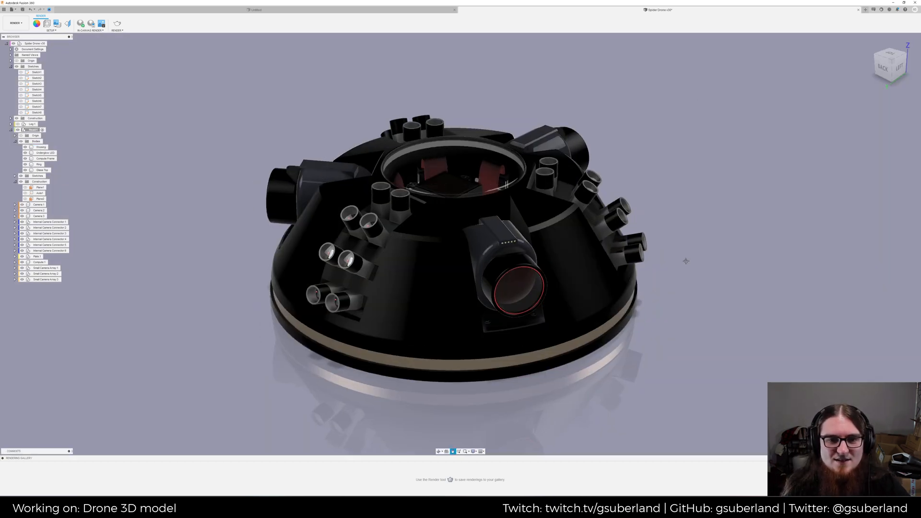
pyautogui.scroll(2, 687, 259)
pyautogui.moveTo(687, 259); pyautogui.dragTo(721, 254, button='middle')
pyautogui.scroll(-1, 721, 254)
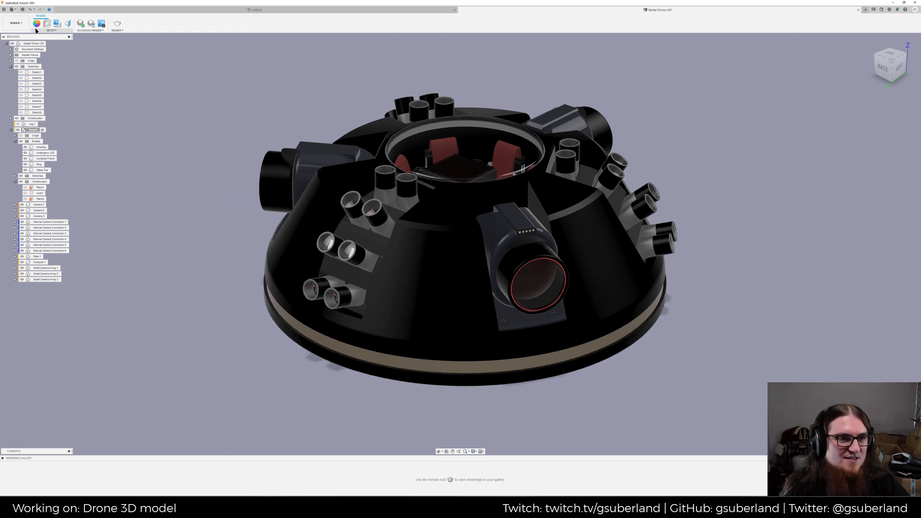
# Change the scene's solid background color to a muted blue-grey and close the scene settings
pyautogui.click(36, 24)
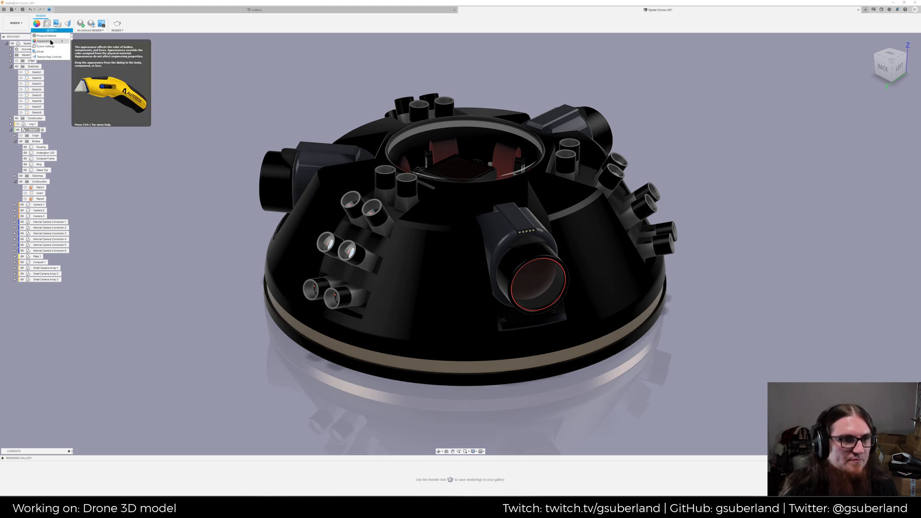
pyautogui.click(47, 24)
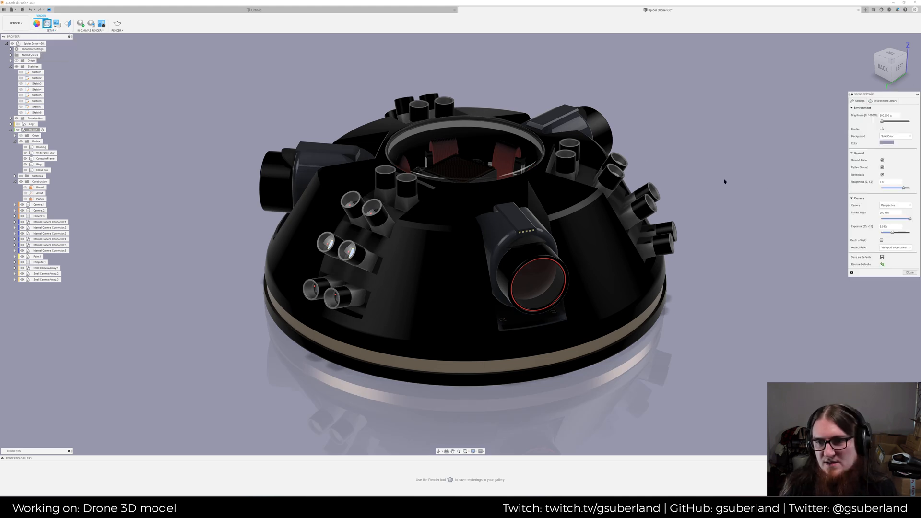
pyautogui.click(882, 143)
pyautogui.click(815, 96)
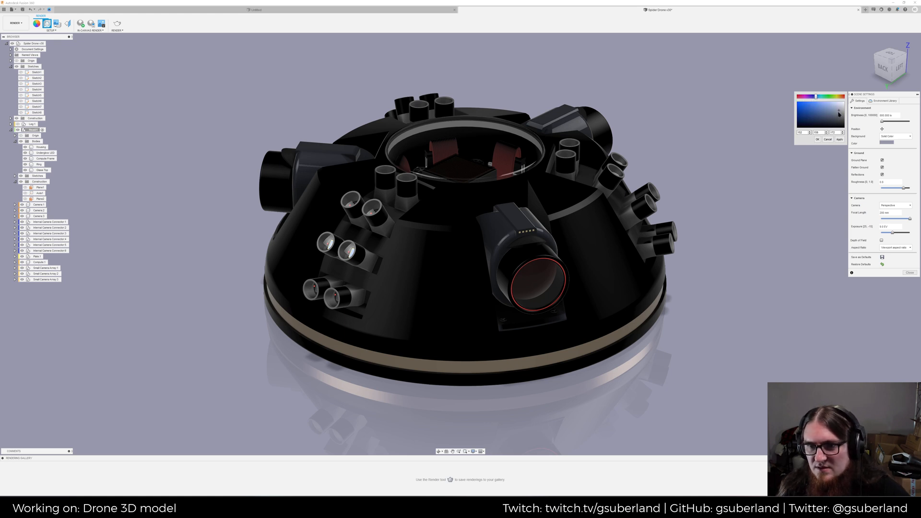
pyautogui.click(840, 139)
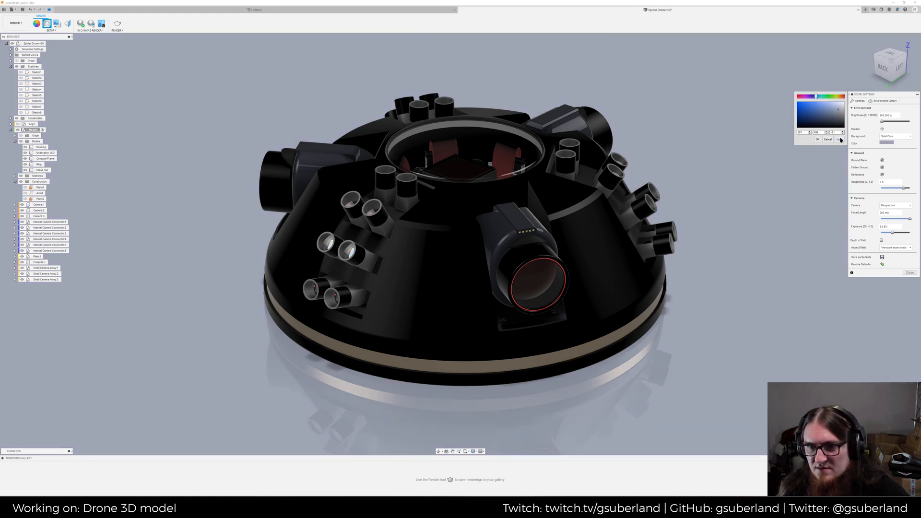
pyautogui.click(839, 112)
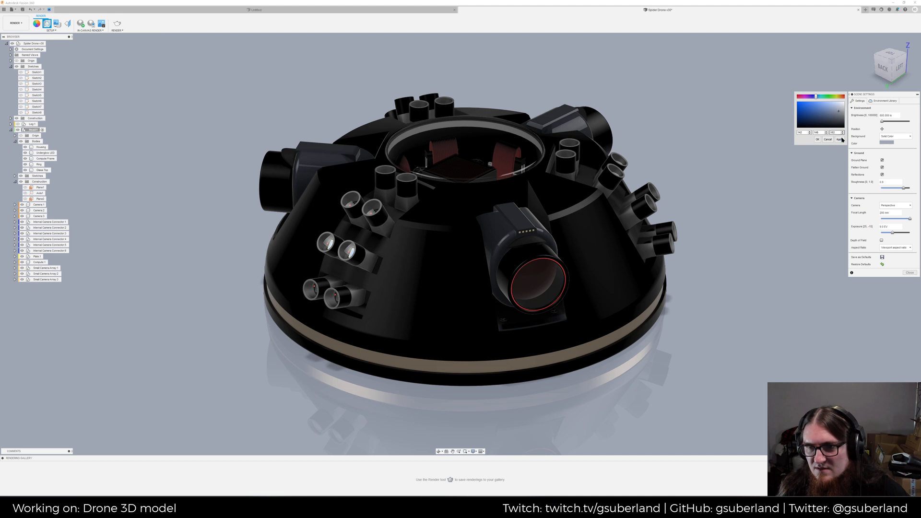
pyautogui.click(839, 139)
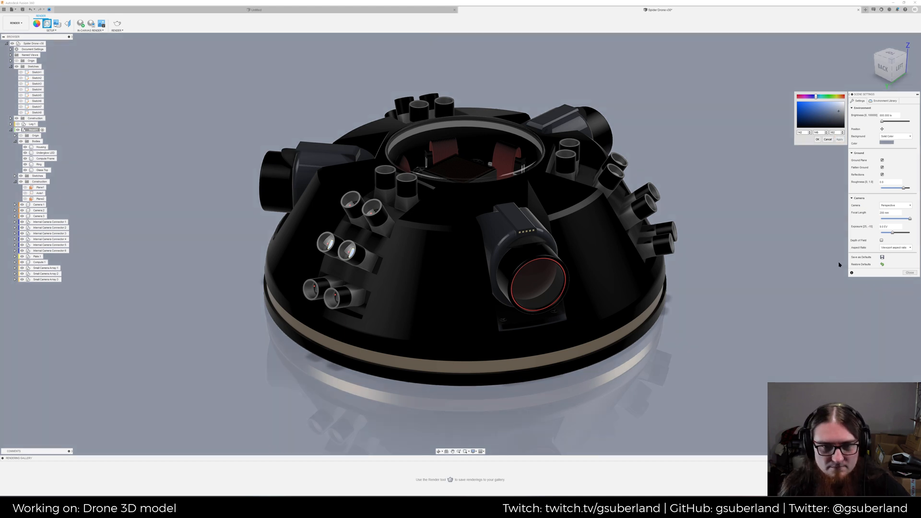
pyautogui.click(817, 140)
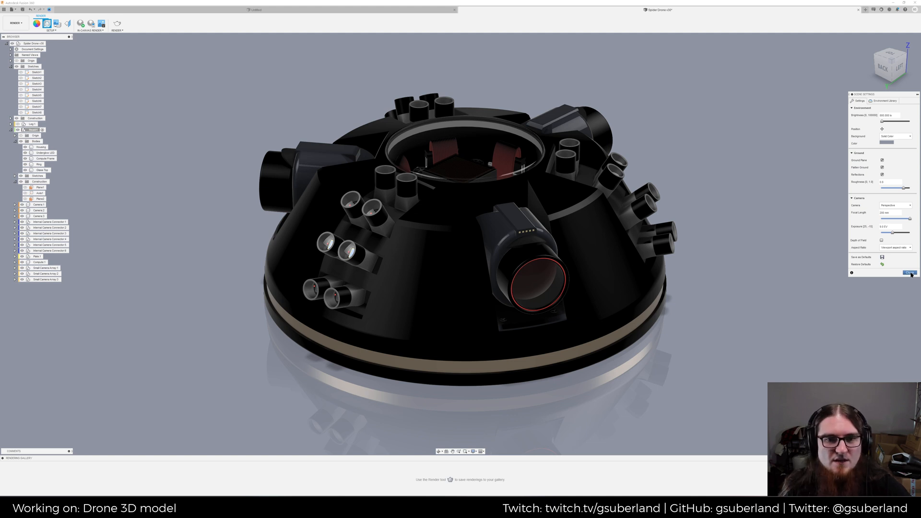
pyautogui.click(910, 273)
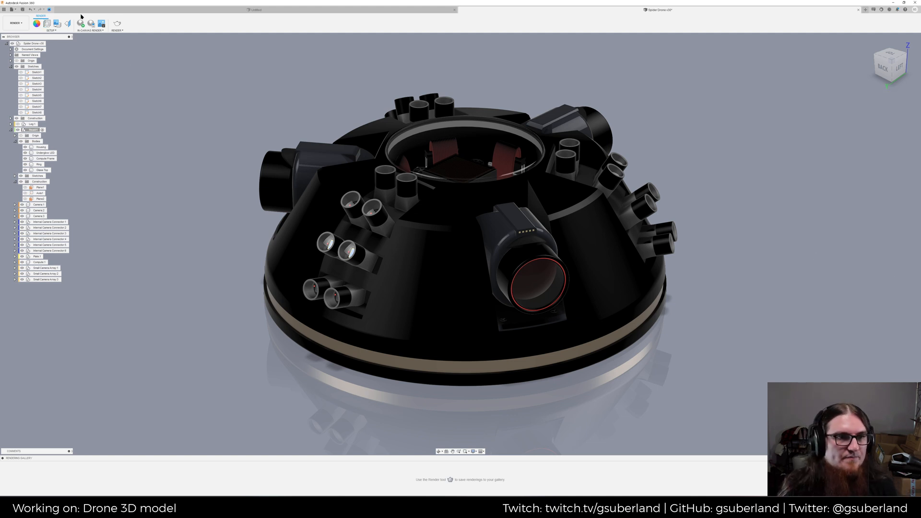
# Run an in-canvas render of the drone head from the angled rear view, enlarged to fill the canvas, and stop it
pyautogui.scroll(1, 522, 236)
pyautogui.click(459, 452)
pyautogui.moveTo(441, 287); pyautogui.dragTo(441, 319)
pyautogui.click(80, 23)
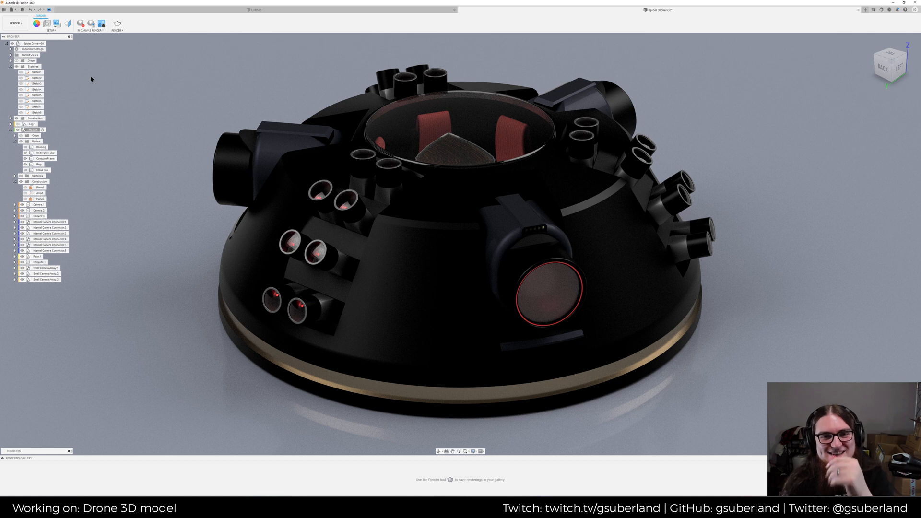
pyautogui.click(469, 141)
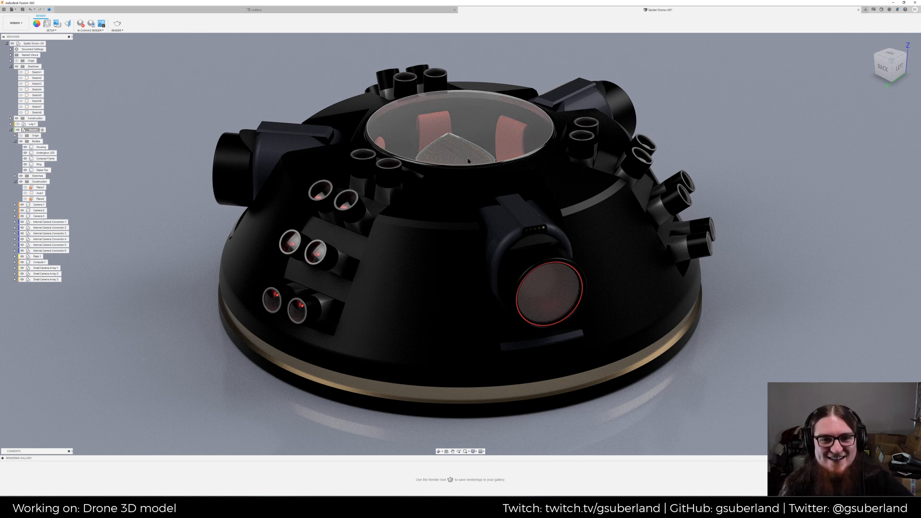
pyautogui.click(99, 53)
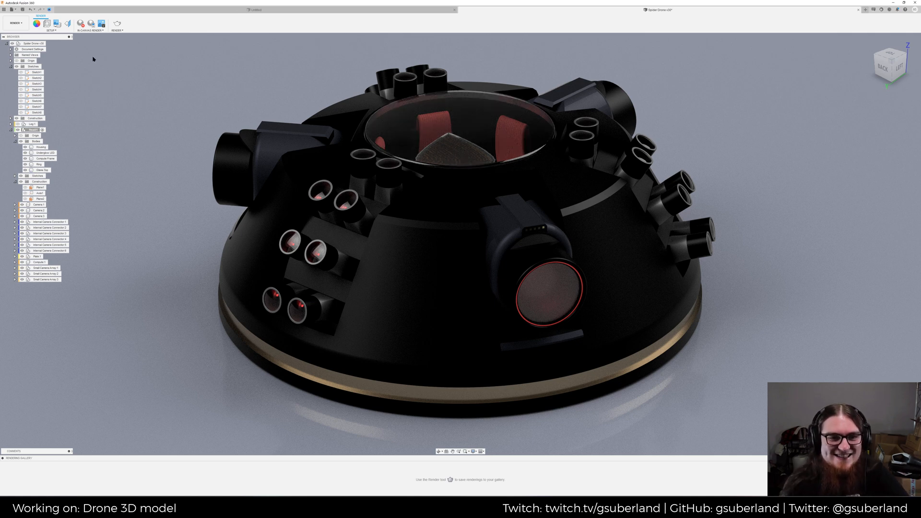
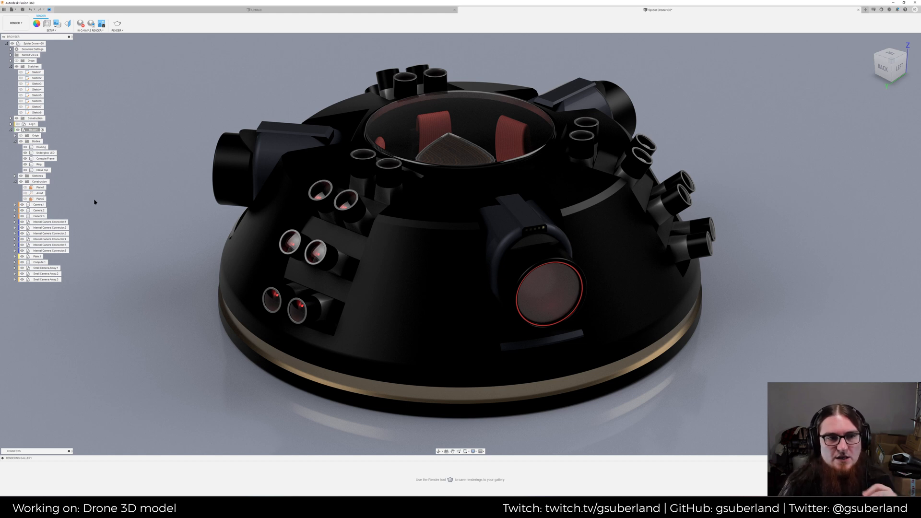
pyautogui.click(81, 23)
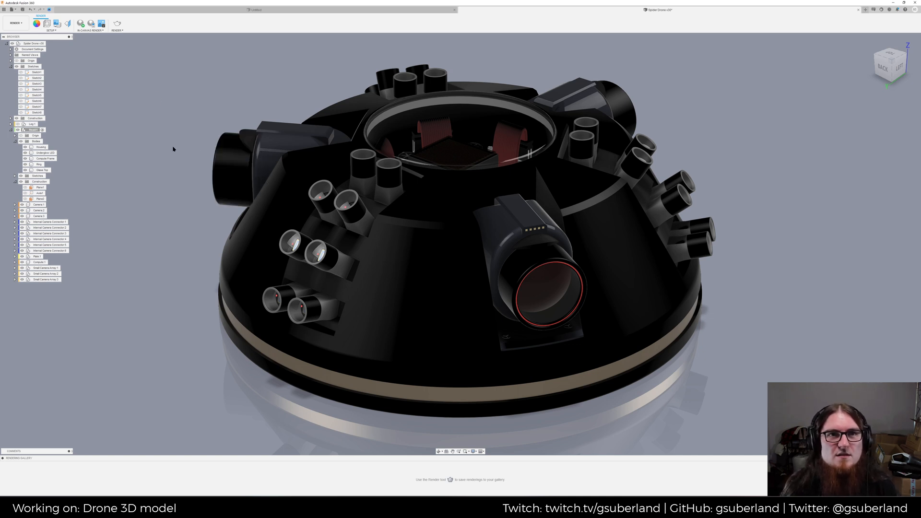
# Examine the small camera arrays up close, including the image sensor chip and red parts inside a camera tube
pyautogui.scroll(1, 174, 149)
pyautogui.scroll(-1, 173, 149)
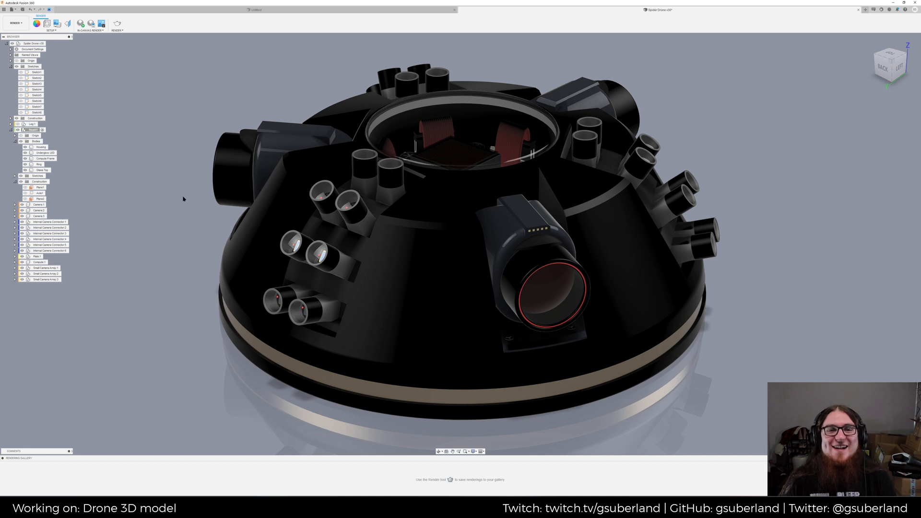
pyautogui.scroll(1, 183, 200)
pyautogui.moveTo(183, 200); pyautogui.dragTo(150, 173, button='middle')
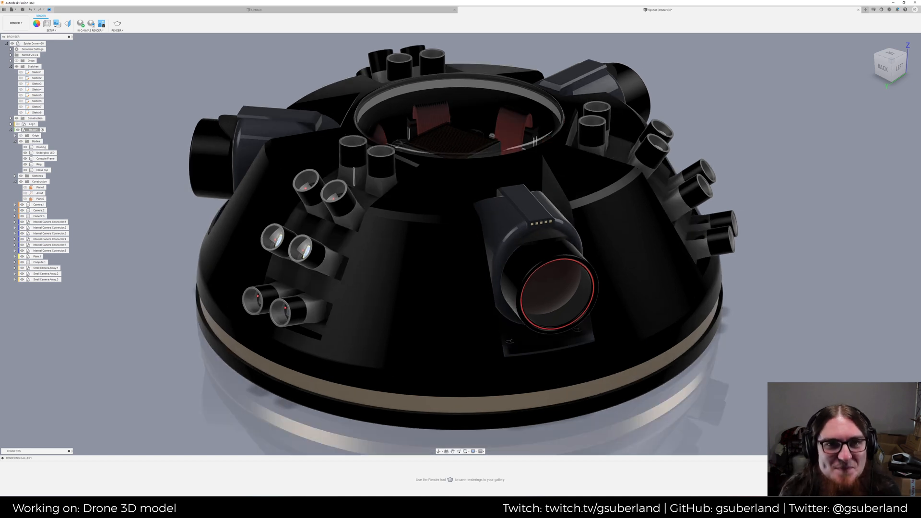
pyautogui.scroll(-2, 563, 170)
pyautogui.scroll(6, 330, 235)
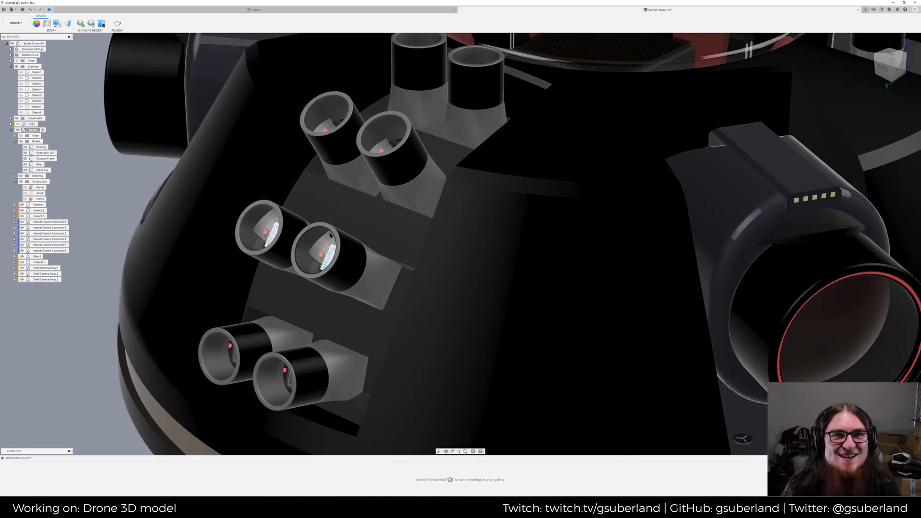
pyautogui.keyDown('shift'); pyautogui.moveTo(330, 235); pyautogui.dragTo(357, 243, button='middle'); pyautogui.keyUp('shift')
pyautogui.scroll(5, 314, 266)
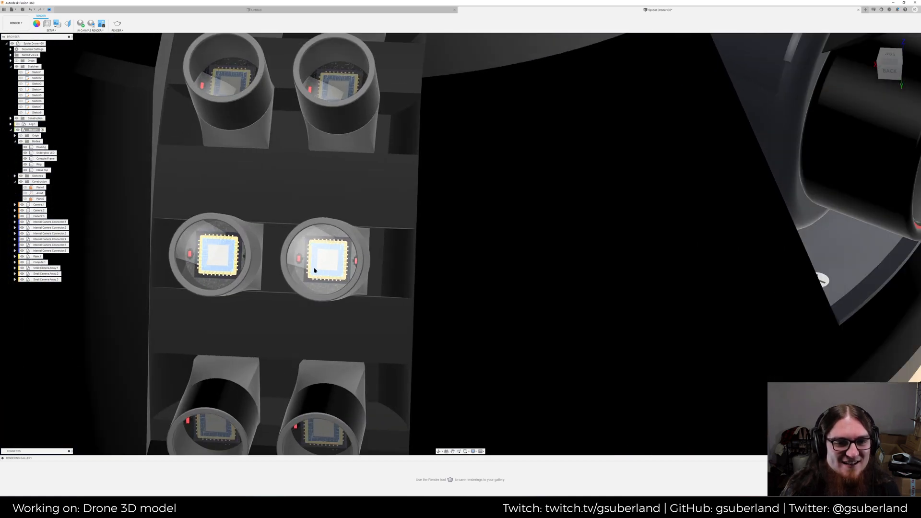
pyautogui.scroll(8, 335, 270)
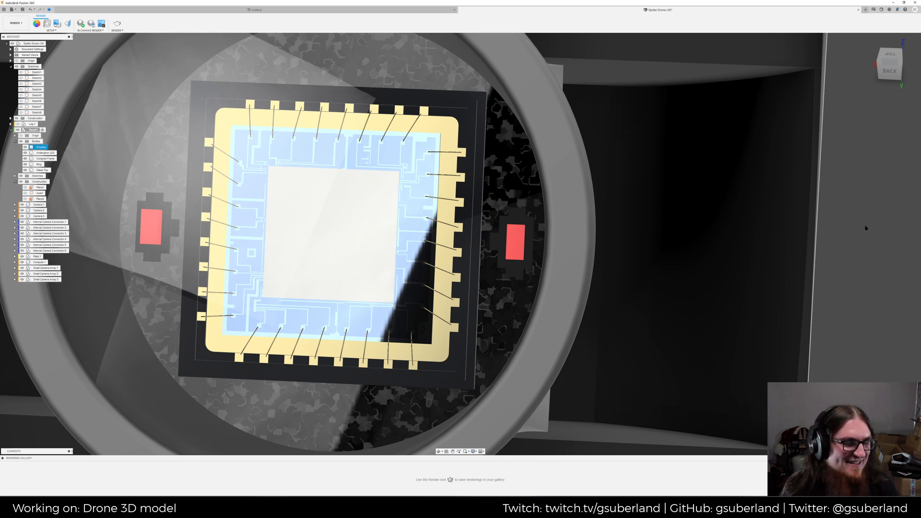
pyautogui.scroll(-10, 866, 228)
pyautogui.moveTo(866, 228); pyautogui.dragTo(498, 351, button='middle')
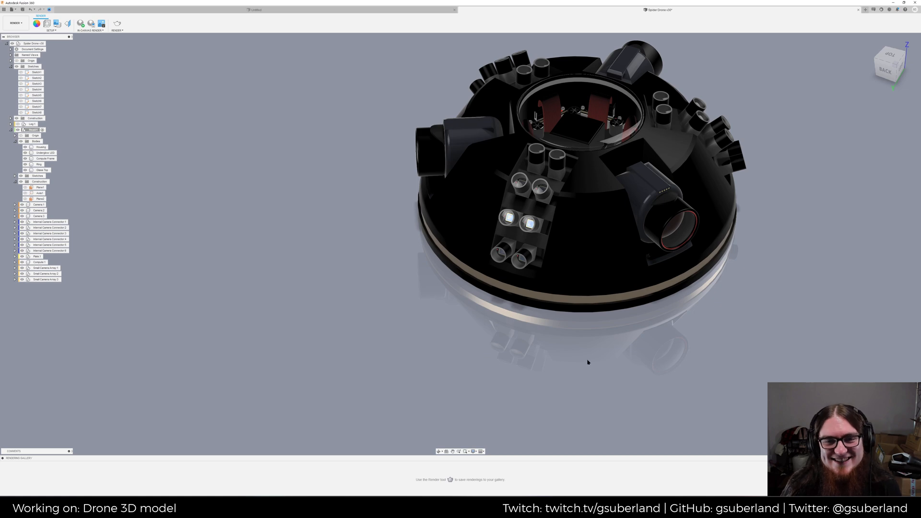
pyautogui.scroll(15, 545, 190)
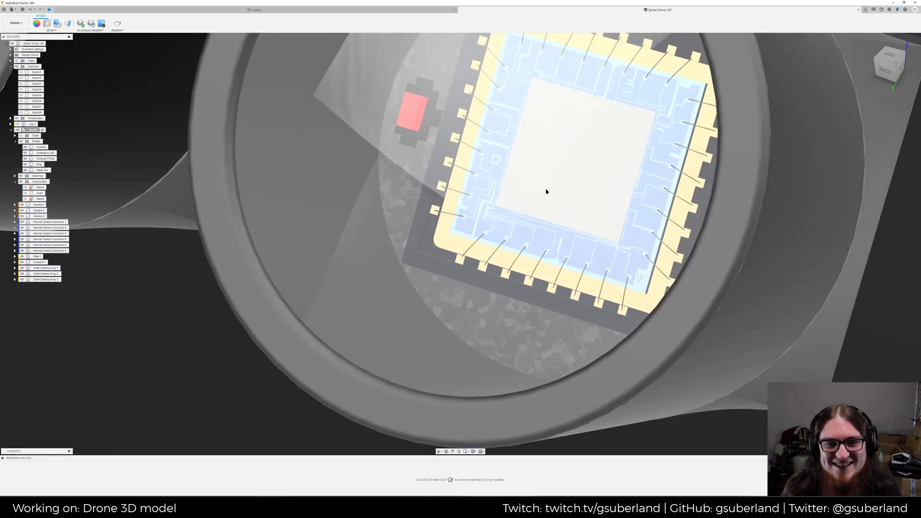
pyautogui.scroll(-15, 572, 200)
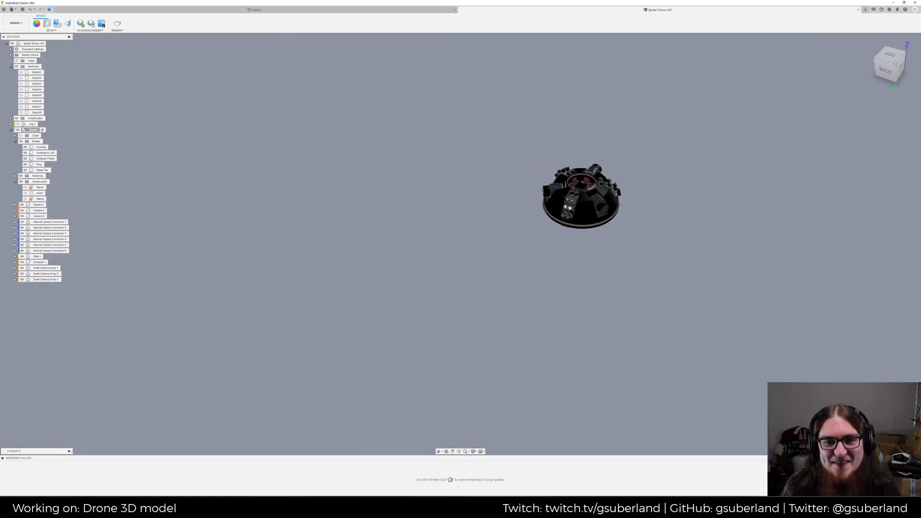
pyautogui.moveTo(623, 228); pyautogui.dragTo(523, 285, button='middle')
pyautogui.scroll(10, 524, 286)
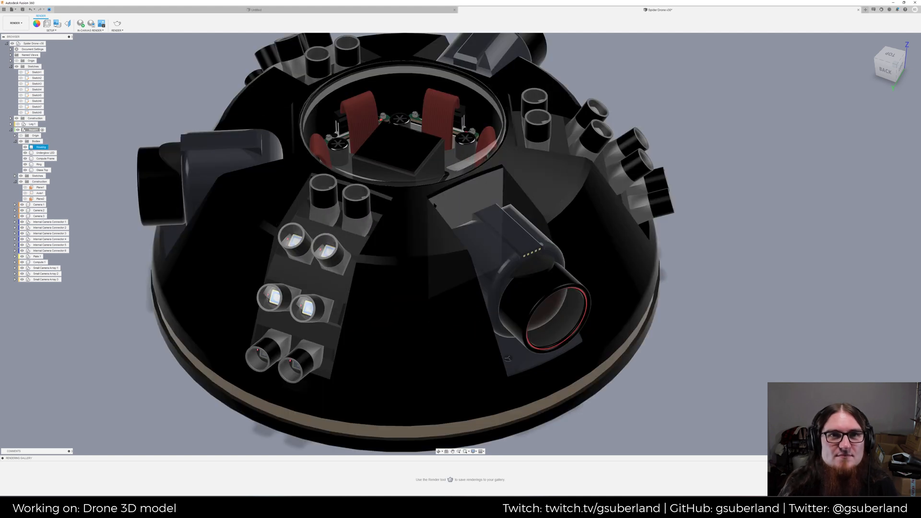
# Orient the drone head to a squared, centered top view, run an in-canvas render of it and stop the render
pyautogui.keyDown('shift'); pyautogui.moveTo(508, 356); pyautogui.dragTo(405, 266, button='middle'); pyautogui.keyUp('shift')
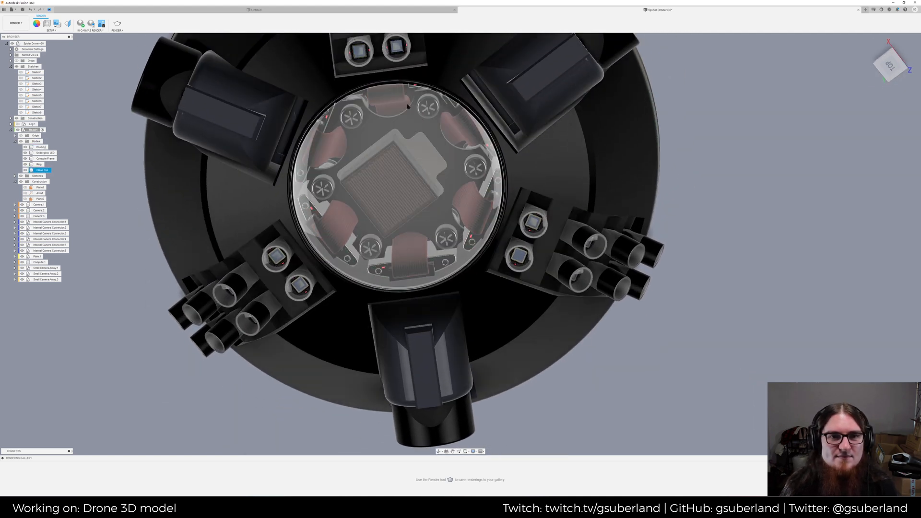
pyautogui.click(890, 65)
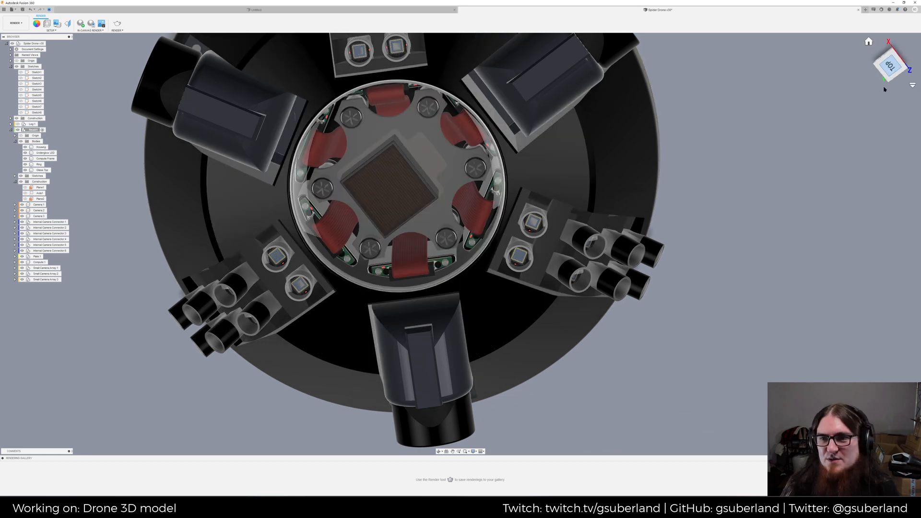
pyautogui.click(915, 49)
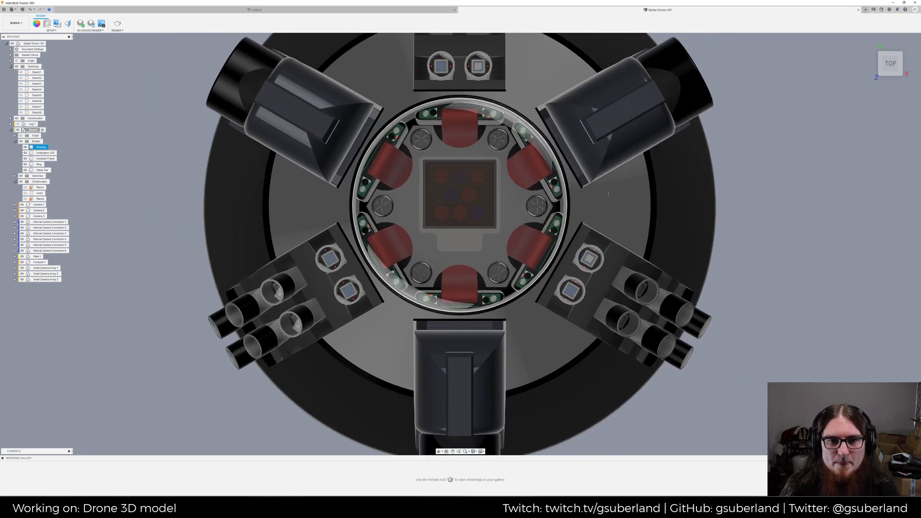
pyautogui.moveTo(608, 194)
pyautogui.mouseDown(button='middle')
pyautogui.moveTo(578, 201)
pyautogui.moveTo(591, 200)
pyautogui.mouseUp(button='middle')
pyautogui.scroll(-4, 529, 256)
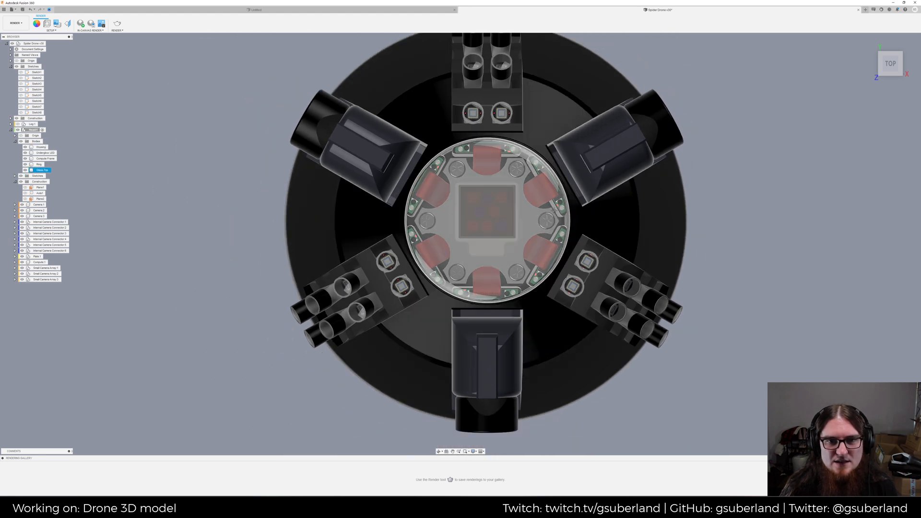
pyautogui.moveTo(554, 210); pyautogui.dragTo(522, 227, button='middle')
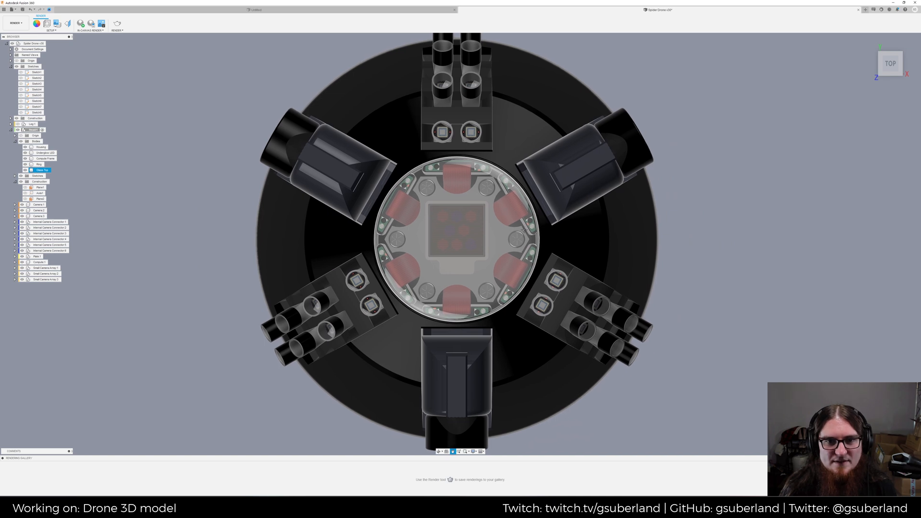
pyautogui.scroll(1, 523, 229)
pyautogui.moveTo(525, 230); pyautogui.dragTo(489, 240, button='middle')
pyautogui.click(778, 277)
pyautogui.scroll(1, 459, 239)
pyautogui.scroll(-2, 459, 240)
pyautogui.scroll(1, 465, 239)
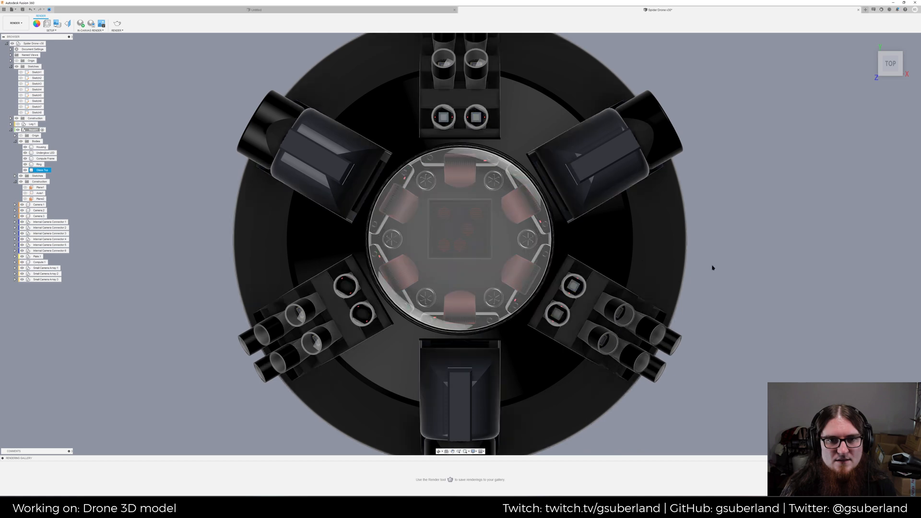
pyautogui.click(81, 24)
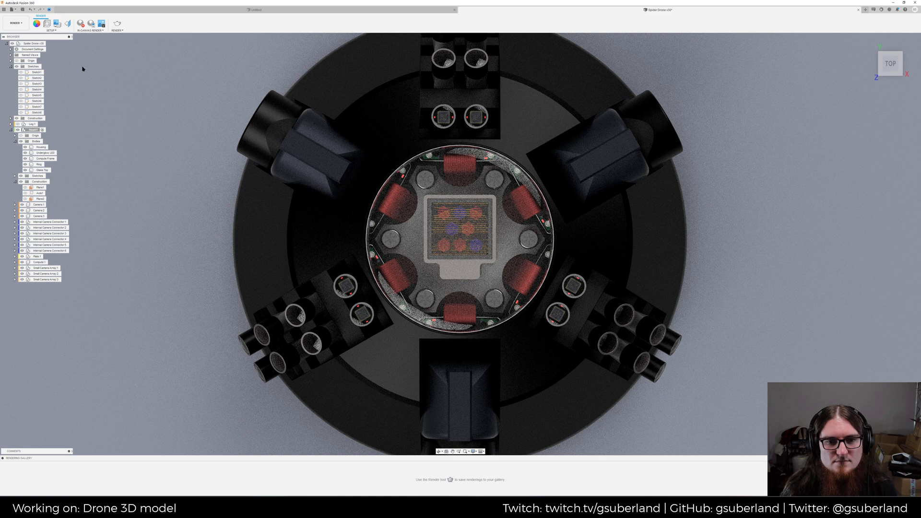
pyautogui.click(80, 23)
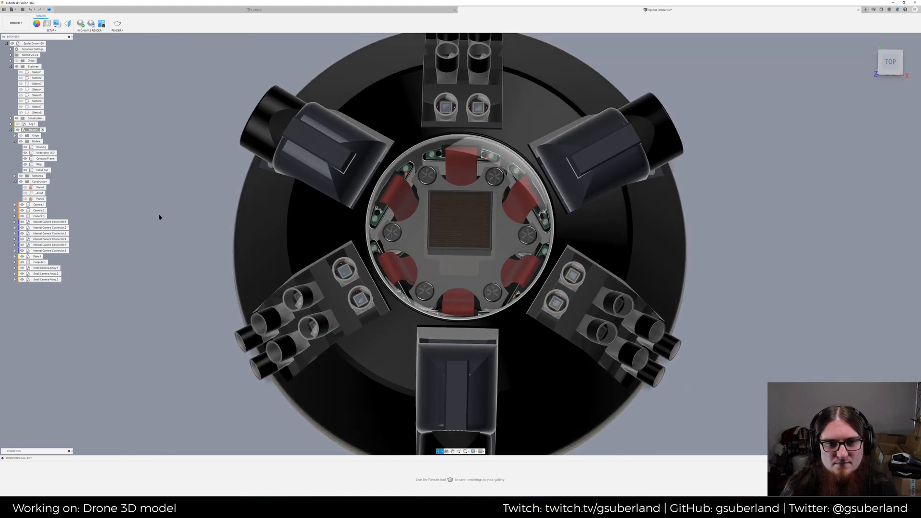
# Run another in-canvas render of the head from the slightly tilted top view and stop it
pyautogui.click(80, 23)
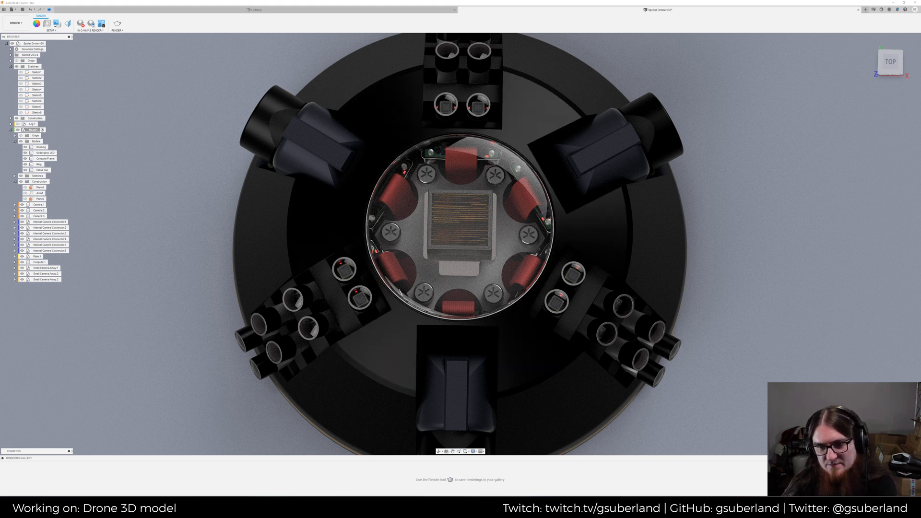
pyautogui.click(80, 25)
# Show the hidden leg component together with the drone head in the render scene
pyautogui.scroll(-8, 188, 261)
pyautogui.keyDown('shift'); pyautogui.moveTo(170, 271); pyautogui.dragTo(263, 268, button='middle'); pyautogui.keyUp('shift')
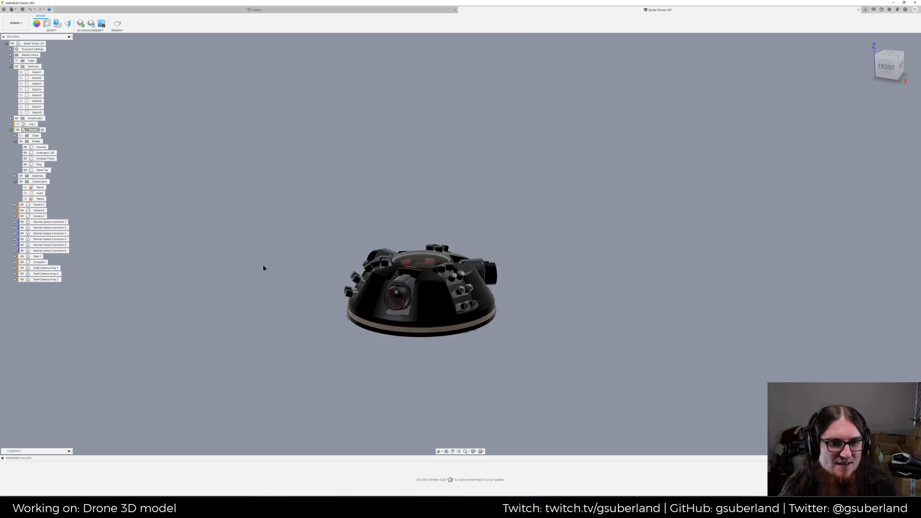
pyautogui.click(17, 124)
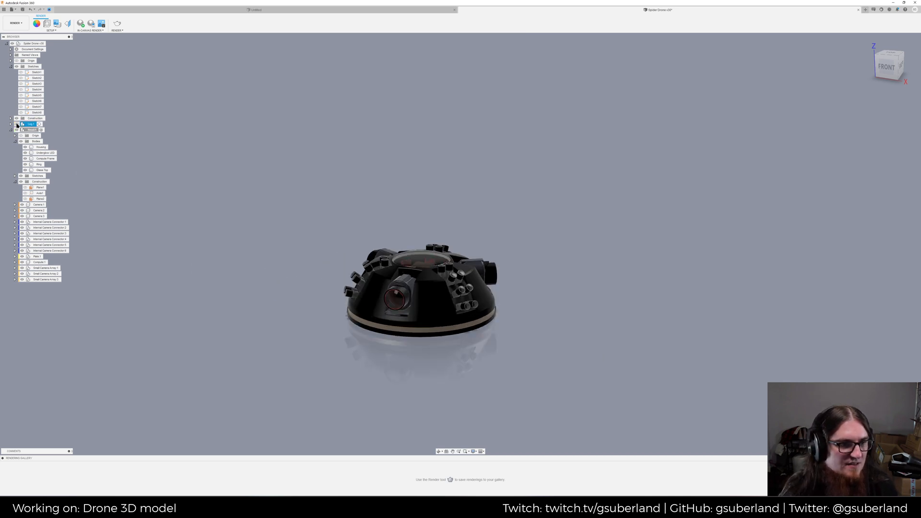
pyautogui.scroll(-2, 394, 139)
pyautogui.keyDown('shift'); pyautogui.moveTo(374, 139); pyautogui.dragTo(380, 142, button='middle'); pyautogui.keyUp('shift')
pyautogui.scroll(2, 377, 141)
pyautogui.scroll(-4, 410, 209)
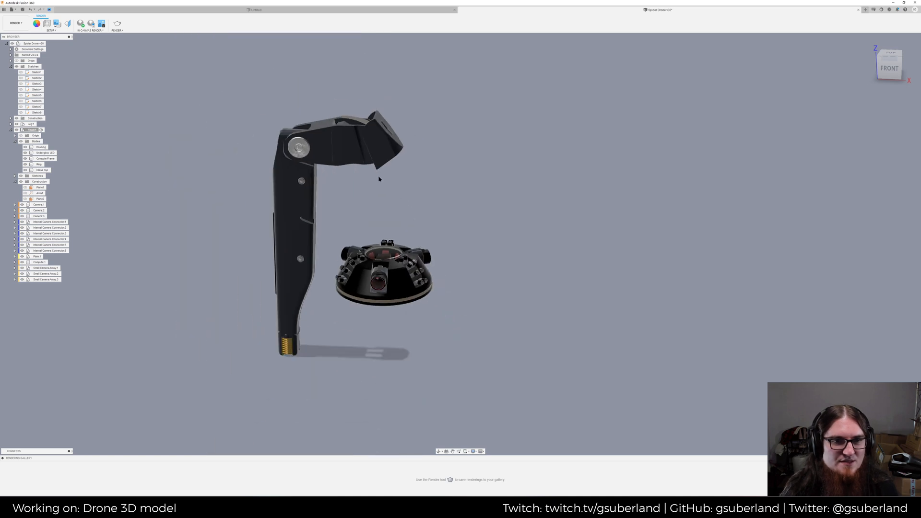
# Frame the leg and the drone head side by side from an elevated front angle for an in-canvas render
pyautogui.keyDown('shift'); pyautogui.moveTo(406, 187); pyautogui.dragTo(401, 192, button='middle'); pyautogui.keyUp('shift')
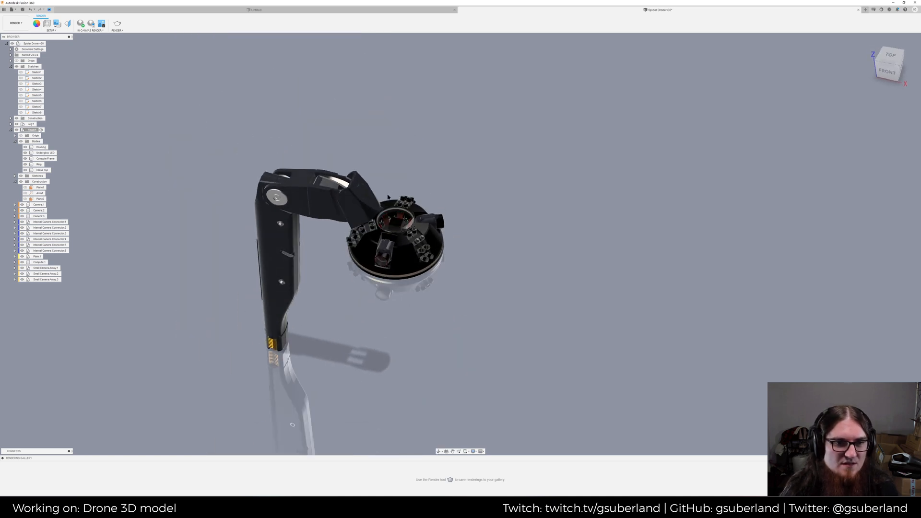
pyautogui.scroll(3, 333, 189)
pyautogui.scroll(3, 259, 247)
pyautogui.moveTo(260, 256); pyautogui.dragTo(295, 127, button='middle')
pyautogui.scroll(-3, 302, 130)
pyautogui.moveTo(354, 180); pyautogui.dragTo(335, 214, button='middle')
pyautogui.moveTo(186, 92); pyautogui.dragTo(187, 132, button='middle')
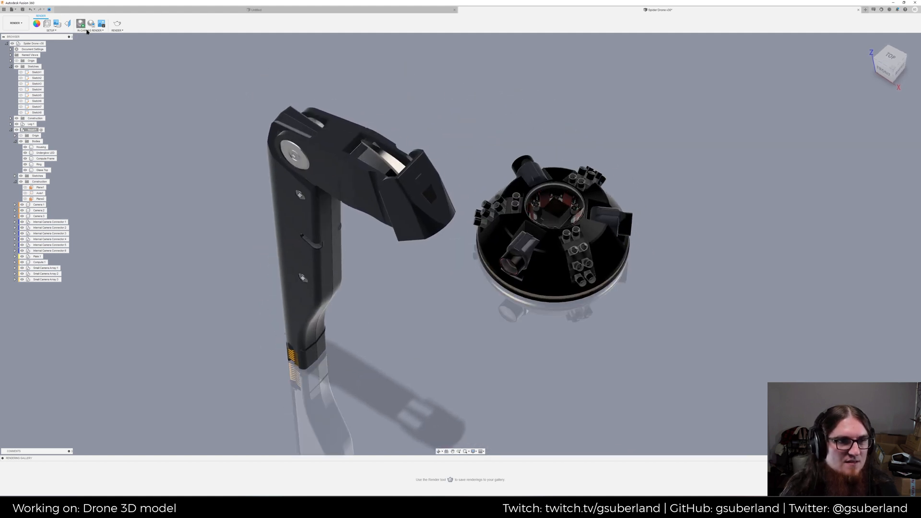